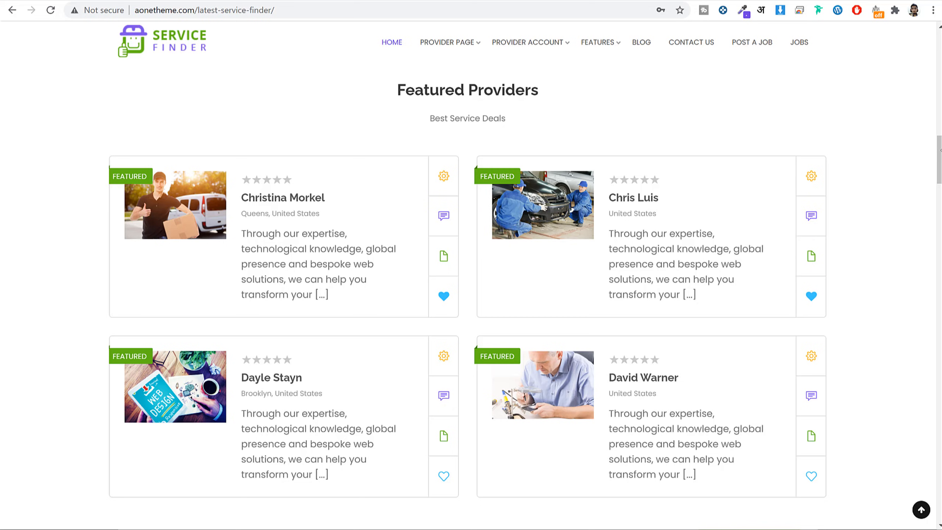
# Scroll down the homepage and return to the top.
pyautogui.moveTo(939, 156); pyautogui.dragTo(926, 499)
pyautogui.click(921, 510)
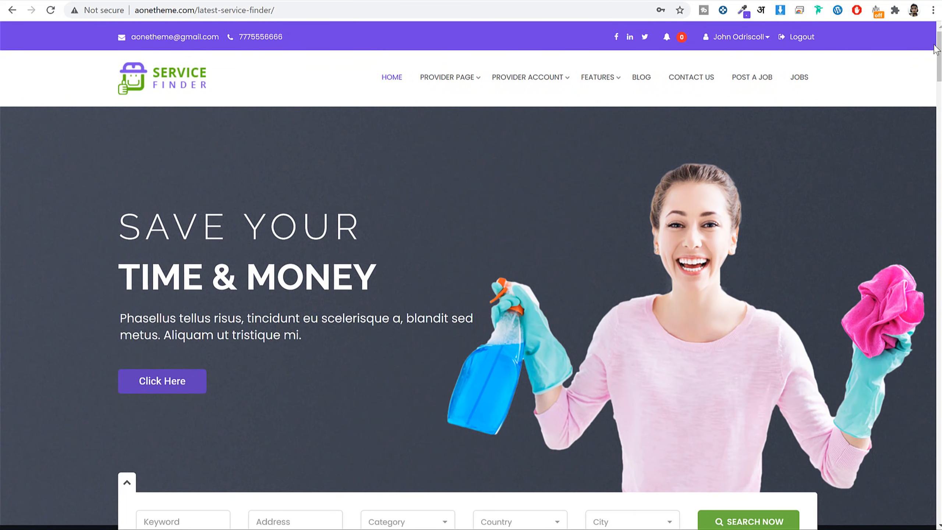
pyautogui.moveTo(938, 62); pyautogui.dragTo(932, 90)
# Run a blank search (36 results) and open the Jaguar Great Car Service profile.
pyautogui.click(755, 197)
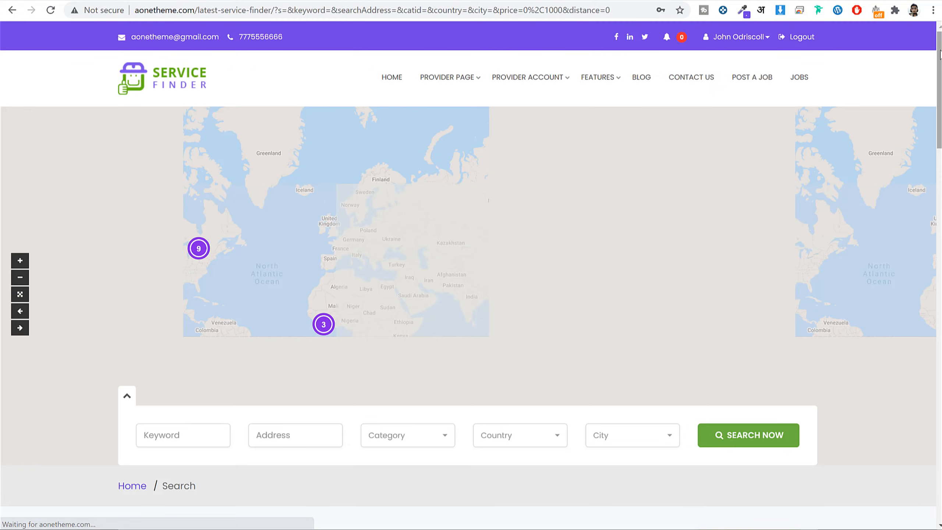
pyautogui.moveTo(940, 57); pyautogui.dragTo(941, 173)
pyautogui.click(281, 171)
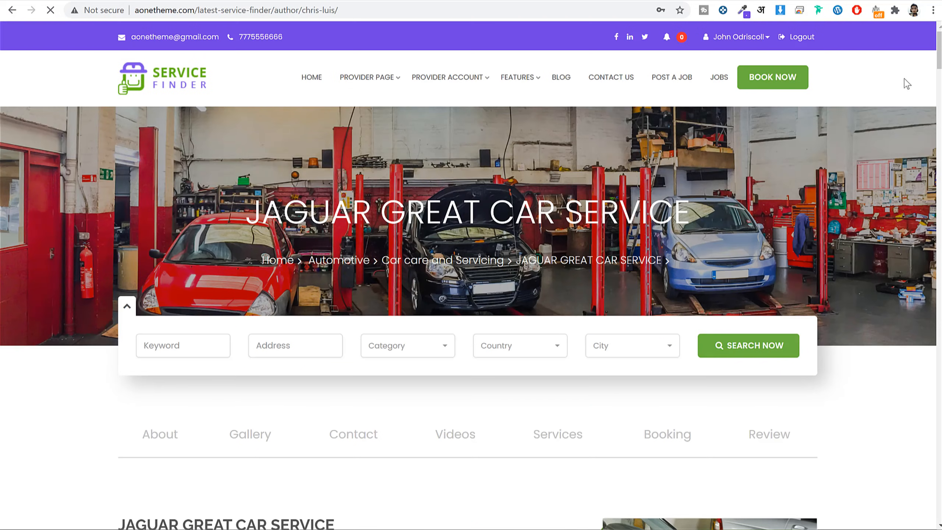
pyautogui.moveTo(938, 35); pyautogui.dragTo(937, 77)
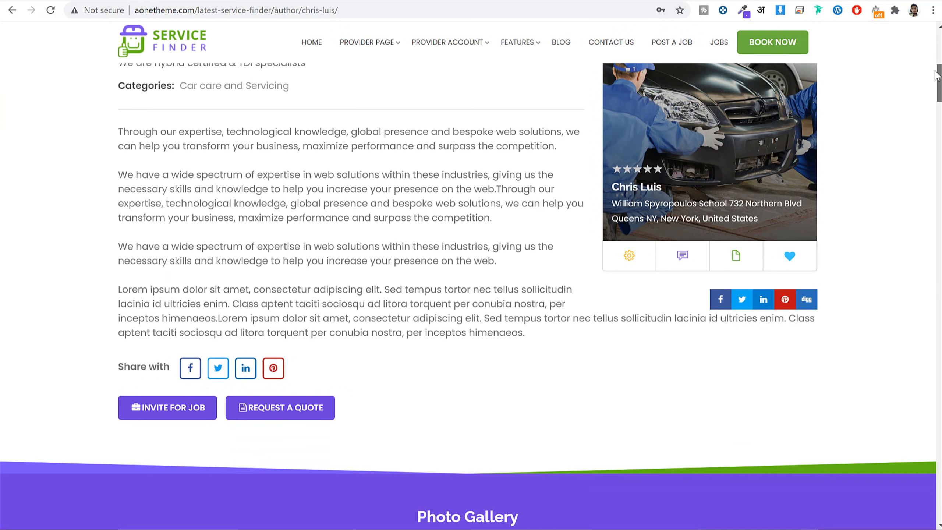
# Open the request-a-quote form and the job-invite notice, closing each without sending.
pyautogui.click(275, 408)
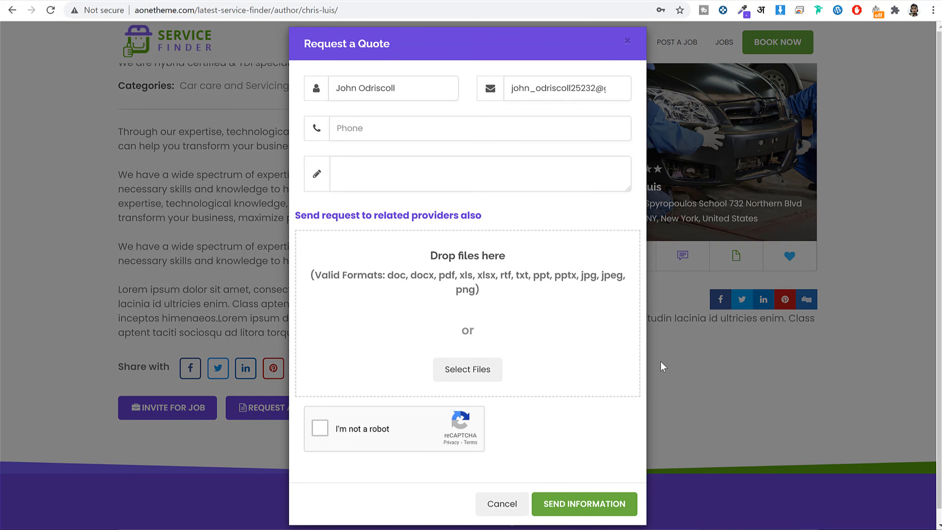
pyautogui.click(507, 515)
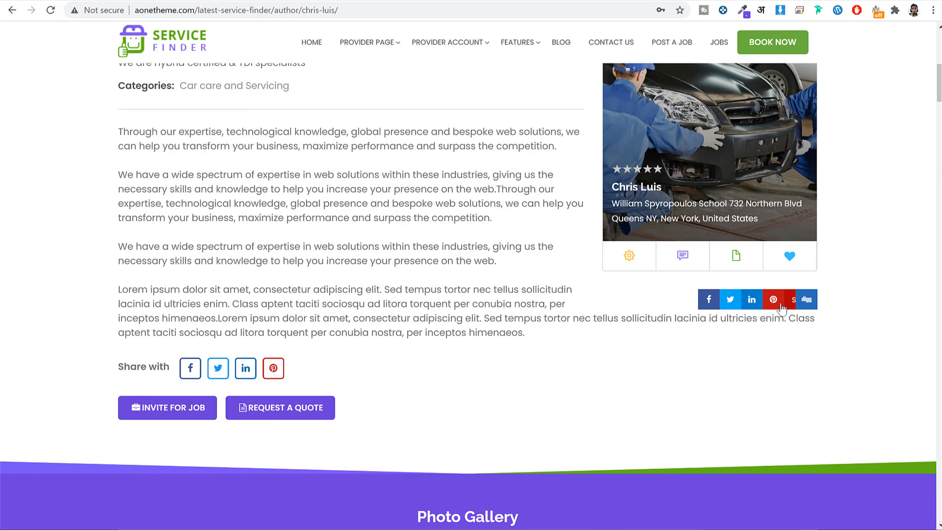
pyautogui.click(177, 417)
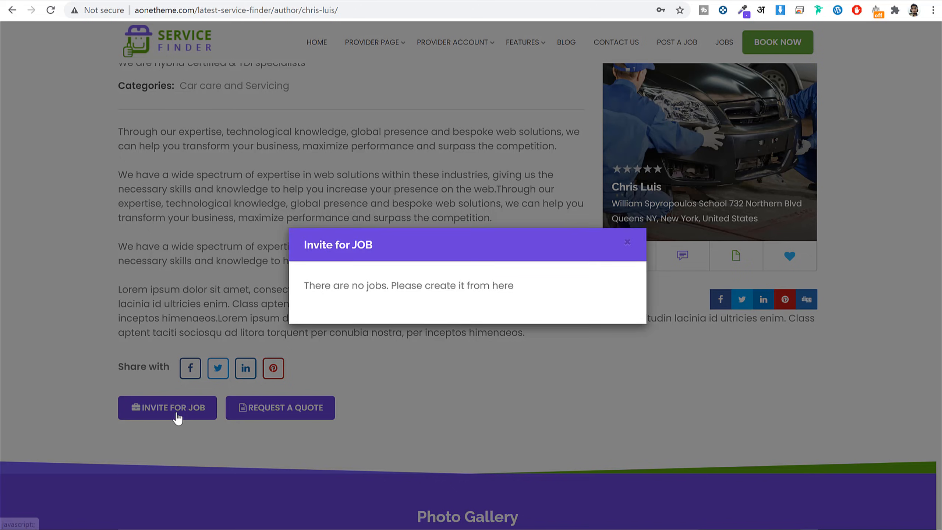
pyautogui.click(627, 243)
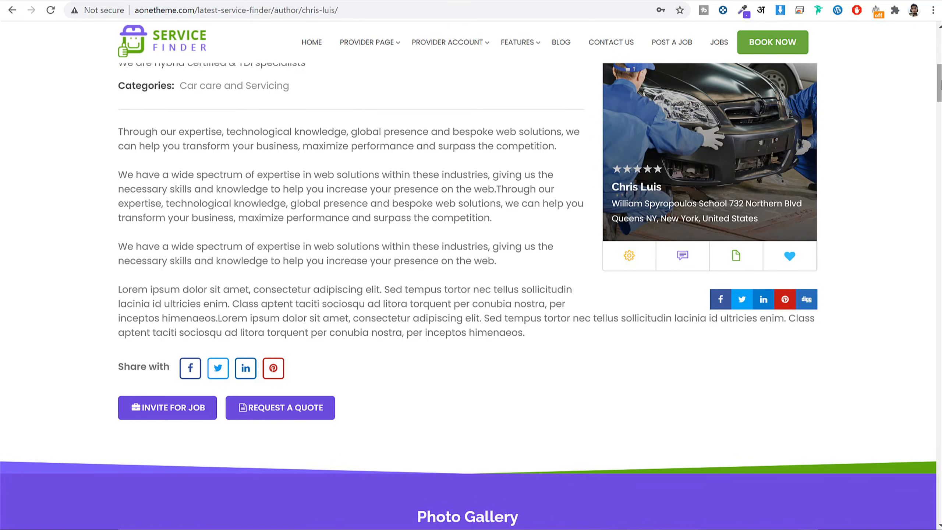
# Expand the Experience, Certificates & Awards, Amenities & Features and Qualification sections.
pyautogui.moveTo(938, 83); pyautogui.dragTo(940, 182)
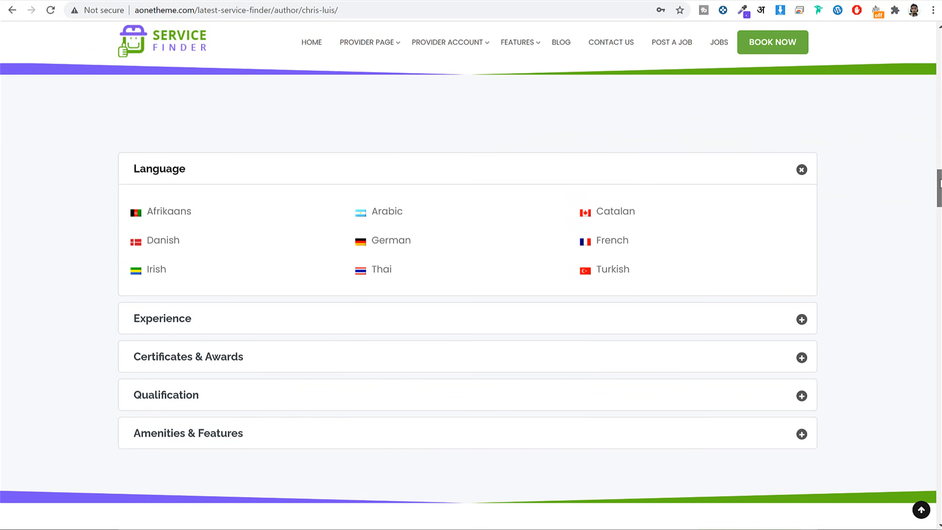
pyautogui.click(322, 326)
pyautogui.scroll(-3, 384, 330)
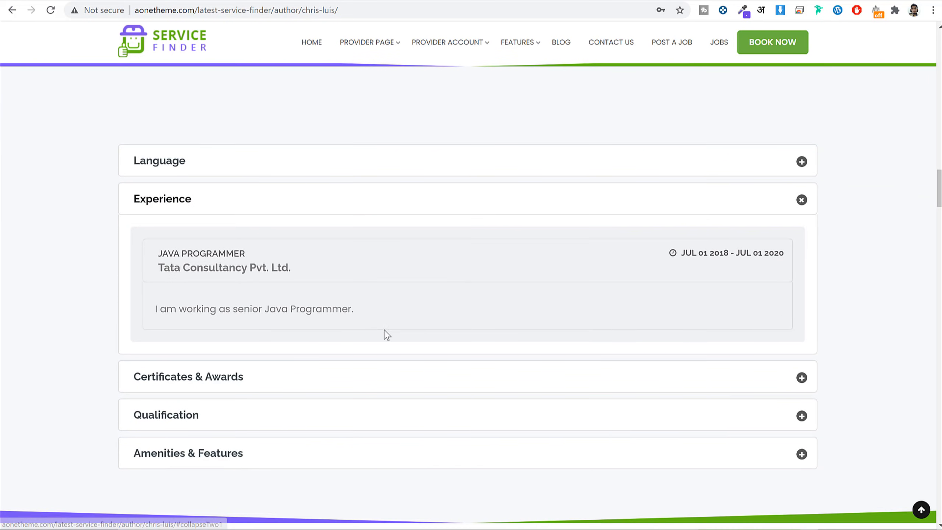
pyautogui.click(340, 379)
pyautogui.scroll(-5, 343, 379)
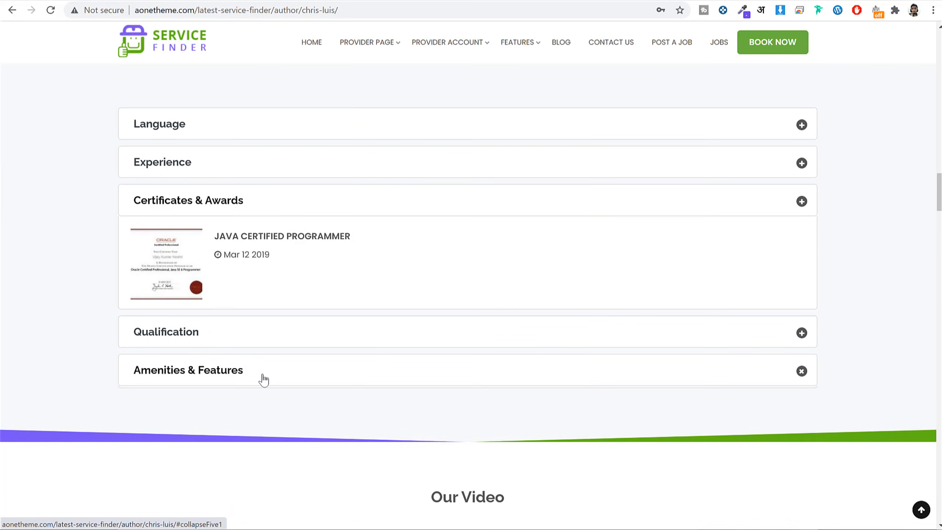
pyautogui.click(266, 379)
pyautogui.click(270, 336)
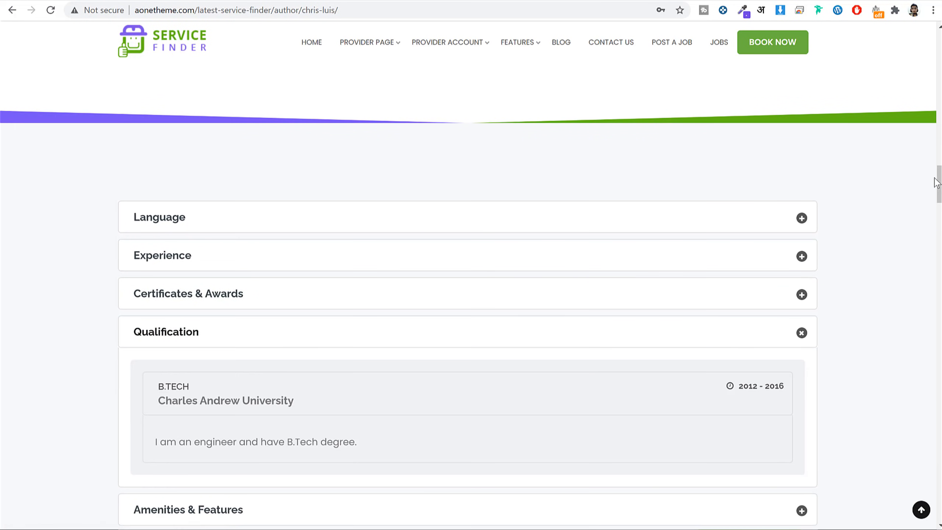
pyautogui.moveTo(939, 187); pyautogui.dragTo(936, 303)
# Book the Audi, Volkswagen and MINI repair service for 19 November 2020, 09:30–10:00 AM.
pyautogui.click(304, 271)
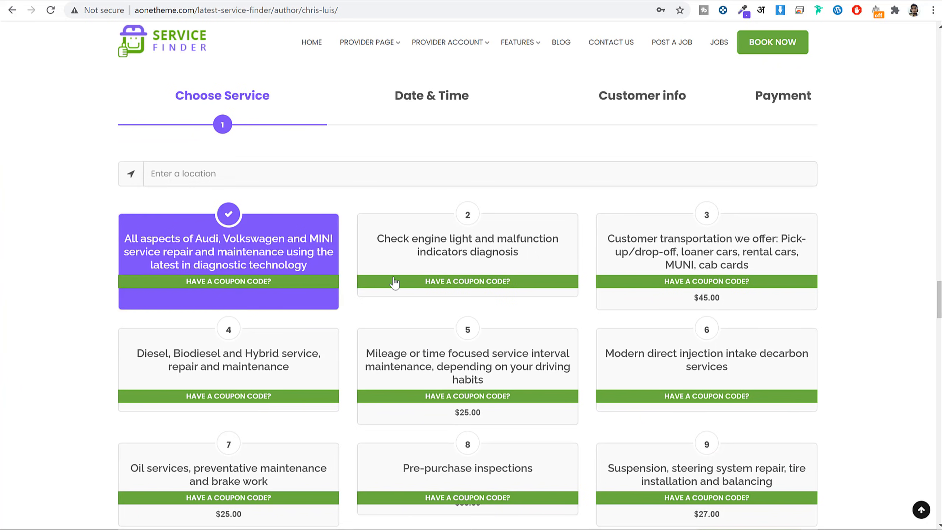
pyautogui.scroll(-3, 406, 288)
pyautogui.click(516, 460)
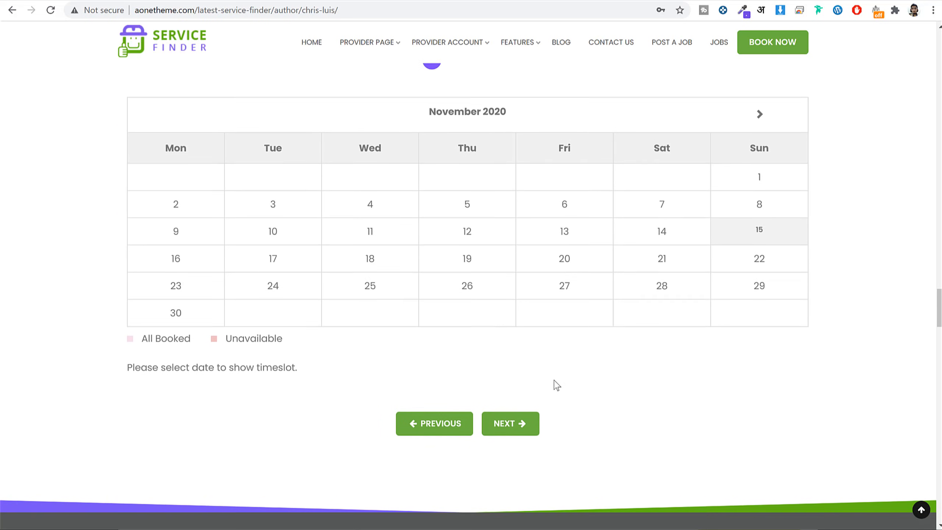
pyautogui.click(478, 278)
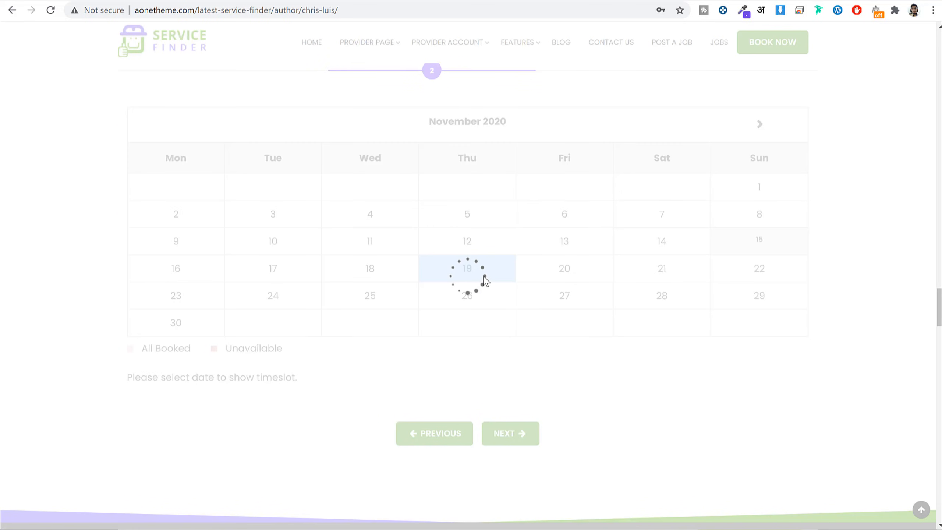
pyautogui.click(499, 384)
pyautogui.scroll(-3, 679, 353)
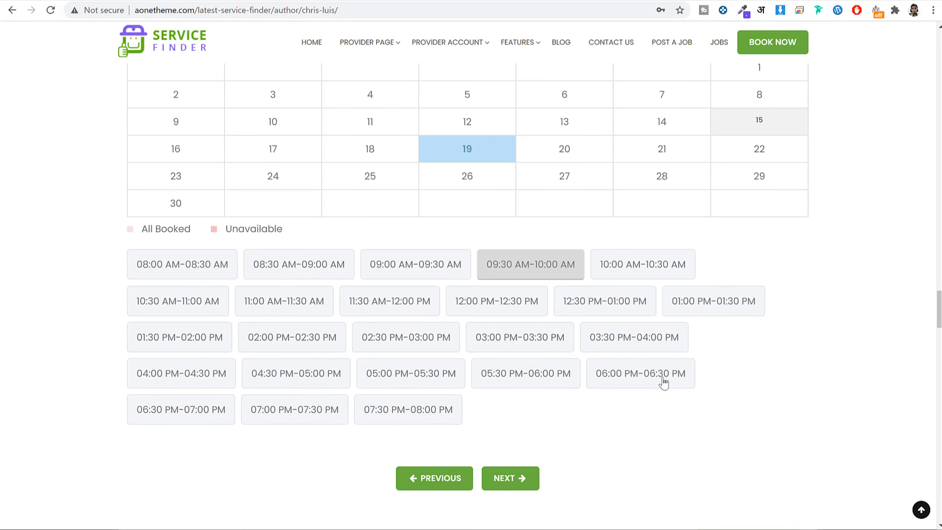
pyautogui.click(499, 479)
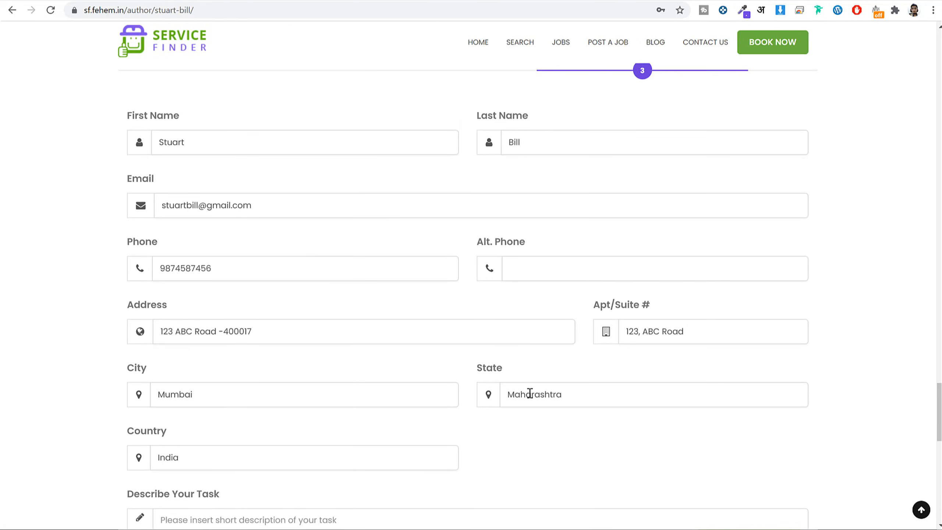
# Skip payment, submit the booking, and highlight the $135.00 success confirmation.
pyautogui.scroll(-3, 530, 393)
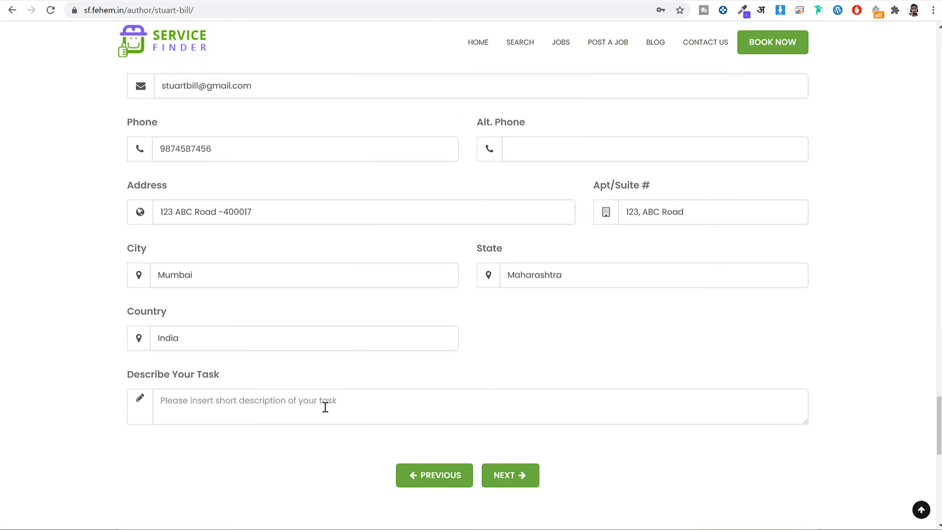
pyautogui.click(502, 479)
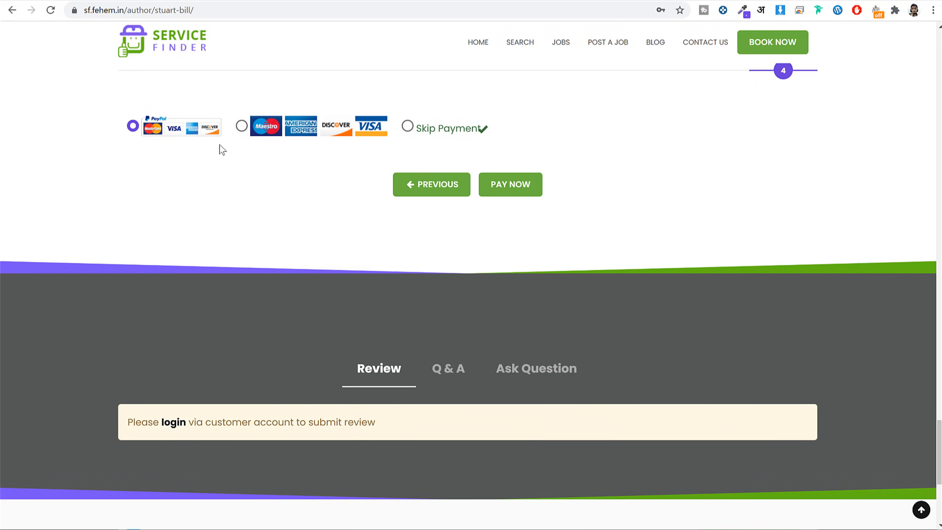
pyautogui.click(242, 128)
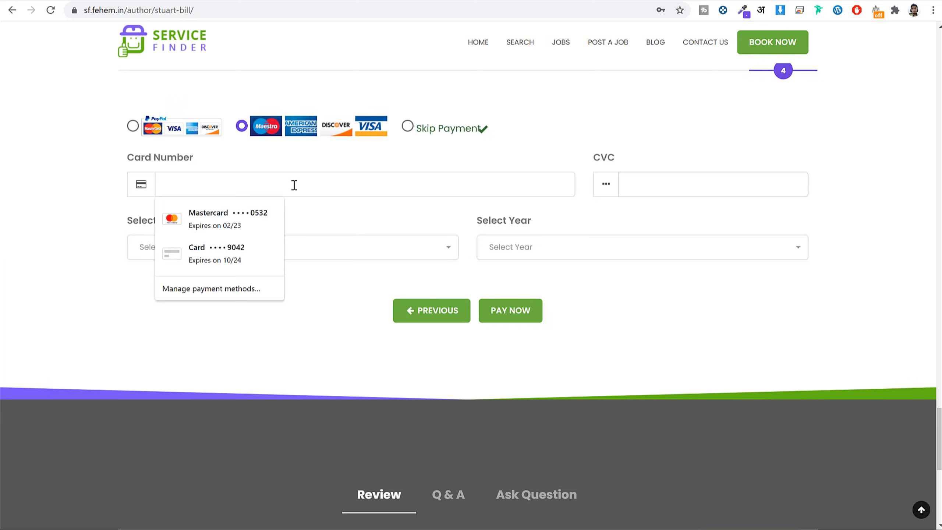
pyautogui.click(367, 161)
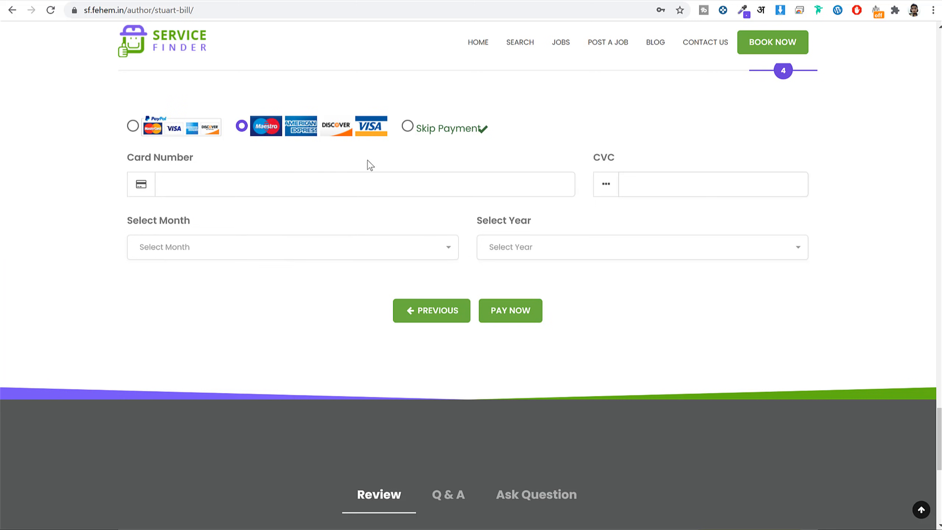
pyautogui.click(408, 126)
pyautogui.click(509, 190)
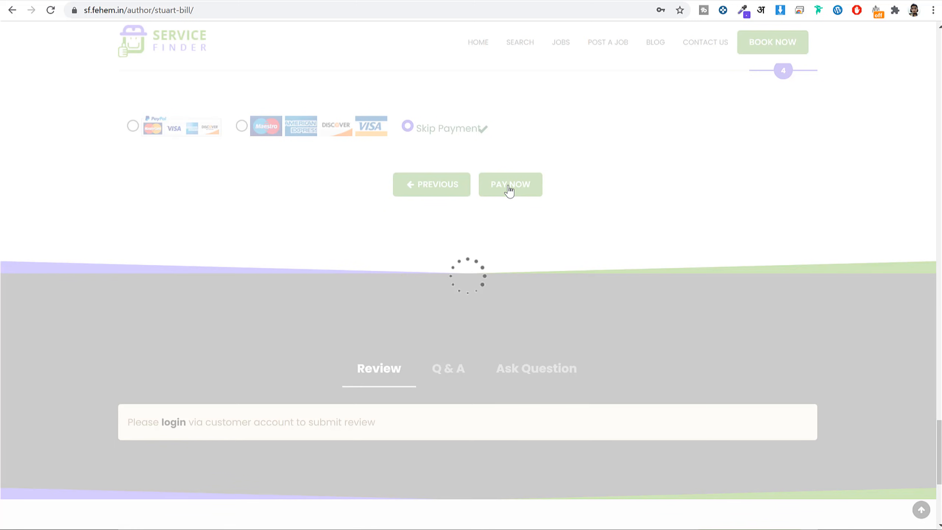
pyautogui.scroll(3, 428, 195)
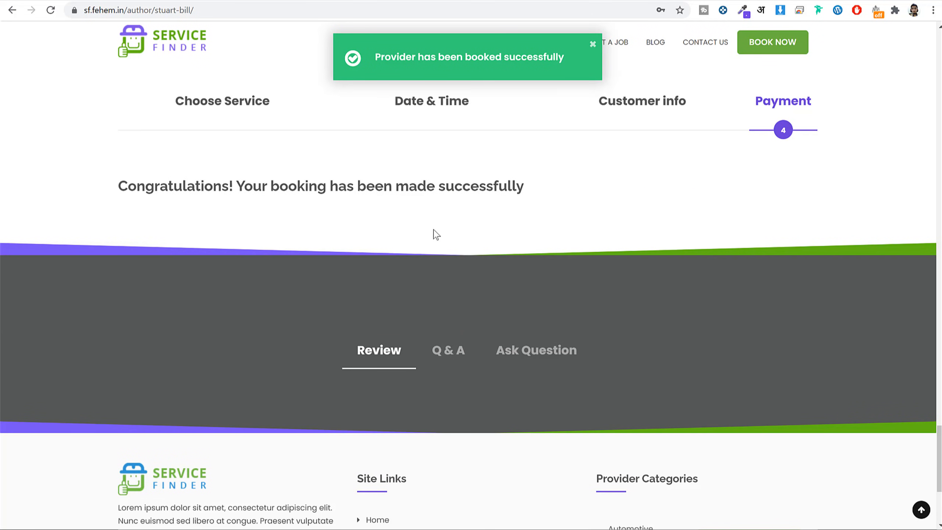
pyautogui.moveTo(126, 246); pyautogui.dragTo(521, 255)
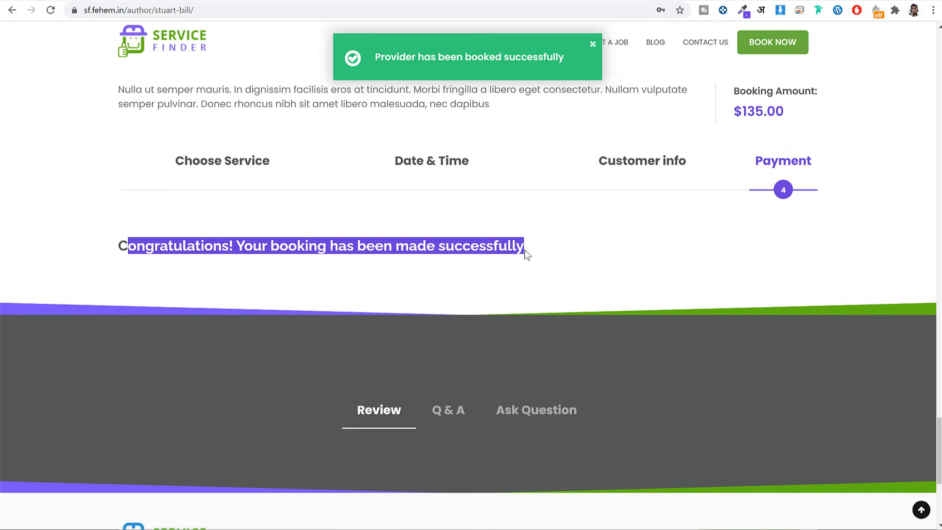
pyautogui.click(521, 254)
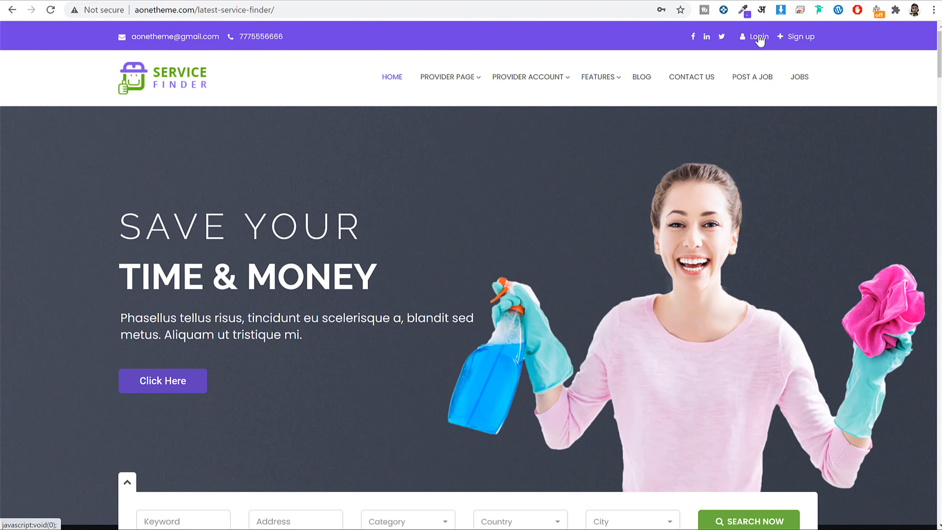
# Preview the customer sign-up form and the login form, closing both.
pyautogui.click(800, 39)
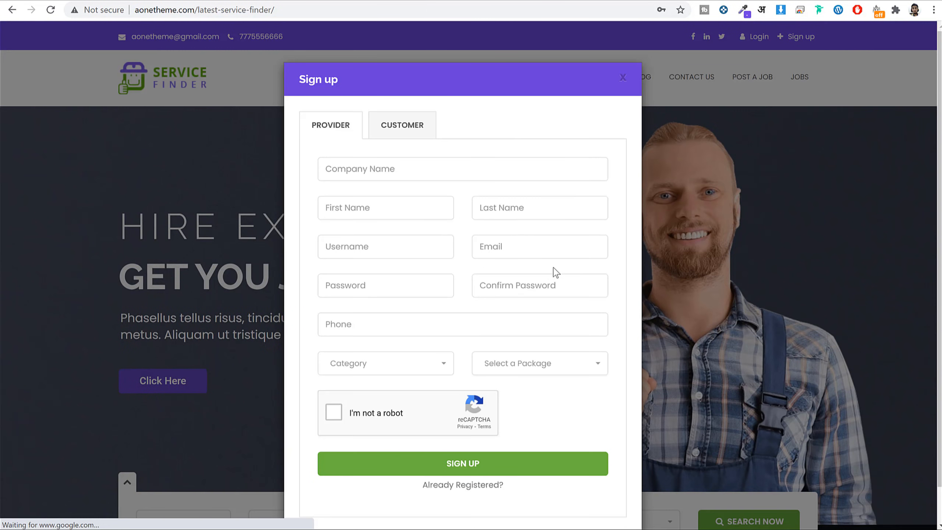
pyautogui.click(409, 97)
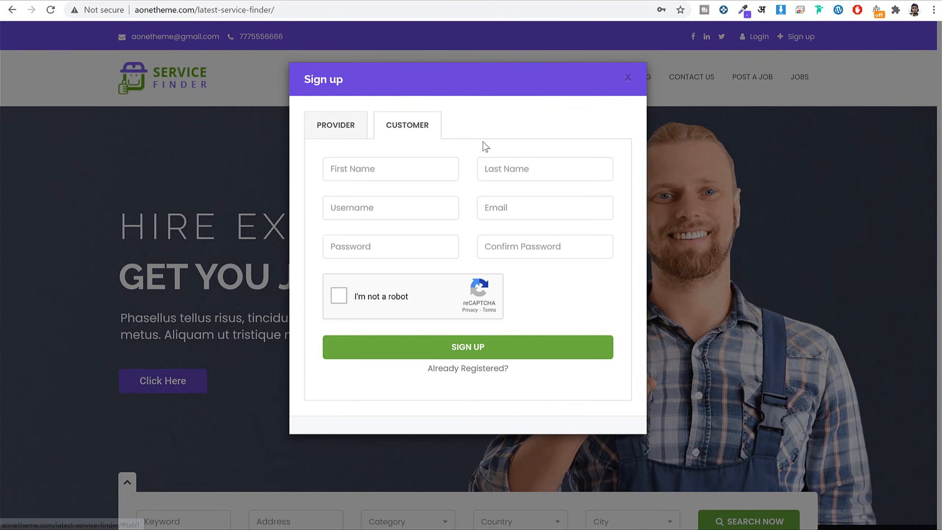
pyautogui.click(864, 75)
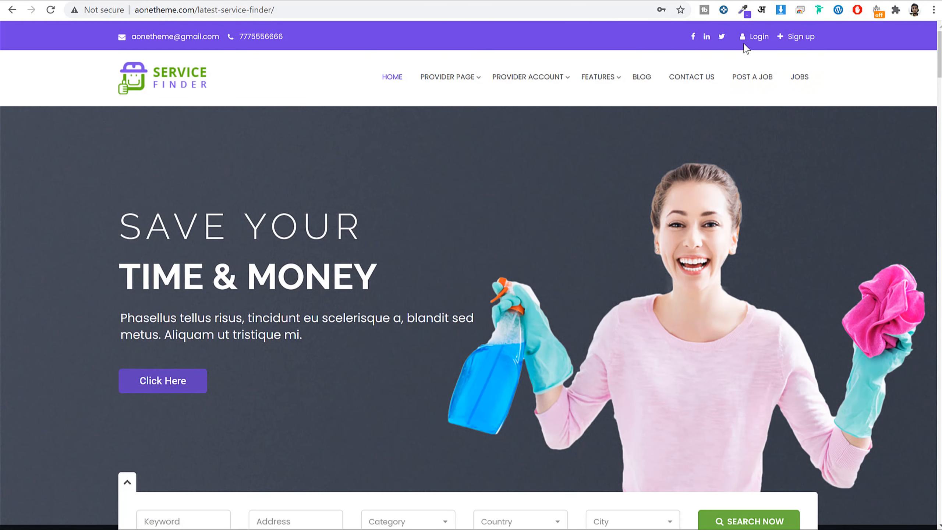
pyautogui.click(755, 40)
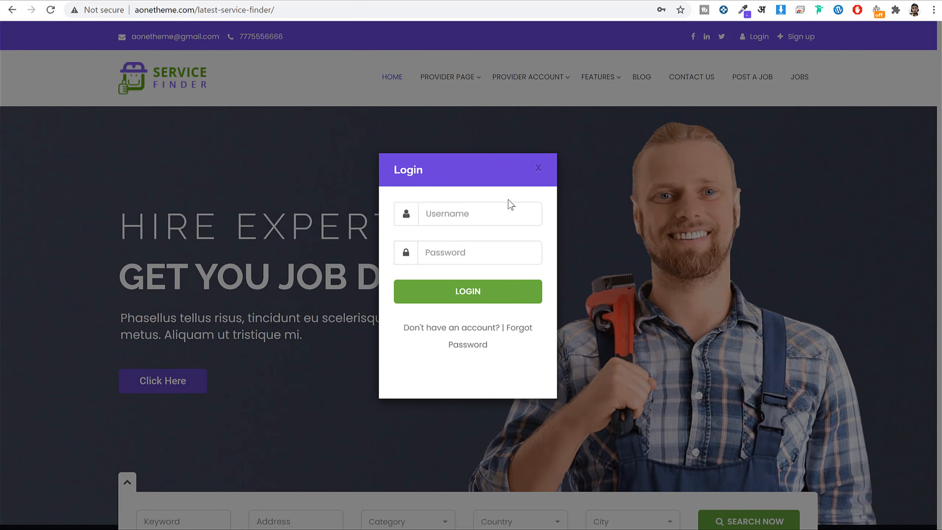
pyautogui.click(538, 169)
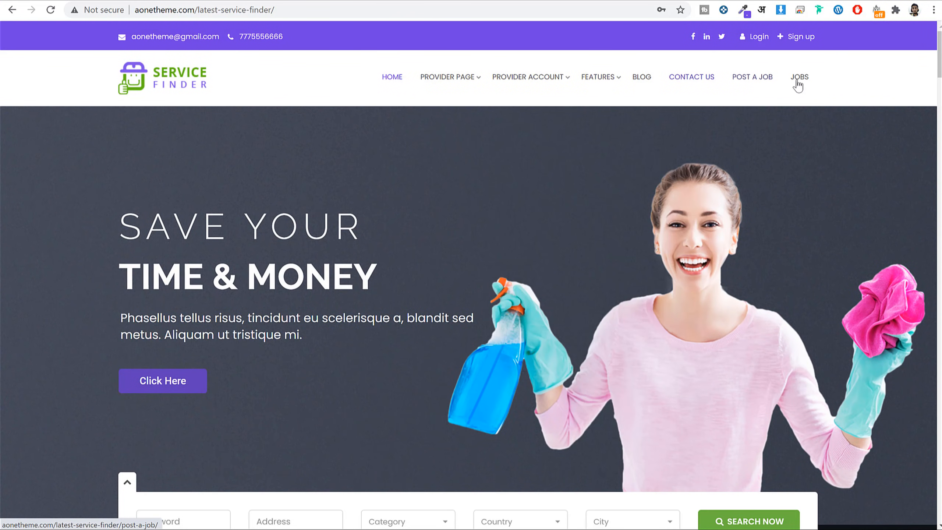
# Advance the hero slider to 'Hire Experts & Get You Job Done' and scroll to the search bar.
pyautogui.scroll(-4, 874, 225)
pyautogui.scroll(4, 513, 412)
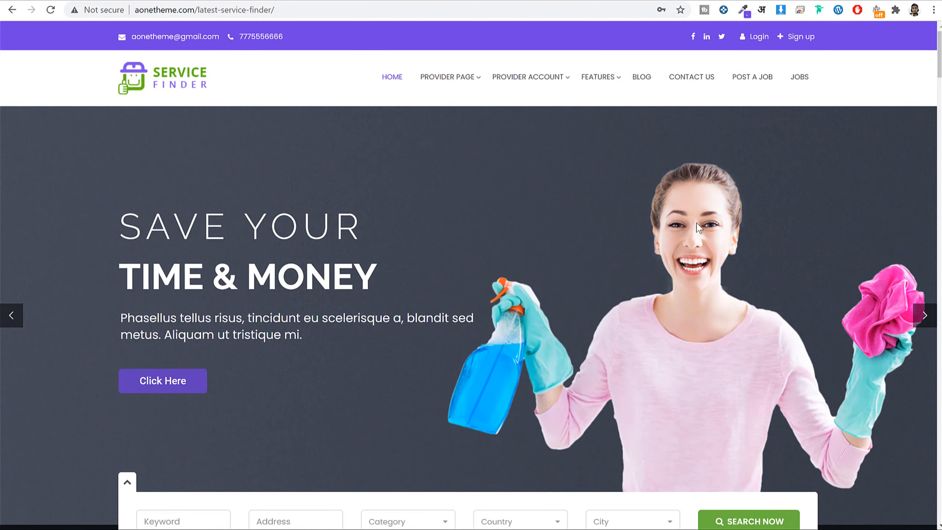
pyautogui.click(917, 319)
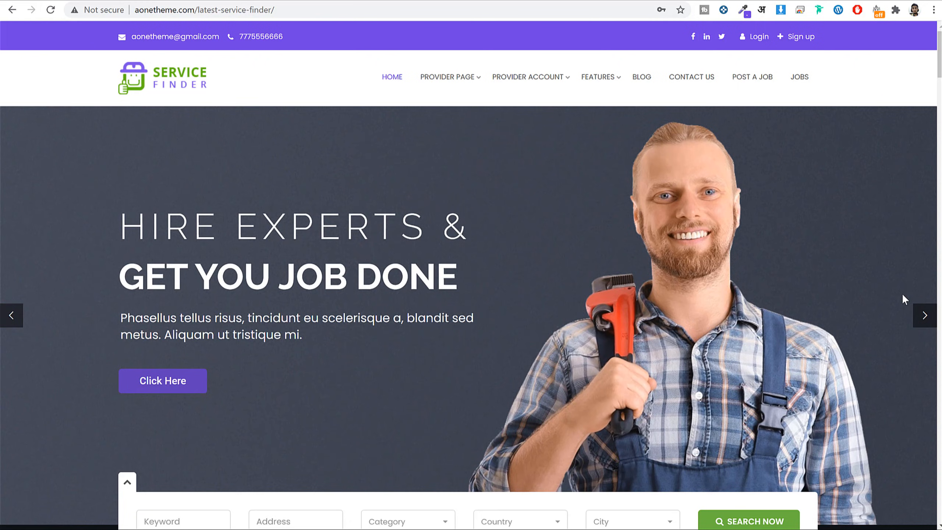
pyautogui.scroll(-8, 902, 294)
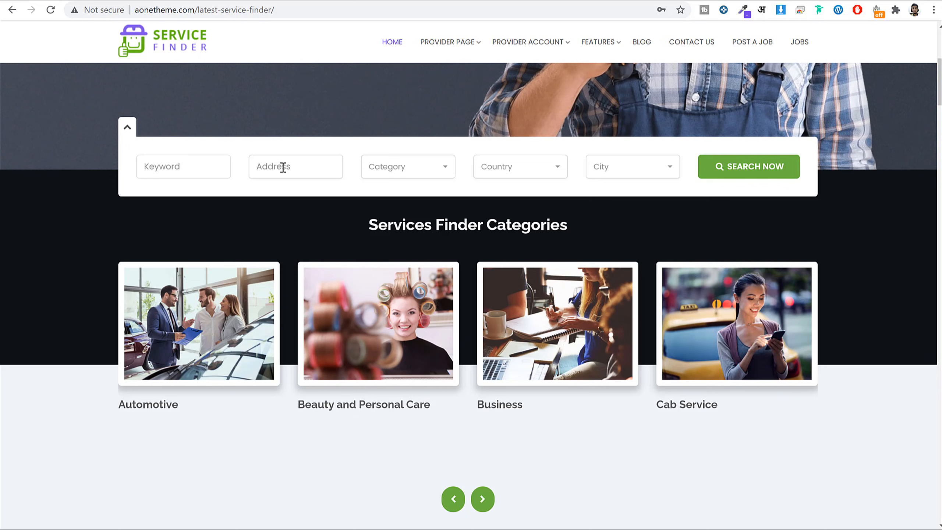
# Check the Category, Country and City dropdowns, then run the provider search.
pyautogui.click(436, 171)
pyautogui.click(515, 171)
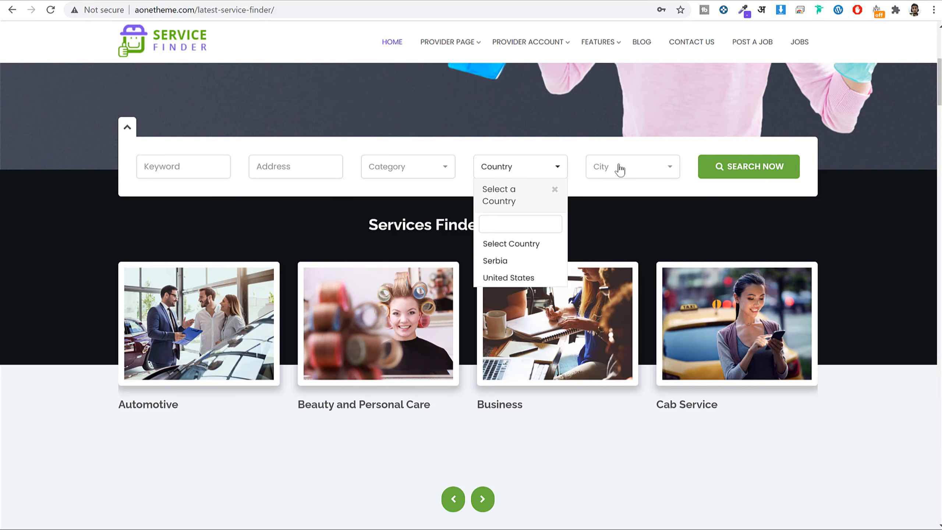
pyautogui.click(635, 166)
pyautogui.click(765, 185)
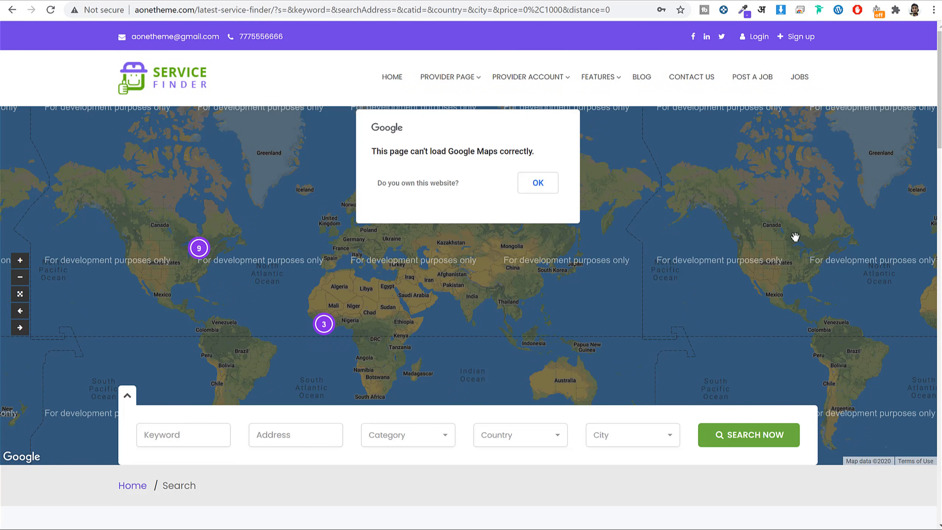
pyautogui.scroll(-20, 475, 447)
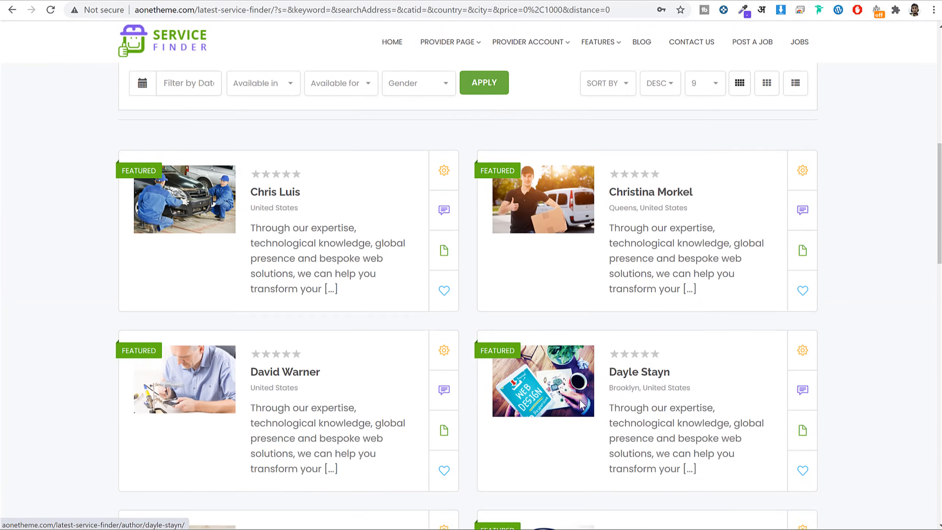
pyautogui.scroll(20, 581, 413)
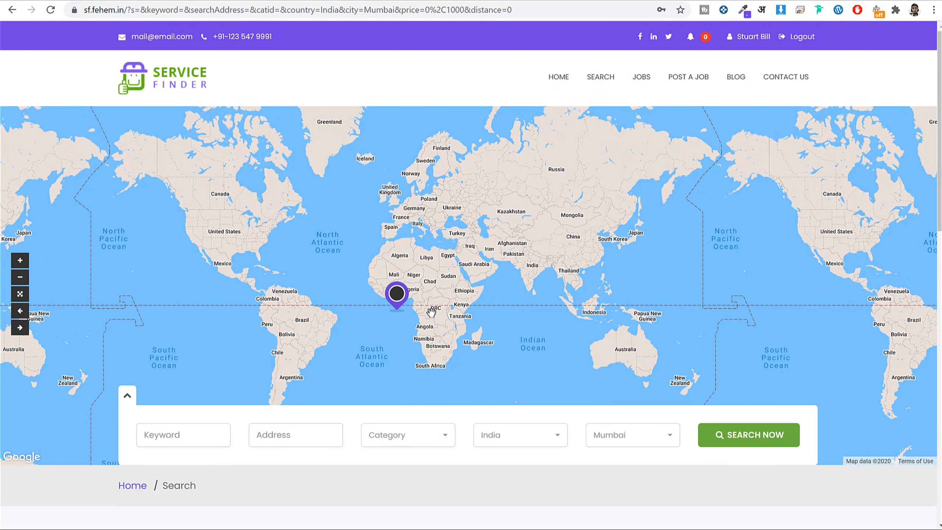
# Show a map marker's provider details and scroll through the 36 results.
pyautogui.click(397, 293)
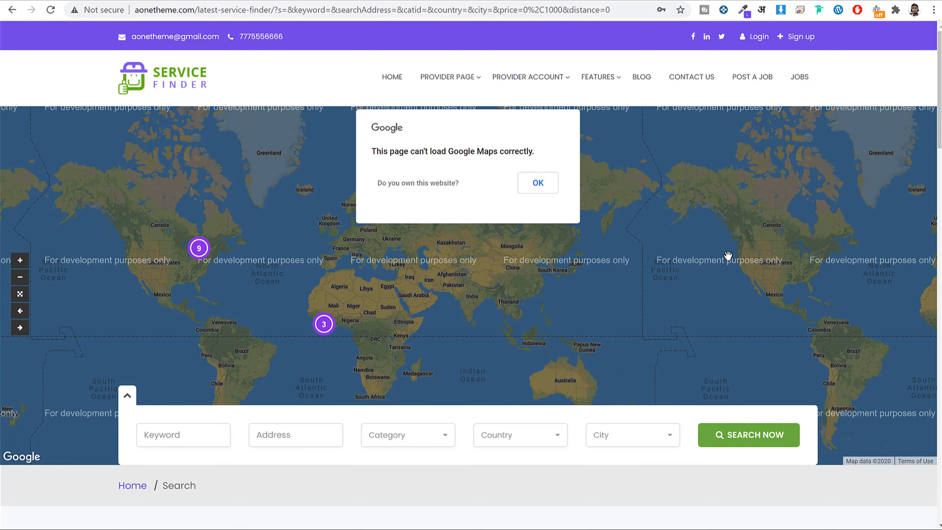
pyautogui.scroll(-12, 728, 255)
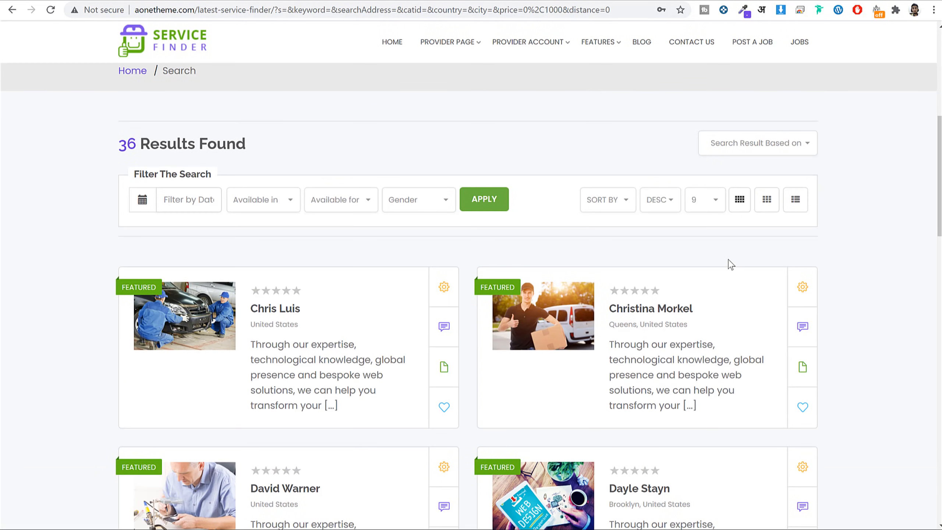
pyautogui.scroll(-12, 878, 279)
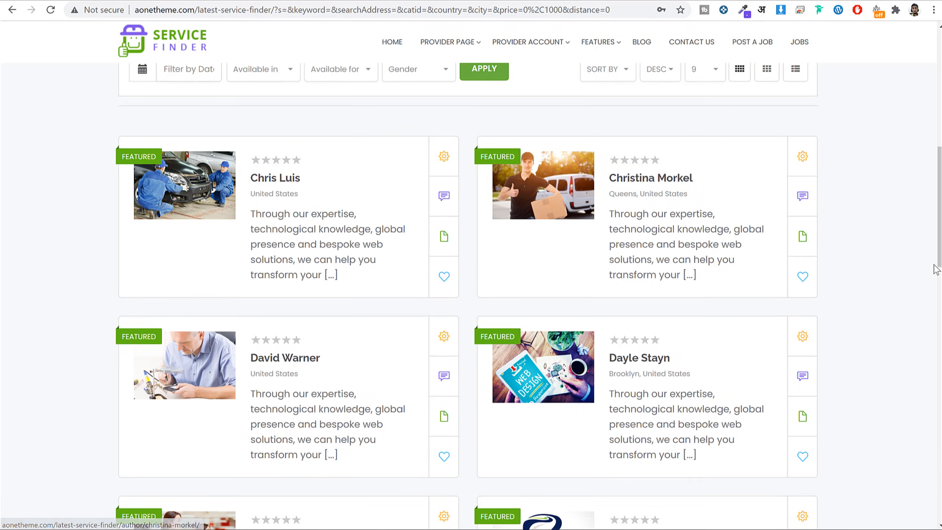
pyautogui.scroll(-8, 878, 279)
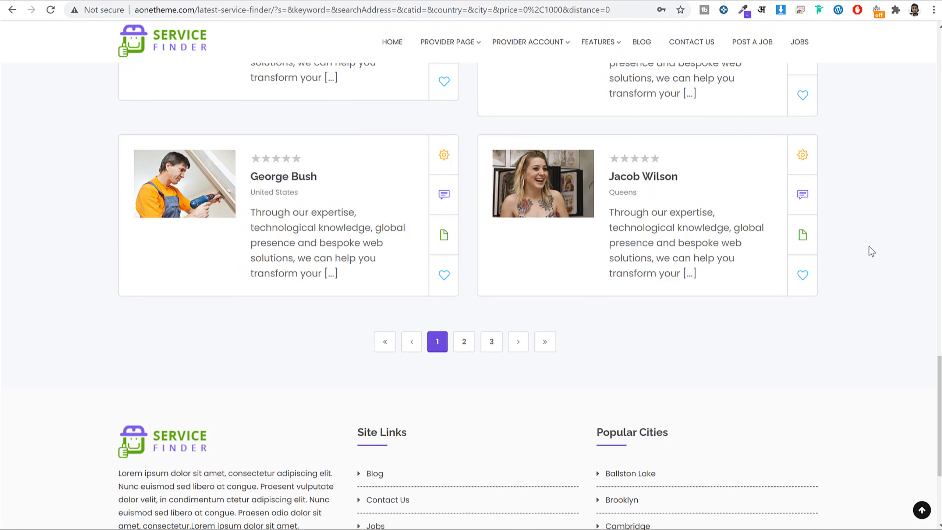
pyautogui.scroll(20, 869, 247)
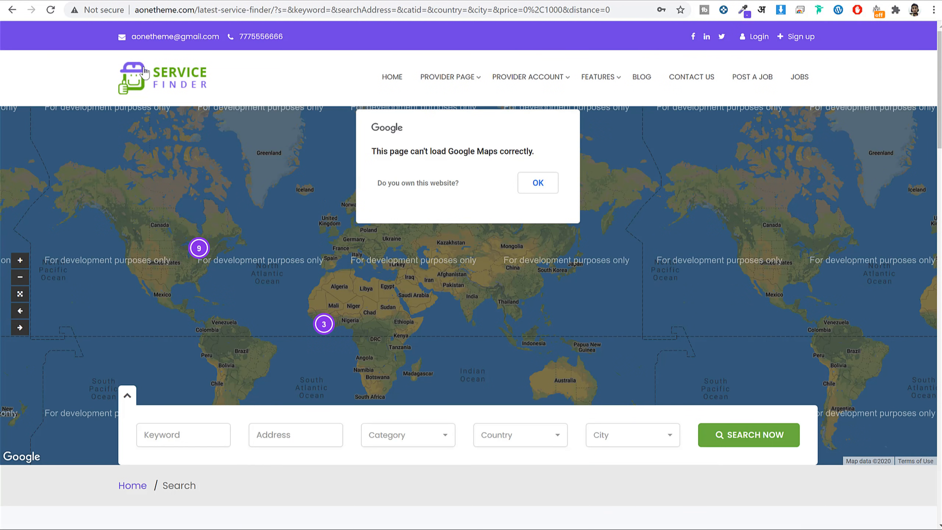
# Return to the homepage and advance the category carousel two cards to Car care and Servicing.
pyautogui.click(146, 73)
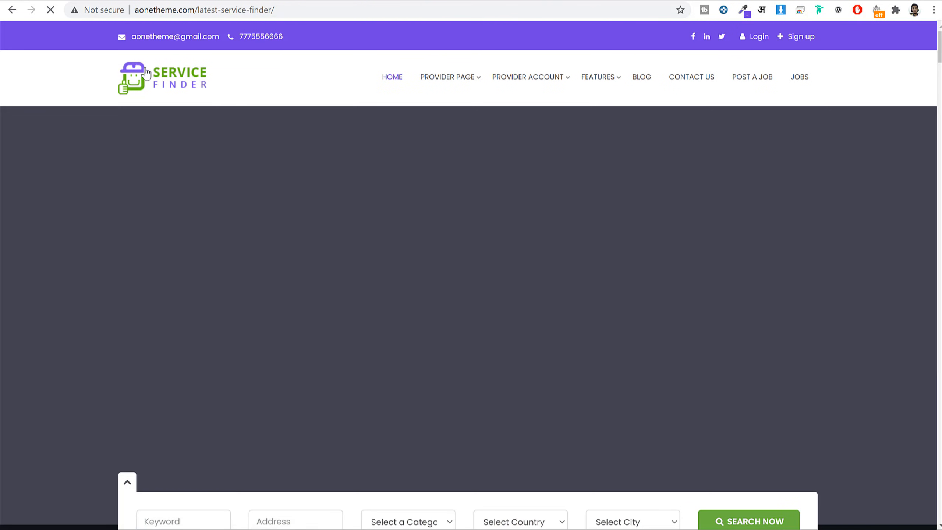
pyautogui.scroll(-10, 816, 218)
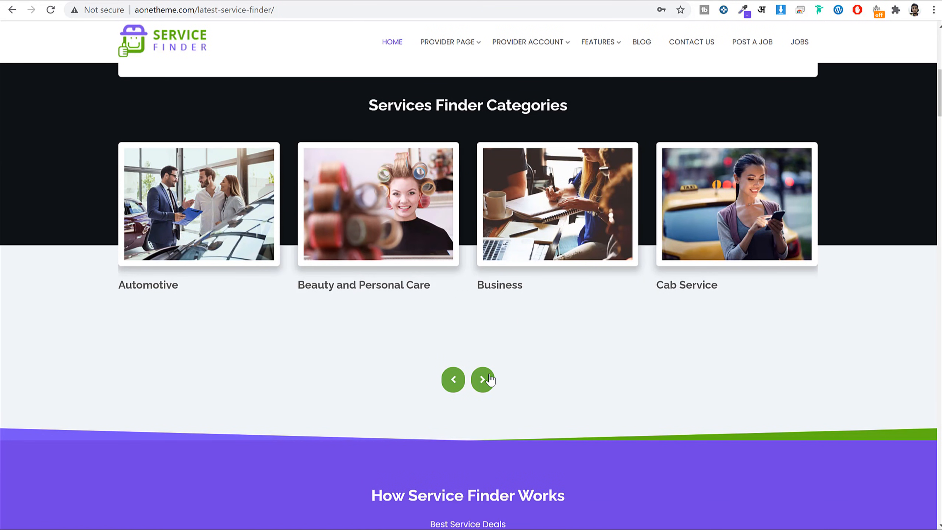
pyautogui.click(483, 380)
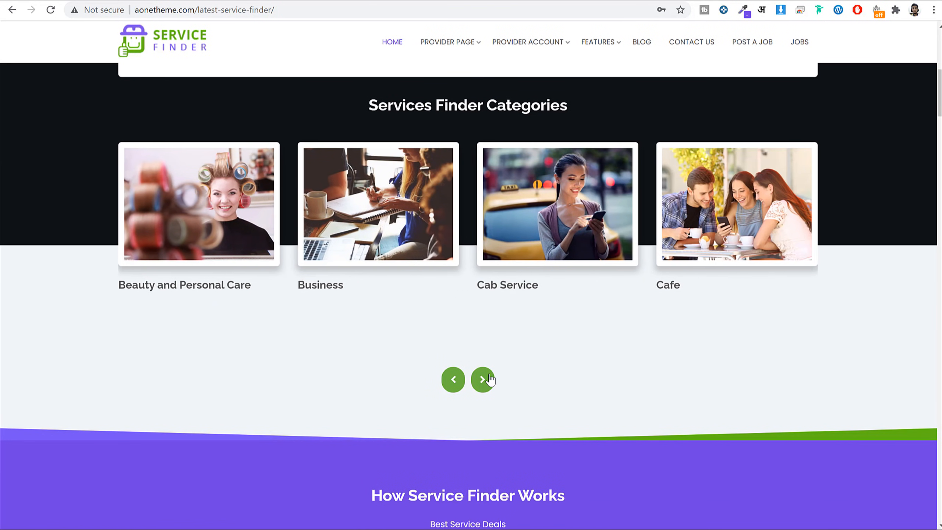
pyautogui.click(483, 379)
pyautogui.scroll(-1, 481, 384)
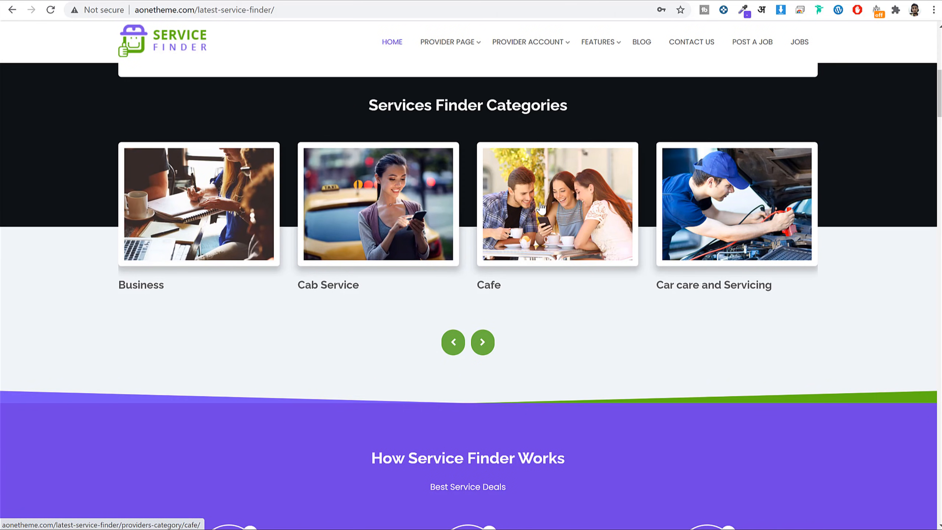
pyautogui.scroll(-3, 727, 282)
pyautogui.scroll(-4, 731, 284)
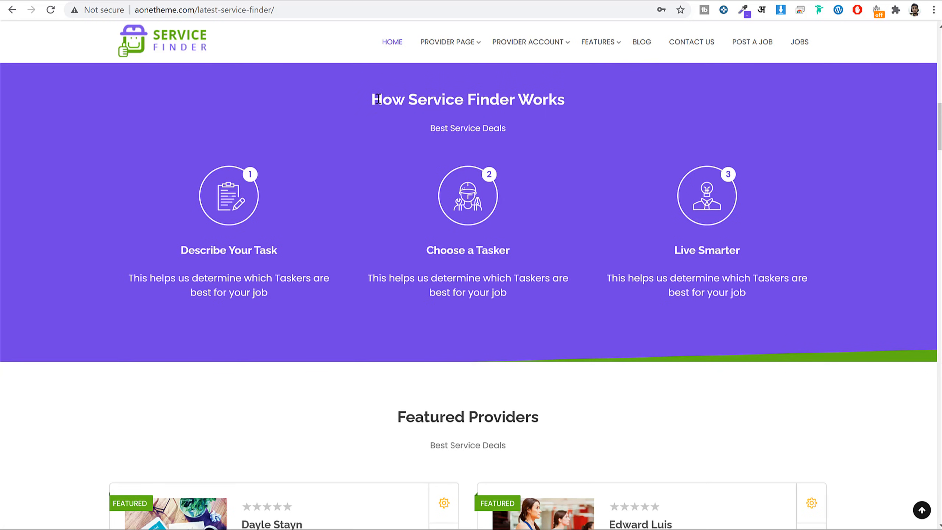
# Highlight the How Service Finder Works heading and the Describe Your Task text.
pyautogui.moveTo(377, 99); pyautogui.dragTo(569, 106)
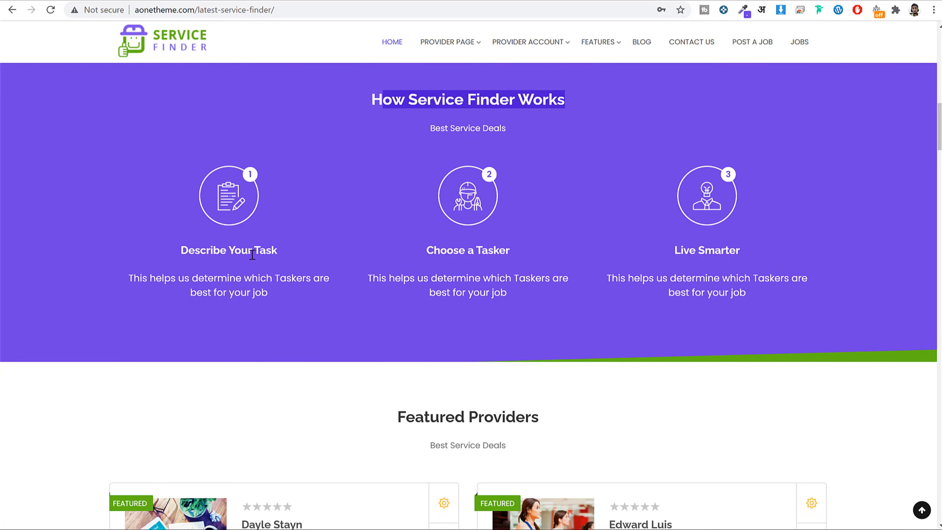
pyautogui.moveTo(178, 278); pyautogui.dragTo(292, 255)
pyautogui.click(293, 255)
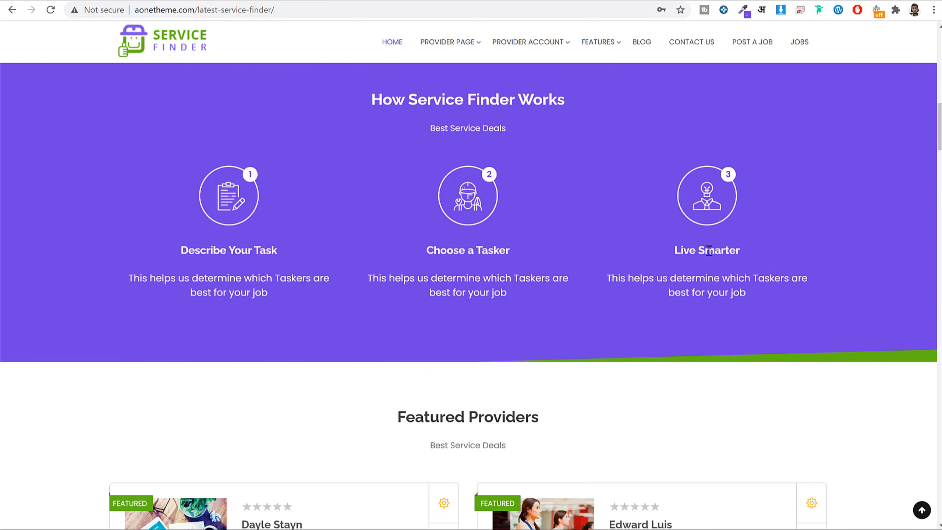
pyautogui.scroll(-8, 761, 265)
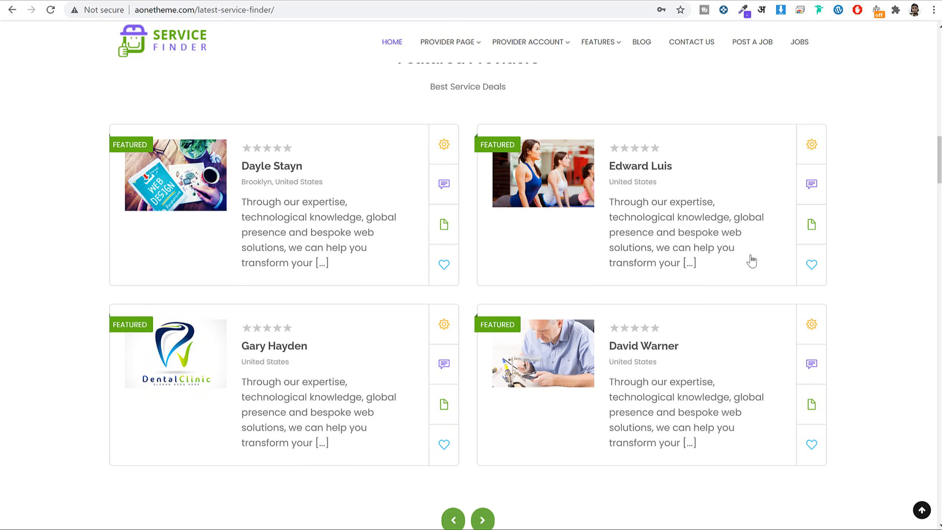
pyautogui.scroll(3, 621, 167)
pyautogui.moveTo(374, 173); pyautogui.dragTo(590, 171)
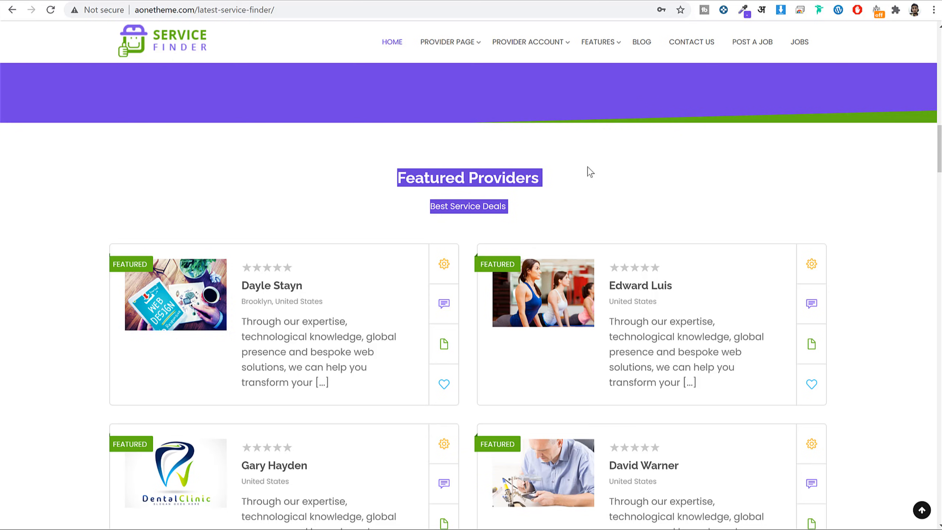
# Highlight the 36 Providers and 12 Customer counters, then scroll down to Why Choose us.
pyautogui.scroll(-3, 837, 223)
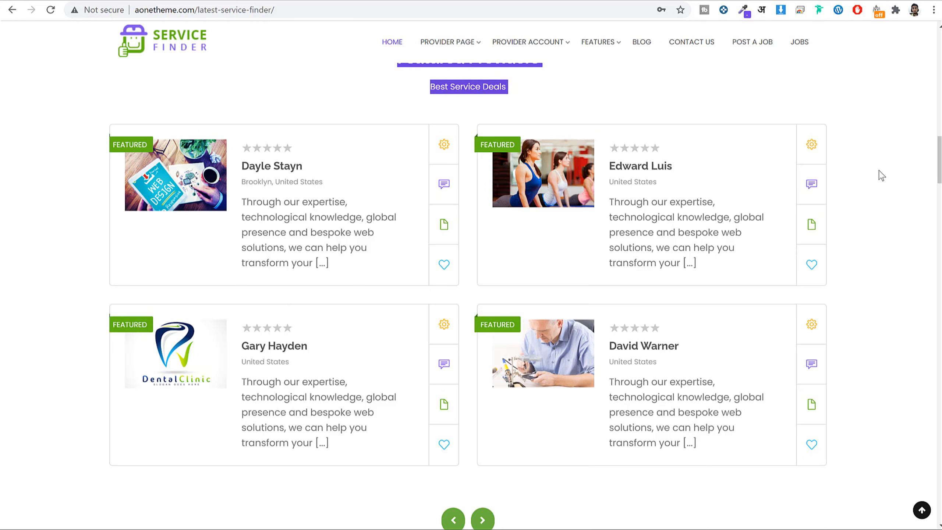
pyautogui.scroll(-10, 882, 175)
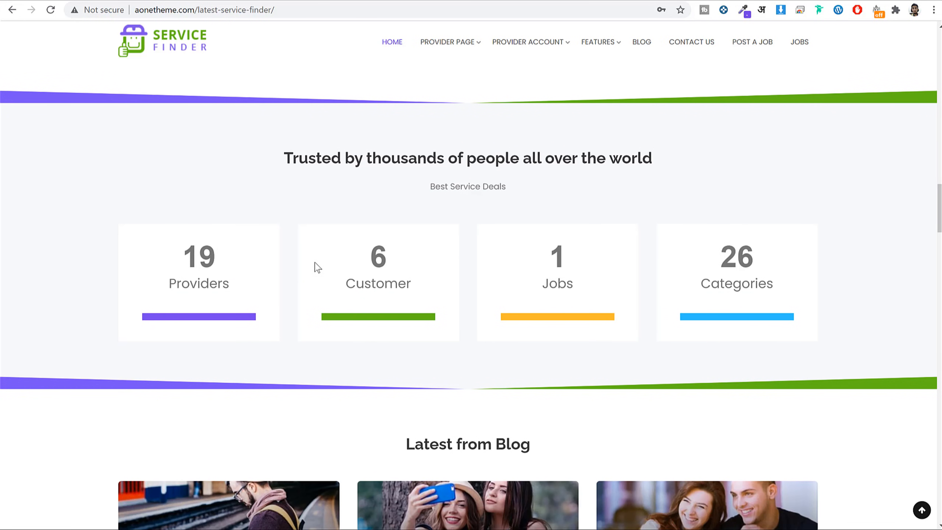
pyautogui.doubleClick(216, 249)
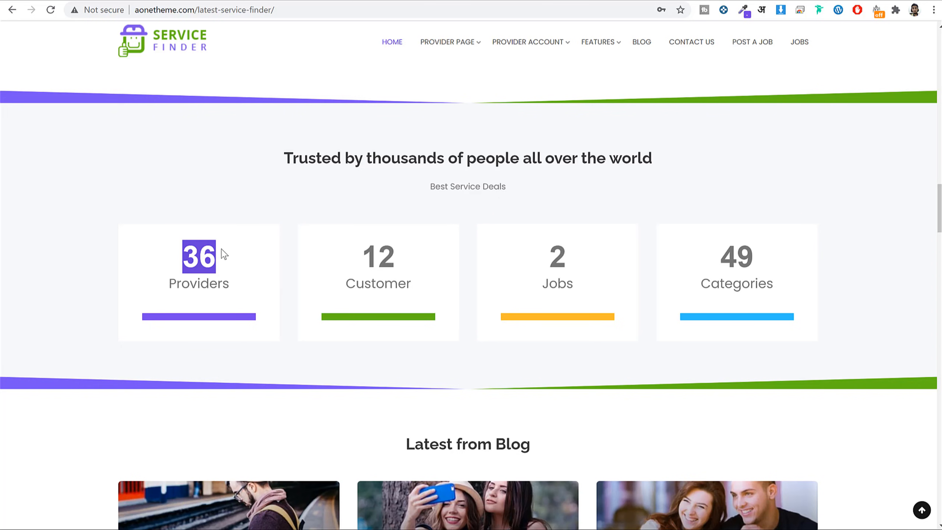
pyautogui.tripleClick(368, 250)
pyautogui.moveTo(371, 256); pyautogui.dragTo(741, 253)
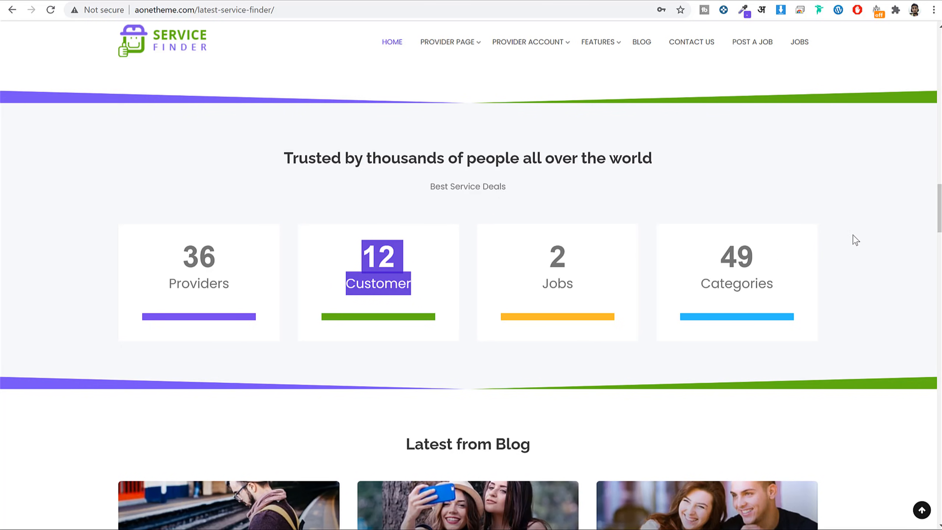
pyautogui.scroll(-8, 855, 241)
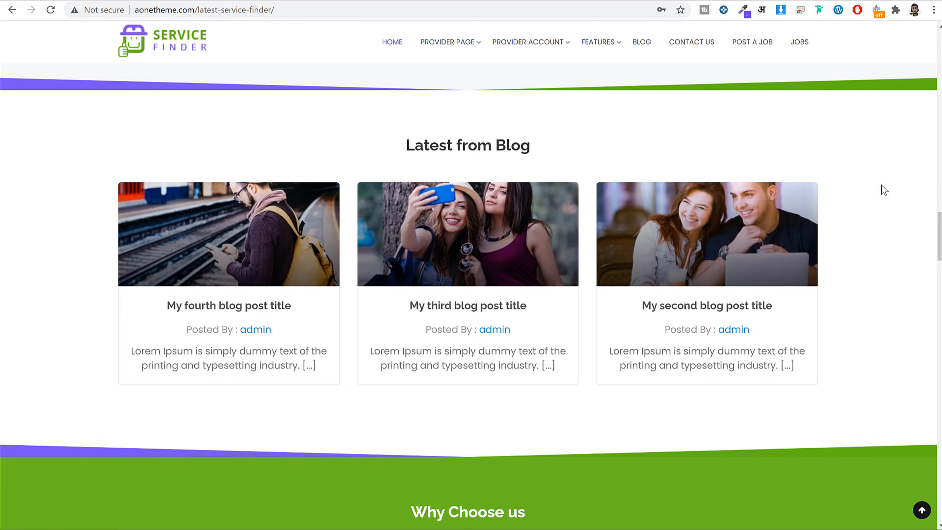
pyautogui.scroll(-8, 873, 284)
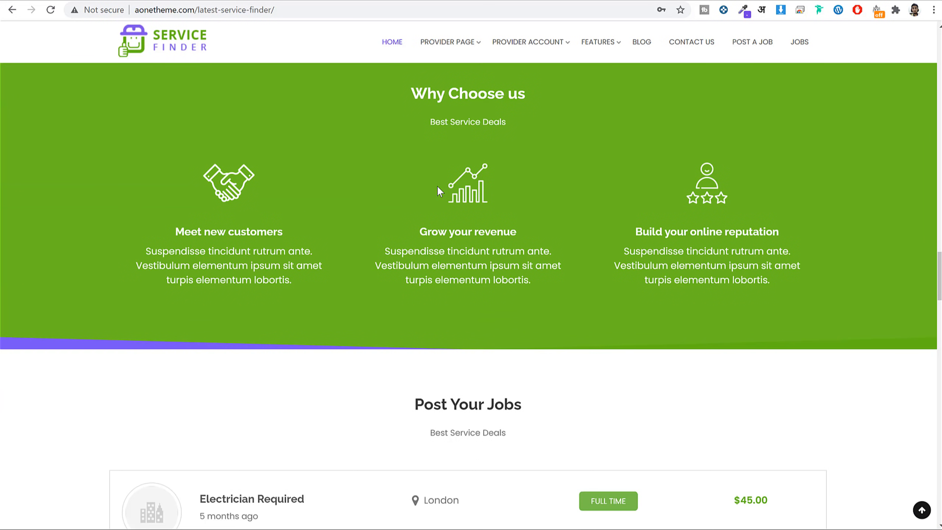
pyautogui.scroll(-9, 780, 265)
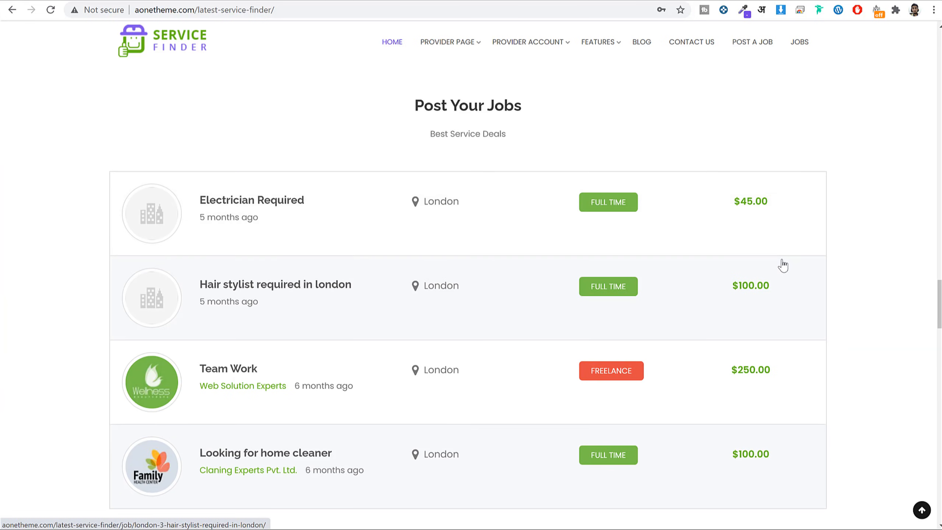
pyautogui.scroll(3, 552, 165)
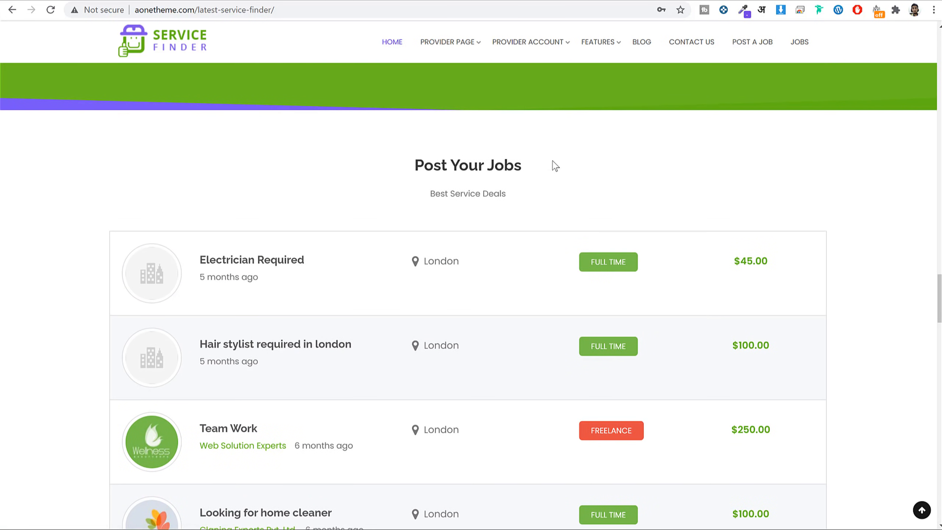
pyautogui.scroll(-2, 552, 166)
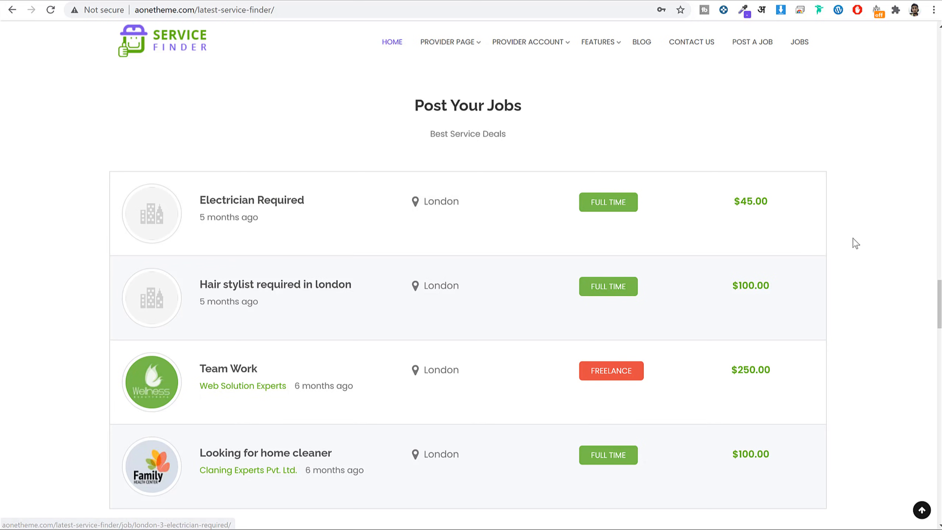
pyautogui.scroll(-1, 860, 255)
pyautogui.scroll(-4, 861, 255)
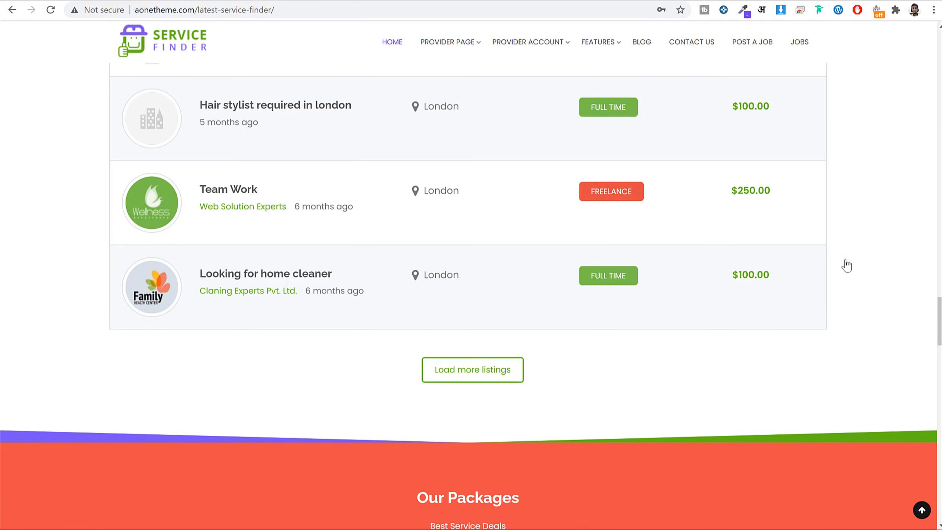
pyautogui.scroll(-2, 890, 259)
pyautogui.scroll(-4, 892, 256)
pyautogui.scroll(-7, 887, 258)
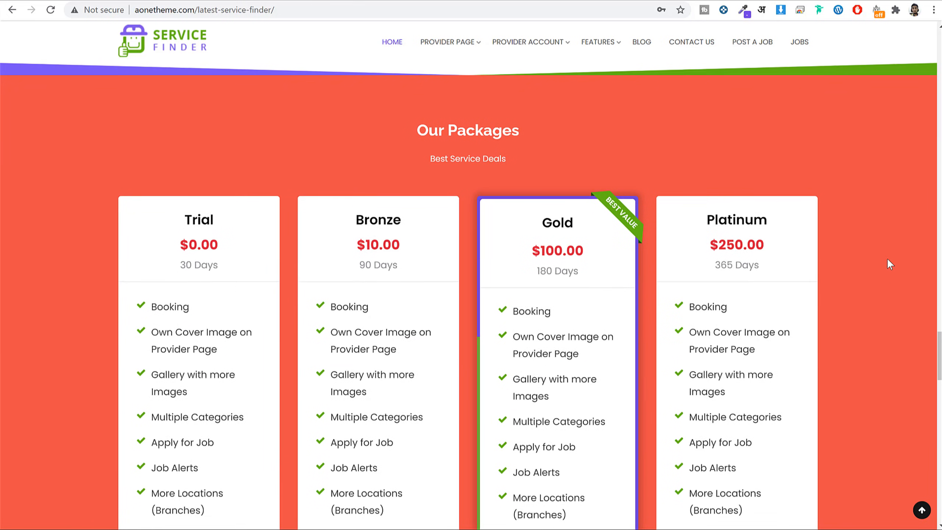
pyautogui.scroll(-4, 887, 258)
pyautogui.scroll(8, 887, 258)
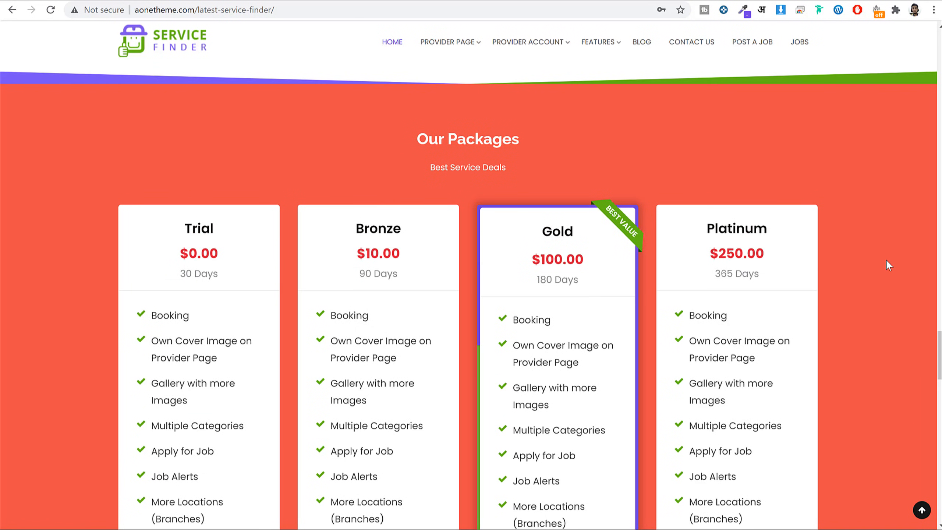
pyautogui.scroll(-2, 886, 262)
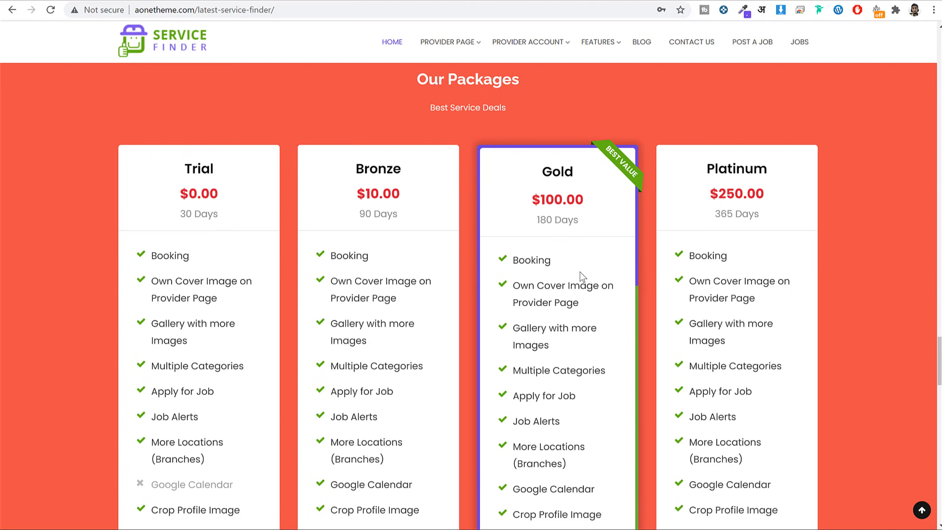
pyautogui.scroll(-8, 582, 276)
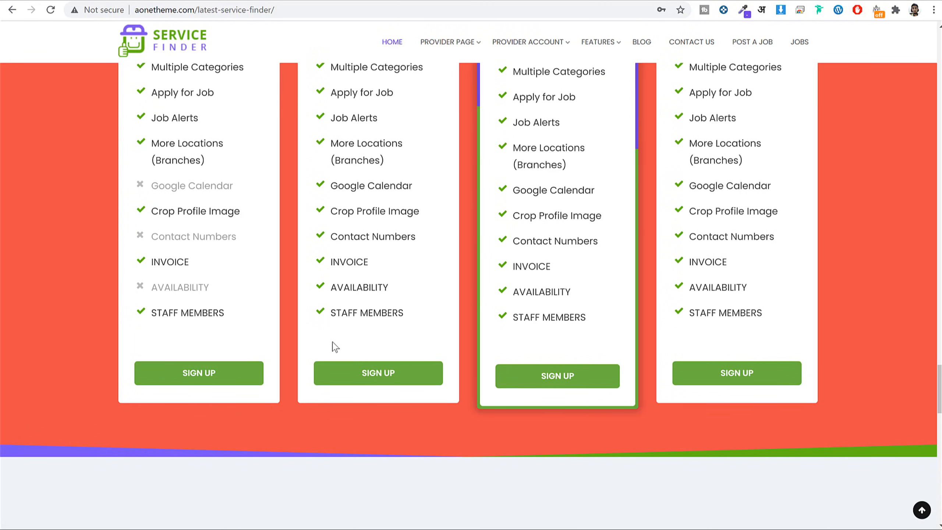
pyautogui.scroll(8, 547, 305)
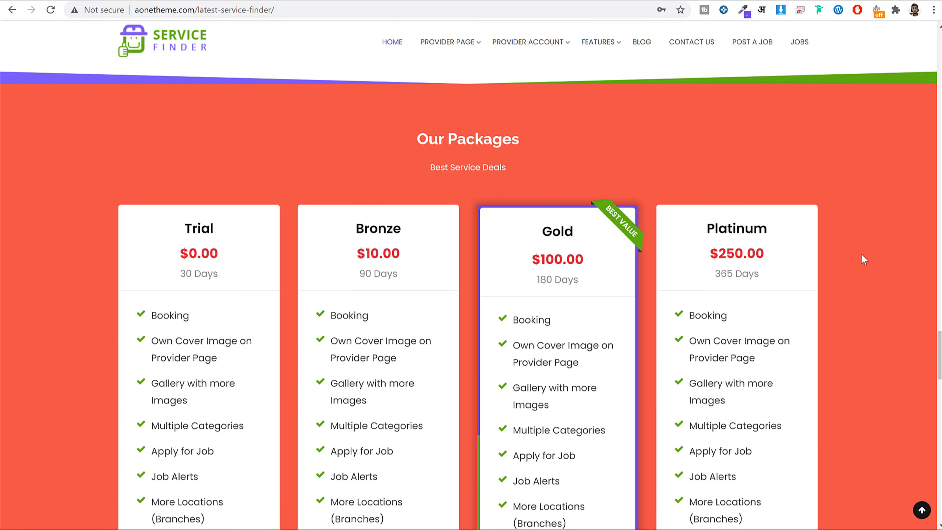
pyautogui.scroll(-3, 861, 254)
pyautogui.moveTo(170, 125); pyautogui.dragTo(246, 139)
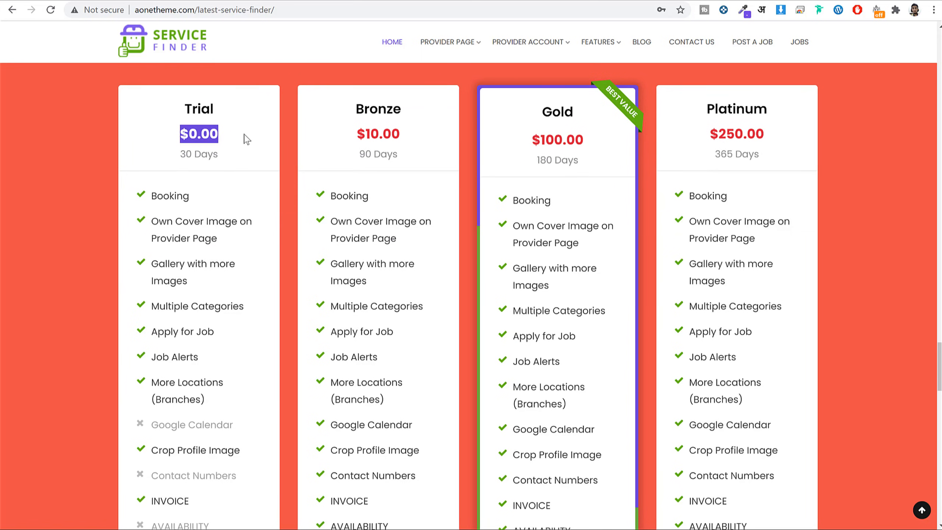
pyautogui.scroll(-3, 554, 227)
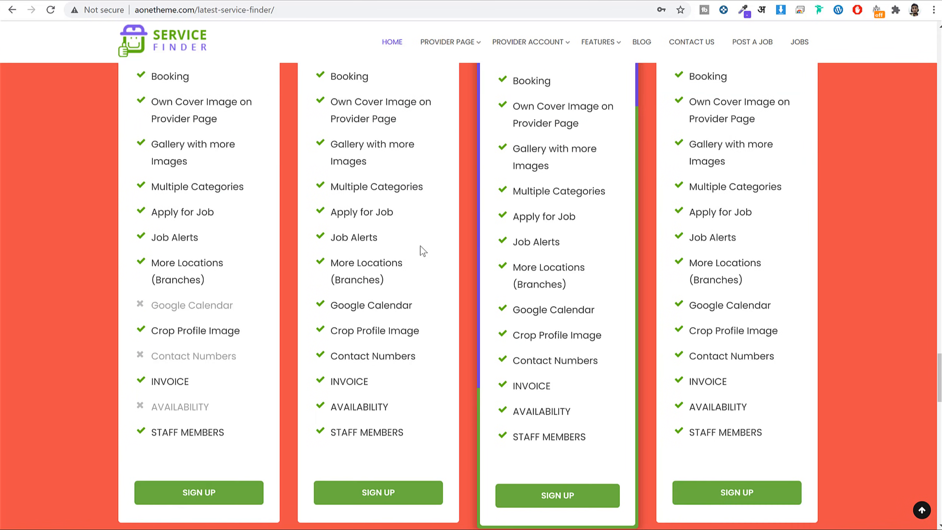
pyautogui.moveTo(158, 144); pyautogui.dragTo(240, 381)
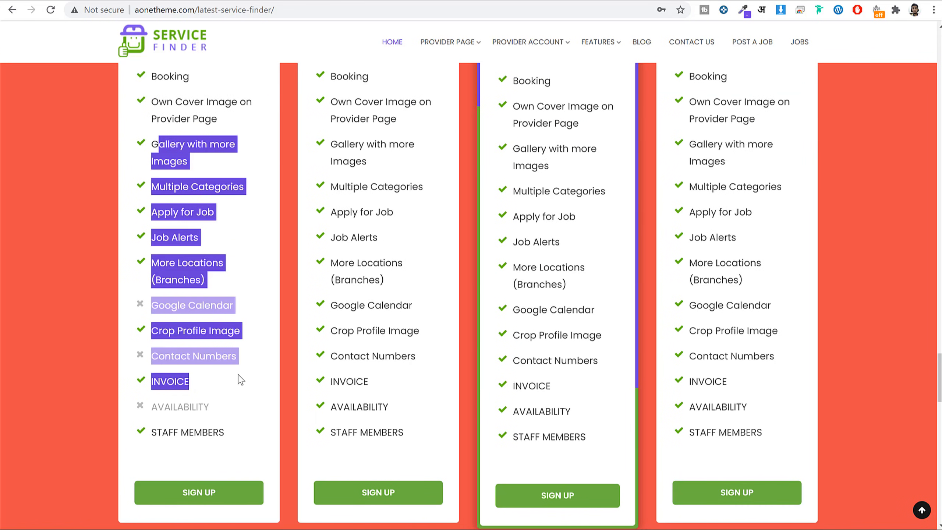
pyautogui.click(242, 375)
pyautogui.scroll(6, 461, 339)
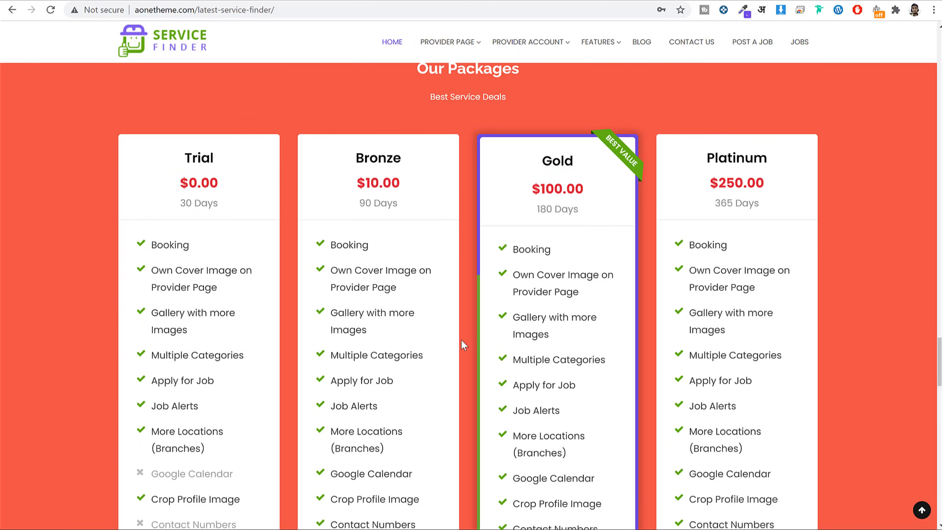
pyautogui.moveTo(565, 232); pyautogui.dragTo(548, 232)
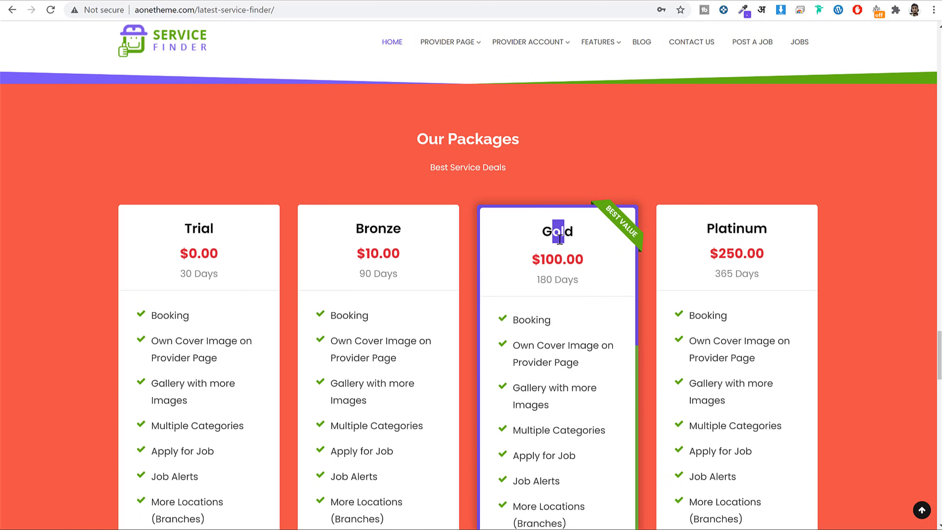
pyautogui.scroll(-5, 560, 237)
pyautogui.moveTo(514, 148); pyautogui.dragTo(598, 303)
pyautogui.click(562, 142)
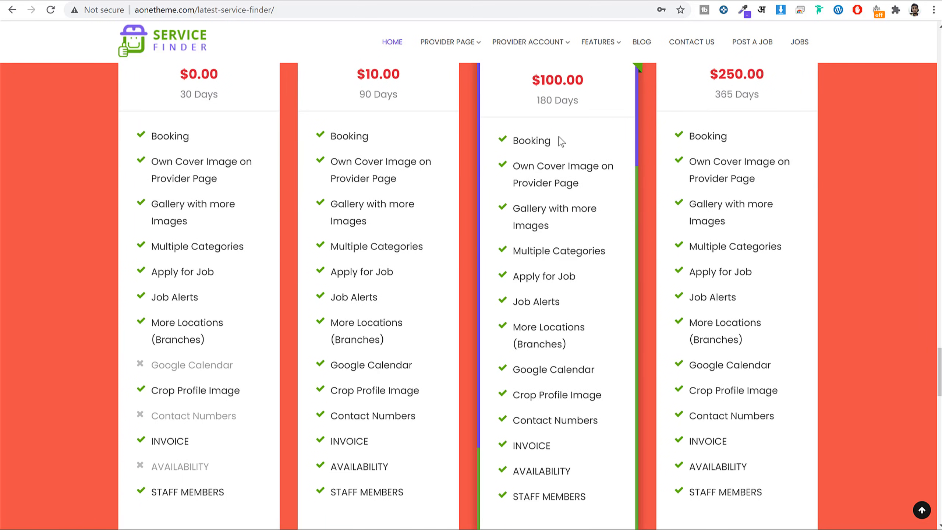
pyautogui.doubleClick(525, 145)
pyautogui.tripleClick(586, 184)
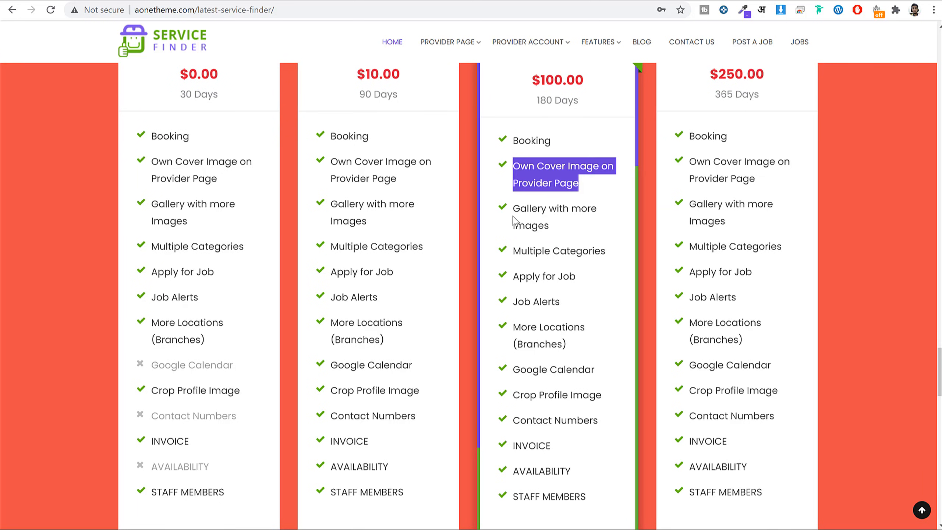
pyautogui.tripleClick(536, 213)
pyautogui.click(553, 227)
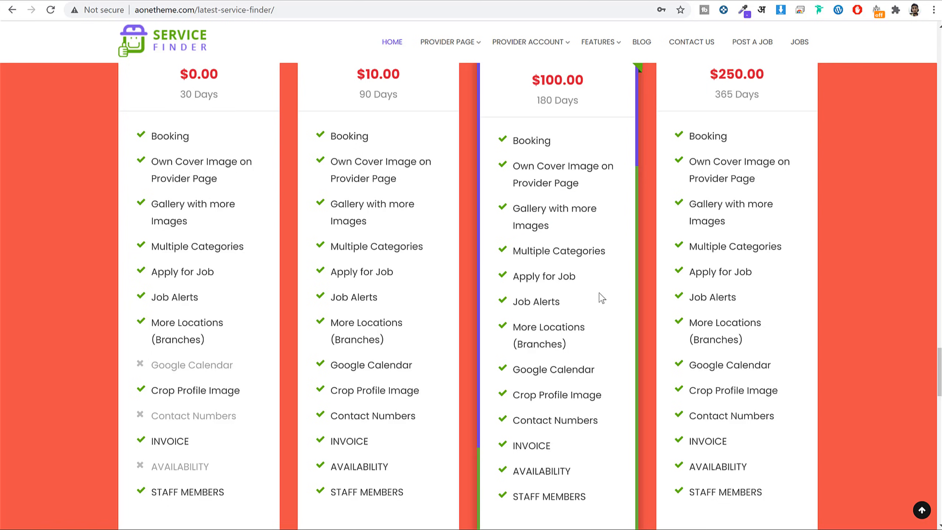
pyautogui.scroll(15, 562, 330)
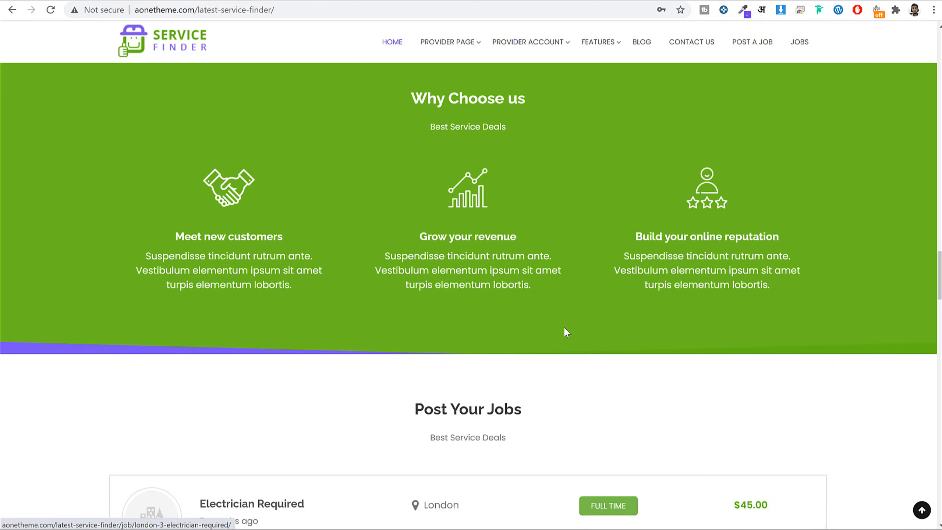
pyautogui.scroll(20, 563, 327)
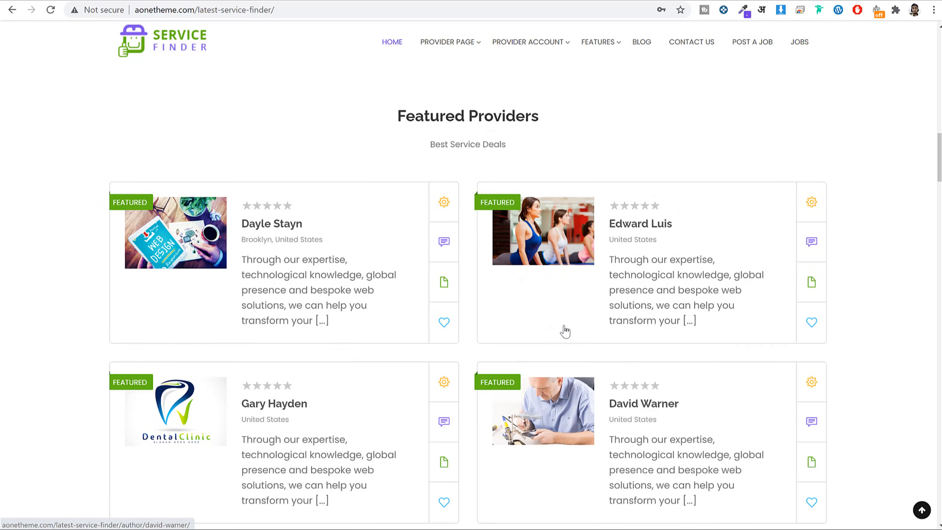
pyautogui.scroll(2, 565, 331)
# Open the first featured provider's profile, then go back and scroll down the home page.
pyautogui.rightClick(285, 285)
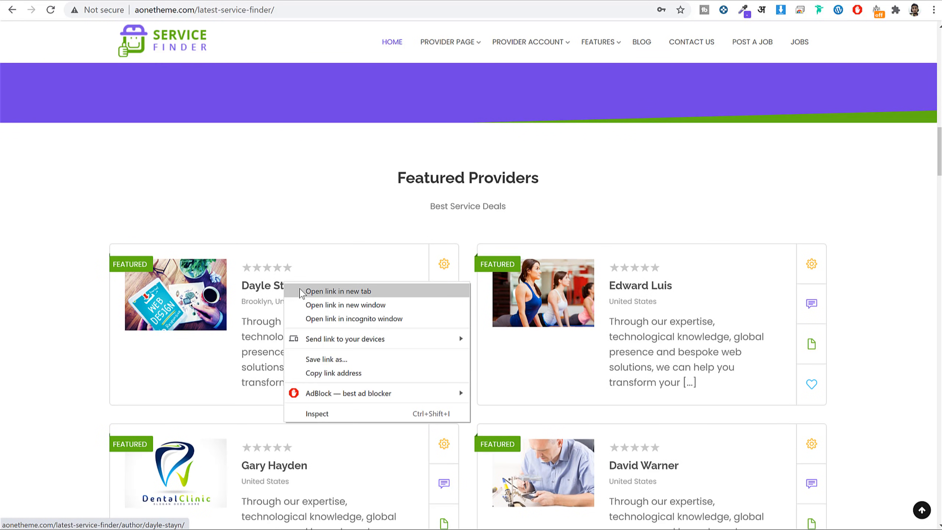
pyautogui.press('Escape')
pyautogui.click(330, 284)
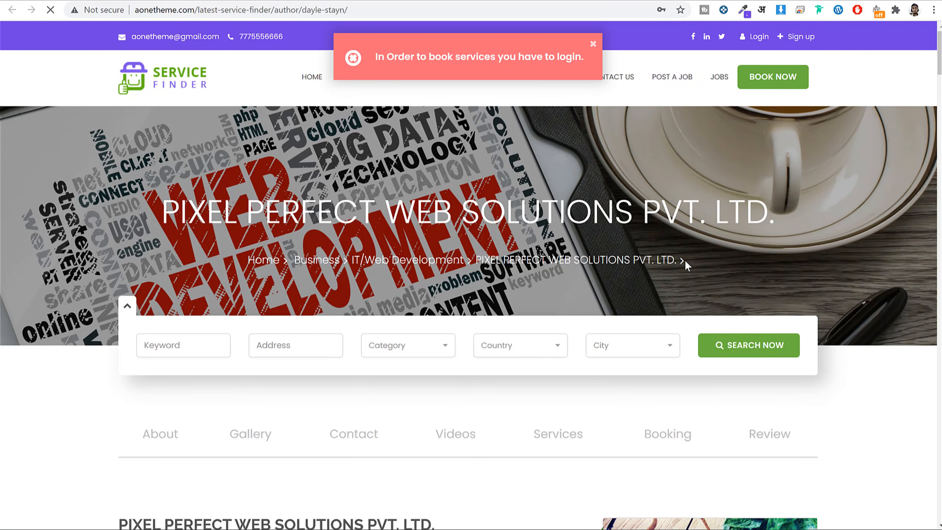
pyautogui.scroll(-10, 685, 261)
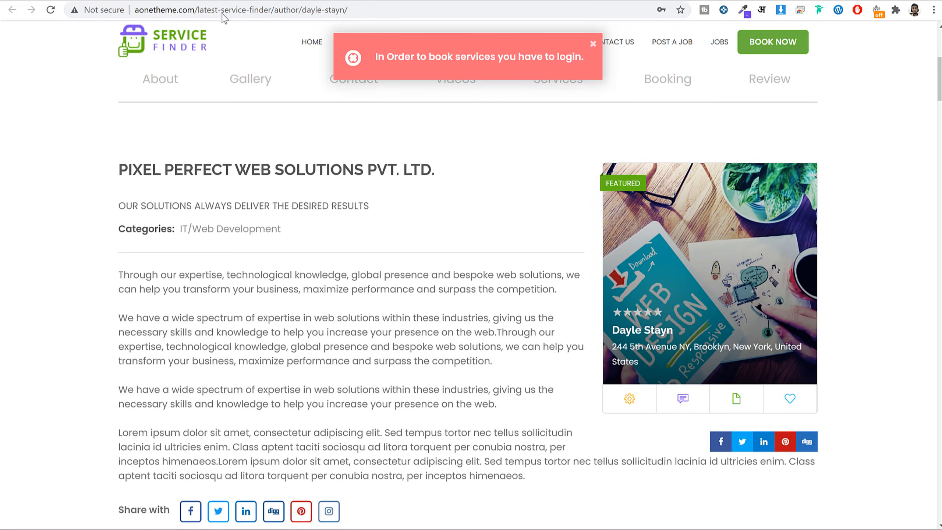
pyautogui.hotkey('alt', 'Left')
pyautogui.scroll(-15, 519, 237)
pyautogui.scroll(-20, 524, 240)
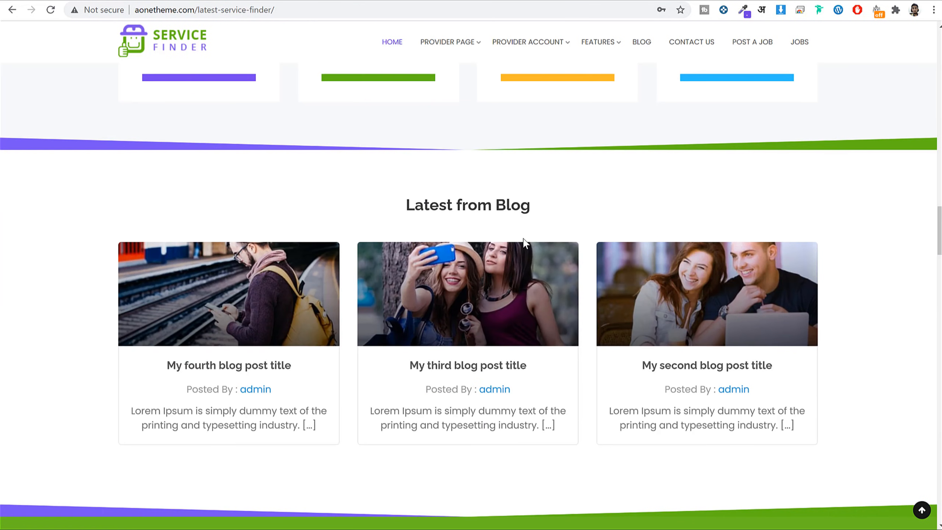
pyautogui.scroll(-7, 524, 238)
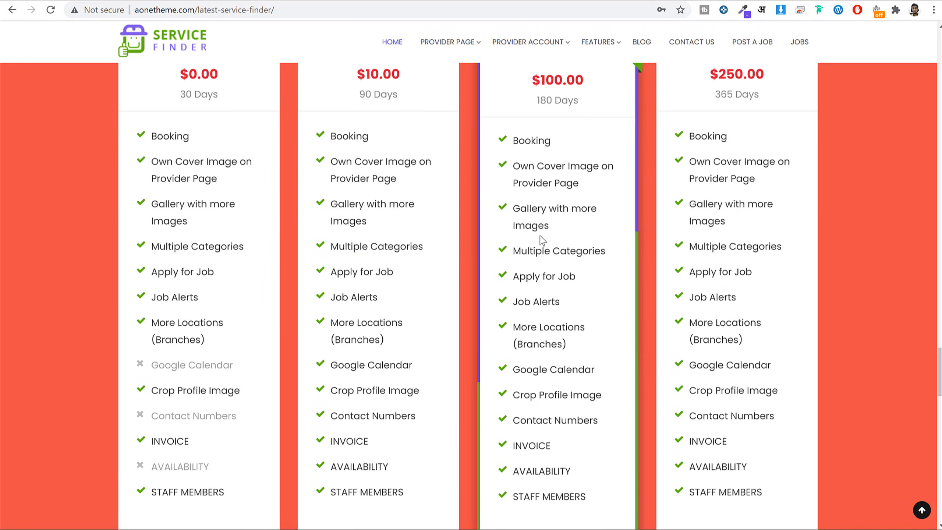
pyautogui.scroll(3, 542, 238)
# Compare the provider profile with the Trial package, highlighting its heading and Booking feature.
pyautogui.moveTo(550, 262); pyautogui.dragTo(507, 259)
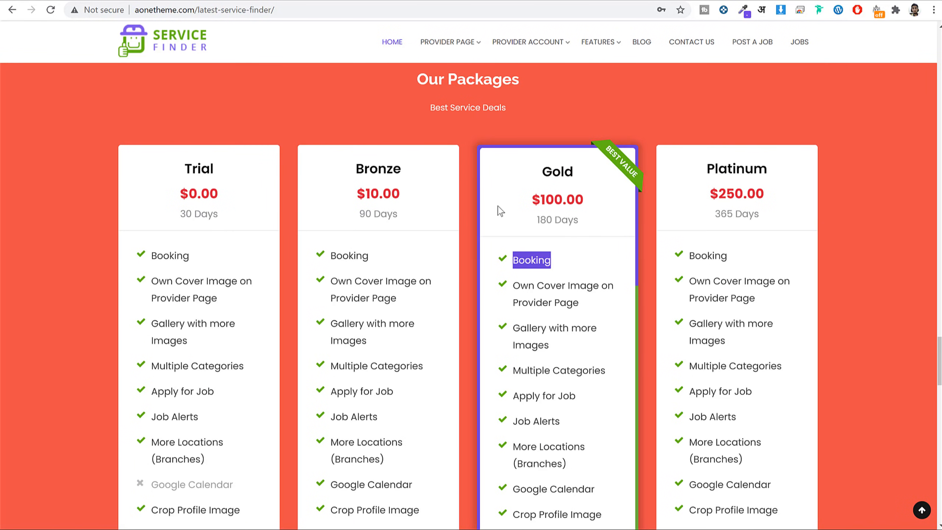
pyautogui.click(408, 1)
pyautogui.scroll(-2, 837, 166)
pyautogui.scroll(-3, 839, 170)
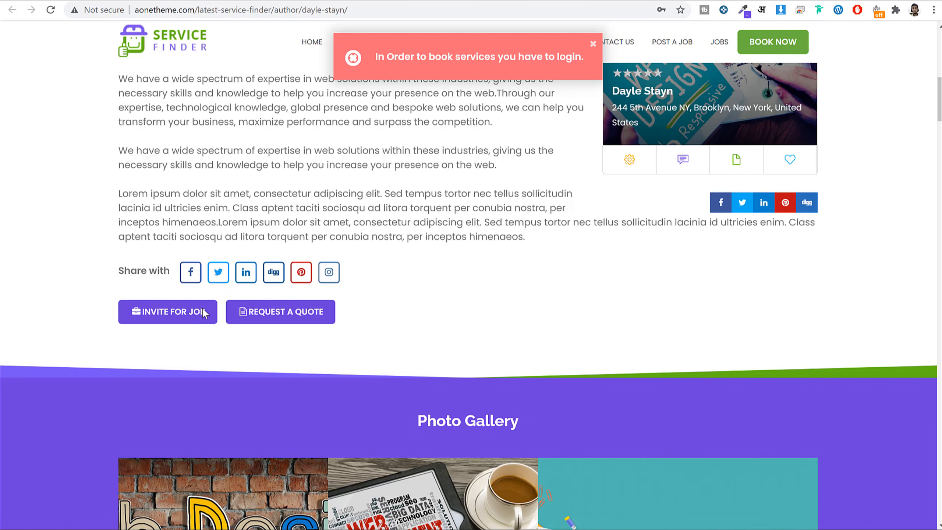
pyautogui.click(290, 1)
pyautogui.moveTo(185, 170); pyautogui.dragTo(233, 178)
pyautogui.click(233, 179)
pyautogui.moveTo(198, 255); pyautogui.dragTo(127, 264)
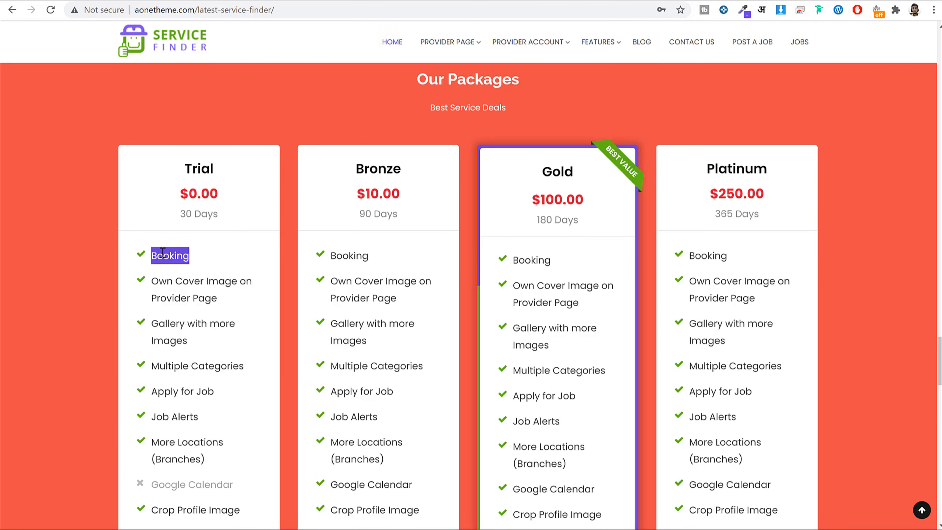
pyautogui.click(358, 2)
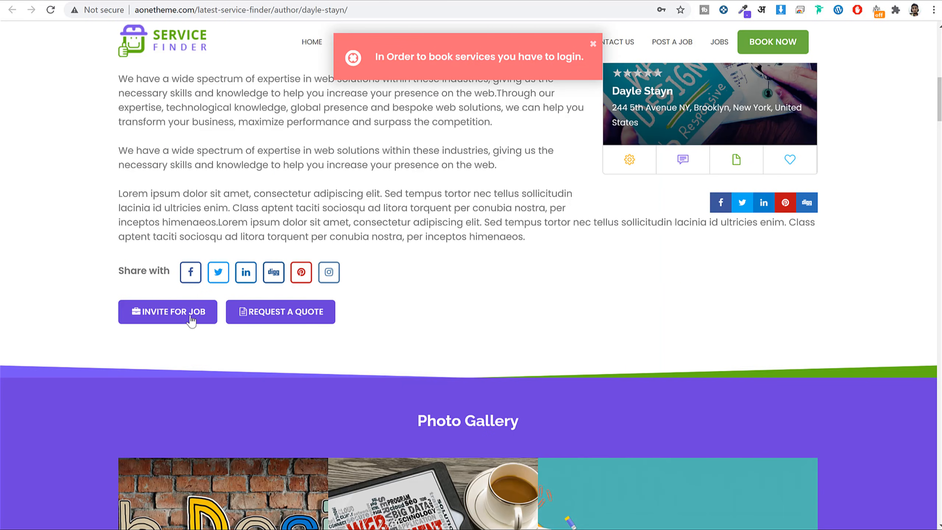
pyautogui.click(290, 1)
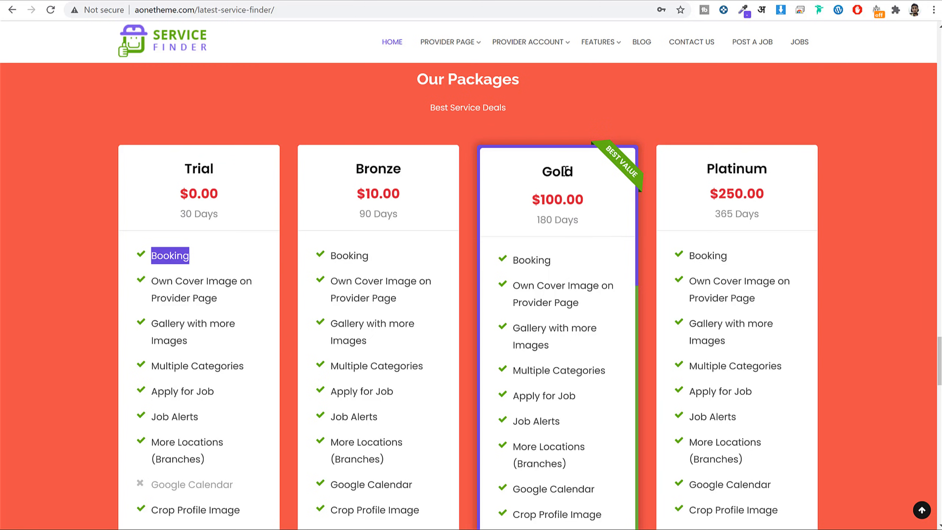
# Highlight the Own Cover Image features in the Gold and Trial cards and the profile's company heading.
pyautogui.scroll(-3, 527, 205)
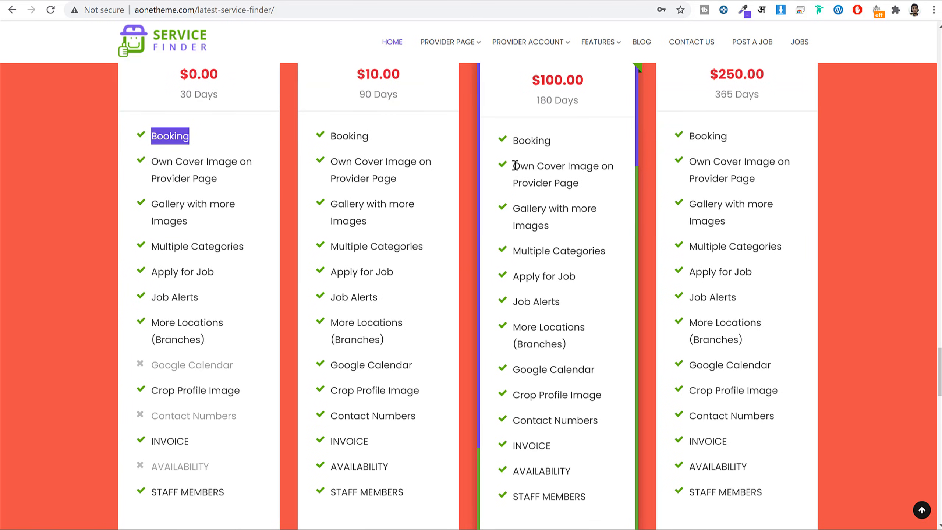
pyautogui.moveTo(516, 165); pyautogui.dragTo(591, 196)
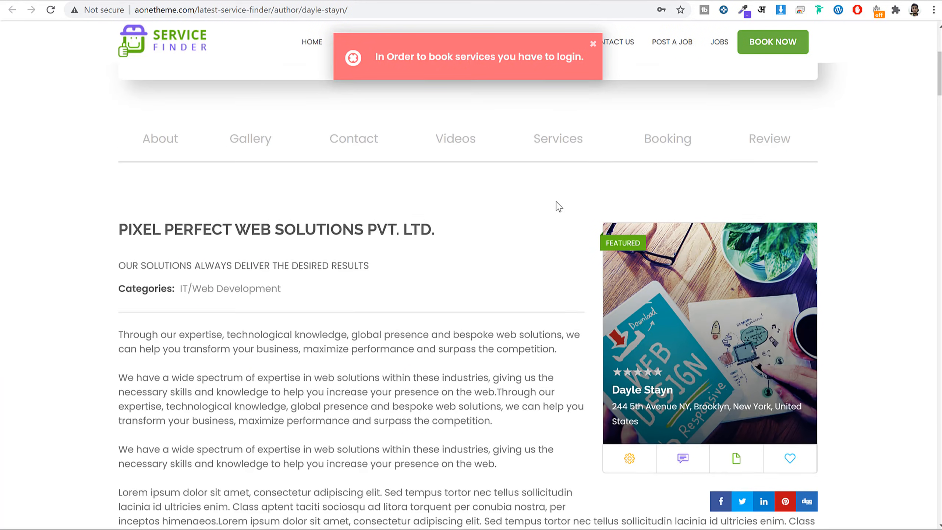
pyautogui.scroll(8, 558, 205)
pyautogui.moveTo(96, 191); pyautogui.dragTo(772, 210)
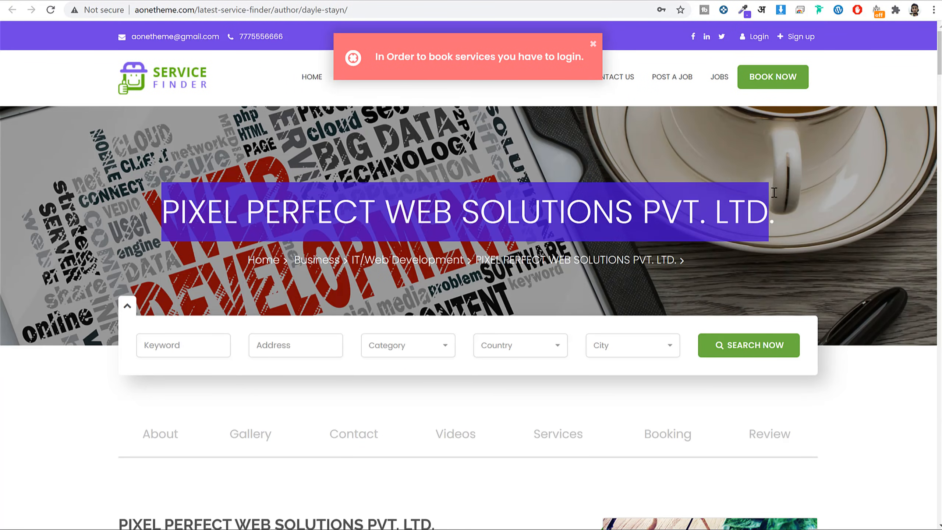
pyautogui.click(826, 196)
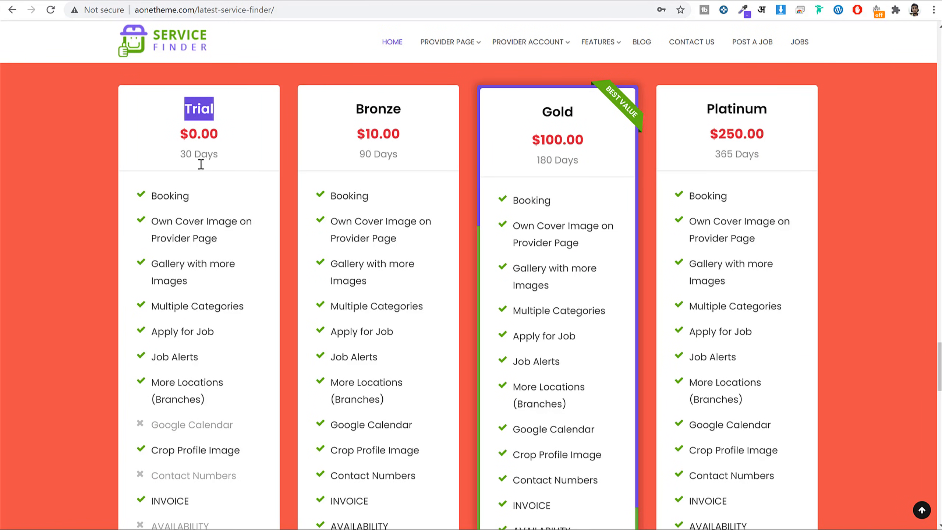
pyautogui.click(157, 231)
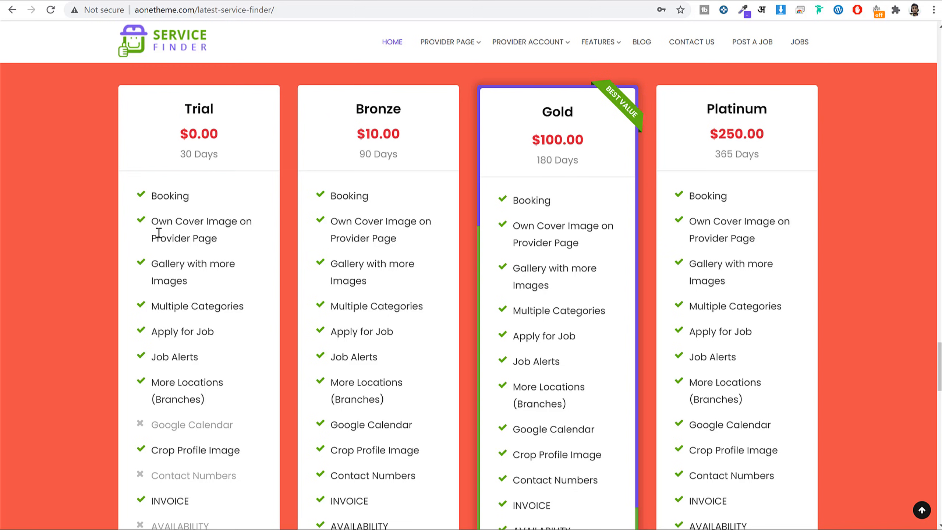
pyautogui.moveTo(153, 228); pyautogui.dragTo(221, 238)
pyautogui.click(234, 242)
# Highlight Gold plan features: Gallery with more Images, Job Alerts, More Locations through Availability.
pyautogui.scroll(-6, 327, 334)
pyautogui.scroll(4, 327, 336)
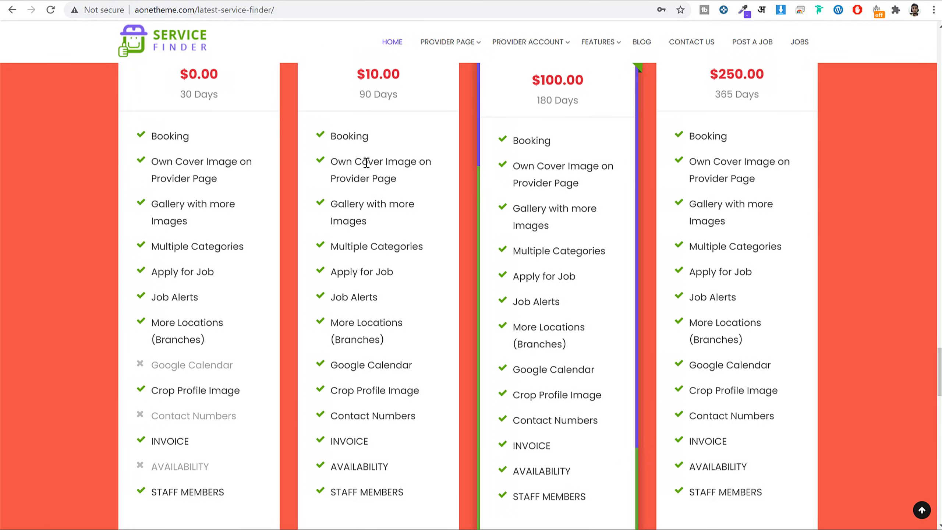
pyautogui.scroll(-3, 563, 179)
pyautogui.scroll(3, 556, 174)
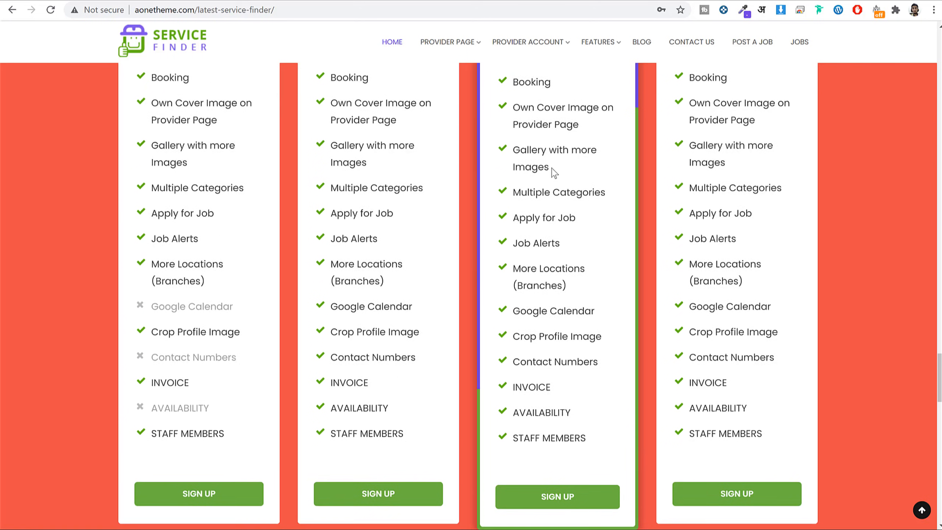
pyautogui.moveTo(517, 212); pyautogui.dragTo(571, 230)
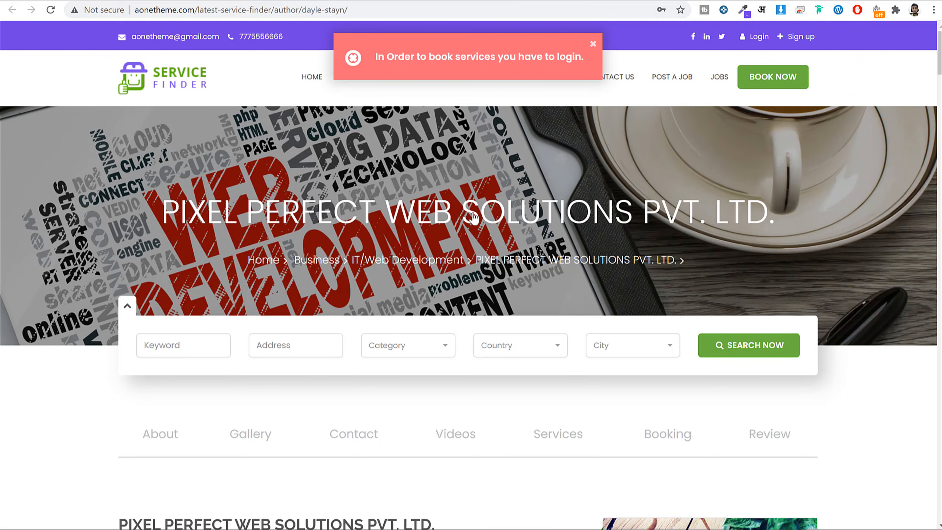
pyautogui.scroll(-15, 474, 218)
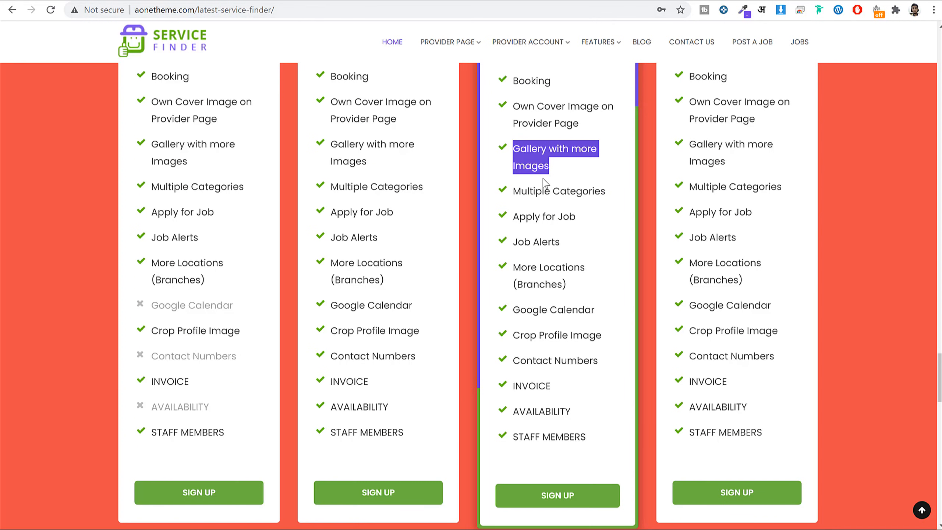
pyautogui.scroll(3, 496, 195)
pyautogui.scroll(-2, 446, 227)
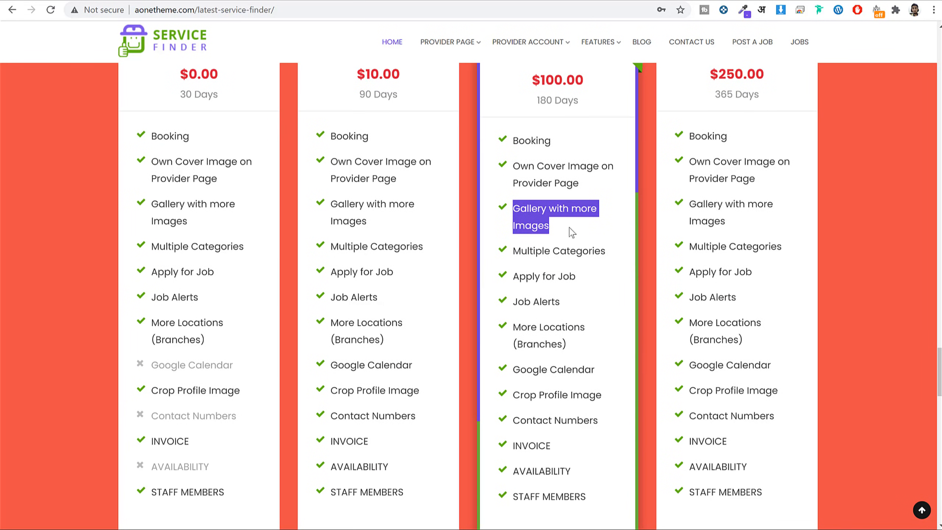
pyautogui.scroll(-3, 616, 241)
pyautogui.moveTo(513, 156); pyautogui.dragTo(515, 183)
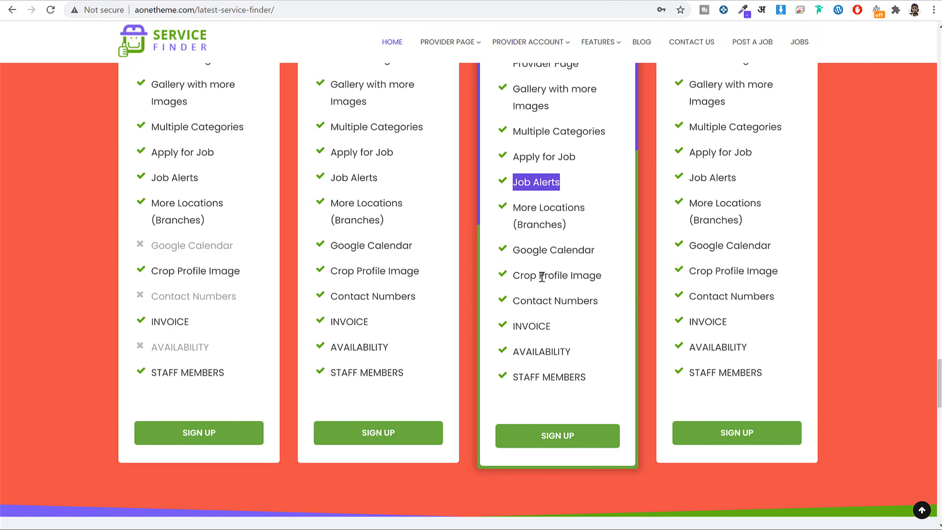
pyautogui.moveTo(509, 204); pyautogui.dragTo(576, 358)
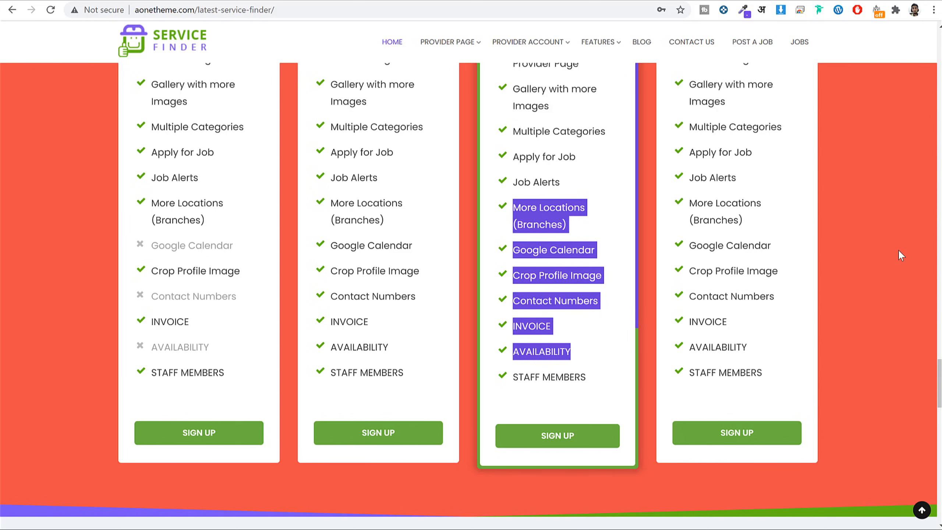
# Scroll through the testimonials and back up to the Post Your Jobs listings.
pyautogui.scroll(-6, 883, 291)
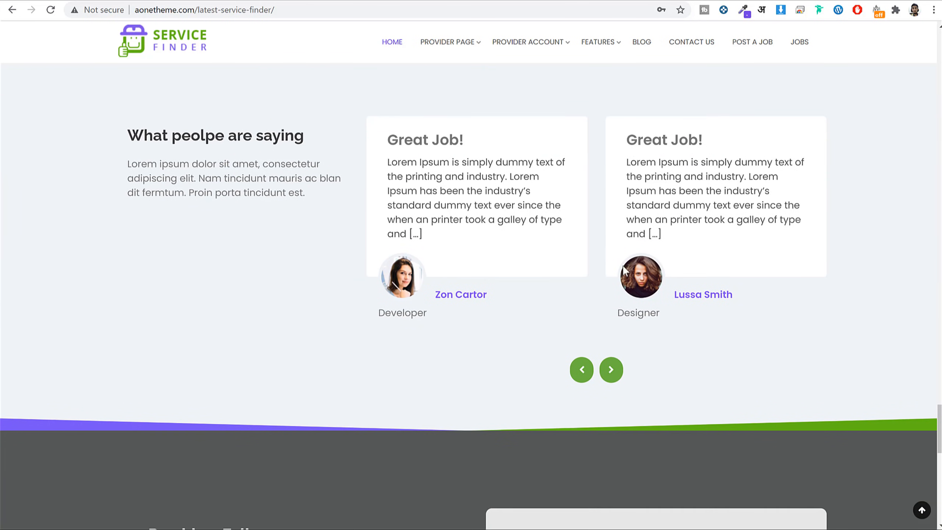
pyautogui.scroll(-10, 900, 347)
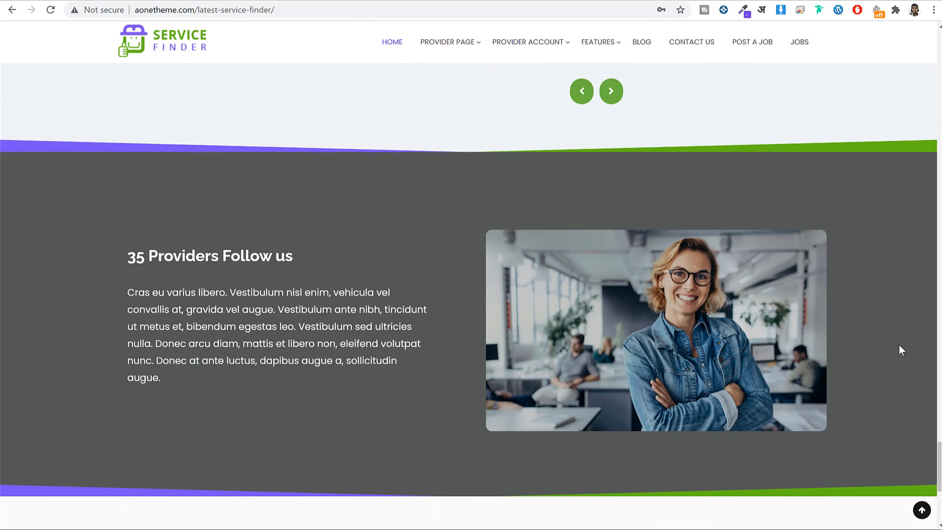
pyautogui.scroll(15, 900, 349)
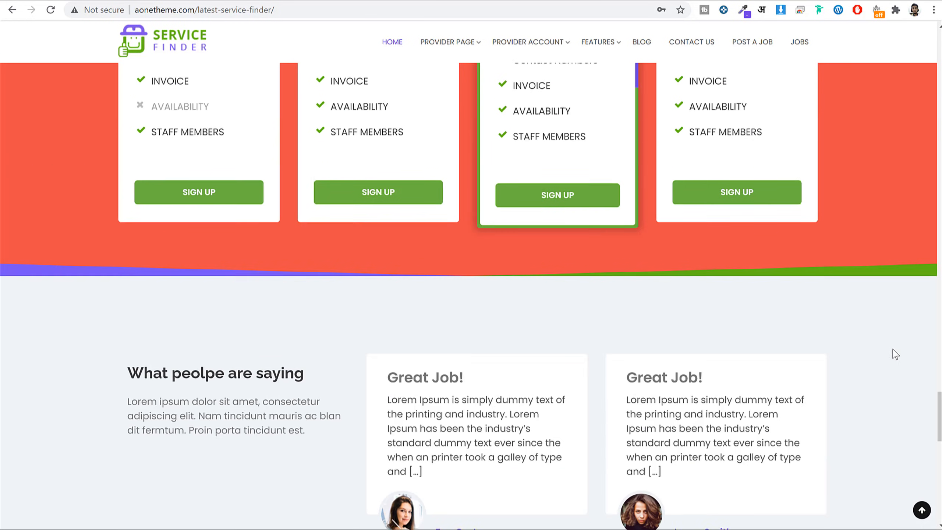
pyautogui.scroll(10, 890, 353)
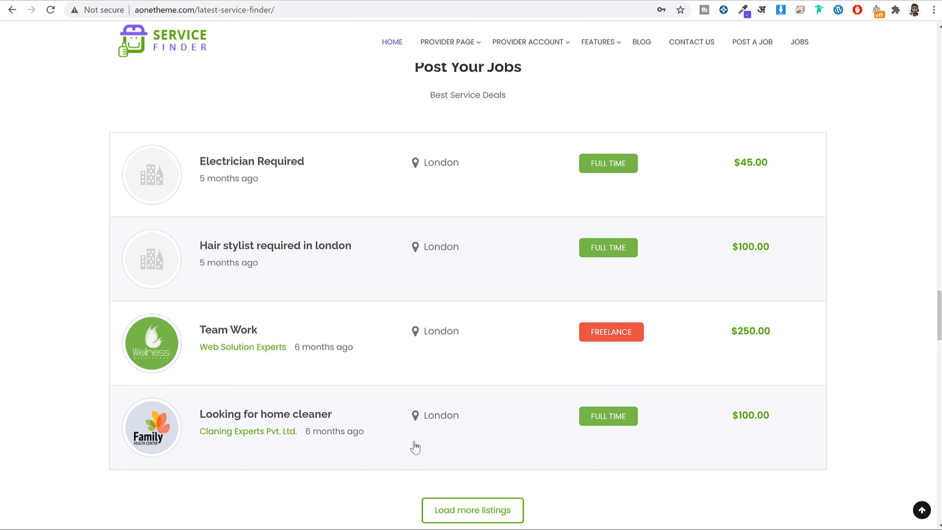
# Open the Looking for home cleaner job, note its expired notice, and go back.
pyautogui.click(304, 416)
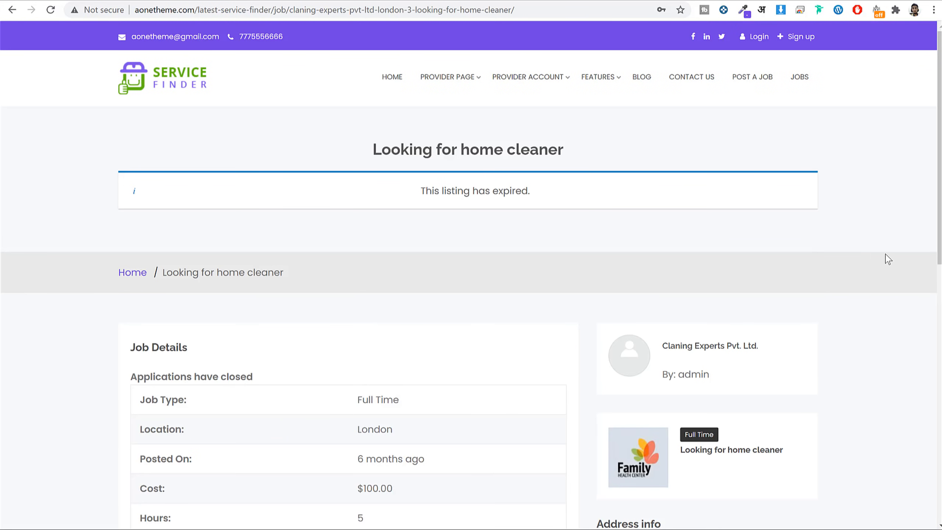
pyautogui.moveTo(417, 191); pyautogui.dragTo(541, 194)
pyautogui.click(541, 194)
pyautogui.scroll(-5, 835, 238)
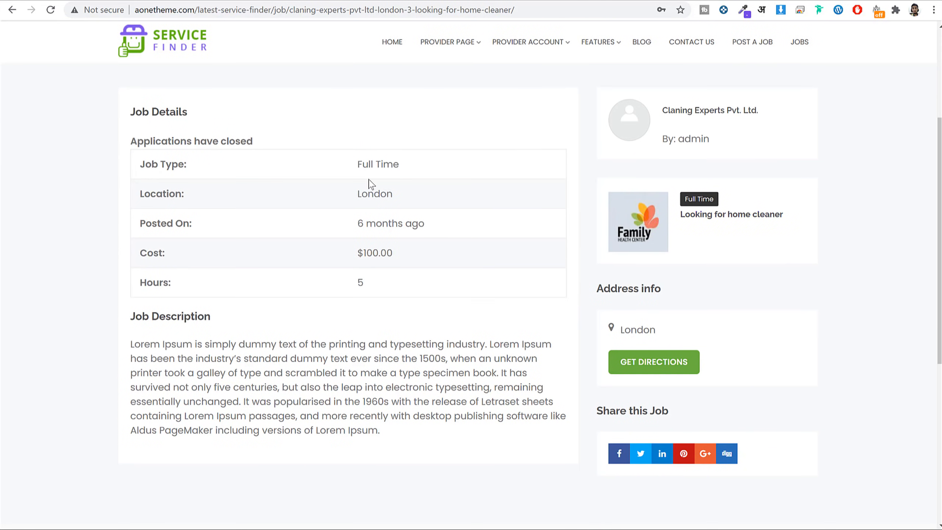
pyautogui.hotkey('alt', 'Left')
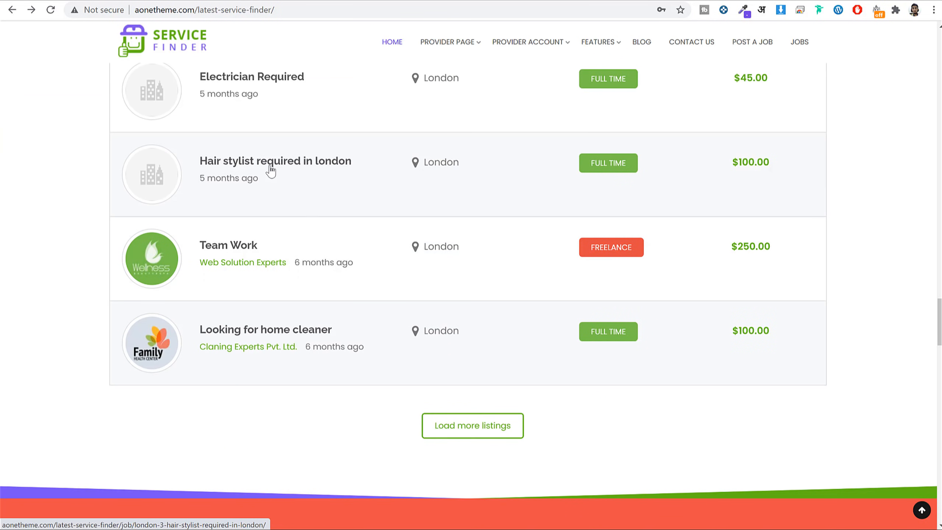
# Open 'Hair stylist required in london' and highlight its $100.00 cost and 10 hours.
pyautogui.hotkey('alt', 'Right')
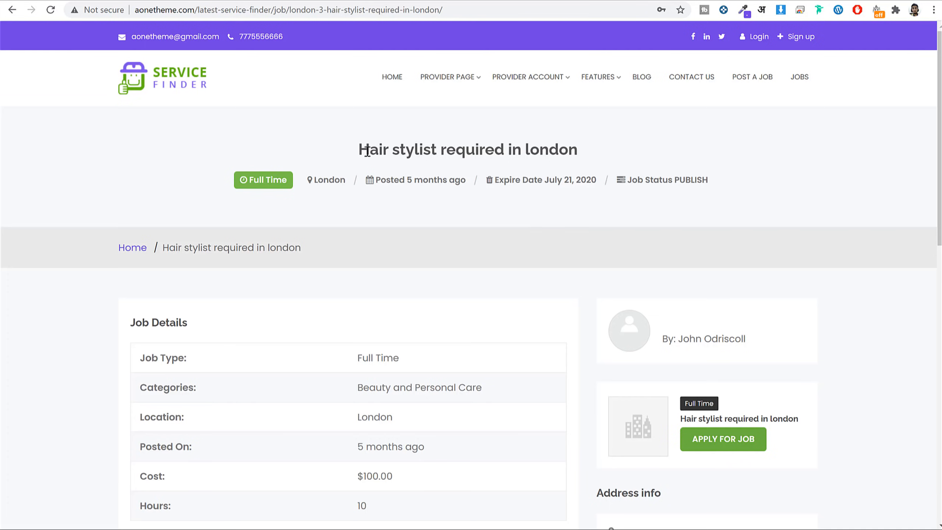
pyautogui.click(511, 150)
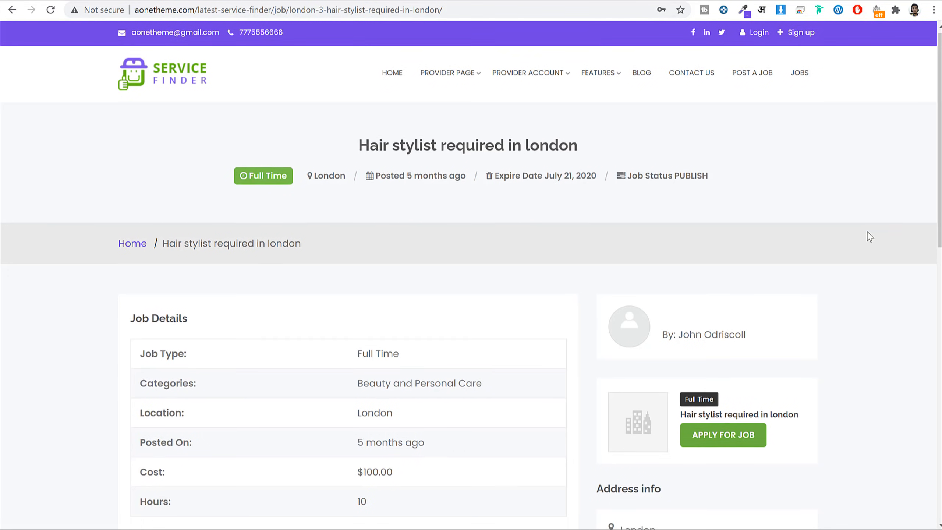
pyautogui.scroll(-5, 345, 217)
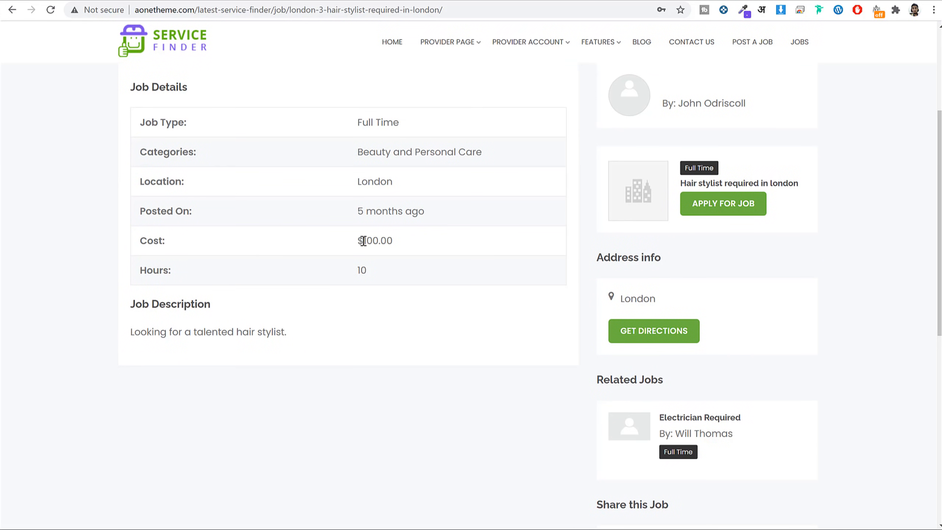
pyautogui.moveTo(401, 248); pyautogui.dragTo(307, 242)
pyautogui.click(341, 261)
pyautogui.moveTo(376, 276); pyautogui.dragTo(335, 272)
pyautogui.scroll(-4, 846, 262)
pyautogui.scroll(5, 848, 265)
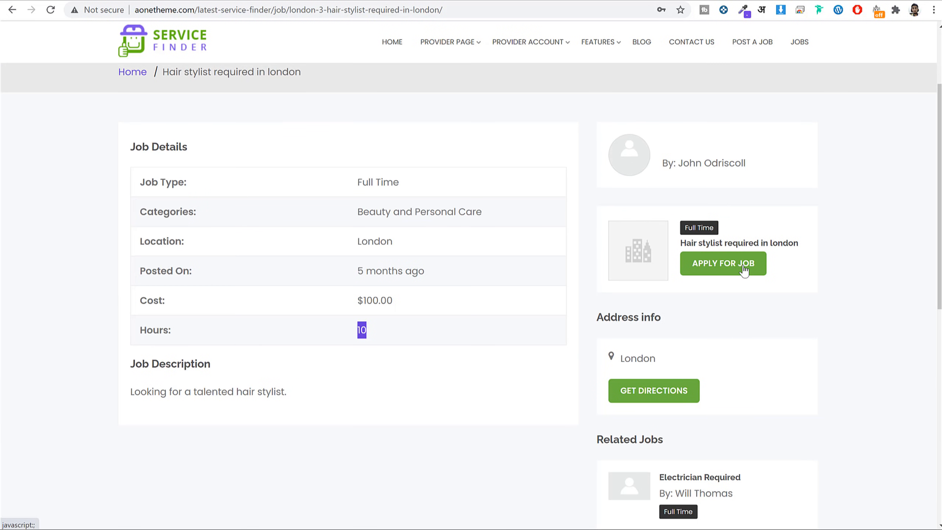
pyautogui.scroll(3, 827, 280)
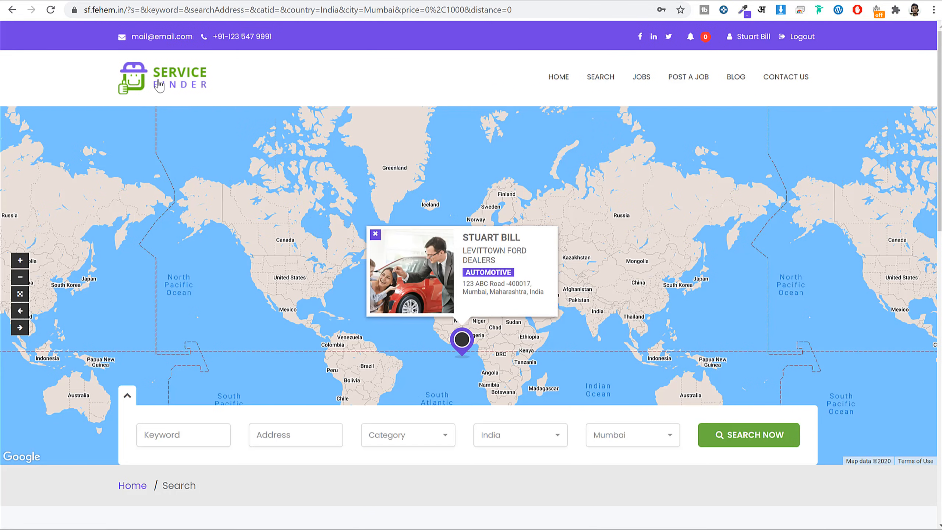
# Load a different Service Finder demo and open the signed-in provider's account dashboard.
pyautogui.click(160, 85)
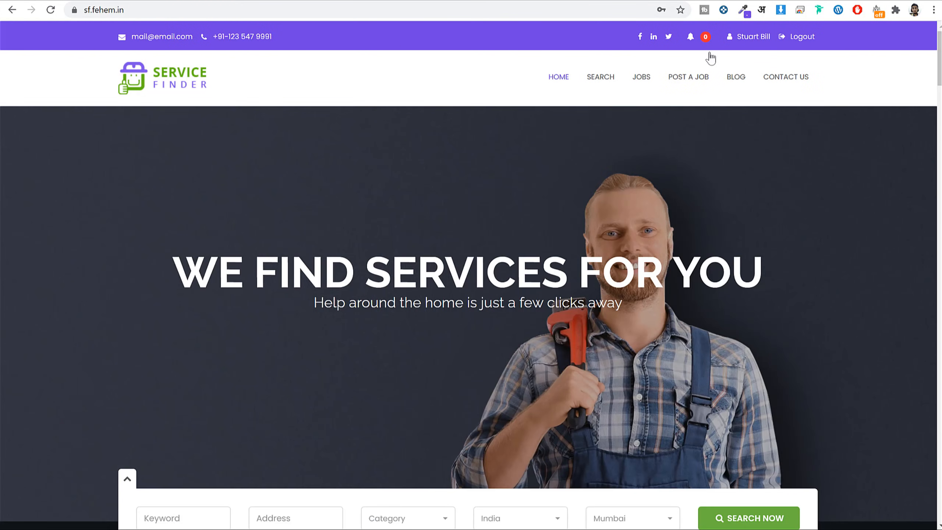
pyautogui.click(754, 41)
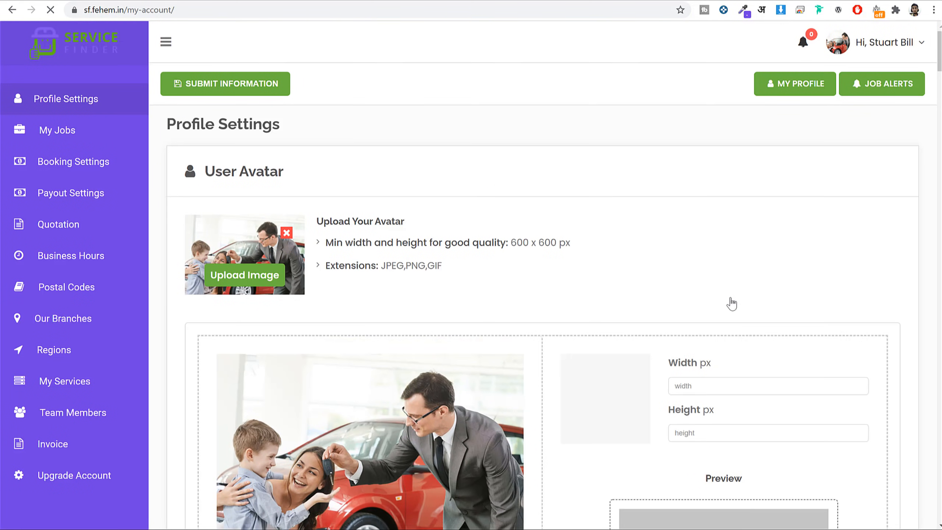
pyautogui.scroll(-15, 731, 303)
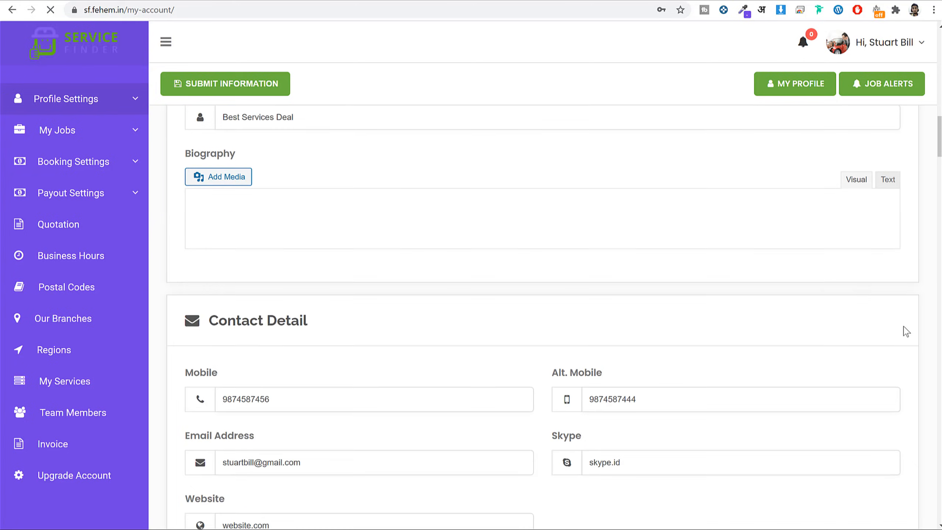
pyautogui.scroll(15, 906, 331)
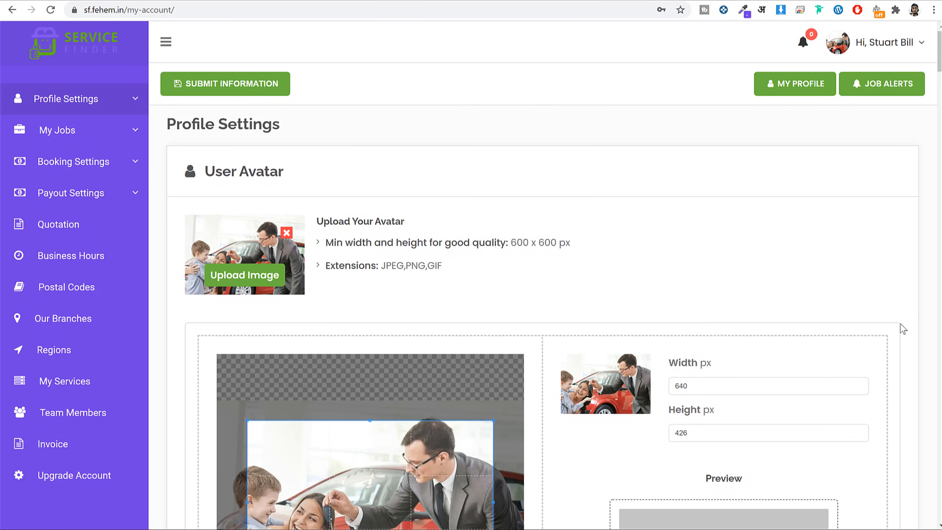
pyautogui.scroll(-10, 890, 325)
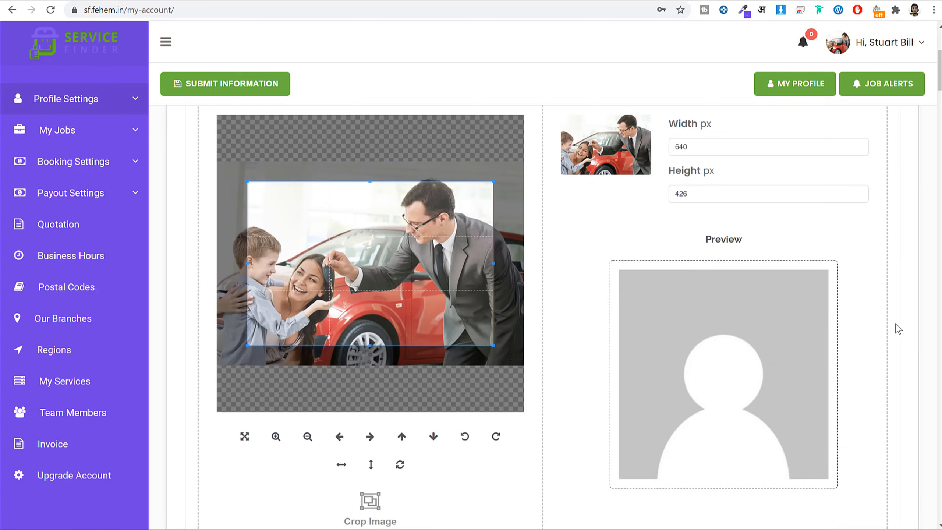
pyautogui.scroll(-10, 434, 388)
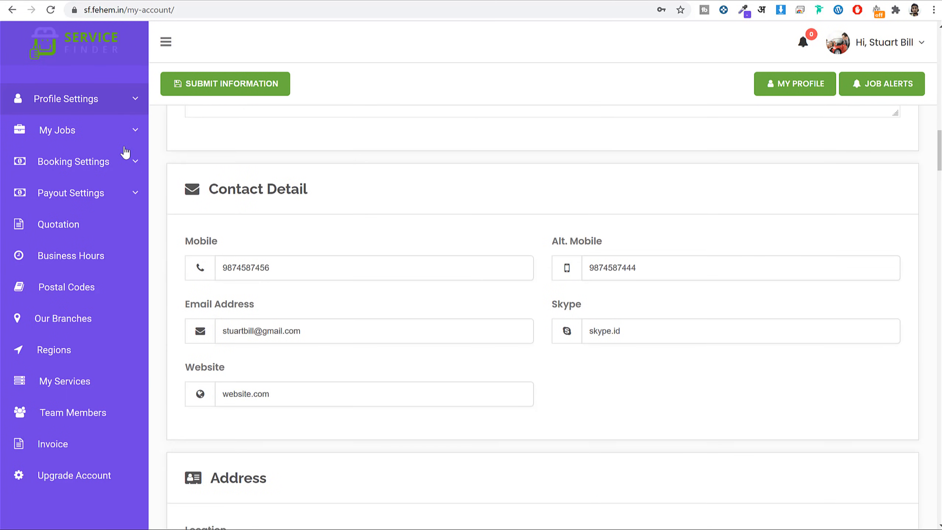
# View My Jobs, Booking Settings and the Qualification table under Profile Settings.
pyautogui.click(96, 136)
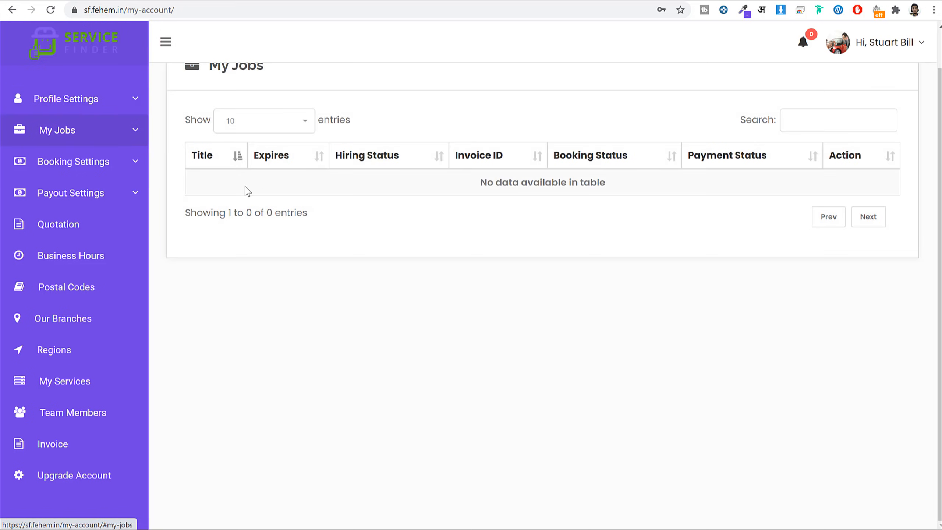
pyautogui.click(96, 170)
pyautogui.click(136, 99)
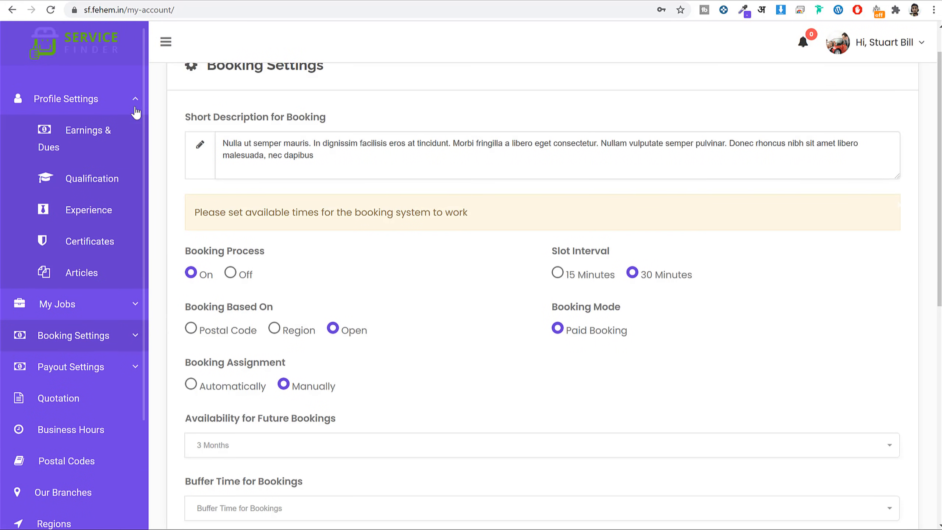
pyautogui.click(105, 191)
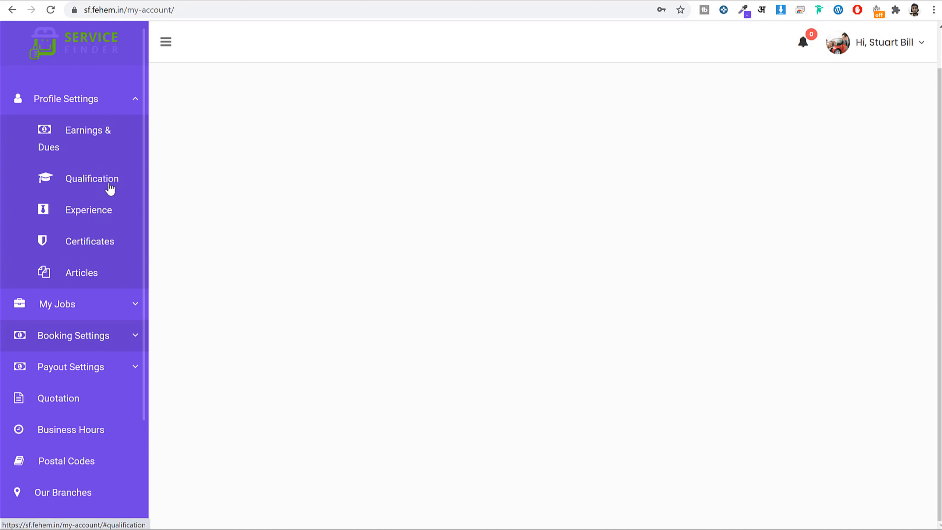
# Look through Experience, Certificates, Business Hours and the My Services list with Website Development.
pyautogui.click(119, 209)
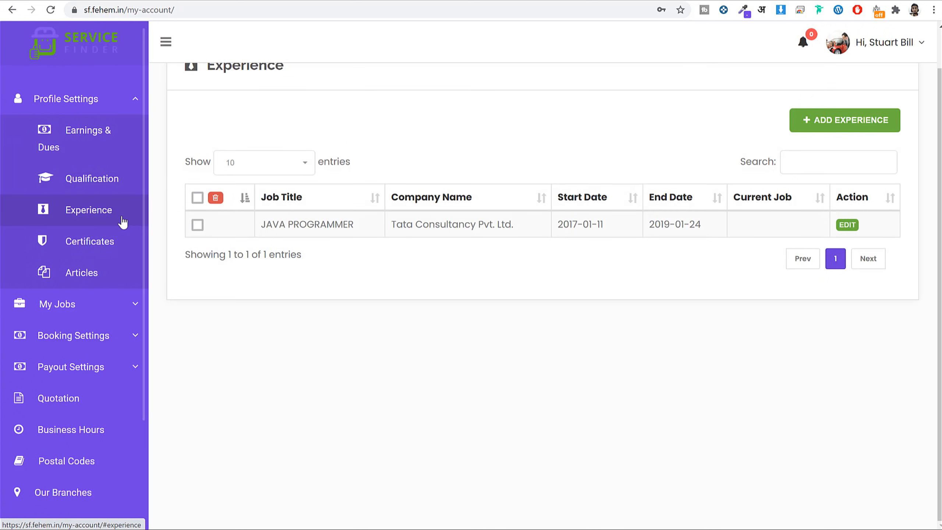
pyautogui.click(103, 242)
pyautogui.scroll(-3, 138, 275)
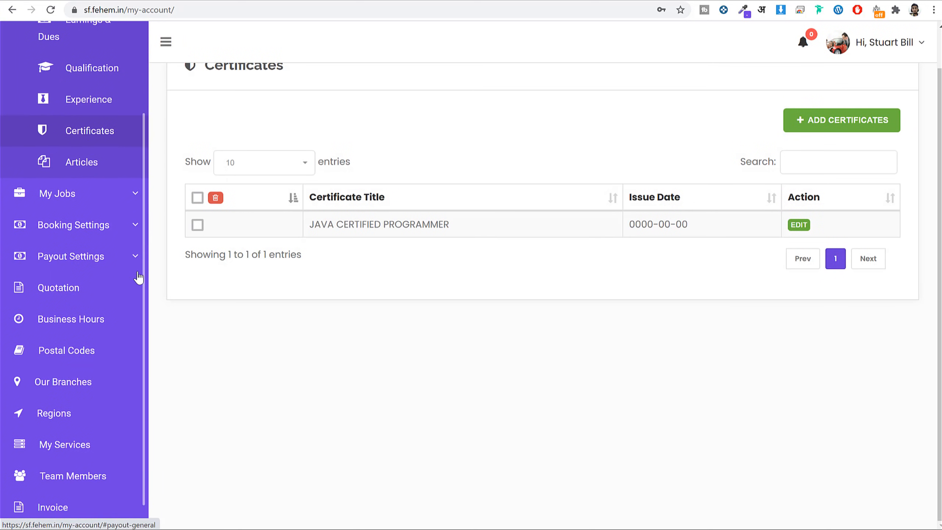
pyautogui.click(95, 297)
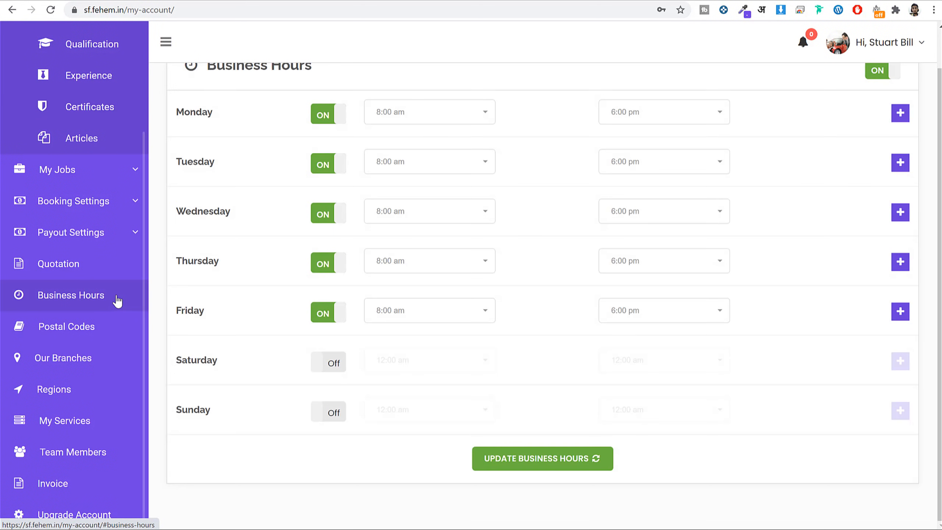
pyautogui.click(71, 427)
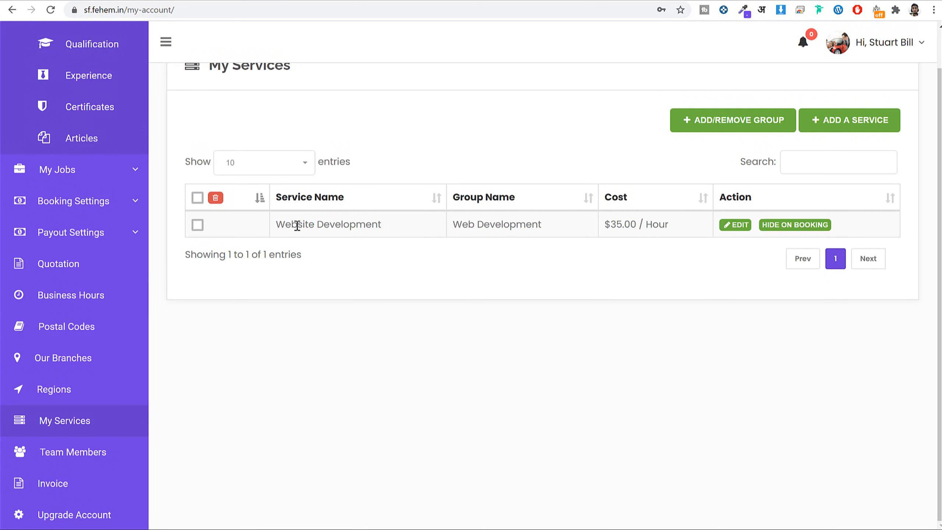
pyautogui.moveTo(282, 223); pyautogui.dragTo(380, 213)
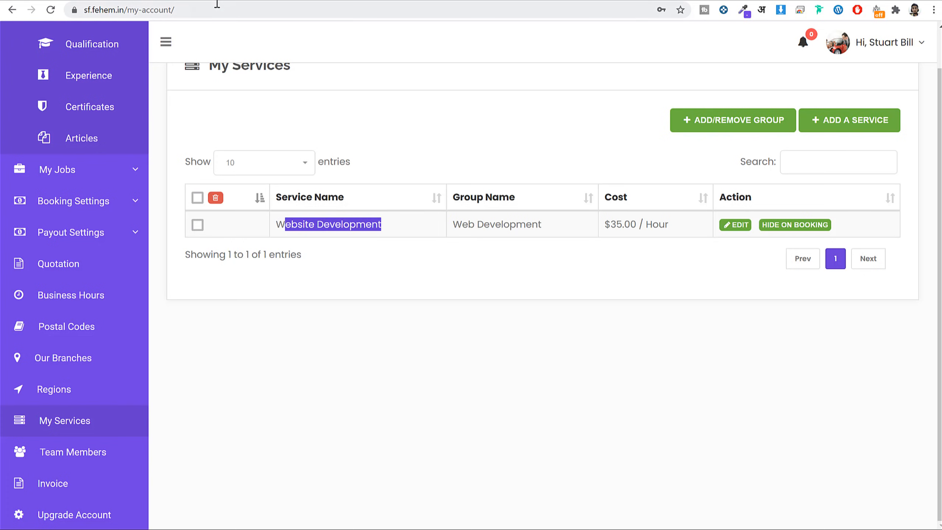
# Open the site's home page in a new tab using its copied base address.
pyautogui.moveTo(124, 12); pyautogui.dragTo(84, 11)
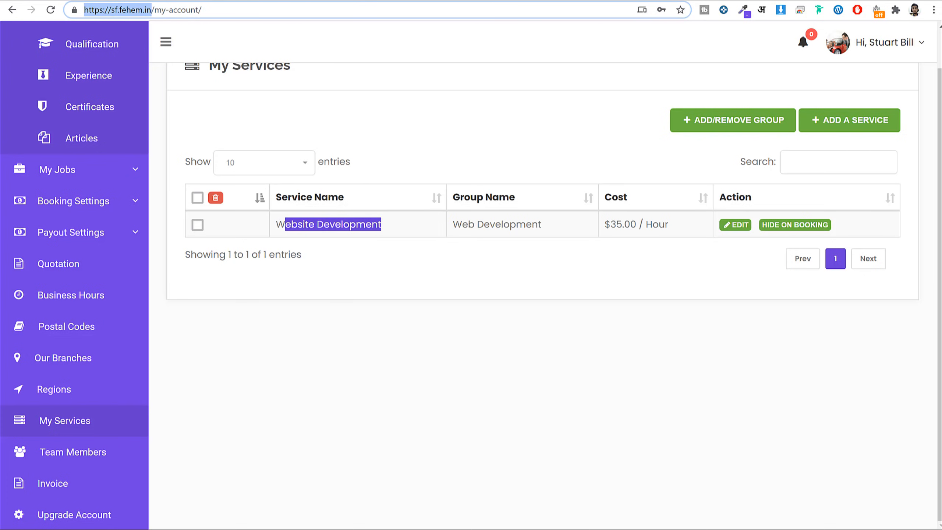
pyautogui.hotkey('ctrl', 'c')
pyautogui.hotkey('ctrl', 't')
pyautogui.hotkey('ctrl', 'v')
pyautogui.press('Return')
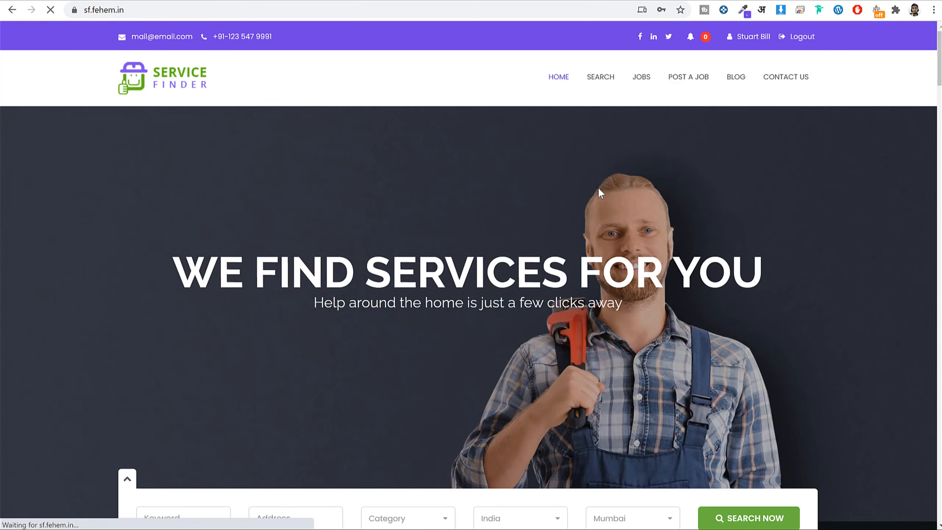
# Scroll to the LEVITTOWN FORD DEALERS listing and highlight its title and description.
pyautogui.scroll(-20, 603, 193)
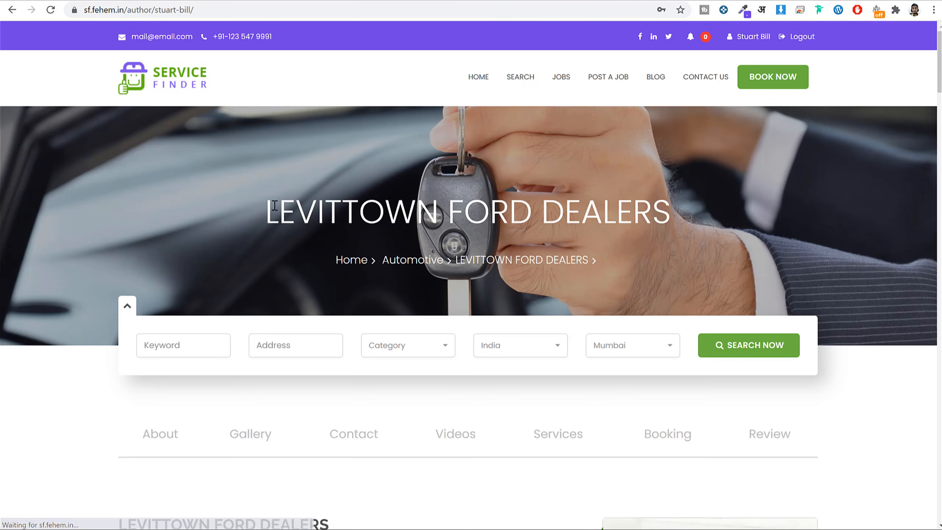
pyautogui.moveTo(279, 214); pyautogui.dragTo(708, 203)
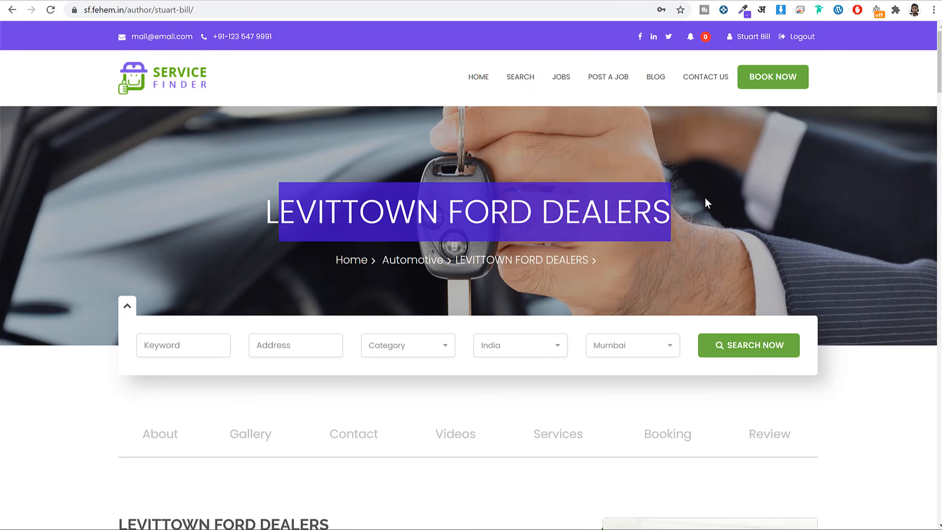
pyautogui.click(378, 129)
pyautogui.scroll(-6, 675, 395)
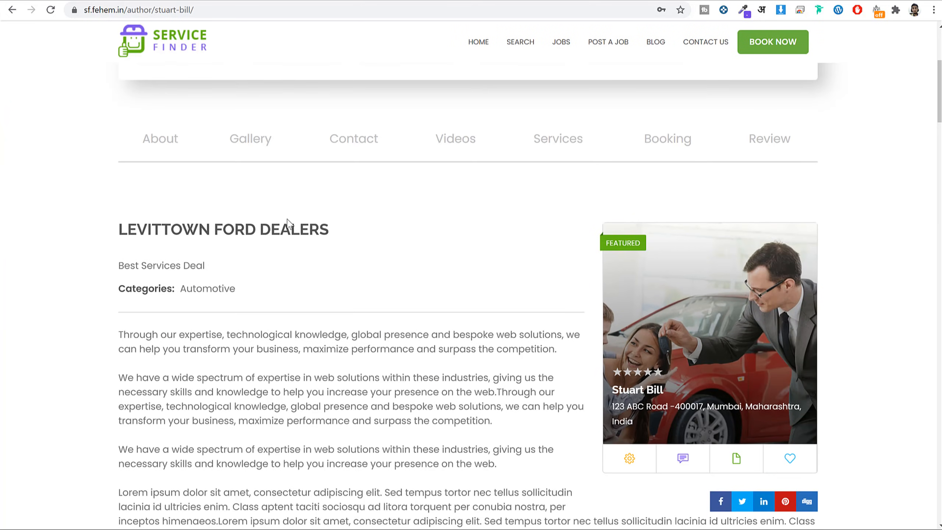
pyautogui.scroll(-4, 288, 221)
pyautogui.scroll(3, 217, 206)
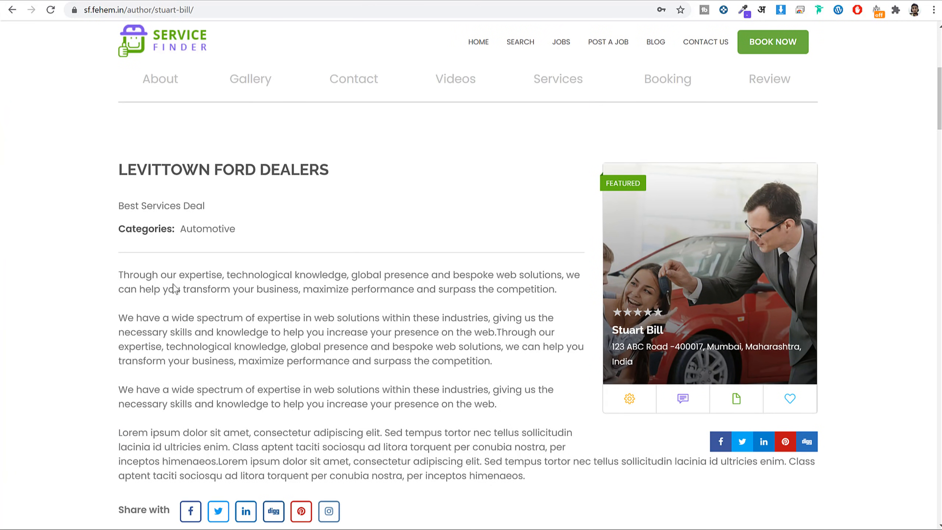
pyautogui.moveTo(119, 275); pyautogui.dragTo(580, 447)
pyautogui.click(530, 432)
# Reread the listing description, then bring up the Request a Quote form.
pyautogui.scroll(-2, 443, 395)
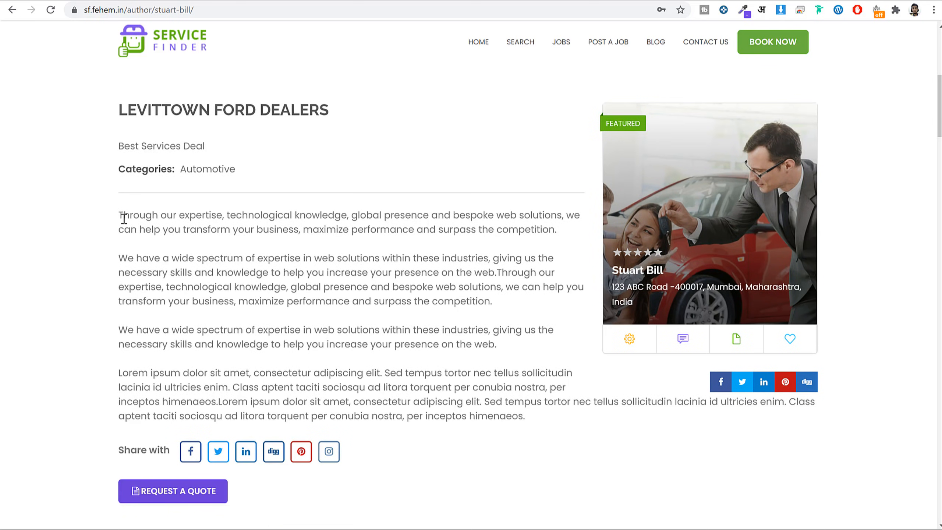
pyautogui.moveTo(124, 218); pyautogui.dragTo(501, 417)
pyautogui.click(492, 349)
pyautogui.scroll(-2, 509, 388)
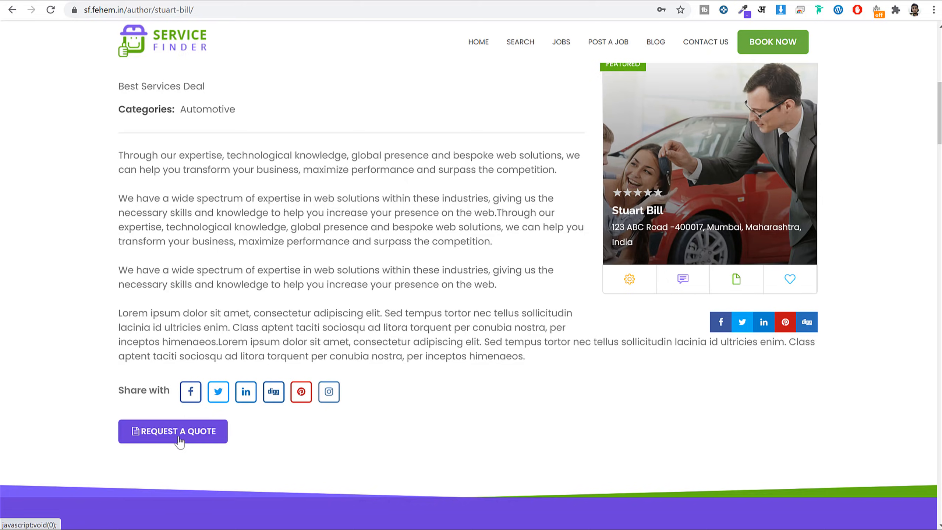
pyautogui.click(179, 441)
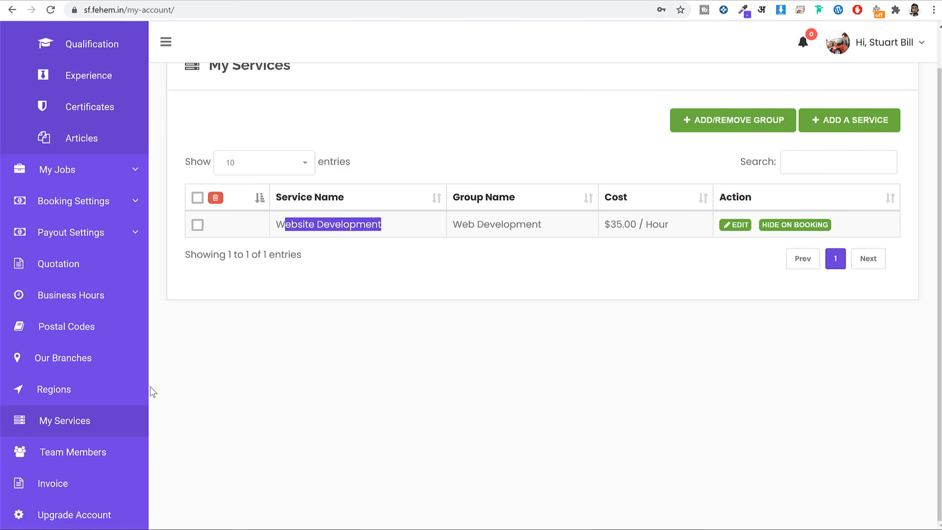
# View the empty Quotations list, close the quote form, and go to Profile Settings.
pyautogui.click(61, 265)
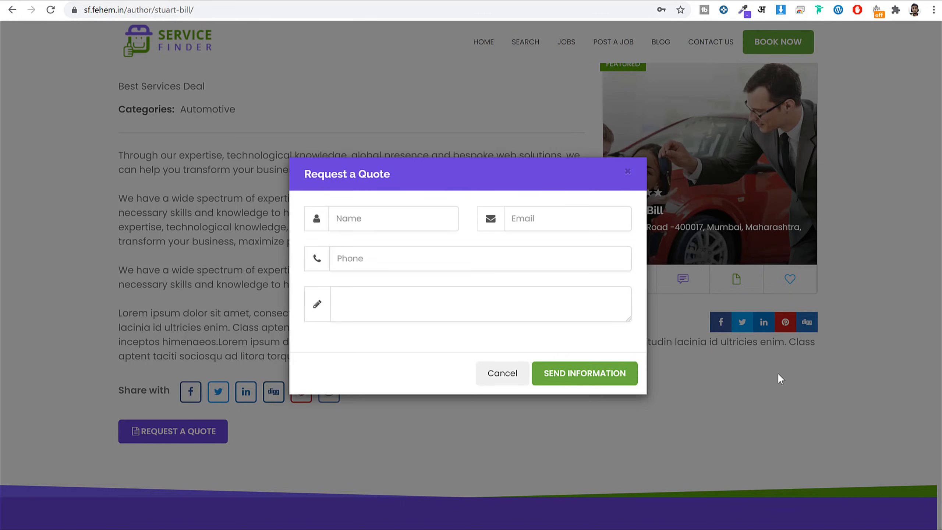
pyautogui.click(778, 372)
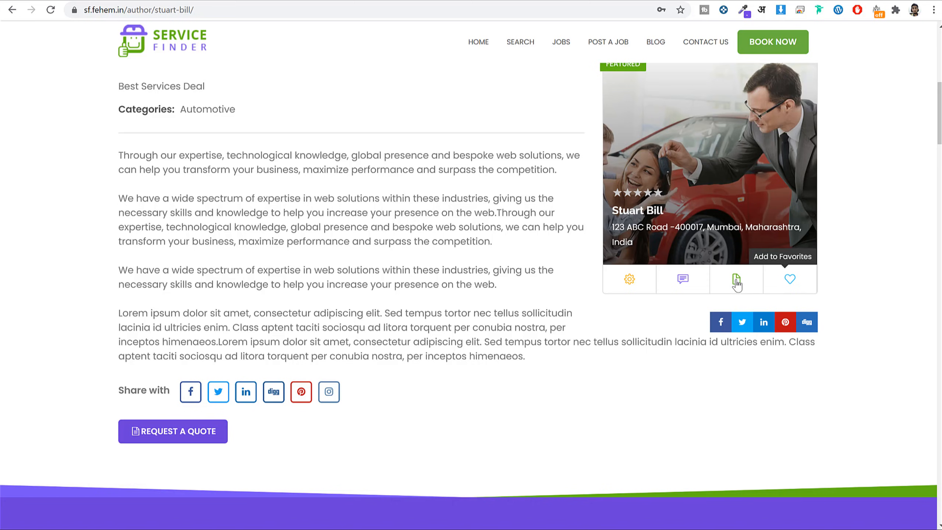
pyautogui.scroll(-1, 894, 277)
pyautogui.scroll(-5, 893, 274)
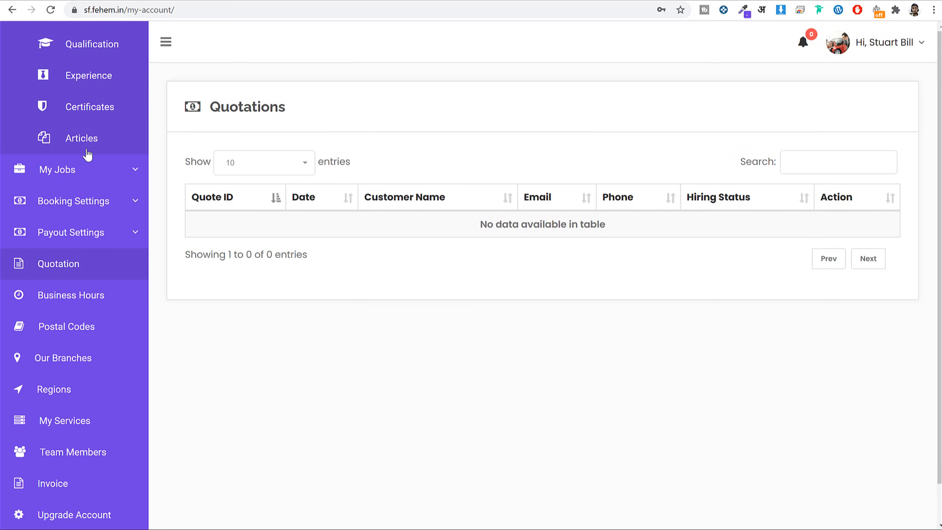
pyautogui.scroll(4, 89, 130)
pyautogui.click(81, 97)
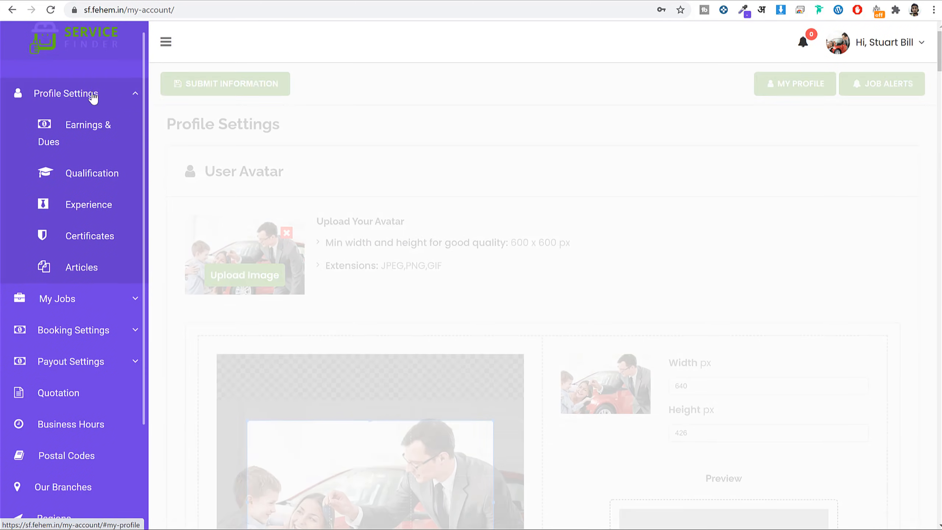
# Scroll to the provider's Contact Information and highlight the 08:00 am–06:00 pm business hours.
pyautogui.scroll(-15, 630, 244)
pyautogui.scroll(-20, 633, 251)
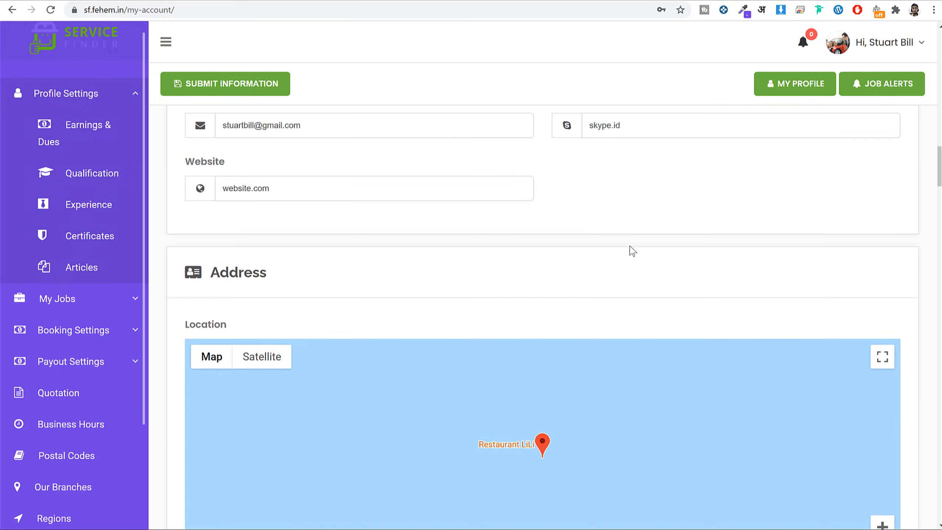
pyautogui.scroll(-20, 632, 251)
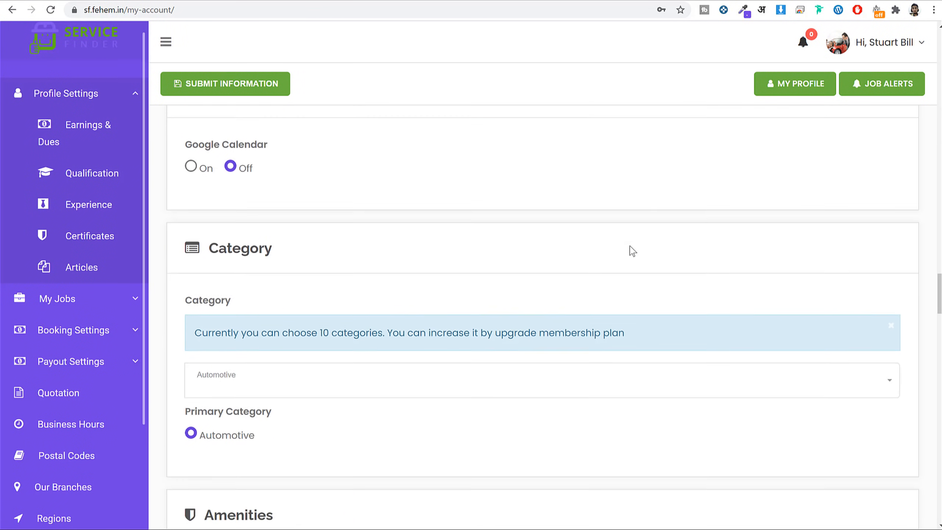
pyautogui.scroll(-6, 632, 250)
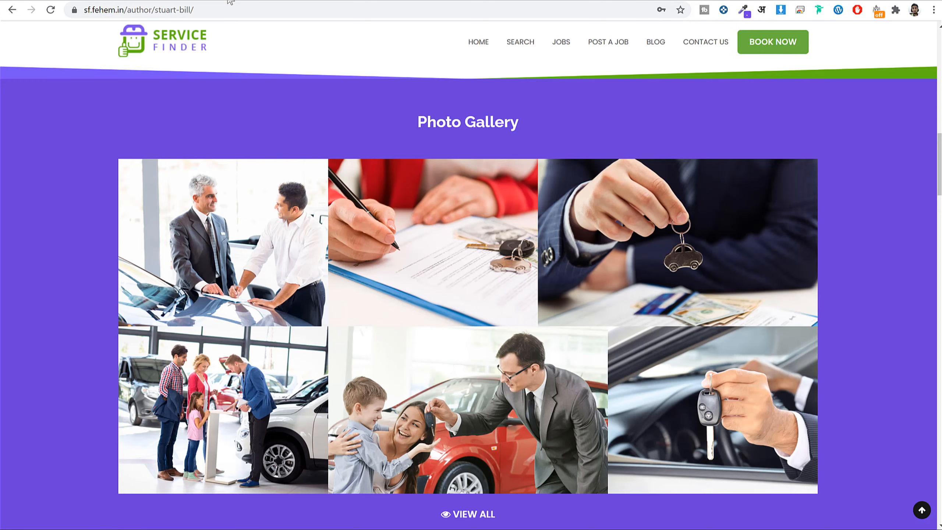
pyautogui.scroll(-12, 655, 252)
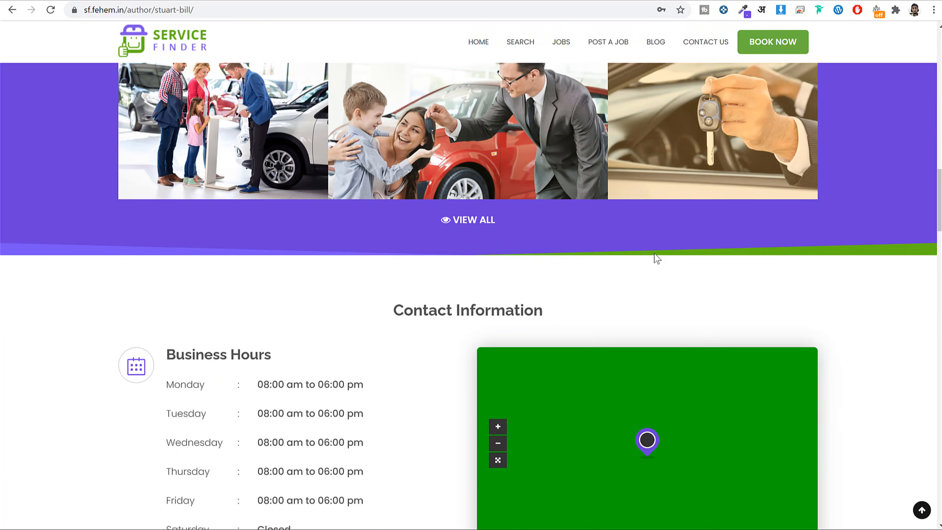
pyautogui.moveTo(167, 200); pyautogui.dragTo(269, 201)
pyautogui.moveTo(385, 304); pyautogui.dragTo(378, 354)
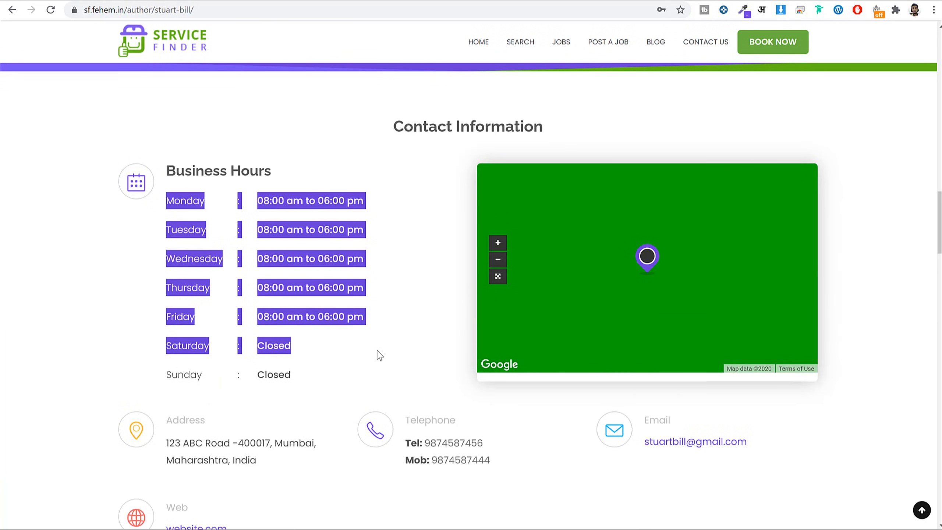
pyautogui.click(852, 240)
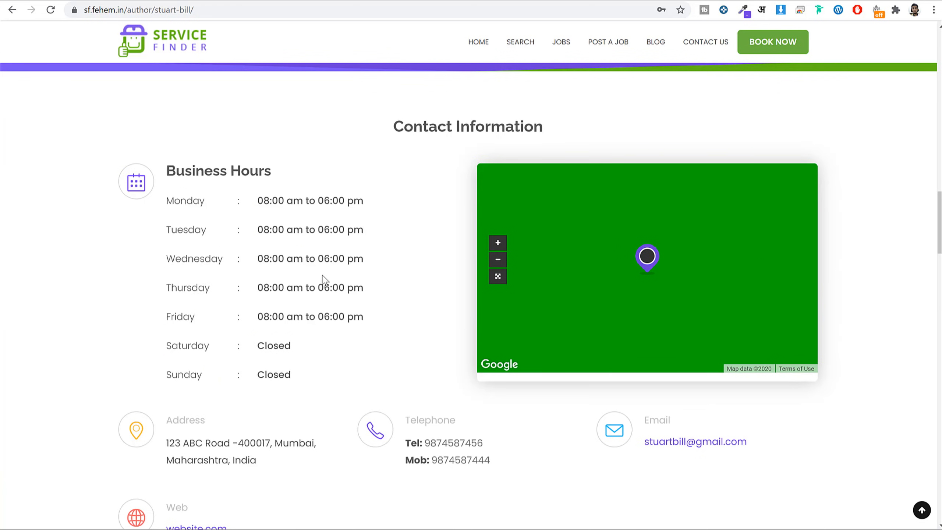
pyautogui.scroll(-5, 227, 282)
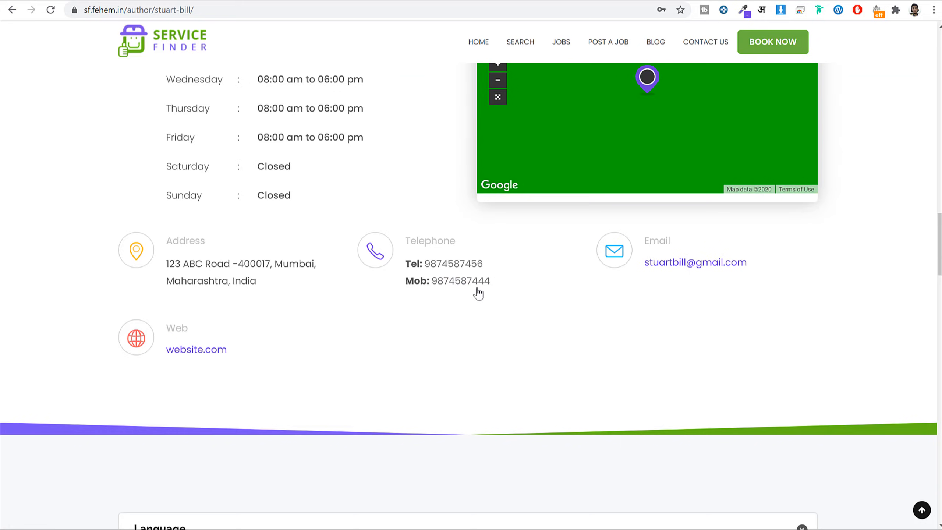
# Expand Experience, Certificates & Awards, Qualification and Amenities & Features, then scroll to Our Video.
pyautogui.scroll(-11, 478, 293)
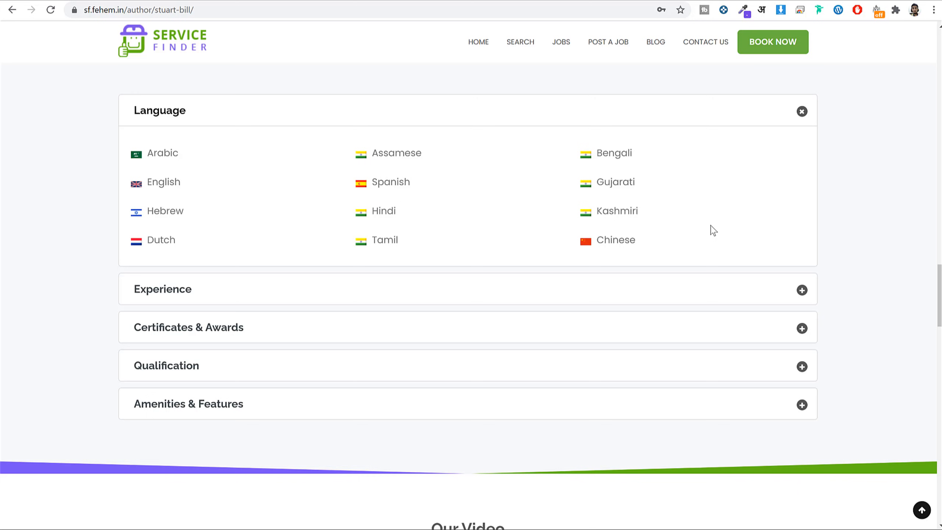
pyautogui.click(742, 315)
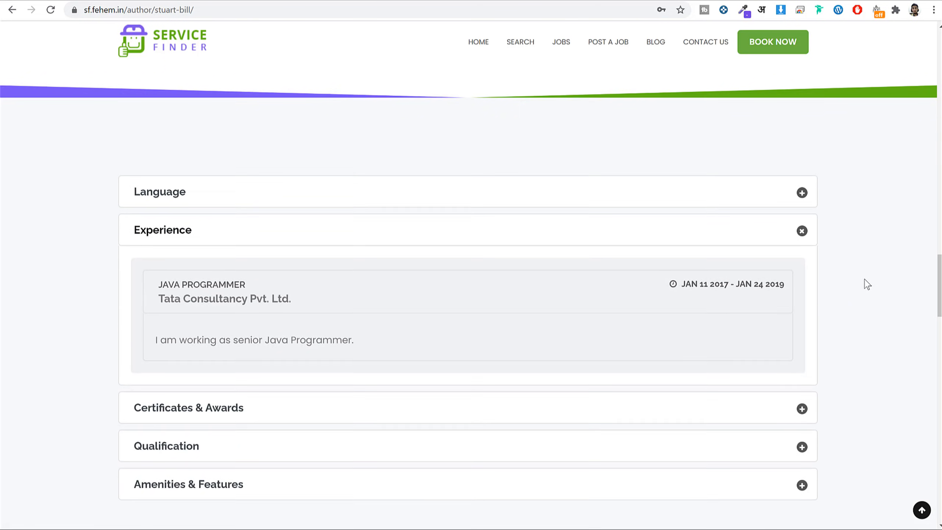
pyautogui.scroll(-2, 867, 285)
pyautogui.click(284, 310)
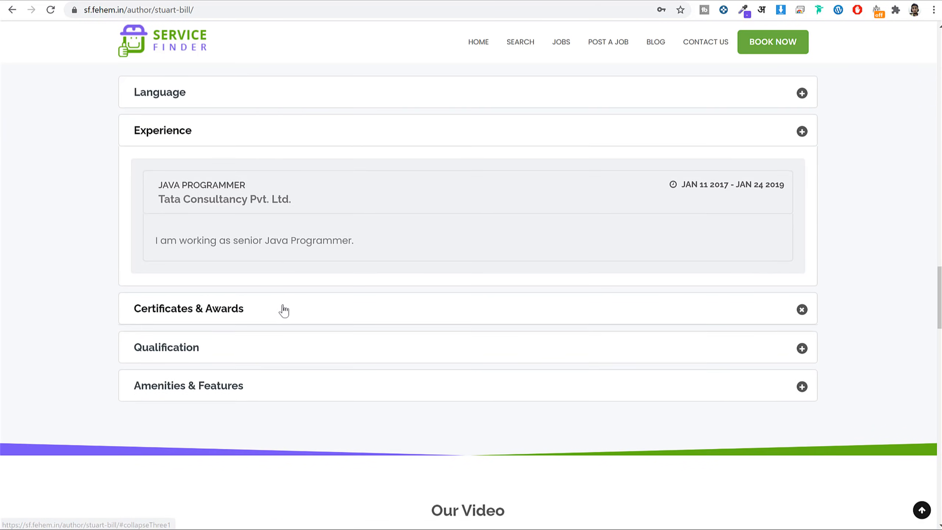
pyautogui.click(282, 275)
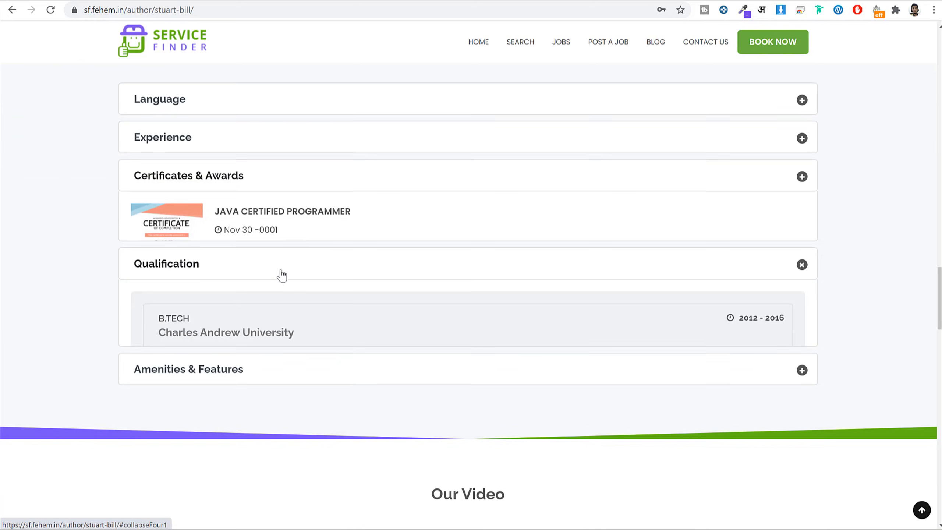
pyautogui.click(323, 278)
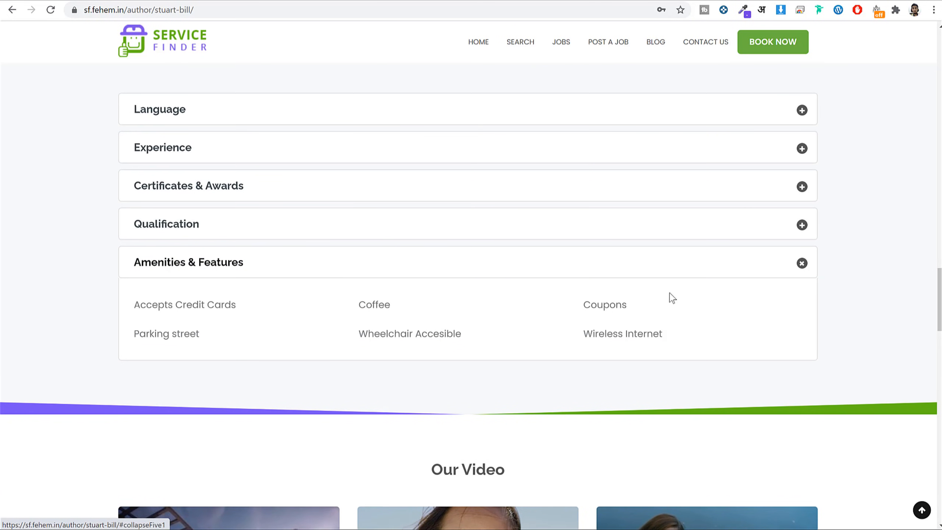
pyautogui.scroll(-7, 819, 360)
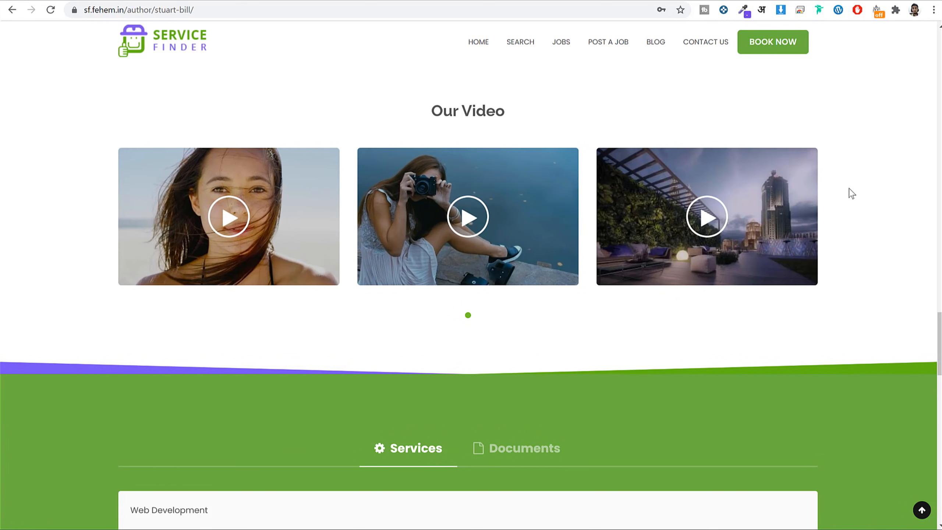
# Show the provider's Documents tab and choose Website Development to book.
pyautogui.scroll(-6, 849, 192)
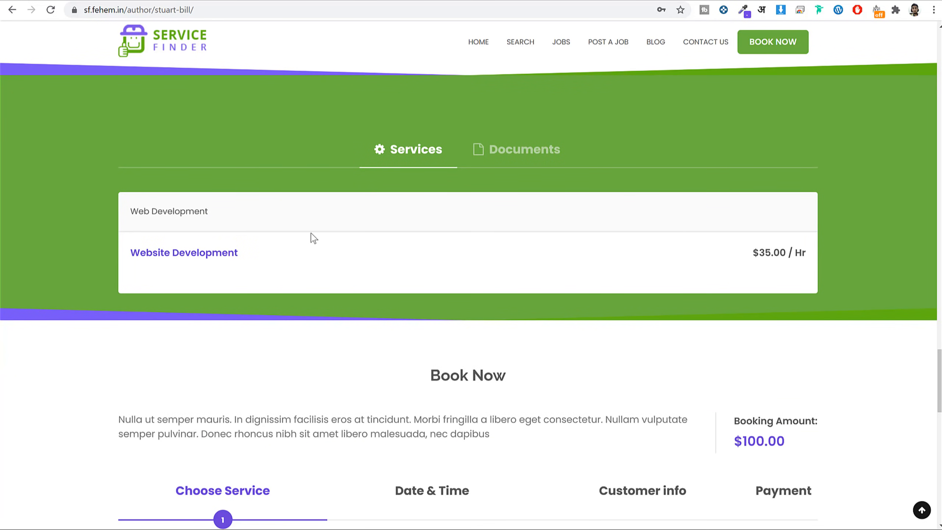
pyautogui.click(481, 149)
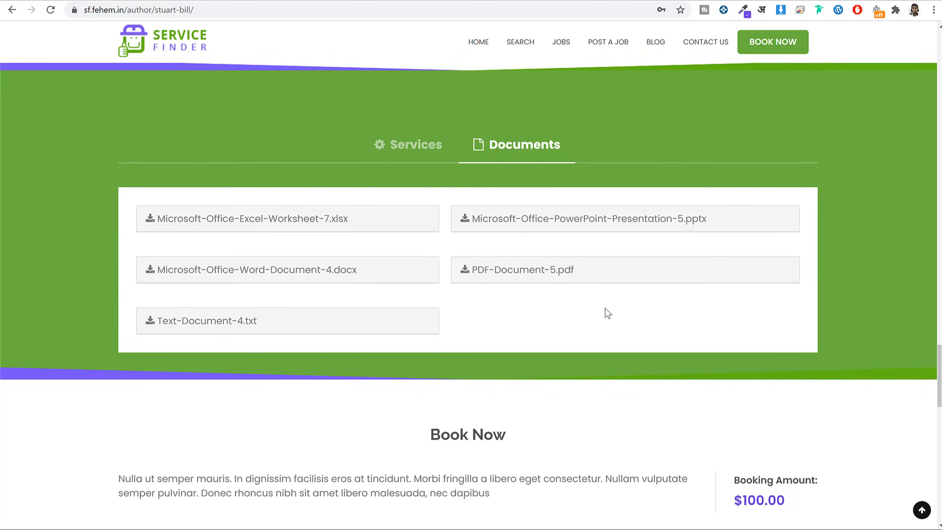
pyautogui.scroll(-5, 606, 312)
pyautogui.scroll(-3, 606, 306)
pyautogui.click(257, 329)
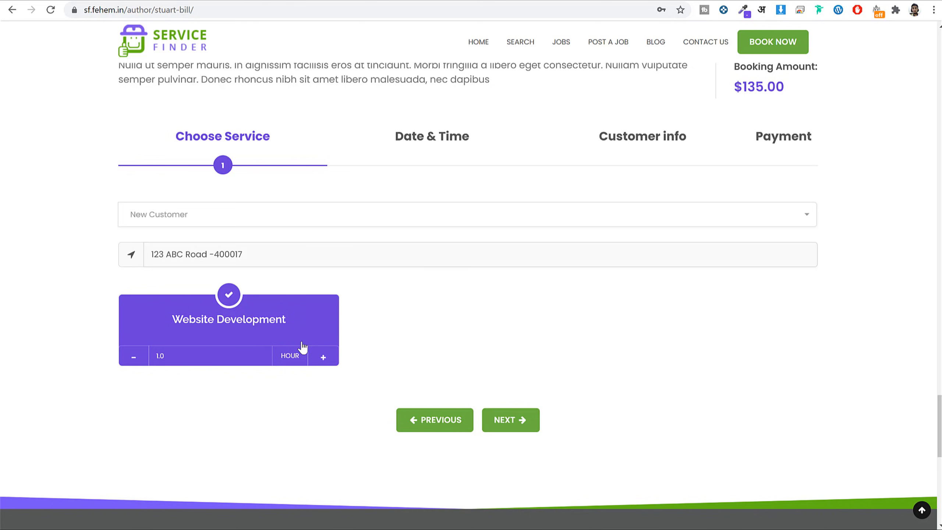
pyautogui.click(507, 425)
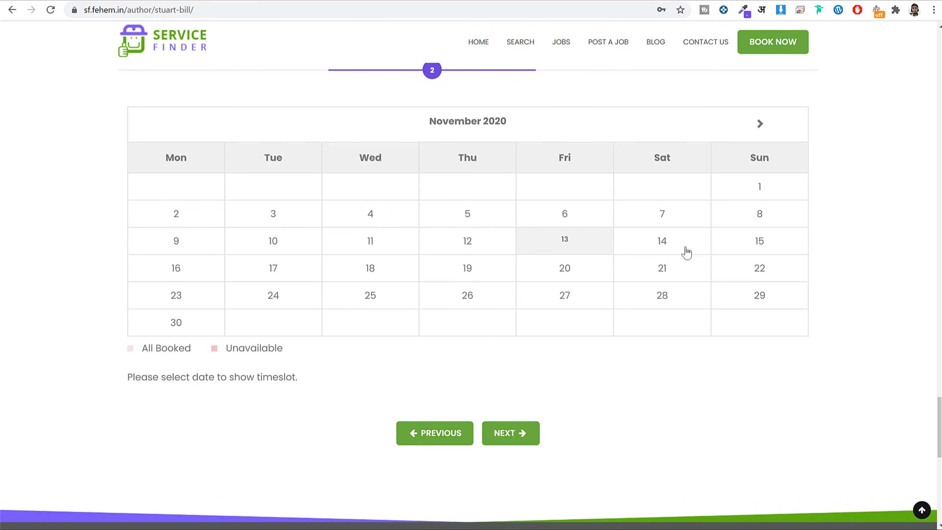
# Book 14 November in the 11:00 AM-12:00 PM time slot.
pyautogui.click(686, 252)
pyautogui.scroll(-1, 524, 353)
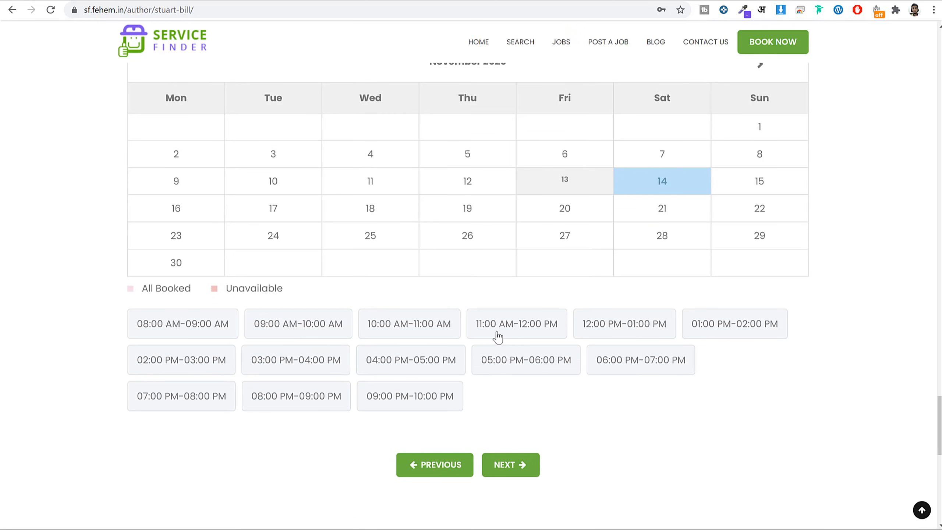
pyautogui.click(498, 337)
pyautogui.click(504, 476)
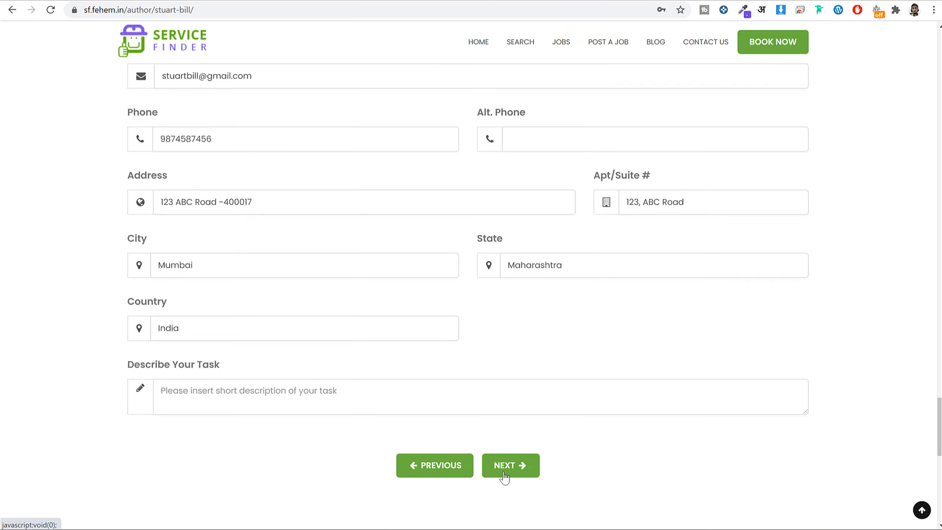
# Pass the customer details step and choose card payment for the $135.00 booking.
pyautogui.scroll(-6, 573, 417)
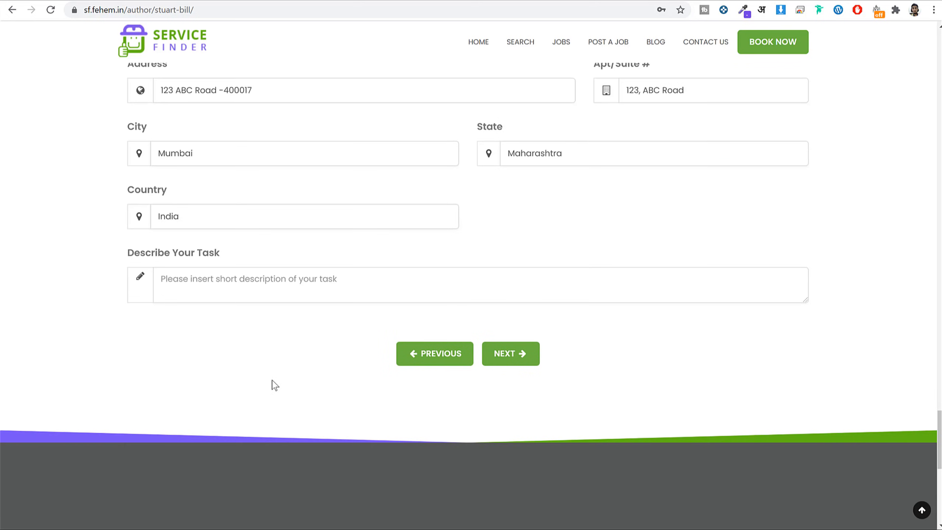
pyautogui.scroll(8, 347, 267)
pyautogui.scroll(-6, 437, 326)
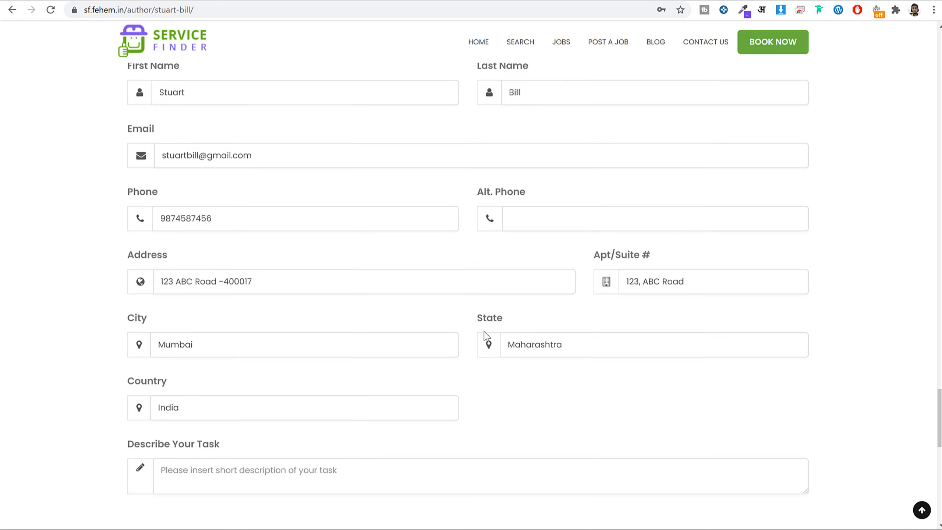
pyautogui.click(514, 481)
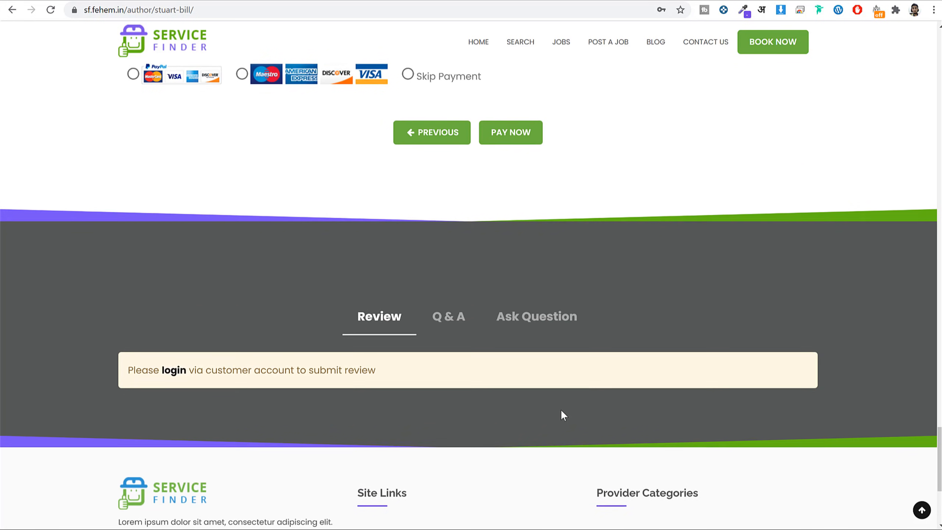
pyautogui.scroll(5, 181, 339)
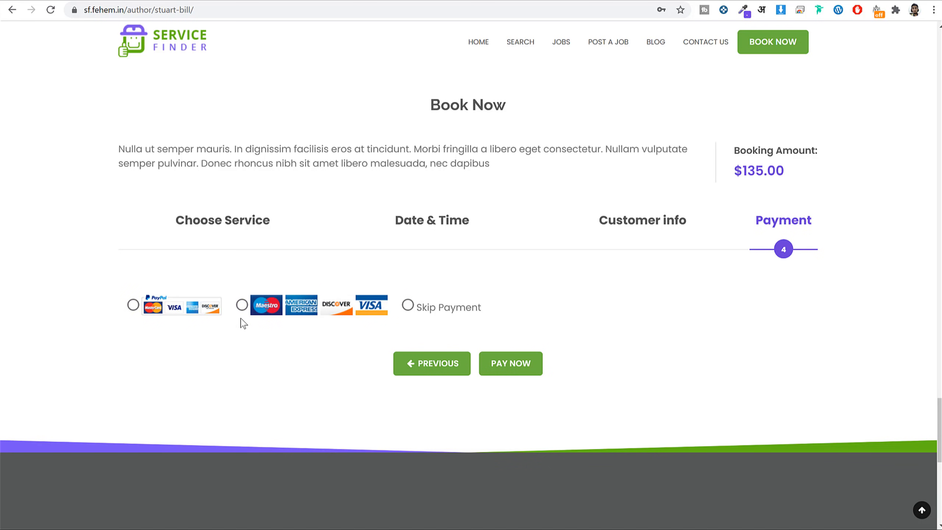
pyautogui.click(242, 305)
pyautogui.scroll(-2, 444, 347)
pyautogui.scroll(-2, 444, 347)
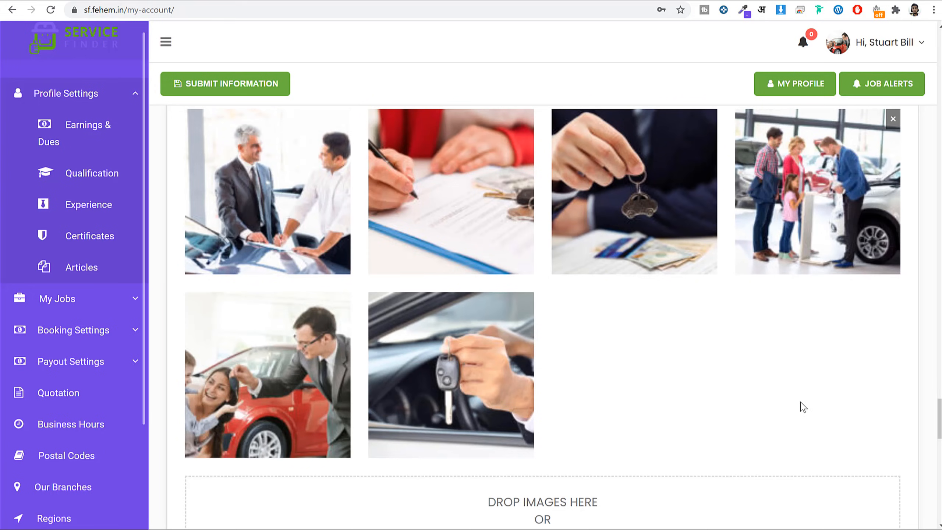
# Visit the account's My Jobs list, returning to the 'Hair stylist required in london' job page.
pyautogui.scroll(5, 656, 415)
pyautogui.click(84, 301)
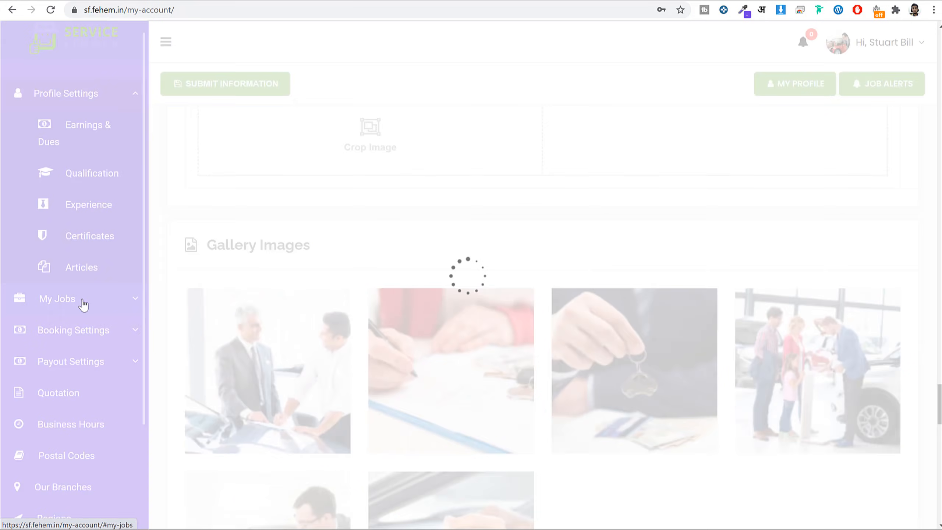
pyautogui.scroll(1, 587, 280)
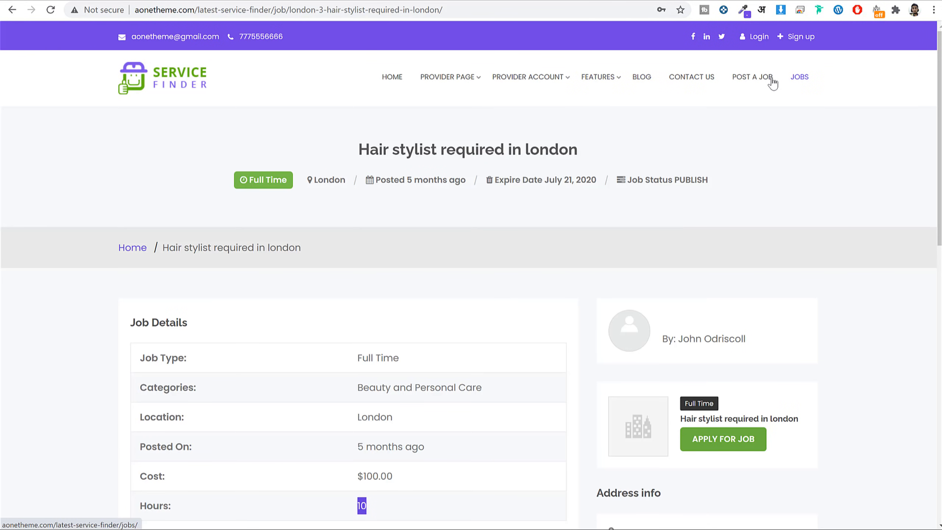
# Scroll through the Post a Job form.
pyautogui.click(768, 84)
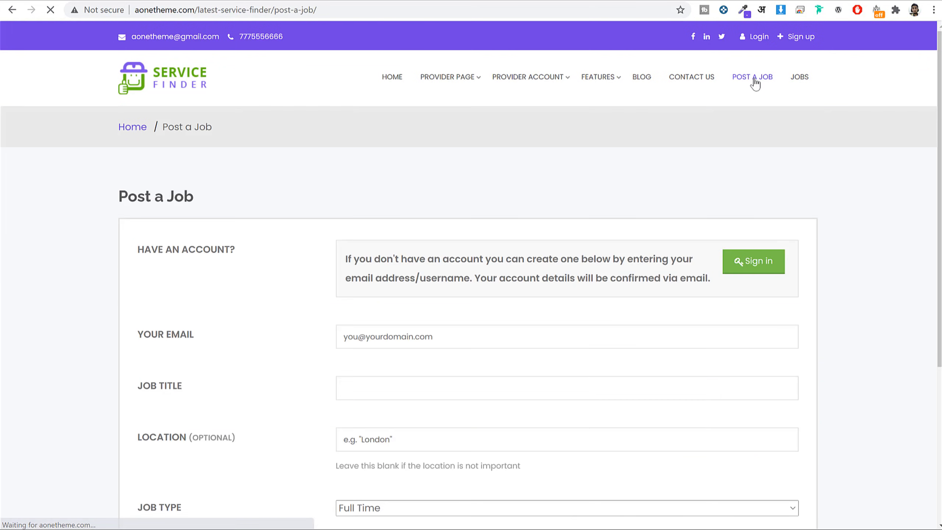
pyautogui.scroll(-15, 818, 263)
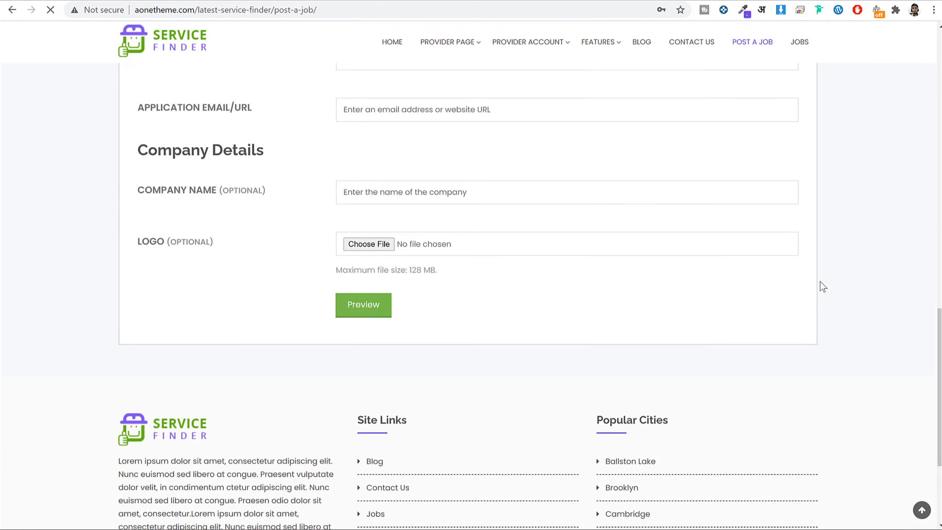
pyautogui.scroll(15, 821, 278)
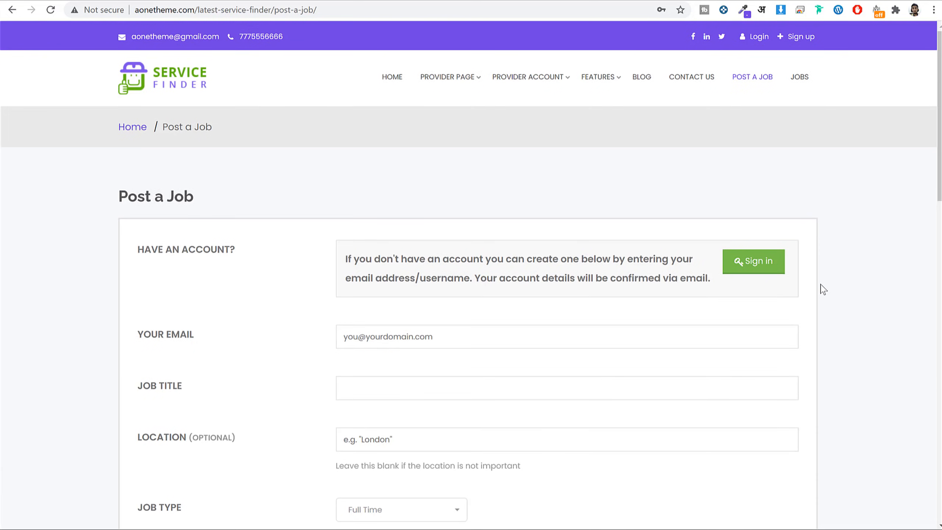
pyautogui.scroll(-8, 823, 290)
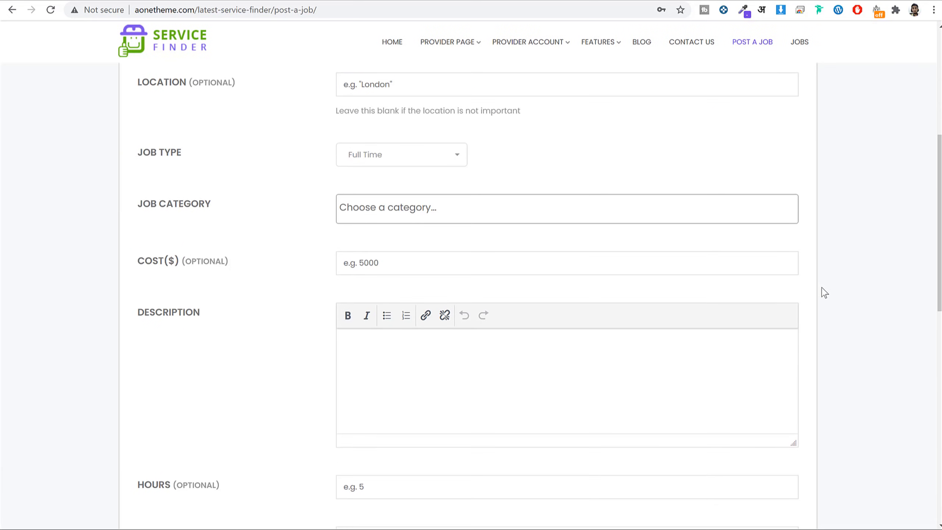
pyautogui.scroll(-5, 824, 293)
pyautogui.scroll(13, 824, 292)
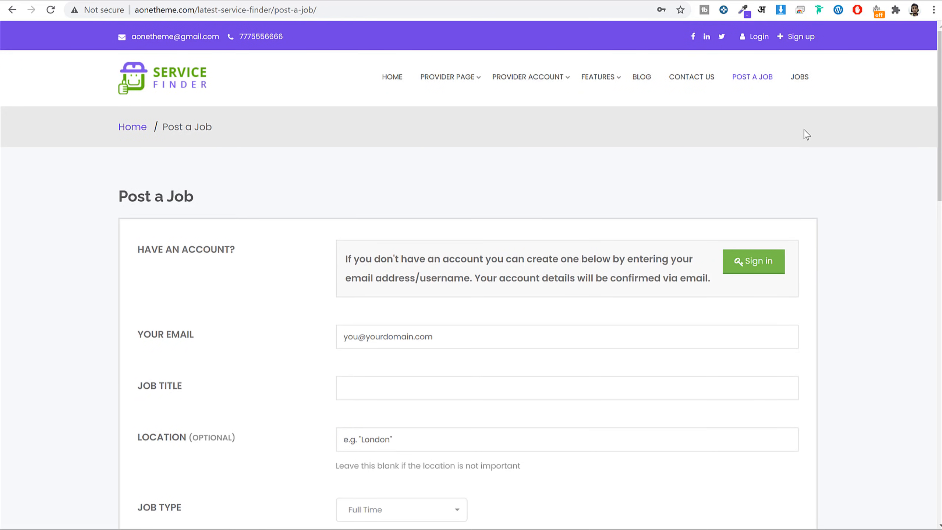
# Browse the public Jobs list.
pyautogui.click(808, 78)
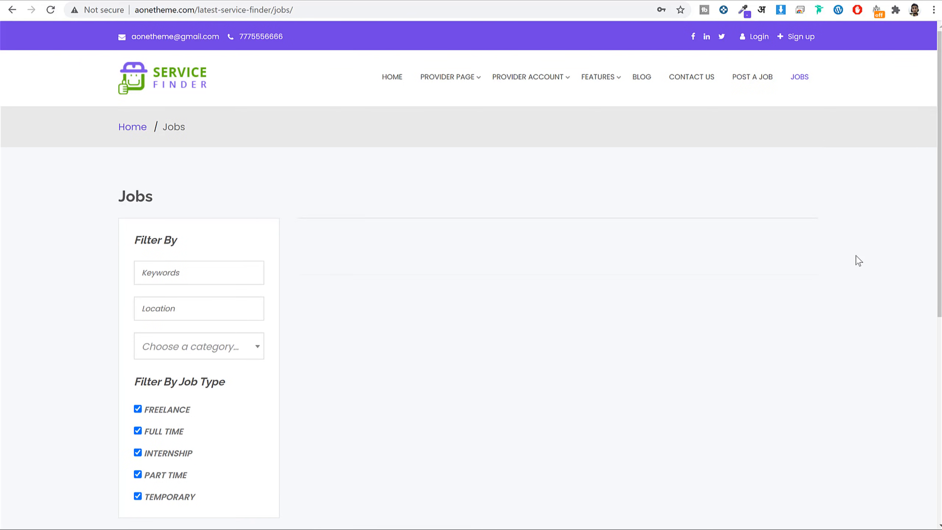
pyautogui.scroll(-5, 860, 266)
pyautogui.scroll(5, 862, 270)
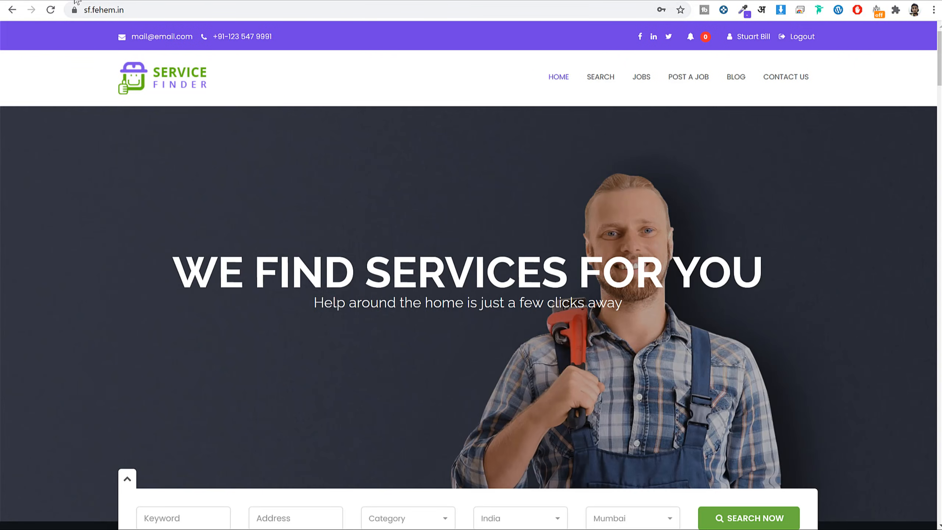
# Scroll down through the home page sections and jump back to the top.
pyautogui.scroll(-15, 802, 282)
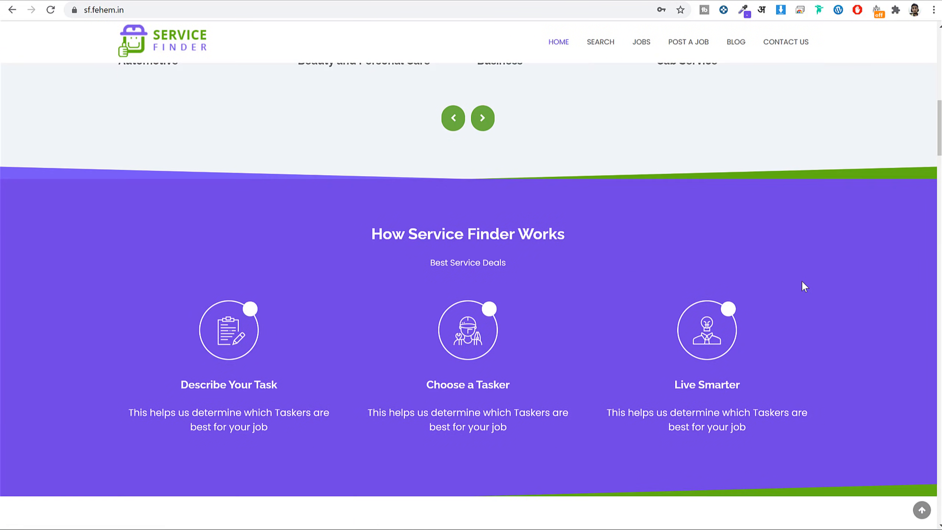
pyautogui.scroll(-20, 803, 288)
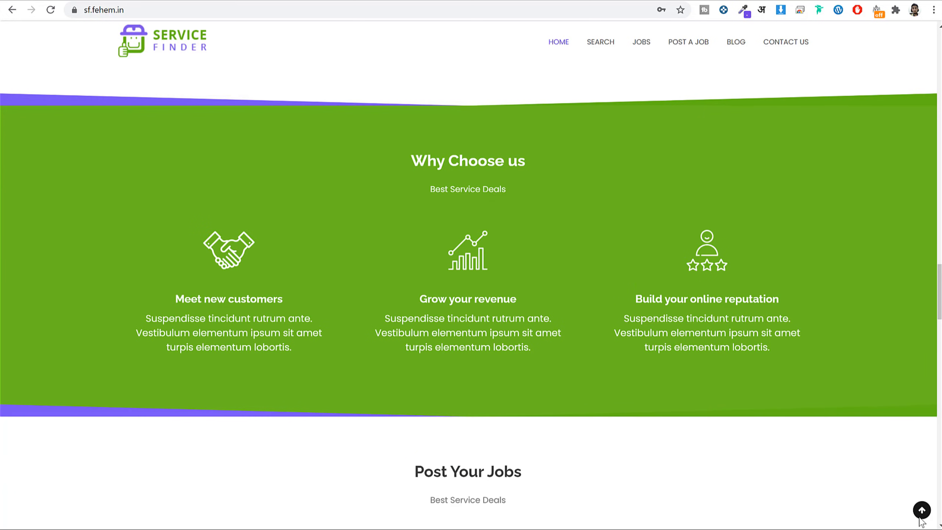
pyautogui.click(921, 517)
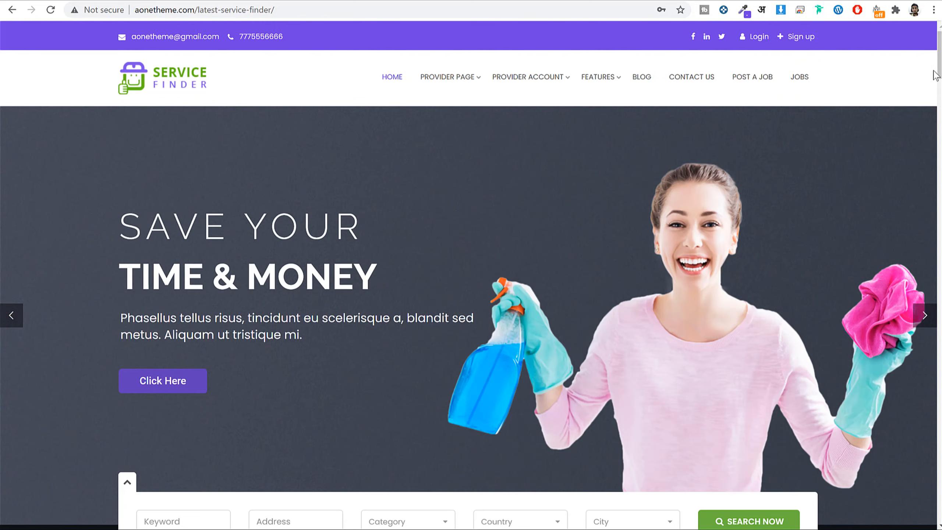
# Advance the hero slider to the 'Hire Experts & Get You Job Done' slide.
pyautogui.scroll(-5, 817, 147)
pyautogui.moveTo(940, 61); pyautogui.dragTo(901, 27)
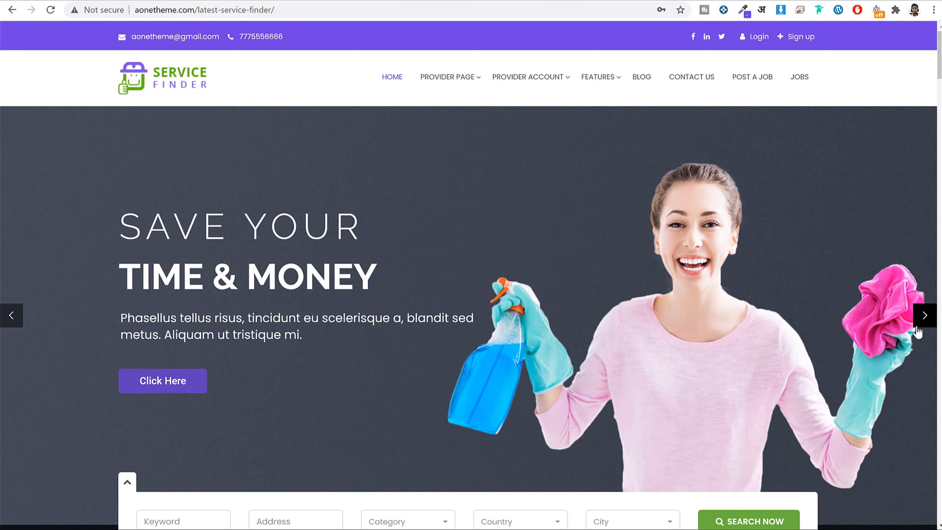
pyautogui.click(916, 326)
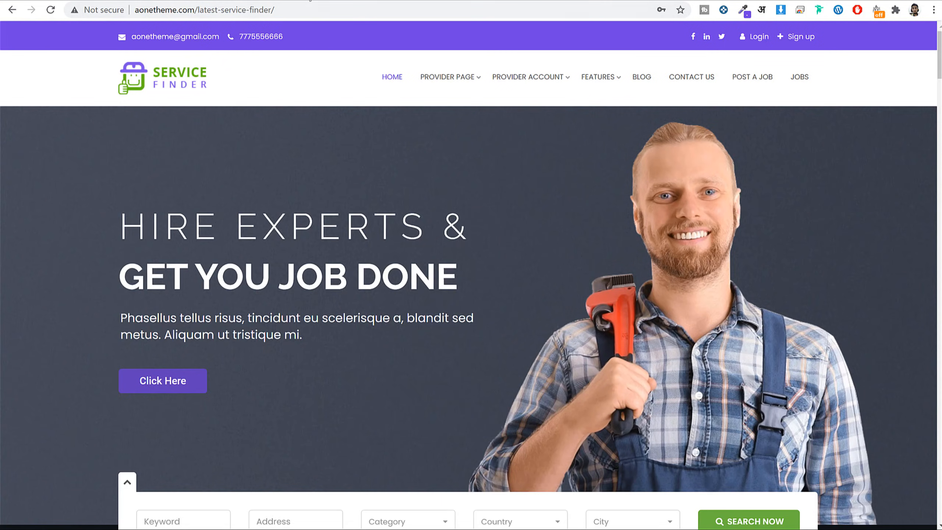
# Load FastComet's shared hosting pricing page (bloggdude.com/fc) in a new Chrome tab.
pyautogui.hotkey('ctrl', 't')
pyautogui.write('bloggdude.com/')
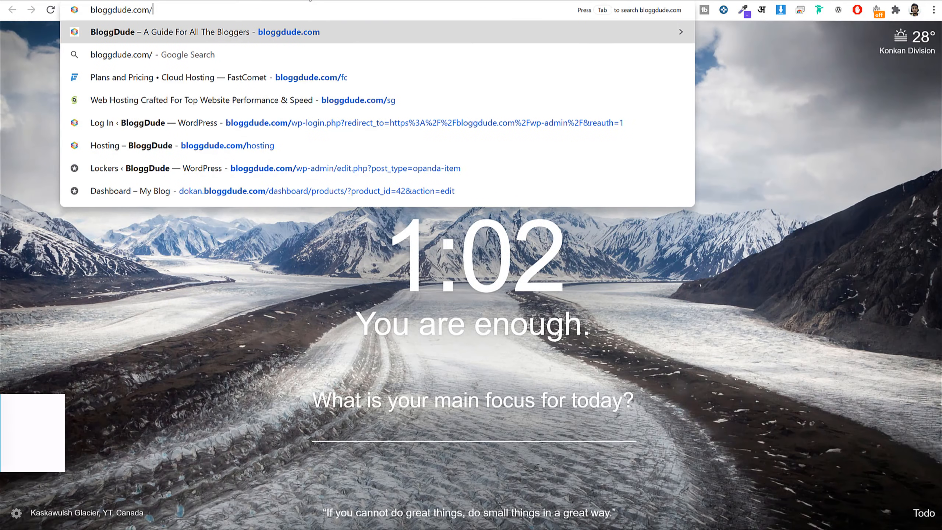
pyautogui.write('fc')
pyautogui.press('Return')
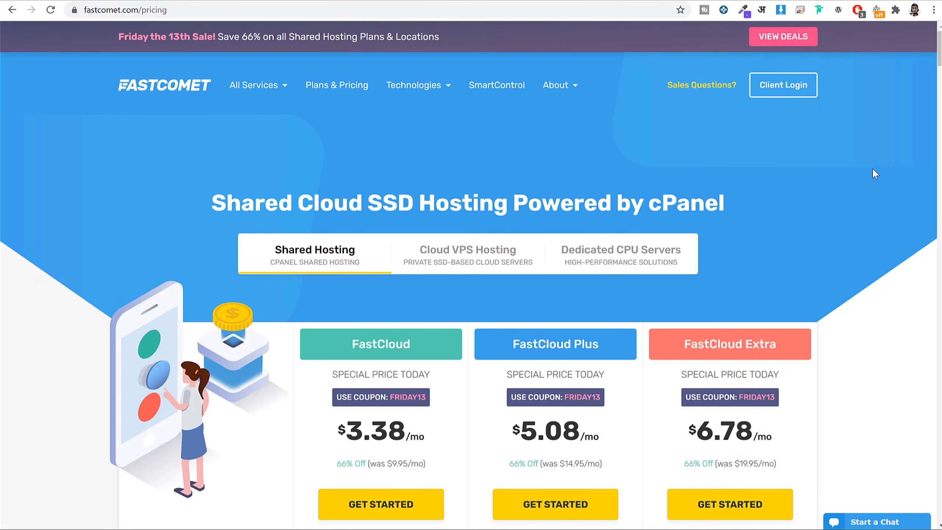
pyautogui.scroll(-5, 884, 214)
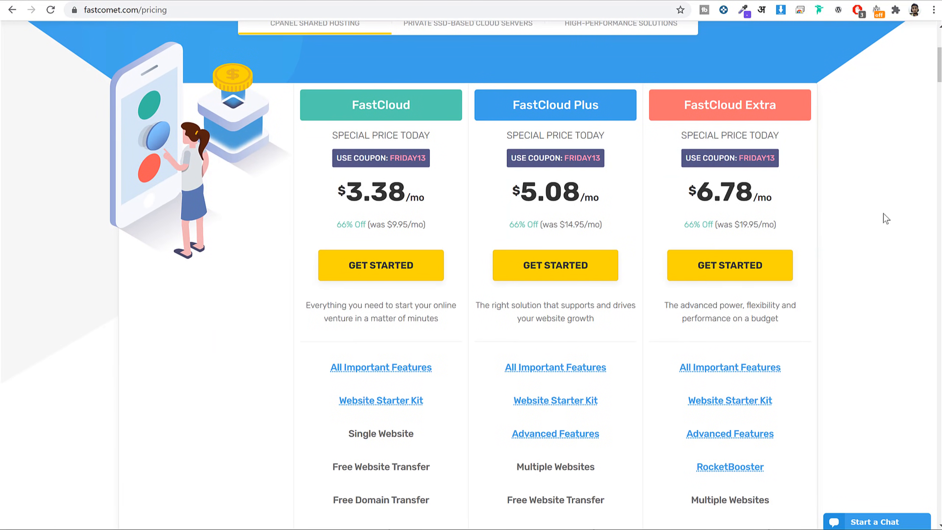
pyautogui.scroll(-1, 886, 218)
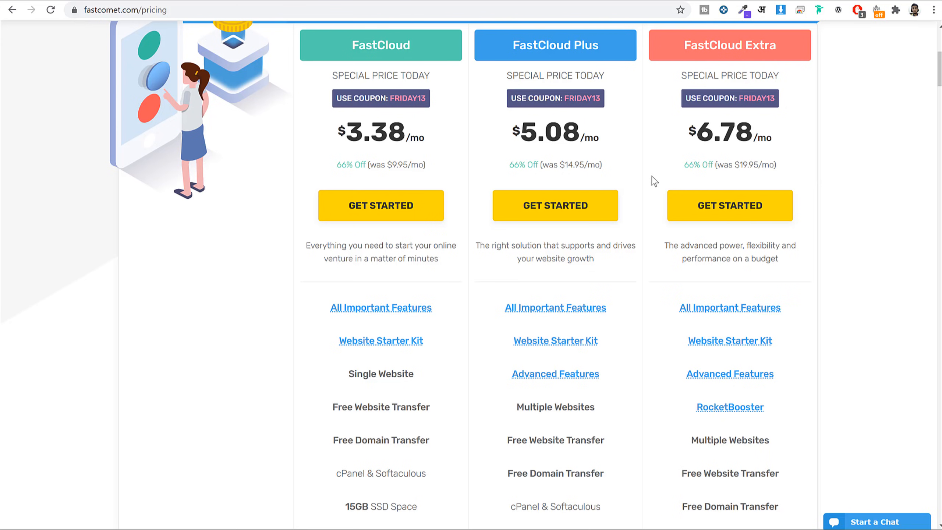
pyautogui.moveTo(549, 164); pyautogui.dragTo(599, 166)
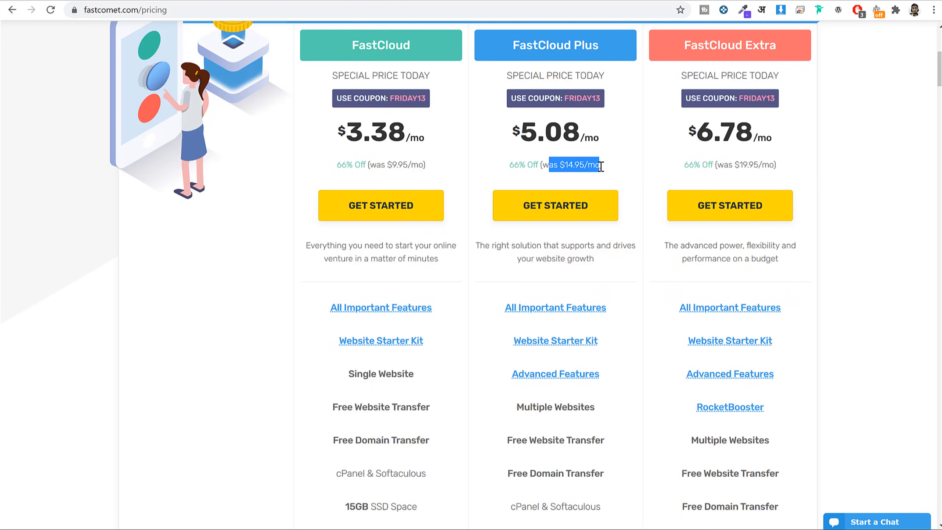
pyautogui.click(887, 163)
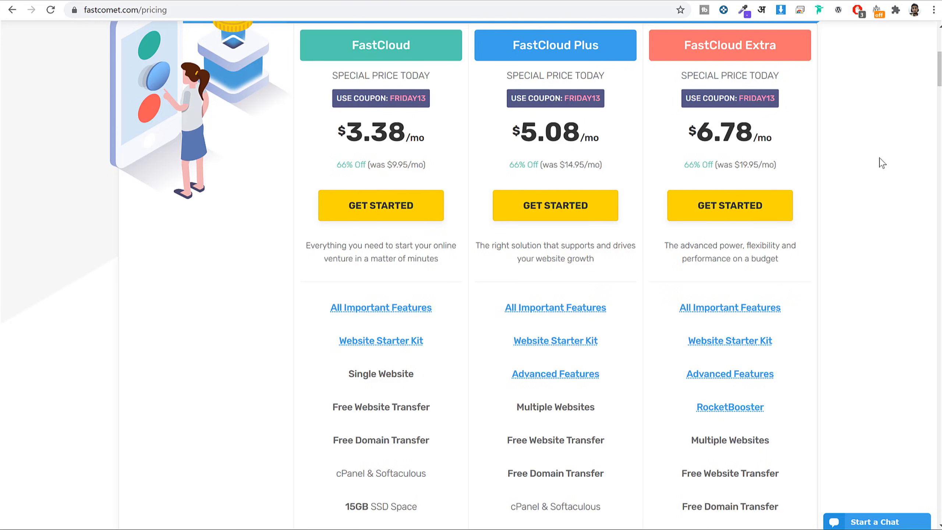
pyautogui.scroll(-3, 884, 166)
pyautogui.scroll(-2, 885, 170)
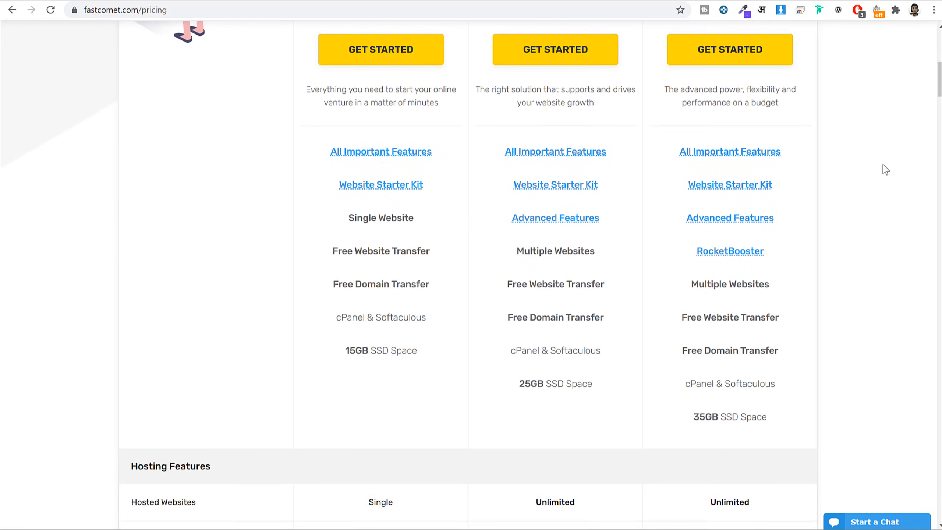
pyautogui.moveTo(567, 130)
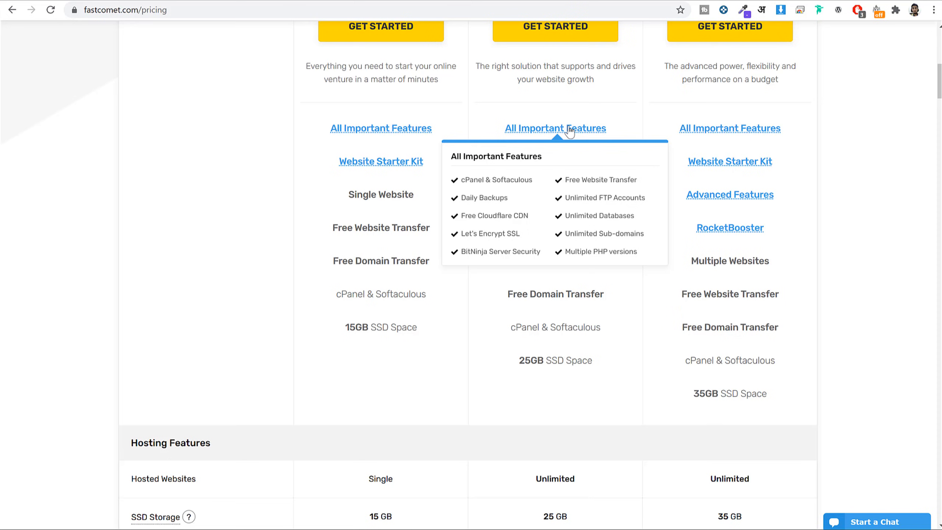
pyautogui.scroll(-2, 570, 130)
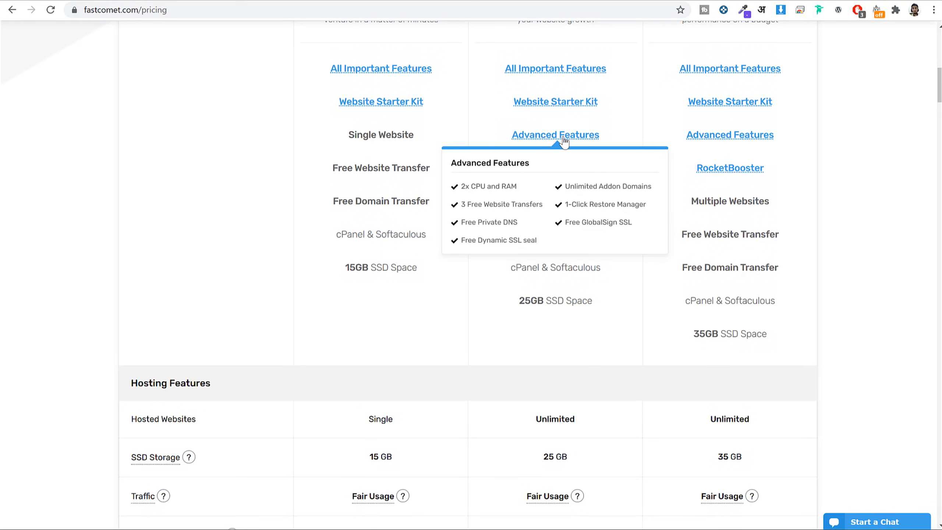
pyautogui.scroll(8, 564, 141)
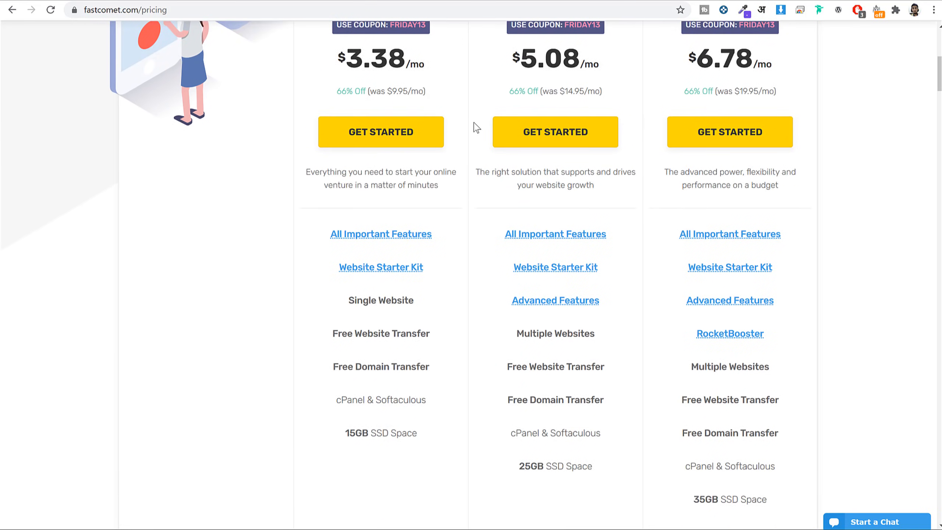
pyautogui.moveTo(330, 109); pyautogui.dragTo(436, 104)
pyautogui.scroll(-5, 523, 163)
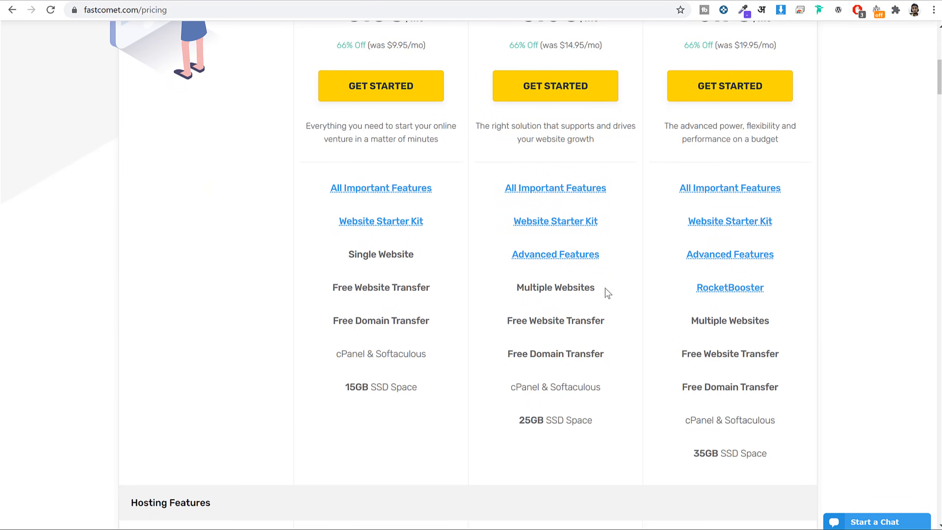
pyautogui.moveTo(572, 258)
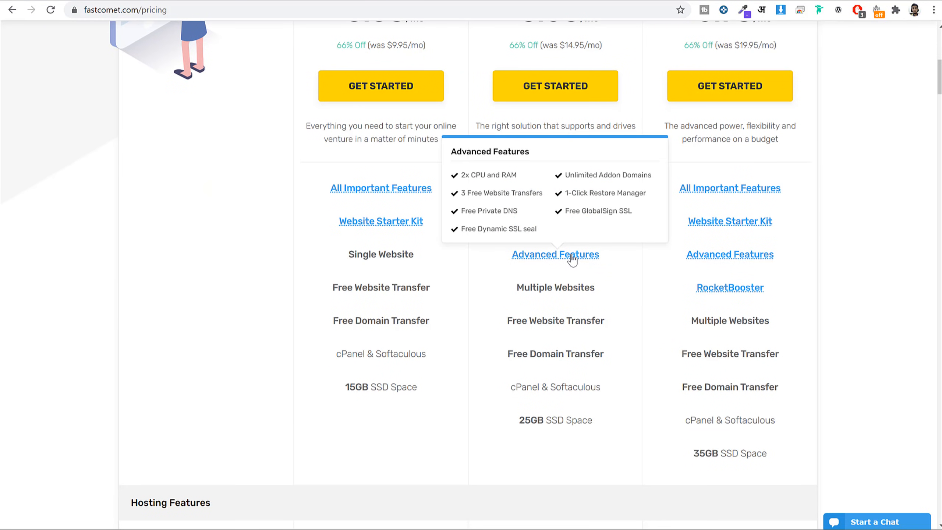
pyautogui.scroll(5, 570, 255)
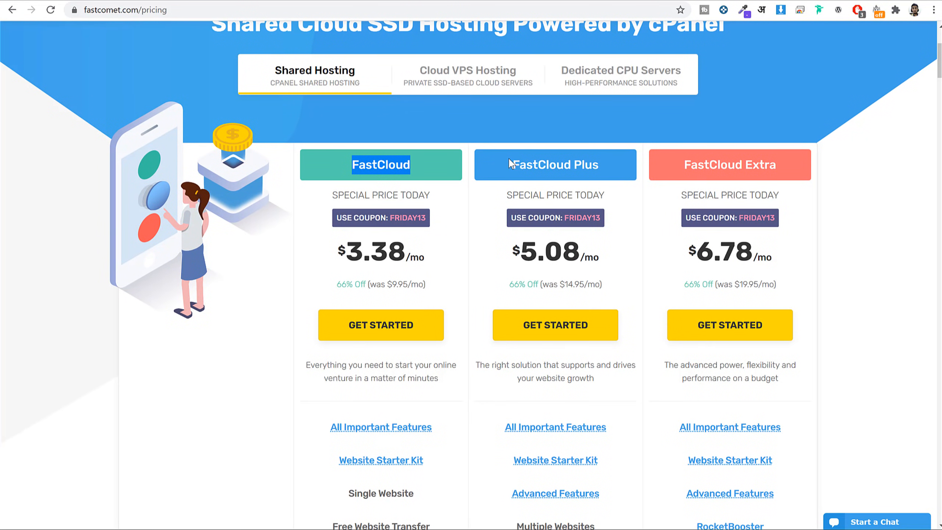
pyautogui.moveTo(509, 162); pyautogui.dragTo(609, 166)
pyautogui.scroll(-5, 632, 190)
pyautogui.moveTo(561, 262)
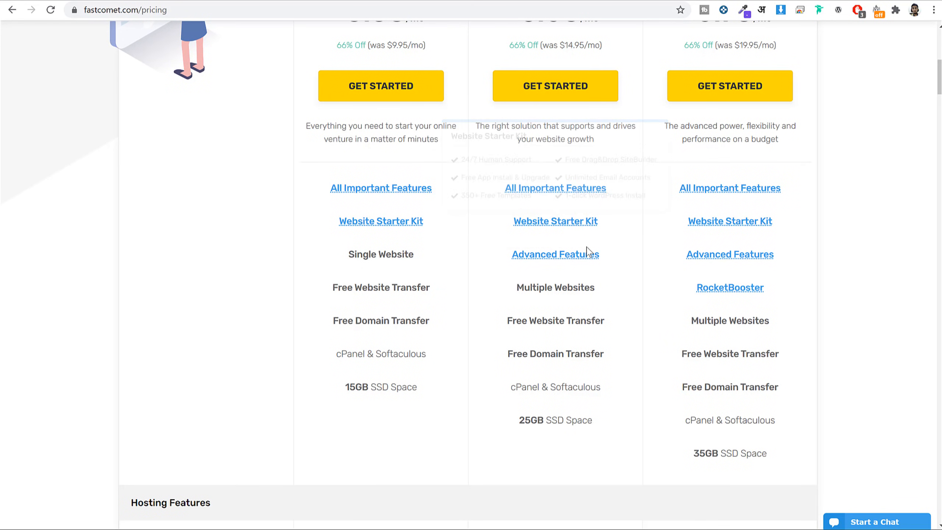
pyautogui.moveTo(685, 286)
pyautogui.scroll(-3, 863, 227)
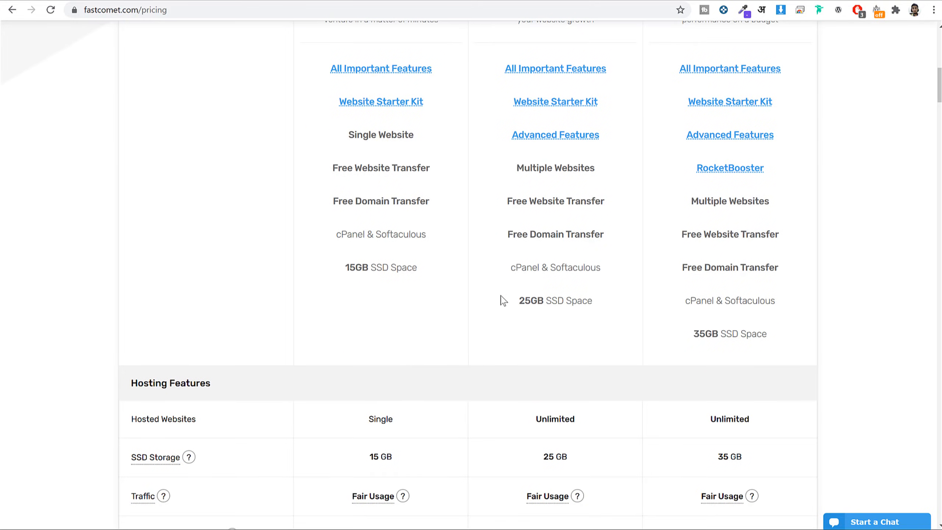
pyautogui.moveTo(517, 301); pyautogui.dragTo(605, 302)
pyautogui.scroll(6, 605, 301)
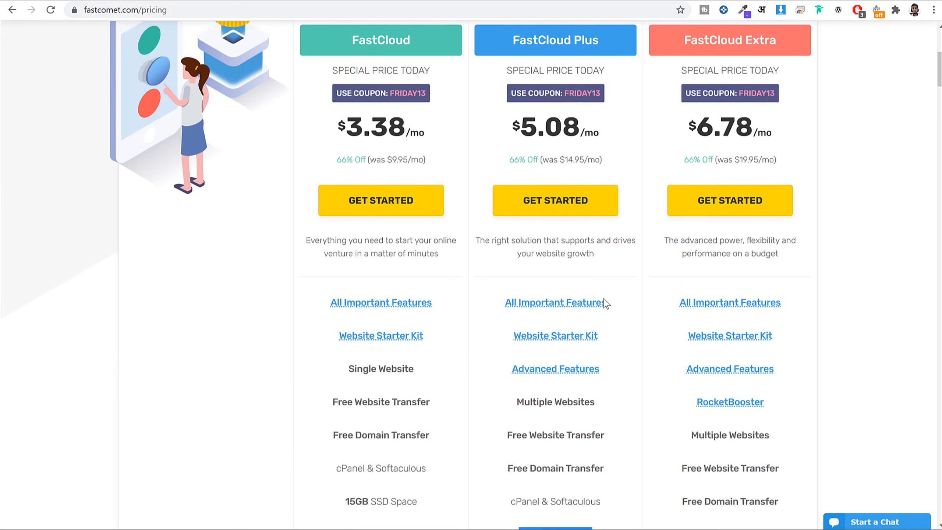
pyautogui.scroll(-6, 608, 303)
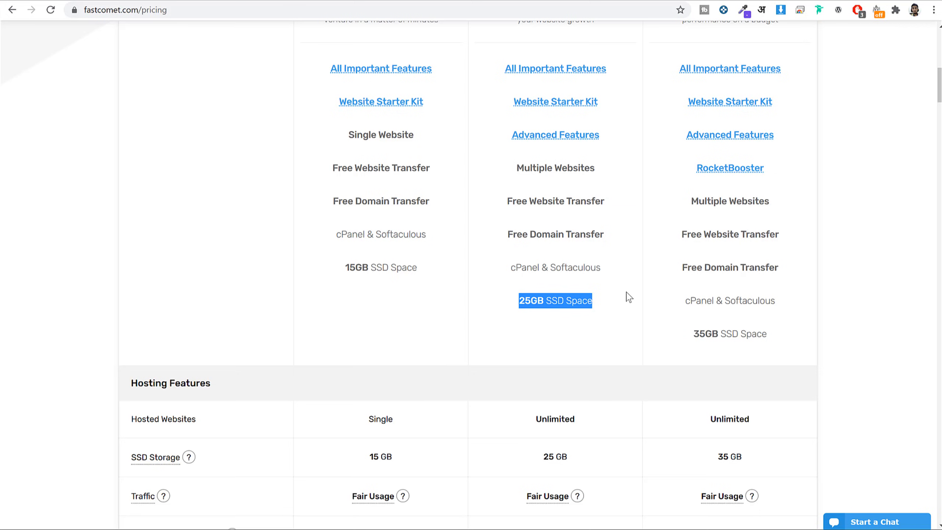
pyautogui.scroll(-5, 628, 297)
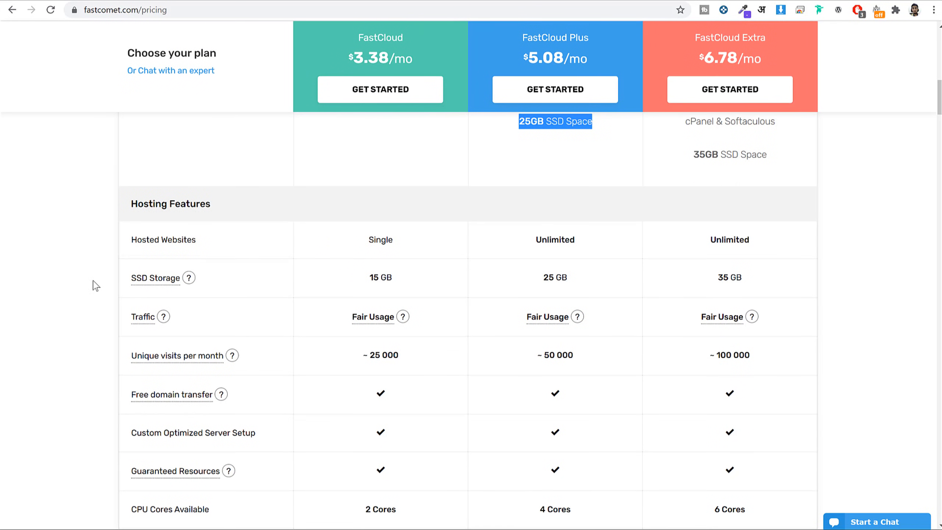
pyautogui.moveTo(157, 291)
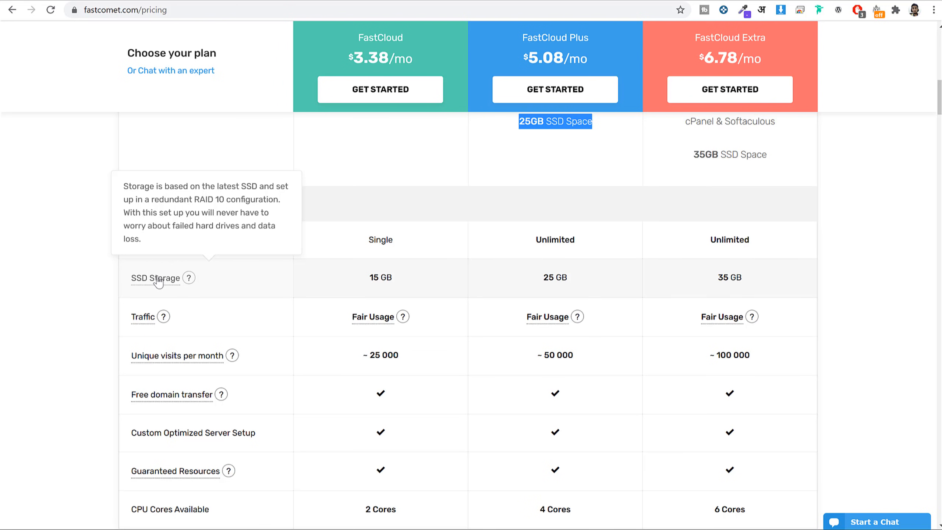
pyautogui.scroll(-1, 158, 282)
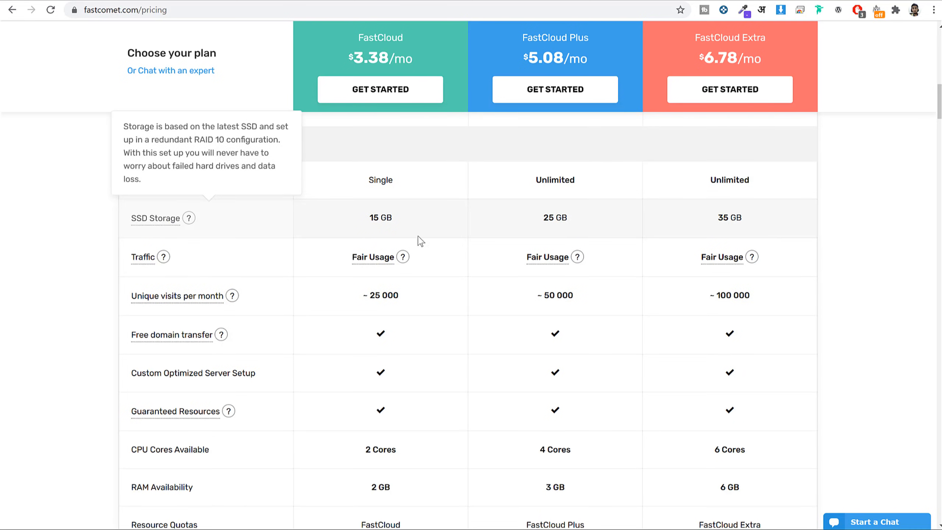
pyautogui.scroll(-2, 741, 265)
pyautogui.scroll(-1, 741, 259)
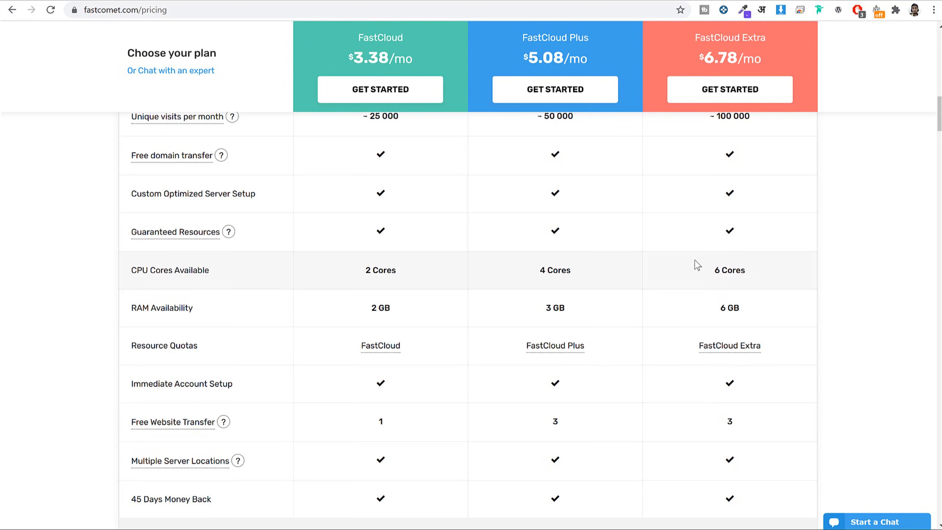
pyautogui.scroll(-5, 694, 266)
pyautogui.scroll(-4, 694, 265)
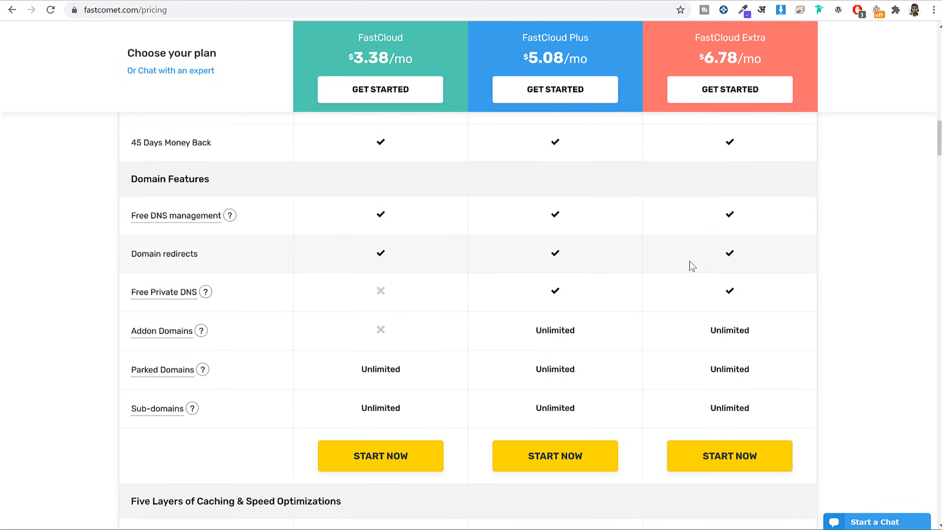
pyautogui.scroll(15, 693, 266)
pyautogui.scroll(10, 690, 266)
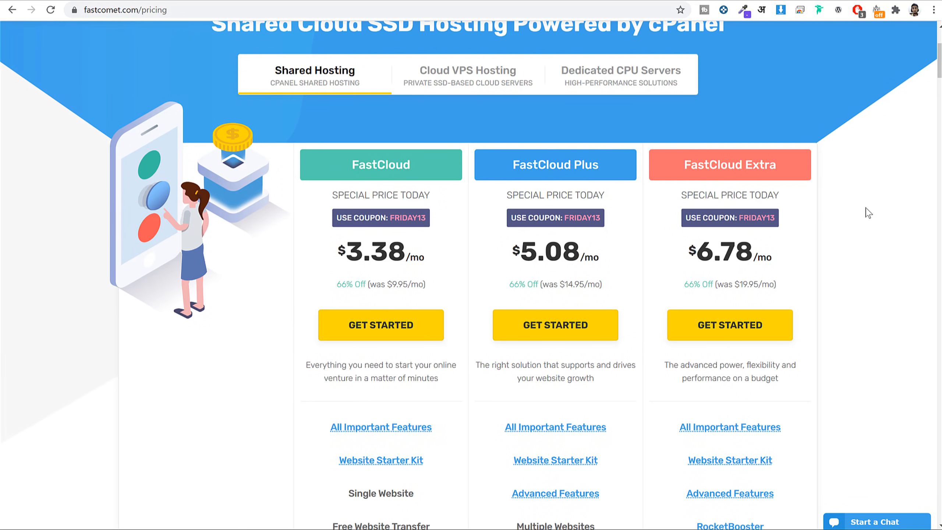
# Highlight the FastCloud Plus plan name and start ordering that plan with GET STARTED.
pyautogui.moveTo(514, 165); pyautogui.dragTo(615, 169)
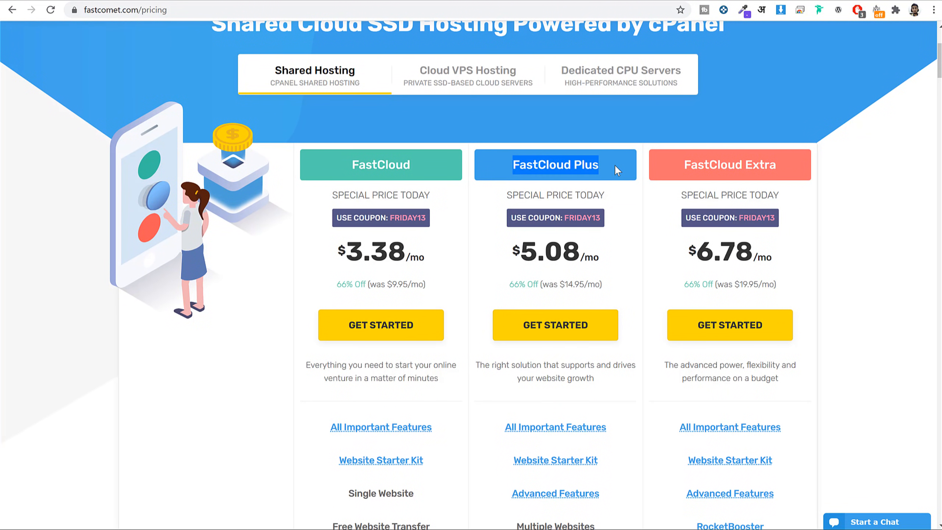
pyautogui.scroll(-3, 637, 195)
pyautogui.scroll(2, 627, 196)
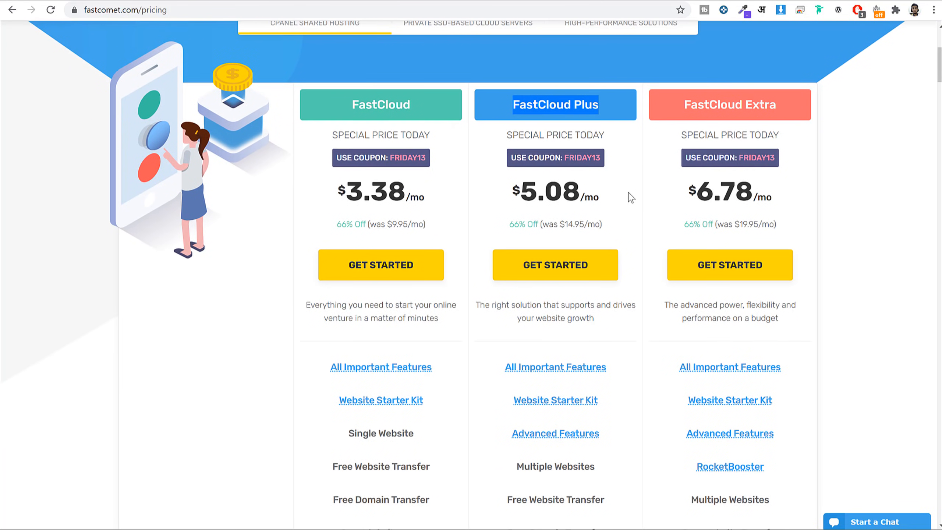
pyautogui.moveTo(513, 104); pyautogui.dragTo(603, 109)
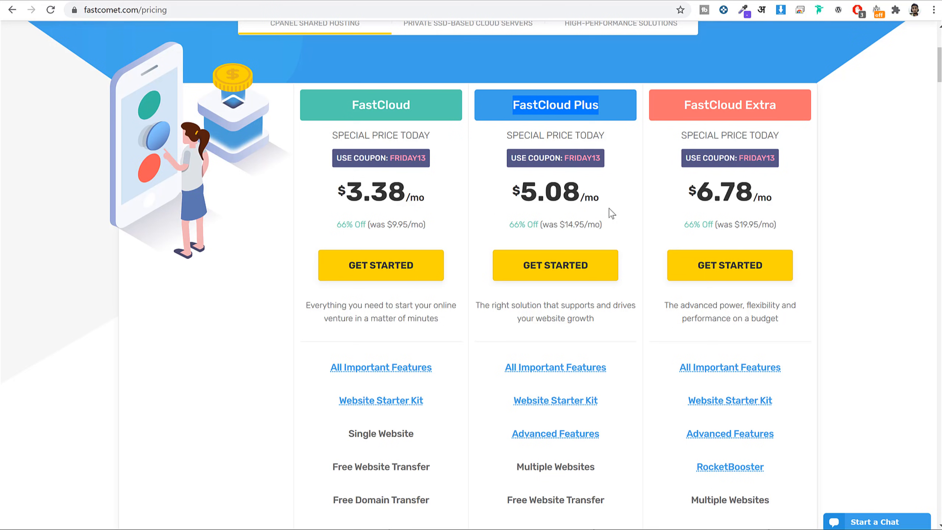
pyautogui.click(564, 275)
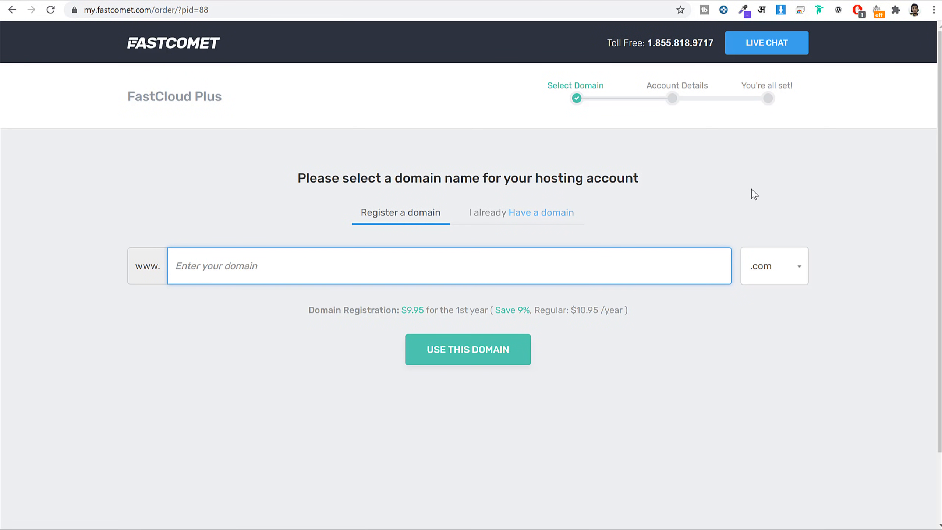
# Enter the desired domain name on the Register a domain tab and browse the extension list.
pyautogui.write('nayyarshaikh')
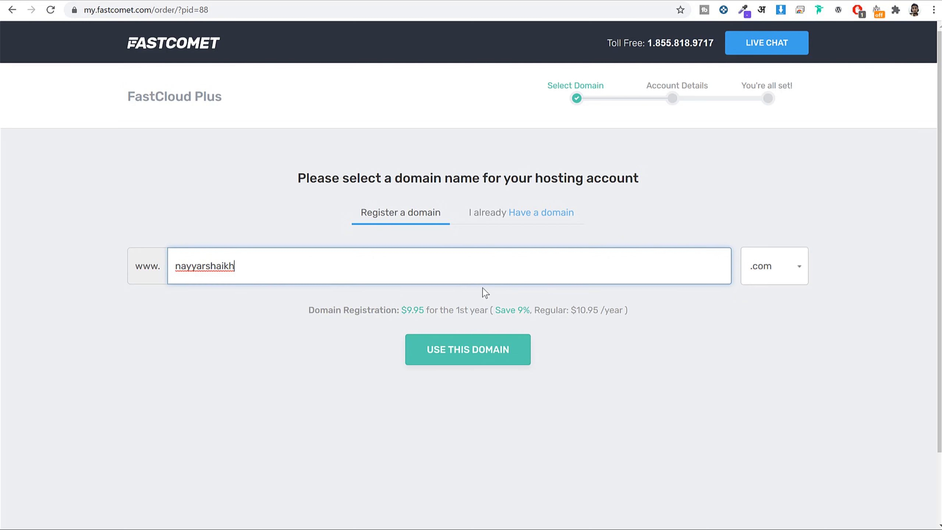
pyautogui.doubleClick(440, 256)
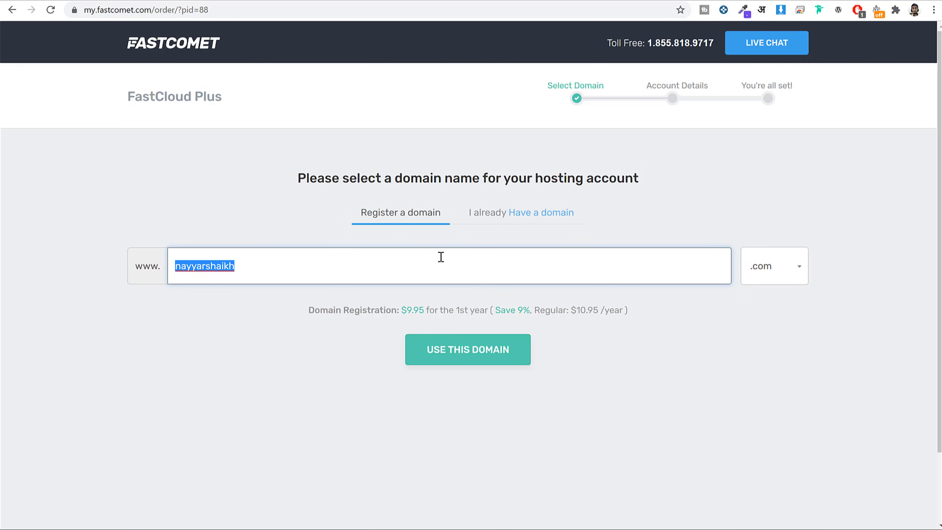
pyautogui.scroll(-2, 820, 230)
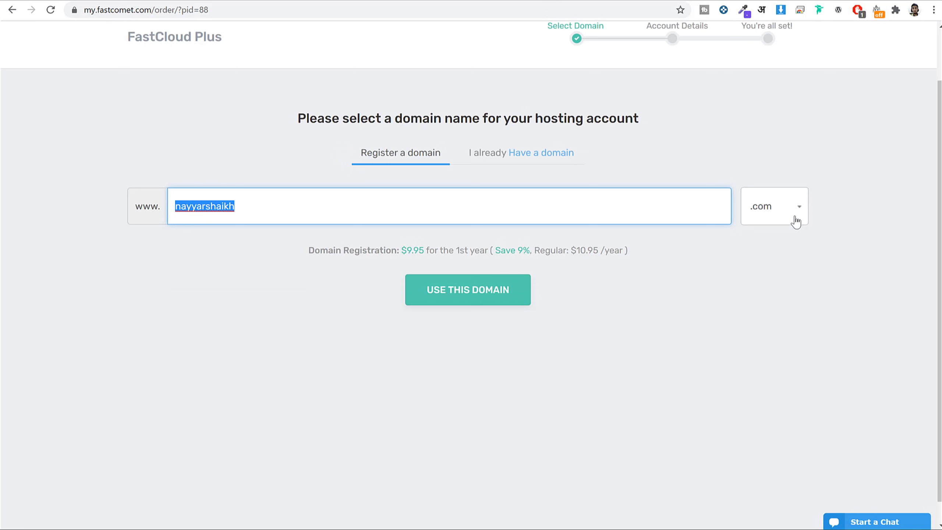
pyautogui.click(795, 217)
pyautogui.scroll(-1, 795, 218)
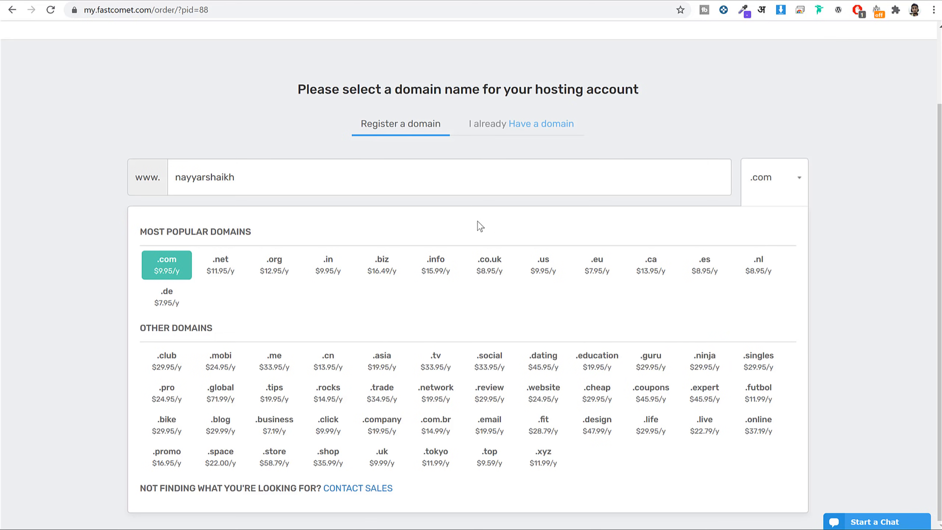
# Keep the .com extension, note the $9.95 first-year price, and switch to 'I already Have a domain'.
pyautogui.click(461, 182)
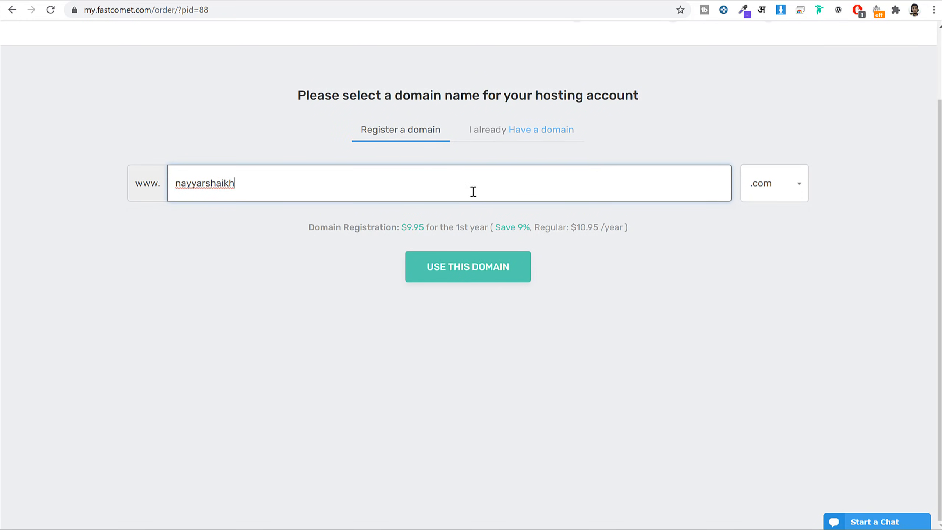
pyautogui.click(780, 189)
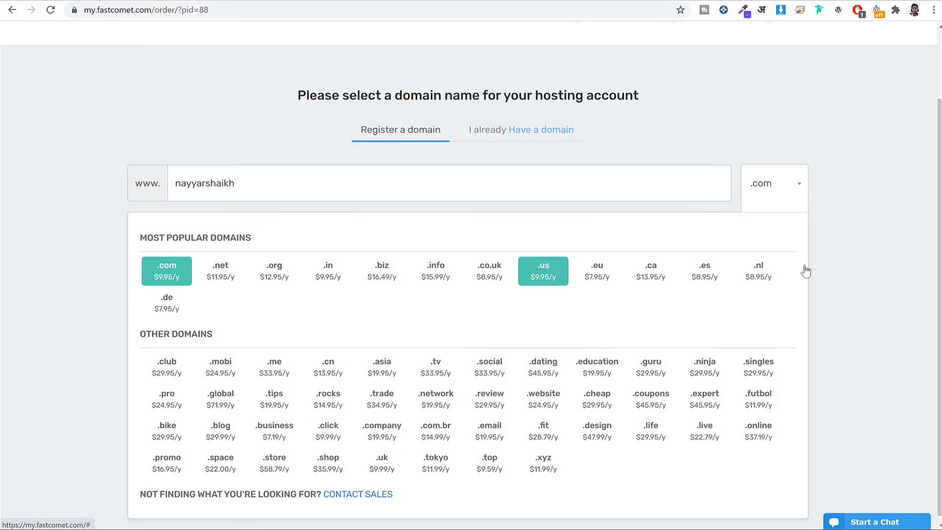
pyautogui.click(898, 241)
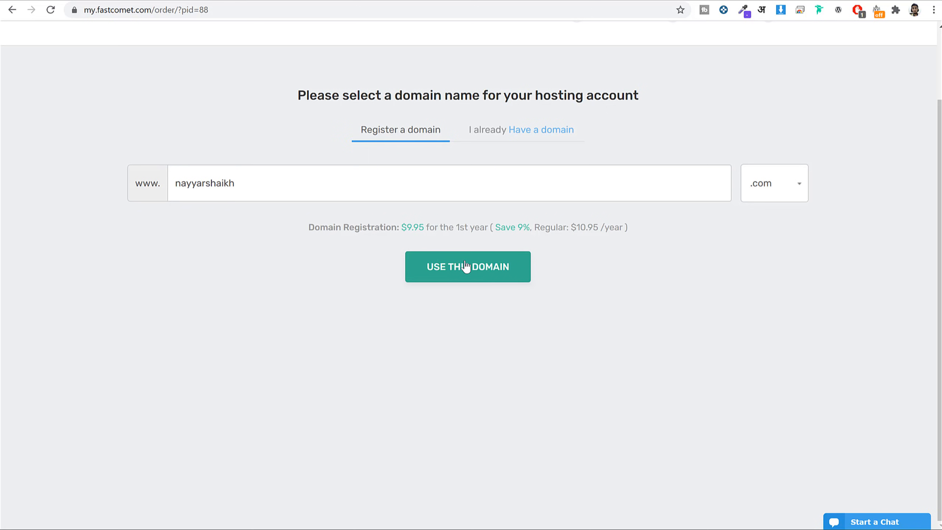
pyautogui.moveTo(403, 225); pyautogui.dragTo(434, 226)
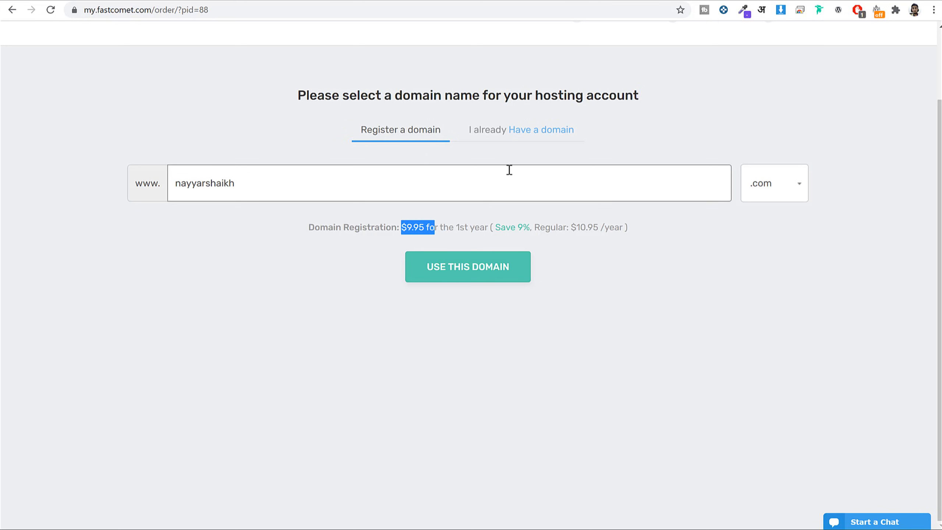
pyautogui.click(498, 134)
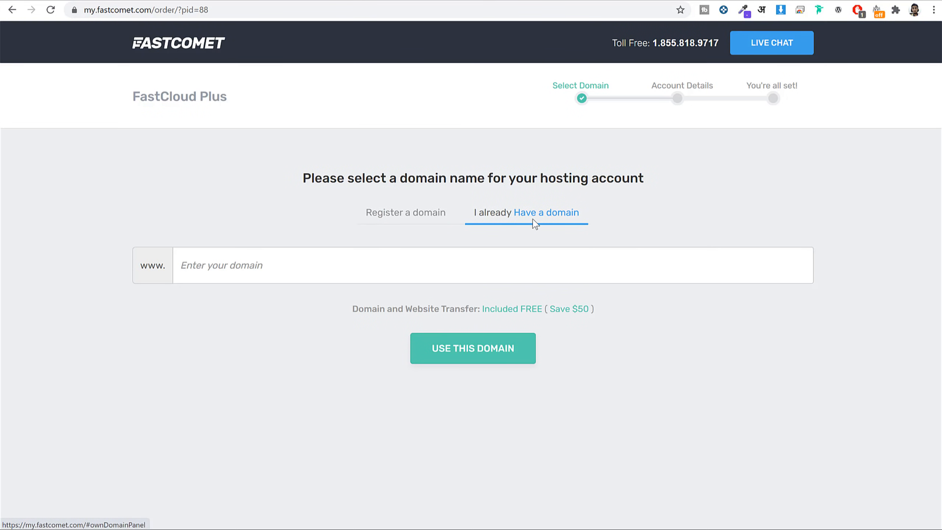
# Try the name in the existing-domain field, then register it as .com with an added 'w' and submit.
pyautogui.click(517, 253)
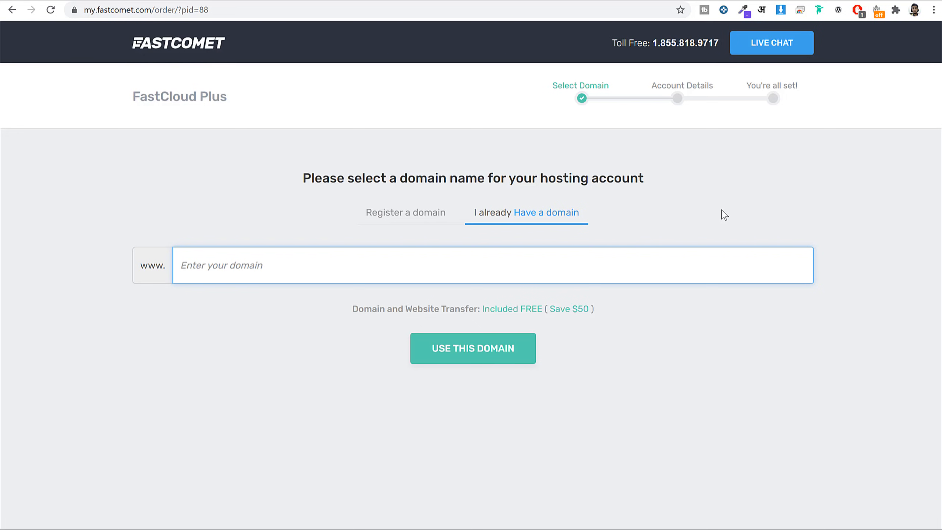
pyautogui.write('nayyarshaikh')
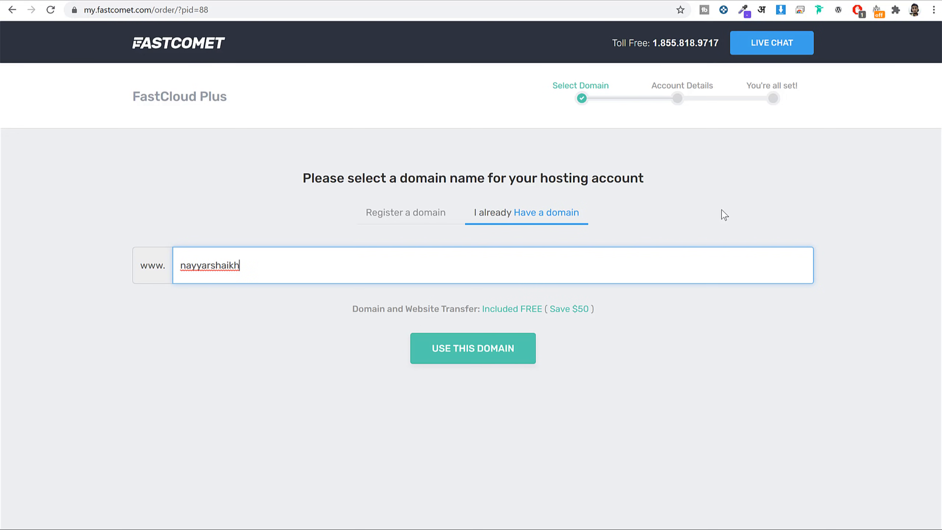
pyautogui.write('.com,')
pyautogui.click(414, 213)
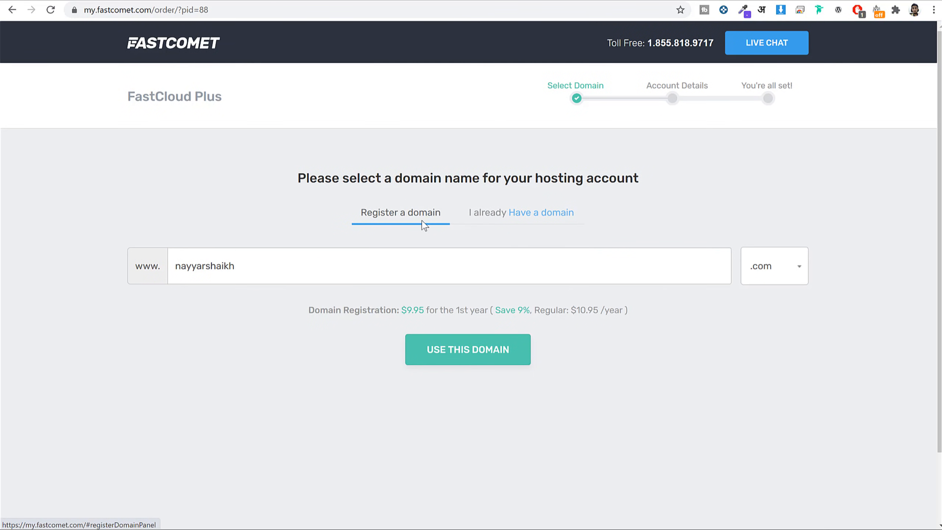
pyautogui.click(435, 269)
pyautogui.write('w')
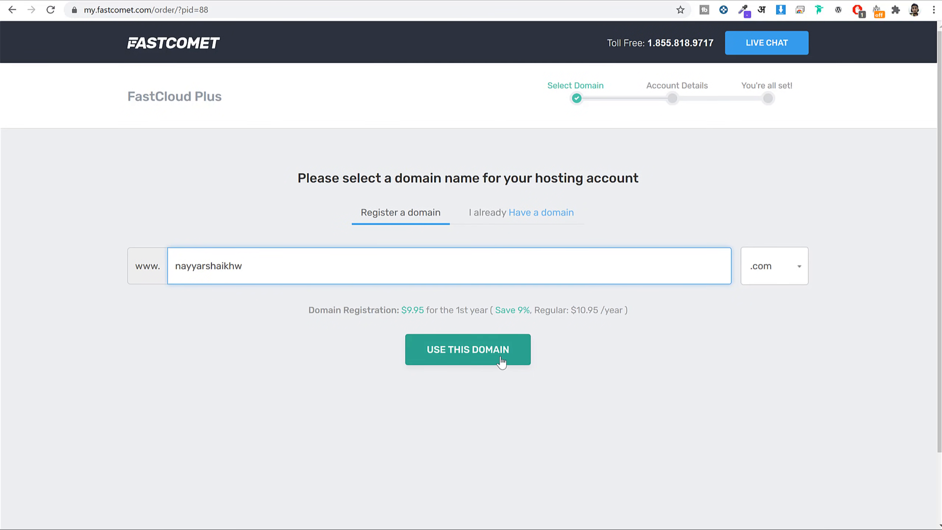
pyautogui.click(500, 362)
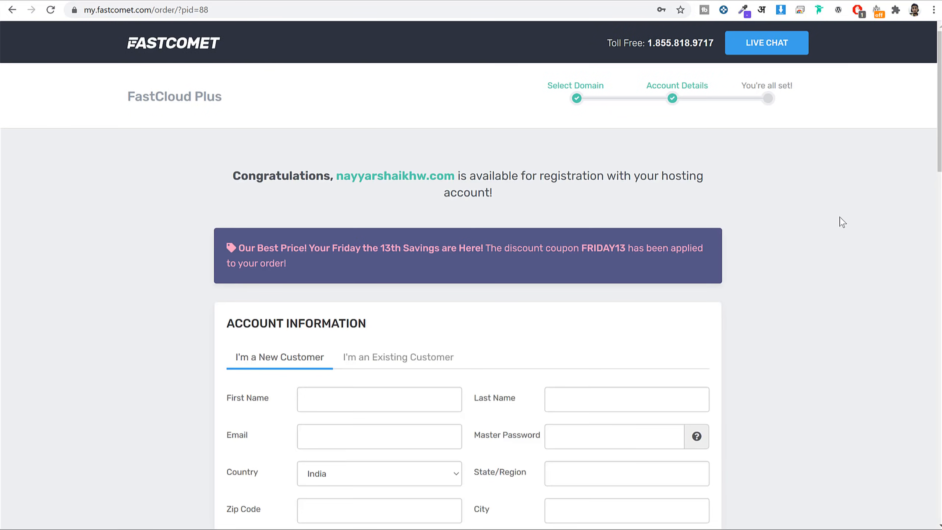
# Point out the First Name, Last Name, Email and Master Password fields of Account Information.
pyautogui.scroll(-5, 818, 243)
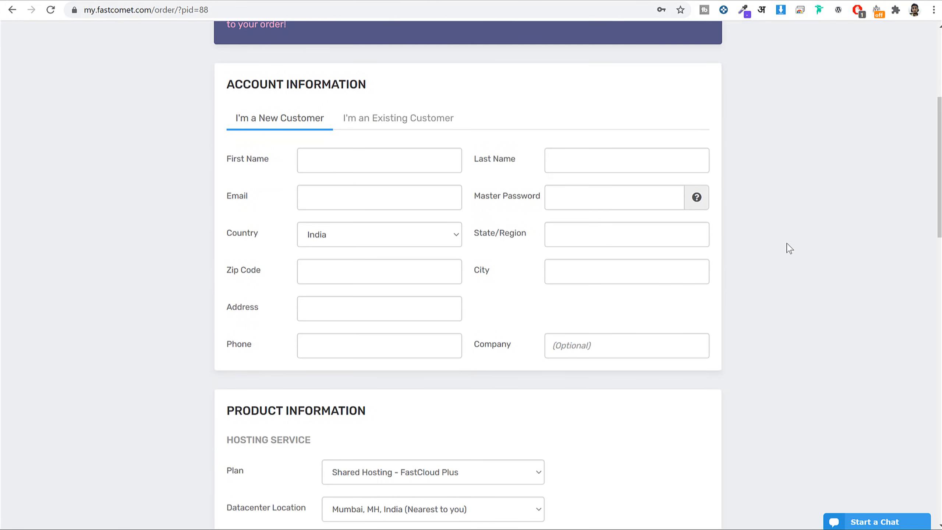
pyautogui.click(339, 156)
pyautogui.click(549, 155)
pyautogui.moveTo(262, 199); pyautogui.dragTo(227, 199)
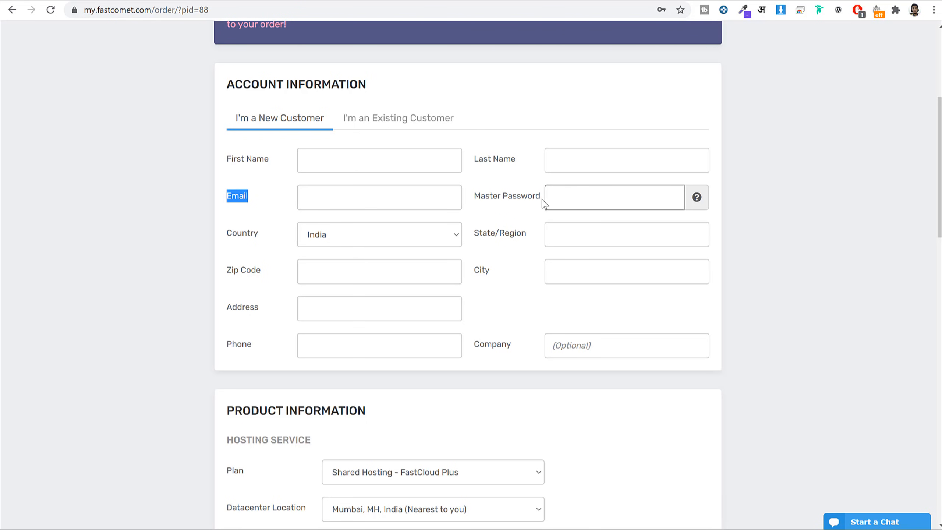
pyautogui.moveTo(541, 197); pyautogui.dragTo(474, 197)
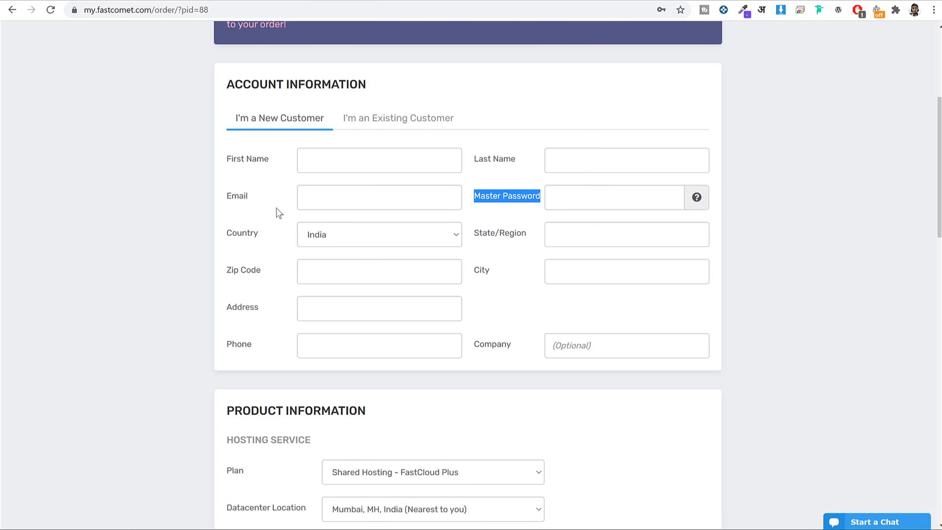
pyautogui.moveTo(256, 197); pyautogui.dragTo(225, 197)
pyautogui.moveTo(542, 200); pyautogui.dragTo(467, 197)
# Highlight the Plan and Datacenter Location fields and review the locations, keeping Mumbai.
pyautogui.scroll(-3, 861, 206)
pyautogui.scroll(-6, 857, 208)
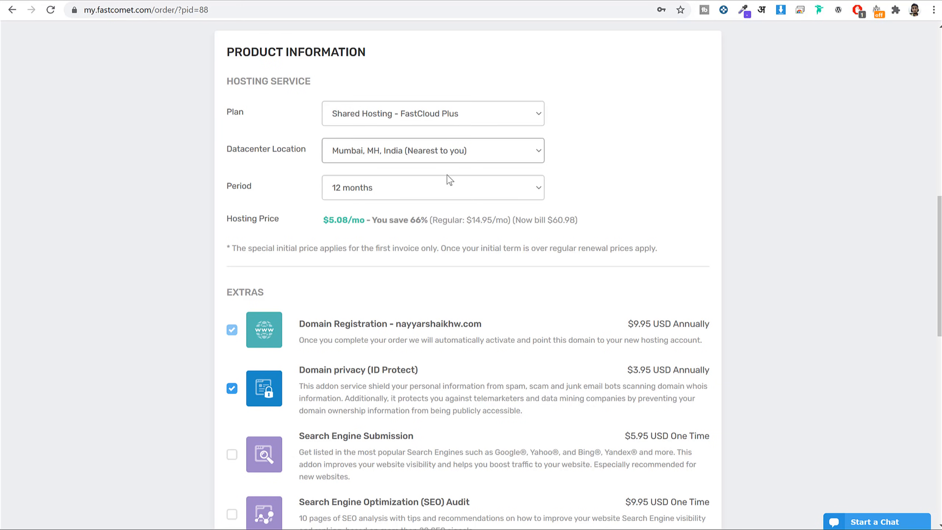
pyautogui.moveTo(244, 111); pyautogui.dragTo(219, 112)
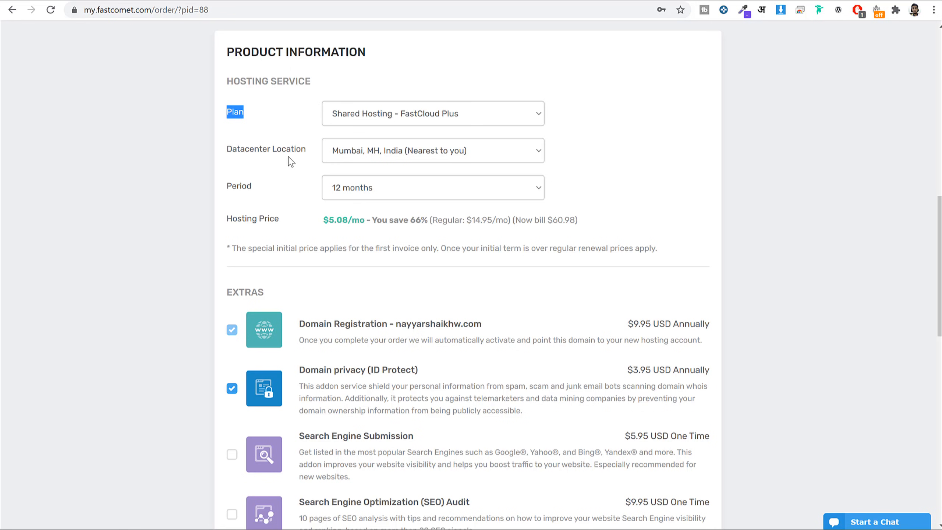
pyautogui.moveTo(301, 149); pyautogui.dragTo(230, 153)
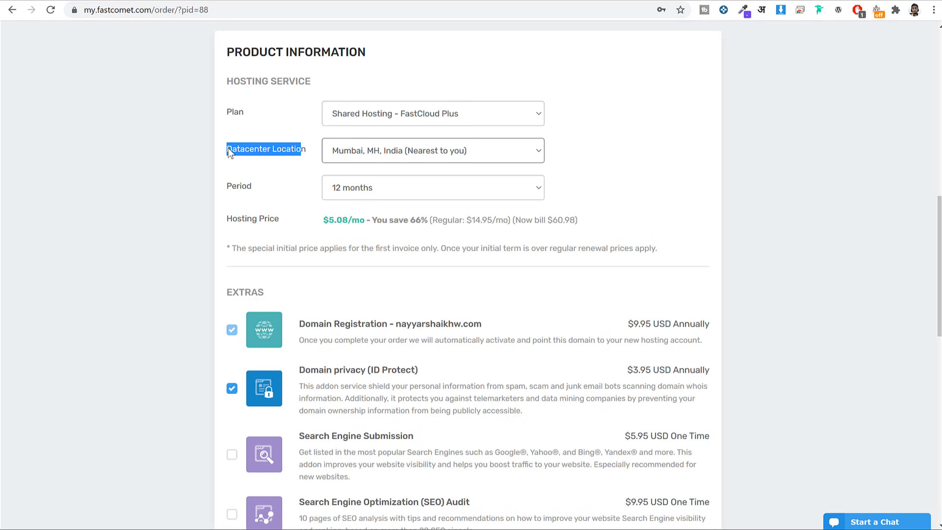
pyautogui.click(459, 150)
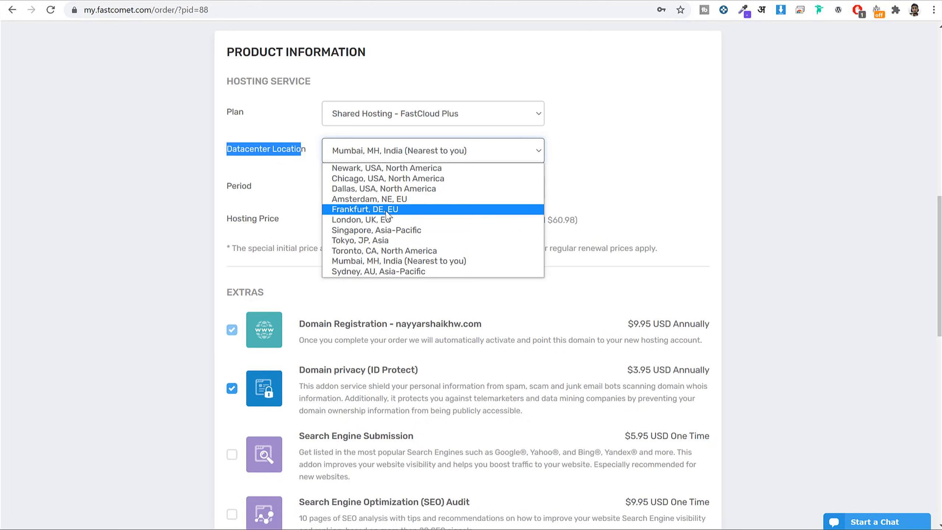
pyautogui.click(683, 156)
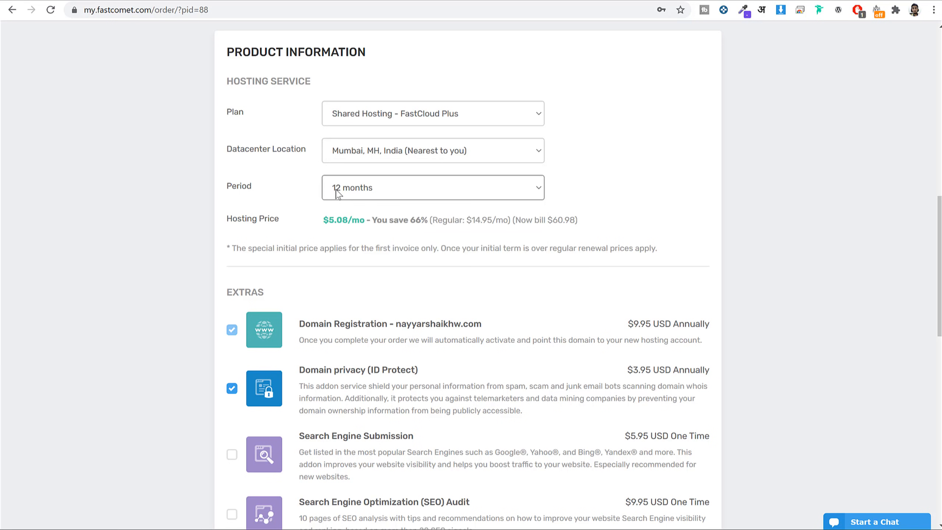
# Compare 24- and 36-month billing periods, noting the 66% saving, then return to 12 months.
pyautogui.click(383, 193)
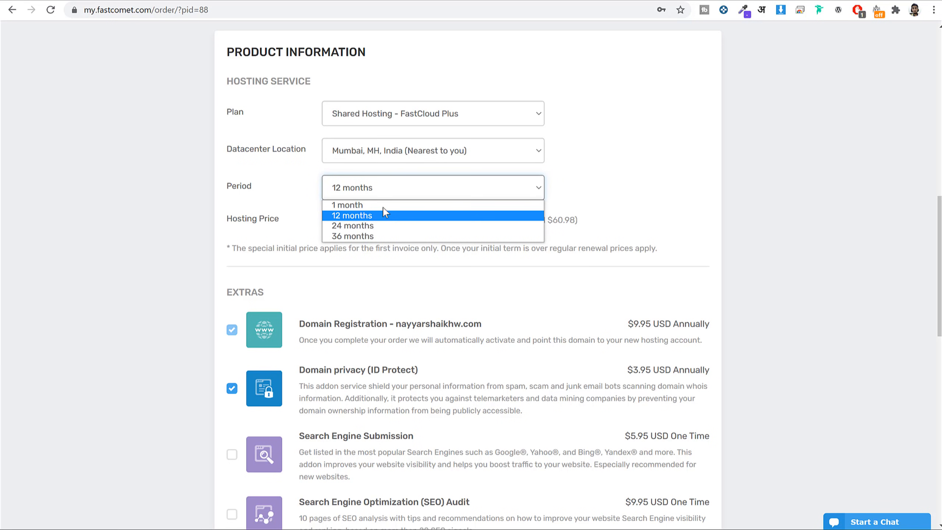
pyautogui.click(371, 225)
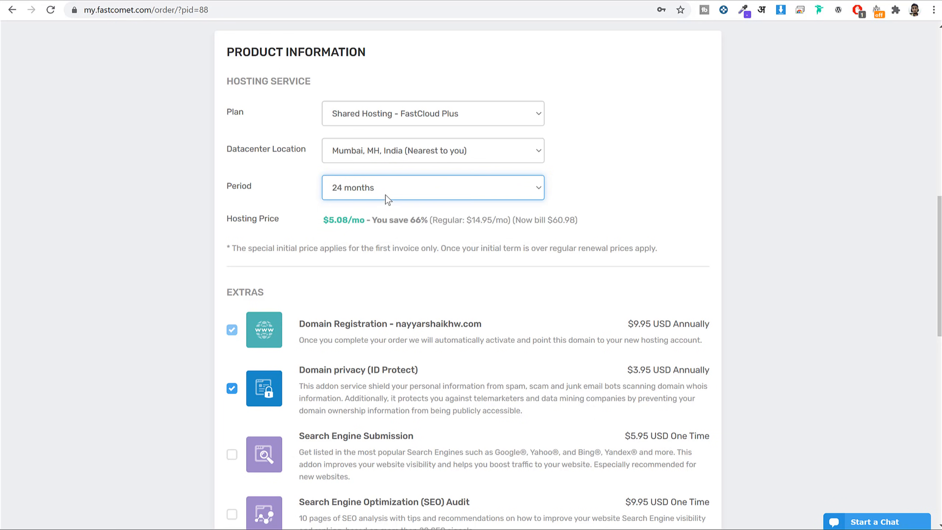
pyautogui.click(382, 196)
pyautogui.click(379, 237)
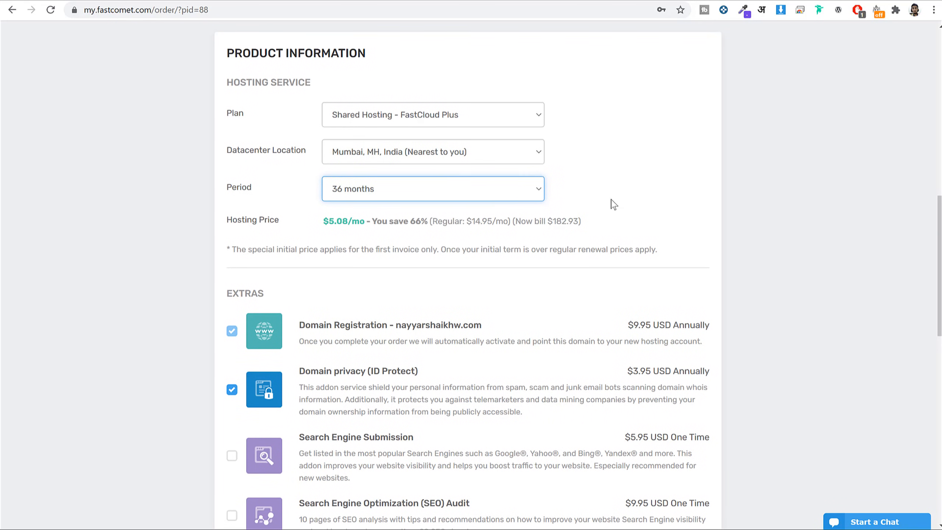
pyautogui.click(423, 192)
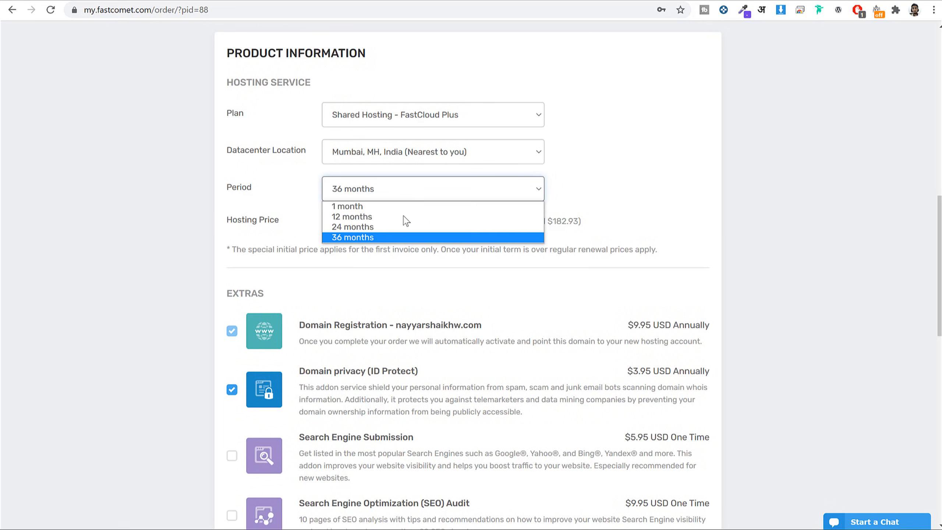
pyautogui.click(372, 226)
pyautogui.click(371, 191)
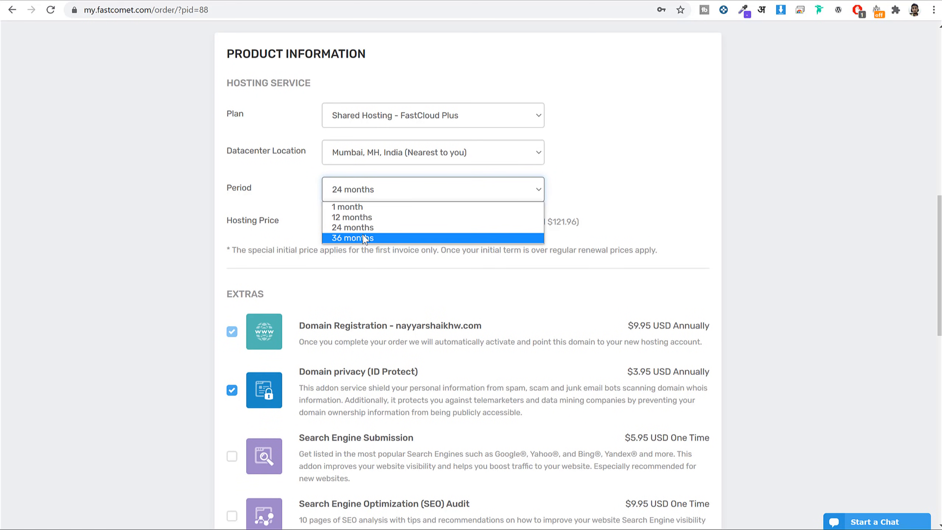
pyautogui.click(365, 237)
pyautogui.moveTo(403, 222); pyautogui.dragTo(421, 221)
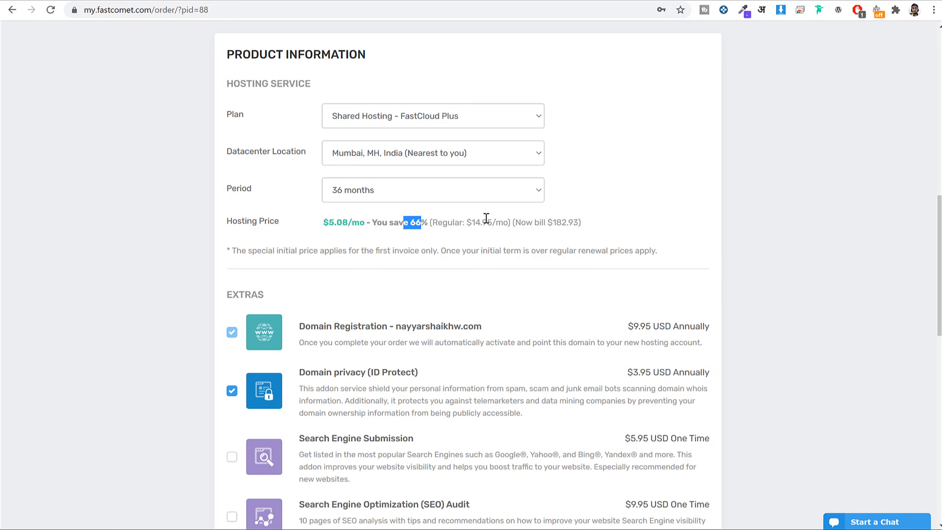
pyautogui.click(483, 192)
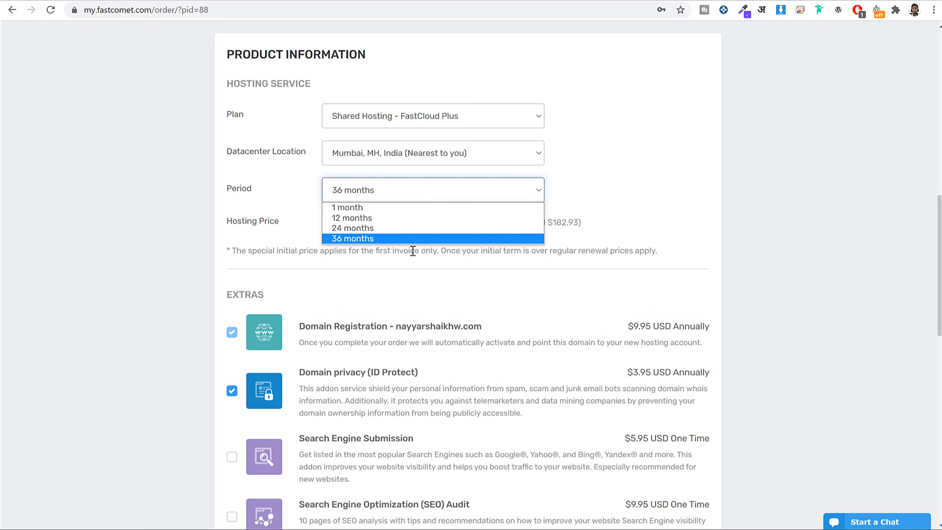
pyautogui.click(397, 220)
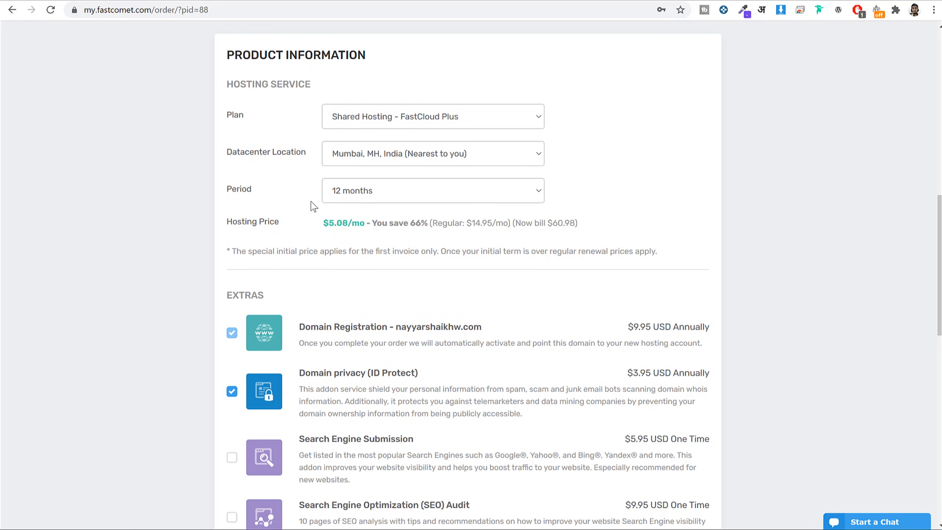
# Uncheck the $3.95 Domain privacy (ID Protect) extra from the order.
pyautogui.scroll(-5, 778, 219)
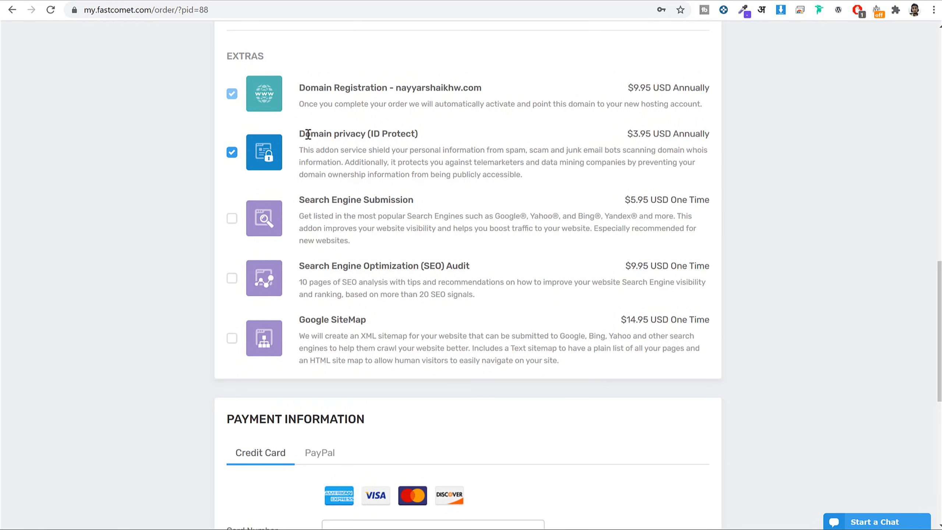
pyautogui.moveTo(308, 134); pyautogui.dragTo(444, 139)
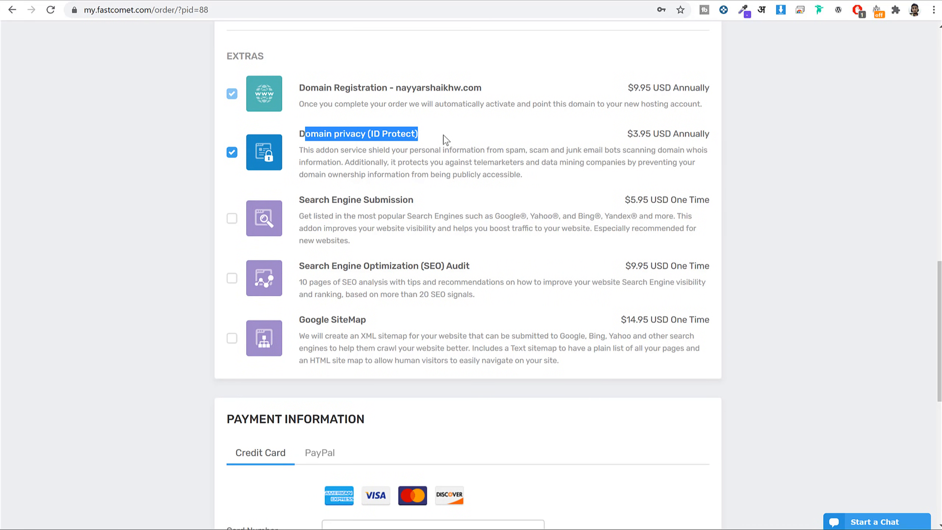
pyautogui.click(233, 153)
pyautogui.moveTo(651, 135); pyautogui.dragTo(629, 136)
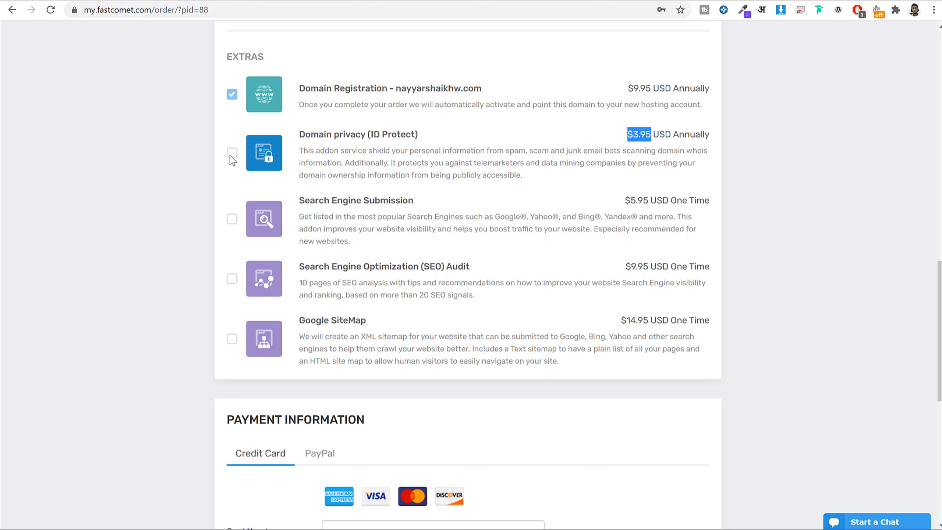
# Scroll to Payment Information and place the caret in the Card Number field.
pyautogui.scroll(-1, 822, 205)
pyautogui.scroll(-8, 823, 206)
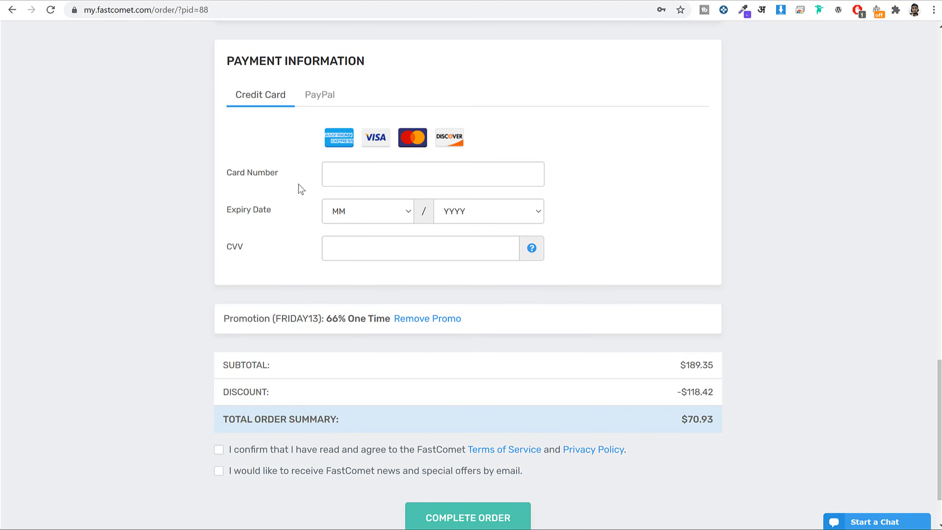
pyautogui.click(374, 176)
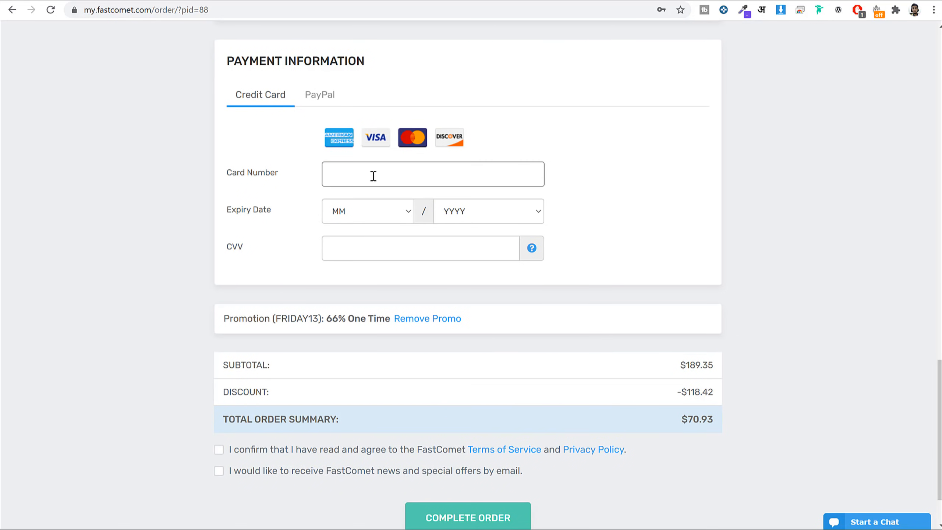
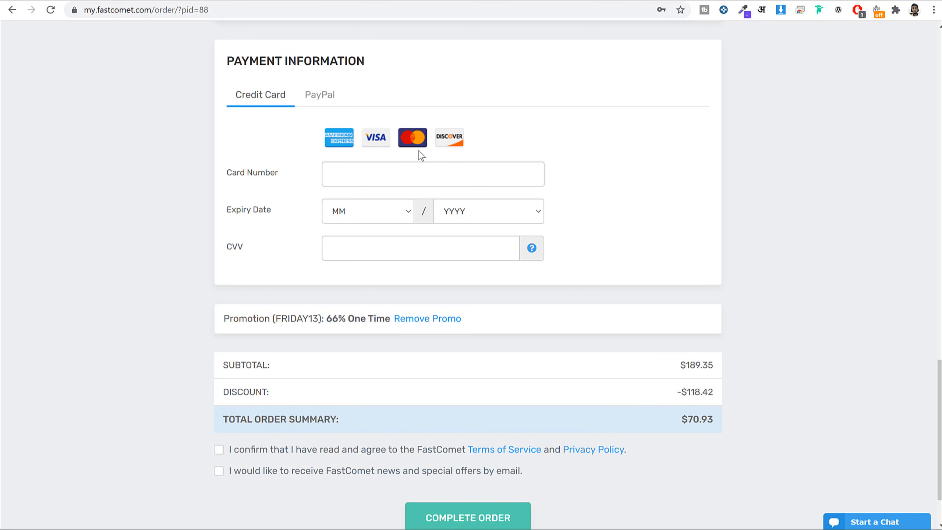
# Switch payment to PayPal, accept the terms and newsletter, and note the $70.93 FRIDAY13 total.
pyautogui.click(325, 95)
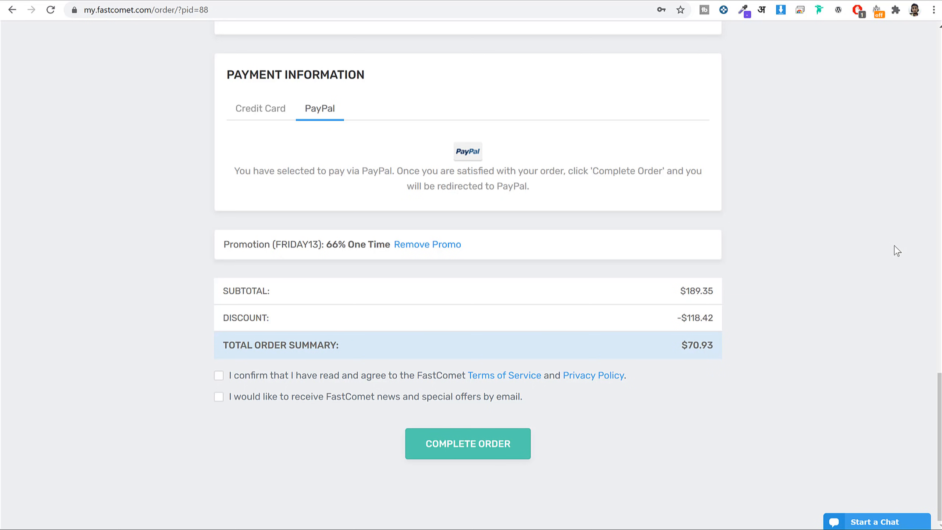
pyautogui.click(322, 375)
pyautogui.click(265, 398)
pyautogui.moveTo(686, 340); pyautogui.dragTo(725, 342)
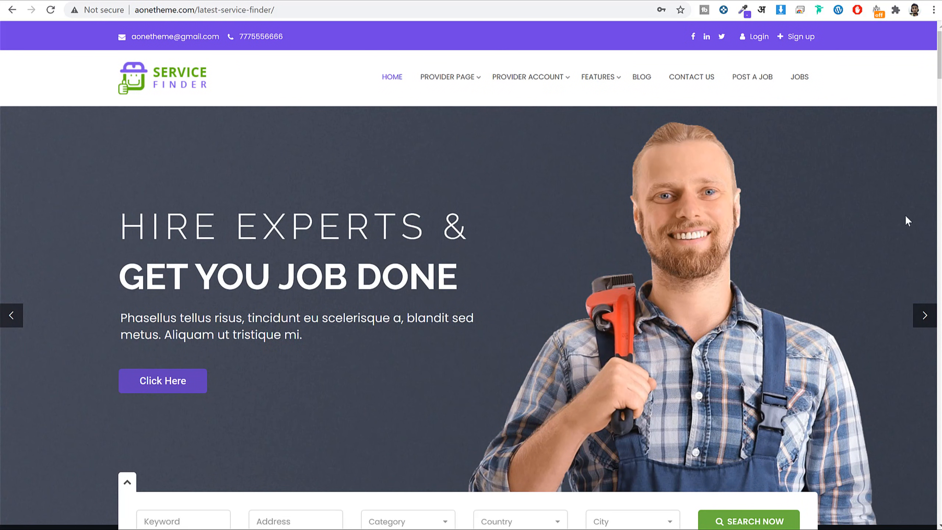
# Load my.fastcomet.com in the FastComet tab and log in to the client area.
pyautogui.click(365, 0)
pyautogui.click(281, 11)
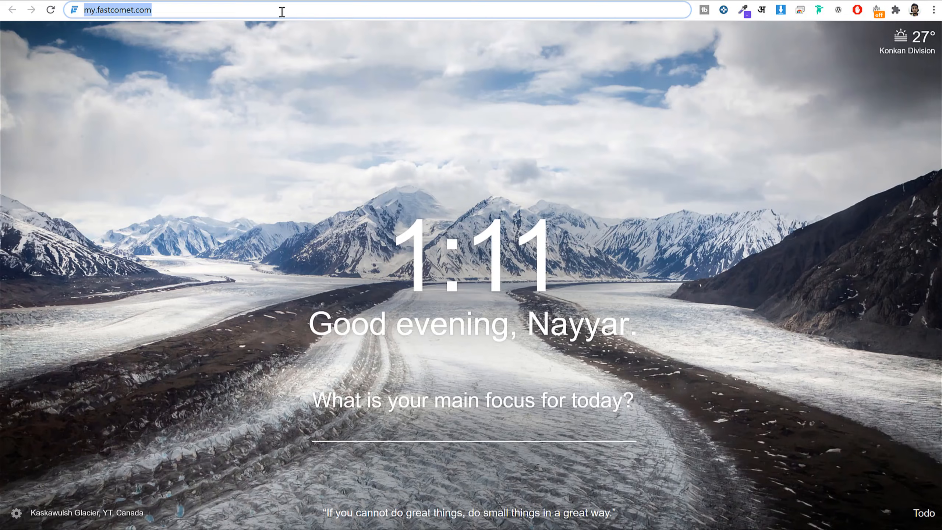
pyautogui.press('Return')
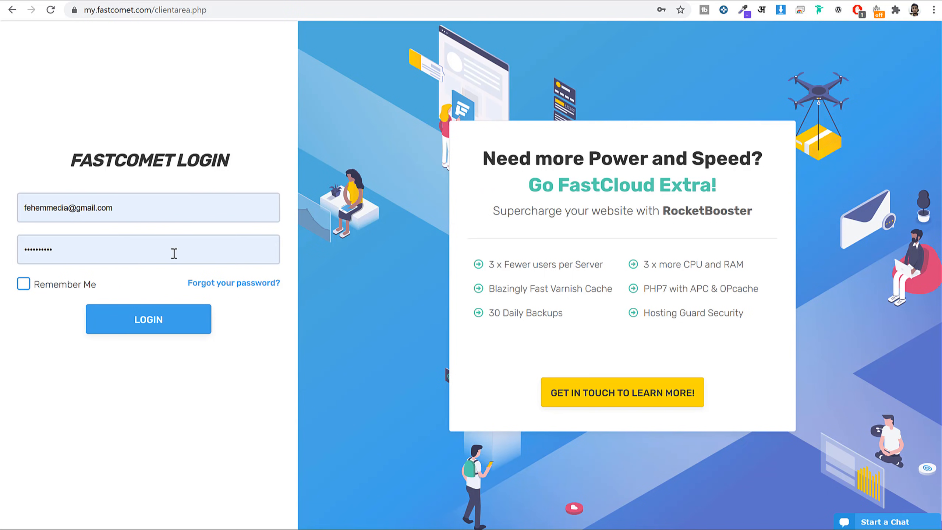
pyautogui.click(154, 330)
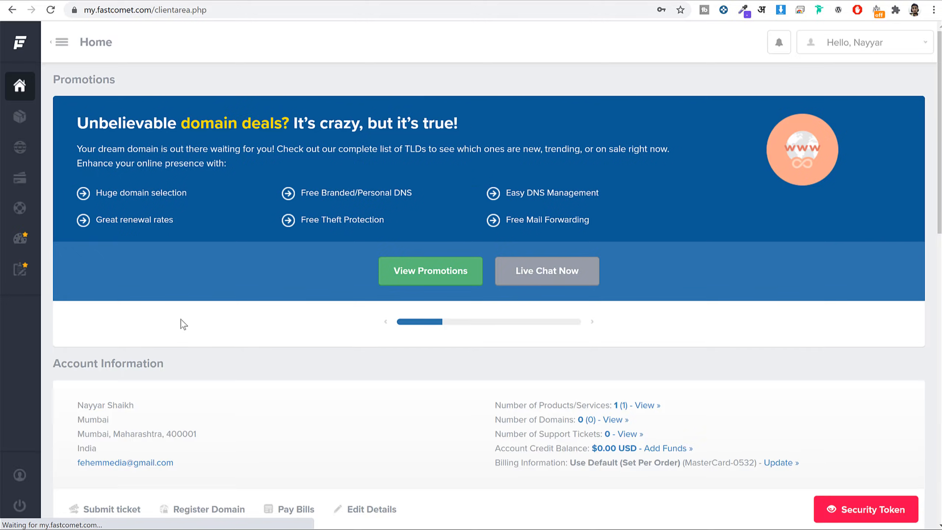
# Open cPanel for the fehem.in FastCloud Extra hosting using the saved master password.
pyautogui.scroll(-10, 790, 293)
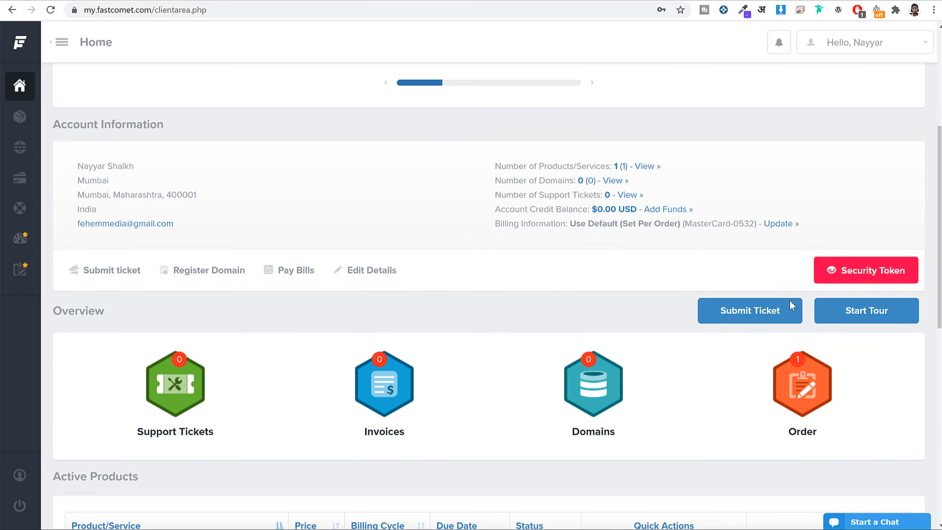
pyautogui.scroll(-3, 791, 306)
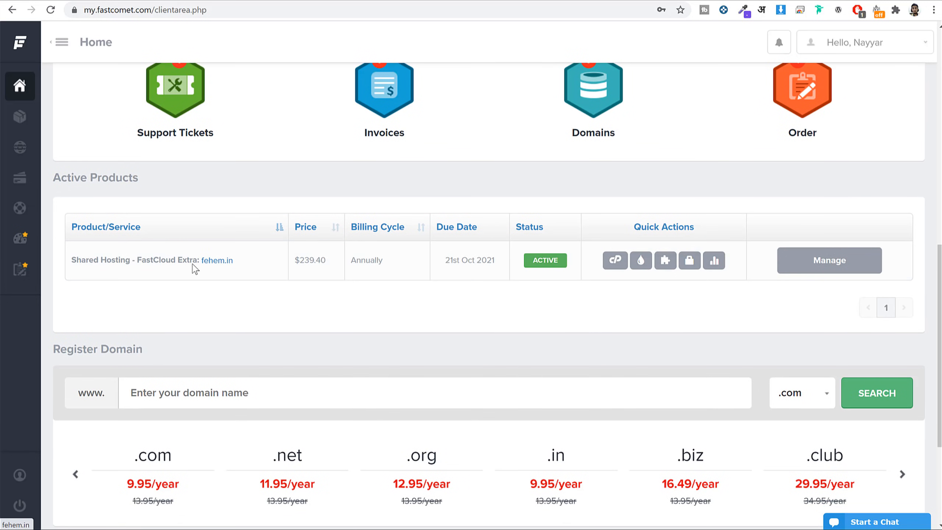
pyautogui.moveTo(268, 266); pyautogui.dragTo(143, 260)
pyautogui.click(617, 265)
pyautogui.click(457, 254)
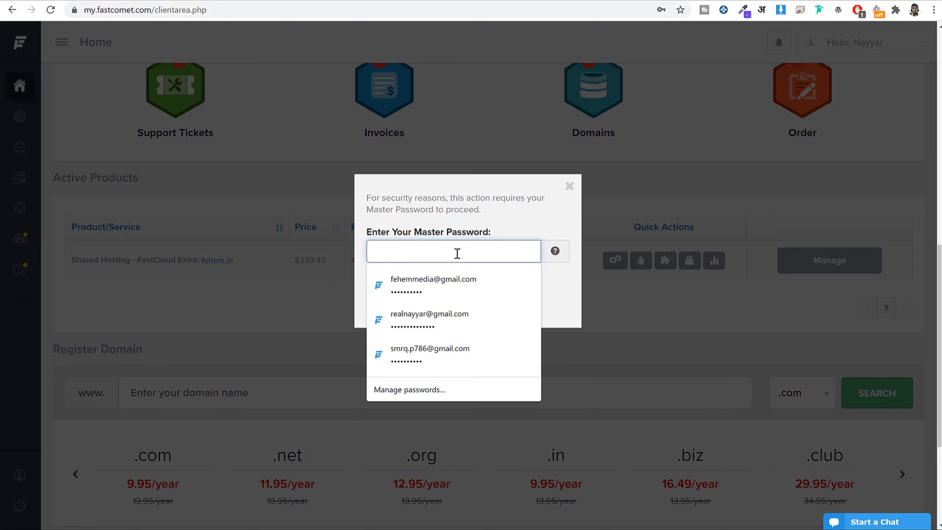
pyautogui.click(444, 290)
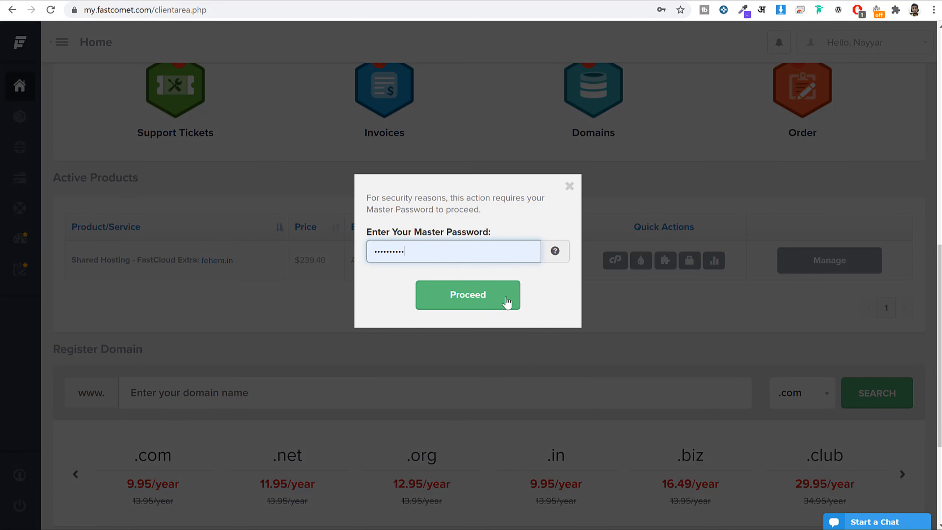
pyautogui.click(481, 307)
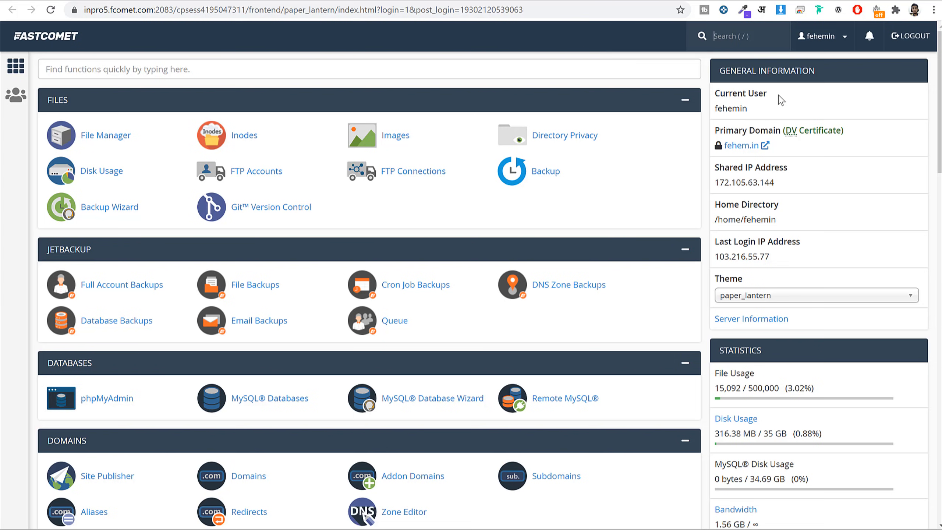
# Note the primary domain's DV Certificate, then filter cPanel functions by 'lets'.
pyautogui.moveTo(714, 130); pyautogui.dragTo(846, 136)
pyautogui.click(800, 135)
pyautogui.click(848, 138)
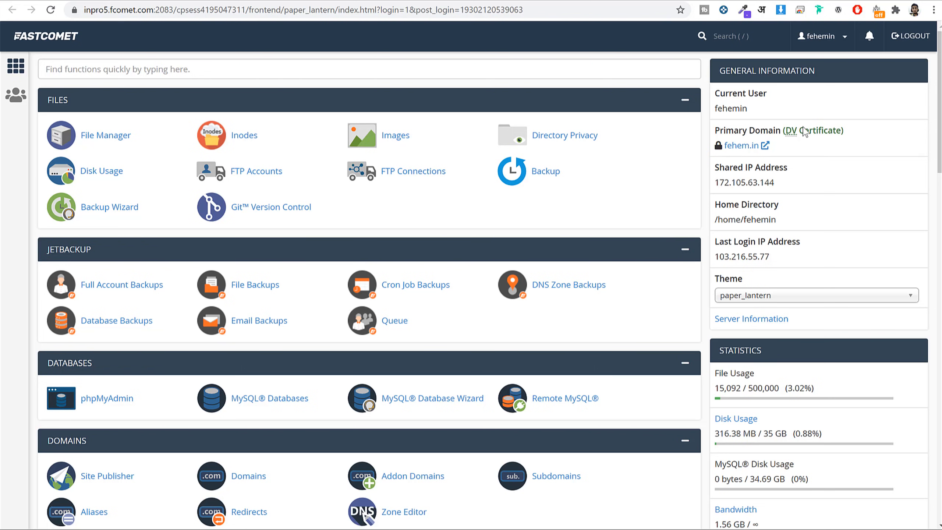
pyautogui.moveTo(784, 130); pyautogui.dragTo(871, 136)
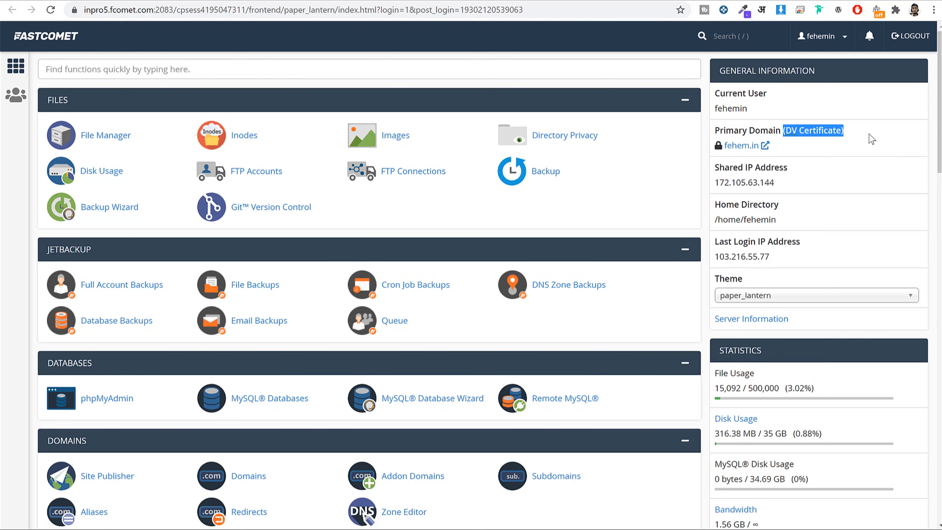
pyautogui.click(399, 74)
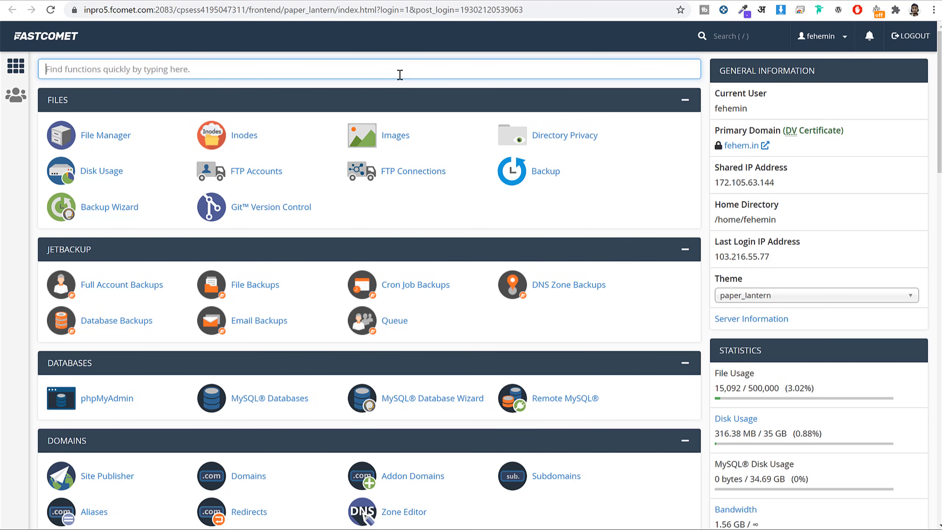
pyautogui.write('lets')
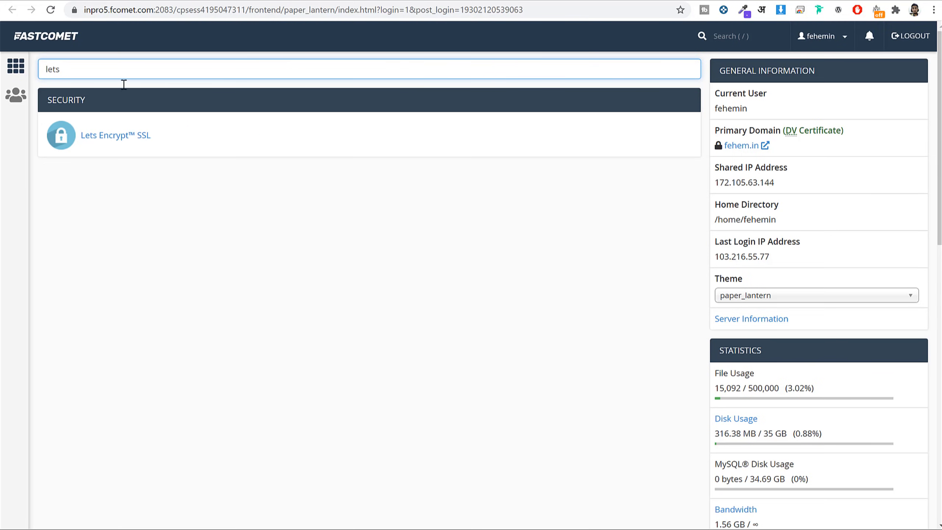
# Start a Let's Encrypt certificate for fehem.in, review the http-01 method, and return to cPanel home.
pyautogui.click(128, 140)
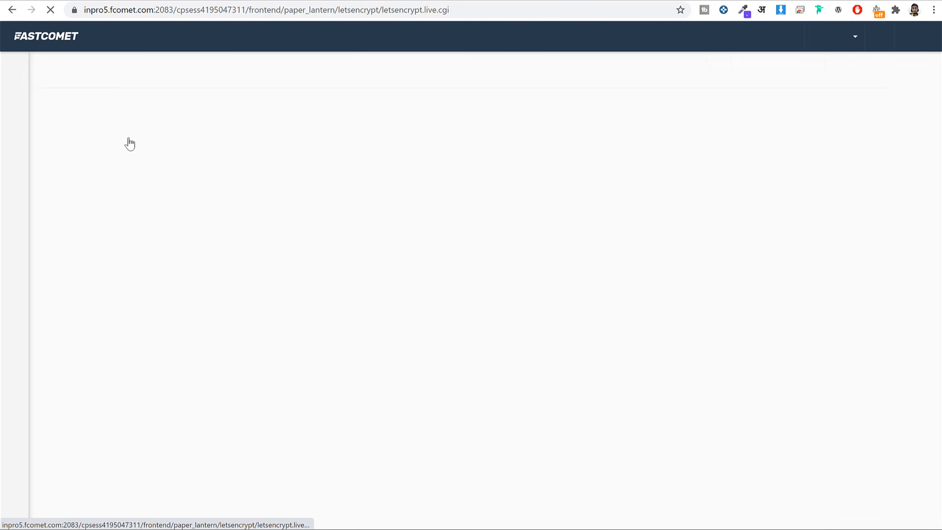
pyautogui.scroll(-5, 479, 219)
pyautogui.scroll(-1, 484, 225)
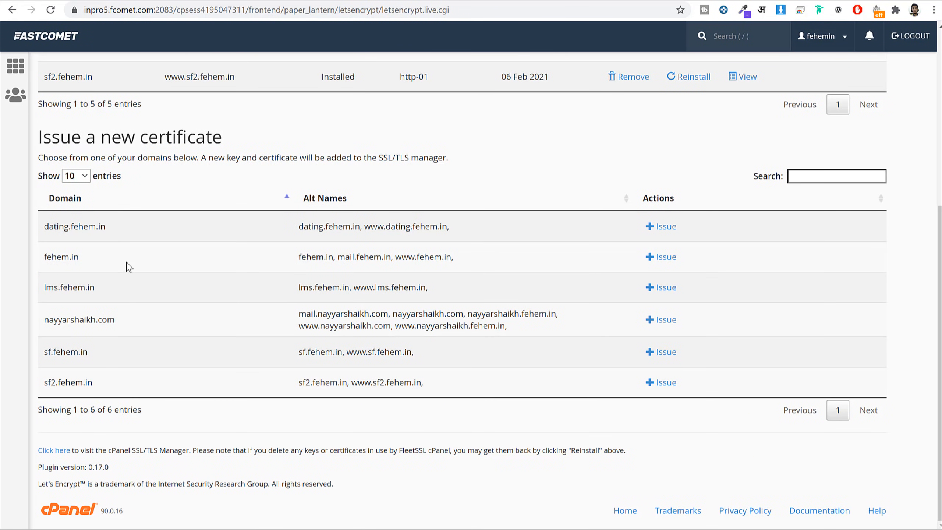
pyautogui.moveTo(81, 263); pyautogui.dragTo(41, 264)
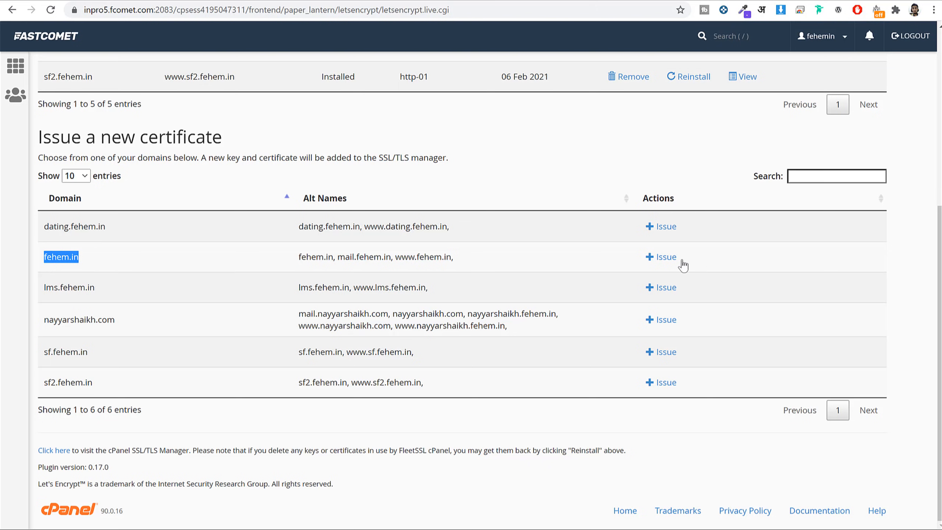
pyautogui.click(662, 257)
pyautogui.scroll(-1, 209, 329)
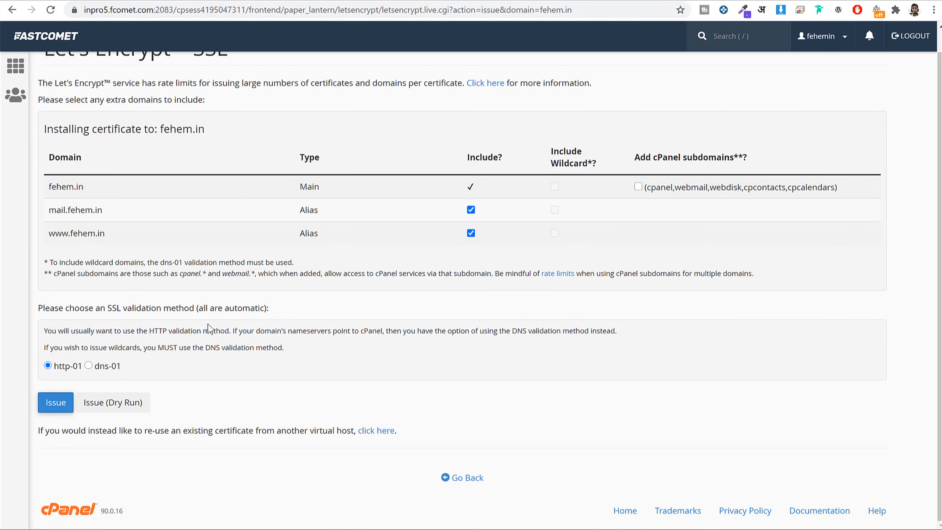
pyautogui.moveTo(56, 369); pyautogui.dragTo(78, 368)
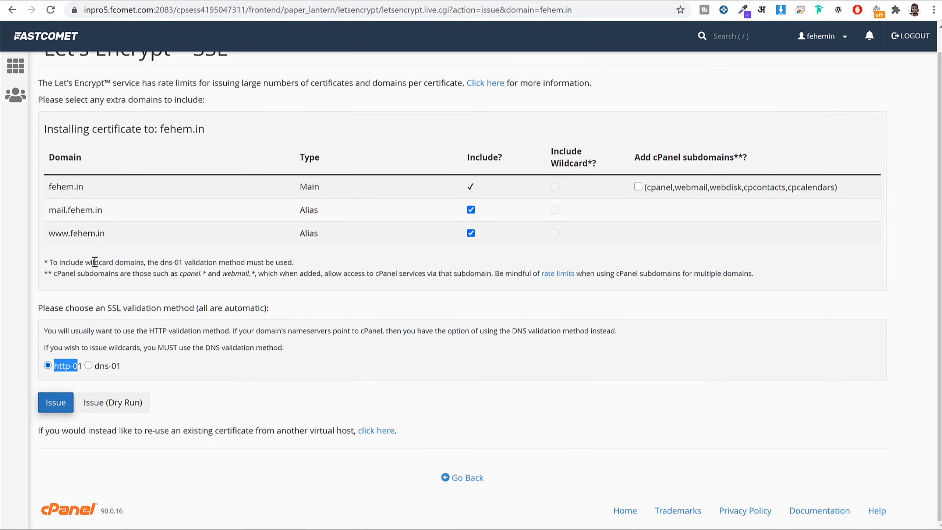
pyautogui.scroll(1, 84, 138)
pyautogui.click(49, 41)
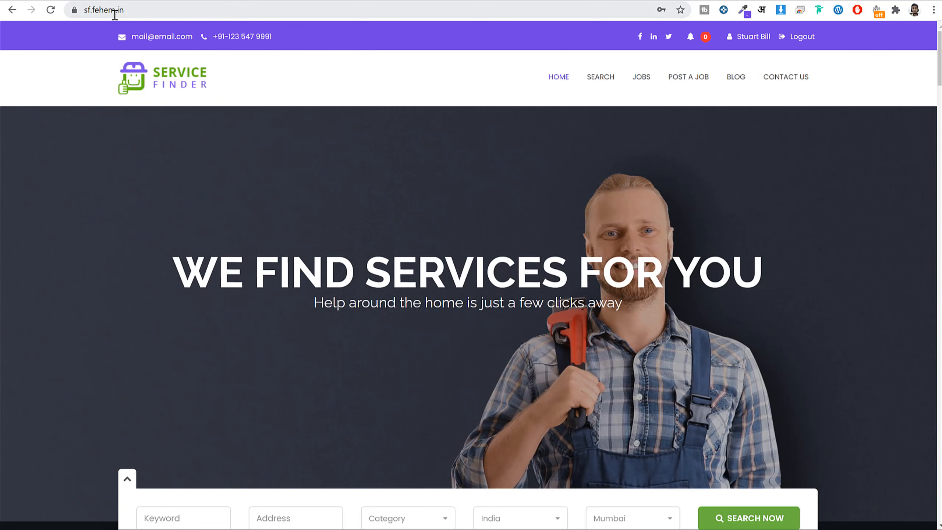
# Check the sf.fehem.in connection details to confirm its certificate is valid.
pyautogui.click(138, 10)
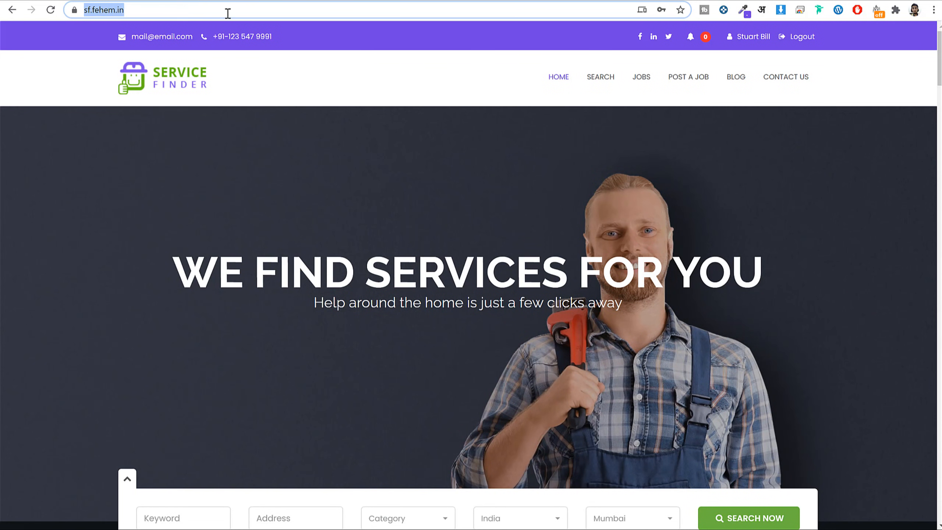
pyautogui.click(75, 10)
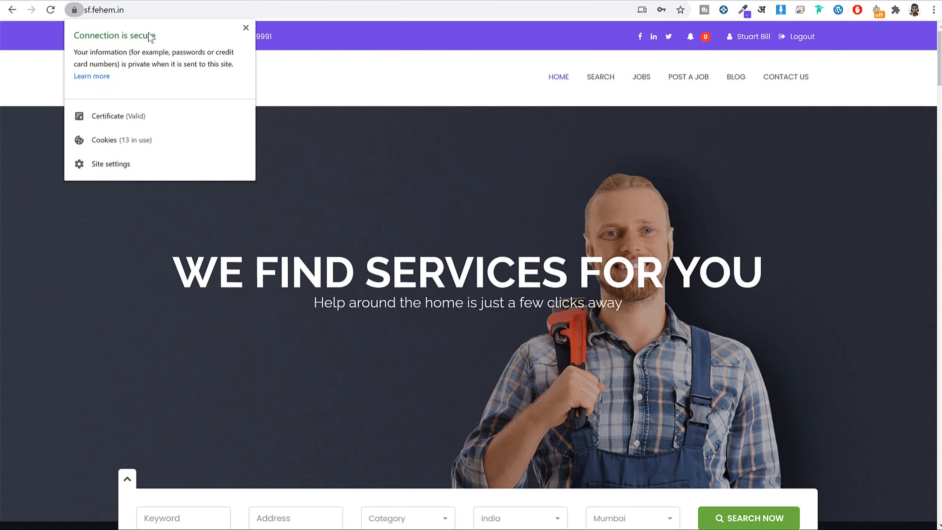
pyautogui.click(245, 27)
pyautogui.click(426, 125)
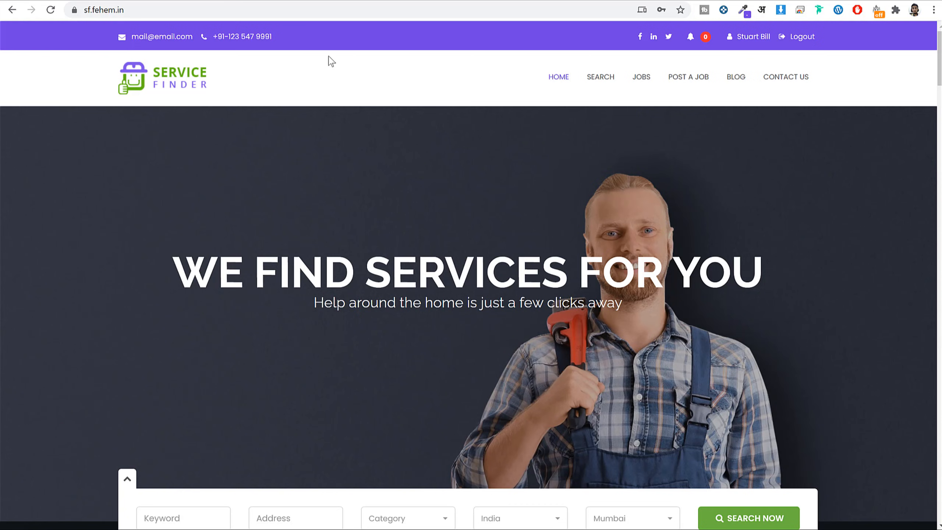
# Check the Service Finder demo site's connection details, which show Not secure.
pyautogui.click(230, 1)
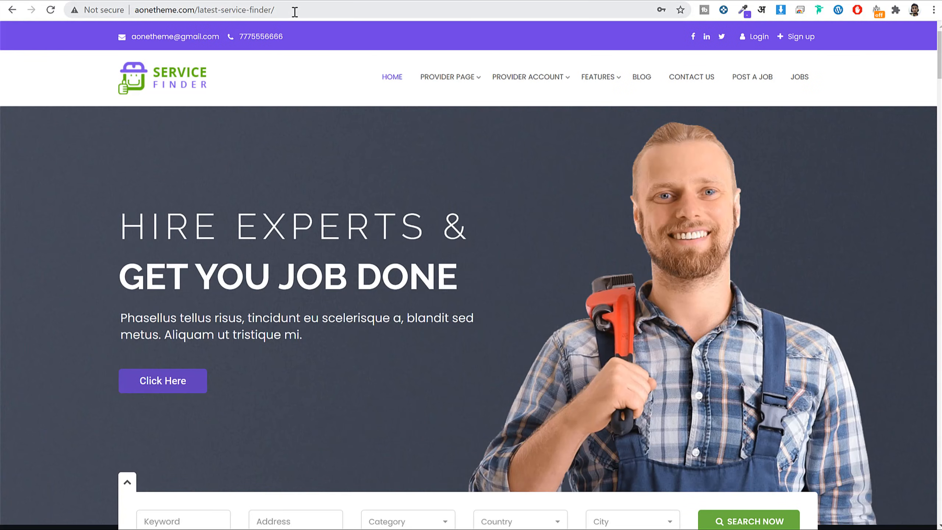
pyautogui.click(111, 10)
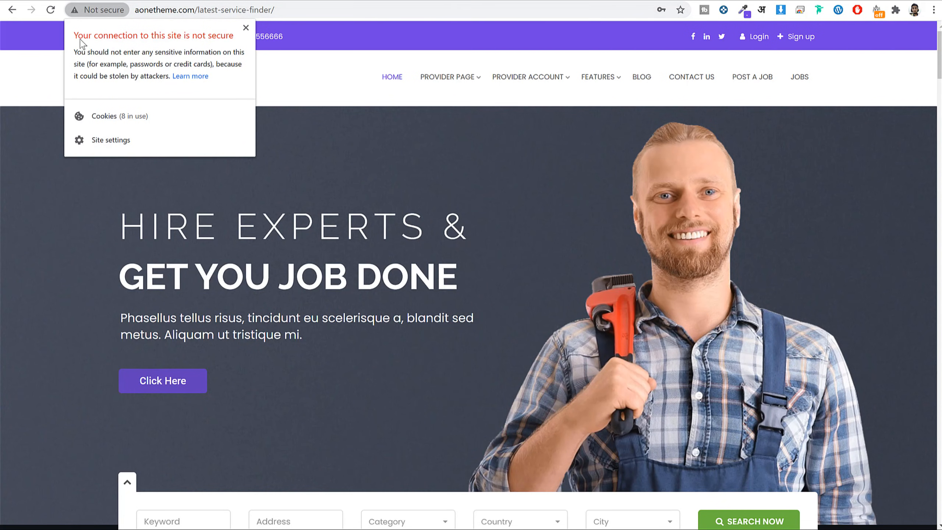
pyautogui.click(246, 28)
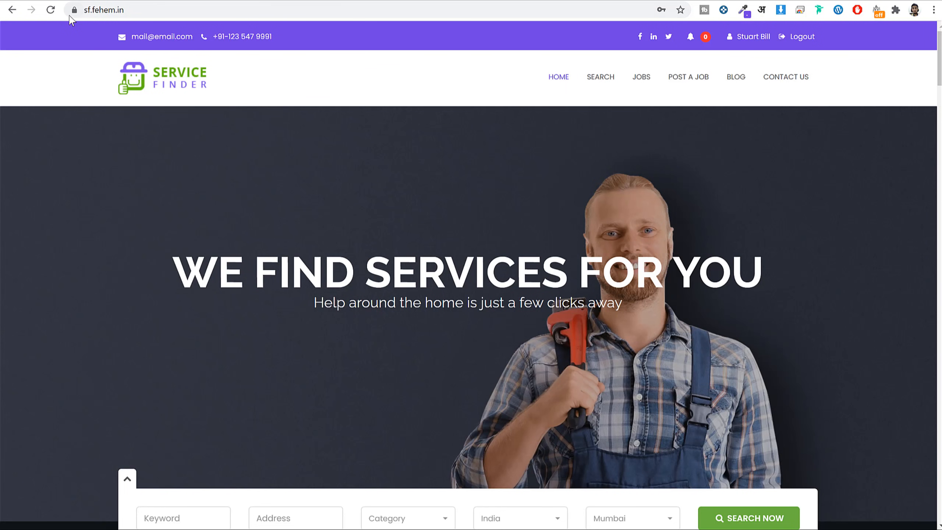
# Search cPanel for 'sof' and open Softaculous Apps Installer to browse its Top Scripts.
pyautogui.click(74, 11)
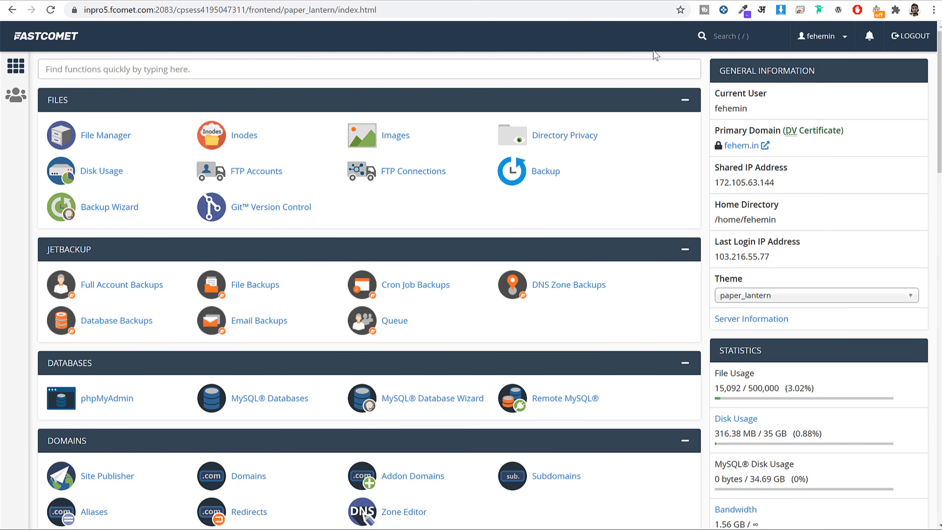
pyautogui.click(548, 63)
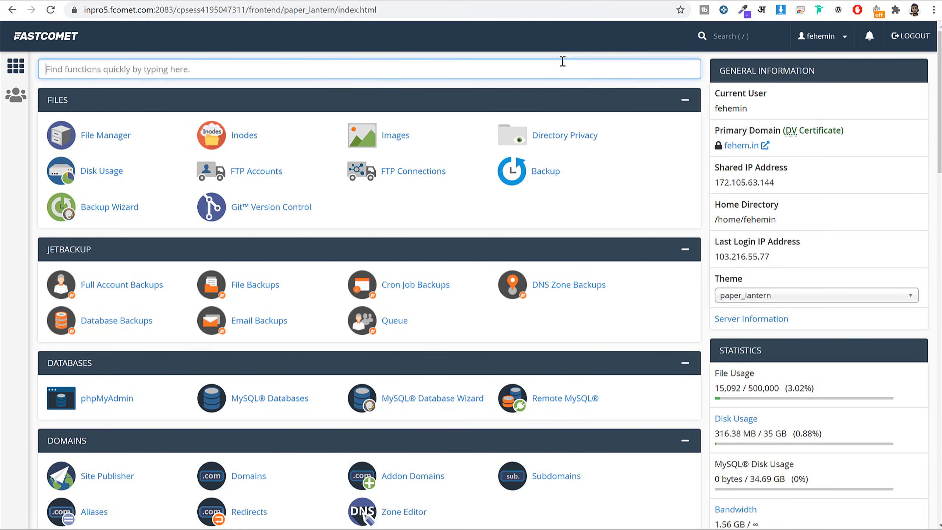
pyautogui.write('sof')
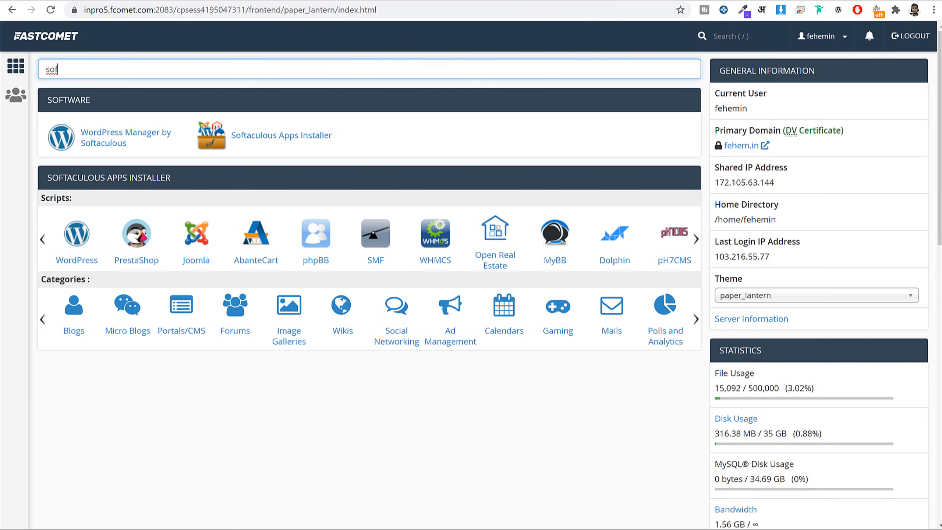
pyautogui.click(295, 135)
pyautogui.scroll(-5, 527, 174)
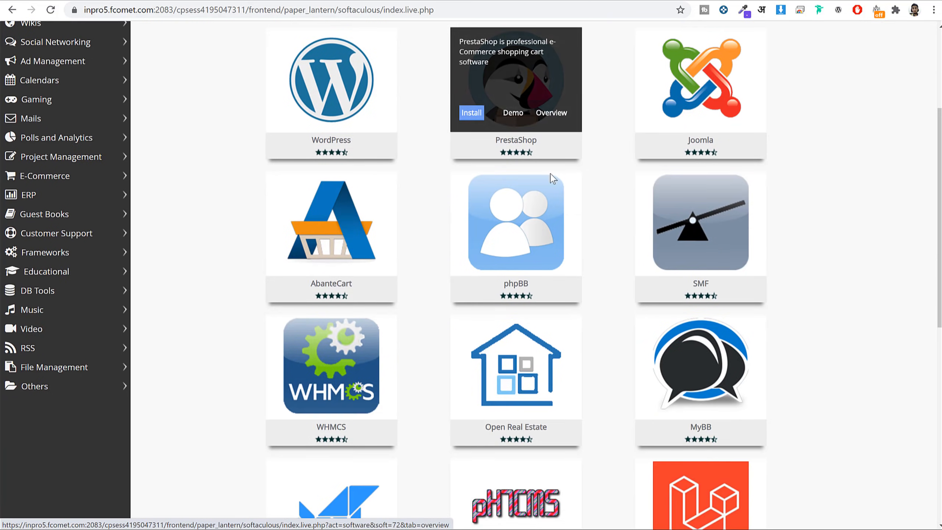
pyautogui.scroll(-5, 812, 168)
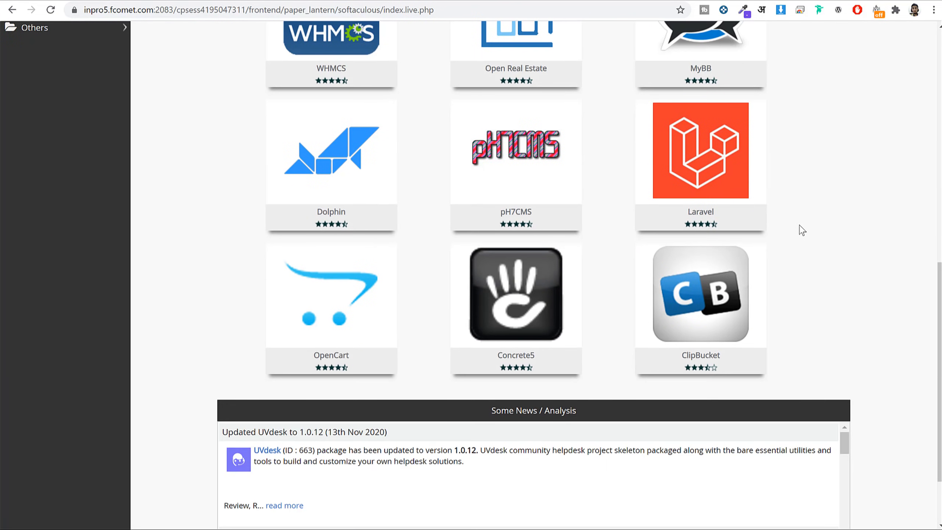
pyautogui.scroll(10, 801, 231)
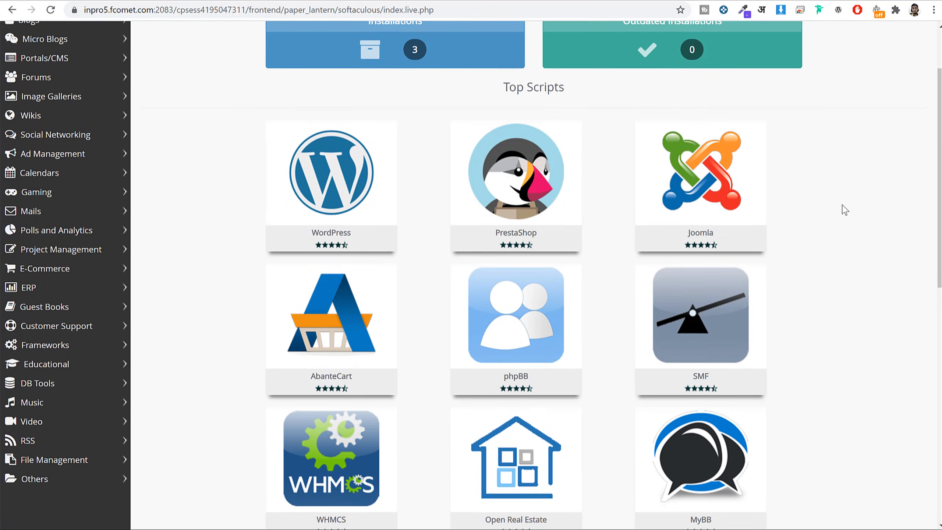
pyautogui.scroll(-8, 845, 210)
pyautogui.scroll(10, 837, 223)
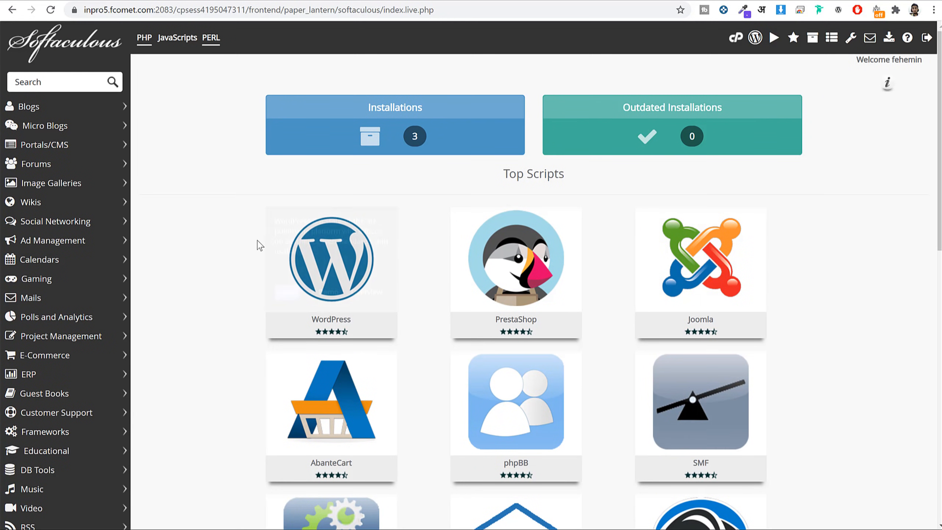
# Open the WordPress install form and keep version 5.5.3.
pyautogui.click(336, 246)
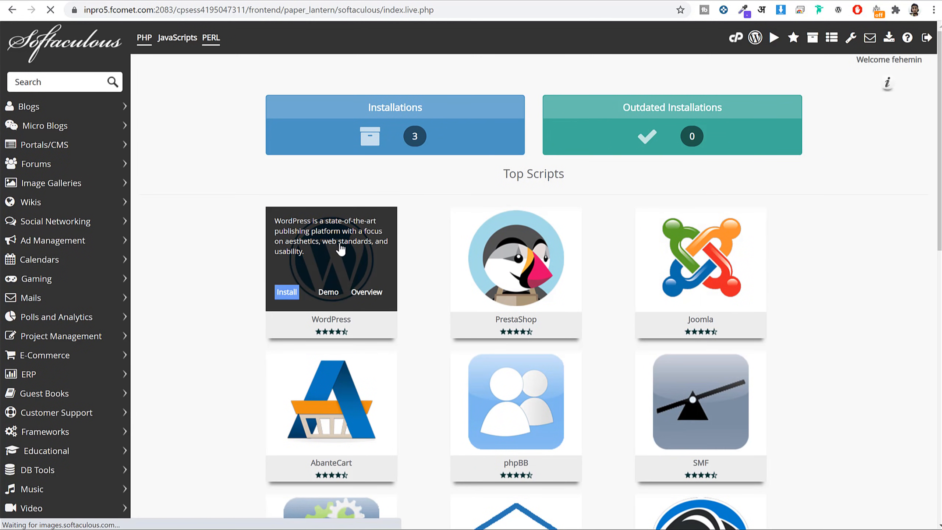
pyautogui.scroll(-5, 623, 189)
pyautogui.click(620, 184)
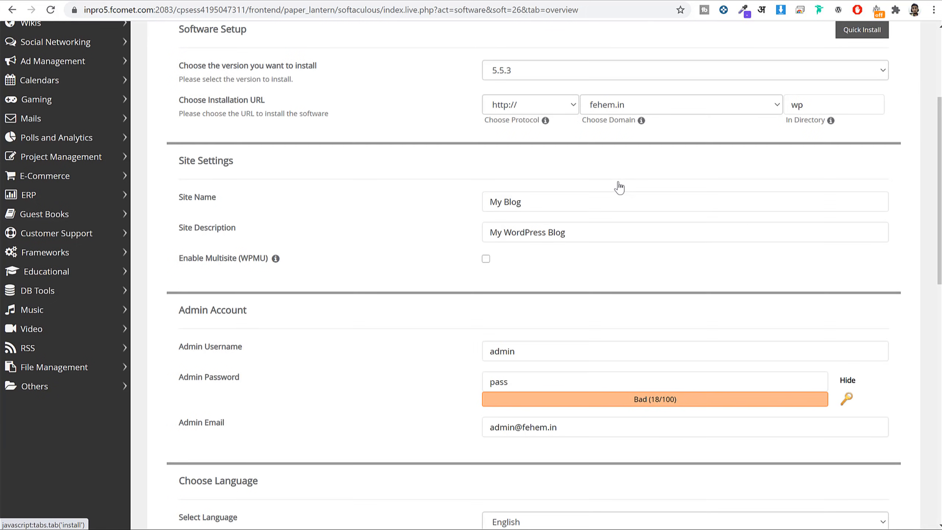
pyautogui.scroll(3, 616, 185)
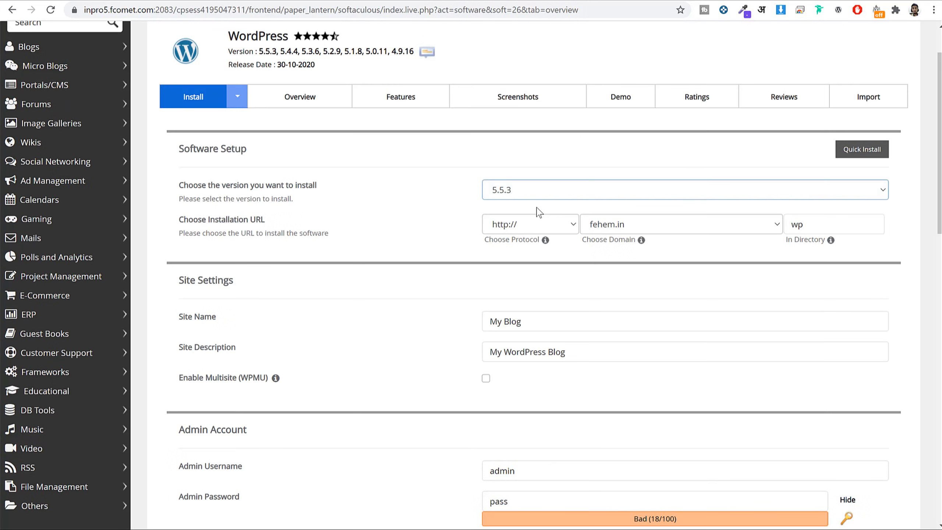
pyautogui.click(580, 192)
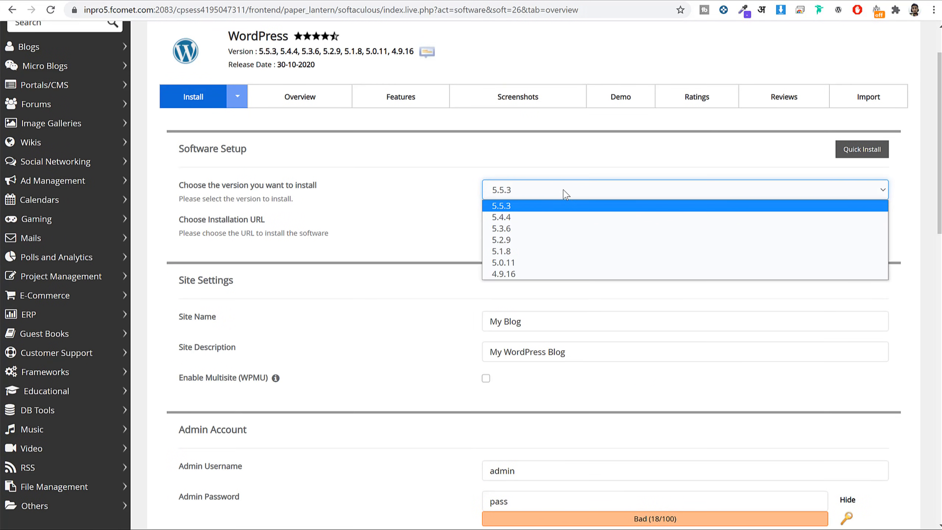
pyautogui.click(529, 206)
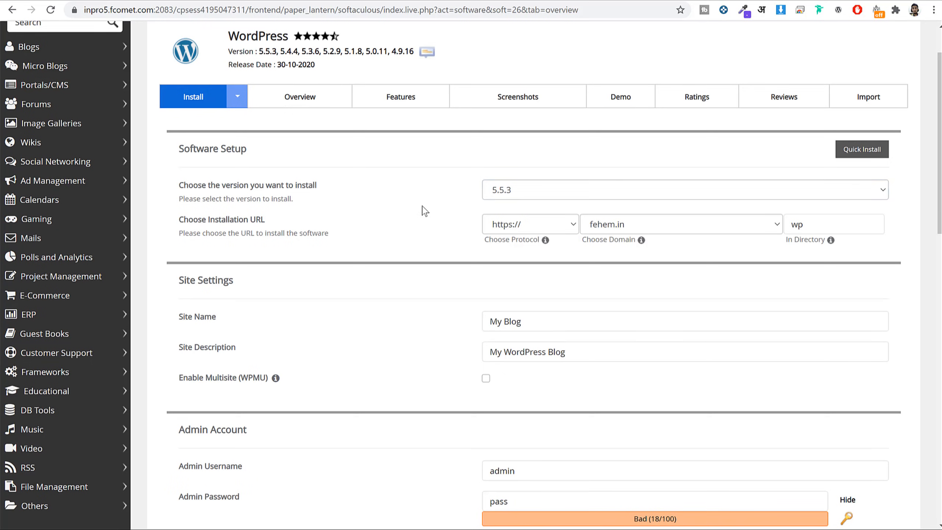
pyautogui.moveTo(178, 219); pyautogui.dragTo(285, 233)
pyautogui.click(286, 233)
pyautogui.moveTo(491, 241); pyautogui.dragTo(539, 247)
pyautogui.click(530, 245)
pyautogui.click(523, 225)
pyautogui.click(494, 261)
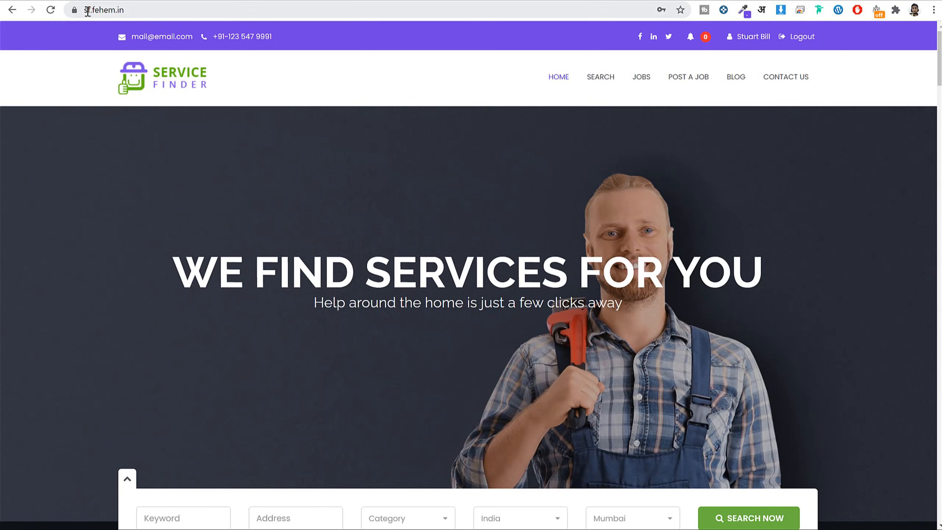
pyautogui.click(74, 10)
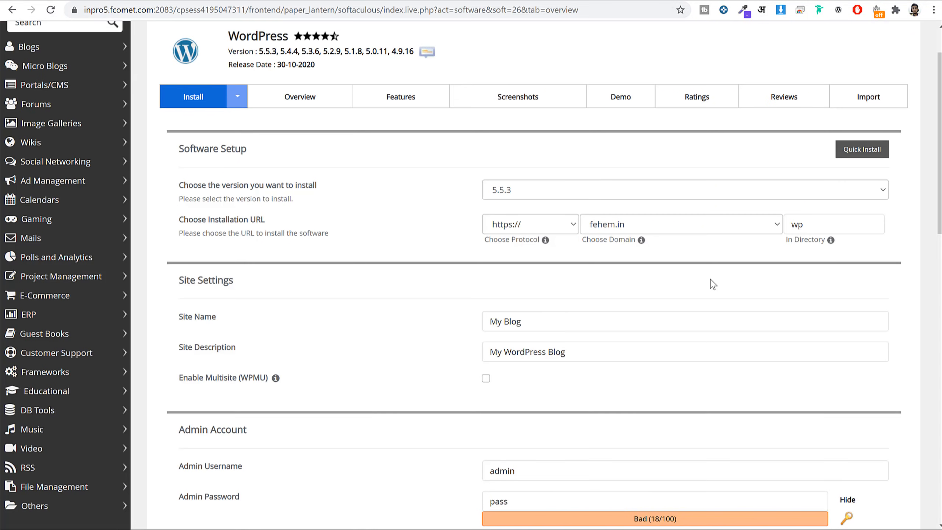
# Choose sf2.fehem.in as the domain and delete 'wp' from In Directory.
pyautogui.click(678, 220)
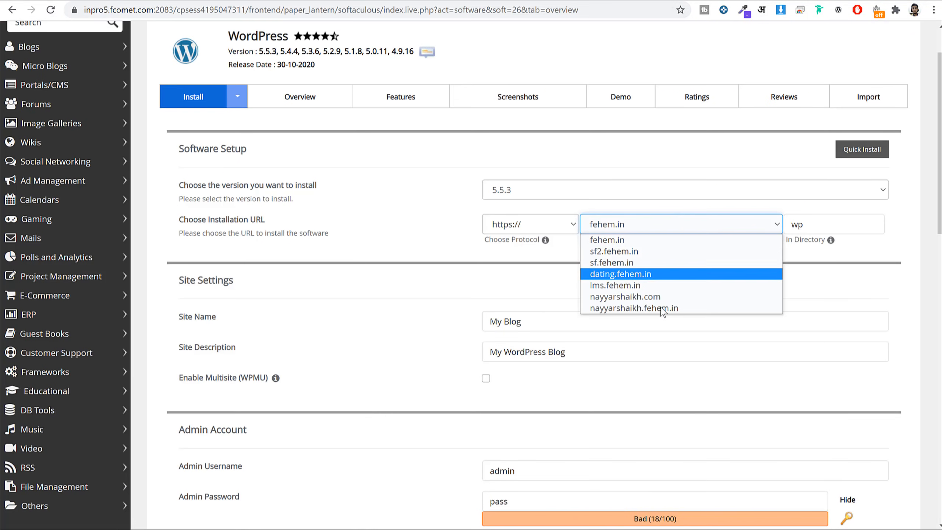
pyautogui.click(624, 252)
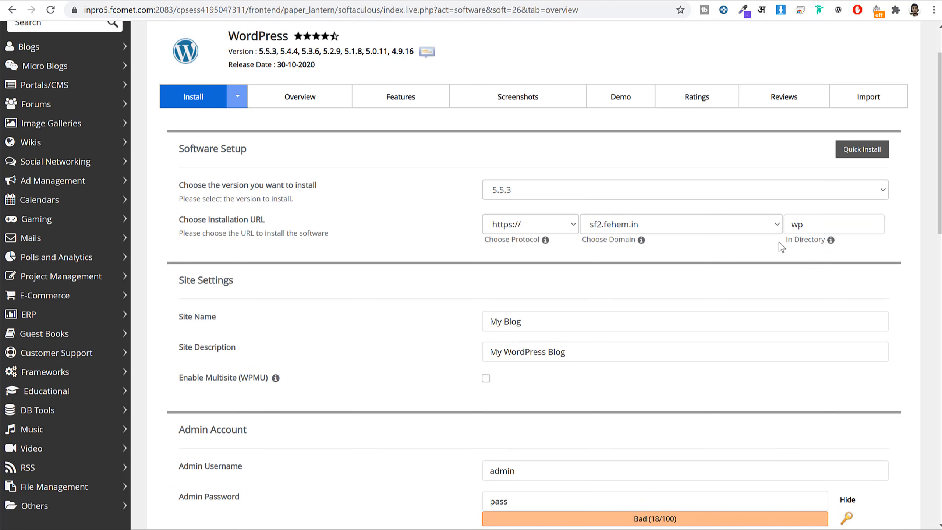
pyautogui.moveTo(782, 244); pyautogui.dragTo(823, 243)
pyautogui.tripleClick(823, 244)
pyautogui.click(809, 264)
pyautogui.doubleClick(803, 224)
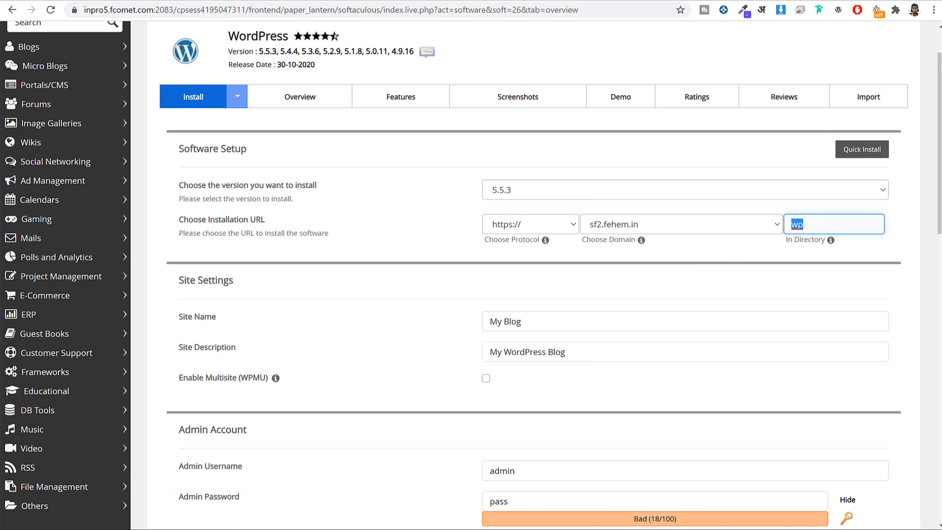
pyautogui.press('BackSpace')
pyautogui.scroll(-5, 883, 243)
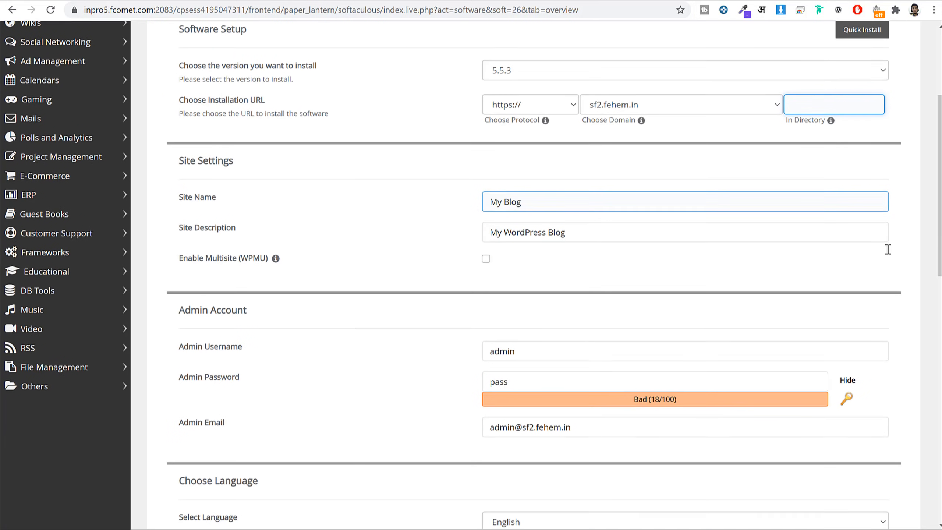
pyautogui.scroll(-2, 884, 254)
# Review the default site name 'My Blog' and description 'My WordPress Blog'.
pyautogui.scroll(2, 427, 262)
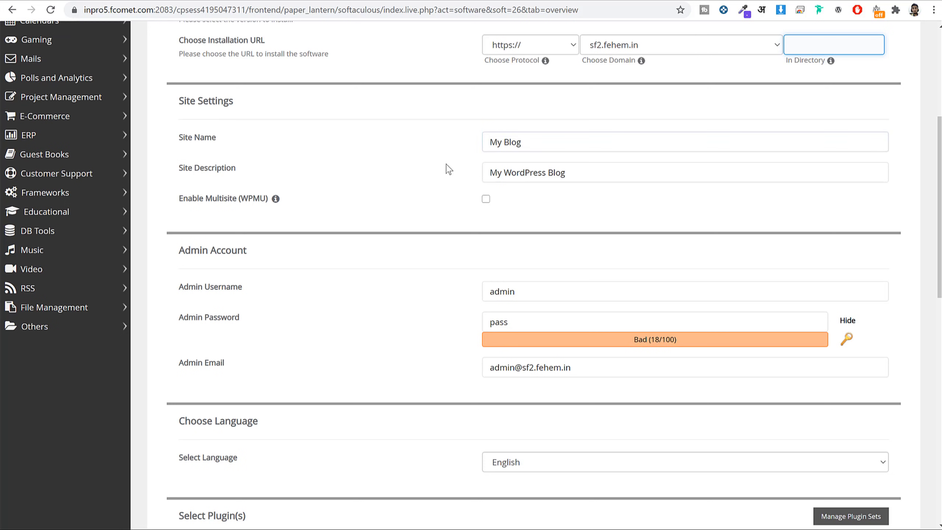
pyautogui.click(558, 141)
pyautogui.moveTo(559, 141); pyautogui.dragTo(408, 147)
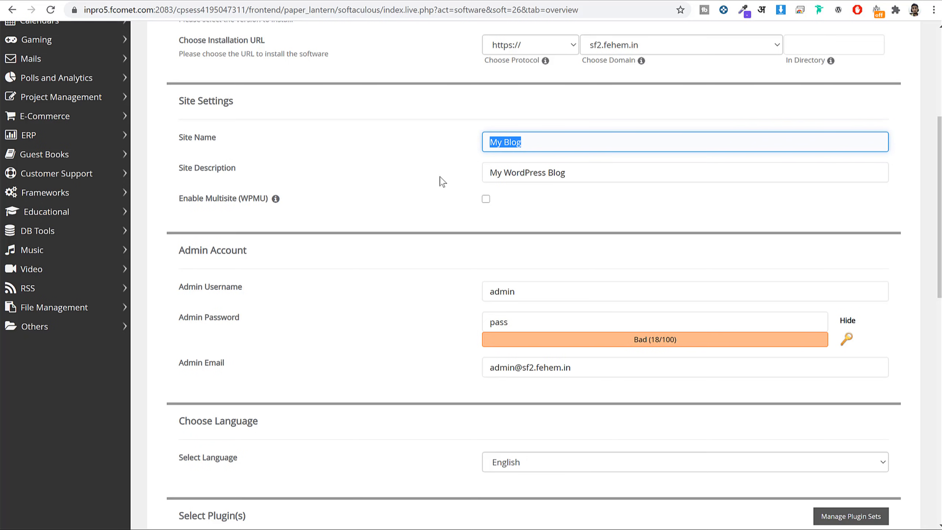
pyautogui.moveTo(274, 179); pyautogui.dragTo(182, 177)
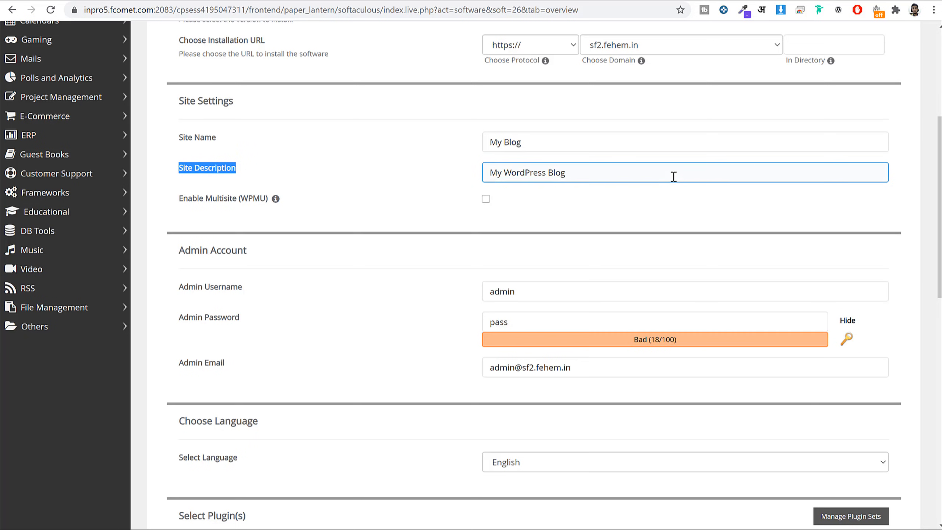
pyautogui.moveTo(674, 176); pyautogui.dragTo(475, 156)
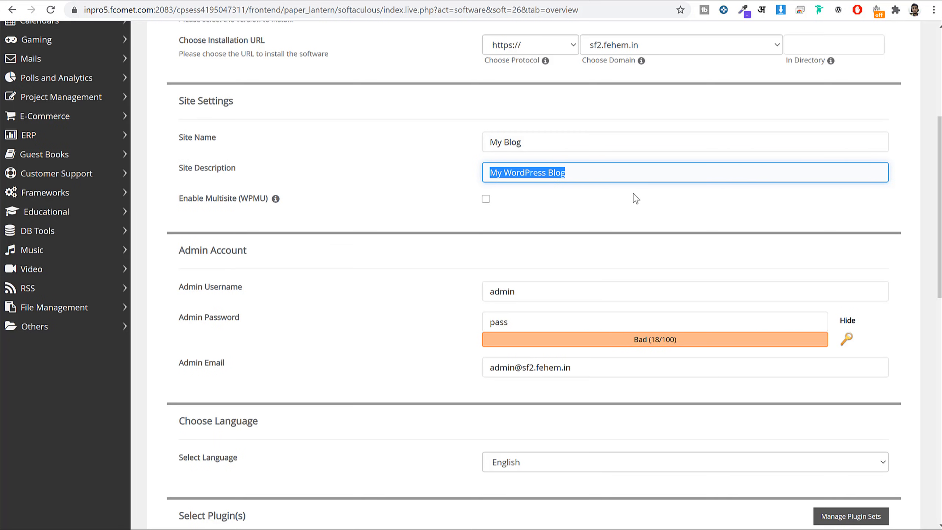
pyautogui.scroll(-5, 658, 227)
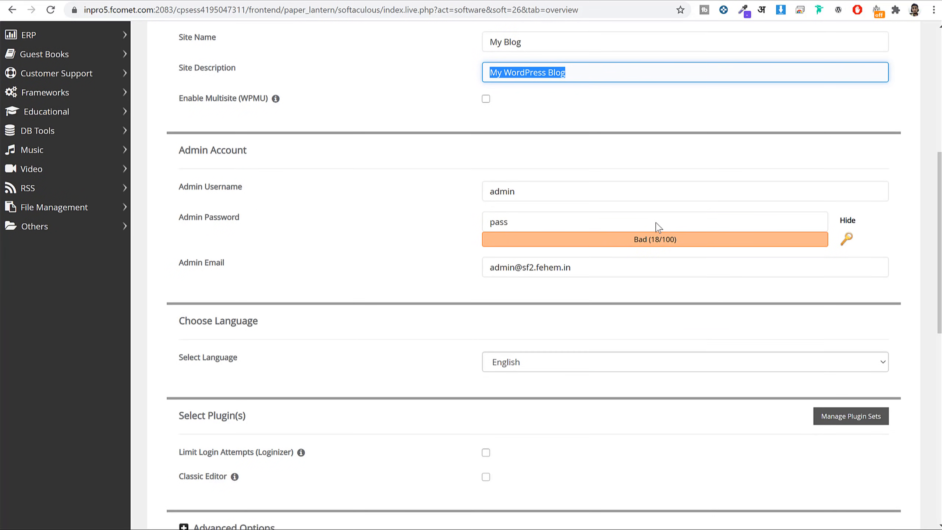
# Replace the default admin username with the owner's name and enter a strong password.
pyautogui.tripleClick(217, 71)
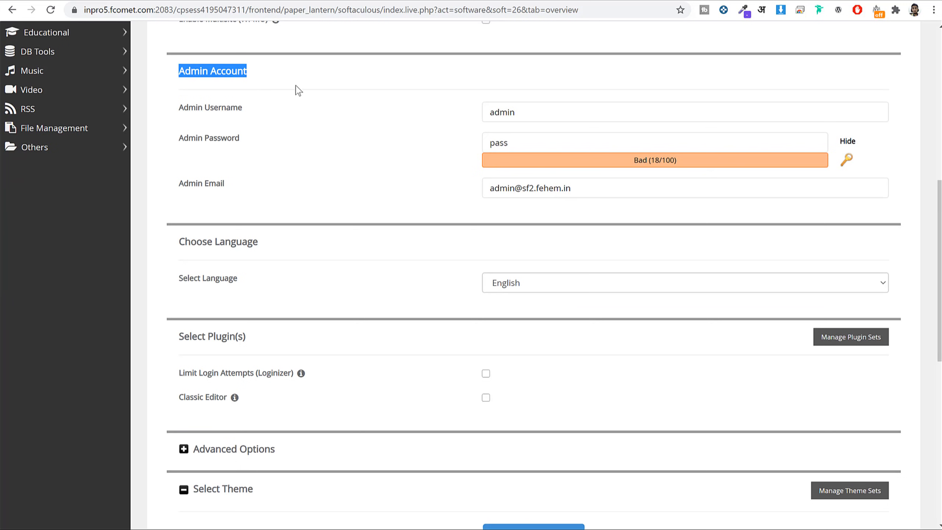
pyautogui.doubleClick(574, 114)
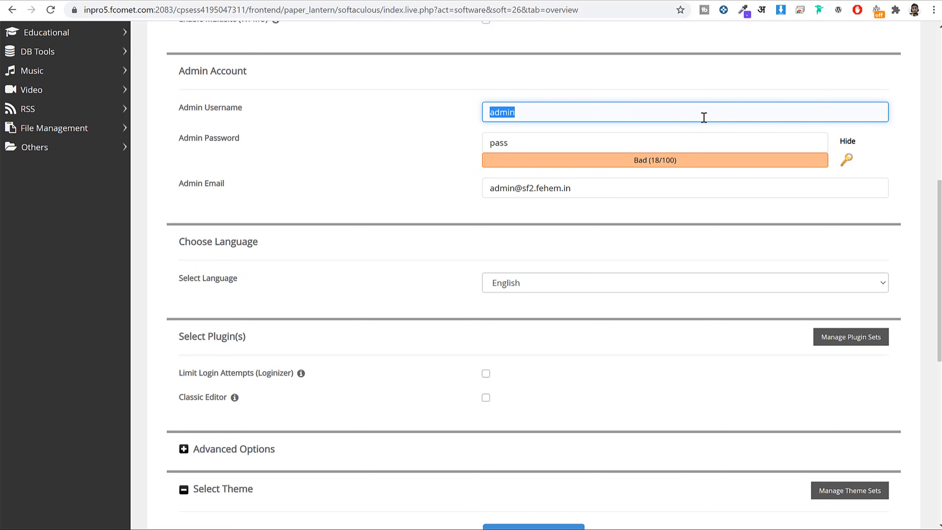
pyautogui.press('BackSpace')
pyautogui.write('Nayyar_Shaikh')
pyautogui.press('Tab')
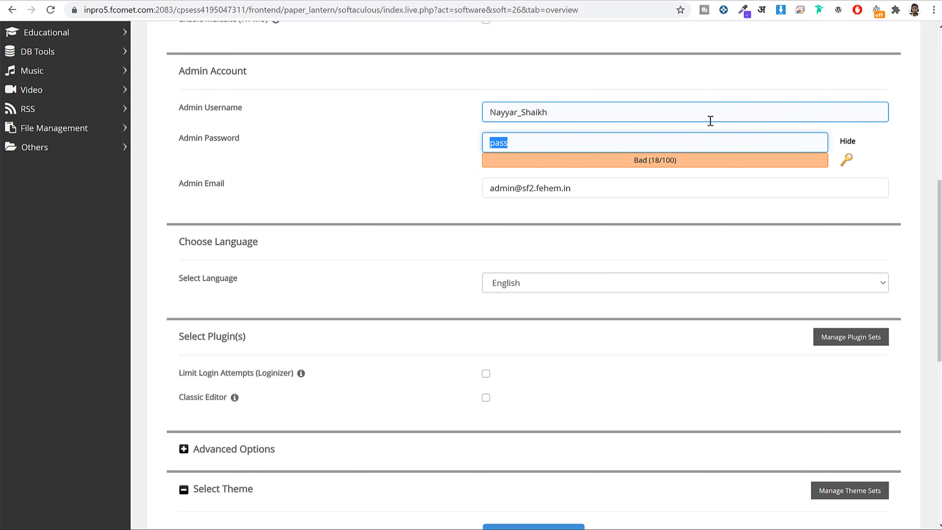
pyautogui.click(848, 141)
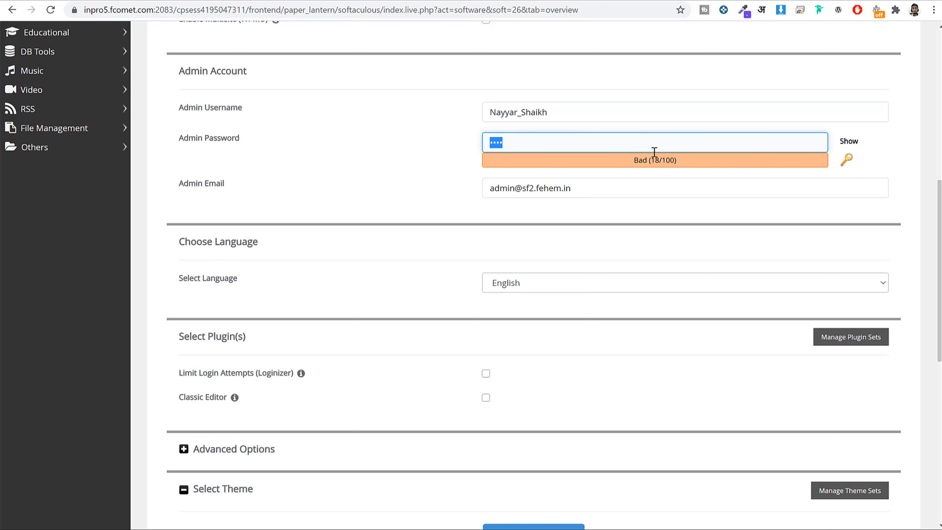
pyautogui.write('N•••••')
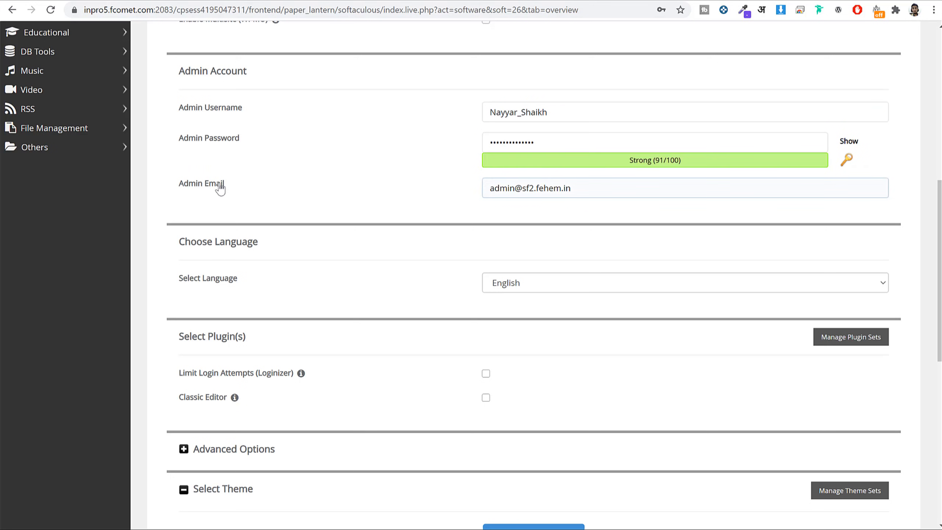
# Replace the default admin e-mail with the owner's e-mail address.
pyautogui.moveTo(226, 185); pyautogui.dragTo(178, 190)
pyautogui.click(526, 203)
pyautogui.tripleClick(596, 189)
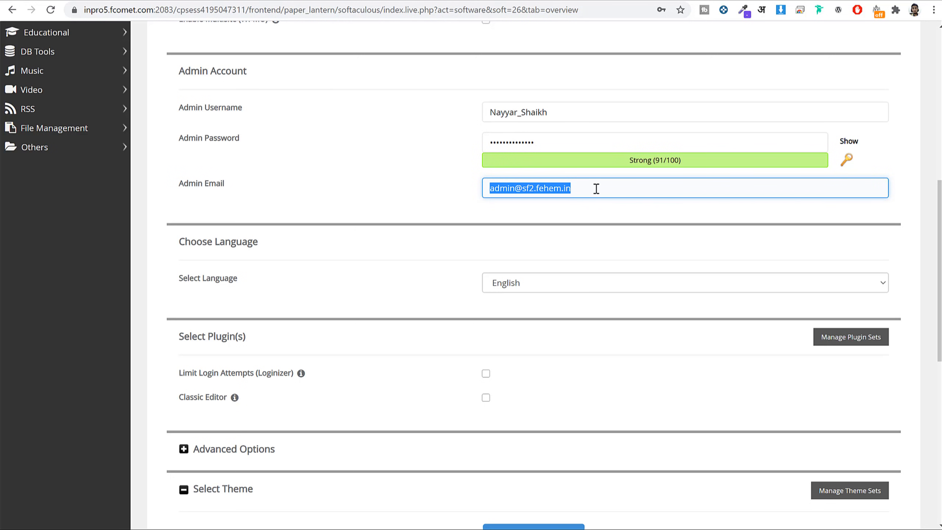
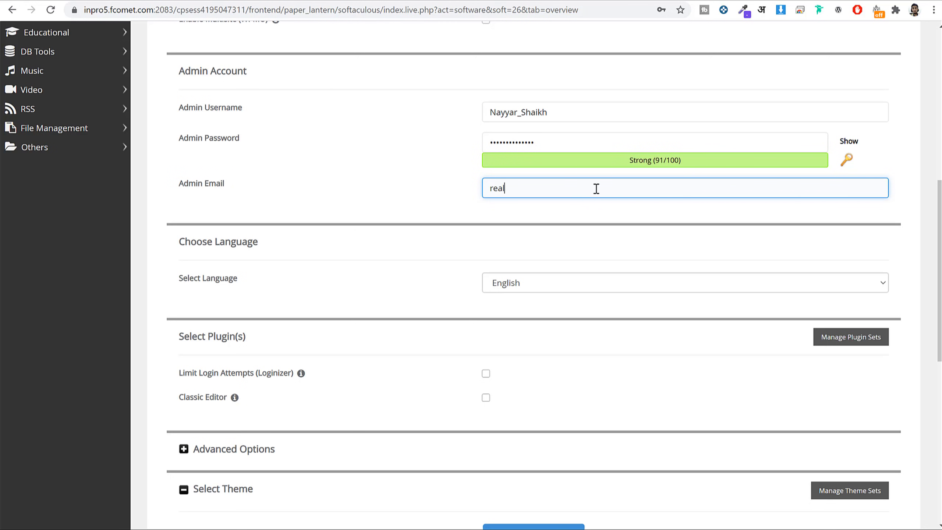
pyautogui.scroll(-12, 627, 208)
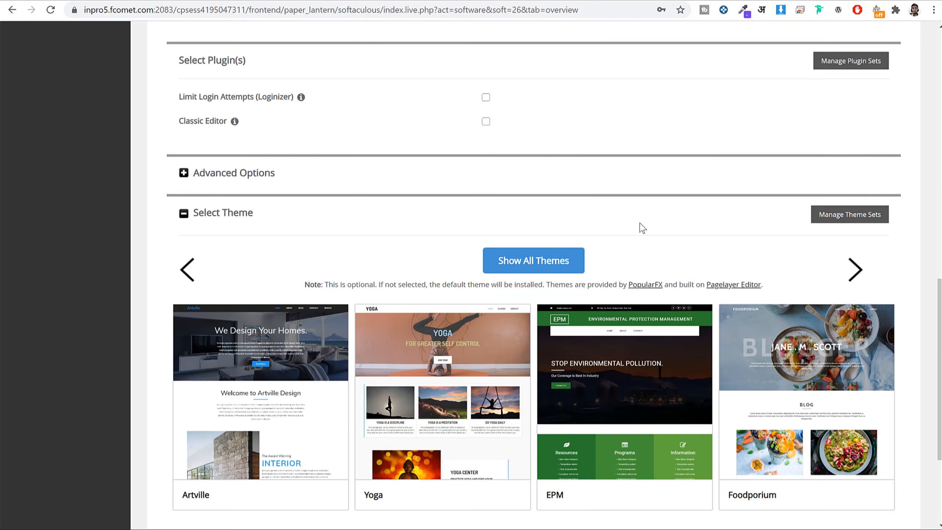
# Install WordPress and open the new site and its wp-admin dashboard in new tabs.
pyautogui.click(533, 384)
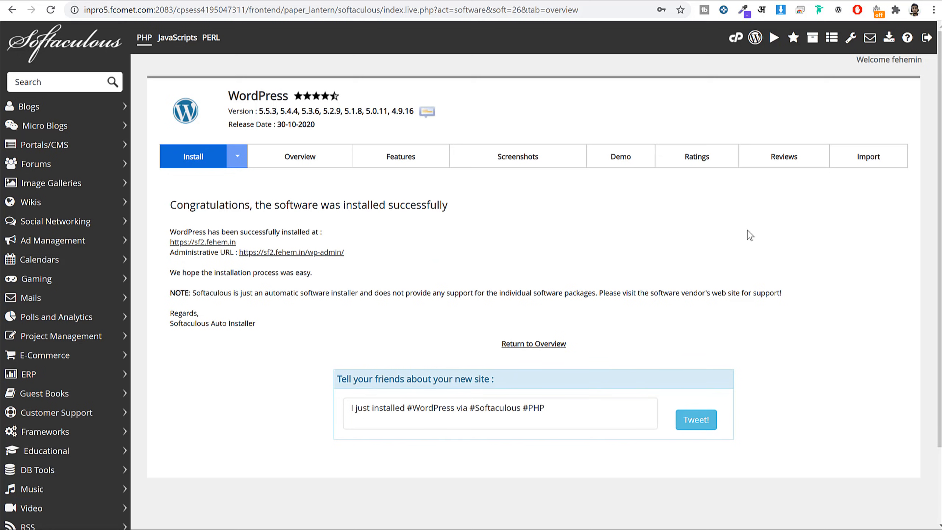
pyautogui.rightClick(209, 244)
pyautogui.click(226, 253)
pyautogui.rightClick(307, 256)
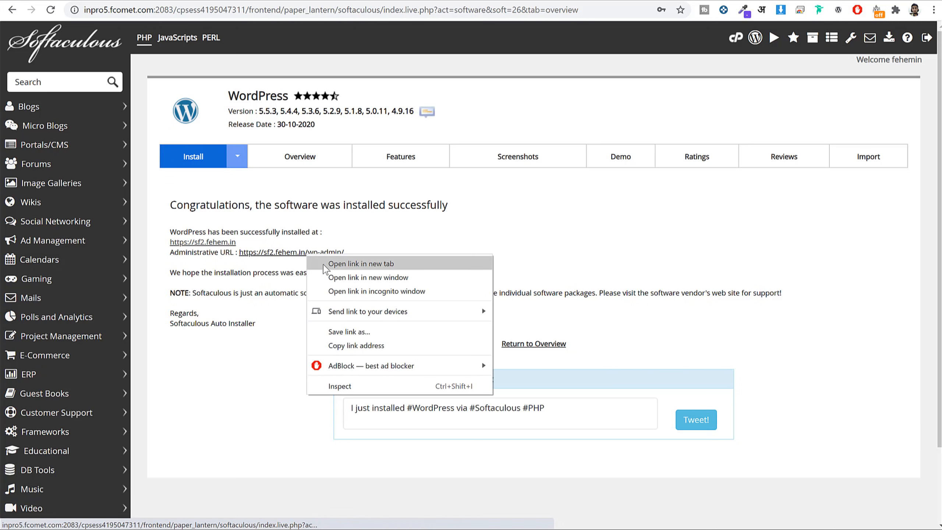
pyautogui.click(330, 264)
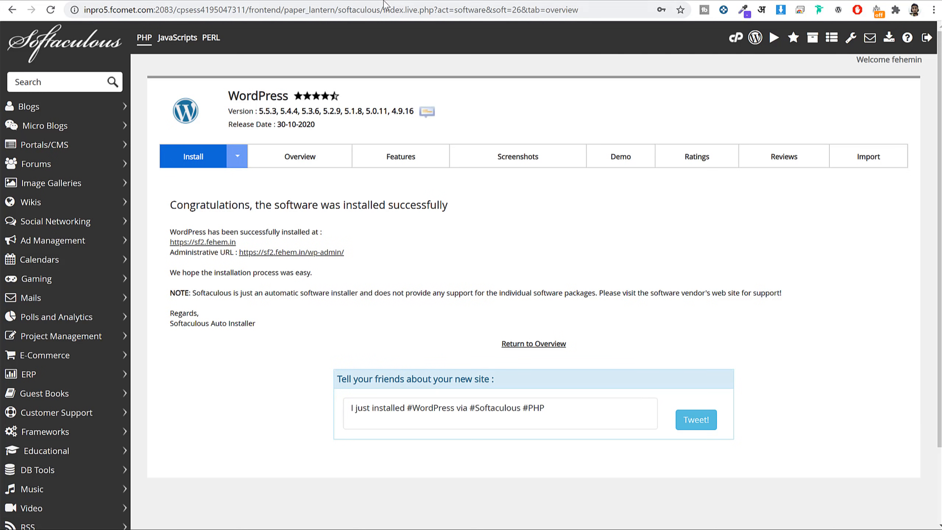
# View the sf2.fehem.in front page and dashboard, then return to the FastComet client area.
pyautogui.click(487, 0)
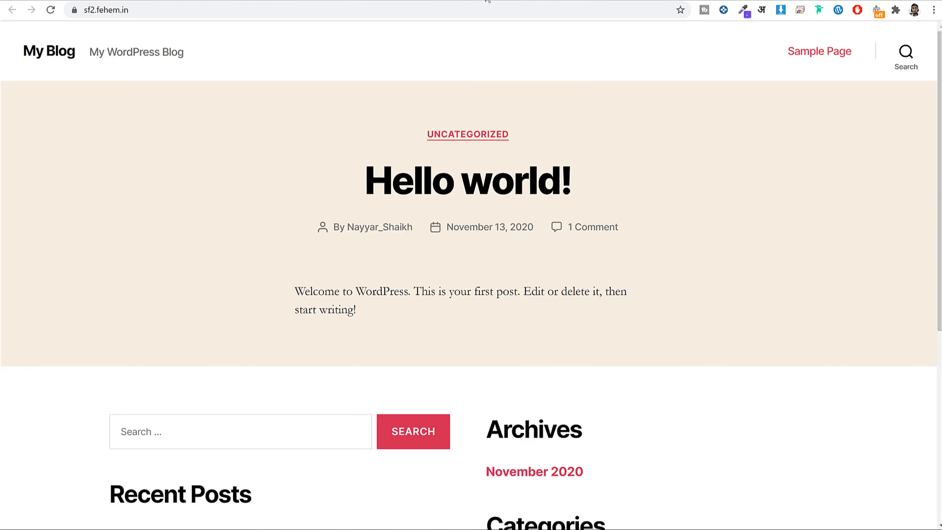
pyautogui.click(478, 1)
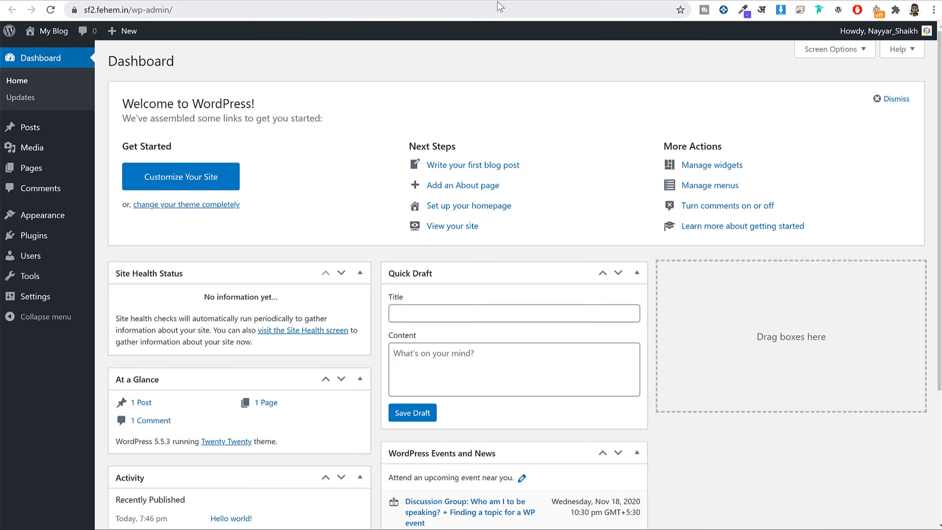
pyautogui.click(618, 0)
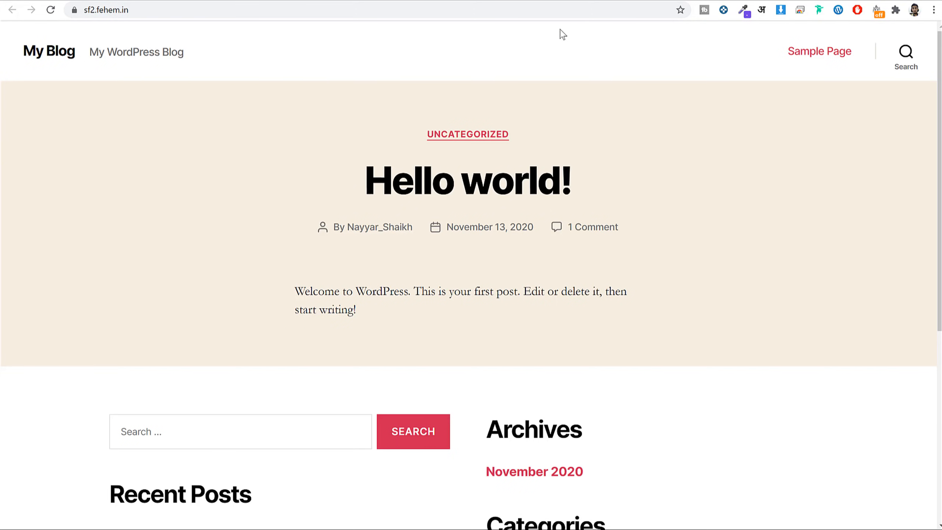
pyautogui.click(371, 1)
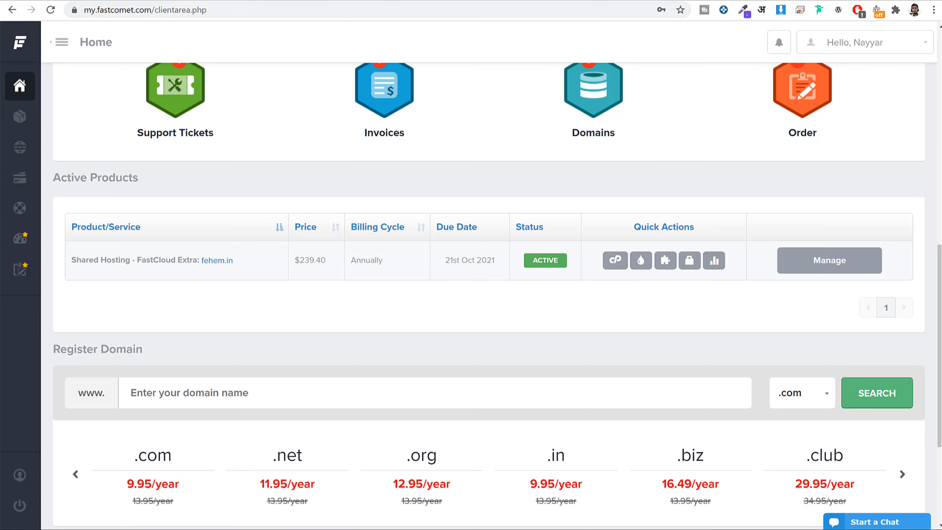
# Start a new support ticket, open the Domain/DNS Support form, then cancel back to departments.
pyautogui.scroll(4, 634, 331)
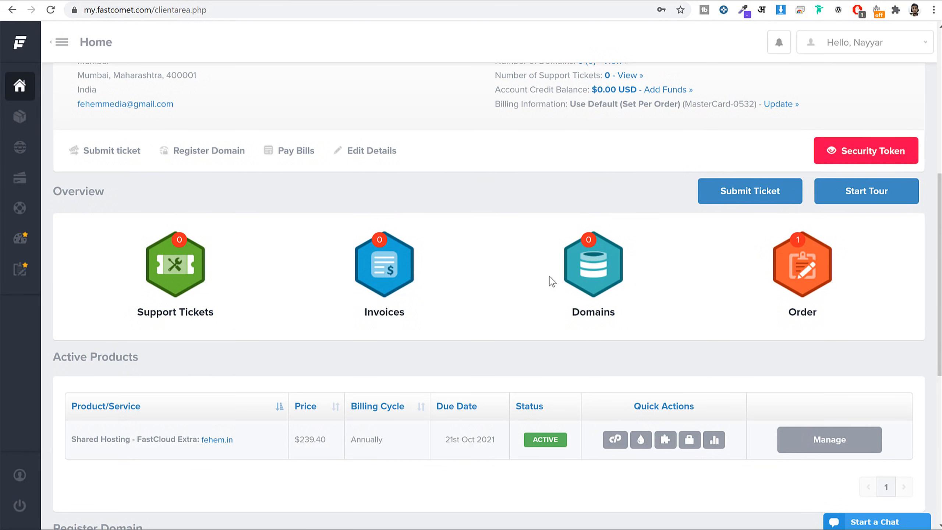
pyautogui.click(181, 261)
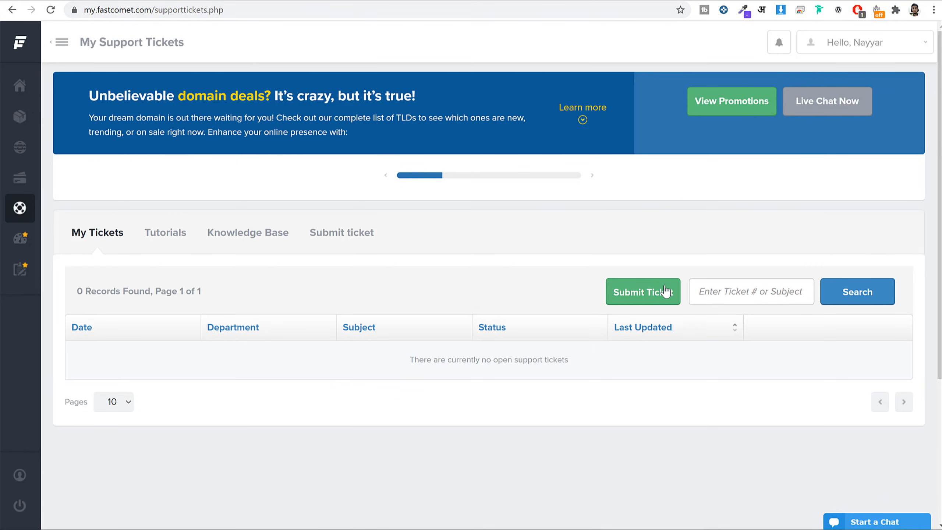
pyautogui.click(649, 296)
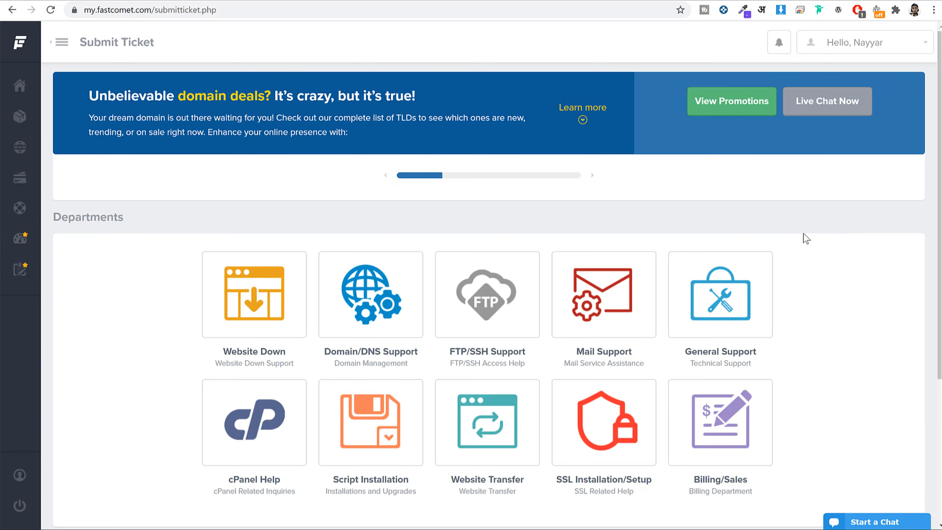
pyautogui.scroll(-5, 809, 253)
pyautogui.scroll(5, 810, 253)
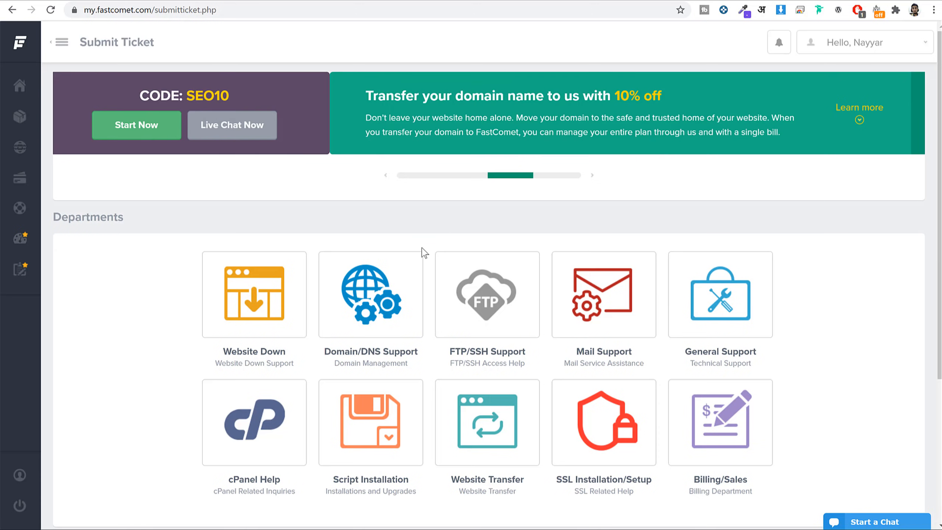
pyautogui.click(353, 313)
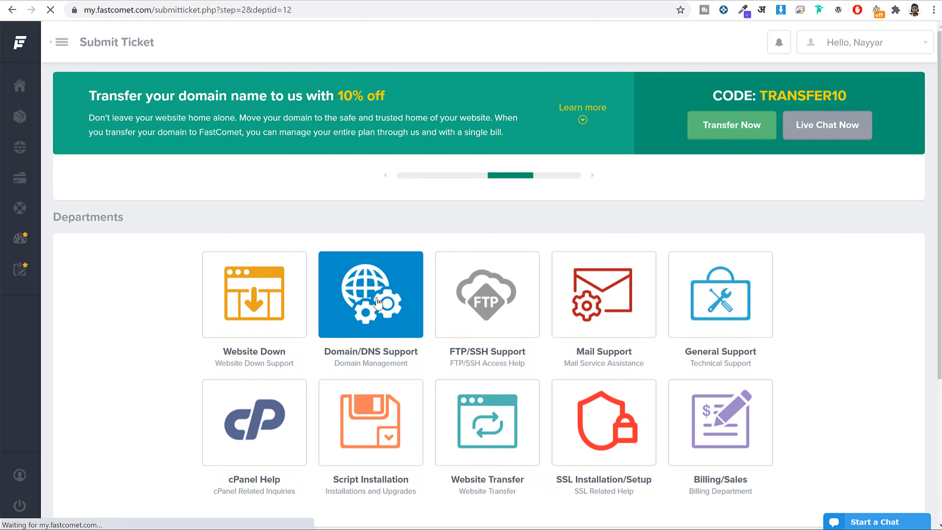
pyautogui.scroll(-5, 364, 352)
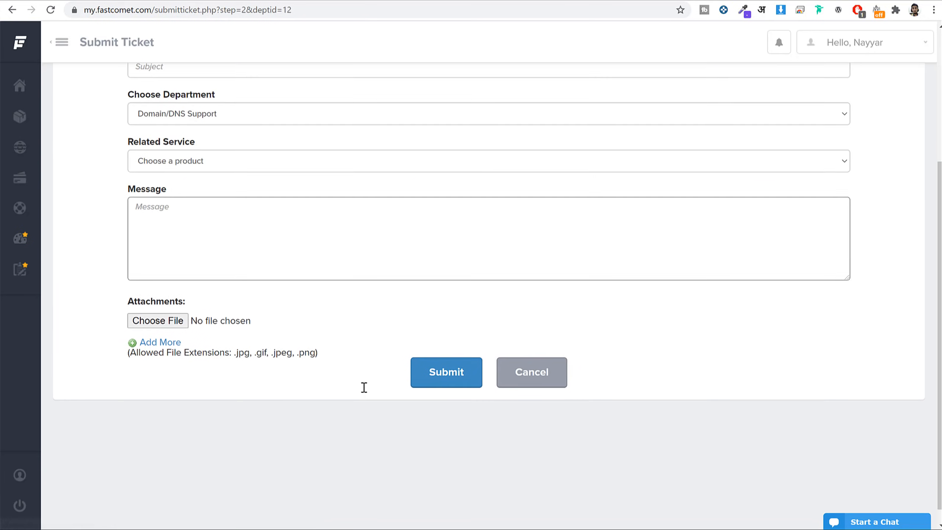
pyautogui.scroll(5, 367, 390)
pyautogui.scroll(-5, 493, 427)
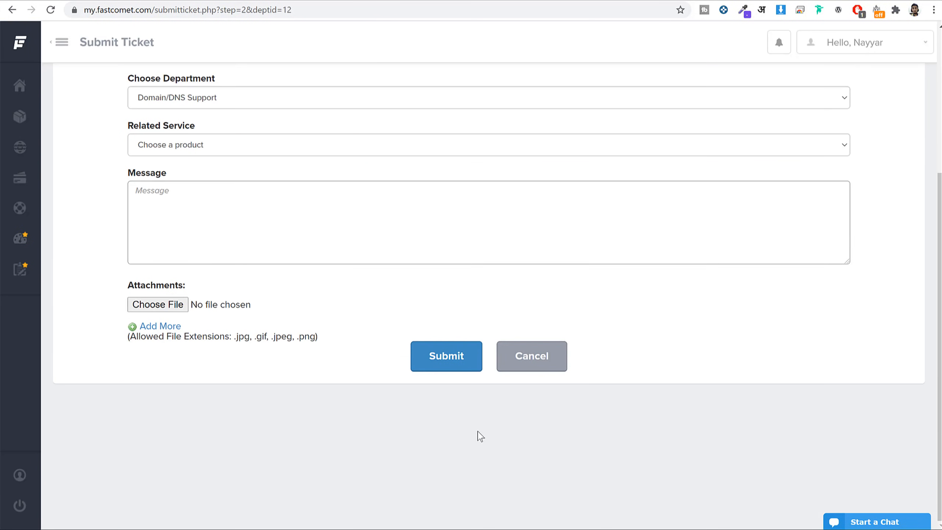
pyautogui.click(426, 354)
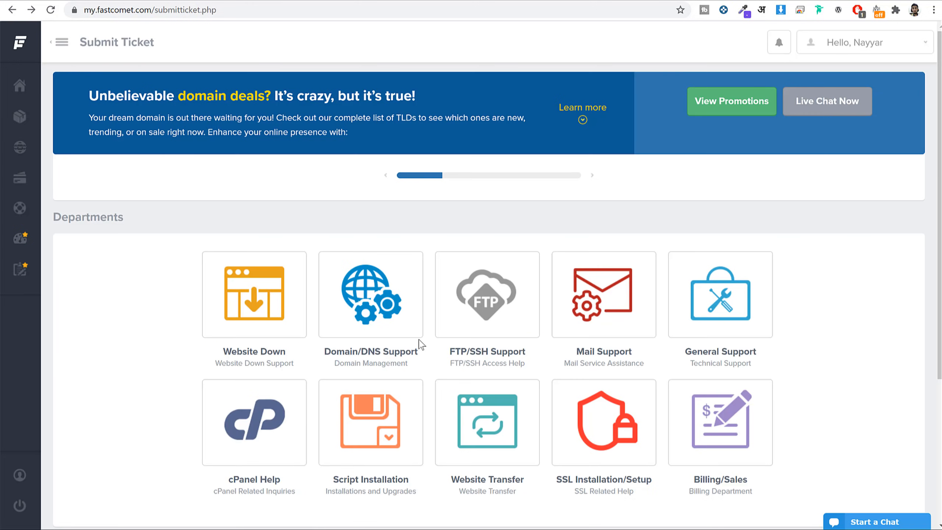
# Open the Website Transfer ticket form, then return to the sf2.fehem.in WordPress dashboard.
pyautogui.scroll(-5, 427, 349)
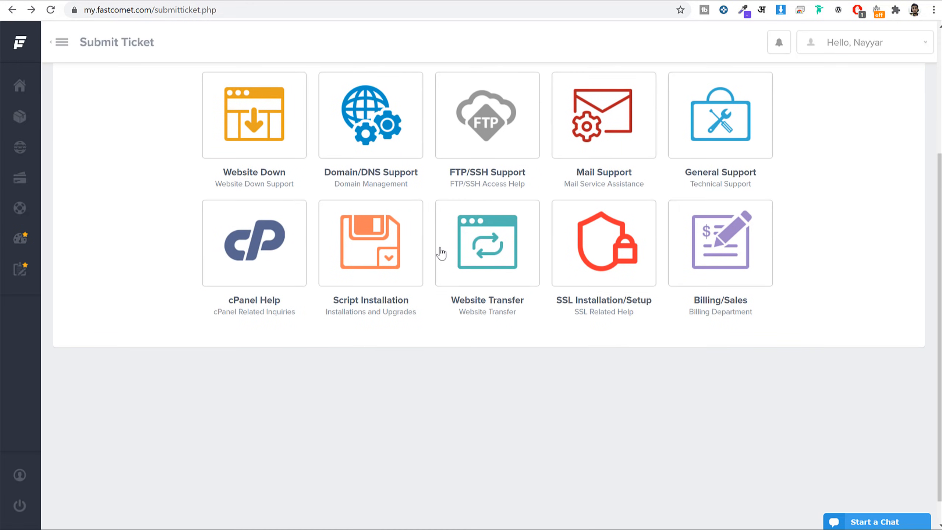
pyautogui.click(518, 259)
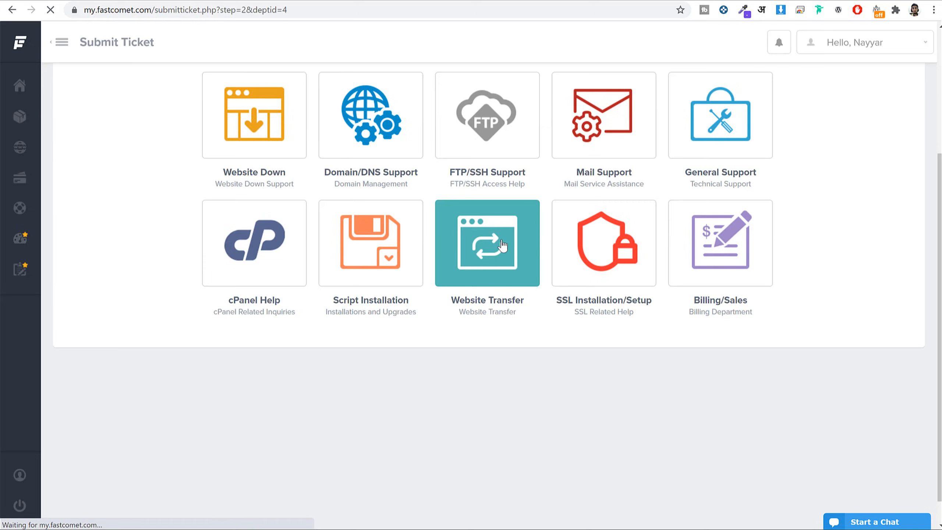
pyautogui.scroll(-5, 438, 267)
pyautogui.scroll(-3, 448, 421)
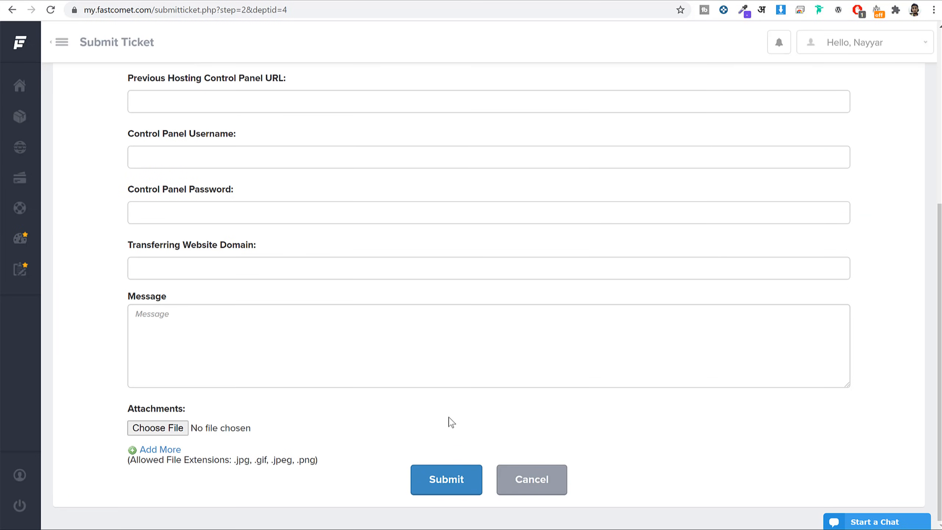
pyautogui.scroll(8, 450, 435)
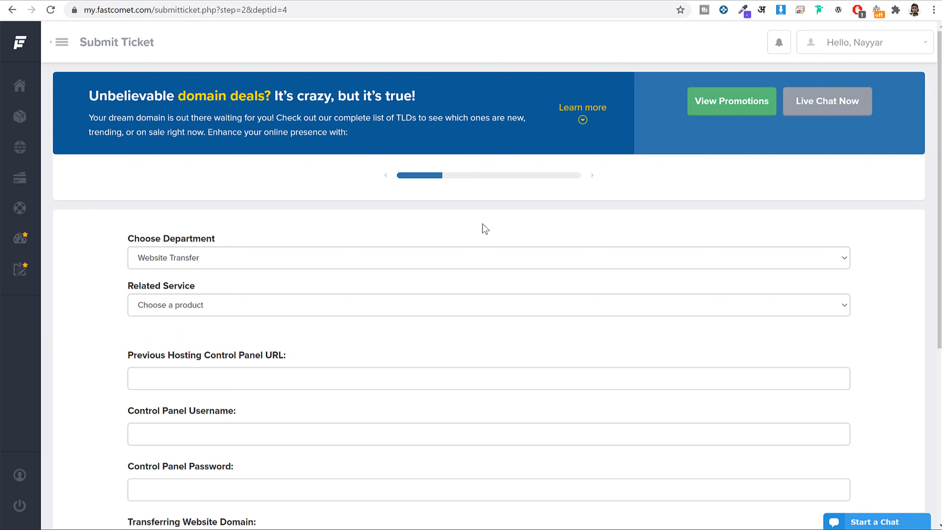
pyautogui.click(427, 0)
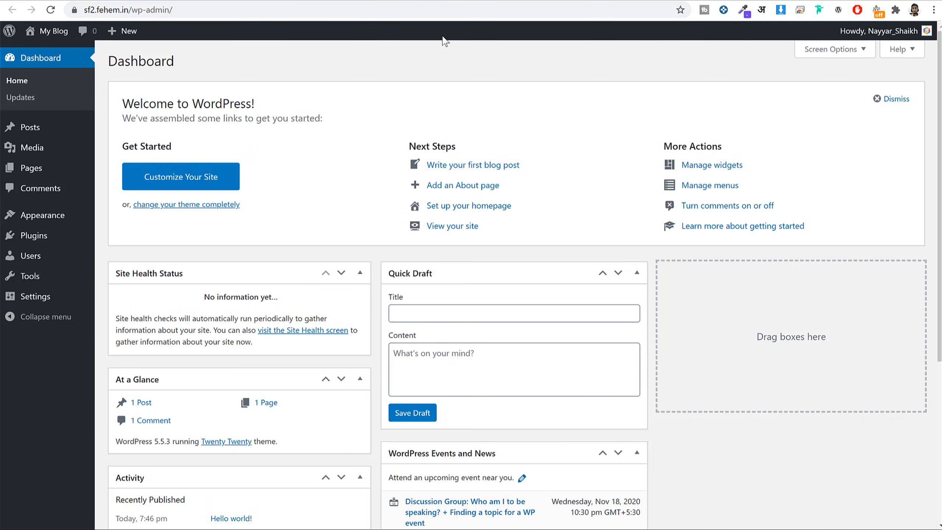
pyautogui.click(468, 1)
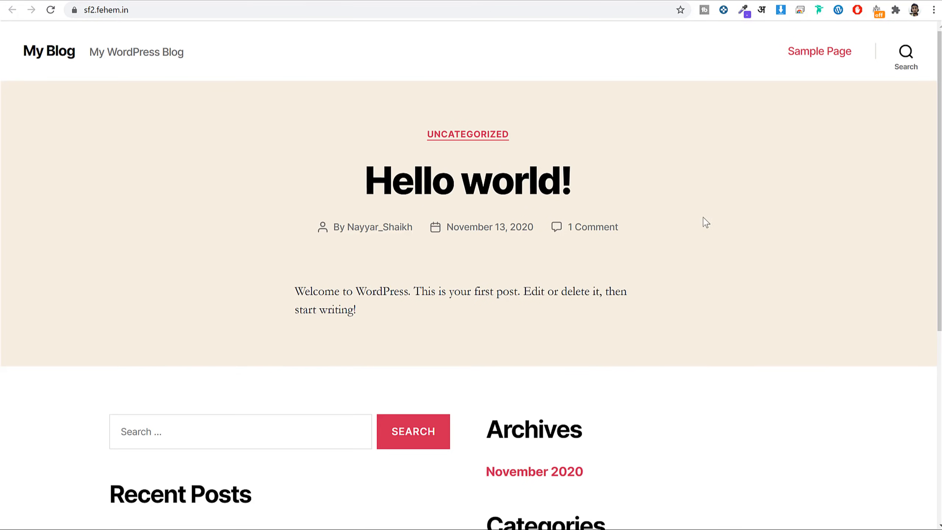
pyautogui.scroll(-10, 698, 256)
pyautogui.scroll(10, 696, 259)
pyautogui.click(362, 1)
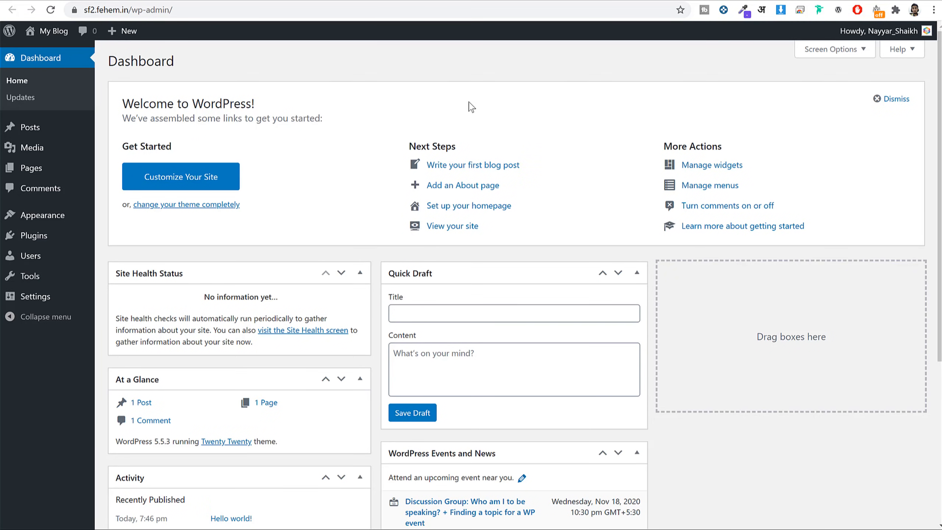
pyautogui.scroll(-6, 532, 223)
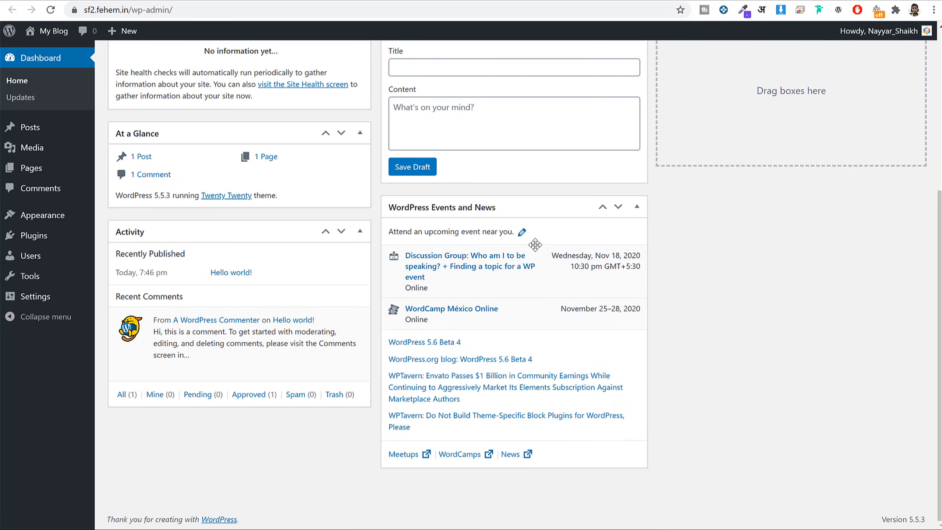
pyautogui.scroll(7, 534, 245)
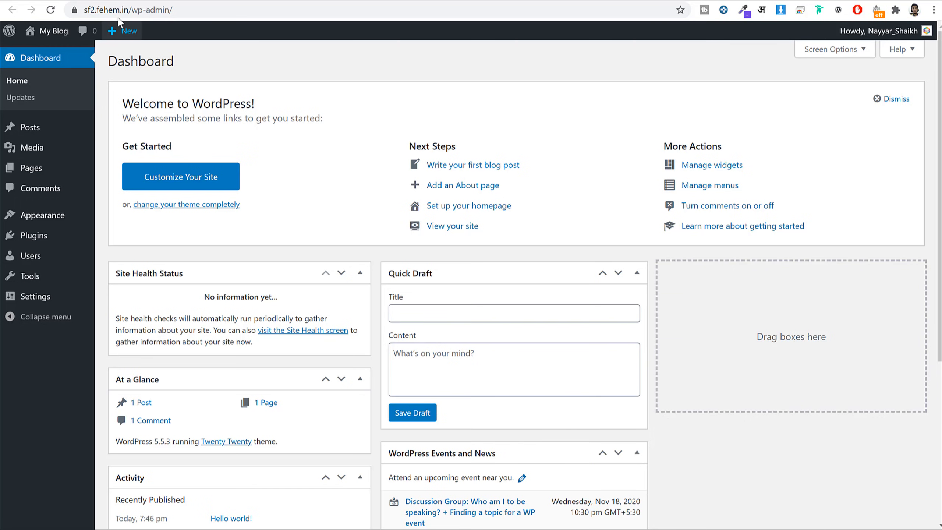
# Highlight the /wp-admin/ part of the dashboard's web address and scroll the Dashboard.
pyautogui.click(128, 10)
pyautogui.click(143, 10)
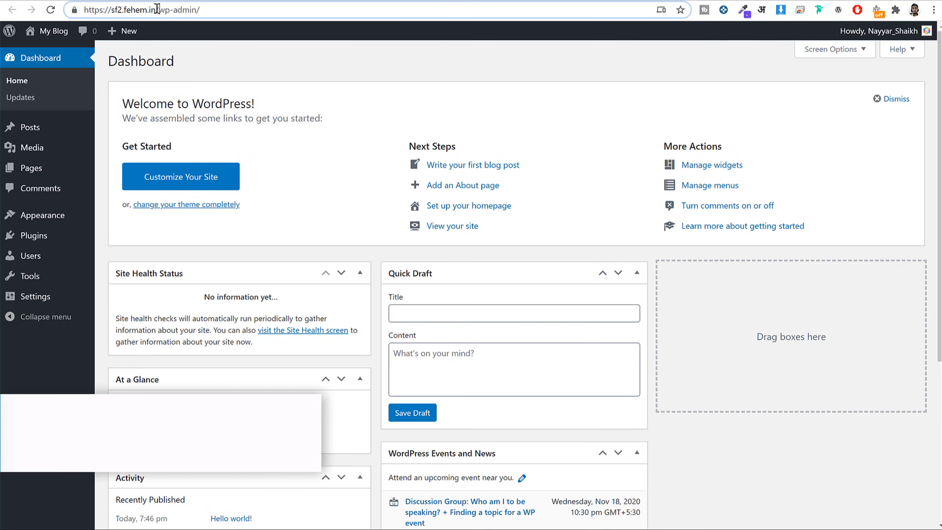
pyautogui.moveTo(157, 10); pyautogui.dragTo(291, 10)
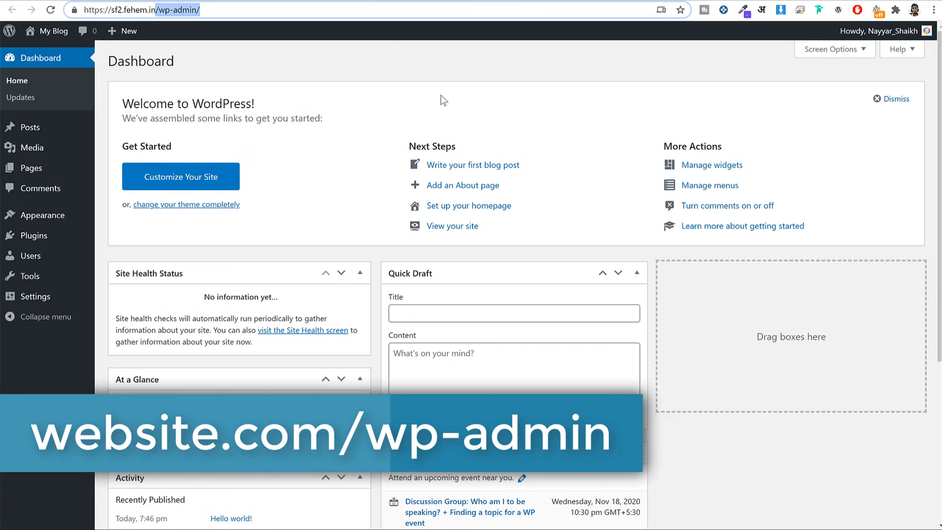
pyautogui.click(531, 92)
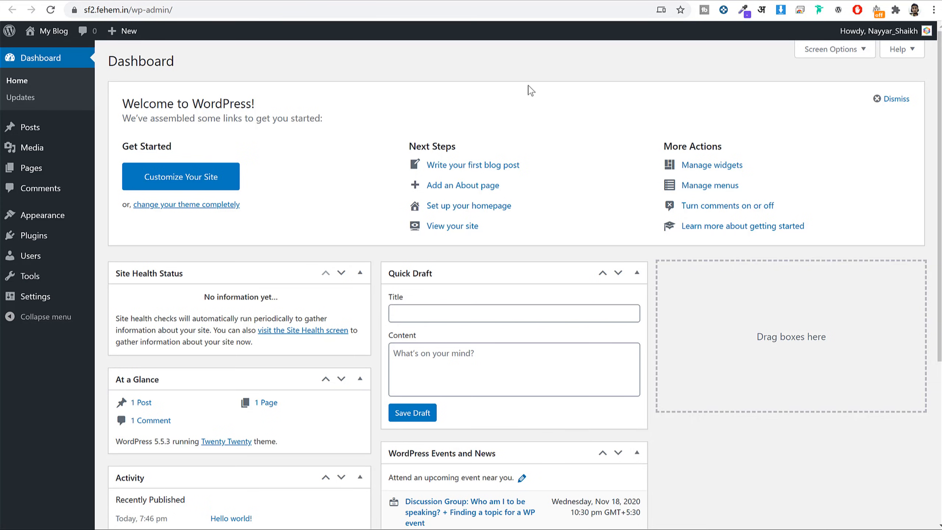
pyautogui.scroll(-5, 662, 229)
pyautogui.scroll(5, 679, 267)
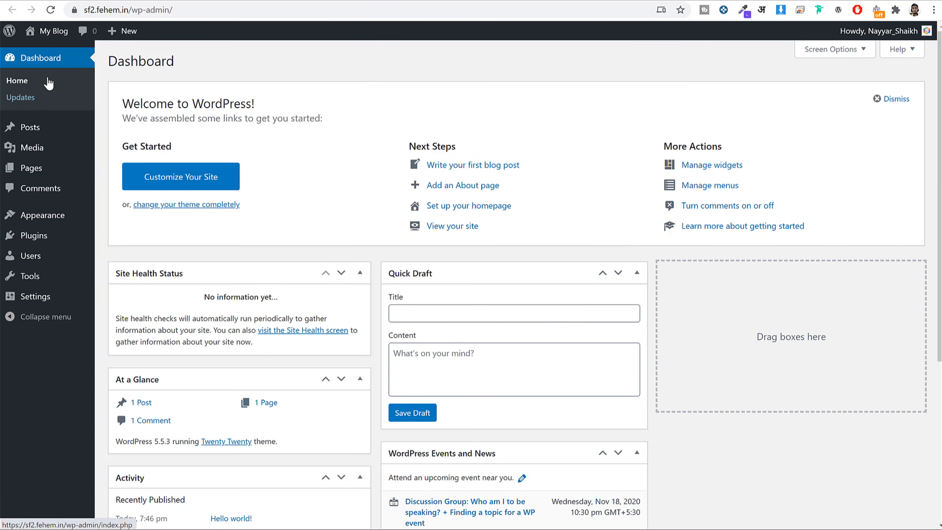
pyautogui.scroll(-2, 445, 303)
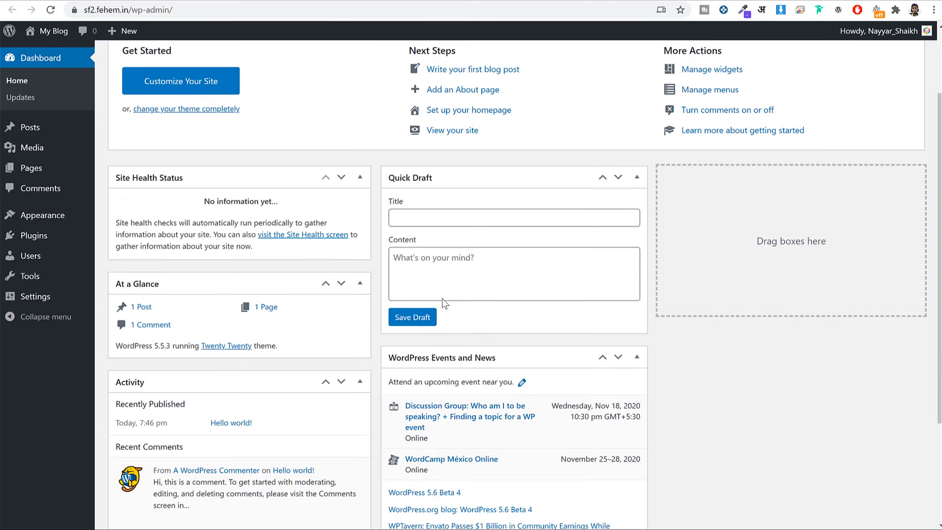
pyautogui.scroll(-3, 445, 304)
pyautogui.scroll(5, 442, 302)
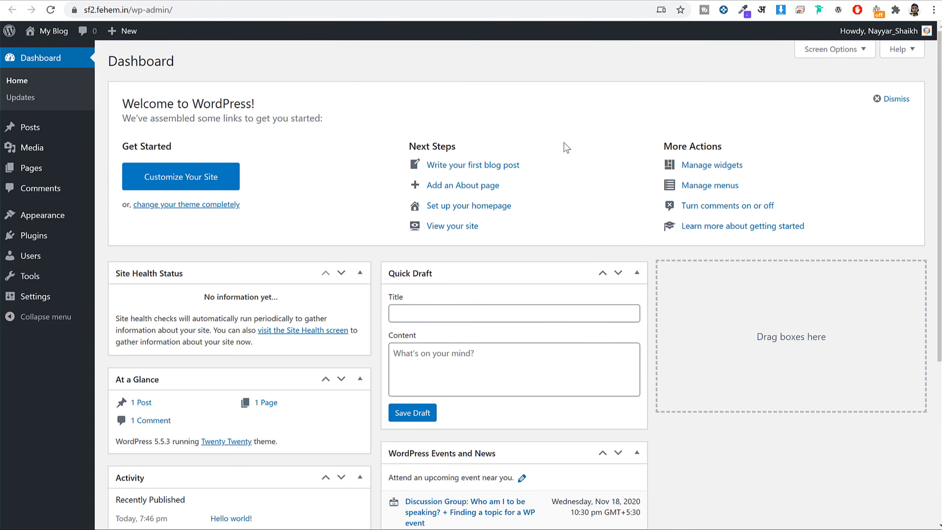
# Browse the Posts list and the Media Library.
pyautogui.click(59, 130)
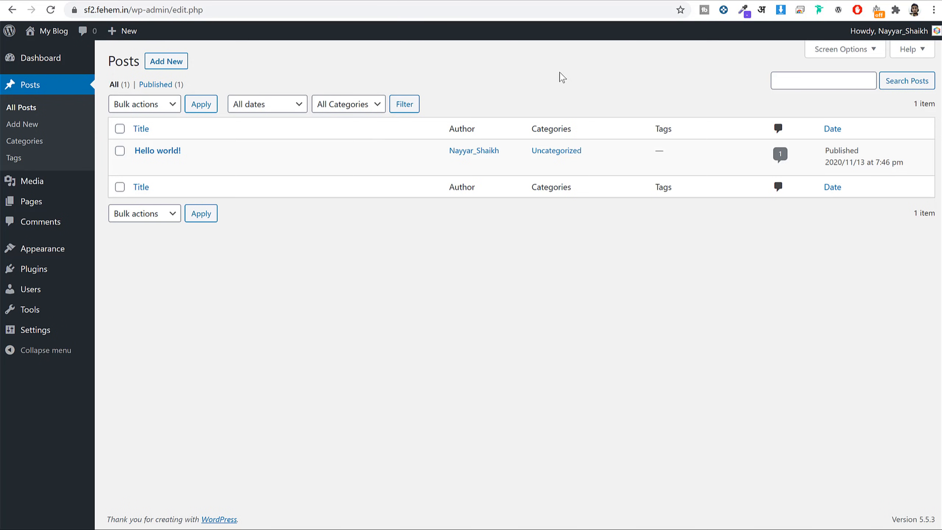
pyautogui.click(39, 184)
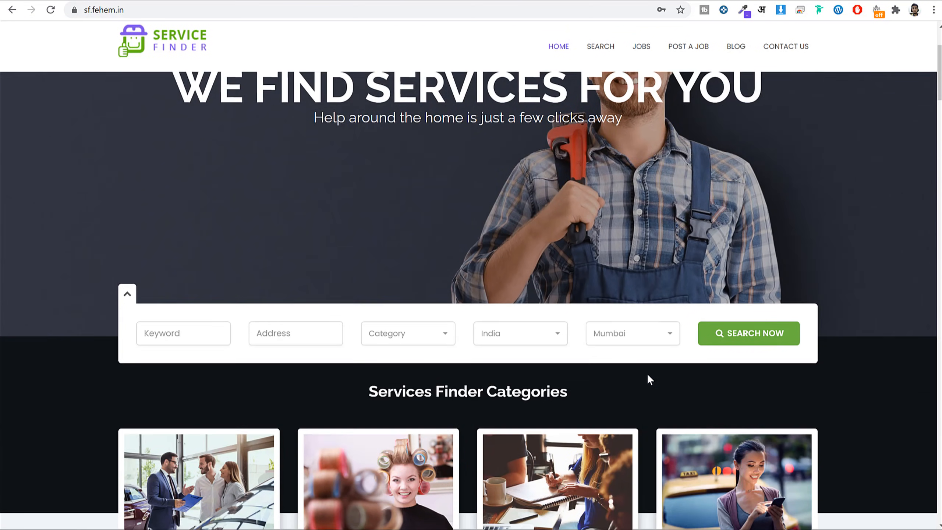
pyautogui.scroll(-20, 647, 374)
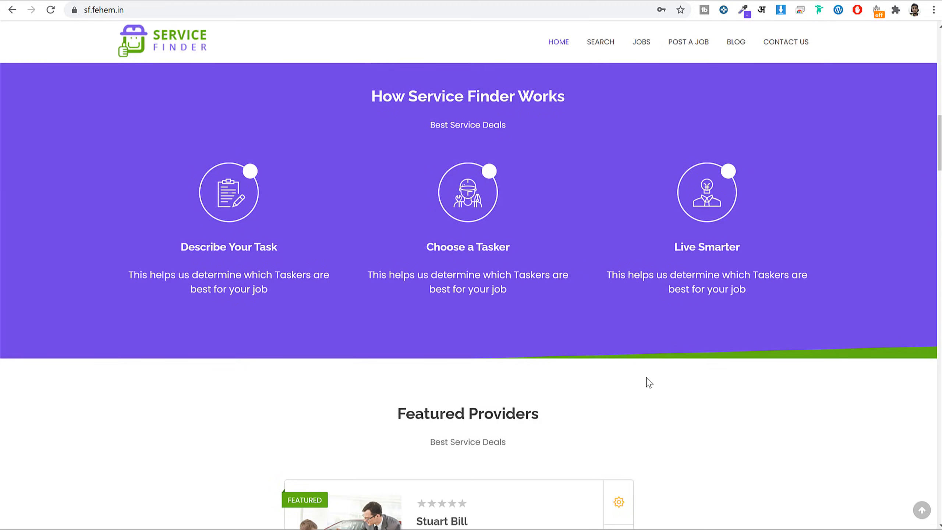
pyautogui.scroll(-15, 648, 382)
pyautogui.scroll(5, 478, 401)
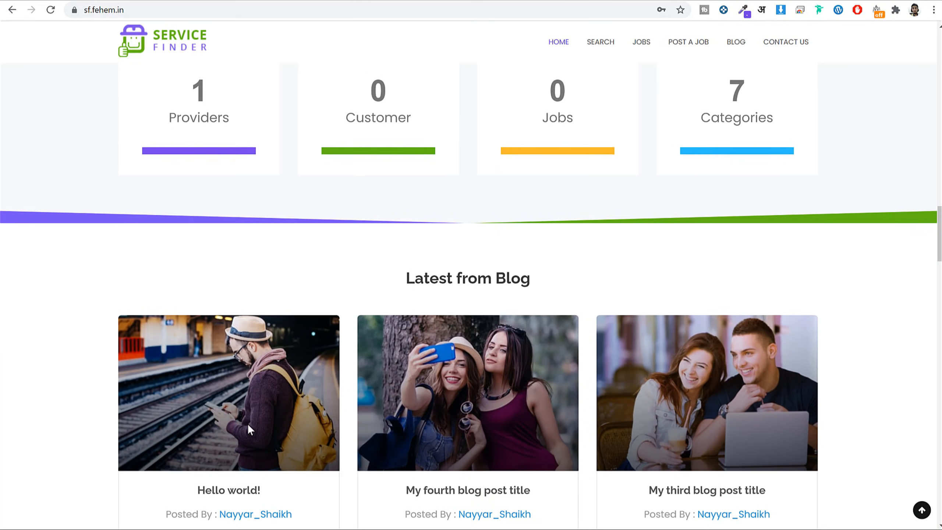
pyautogui.scroll(-10, 476, 395)
pyautogui.scroll(20, 543, 370)
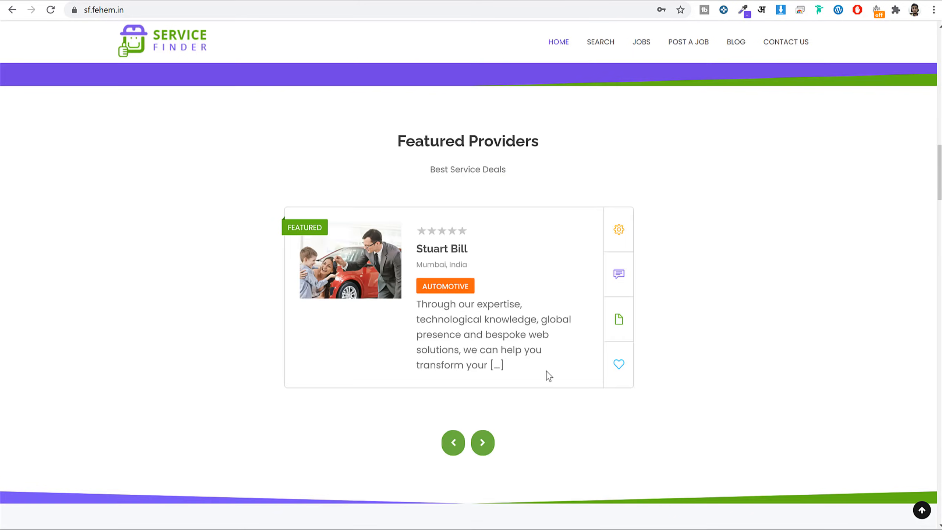
pyautogui.scroll(-8, 547, 369)
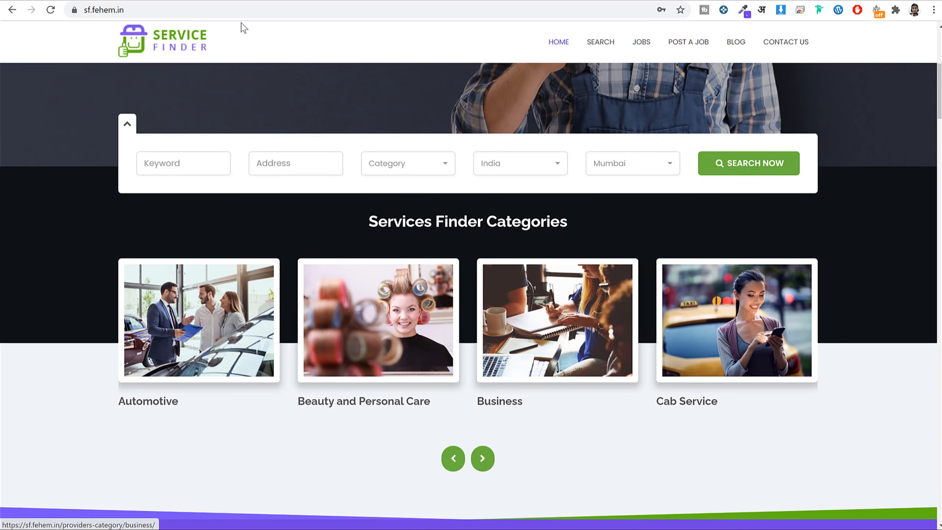
pyautogui.click(313, 1)
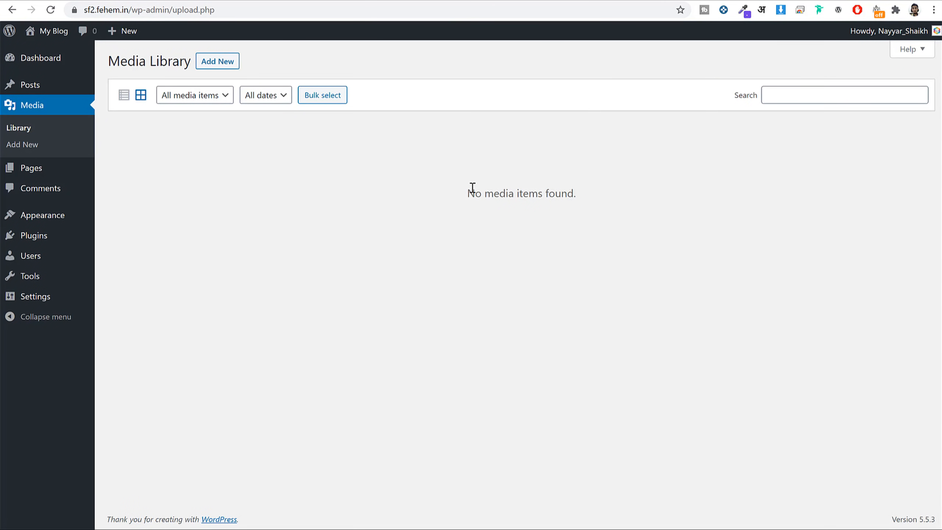
# Look through the Pages and Comments lists, then go to the installed Themes.
pyautogui.click(60, 169)
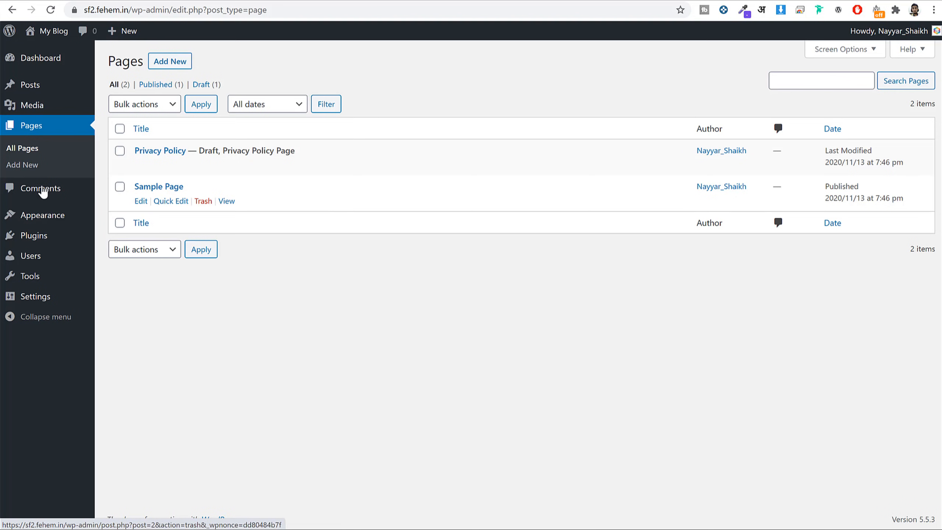
pyautogui.click(27, 187)
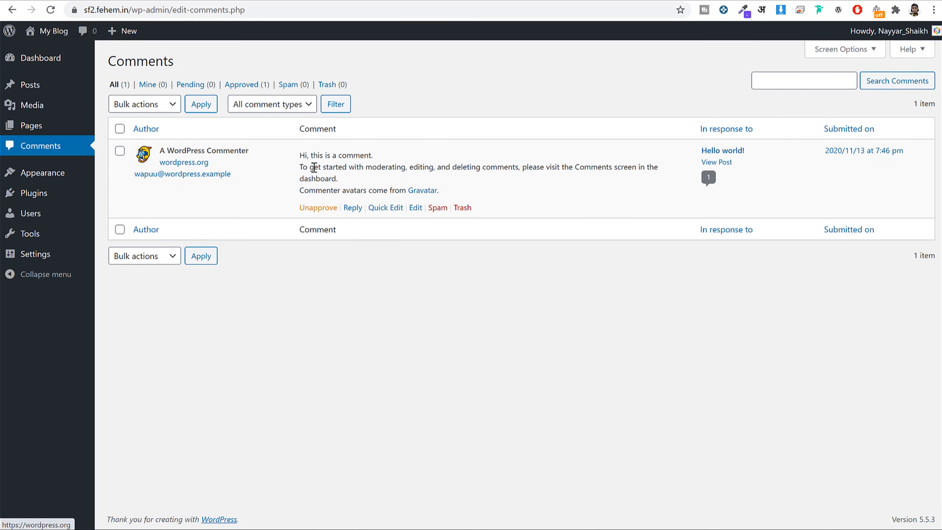
pyautogui.moveTo(386, 159)
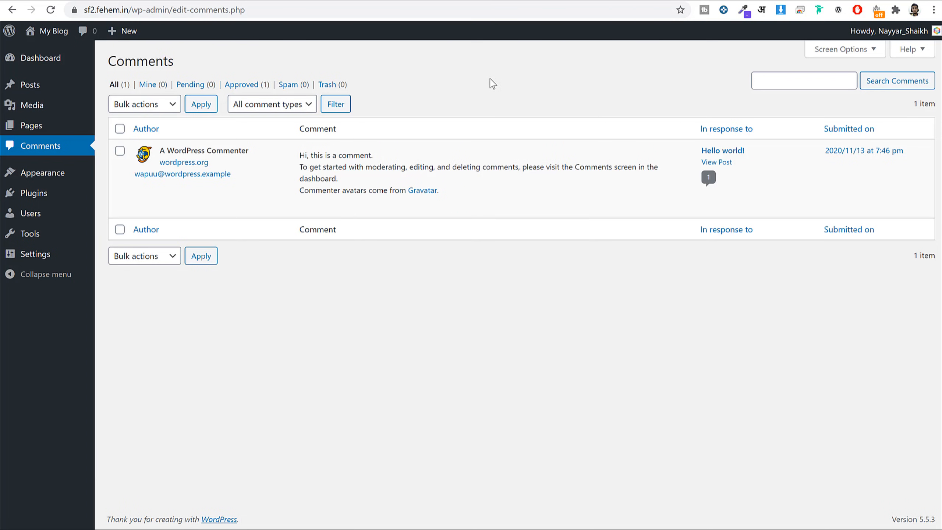
pyautogui.moveTo(388, 208)
pyautogui.click(54, 180)
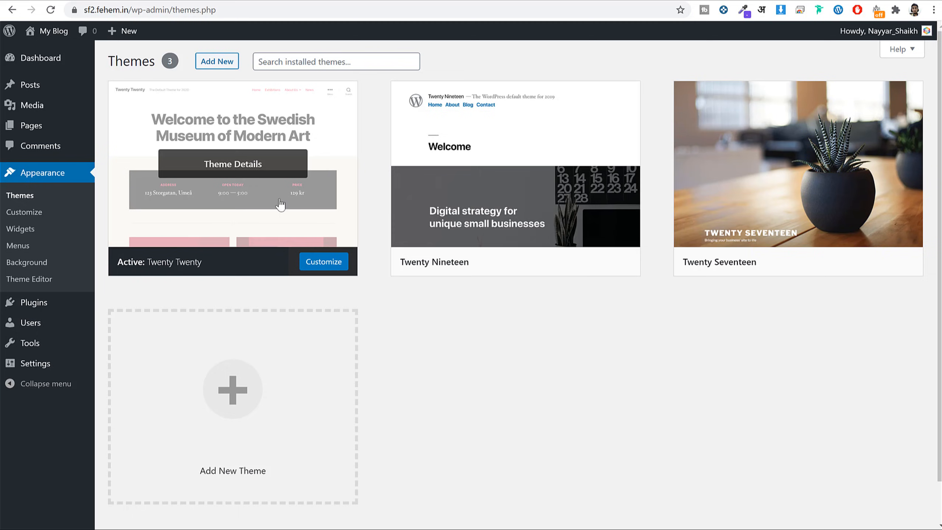
# Activate Twenty Seventeen and confirm its potted-plant header on the reloaded front page.
pyautogui.click(471, 8)
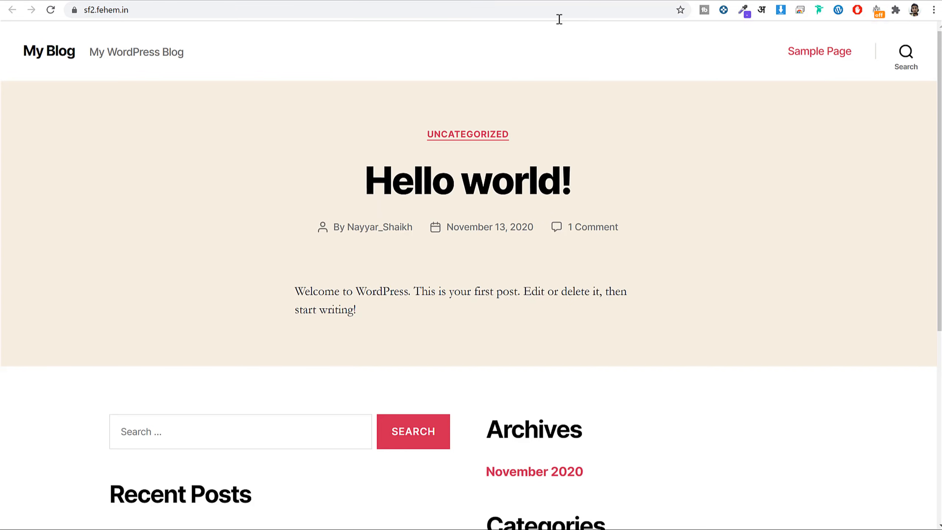
pyautogui.scroll(-5, 671, 237)
pyautogui.scroll(5, 673, 250)
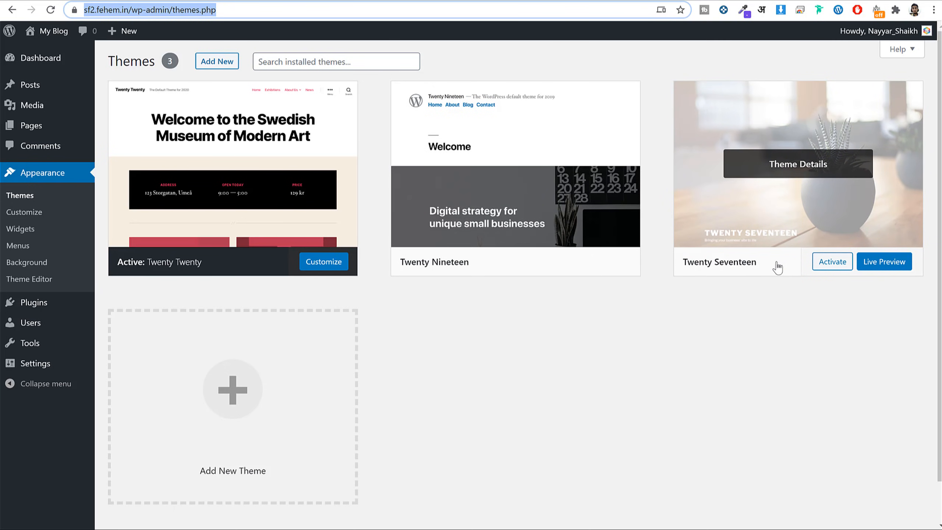
pyautogui.click(836, 265)
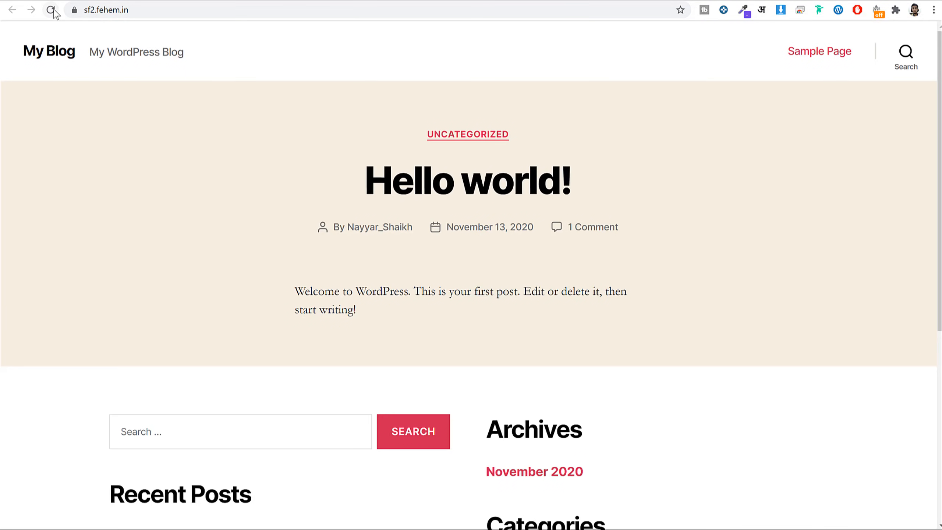
pyautogui.click(54, 9)
pyautogui.scroll(-10, 588, 284)
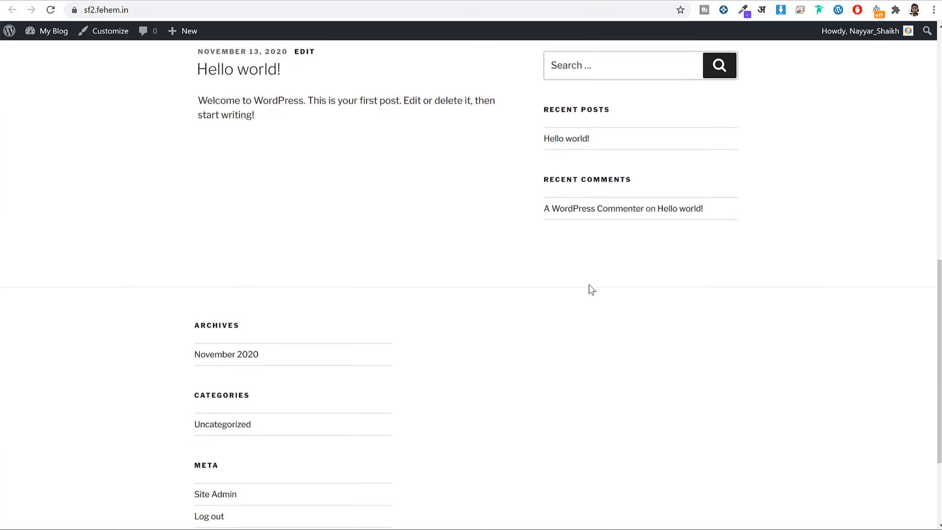
pyautogui.scroll(-3, 590, 289)
pyautogui.scroll(15, 590, 288)
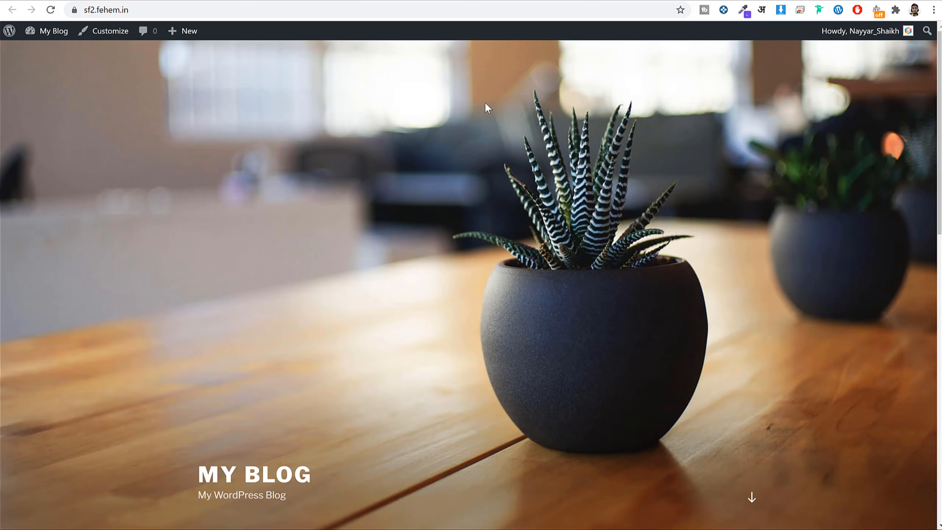
pyautogui.click(426, 1)
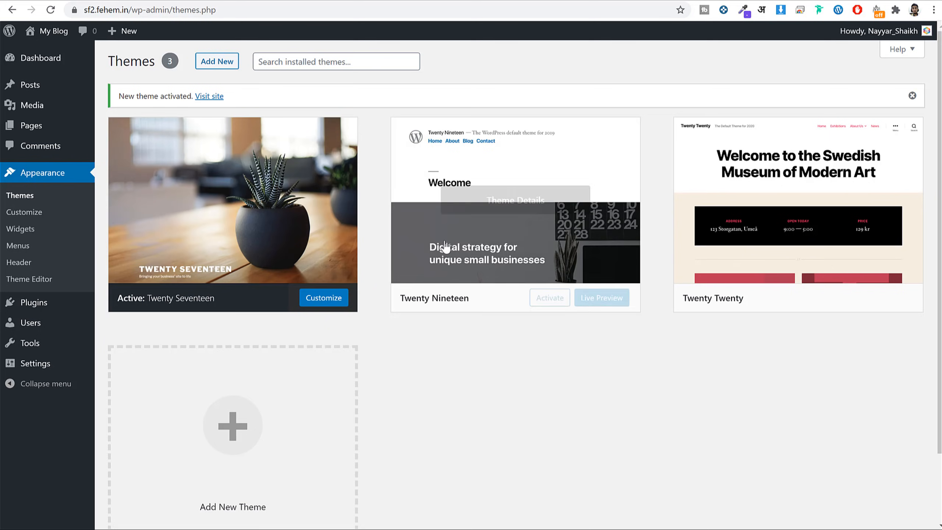
# Delete the Twenty Nineteen and Twenty Twenty themes, then go to Plugins.
pyautogui.click(534, 193)
pyautogui.click(902, 501)
pyautogui.click(530, 96)
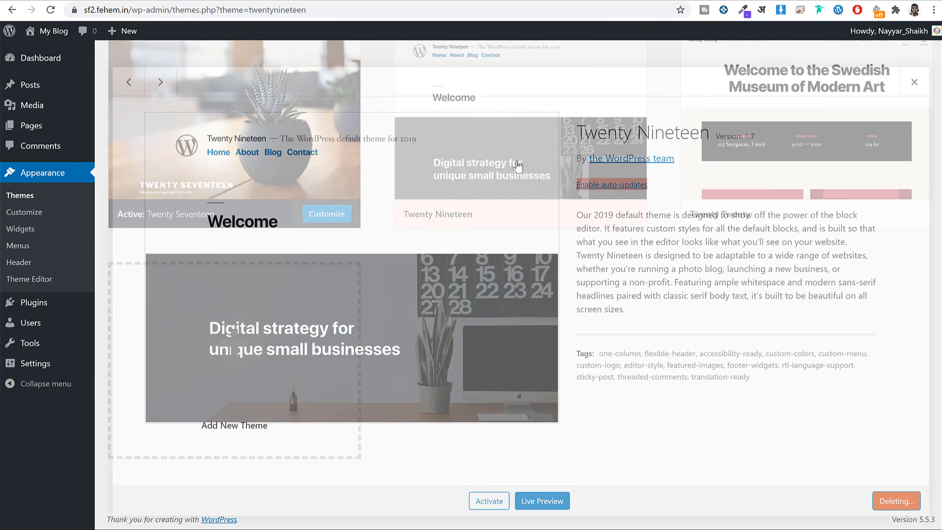
pyautogui.click(510, 169)
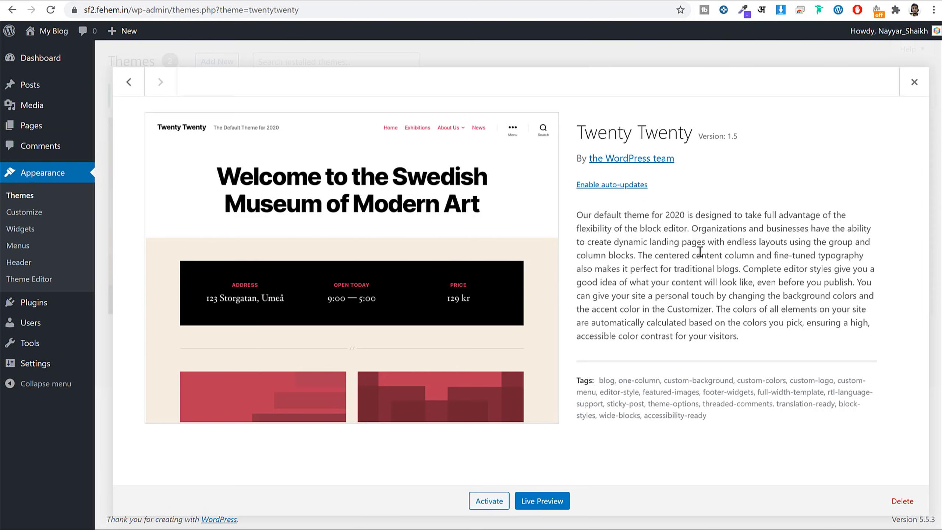
pyautogui.click(902, 500)
pyautogui.click(529, 101)
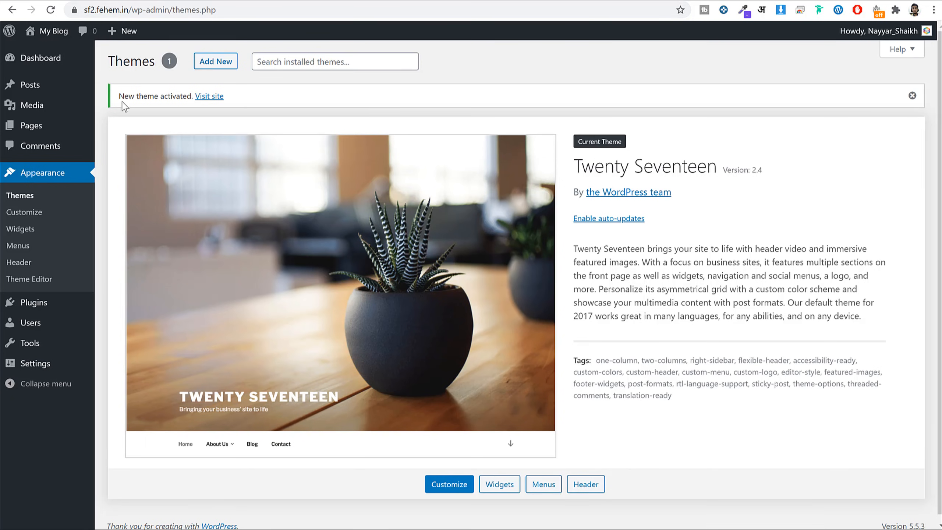
pyautogui.click(56, 306)
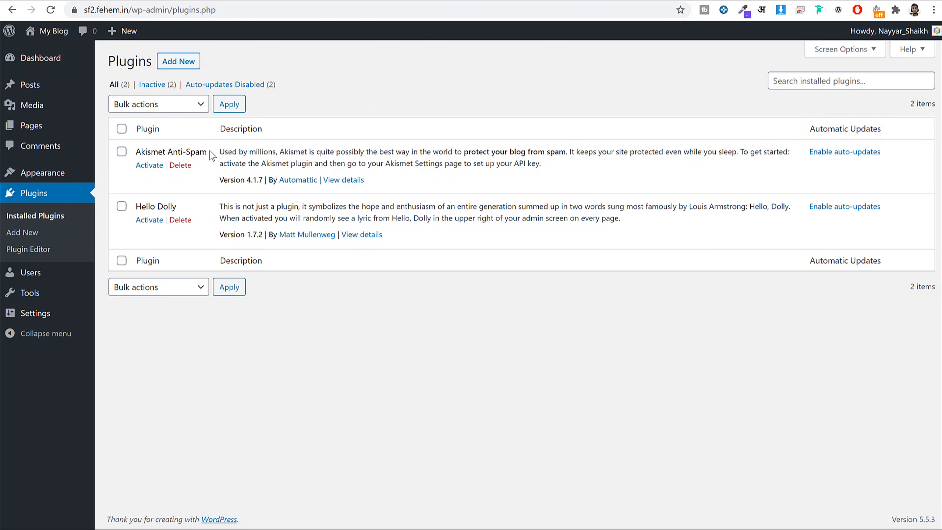
# Delete the Akismet Anti-Spam and Hello Dolly plugins.
pyautogui.click(181, 166)
pyautogui.click(534, 77)
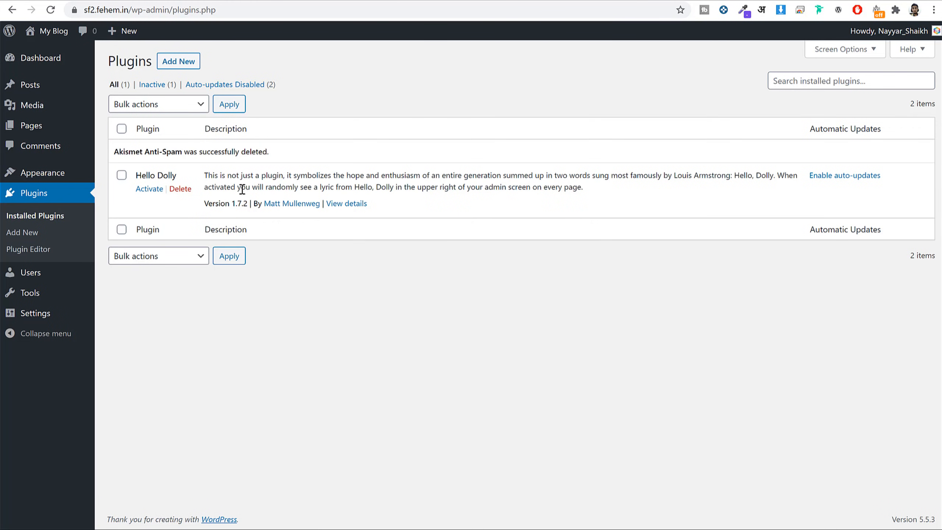
pyautogui.click(180, 188)
pyautogui.click(537, 82)
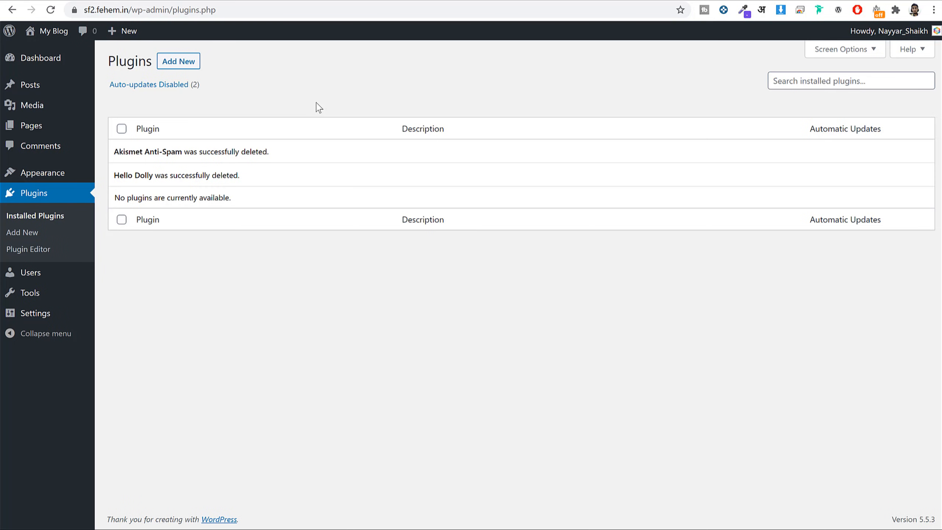
# Compare the blog's front page with the Service Finder demo site.
pyautogui.click(533, 1)
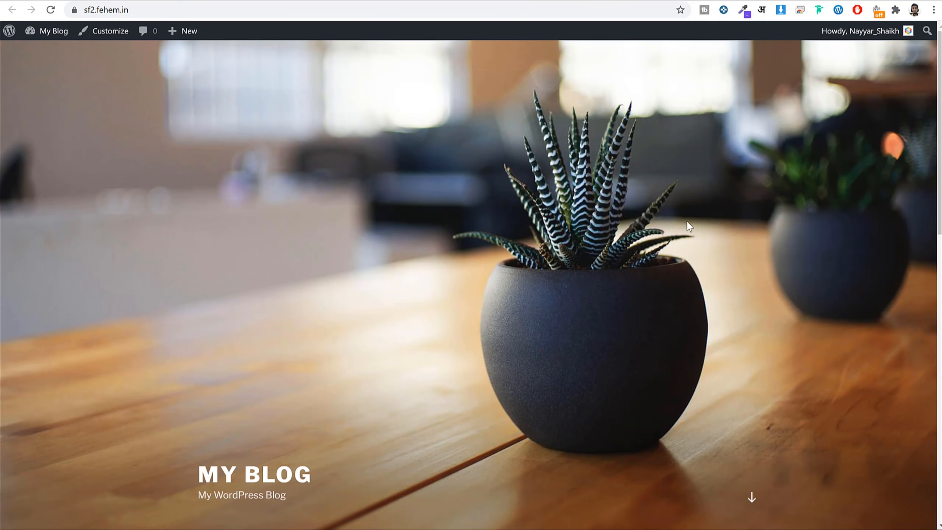
pyautogui.scroll(-11, 693, 230)
pyautogui.scroll(9, 698, 318)
pyautogui.click(89, 1)
pyautogui.scroll(10, 753, 201)
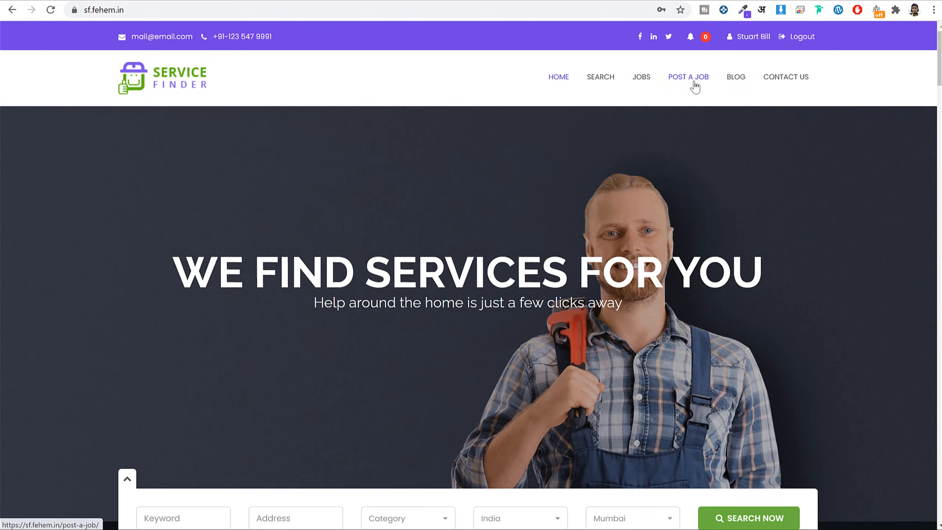
pyautogui.scroll(-15, 725, 179)
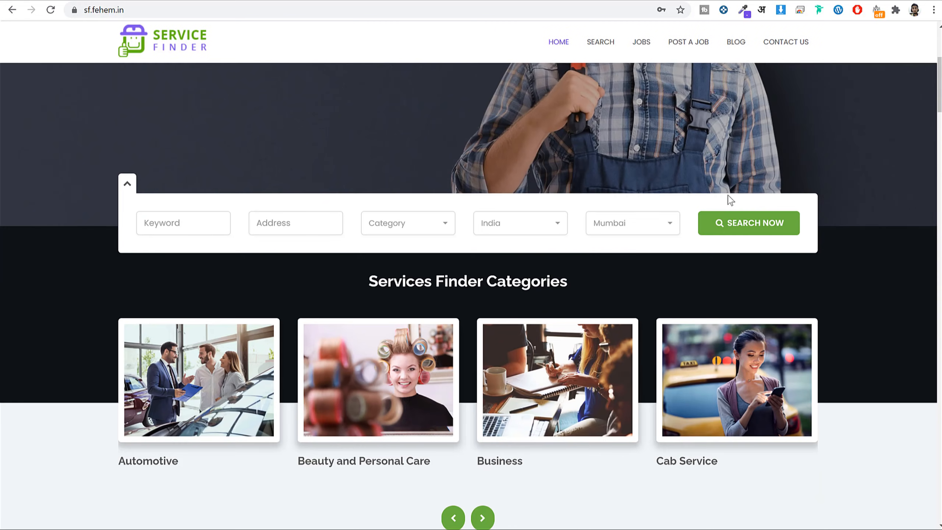
pyautogui.scroll(-6, 449, 293)
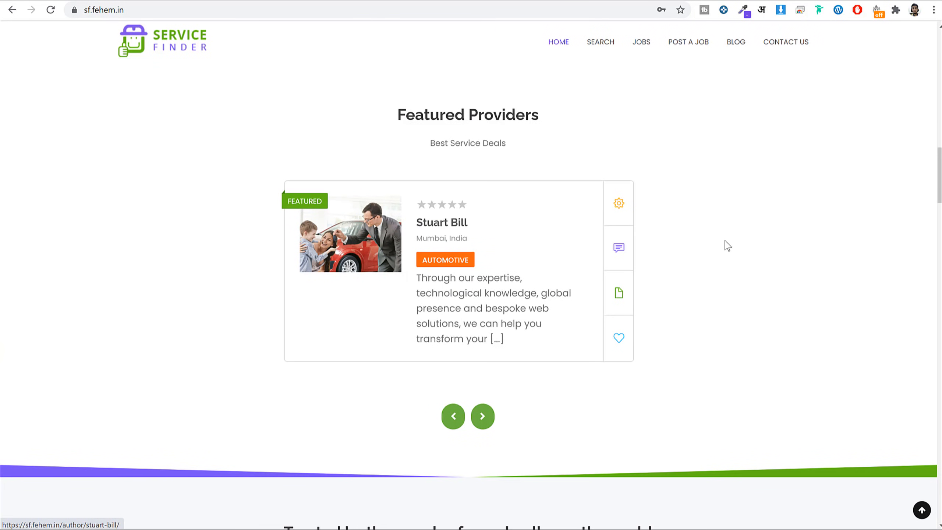
pyautogui.scroll(-5, 722, 238)
pyautogui.scroll(20, 721, 241)
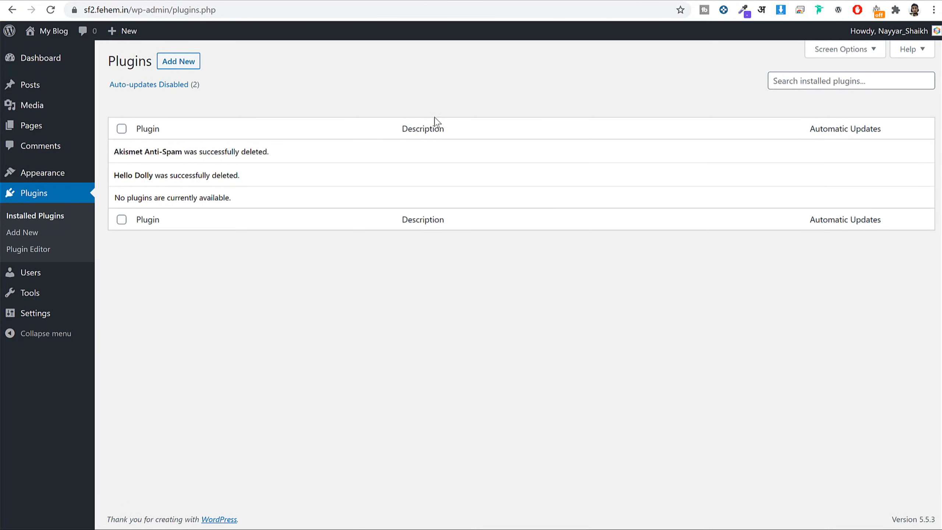
# In General Settings, review the Site Title, Tagline and Site Address fields.
pyautogui.moveTo(47, 294)
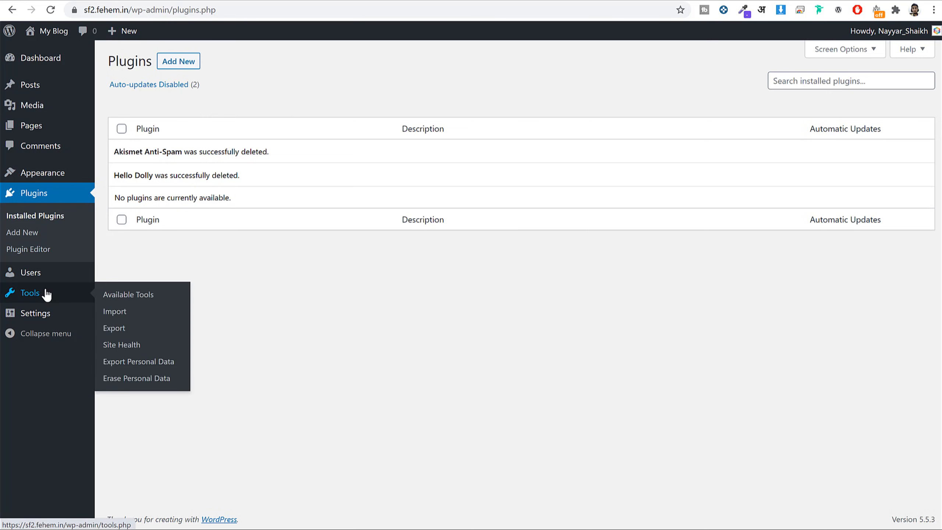
pyautogui.click(43, 315)
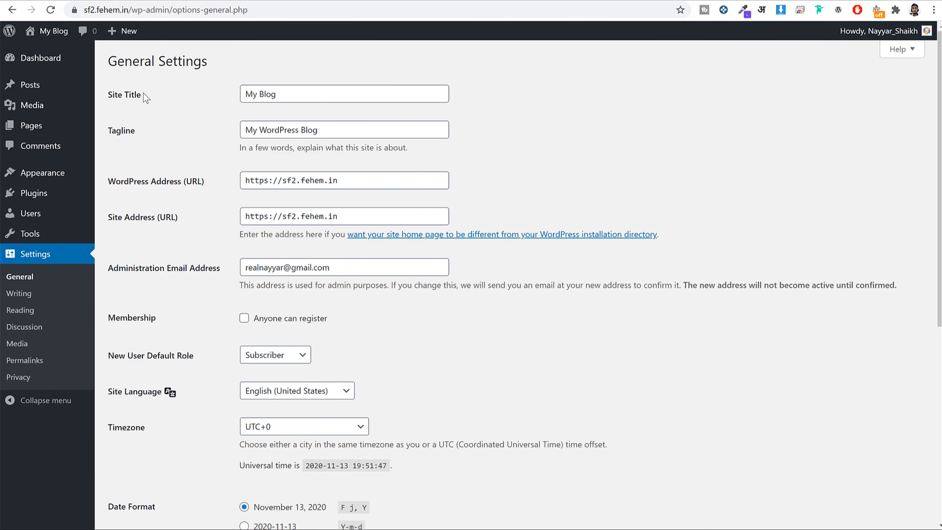
pyautogui.moveTo(146, 97); pyautogui.dragTo(98, 94)
pyautogui.moveTo(138, 133); pyautogui.dragTo(107, 133)
pyautogui.tripleClick(304, 97)
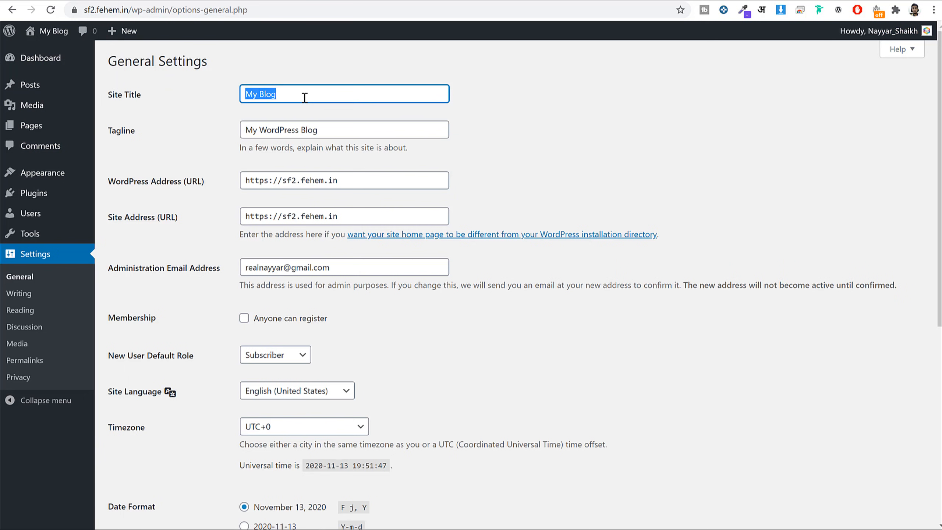
pyautogui.tripleClick(347, 134)
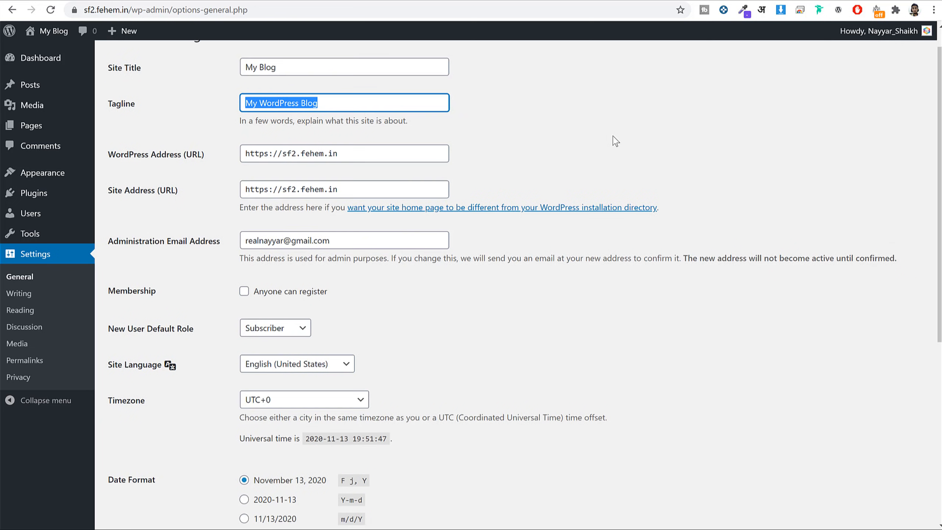
pyautogui.scroll(-3, 612, 141)
pyautogui.moveTo(107, 62); pyautogui.dragTo(187, 72)
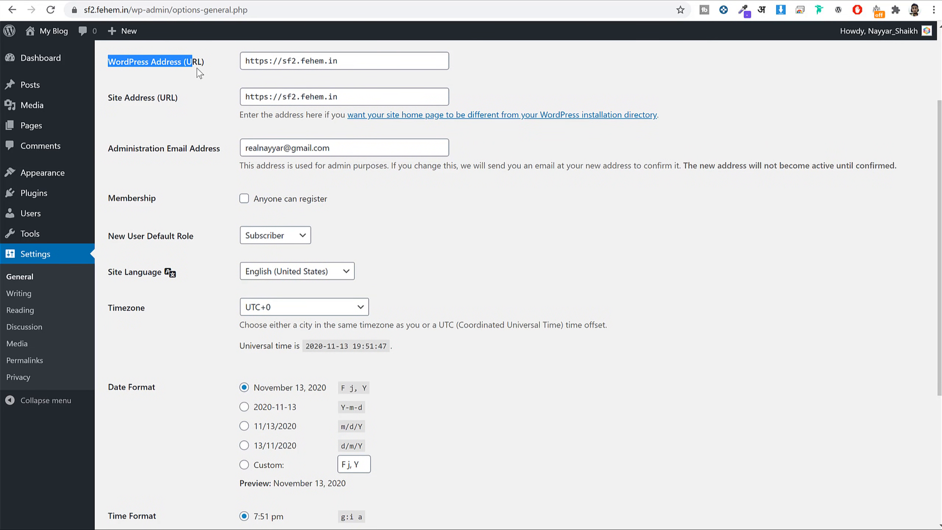
pyautogui.moveTo(118, 98); pyautogui.dragTo(180, 98)
pyautogui.click(205, 96)
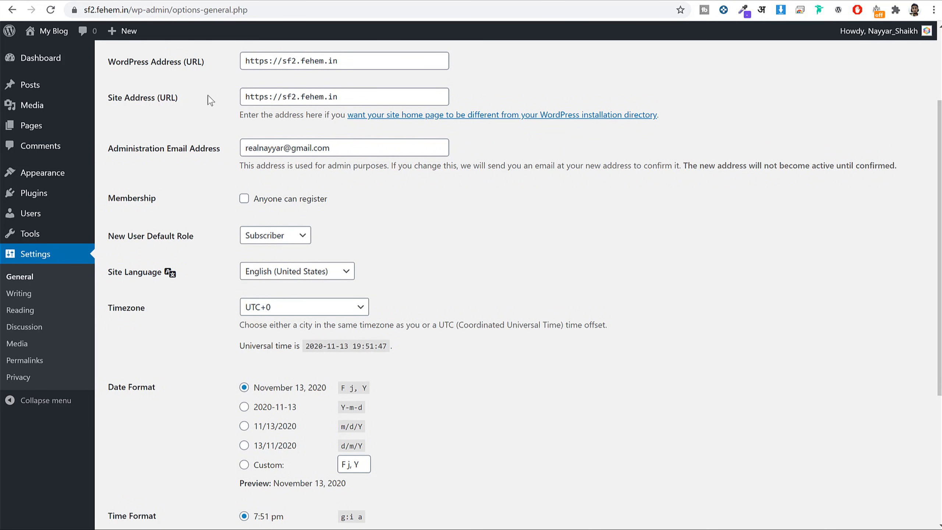
pyautogui.scroll(3, 277, 160)
# Briefly change https to http in the WordPress and Site Addresses, then restore https.
pyautogui.moveTo(265, 181); pyautogui.dragTo(248, 180)
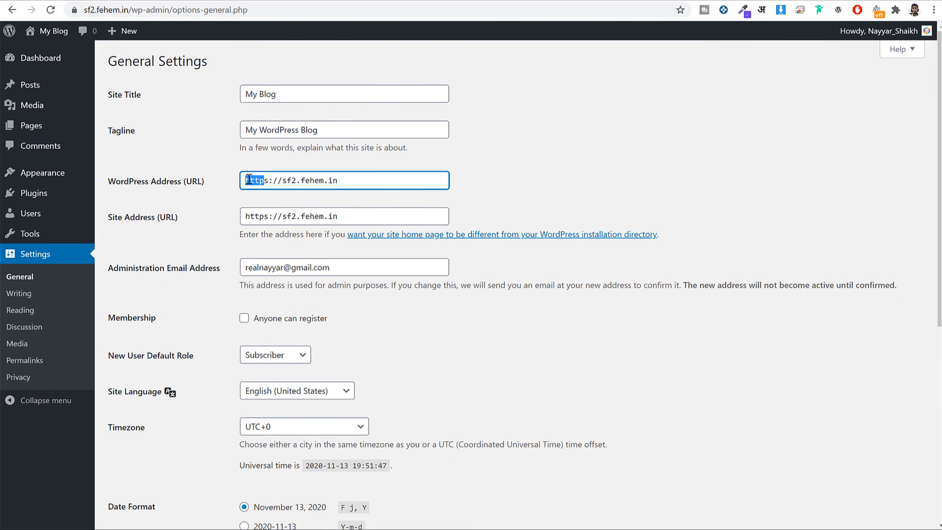
pyautogui.click(268, 181)
pyautogui.press('BackSpace')
pyautogui.click(274, 216)
pyautogui.press('BackSpace')
pyautogui.click(584, 181)
pyautogui.moveTo(274, 181); pyautogui.dragTo(268, 181)
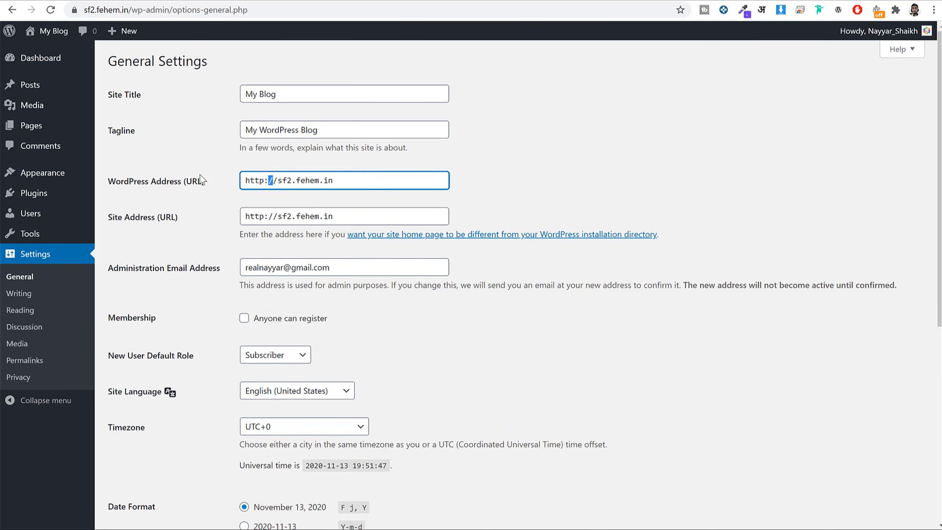
pyautogui.moveTo(200, 174); pyautogui.dragTo(199, 176)
pyautogui.moveTo(273, 217); pyautogui.dragTo(203, 216)
pyautogui.click(239, 181)
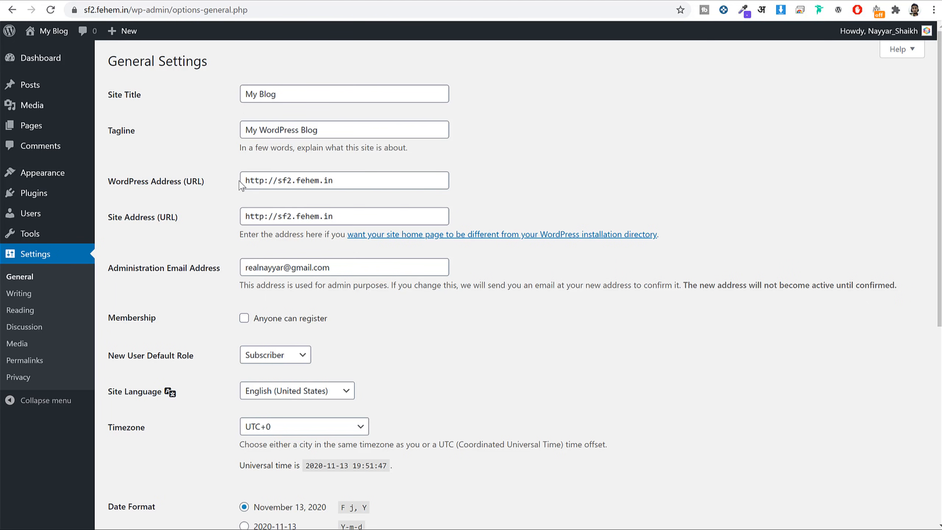
pyautogui.click(263, 181)
pyautogui.write('s')
pyautogui.click(265, 219)
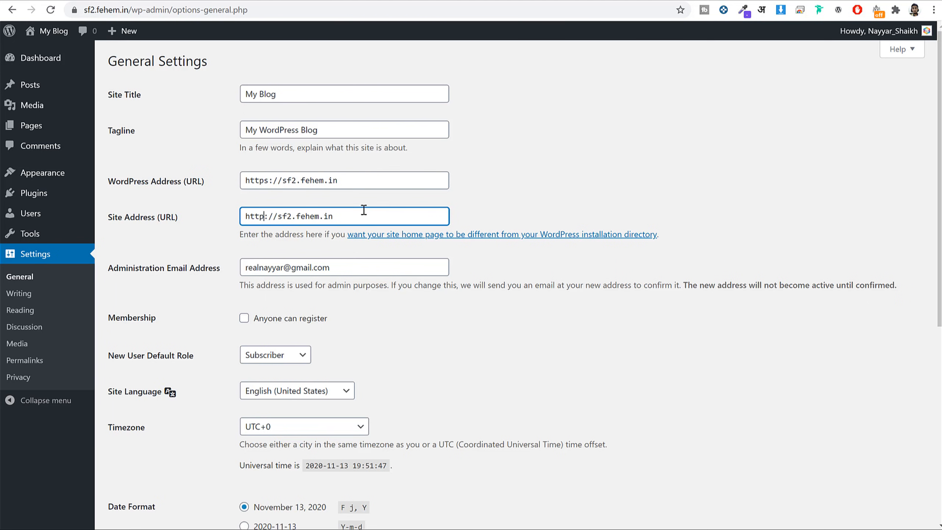
pyautogui.write('s')
pyautogui.click(526, 170)
pyautogui.moveTo(275, 181); pyautogui.dragTo(244, 180)
pyautogui.moveTo(276, 216); pyautogui.dragTo(244, 216)
pyautogui.click(571, 284)
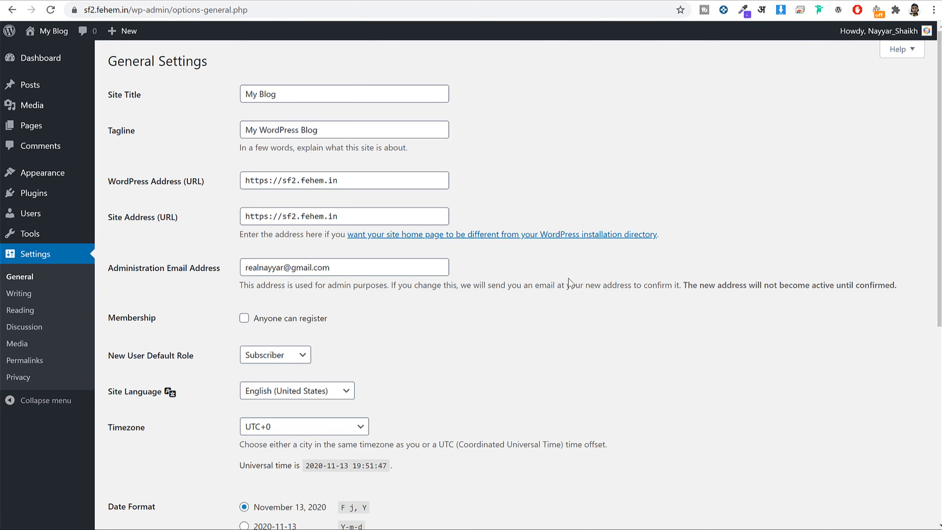
# Enable 'Anyone can register' and check the demo site's sign-up form.
pyautogui.scroll(-5, 547, 274)
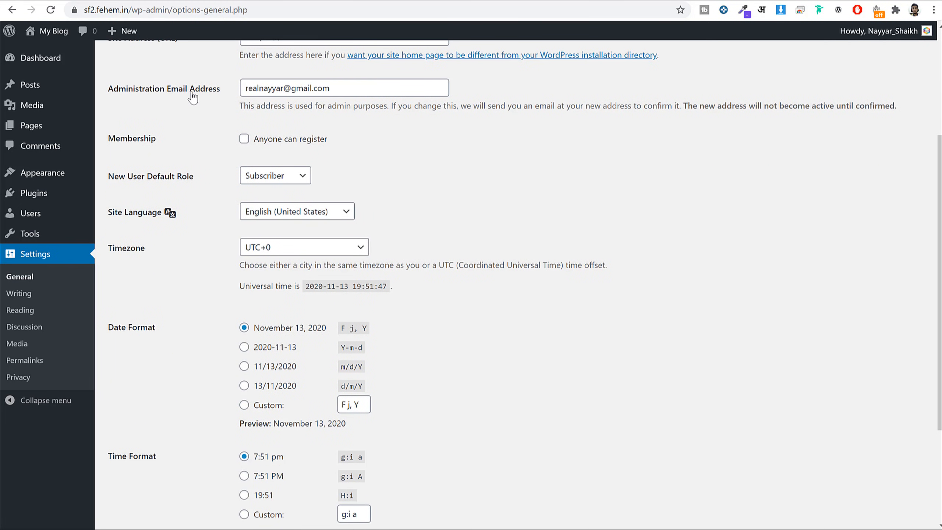
pyautogui.click(353, 91)
pyautogui.hotkey('ctrl', 'a')
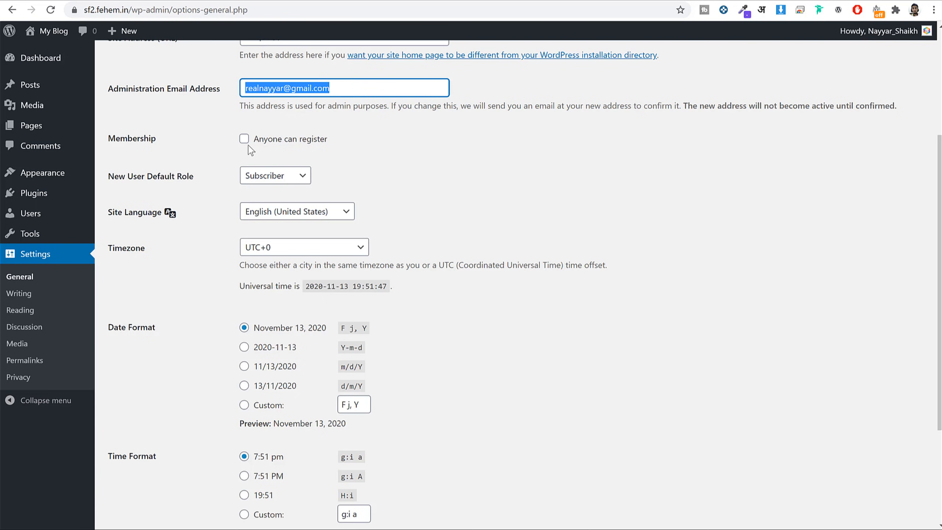
pyautogui.click(277, 147)
pyautogui.moveTo(319, 145); pyautogui.dragTo(246, 145)
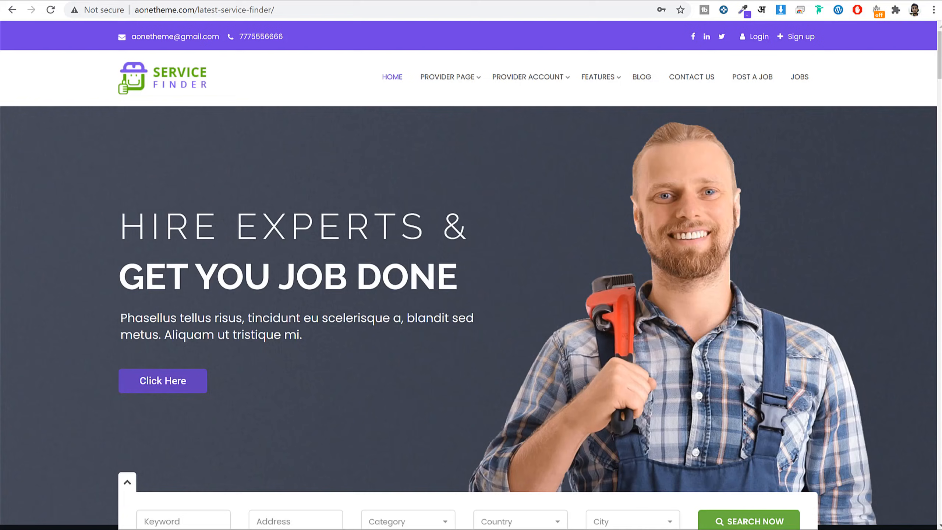
pyautogui.click(794, 36)
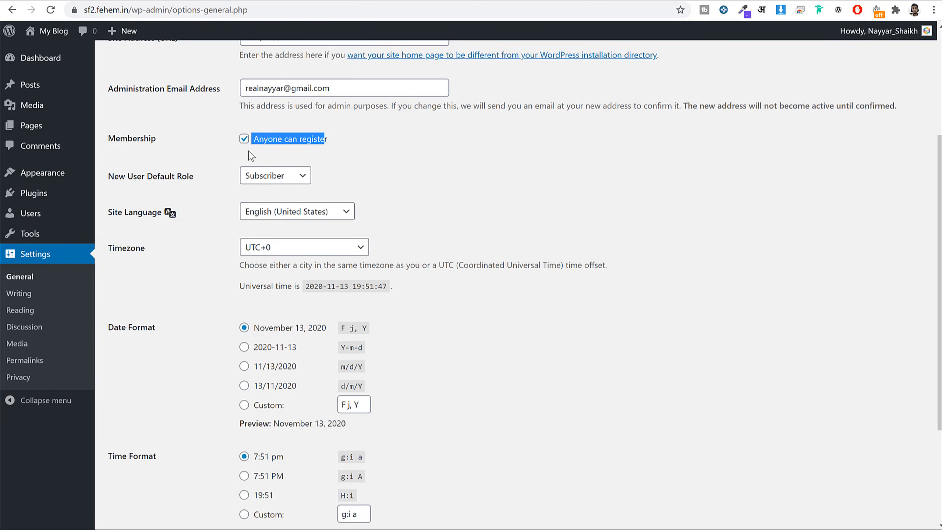
pyautogui.click(251, 156)
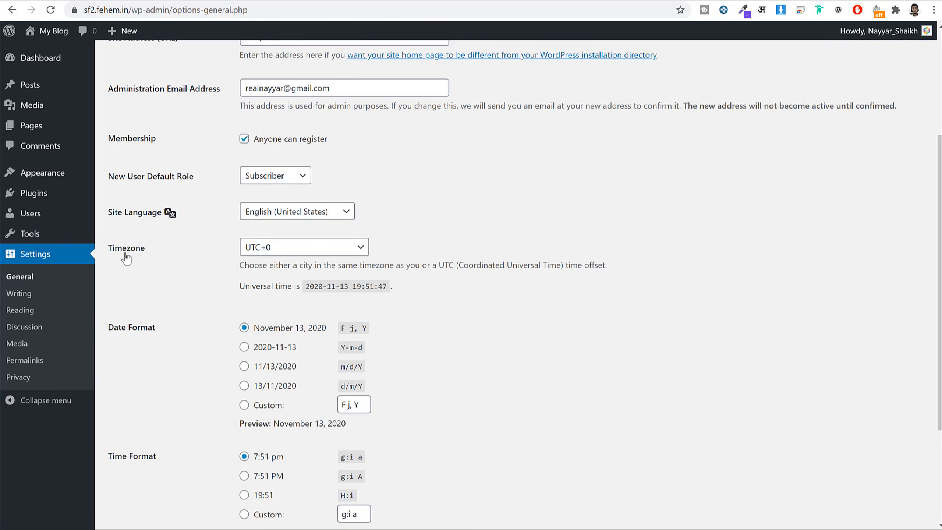
# Set the timezone to Kolkata and save the general settings.
pyautogui.click(325, 251)
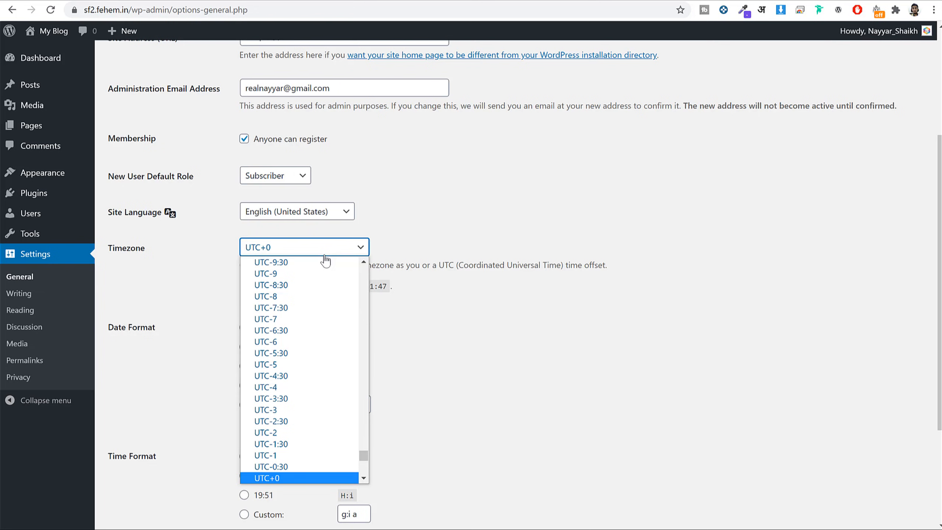
pyautogui.write('kol')
pyautogui.press('Return')
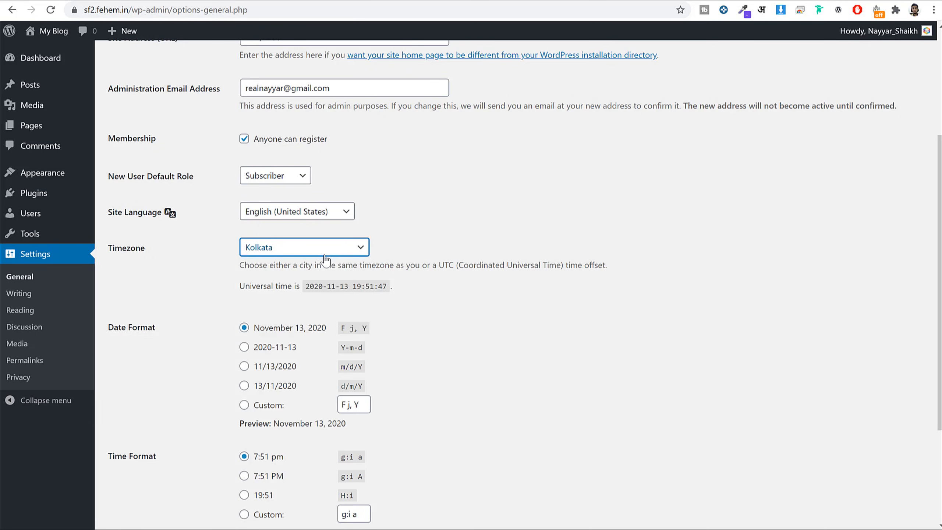
pyautogui.click(591, 266)
pyautogui.scroll(-4, 324, 427)
pyautogui.click(138, 469)
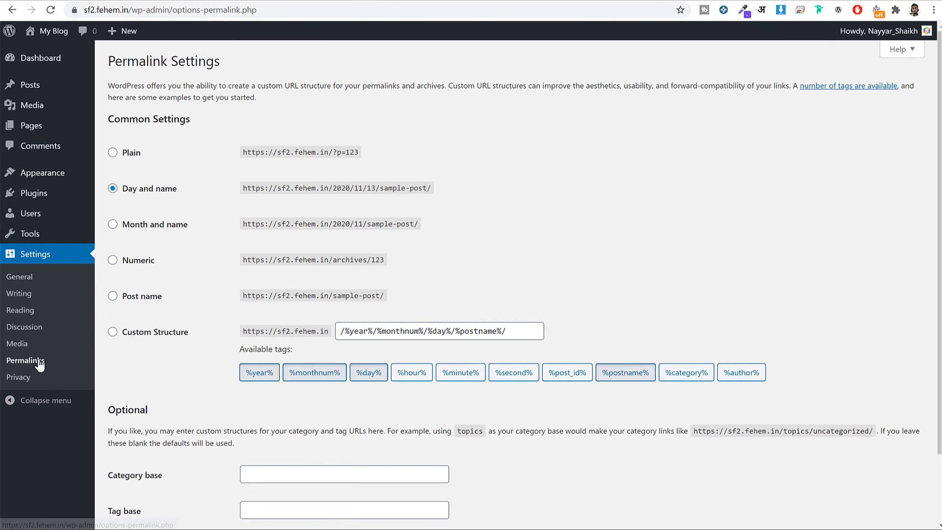
# Switch permalinks from Day and name to Post name (/%postname%/) and save.
pyautogui.moveTo(177, 189); pyautogui.dragTo(120, 190)
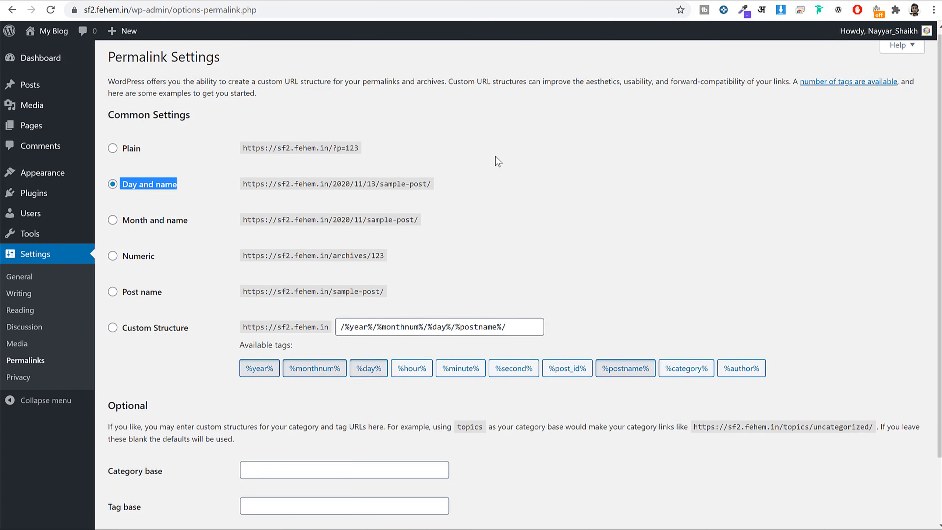
pyautogui.scroll(-2, 496, 160)
pyautogui.click(145, 217)
pyautogui.moveTo(173, 220); pyautogui.dragTo(123, 223)
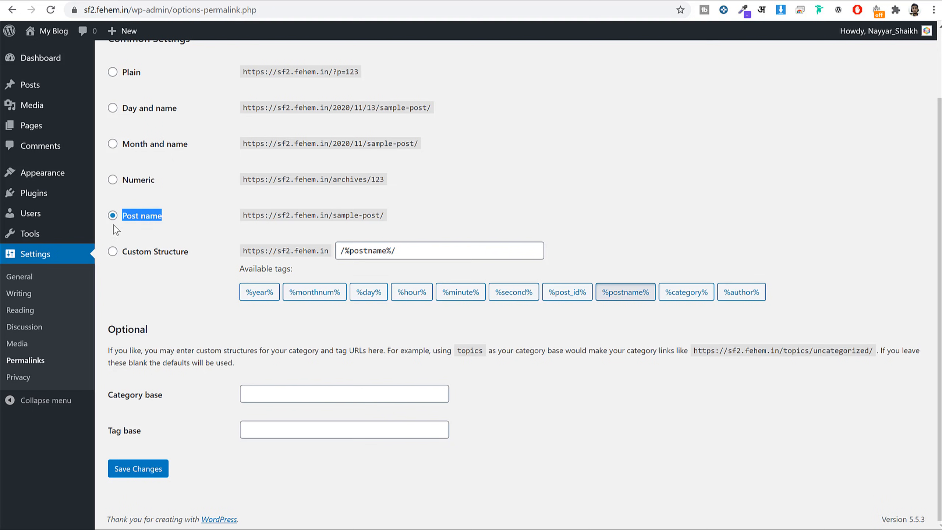
pyautogui.click(153, 470)
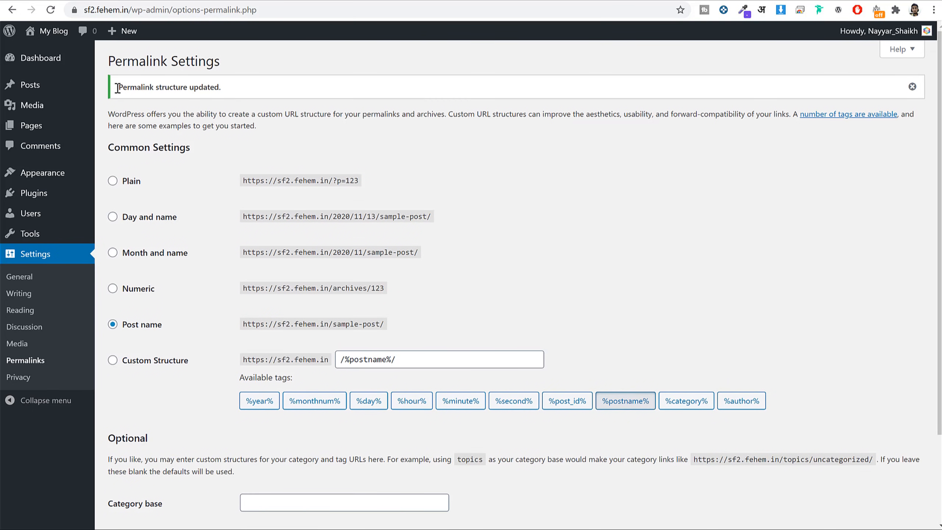
pyautogui.click(39, 58)
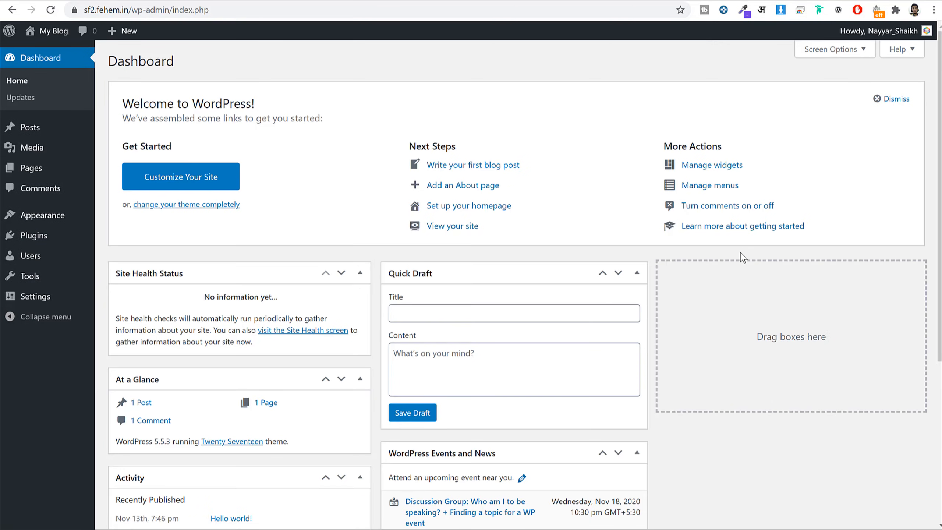
# Untick At a Glance, Activity, Events and News, Welcome and Quick Draft in Screen Options.
pyautogui.scroll(-6, 740, 253)
pyautogui.scroll(6, 738, 275)
pyautogui.click(840, 58)
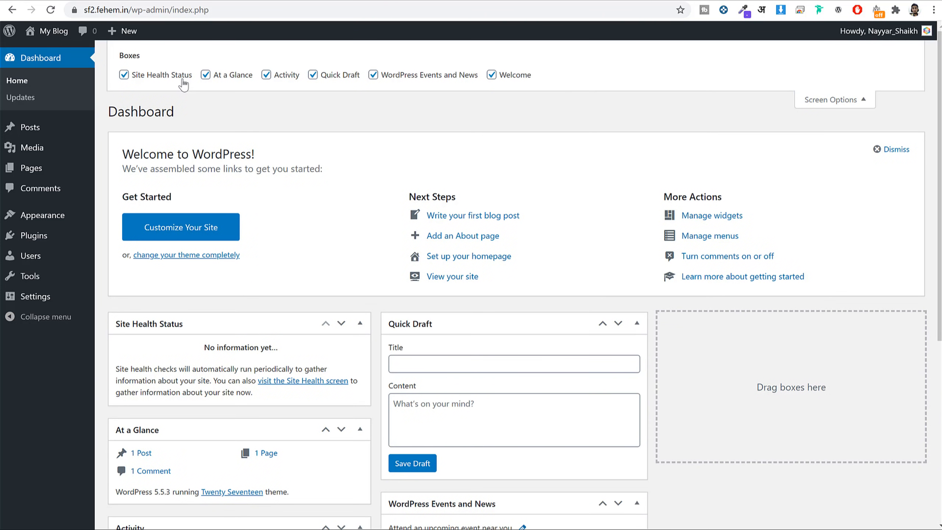
pyautogui.click(205, 76)
pyautogui.click(266, 75)
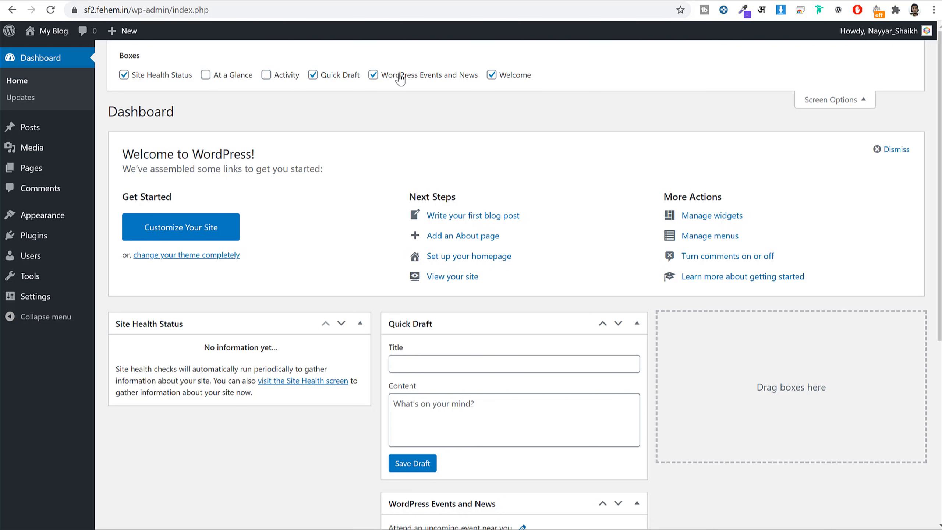
pyautogui.click(397, 76)
pyautogui.click(491, 75)
pyautogui.click(323, 76)
pyautogui.click(850, 106)
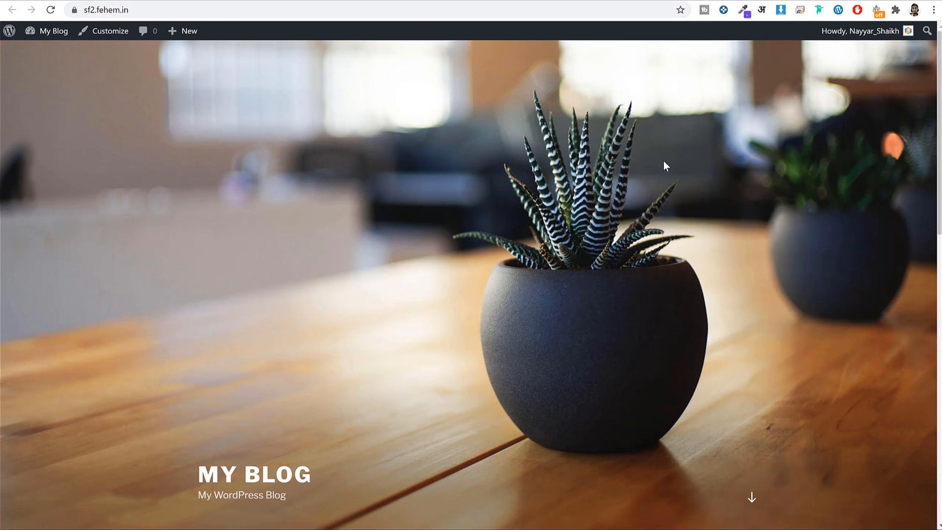
# Review the stripped-down Dashboard, then go to Appearance > Themes.
pyautogui.scroll(-15, 751, 292)
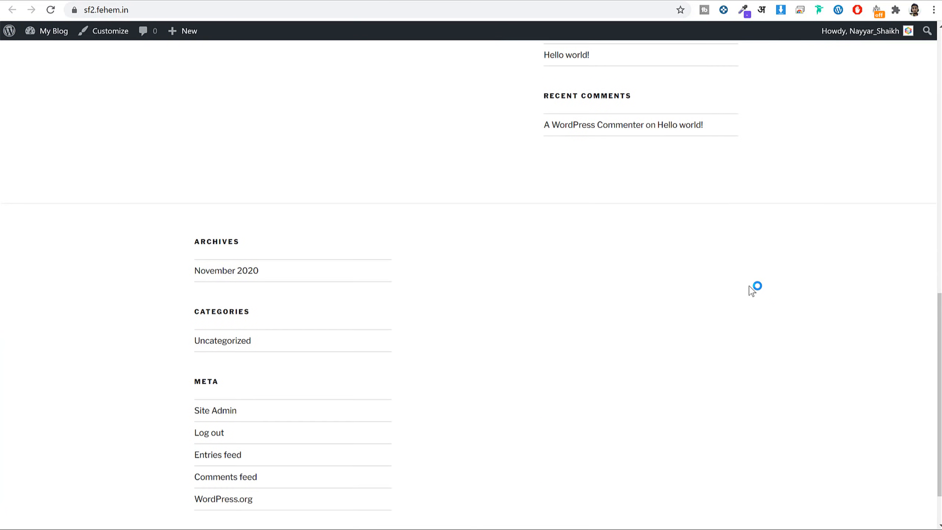
pyautogui.scroll(15, 750, 289)
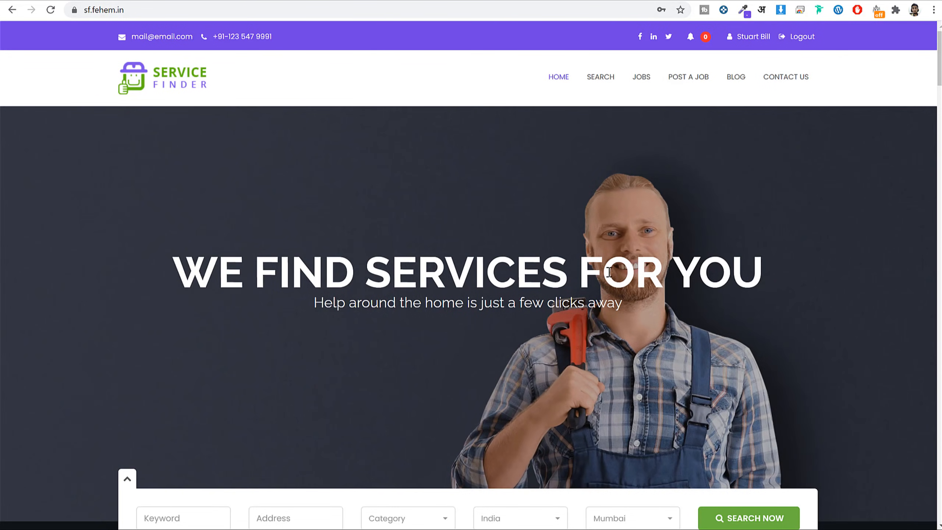
pyautogui.scroll(-12, 702, 329)
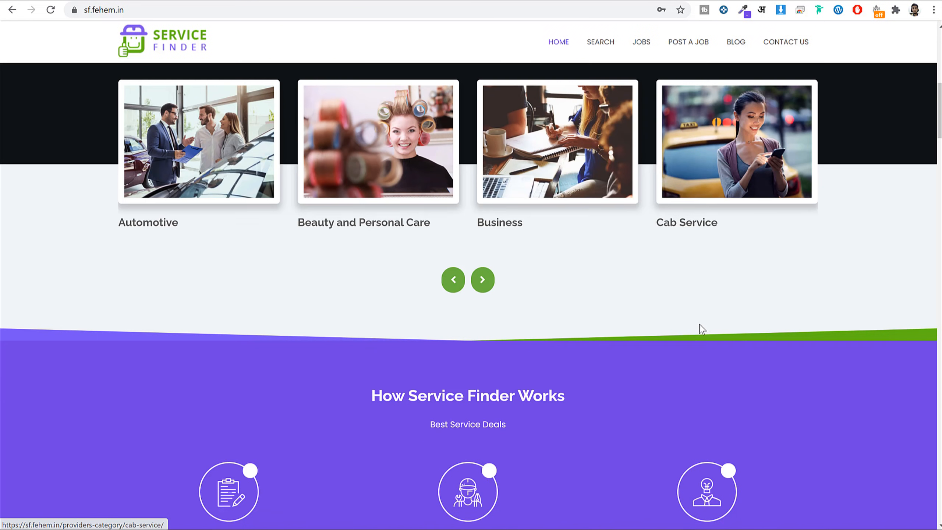
pyautogui.scroll(10, 702, 328)
pyautogui.scroll(-5, 805, 301)
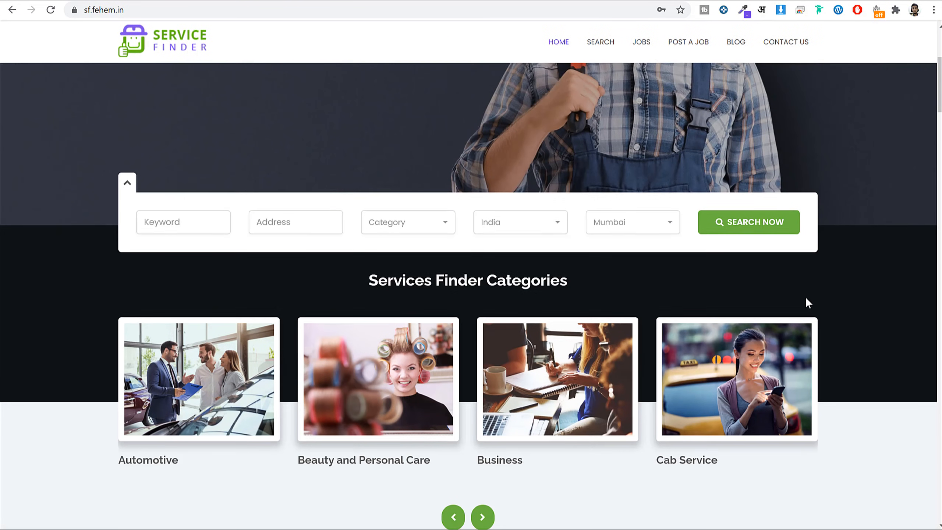
pyautogui.scroll(-10, 806, 296)
pyautogui.scroll(3, 791, 273)
pyautogui.scroll(-3, 808, 265)
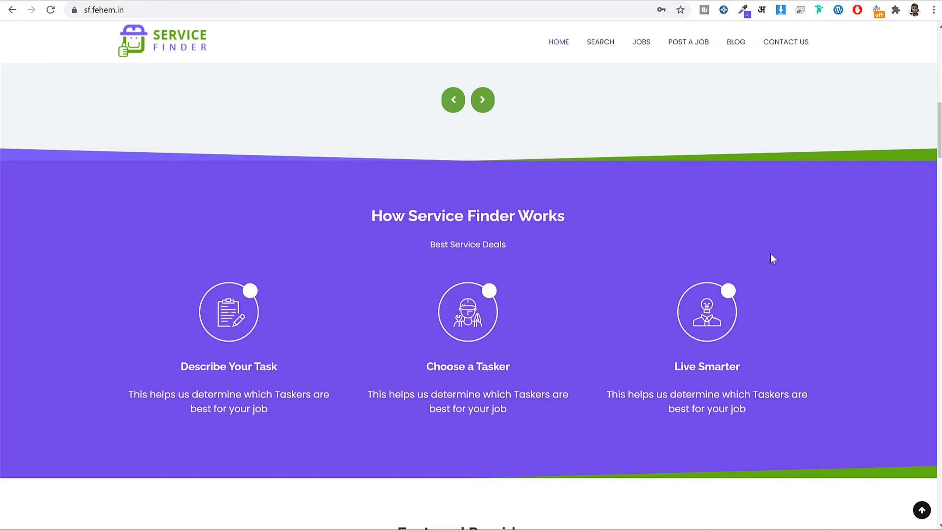
pyautogui.scroll(-8, 642, 319)
pyautogui.scroll(-3, 648, 316)
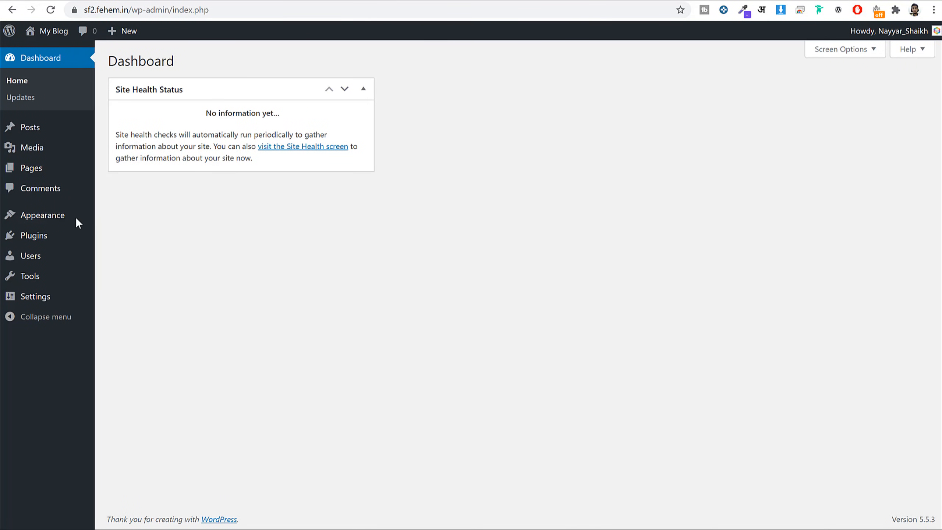
pyautogui.click(57, 218)
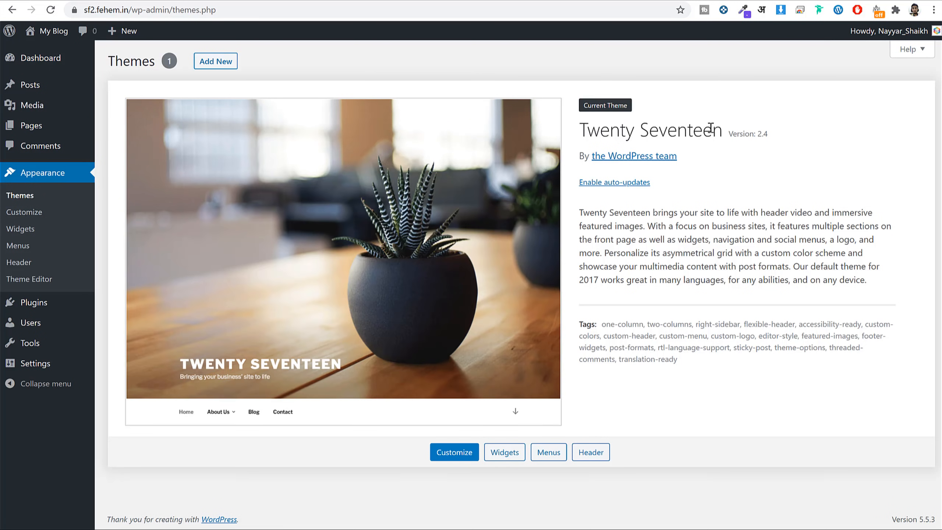
# Open bloggdude.com/sf in a new tab to reach the Service Finder ThemeForest page.
pyautogui.hotkey('ctrl', 't')
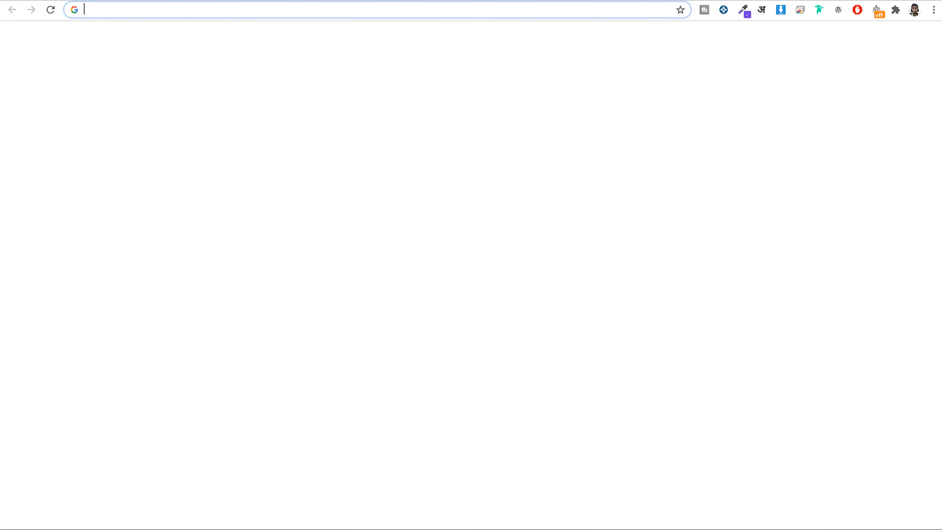
pyautogui.write('bloggdude.com/sf')
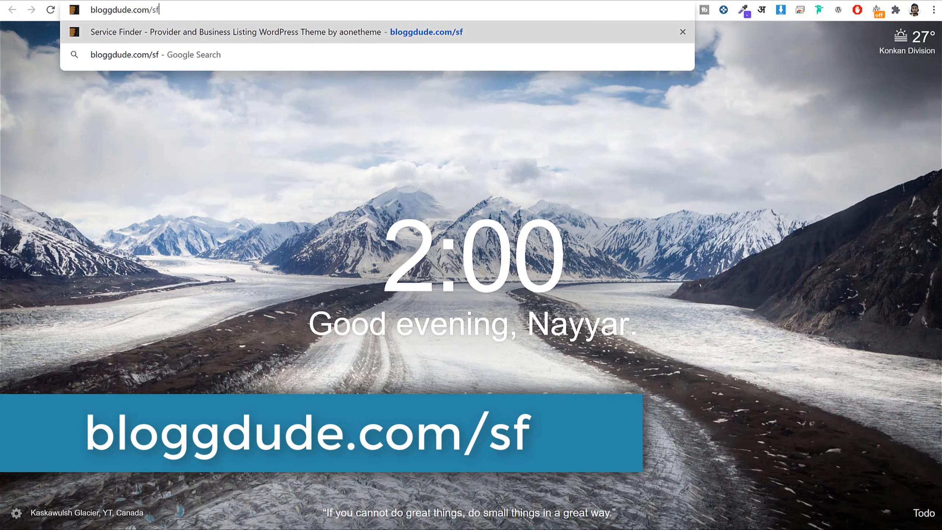
pyautogui.press('Return')
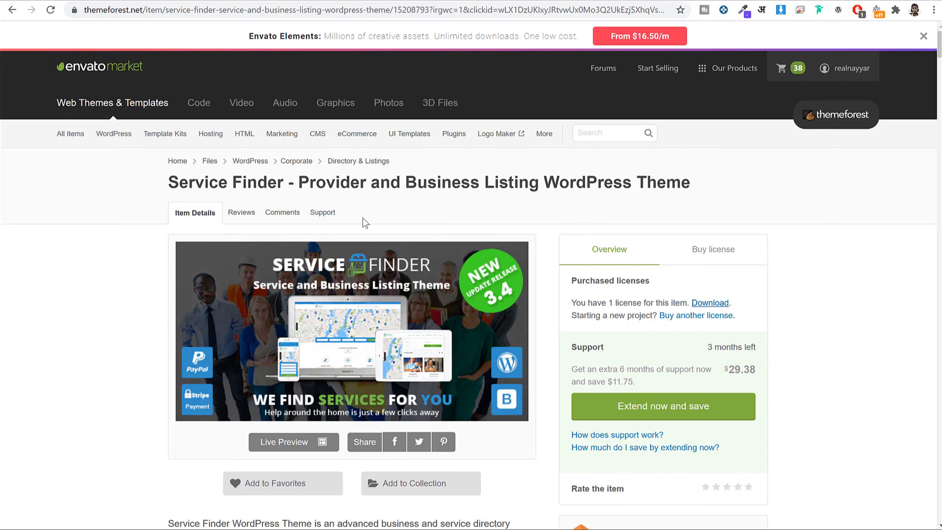
pyautogui.scroll(-12, 839, 274)
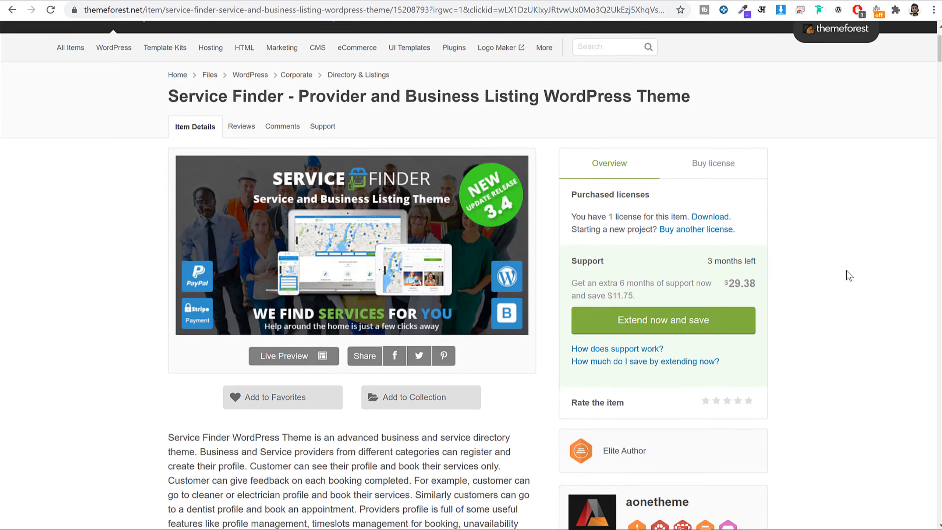
pyautogui.scroll(-20, 850, 276)
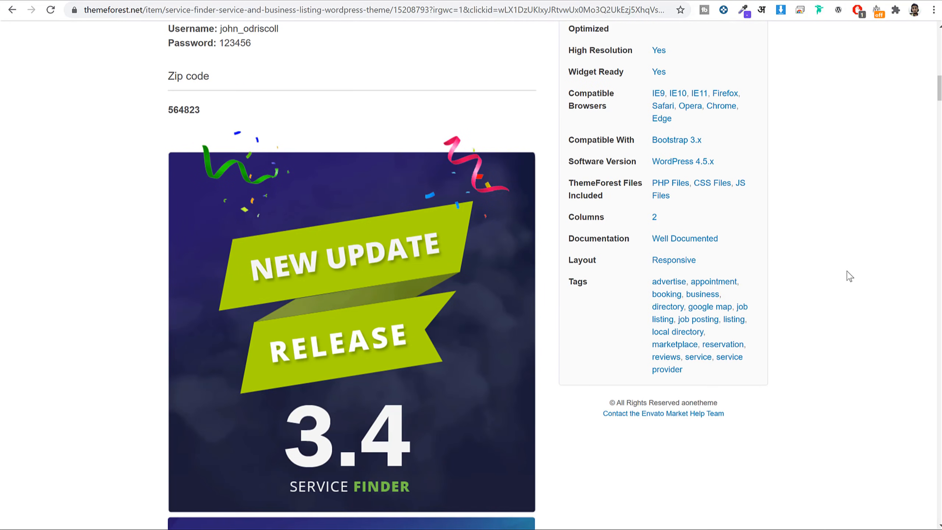
pyautogui.scroll(-10, 849, 277)
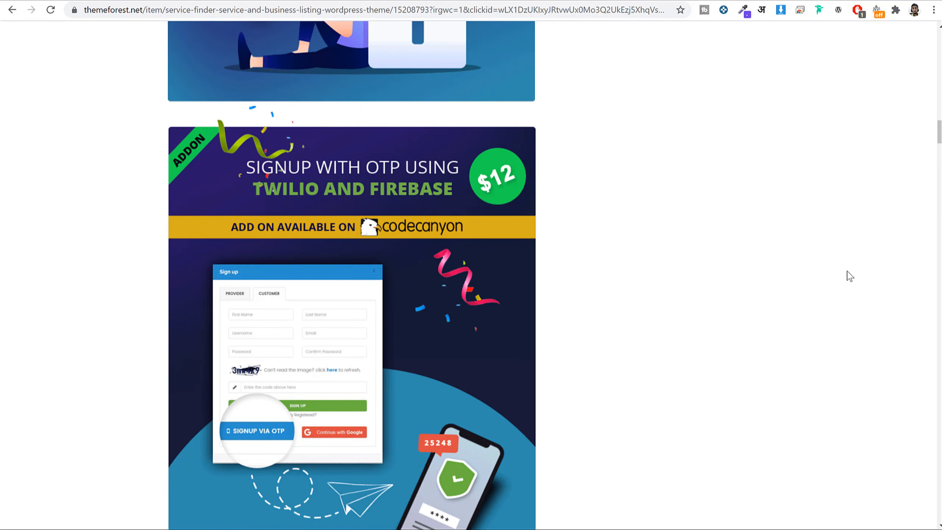
pyautogui.scroll(20, 850, 276)
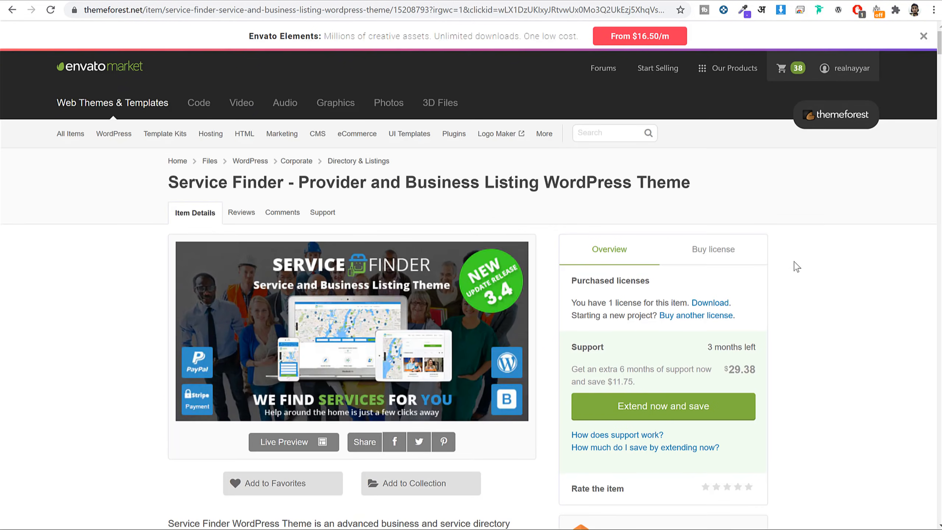
# Check the $59 Regular License and its 6 months of support, then show the account menu.
pyautogui.click(713, 250)
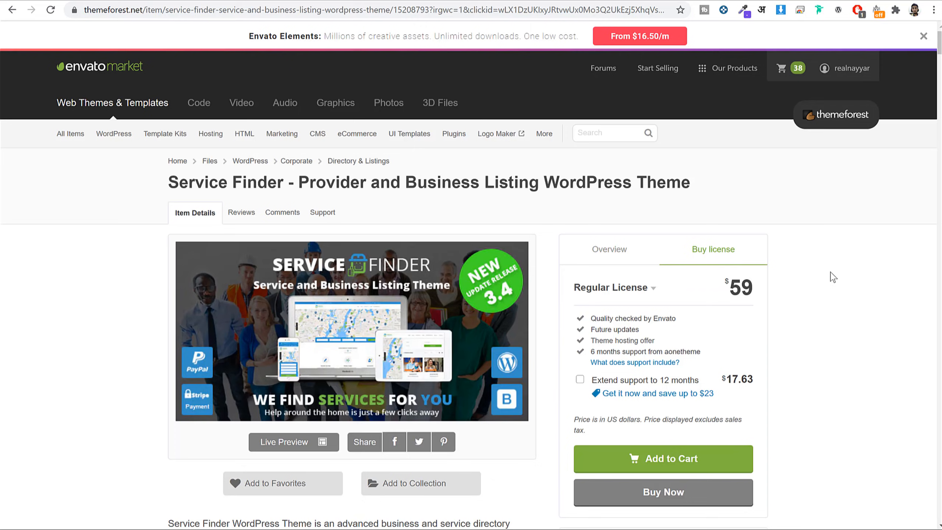
pyautogui.scroll(-2, 833, 276)
pyautogui.doubleClick(737, 223)
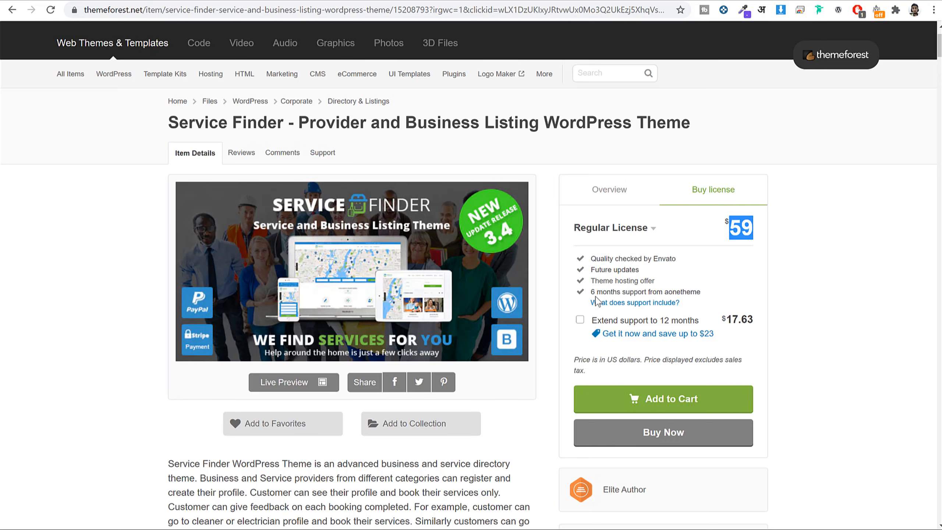
pyautogui.moveTo(594, 291); pyautogui.dragTo(712, 291)
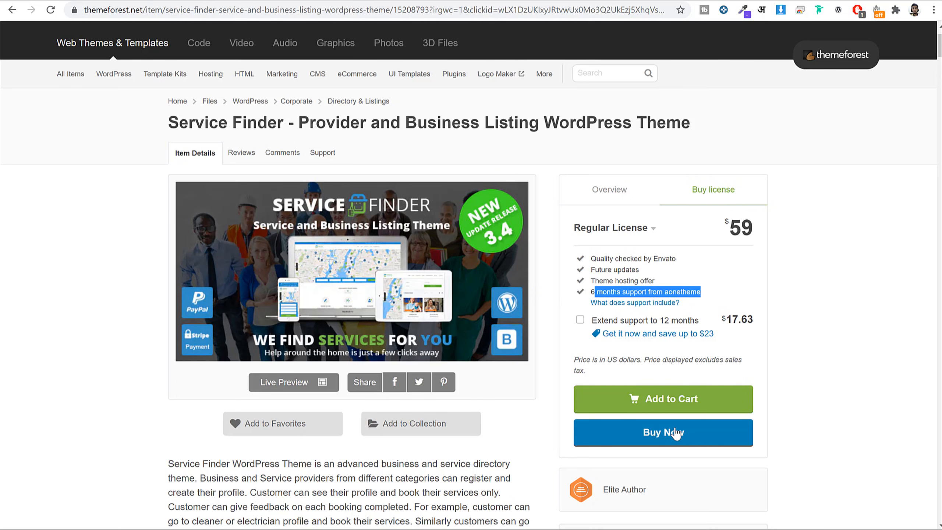
pyautogui.scroll(2, 776, 442)
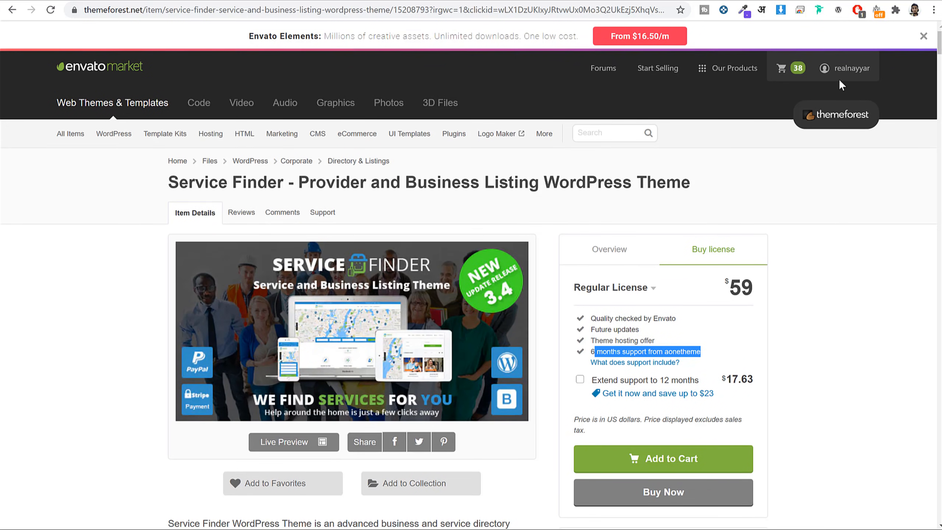
pyautogui.moveTo(839, 74)
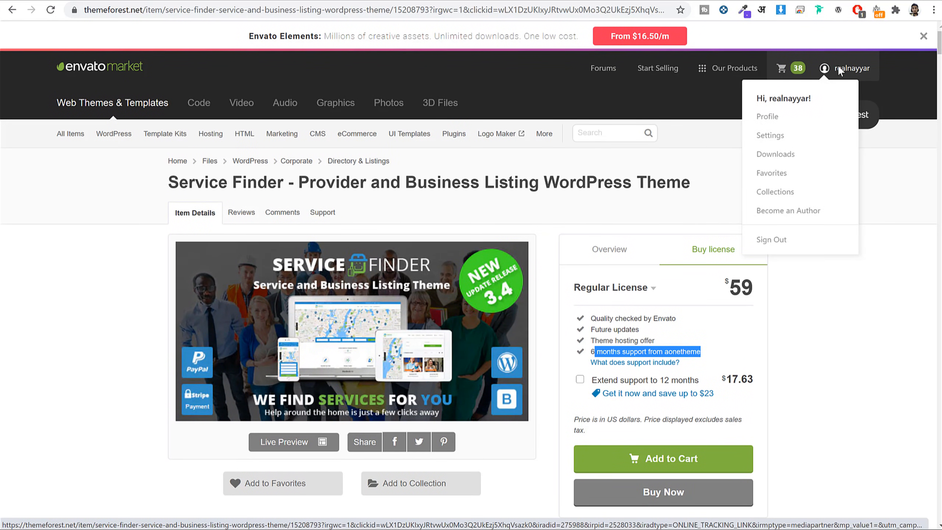
# On the ThemeForest Downloads page, start downloading Service Finder's all files and documentation.
pyautogui.click(787, 161)
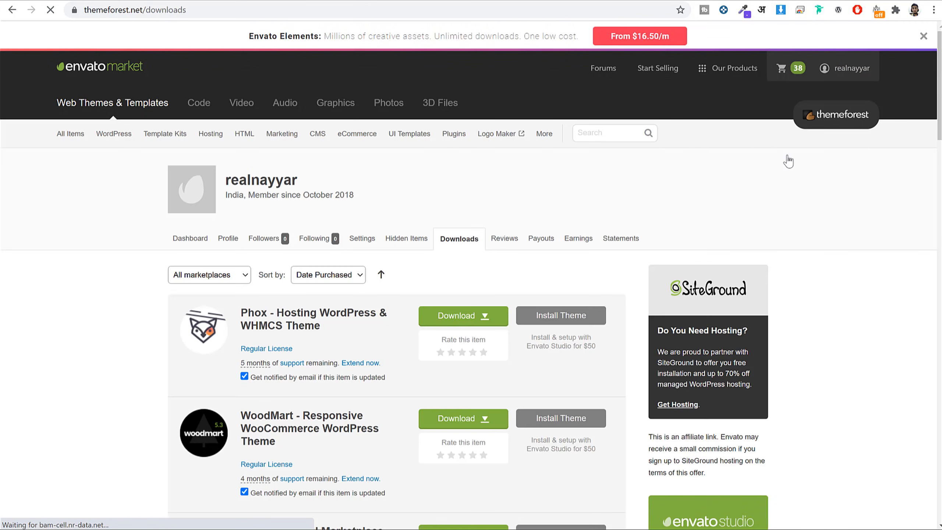
pyautogui.scroll(-5, 801, 269)
pyautogui.scroll(-20, 832, 270)
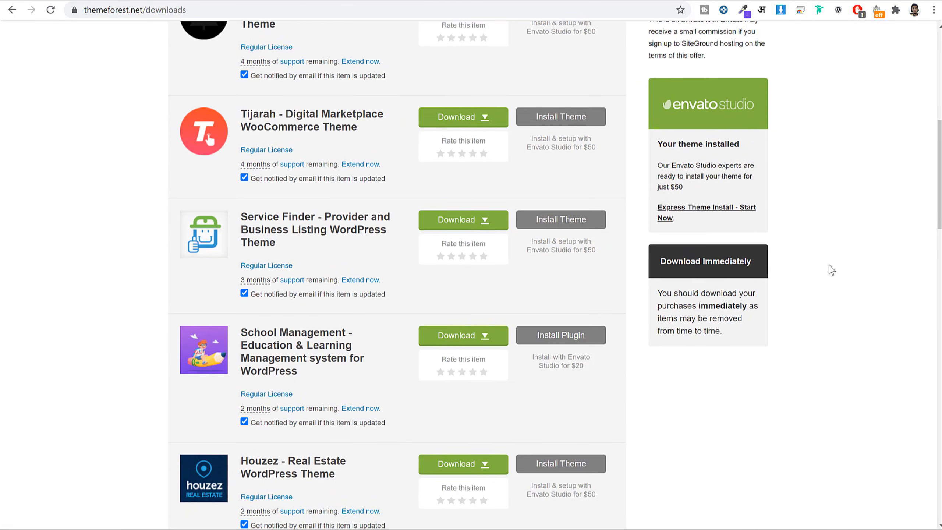
pyautogui.scroll(20, 832, 270)
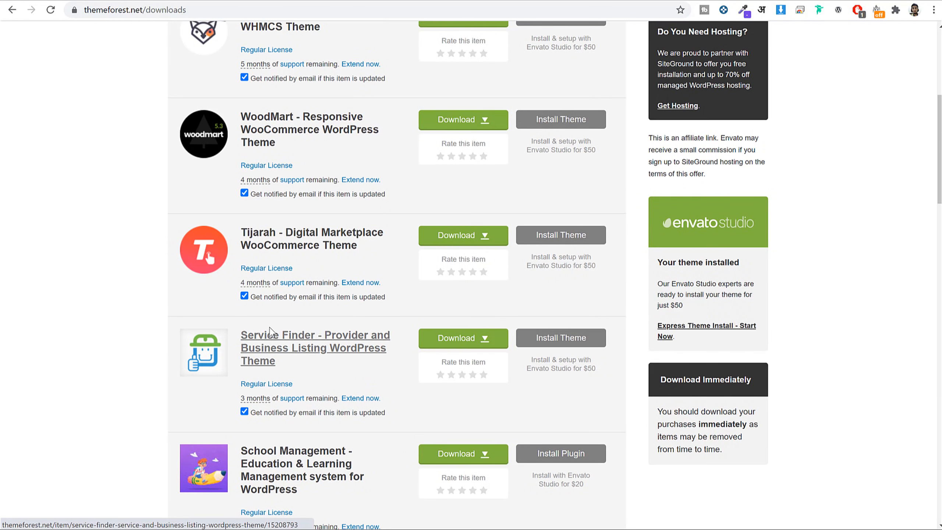
pyautogui.scroll(-3, 273, 338)
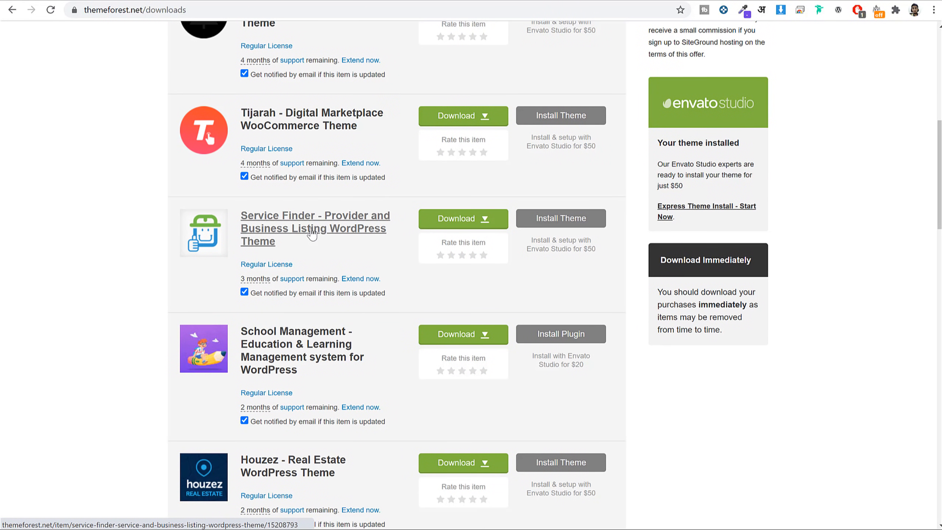
pyautogui.click(483, 220)
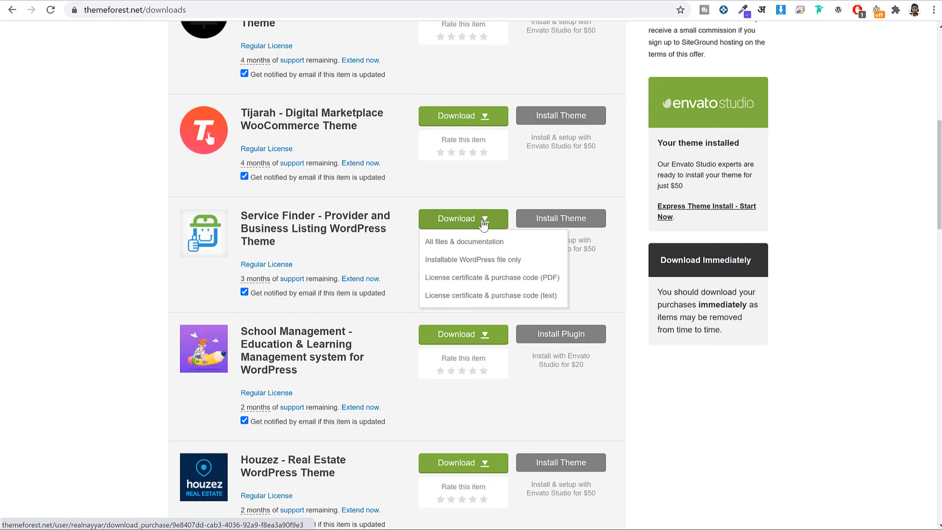
pyautogui.click(486, 247)
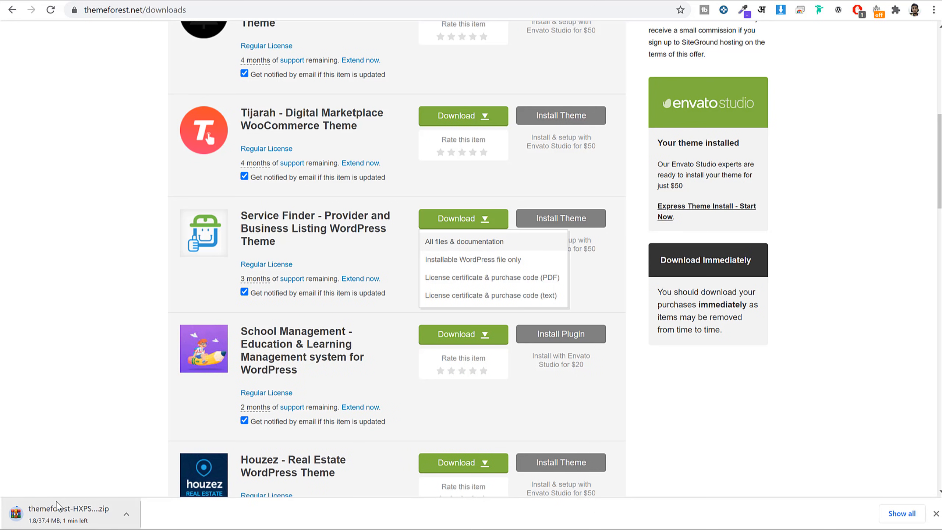
# Cancel that download and select the existing Service Finder ZIP in the B2B Service Finder folder.
pyautogui.click(126, 514)
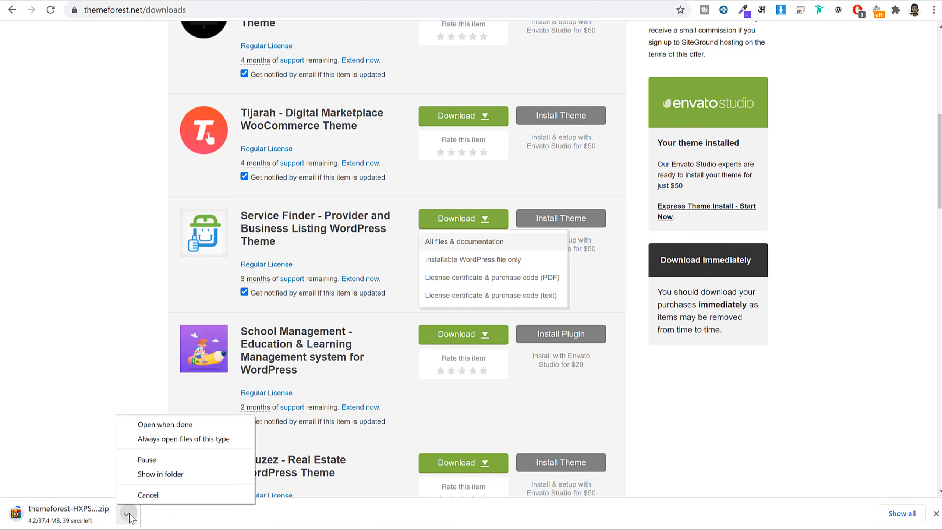
pyautogui.click(138, 495)
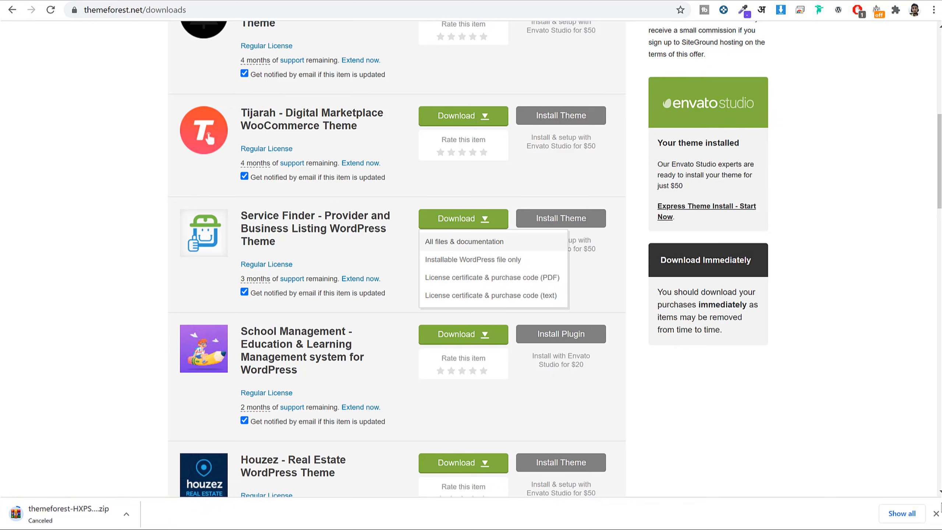
pyautogui.click(935, 514)
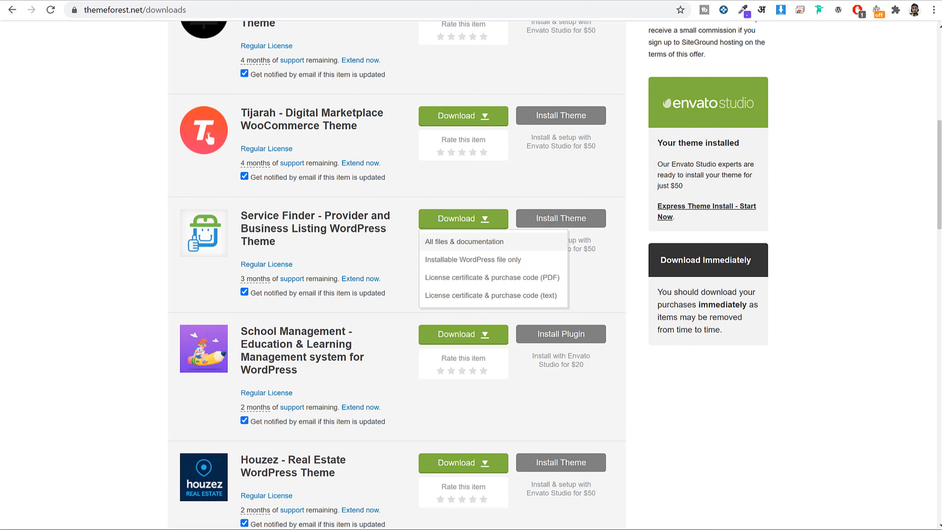
pyautogui.click(327, 529)
pyautogui.click(368, 214)
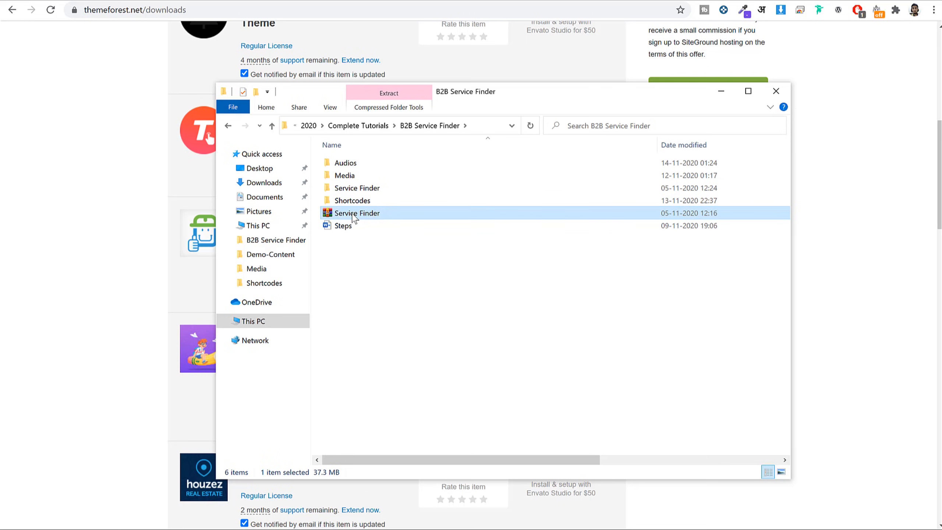
# Go into the extracted Service Finder folder's Main_Download subfolder and select the 9.75 MB service-finder.zip.
pyautogui.rightClick(352, 213)
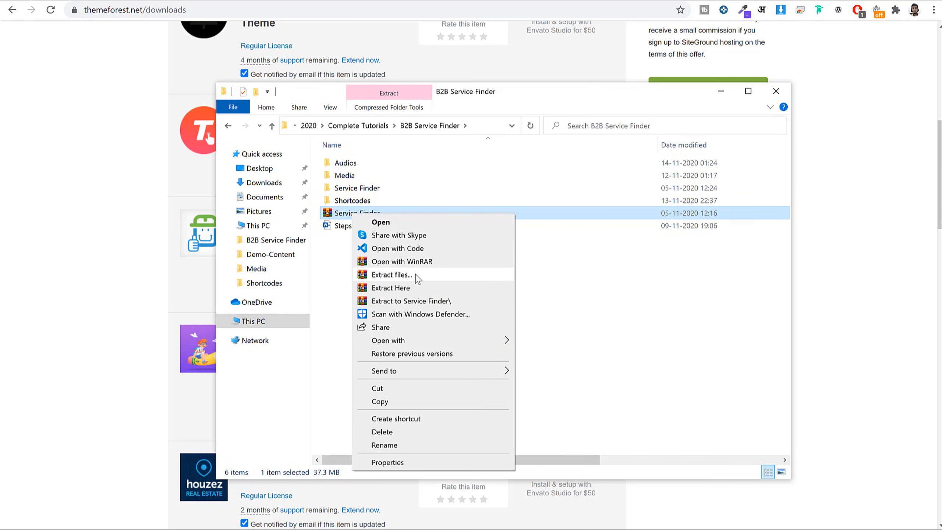
pyautogui.click(545, 290)
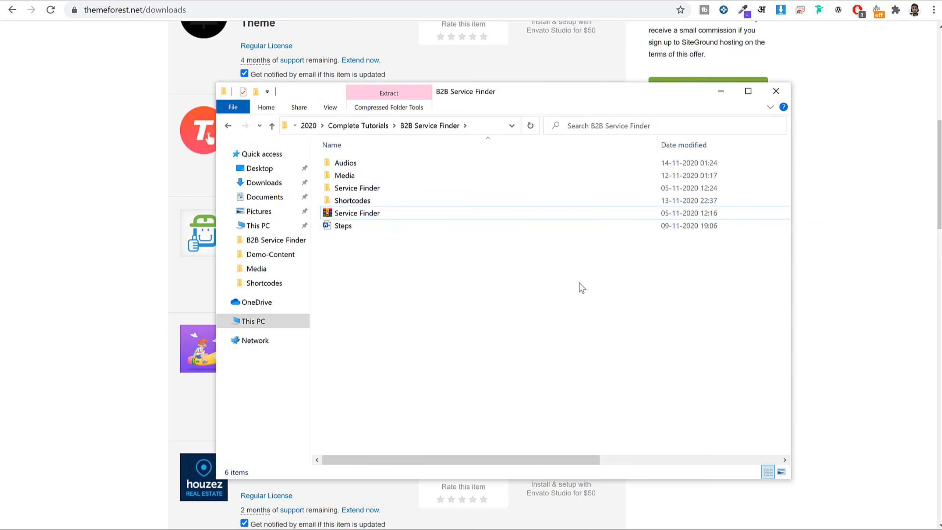
pyautogui.click(392, 215)
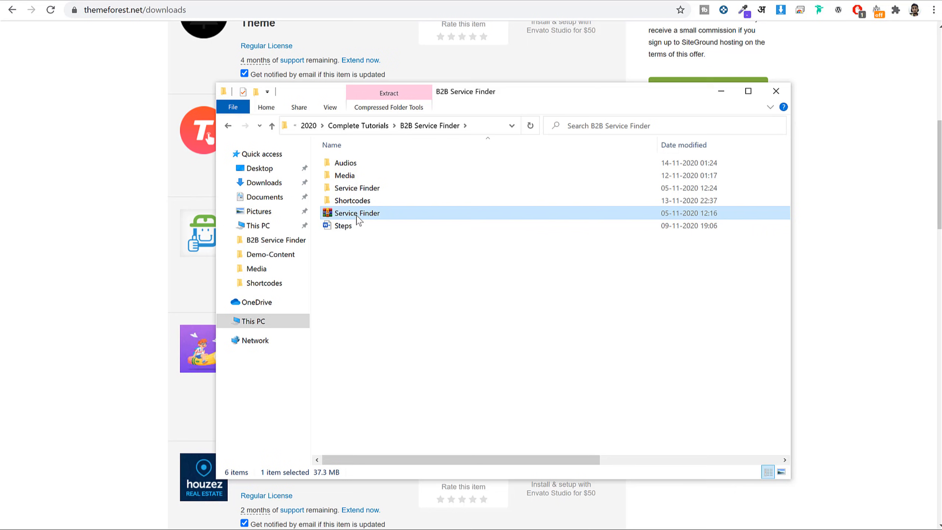
pyautogui.doubleClick(362, 189)
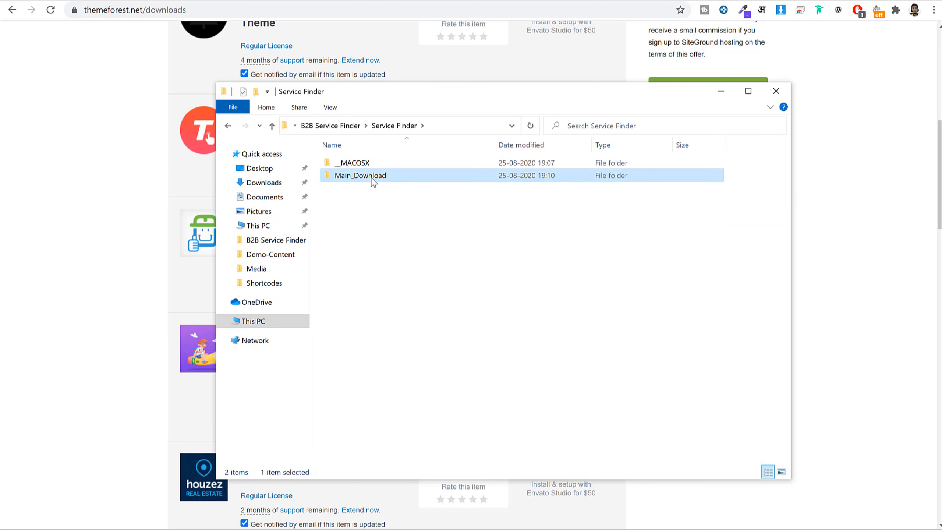
pyautogui.doubleClick(372, 177)
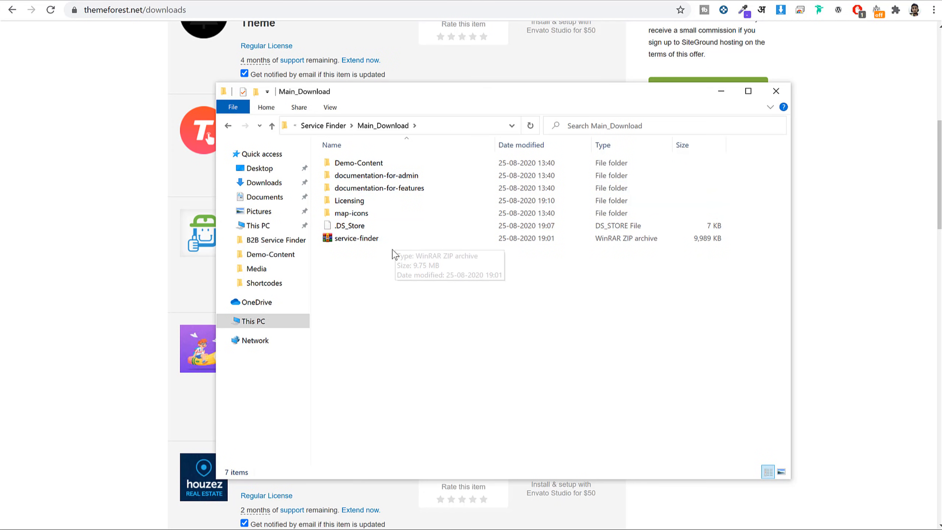
pyautogui.press('BackSpace')
pyautogui.press('BackSpace')
pyautogui.doubleClick(368, 188)
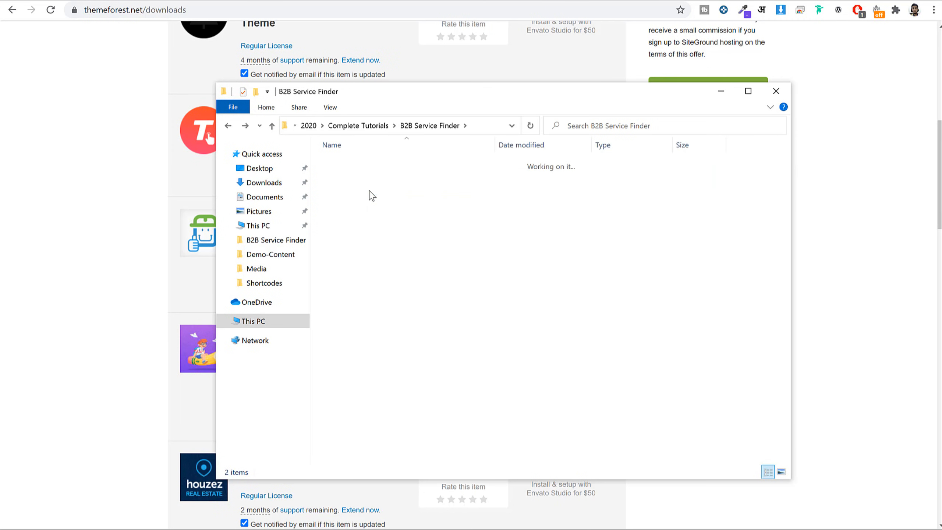
pyautogui.click(366, 176)
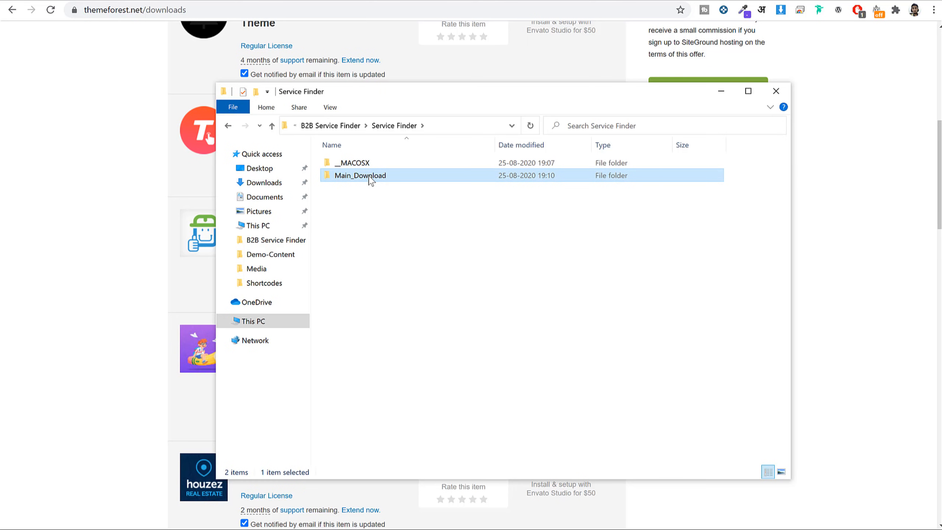
pyautogui.doubleClick(371, 180)
pyautogui.click(375, 241)
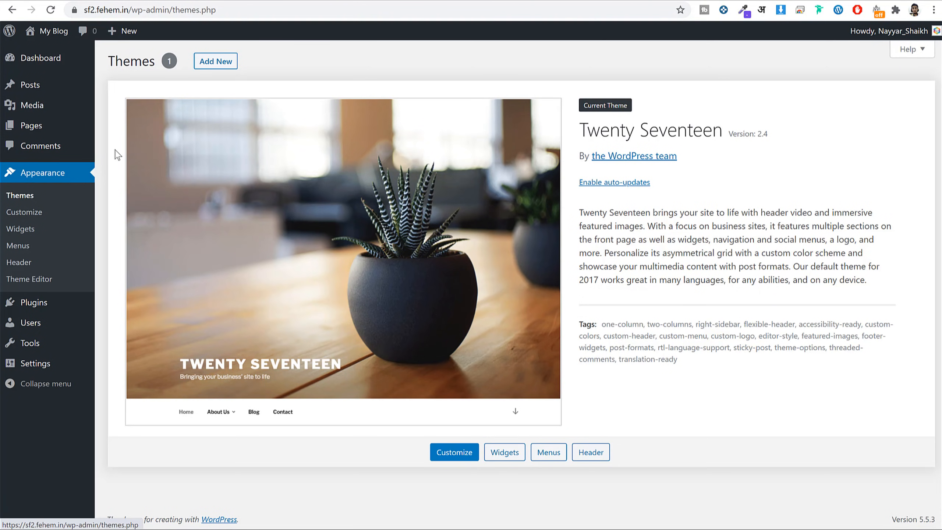
# Upload Main_Download/service-finder.zip as a new theme, install it, and activate Service Finder.
pyautogui.click(224, 62)
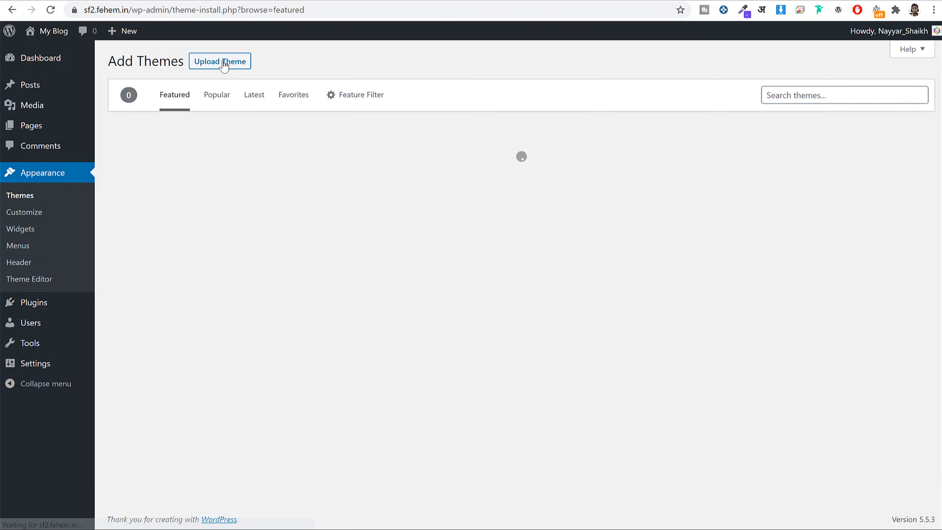
pyautogui.click(227, 62)
pyautogui.click(440, 169)
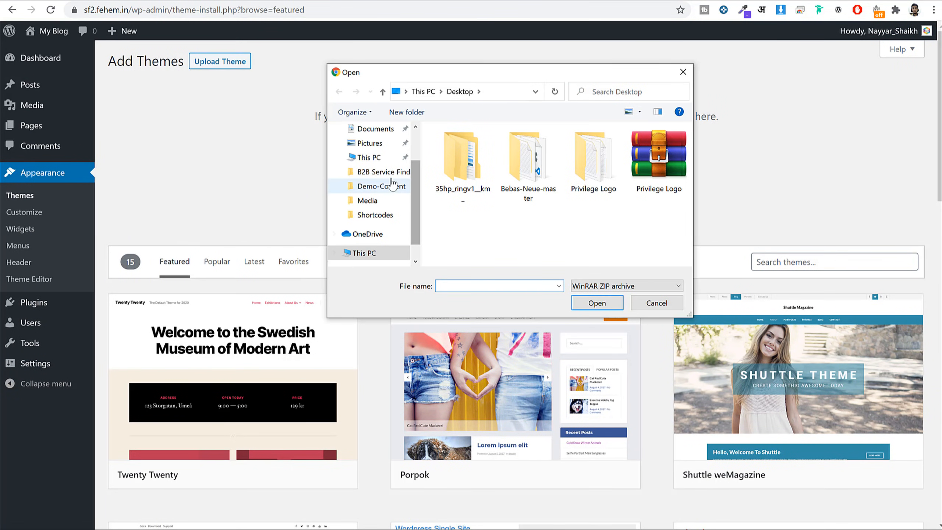
pyautogui.click(384, 171)
pyautogui.doubleClick(482, 173)
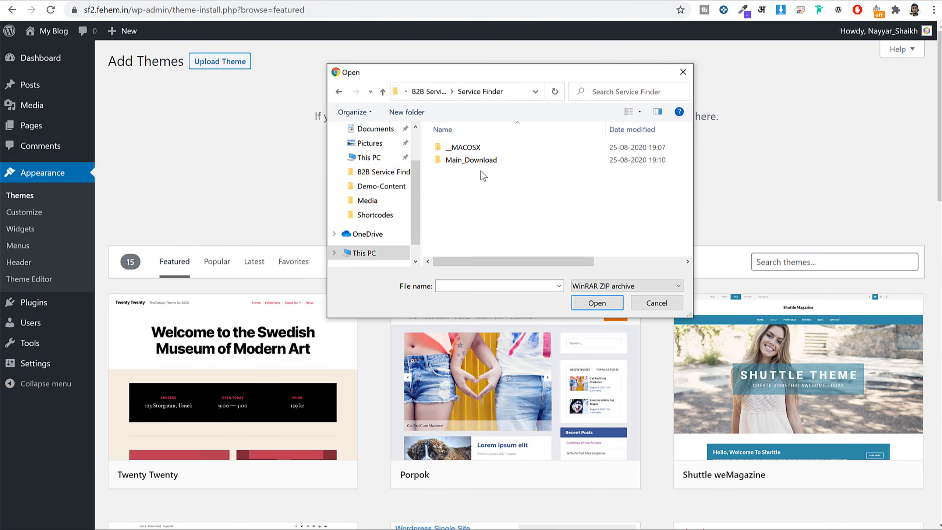
pyautogui.doubleClick(482, 162)
pyautogui.click(505, 211)
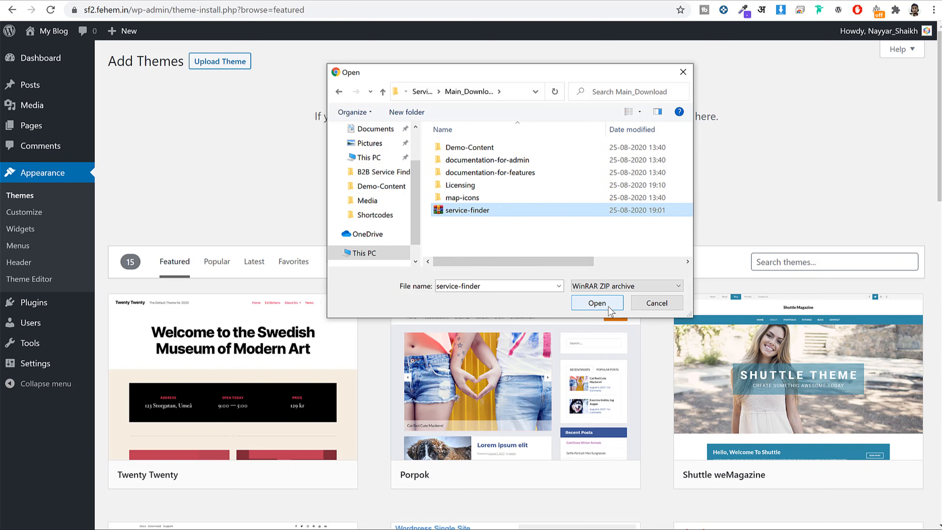
pyautogui.click(597, 303)
pyautogui.click(594, 177)
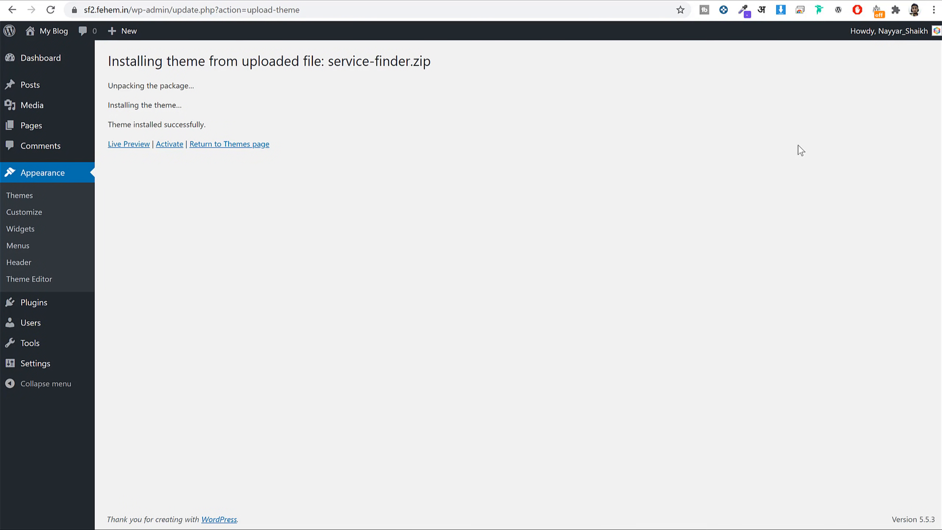
pyautogui.click(173, 147)
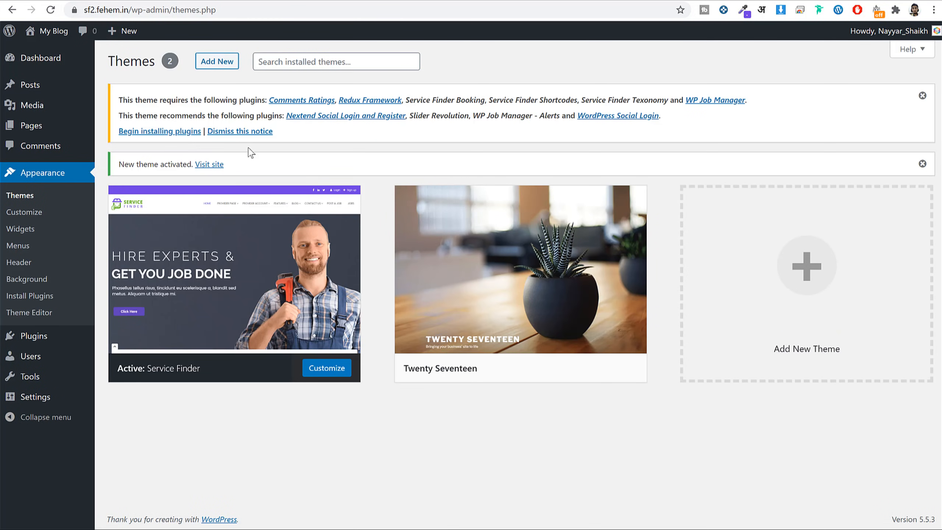
# Delete the Twenty Seventeen theme from its details view, then highlight the required-plugins notice.
pyautogui.moveTo(289, 204)
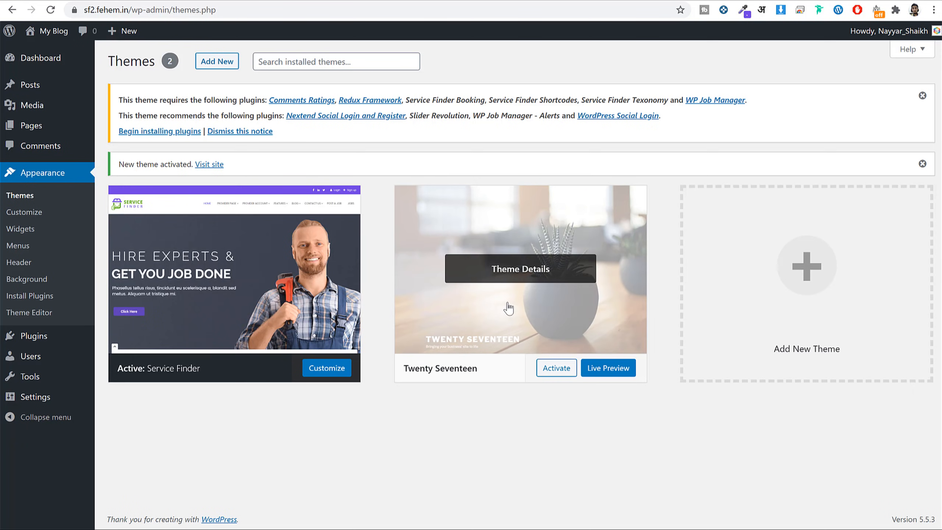
pyautogui.click(502, 271)
pyautogui.click(903, 500)
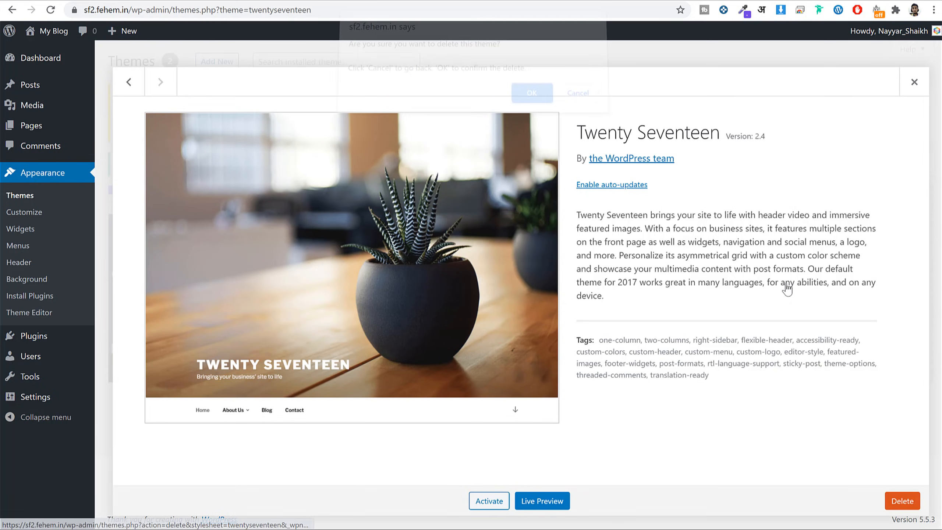
pyautogui.click(530, 99)
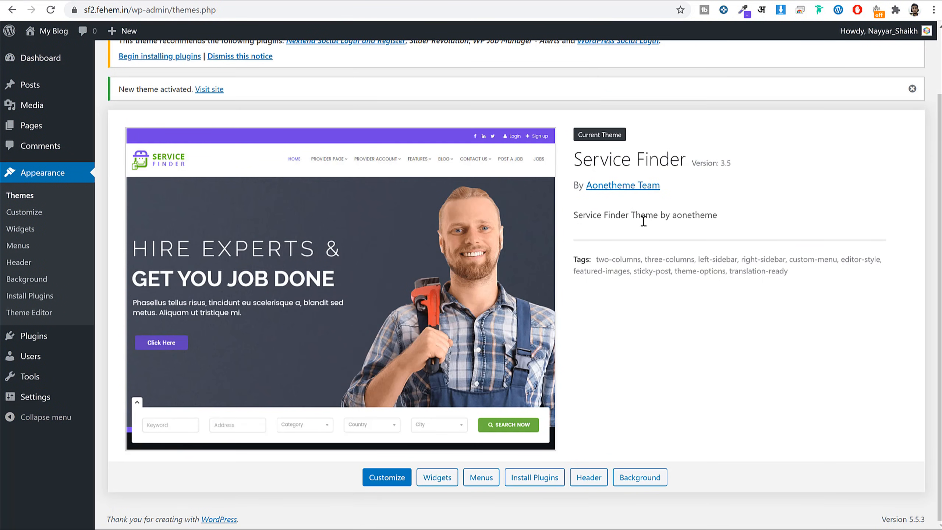
pyautogui.scroll(2, 647, 237)
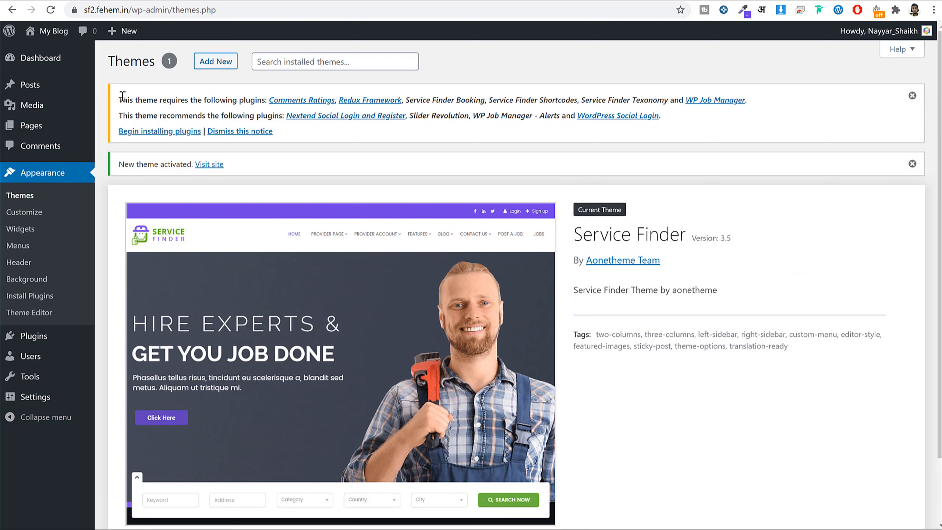
pyautogui.moveTo(122, 95); pyautogui.dragTo(254, 119)
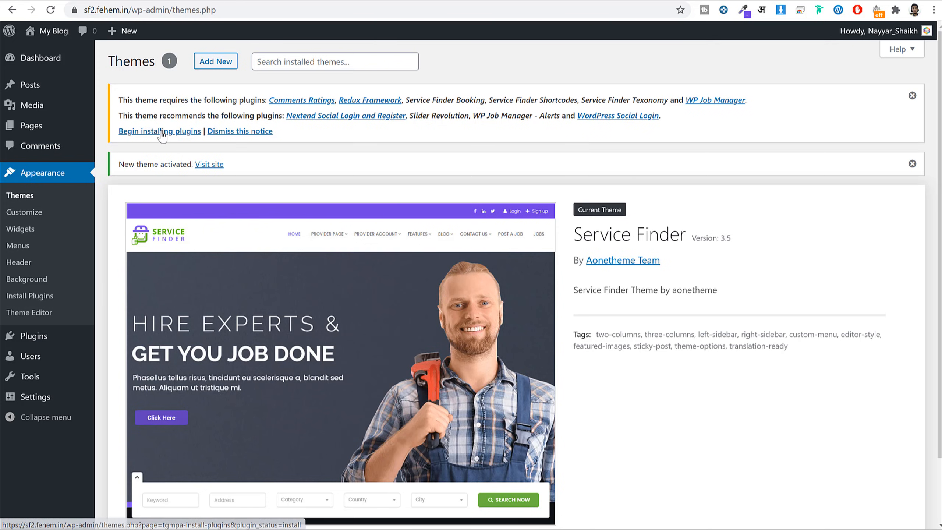
# Bulk-install all ten required and recommended Service Finder plugins.
pyautogui.click(188, 131)
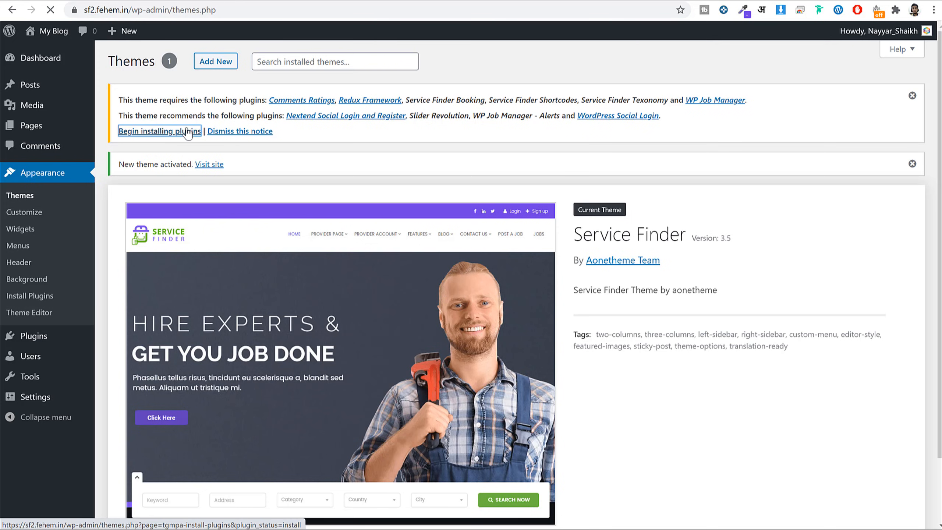
pyautogui.scroll(-1, 284, 223)
pyautogui.scroll(1, 249, 404)
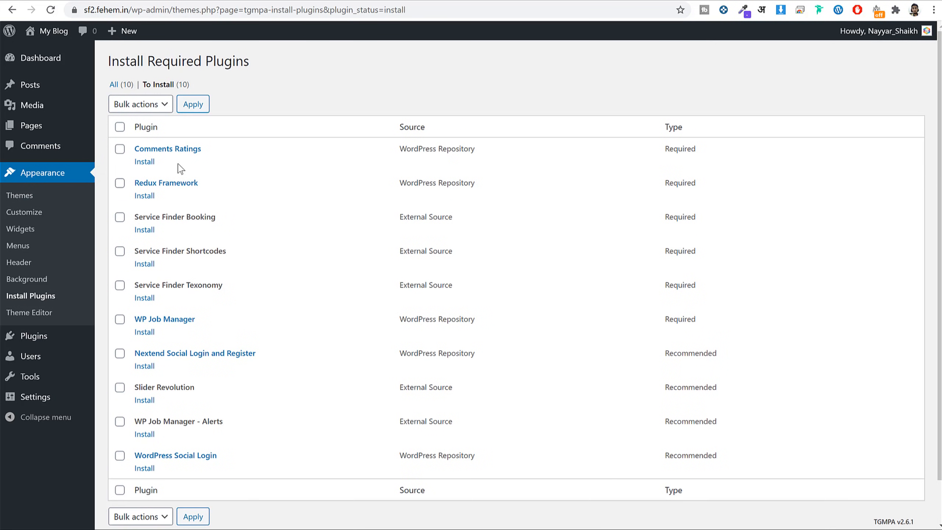
pyautogui.click(120, 128)
pyautogui.click(141, 106)
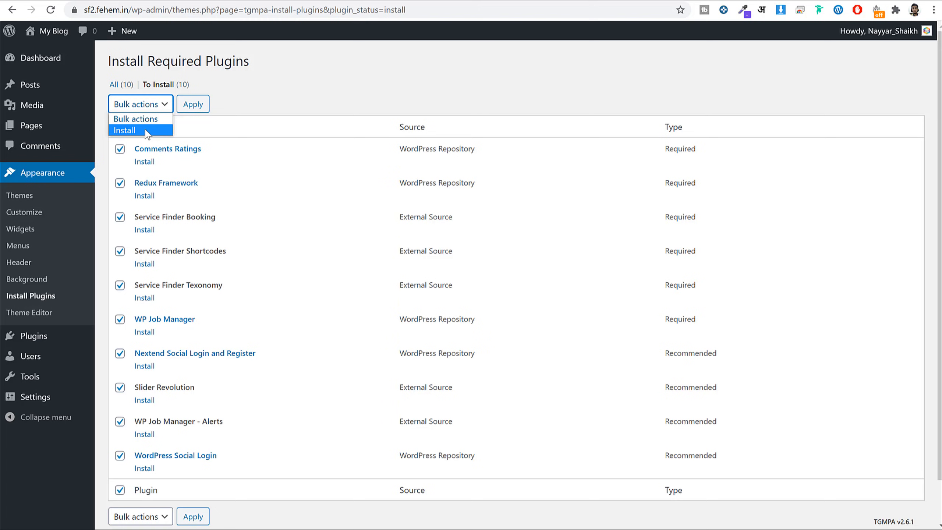
pyautogui.click(123, 130)
pyautogui.click(190, 106)
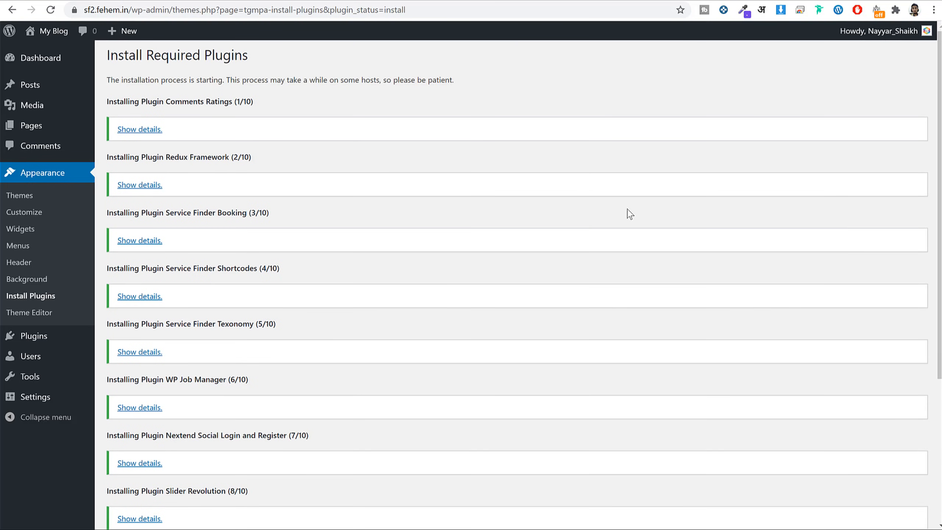
pyautogui.scroll(-5, 601, 252)
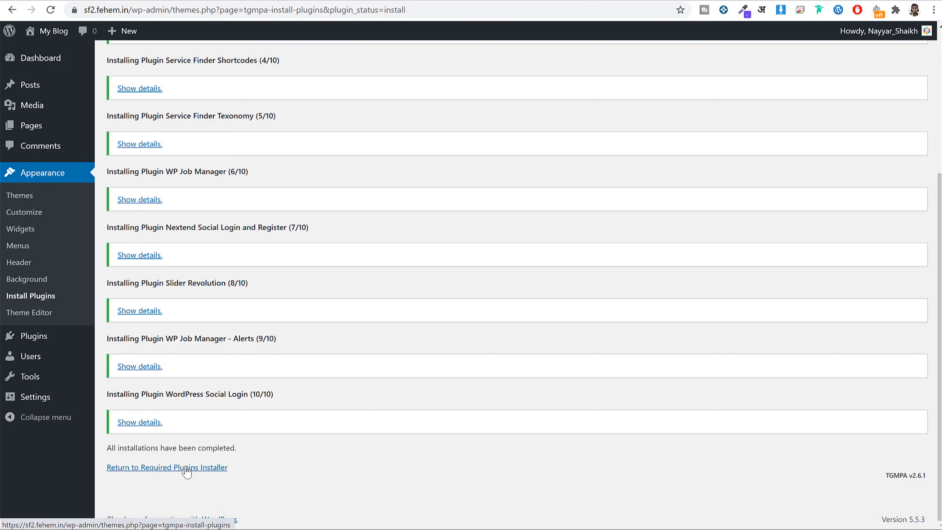
# Bulk-activate all ten installed plugins and go to the Dashboard.
pyautogui.click(203, 468)
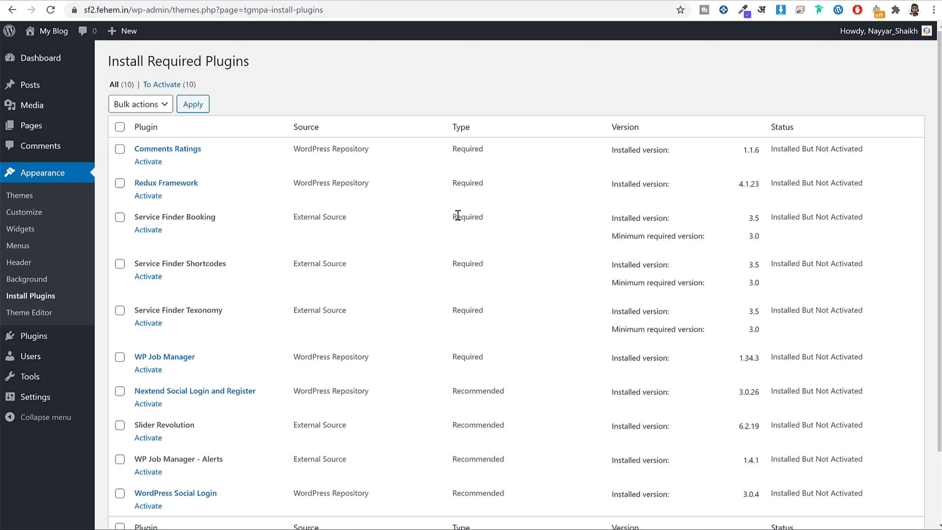
pyautogui.click(121, 129)
pyautogui.click(139, 105)
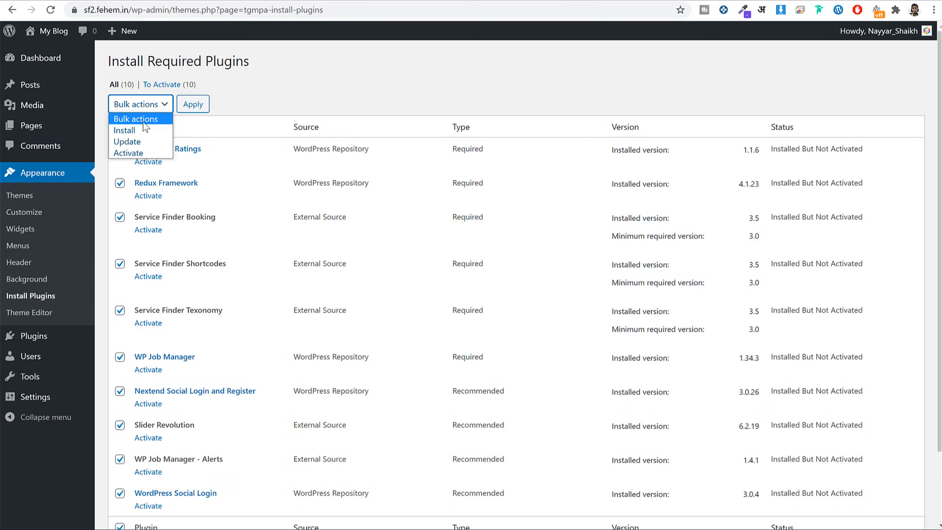
pyautogui.click(147, 153)
pyautogui.click(192, 106)
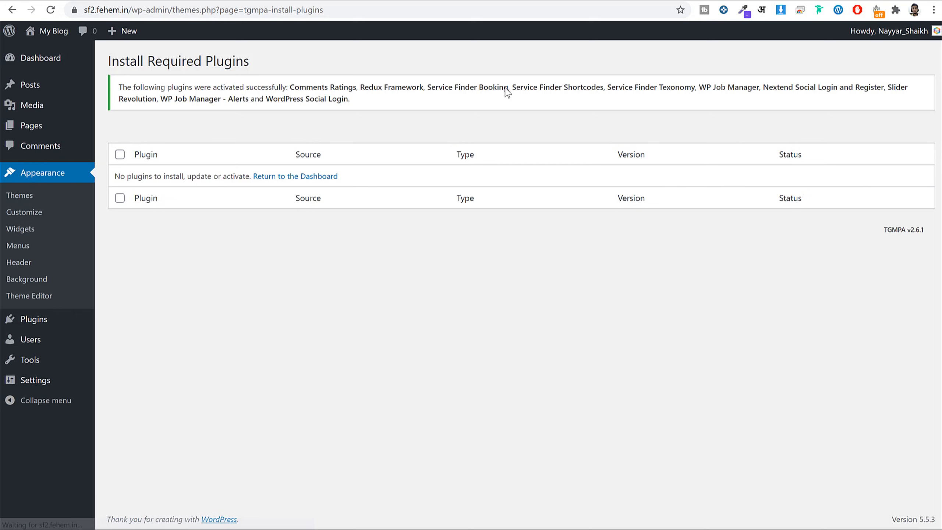
pyautogui.click(39, 61)
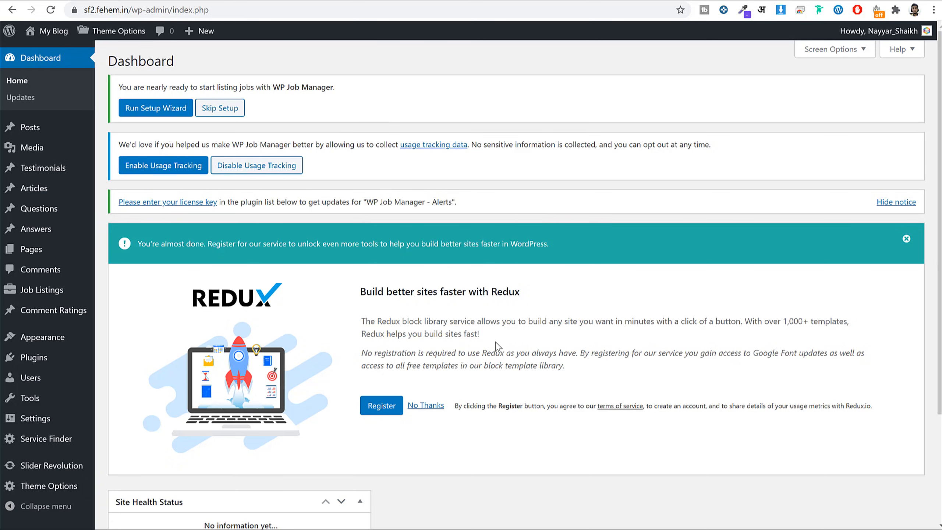
# Run the WP Job Manager setup wizard to create the Post a Job, Job Dashboard and Jobs pages.
pyautogui.scroll(-4, 501, 356)
pyautogui.scroll(4, 493, 327)
pyautogui.moveTo(127, 87); pyautogui.dragTo(275, 87)
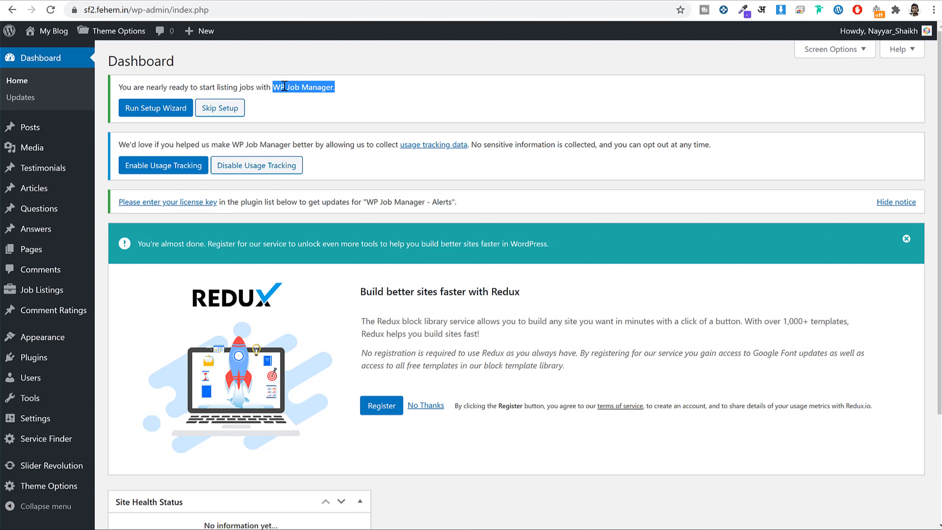
pyautogui.click(412, 78)
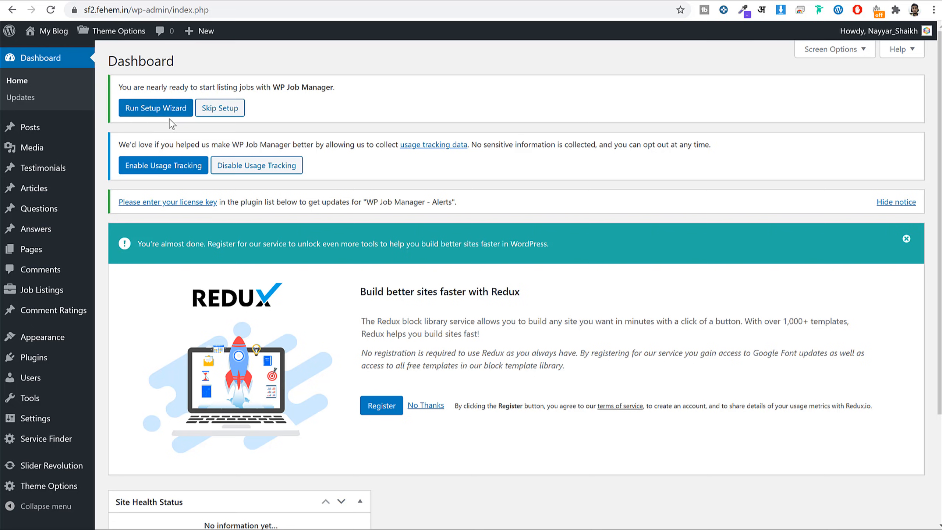
pyautogui.click(142, 111)
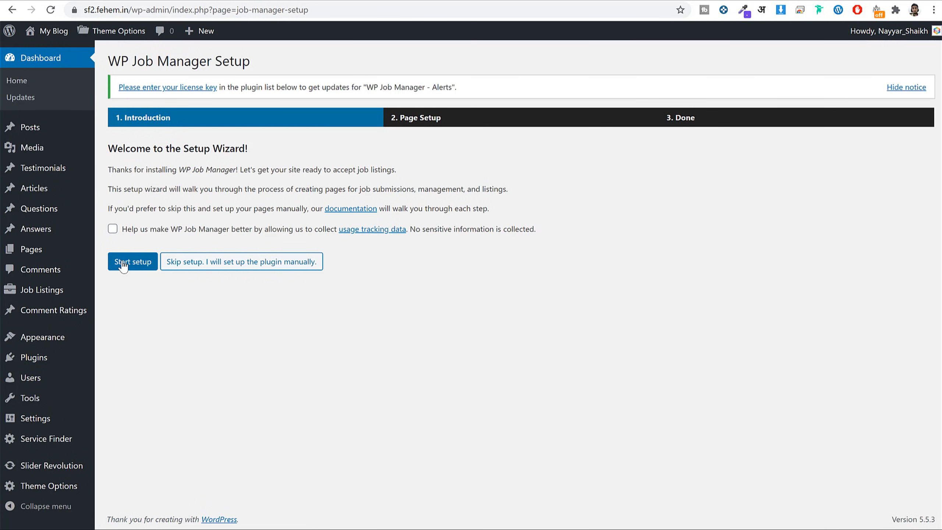
pyautogui.click(123, 264)
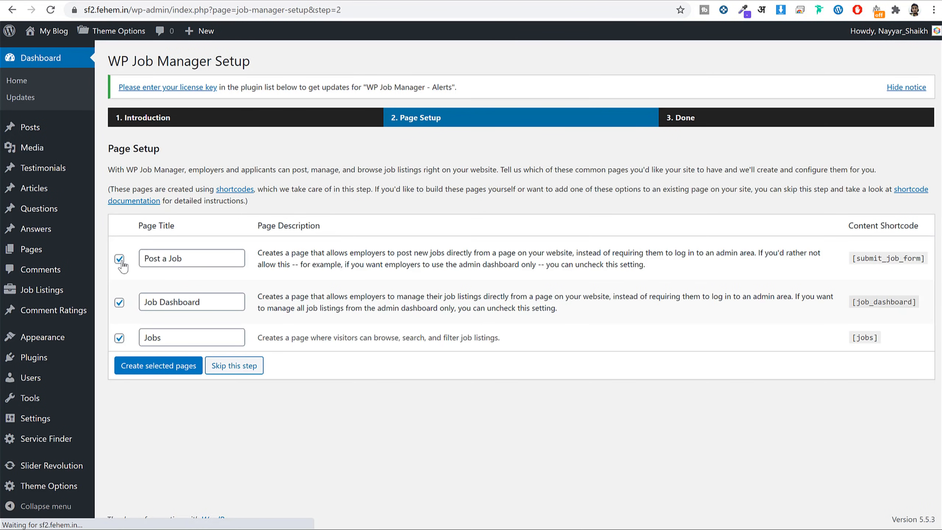
pyautogui.tripleClick(197, 263)
pyautogui.tripleClick(233, 307)
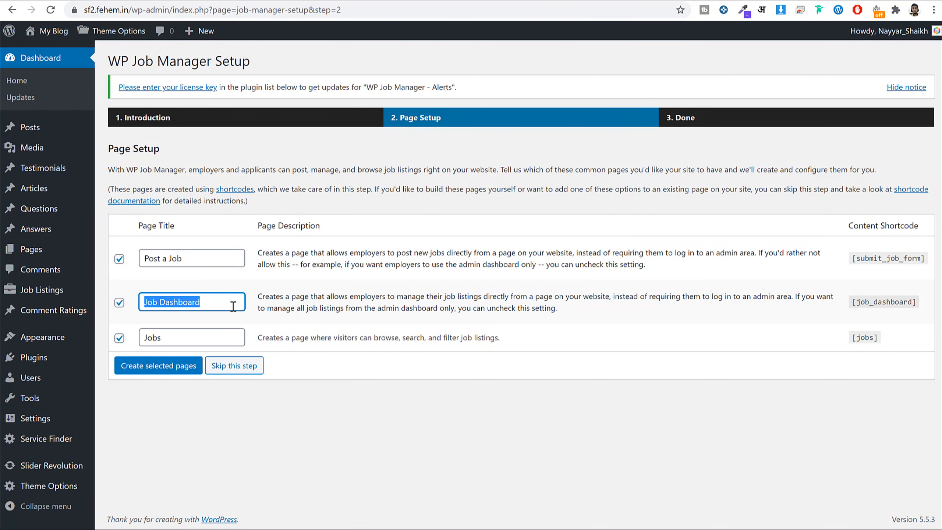
pyautogui.tripleClick(210, 337)
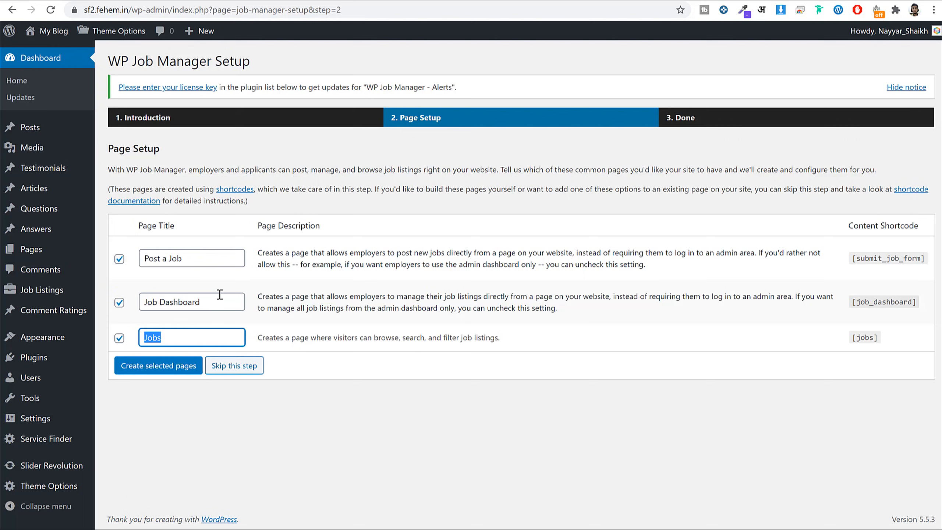
pyautogui.click(171, 371)
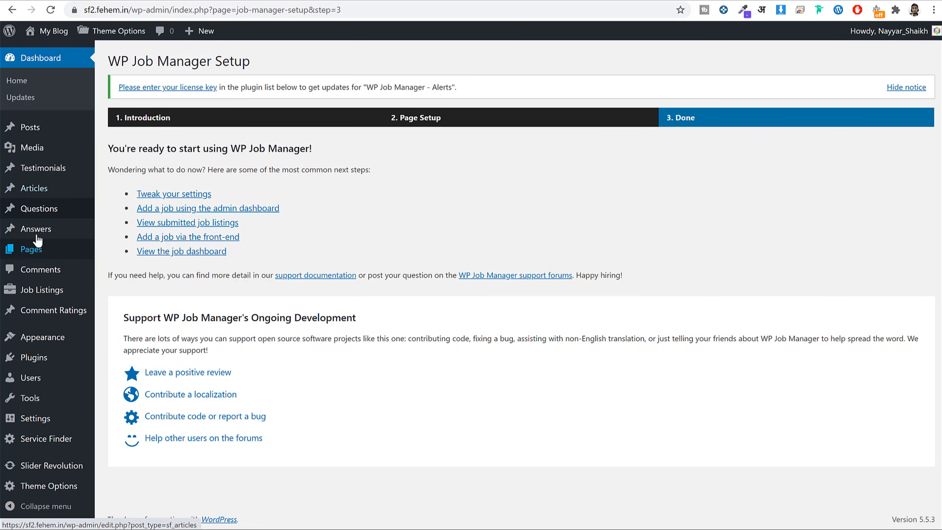
# Check the Pages list, then dismiss the Redux registration and license key notices.
pyautogui.click(33, 256)
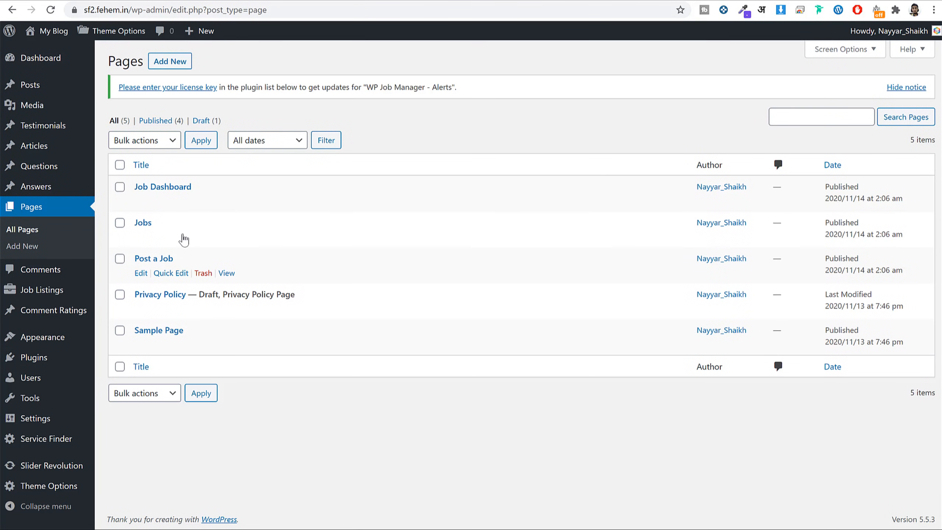
pyautogui.click(41, 63)
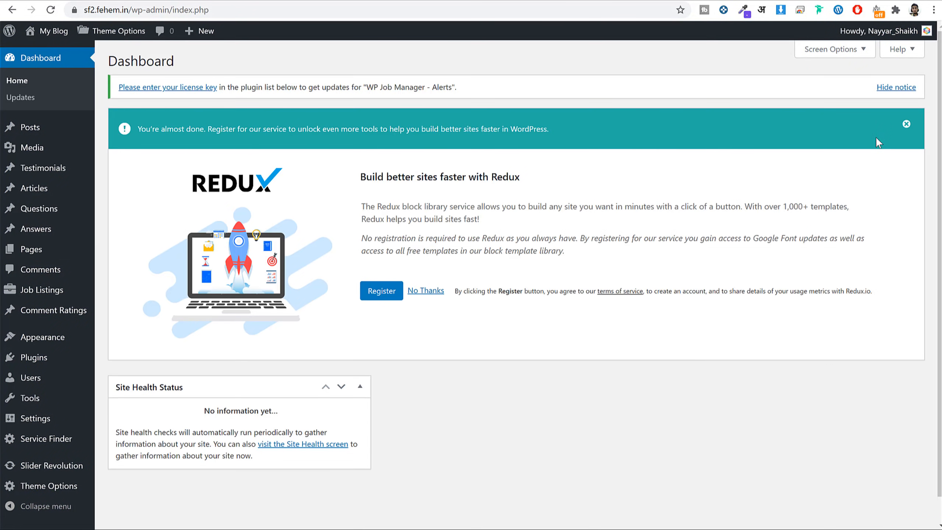
pyautogui.click(907, 124)
pyautogui.click(897, 88)
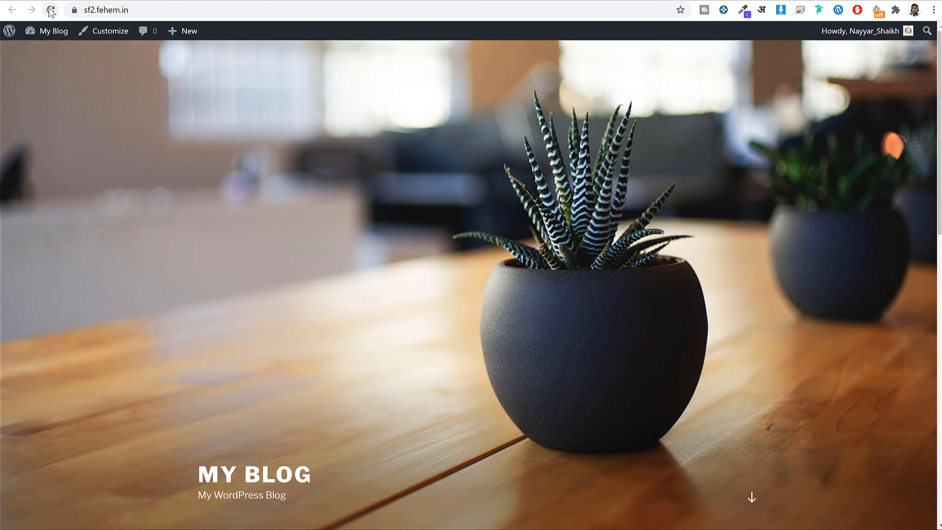
# Review the front page's map search and Google Maps loading error, then select the site address.
pyautogui.click(50, 9)
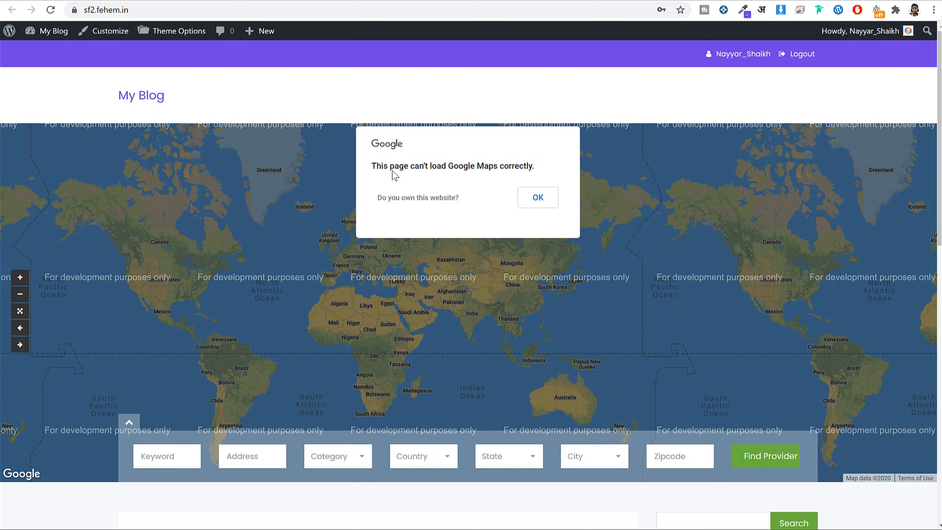
pyautogui.moveTo(397, 166); pyautogui.dragTo(545, 164)
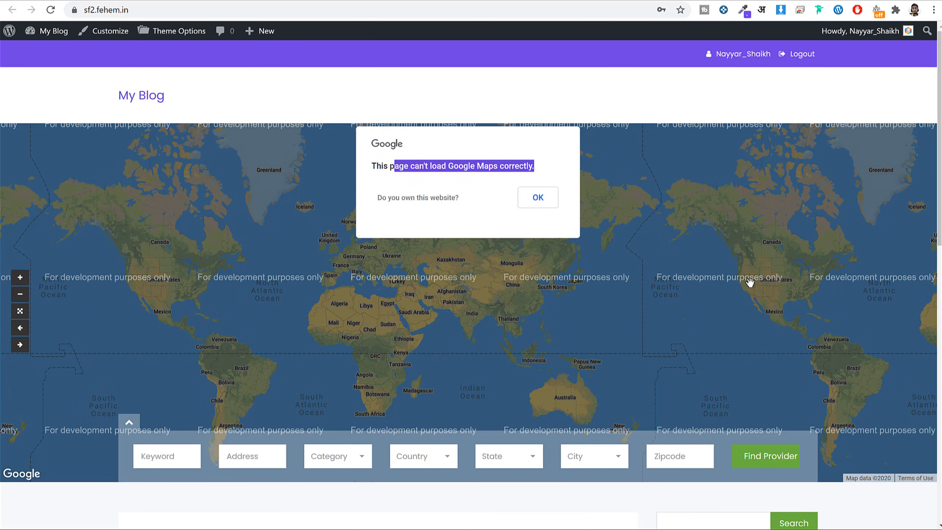
pyautogui.scroll(-1, 763, 315)
pyautogui.scroll(-10, 860, 452)
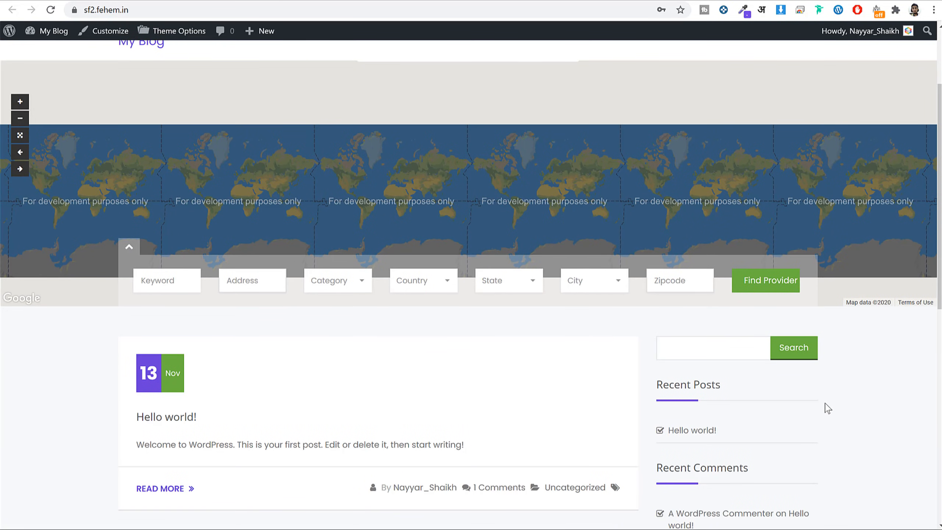
pyautogui.scroll(8, 837, 414)
pyautogui.scroll(3, 838, 415)
pyautogui.scroll(3, 658, 358)
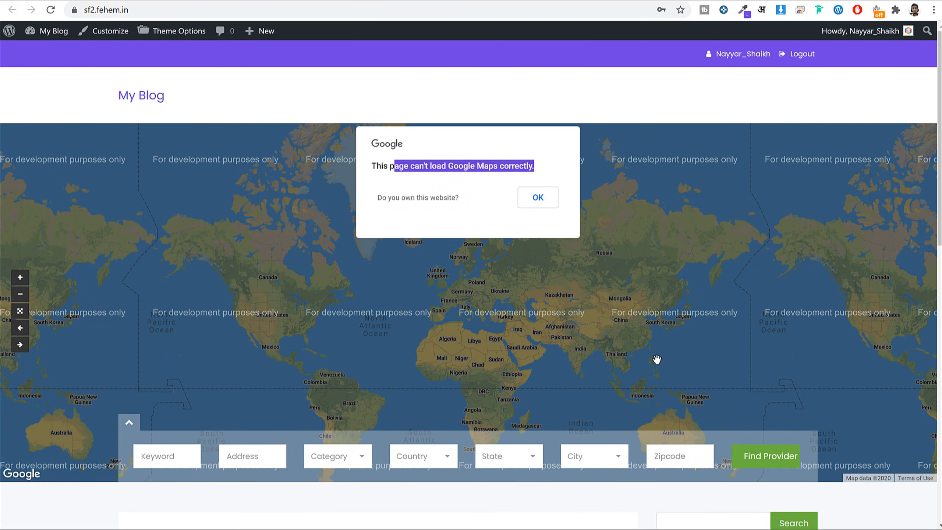
pyautogui.scroll(-10, 868, 493)
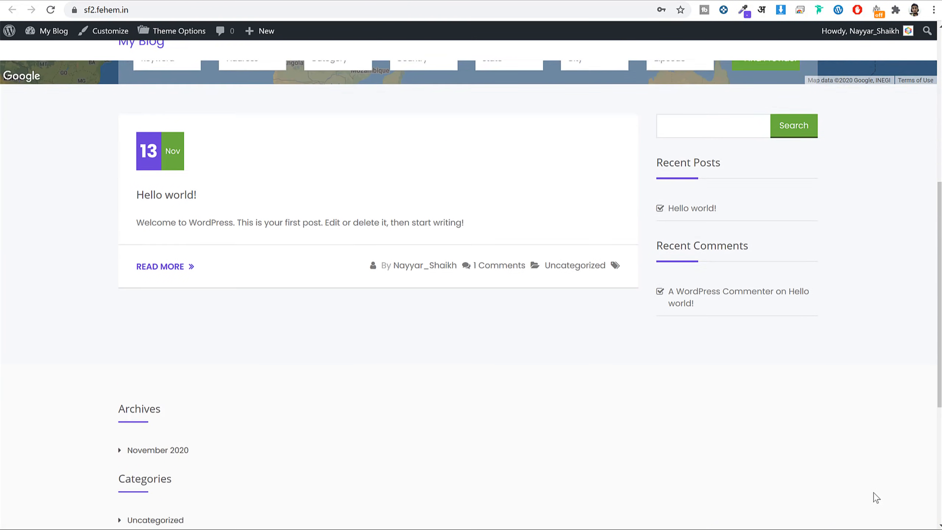
pyautogui.scroll(10, 876, 499)
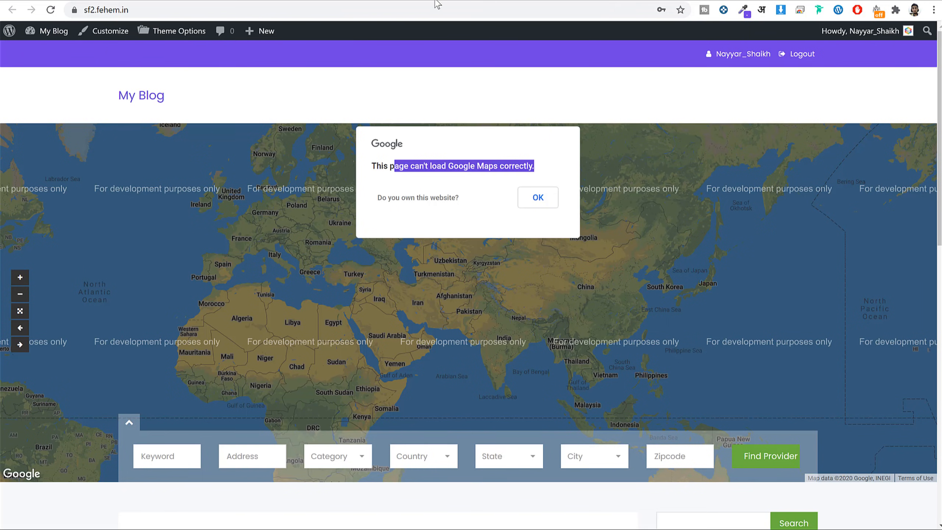
pyautogui.click(182, 8)
pyautogui.hotkey('ctrl', 'c')
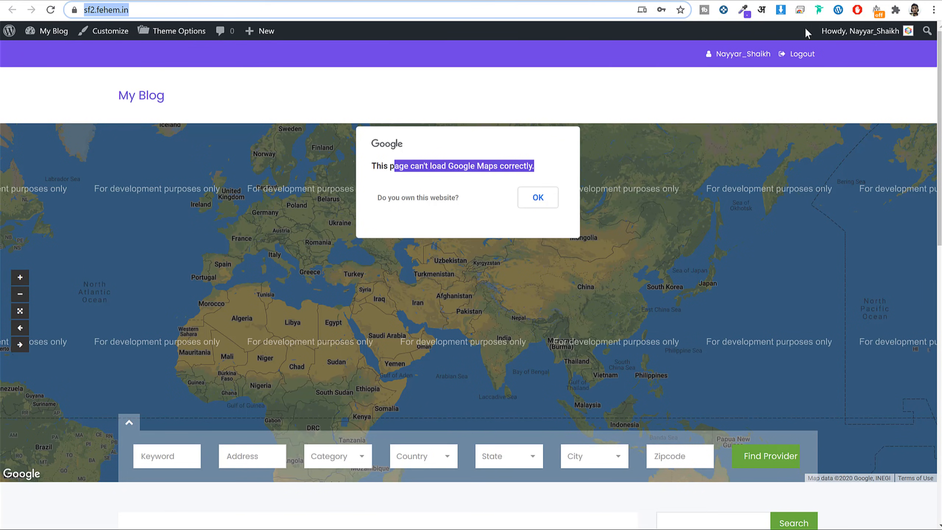
pyautogui.click(933, 10)
# Load the site's address in a new incognito window as a logged-out visitor.
pyautogui.click(835, 42)
pyautogui.hotkey('ctrl', 'v')
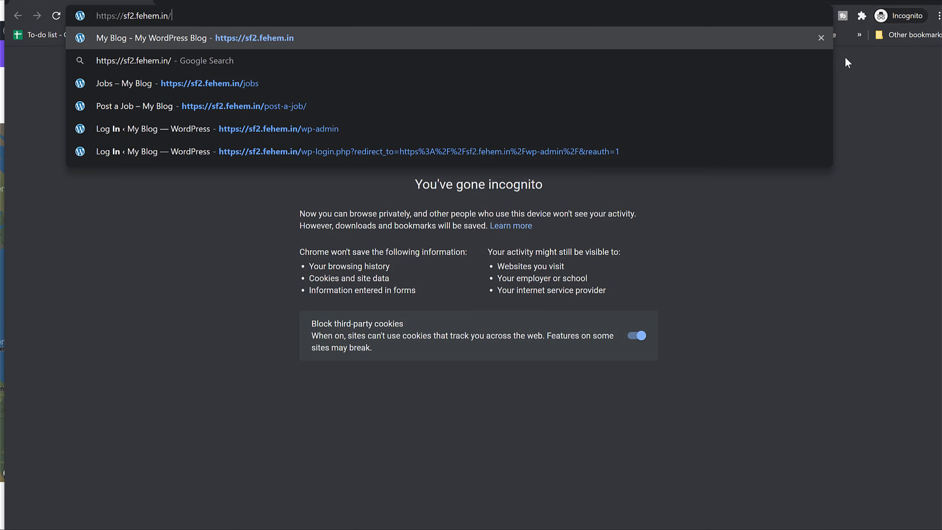
pyautogui.press('Return')
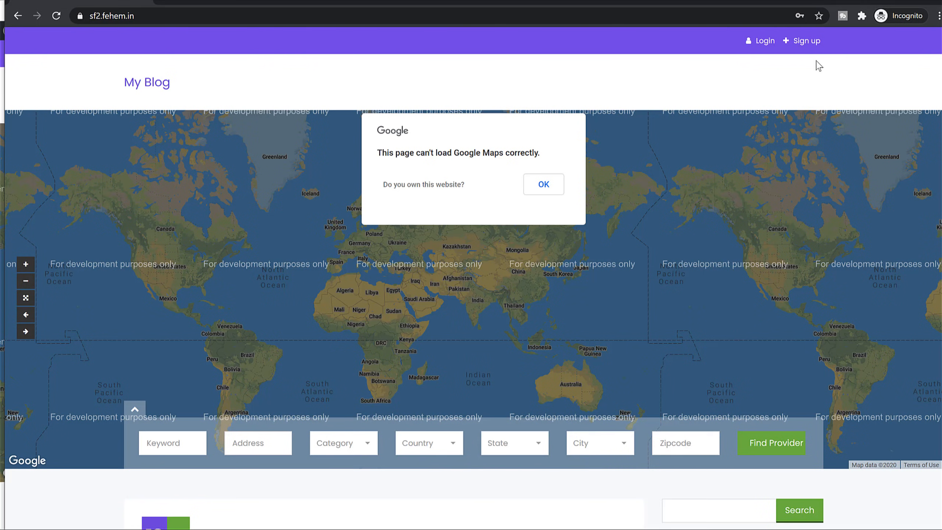
# Open the Sign up form for Providers and check its Category dropdown.
pyautogui.click(804, 41)
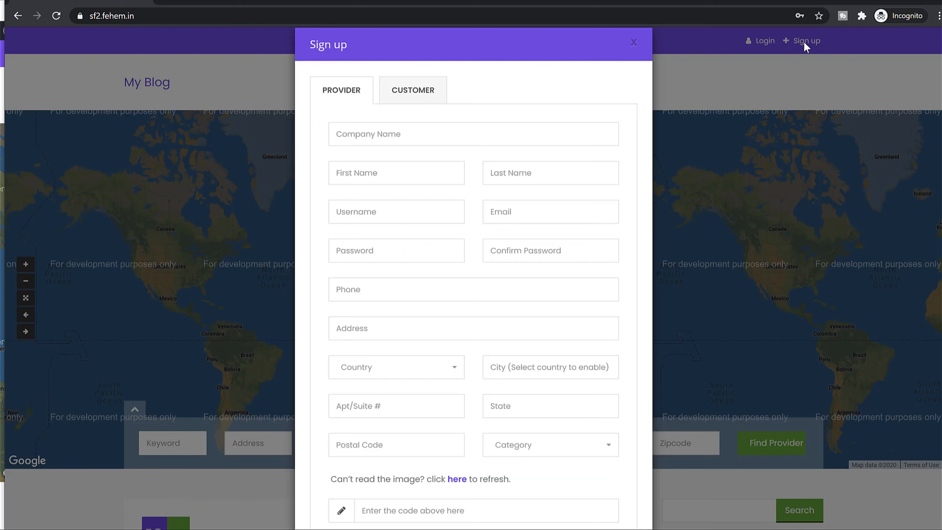
pyautogui.scroll(-4, 606, 190)
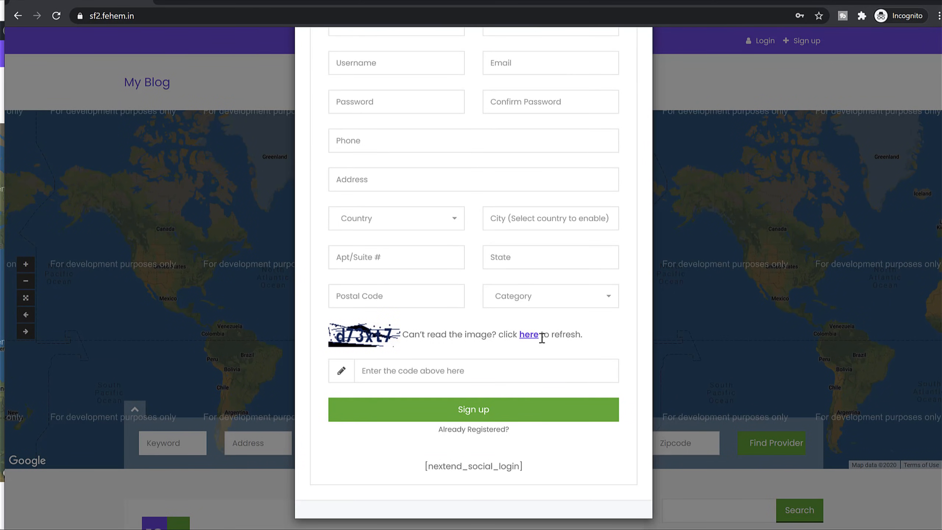
pyautogui.scroll(5, 543, 337)
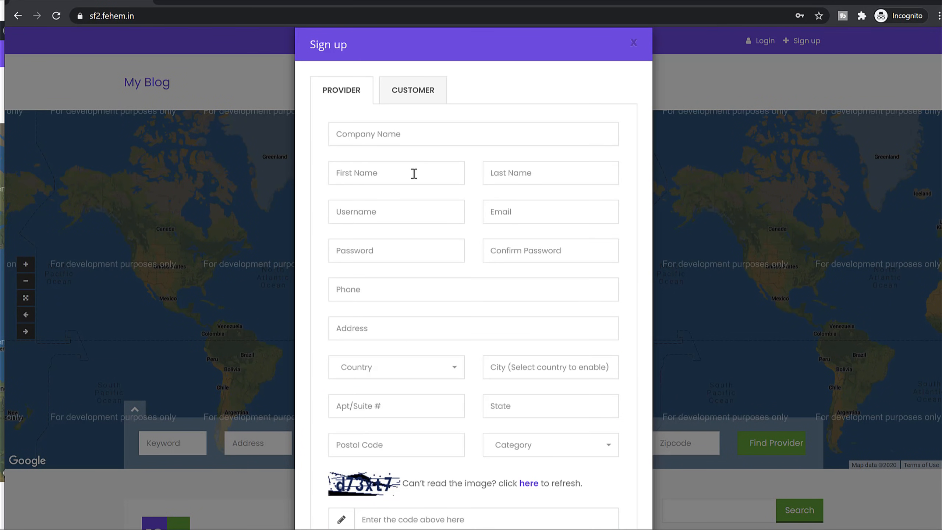
pyautogui.scroll(-3, 543, 209)
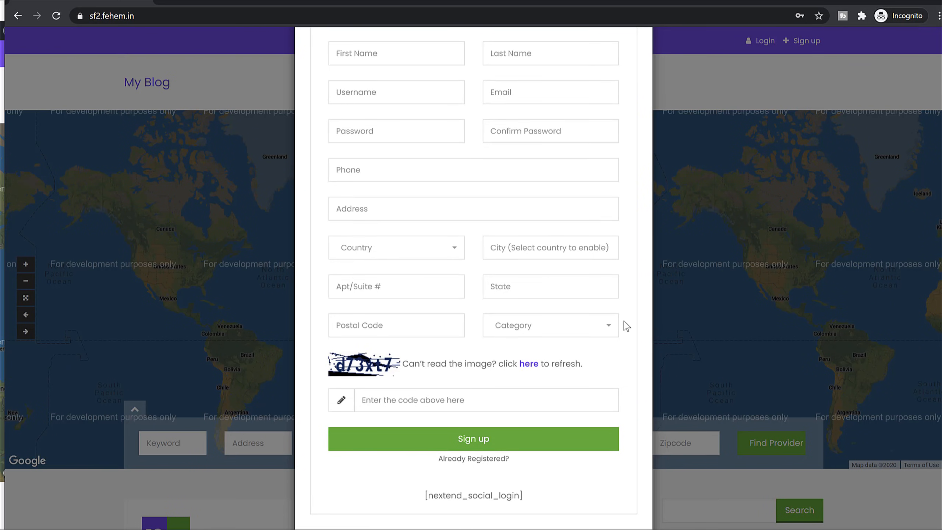
pyautogui.click(549, 333)
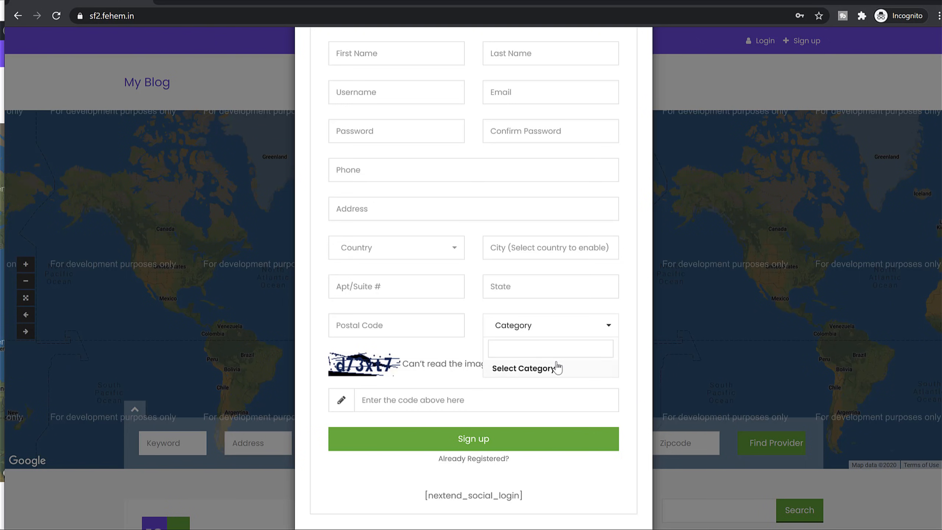
# Close the Sign up form that covers the front-end map.
pyautogui.click(731, 258)
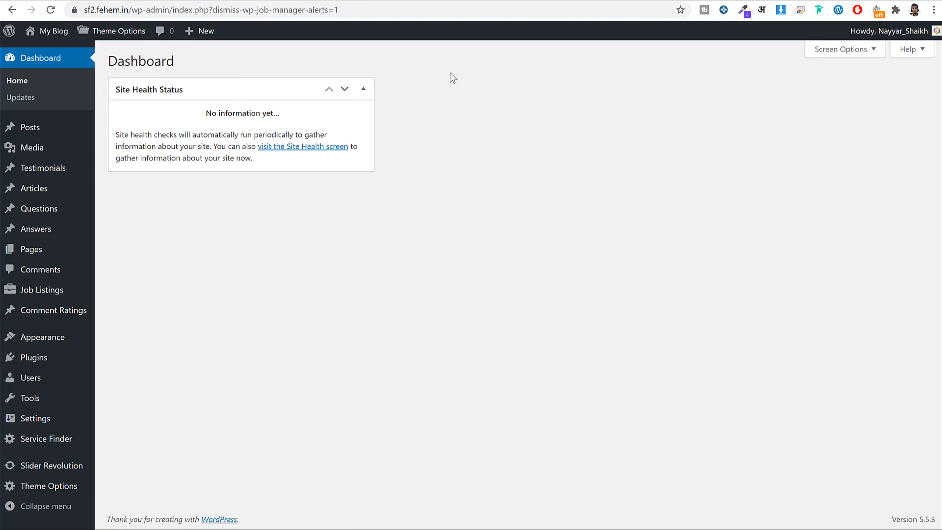
# Open the empty Providers Category admin page under Users and scroll through it.
pyautogui.moveTo(69, 385)
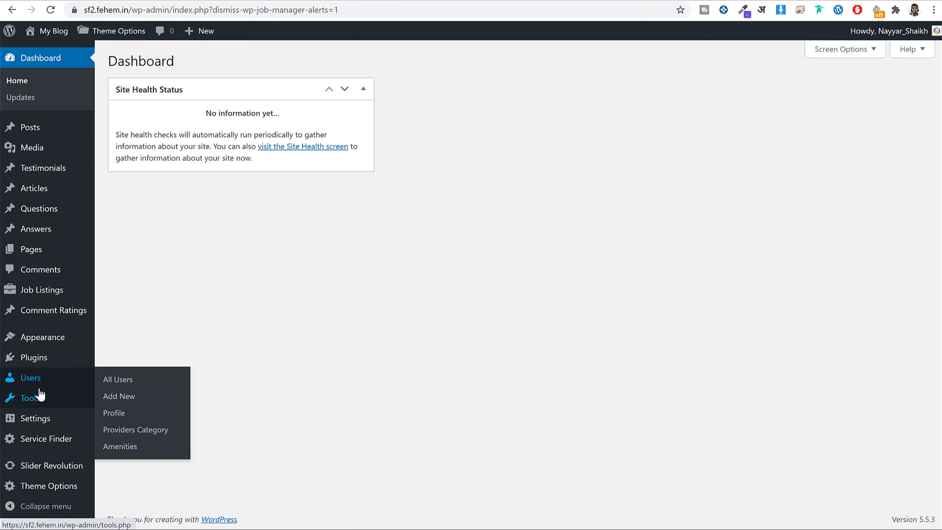
pyautogui.click(136, 431)
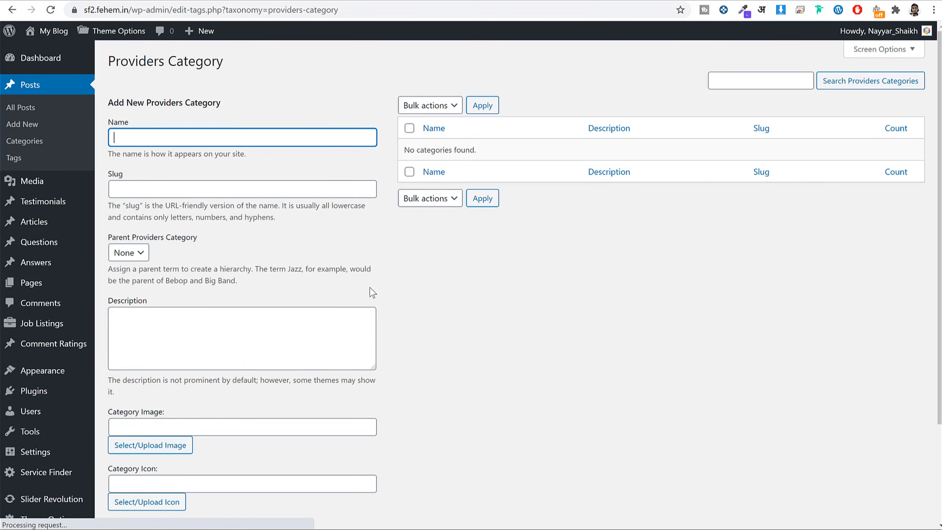
pyautogui.scroll(-4, 536, 270)
pyautogui.scroll(4, 540, 278)
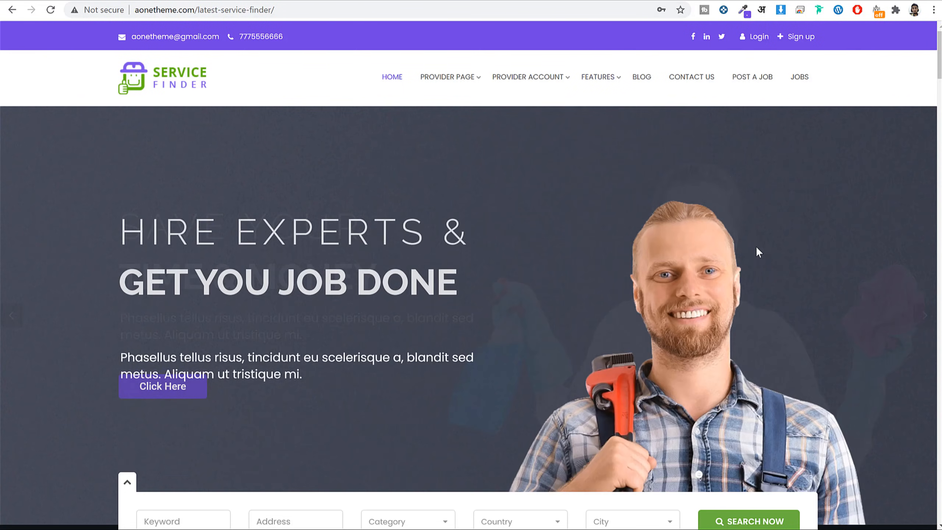
pyautogui.scroll(-10, 756, 246)
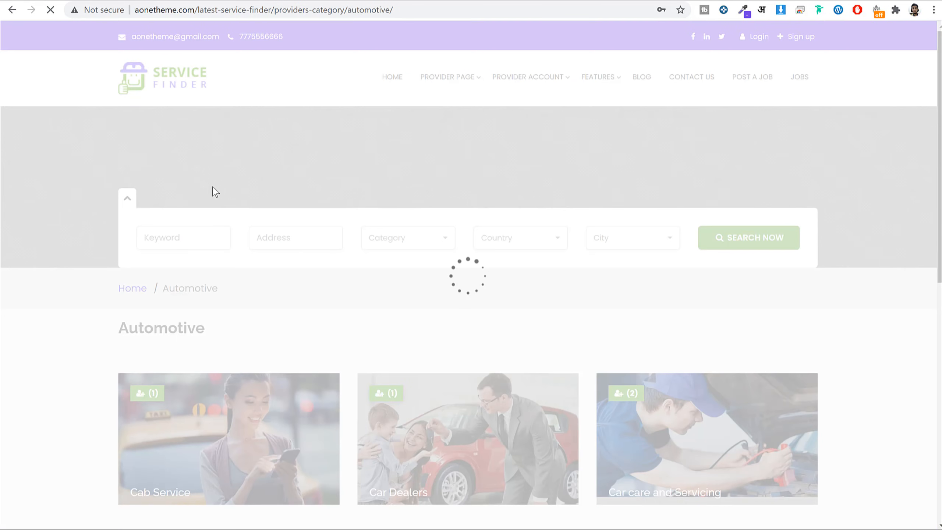
# Browse the demo's Automotive category page and results, then return to Providers Category.
pyautogui.scroll(-5, 864, 289)
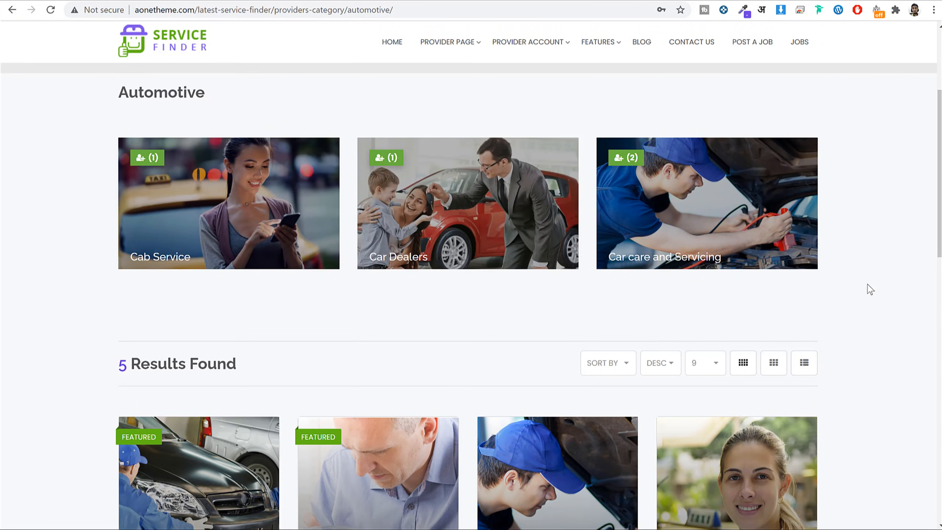
pyautogui.hotkey('alt', 'Left')
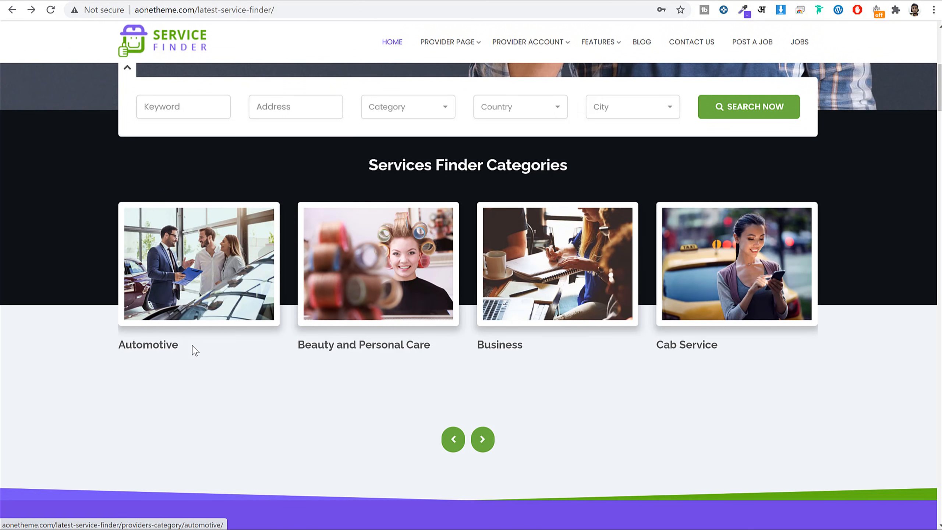
pyautogui.click(179, 281)
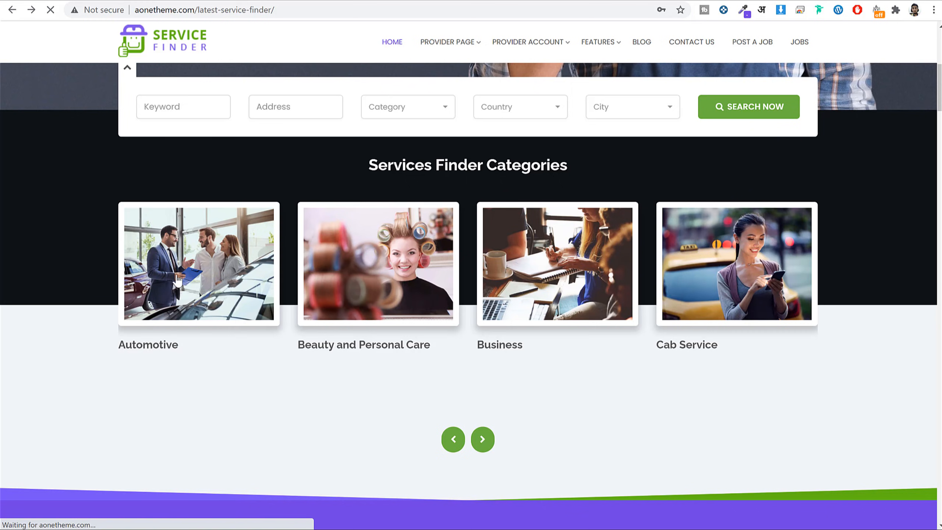
pyautogui.scroll(-4, 382, 332)
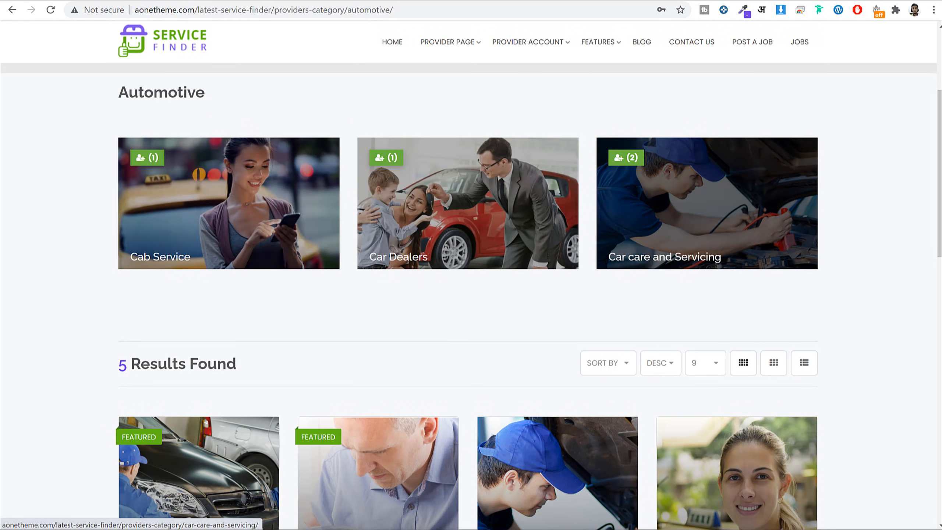
pyautogui.click(350, 0)
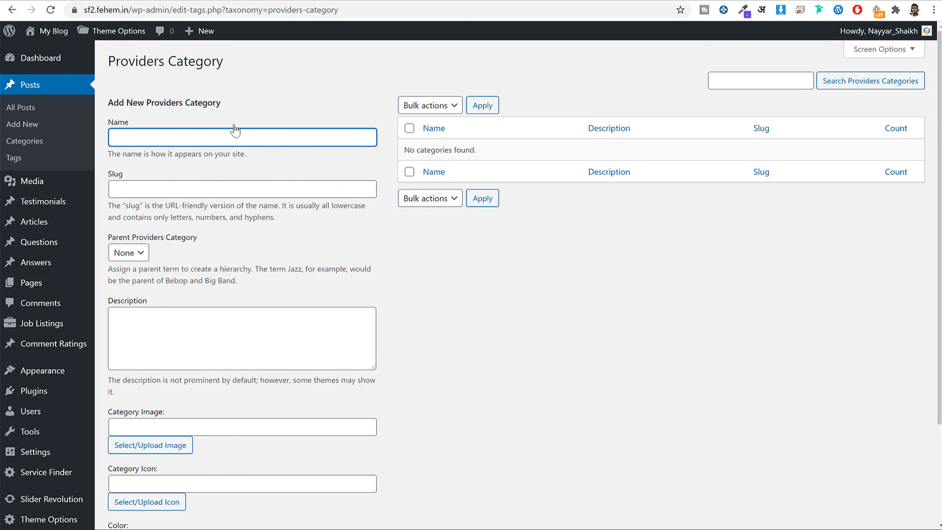
# Paste 'Automotive' as the new provider category's Name.
pyautogui.write('Automotive')
pyautogui.moveTo(225, 137); pyautogui.dragTo(105, 134)
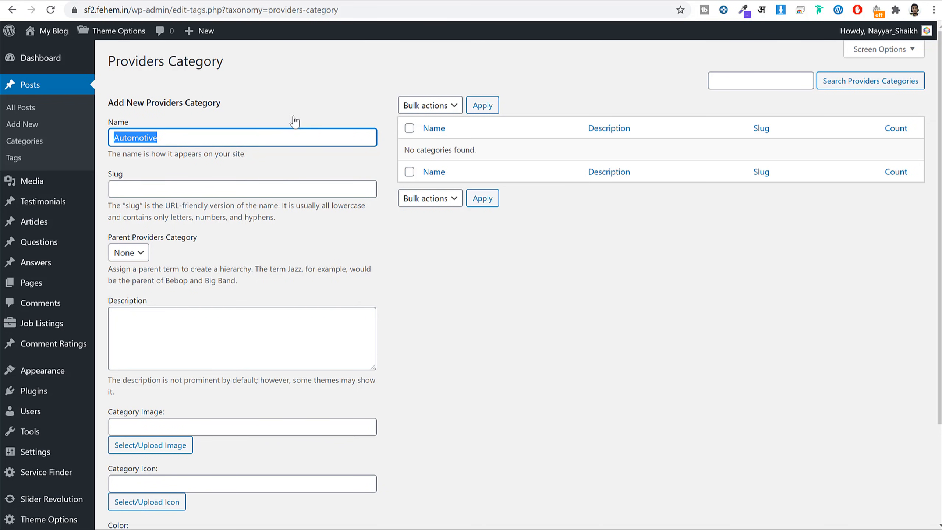
pyautogui.click(509, 308)
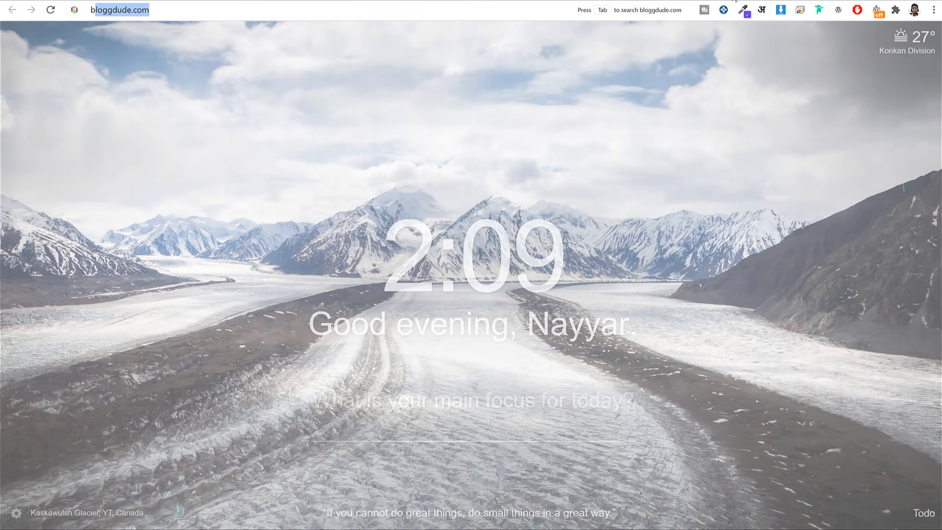
# Open bloggdude.com's matrimonial & dating post and scroll to its Download Free Images link.
pyautogui.press('Return')
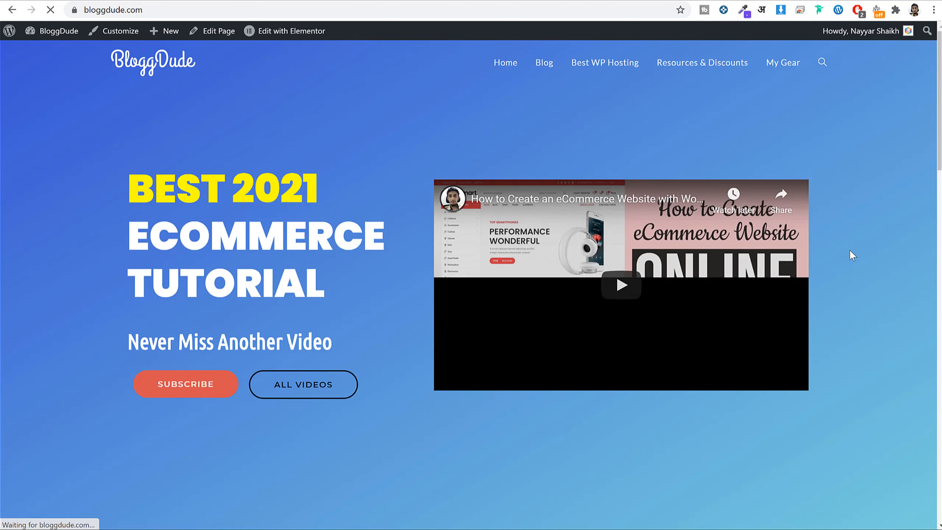
pyautogui.scroll(-15, 851, 250)
pyautogui.scroll(5, 532, 219)
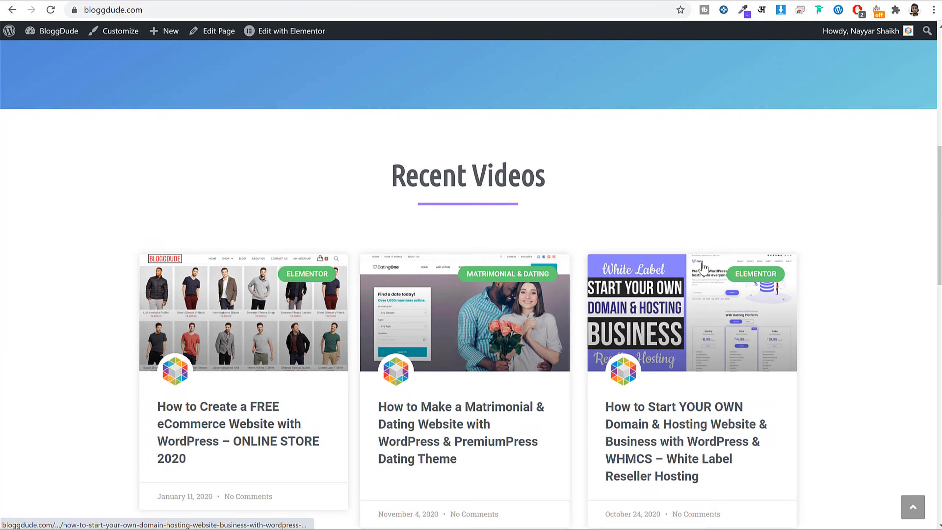
pyautogui.scroll(-5, 430, 294)
pyautogui.scroll(-1, 445, 259)
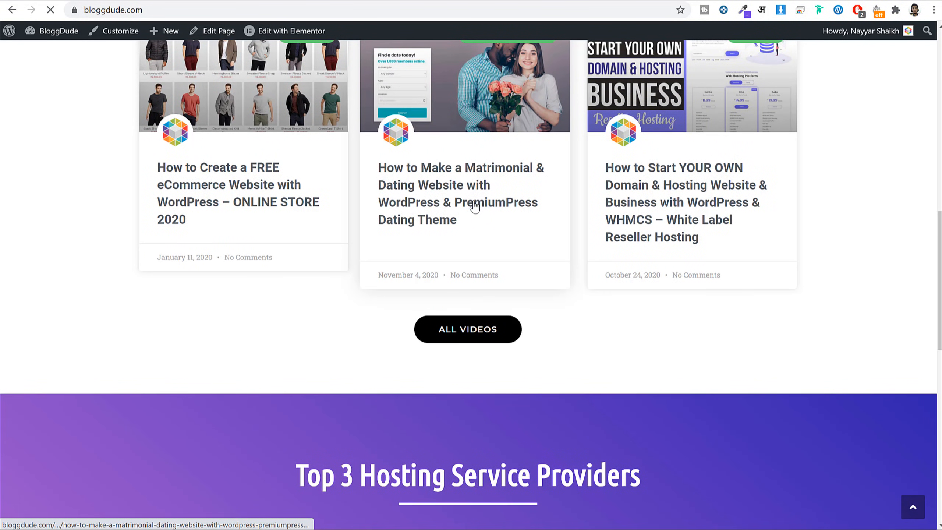
pyautogui.scroll(-10, 608, 292)
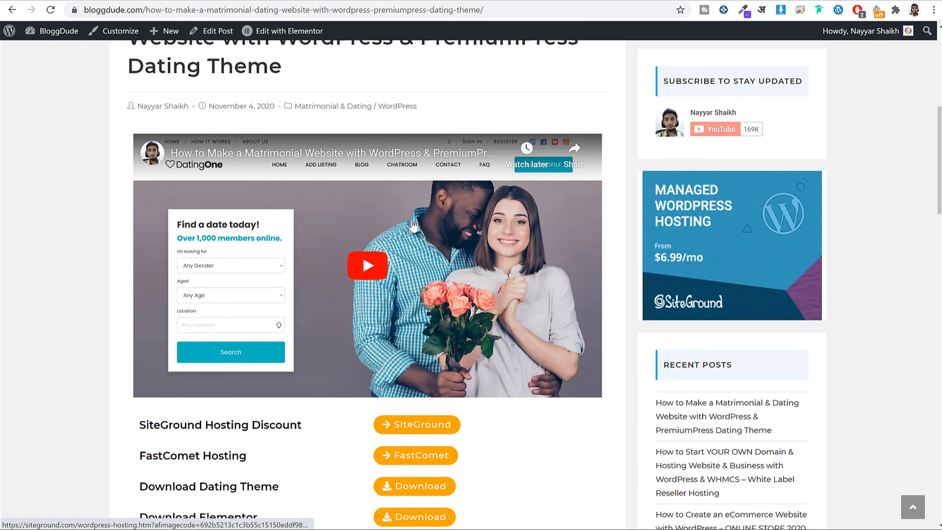
pyautogui.scroll(-10, 398, 256)
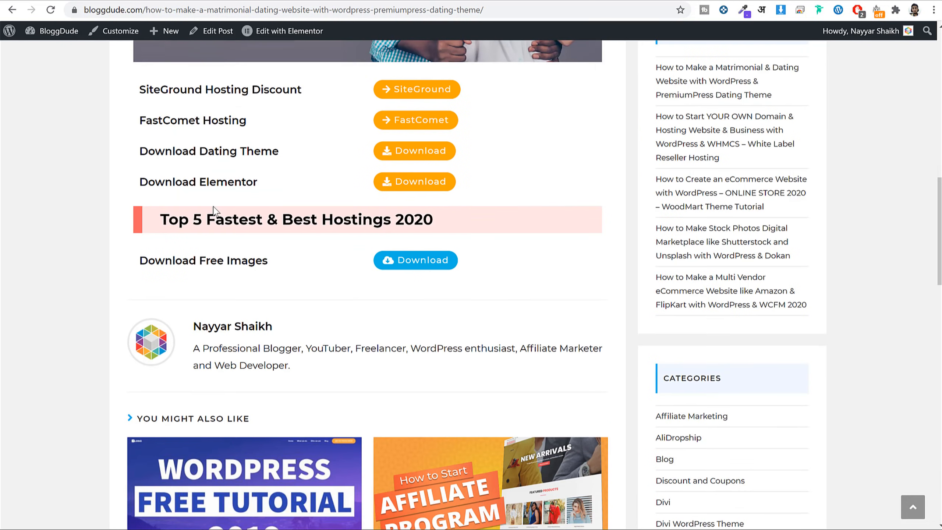
pyautogui.moveTo(139, 239); pyautogui.dragTo(280, 244)
pyautogui.click(277, 244)
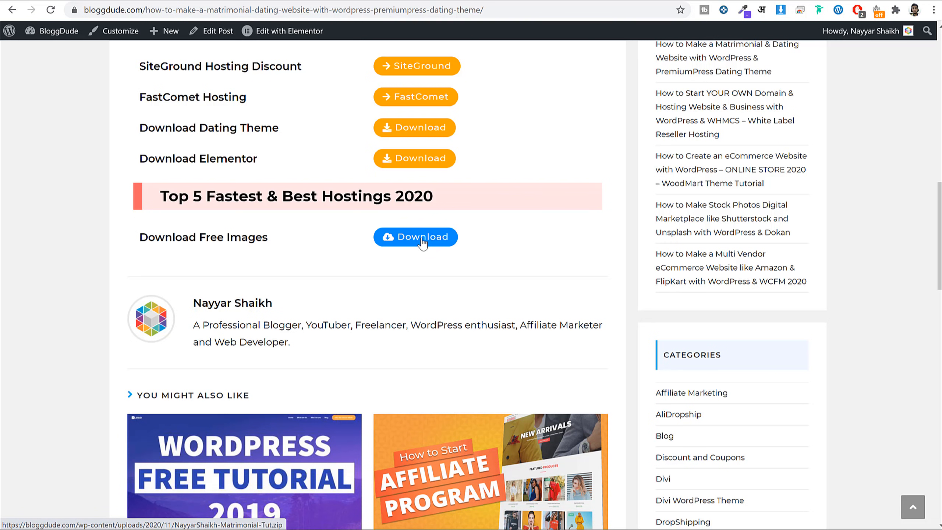
# Open the B2B Service Finder Media folder in File Explorer and review its 14 images.
pyautogui.click(223, 529)
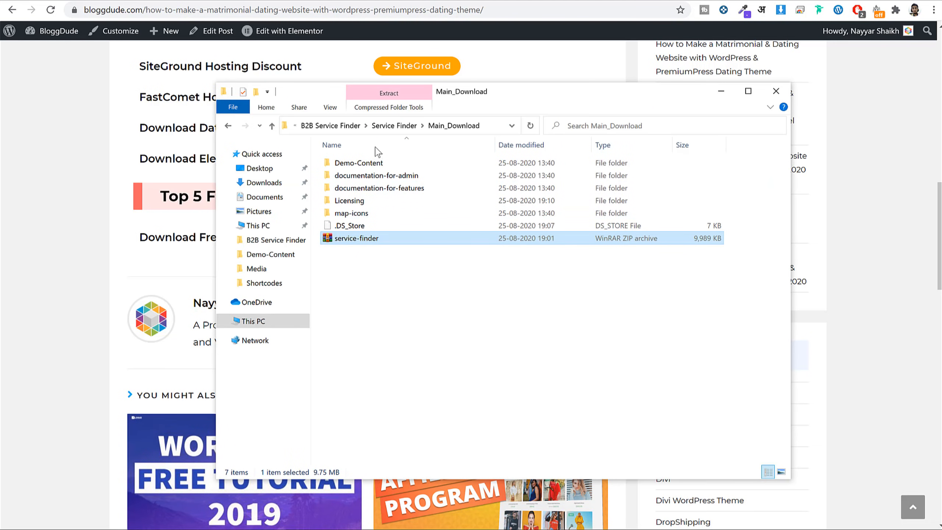
pyautogui.click(331, 125)
pyautogui.click(381, 178)
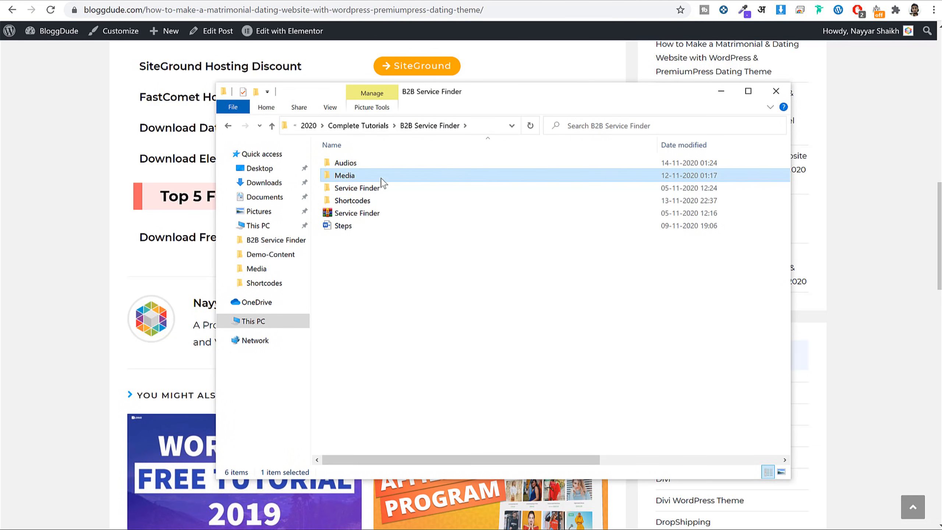
pyautogui.doubleClick(382, 181)
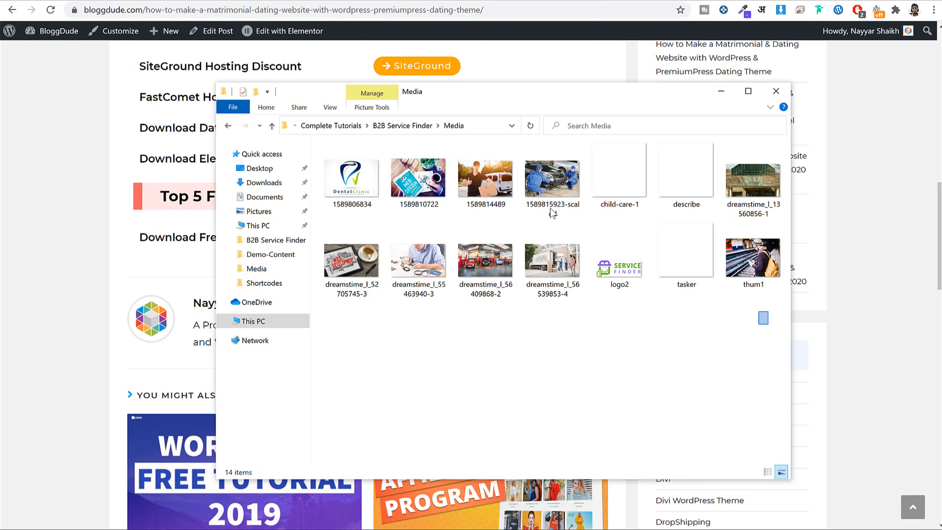
pyautogui.moveTo(768, 325); pyautogui.dragTo(336, 153)
pyautogui.click(556, 334)
# Minimize File Explorer and return to the Providers Category admin page.
pyautogui.click(721, 91)
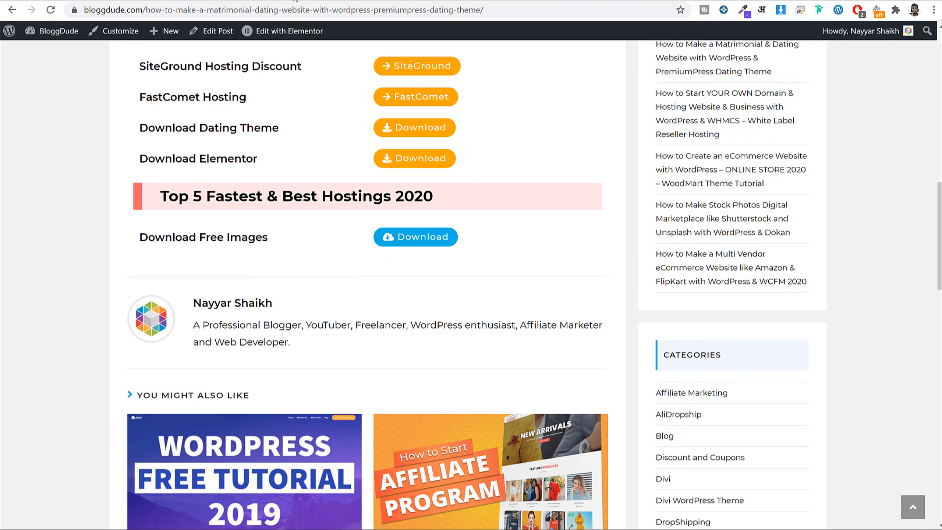
pyautogui.click(341, 0)
pyautogui.scroll(-3, 577, 312)
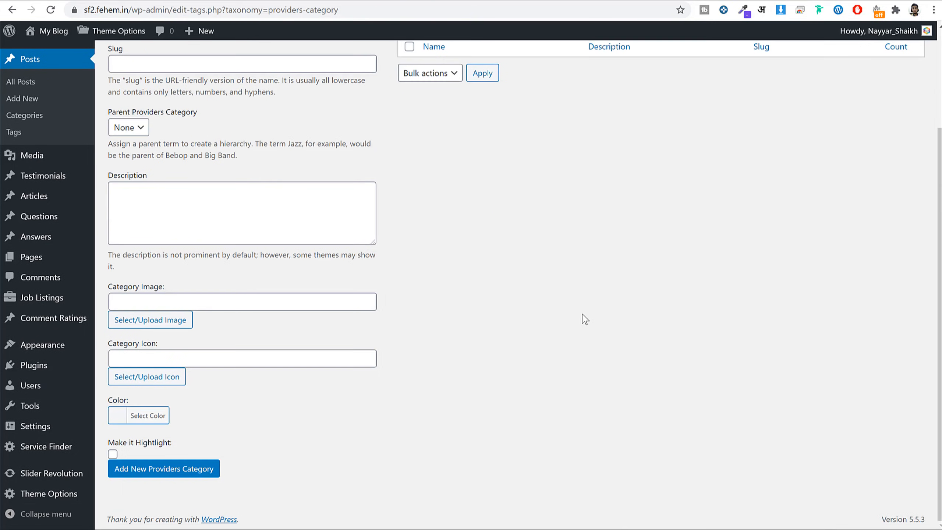
# Search unsplash.com for 'Automotive' photos and browse the results.
pyautogui.hotkey('ctrl', 't')
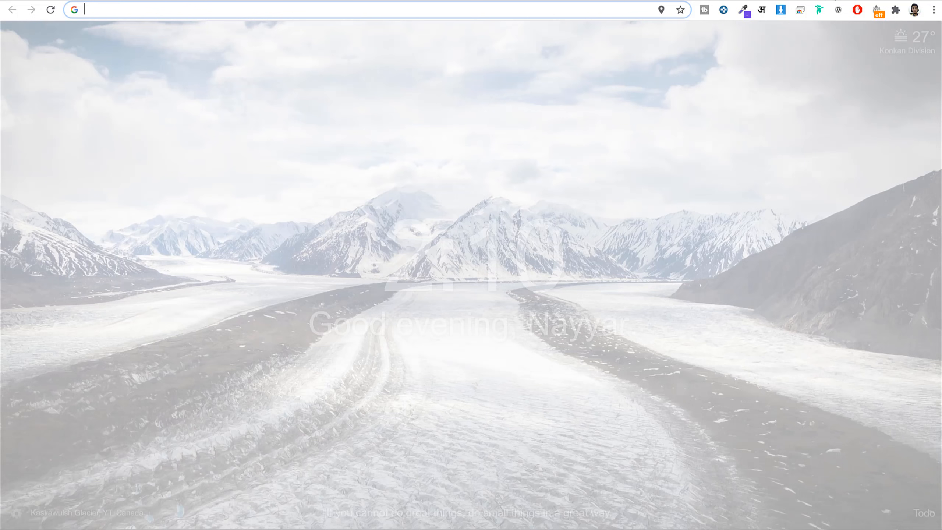
pyautogui.write('unsplash.com')
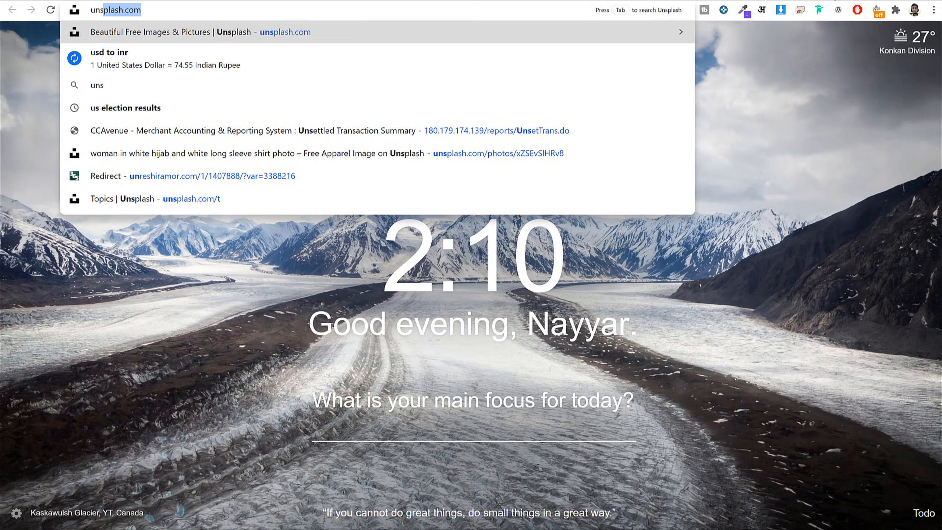
pyautogui.press('Return')
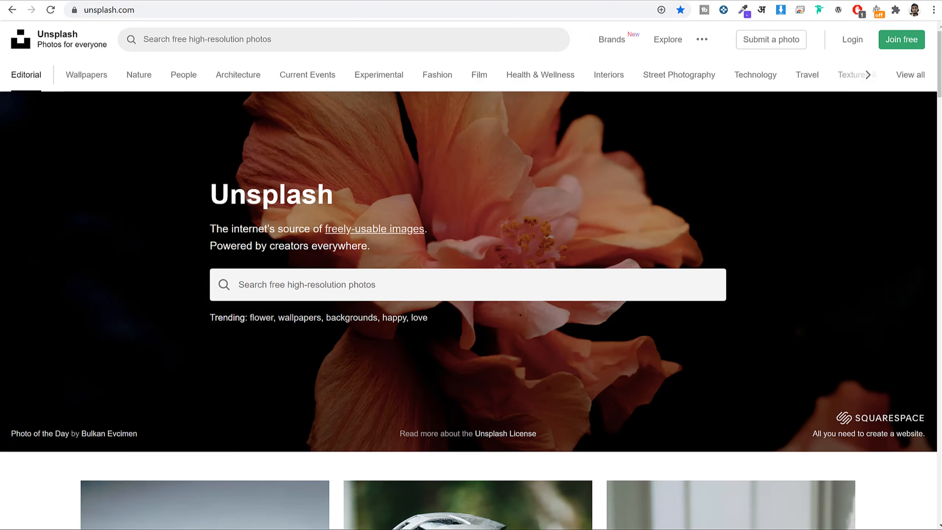
pyautogui.click(399, 288)
pyautogui.write('Automotive')
pyautogui.press('Return')
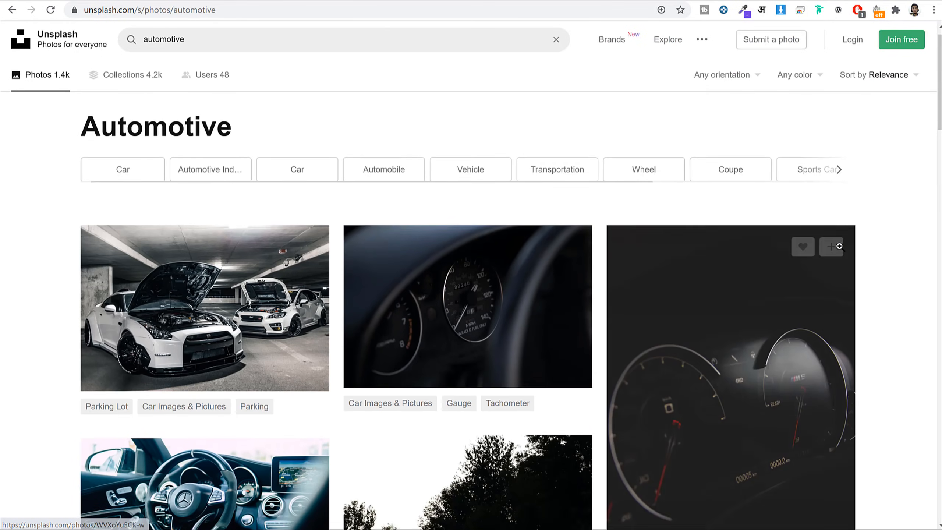
pyautogui.scroll(-5, 840, 247)
pyautogui.scroll(-15, 840, 247)
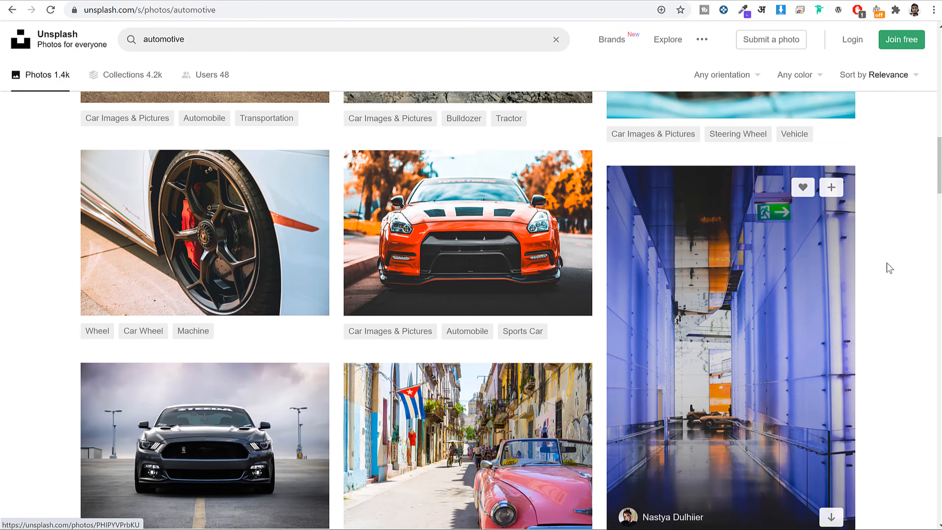
pyautogui.scroll(-15, 916, 291)
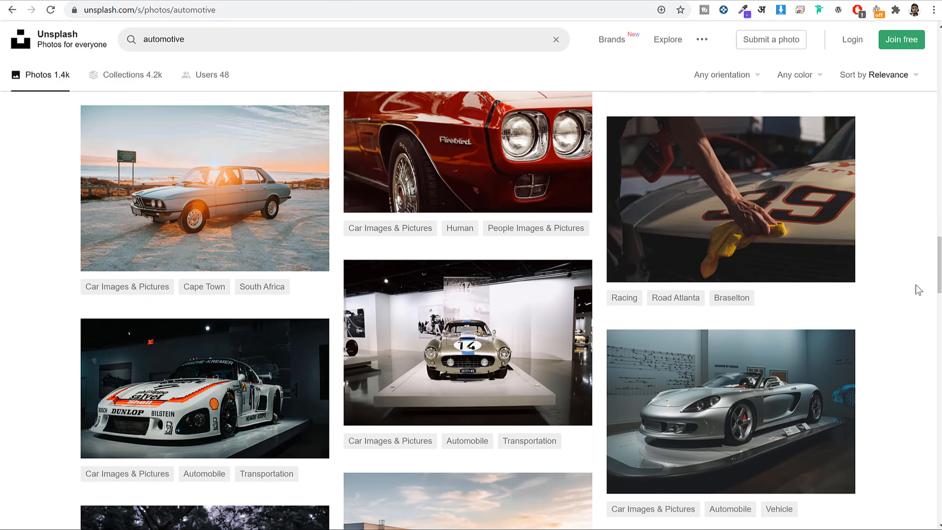
pyautogui.scroll(-15, 919, 290)
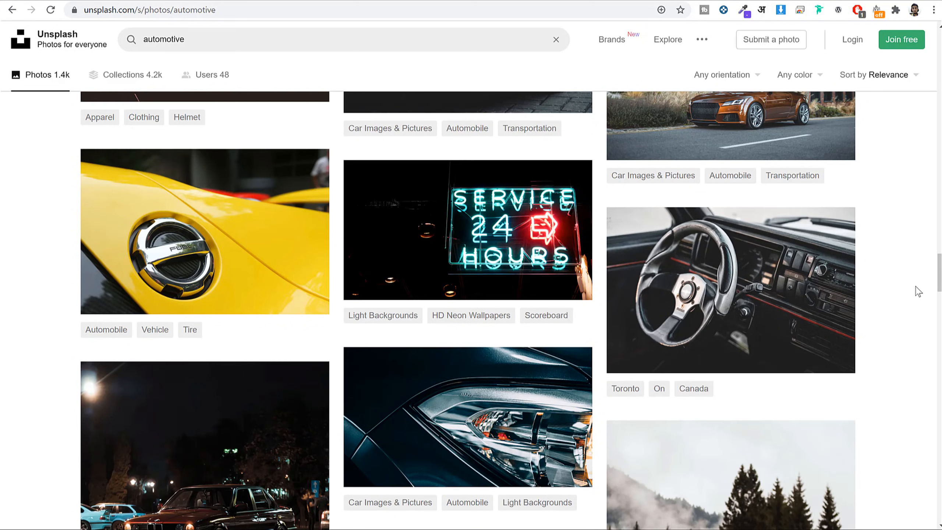
pyautogui.scroll(20, 918, 290)
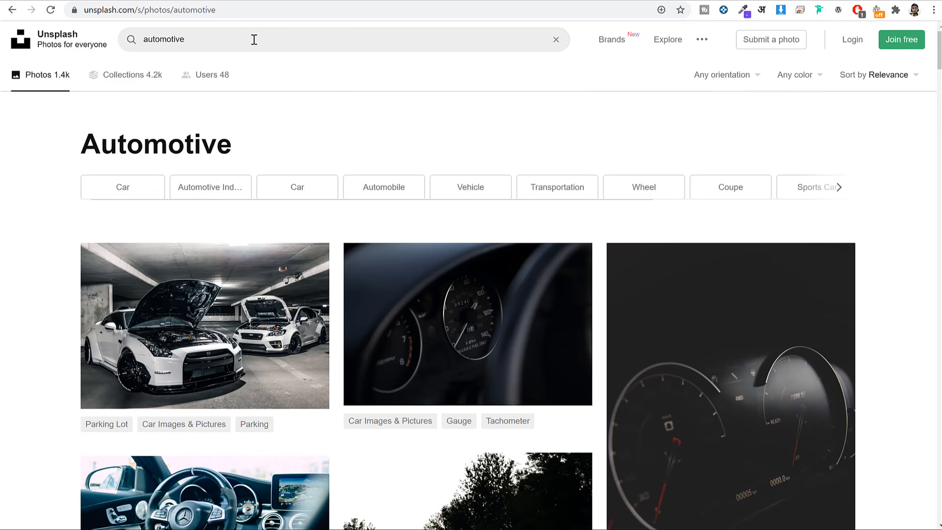
# Change the Unsplash search to 'car dealership' and browse the photos.
pyautogui.click(254, 39)
pyautogui.write('ca')
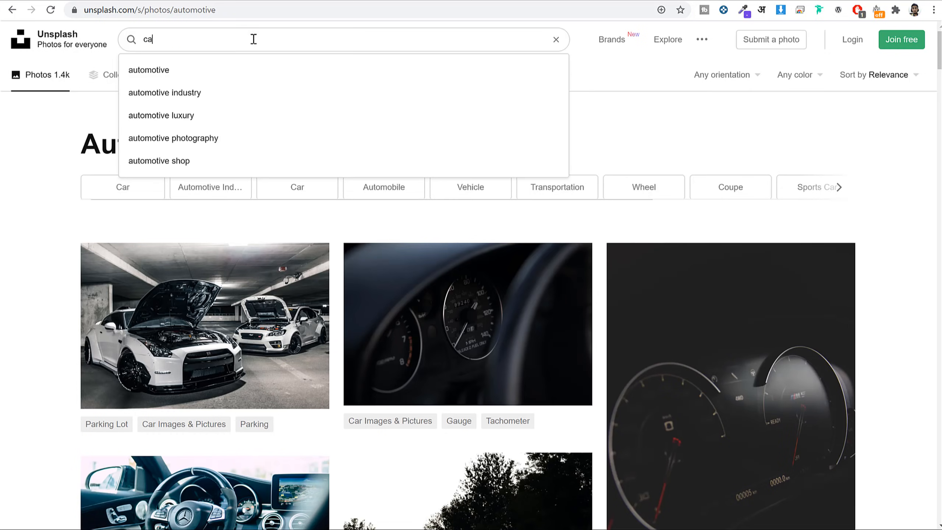
pyautogui.write('r deal')
pyautogui.press('Down')
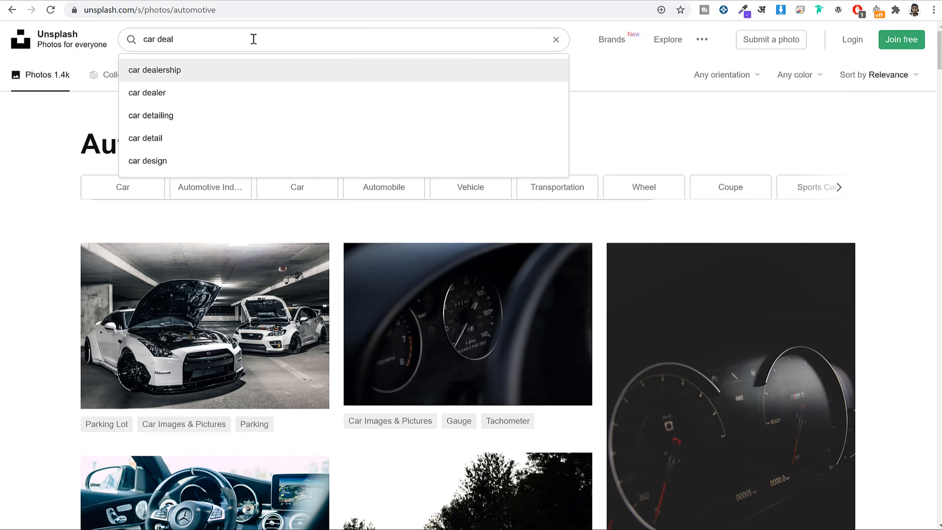
pyautogui.press('Return')
pyautogui.scroll(-4, 159, 440)
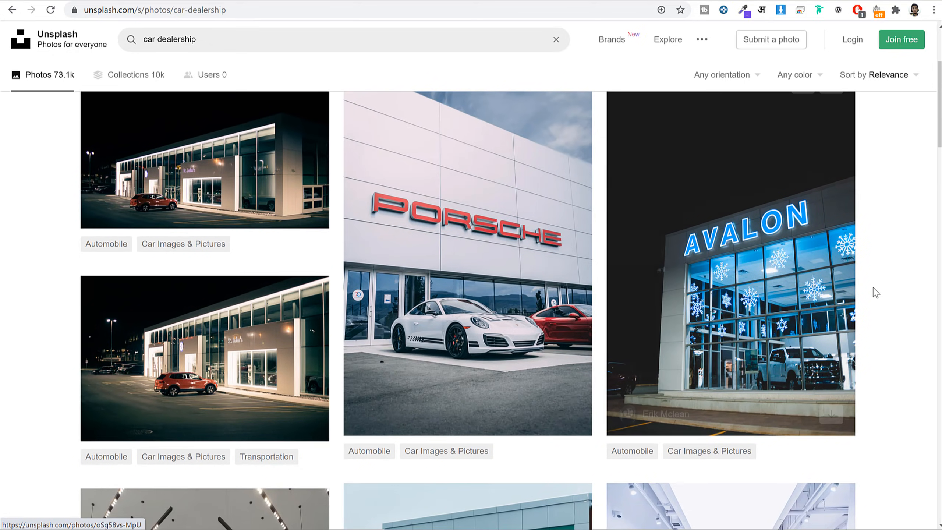
pyautogui.scroll(-15, 873, 291)
pyautogui.scroll(-15, 879, 291)
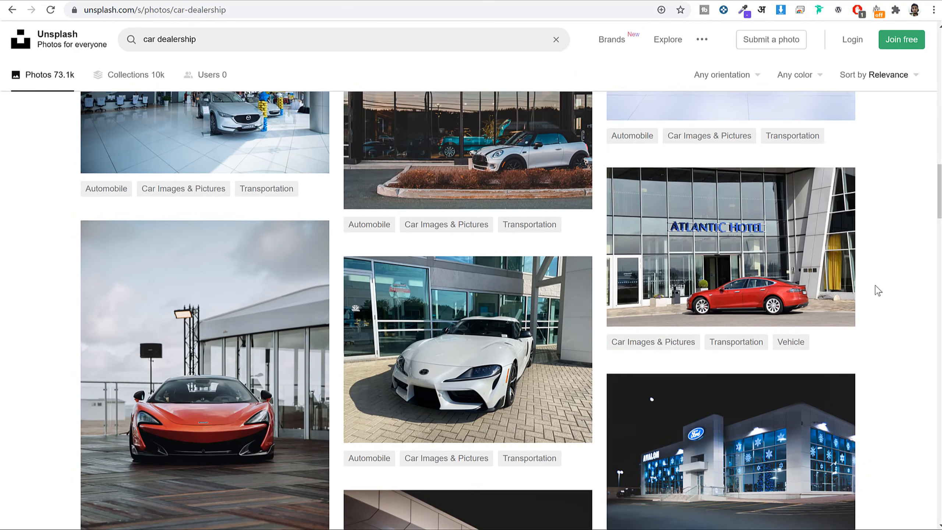
pyautogui.scroll(-12, 878, 291)
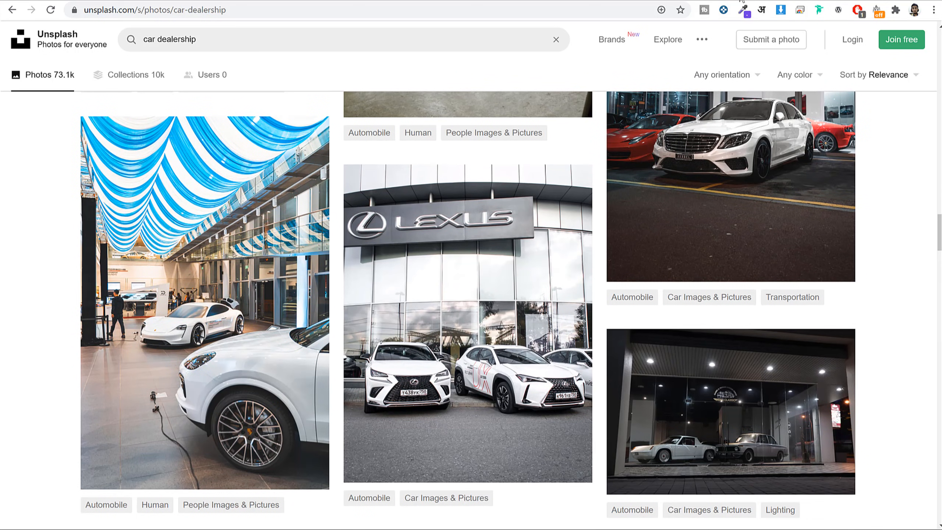
pyautogui.click(743, 0)
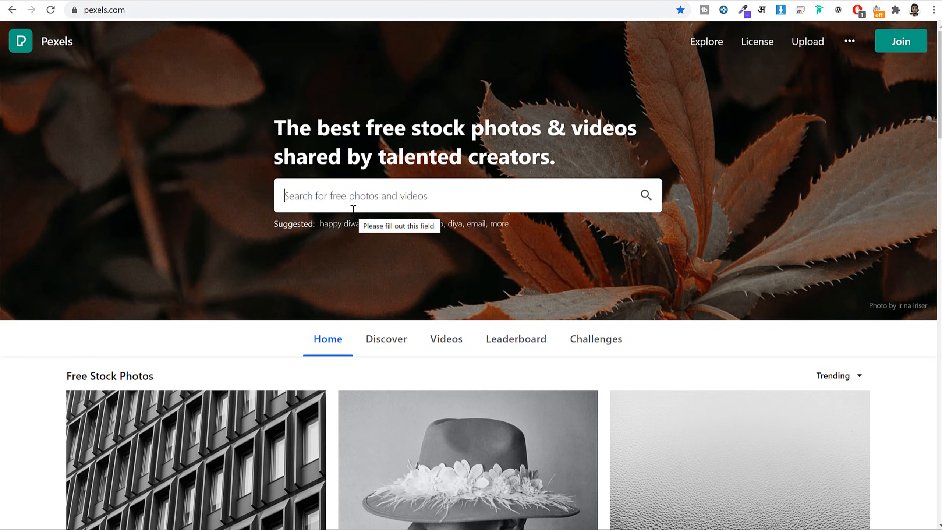
# Search Pexels for 'car dealer' photos and scroll through the results.
pyautogui.click(353, 210)
pyautogui.write('car s')
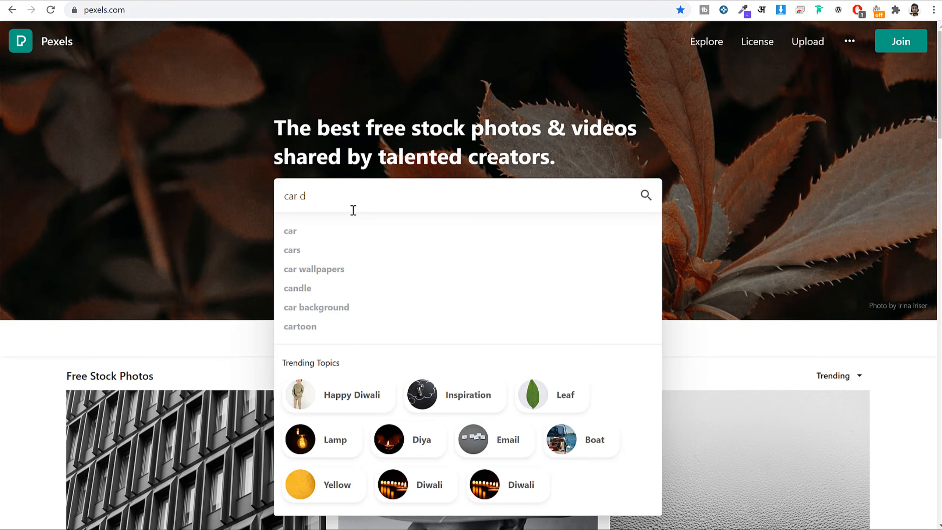
pyautogui.press('Down')
pyautogui.press('Return')
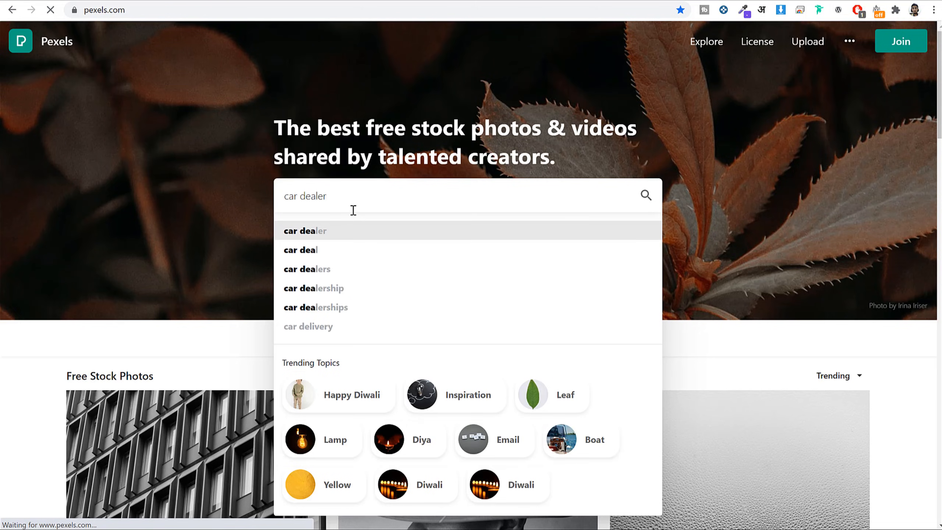
pyautogui.scroll(-2, 738, 227)
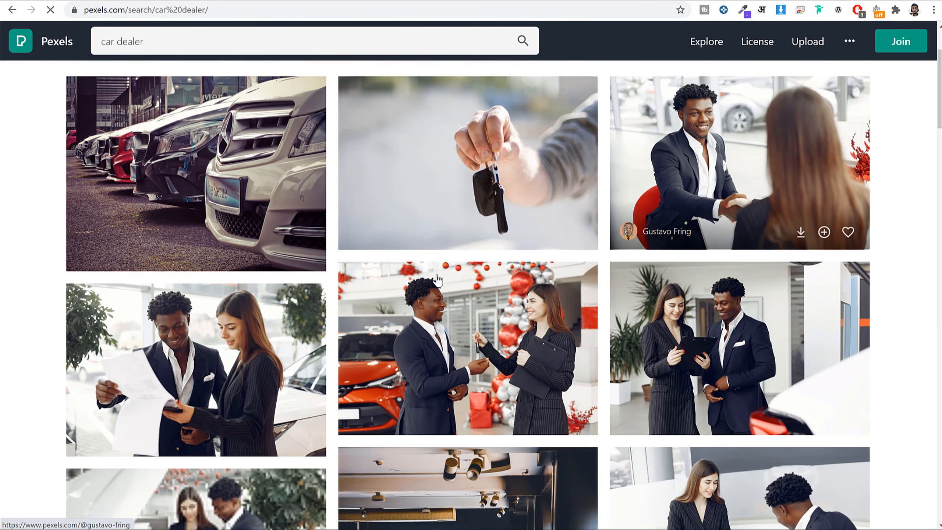
pyautogui.scroll(2, 718, 246)
pyautogui.scroll(-15, 719, 254)
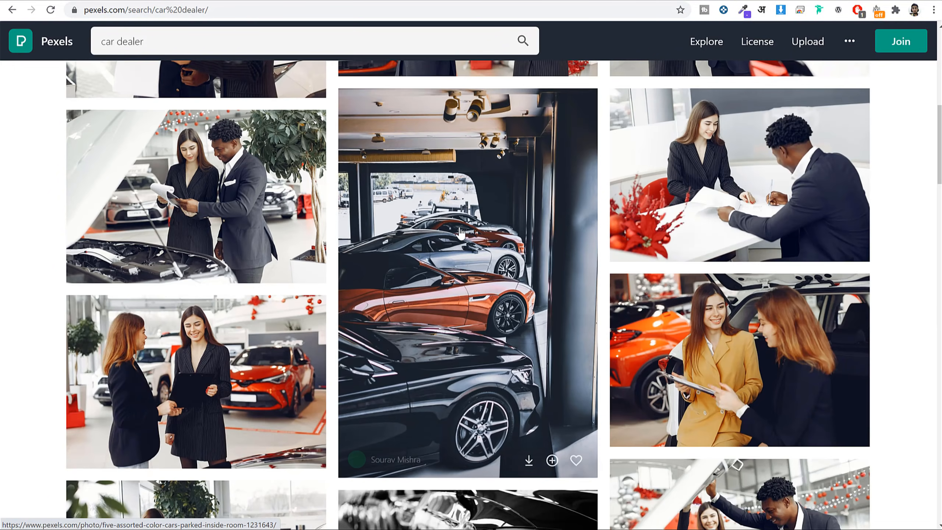
pyautogui.scroll(-12, 461, 234)
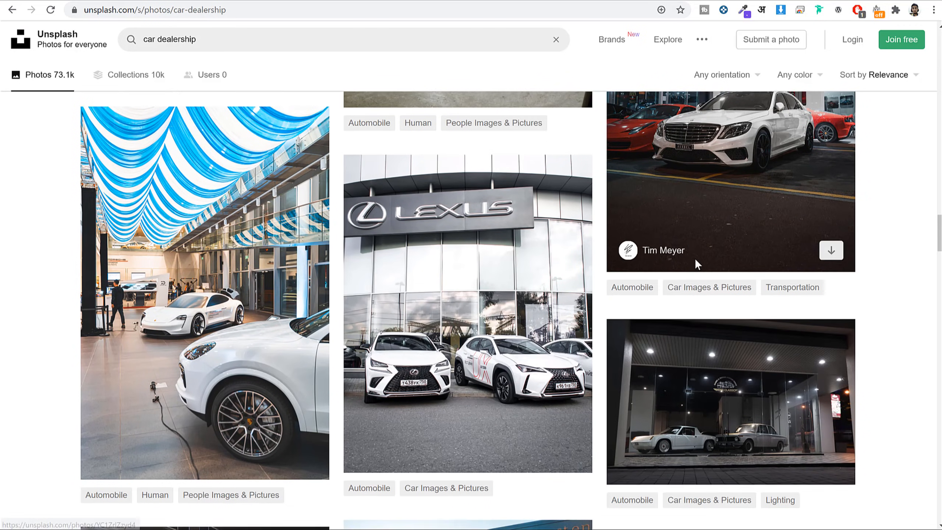
pyautogui.scroll(20, 694, 259)
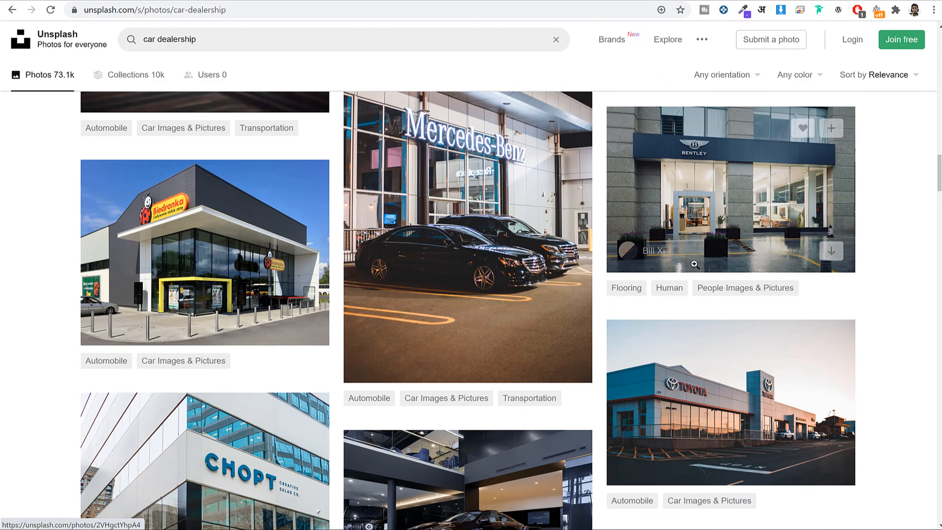
pyautogui.scroll(10, 694, 264)
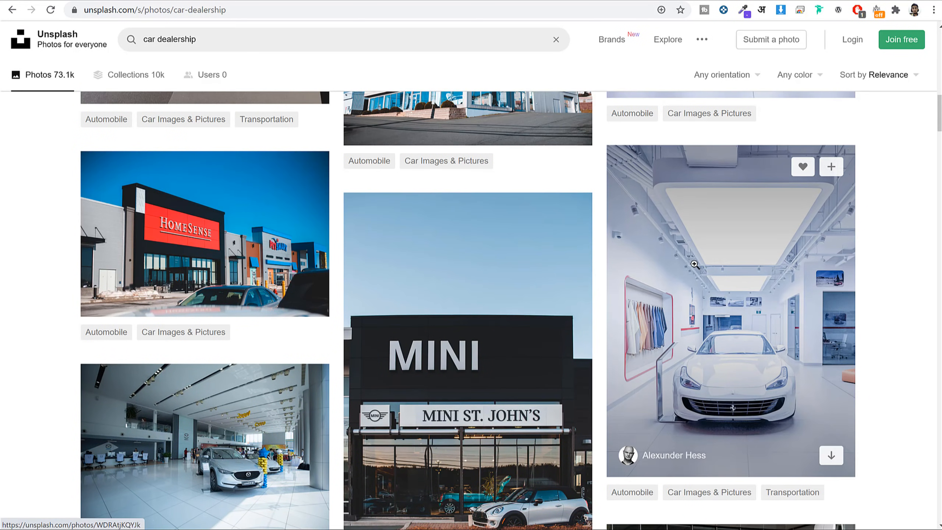
# Download the night dealership photo with the orange SUV in Small size.
pyautogui.scroll(10, 667, 267)
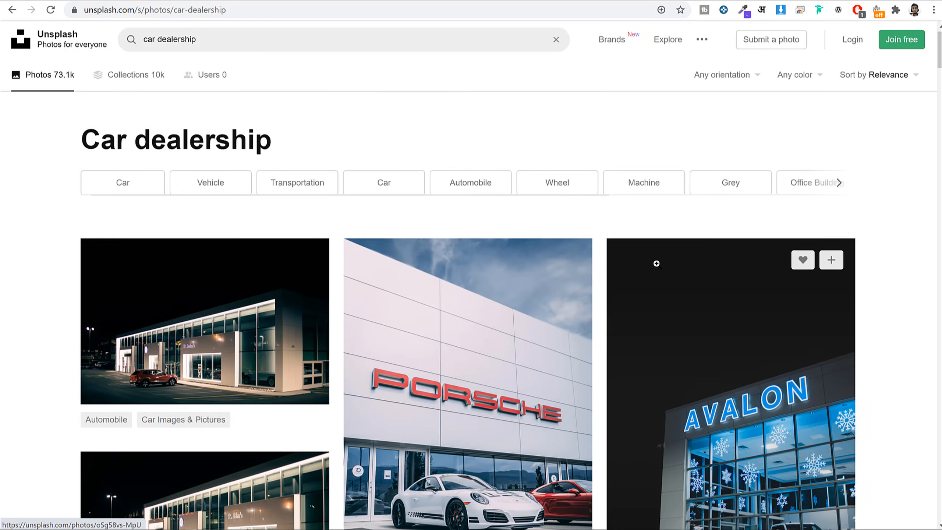
pyautogui.scroll(-3, 264, 233)
pyautogui.scroll(-5, 247, 219)
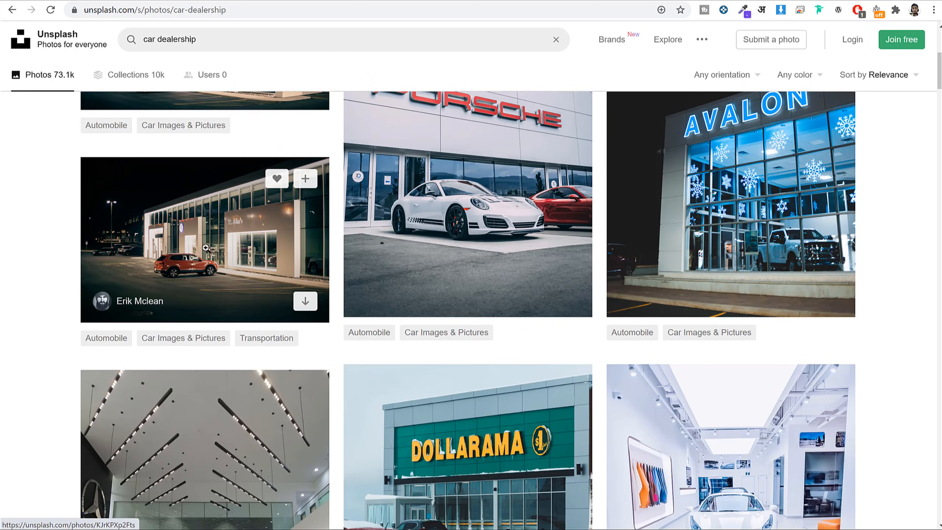
pyautogui.click(211, 233)
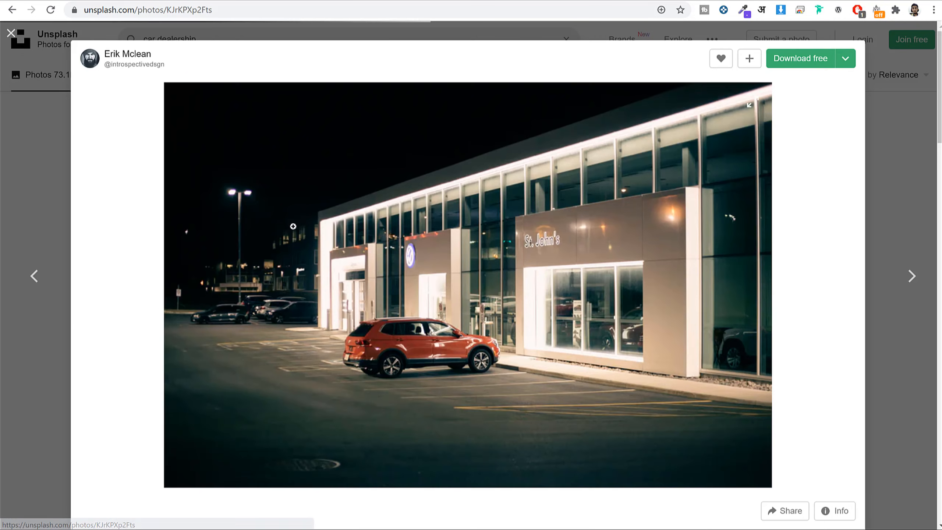
pyautogui.click(846, 59)
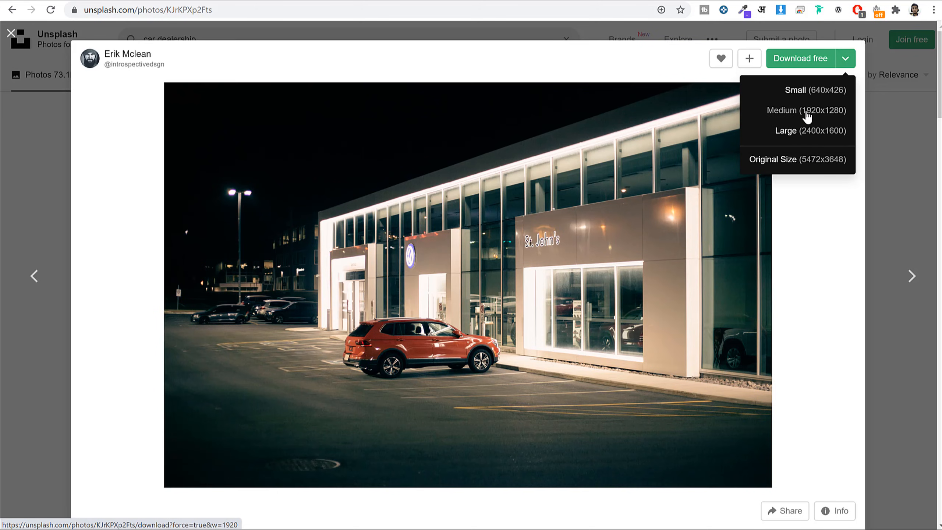
pyautogui.click(809, 93)
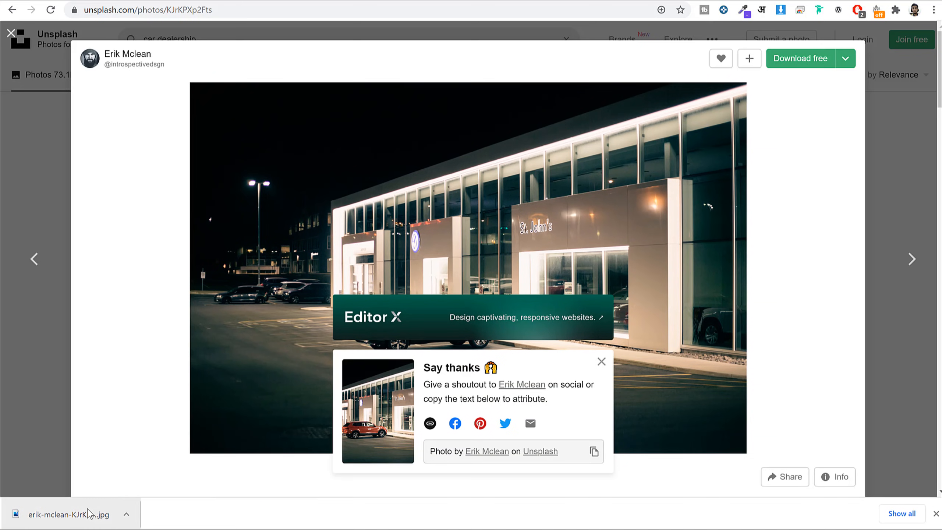
# Check the downloaded photo's file info in Photos: 47.4 KB, 640 x 427.
pyautogui.click(89, 515)
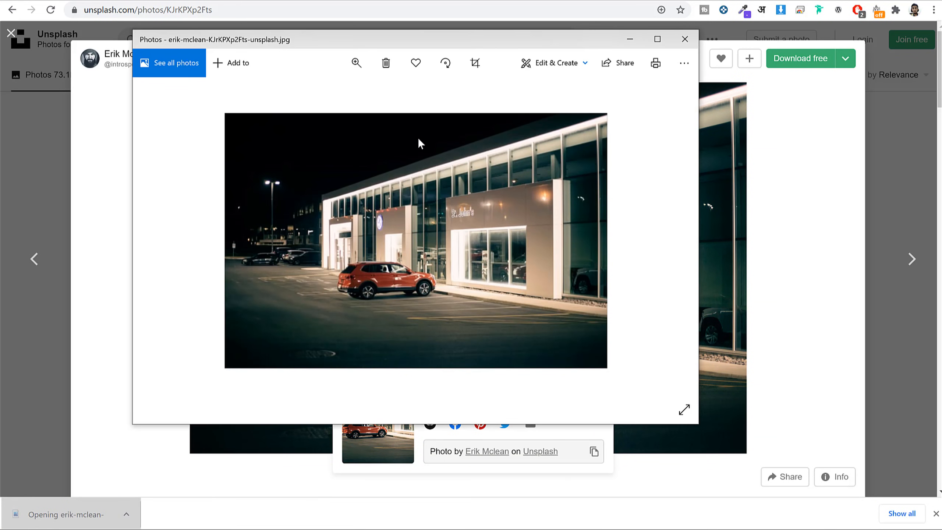
pyautogui.rightClick(418, 137)
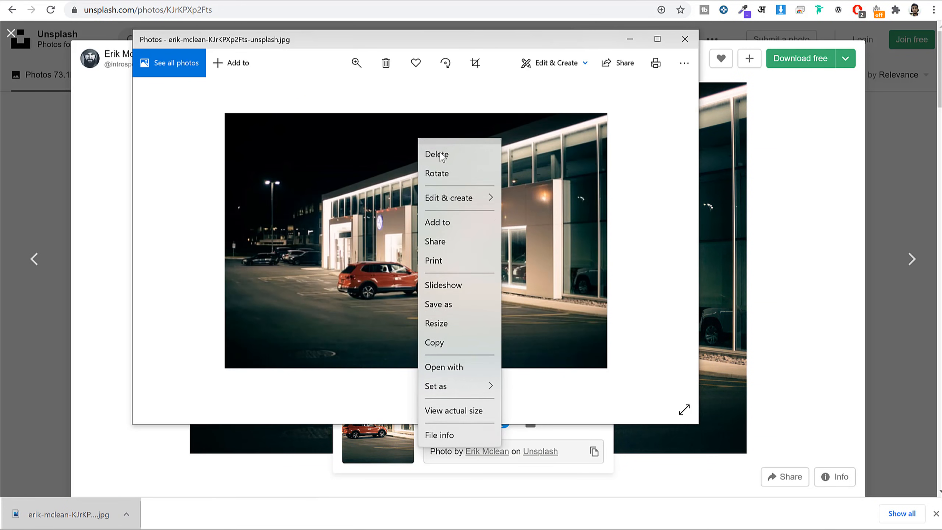
pyautogui.click(457, 450)
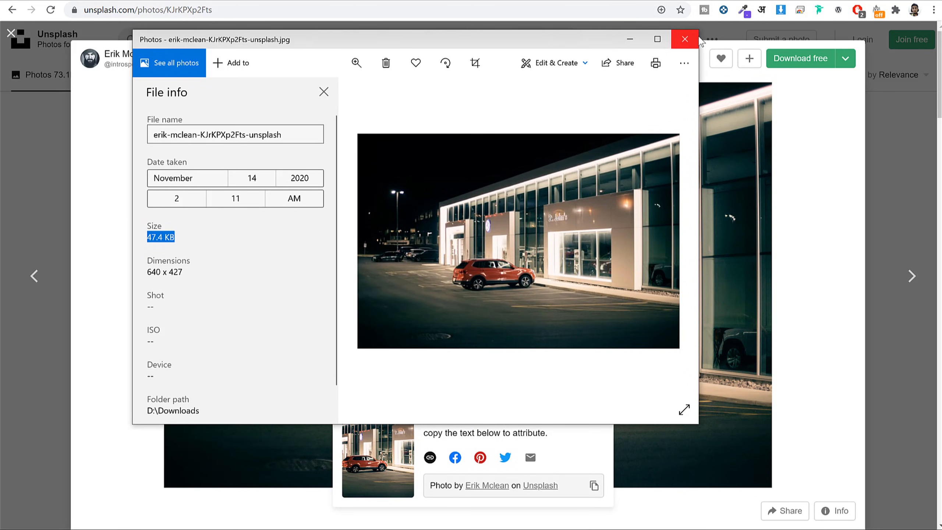
pyautogui.click(685, 39)
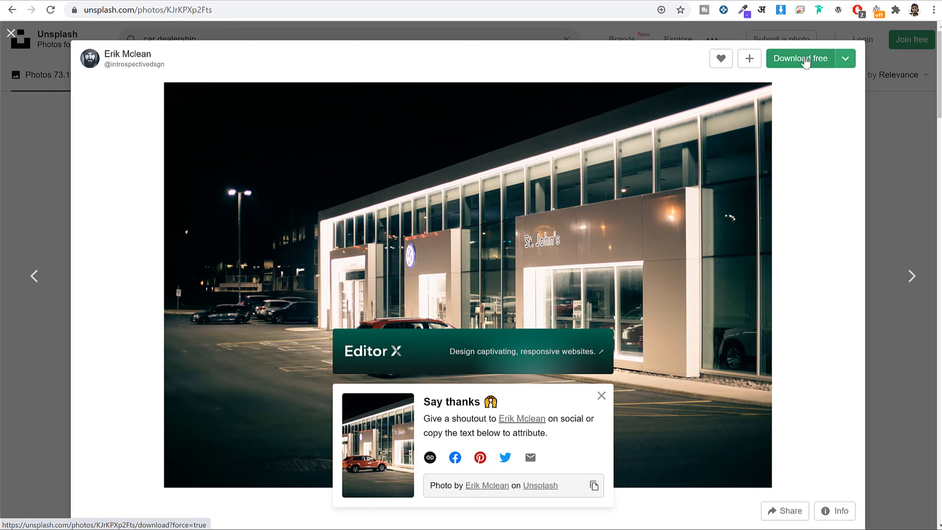
# Download the full-size photo and check its 3.3 MB file size in Photos.
pyautogui.click(805, 61)
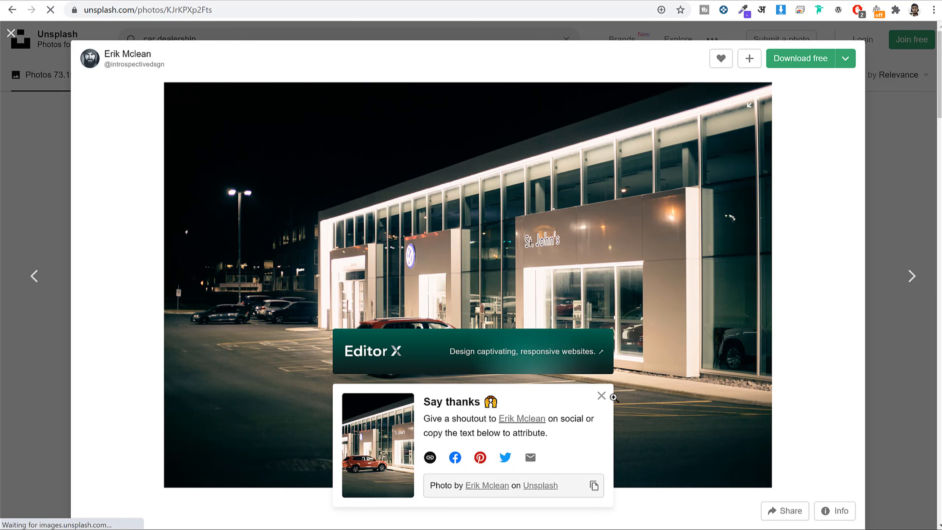
pyautogui.click(601, 396)
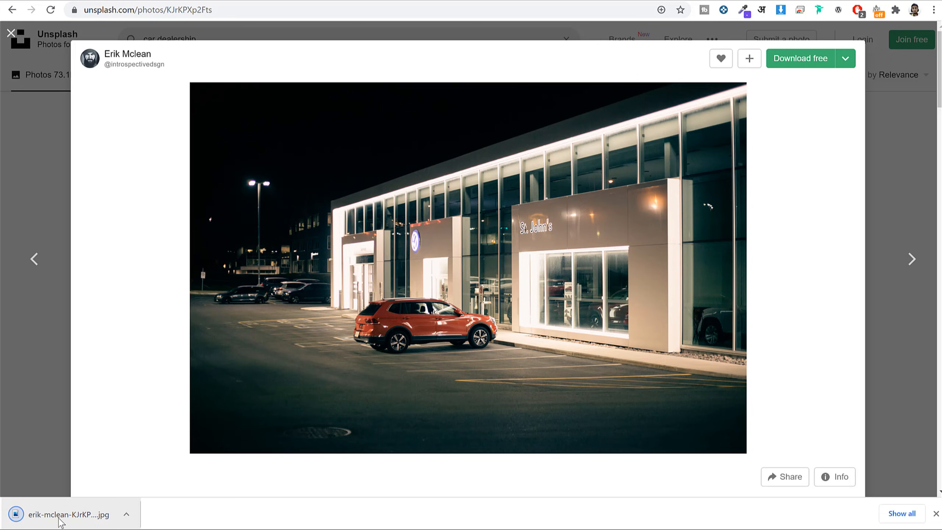
pyautogui.click(60, 521)
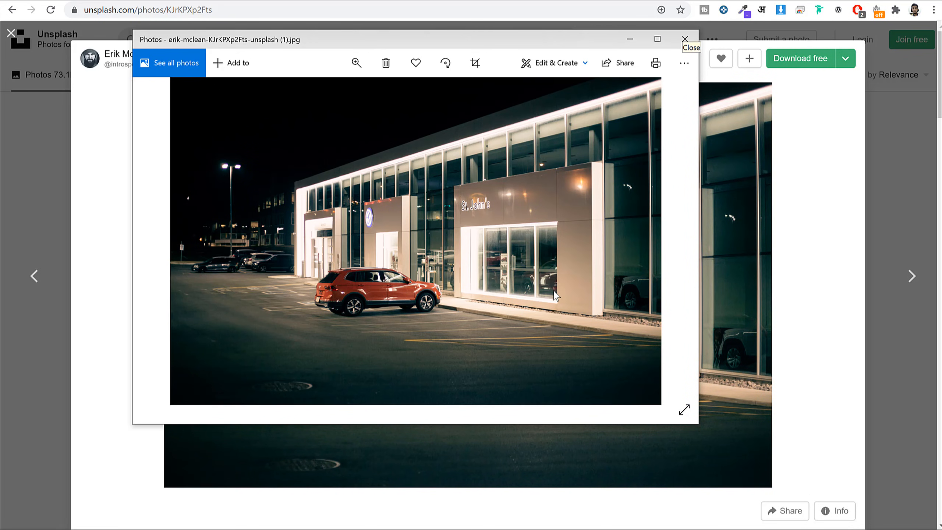
pyautogui.rightClick(433, 191)
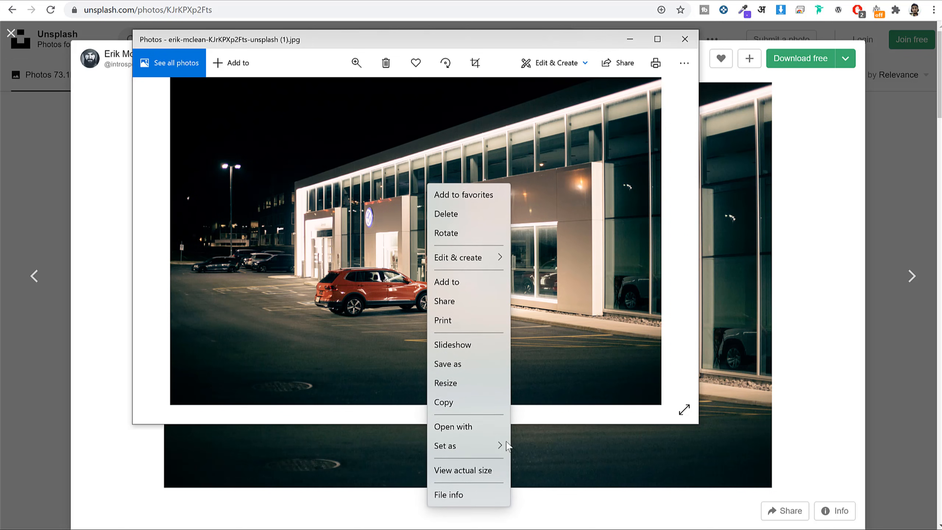
pyautogui.click(467, 495)
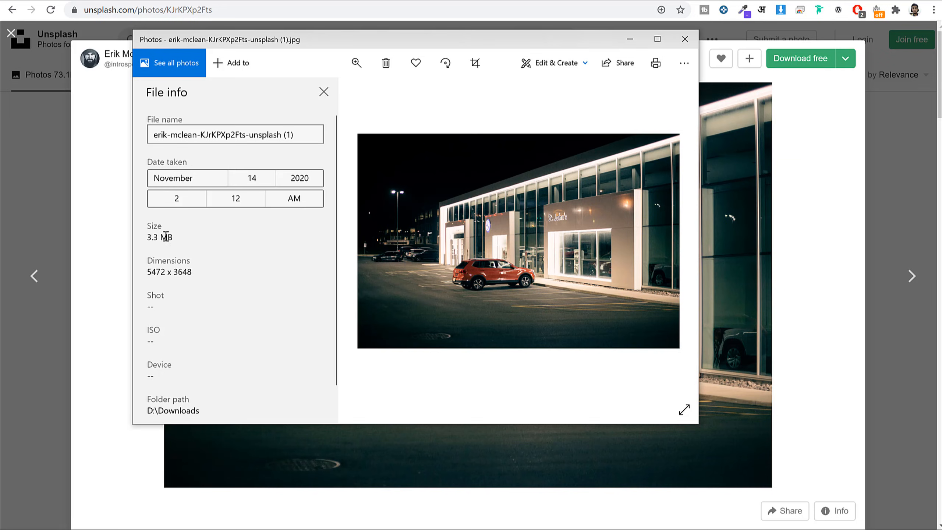
pyautogui.moveTo(166, 236); pyautogui.dragTo(150, 237)
pyautogui.click(685, 39)
# Download the Medium 1920 x 1280 version and open its file info.
pyautogui.click(845, 58)
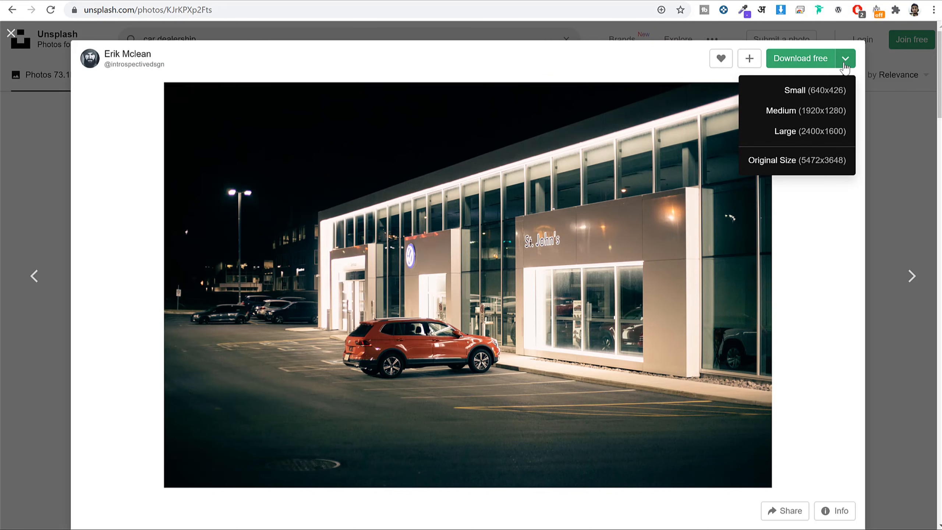
pyautogui.click(804, 111)
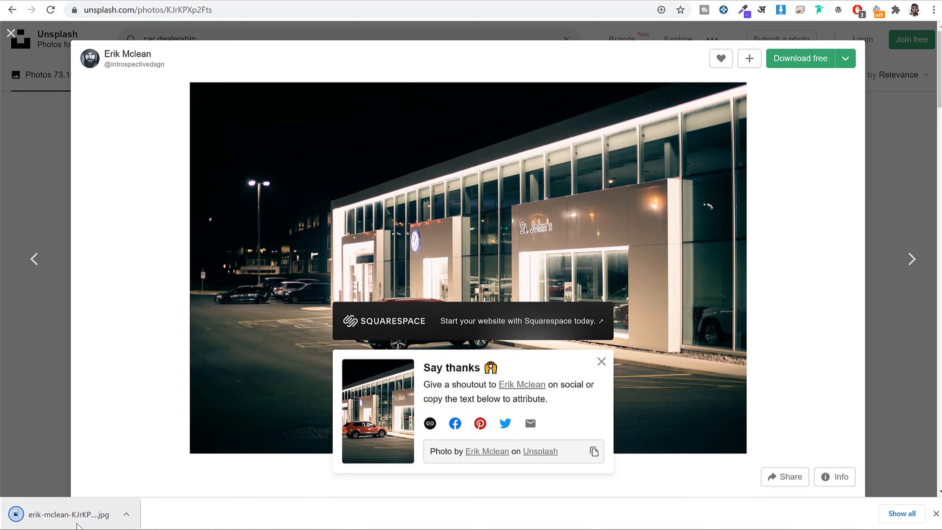
pyautogui.click(77, 524)
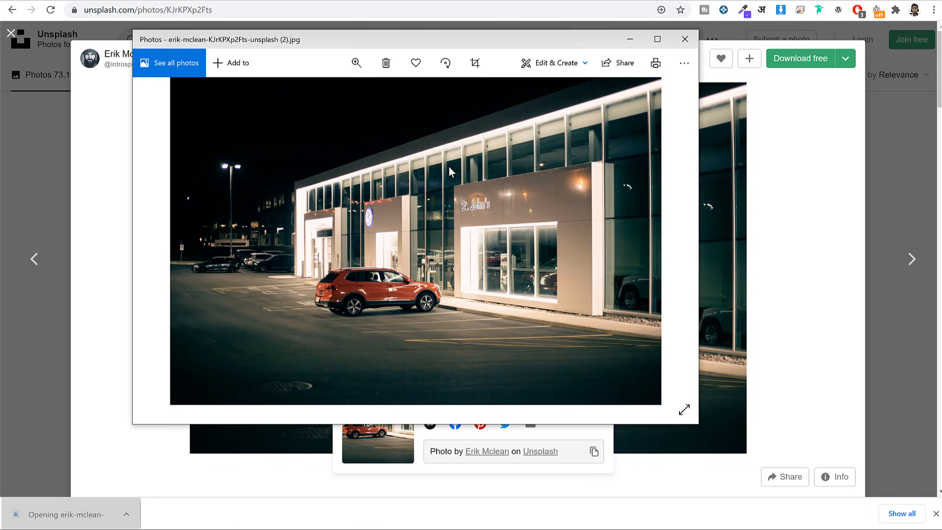
pyautogui.rightClick(449, 165)
pyautogui.click(488, 477)
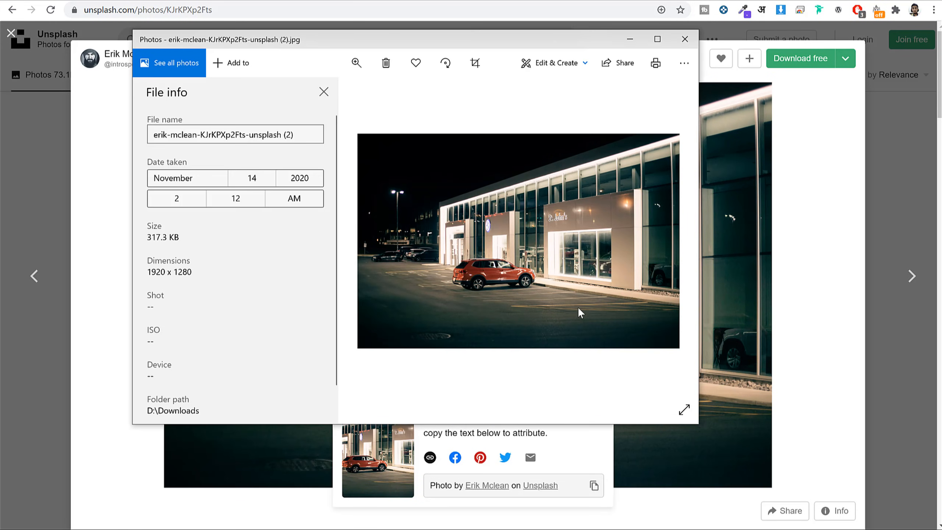
# Highlight the medium file's 1920 x 1280 dimensions and 317.3 KB size, then close Photos.
pyautogui.tripleClick(166, 274)
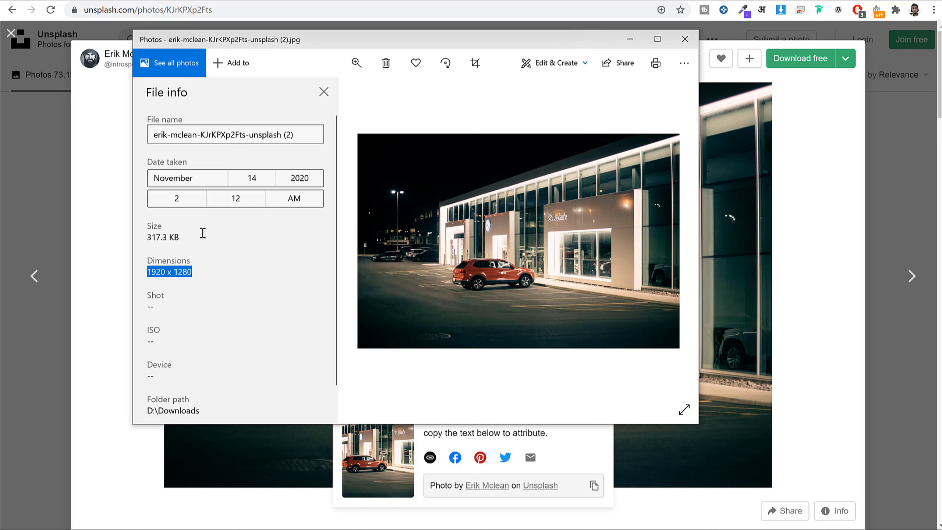
pyautogui.moveTo(202, 233); pyautogui.dragTo(144, 236)
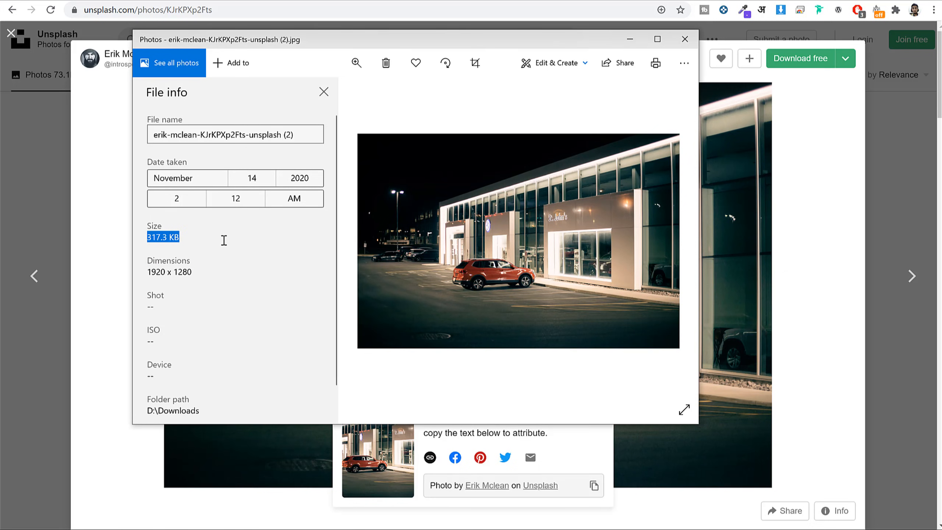
pyautogui.click(350, 290)
pyautogui.click(150, 271)
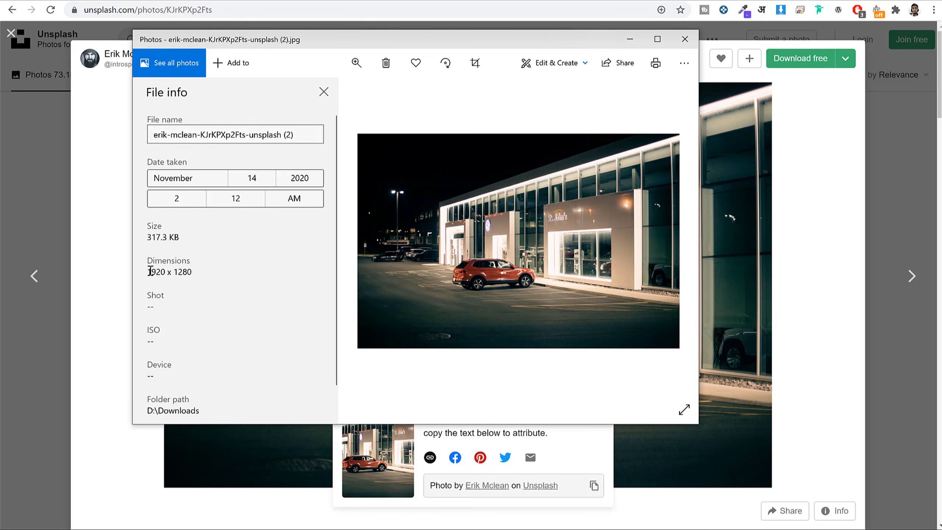
pyautogui.tripleClick(150, 271)
pyautogui.moveTo(179, 237); pyautogui.dragTo(144, 234)
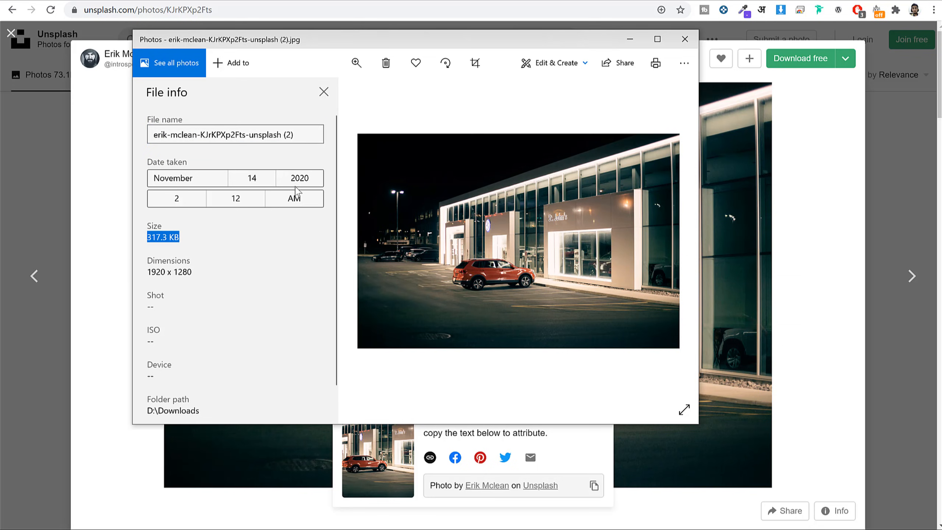
pyautogui.click(685, 39)
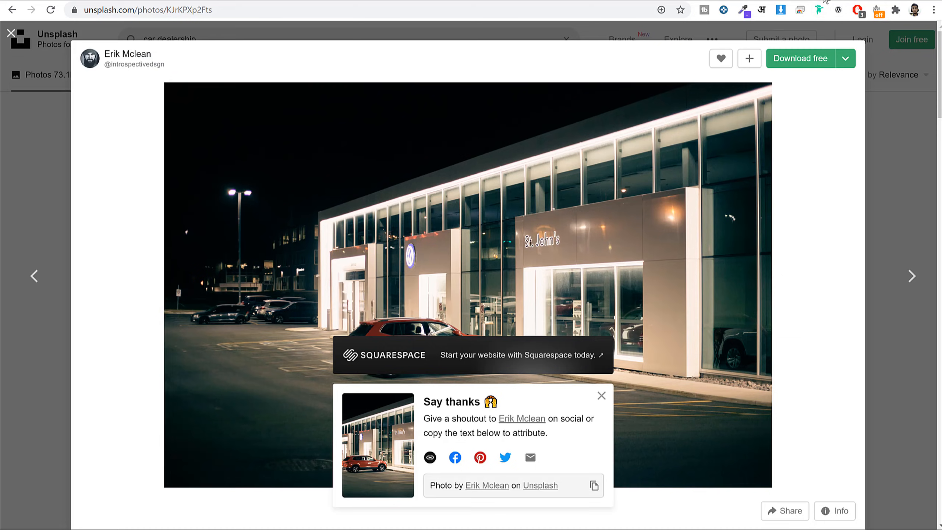
pyautogui.hotkey('ctrl', 't')
# Visit reduceimages.com, then bring up squoosh.app in a new tab.
pyautogui.write('reduceimages.com')
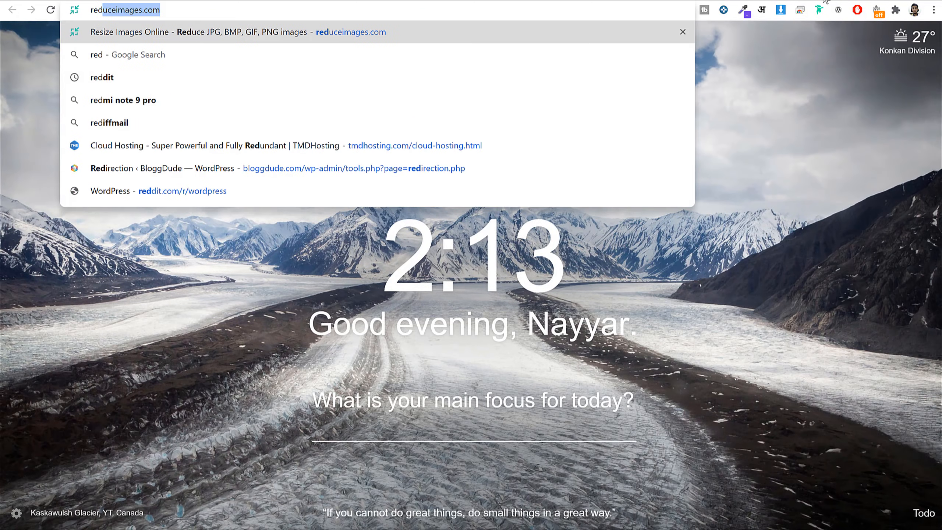
pyautogui.press('Return')
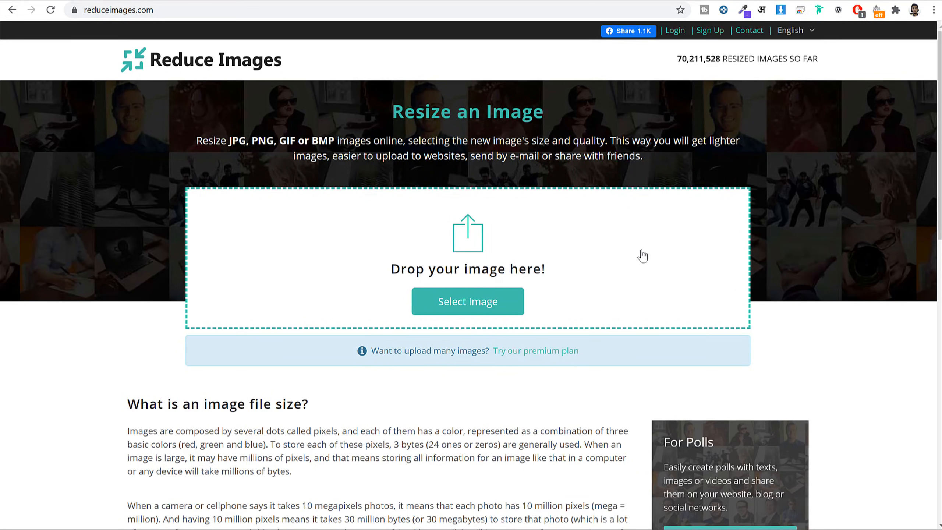
pyautogui.click(826, 1)
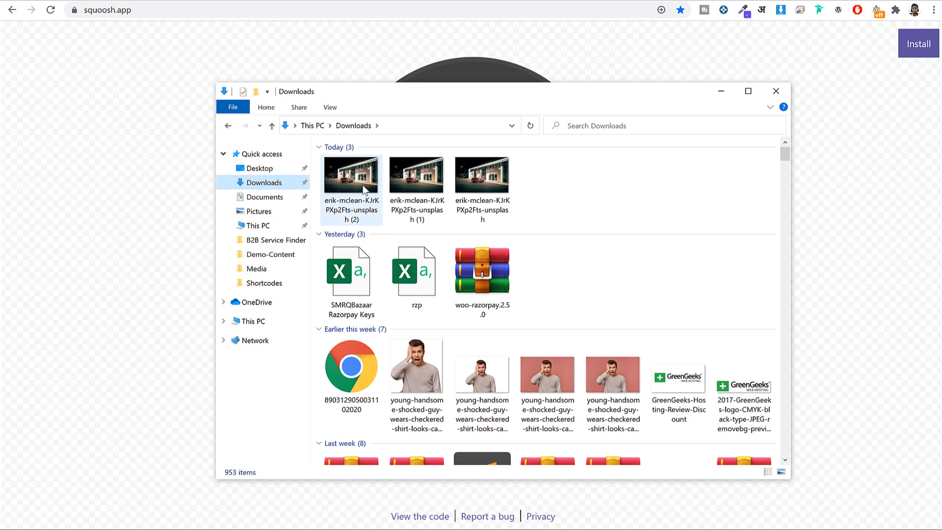
# Load the newest dealership photo into Squoosh and set MozJPEG quality to 60.
pyautogui.click(346, 194)
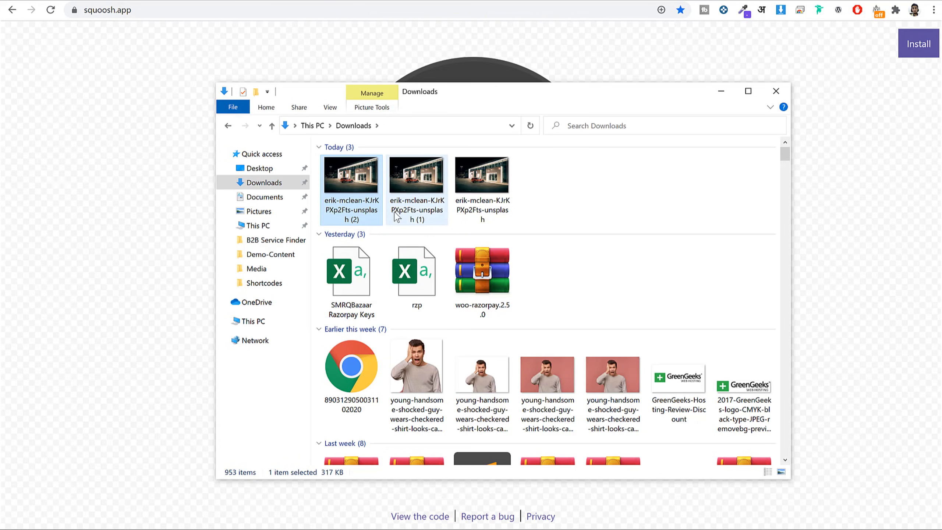
pyautogui.moveTo(366, 185); pyautogui.dragTo(141, 212)
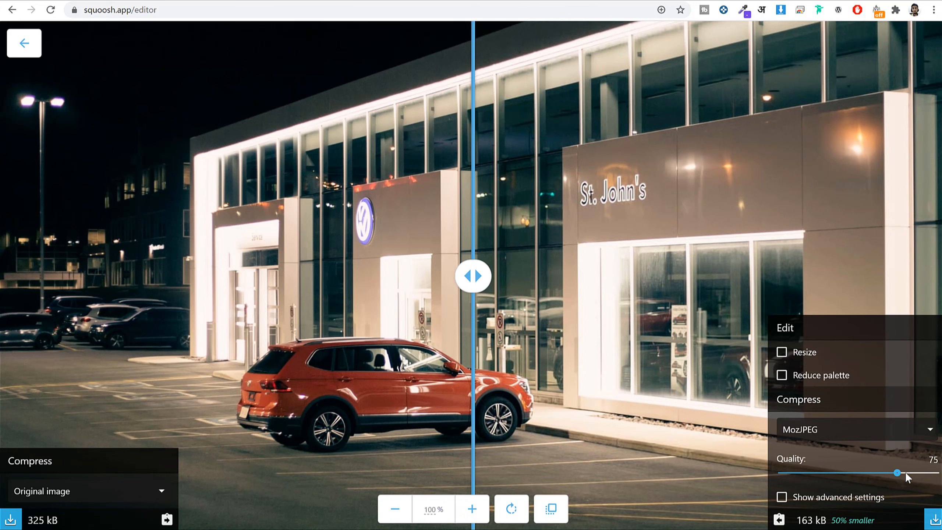
pyautogui.moveTo(873, 473); pyautogui.dragTo(875, 474)
# Check the 119 kB, 63% smaller result, compare both halves, and download it.
pyautogui.moveTo(831, 519); pyautogui.dragTo(881, 522)
pyautogui.click(830, 523)
pyautogui.doubleClick(798, 523)
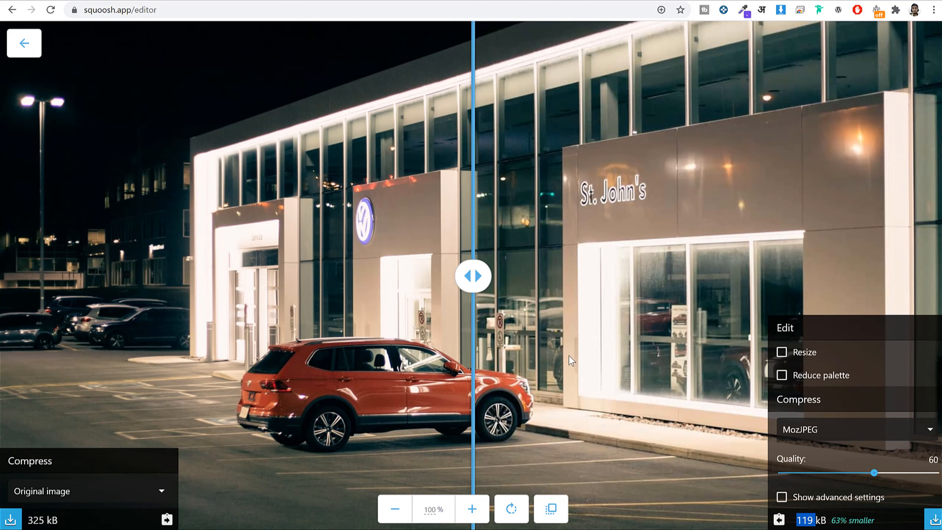
pyautogui.moveTo(482, 278); pyautogui.dragTo(542, 350)
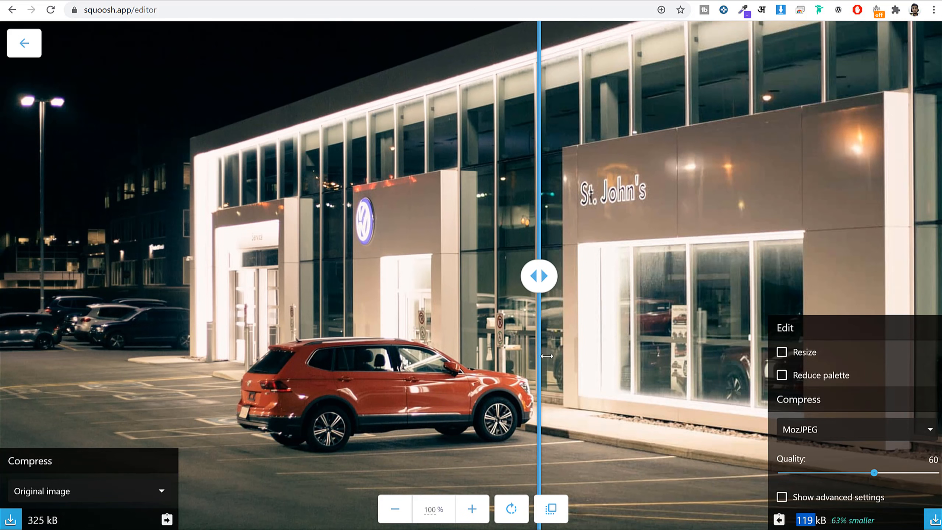
pyautogui.moveTo(532, 283)
pyautogui.mouseDown()
pyautogui.moveTo(462, 284)
pyautogui.moveTo(521, 284)
pyautogui.mouseUp()
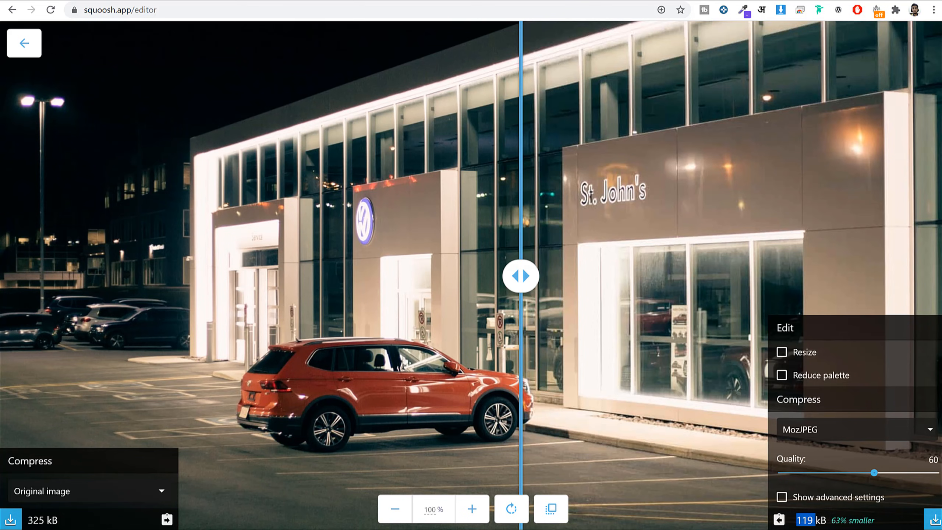
pyautogui.click(933, 522)
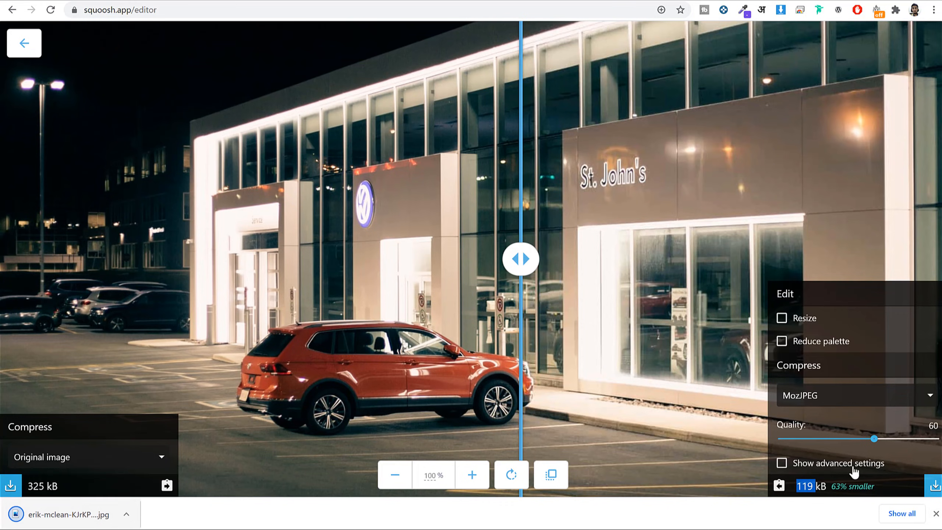
pyautogui.click(936, 514)
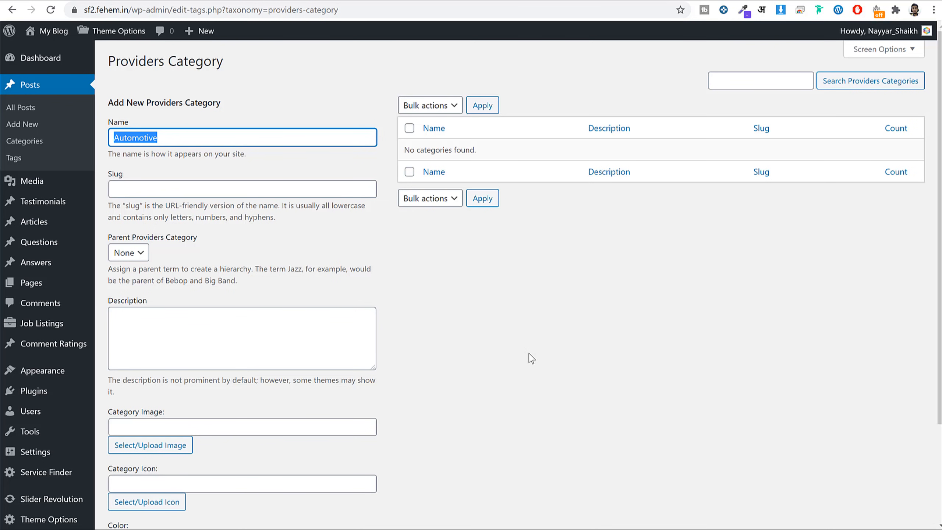
# Start uploading a new file for the category's Category Image field.
pyautogui.click(556, 364)
pyautogui.scroll(-3, 567, 369)
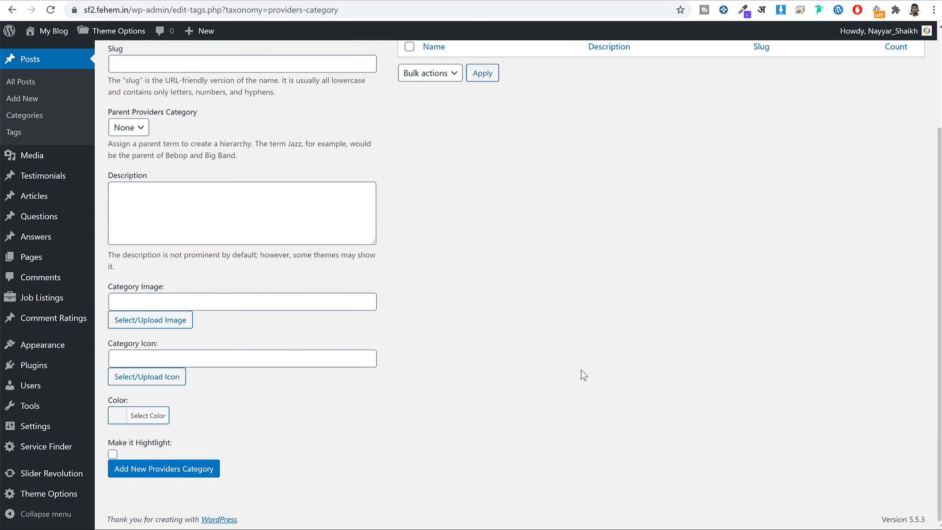
pyautogui.moveTo(111, 291); pyautogui.dragTo(181, 297)
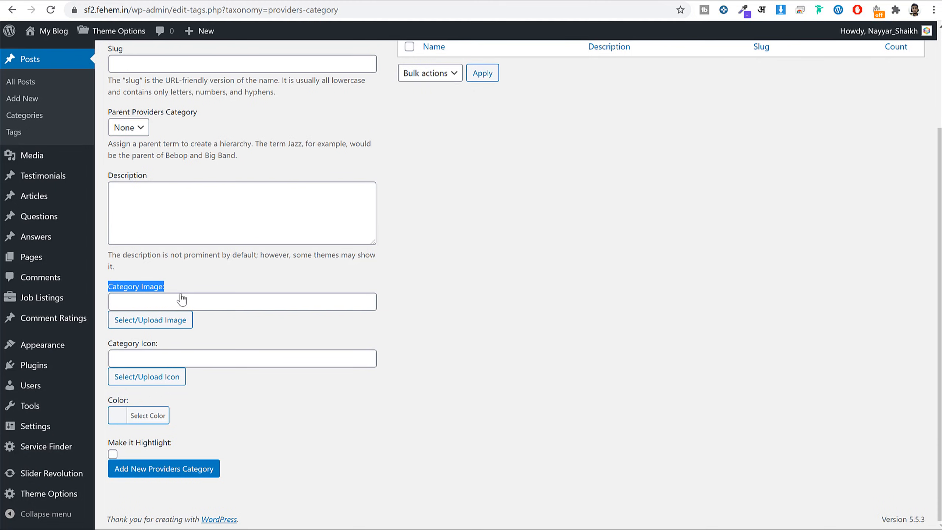
pyautogui.click(166, 328)
pyautogui.click(148, 83)
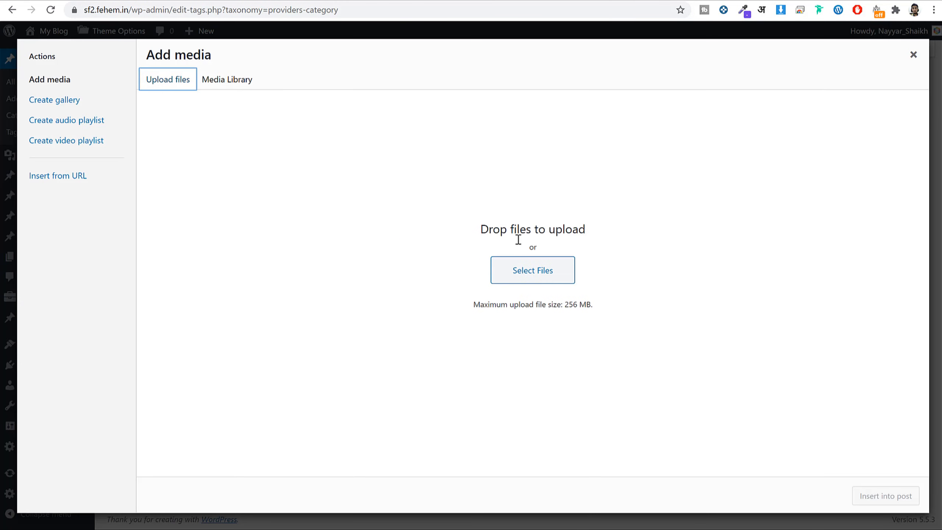
pyautogui.click(517, 268)
pyautogui.moveTo(231, 1); pyautogui.dragTo(435, 36)
pyautogui.click(313, 46)
pyautogui.click(316, 50)
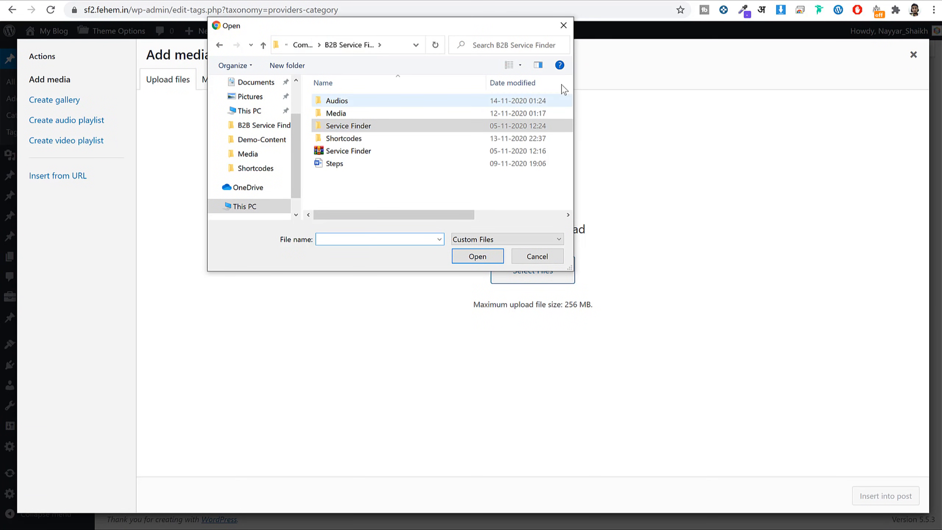
pyautogui.doubleClick(352, 116)
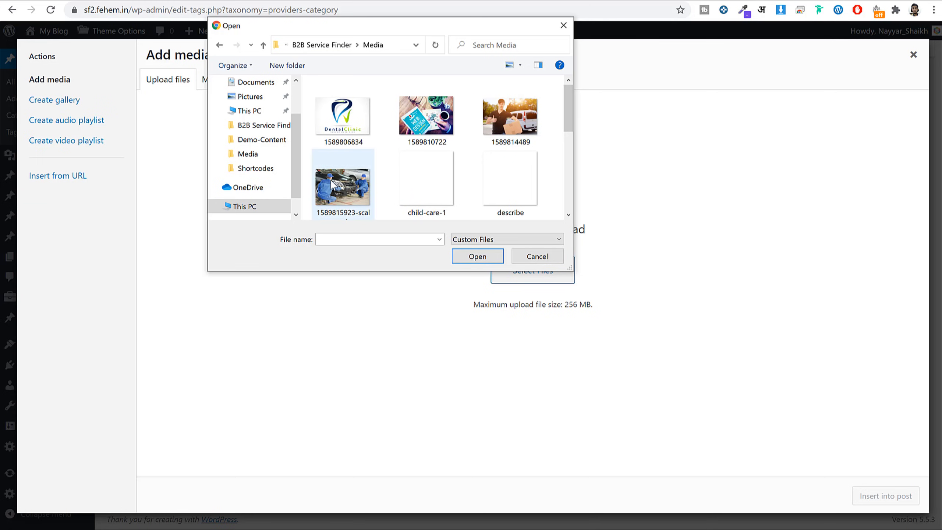
pyautogui.click(343, 185)
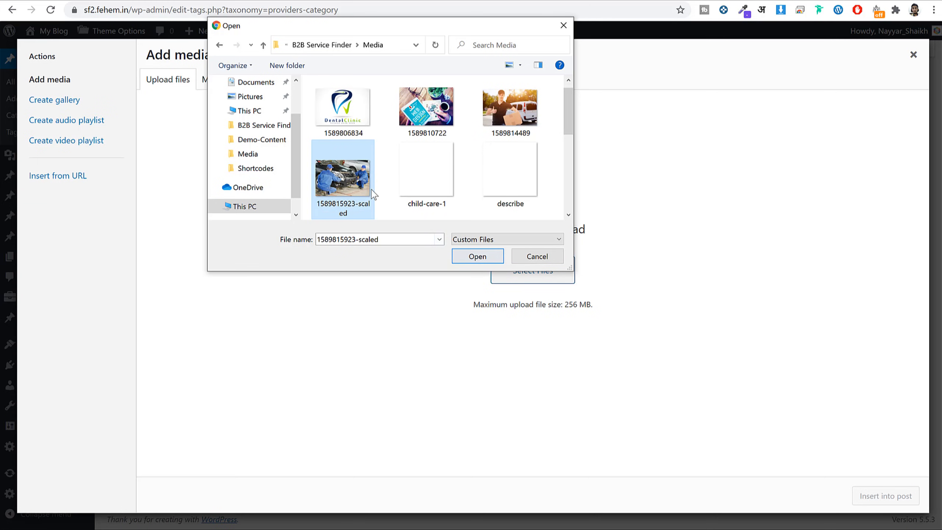
pyautogui.click(468, 257)
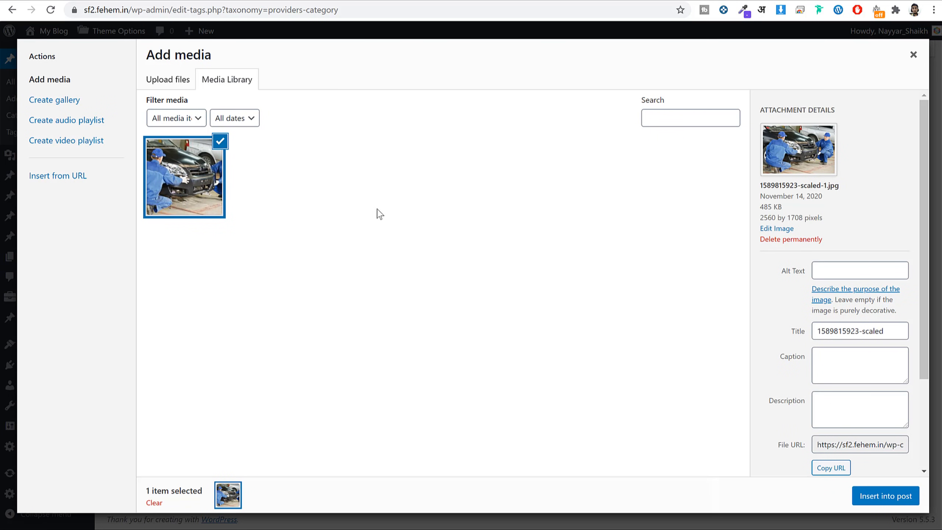
# Check the uploaded image's 485 KB size and 2560 by 1708 dimensions against the local Media folder.
pyautogui.moveTo(783, 207); pyautogui.dragTo(761, 207)
pyautogui.click(769, 207)
pyautogui.moveTo(802, 217); pyautogui.dragTo(762, 217)
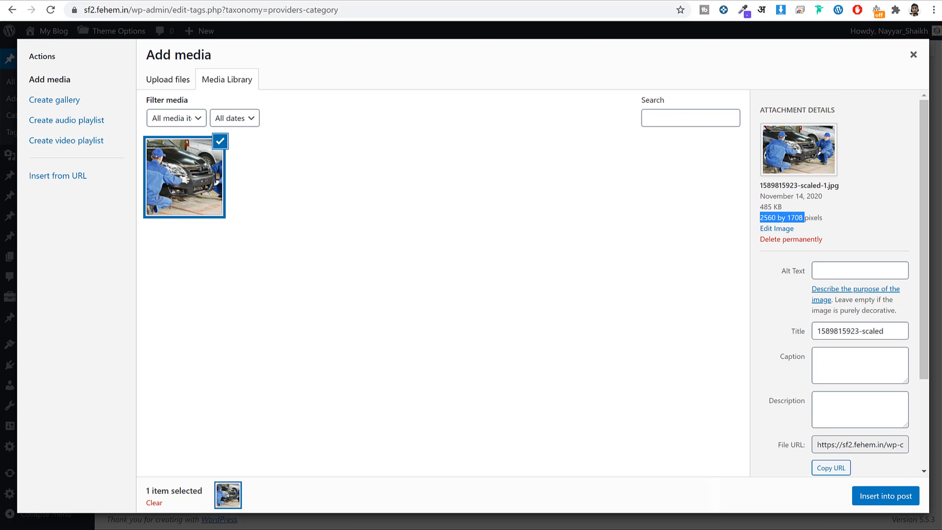
pyautogui.click(319, 529)
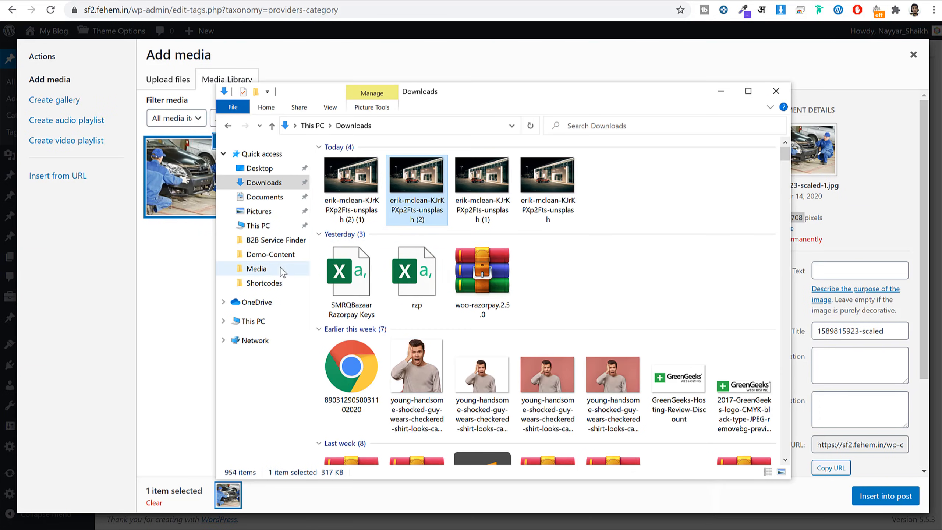
pyautogui.click(280, 267)
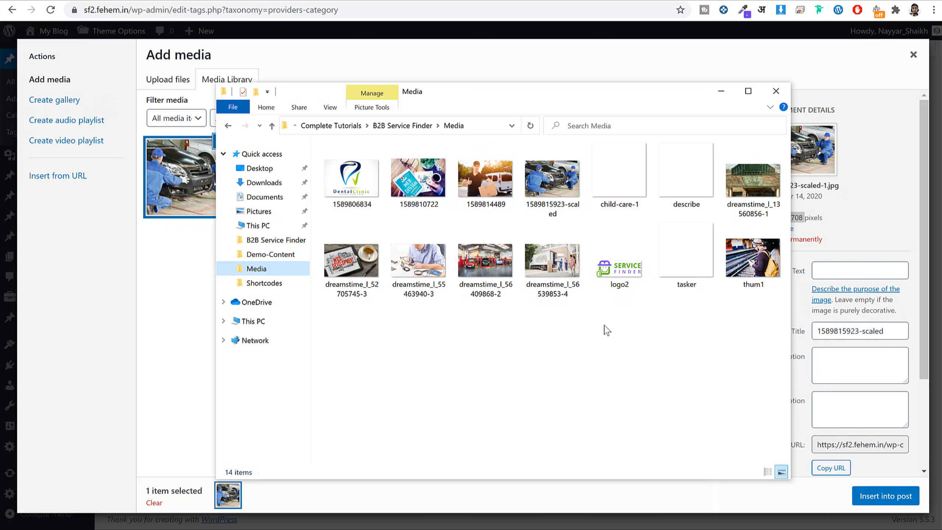
pyautogui.click(880, 156)
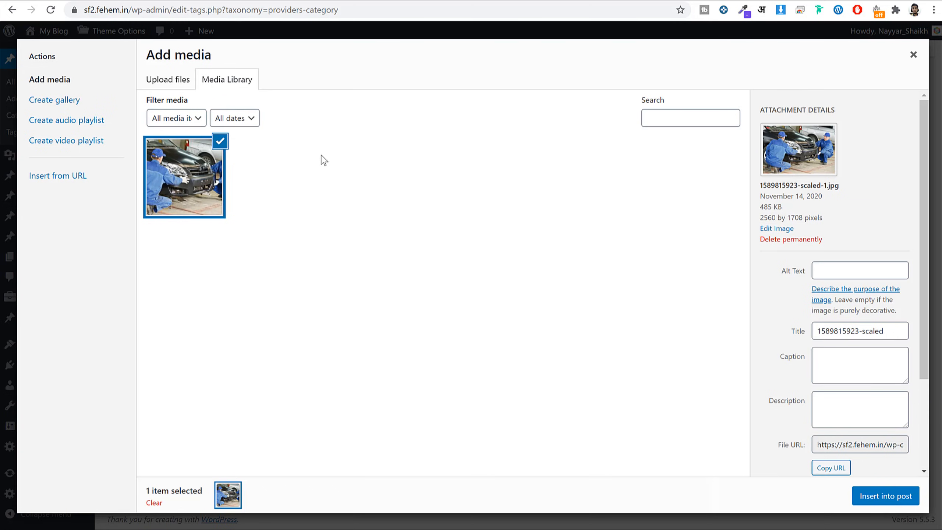
# Insert the image as category image and add the Automotive providers category.
pyautogui.click(886, 495)
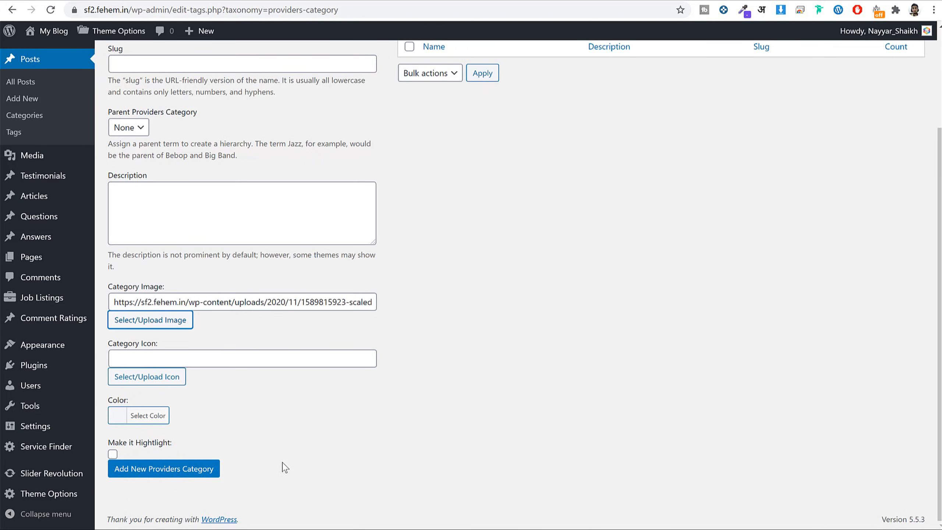
pyautogui.click(191, 470)
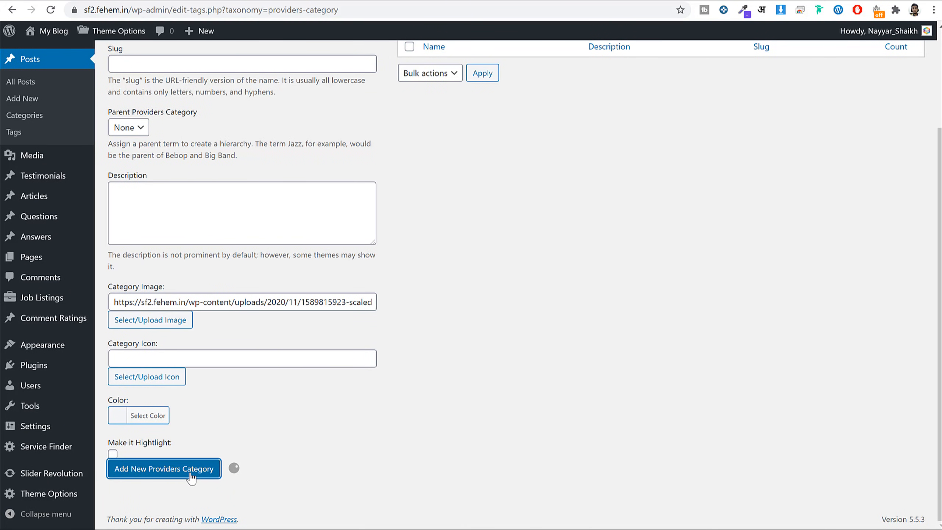
pyautogui.scroll(3, 612, 354)
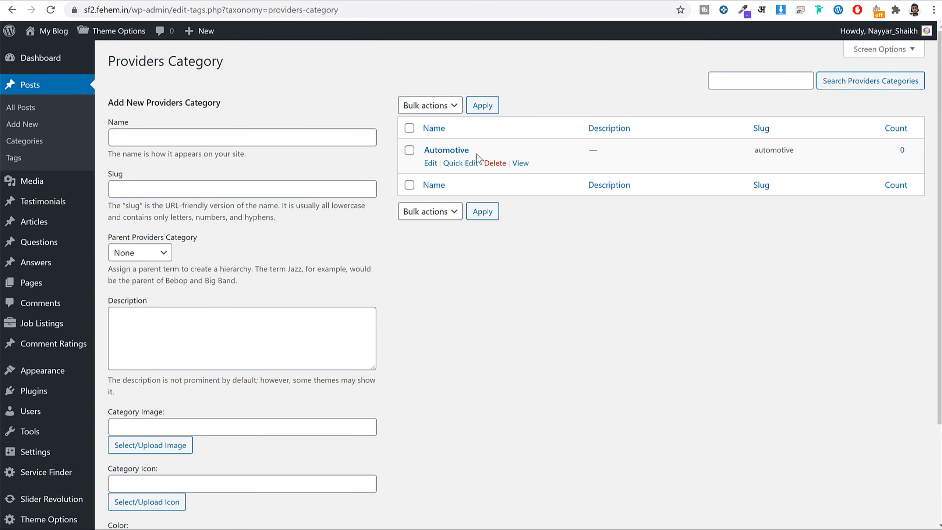
pyautogui.click(239, 135)
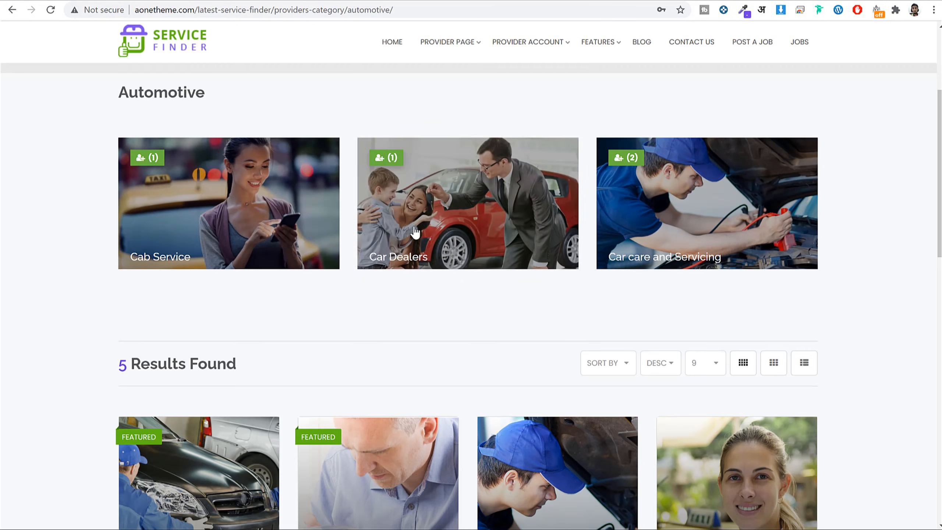
# Set the Car Dealers category's parent to Automotive.
pyautogui.scroll(-2, 436, 261)
pyautogui.scroll(5, 309, 320)
pyautogui.scroll(-3, 331, 373)
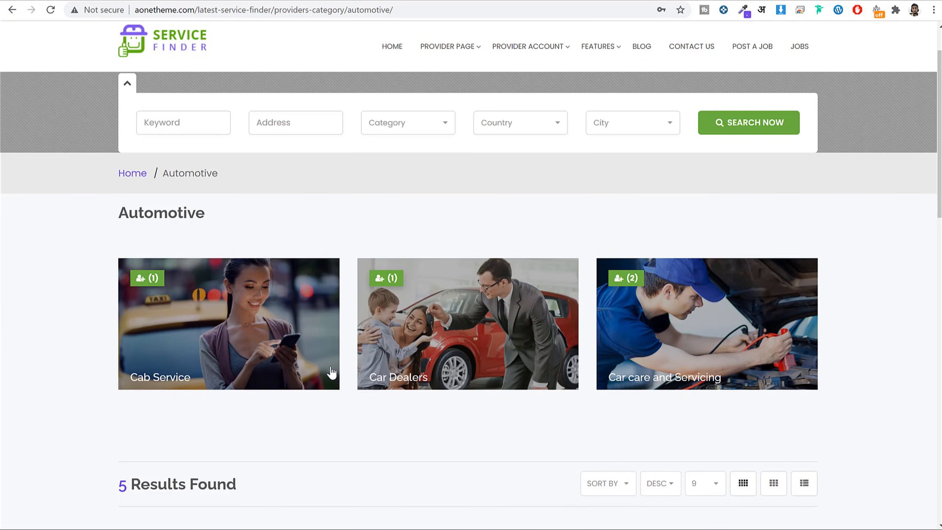
pyautogui.scroll(-2, 331, 372)
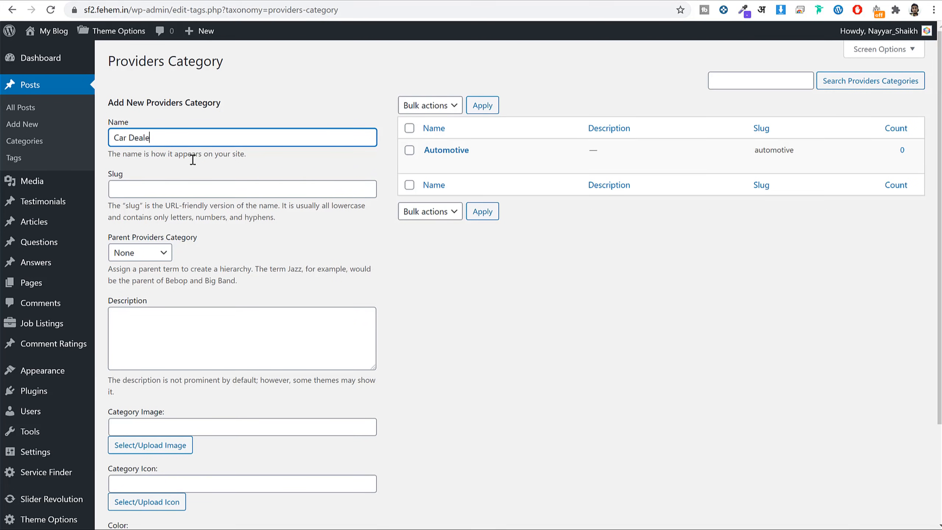
pyautogui.scroll(-3, 308, 319)
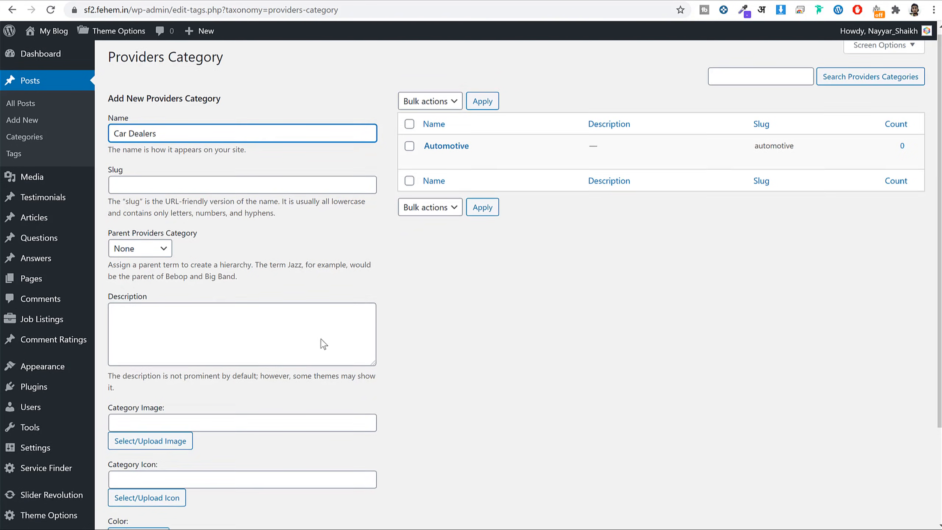
pyautogui.click(180, 469)
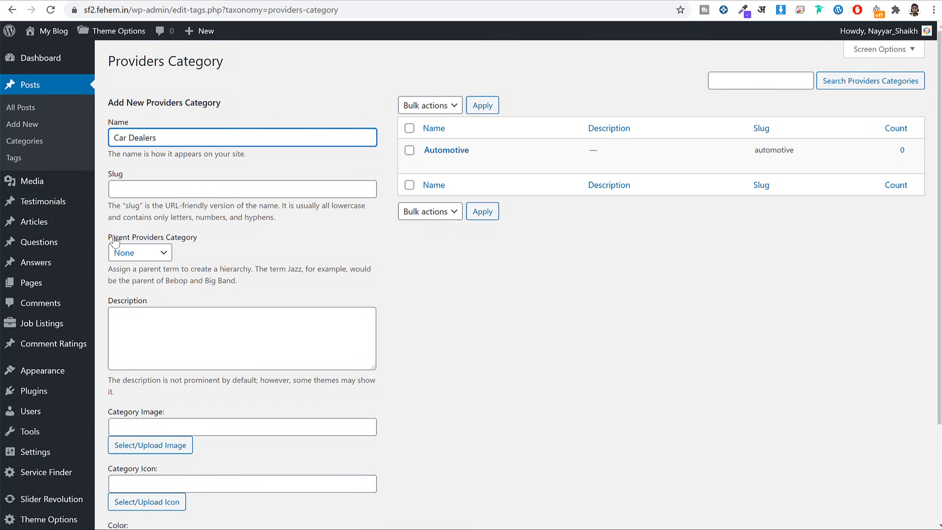
pyautogui.moveTo(111, 237); pyautogui.dragTo(198, 239)
pyautogui.click(131, 254)
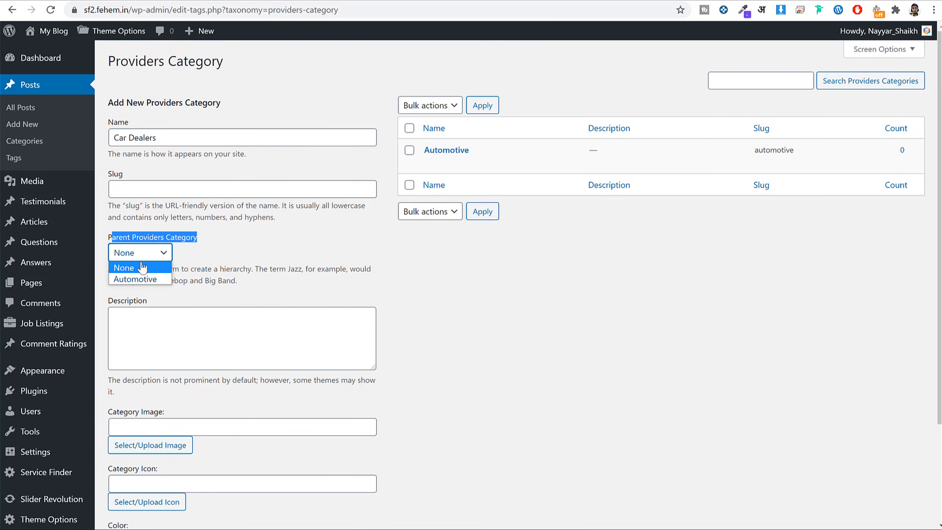
pyautogui.click(141, 279)
pyautogui.click(293, 275)
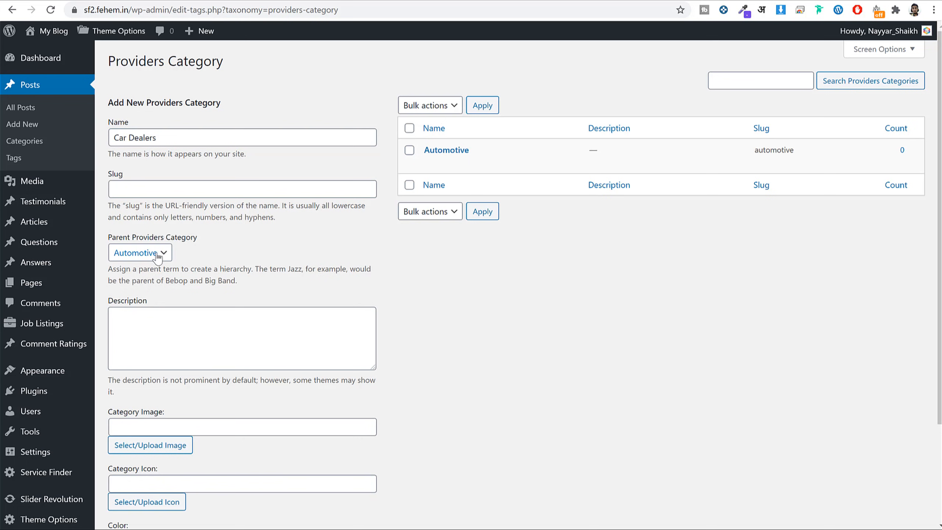
pyautogui.moveTo(171, 139); pyautogui.dragTo(111, 141)
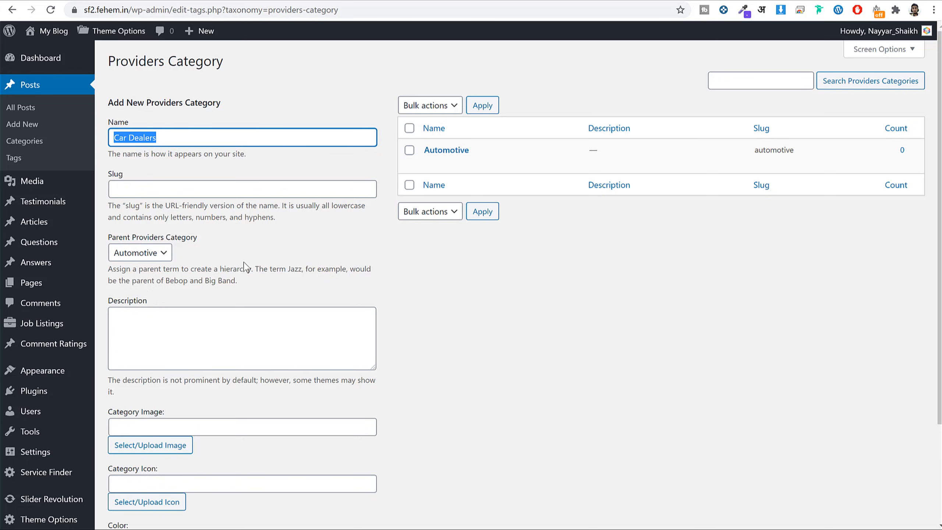
# Upload the first erik-mclean dealership photo from Downloads as the category image.
pyautogui.scroll(-3, 469, 332)
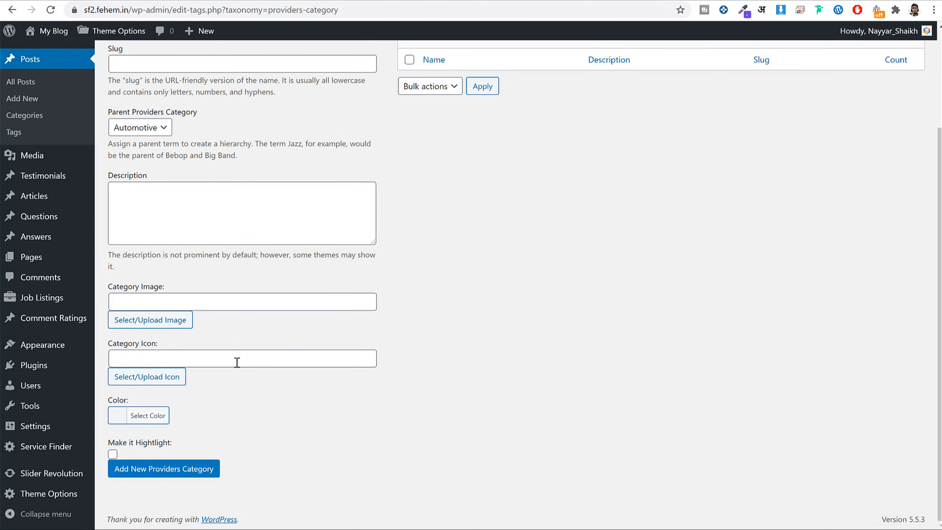
pyautogui.click(122, 322)
pyautogui.click(169, 79)
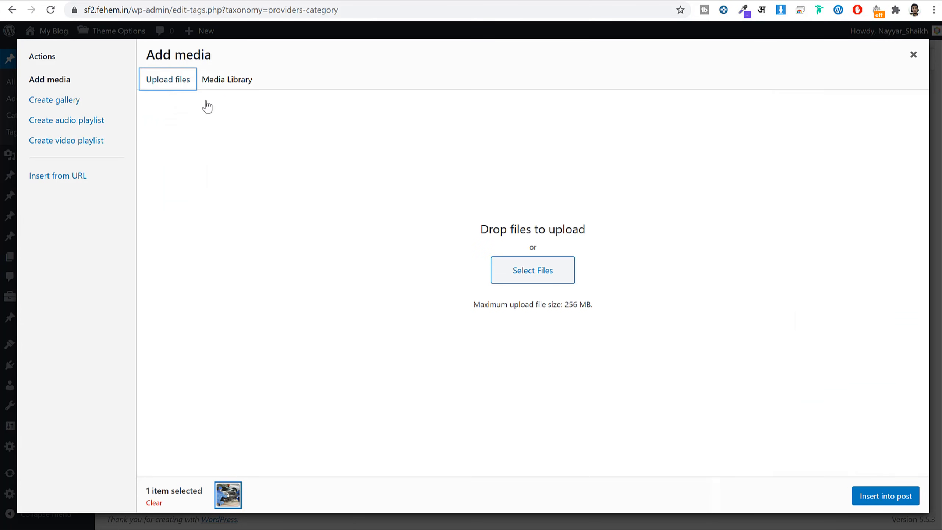
pyautogui.click(535, 273)
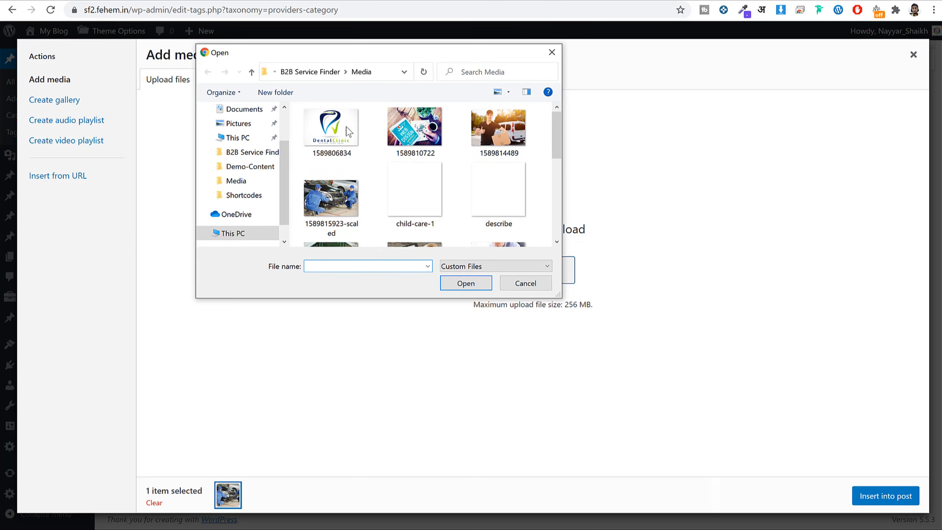
pyautogui.scroll(2, 238, 148)
pyautogui.click(243, 146)
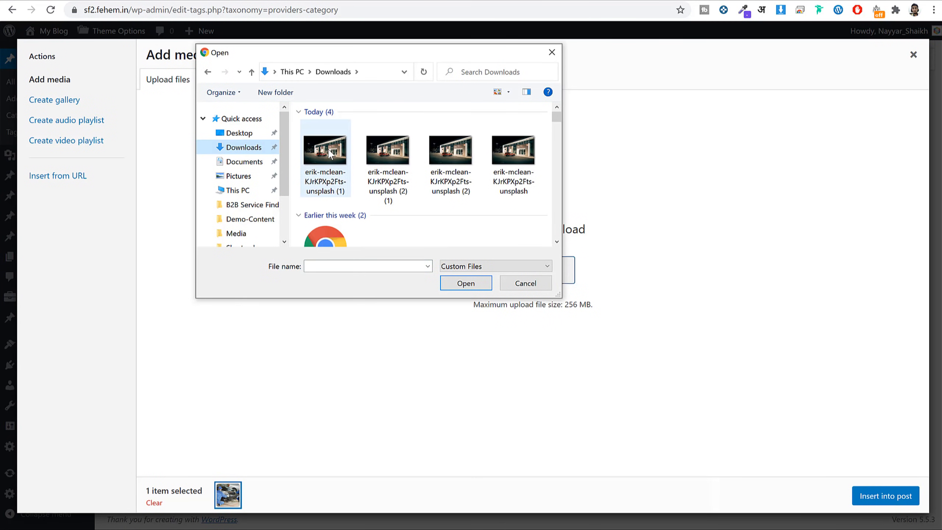
pyautogui.click(330, 153)
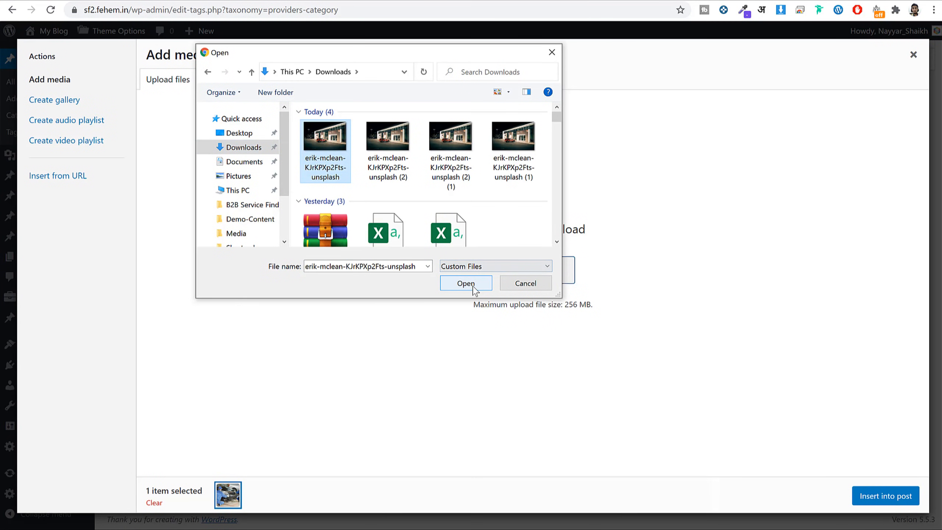
pyautogui.click(473, 288)
# Insert the dealership photo and add the Car Dealers category.
pyautogui.moveTo(783, 206); pyautogui.dragTo(761, 207)
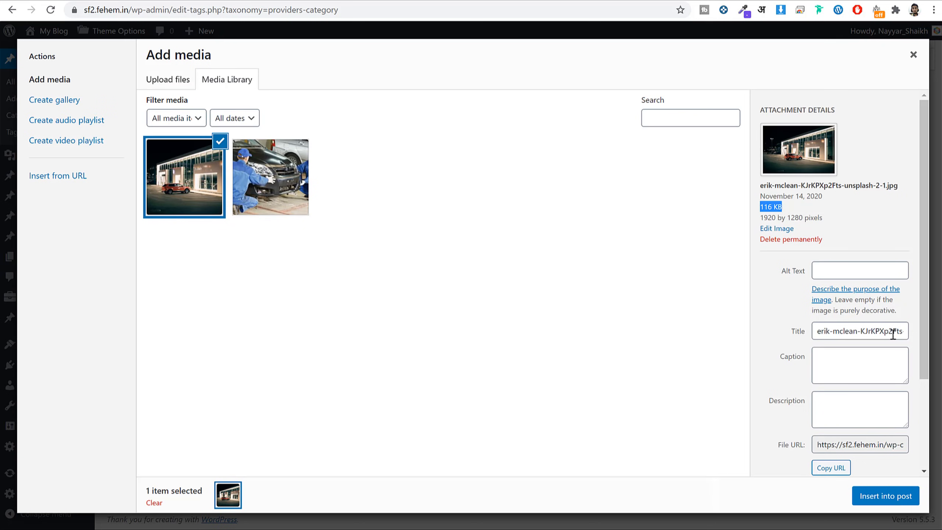
pyautogui.click(884, 501)
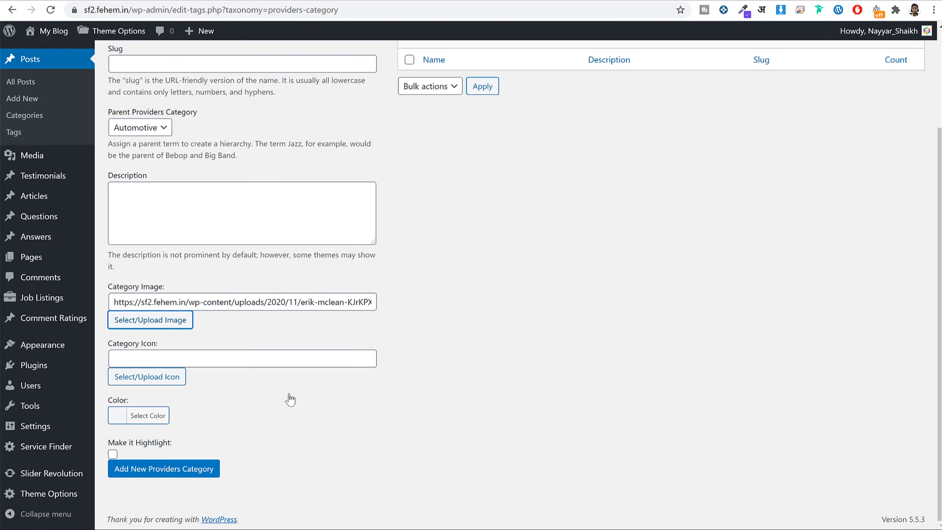
pyautogui.click(180, 476)
pyautogui.scroll(4, 417, 434)
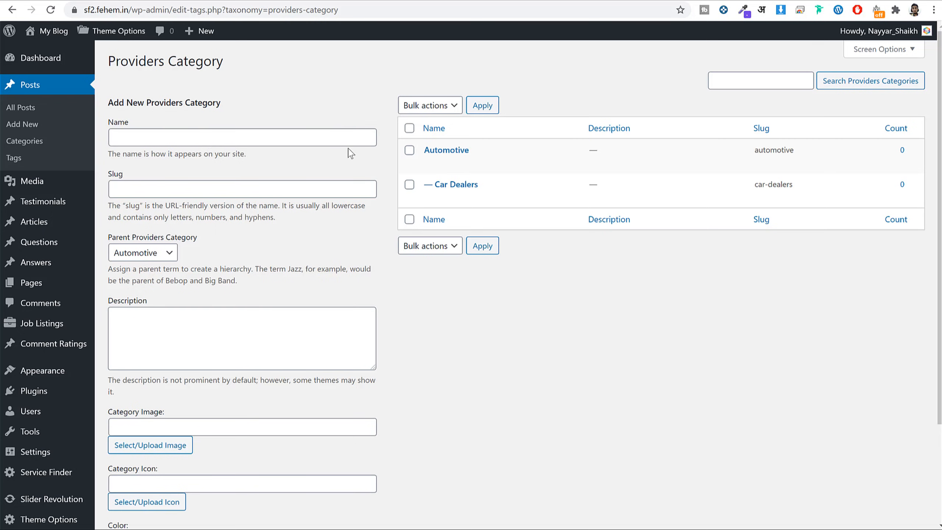
# Go to Users > Amenities in the WordPress admin sidebar.
pyautogui.scroll(-3, 351, 153)
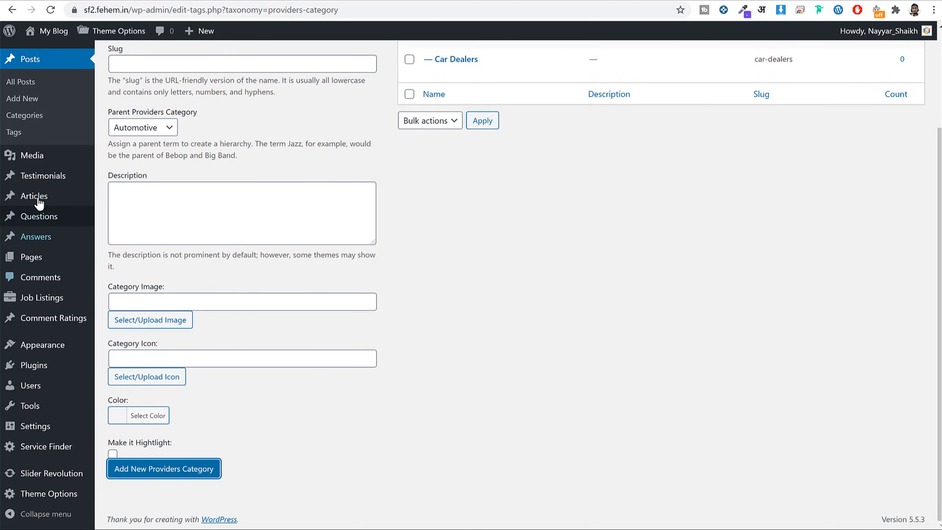
pyautogui.scroll(3, 48, 221)
pyautogui.scroll(-3, 48, 221)
pyautogui.moveTo(47, 386)
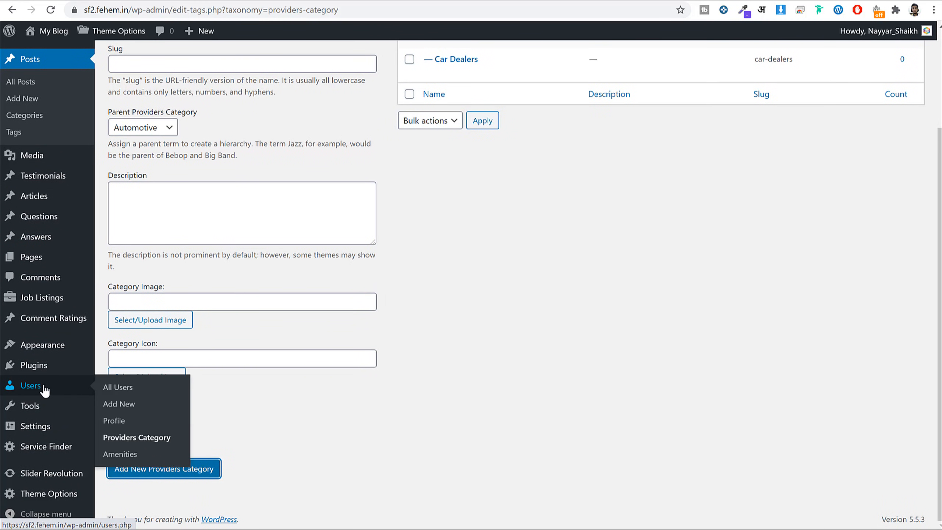
pyautogui.click(130, 458)
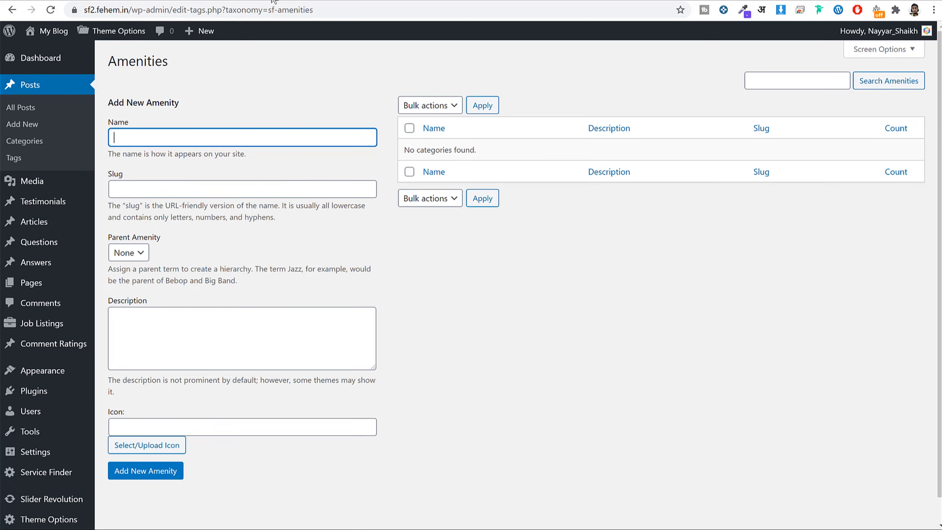
pyautogui.click(127, 0)
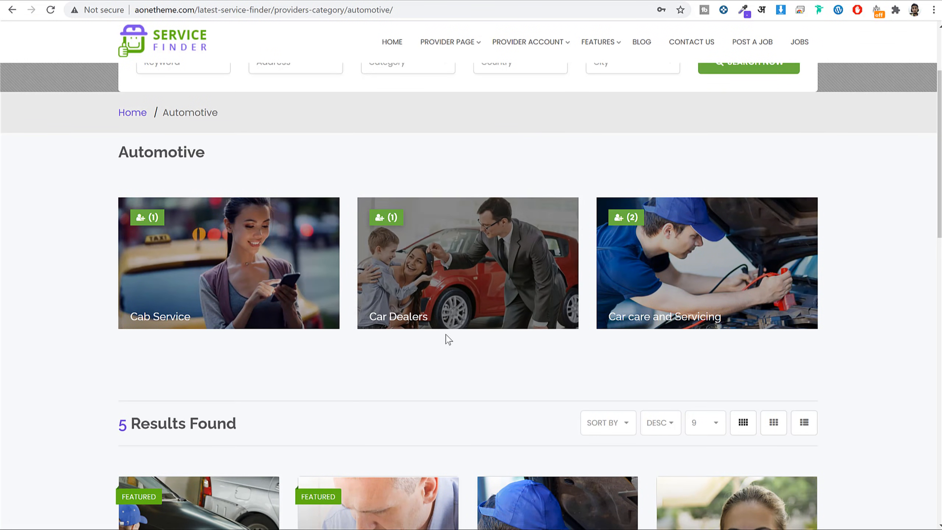
pyautogui.click(278, 262)
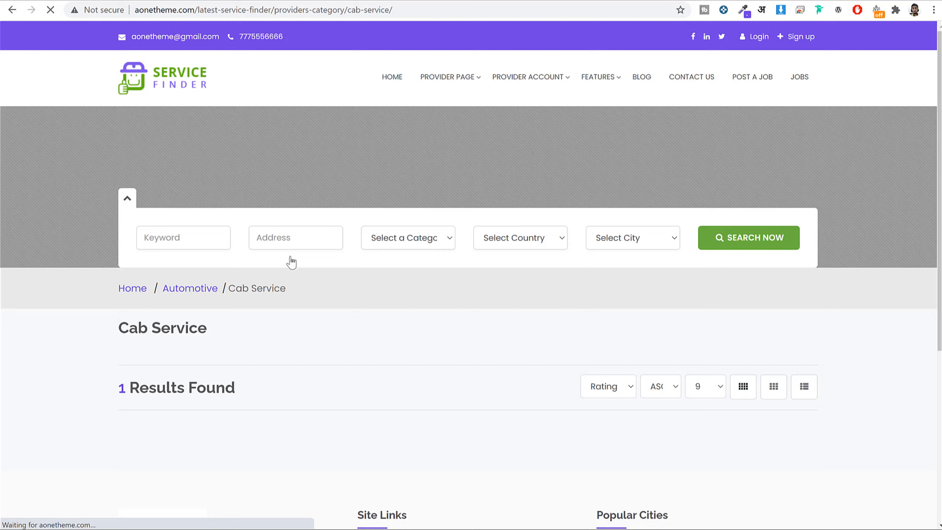
pyautogui.scroll(-4, 408, 252)
pyautogui.hotkey('alt', 'Left')
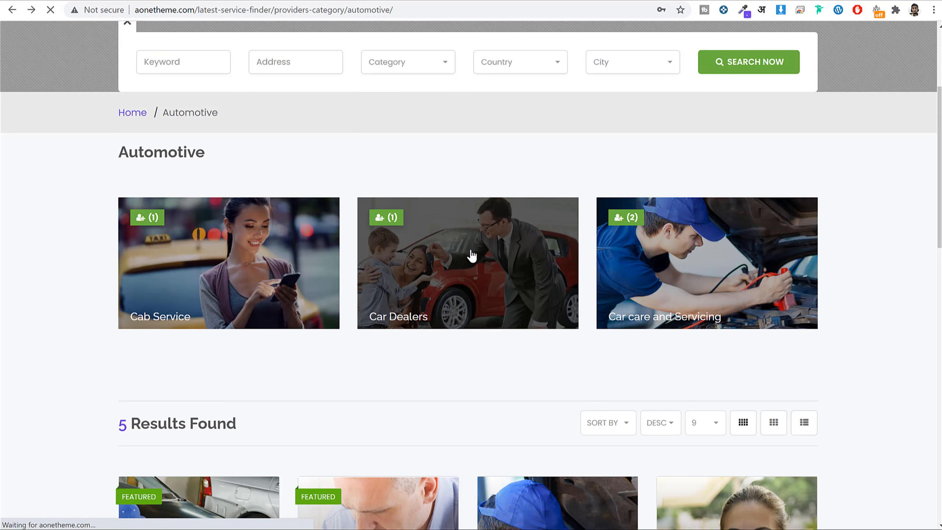
pyautogui.click(471, 256)
pyautogui.scroll(-5, 472, 257)
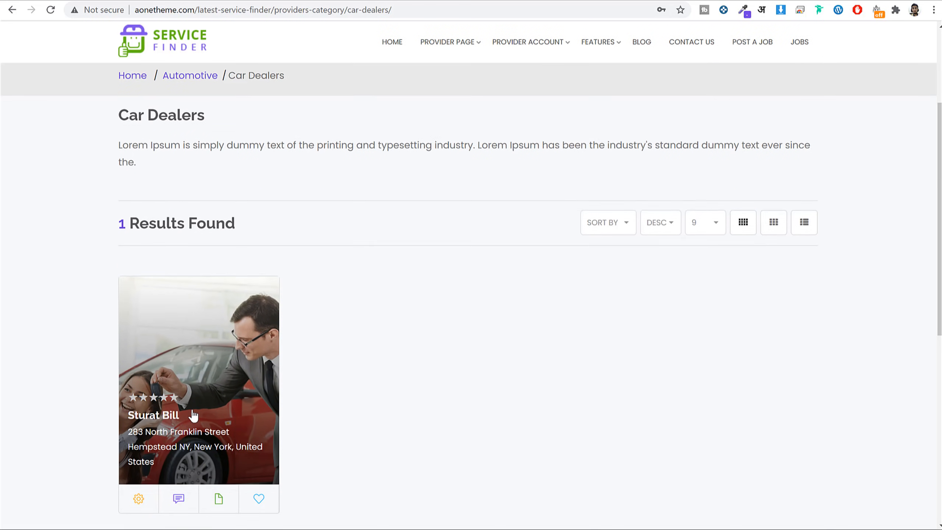
pyautogui.scroll(-2, 193, 415)
pyautogui.click(185, 334)
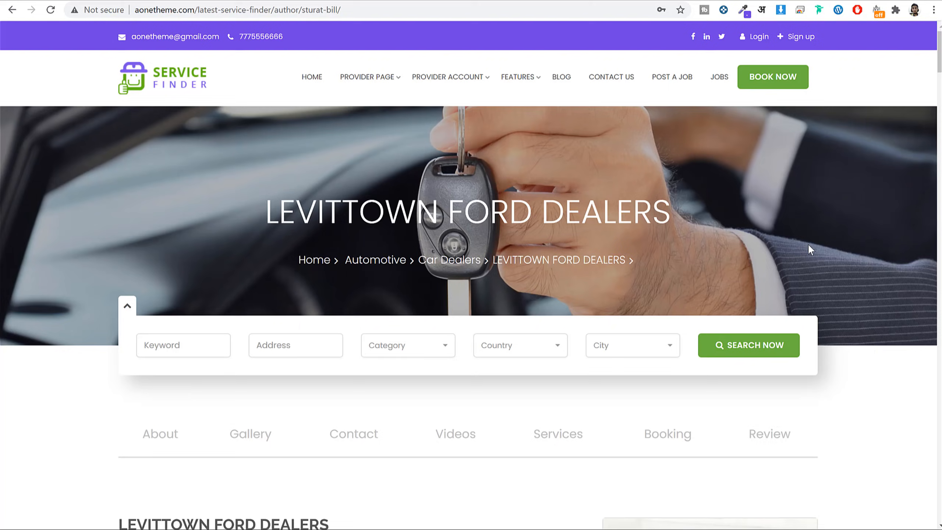
pyautogui.scroll(-20, 806, 284)
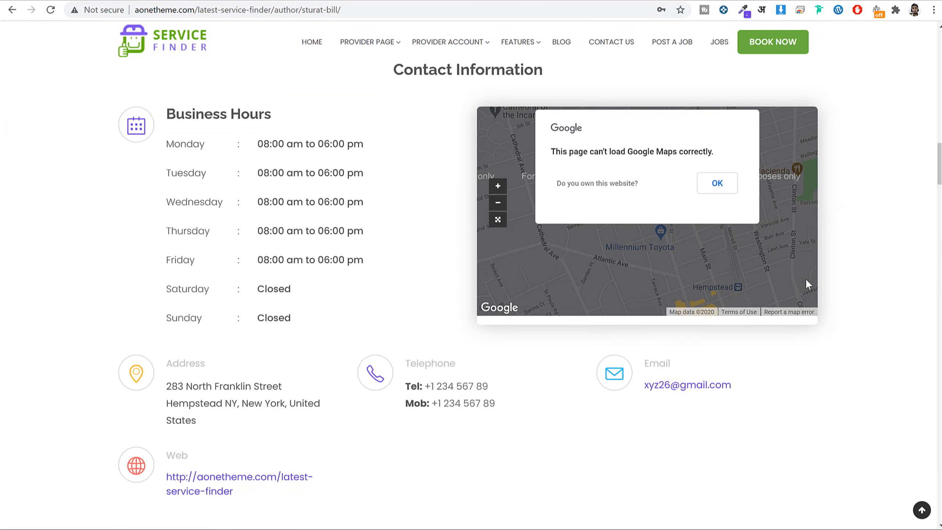
pyautogui.scroll(-5, 807, 283)
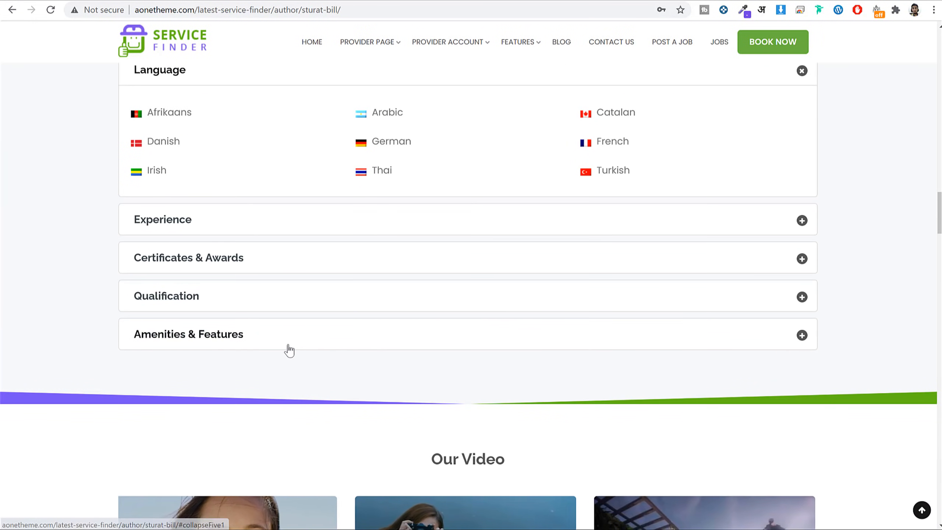
pyautogui.click(405, 327)
pyautogui.scroll(-3, 403, 329)
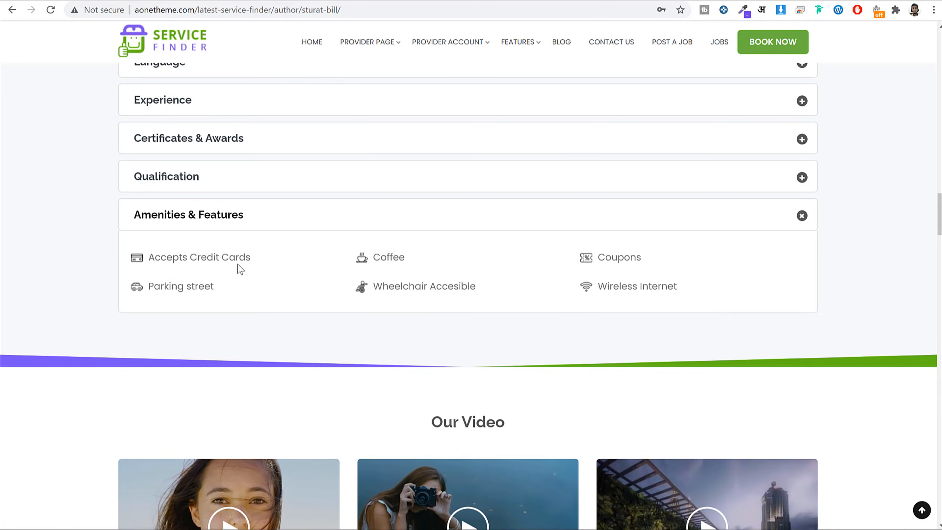
pyautogui.tripleClick(224, 257)
pyautogui.scroll(20, 296, 312)
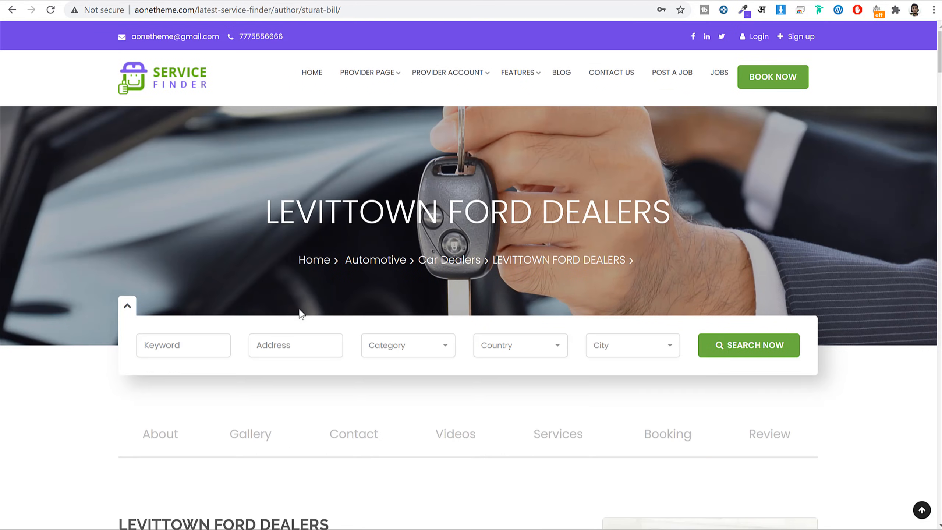
pyautogui.scroll(-20, 433, 304)
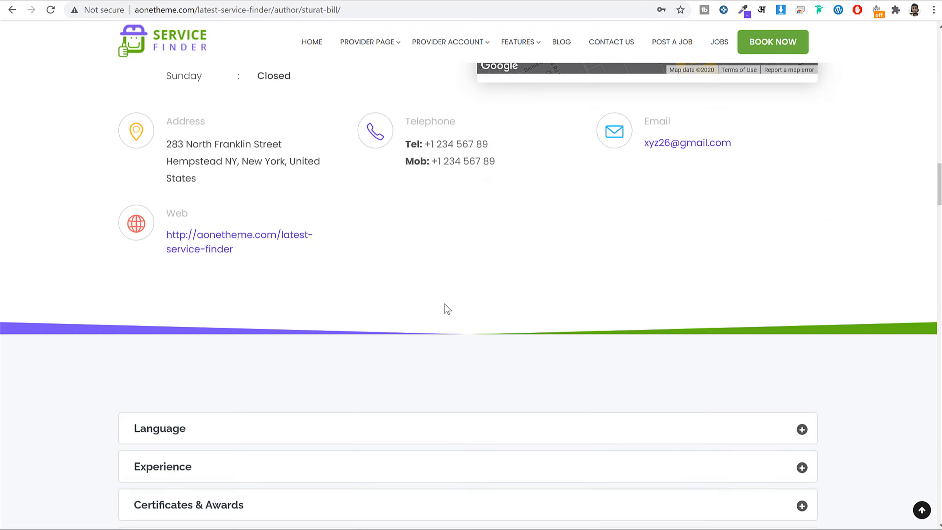
pyautogui.scroll(-2, 450, 311)
pyautogui.moveTo(253, 274); pyautogui.dragTo(151, 261)
pyautogui.moveTo(401, 265); pyautogui.dragTo(389, 265)
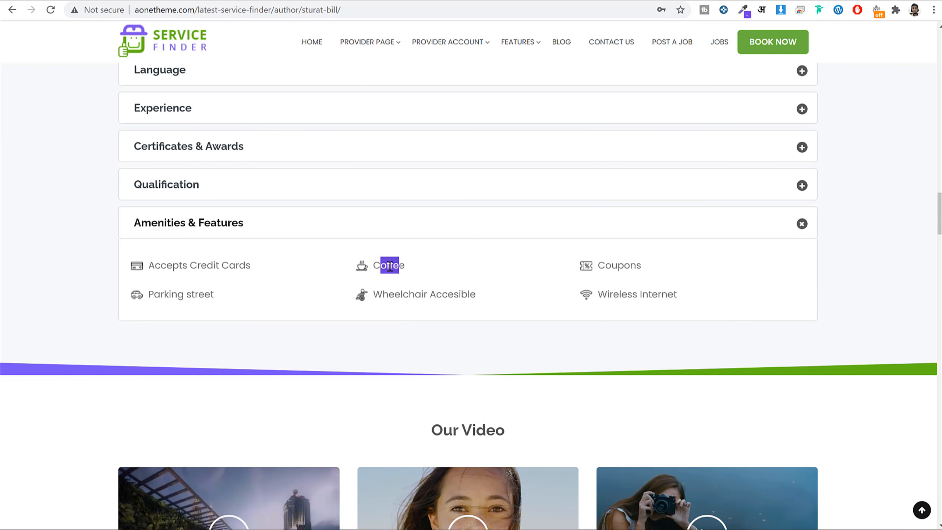
pyautogui.moveTo(644, 266); pyautogui.dragTo(605, 265)
pyautogui.moveTo(697, 296); pyautogui.dragTo(602, 296)
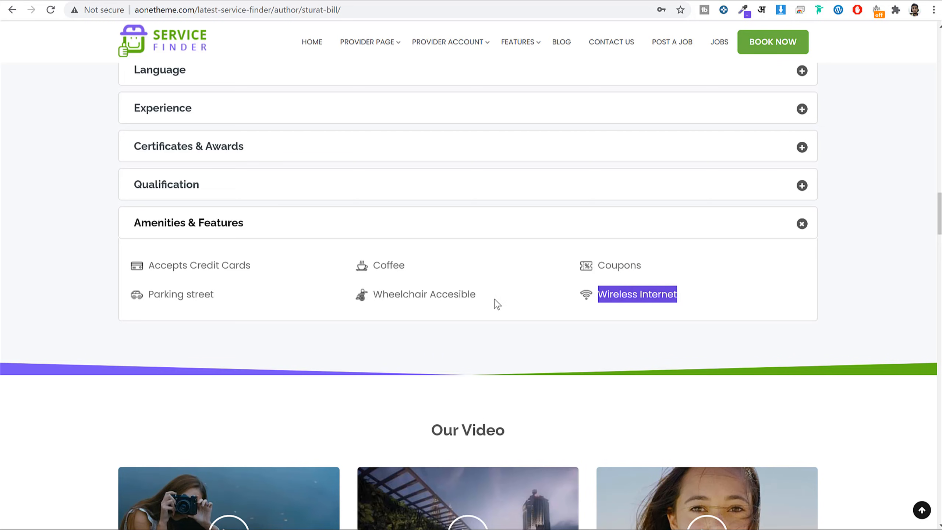
pyautogui.moveTo(484, 296); pyautogui.dragTo(376, 290)
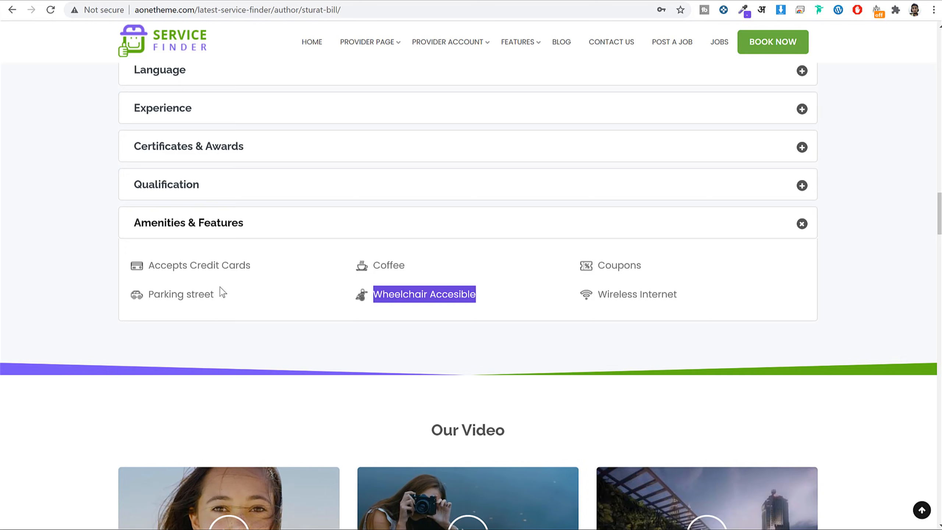
pyautogui.click(216, 0)
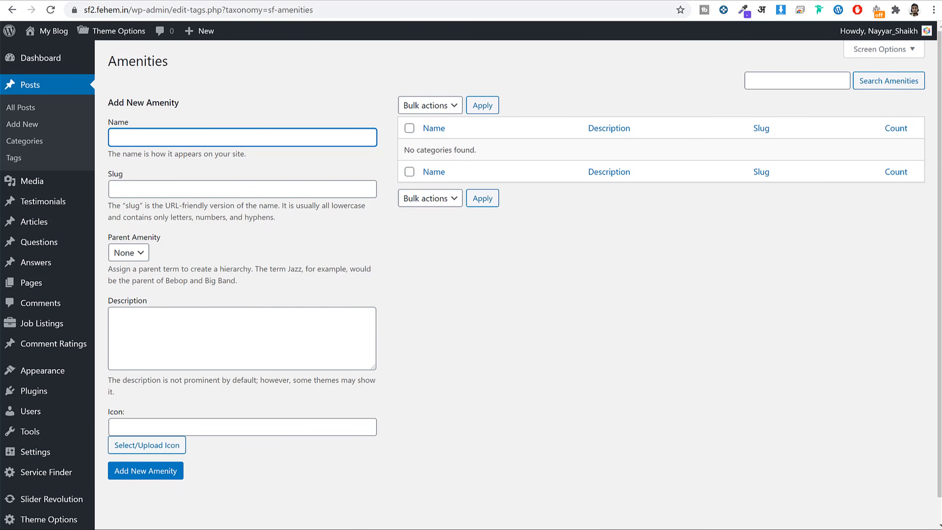
# Copy 'Accepts Credit Cards' from the demo profile into the new amenity's Name field.
pyautogui.click(118, 0)
pyautogui.moveTo(251, 268); pyautogui.dragTo(149, 265)
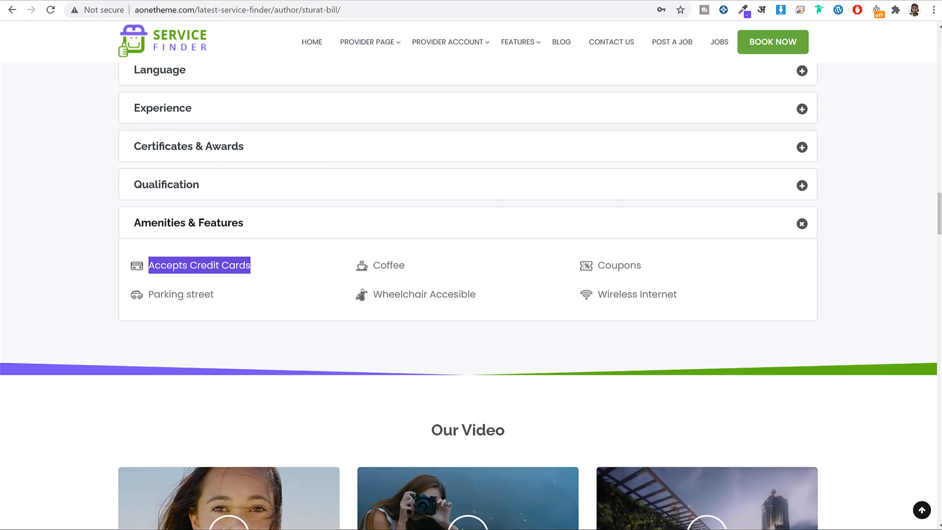
pyautogui.hotkey('ctrl', 'c')
pyautogui.click(216, 0)
pyautogui.hotkey('ctrl', 'v')
pyautogui.scroll(-1, 380, 271)
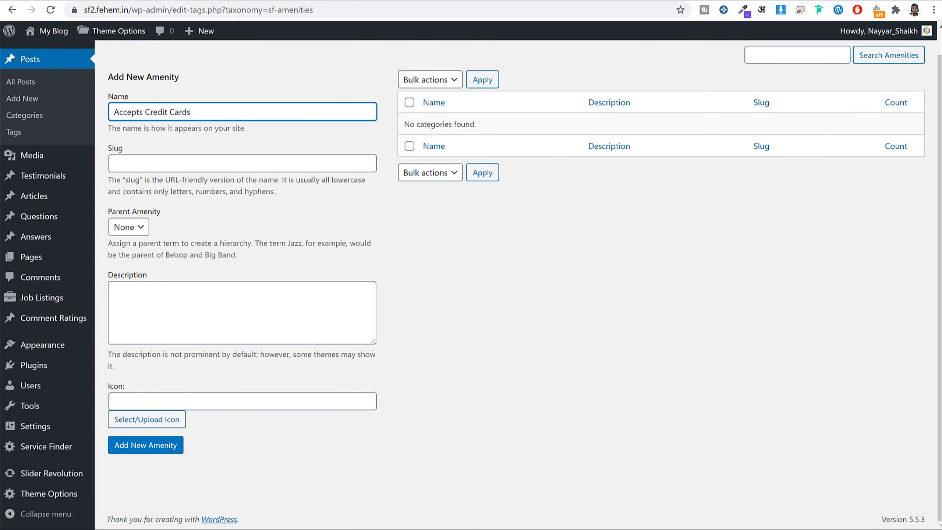
pyautogui.hotkey('ctrl', 't')
# Search icons8.com for 'card' and open the outlined Credit Card icon.
pyautogui.write('icons')
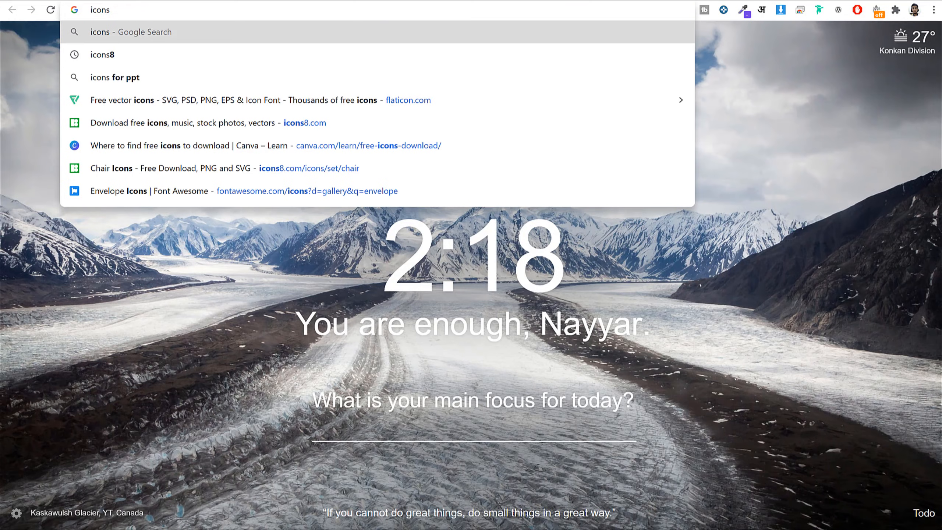
pyautogui.press('BackSpace')
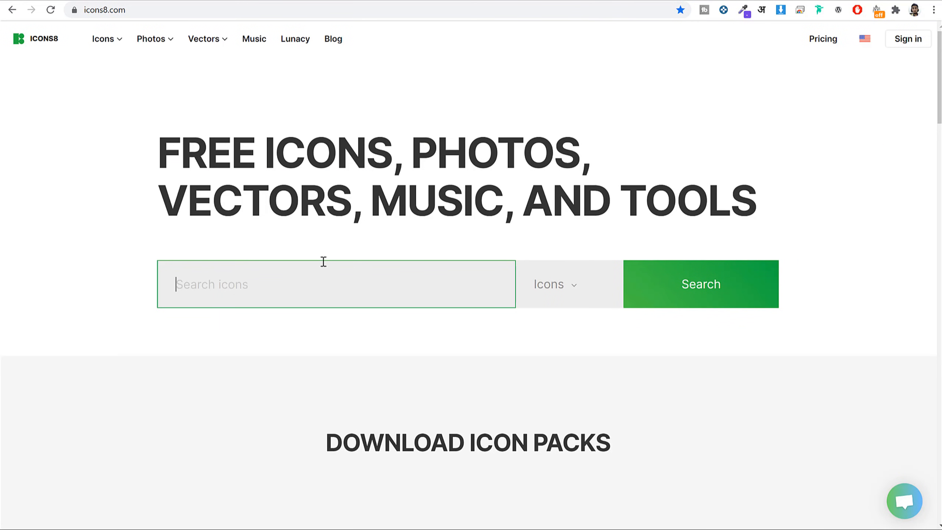
pyautogui.write('card')
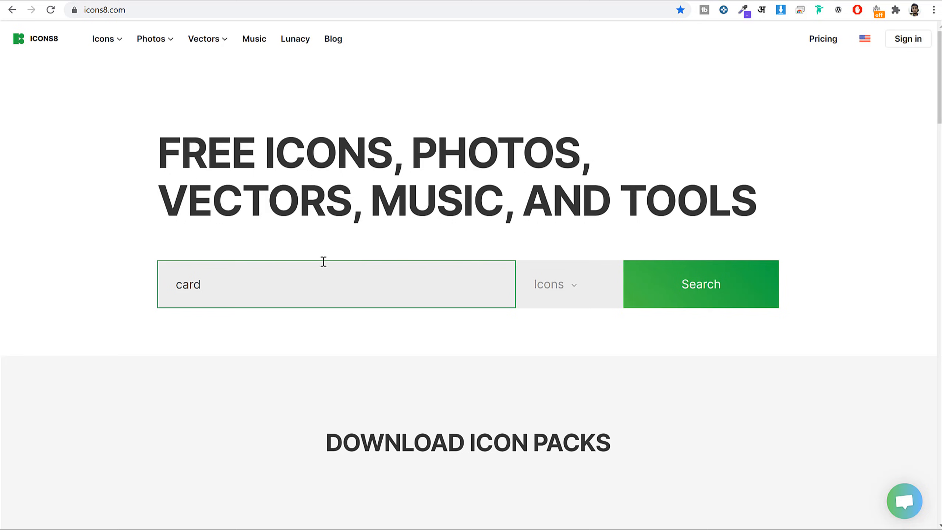
pyautogui.press('Return')
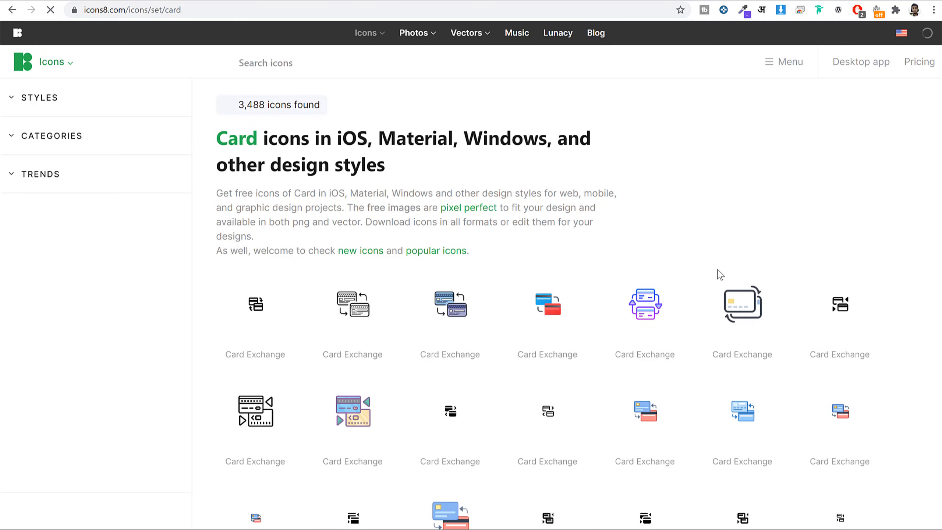
pyautogui.scroll(-15, 881, 244)
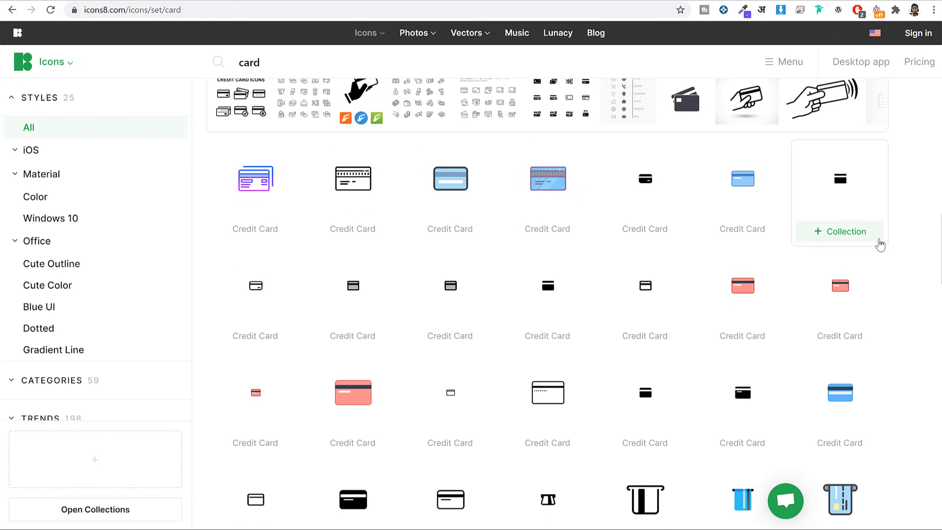
pyautogui.scroll(-5, 878, 241)
pyautogui.scroll(20, 881, 243)
pyautogui.scroll(-15, 880, 240)
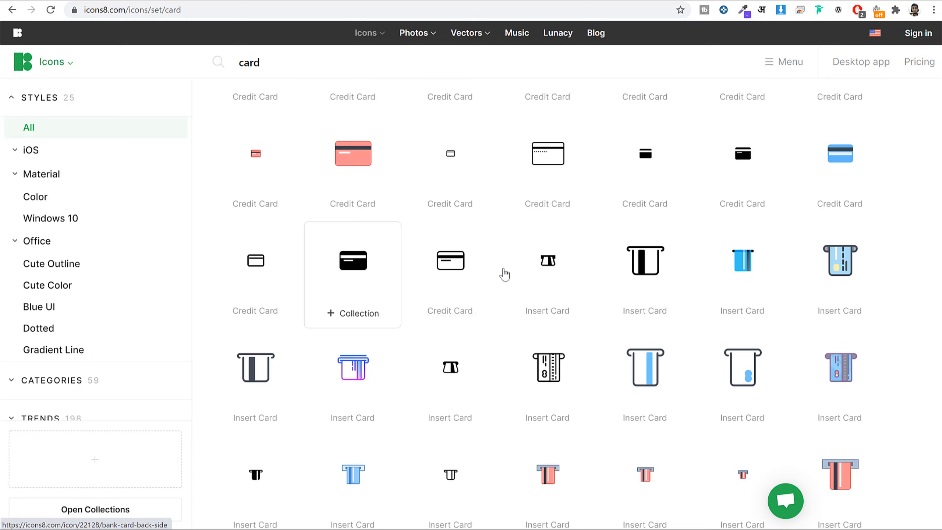
pyautogui.click(462, 271)
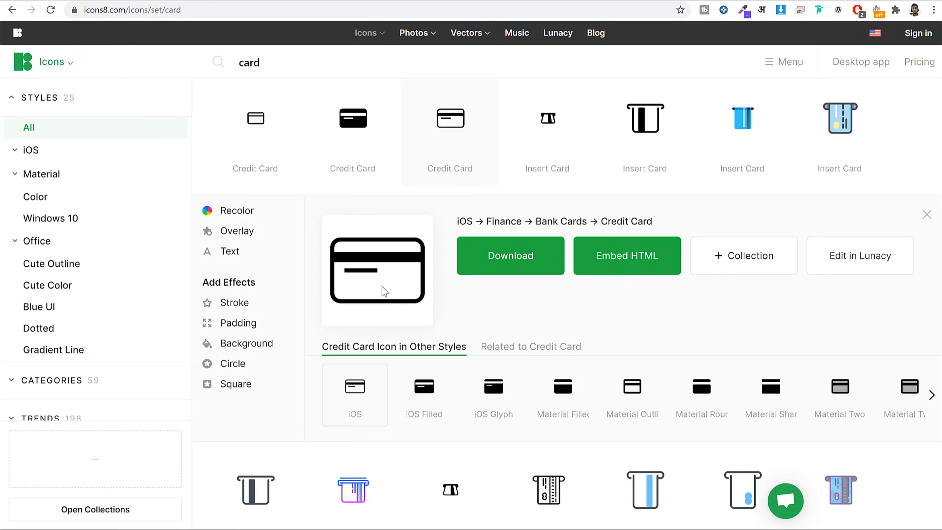
# Accept the terms and log in to the Icons8 account with the account e-mail.
pyautogui.click(517, 257)
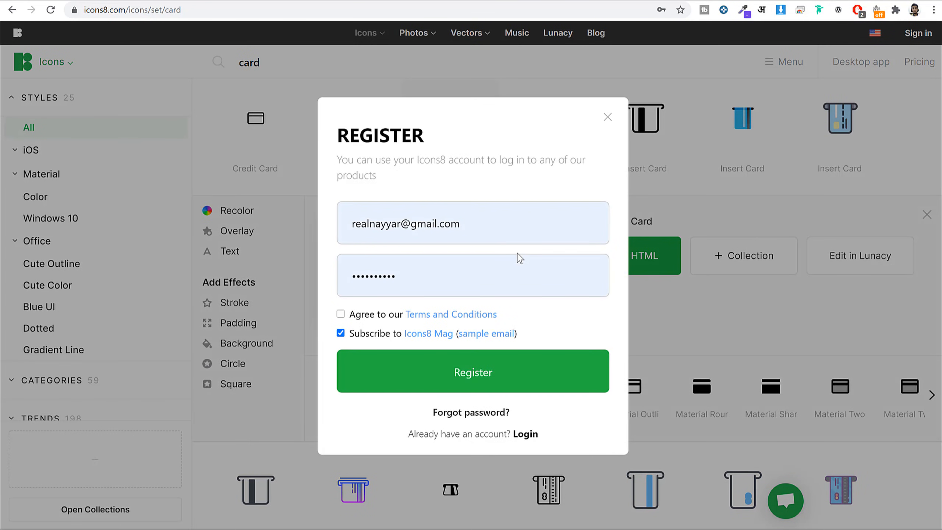
pyautogui.click(341, 314)
pyautogui.click(479, 225)
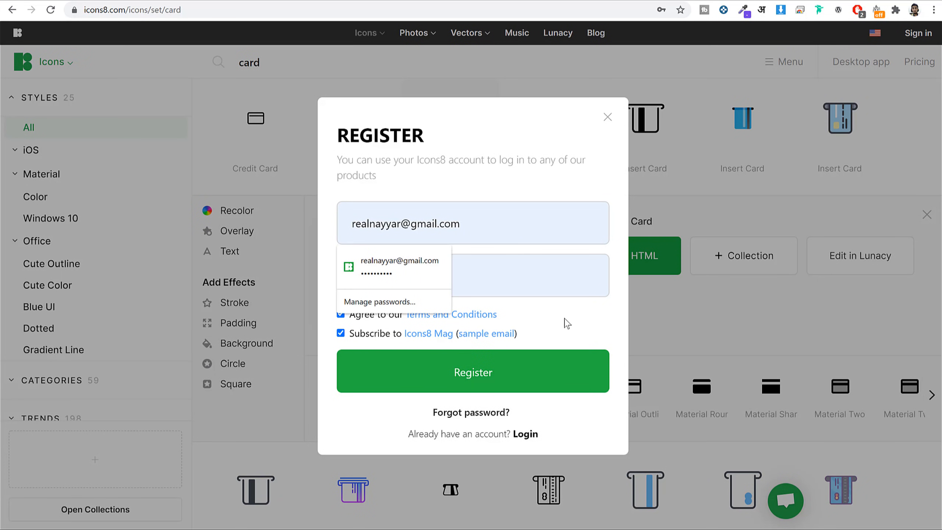
pyautogui.click(565, 318)
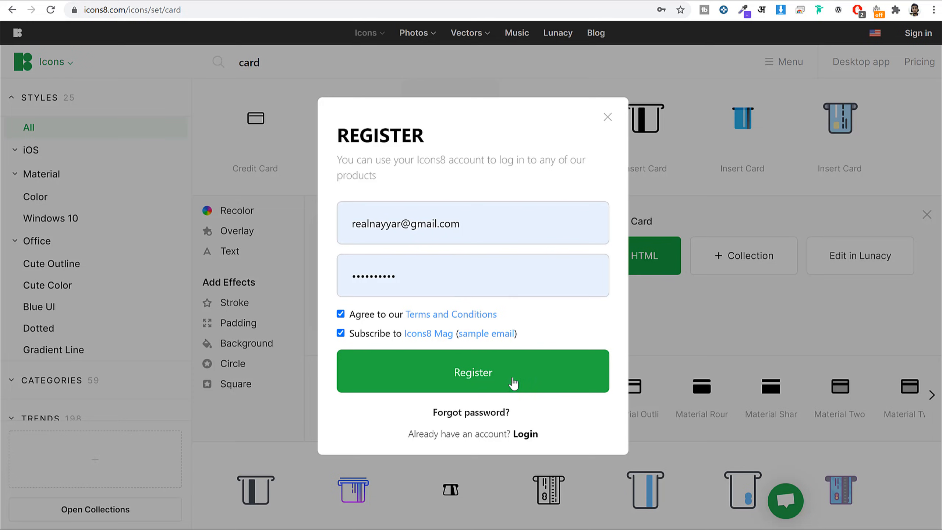
pyautogui.click(527, 434)
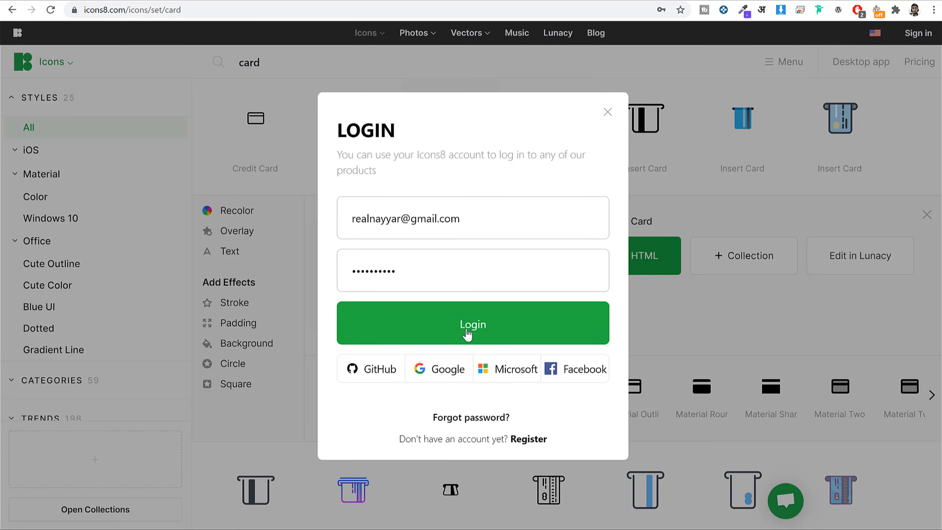
pyautogui.click(477, 325)
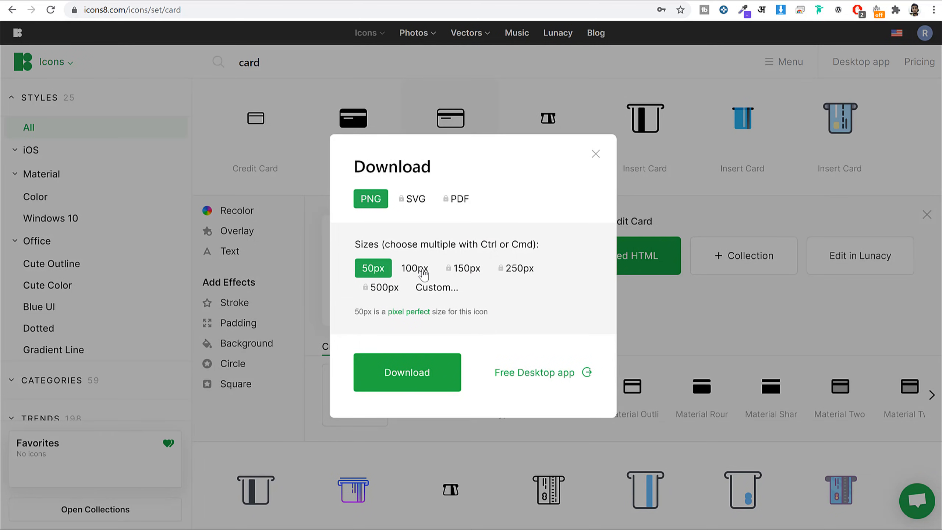
# Download the Credit Card icon free as a 100px PNG.
pyautogui.click(420, 274)
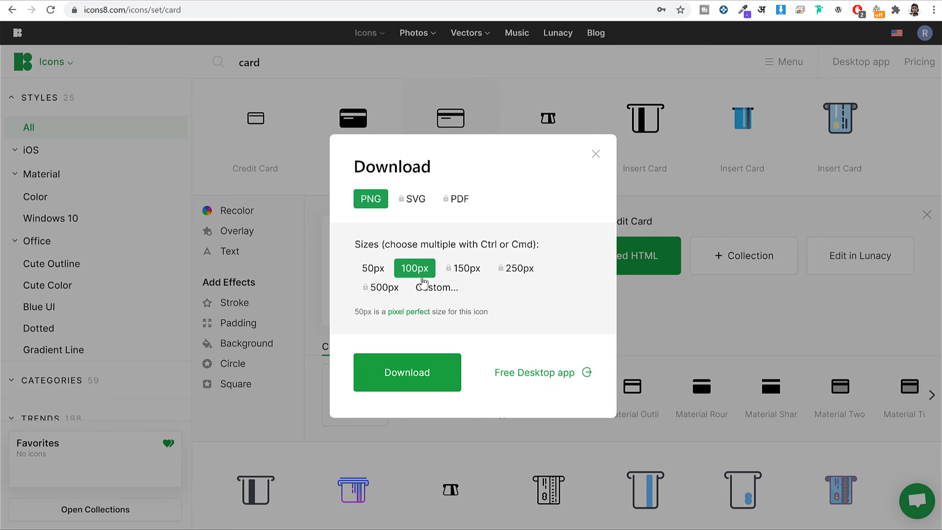
pyautogui.click(435, 373)
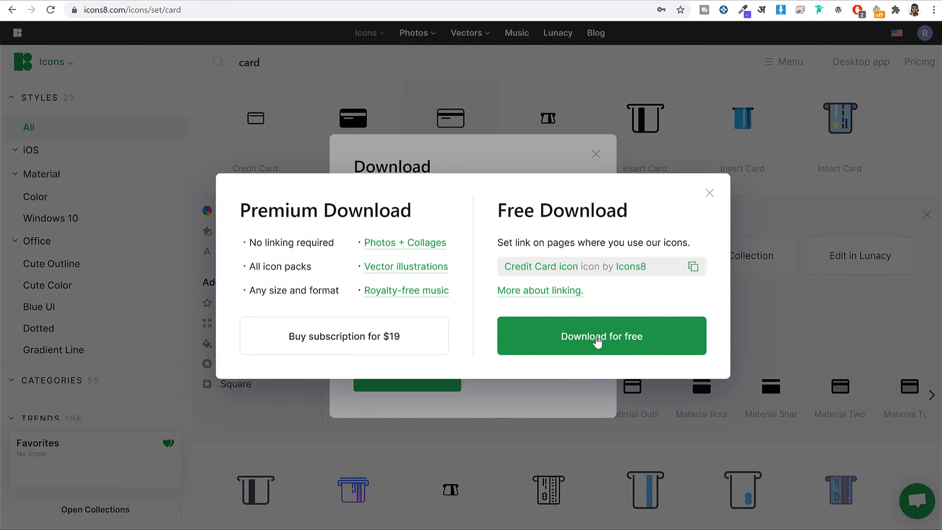
pyautogui.click(598, 339)
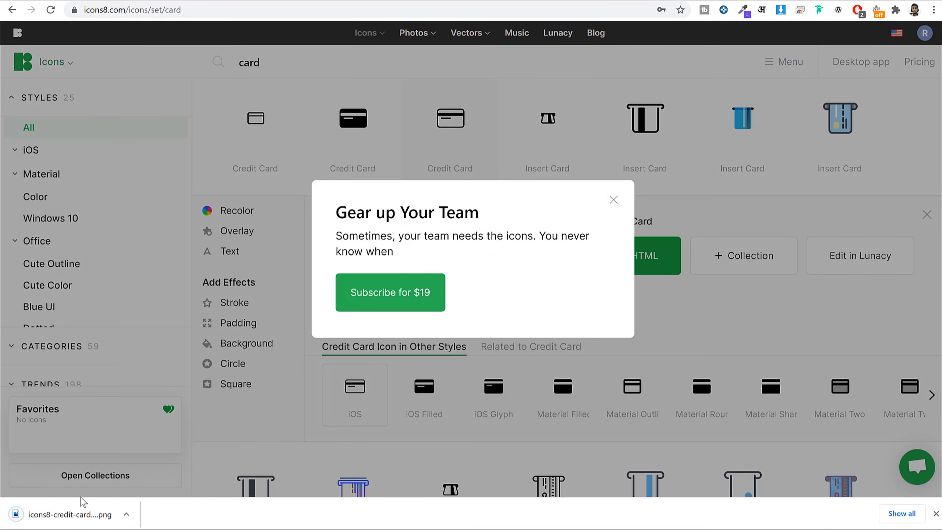
pyautogui.click(936, 514)
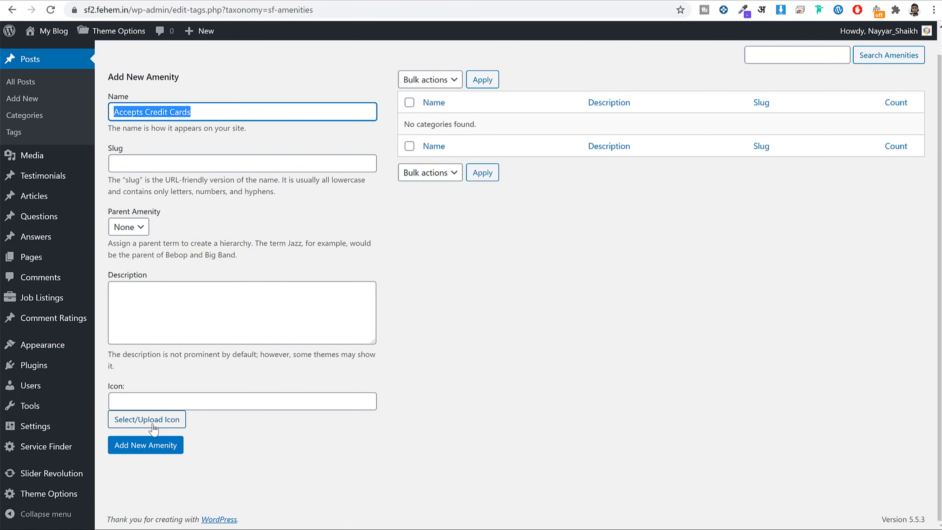
# Upload the credit card PNG as the icon and add the Accepts Credit Cards amenity.
pyautogui.click(154, 429)
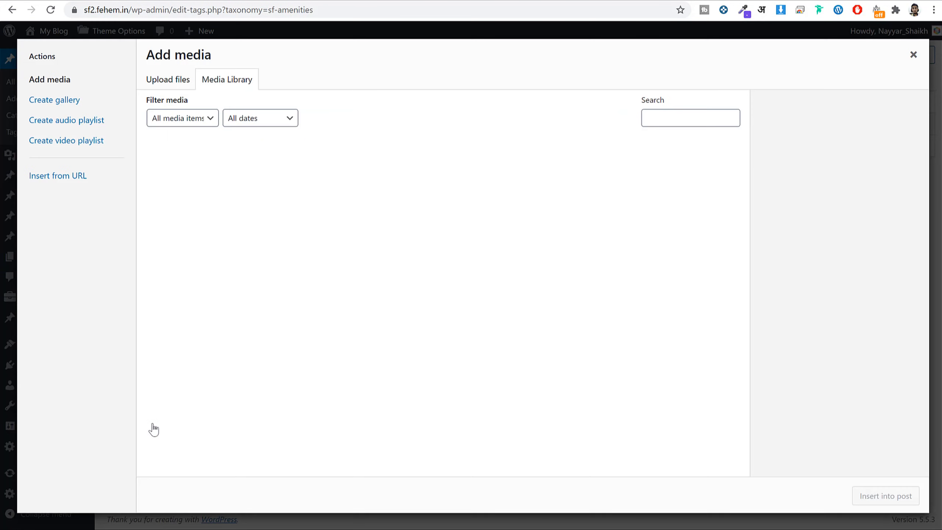
pyautogui.click(151, 81)
pyautogui.click(508, 280)
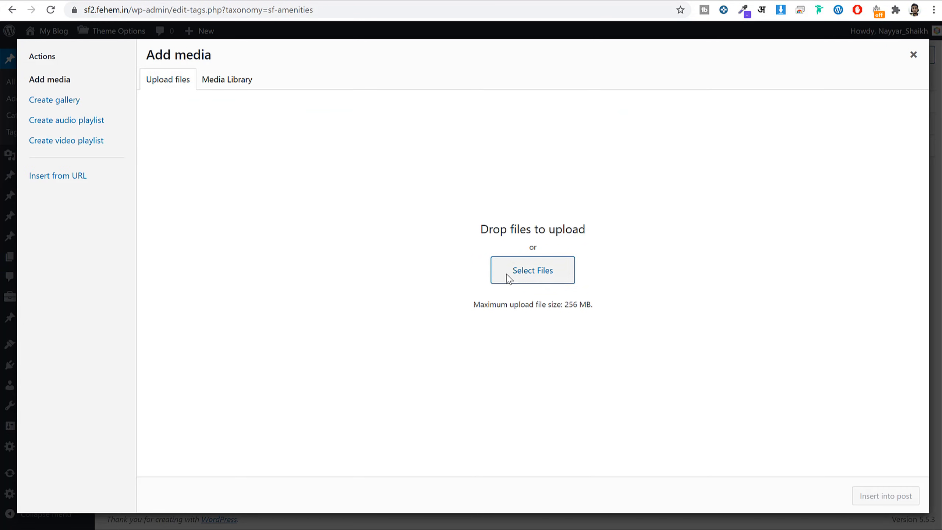
pyautogui.click(141, 79)
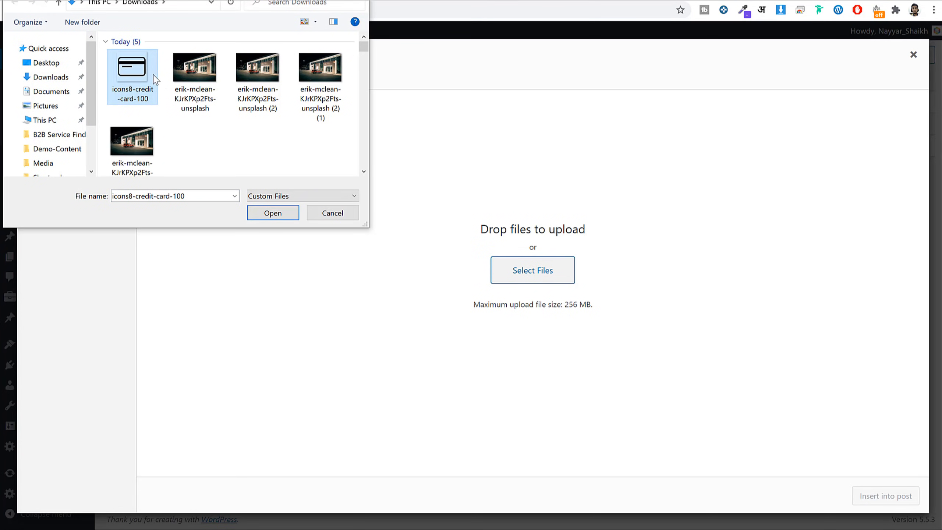
pyautogui.click(268, 214)
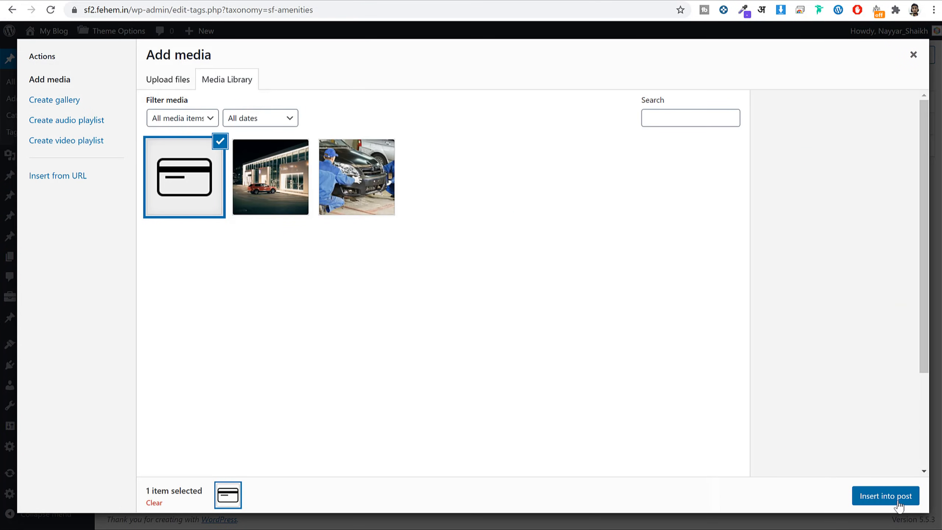
pyautogui.click(897, 497)
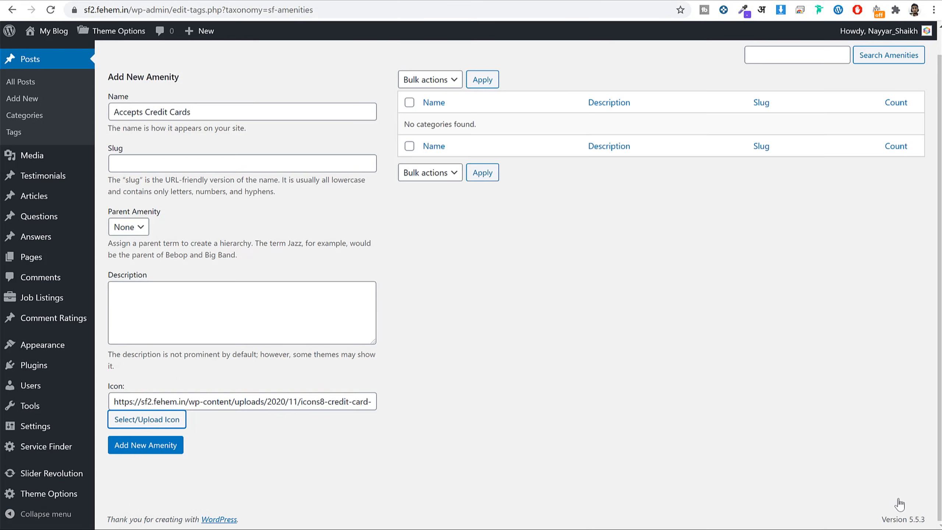
pyautogui.click(175, 447)
# Add a Wifi Connection amenity.
pyautogui.click(237, 132)
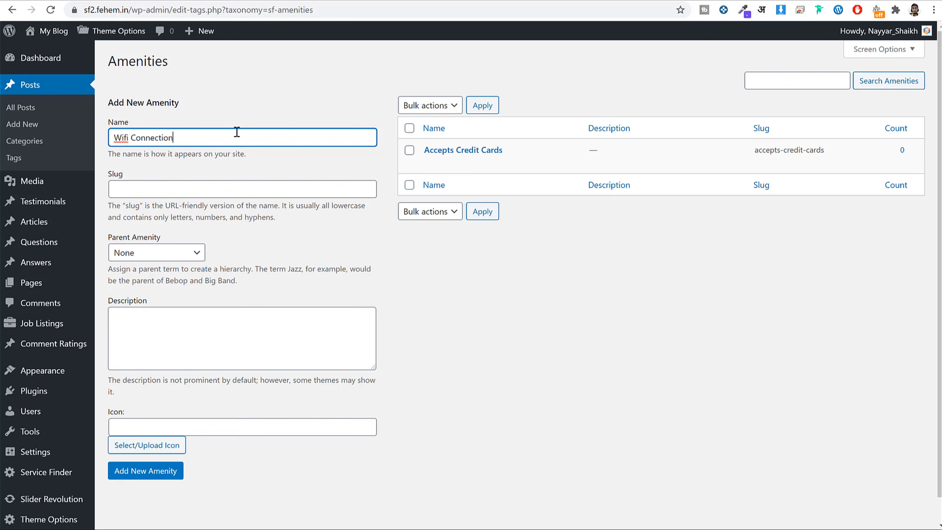
pyautogui.scroll(-1, 268, 210)
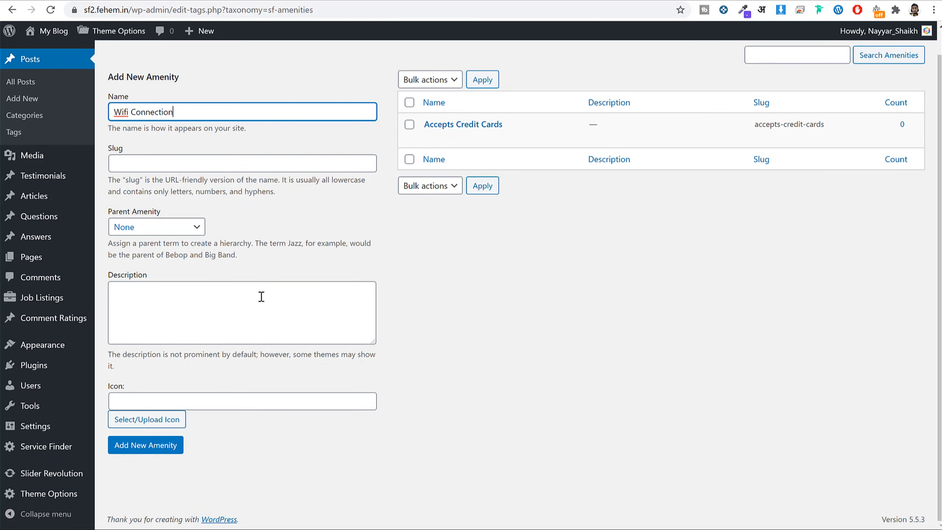
pyautogui.click(152, 442)
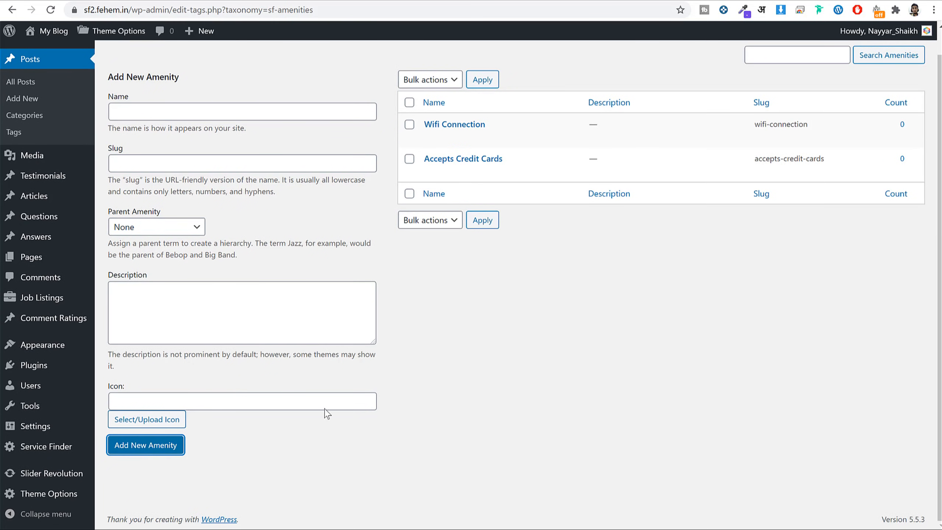
pyautogui.click(534, 404)
pyautogui.scroll(1, 537, 410)
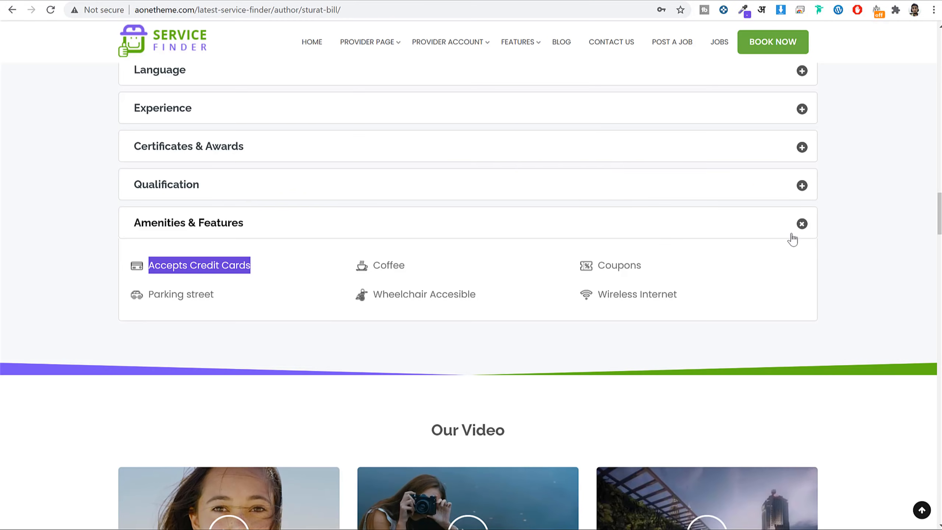
# Review the demo profile's Language section listing the supported language names.
pyautogui.click(799, 233)
pyautogui.scroll(3, 677, 236)
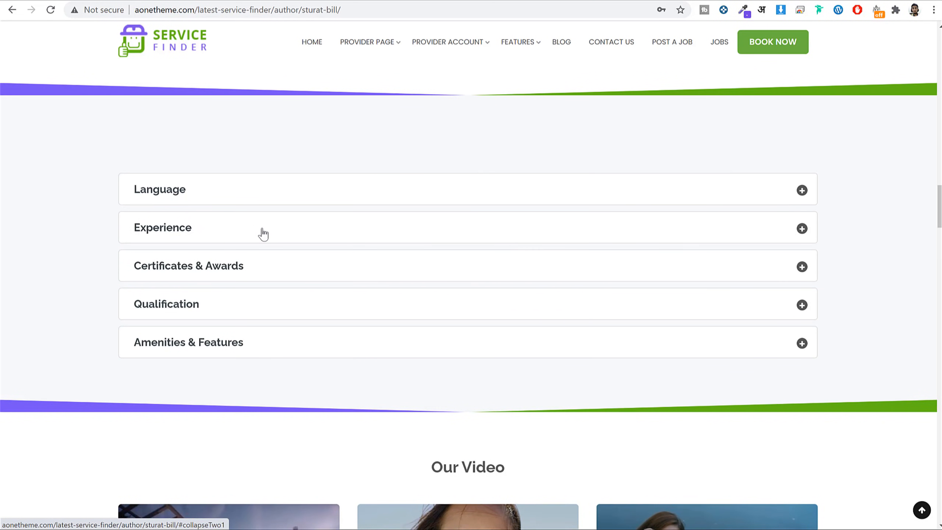
pyautogui.click(280, 188)
pyautogui.moveTo(145, 232); pyautogui.dragTo(717, 288)
pyautogui.click(718, 289)
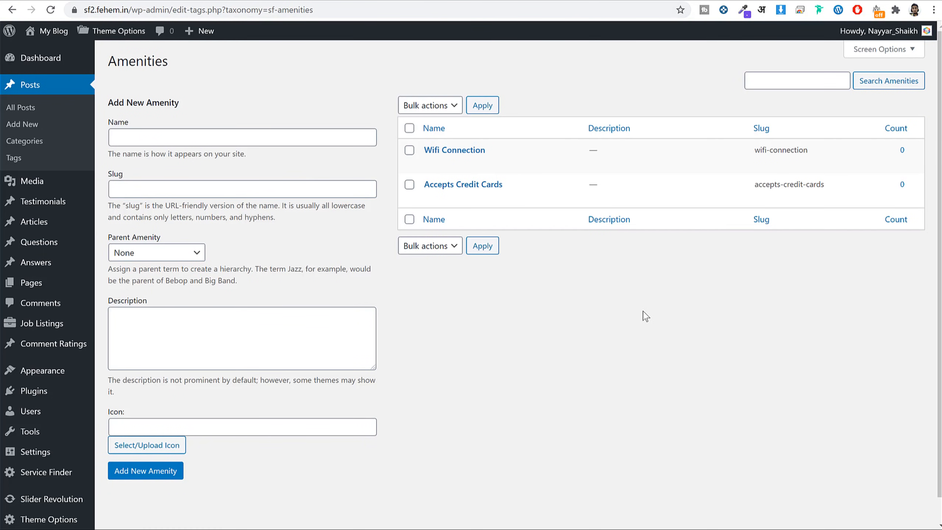
pyautogui.scroll(-1, 654, 366)
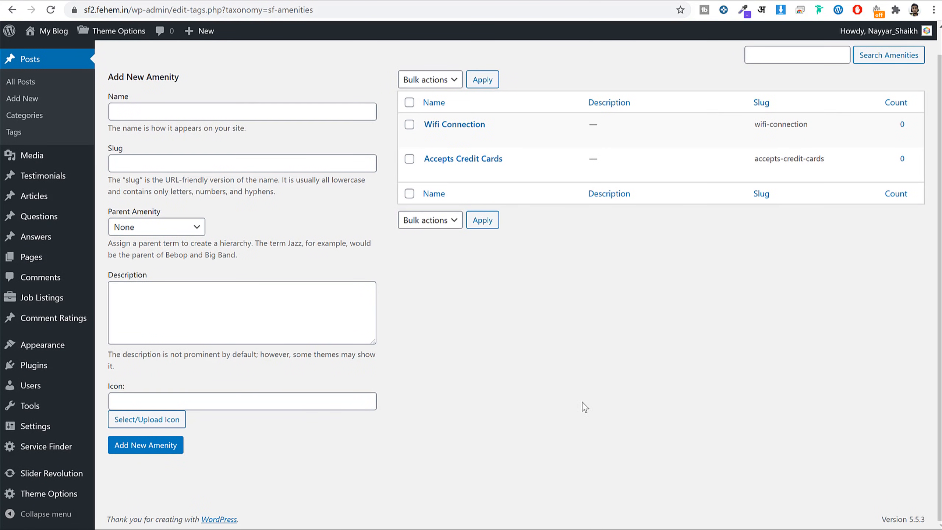
pyautogui.moveTo(55, 452)
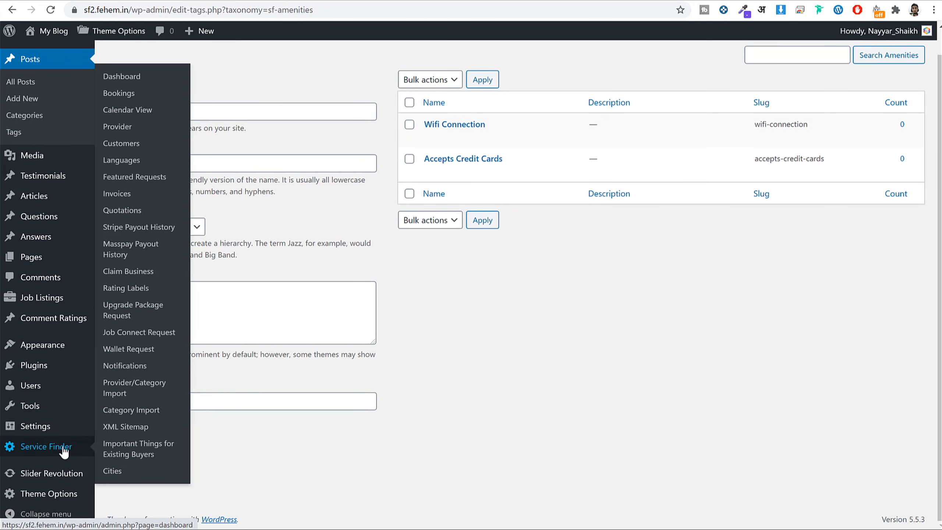
# In Service Finder Languages, enable Bihari, Bengali, Hindi and Kannada.
pyautogui.click(122, 161)
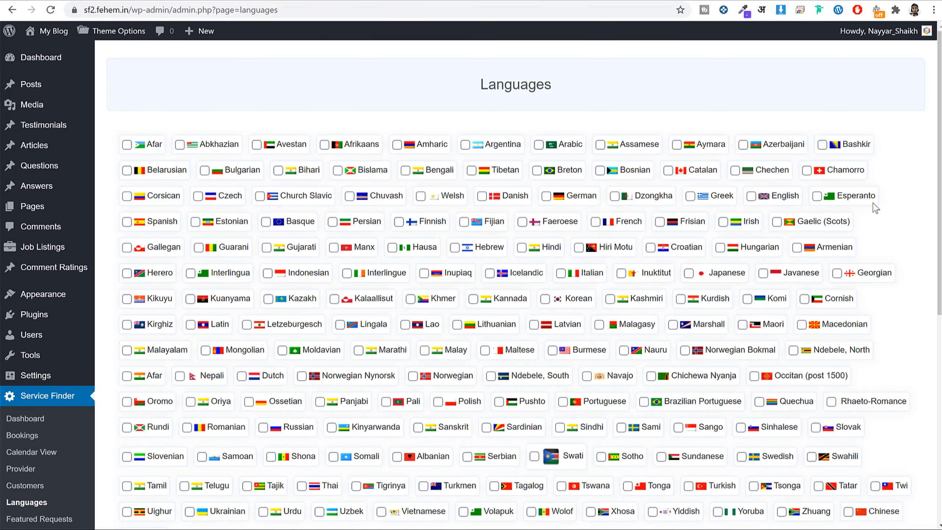
pyautogui.scroll(-5, 887, 207)
pyautogui.scroll(5, 896, 202)
pyautogui.click(279, 171)
pyautogui.click(405, 171)
pyautogui.click(522, 247)
pyautogui.click(474, 299)
# Enable Marathi, Malay, Malayalam, Oriya, Tamil, Sindhi, Sanskrit and Panjabi.
pyautogui.scroll(-3, 503, 317)
pyautogui.click(359, 233)
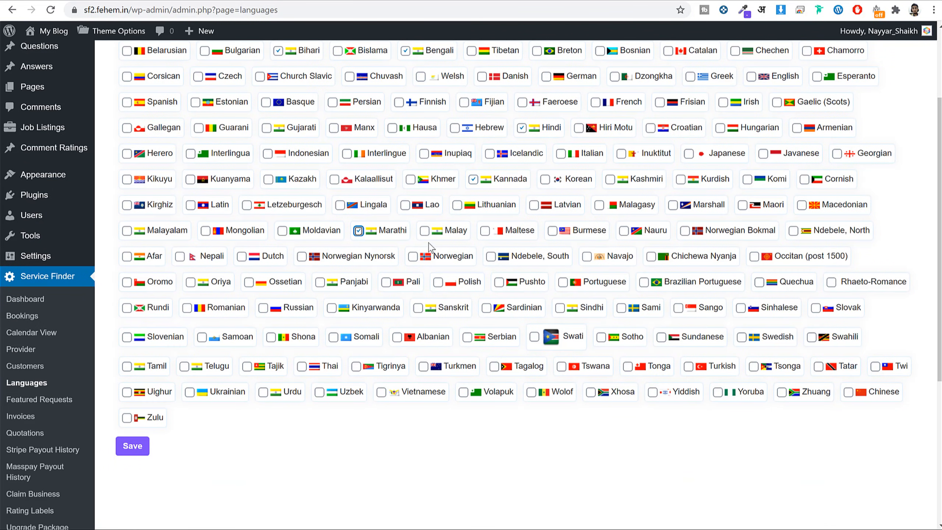
pyautogui.click(425, 231)
pyautogui.click(127, 231)
pyautogui.click(191, 283)
pyautogui.click(127, 367)
pyautogui.click(559, 307)
pyautogui.click(418, 308)
pyautogui.click(319, 283)
# Enable English and save the language selection.
pyautogui.scroll(3, 534, 293)
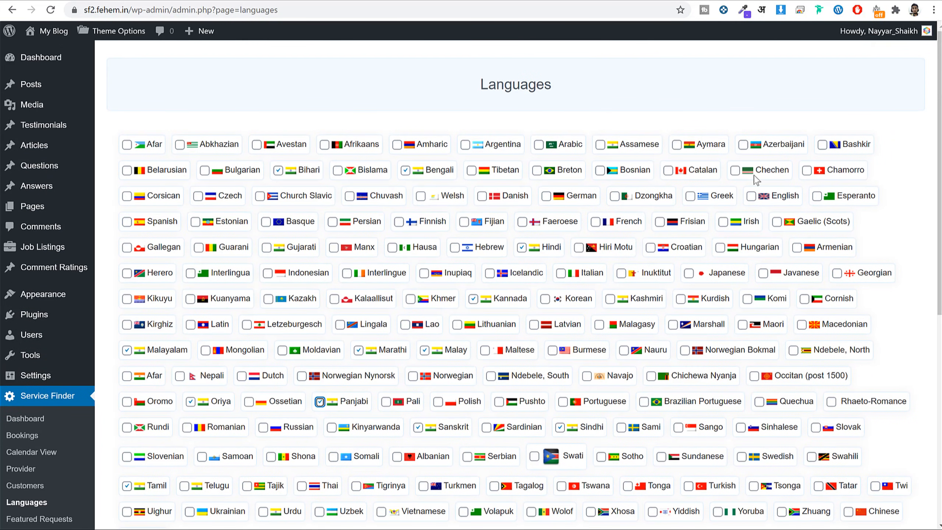
pyautogui.click(751, 196)
pyautogui.scroll(-5, 636, 159)
pyautogui.click(136, 327)
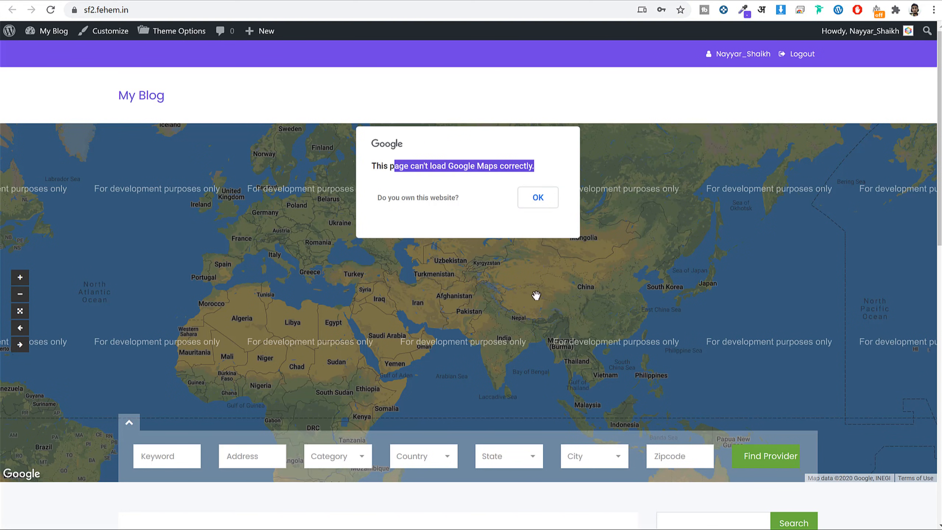
# Reload the front page, which still shows the Google Maps error, and open an incognito window.
pyautogui.click(51, 10)
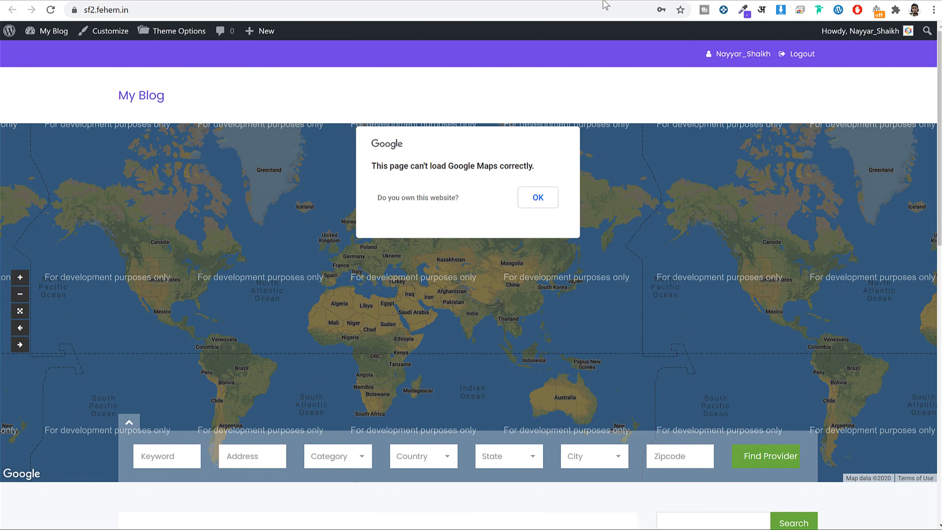
pyautogui.click(934, 10)
pyautogui.click(890, 62)
# Go to console.cloud.google.com and sign in with the saved Google account.
pyautogui.write('console.cloud.google.com')
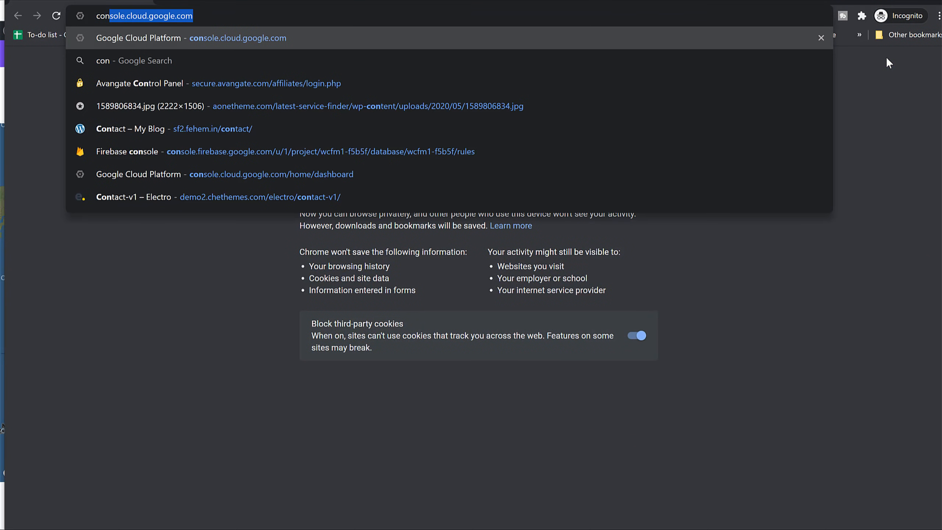
pyautogui.press('Return')
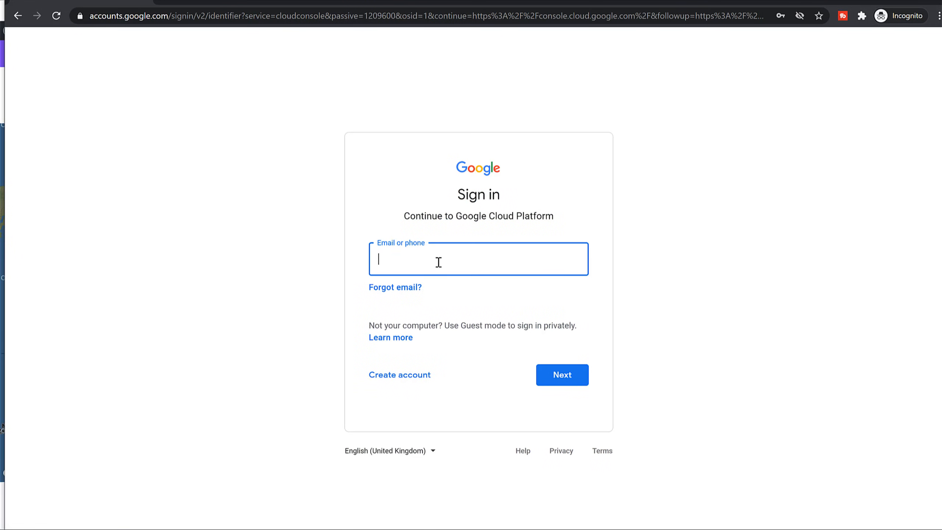
pyautogui.click(437, 262)
pyautogui.click(446, 328)
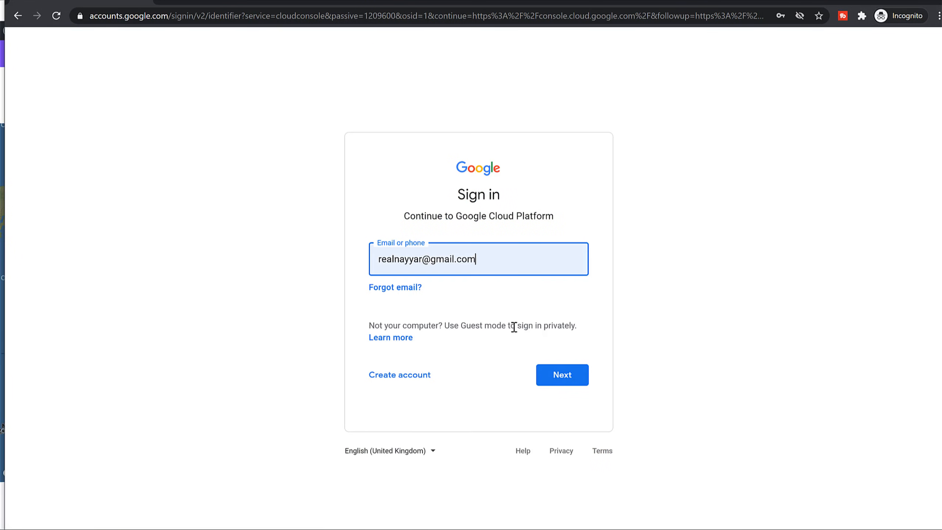
pyautogui.click(564, 382)
pyautogui.click(573, 323)
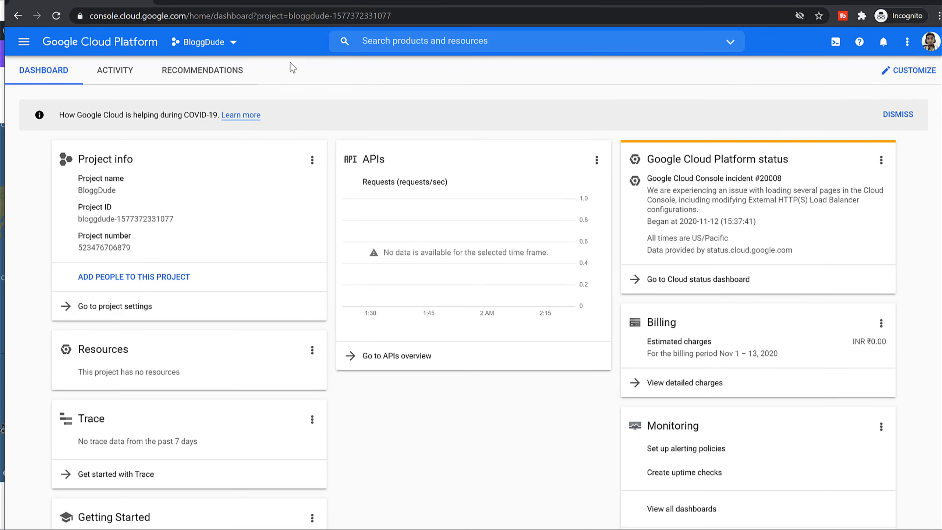
# Create a new Google Cloud project named ServiceFinder.
pyautogui.click(224, 42)
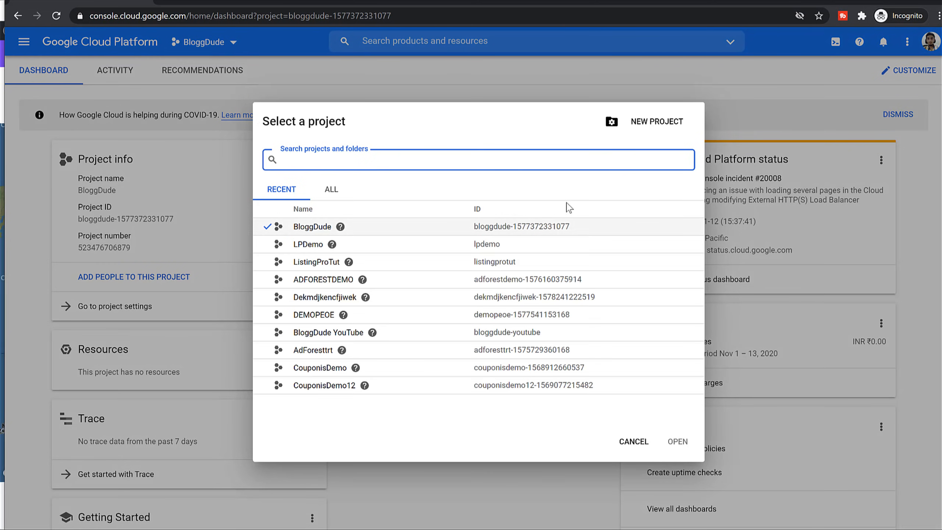
pyautogui.click(656, 122)
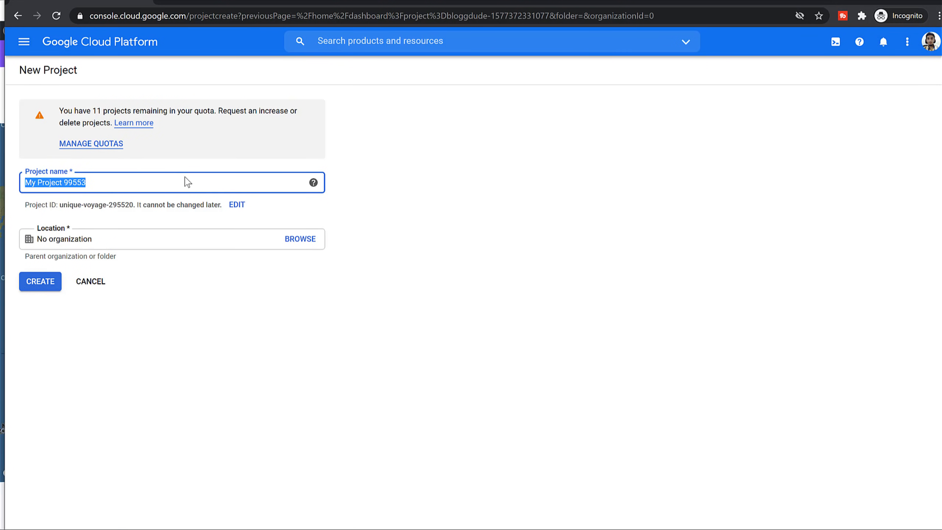
pyautogui.write('ServiceFinder')
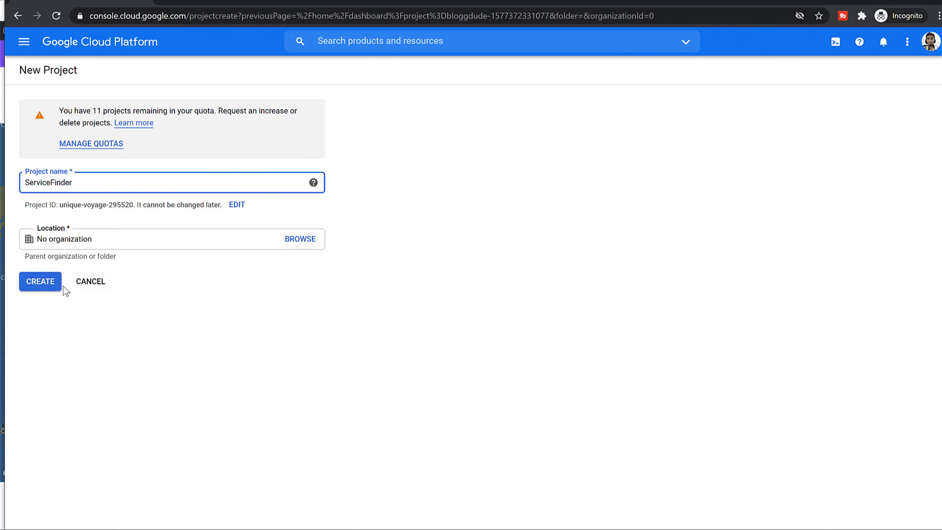
pyautogui.click(20, 286)
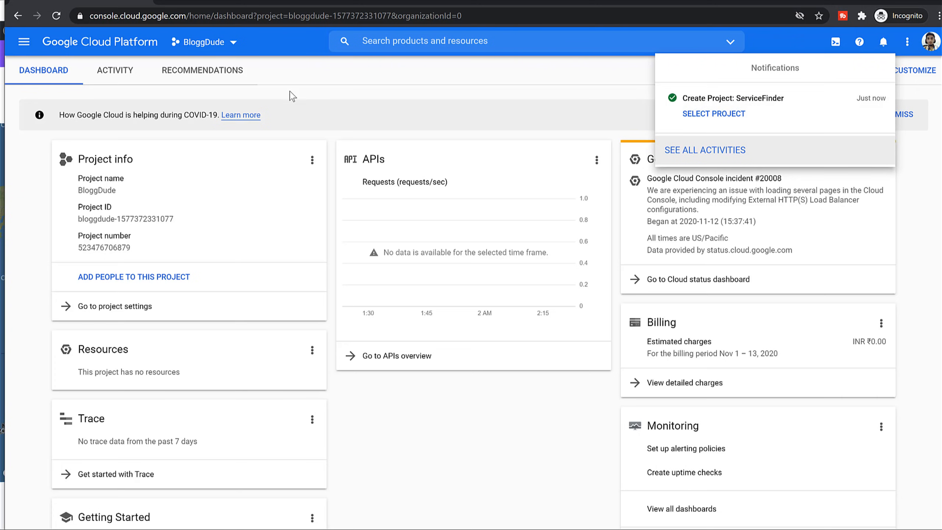
# Make ServiceFinder the active project in the project picker.
pyautogui.click(343, 86)
pyautogui.click(218, 48)
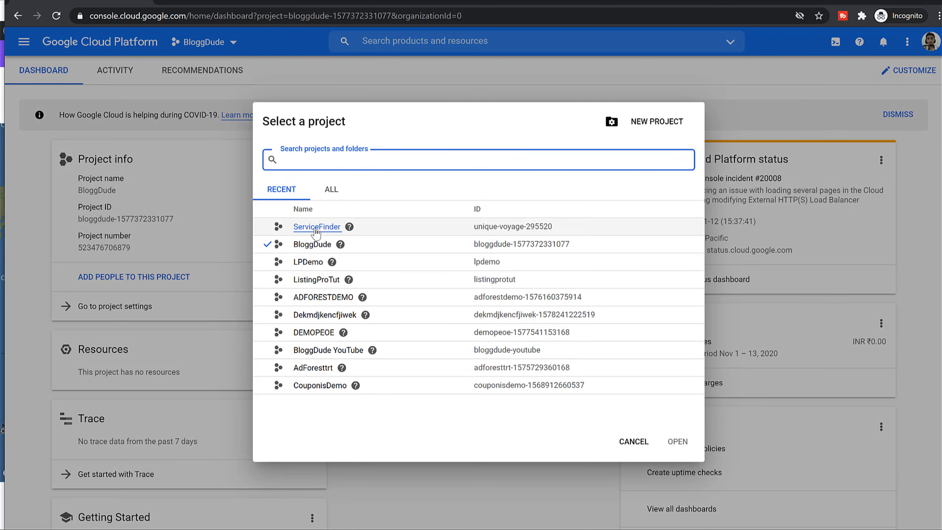
pyautogui.click(315, 227)
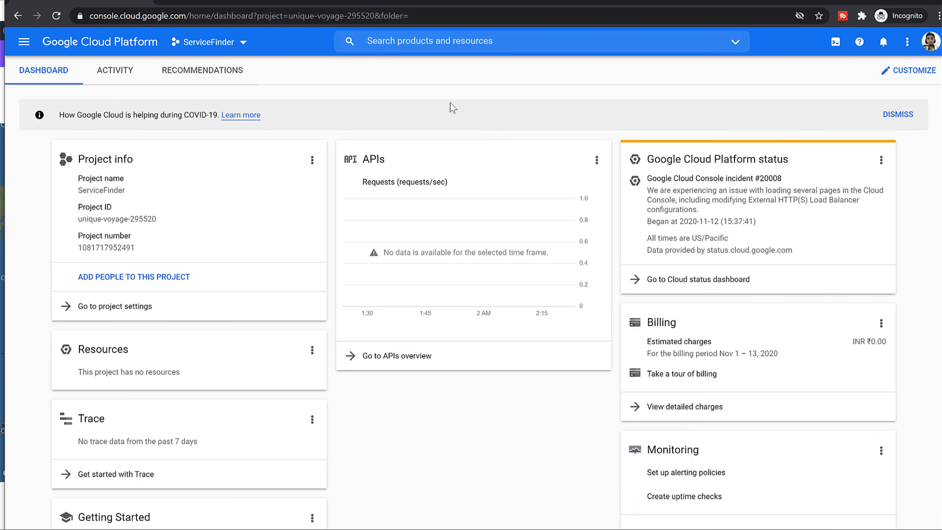
# Enable the Directions API from the Maps section of the API Library.
pyautogui.click(25, 44)
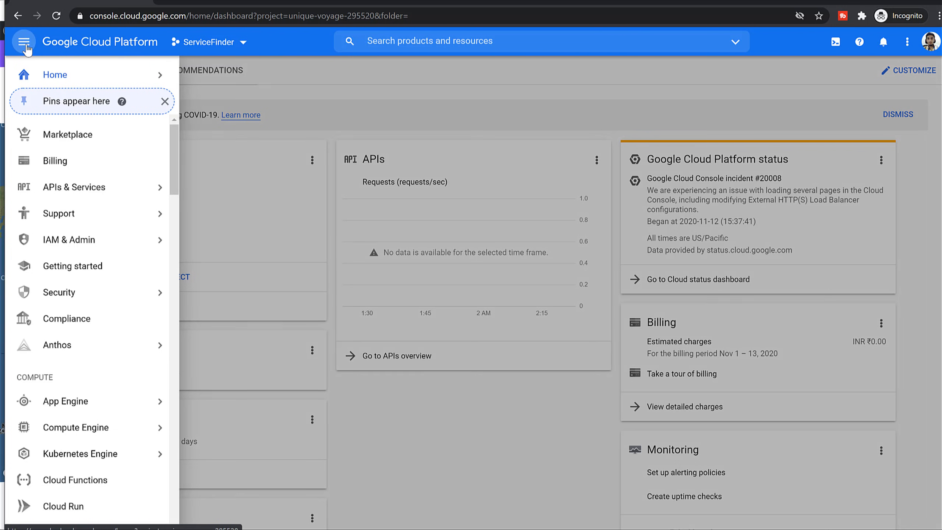
pyautogui.moveTo(121, 190)
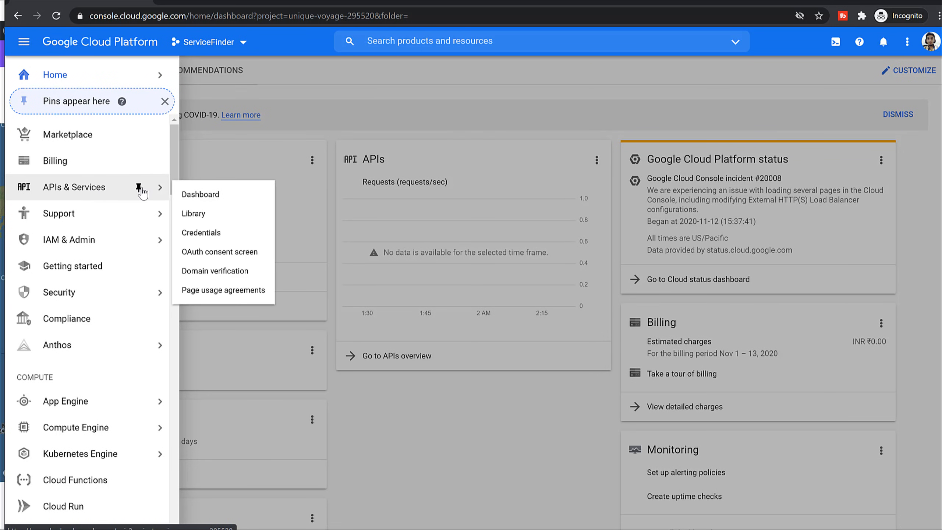
pyautogui.click(202, 218)
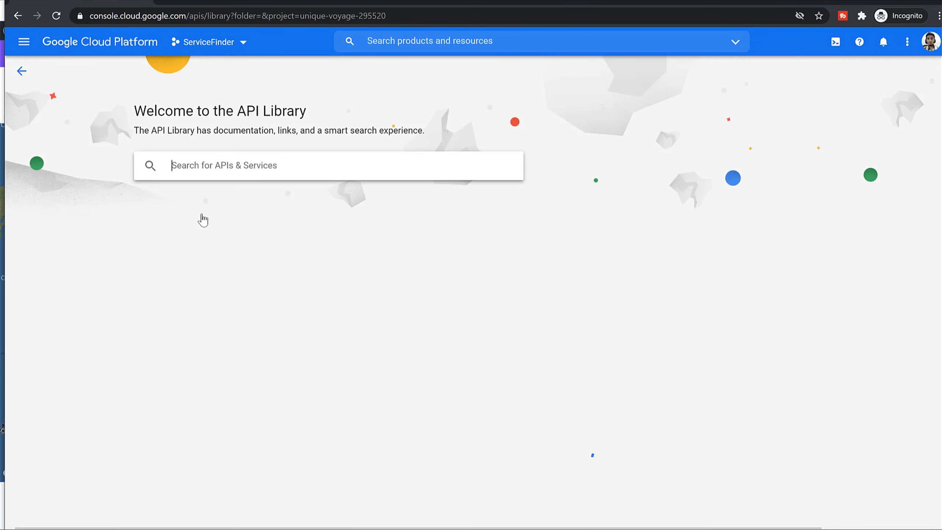
pyautogui.scroll(-2, 296, 216)
pyautogui.scroll(2, 297, 217)
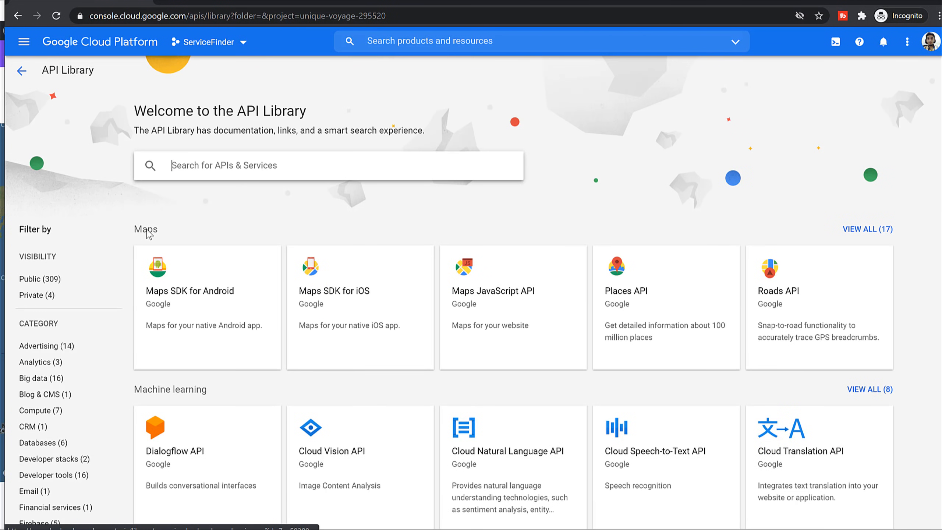
pyautogui.click(147, 230)
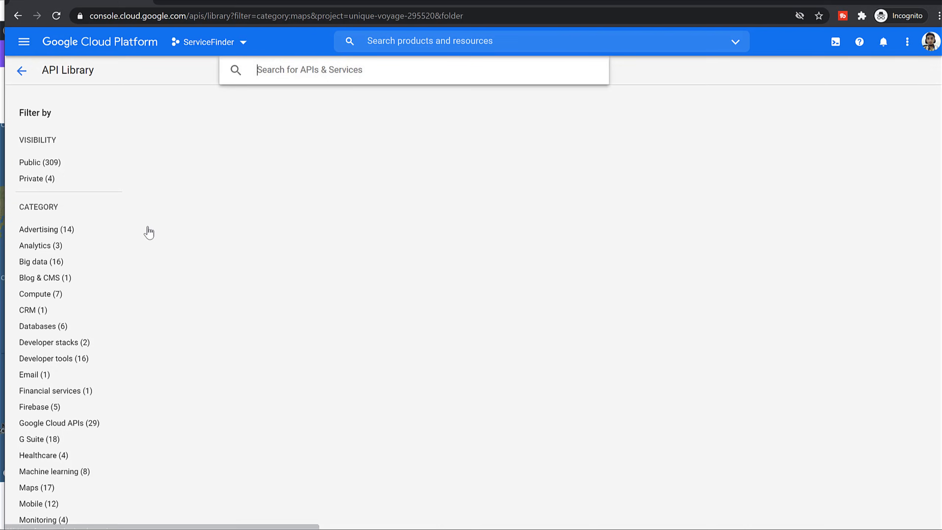
pyautogui.scroll(-3, 519, 305)
pyautogui.scroll(3, 541, 349)
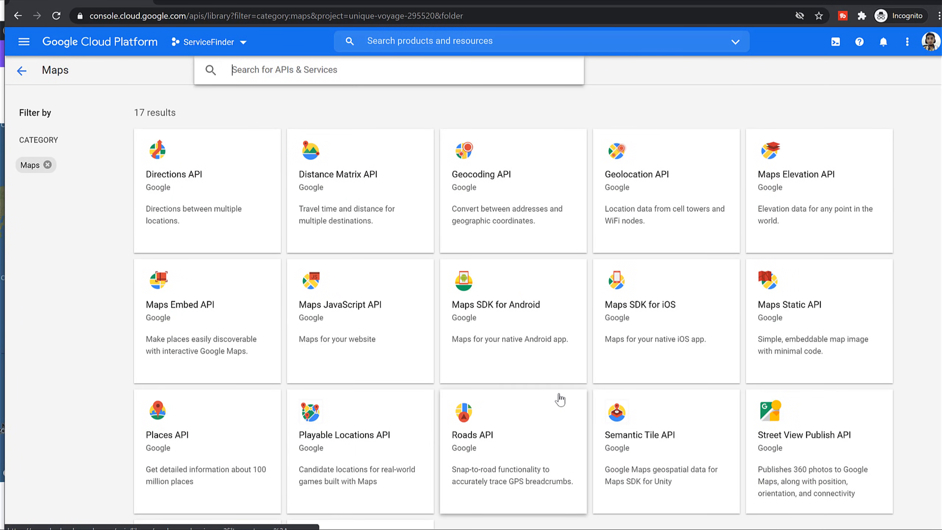
pyautogui.scroll(-3, 811, 275)
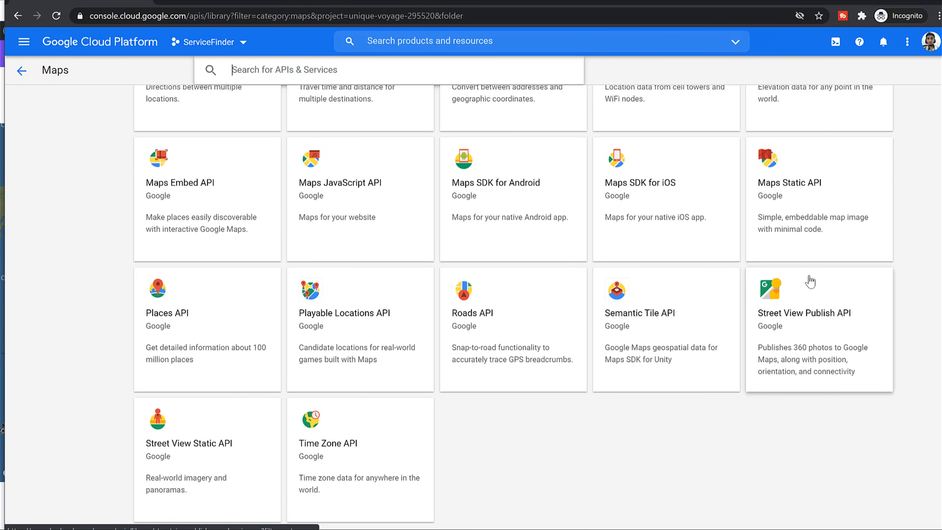
pyautogui.scroll(2, 393, 270)
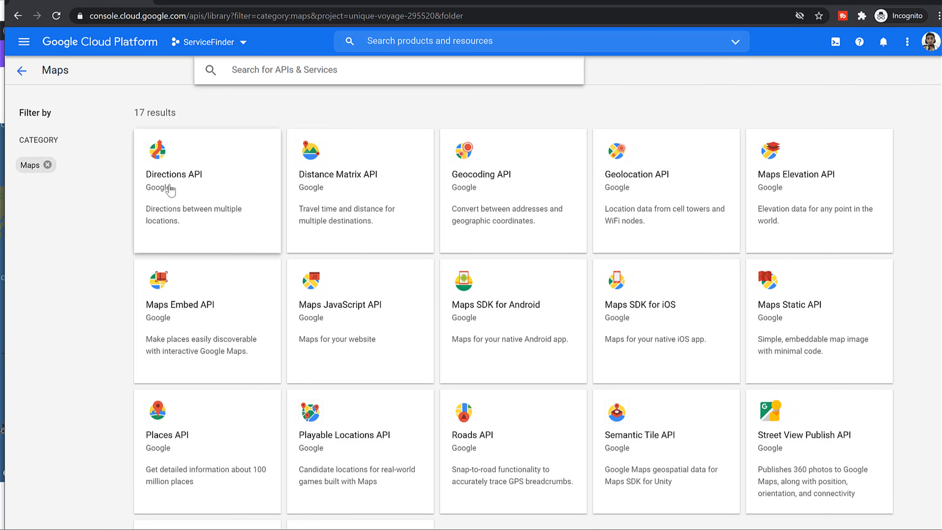
pyautogui.click(192, 187)
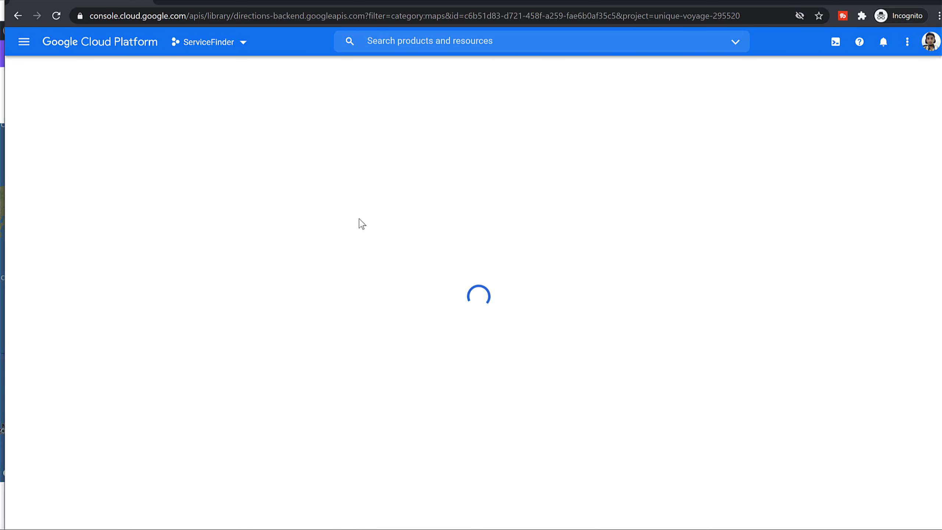
pyautogui.click(141, 185)
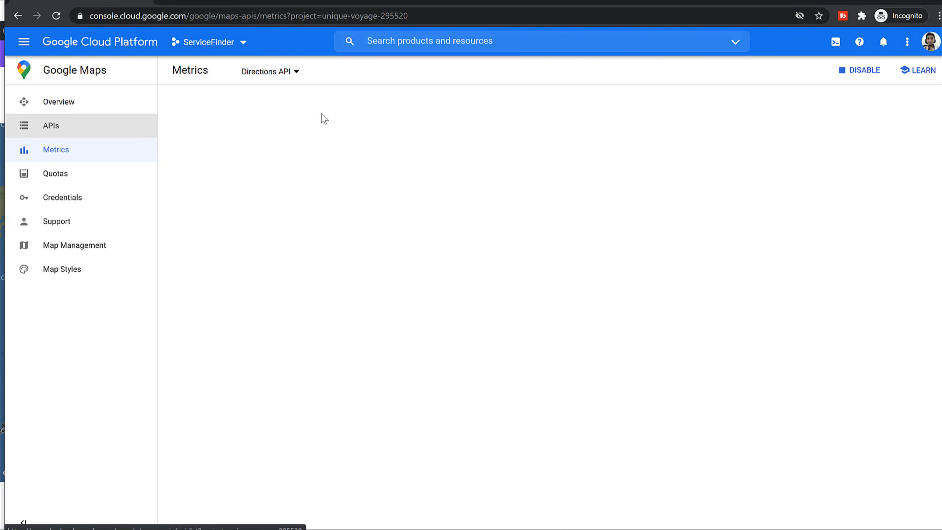
pyautogui.click(24, 41)
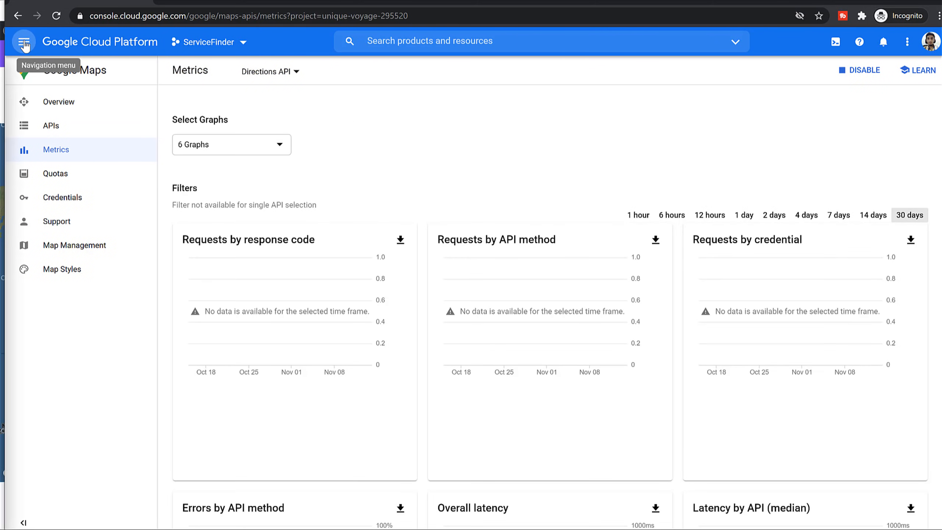
# Enable the Geolocation API from the API Library's Maps category for ServiceFinder.
pyautogui.moveTo(109, 189)
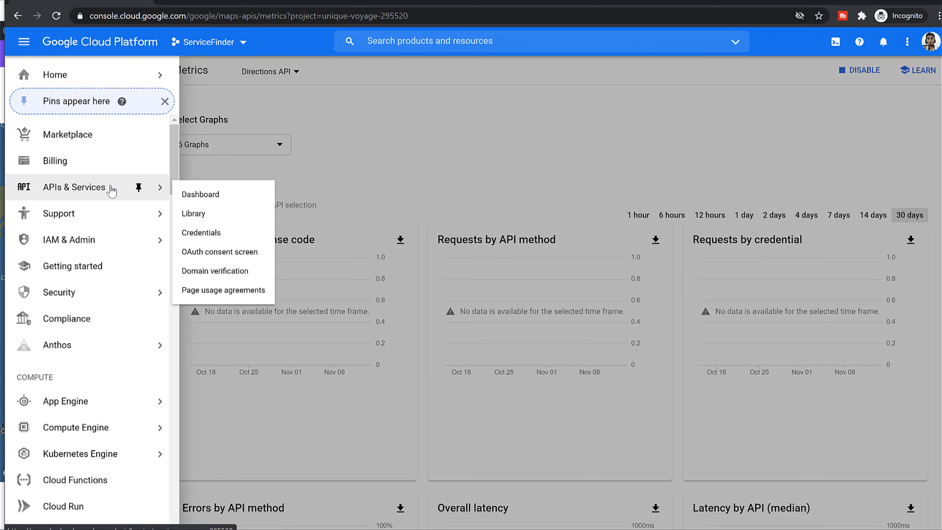
pyautogui.click(196, 215)
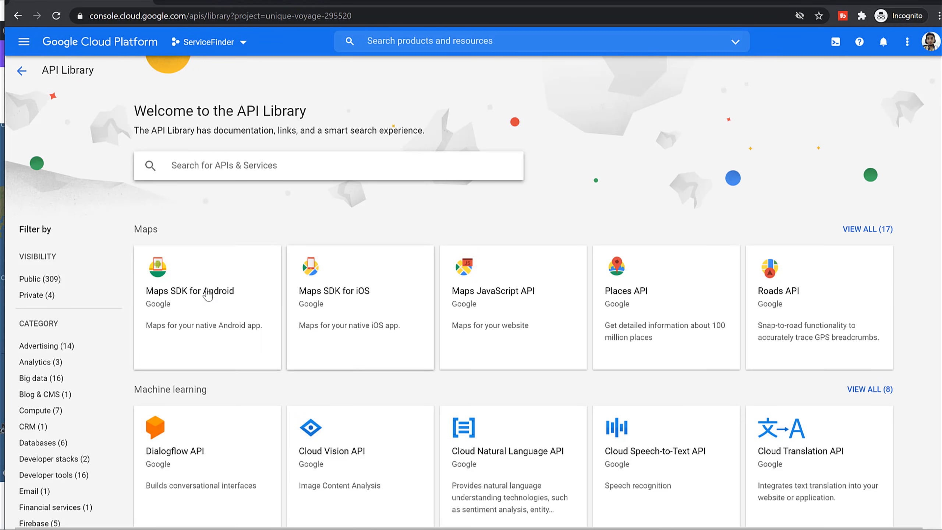
pyautogui.click(145, 234)
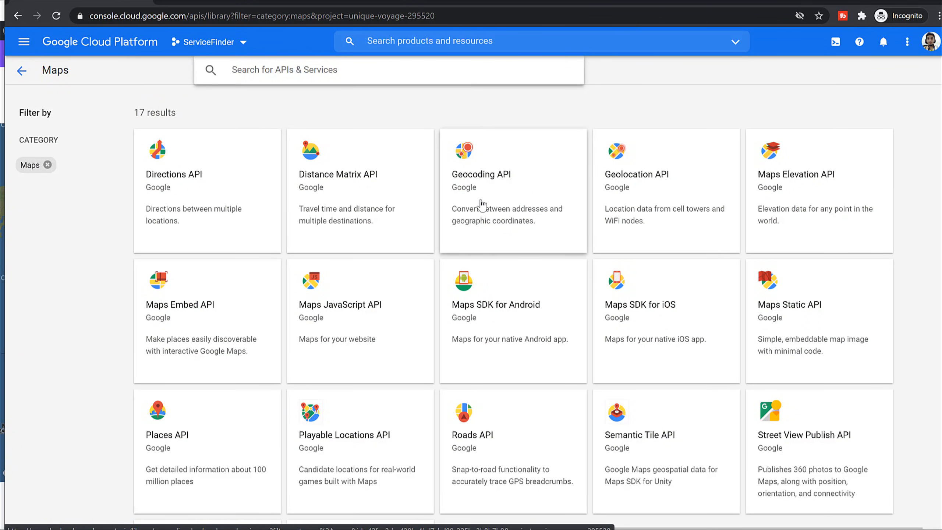
pyautogui.click(696, 208)
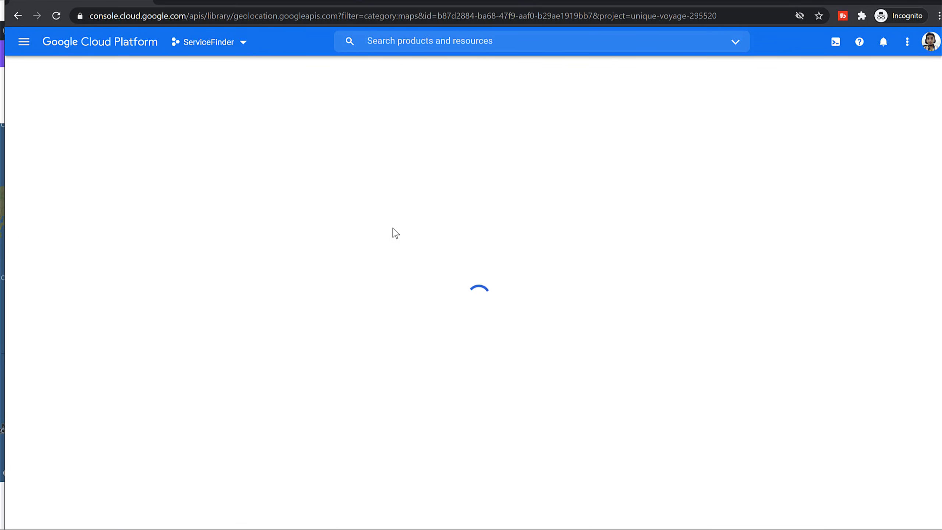
pyautogui.click(151, 188)
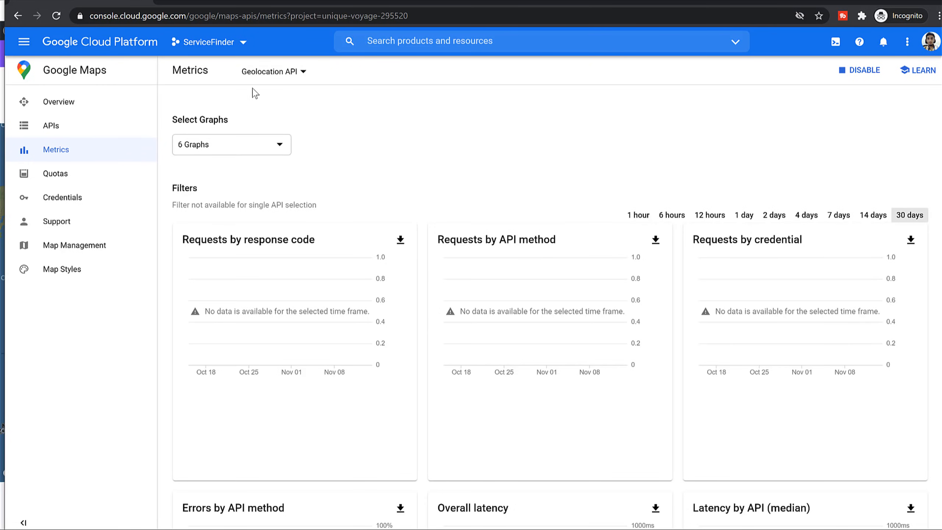
pyautogui.click(25, 46)
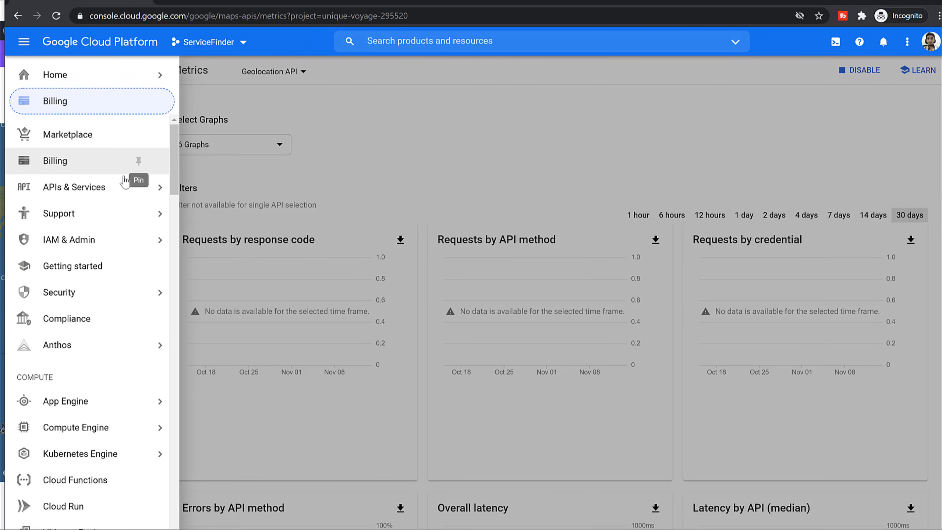
pyautogui.moveTo(94, 199)
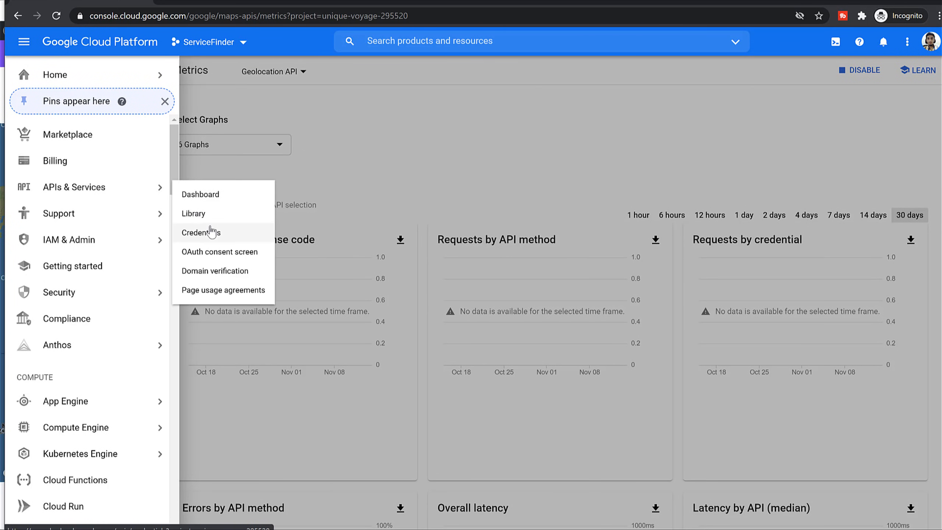
# Create an API key under Credentials, copy it, and return to the WordPress Languages page.
pyautogui.click(225, 237)
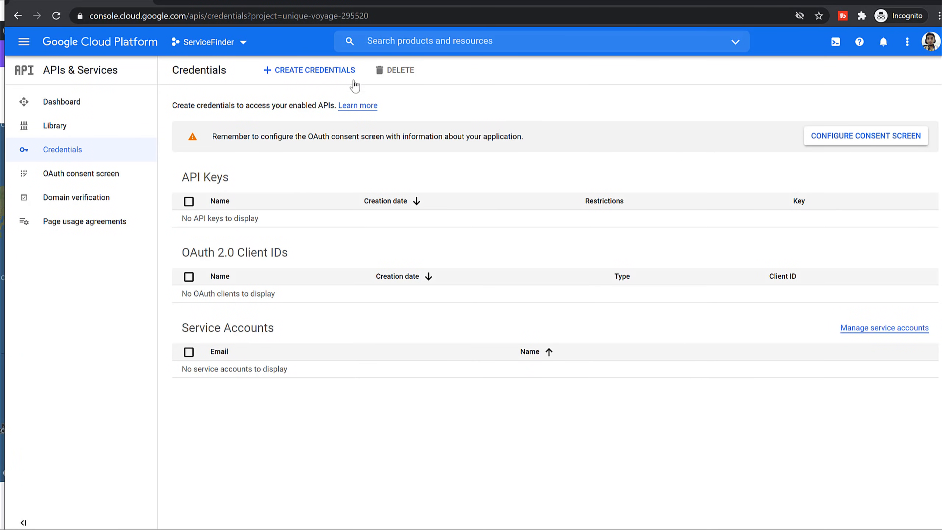
pyautogui.click(308, 72)
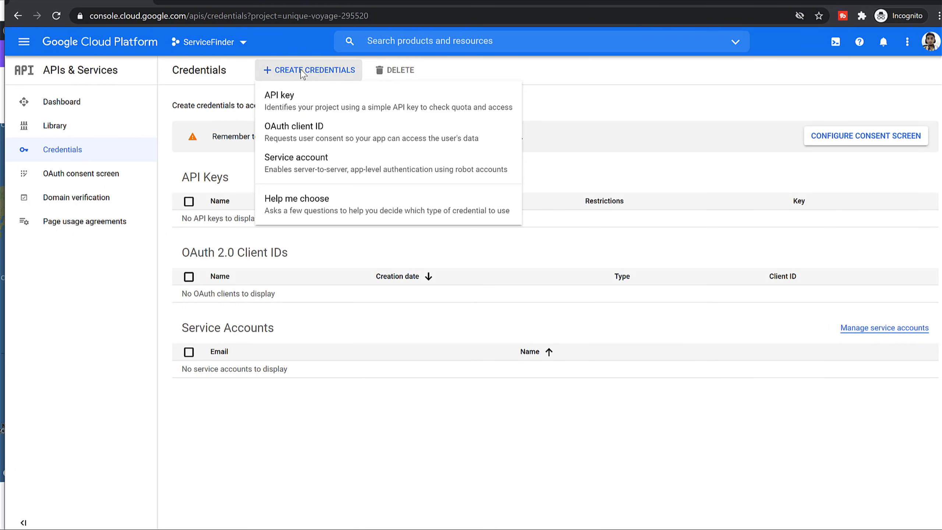
pyautogui.click(330, 101)
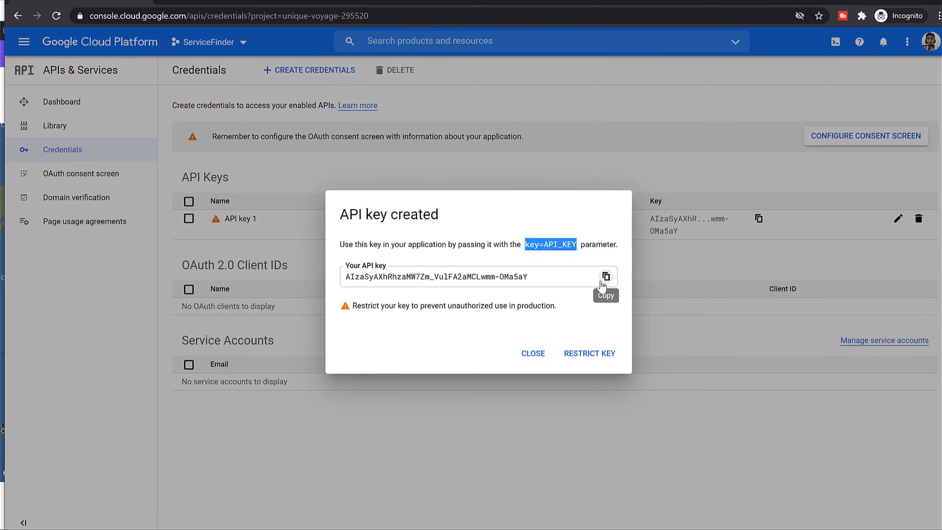
pyautogui.click(606, 276)
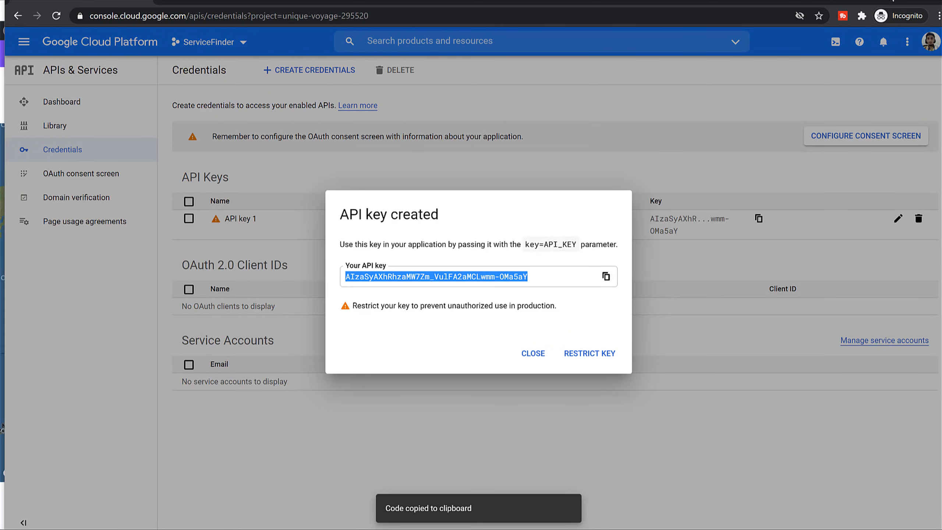
pyautogui.click(899, 1)
pyautogui.click(313, 0)
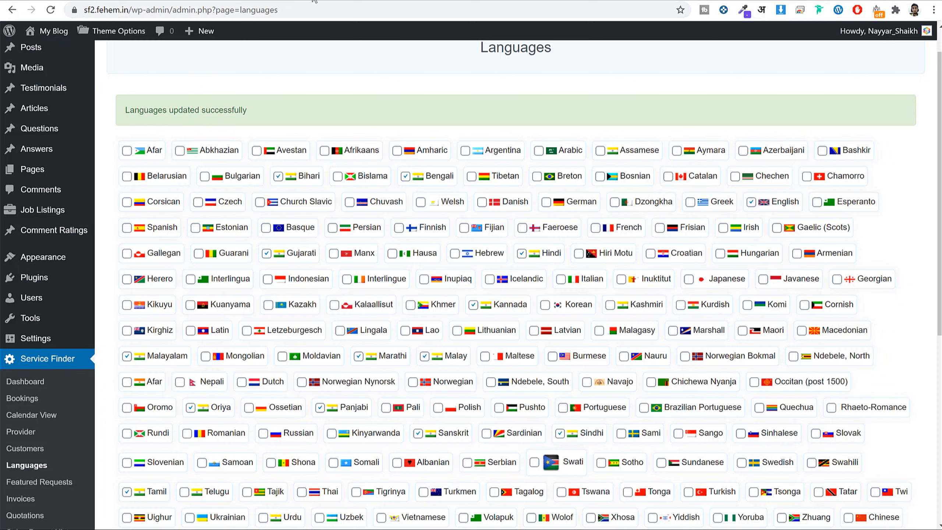
# Open Theme Options > General Settings > Map Setting in the WordPress admin.
pyautogui.scroll(-9, 372, 65)
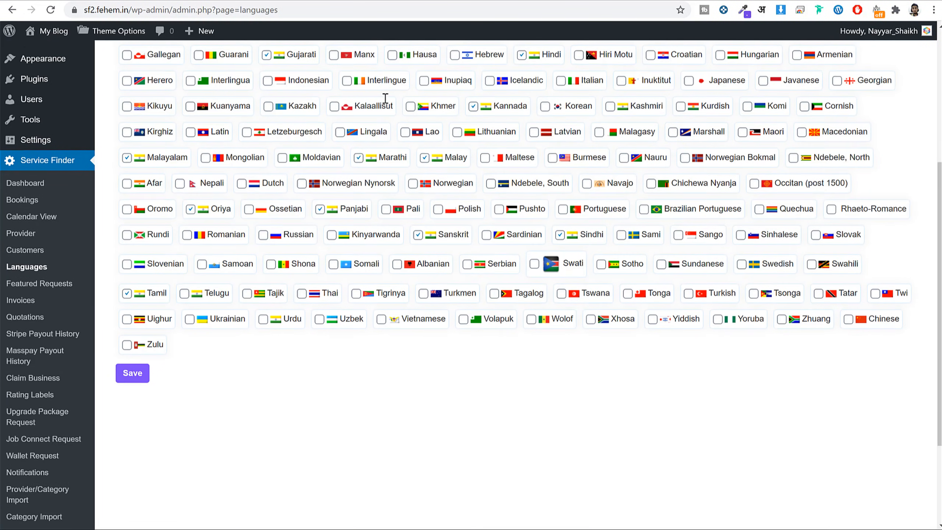
pyautogui.moveTo(53, 494)
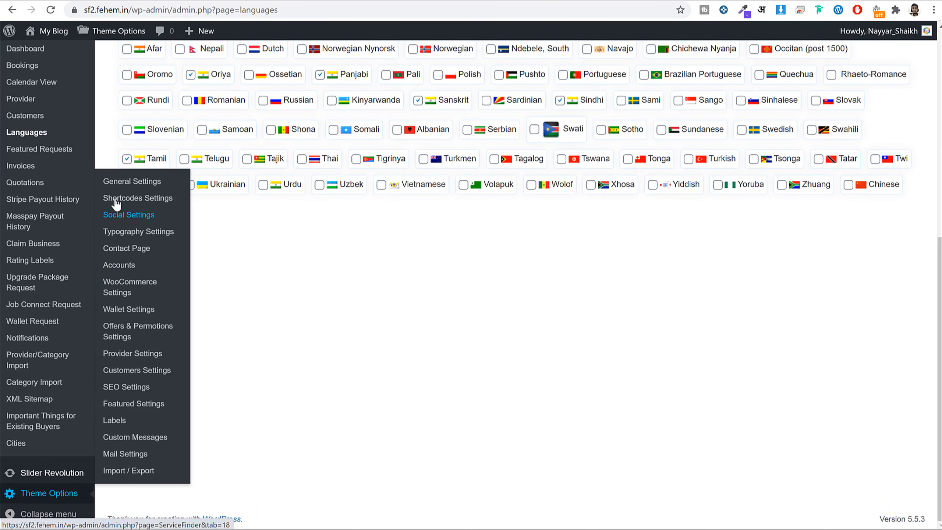
pyautogui.click(125, 188)
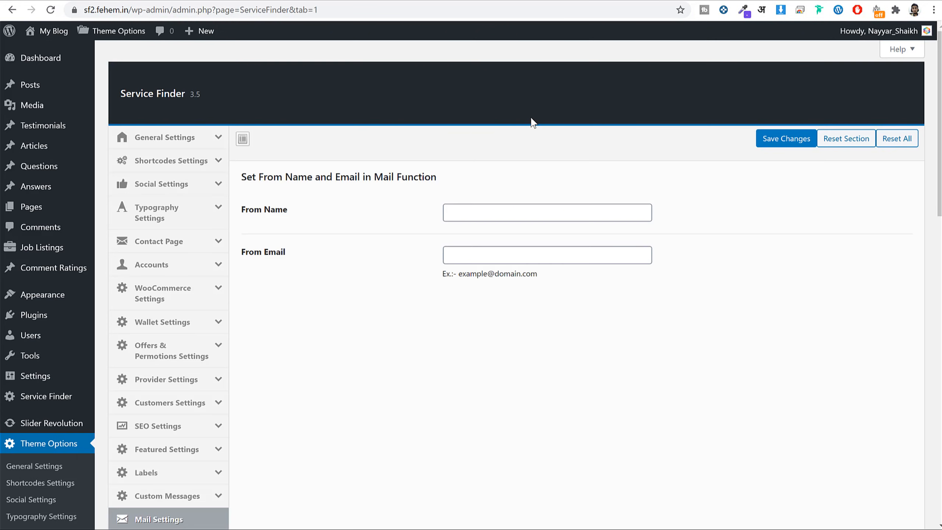
pyautogui.click(185, 142)
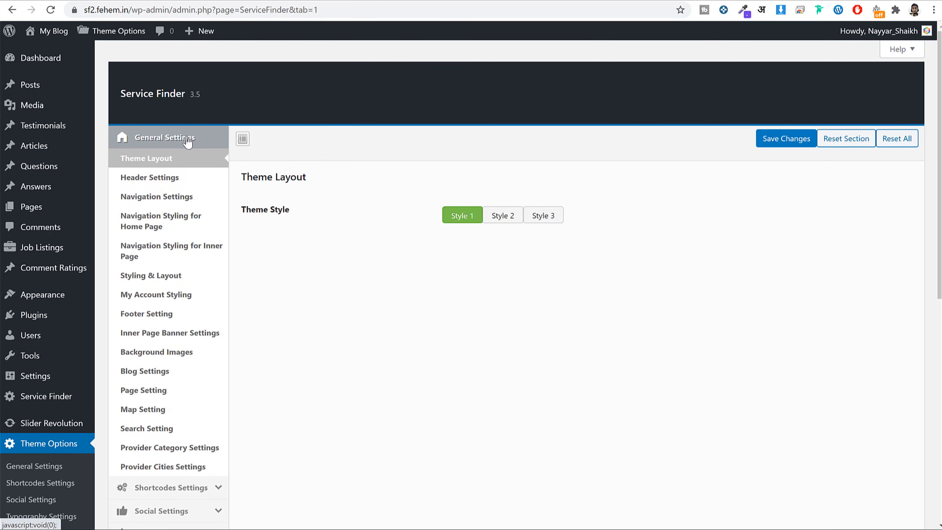
pyautogui.click(167, 410)
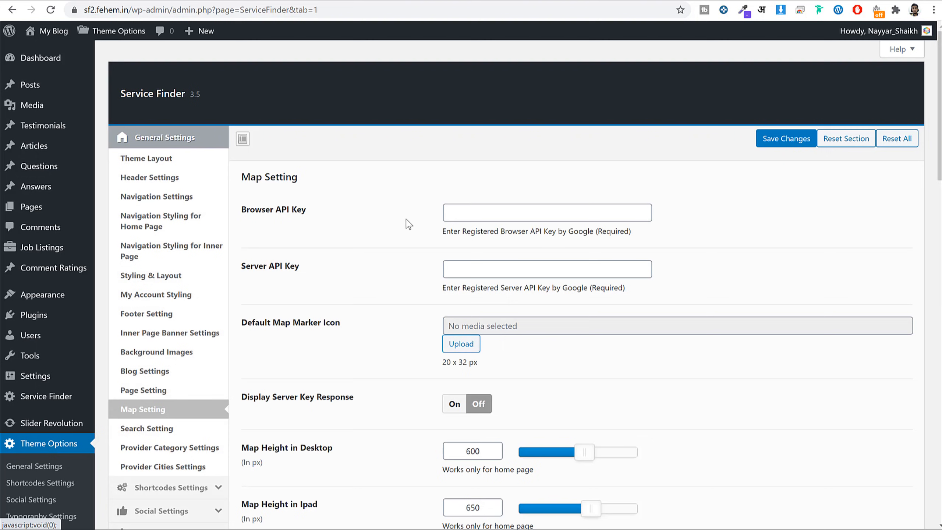
# Paste the Google key into Browser API Key and Server API Key, then save changes.
pyautogui.click(466, 212)
pyautogui.hotkey('ctrl', 'v')
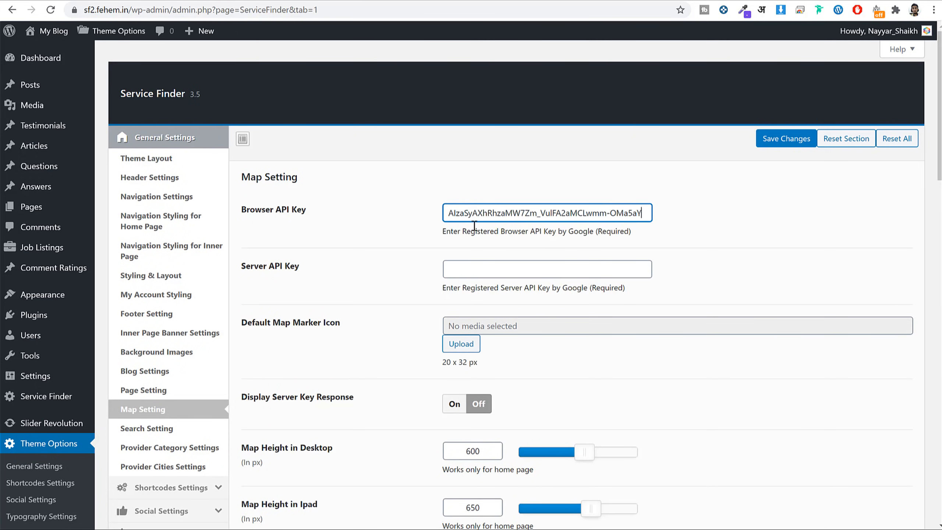
pyautogui.click(242, 210)
pyautogui.click(546, 293)
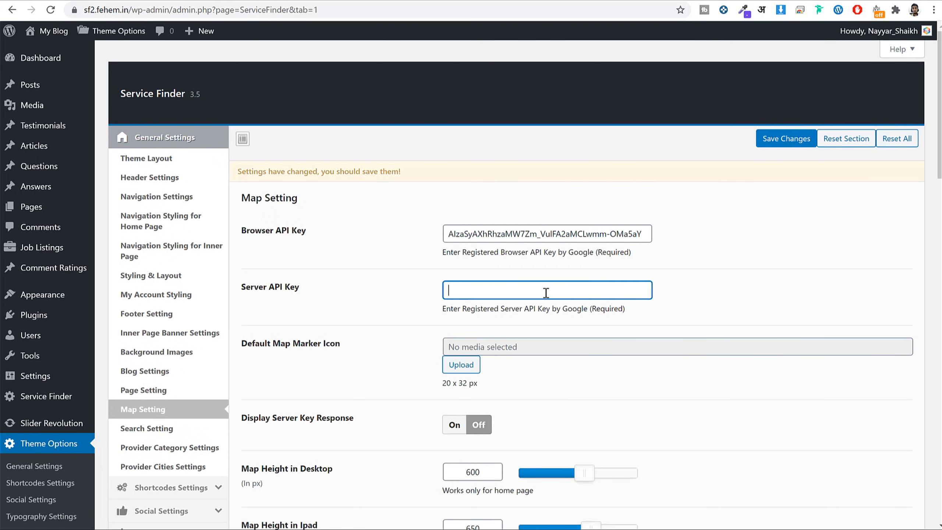
pyautogui.hotkey('ctrl', 'v')
pyautogui.scroll(-5, 712, 274)
pyautogui.scroll(8, 727, 334)
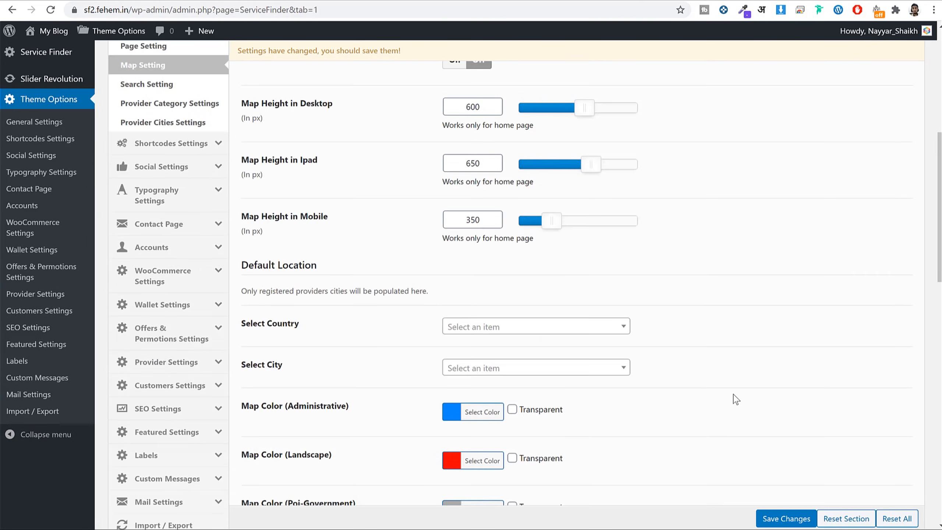
pyautogui.click(779, 141)
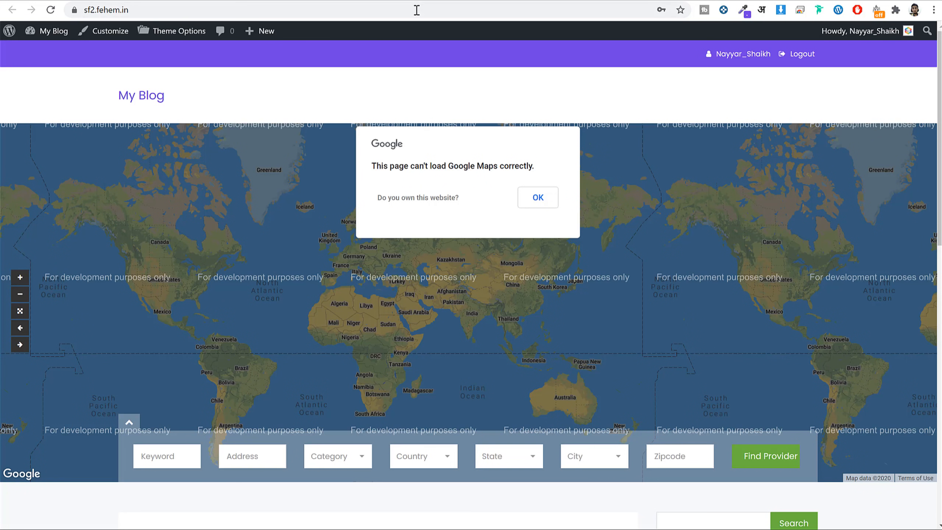
pyautogui.click(387, 13)
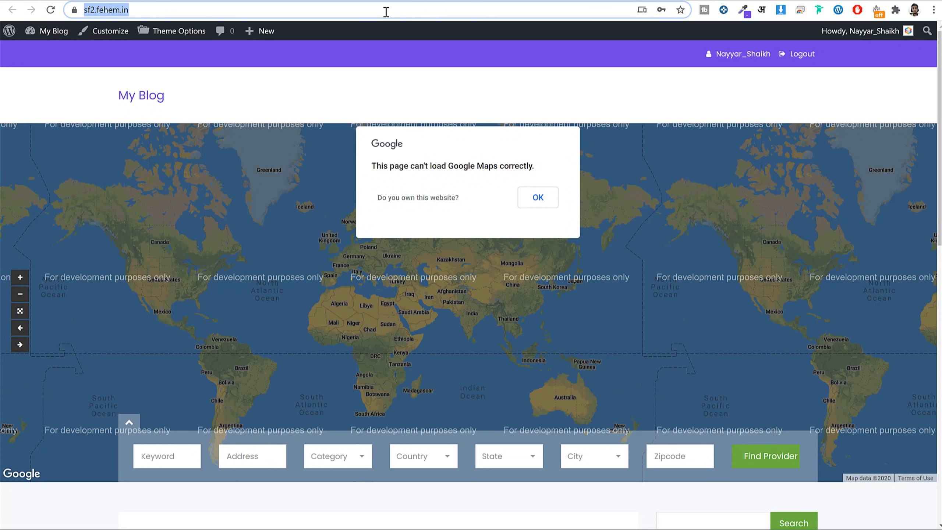
# Reload the front page and pan the world map to confirm it now loads.
pyautogui.press('Return')
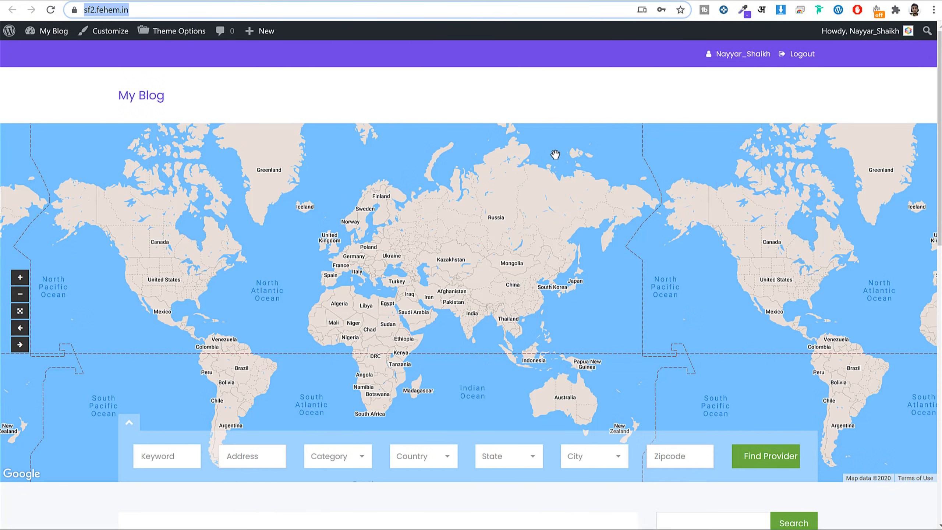
pyautogui.scroll(-8, 582, 234)
pyautogui.scroll(8, 585, 242)
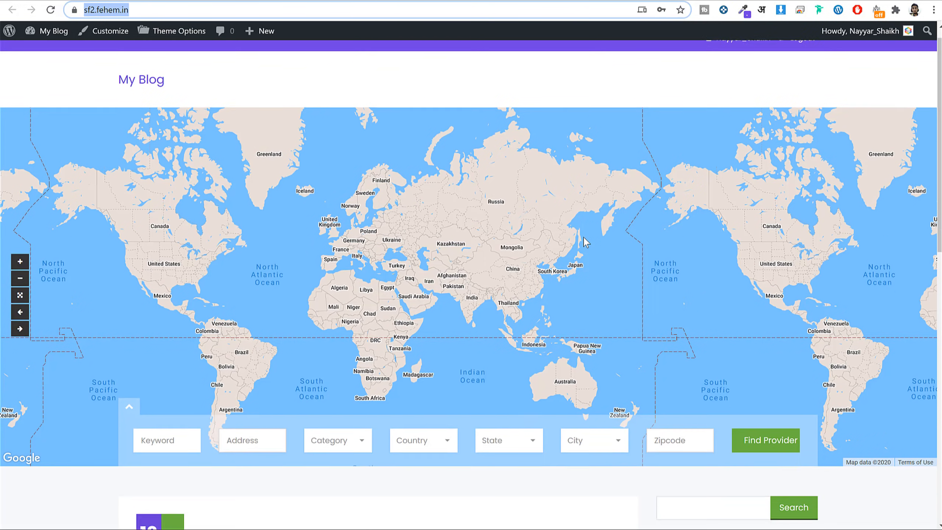
pyautogui.click(422, 237)
pyautogui.moveTo(421, 238); pyautogui.dragTo(524, 195)
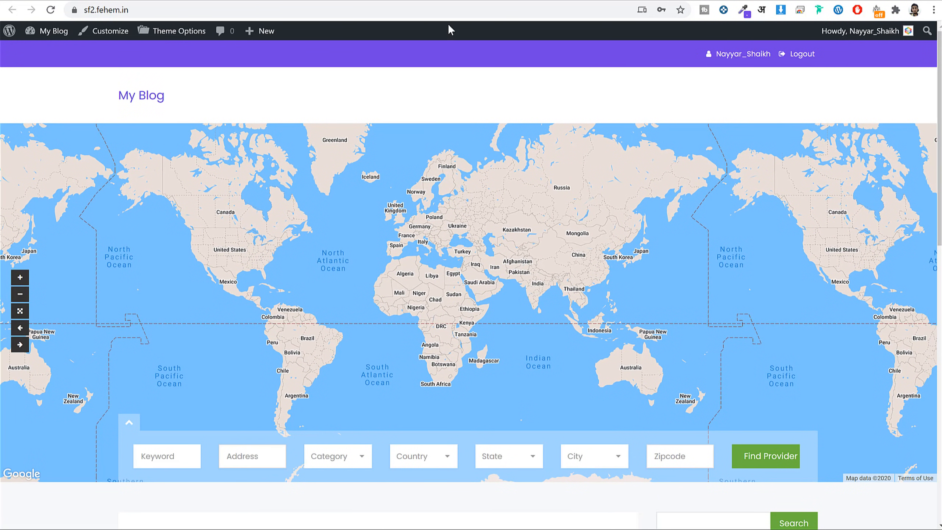
# Return to the WordPress admin Dashboard.
pyautogui.click(104, 1)
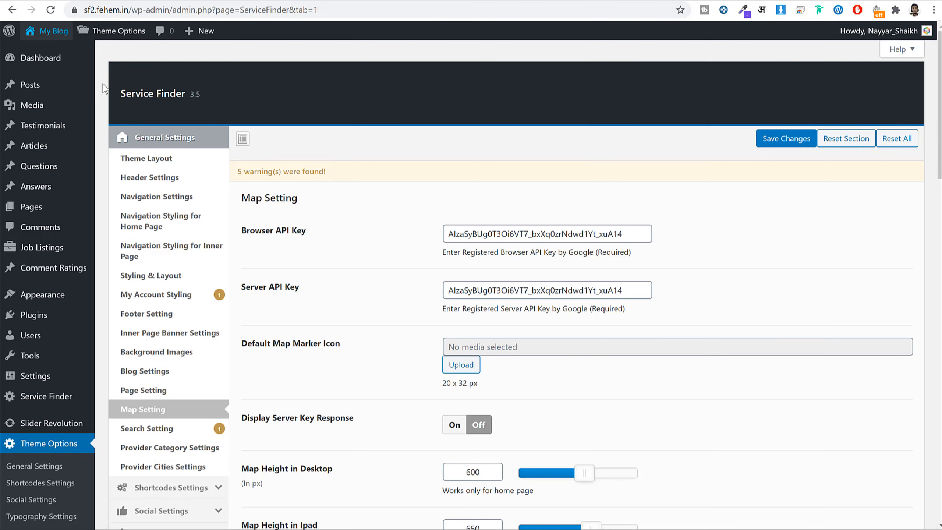
pyautogui.click(46, 67)
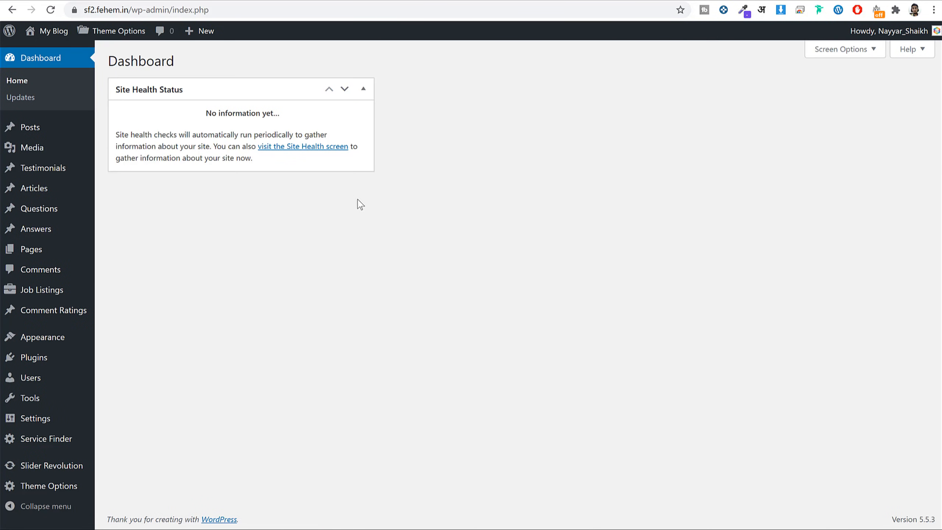
pyautogui.moveTo(55, 488)
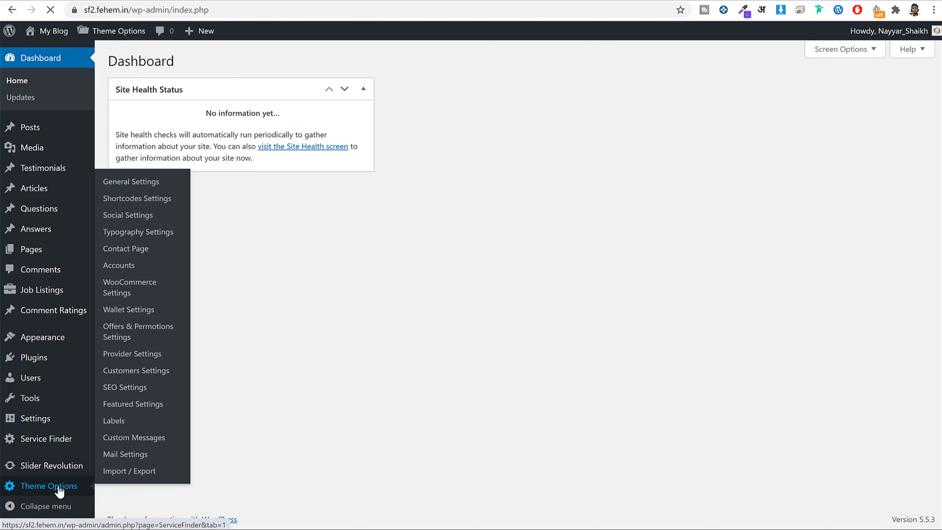
# Review the Accounts > Packages theme settings, with Trial Package as default signup.
pyautogui.click(59, 488)
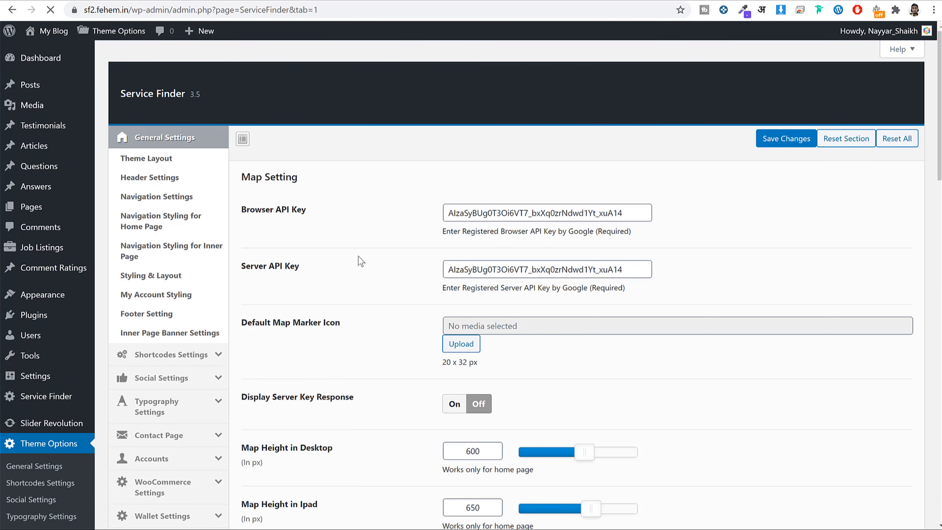
pyautogui.scroll(-5, 295, 247)
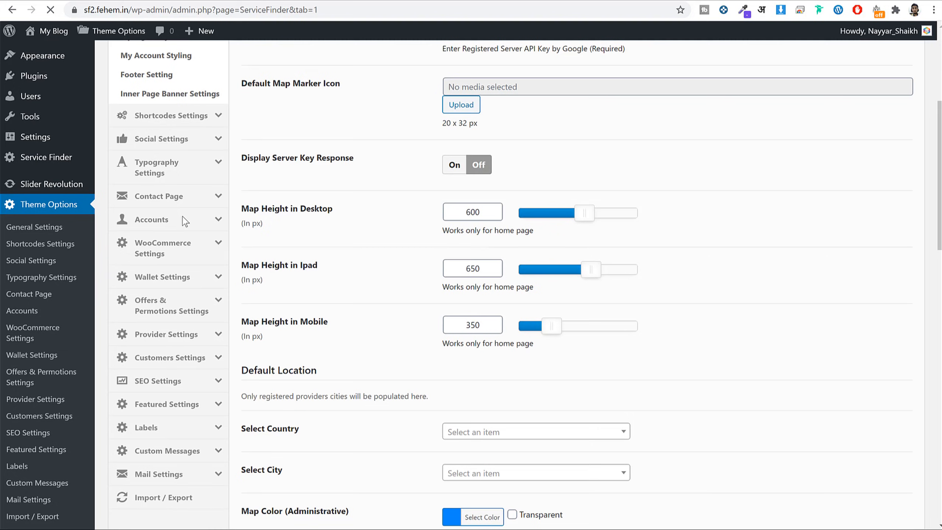
pyautogui.scroll(-3, 186, 200)
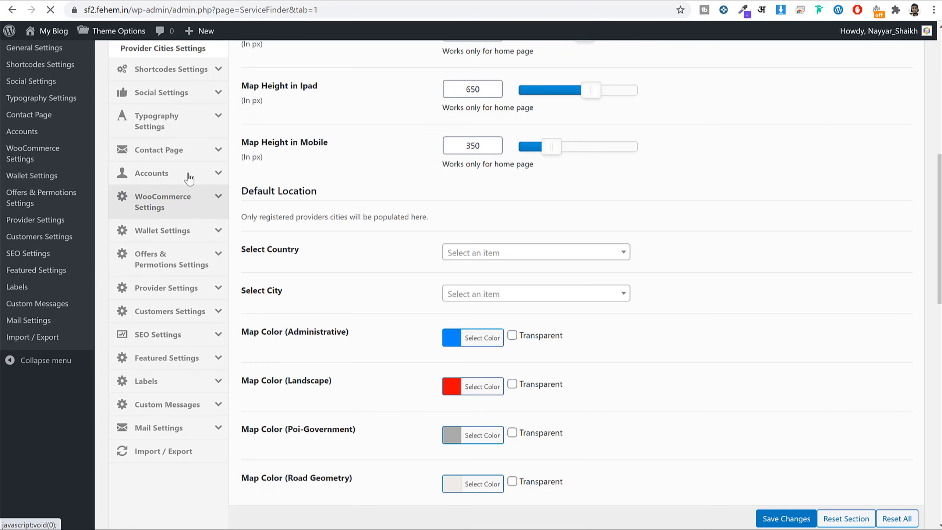
pyautogui.click(189, 179)
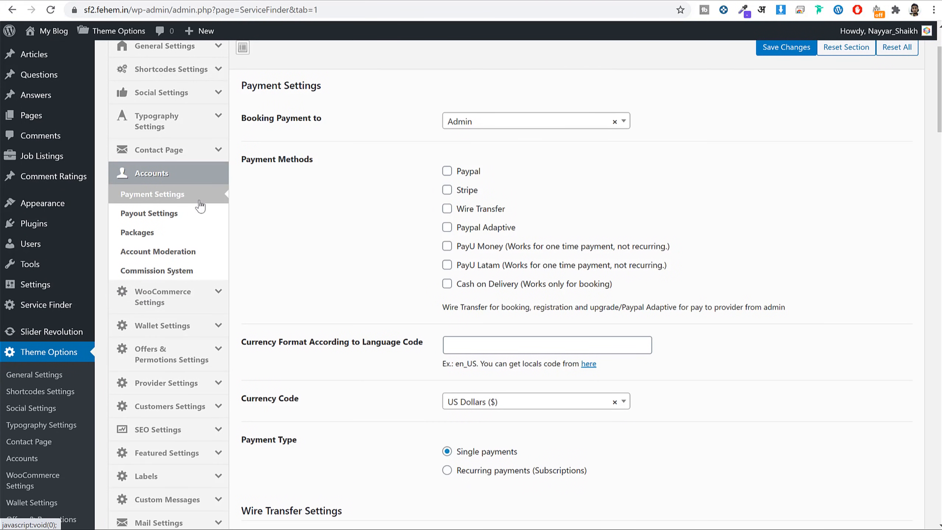
pyautogui.click(137, 234)
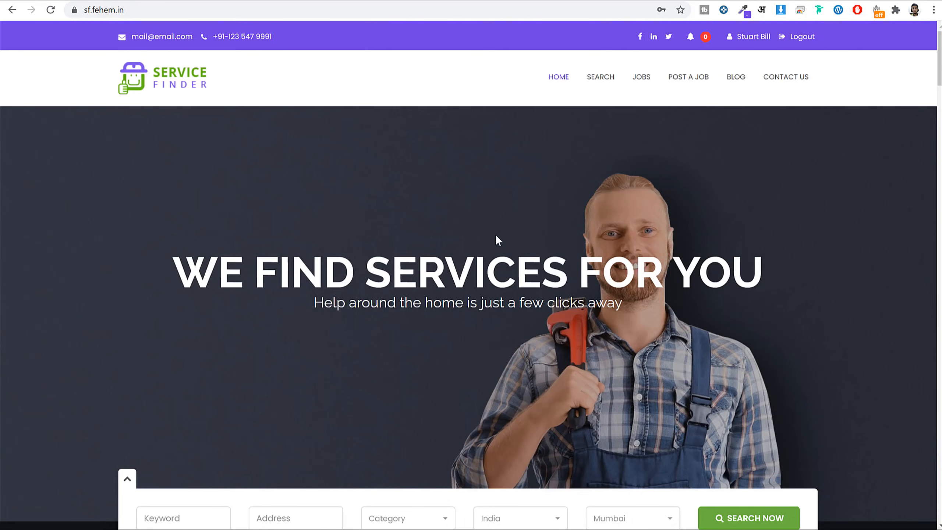
pyautogui.scroll(-15, 497, 239)
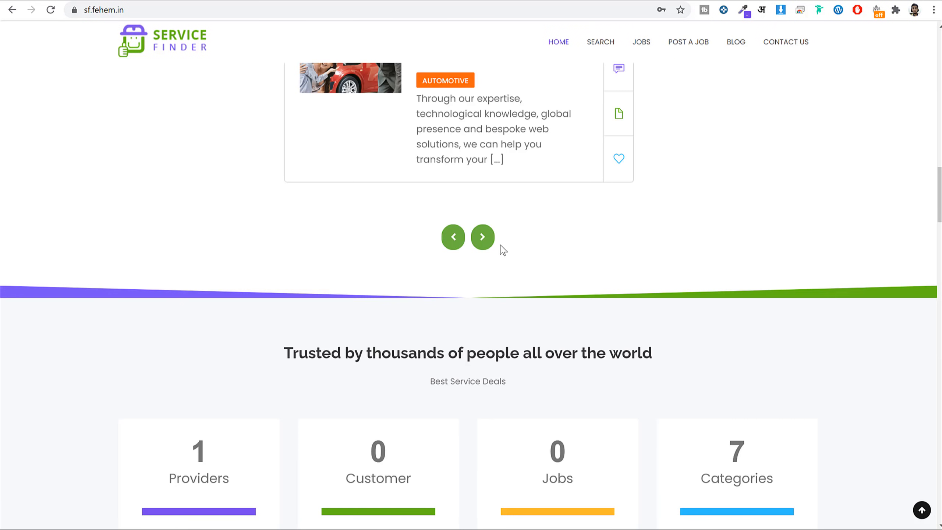
pyautogui.scroll(-20, 504, 250)
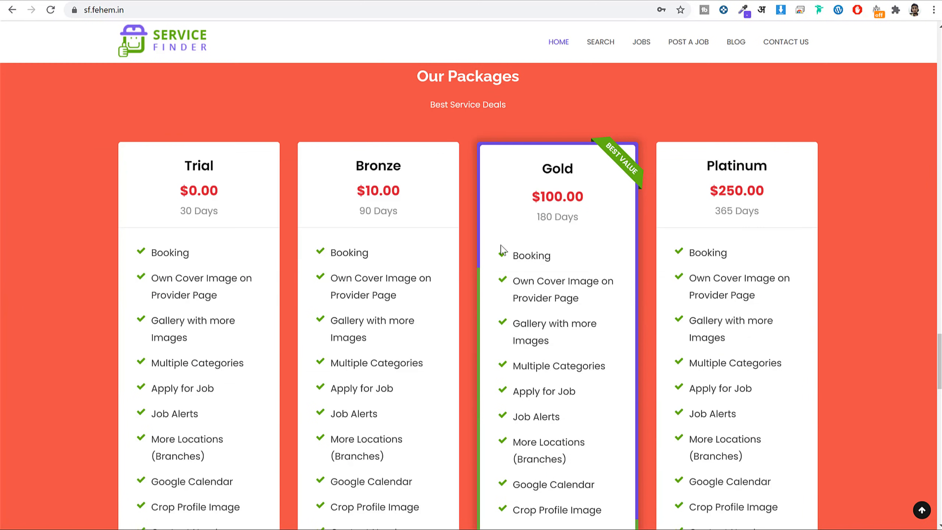
pyautogui.scroll(-3, 499, 247)
pyautogui.scroll(3, 300, 158)
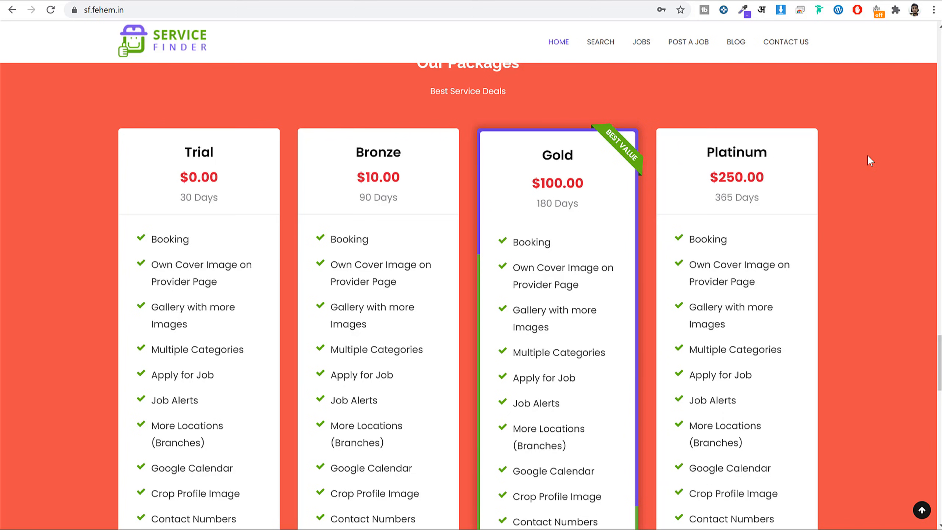
# Review the Trial plan's feature list on the public packages page before returning to the admin settings.
pyautogui.scroll(-3, 835, 204)
pyautogui.scroll(-1, 836, 202)
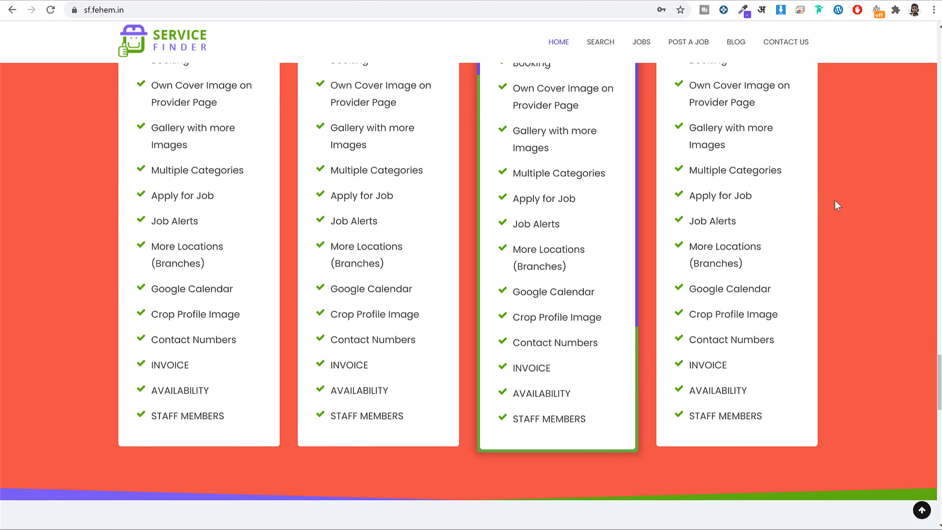
pyautogui.scroll(5, 835, 202)
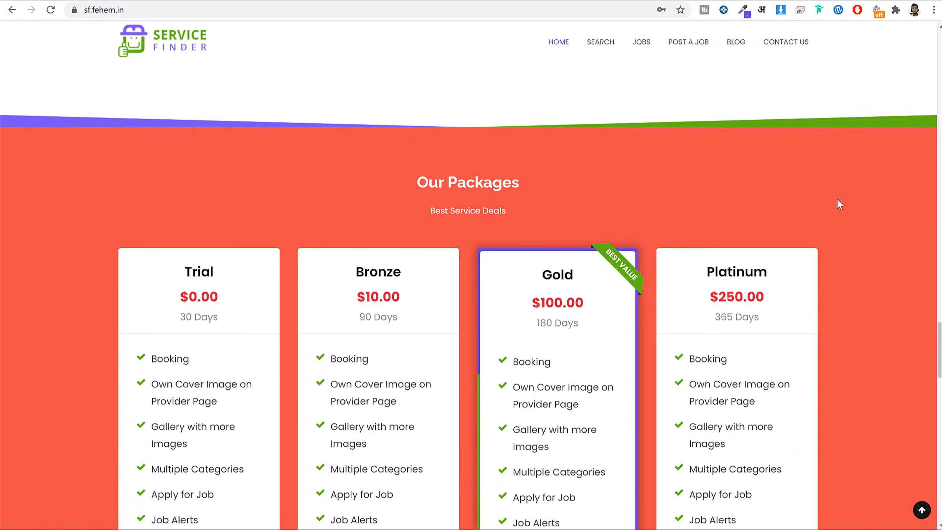
pyautogui.scroll(-5, 853, 204)
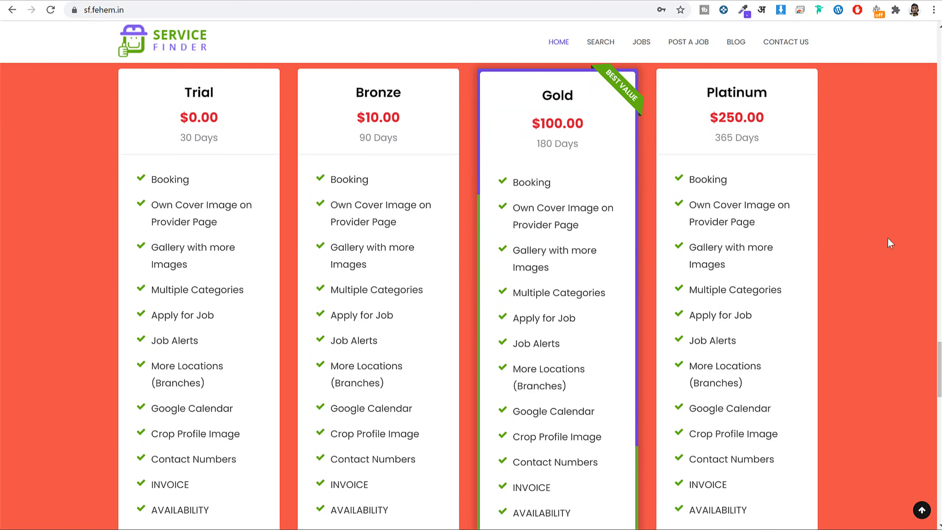
pyautogui.scroll(-2, 169, 162)
pyautogui.moveTo(156, 118); pyautogui.dragTo(216, 444)
pyautogui.click(219, 443)
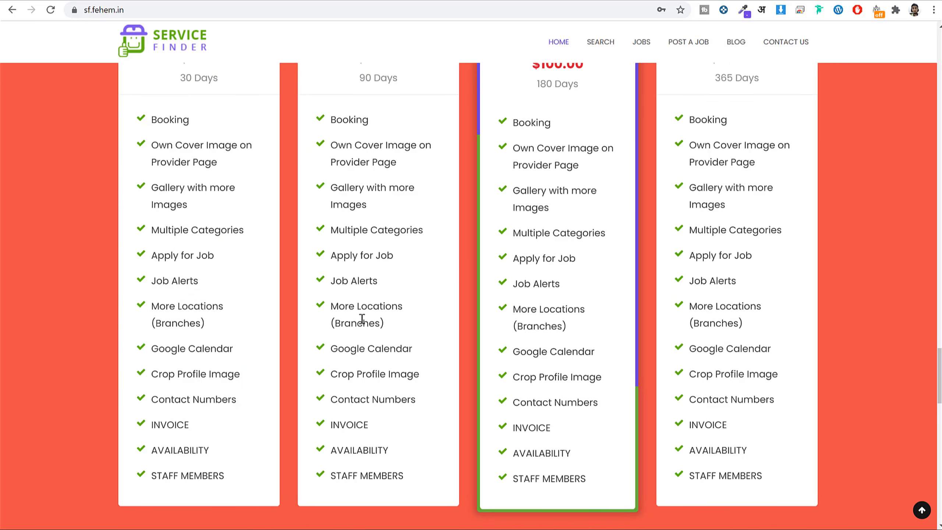
pyautogui.scroll(5, 362, 318)
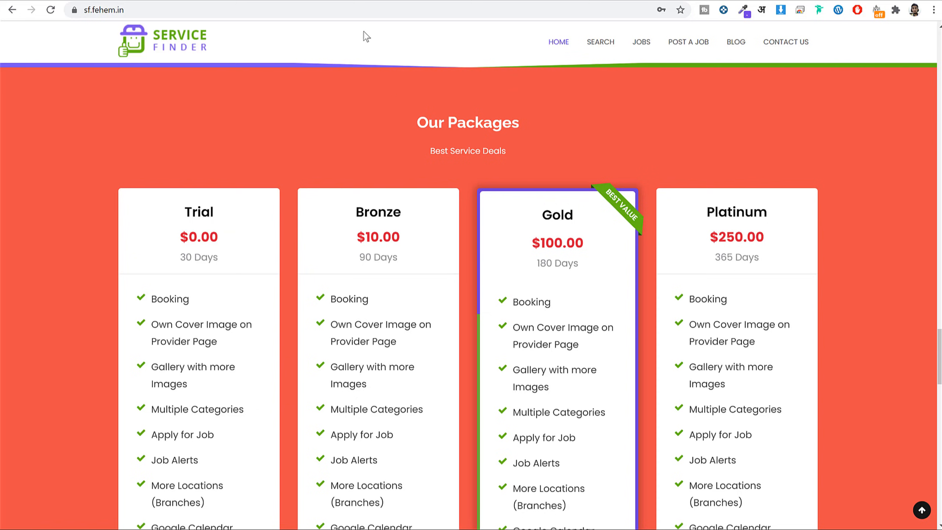
pyautogui.click(408, 1)
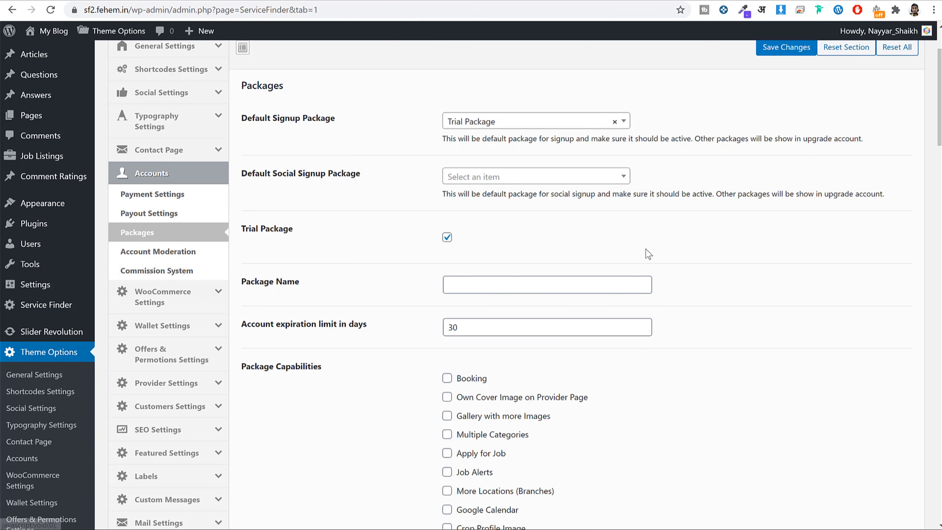
# Make sure the Trial Package option is ticked after comparing with the live site.
pyautogui.scroll(2, 642, 249)
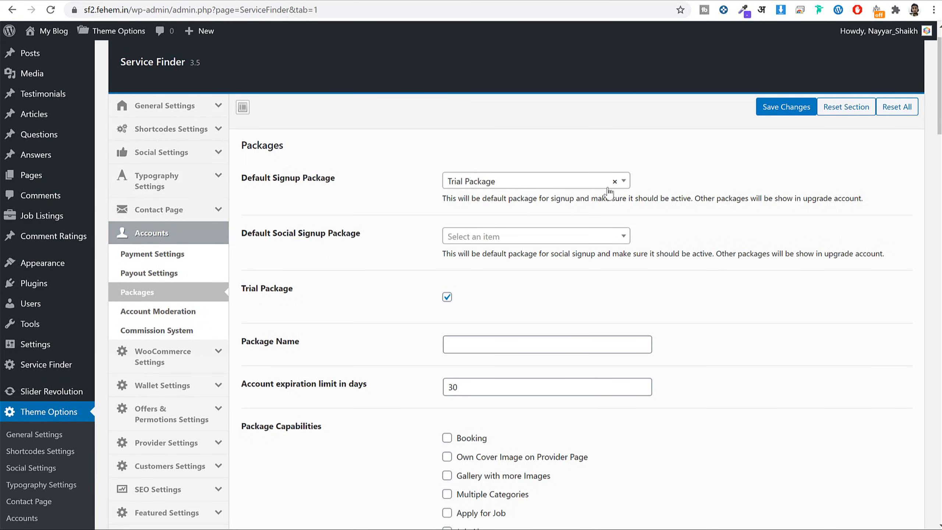
pyautogui.scroll(-4, 644, 213)
pyautogui.click(447, 178)
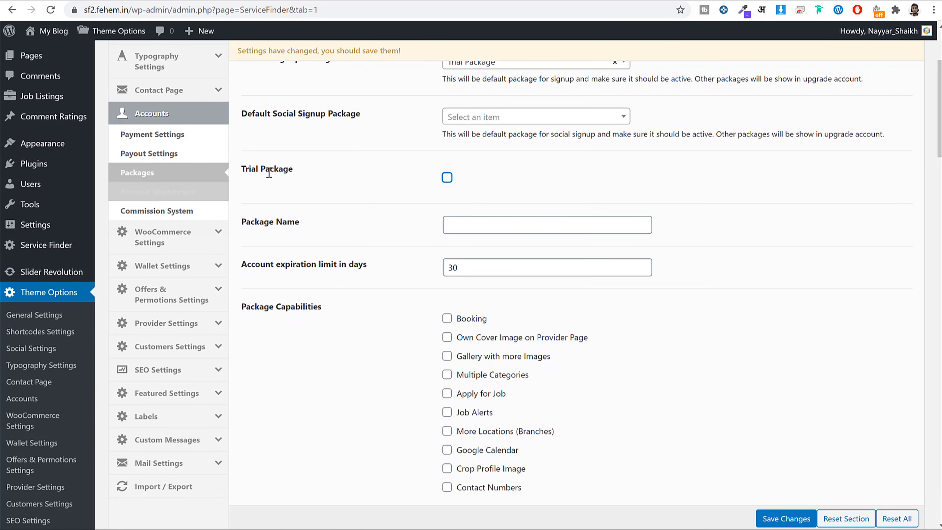
pyautogui.moveTo(293, 171); pyautogui.dragTo(241, 171)
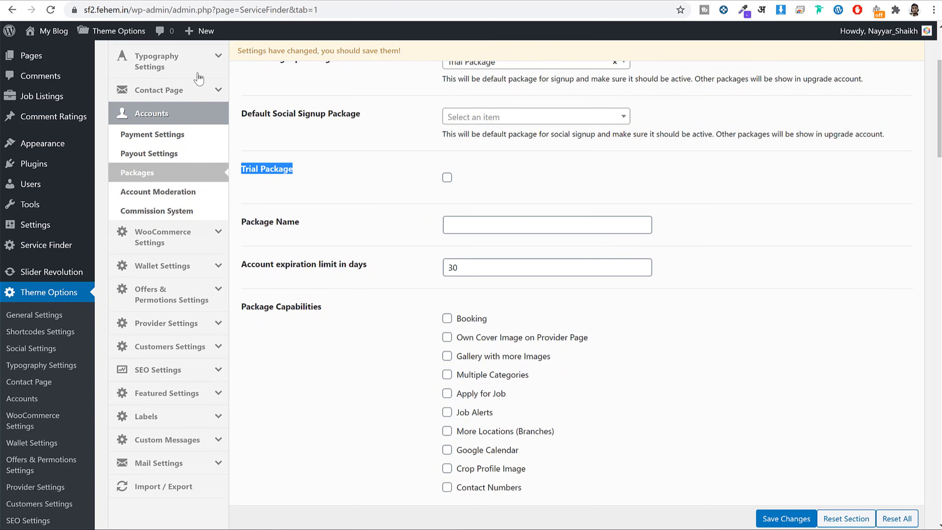
pyautogui.click(88, 1)
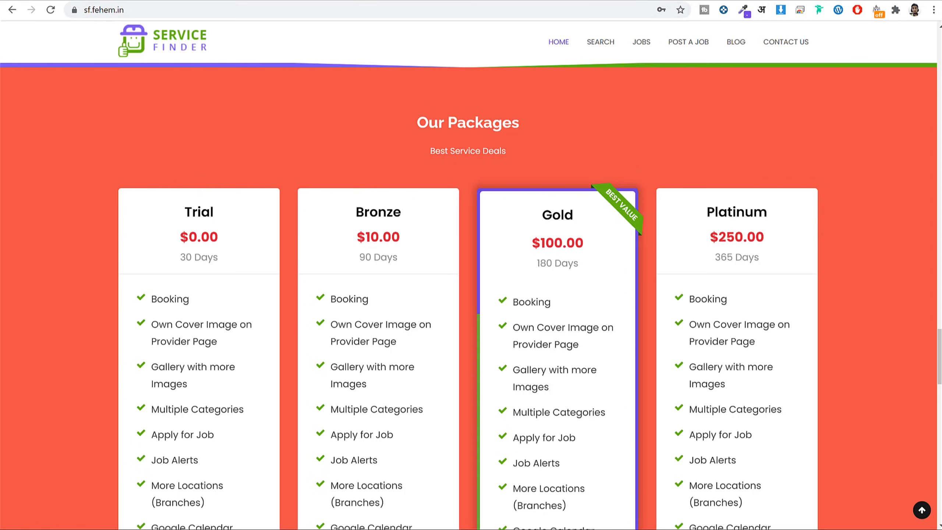
pyautogui.click(260, 1)
pyautogui.click(351, 1)
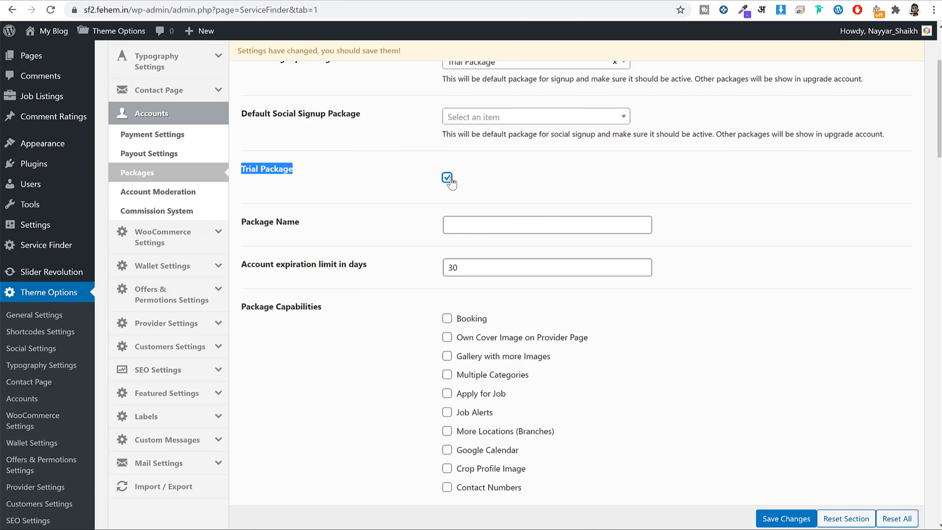
pyautogui.click(447, 177)
pyautogui.click(447, 178)
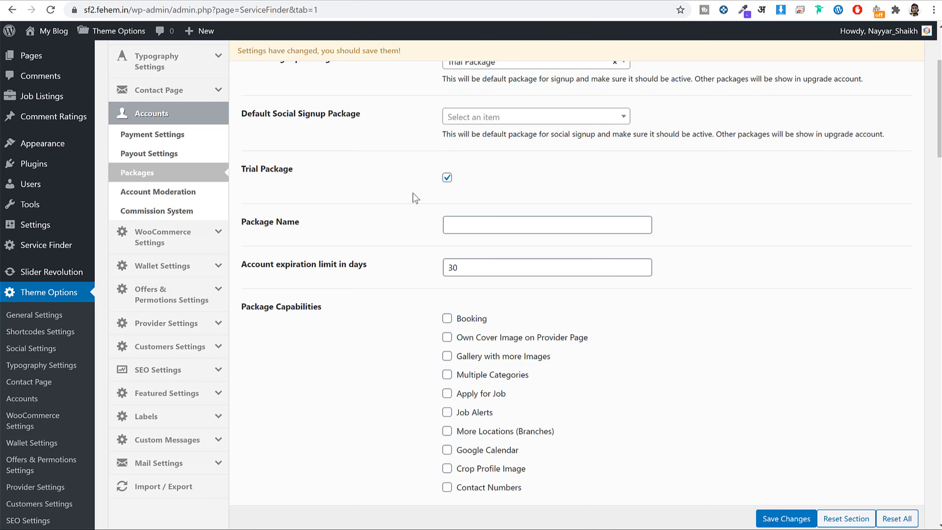
pyautogui.scroll(-3, 507, 187)
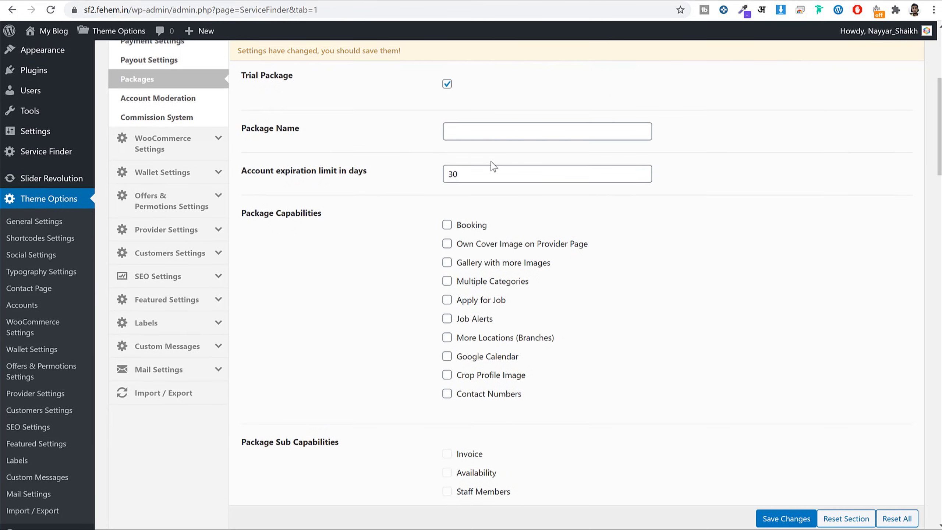
# Copy the plan name Trial from the public packages page and keep the 30-day expiration.
pyautogui.click(115, 1)
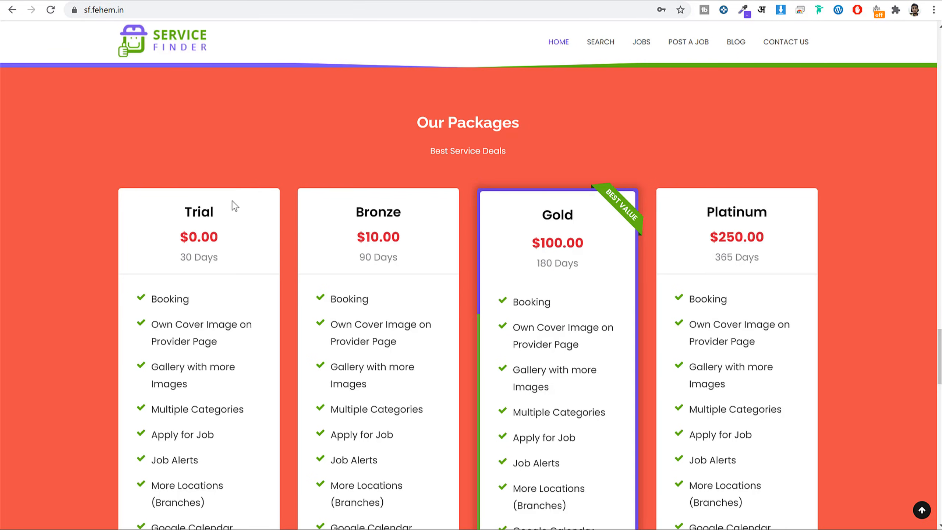
pyautogui.moveTo(232, 202); pyautogui.dragTo(168, 208)
pyautogui.hotkey('ctrl', 'Tab')
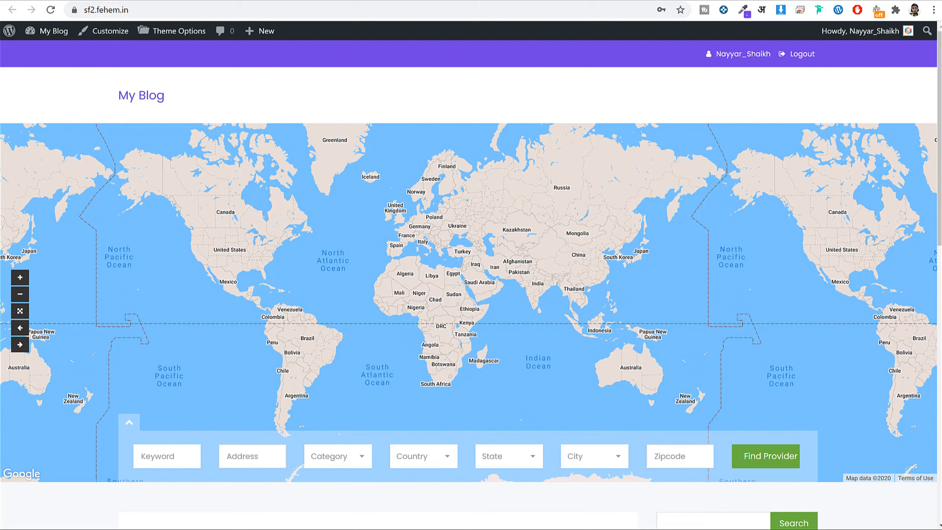
pyautogui.click(378, 2)
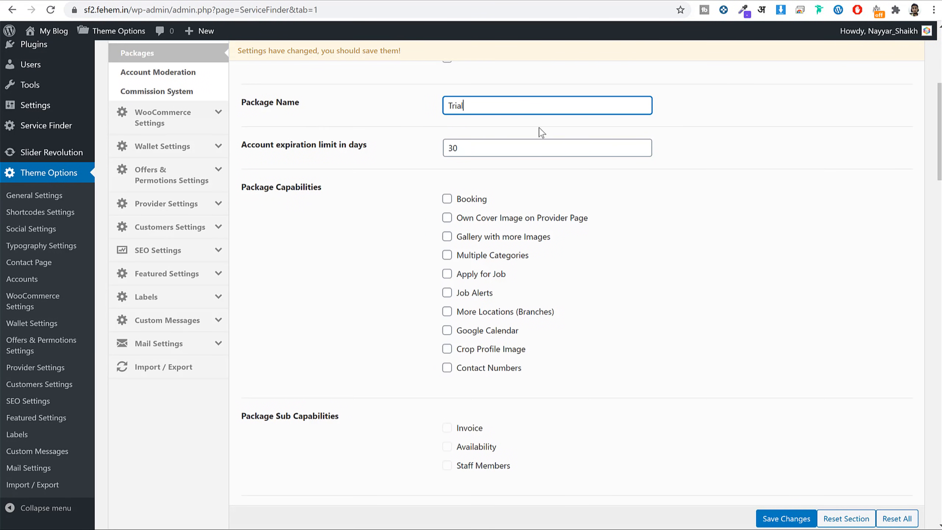
pyautogui.moveTo(244, 149); pyautogui.dragTo(410, 154)
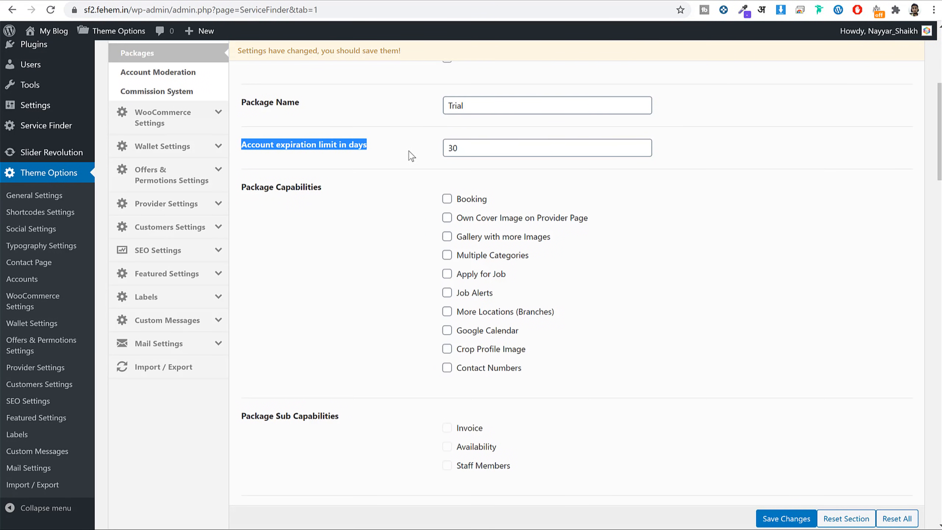
pyautogui.click(527, 149)
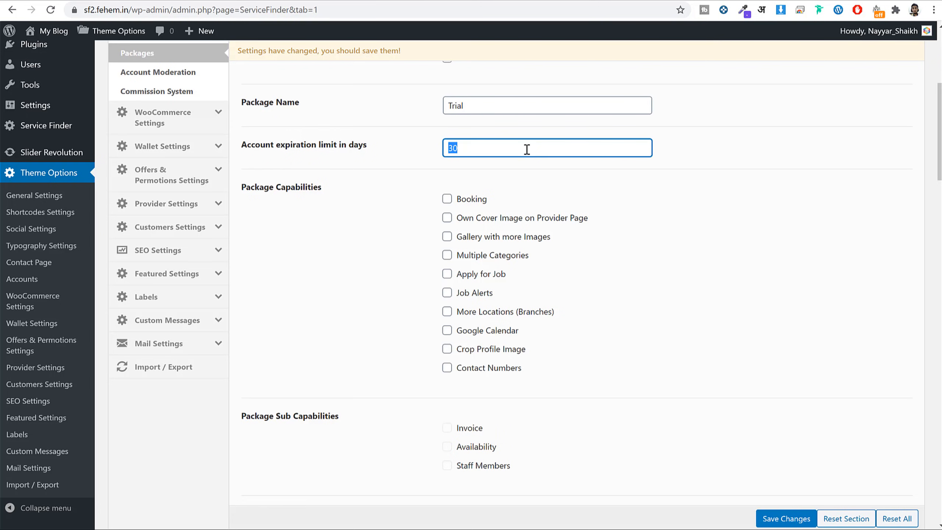
pyautogui.scroll(-2, 564, 193)
pyautogui.scroll(1, 562, 195)
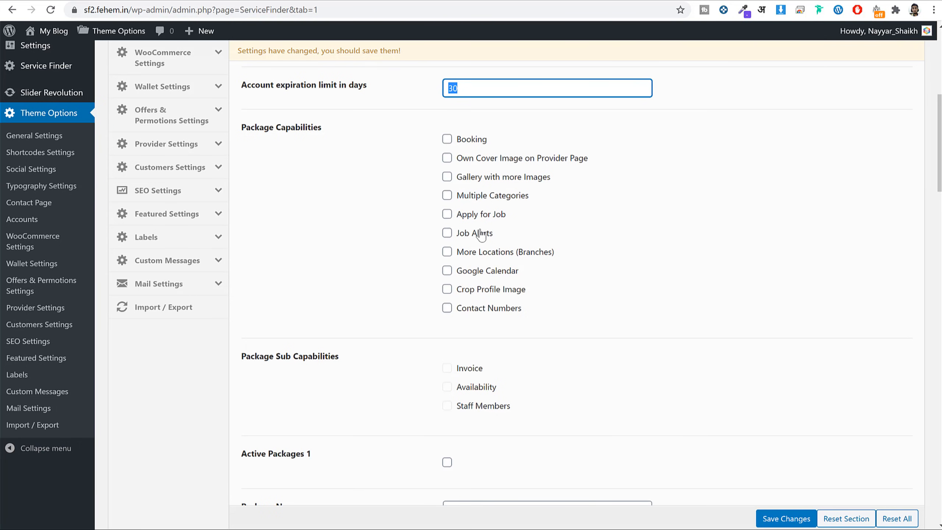
pyautogui.click(474, 150)
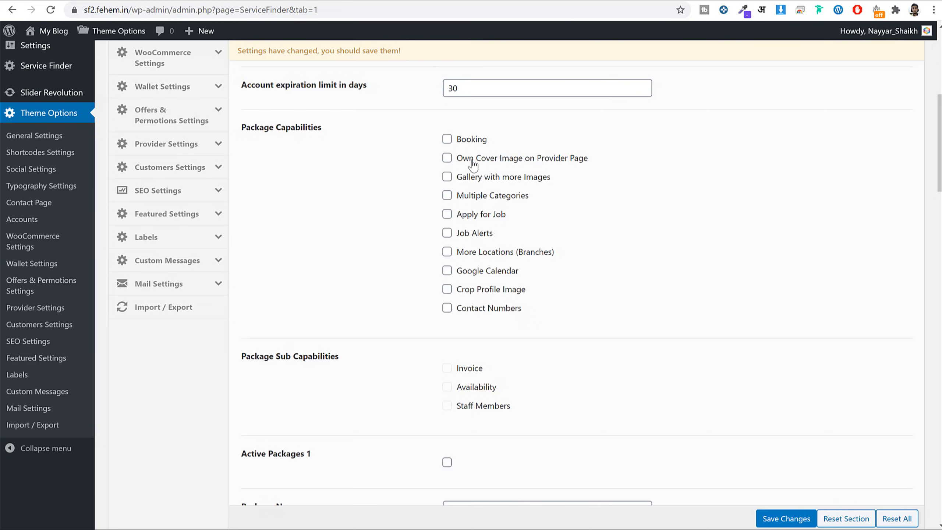
# Tick all ten Trial capabilities, from Booking and Own Cover Image through Contact Numbers.
pyautogui.click(473, 163)
pyautogui.scroll(-2, 521, 381)
pyautogui.scroll(2, 489, 246)
pyautogui.click(468, 143)
pyautogui.moveTo(589, 159); pyautogui.dragTo(563, 185)
pyautogui.click(487, 201)
pyautogui.click(483, 182)
pyautogui.click(484, 163)
pyautogui.click(475, 143)
pyautogui.click(474, 216)
pyautogui.click(473, 235)
pyautogui.click(473, 253)
pyautogui.click(471, 272)
pyautogui.click(472, 292)
pyautogui.click(472, 311)
pyautogui.click(462, 141)
# Enable the Invoice, Availability and Staff Members sub-capabilities.
pyautogui.click(478, 372)
pyautogui.click(476, 387)
pyautogui.click(476, 408)
pyautogui.scroll(-3, 625, 367)
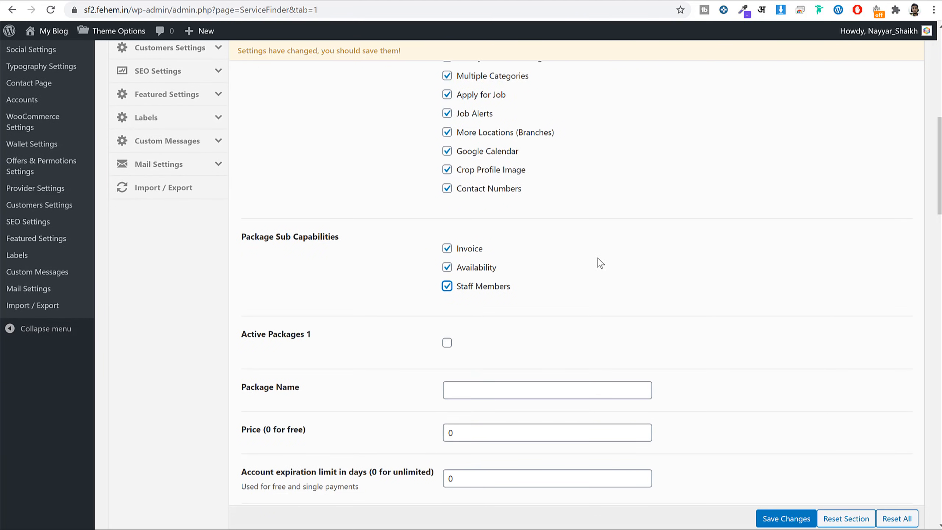
pyautogui.scroll(5, 600, 263)
pyautogui.scroll(-3, 609, 275)
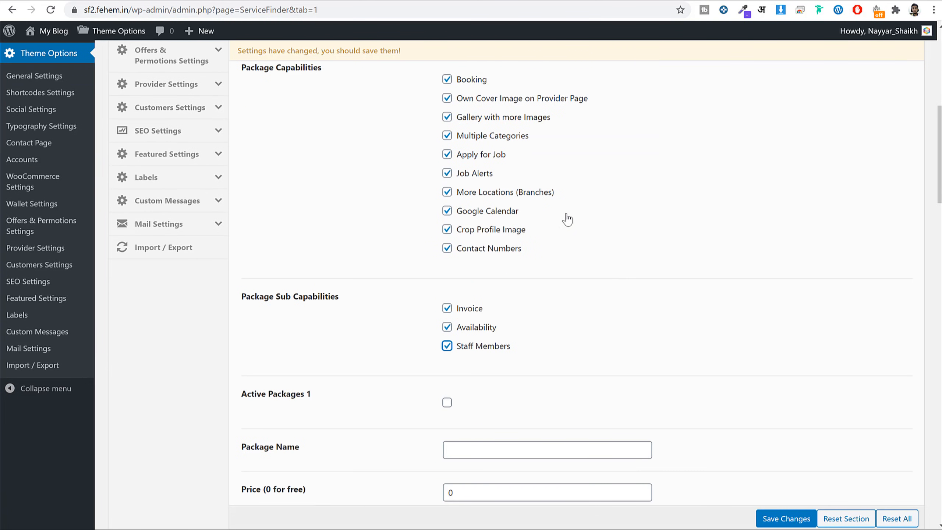
pyautogui.scroll(-5, 659, 242)
# Switch on Active Packages 1.
pyautogui.click(447, 224)
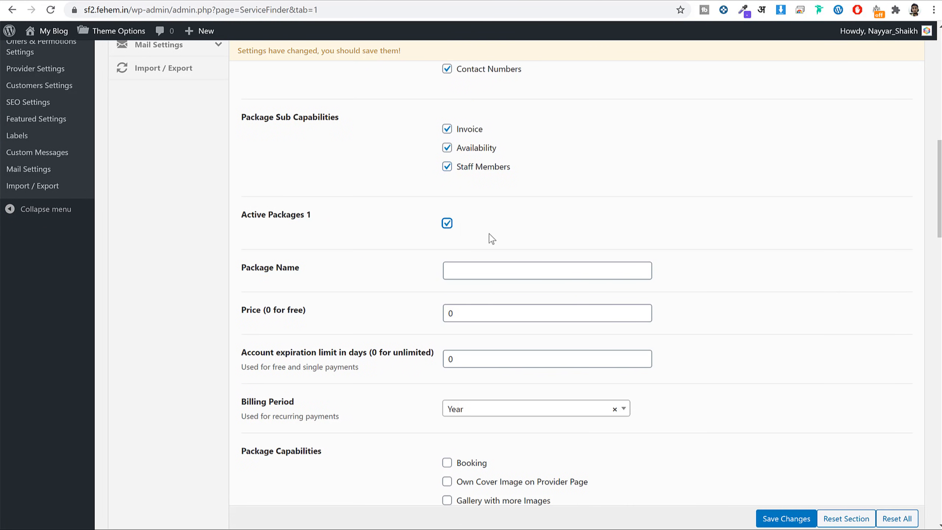
pyautogui.scroll(-5, 534, 225)
pyautogui.scroll(8, 538, 232)
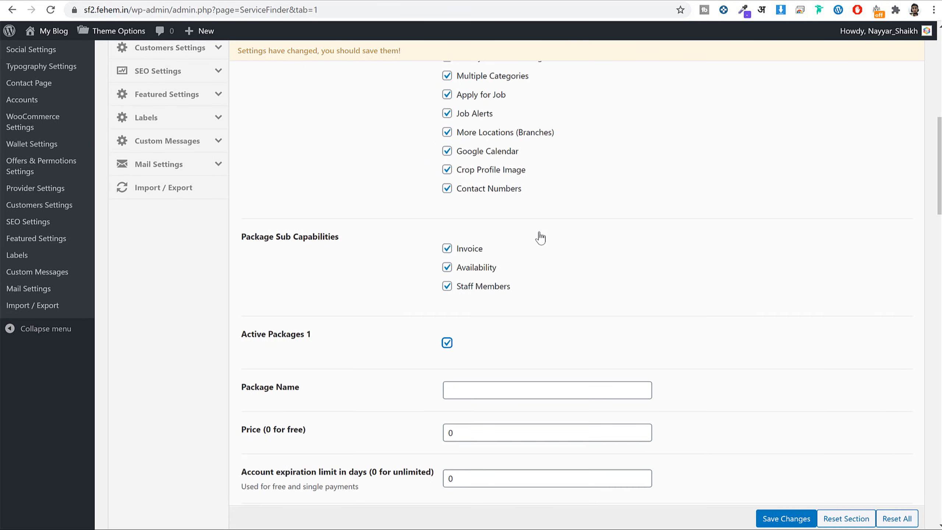
pyautogui.scroll(-3, 538, 236)
pyautogui.click(93, 2)
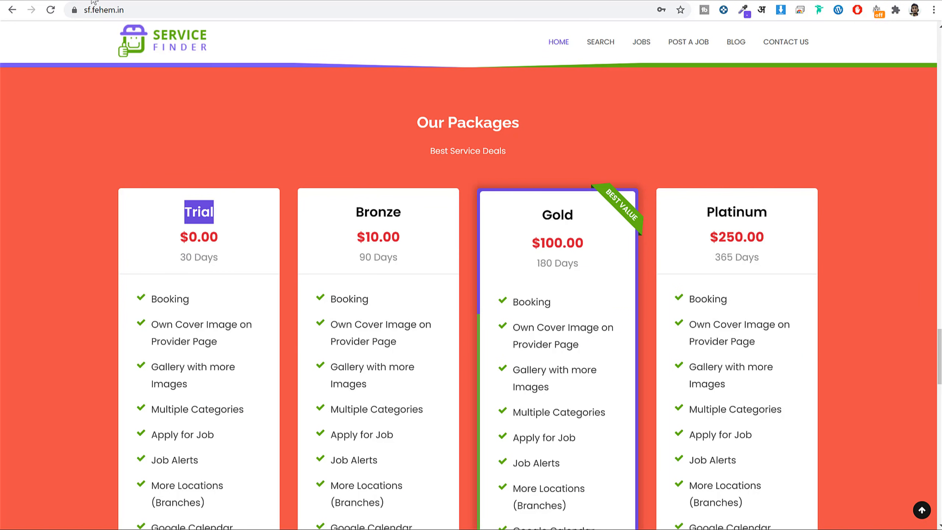
# Copy the plan name Bronze from the live site and paste it as the package name.
pyautogui.moveTo(357, 211); pyautogui.dragTo(414, 215)
pyautogui.hotkey('ctrl', 'c')
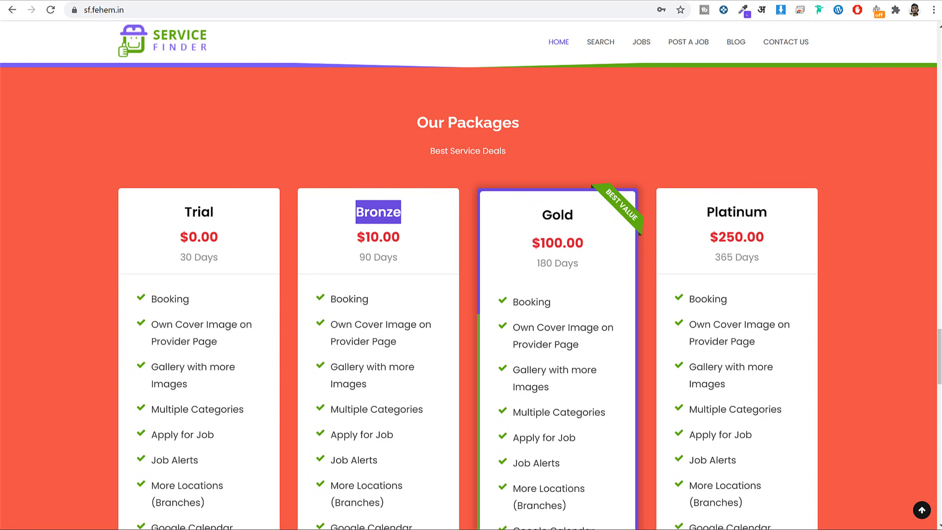
pyautogui.click(334, 4)
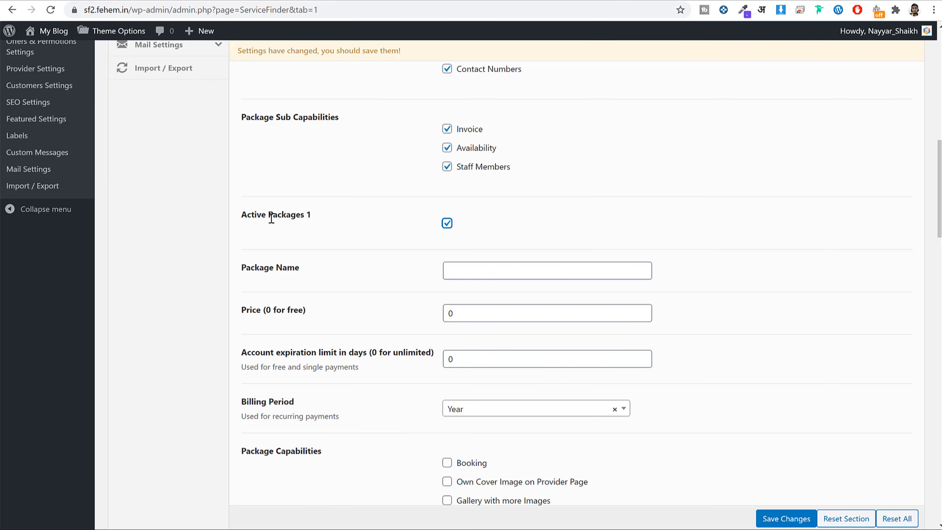
pyautogui.moveTo(266, 218); pyautogui.dragTo(355, 222)
pyautogui.click(510, 264)
pyautogui.hotkey('ctrl', 'v')
pyautogui.scroll(-3, 660, 227)
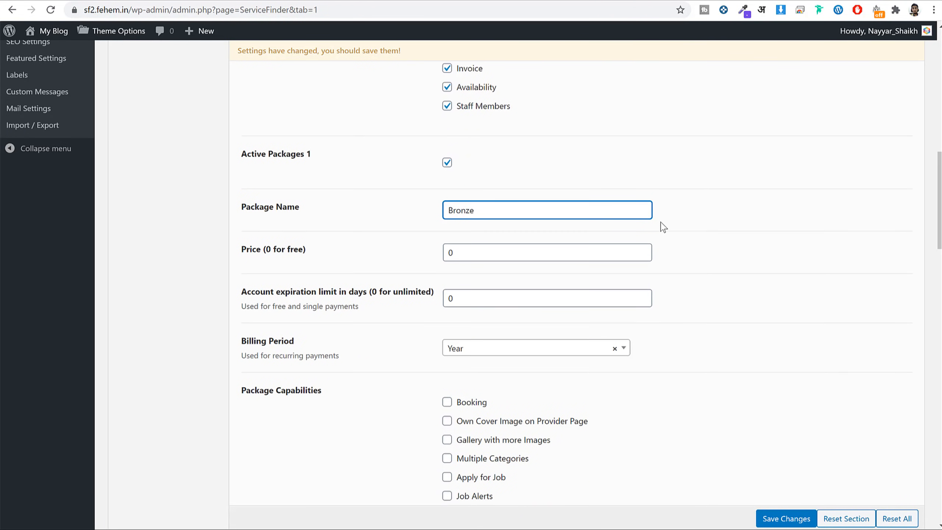
pyautogui.press('Tab')
# Set the Bronze package price to 10 and its expiration to 90 days.
pyautogui.click(128, 2)
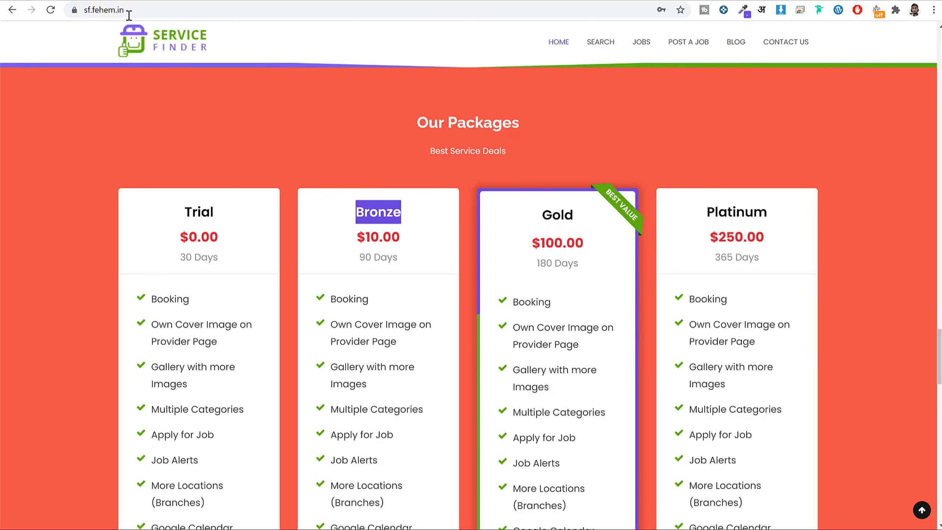
pyautogui.moveTo(357, 237); pyautogui.dragTo(339, 257)
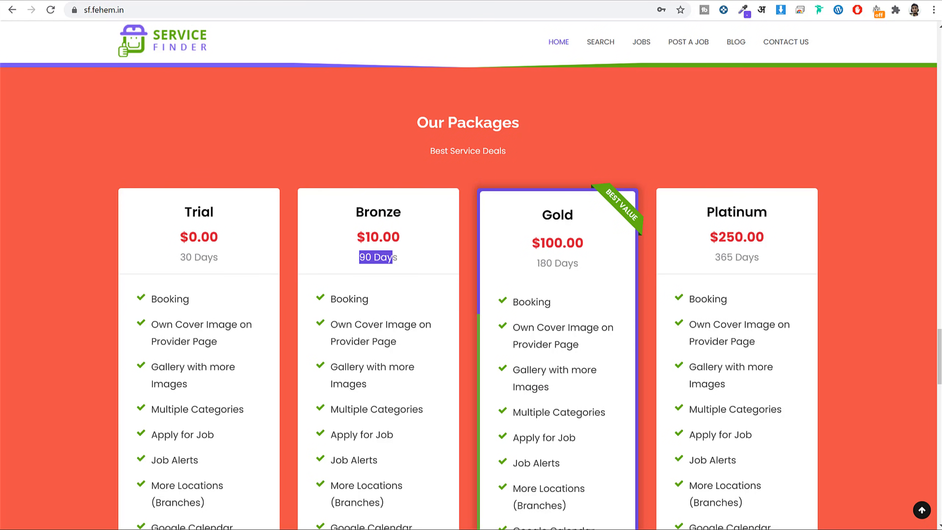
pyautogui.click(393, 1)
pyautogui.write('10')
pyautogui.press('Tab')
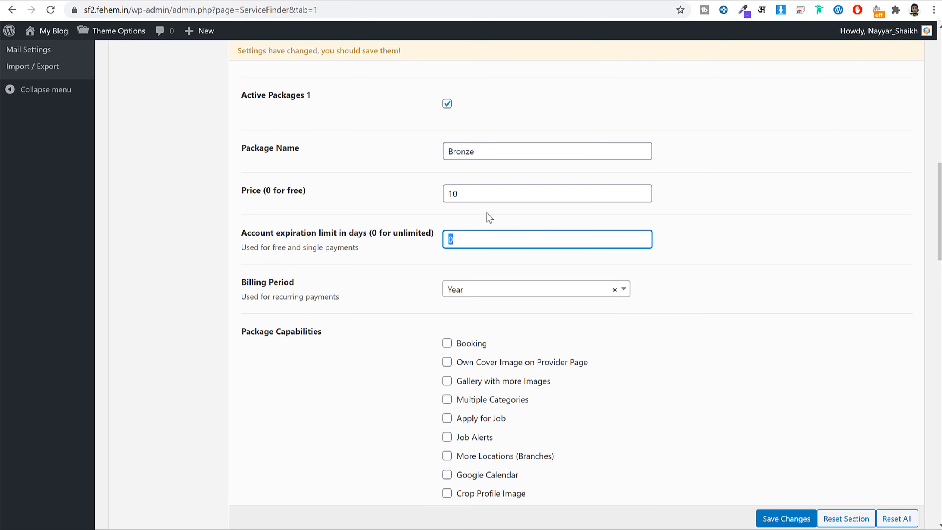
pyautogui.write('90')
pyautogui.scroll(-3, 747, 229)
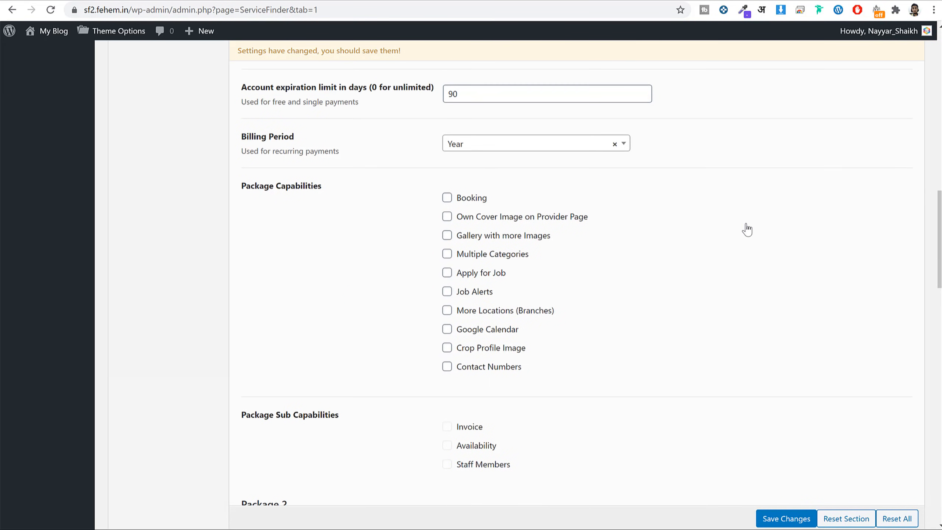
pyautogui.scroll(-1, 747, 229)
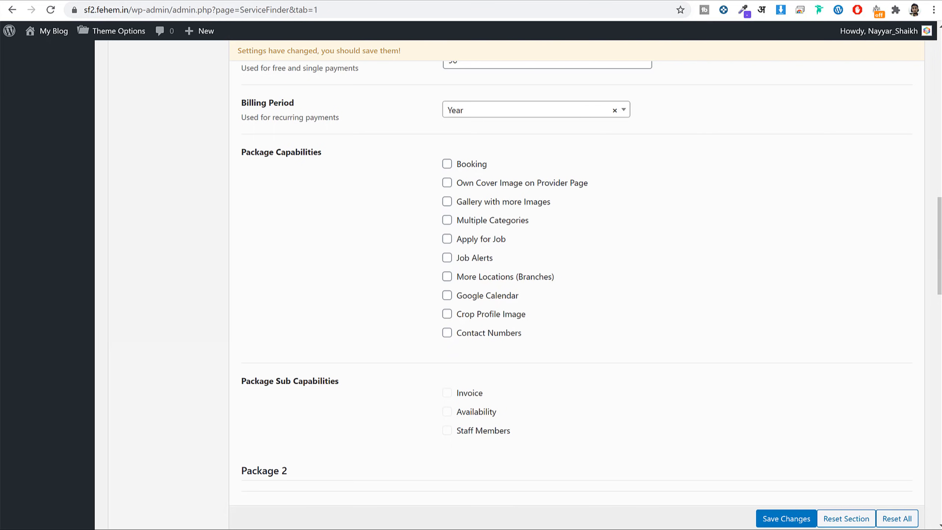
# Check the package list on the live site.
pyautogui.click(274, 1)
pyautogui.scroll(-4, 692, 295)
pyautogui.moveTo(331, 211); pyautogui.dragTo(417, 407)
pyautogui.click(422, 389)
pyautogui.click(325, 1)
pyautogui.click(375, 1)
# Enable Booking, Gallery, Own Cover Image, Job Alerts, Multiple Categories, Crop Profile Image, Contact Numbers and More Locations.
pyautogui.click(482, 166)
pyautogui.click(482, 203)
pyautogui.click(460, 184)
pyautogui.click(479, 259)
pyautogui.click(482, 222)
pyautogui.click(502, 316)
pyautogui.click(493, 334)
pyautogui.click(490, 278)
# Enable Staff Members, Availability and Invoice, then switch on Active Packages 2.
pyautogui.scroll(-3, 584, 299)
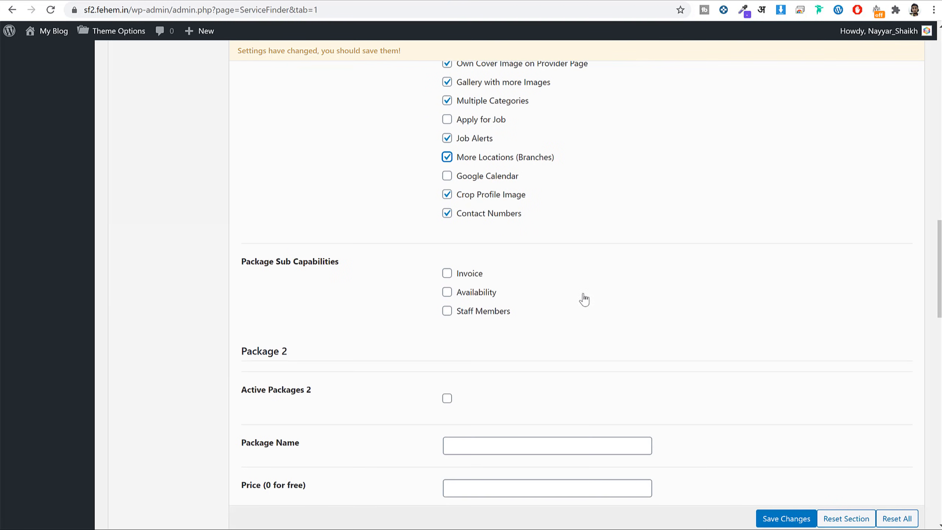
pyautogui.click(500, 310)
pyautogui.click(490, 293)
pyautogui.click(460, 273)
pyautogui.scroll(3, 625, 295)
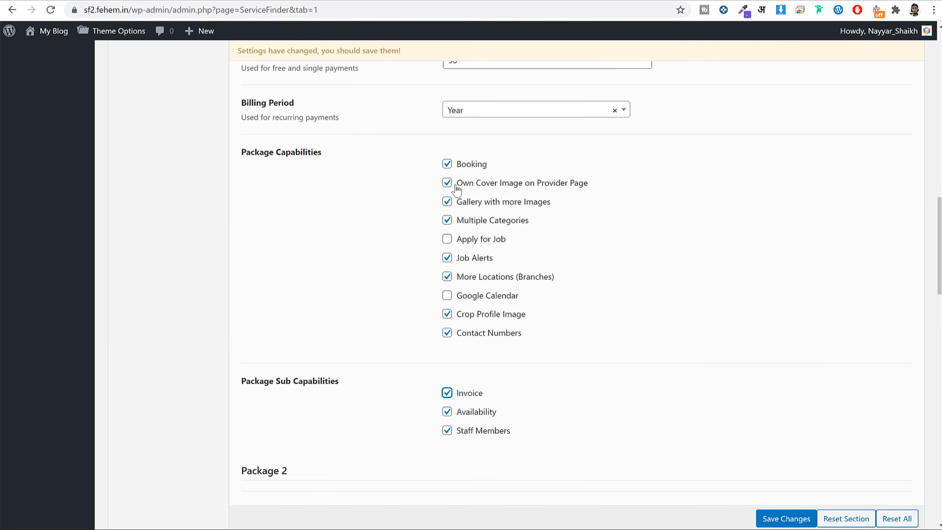
pyautogui.scroll(-8, 606, 246)
pyautogui.click(447, 219)
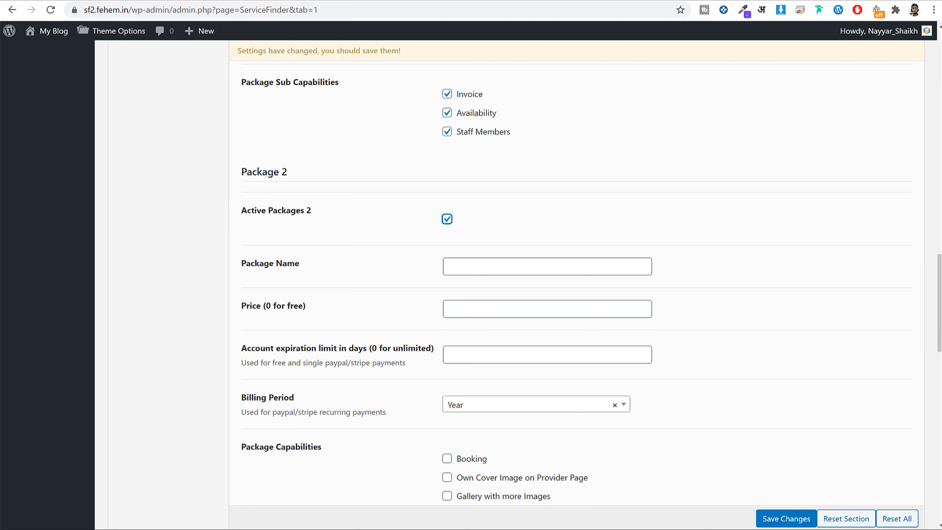
# Fill in Package 2 as Gold with price 100 and a 180-day expiration.
pyautogui.click(503, 269)
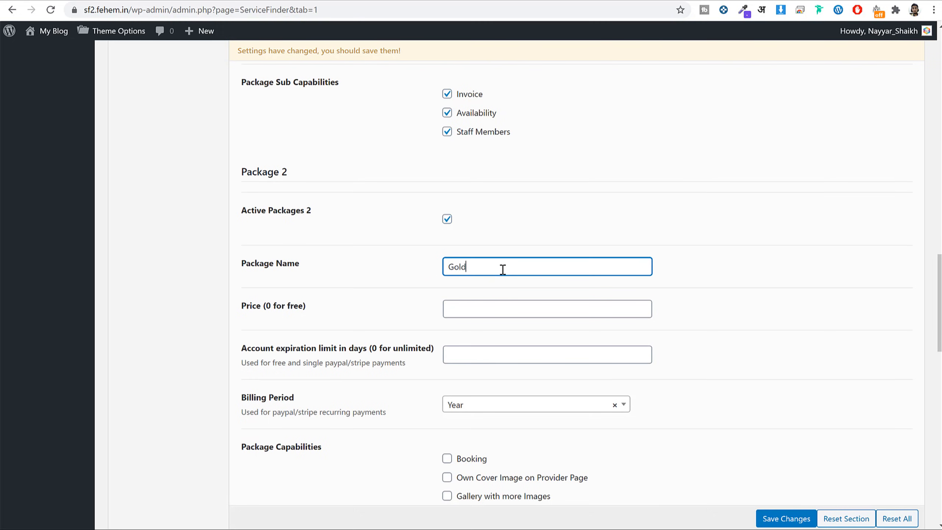
pyautogui.press('Tab')
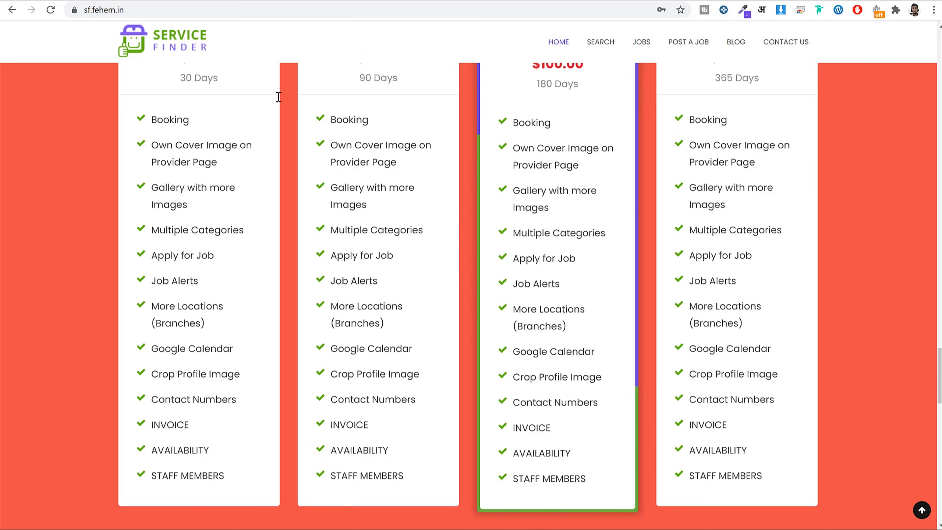
pyautogui.scroll(3, 545, 183)
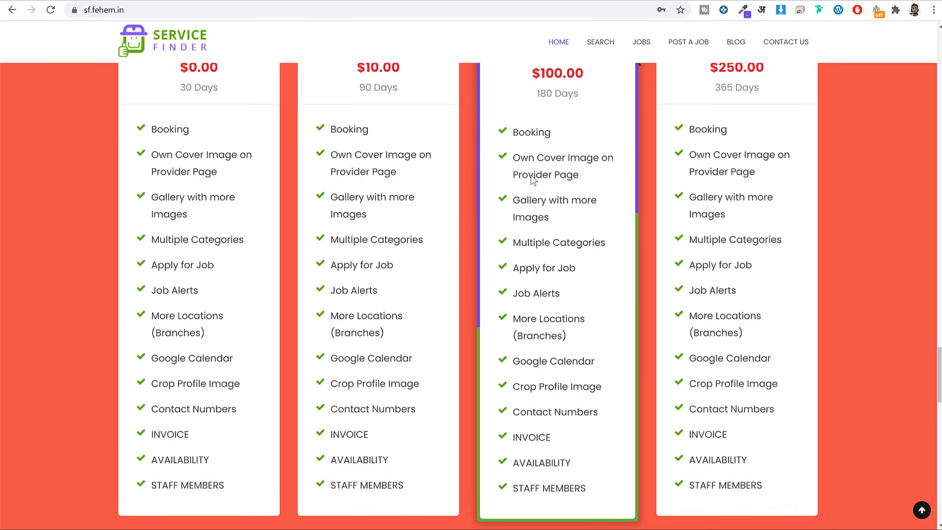
pyautogui.tripleClick(556, 191)
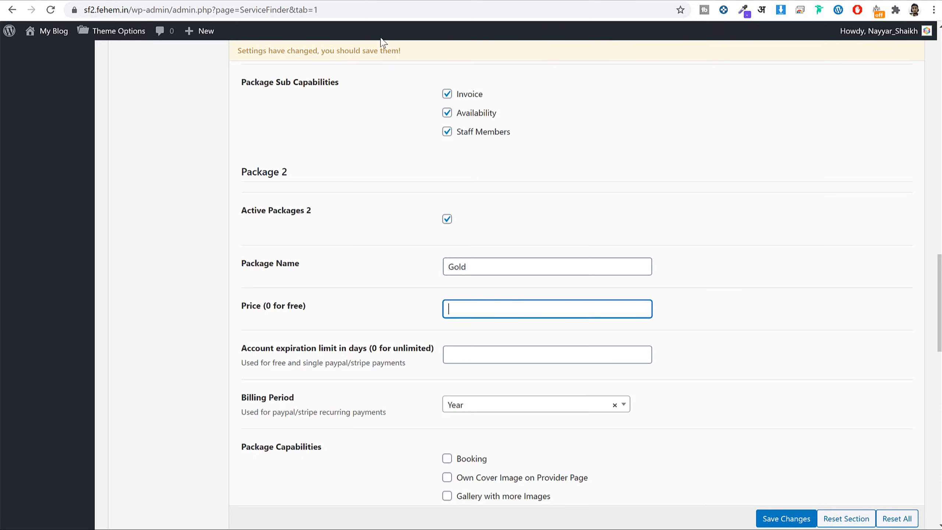
pyautogui.write('100')
pyautogui.press('Tab')
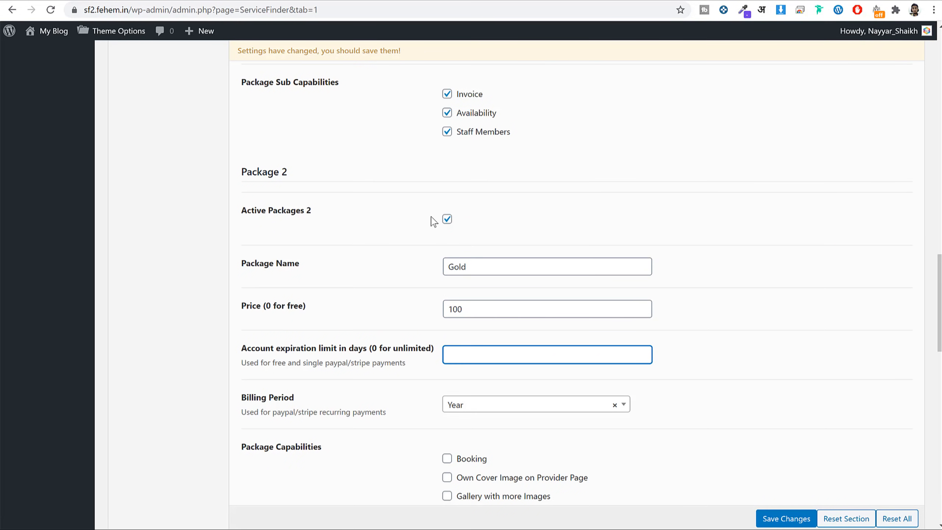
pyautogui.write('180')
pyautogui.press('Tab')
# Tick all ten Package 2 capabilities, from Booking through Contact Numbers.
pyautogui.scroll(-5, 493, 267)
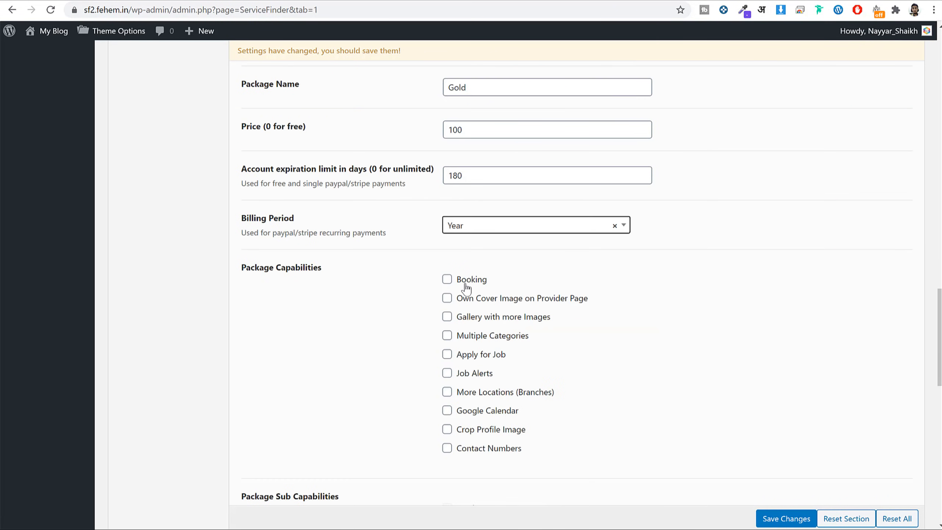
pyautogui.click(466, 285)
pyautogui.click(465, 300)
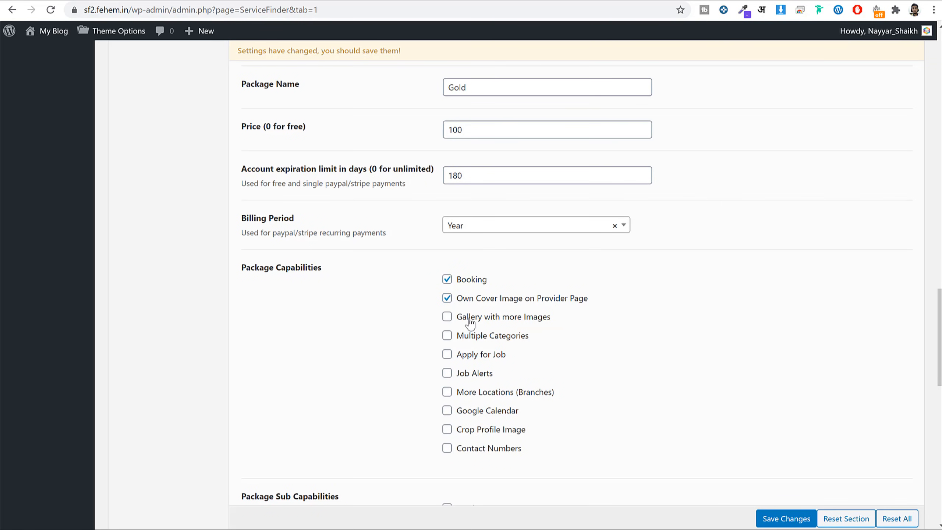
pyautogui.click(470, 320)
pyautogui.click(469, 338)
pyautogui.click(469, 356)
pyautogui.click(477, 375)
pyautogui.click(479, 399)
pyautogui.click(476, 414)
pyautogui.click(481, 431)
pyautogui.click(483, 455)
# Enable Invoice, Availability and Staff Members for Package 2 and save the settings.
pyautogui.scroll(-4, 630, 402)
pyautogui.click(459, 332)
pyautogui.click(463, 349)
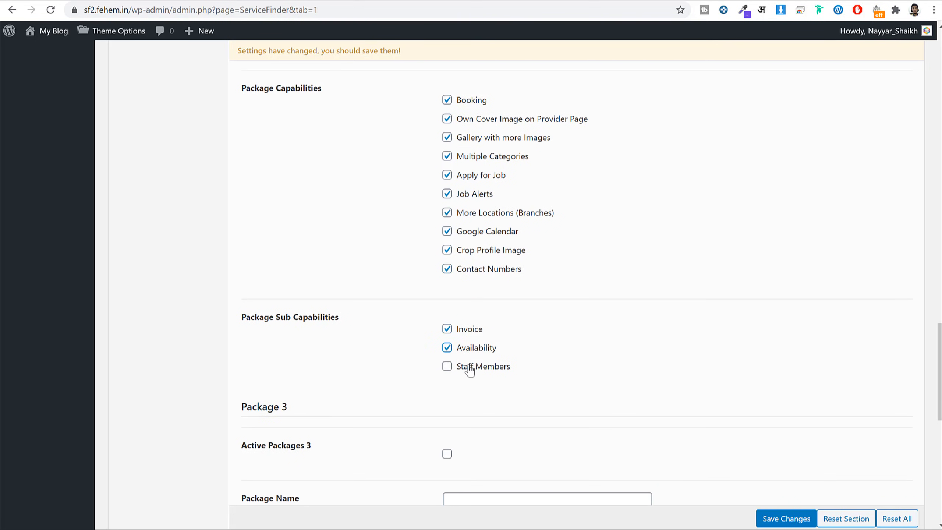
pyautogui.click(470, 369)
pyautogui.scroll(-12, 364, 372)
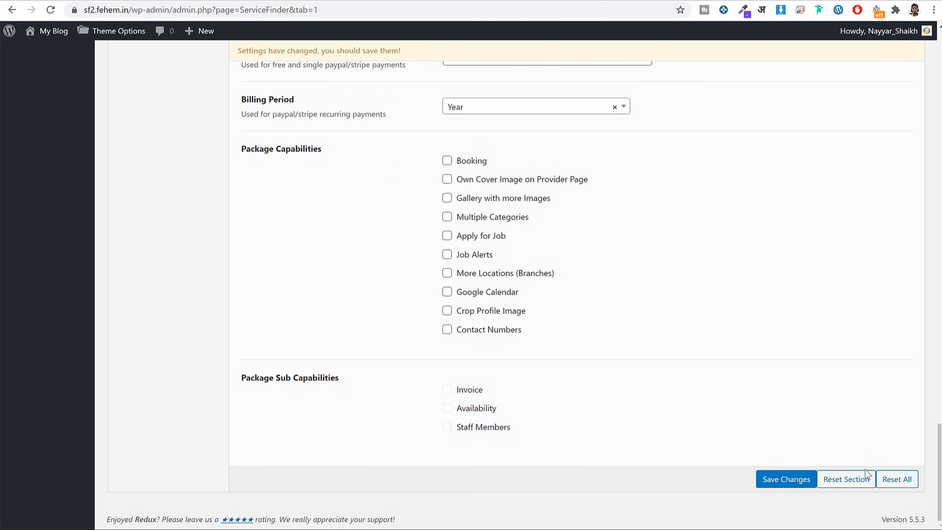
pyautogui.click(778, 482)
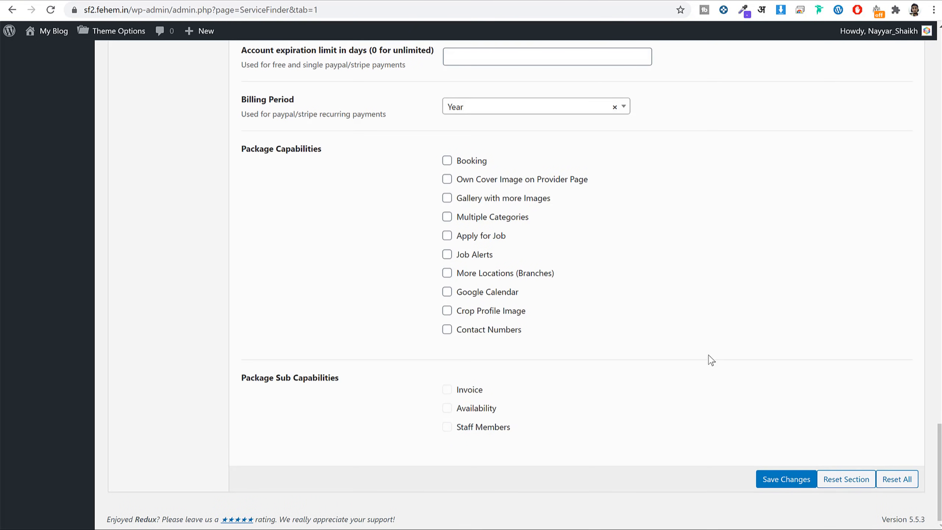
pyautogui.scroll(15, 708, 355)
pyautogui.scroll(15, 710, 362)
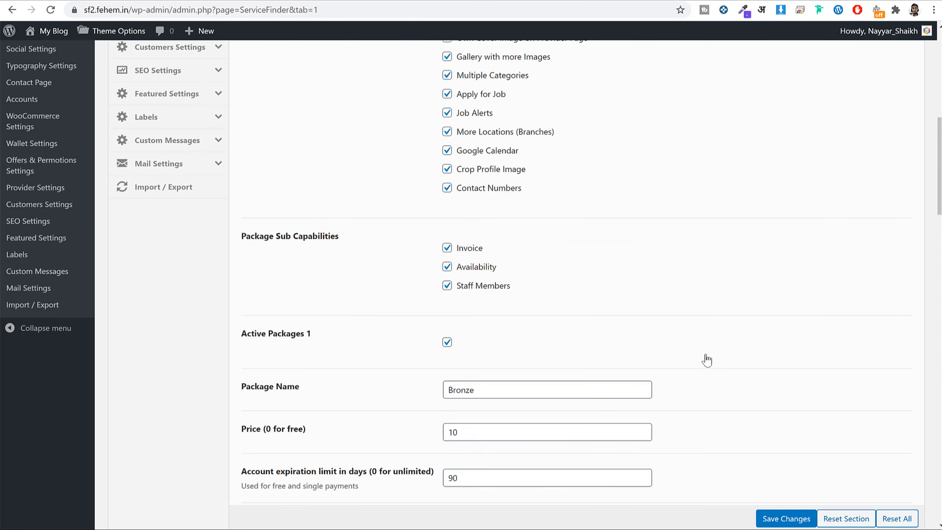
pyautogui.scroll(2, 693, 346)
pyautogui.click(159, 230)
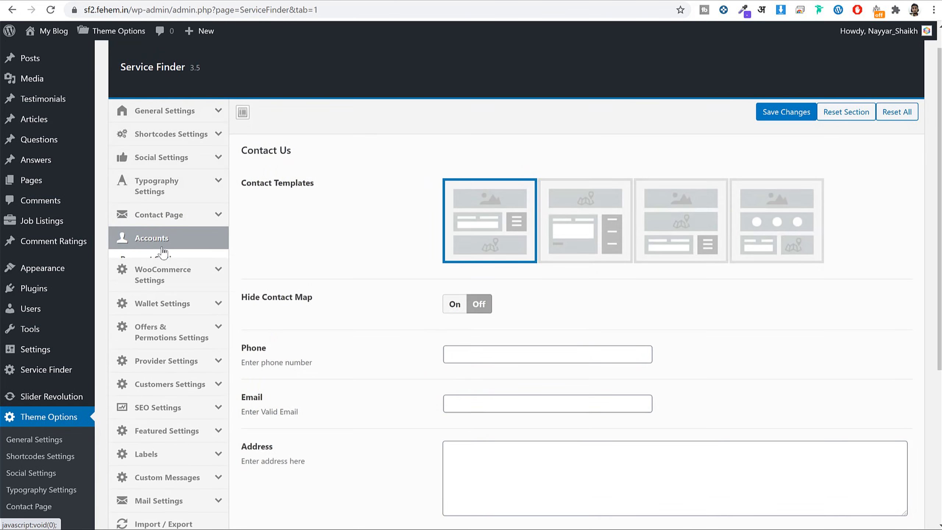
# Open the Accounts Payment Settings and note Booking Payment goes to Admin.
pyautogui.click(171, 264)
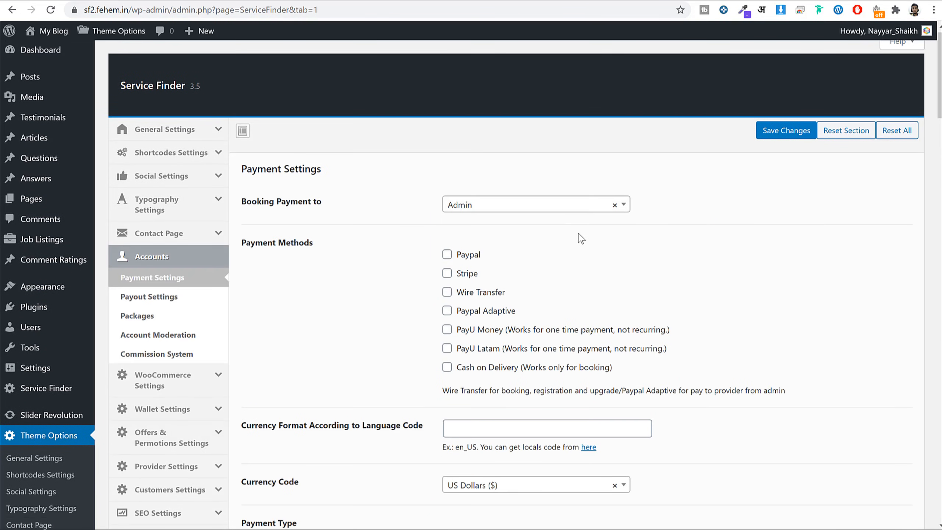
pyautogui.scroll(-8, 580, 239)
pyautogui.scroll(-6, 584, 243)
pyautogui.scroll(15, 585, 241)
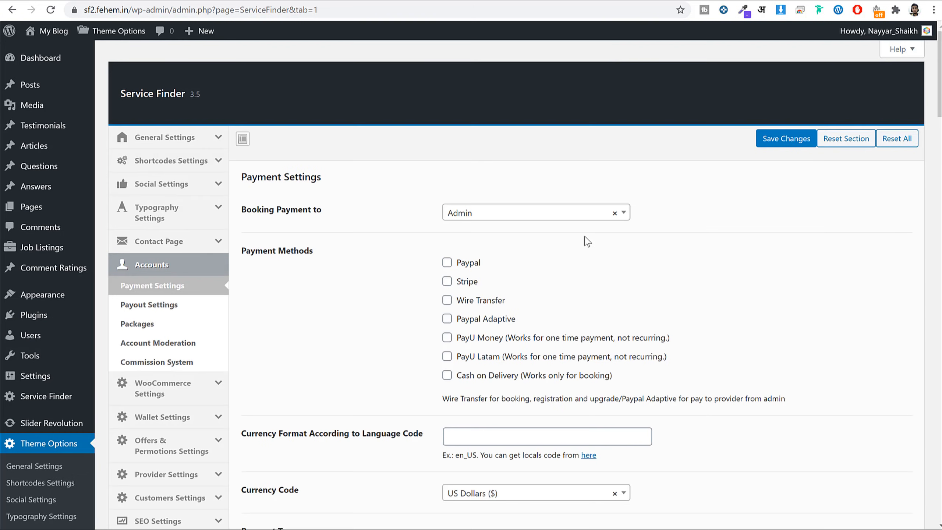
pyautogui.moveTo(243, 209); pyautogui.dragTo(340, 206)
# Scroll through the live site's home page.
pyautogui.click(115, 1)
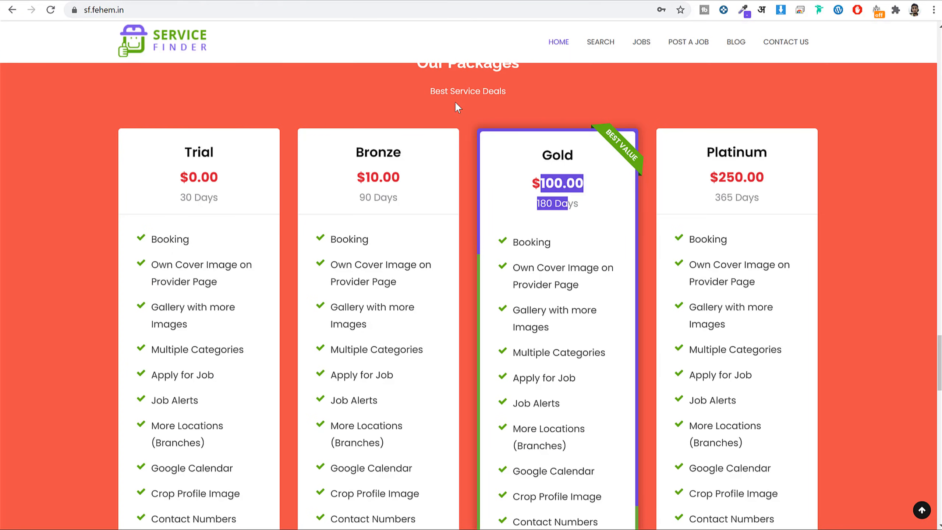
pyautogui.scroll(5, 679, 236)
pyautogui.scroll(10, 684, 233)
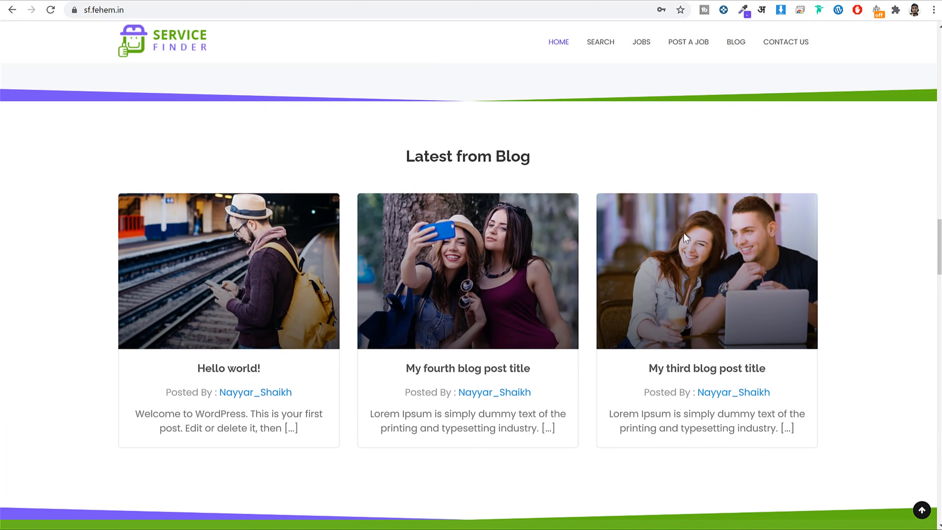
pyautogui.scroll(8, 539, 73)
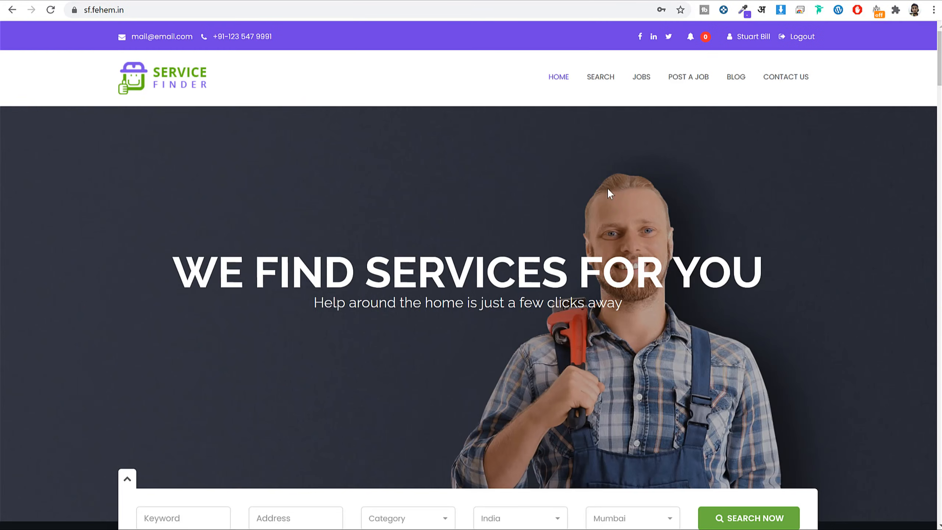
pyautogui.scroll(-15, 641, 273)
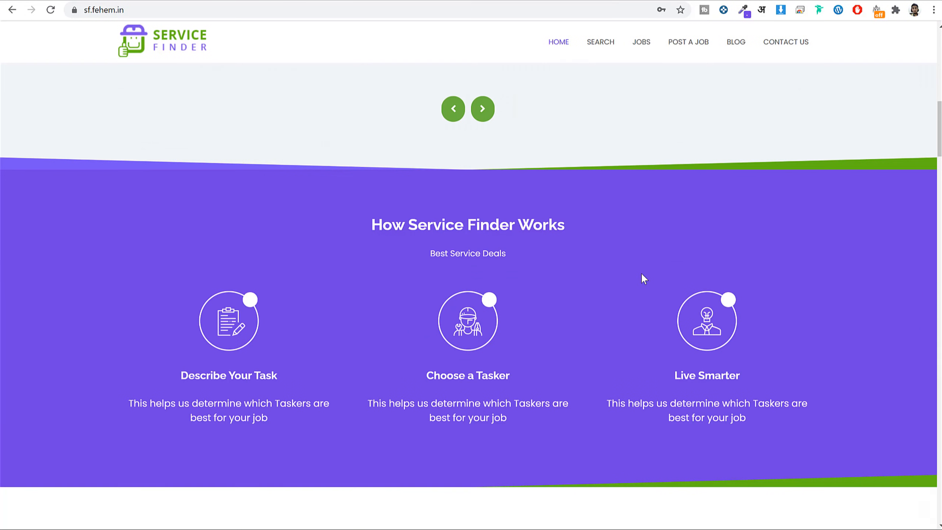
pyautogui.scroll(-10, 644, 279)
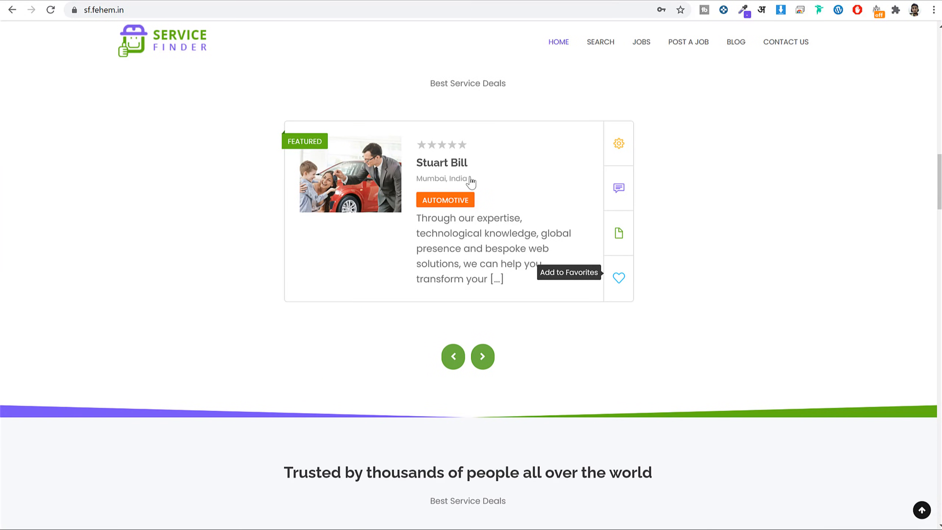
# Open the featured provider's profile and pick Website Development, showing a $135.00 booking amount.
pyautogui.click(455, 168)
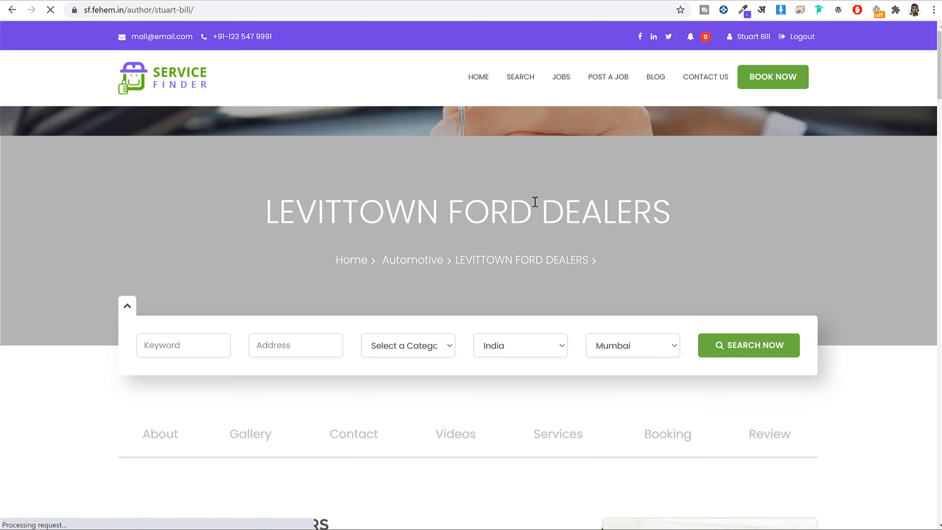
pyautogui.scroll(-20, 799, 101)
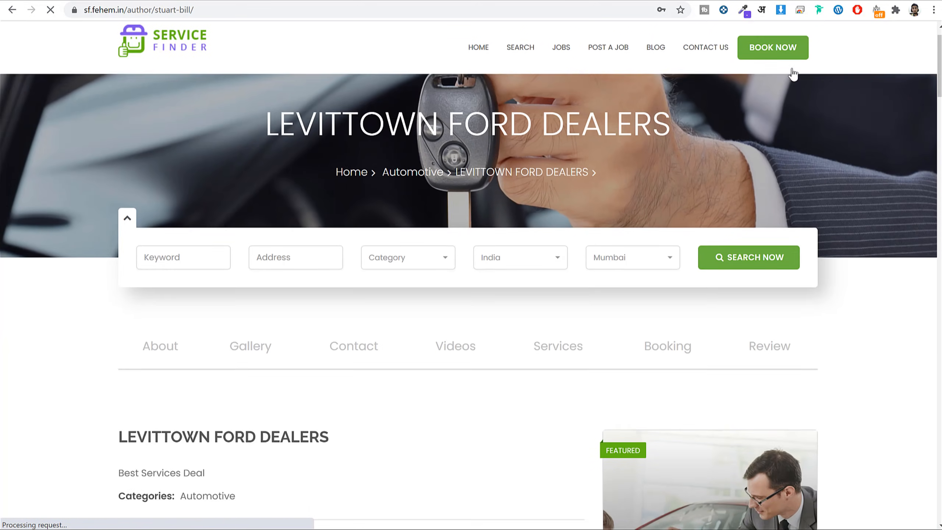
pyautogui.scroll(-10, 816, 242)
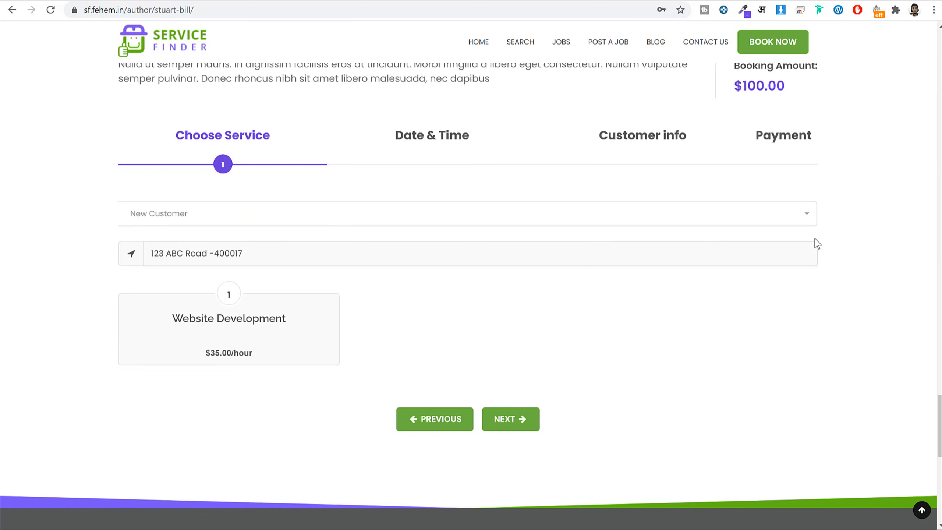
pyautogui.scroll(3, 816, 242)
pyautogui.scroll(-4, 704, 260)
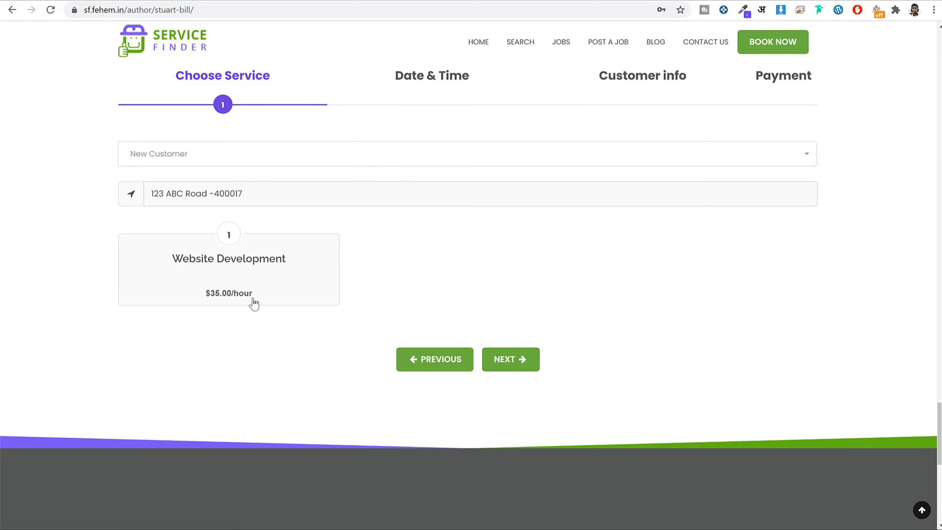
pyautogui.click(273, 289)
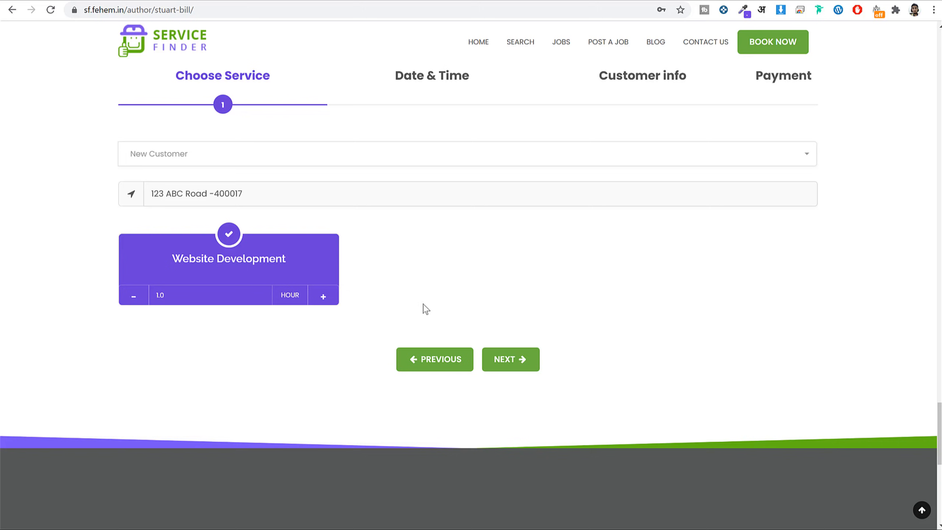
pyautogui.scroll(3, 660, 301)
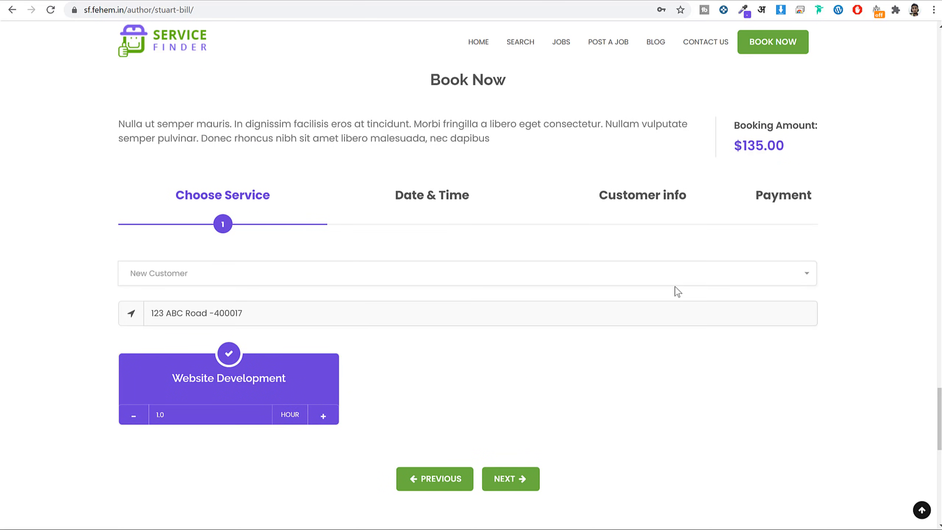
pyautogui.moveTo(786, 147); pyautogui.dragTo(734, 145)
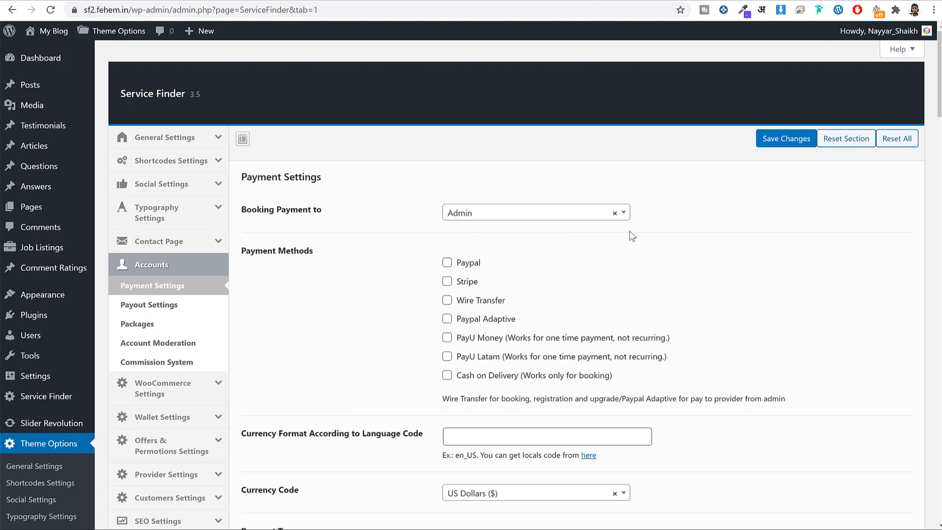
# Keep Admin as the booking payment recipient and enable PayPal, Stripe and Wire Transfer.
pyautogui.click(507, 217)
pyautogui.click(498, 261)
pyautogui.scroll(-3, 736, 202)
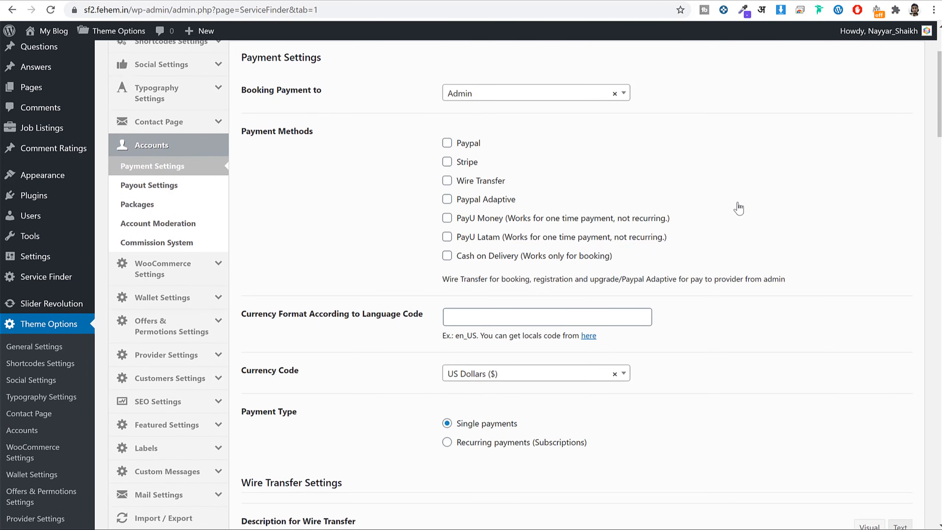
pyautogui.click(473, 146)
pyautogui.click(460, 143)
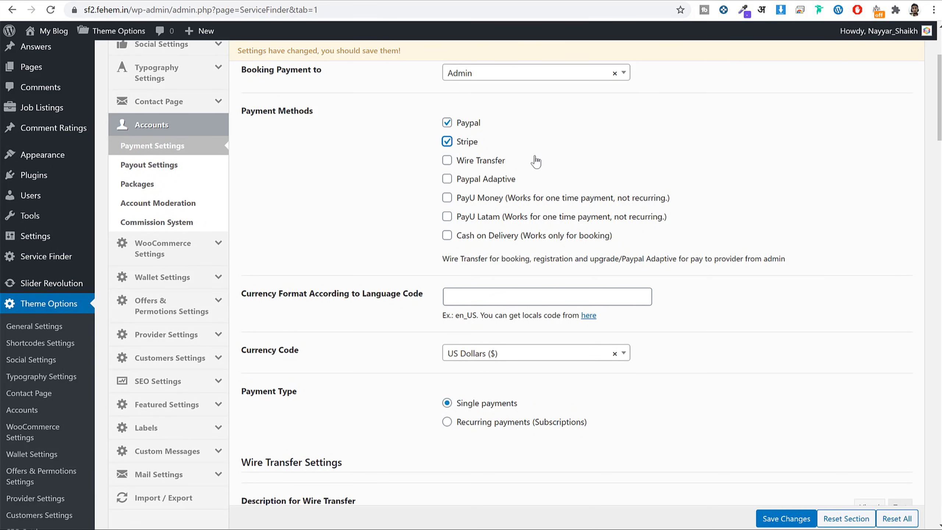
pyautogui.click(490, 163)
# Keep US Dollars as the currency code.
pyautogui.scroll(-3, 445, 297)
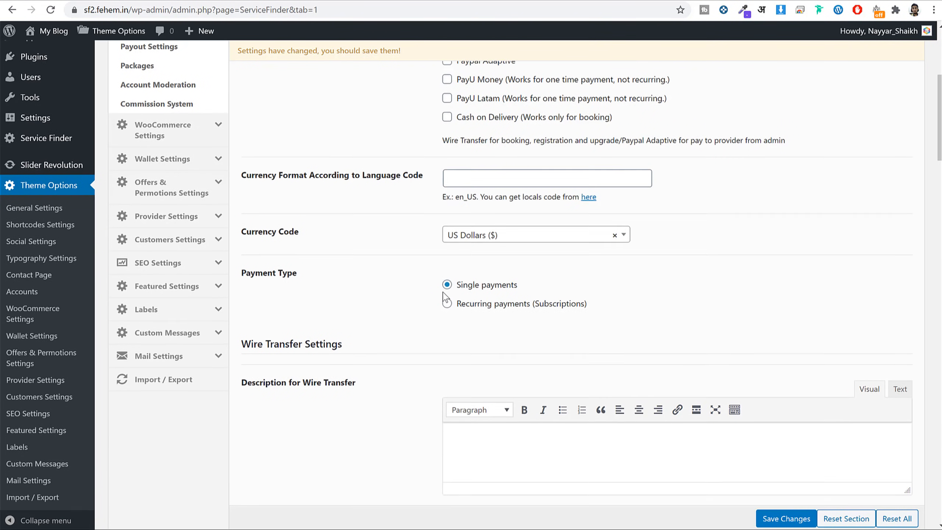
pyautogui.click(490, 236)
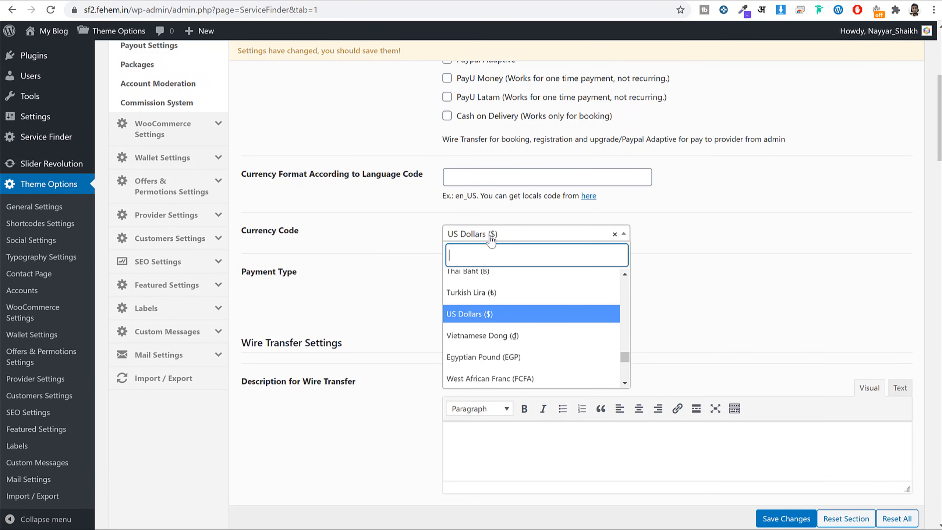
pyautogui.click(738, 258)
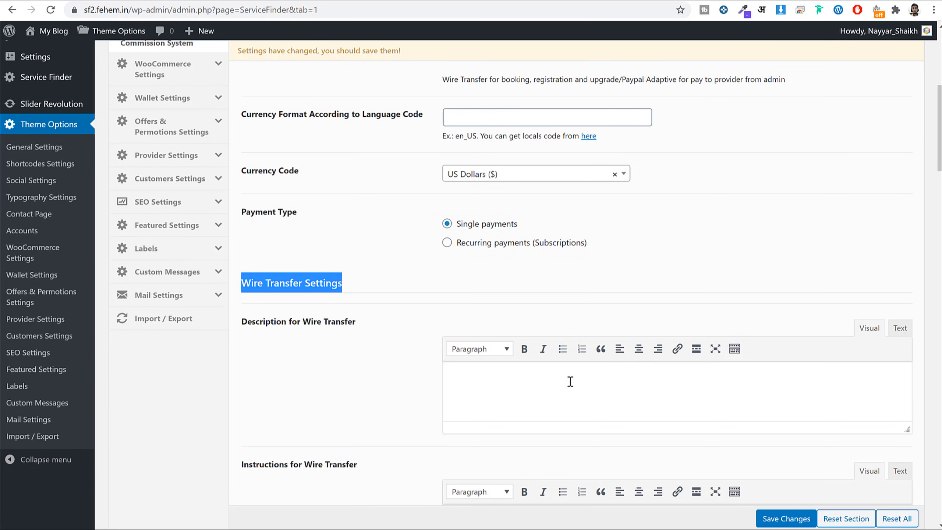
pyautogui.scroll(-4, 570, 382)
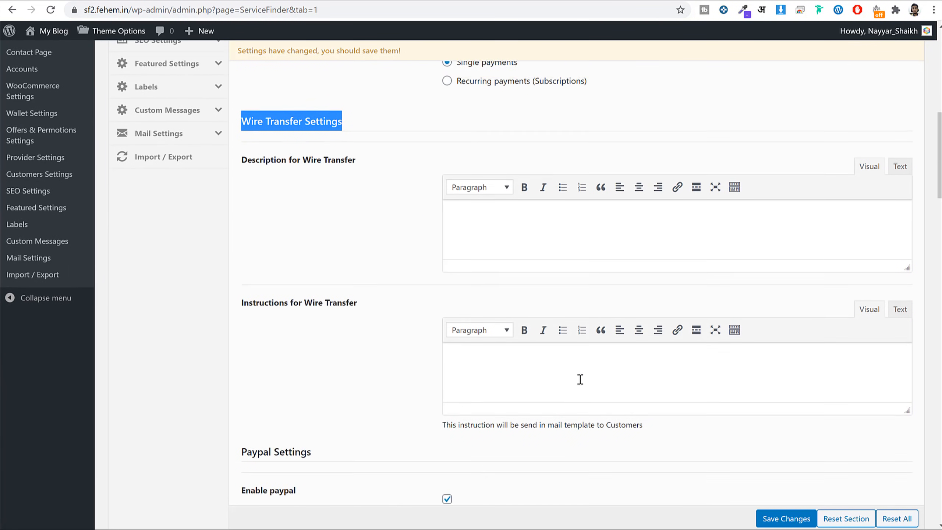
# Enter 'Bank Details' as the Wire Transfer description.
pyautogui.scroll(1, 549, 268)
pyautogui.click(549, 265)
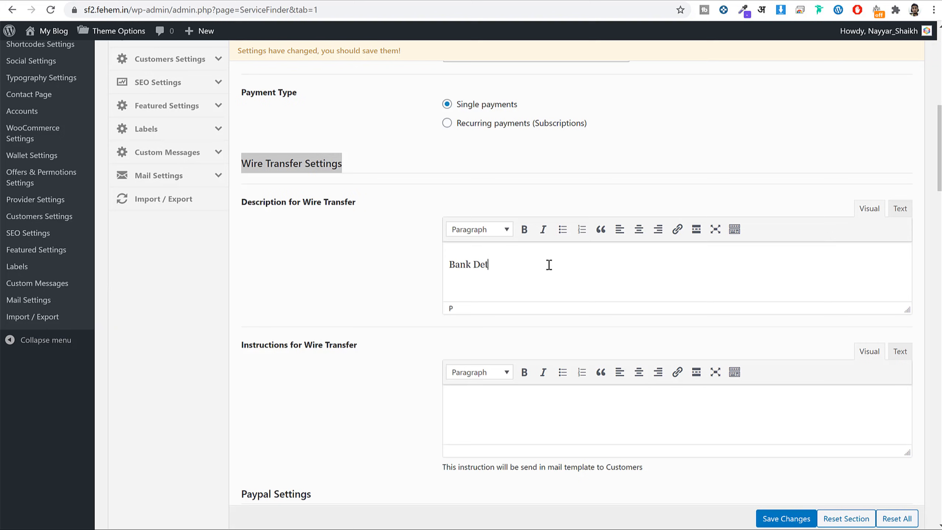
pyautogui.write('s')
# Switch the PayPal API environment to live (real) and note the API credential fields.
pyautogui.scroll(-10, 669, 238)
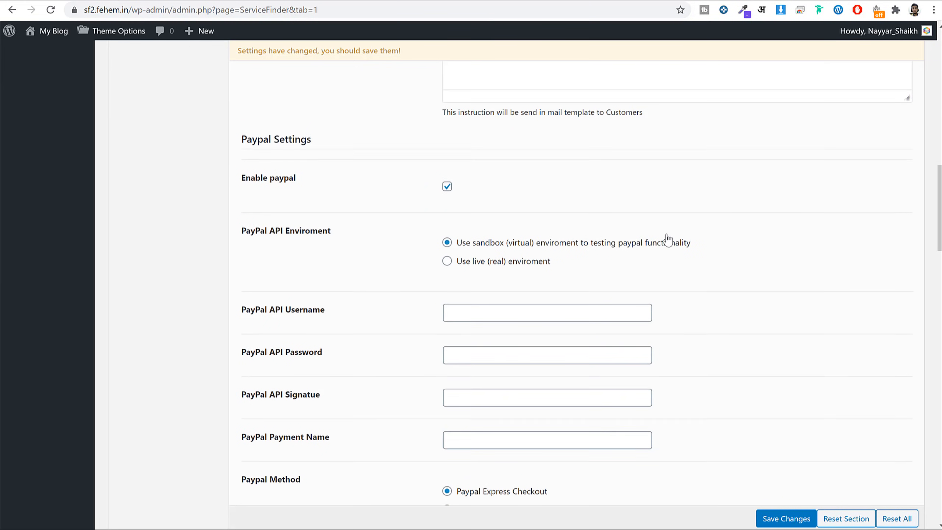
pyautogui.scroll(-2, 398, 211)
pyautogui.click(466, 203)
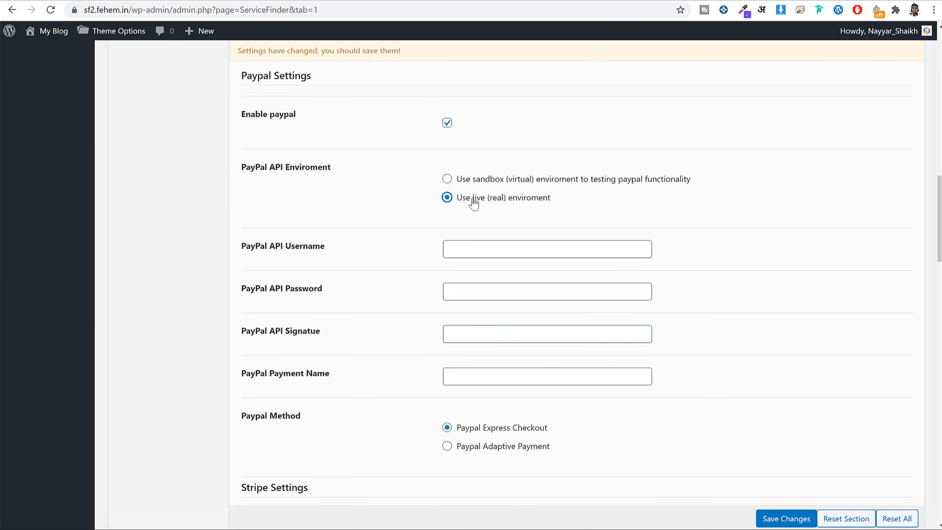
pyautogui.moveTo(463, 203); pyautogui.dragTo(608, 204)
pyautogui.scroll(-2, 437, 231)
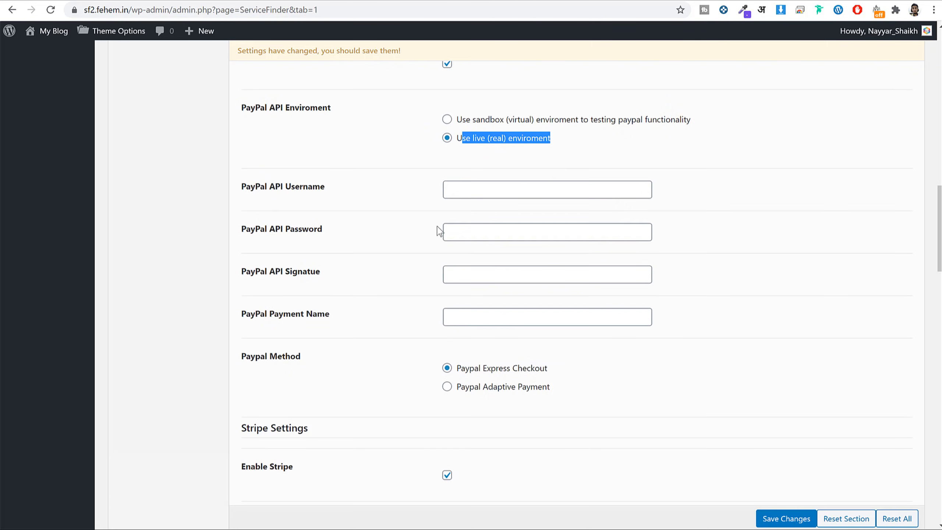
pyautogui.moveTo(256, 186); pyautogui.dragTo(369, 284)
pyautogui.click(367, 286)
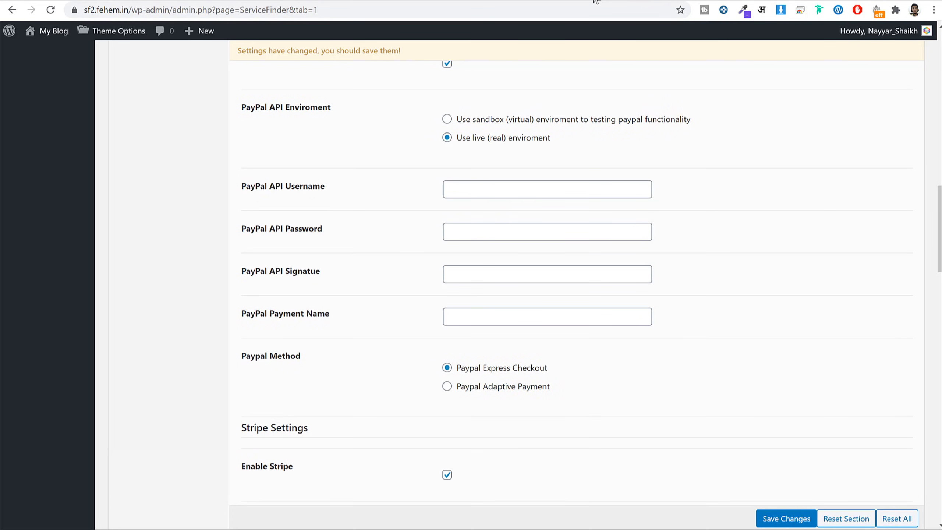
# Log into PayPal in a new tab and go to businessmanage/credentials/apiAccess.
pyautogui.hotkey('ctrl', 't')
pyautogui.write('payu')
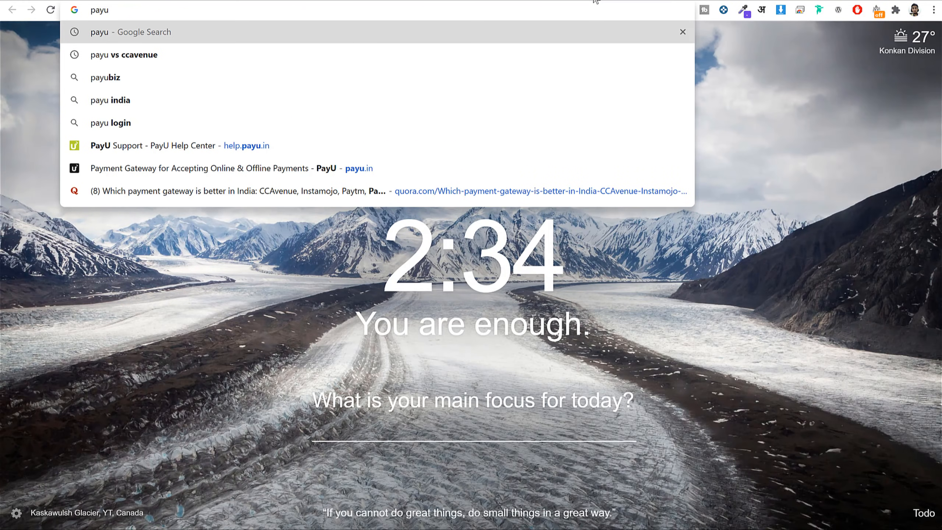
pyautogui.press('BackSpace')
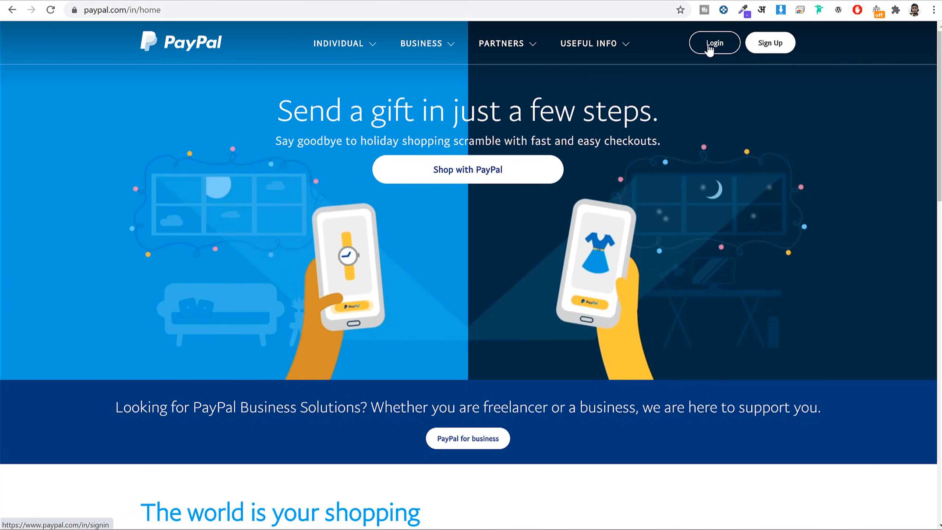
pyautogui.click(709, 45)
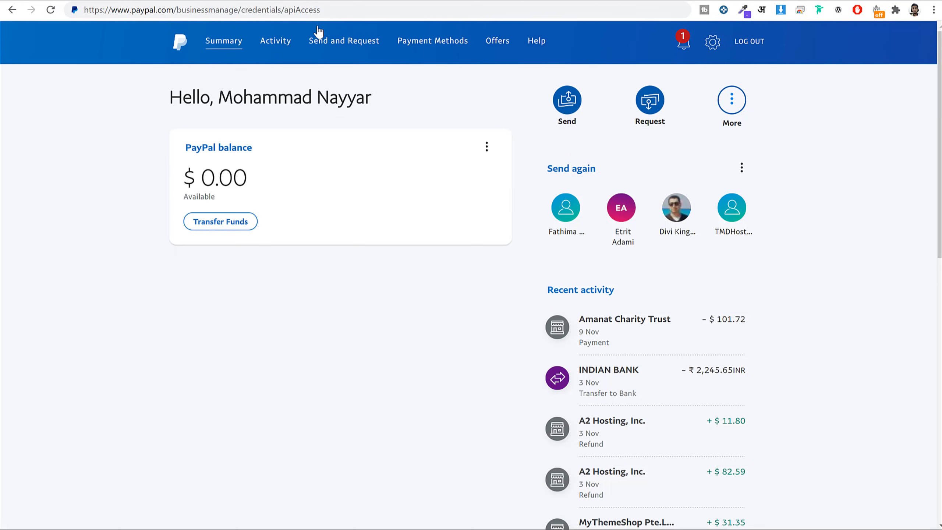
pyautogui.moveTo(333, 12); pyautogui.dragTo(74, 15)
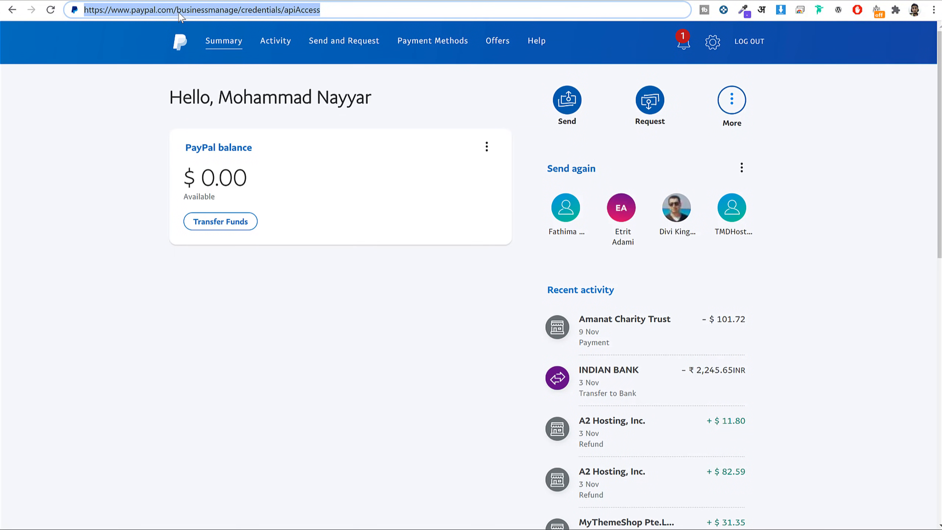
pyautogui.moveTo(179, 11); pyautogui.dragTo(355, 15)
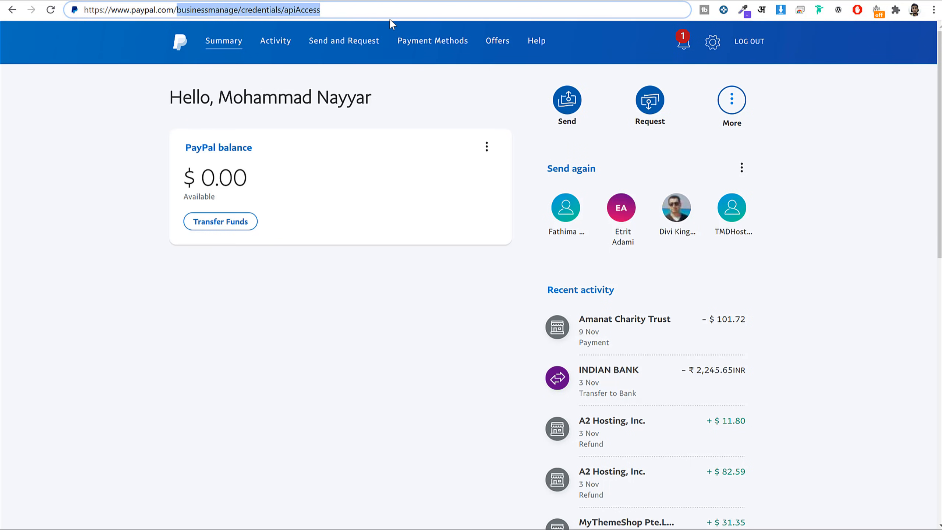
pyautogui.click(345, 9)
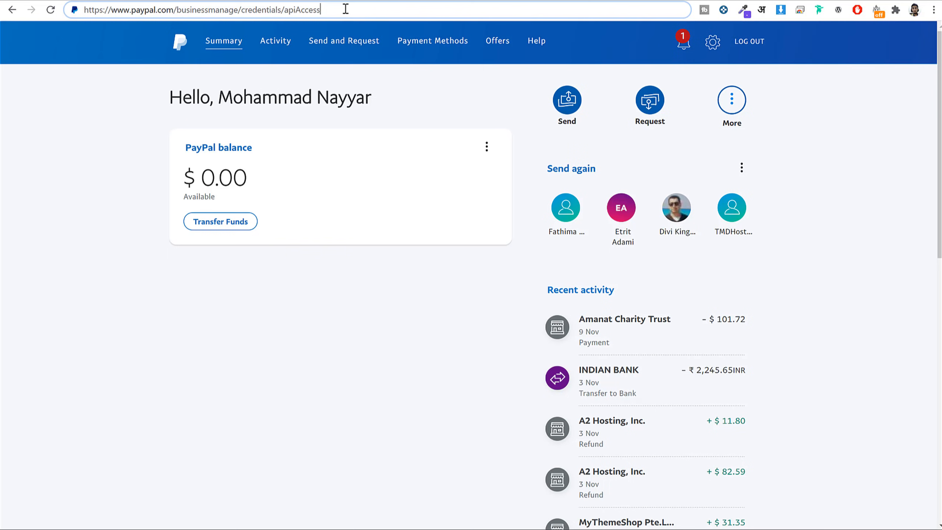
pyautogui.doubleClick(293, 13)
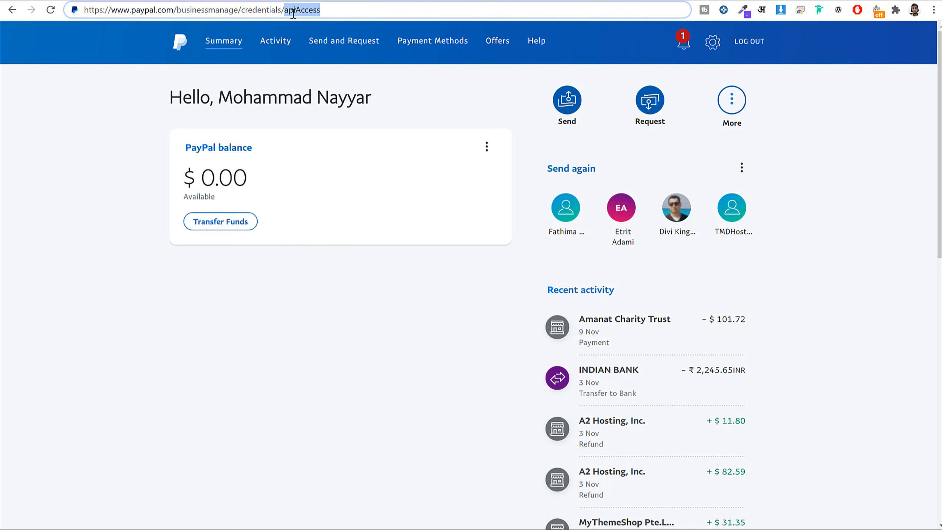
pyautogui.click(355, 8)
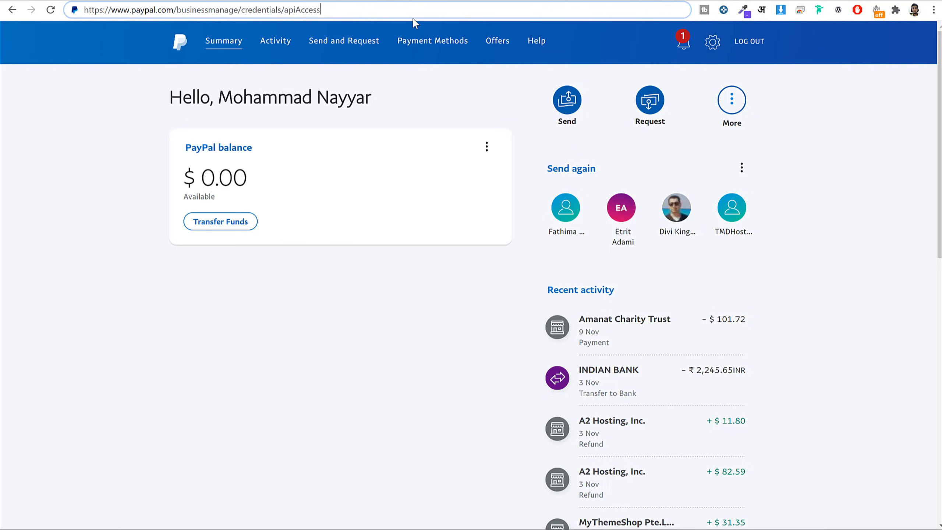
pyautogui.press('Return')
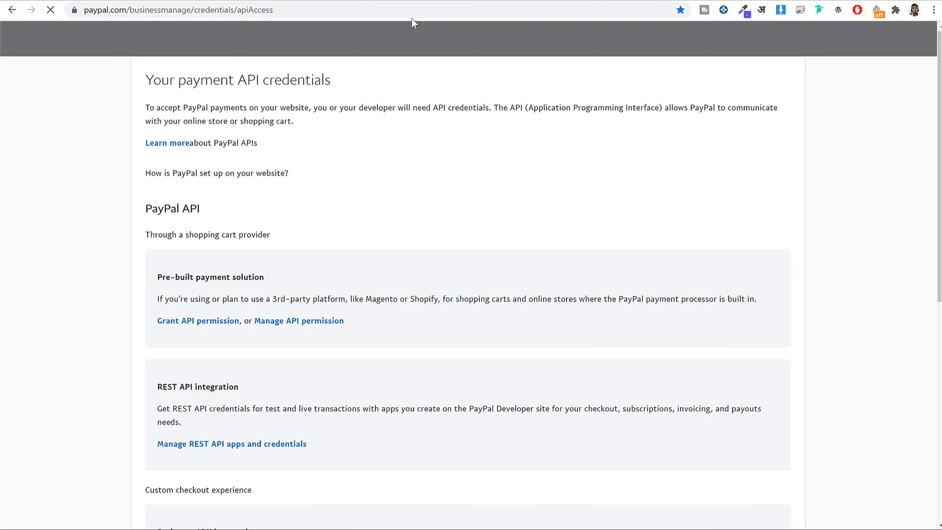
# Open Manage API credentials under NVP/SOAP API integration (Classic).
pyautogui.scroll(-10, 603, 225)
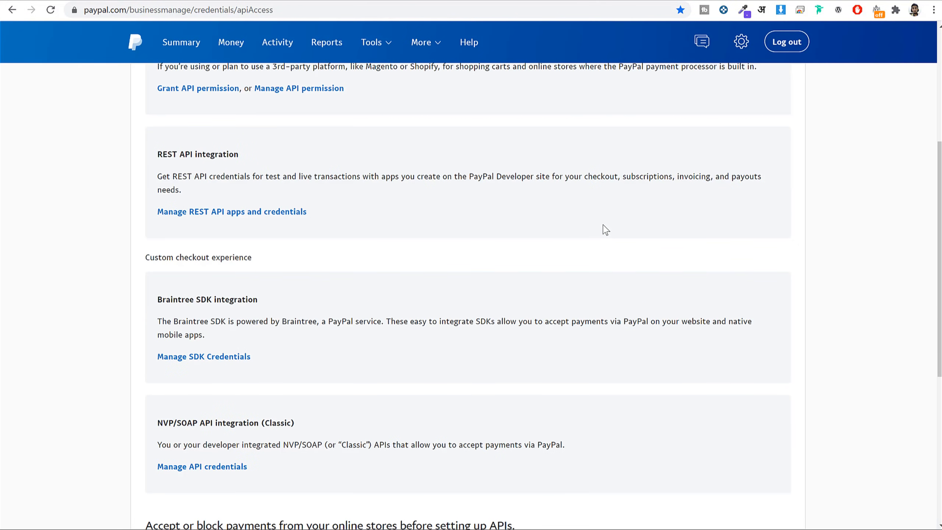
pyautogui.scroll(-2, 603, 226)
pyautogui.scroll(1, 284, 203)
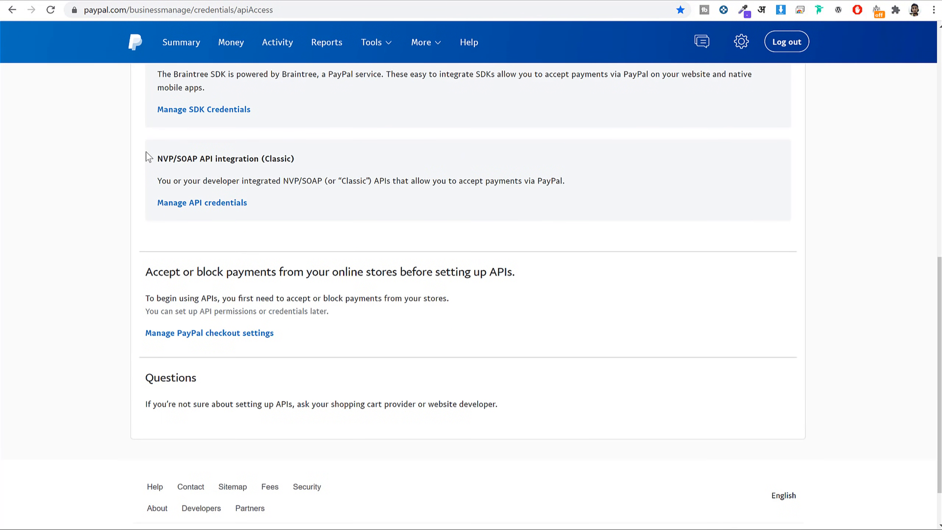
pyautogui.moveTo(157, 161); pyautogui.dragTo(311, 165)
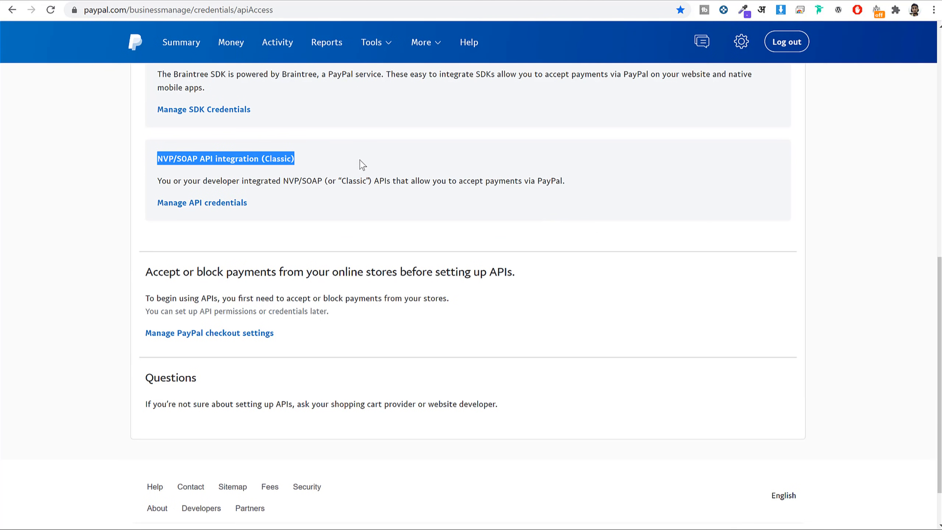
pyautogui.click(198, 203)
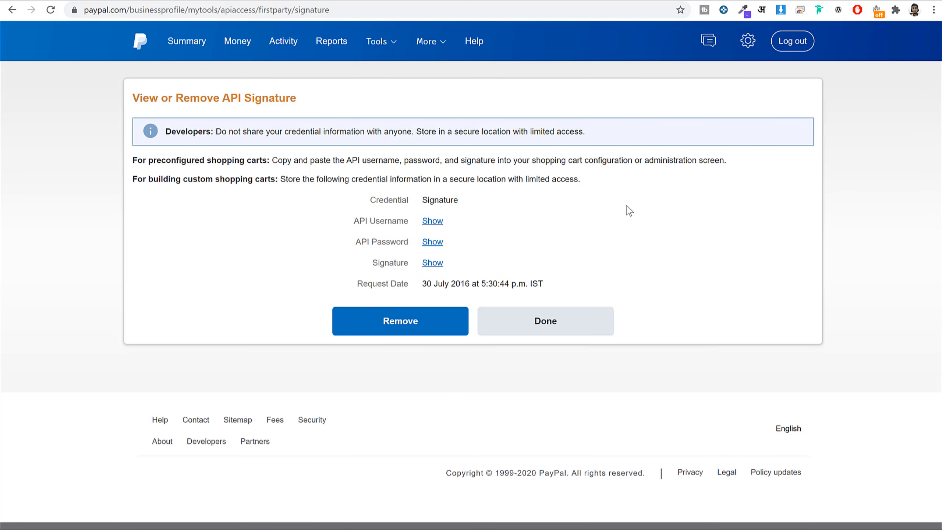
# Copy the revealed PayPal API username into WordPress's PayPal API Username field.
pyautogui.click(432, 222)
pyautogui.moveTo(417, 222); pyautogui.dragTo(517, 222)
pyautogui.hotkey('ctrl', 'c')
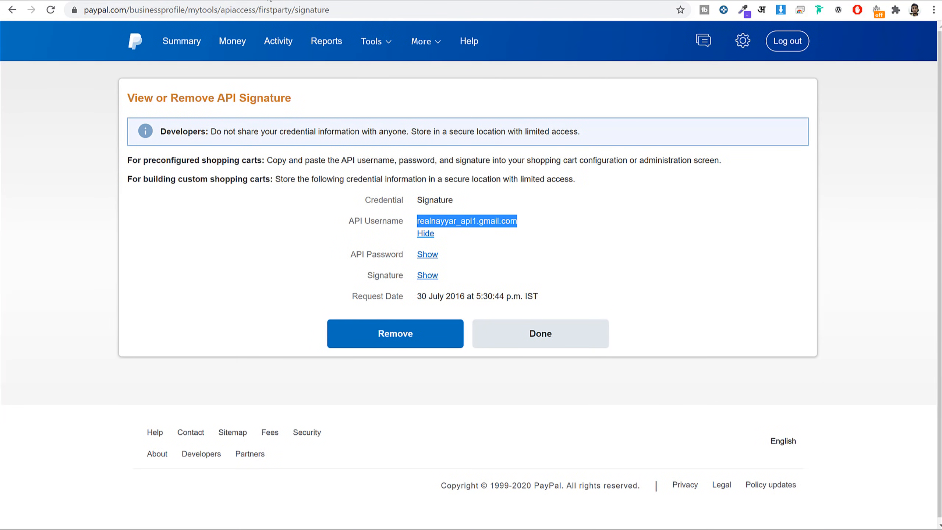
pyautogui.click(320, 1)
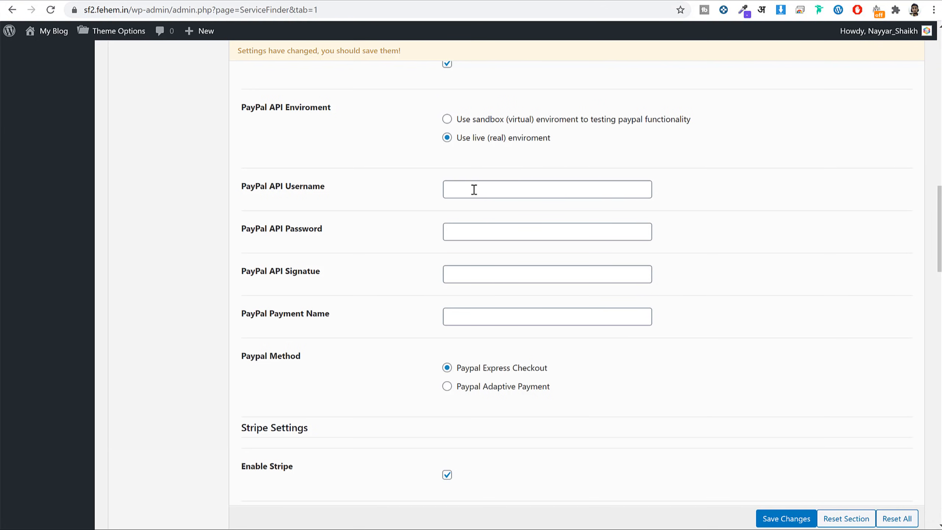
pyautogui.click(474, 190)
pyautogui.hotkey('ctrl', 'v')
# Hide the API username in PayPal and check WordPress's API Password and Signature fields.
pyautogui.click(671, 1)
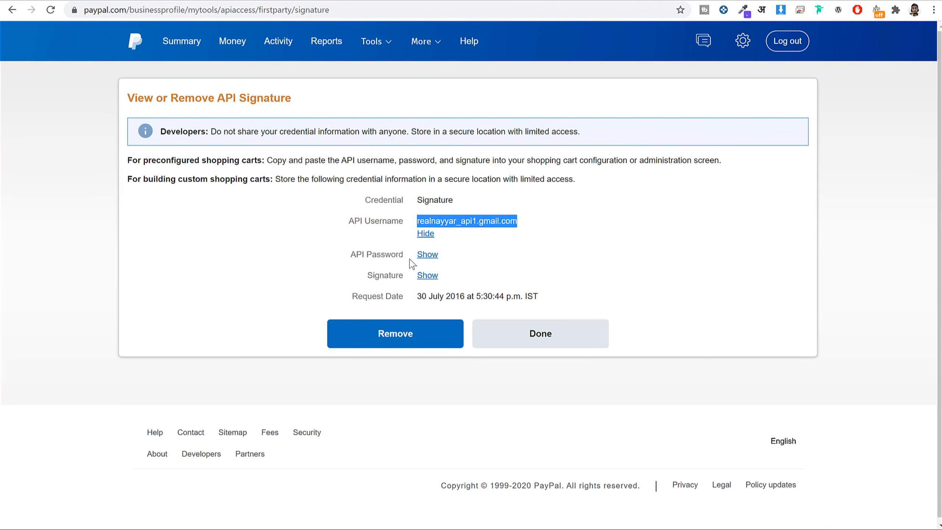
pyautogui.click(431, 233)
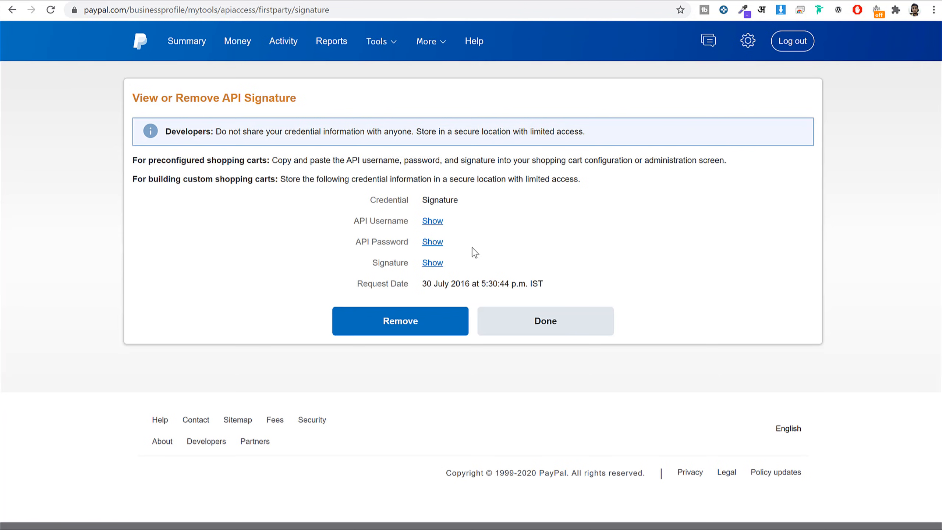
pyautogui.click(353, 1)
pyautogui.click(510, 226)
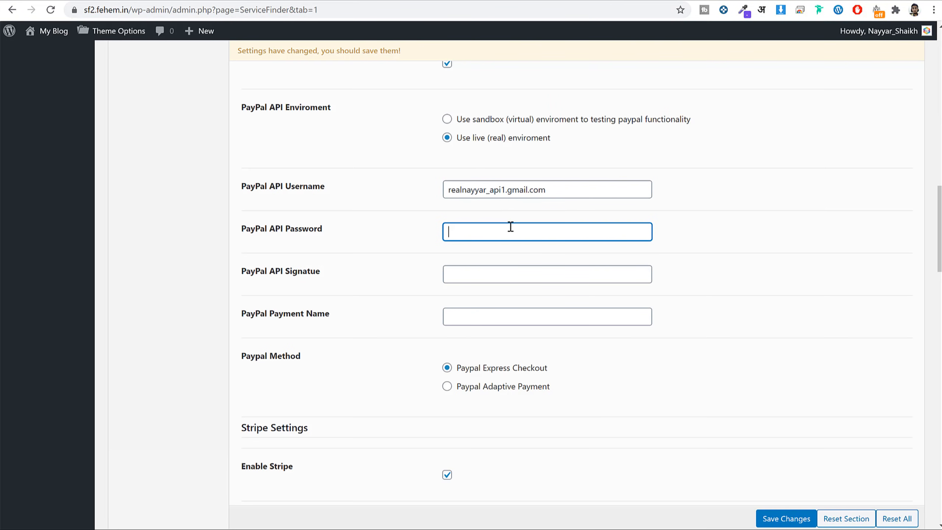
pyautogui.click(648, 0)
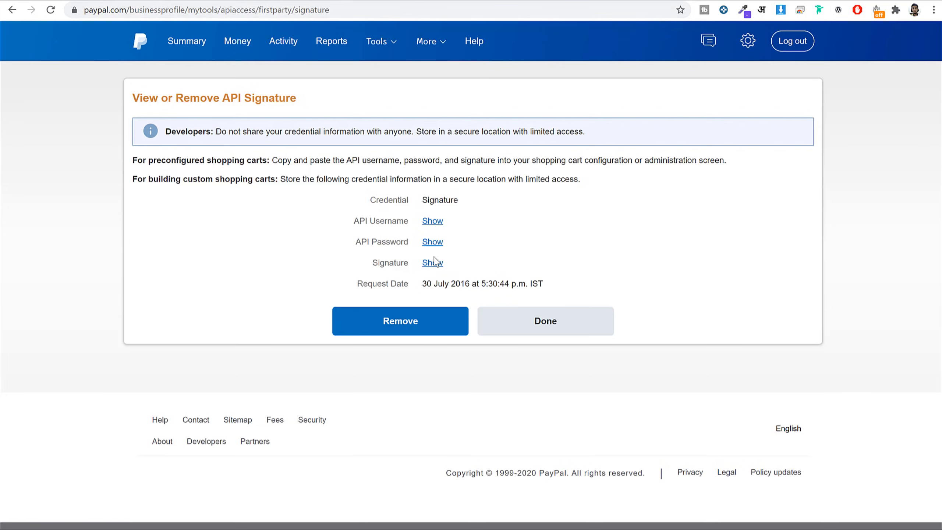
pyautogui.click(332, 3)
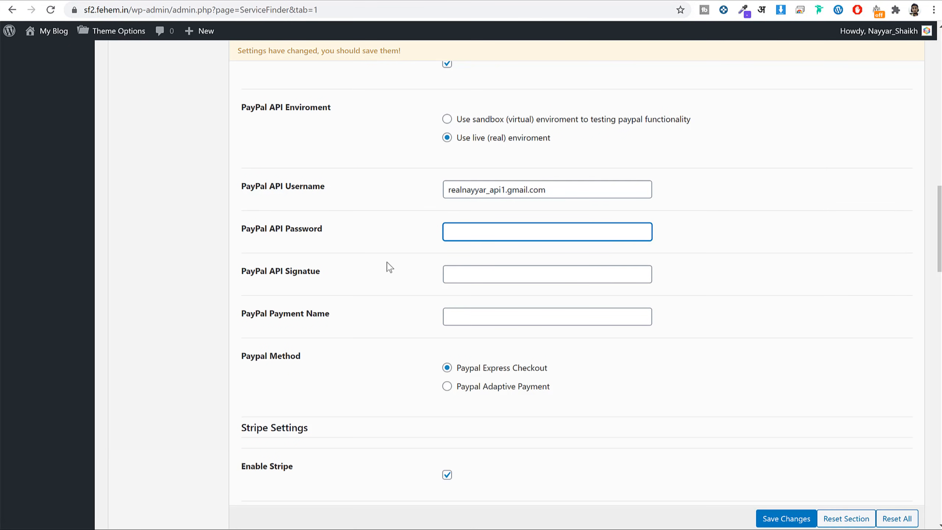
pyautogui.click(469, 269)
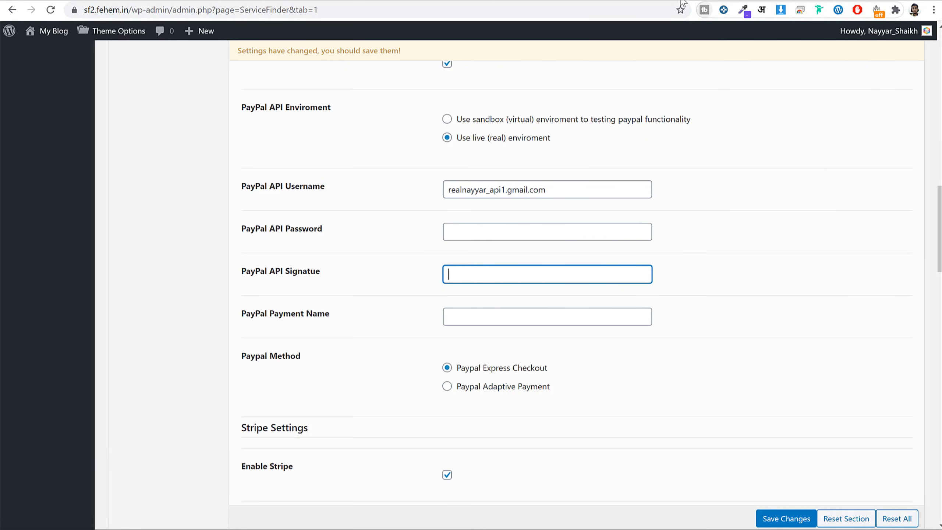
pyautogui.scroll(-6, 674, 144)
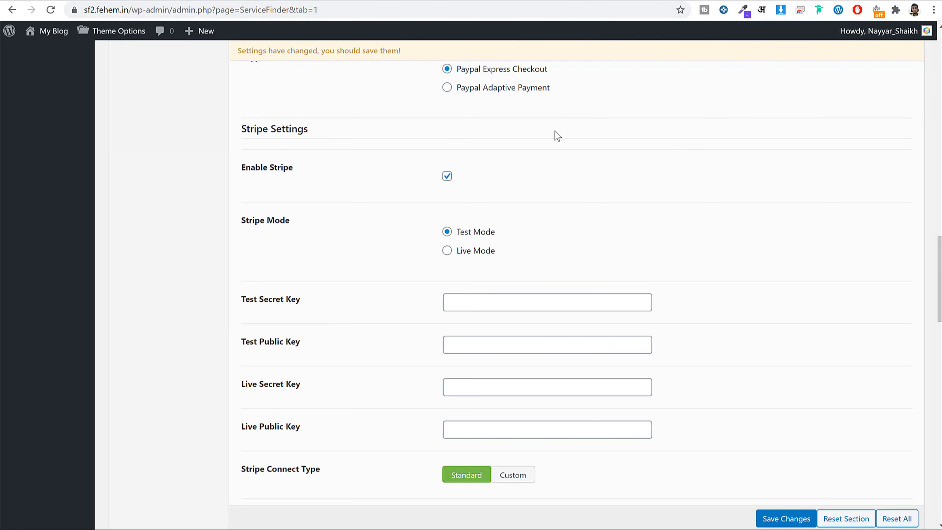
# Switch Stripe to Live Mode alongside the Enable Stripe option.
pyautogui.scroll(-1, 676, 166)
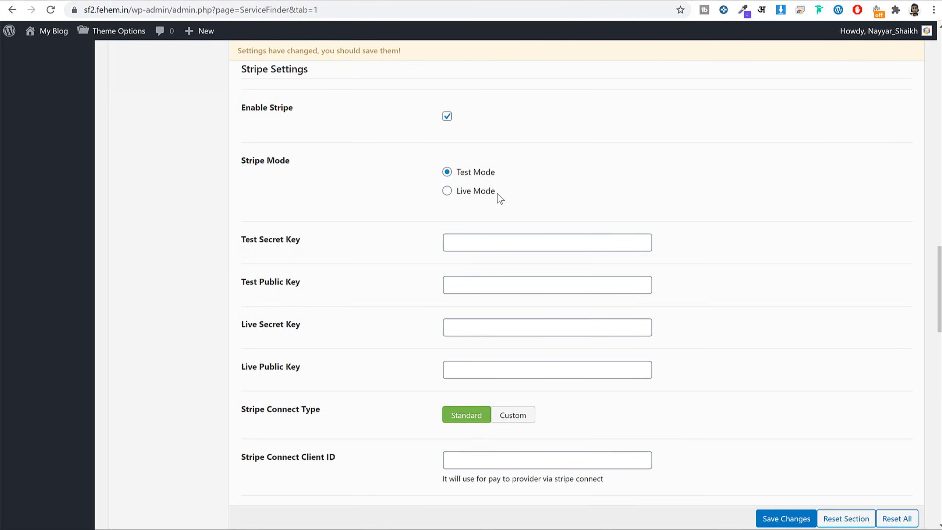
pyautogui.click(486, 197)
pyautogui.moveTo(246, 104); pyautogui.dragTo(241, 107)
pyautogui.click(519, 131)
pyautogui.moveTo(497, 192); pyautogui.dragTo(459, 199)
# Copy the publishable key from Stripe's Developers > API keys into Live Public Key.
pyautogui.click(599, 1)
pyautogui.write('das')
pyautogui.press('Return')
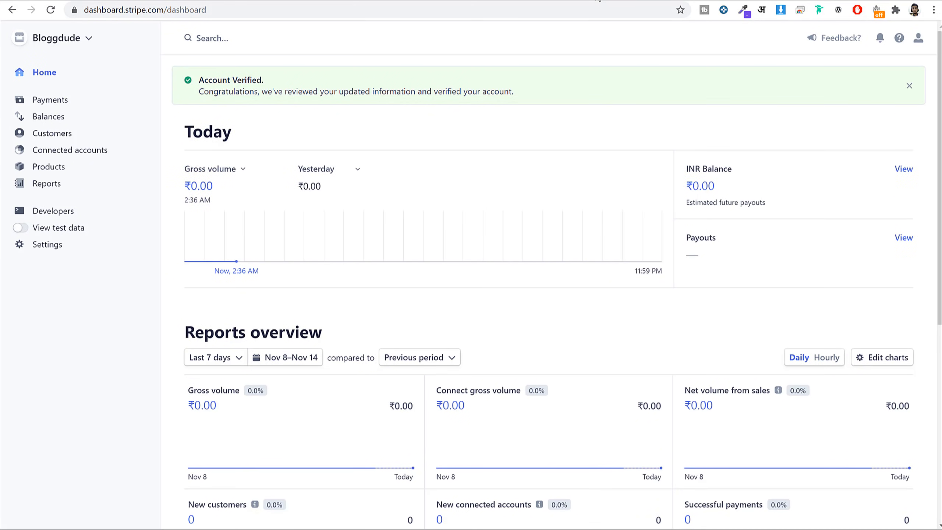
pyautogui.click(99, 218)
pyautogui.click(47, 226)
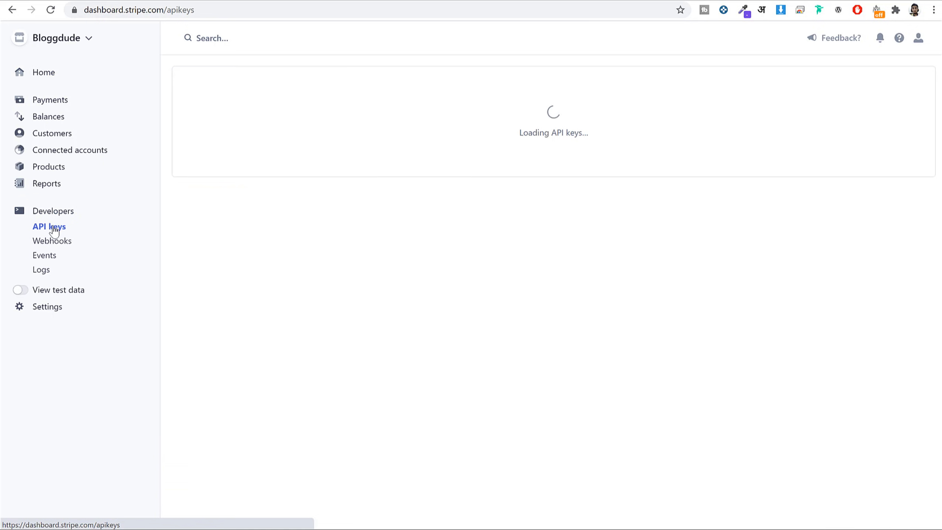
pyautogui.click(363, 229)
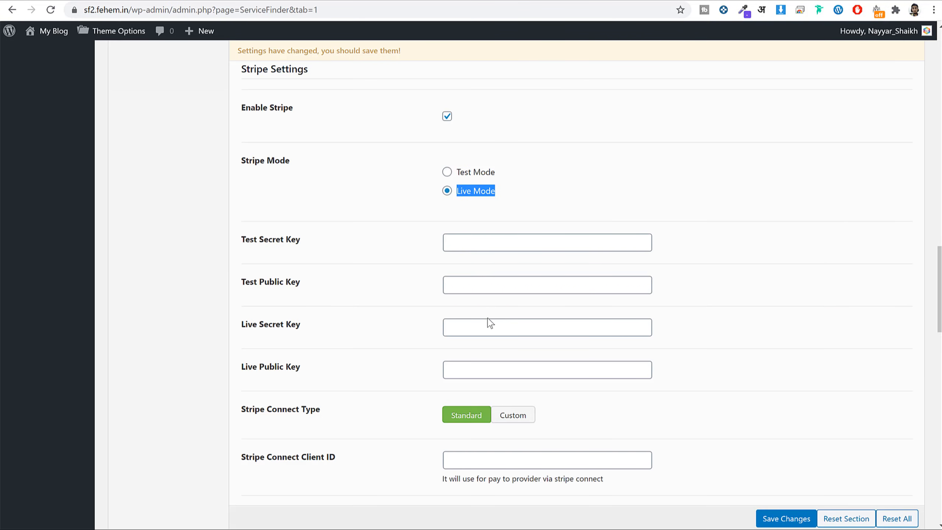
pyautogui.click(482, 371)
pyautogui.hotkey('ctrl', 'v')
# Paste the Stripe secret key into Live Secret Key and save the payment settings.
pyautogui.moveTo(315, 368); pyautogui.dragTo(235, 371)
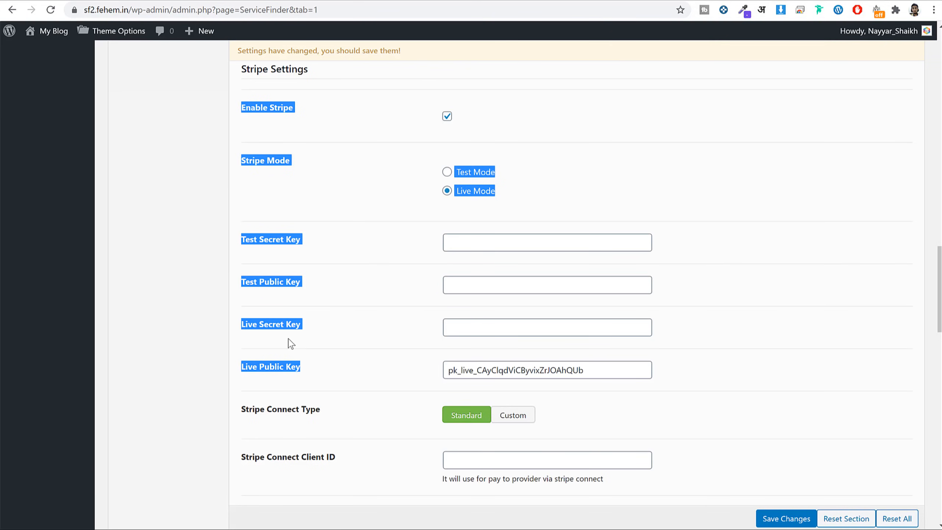
pyautogui.click(519, 328)
pyautogui.hotkey('ctrl', 'v')
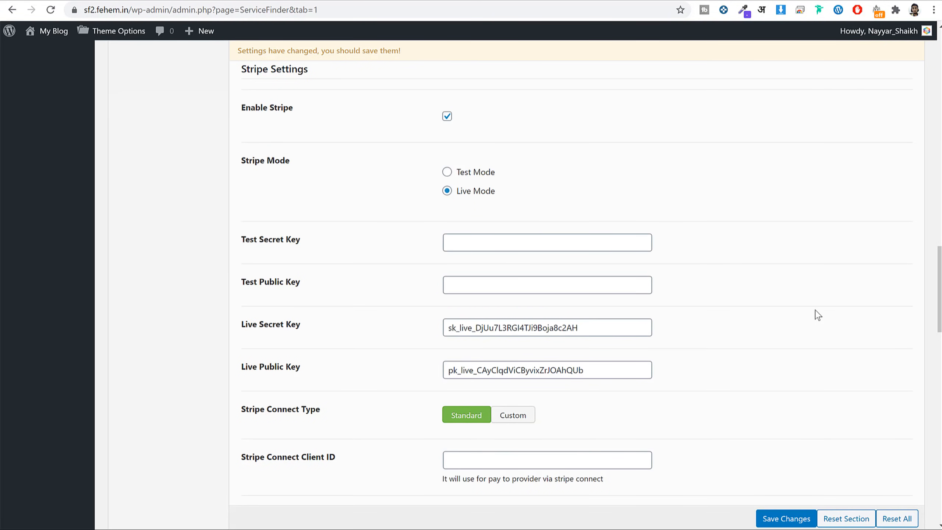
pyautogui.scroll(-20, 762, 335)
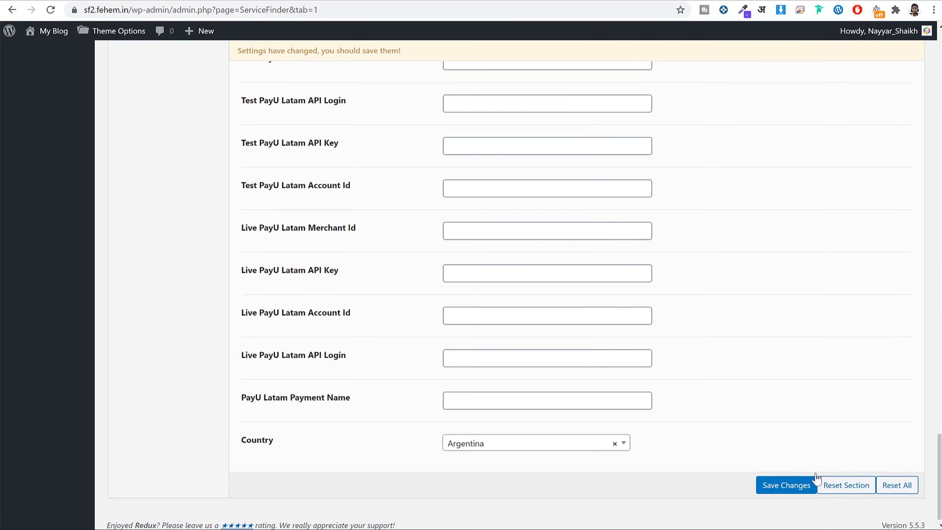
pyautogui.click(785, 485)
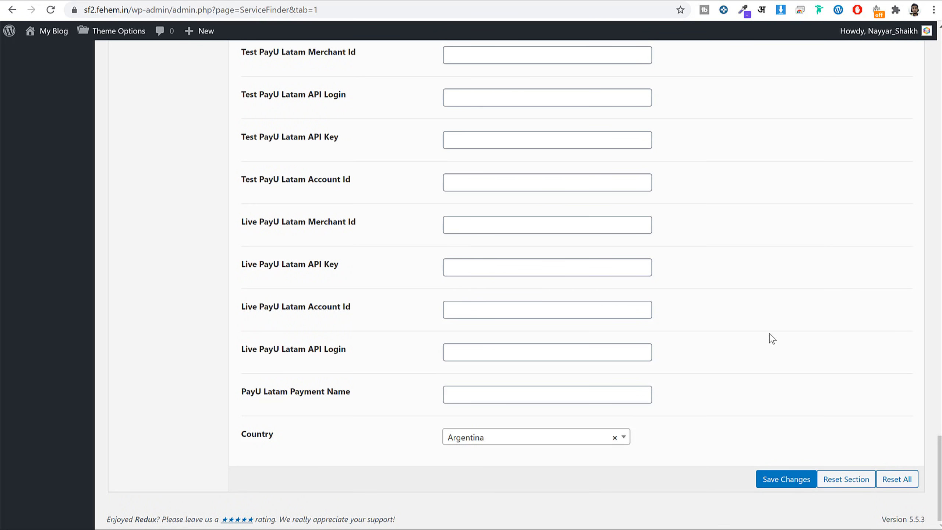
pyautogui.scroll(20, 771, 339)
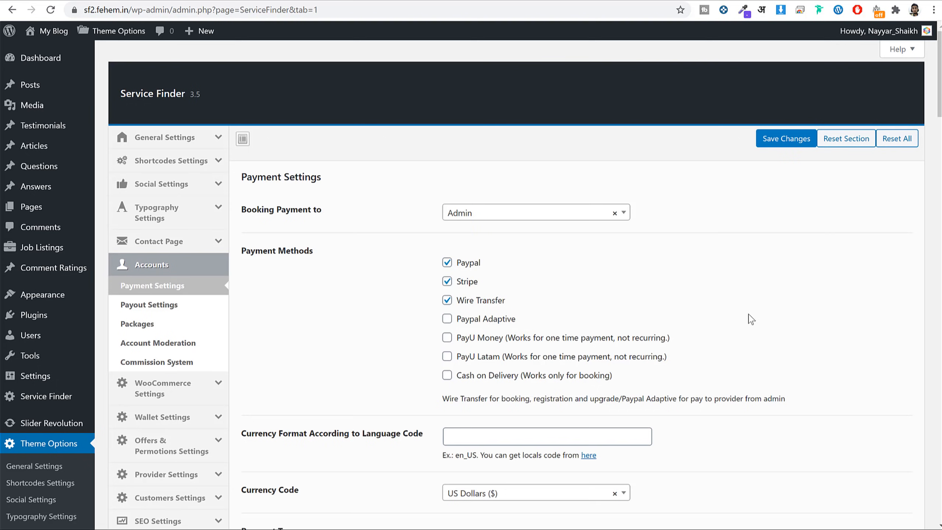
# Leave PayPal Masspay payouts off and turn Account Moderation off.
pyautogui.click(169, 312)
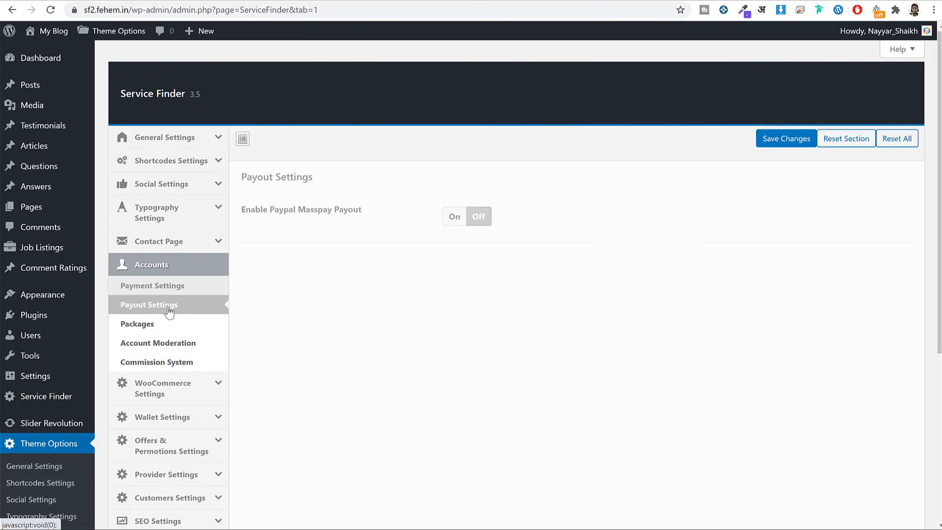
pyautogui.click(453, 216)
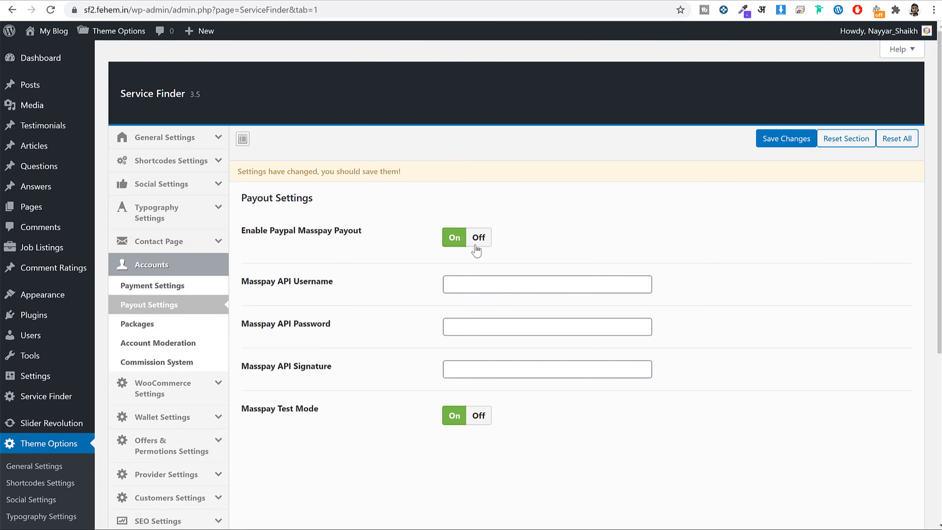
pyautogui.moveTo(256, 233); pyautogui.dragTo(445, 239)
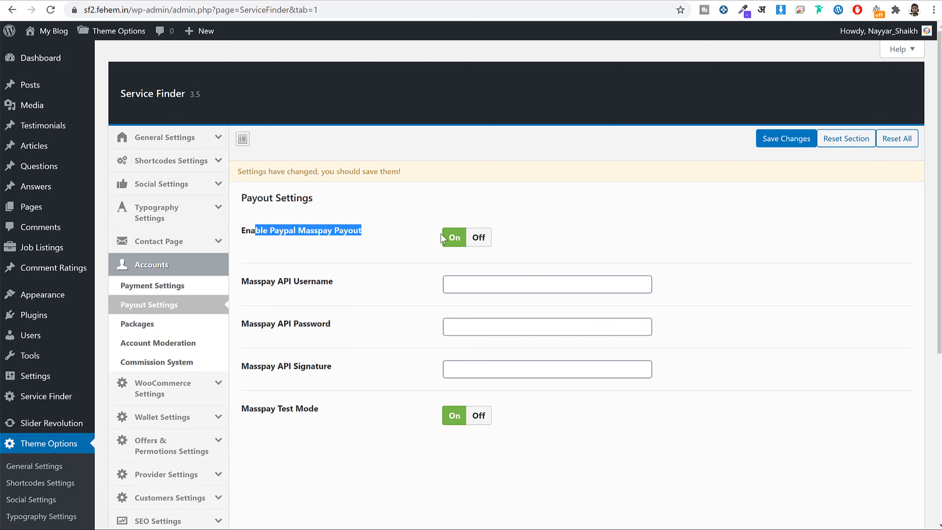
pyautogui.click(482, 239)
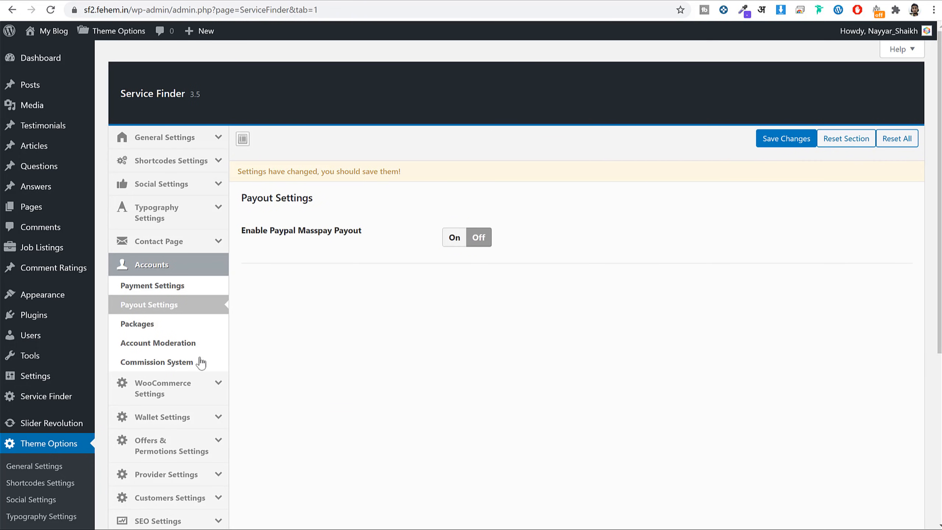
pyautogui.click(156, 324)
pyautogui.click(174, 343)
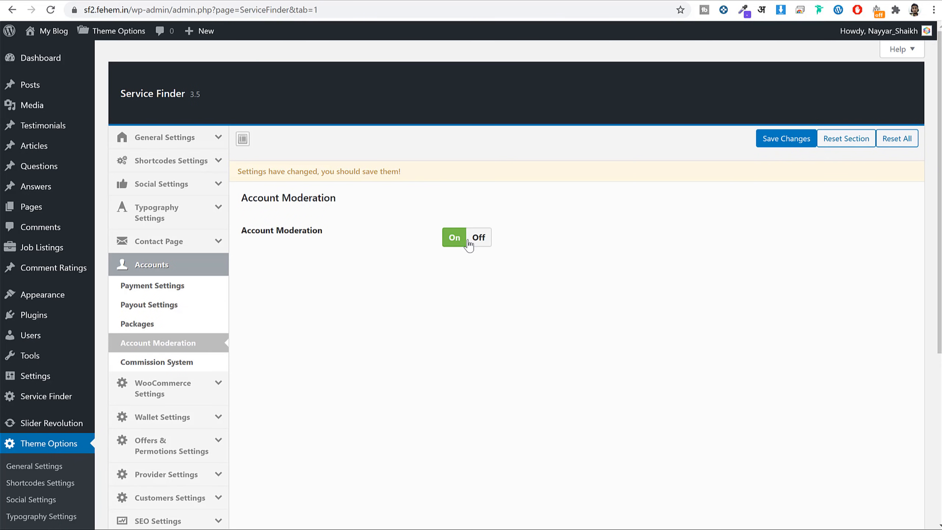
pyautogui.click(480, 240)
# Turn on Charge Admin Fee, charged in percentage at 10.
pyautogui.click(170, 362)
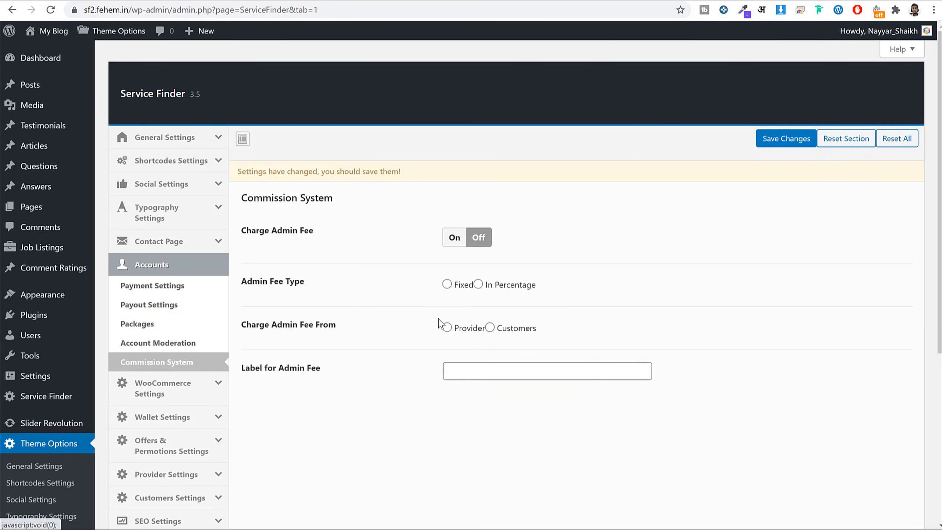
pyautogui.click(456, 238)
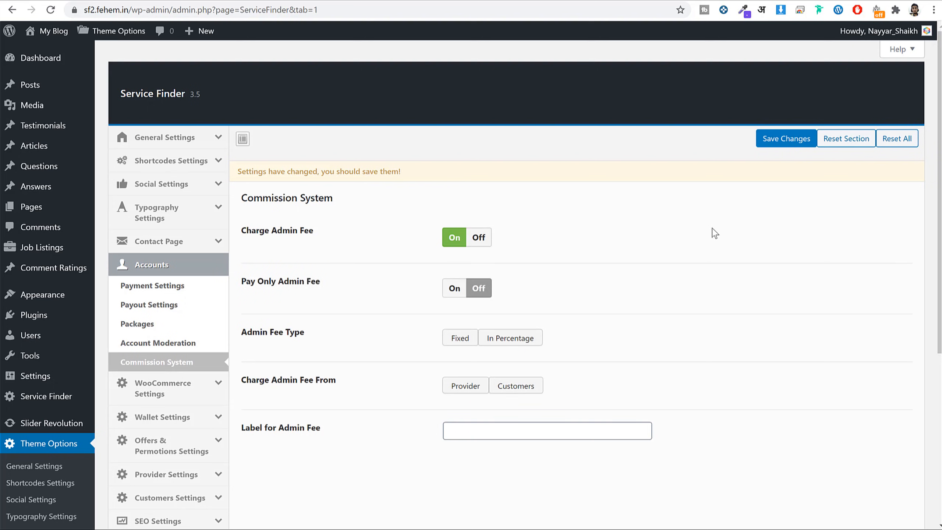
pyautogui.moveTo(316, 236); pyautogui.dragTo(246, 232)
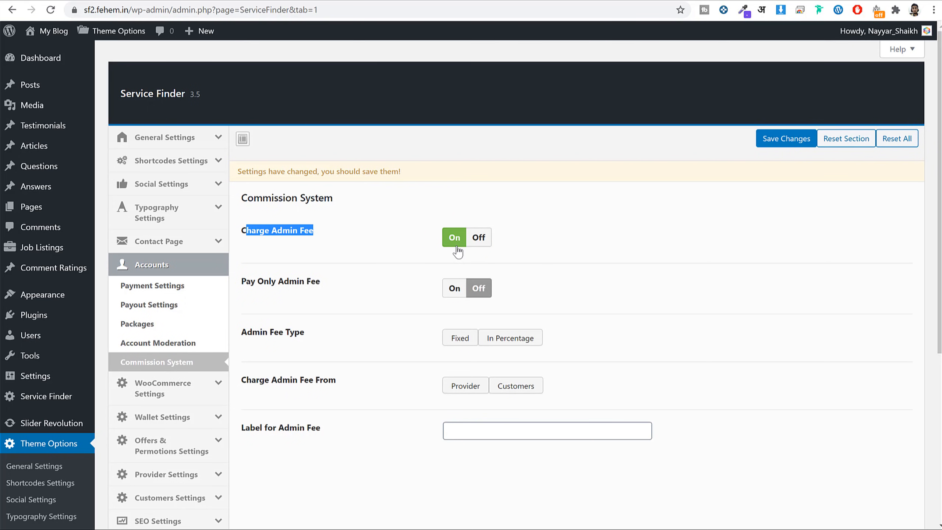
pyautogui.scroll(-3, 621, 230)
pyautogui.moveTo(269, 162); pyautogui.dragTo(343, 165)
pyautogui.click(343, 165)
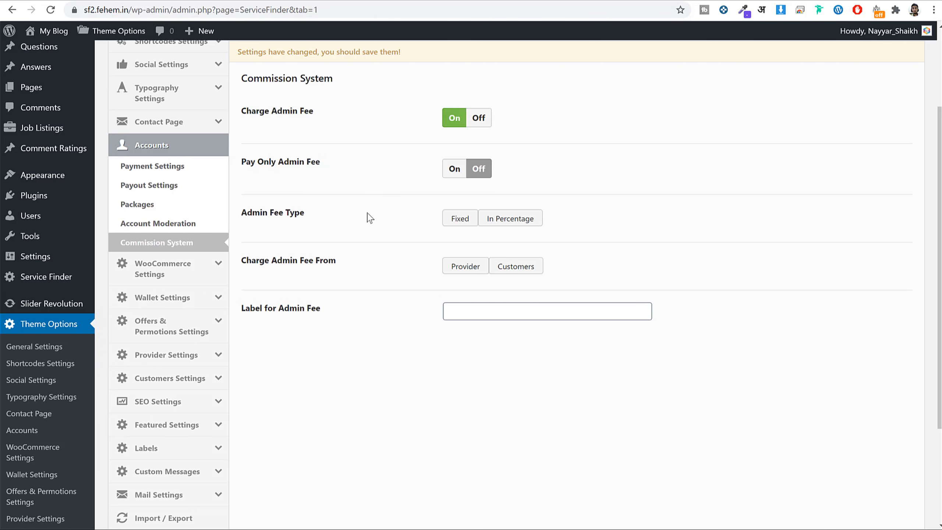
pyautogui.moveTo(252, 213); pyautogui.dragTo(322, 212)
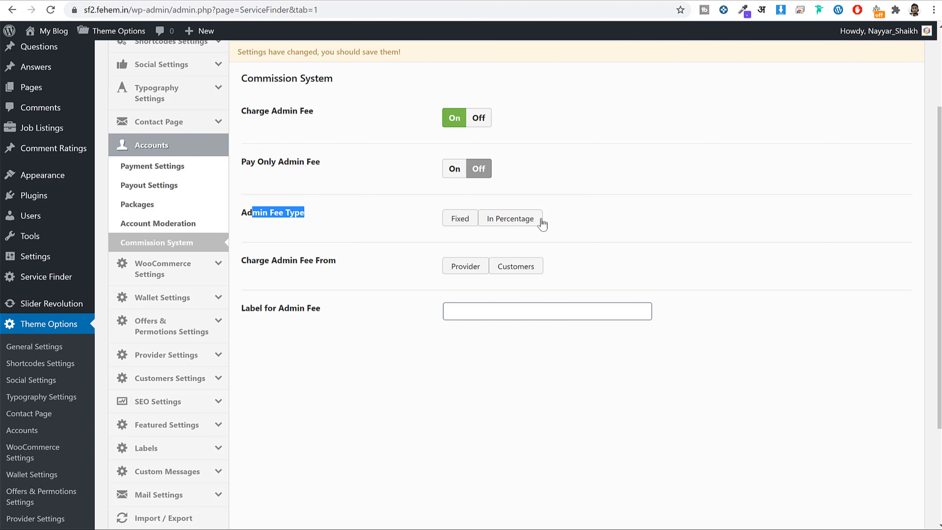
pyautogui.click(522, 222)
pyautogui.moveTo(471, 260); pyautogui.dragTo(449, 263)
pyautogui.write('10')
pyautogui.click(735, 254)
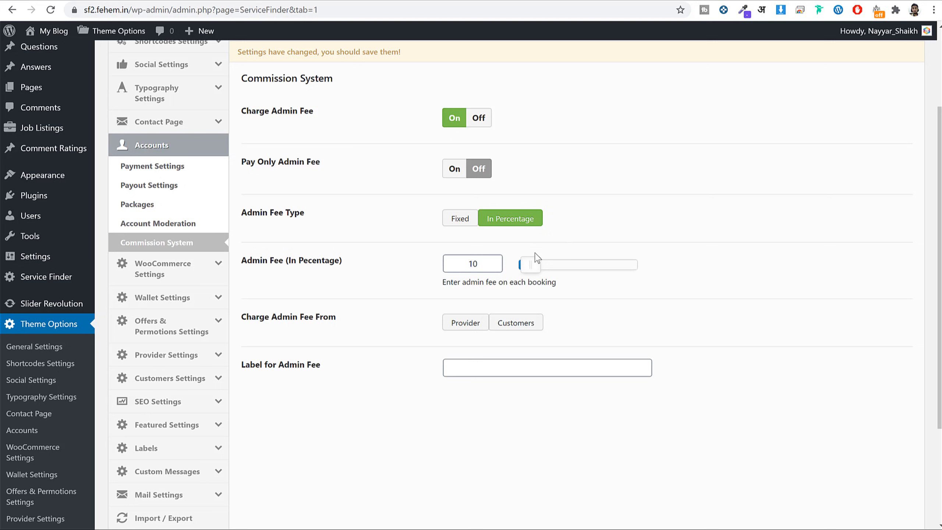
# Charge the fee to the Provider, label it '10% Website Commission', and save.
pyautogui.click(470, 329)
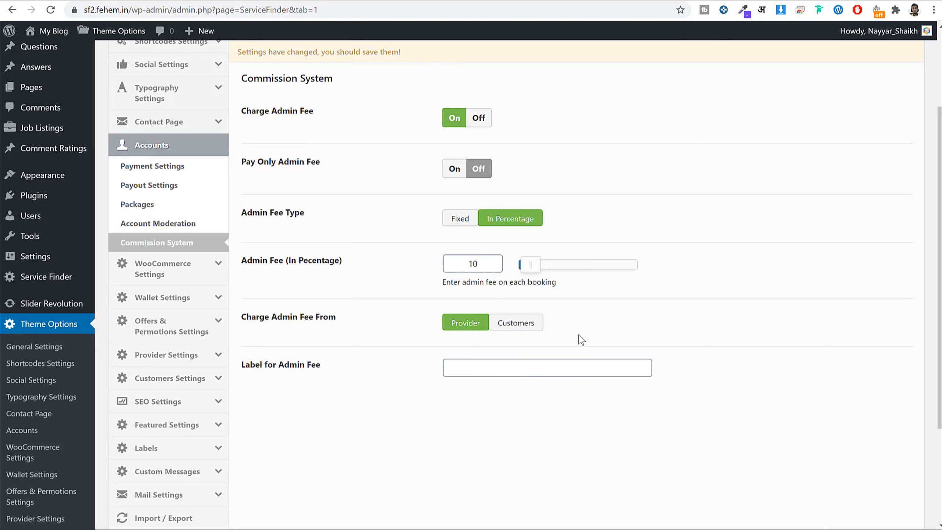
pyautogui.moveTo(317, 366); pyautogui.dragTo(471, 366)
pyautogui.click(525, 367)
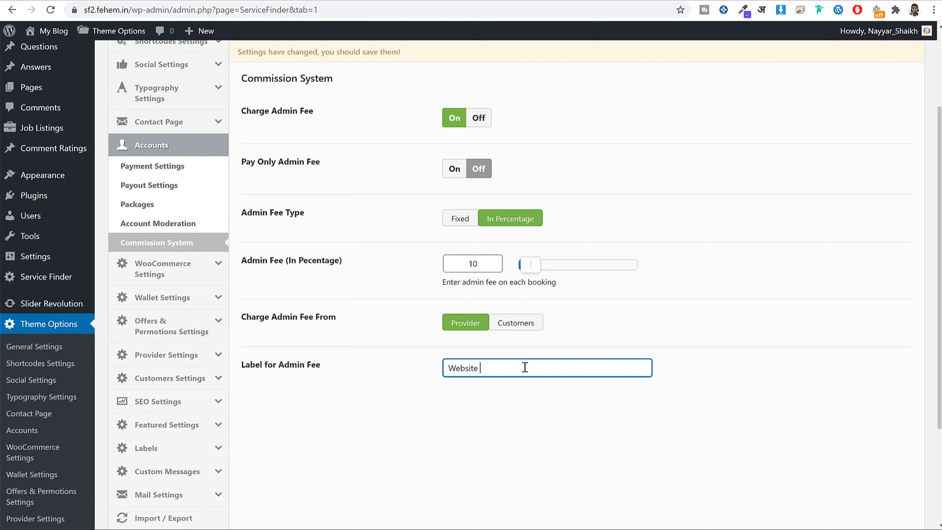
pyautogui.write('Website Commission')
pyautogui.scroll(2, 780, 312)
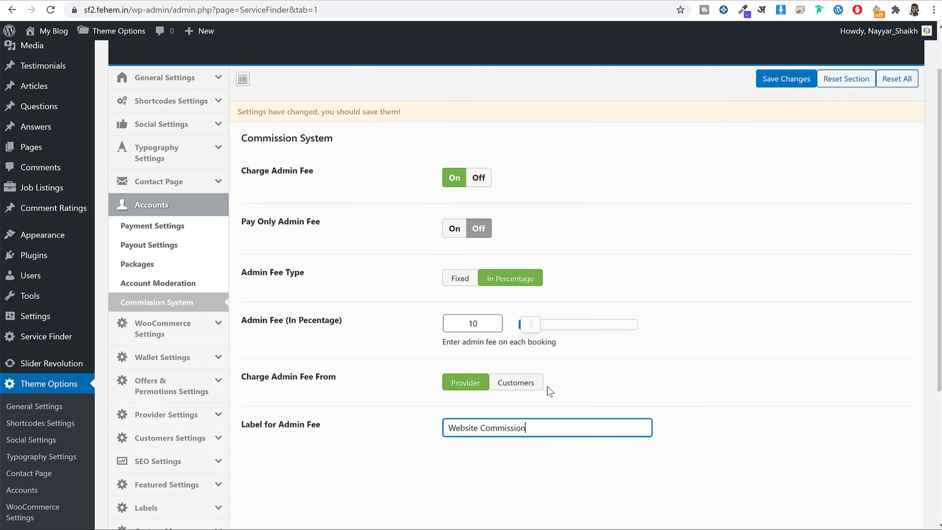
pyautogui.tripleClick(501, 429)
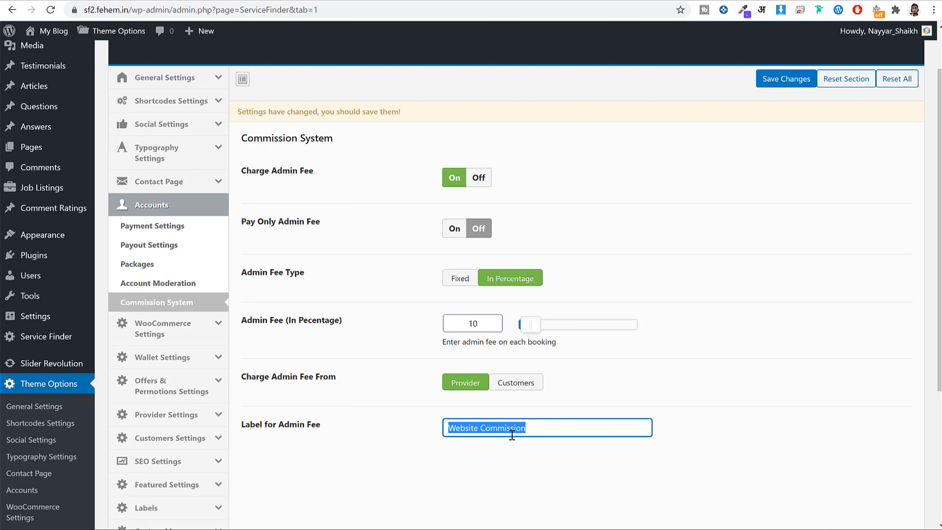
pyautogui.press('Home')
pyautogui.write('10')
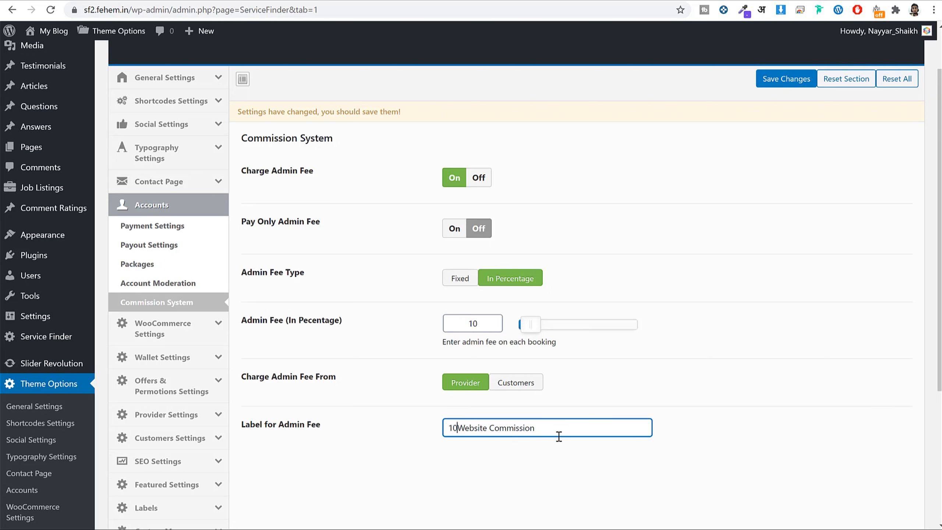
pyautogui.write('%')
pyautogui.click(797, 81)
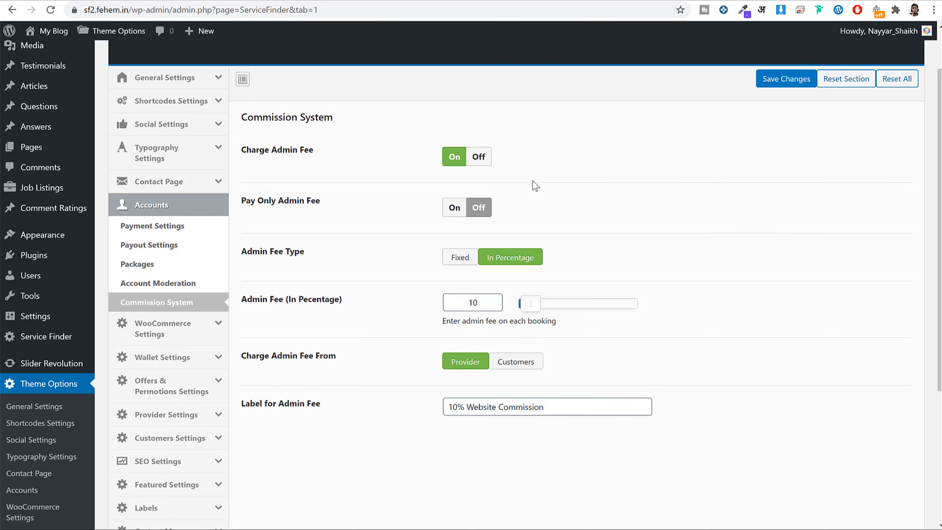
pyautogui.scroll(2, 532, 185)
# Go to the admin Dashboard and copy the site's base address.
pyautogui.click(56, 61)
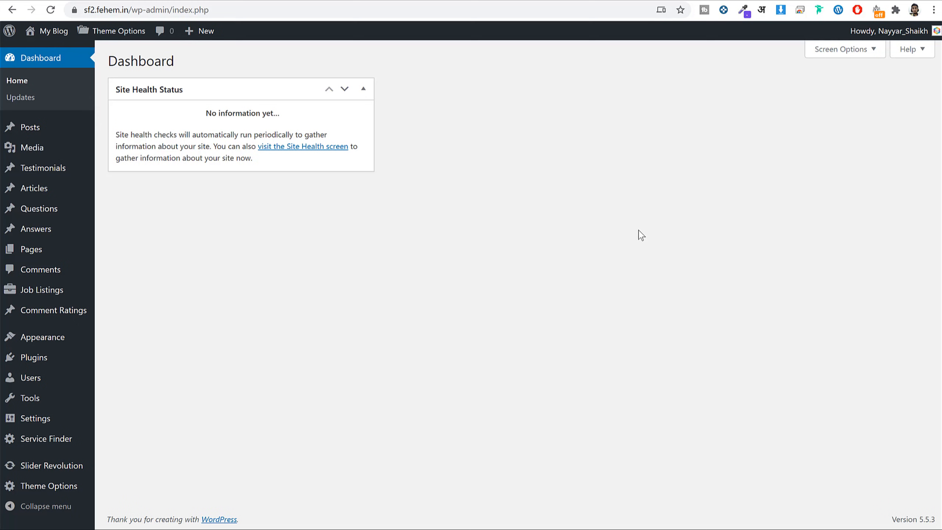
pyautogui.click(135, 9)
pyautogui.press('Return')
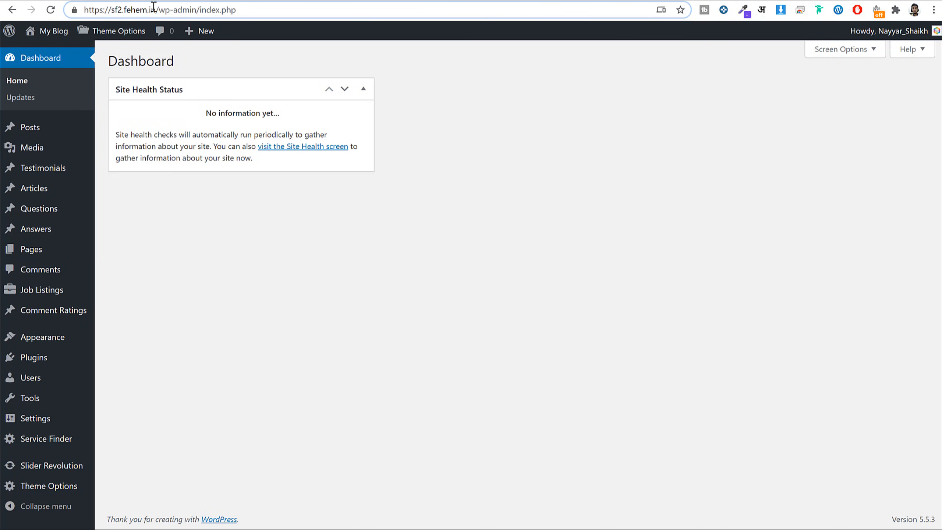
pyautogui.moveTo(161, 10); pyautogui.dragTo(84, 9)
pyautogui.hotkey('ctrl', 'c')
# Load the site in a new incognito window and view its Sign up form.
pyautogui.click(934, 10)
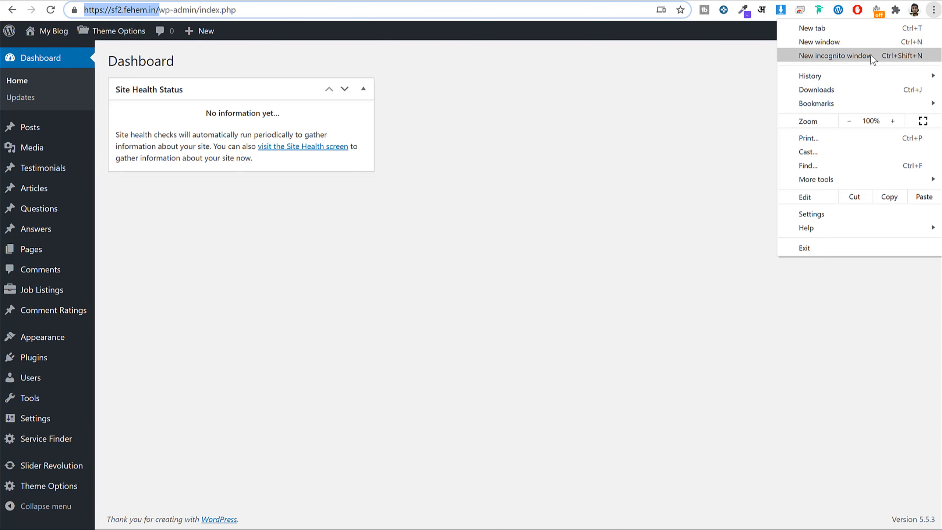
pyautogui.click(872, 55)
pyautogui.hotkey('ctrl', 'v')
pyautogui.press('Return')
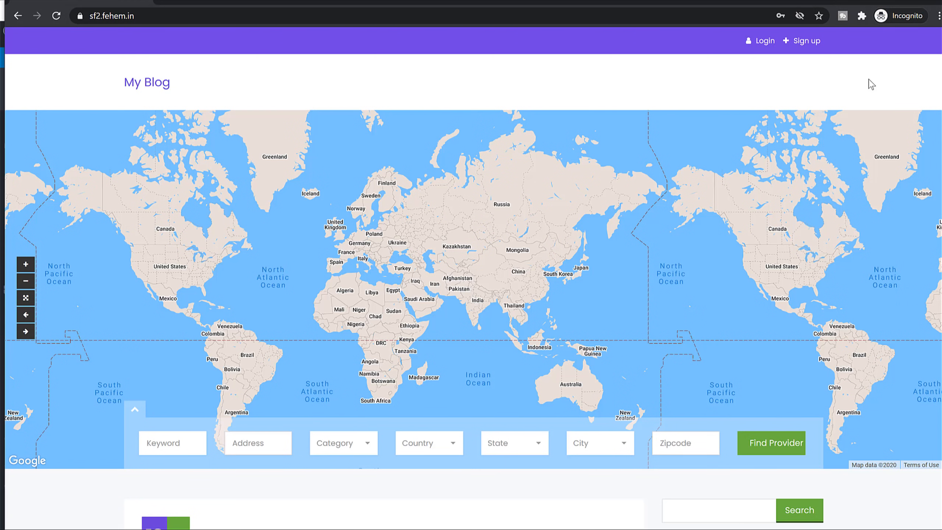
pyautogui.click(812, 42)
pyautogui.scroll(-4, 446, 263)
pyautogui.scroll(4, 446, 274)
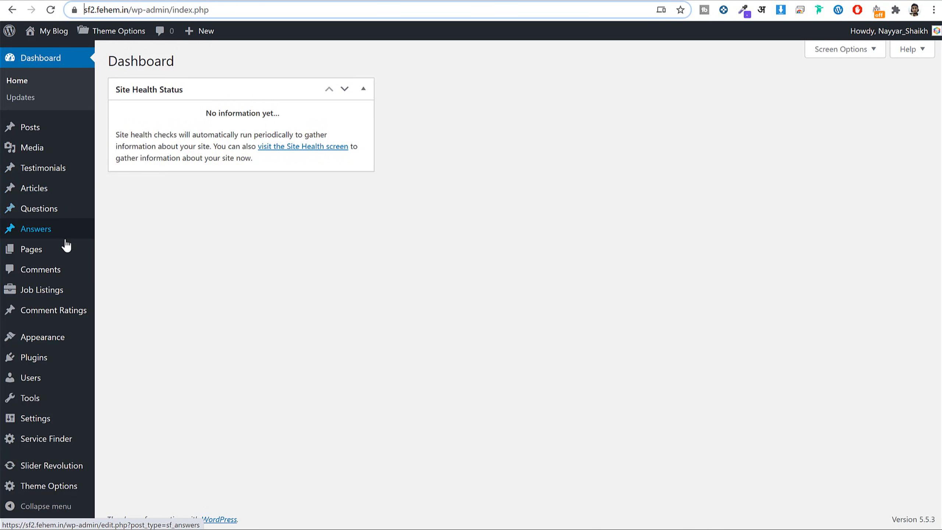
pyautogui.moveTo(61, 256)
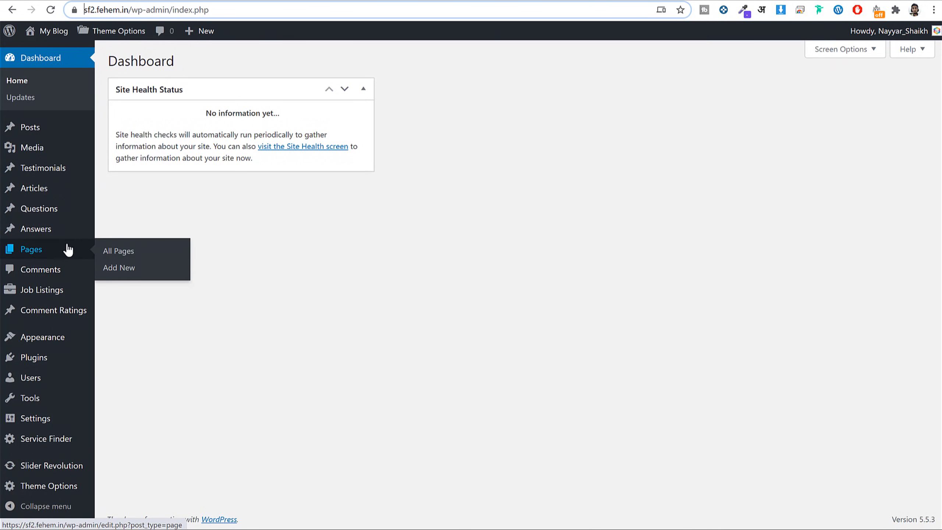
# Create a new page titled 'Dashboard'.
pyautogui.click(146, 272)
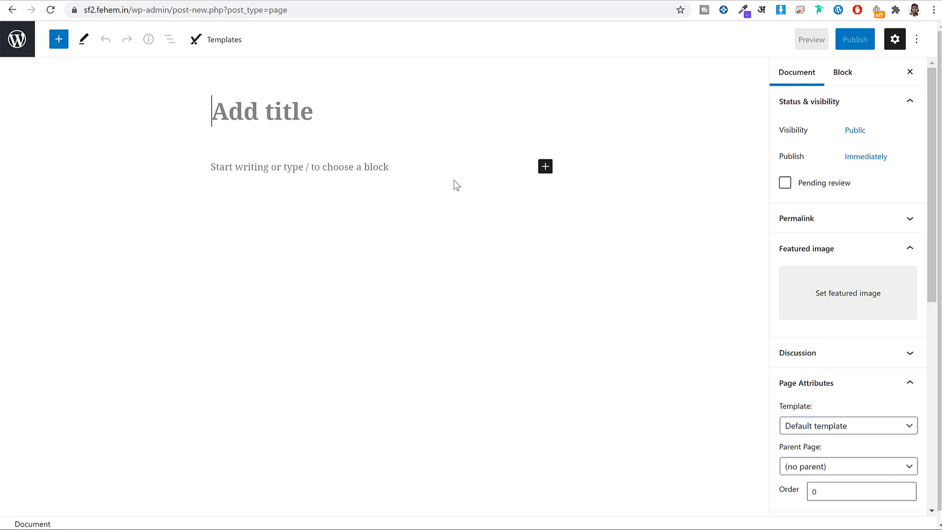
pyautogui.write('DaS')
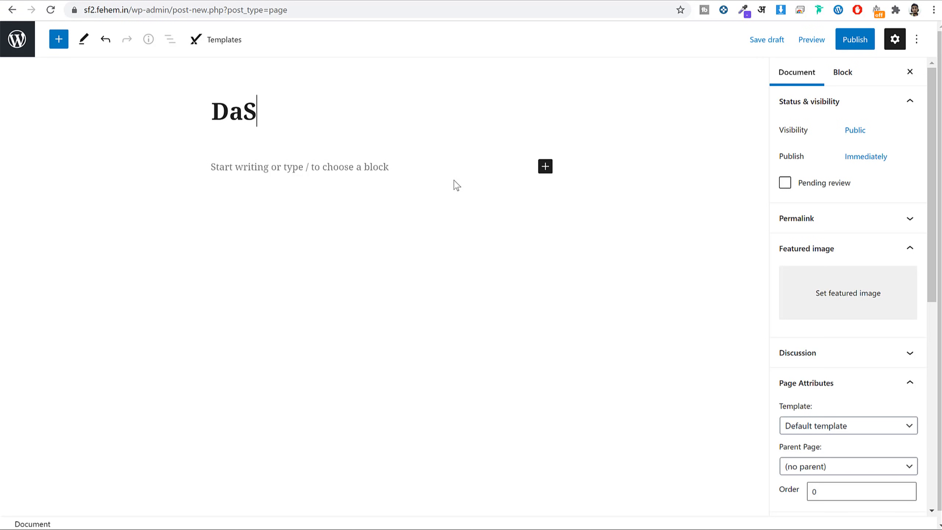
pyautogui.press('BackSpace')
pyautogui.write('S')
pyautogui.press('BackSpace')
pyautogui.write('shboard')
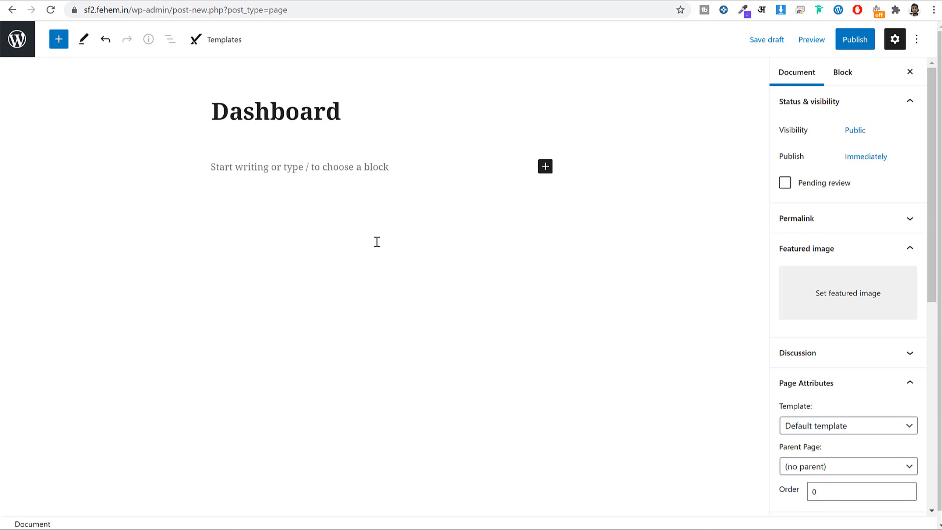
# Add a Shortcode block containing [service_finder_my_account] to the page.
pyautogui.click(545, 167)
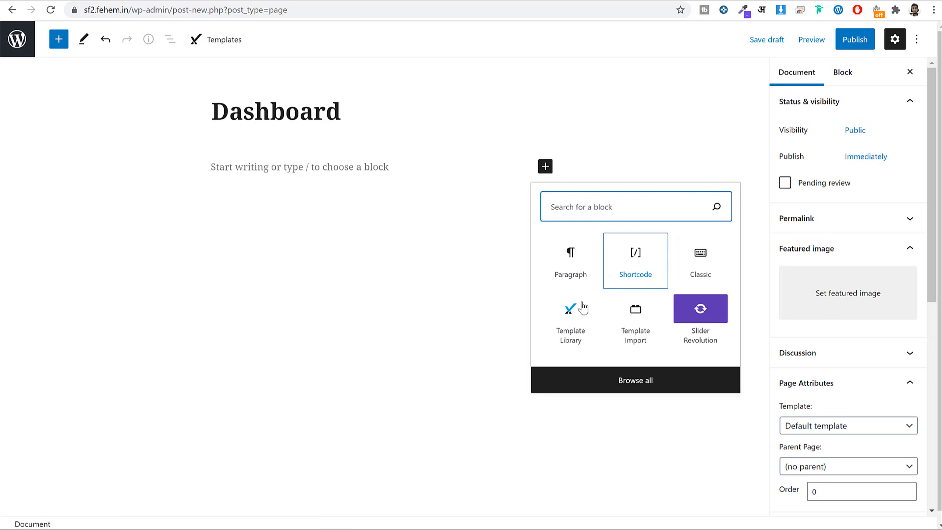
pyautogui.write('short')
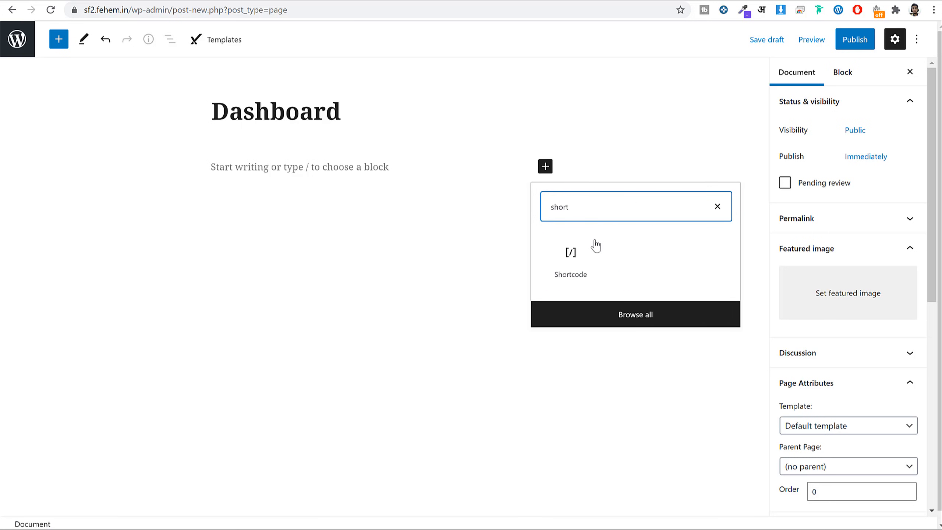
pyautogui.click(574, 255)
pyautogui.write('[service_finder_my_account]')
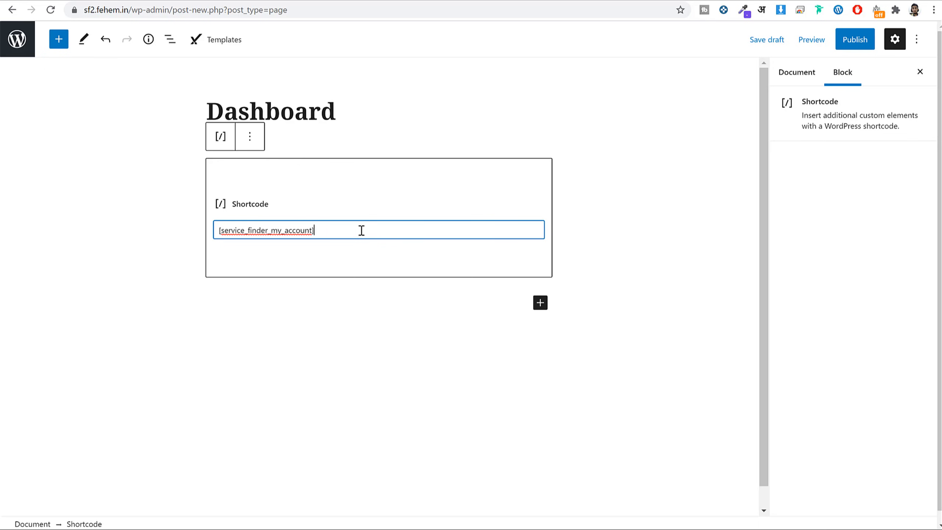
pyautogui.hotkey('ctrl', 'a')
pyautogui.click(374, 228)
# Publish the Dashboard page and return to the private window showing the site.
pyautogui.click(861, 41)
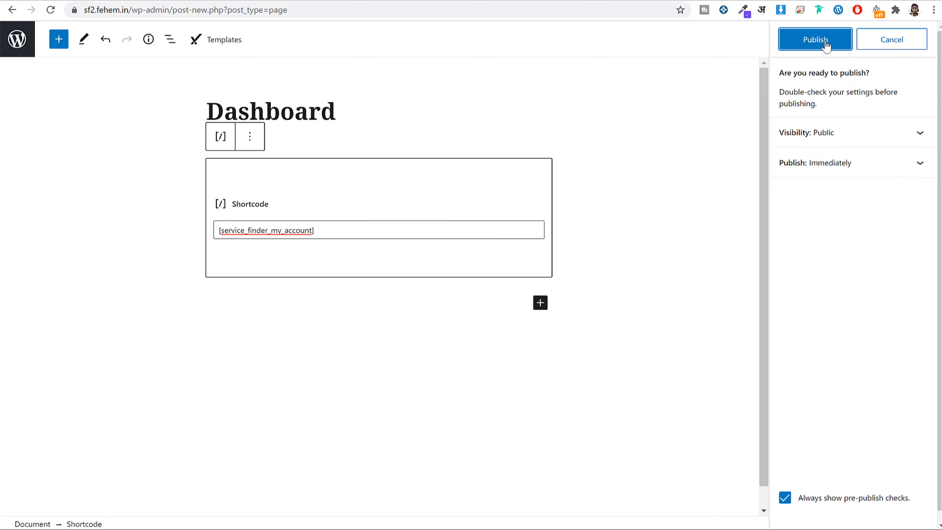
pyautogui.click(826, 44)
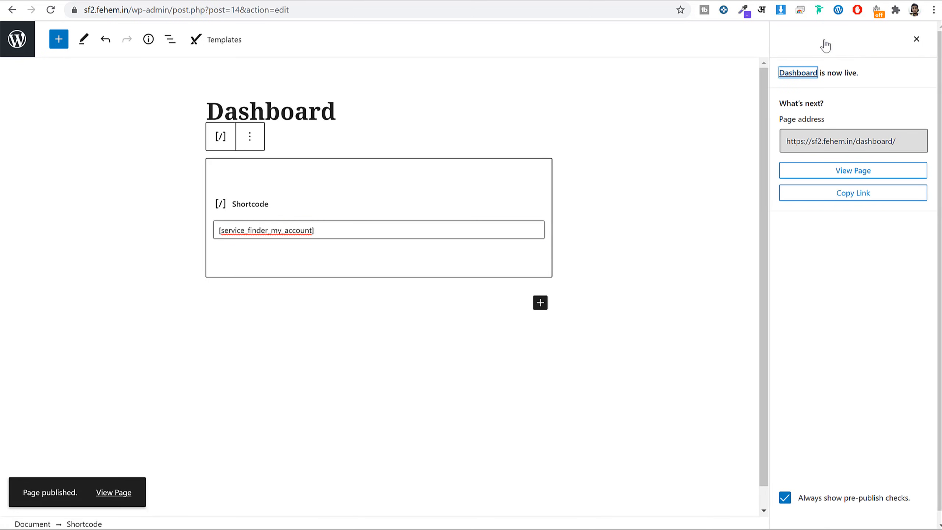
pyautogui.click(17, 39)
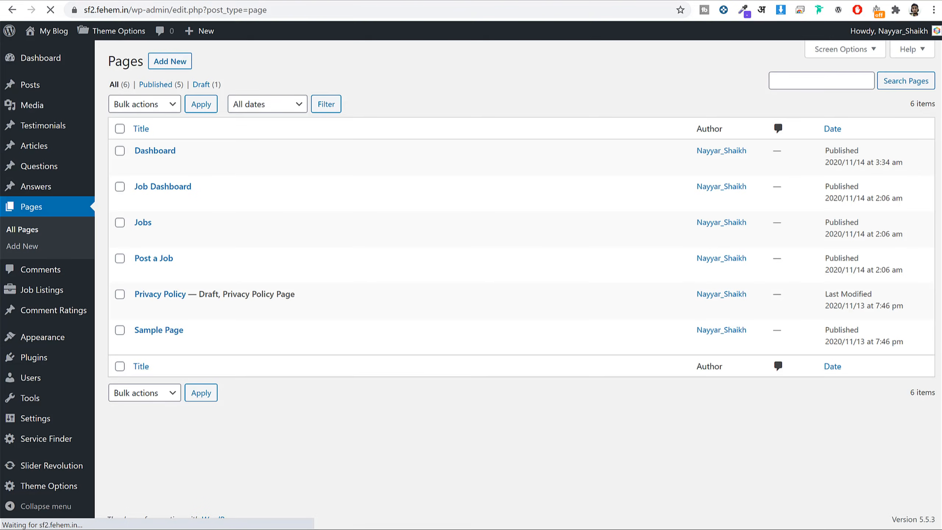
pyautogui.moveTo(253, 528)
pyautogui.click(308, 520)
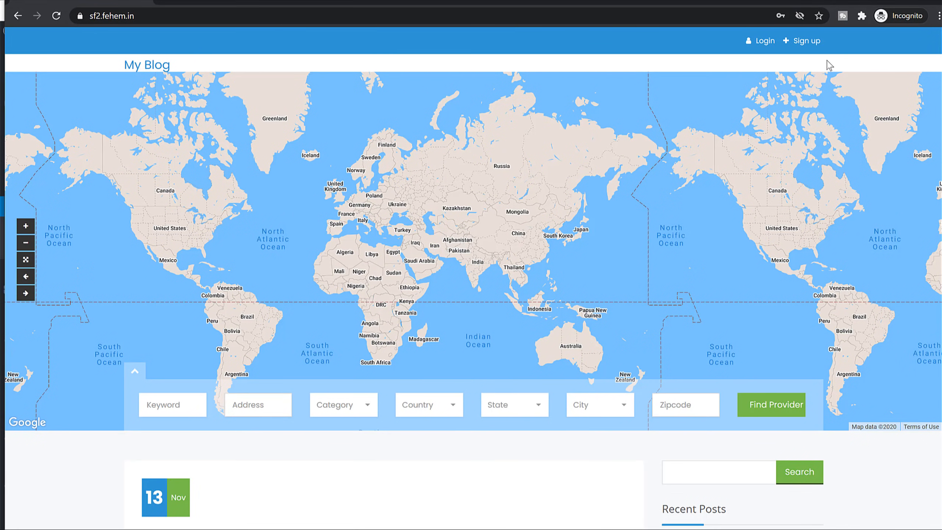
# On the provider sign-up form, enter company 'Fehem Amtomotive', first and last name, username and e-mail.
pyautogui.click(807, 41)
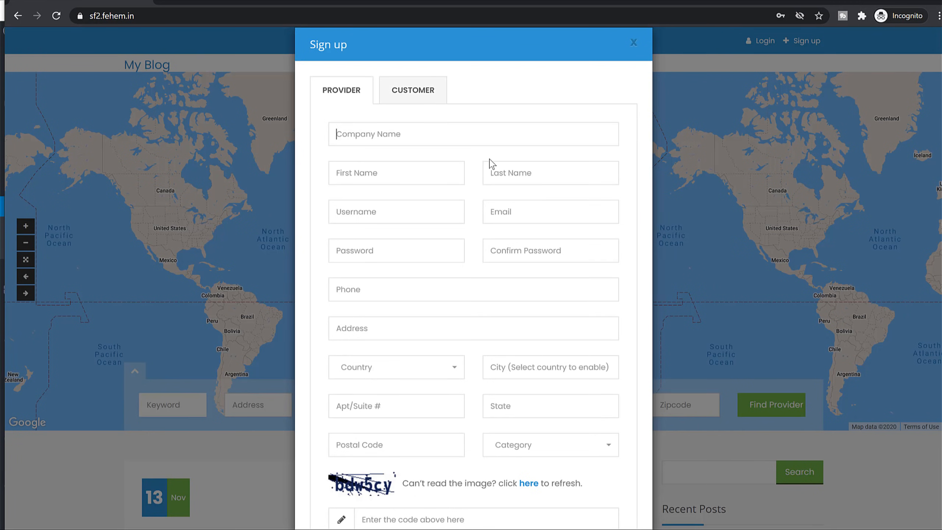
pyautogui.write('Fehem Amtomotive')
pyautogui.press('Tab')
pyautogui.write('J')
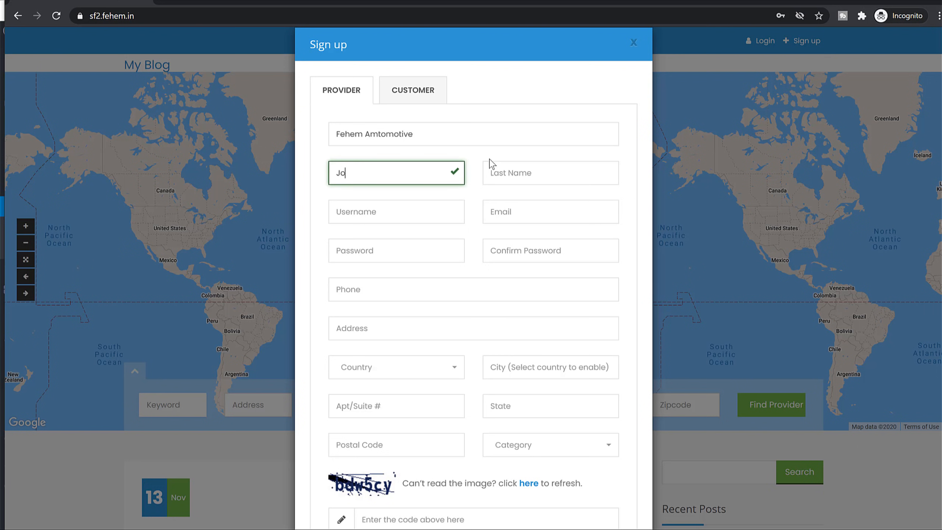
pyautogui.press('Tab')
pyautogui.write('D')
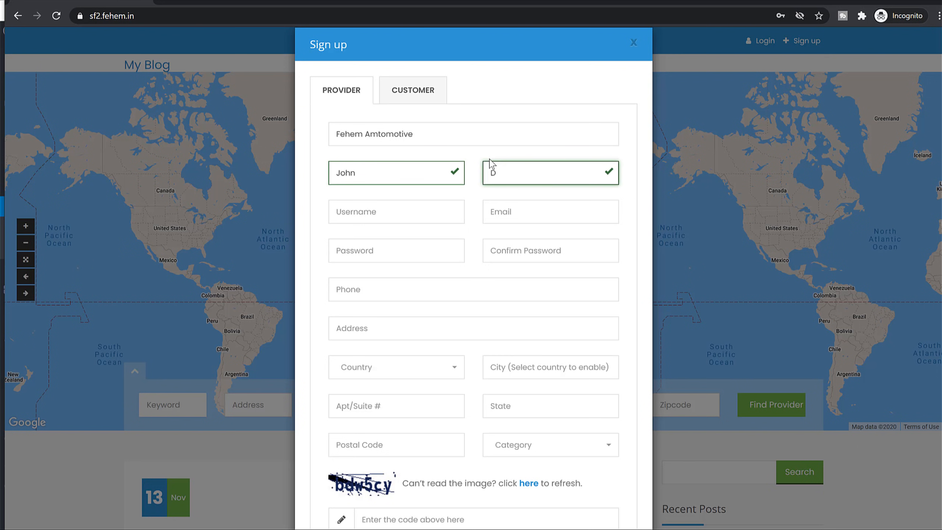
pyautogui.press('Tab')
pyautogui.write('nayyar')
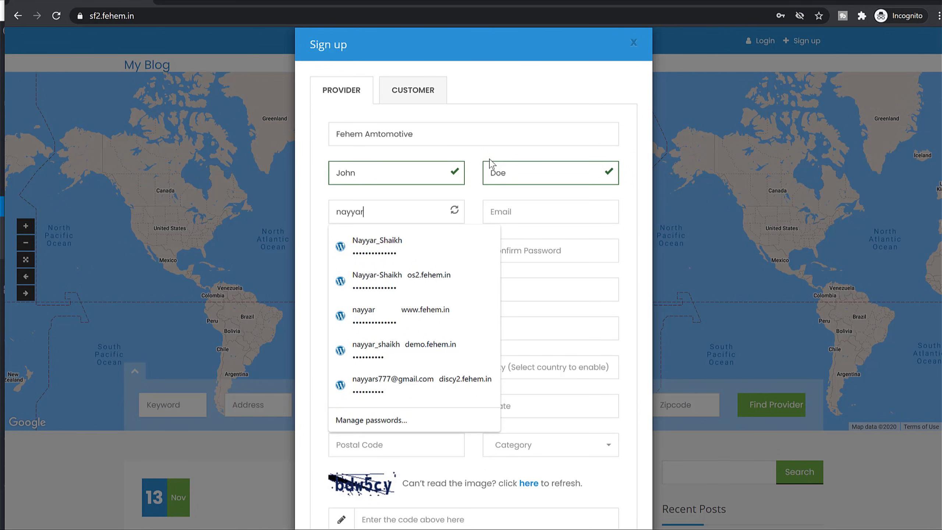
pyautogui.write('s777')
pyautogui.press('Tab')
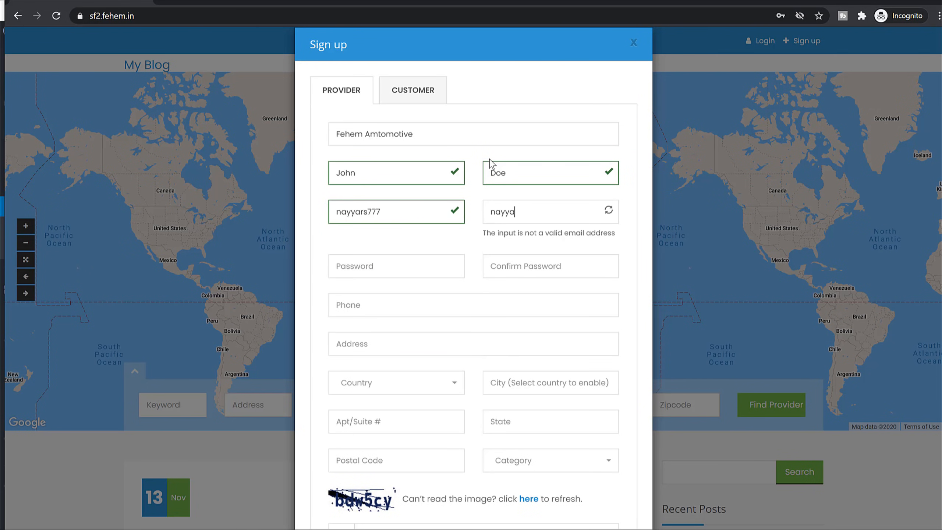
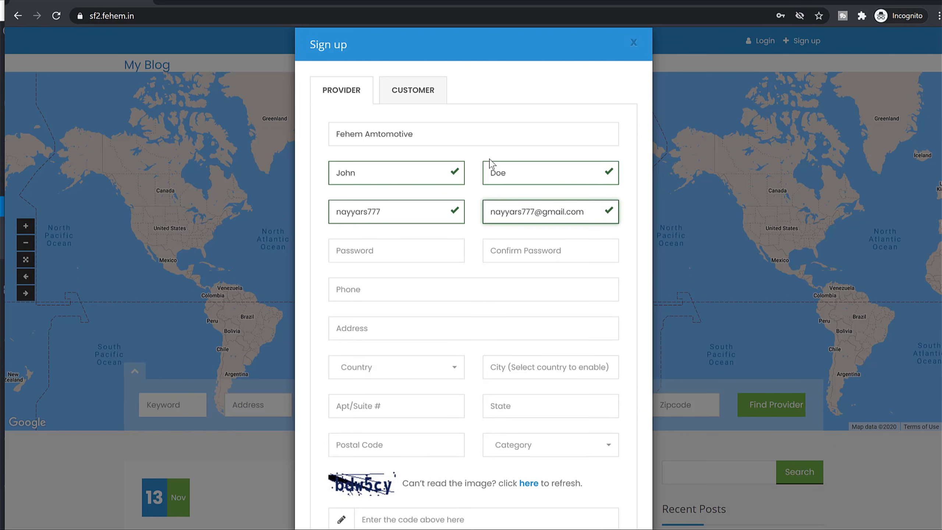
# Fill in the password, its confirmation and a valid phone number, and begin the address.
pyautogui.press('Tab')
pyautogui.write('1234567')
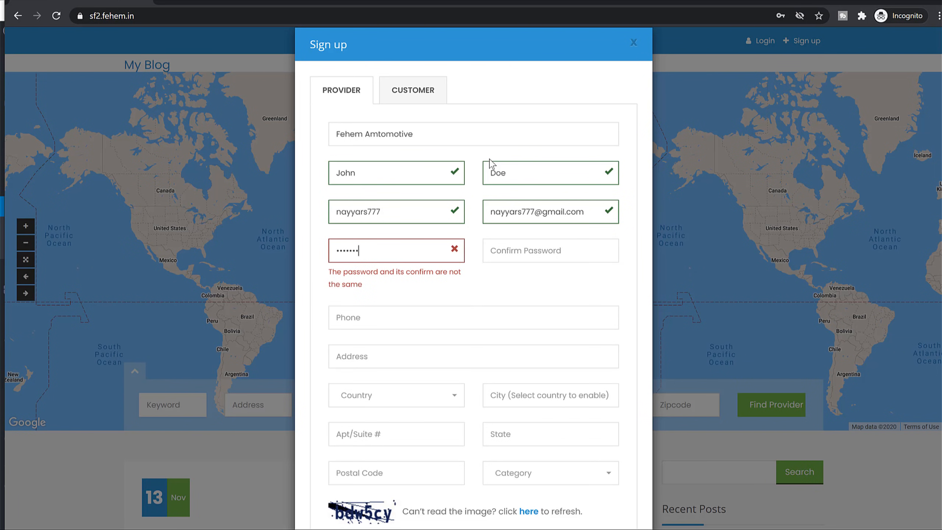
pyautogui.press('Tab')
pyautogui.write('1234567890')
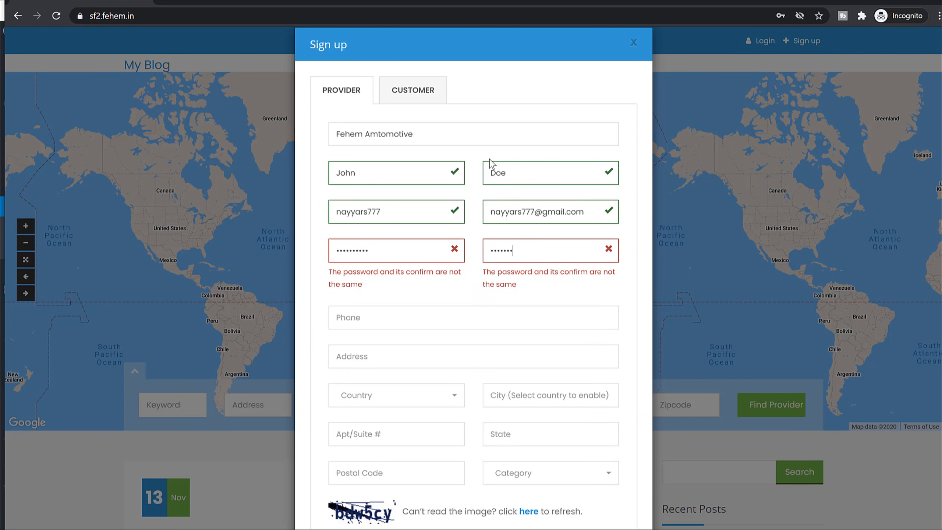
pyautogui.press('Tab')
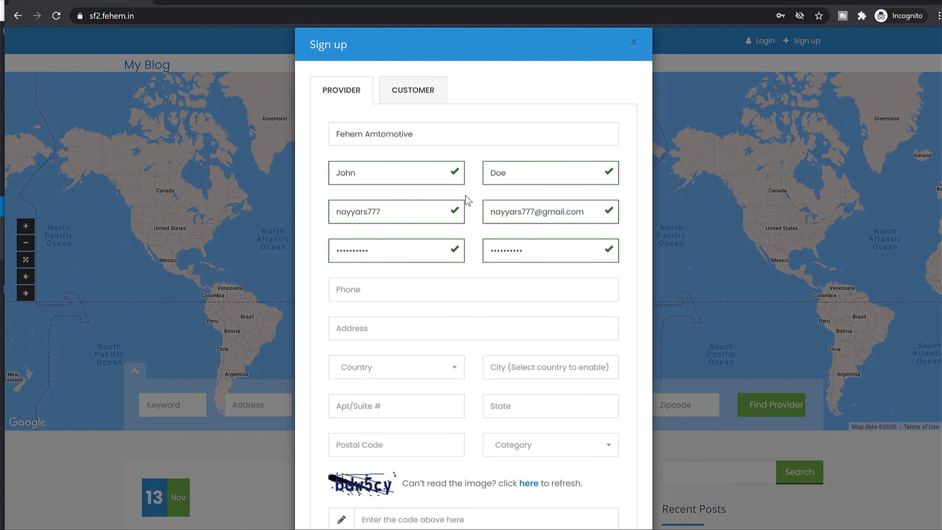
pyautogui.write('+123')
pyautogui.press('BackSpace')
pyautogui.press('BackSpace')
pyautogui.press('BackSpace')
pyautogui.press('BackSpace')
pyautogui.press('Tab')
pyautogui.write('Mu')
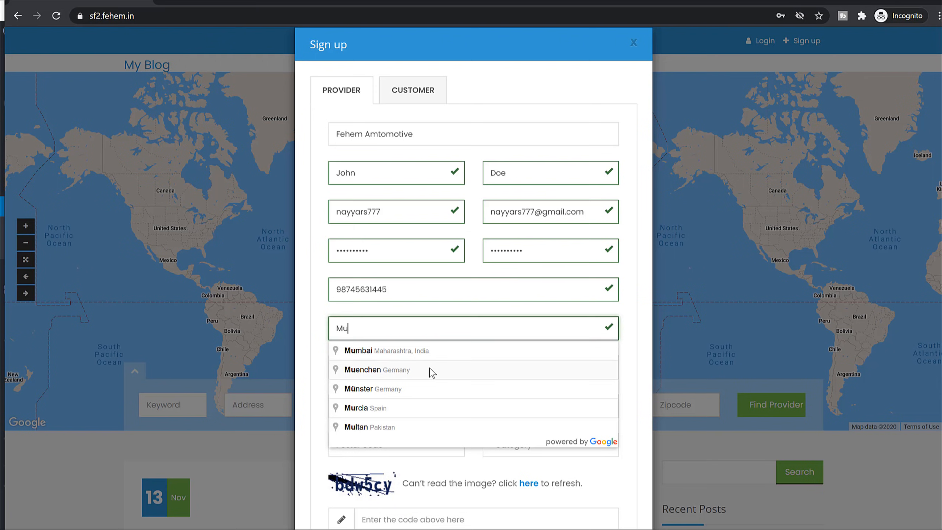
# Set the address from the 'ongc' Google suggestion in Mumbai.
pyautogui.press('BackSpace')
pyautogui.press('BackSpace')
pyautogui.write('ongc')
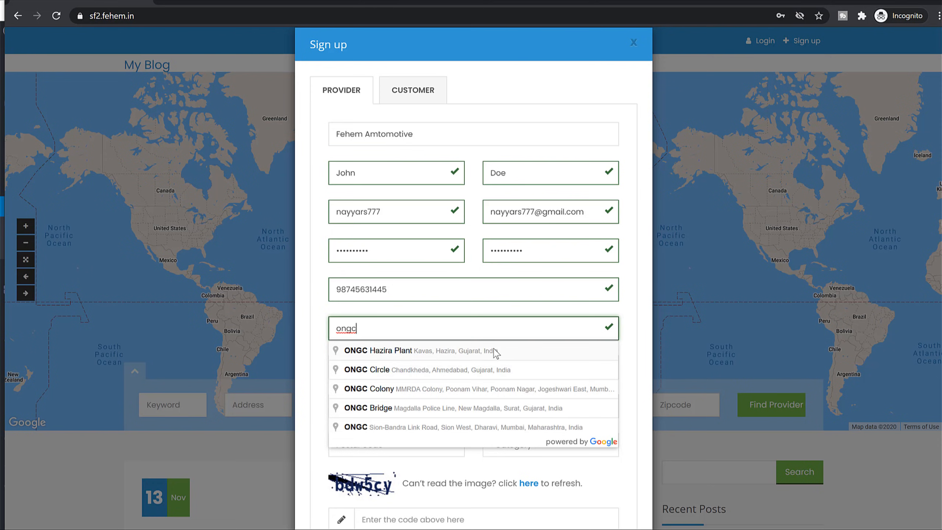
pyautogui.click(508, 428)
pyautogui.scroll(-3, 475, 386)
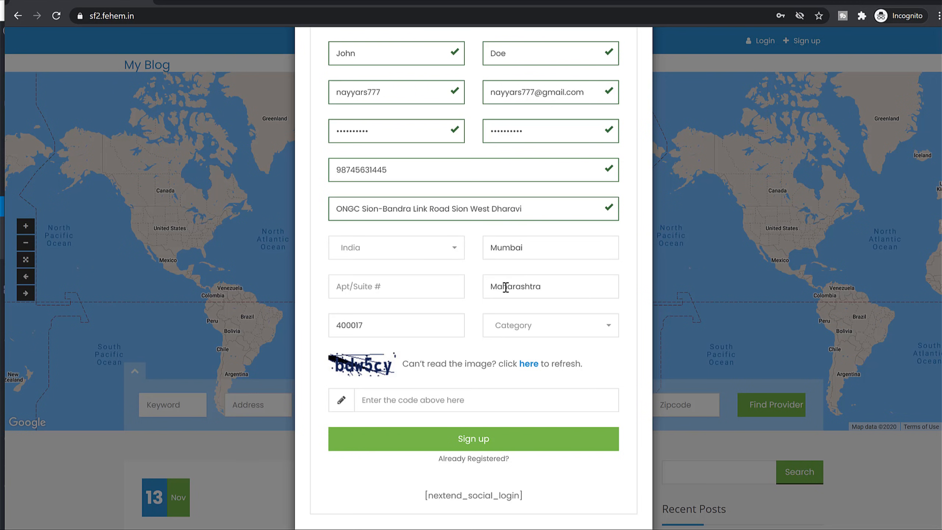
# Choose the Automotive category, enter the verification code, and submit the sign-up.
pyautogui.click(519, 333)
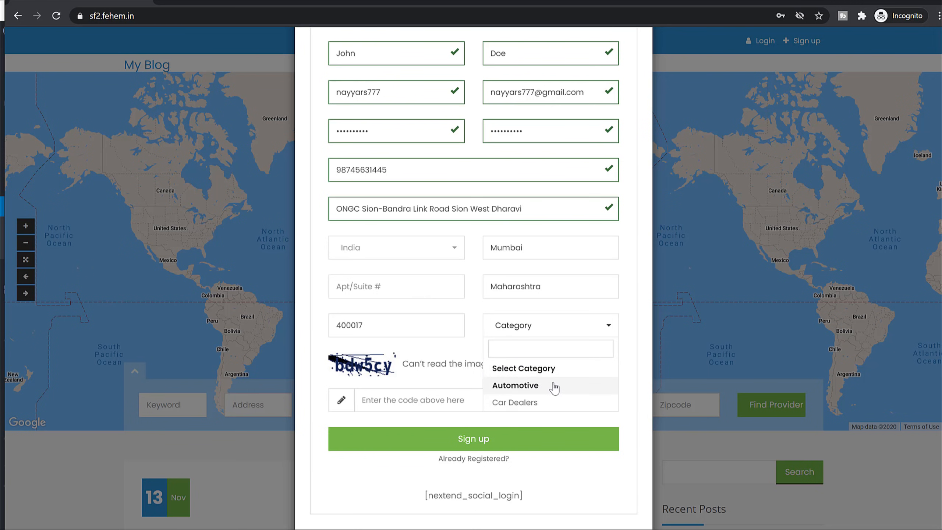
pyautogui.click(548, 390)
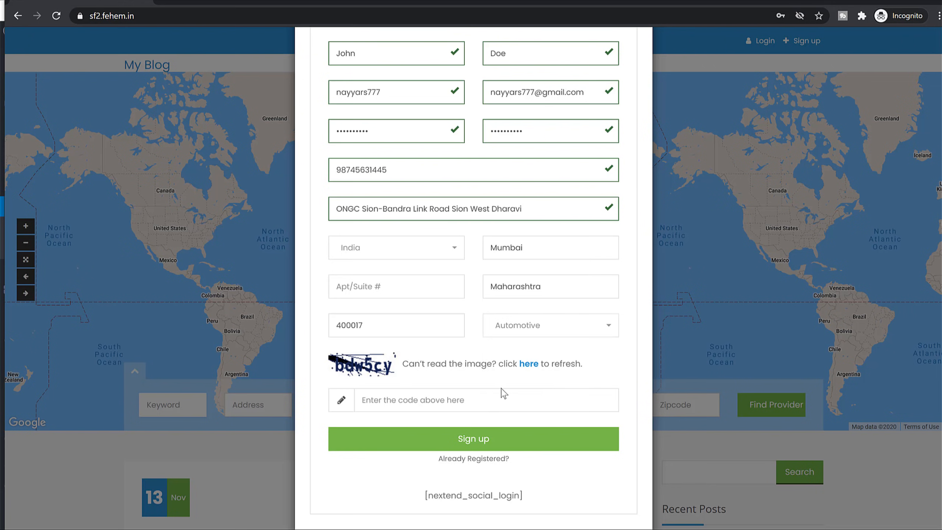
pyautogui.write('bdw')
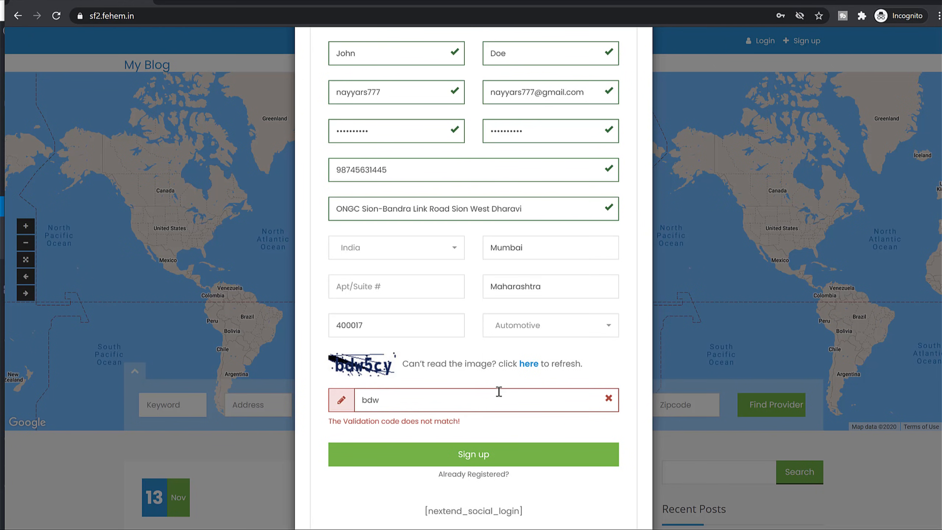
pyautogui.write('5cy')
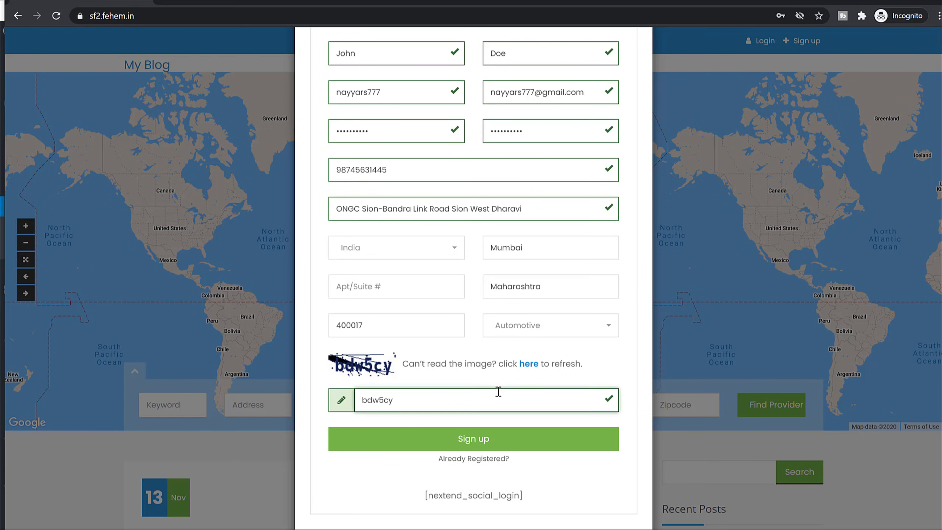
pyautogui.click(479, 438)
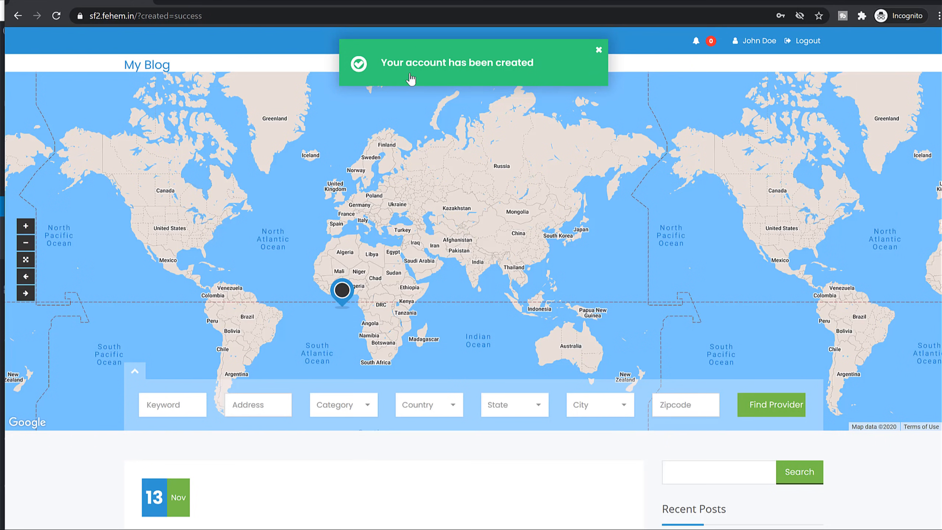
# Dismiss the account-created notice and go to the new provider's dashboard Profile Settings.
pyautogui.click(599, 50)
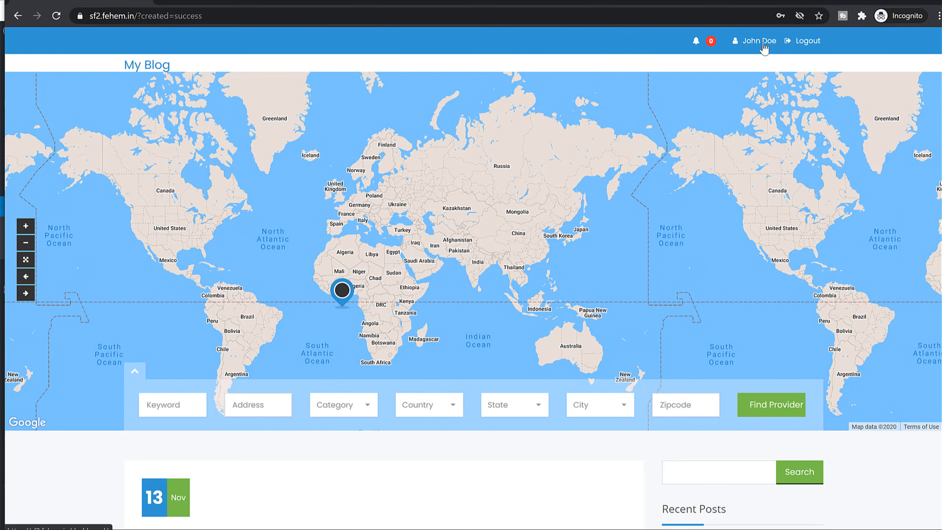
pyautogui.click(763, 48)
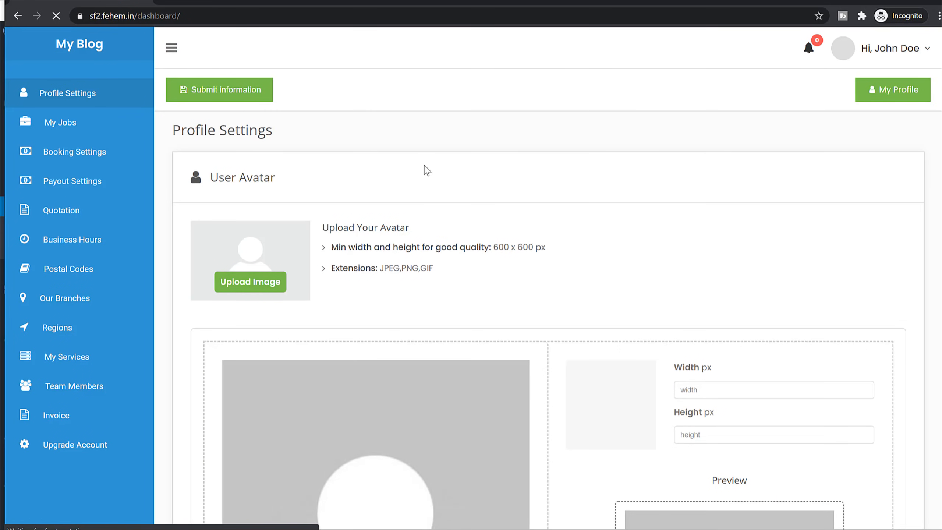
pyautogui.scroll(-6, 506, 234)
pyautogui.scroll(-5, 560, 253)
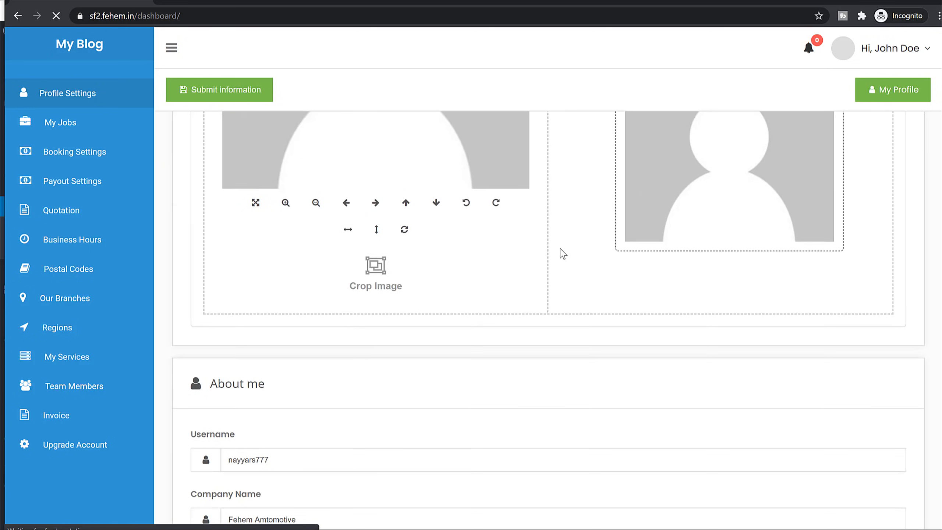
pyautogui.scroll(4, 566, 260)
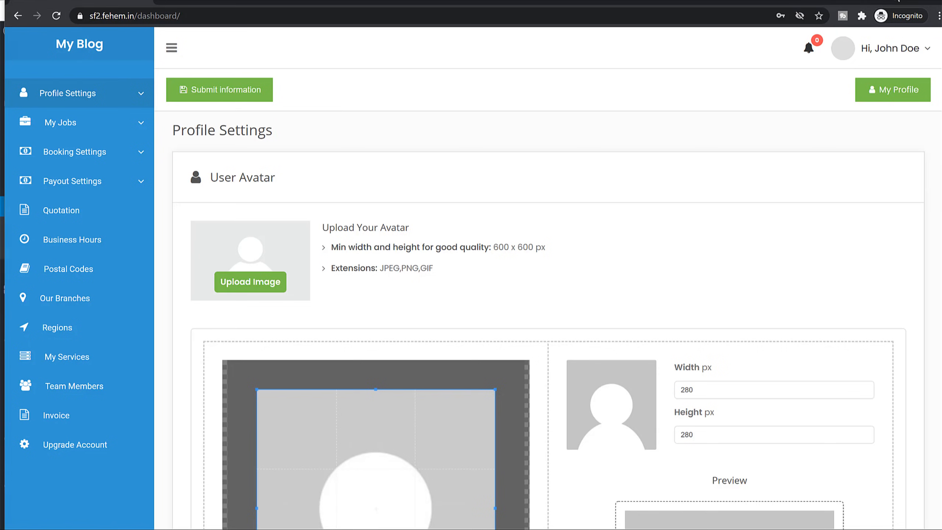
pyautogui.click(900, 2)
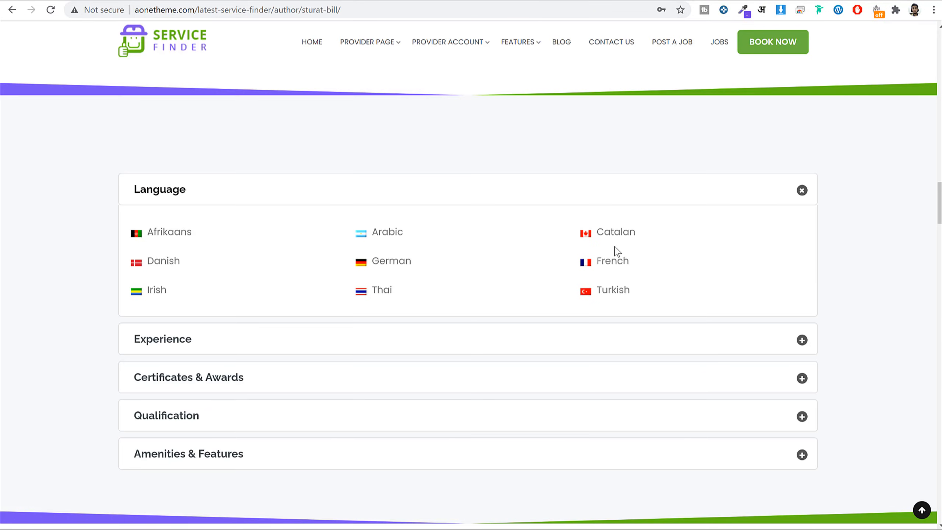
pyautogui.scroll(15, 613, 250)
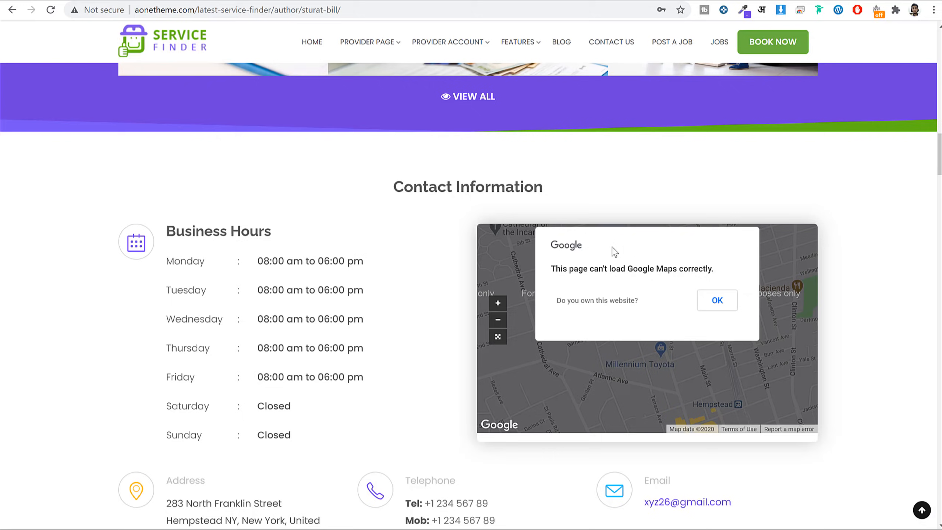
pyautogui.scroll(-12, 612, 256)
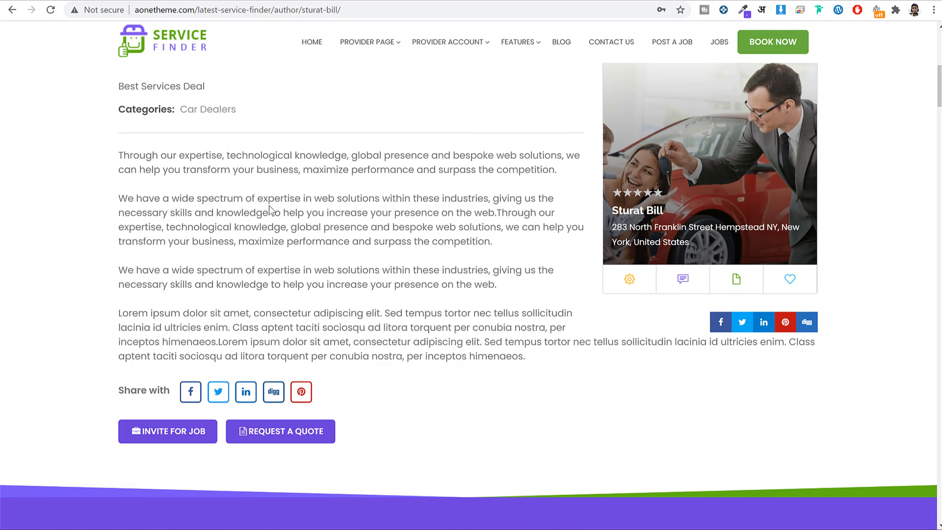
pyautogui.moveTo(110, 143); pyautogui.dragTo(432, 312)
pyautogui.click(524, 339)
pyautogui.scroll(3, 524, 339)
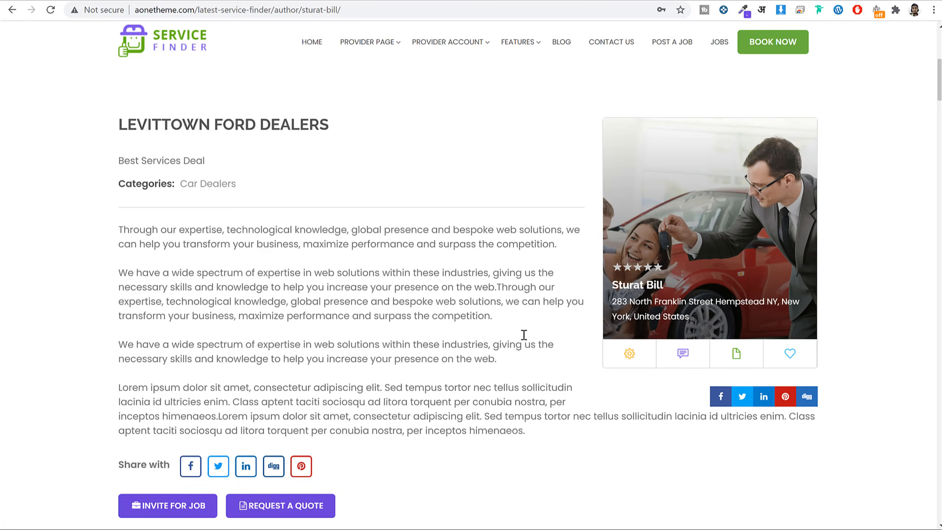
pyautogui.scroll(-10, 524, 340)
pyautogui.scroll(-6, 524, 340)
pyautogui.scroll(15, 523, 341)
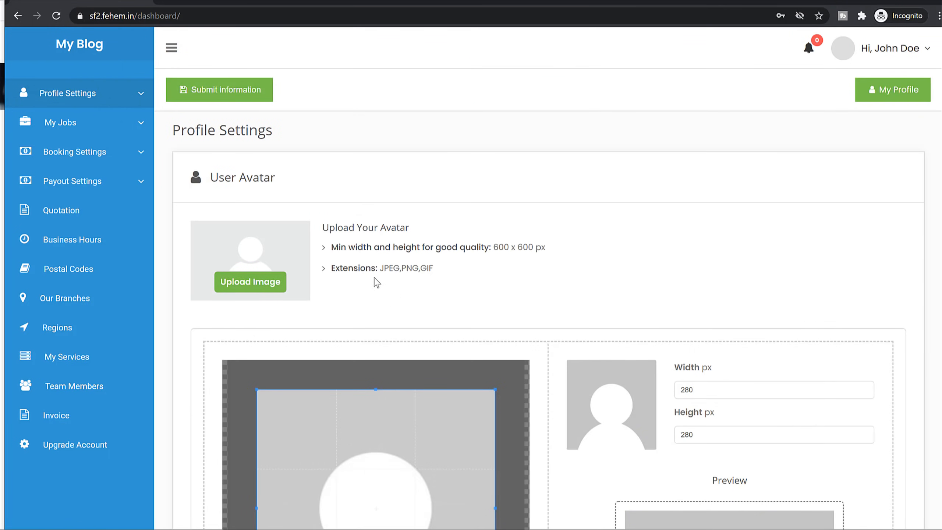
pyautogui.click(249, 282)
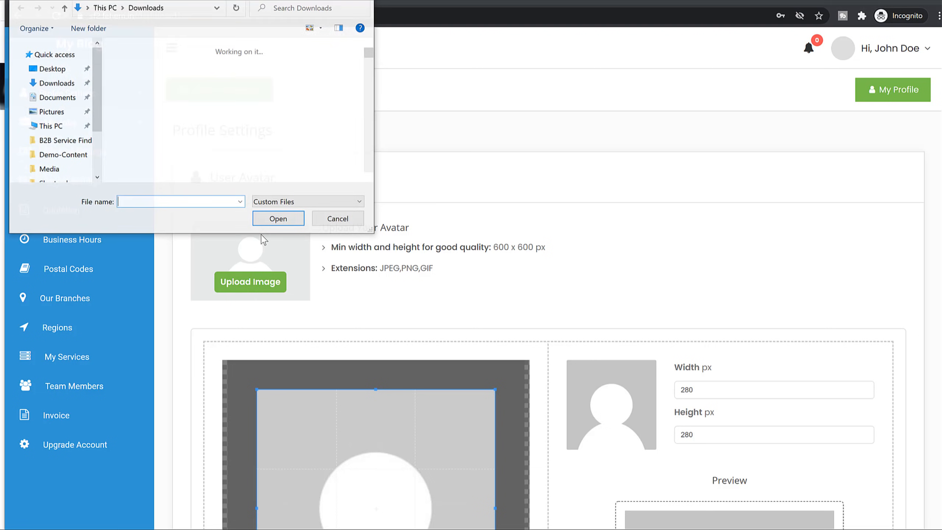
pyautogui.click(53, 169)
pyautogui.moveTo(255, 0); pyautogui.dragTo(541, 80)
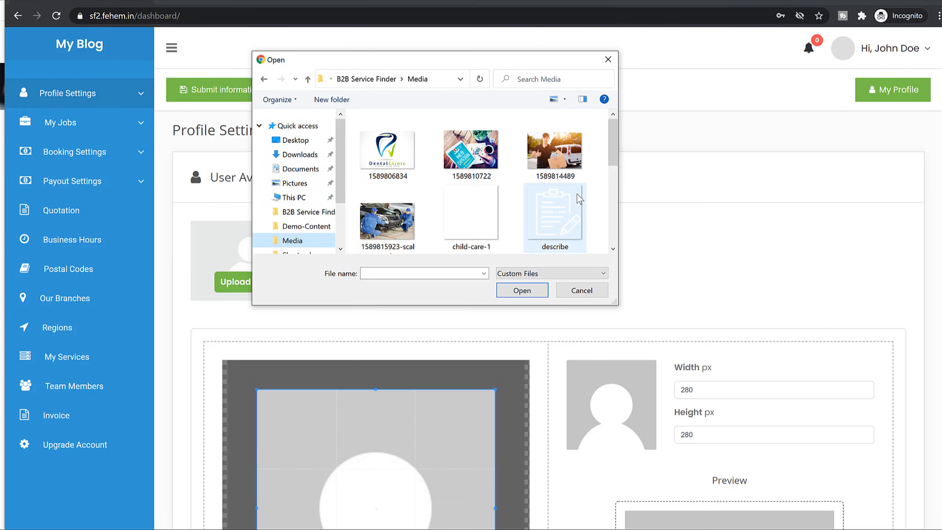
pyautogui.scroll(-5, 580, 199)
pyautogui.scroll(2, 537, 222)
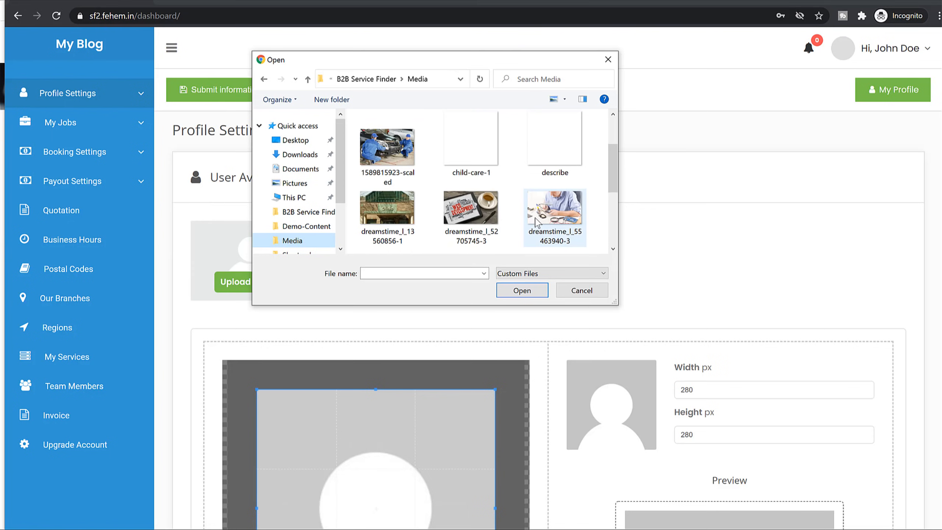
pyautogui.scroll(1, 537, 222)
pyautogui.scroll(-4, 538, 219)
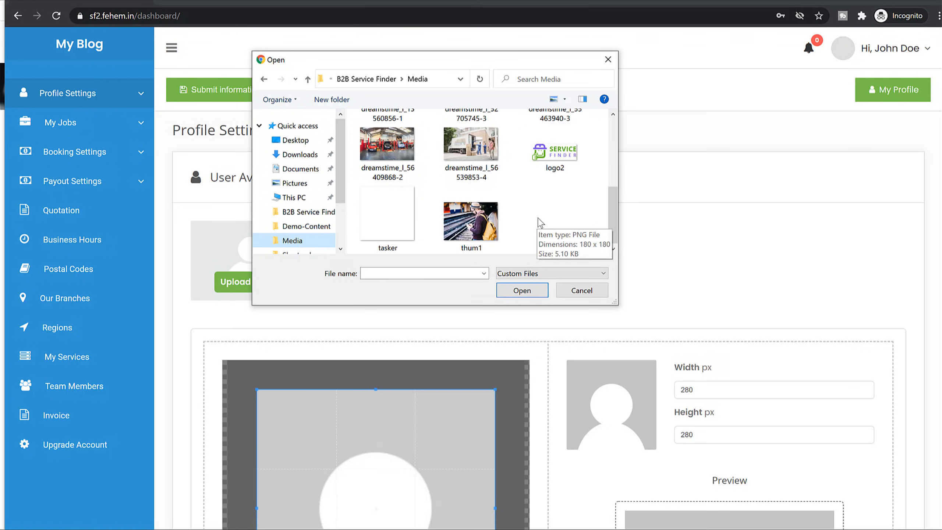
pyautogui.click(472, 221)
pyautogui.scroll(3, 473, 223)
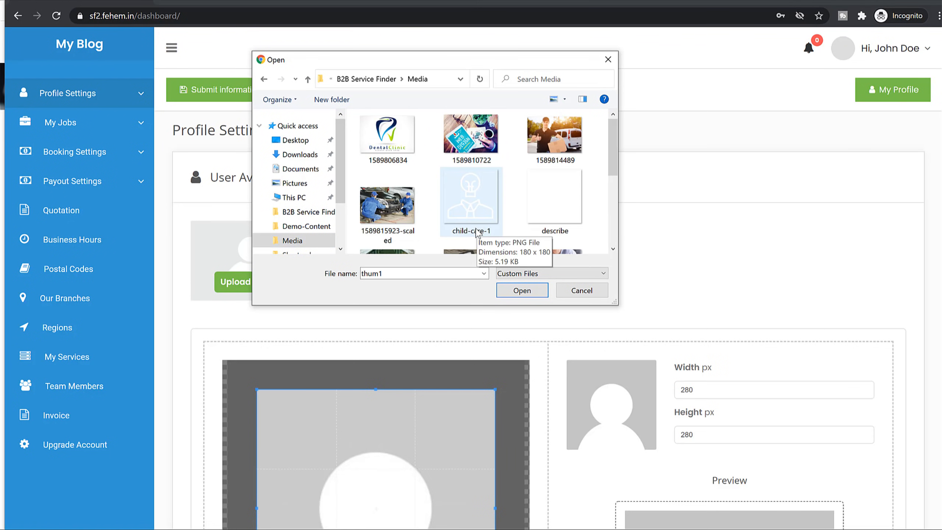
pyautogui.click(538, 153)
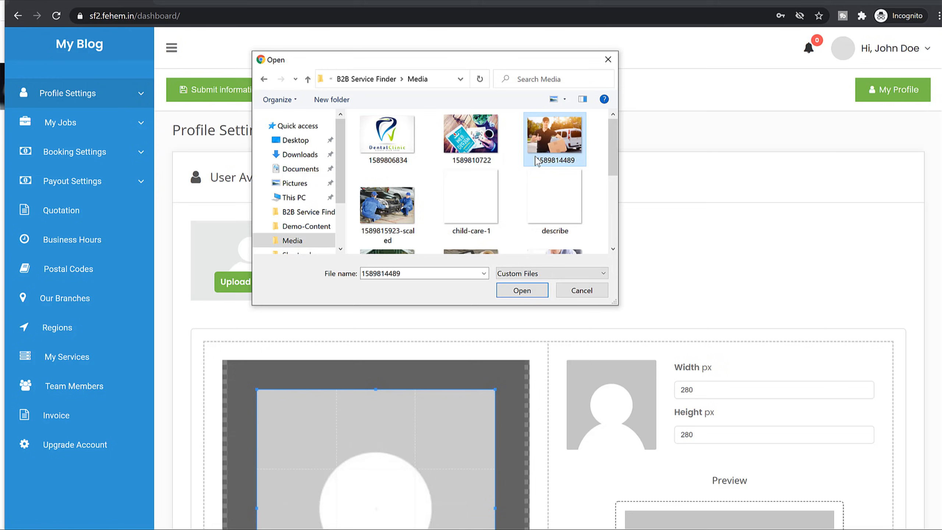
pyautogui.click(529, 291)
# Shift the avatar crop area up to the photo's top edge.
pyautogui.scroll(-5, 753, 270)
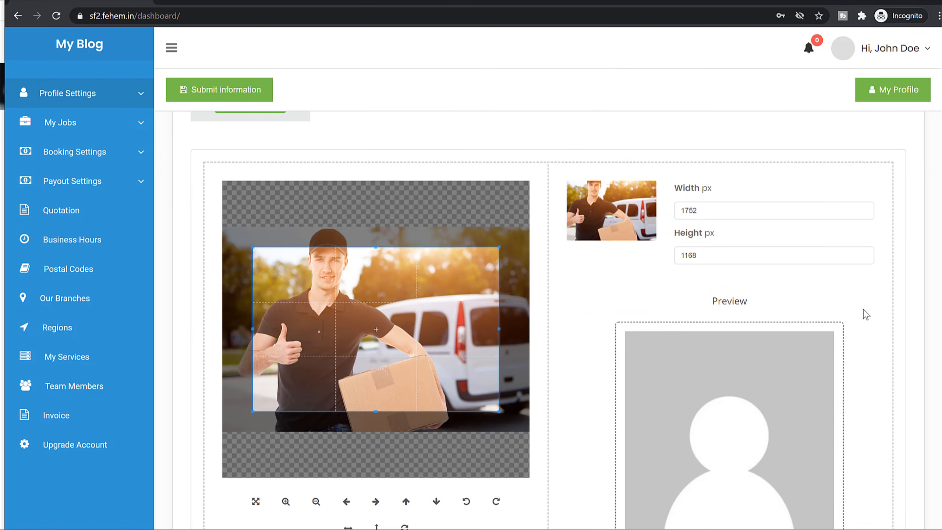
pyautogui.moveTo(359, 342); pyautogui.dragTo(359, 325)
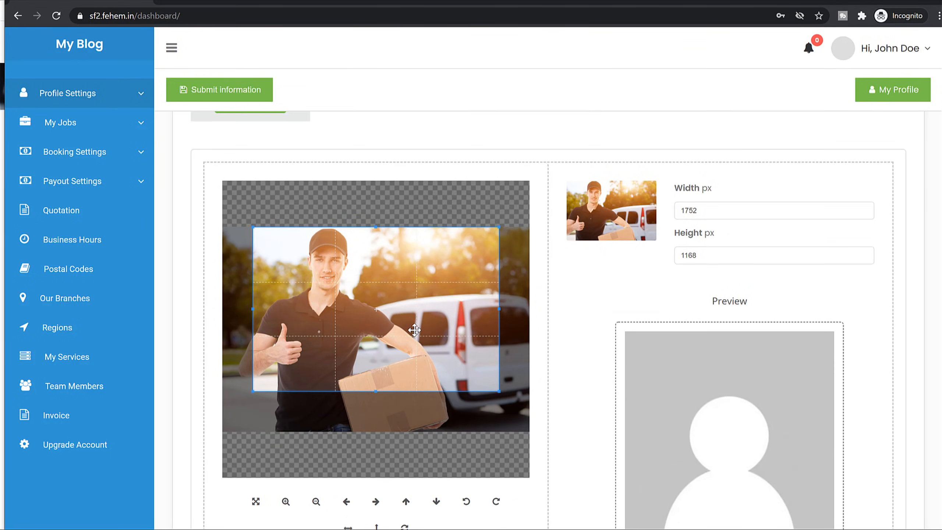
pyautogui.scroll(-3, 900, 325)
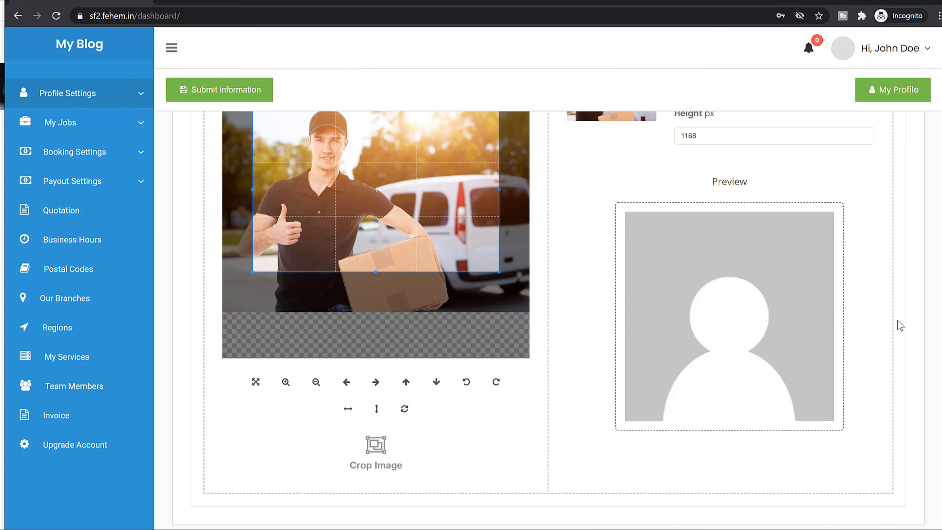
pyautogui.scroll(-9, 900, 325)
pyautogui.scroll(-3, 368, 286)
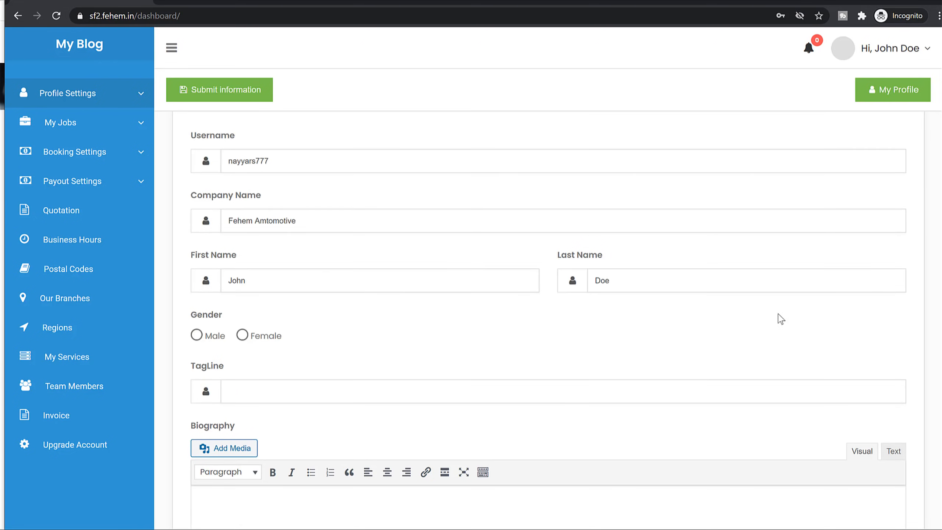
# Set gender to Male and paste 'Best Services Deal' as the TagLine.
pyautogui.scroll(-3, 778, 319)
pyautogui.click(208, 216)
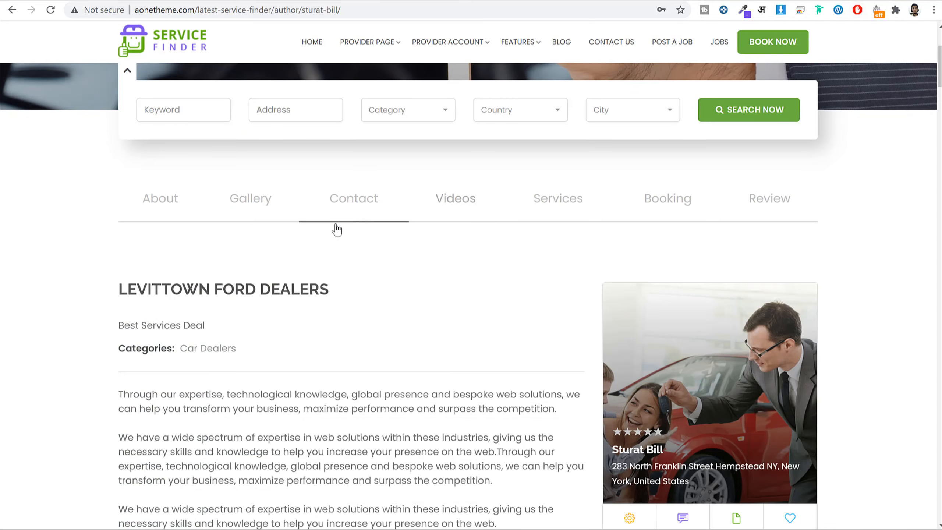
pyautogui.scroll(-3, 297, 301)
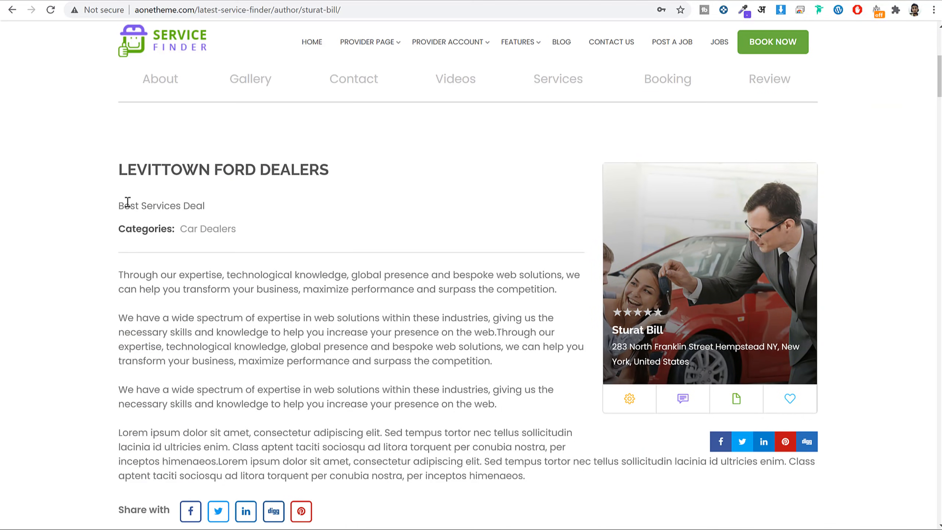
pyautogui.tripleClick(187, 203)
pyautogui.tripleClick(230, 164)
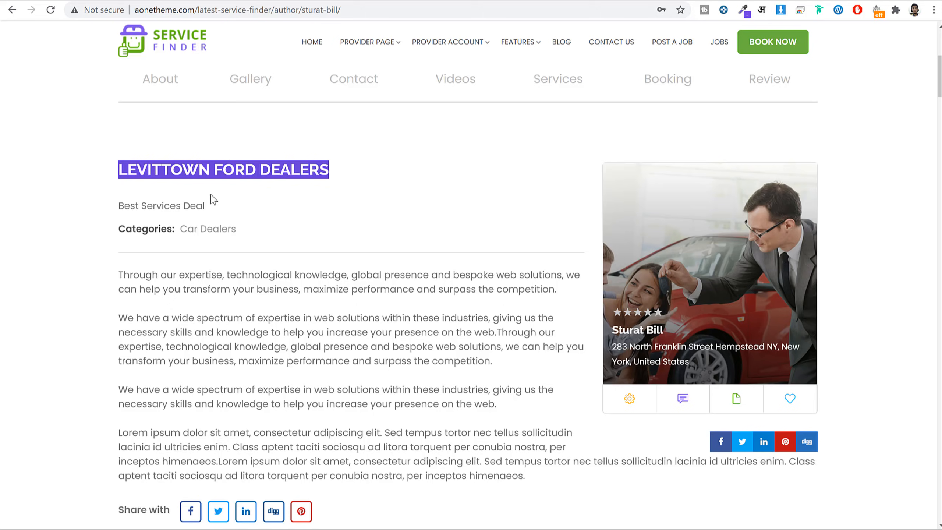
pyautogui.click(200, 208)
pyautogui.moveTo(202, 208); pyautogui.dragTo(116, 202)
pyautogui.hotkey('ctrl', 'c')
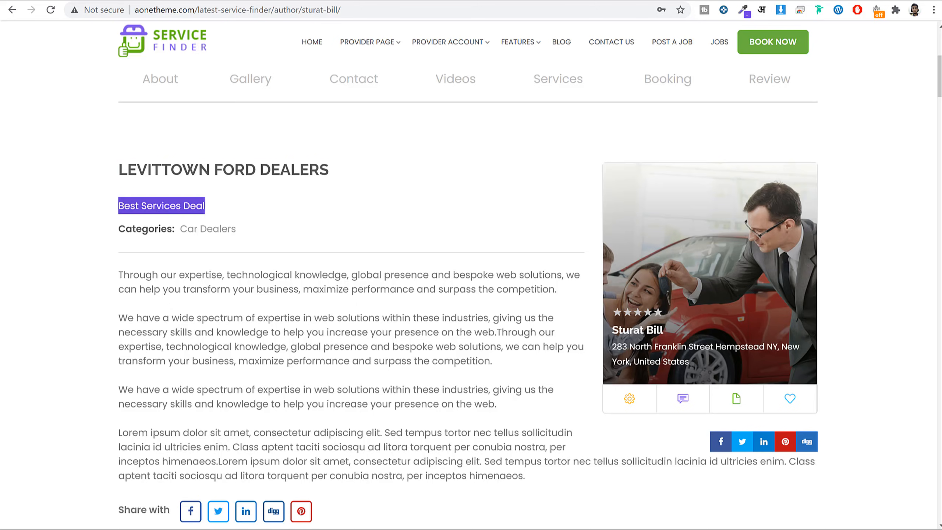
pyautogui.click(316, 519)
pyautogui.click(305, 271)
pyautogui.hotkey('ctrl', 'v')
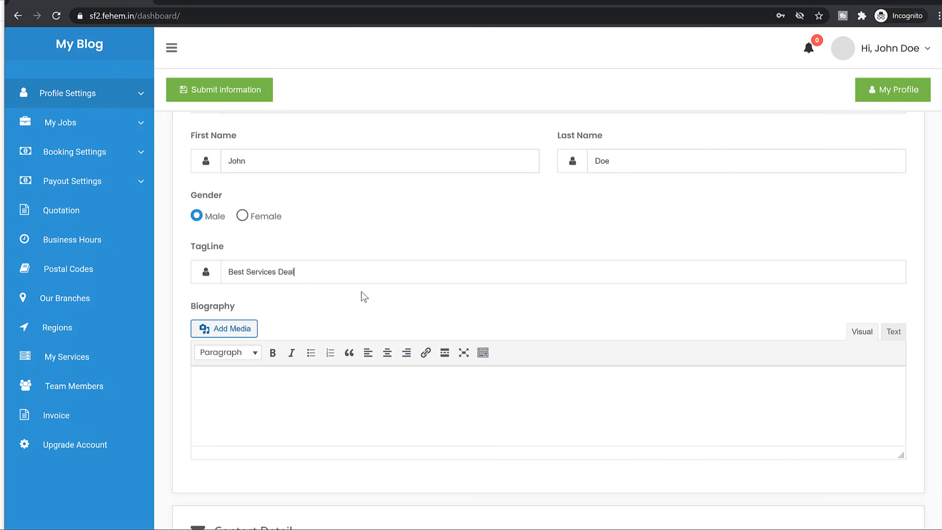
# Enlarge the Biography editor and paste the four copied bio paragraphs into it.
pyautogui.scroll(-3, 422, 314)
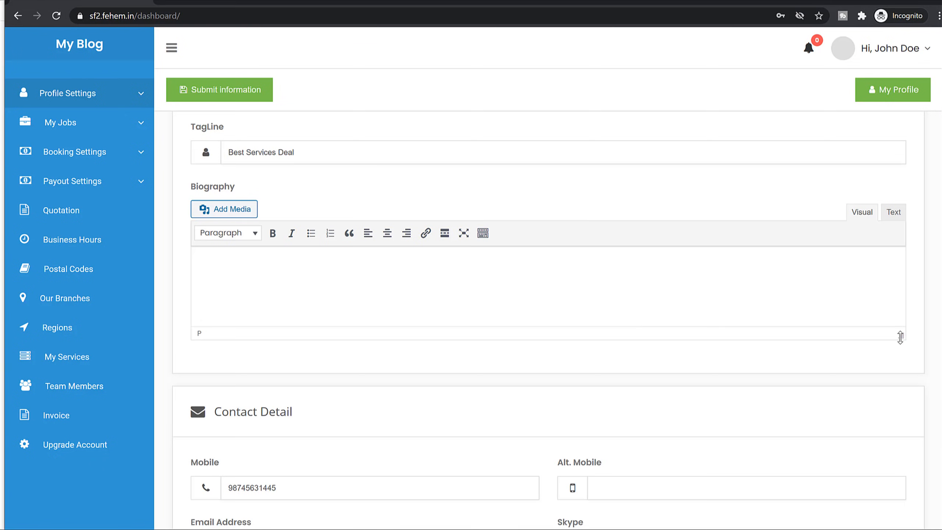
pyautogui.moveTo(896, 335); pyautogui.dragTo(902, 455)
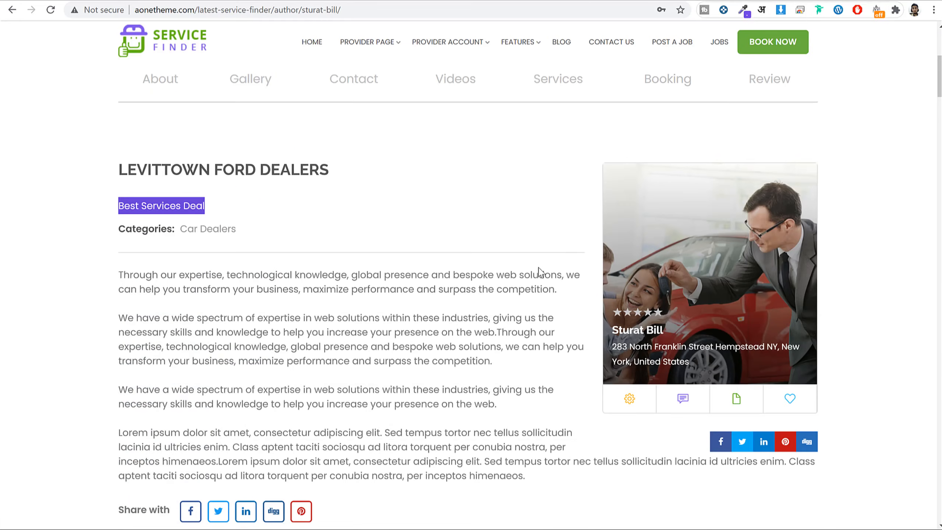
pyautogui.scroll(-3, 540, 271)
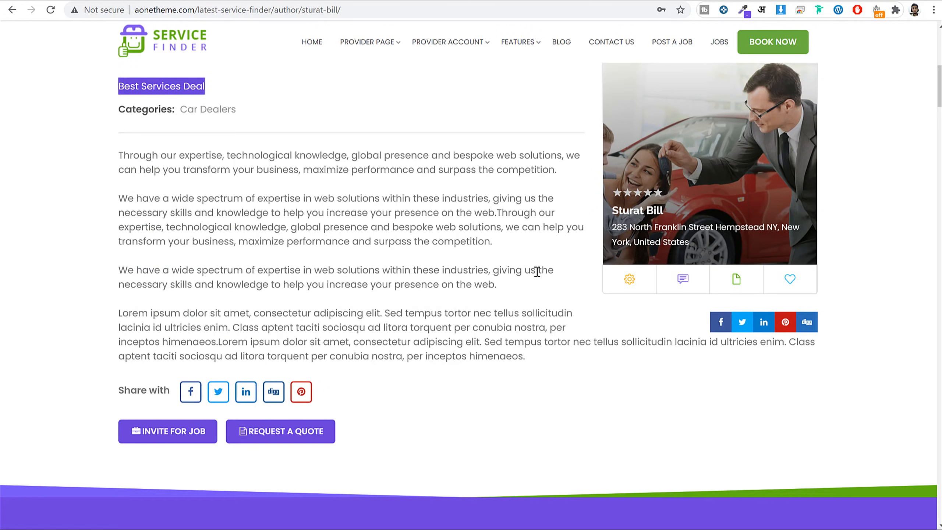
pyautogui.moveTo(116, 152); pyautogui.dragTo(533, 357)
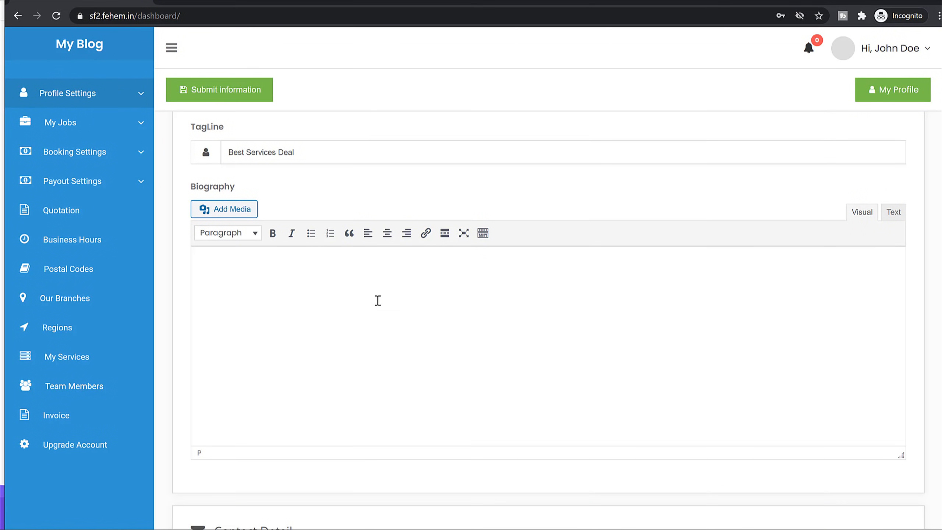
pyautogui.write('Through our expertise, technological knowledge, global presence and bespoke web solutions, we can help you transform your business, maximize performance and surpass the competition. We have a wide spectrum of expertise in web solutions within these industries, giving us the necessary skills and knowledge to help you increase your presence on the web.Through our expertise, technological knowledge, global presence and bespoke web solutions, we can help you transform your business, maximize performance and surpass the competition. We have a wide spectrum of expertise in web solutions within these industries, giving us the necessary skills and knowledge to help you increase your presence on the web. Lorem ipsum dolor sit amet, consectetur adipiscing elit. Sed tempus tortor nec tellus sollicitudin lacinia id ultricies enim. Class aptent taciti sociosqu ad litora torquent per conubia nostra, per inceptos himenaeos.Lorem ipsum dolor sit amet, consectetur adipiscing elit. Sed tempus tortor nec tellus sollicitudin lacinia id ultricies enim. Class aptent taciti sociosqu ad litora torquent per conubia nostra, per inceptos himenaeos.')
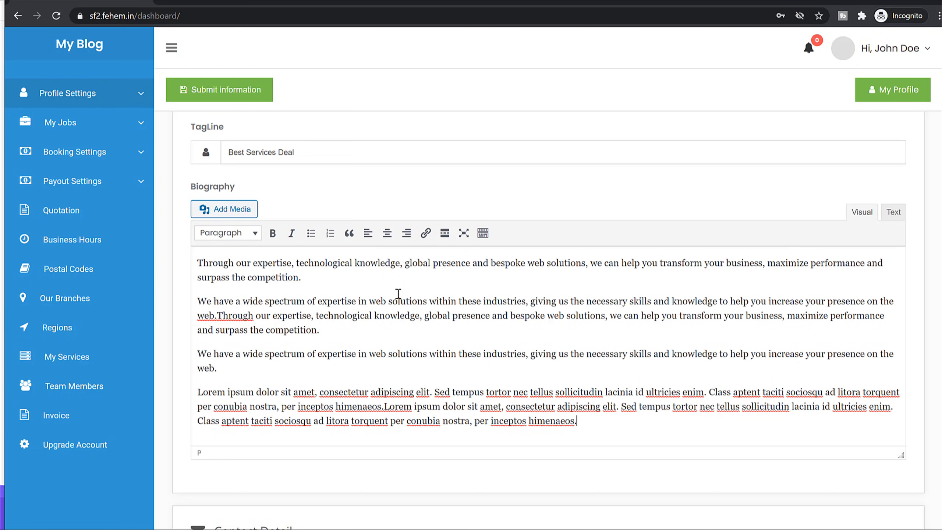
# Fill in the alternate mobile and website contacts and start the Skype ID.
pyautogui.scroll(-2, 610, 358)
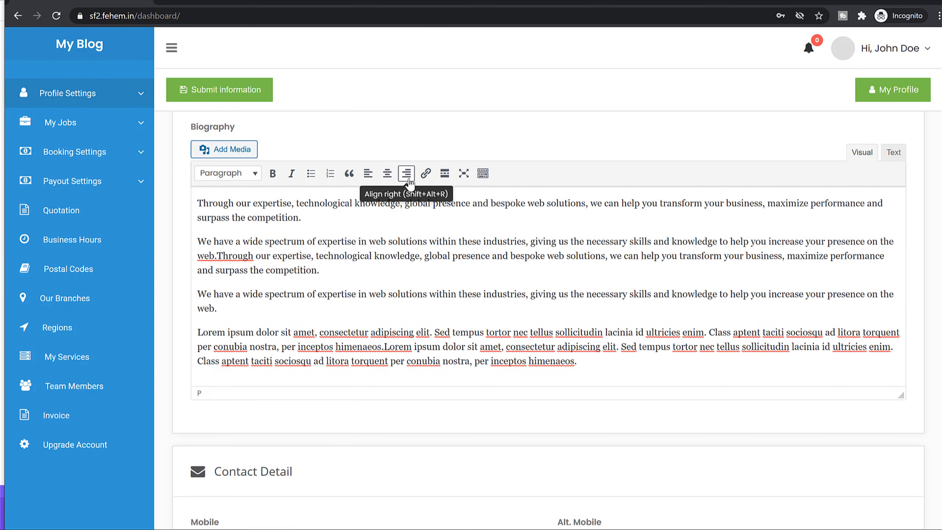
pyautogui.scroll(-10, 642, 310)
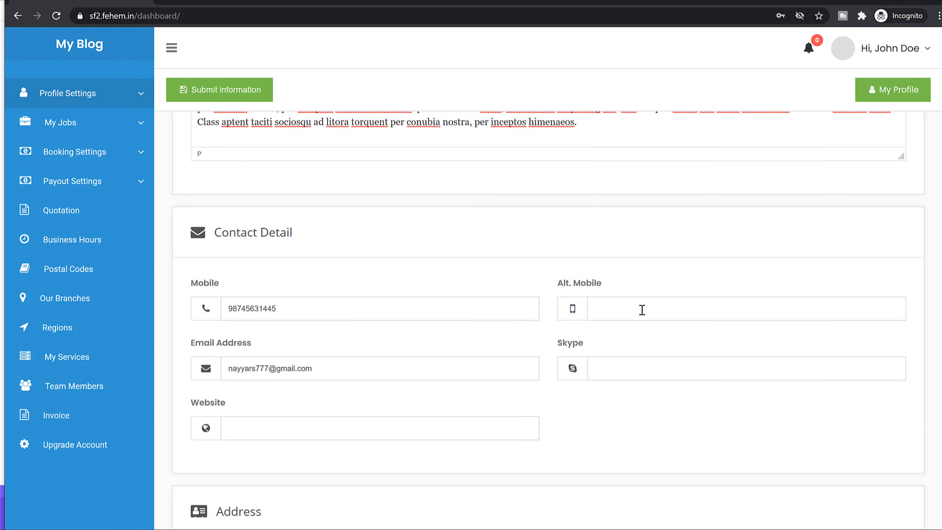
pyautogui.scroll(2, 346, 187)
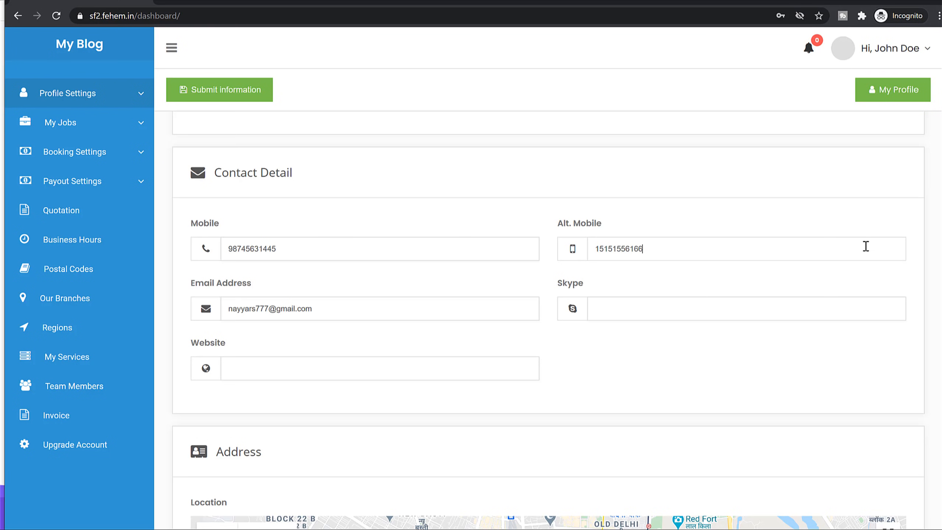
pyautogui.press('Tab')
pyautogui.click(646, 313)
pyautogui.write('skype.id')
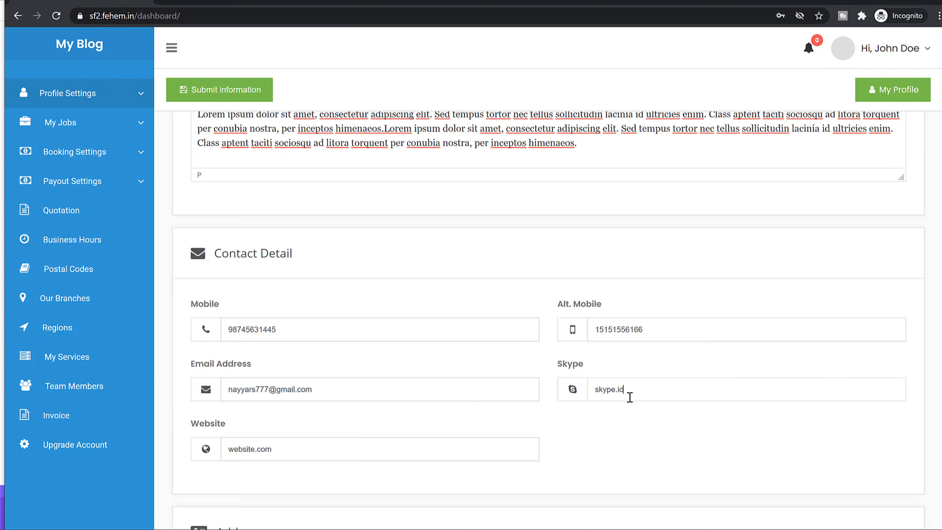
pyautogui.scroll(-9, 630, 398)
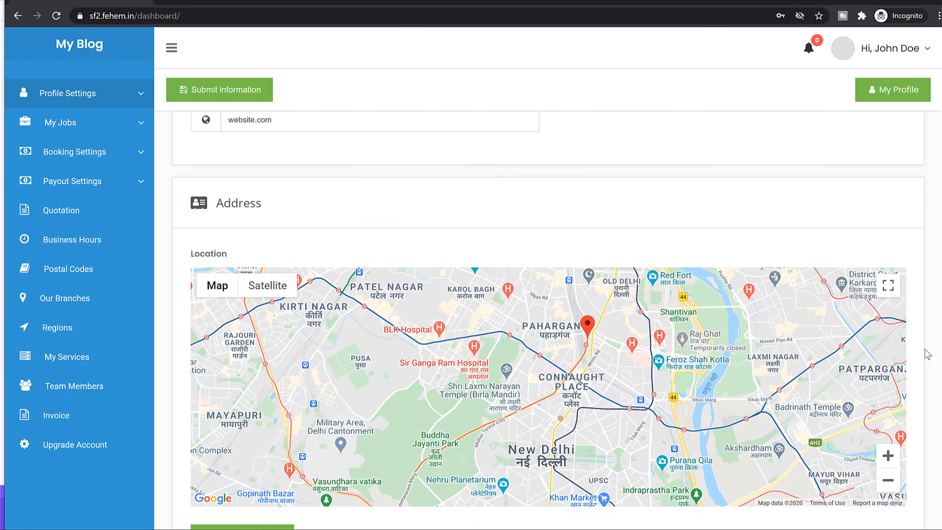
# Move the map marker to Paharganj near Cycle and Toy Market, with Apt/Suite 125.
pyautogui.scroll(-4, 928, 354)
pyautogui.scroll(-1, 587, 279)
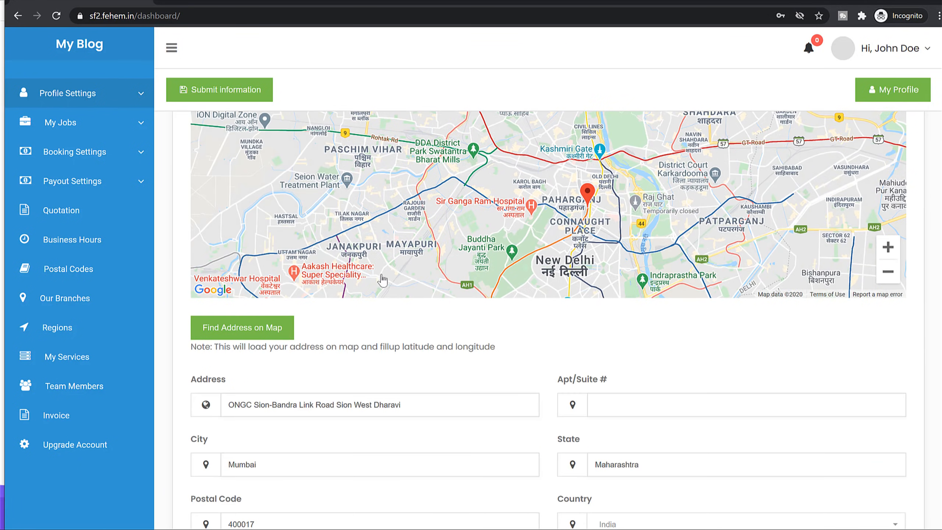
pyautogui.tripleClick(388, 408)
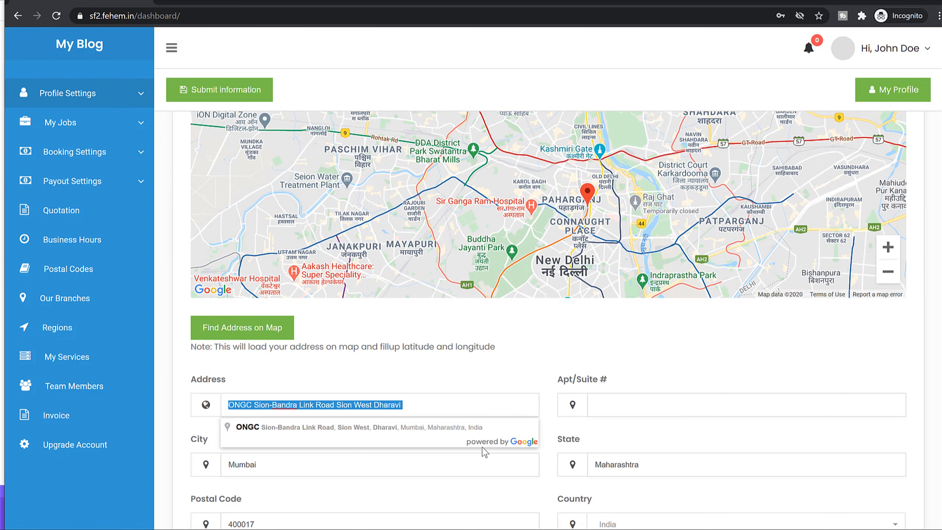
pyautogui.scroll(2, 594, 204)
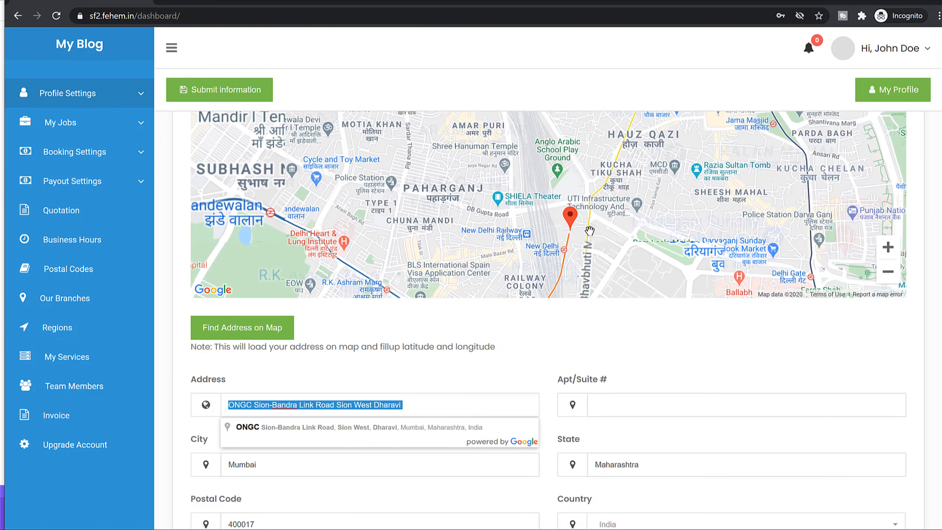
pyautogui.moveTo(569, 218)
pyautogui.mouseDown()
pyautogui.moveTo(413, 208)
pyautogui.moveTo(579, 206)
pyautogui.moveTo(352, 208)
pyautogui.mouseUp()
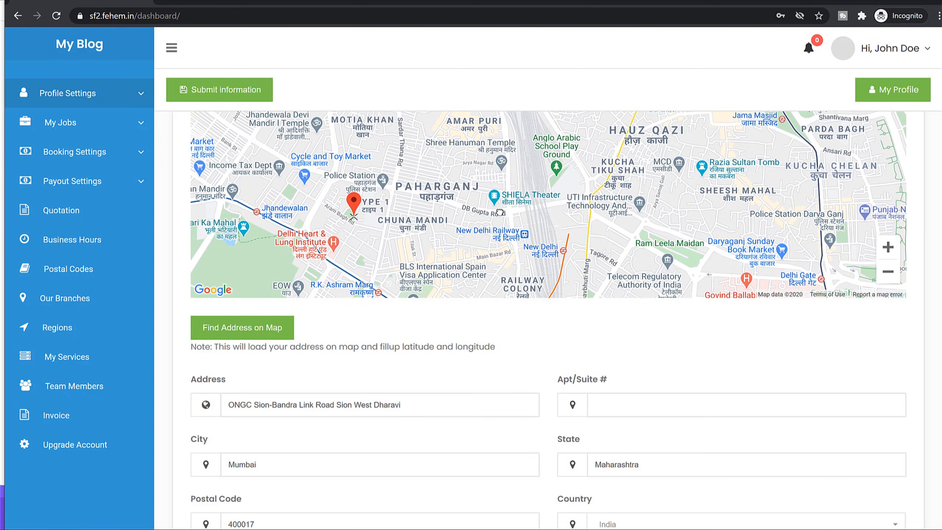
pyautogui.moveTo(500, 212)
pyautogui.mouseDown()
pyautogui.moveTo(697, 202)
pyautogui.moveTo(350, 159)
pyautogui.moveTo(391, 138)
pyautogui.moveTo(550, 241)
pyautogui.mouseUp()
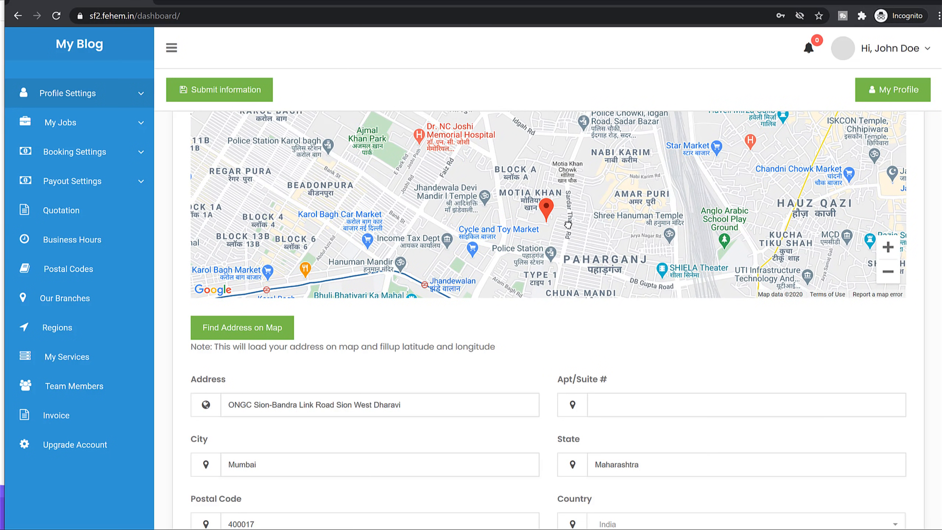
pyautogui.scroll(-5, 630, 359)
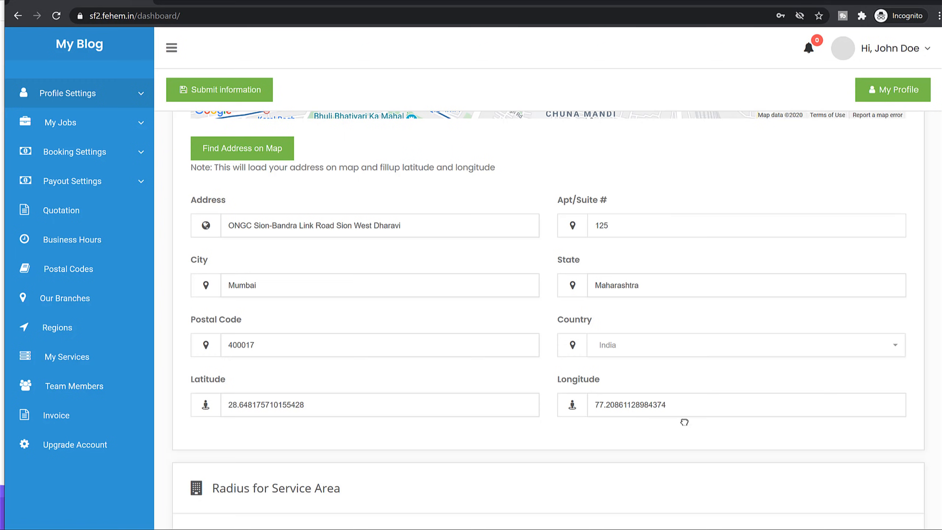
pyautogui.scroll(-3, 649, 427)
pyautogui.scroll(-5, 395, 257)
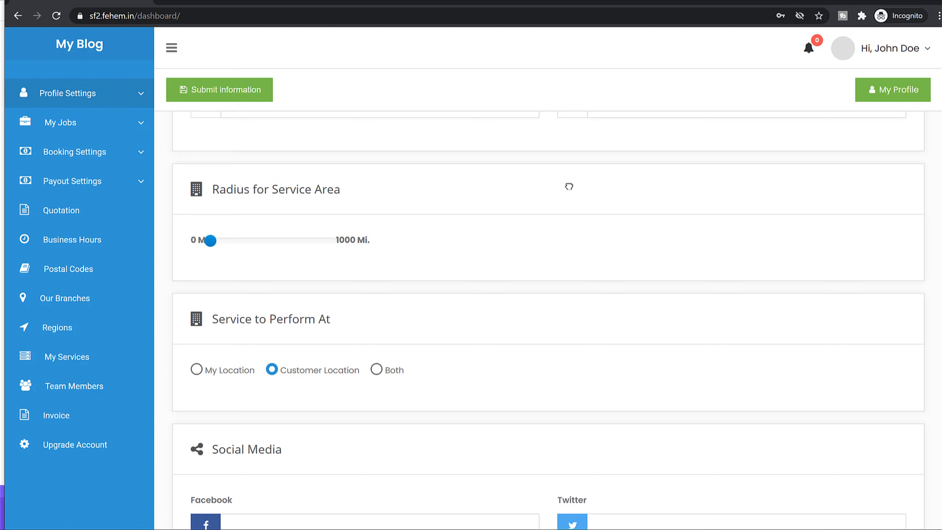
# Nudge the Radius for Service Area slider just above 0 Mi.
pyautogui.moveTo(211, 190); pyautogui.dragTo(351, 190)
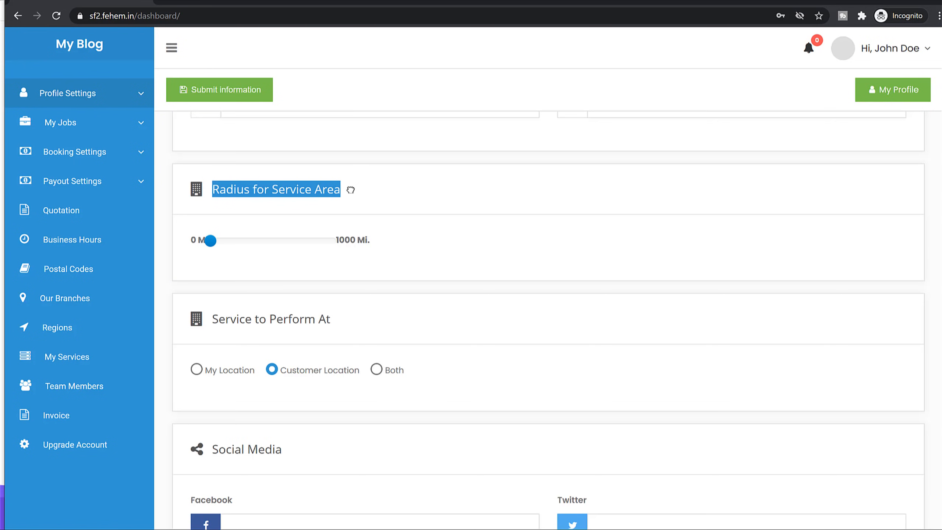
pyautogui.click(351, 190)
pyautogui.moveTo(210, 240); pyautogui.dragTo(223, 240)
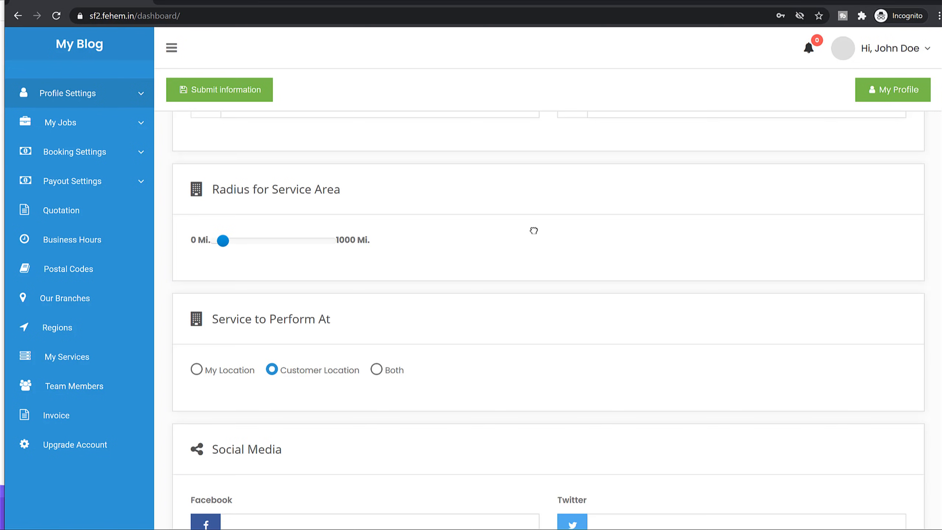
pyautogui.scroll(-3, 367, 265)
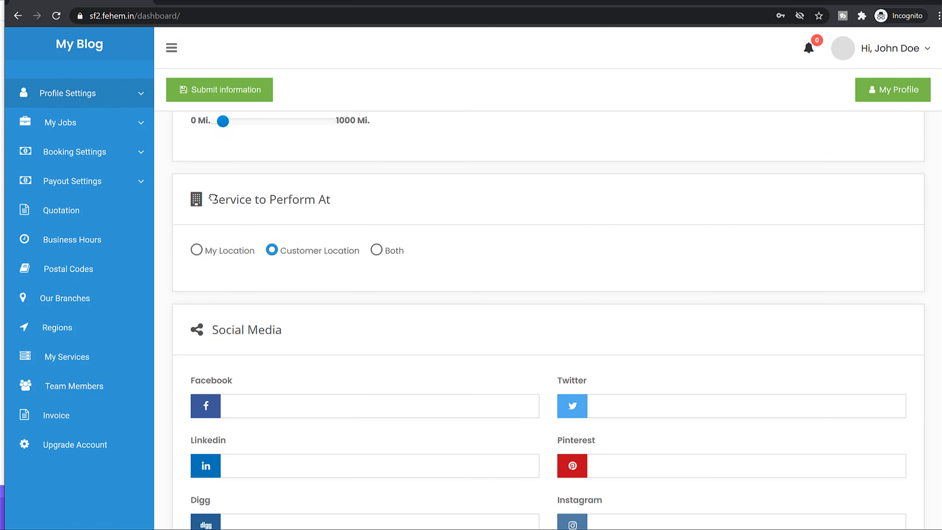
pyautogui.moveTo(213, 198); pyautogui.dragTo(372, 210)
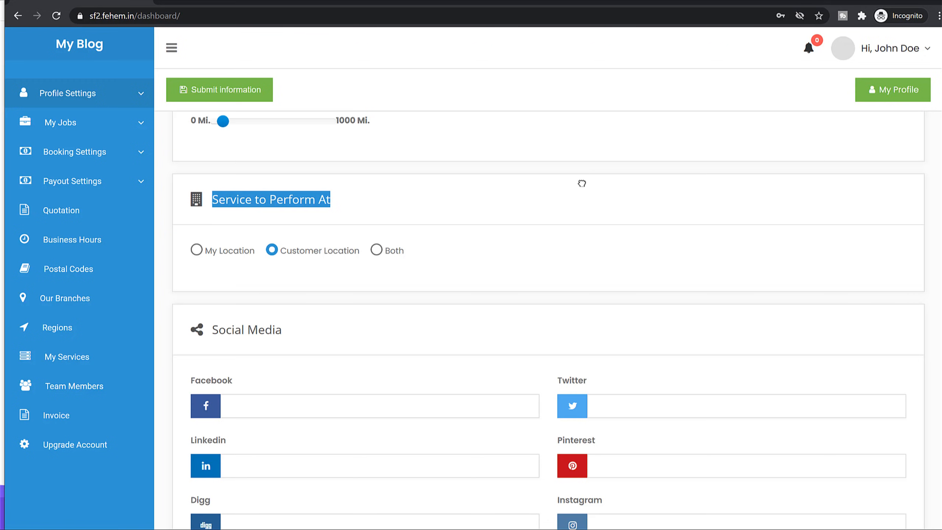
pyautogui.scroll(-5, 580, 208)
pyautogui.click(379, 233)
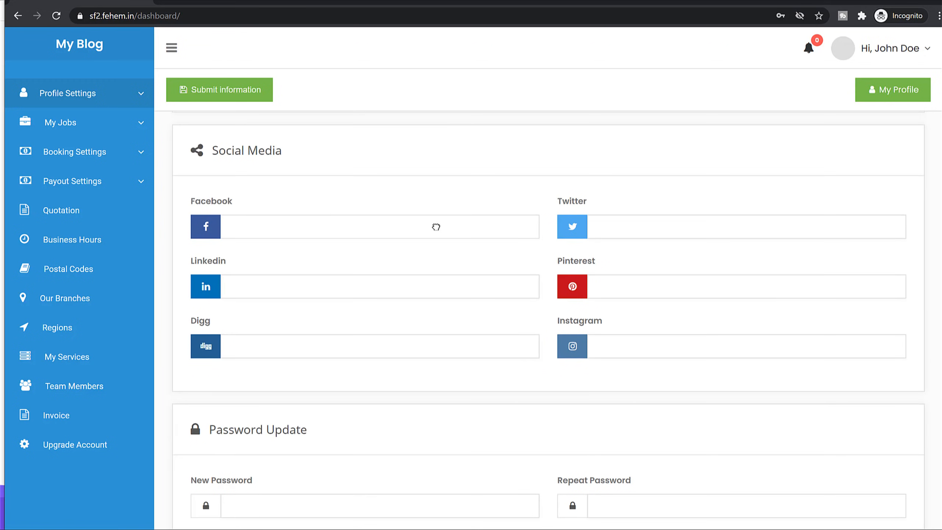
pyautogui.moveTo(138, 16); pyautogui.dragTo(86, 17)
pyautogui.hotkey('ctrl', 'c')
pyautogui.click(248, 220)
pyautogui.hotkey('ctrl', 'v')
pyautogui.click(326, 289)
pyautogui.hotkey('ctrl', 'v')
pyautogui.click(310, 350)
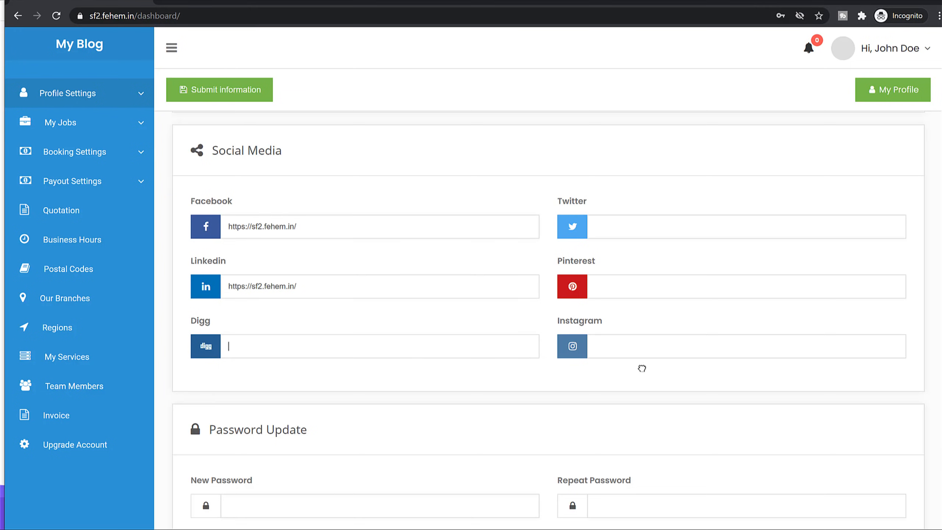
pyautogui.hotkey('ctrl', 'v')
pyautogui.click(666, 346)
pyautogui.hotkey('ctrl', 'v')
pyautogui.click(640, 287)
pyautogui.hotkey('ctrl', 'v')
pyautogui.click(643, 227)
pyautogui.hotkey('ctrl', 'v')
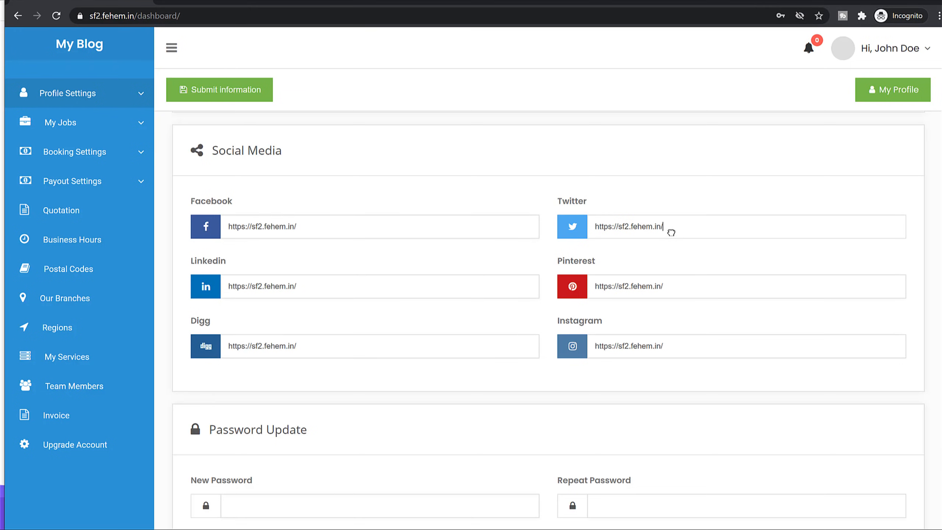
pyautogui.scroll(-5, 732, 303)
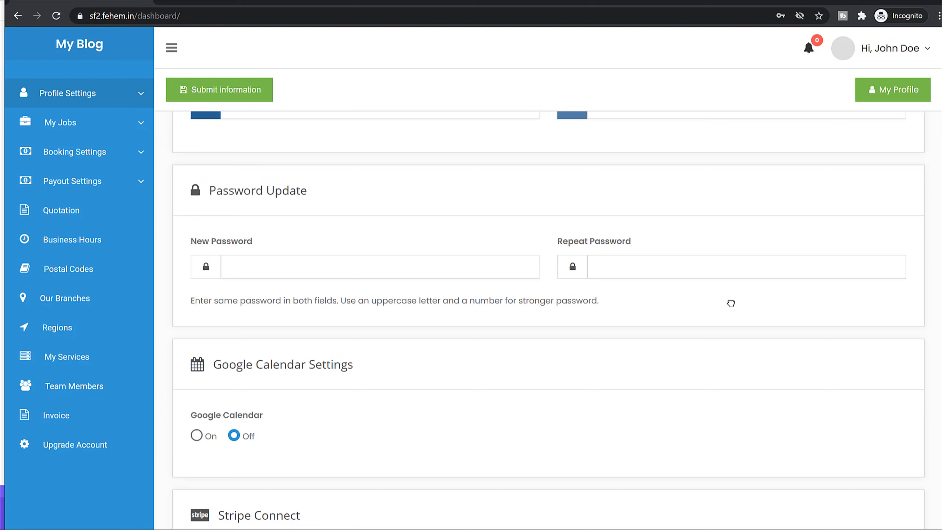
pyautogui.scroll(-1, 583, 229)
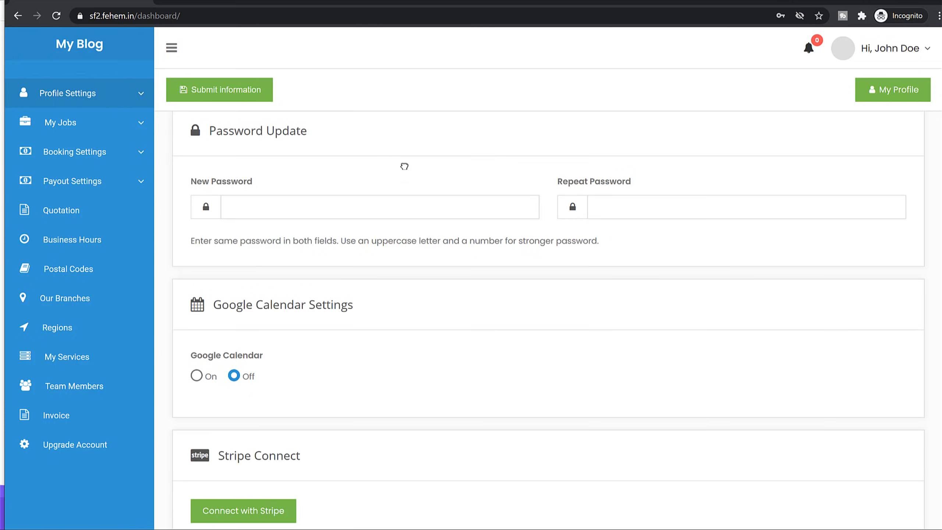
pyautogui.scroll(-4, 699, 280)
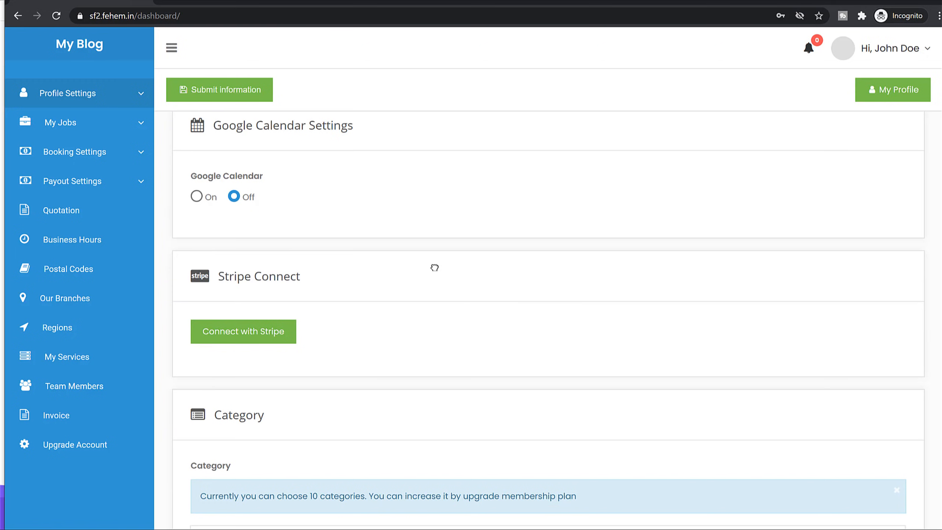
pyautogui.scroll(-2, 435, 267)
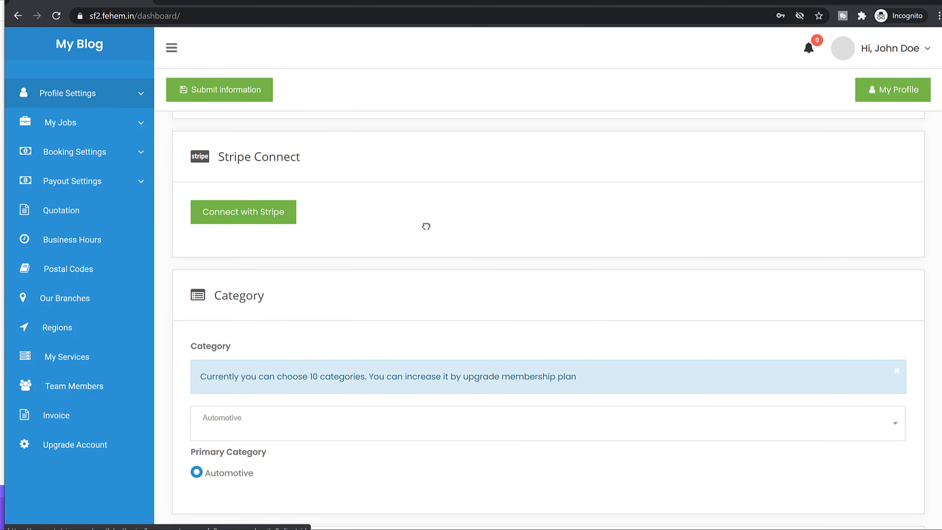
# Select Accepts Credit Cards and Wifi Connection as amenities.
pyautogui.scroll(-4, 508, 260)
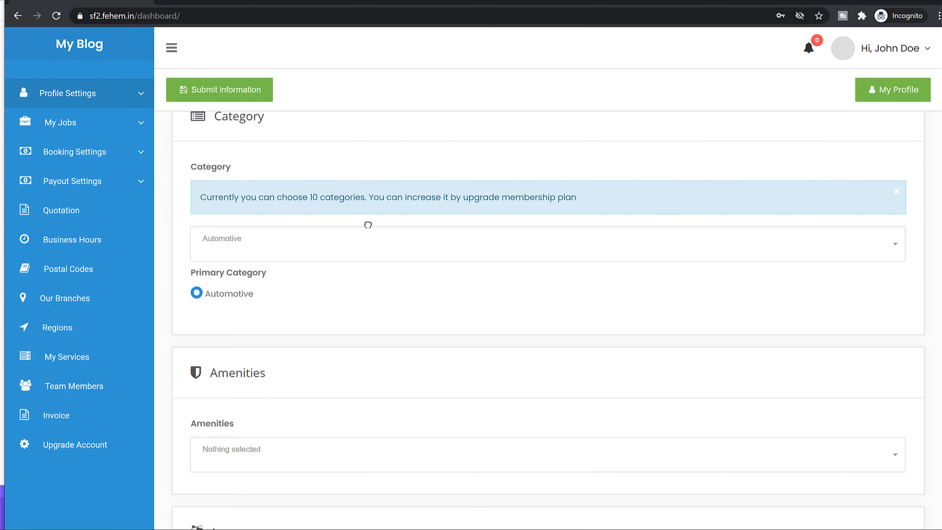
pyautogui.scroll(-3, 362, 266)
pyautogui.scroll(3, 359, 260)
pyautogui.scroll(-4, 438, 301)
pyautogui.click(299, 265)
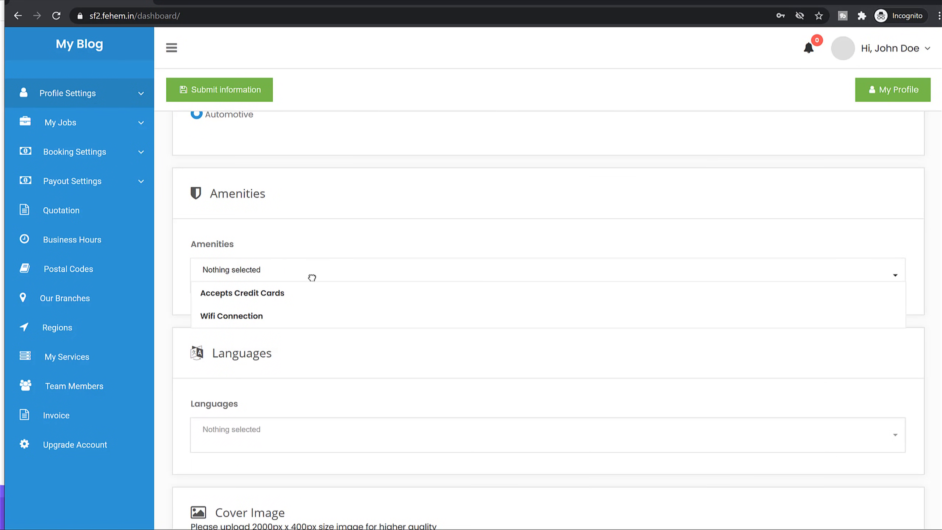
pyautogui.click(304, 297)
pyautogui.click(293, 315)
pyautogui.click(421, 221)
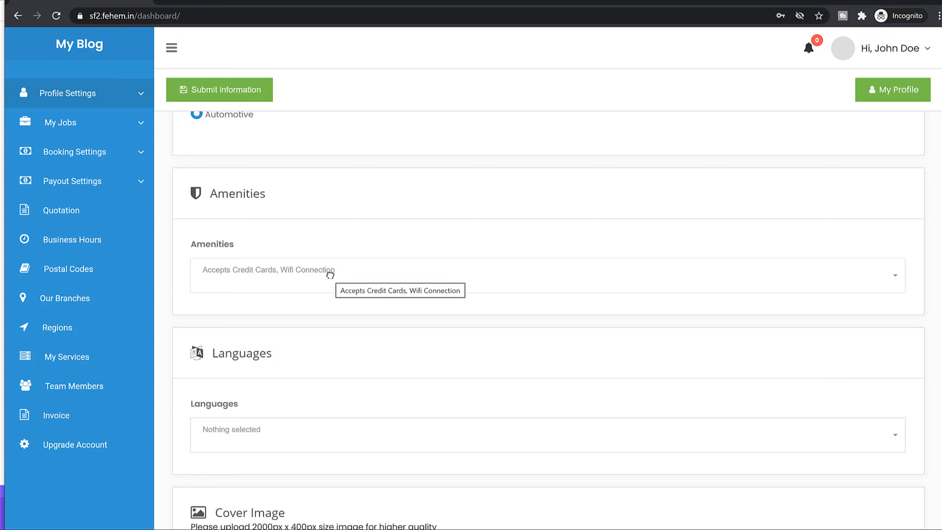
# Add Gujarati, Hindi, Marathi and Panjabi as spoken languages.
pyautogui.scroll(-4, 356, 299)
pyautogui.click(341, 269)
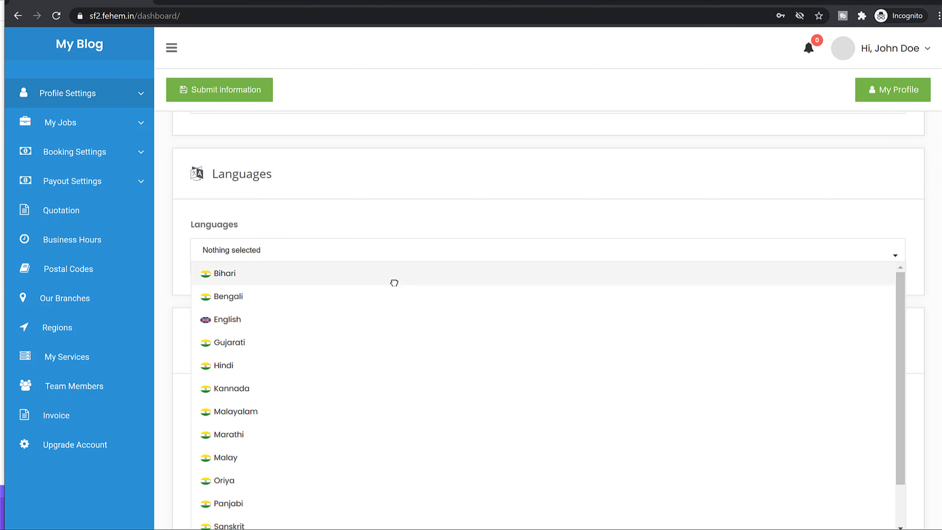
pyautogui.scroll(-1, 400, 284)
pyautogui.scroll(1, 254, 299)
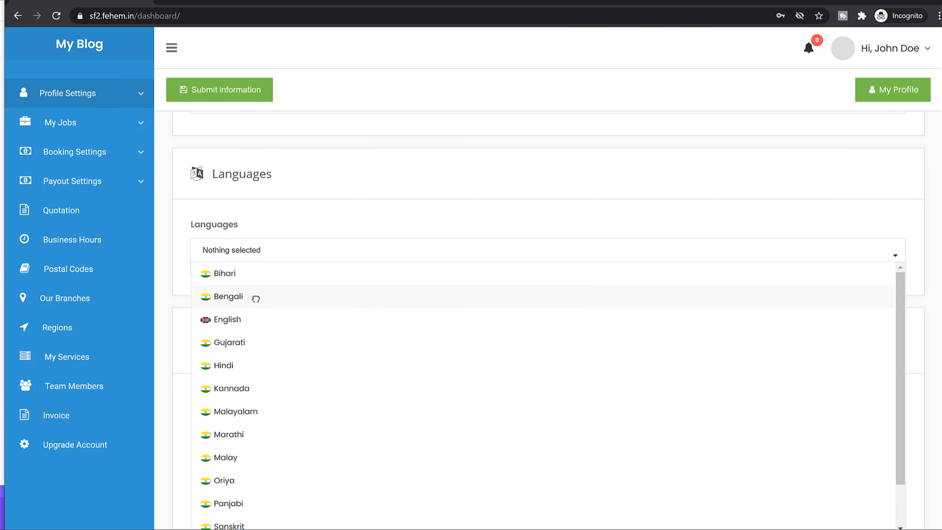
pyautogui.click(262, 352)
pyautogui.click(257, 363)
pyautogui.scroll(-1, 296, 398)
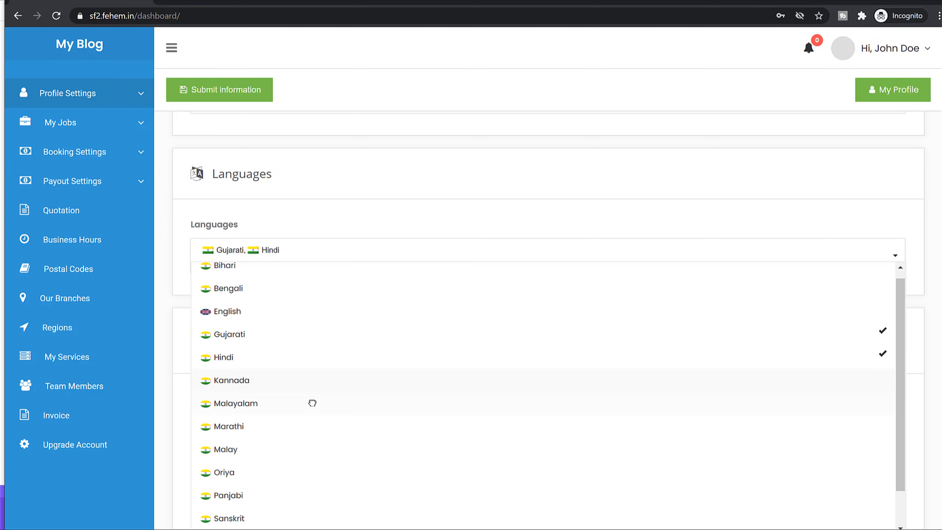
pyautogui.click(267, 385)
pyautogui.scroll(-3, 353, 395)
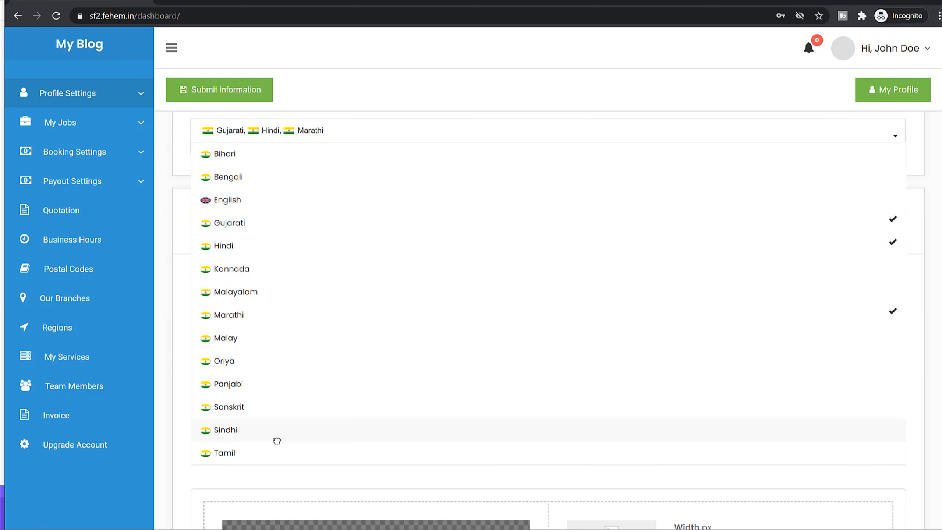
pyautogui.click(293, 382)
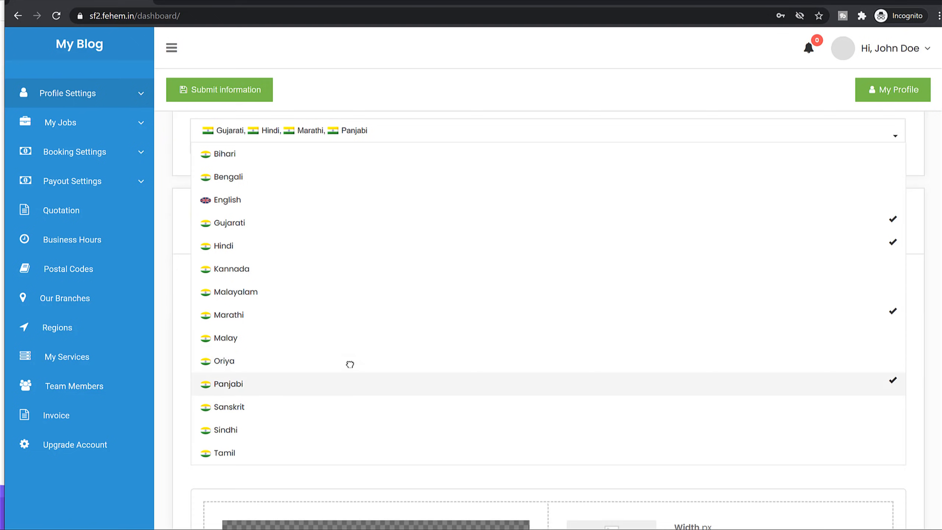
pyautogui.click(230, 476)
pyautogui.scroll(-3, 612, 290)
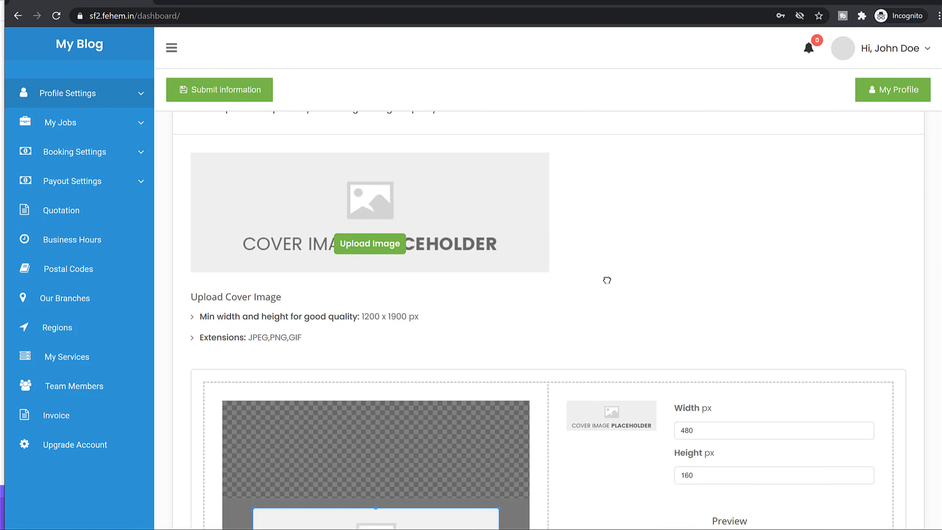
# Load the car-key photo dreamstime_l_43657337-1 into the cover image cropper.
pyautogui.scroll(3, 605, 277)
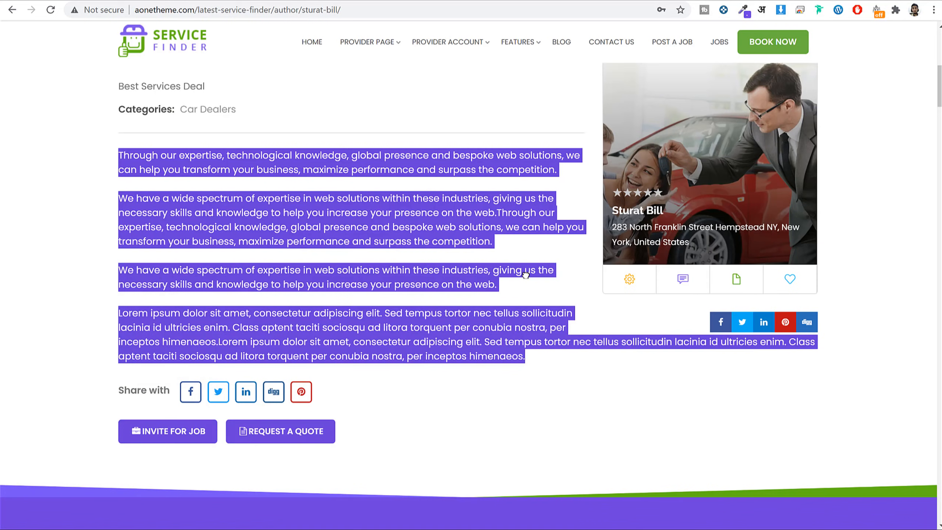
pyautogui.scroll(10, 523, 223)
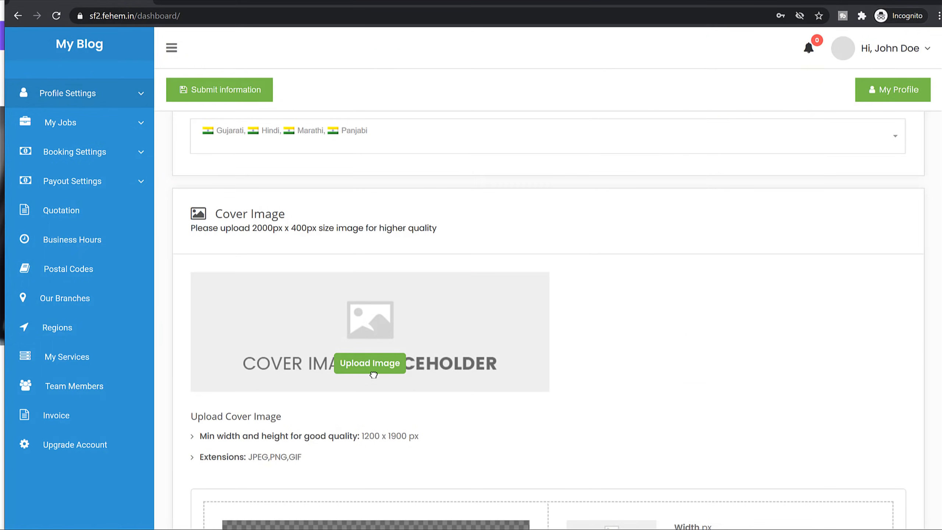
pyautogui.click(377, 365)
pyautogui.scroll(-3, 598, 202)
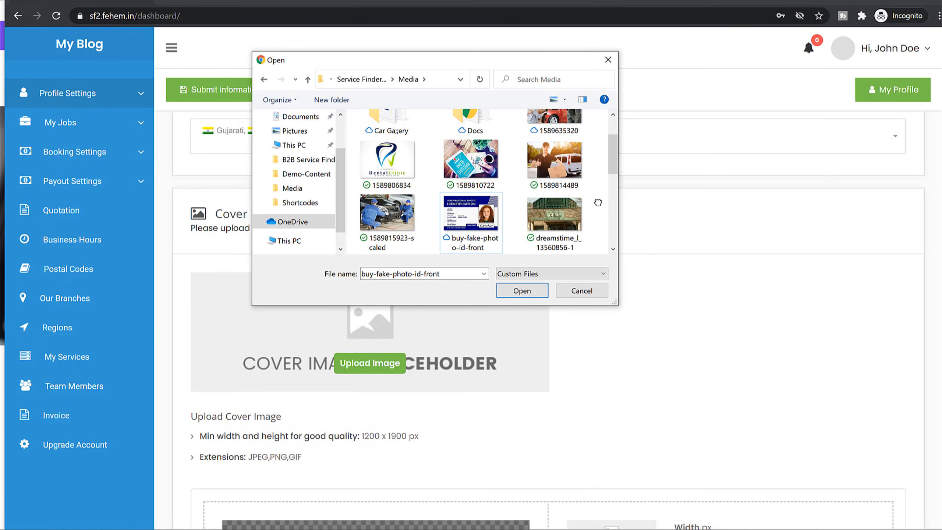
pyautogui.click(374, 221)
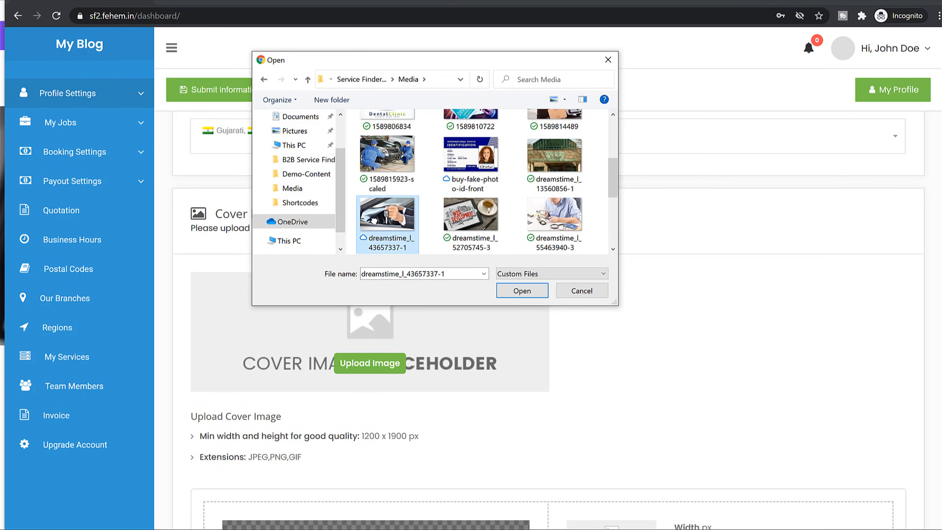
pyautogui.click(522, 292)
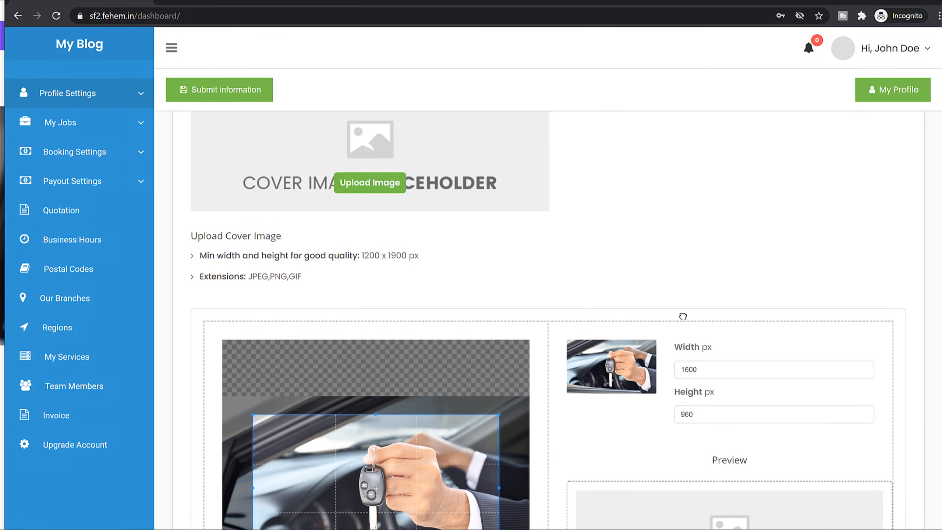
pyautogui.scroll(-6, 698, 297)
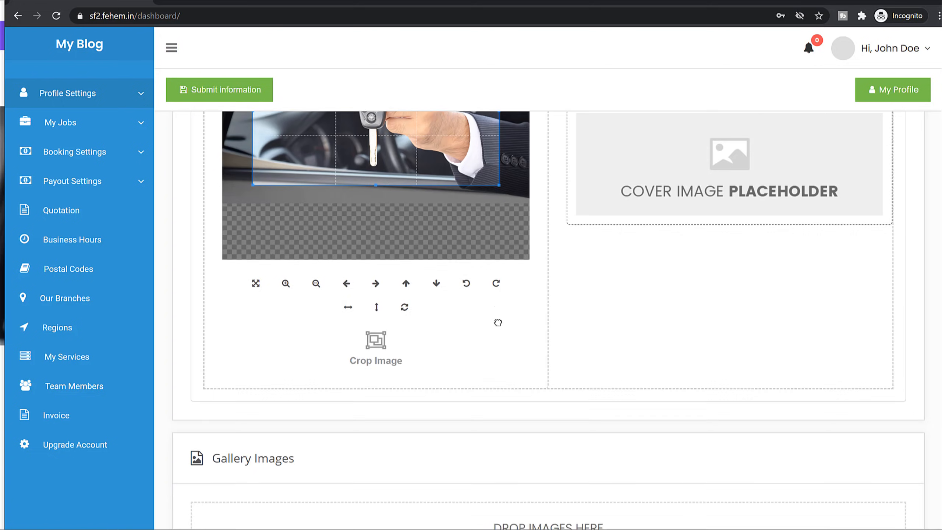
pyautogui.scroll(4, 508, 308)
pyautogui.scroll(-8, 709, 415)
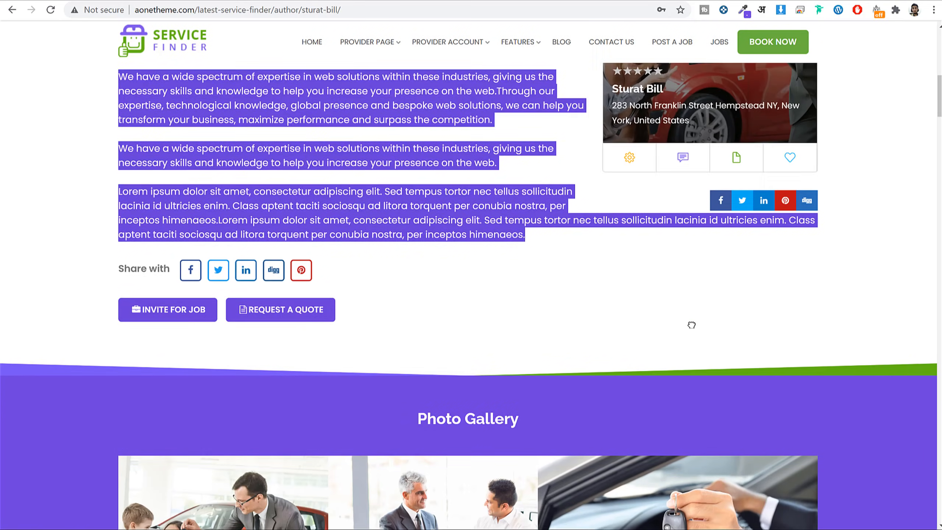
pyautogui.scroll(-8, 691, 325)
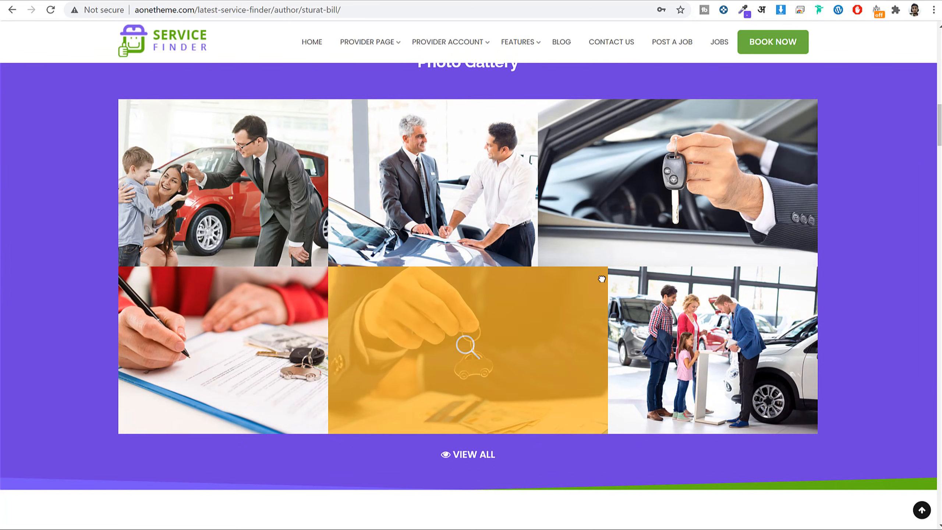
pyautogui.moveTo(253, 529)
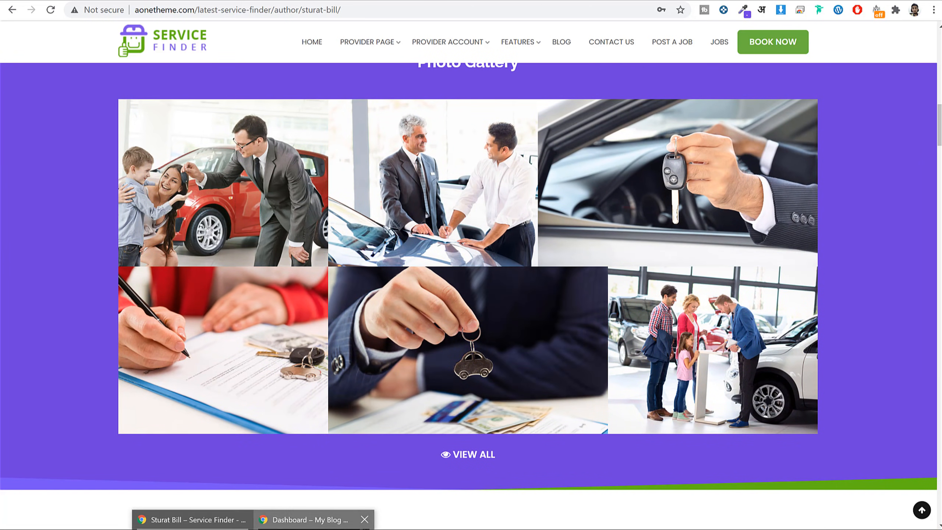
pyautogui.click(314, 522)
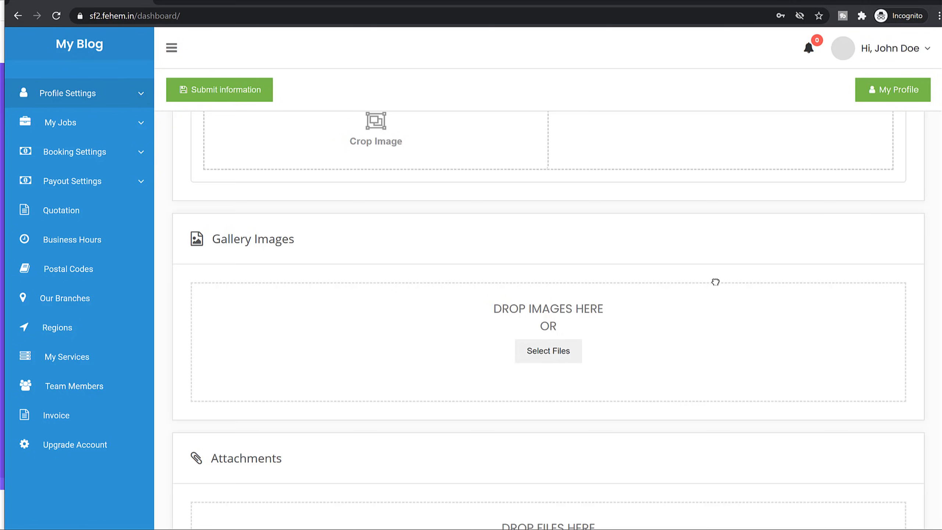
pyautogui.scroll(-3, 720, 315)
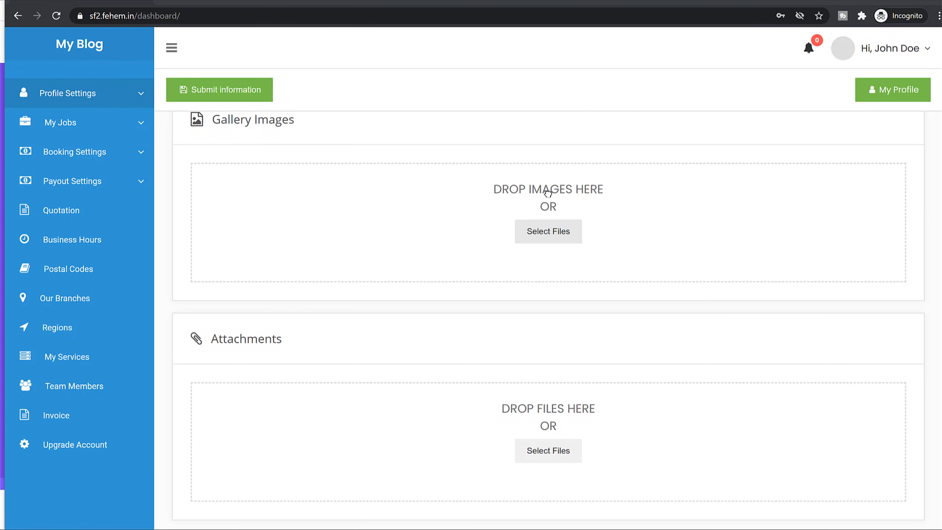
pyautogui.click(548, 192)
pyautogui.click(545, 168)
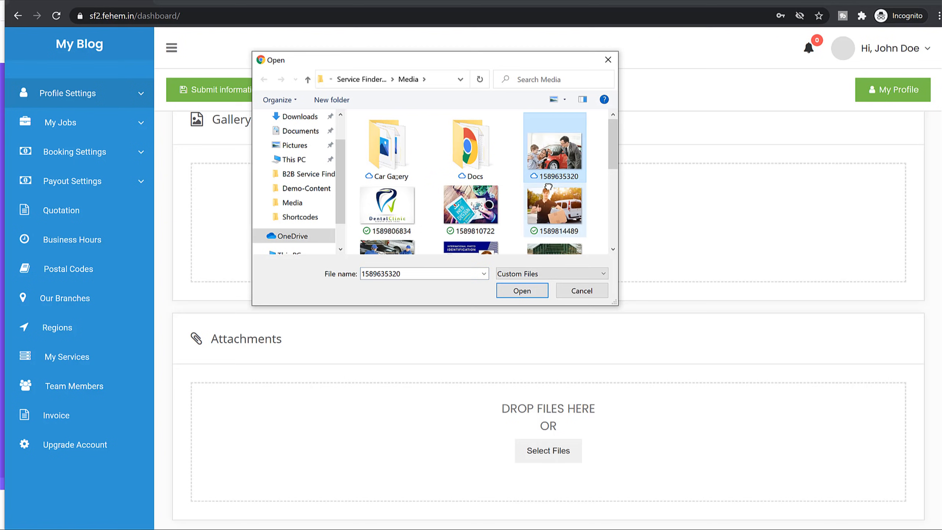
pyautogui.scroll(-1, 548, 186)
pyautogui.keyDown('ctrl'); pyautogui.click(387, 226); pyautogui.keyUp('ctrl')
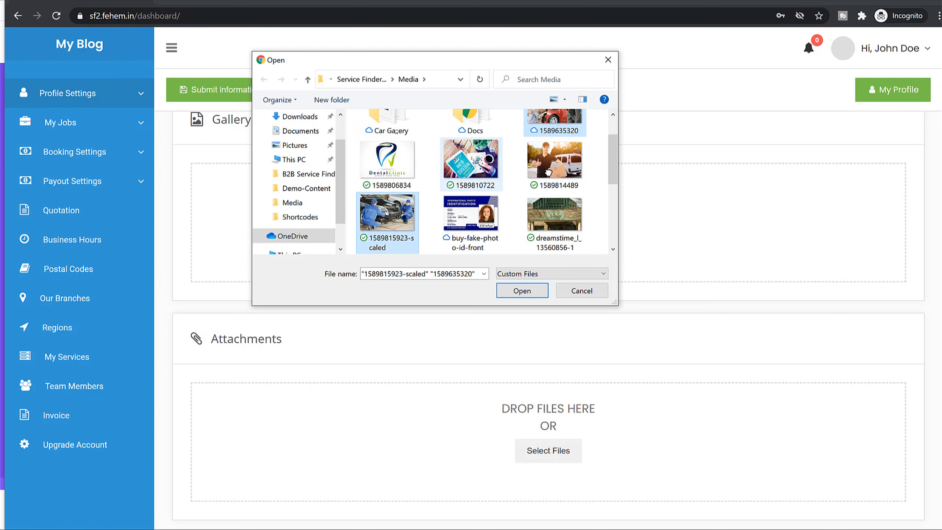
pyautogui.scroll(-3, 548, 172)
pyautogui.keyDown('ctrl'); pyautogui.click(387, 197); pyautogui.keyUp('ctrl')
pyautogui.keyDown('ctrl'); pyautogui.click(471, 197); pyautogui.keyUp('ctrl')
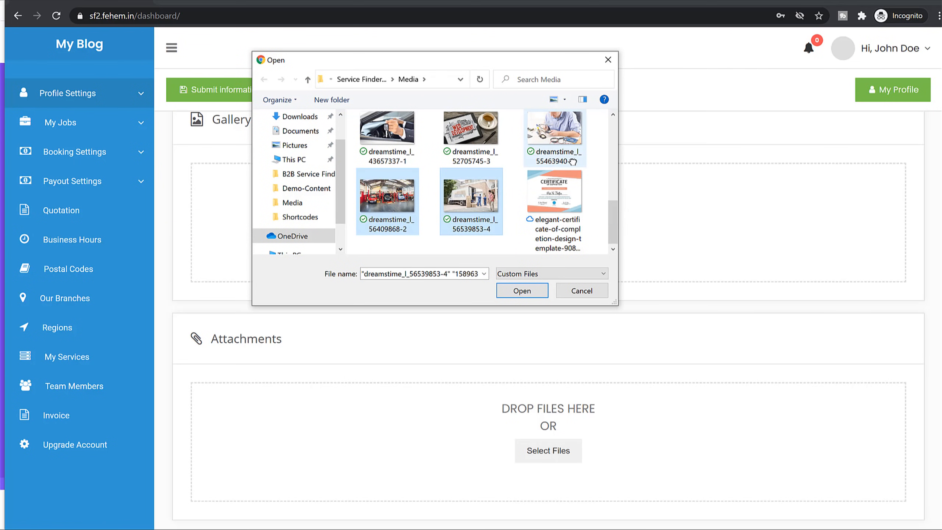
pyautogui.scroll(2, 573, 162)
pyautogui.keyDown('ctrl'); pyautogui.click(387, 210); pyautogui.keyUp('ctrl')
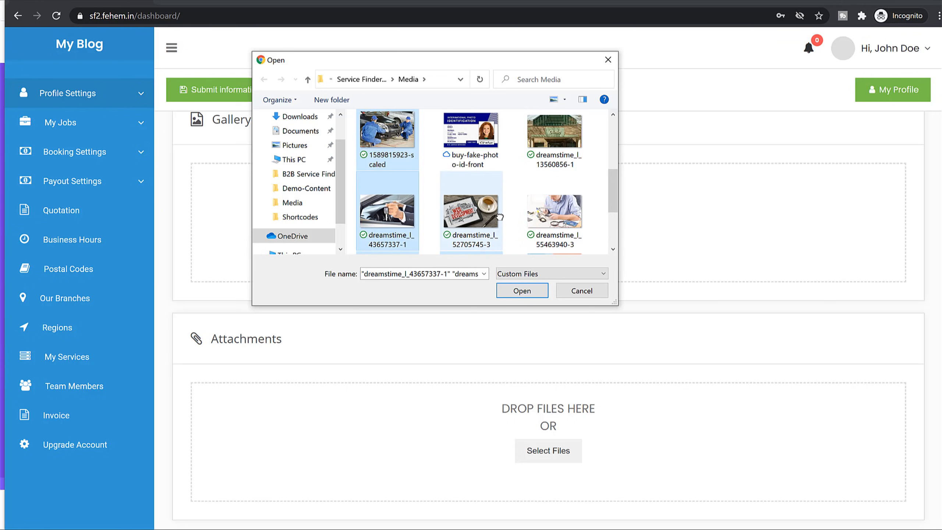
pyautogui.click(512, 291)
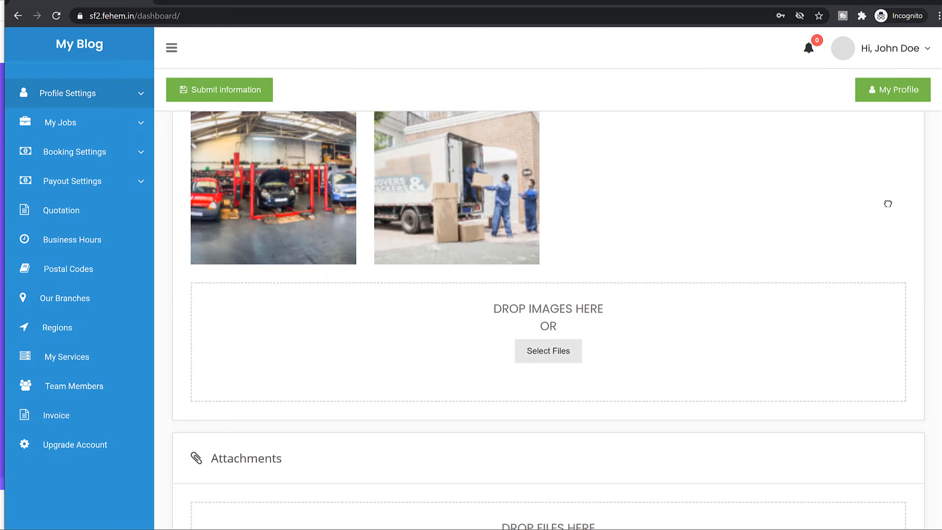
pyautogui.scroll(-10, 890, 218)
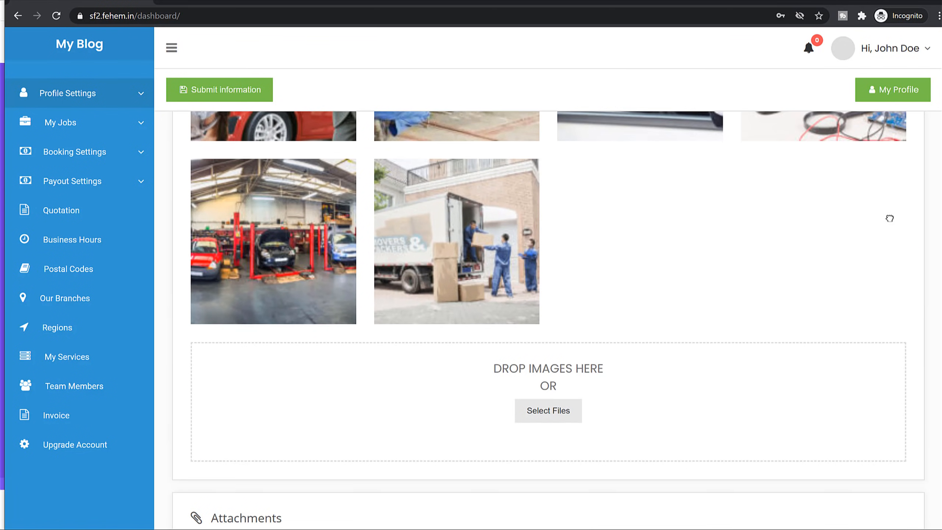
pyautogui.scroll(-3, 892, 218)
pyautogui.scroll(1, 433, 267)
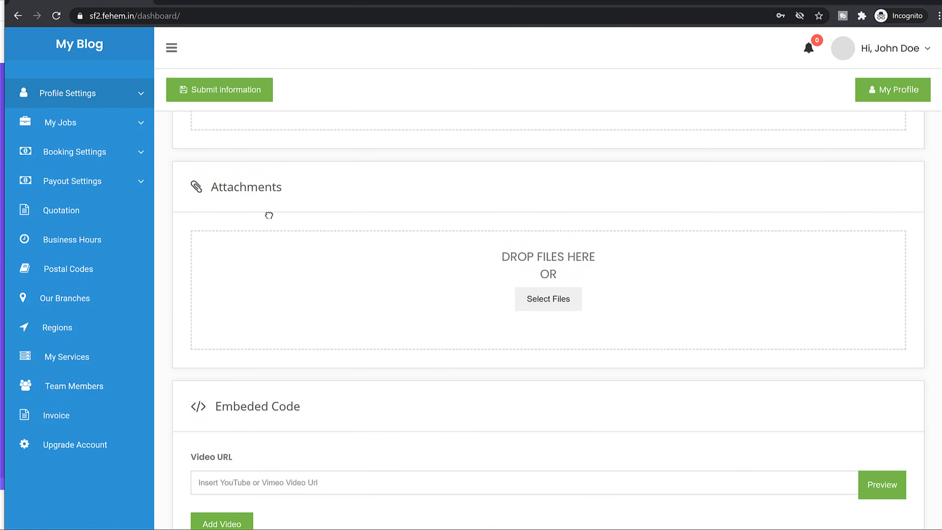
# Upload all four Docs-folder files (Excel, PowerPoint, Word, text) as profile attachments.
pyautogui.click(568, 302)
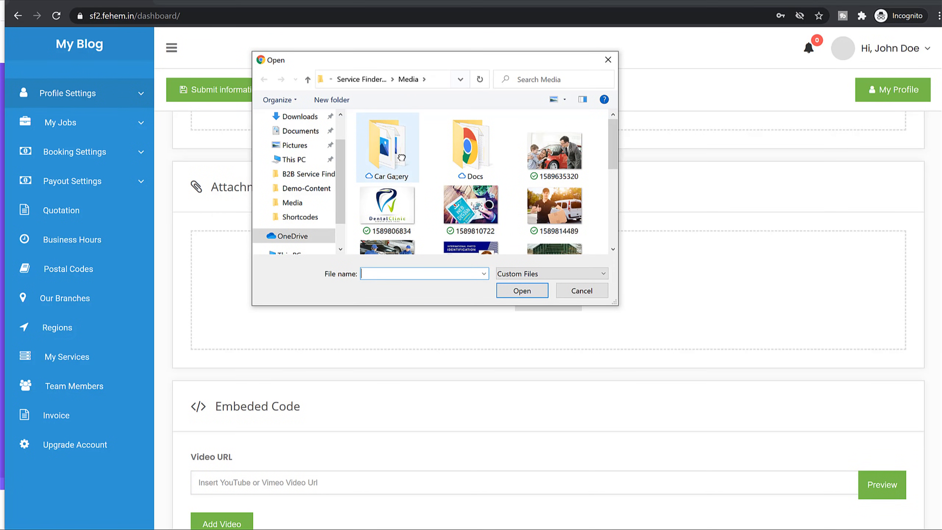
pyautogui.doubleClick(444, 153)
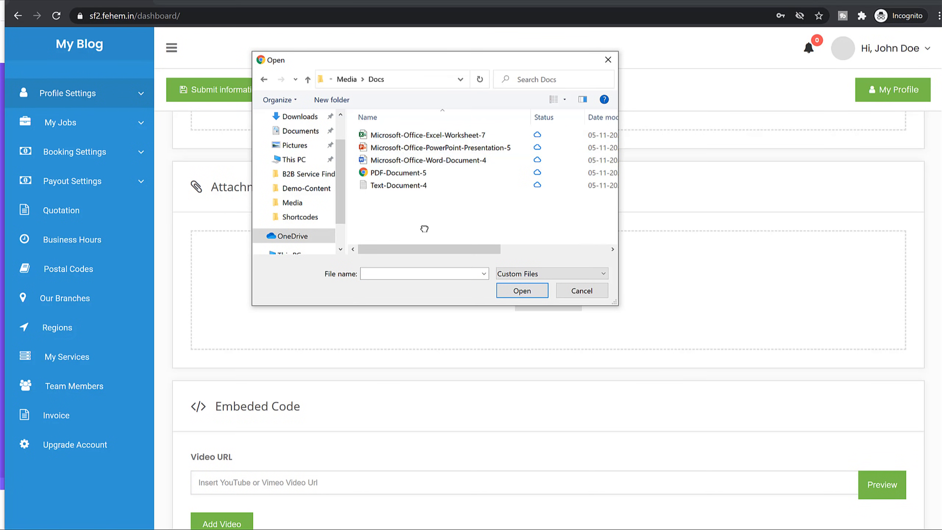
pyautogui.moveTo(422, 228); pyautogui.dragTo(420, 133)
pyautogui.click(522, 290)
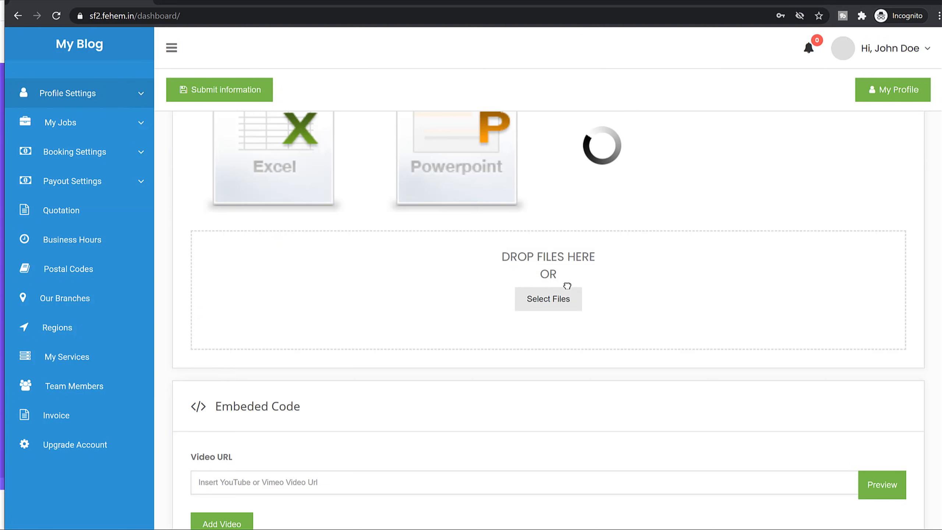
pyautogui.scroll(3, 588, 284)
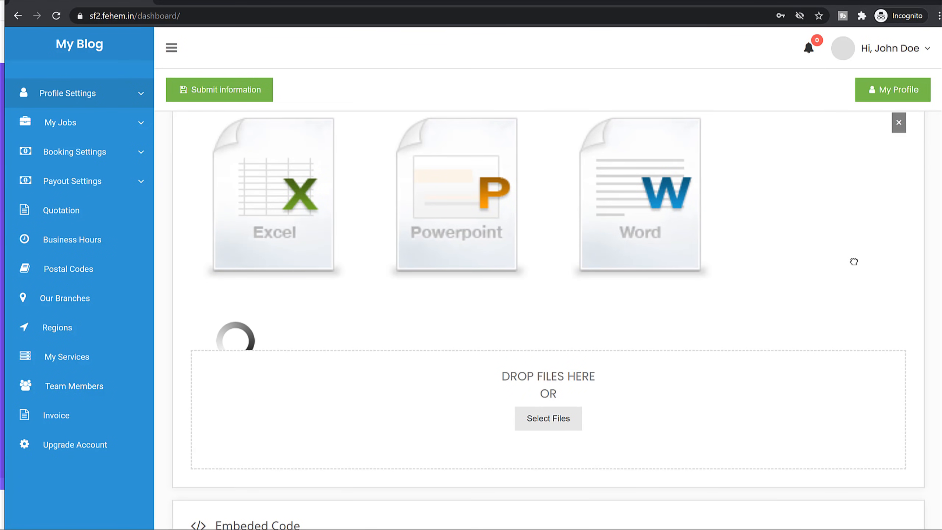
pyautogui.scroll(5, 864, 267)
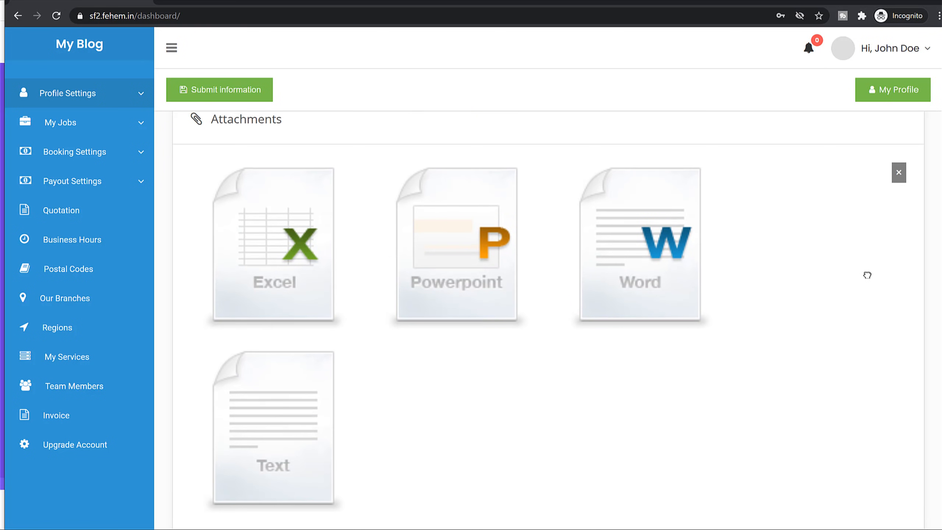
pyautogui.scroll(-10, 867, 275)
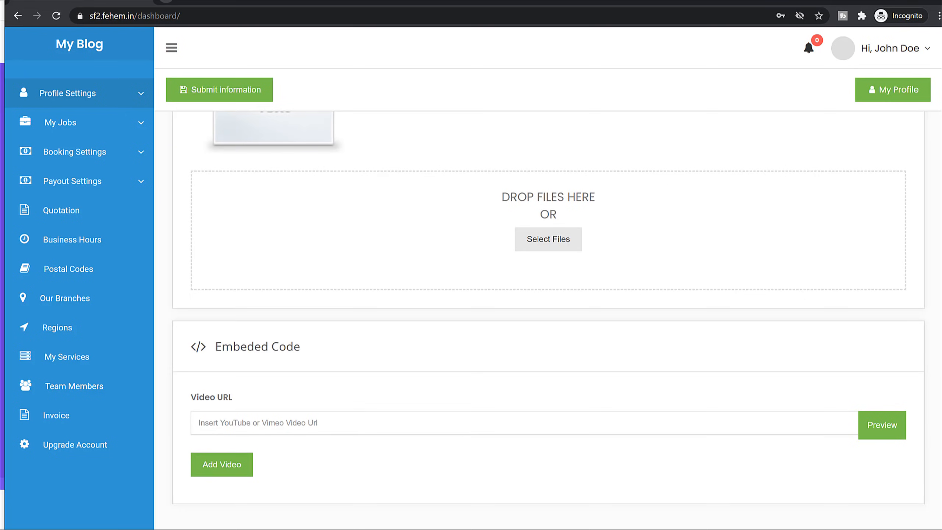
# Open youtube.com in a new tab and search for 'sports car'.
pyautogui.hotkey('ctrl', 't')
pyautogui.write('y')
pyautogui.press('Return')
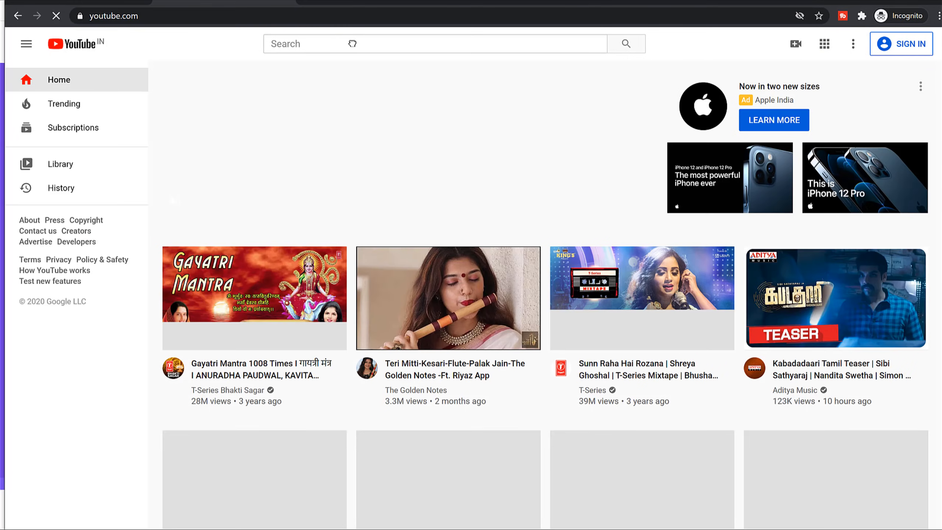
pyautogui.click(350, 45)
pyautogui.write('sport')
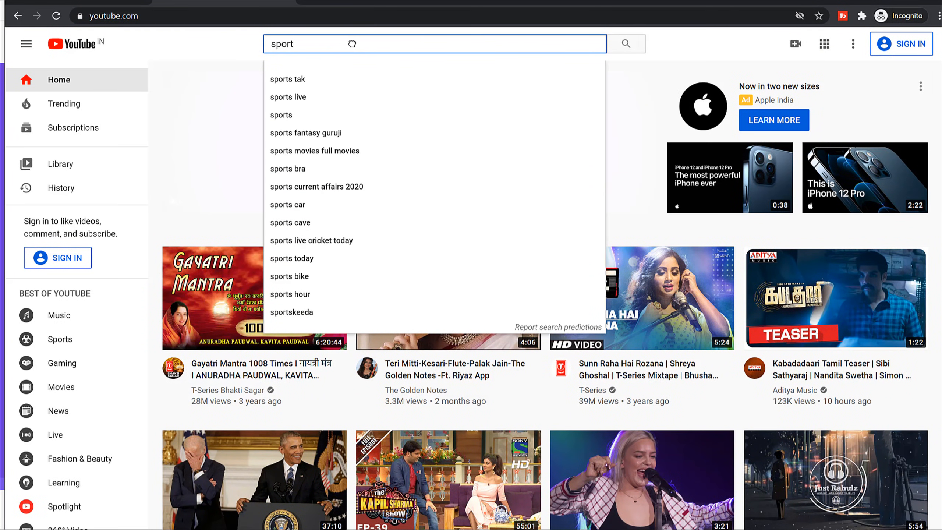
pyautogui.write('s car')
pyautogui.press('Return')
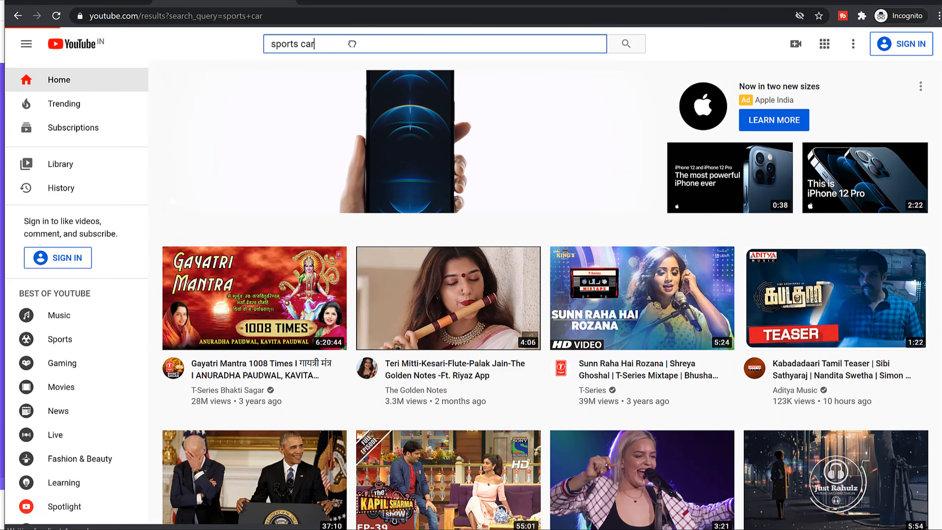
# Paste the hypercar gathering video's link into the profile's Video URL field.
pyautogui.rightClick(298, 168)
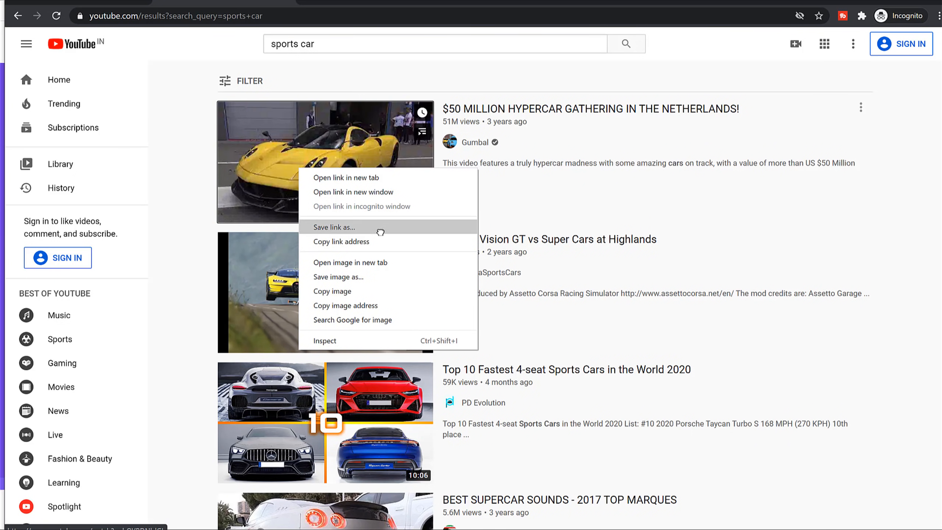
pyautogui.click(384, 243)
pyautogui.hotkey('ctrl', 'shift', 'Tab')
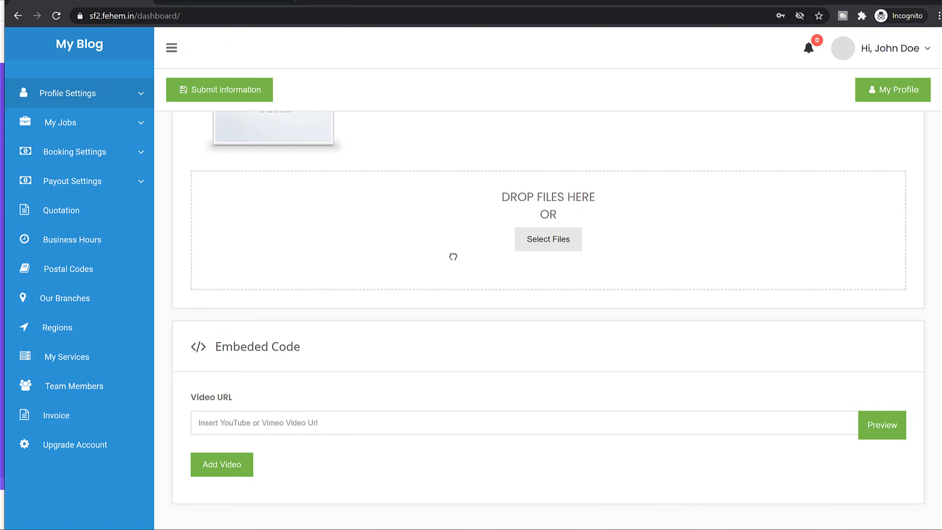
pyautogui.click(306, 422)
pyautogui.hotkey('ctrl', 'v')
# Paste the Top 10 Fastest video's link into the Video URL field.
pyautogui.click(229, 3)
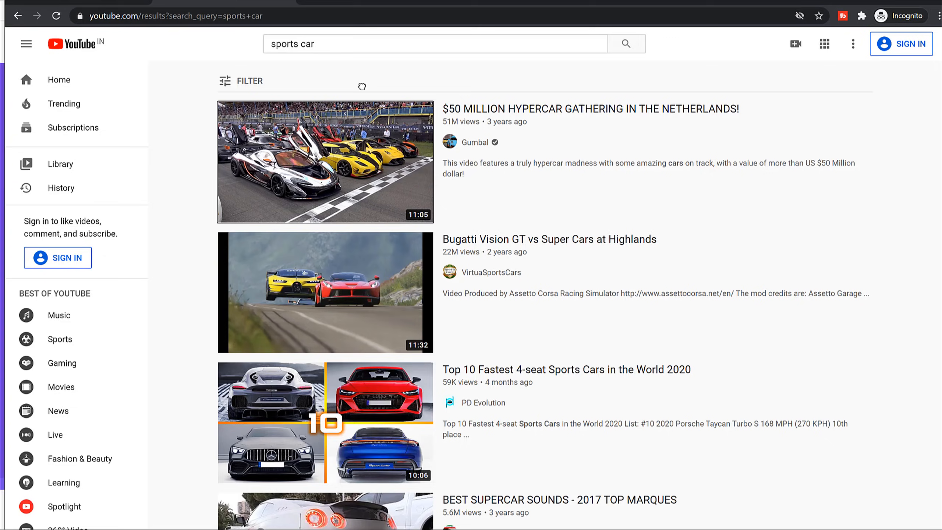
pyautogui.scroll(-5, 321, 214)
pyautogui.rightClick(321, 214)
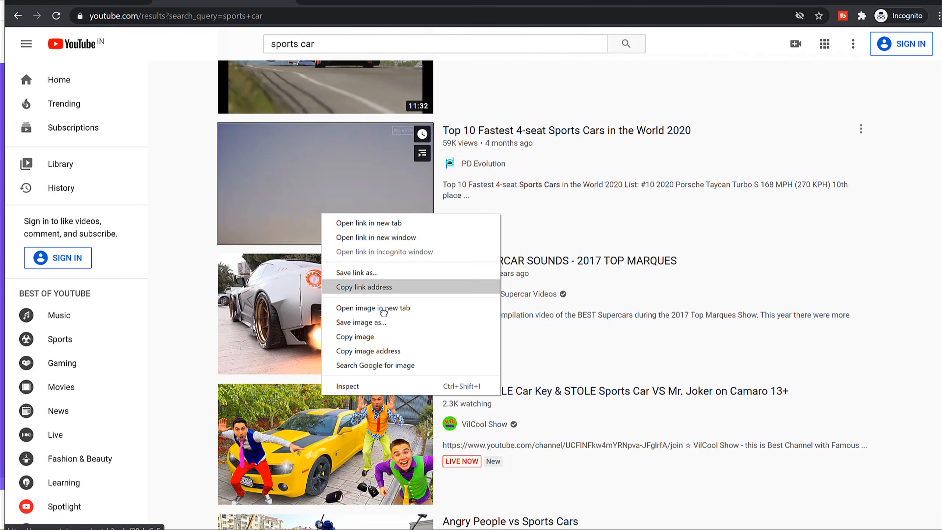
pyautogui.click(371, 351)
pyautogui.rightClick(309, 185)
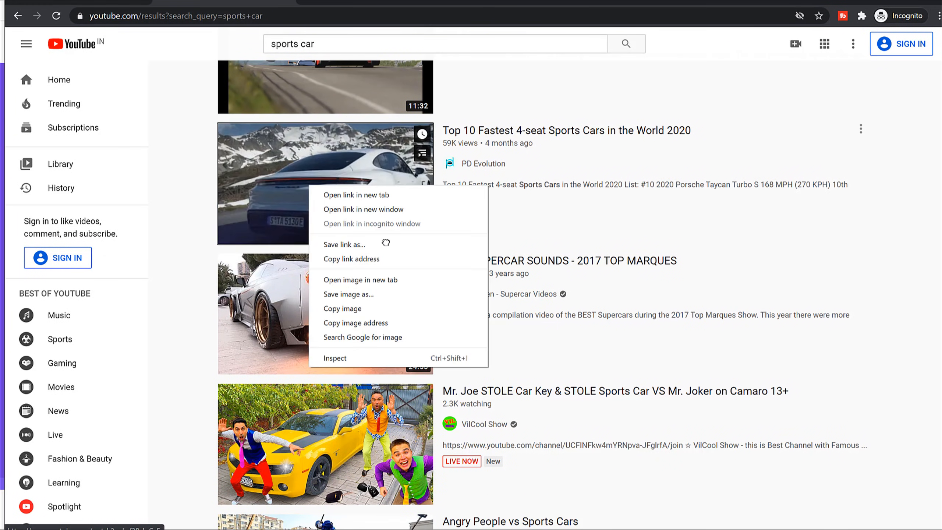
pyautogui.click(371, 279)
pyautogui.hotkey('ctrl', 'shift', 'Tab')
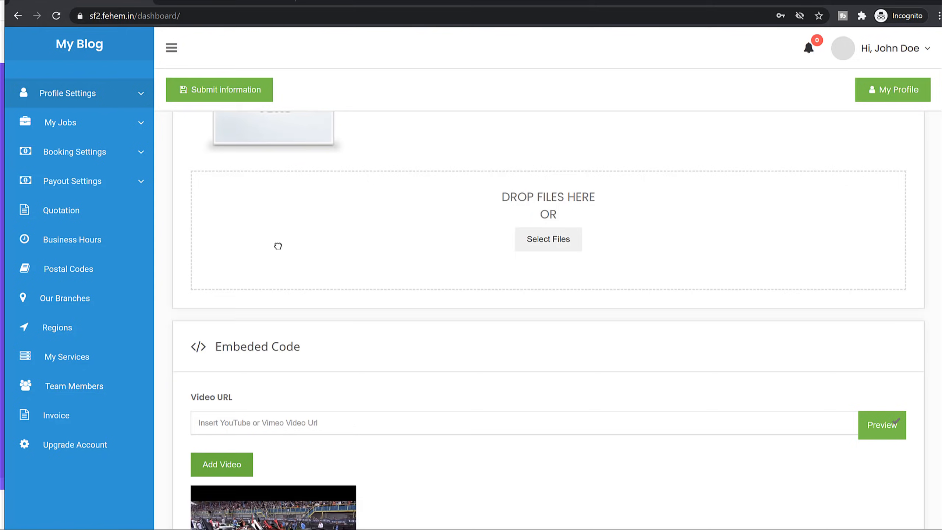
pyautogui.click(258, 428)
pyautogui.hotkey('ctrl', 'v')
# Paste the 'Show Offs of Idiot Drivers' video link and add the videos to the profile.
pyautogui.hotkey('ctrl', 'Tab')
pyautogui.scroll(-12, 313, 245)
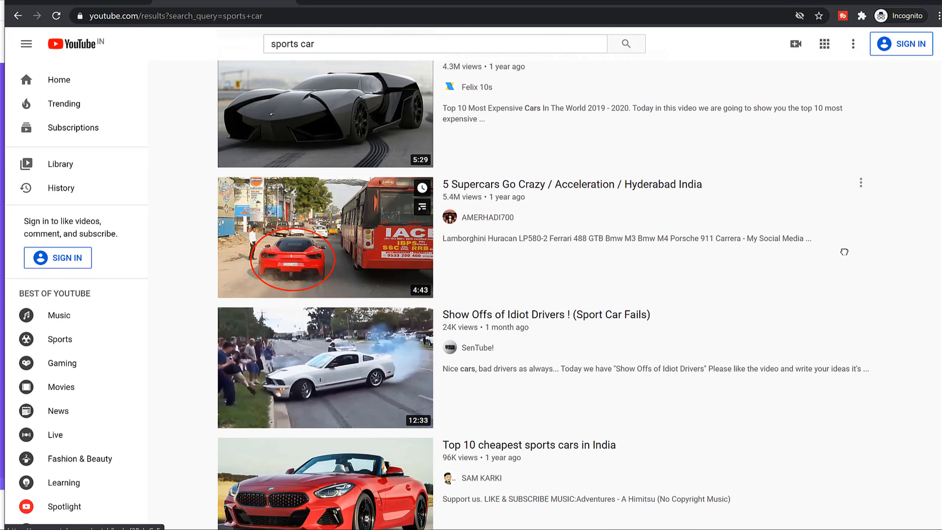
pyautogui.scroll(-5, 843, 250)
pyautogui.rightClick(363, 120)
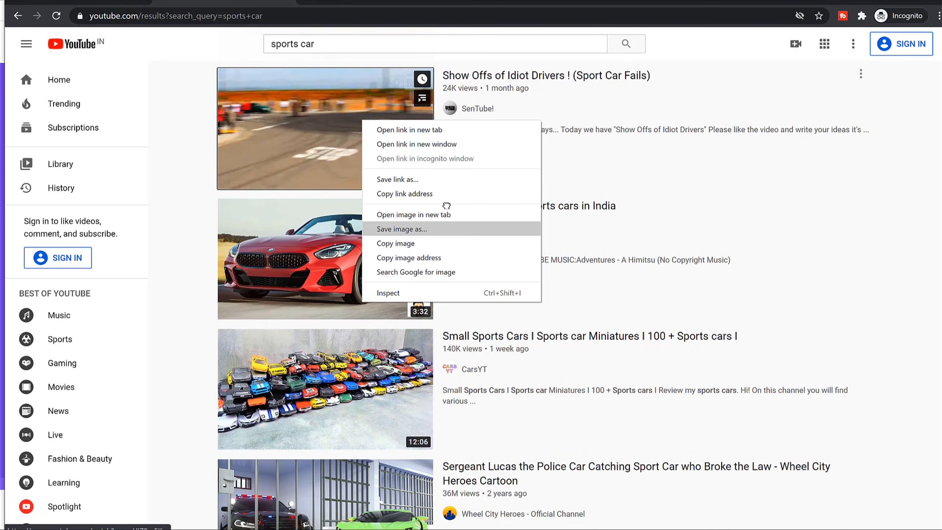
pyautogui.click(441, 194)
pyautogui.hotkey('ctrl', 'shift', 'Tab')
pyautogui.click(289, 424)
pyautogui.hotkey('ctrl', 'v')
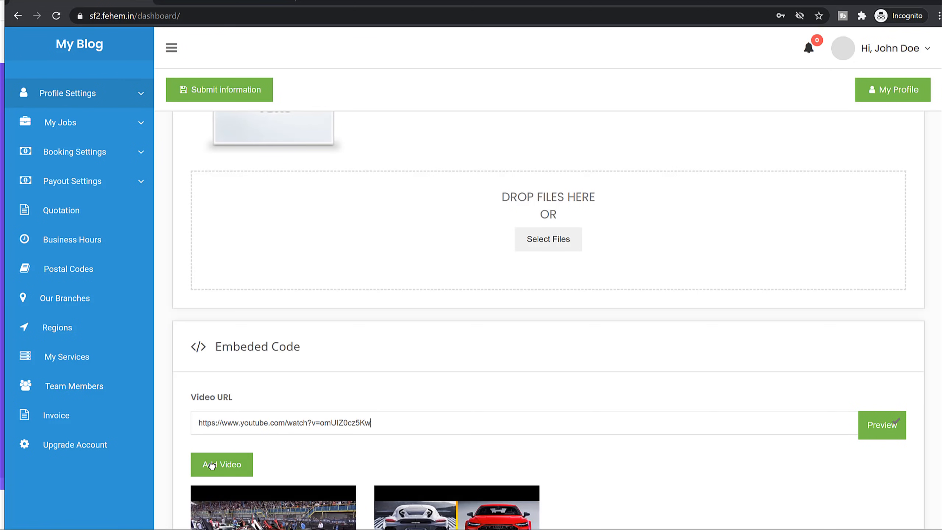
pyautogui.click(210, 460)
pyautogui.scroll(-4, 594, 386)
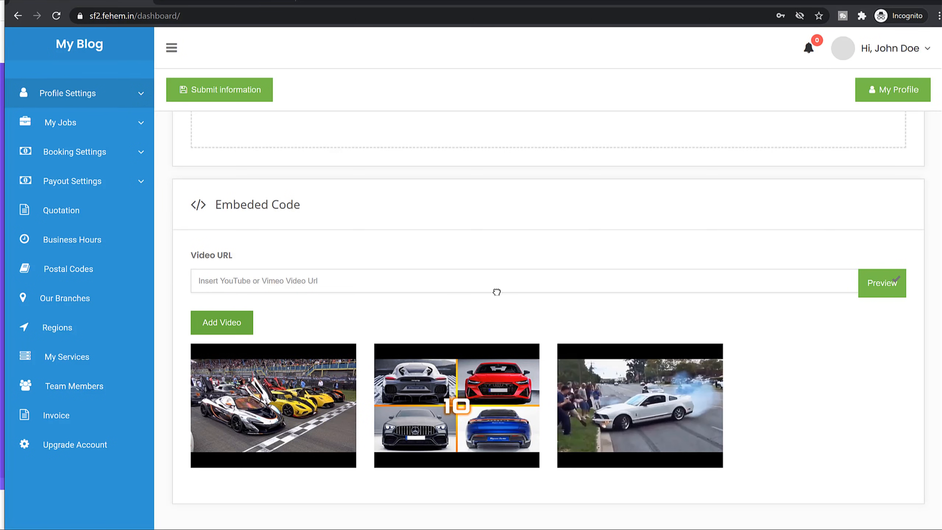
# Save the profile changes and view the Earnings & Dues page.
pyautogui.click(249, 86)
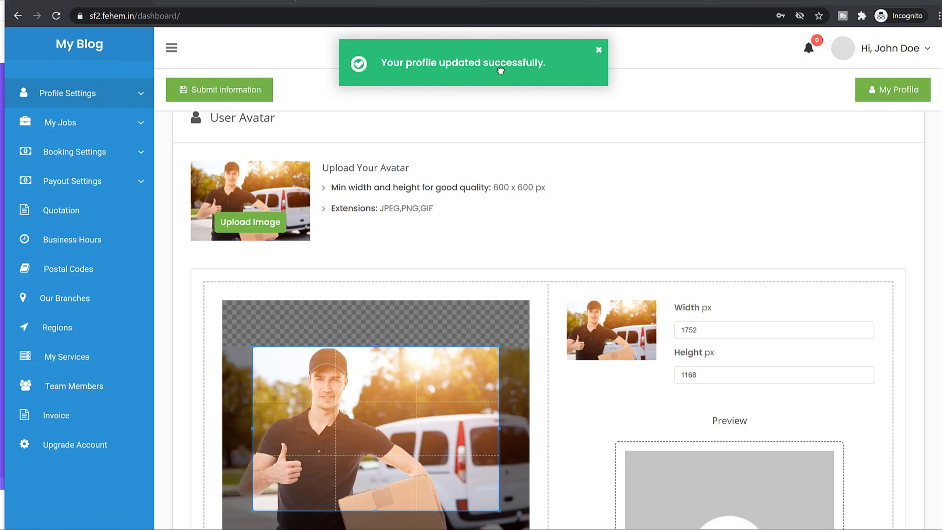
pyautogui.click(139, 95)
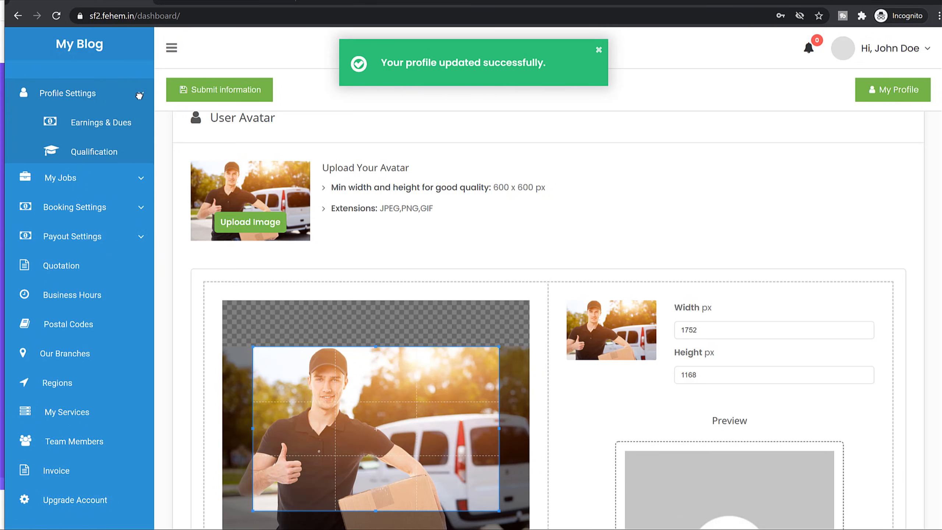
pyautogui.click(120, 124)
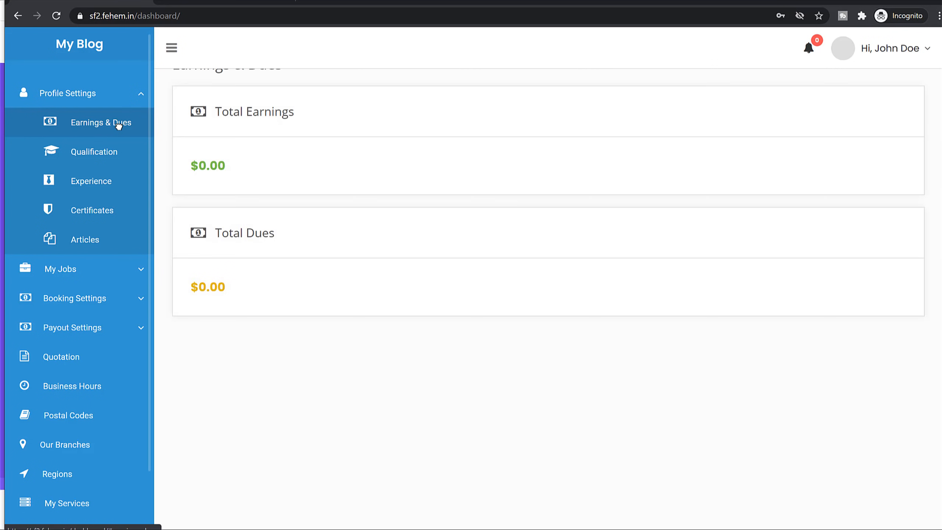
# Highlight the total earnings amount, then go to the Qualification page.
pyautogui.scroll(1, 411, 190)
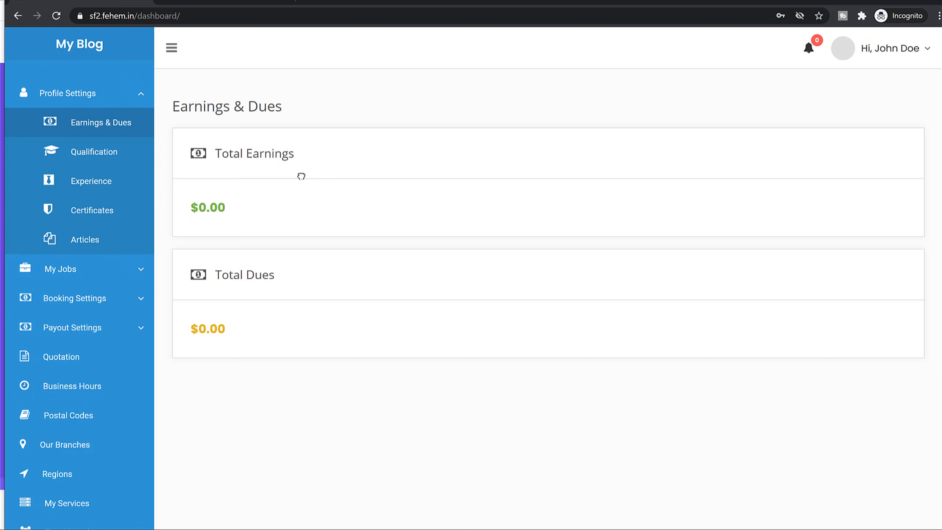
pyautogui.moveTo(186, 208); pyautogui.dragTo(225, 227)
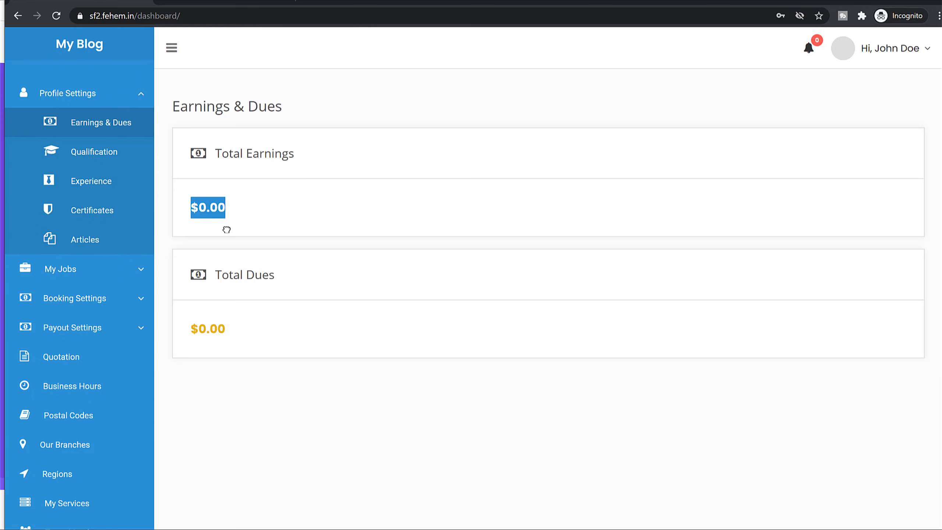
pyautogui.click(114, 151)
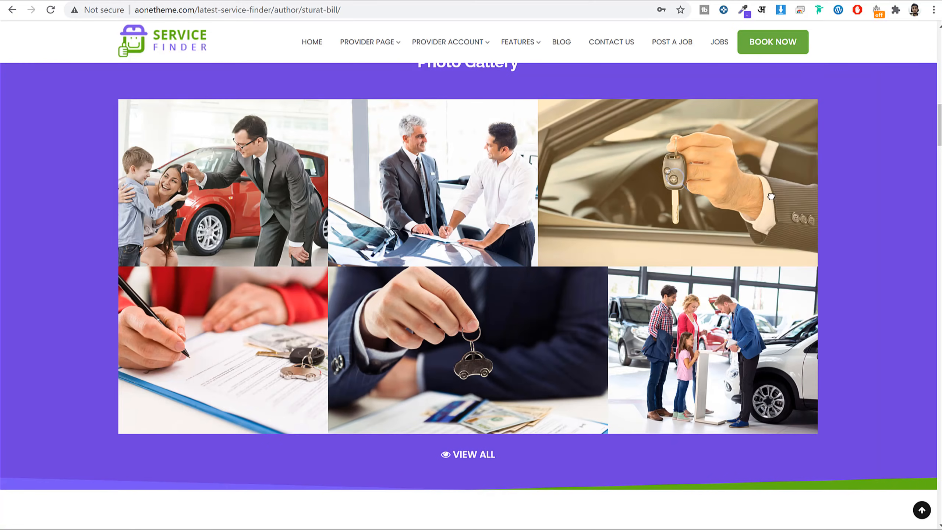
# Expand the public profile's Qualification section and select the degree text.
pyautogui.scroll(15, 780, 204)
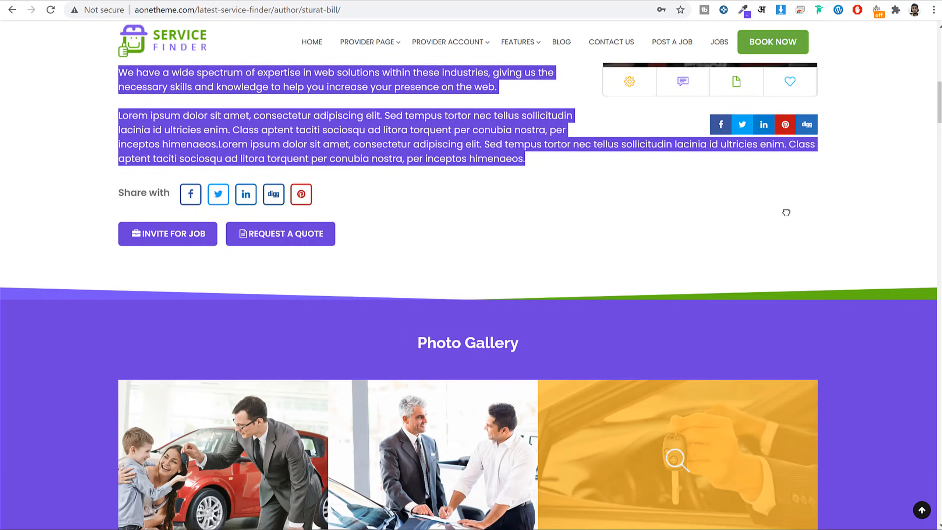
pyautogui.scroll(-15, 784, 210)
pyautogui.scroll(-20, 786, 213)
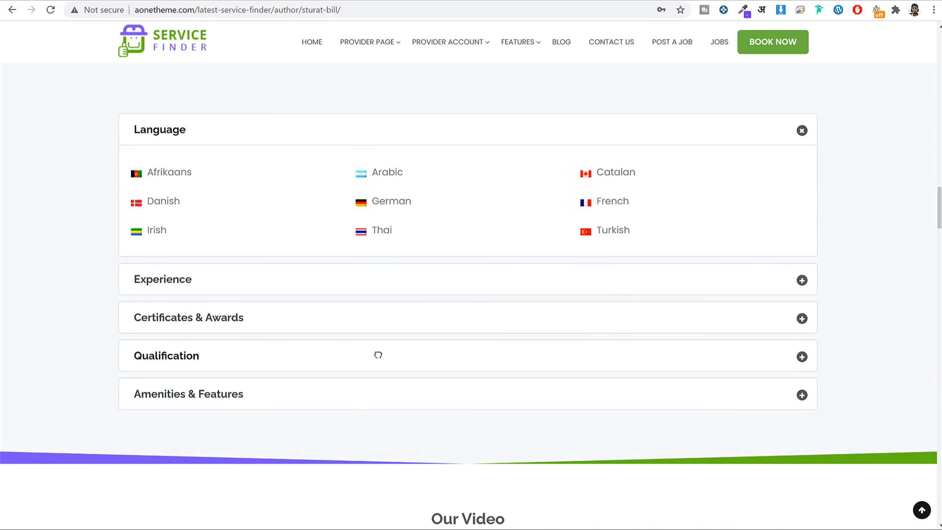
pyautogui.click(369, 343)
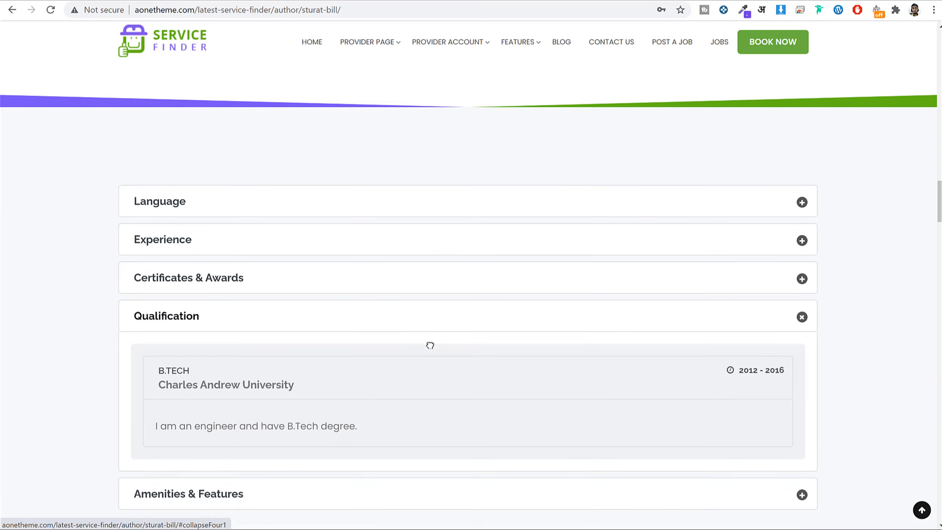
pyautogui.scroll(-5, 164, 252)
pyautogui.moveTo(162, 229); pyautogui.dragTo(320, 254)
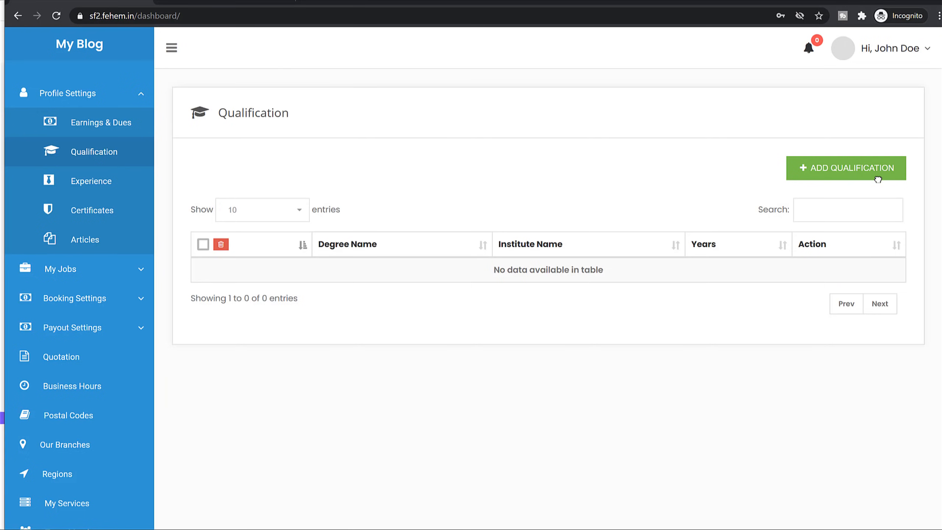
# Add a new qualification with degree B.TECH, cutting out the Charles Andrew University name.
pyautogui.click(879, 178)
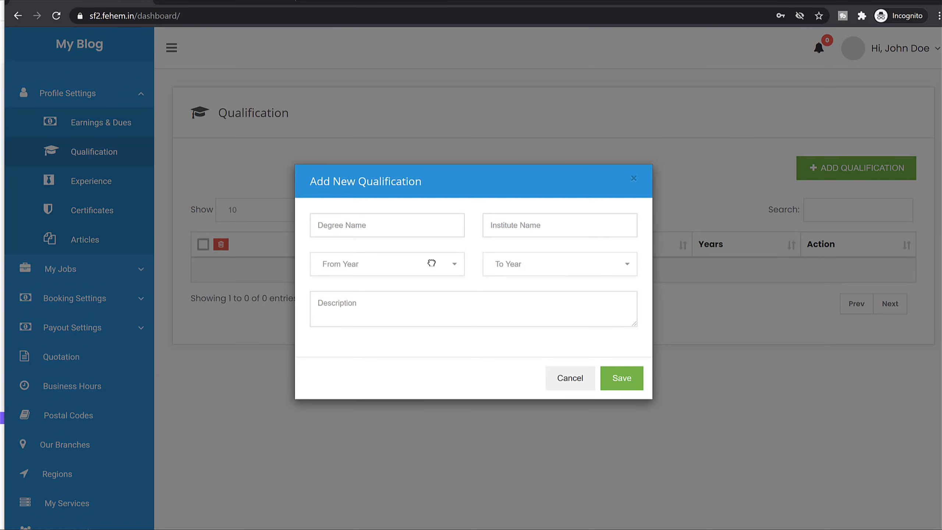
pyautogui.hotkey('ctrl', 'v')
pyautogui.moveTo(349, 226); pyautogui.dragTo(480, 236)
pyautogui.hotkey('ctrl', 'x')
# Set the qualification years from 2010 to 2014.
pyautogui.click(451, 258)
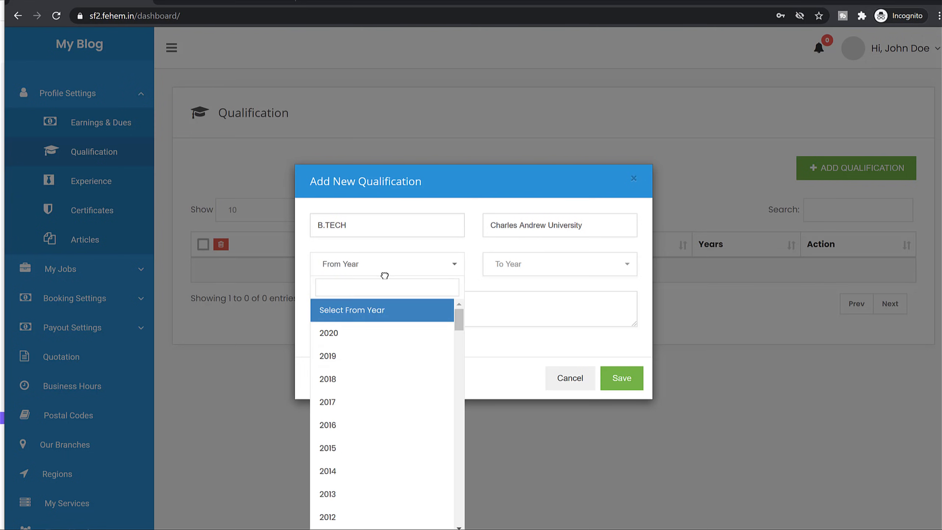
pyautogui.scroll(-3, 360, 433)
pyautogui.click(357, 436)
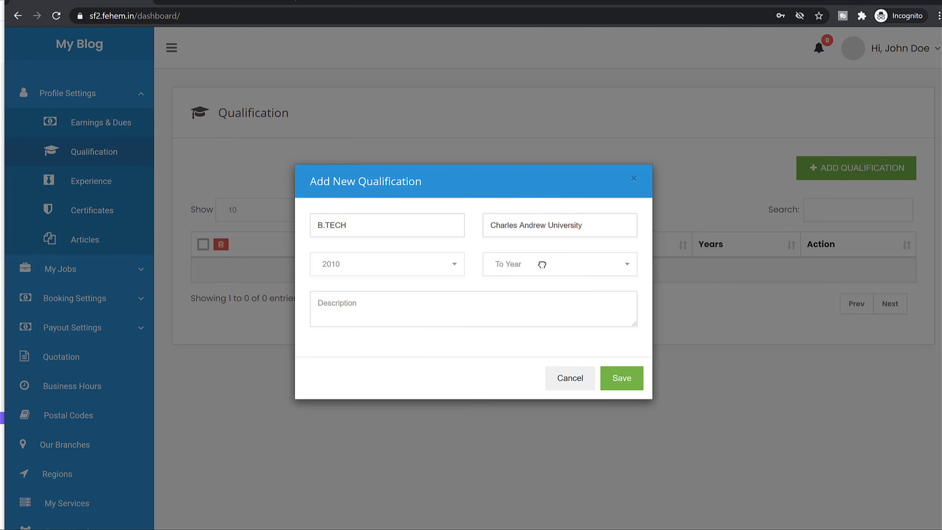
pyautogui.click(543, 265)
pyautogui.scroll(-5, 543, 383)
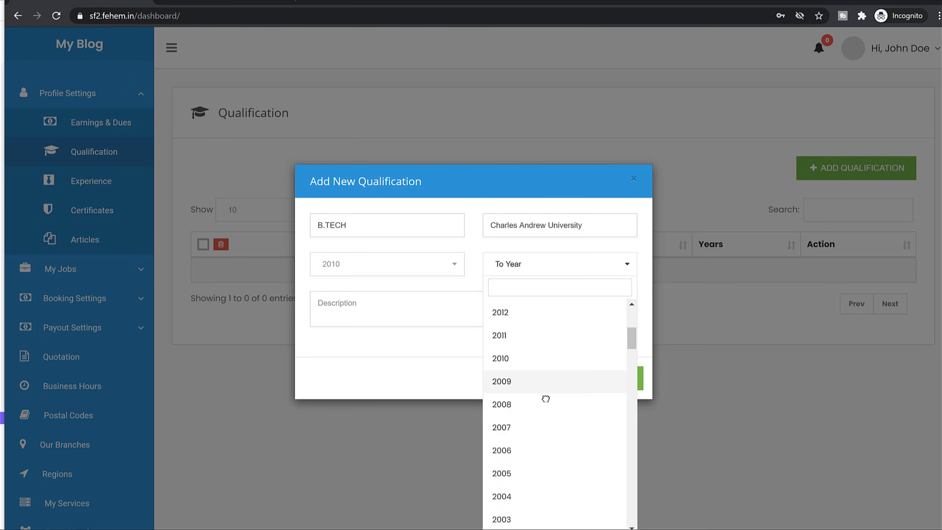
pyautogui.scroll(3, 544, 394)
pyautogui.click(520, 412)
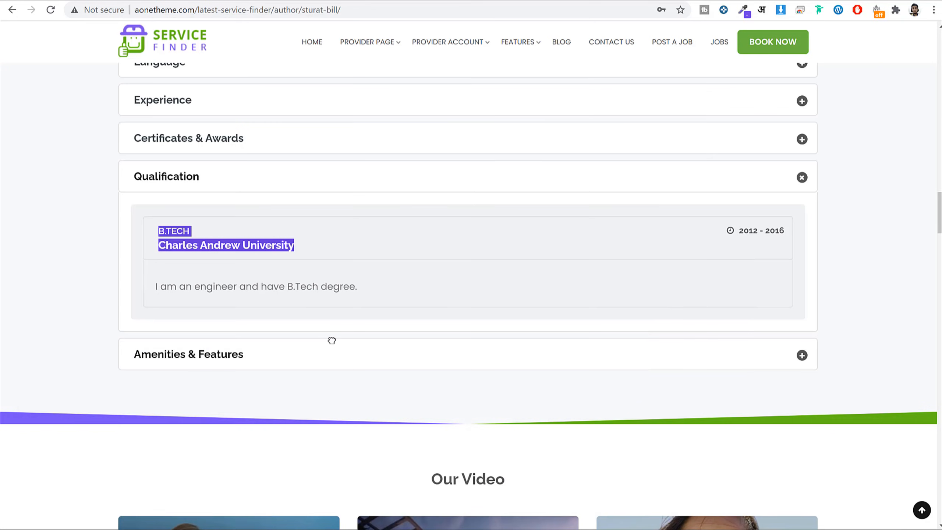
# Paste the profile's description, save the qualification, and move to the Experience page.
pyautogui.tripleClick(304, 286)
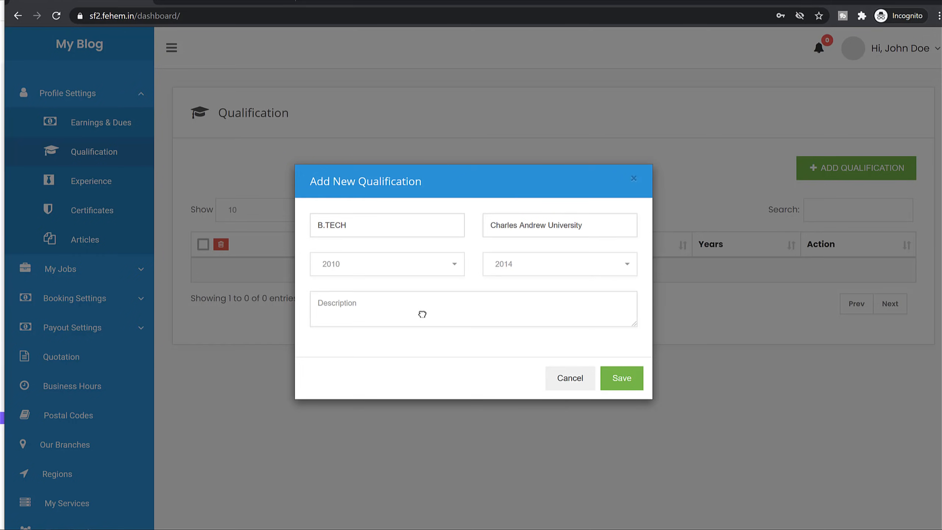
pyautogui.click(422, 315)
pyautogui.hotkey('ctrl', 'v')
pyautogui.click(609, 385)
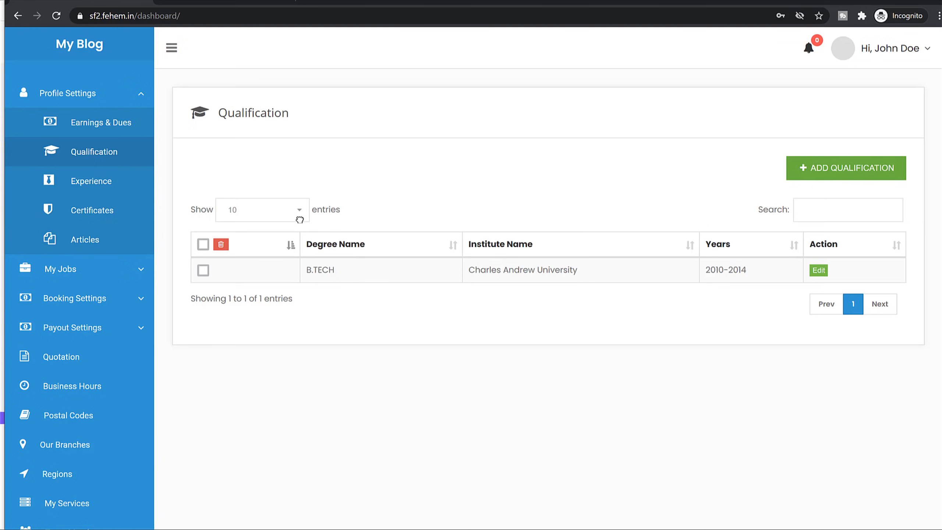
pyautogui.click(100, 182)
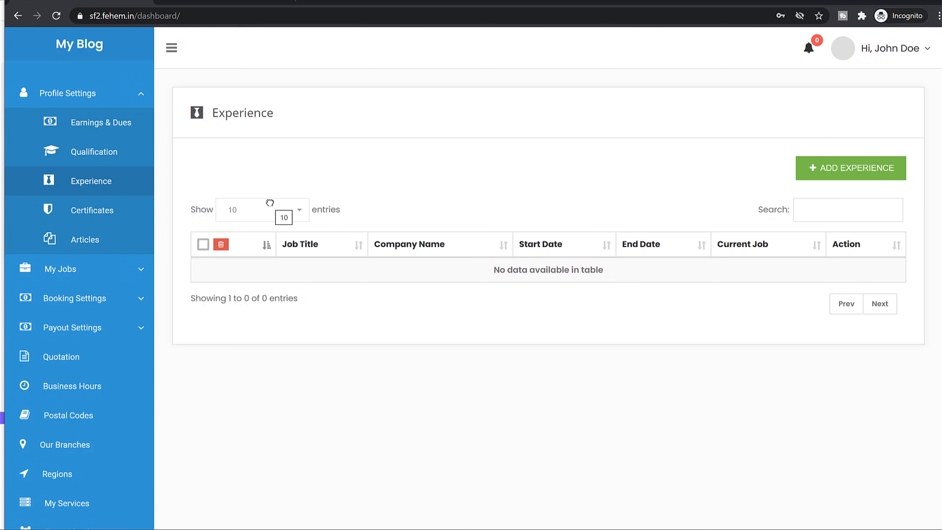
# Start a new experience entry and paste the job title and company copied from the public profile.
pyautogui.click(803, 164)
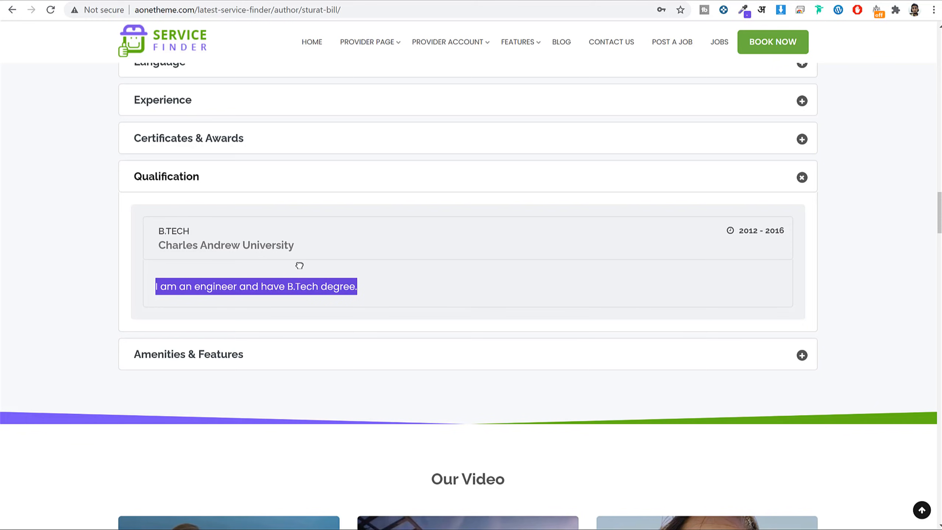
pyautogui.scroll(2, 244, 348)
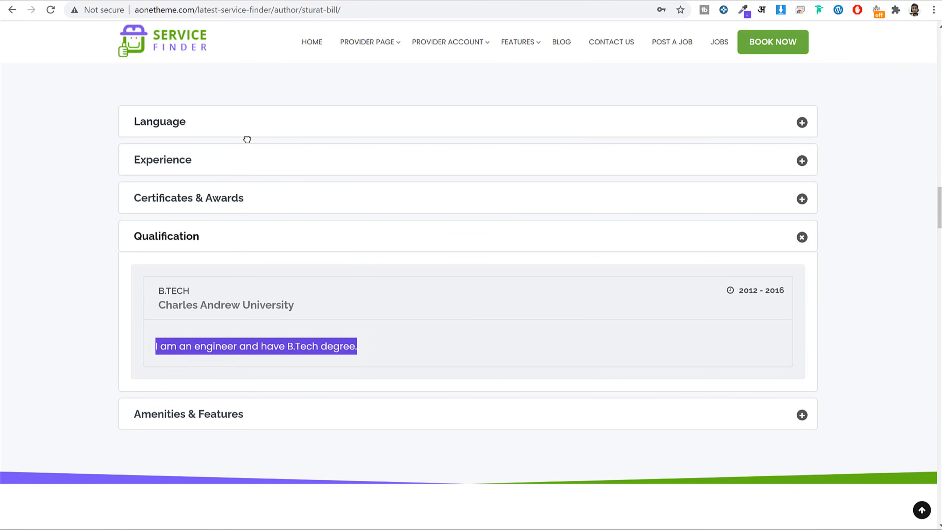
pyautogui.click(234, 156)
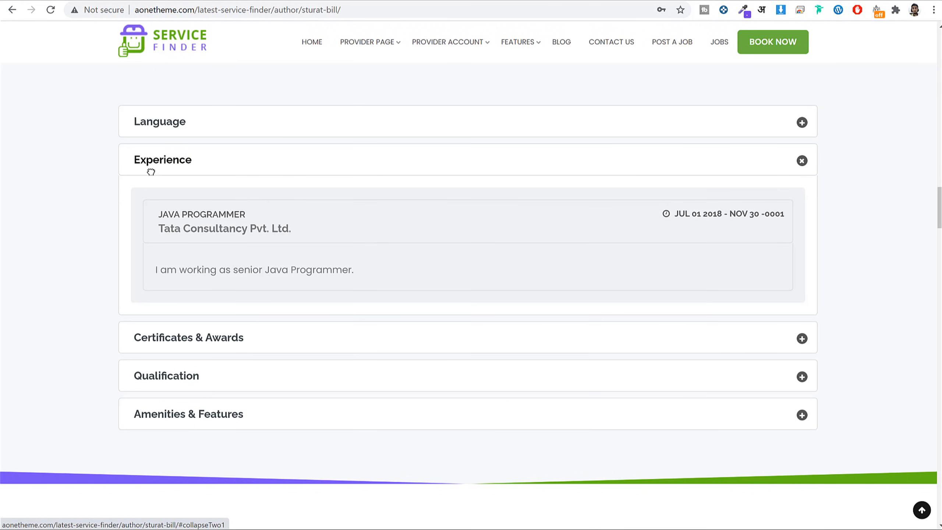
pyautogui.moveTo(149, 179); pyautogui.dragTo(351, 242)
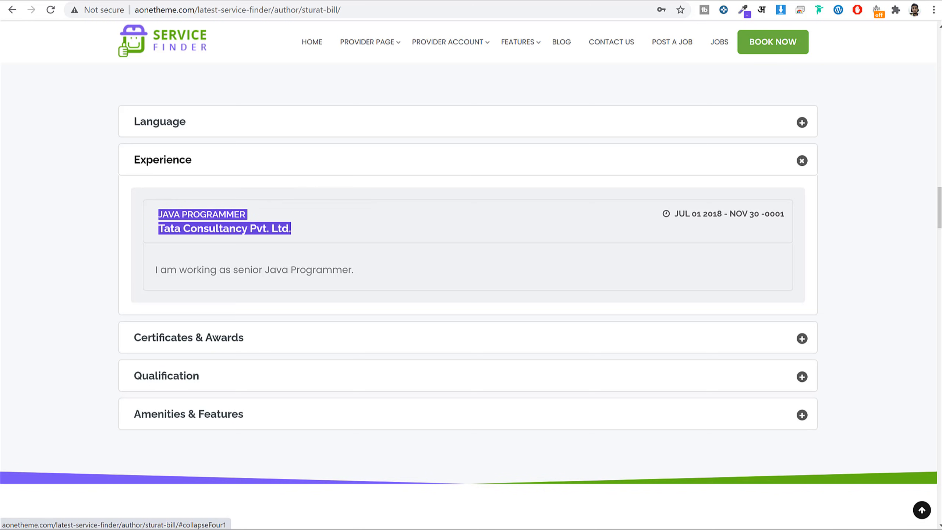
pyautogui.hotkey('alt', 'Tab')
pyautogui.click(378, 216)
pyautogui.hotkey('ctrl', 'v')
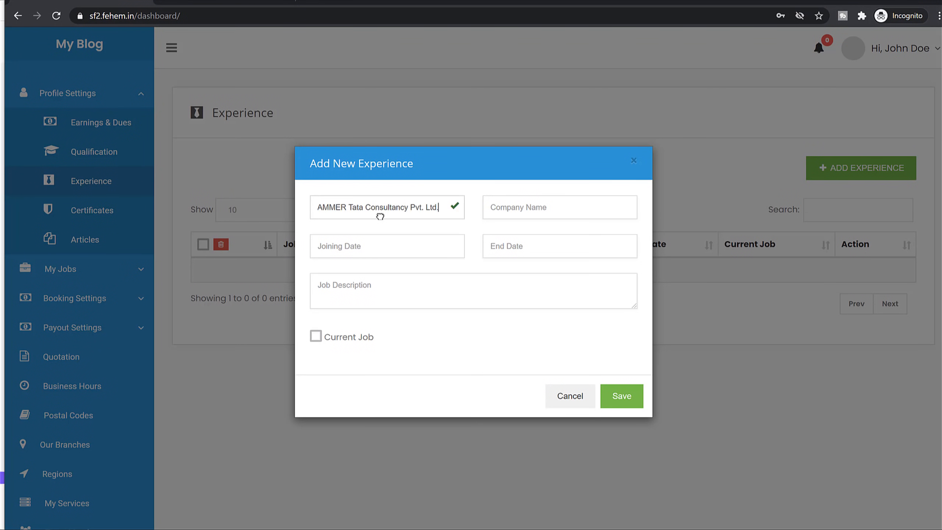
# Move Tata Consultancy Pvt. Ltd. into the company field, leaving JAVA PROGRAMMER as title.
pyautogui.moveTo(348, 208); pyautogui.dragTo(532, 214)
pyautogui.hotkey('ctrl', 'x')
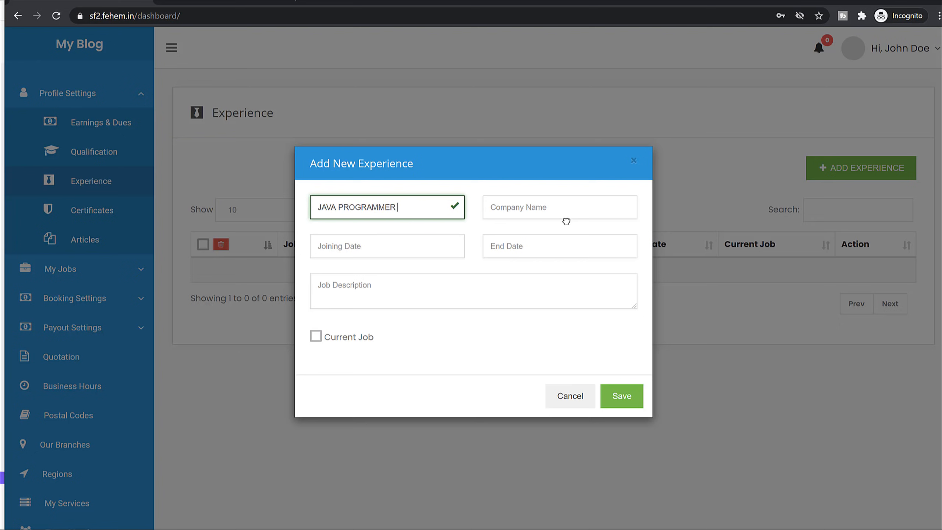
pyautogui.click(563, 216)
pyautogui.hotkey('ctrl', 'v')
# Set the joining date to 2015-06-07.
pyautogui.click(385, 254)
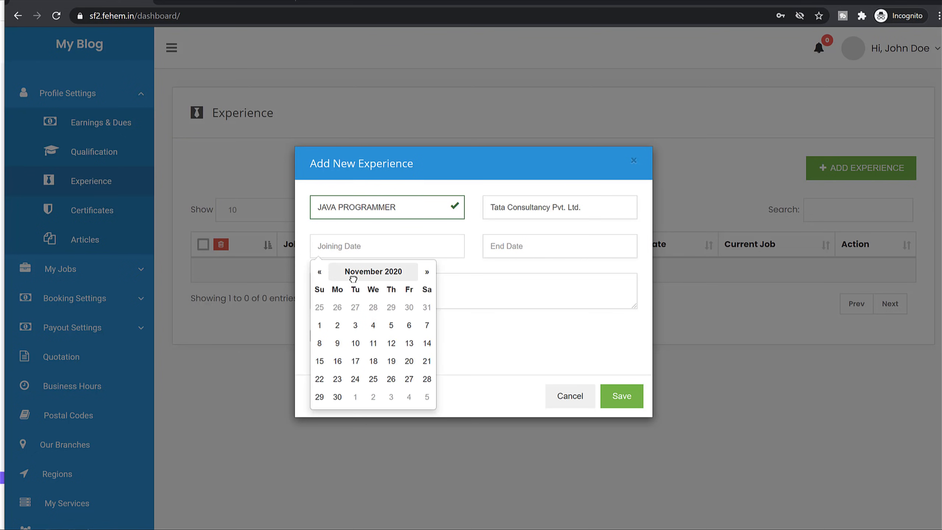
pyautogui.click(379, 272)
pyautogui.click(378, 274)
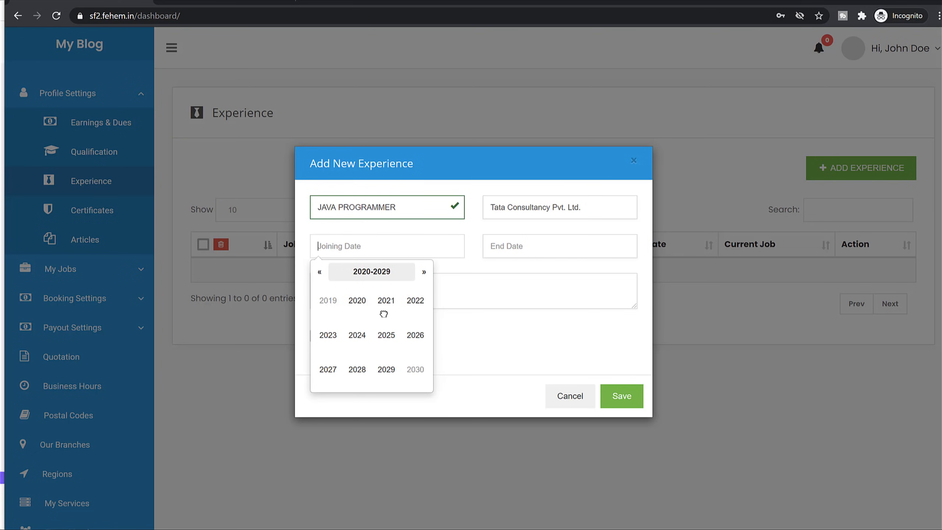
pyautogui.click(319, 272)
pyautogui.click(386, 335)
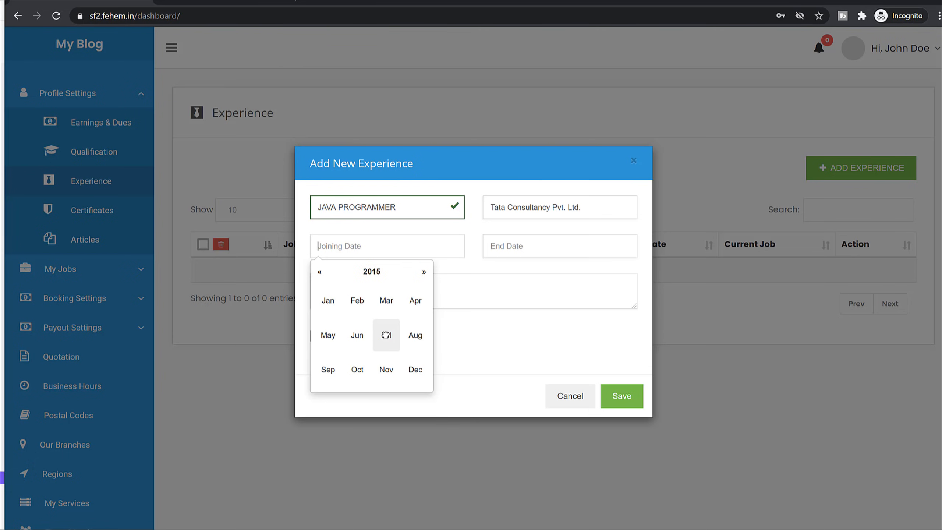
pyautogui.click(357, 335)
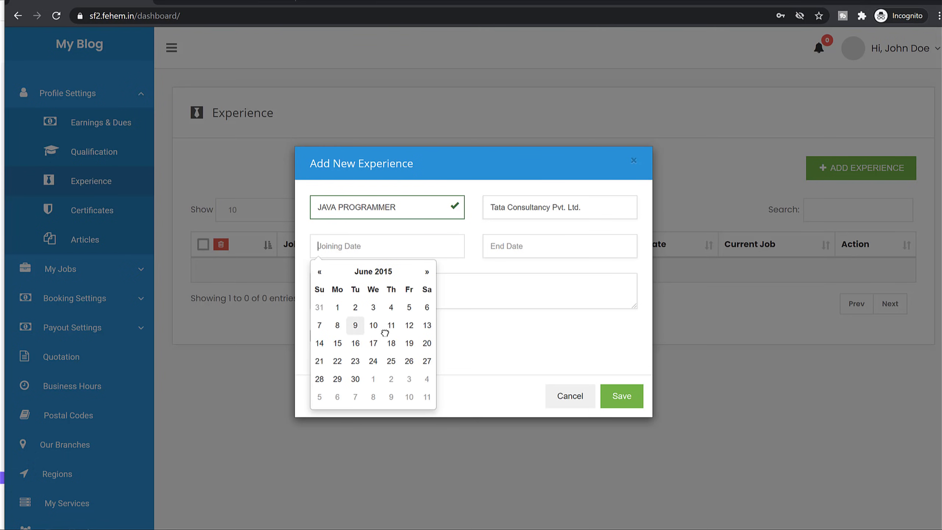
pyautogui.click(320, 325)
# Set the end date to 2020-01-01.
pyautogui.click(524, 249)
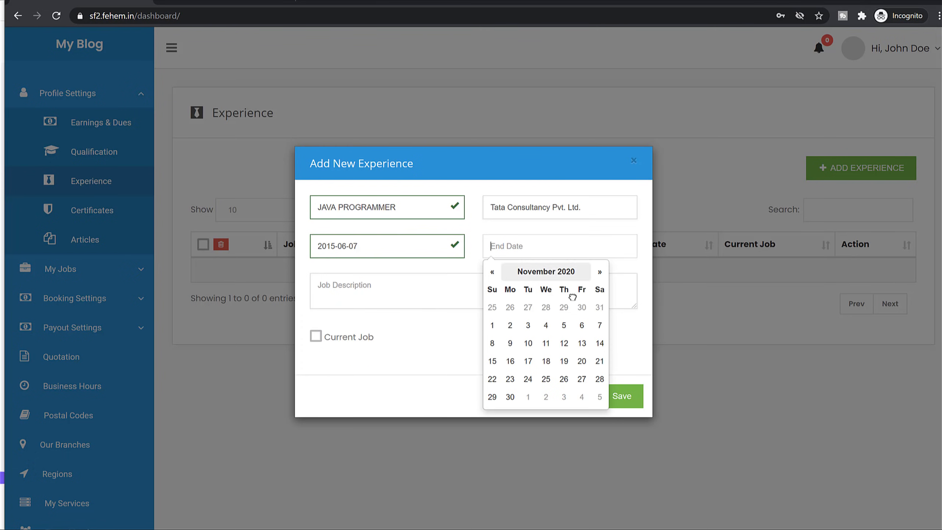
pyautogui.click(557, 272)
pyautogui.click(543, 273)
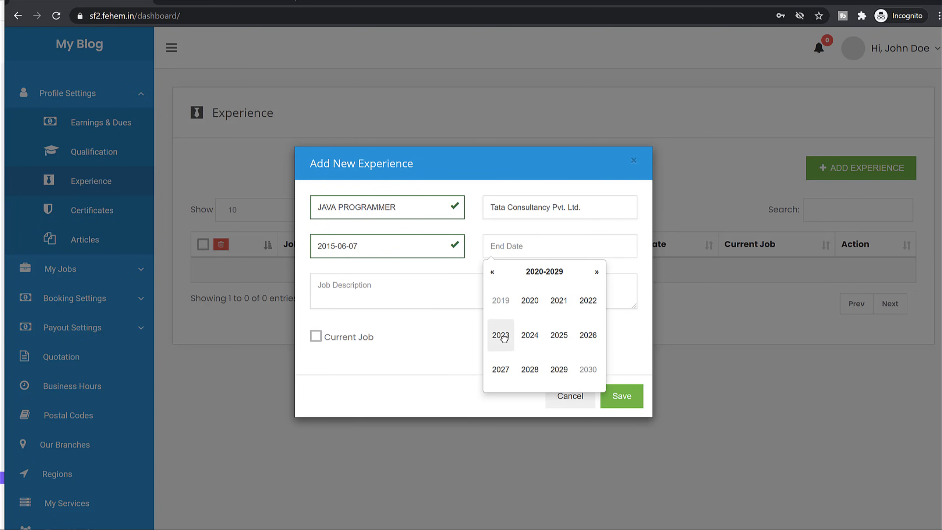
pyautogui.click(530, 301)
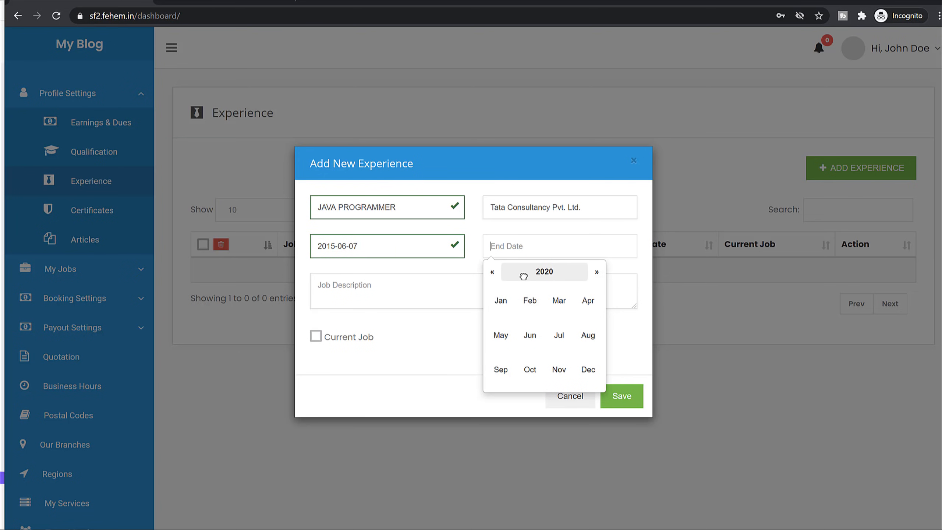
pyautogui.click(501, 300)
pyautogui.click(546, 307)
# Paste the public profile's job description and save the experience entry.
pyautogui.click(417, 305)
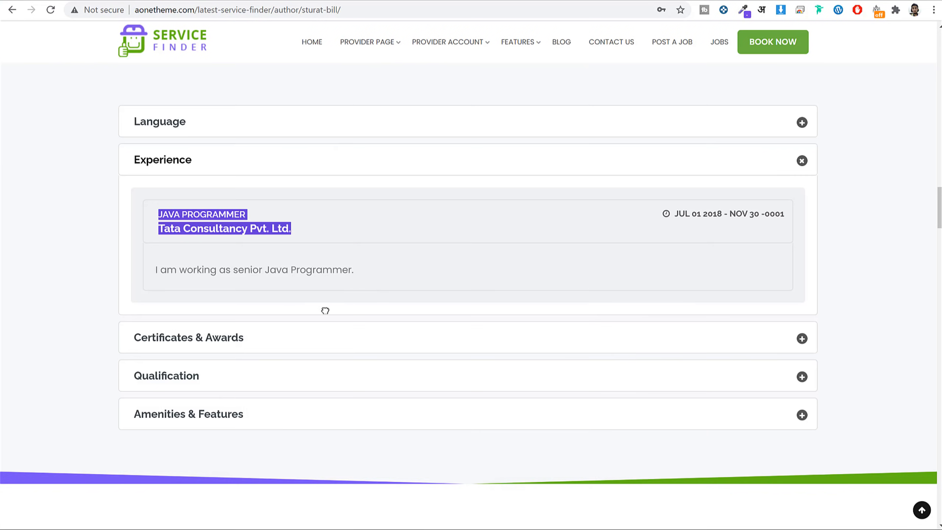
pyautogui.tripleClick(260, 272)
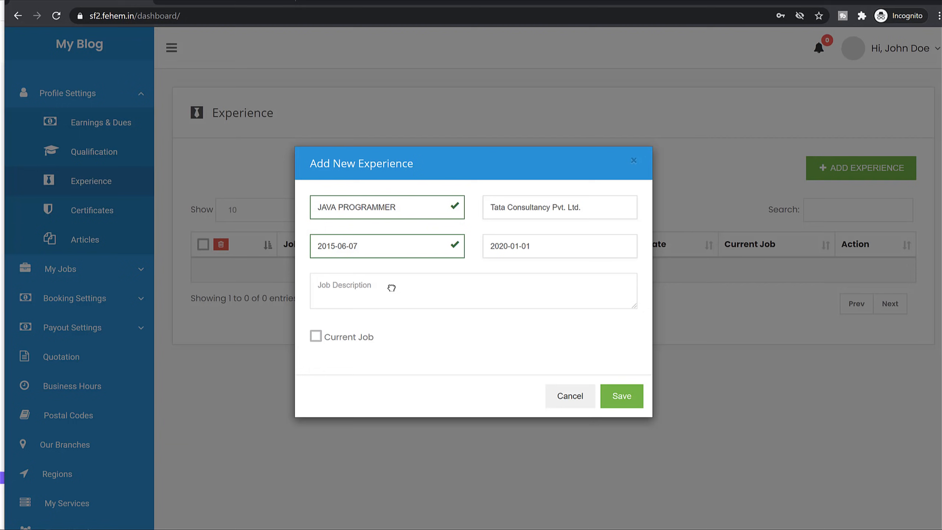
pyautogui.hotkey('ctrl', 'v')
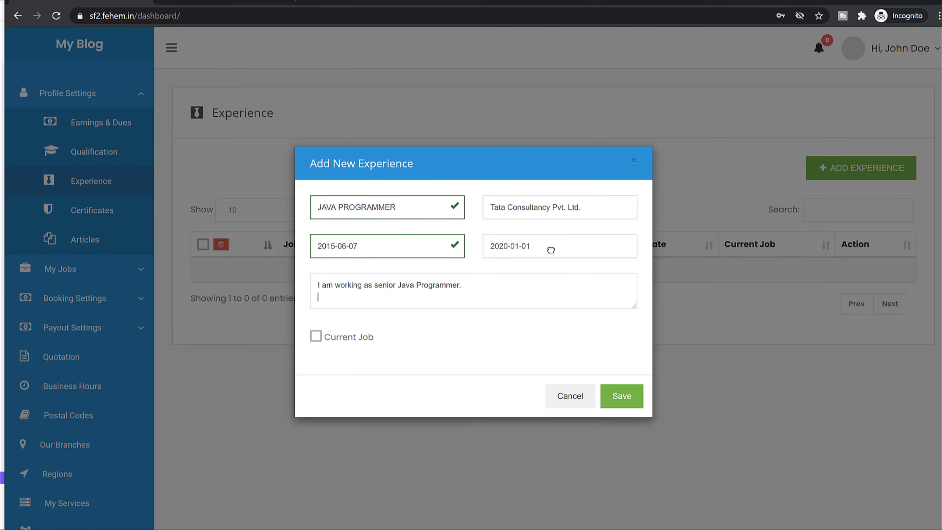
pyautogui.click(623, 401)
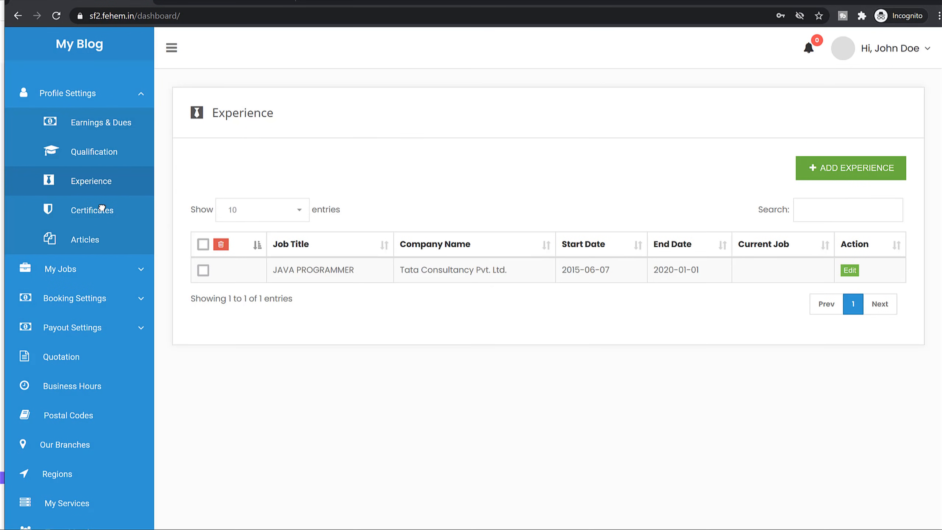
# Open the Certificates page and check the demo profile's Certificates & Awards section.
pyautogui.click(97, 211)
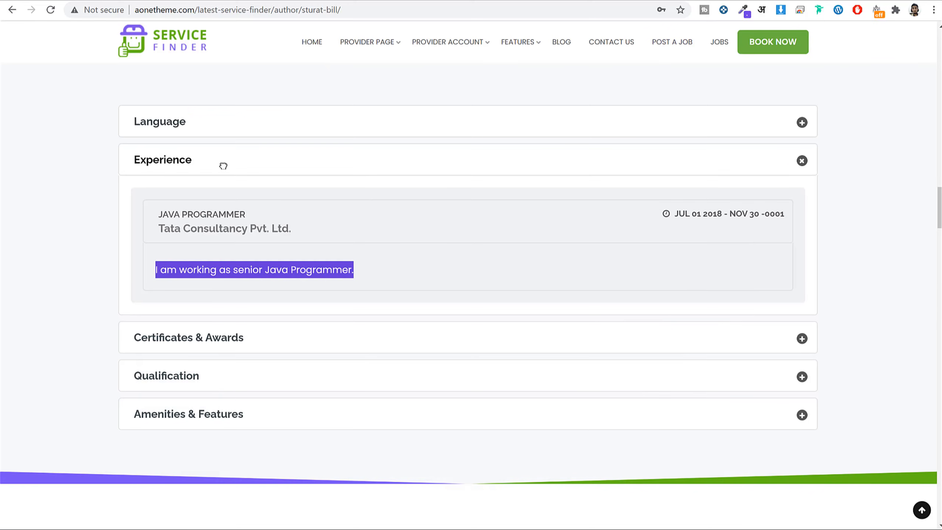
pyautogui.click(222, 164)
pyautogui.click(238, 233)
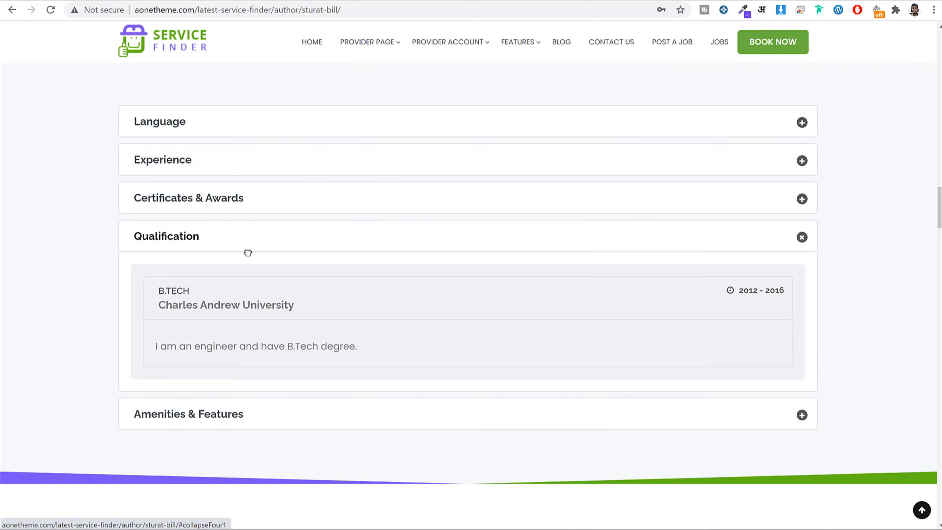
pyautogui.click(236, 195)
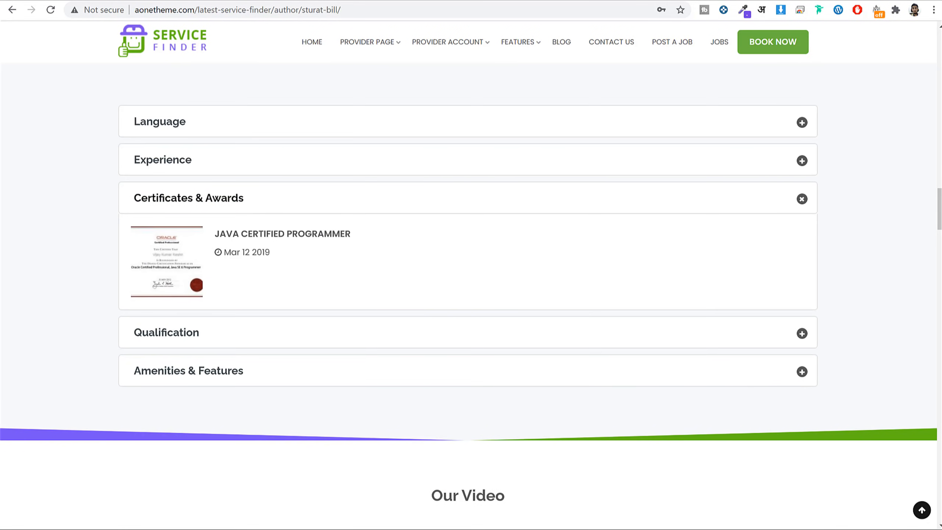
pyautogui.click(315, 521)
# Add and save a certificate with the elegant certificate image from Media, then open Articles.
pyautogui.click(844, 169)
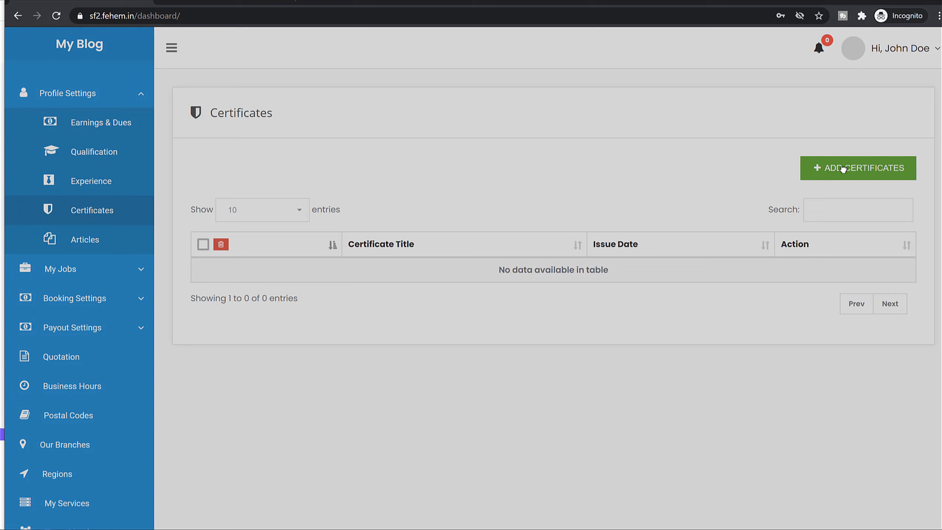
pyautogui.click(765, 249)
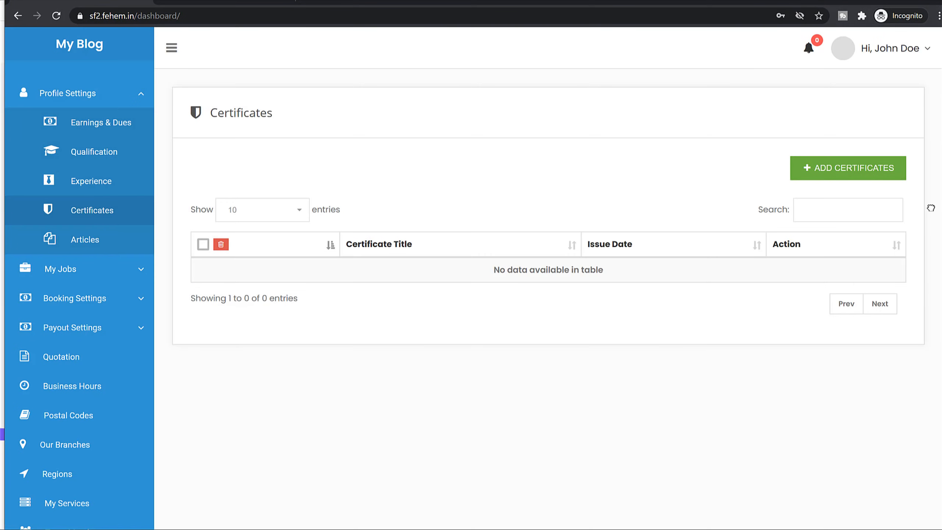
pyautogui.click(898, 172)
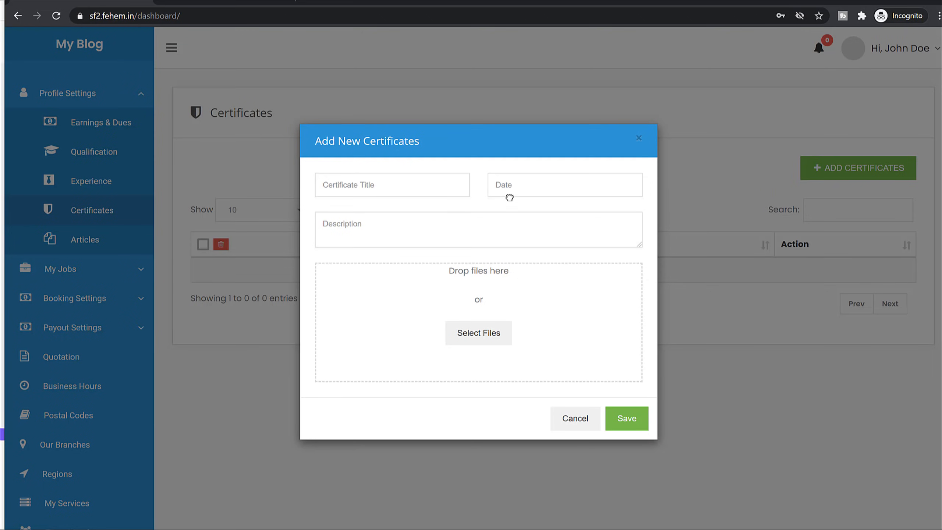
pyautogui.click(503, 331)
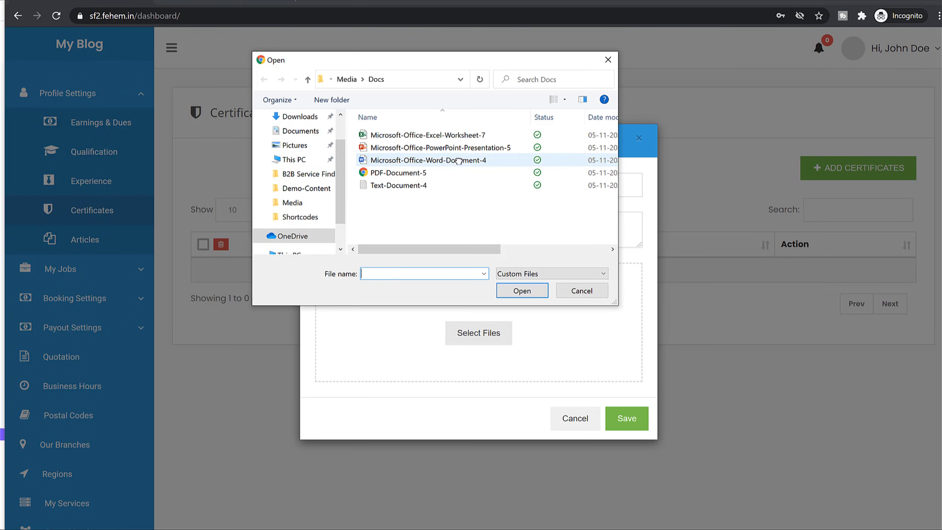
pyautogui.click(347, 79)
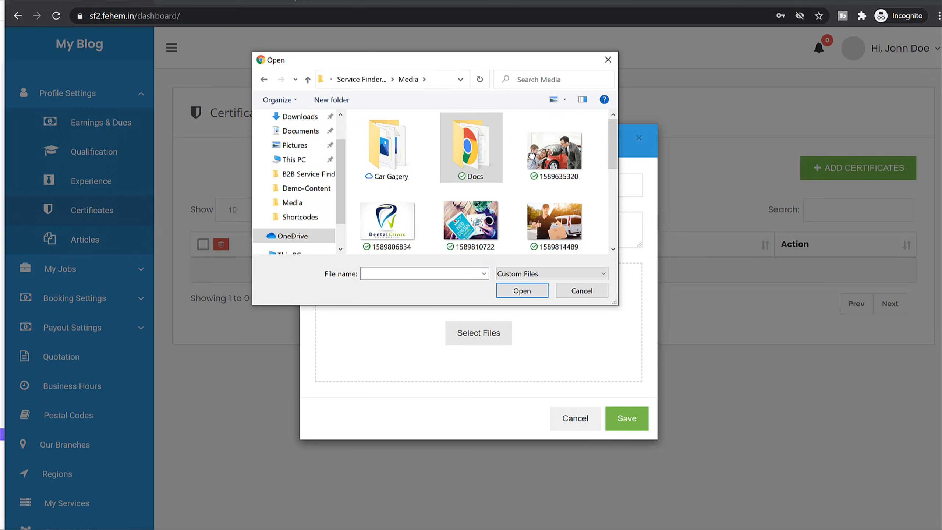
pyautogui.scroll(-2, 537, 200)
pyautogui.click(544, 185)
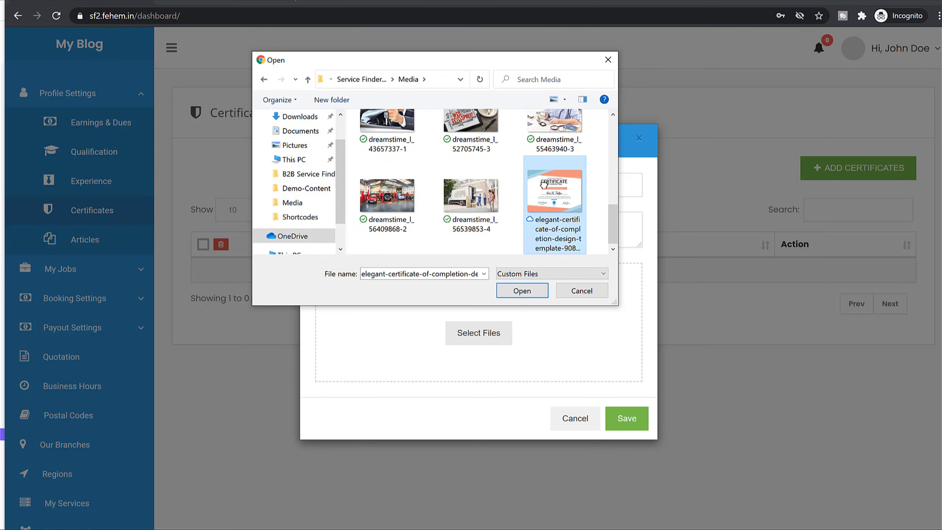
pyautogui.click(522, 292)
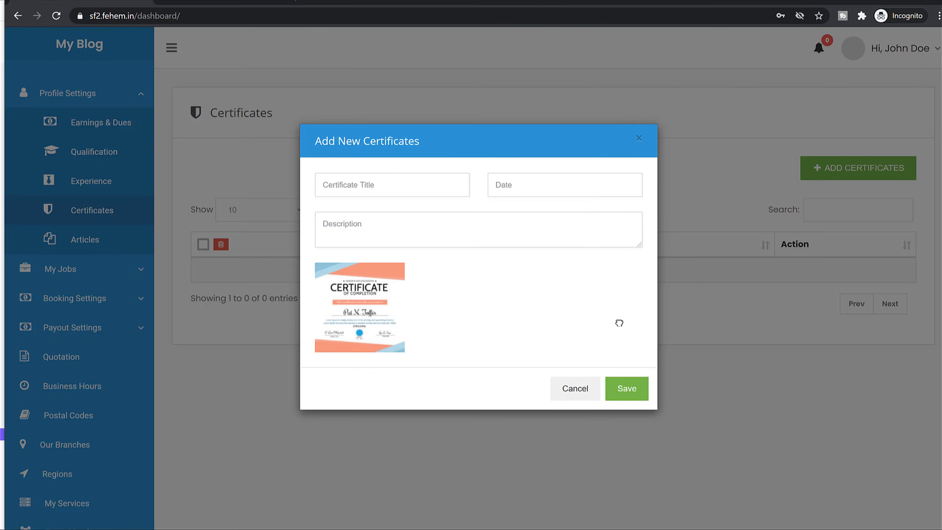
pyautogui.click(644, 381)
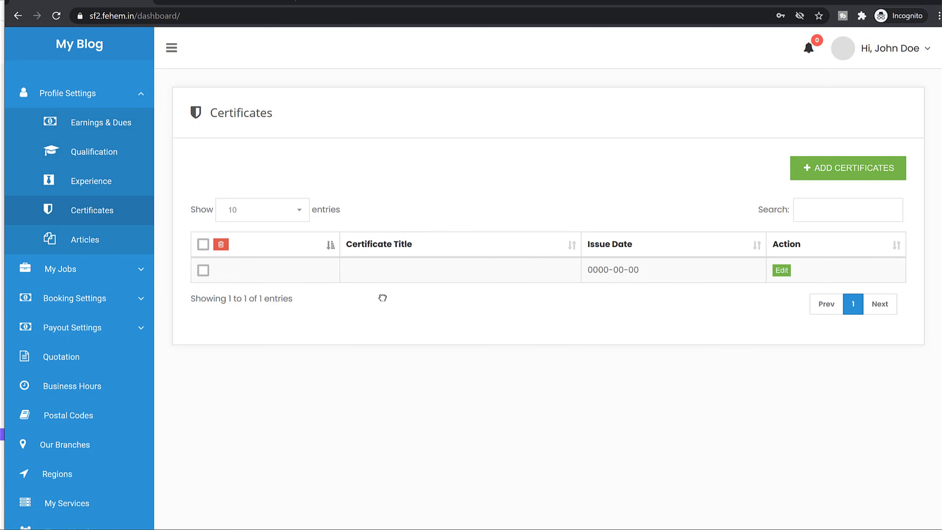
pyautogui.click(102, 239)
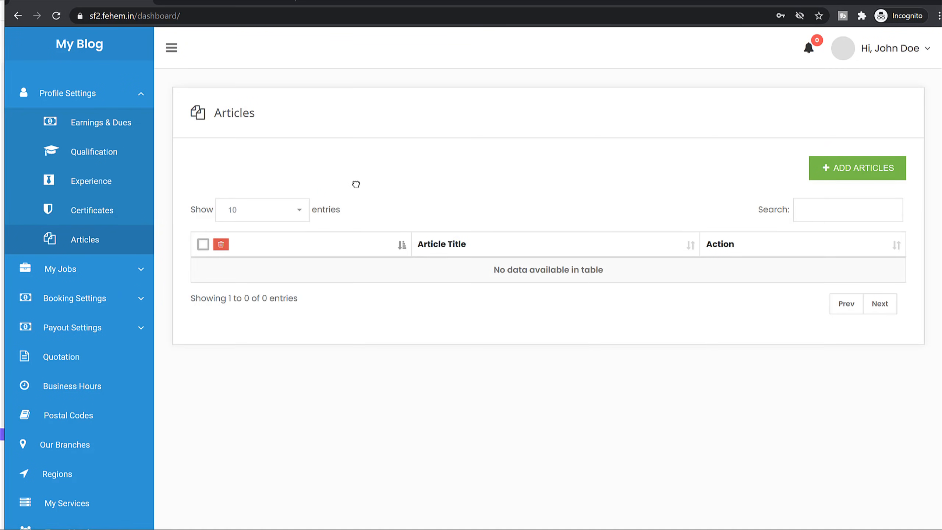
# Expand the My Jobs group in the sidebar and open the My Jobs page.
pyautogui.click(143, 268)
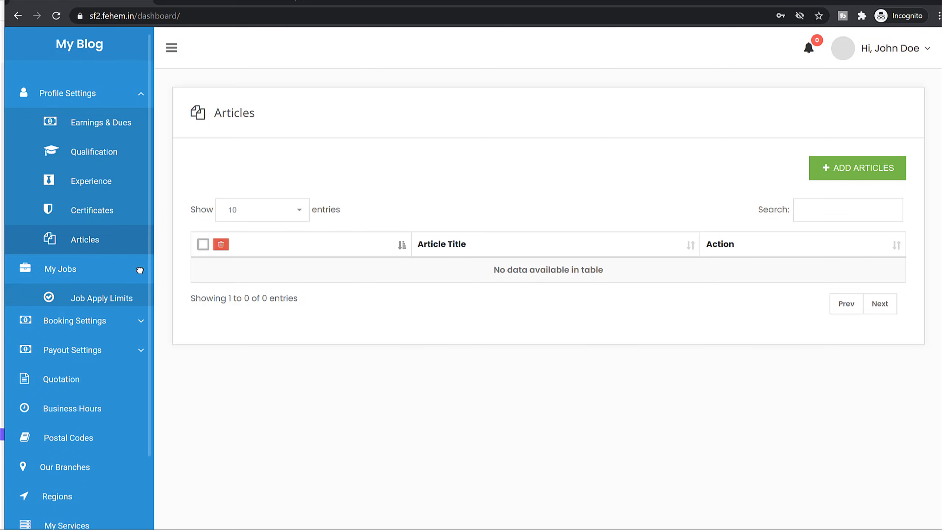
pyautogui.click(77, 271)
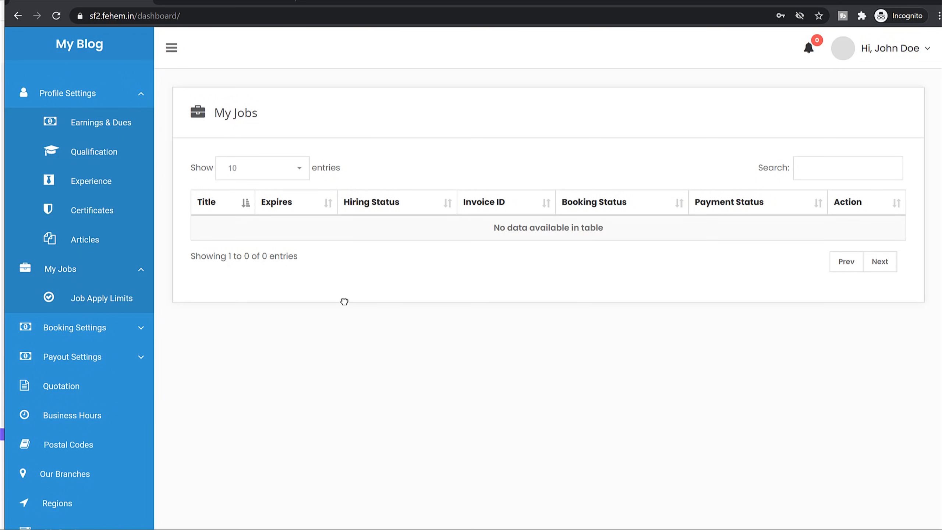
# Open Booking Settings and toggle Booking Process off, then back On.
pyautogui.click(97, 326)
pyautogui.scroll(-3, 337, 321)
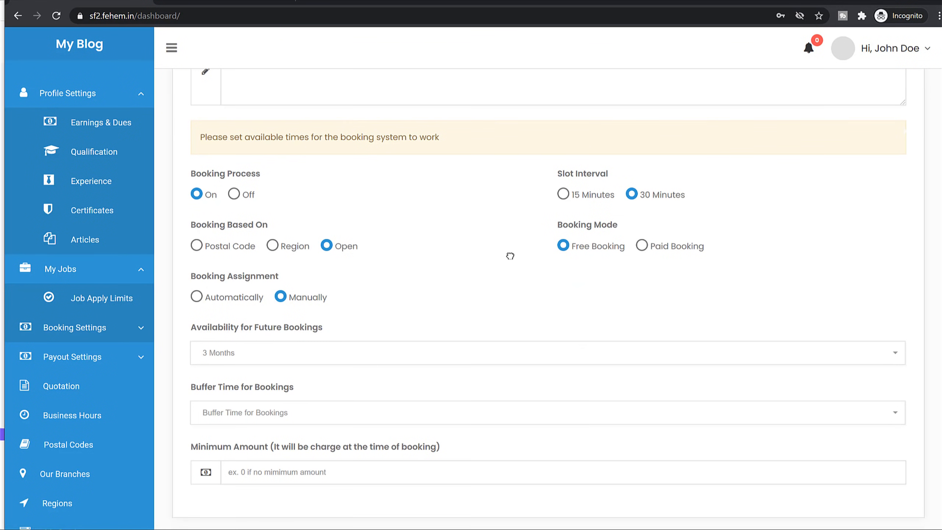
pyautogui.scroll(3, 512, 269)
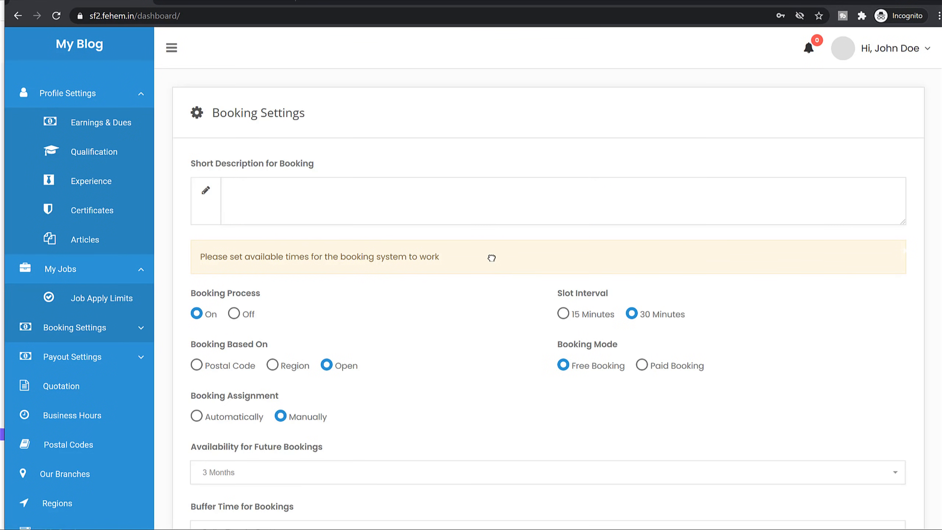
pyautogui.scroll(-3, 488, 309)
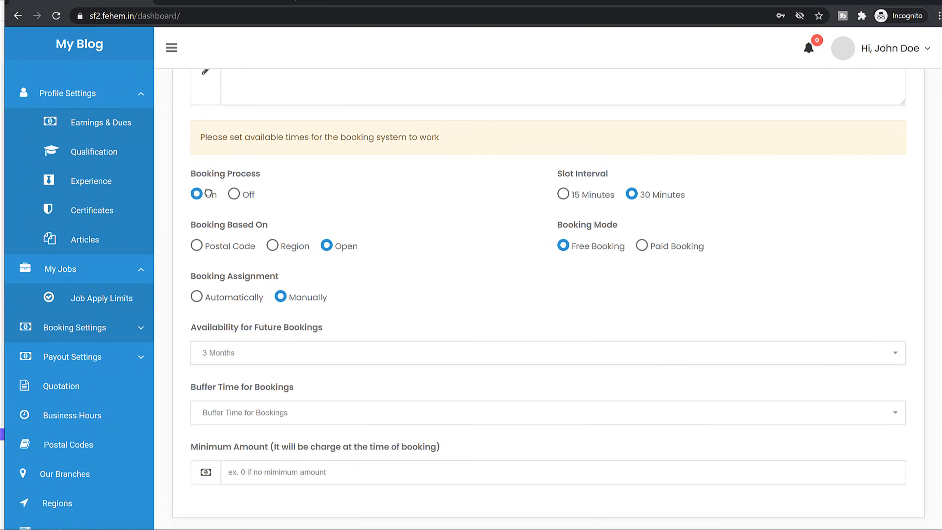
pyautogui.click(240, 194)
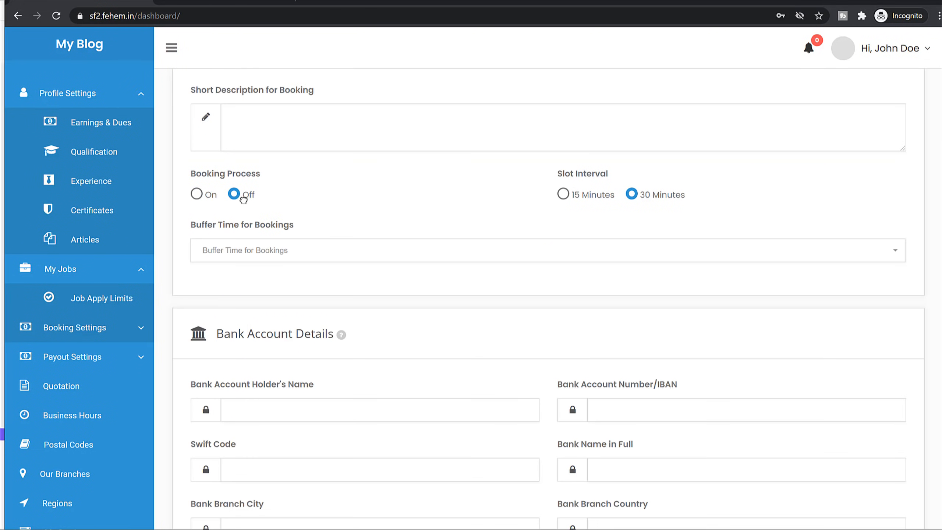
pyautogui.click(208, 195)
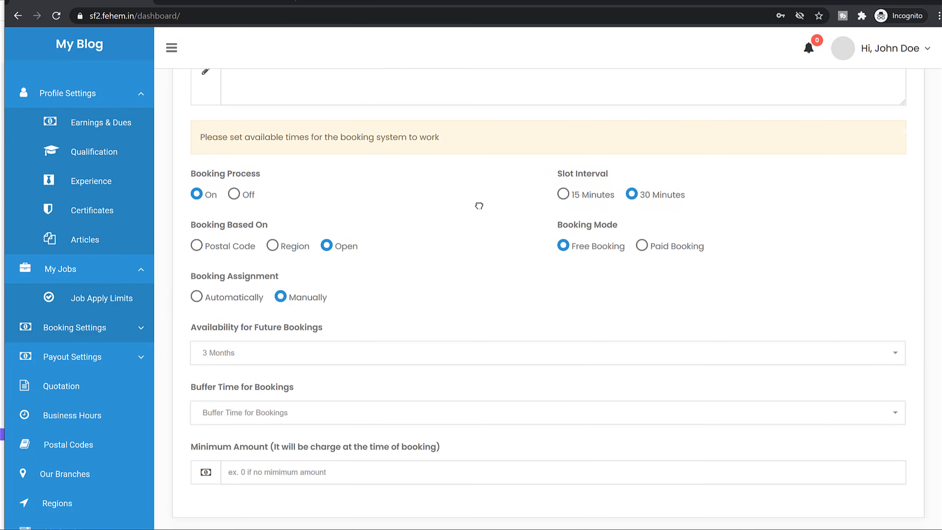
# Try basing bookings on postal code, then set Booking Based On back to Open.
pyautogui.moveTo(552, 177); pyautogui.dragTo(634, 170)
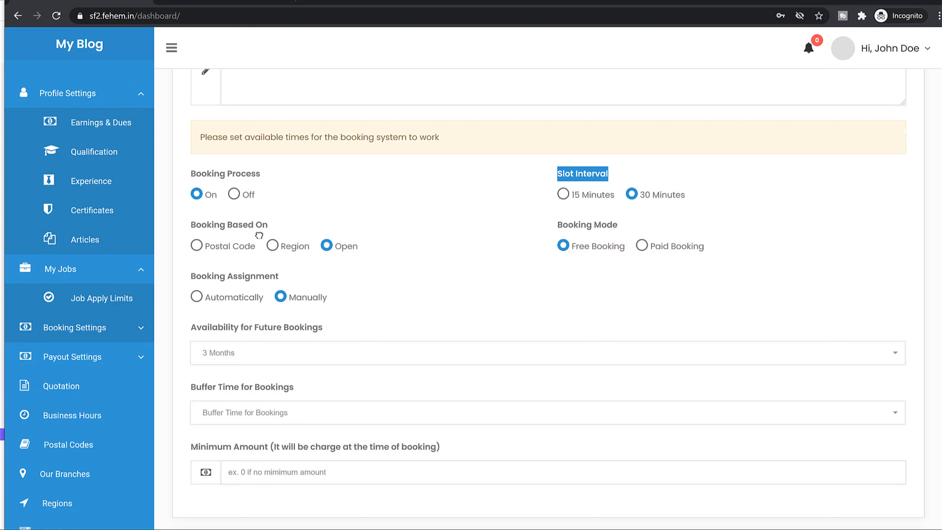
pyautogui.moveTo(207, 227); pyautogui.dragTo(325, 224)
pyautogui.click(382, 225)
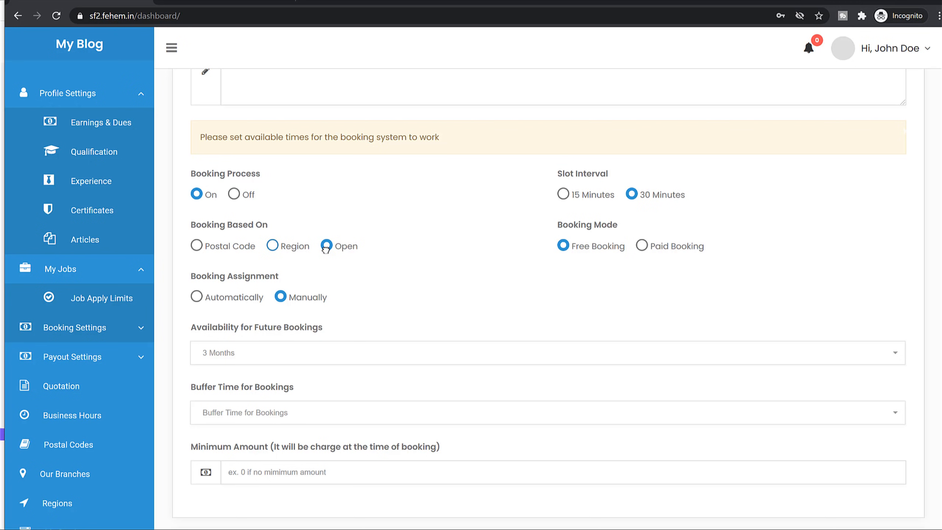
pyautogui.click(210, 245)
pyautogui.click(348, 246)
# Open the Regions page in a new tab, then try regions and postal code, keeping Open.
pyautogui.scroll(-3, 427, 263)
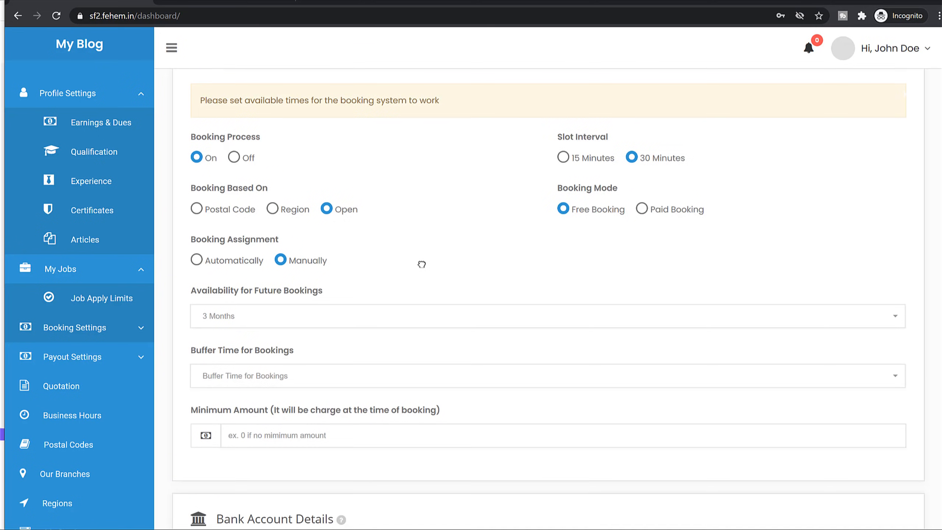
pyautogui.rightClick(78, 502)
pyautogui.click(137, 403)
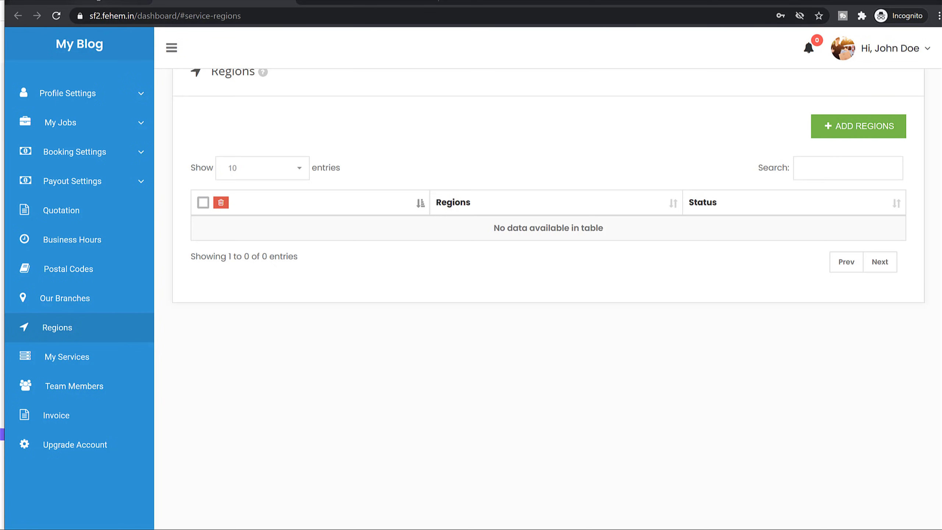
pyautogui.click(100, 2)
pyautogui.scroll(3, 512, 193)
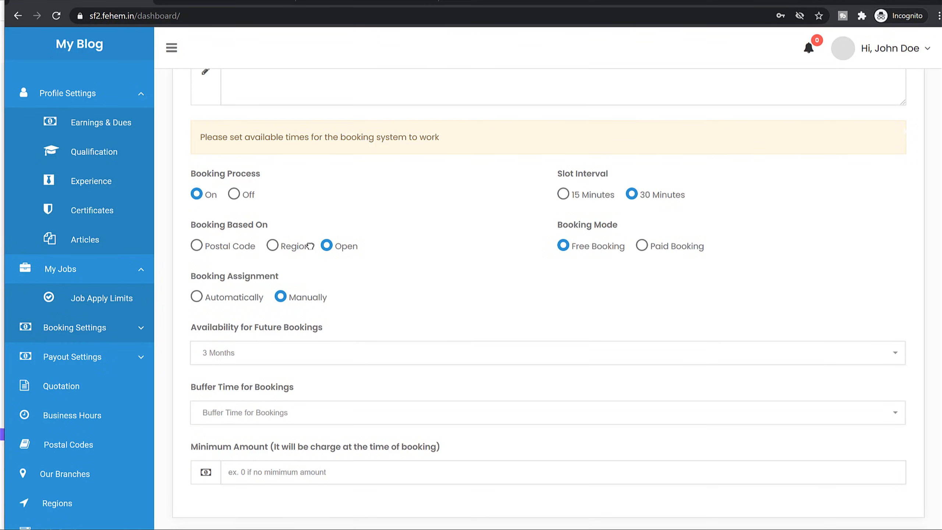
pyautogui.click(292, 248)
pyautogui.click(352, 244)
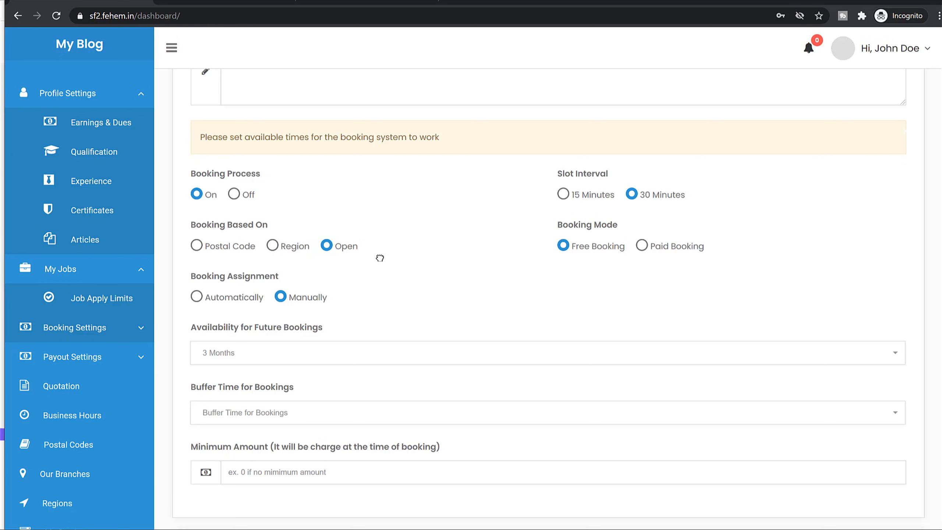
pyautogui.click(234, 248)
pyautogui.click(343, 246)
# Submit the booking settings with 30-minute slots, free booking and manual assignment.
pyautogui.scroll(-3, 698, 275)
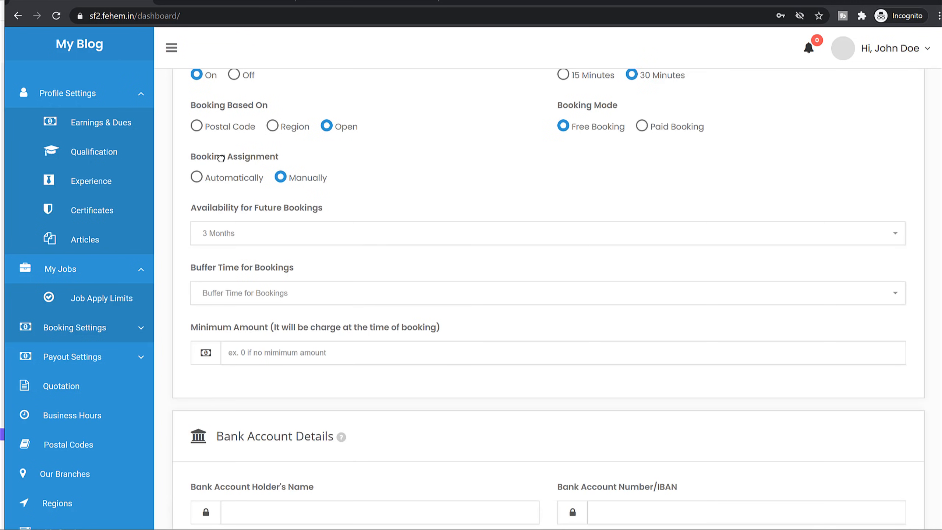
pyautogui.moveTo(221, 159); pyautogui.dragTo(295, 156)
pyautogui.click(295, 156)
pyautogui.scroll(-5, 418, 197)
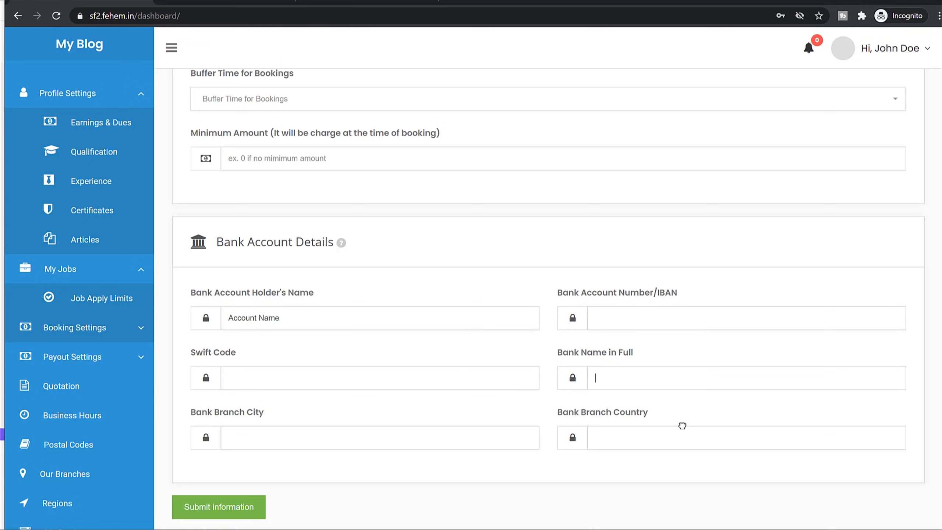
pyautogui.click(230, 511)
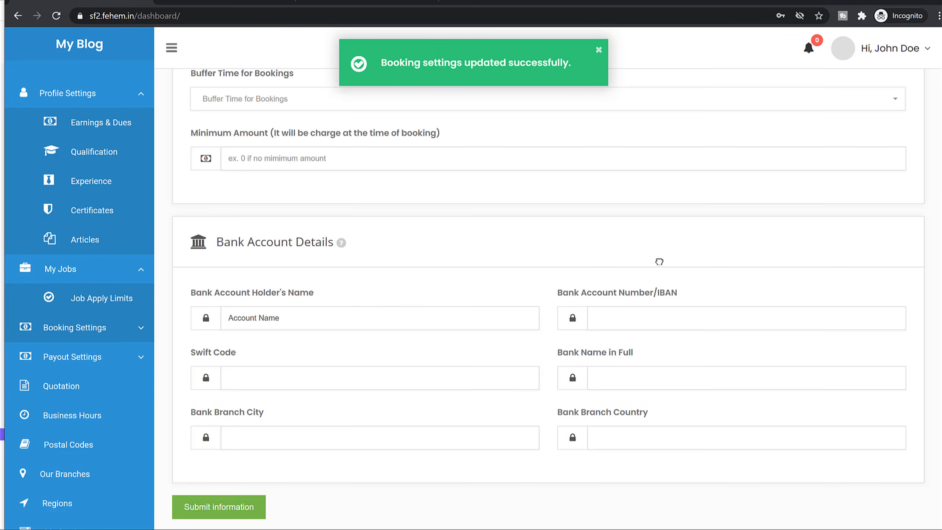
# Expand Booking Settings and look at the Set UnAvailability page.
pyautogui.click(141, 328)
pyautogui.scroll(-6, 100, 190)
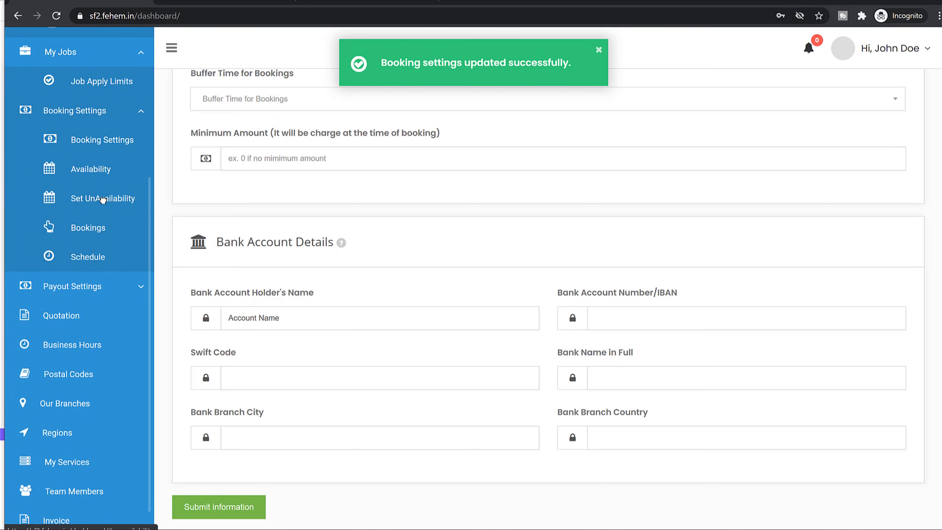
pyautogui.click(102, 200)
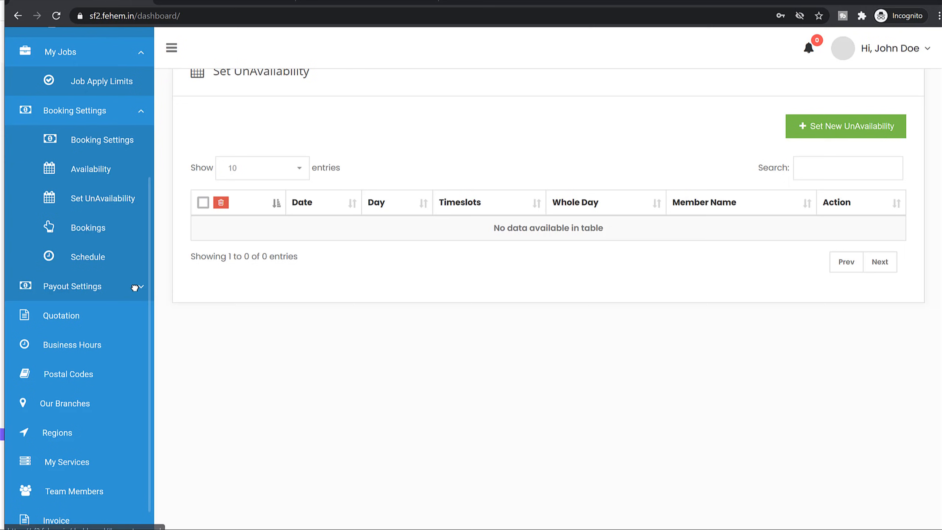
# Save the provider's PayPal payout email address, then view Payout History.
pyautogui.click(136, 286)
pyautogui.click(88, 309)
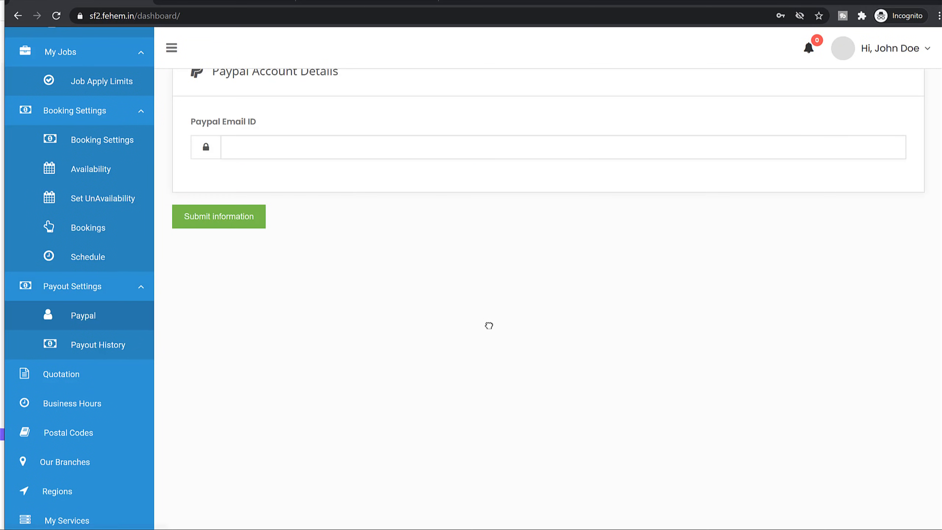
pyautogui.scroll(2, 486, 329)
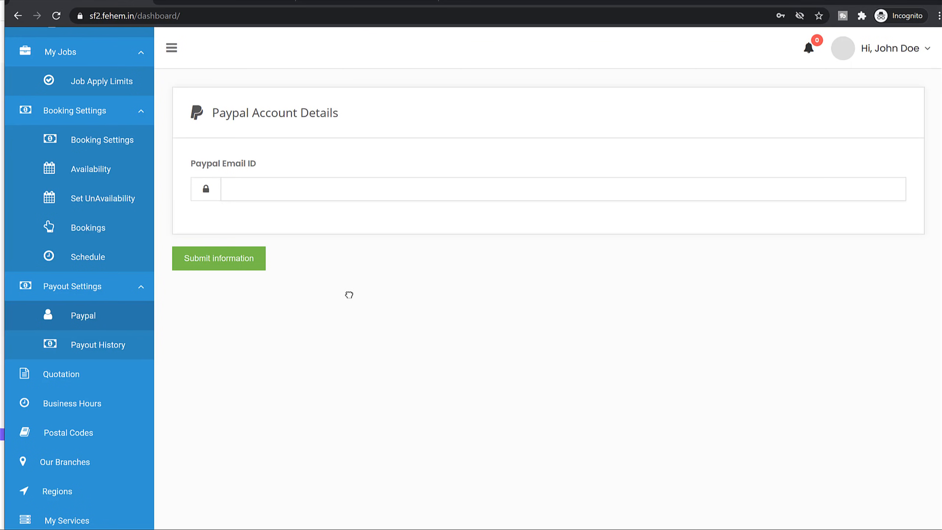
pyautogui.click(319, 197)
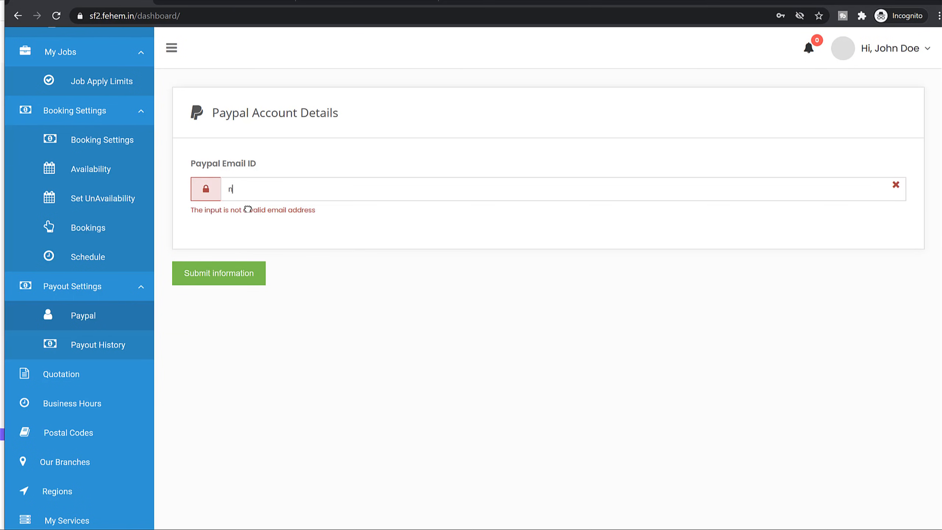
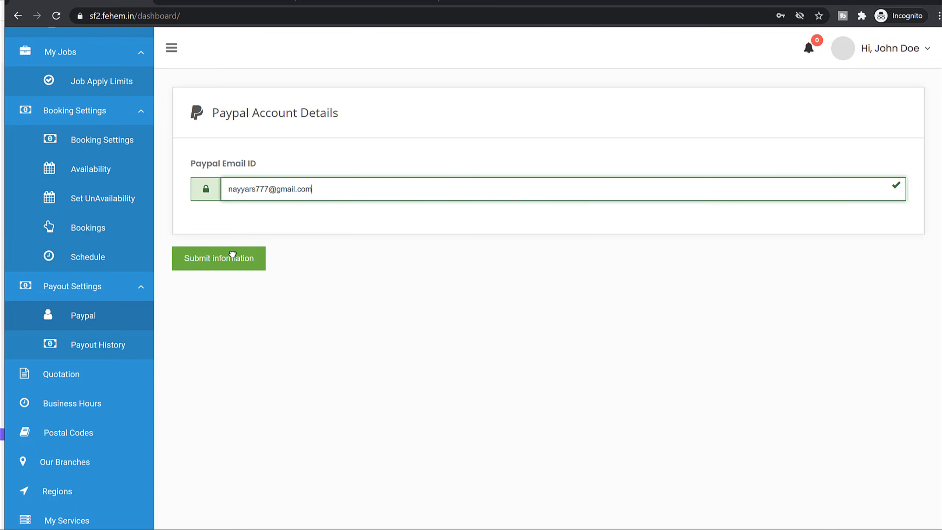
pyautogui.click(232, 254)
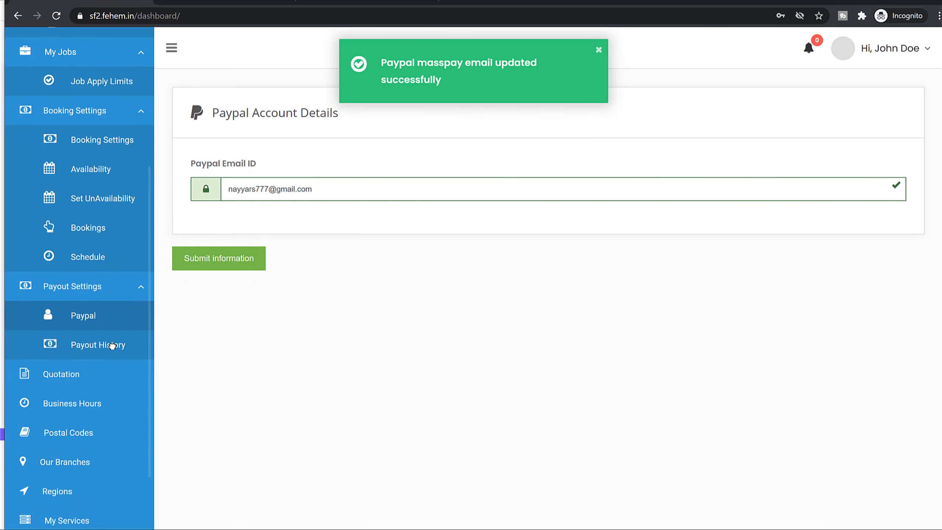
pyautogui.click(112, 346)
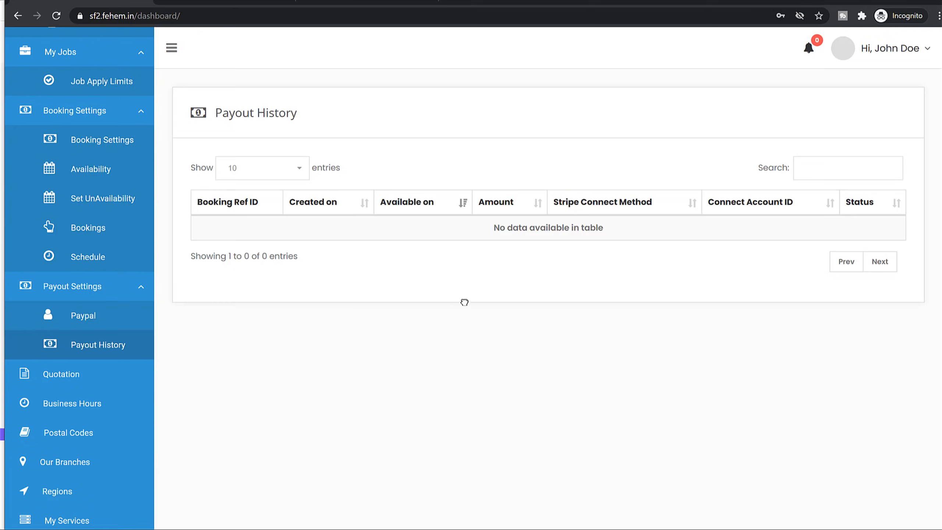
# Open and close the demo provider's quote request form, then return to the dashboard.
pyautogui.scroll(-1, 523, 310)
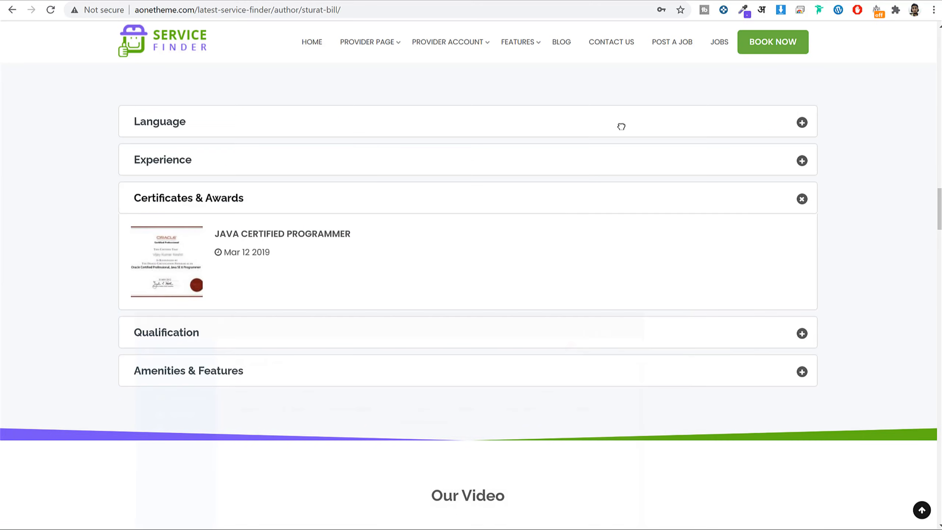
pyautogui.scroll(10, 499, 276)
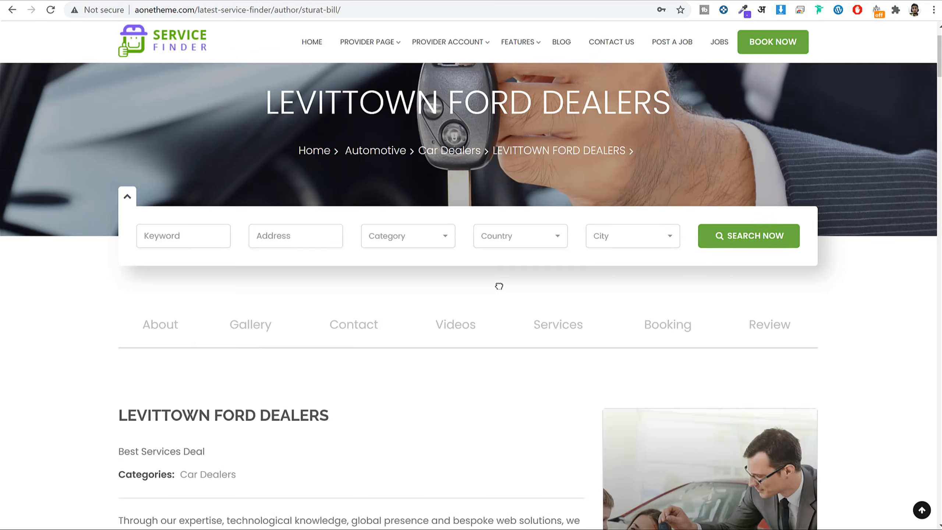
pyautogui.scroll(-12, 499, 285)
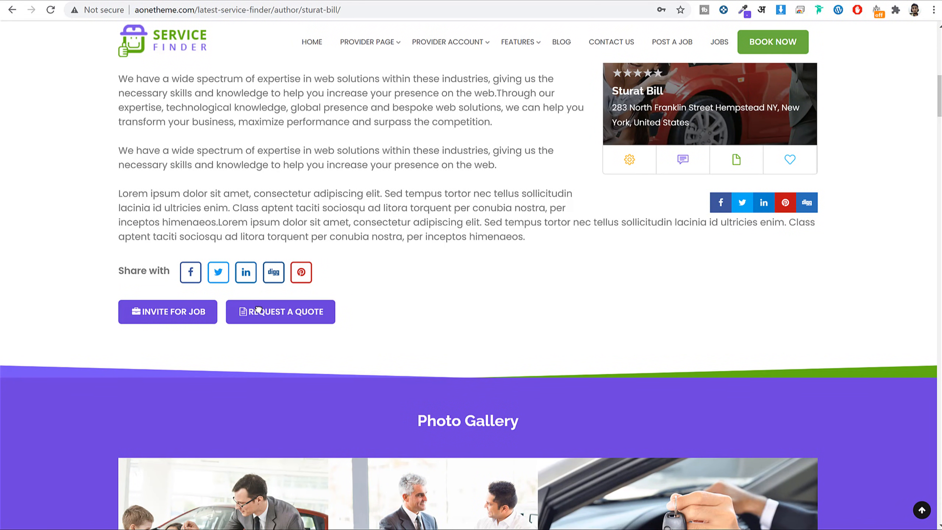
pyautogui.click(258, 310)
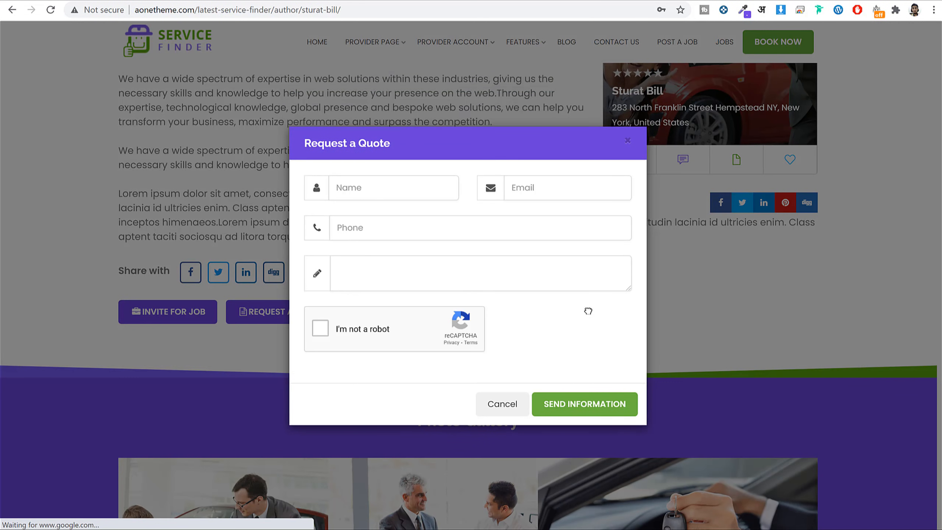
pyautogui.click(753, 332)
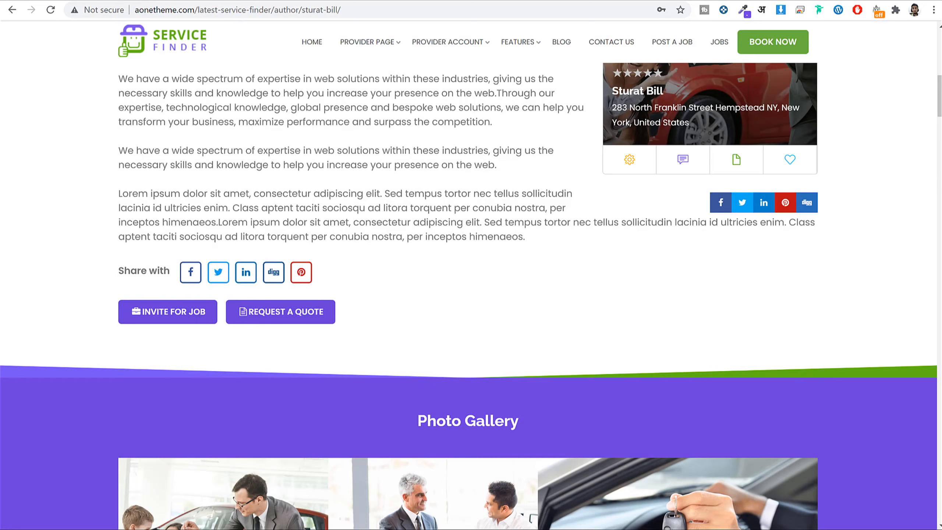
pyautogui.moveTo(254, 529)
pyautogui.click(319, 527)
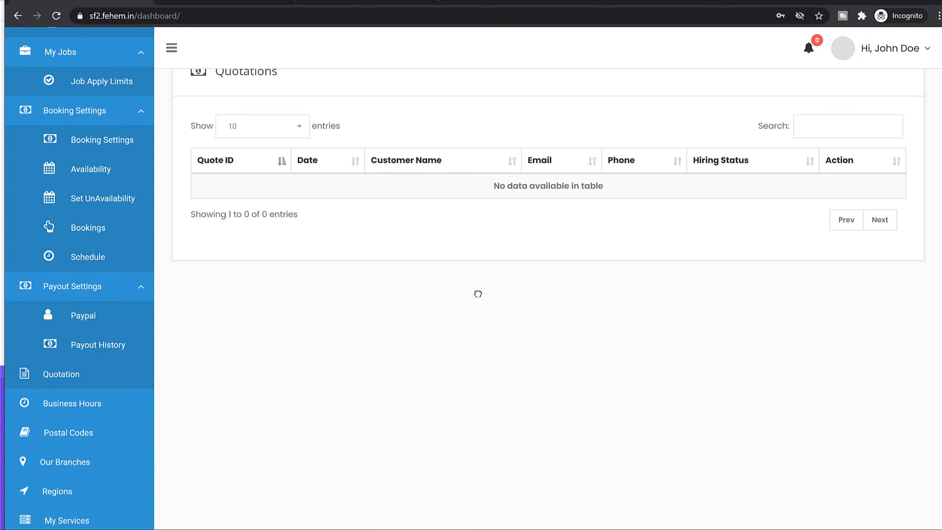
# Check Business Hours, leaving Monday's start time at 8:00 am.
pyautogui.click(97, 402)
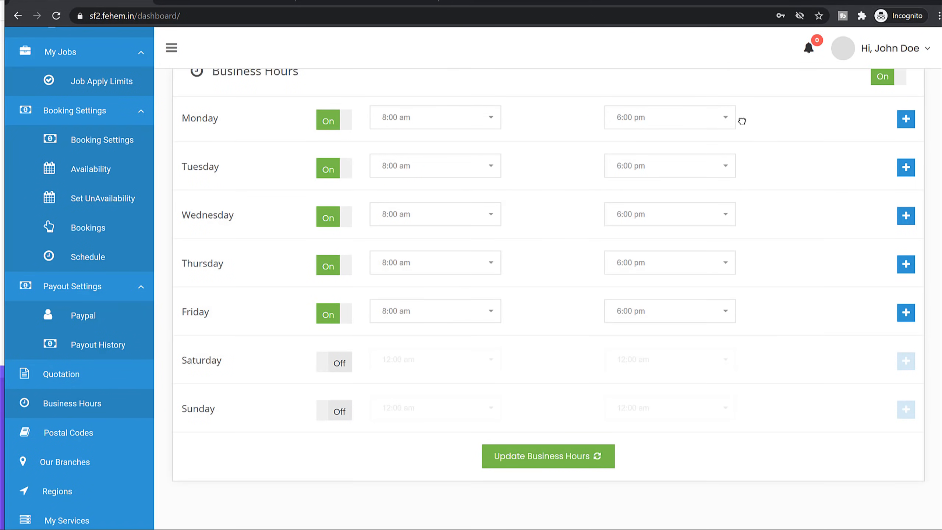
pyautogui.click(450, 117)
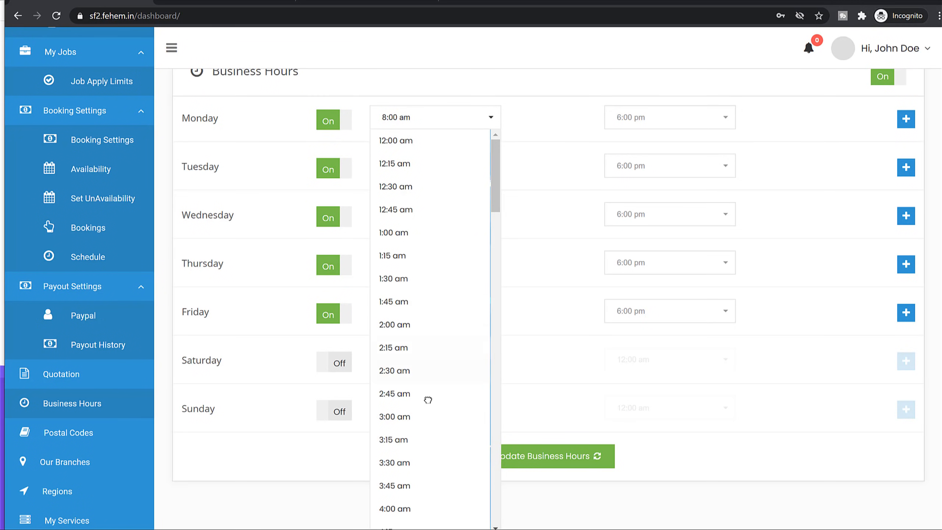
pyautogui.scroll(-3, 427, 398)
pyautogui.click(773, 123)
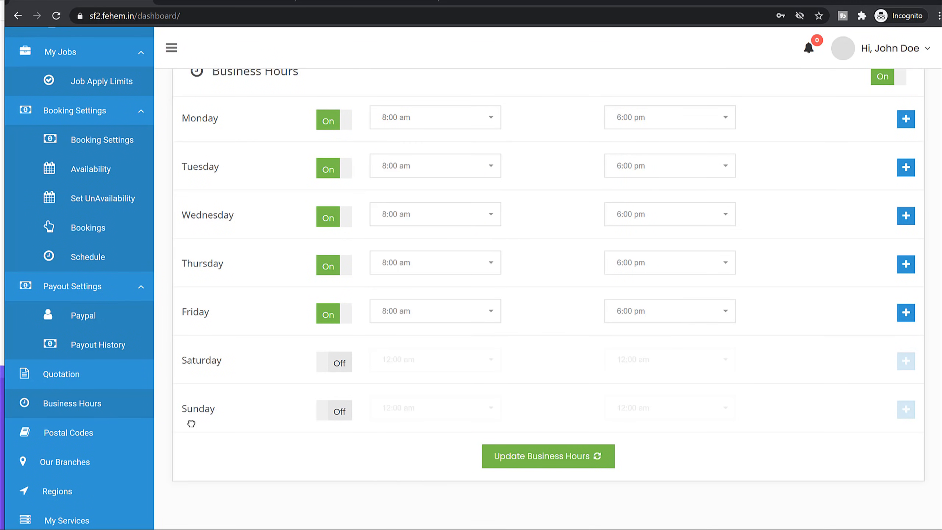
# Look through Postal Codes and My Services, then go to Profile Settings.
pyautogui.click(103, 435)
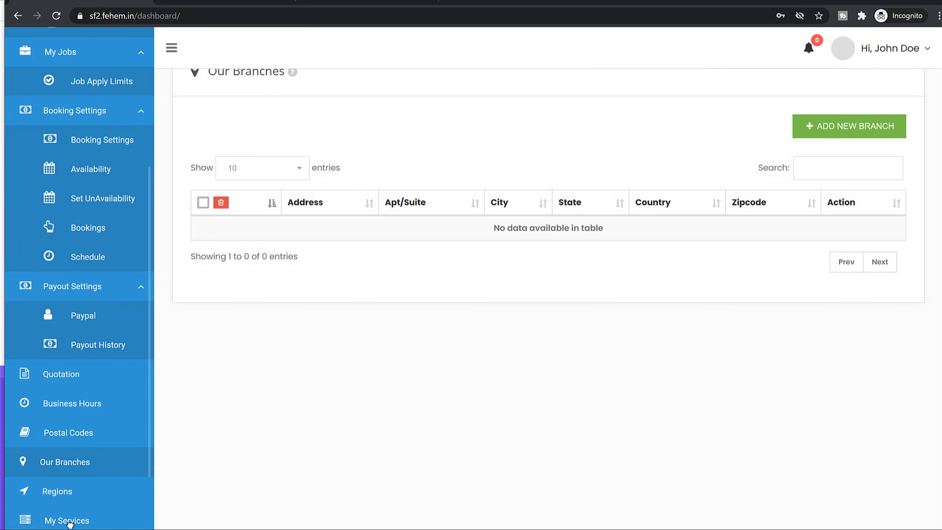
pyautogui.click(81, 520)
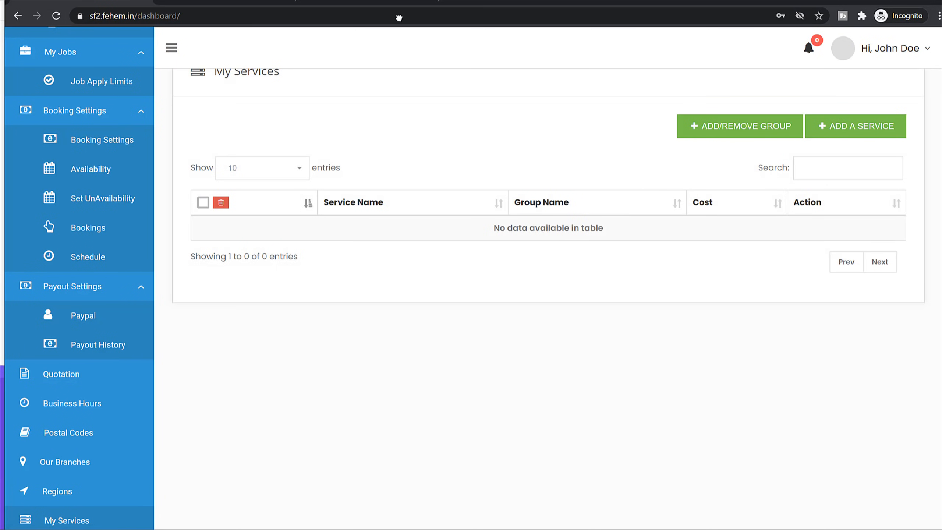
pyautogui.scroll(1, 299, 147)
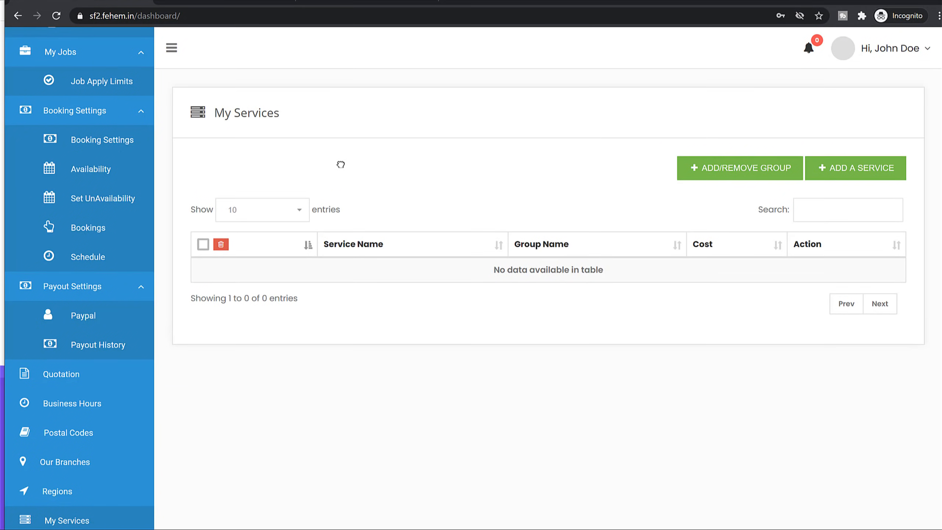
pyautogui.scroll(5, 146, 219)
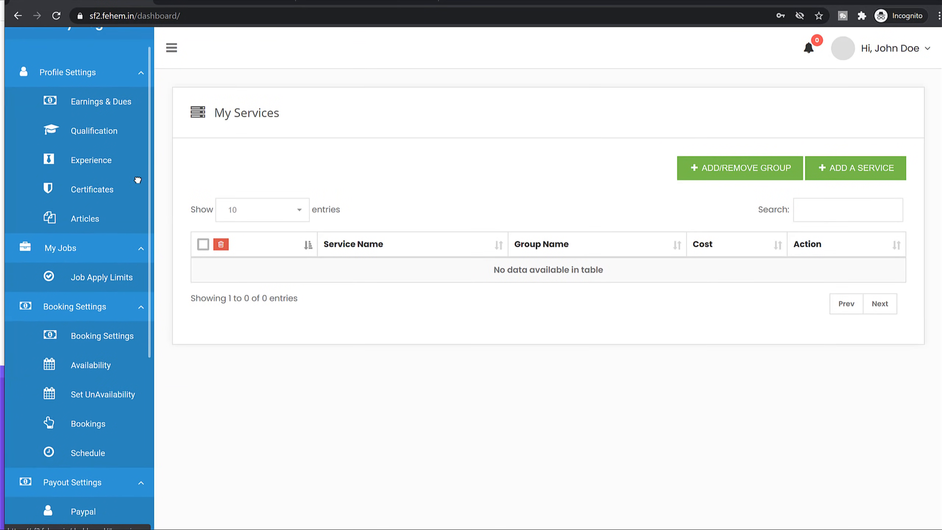
pyautogui.click(52, 91)
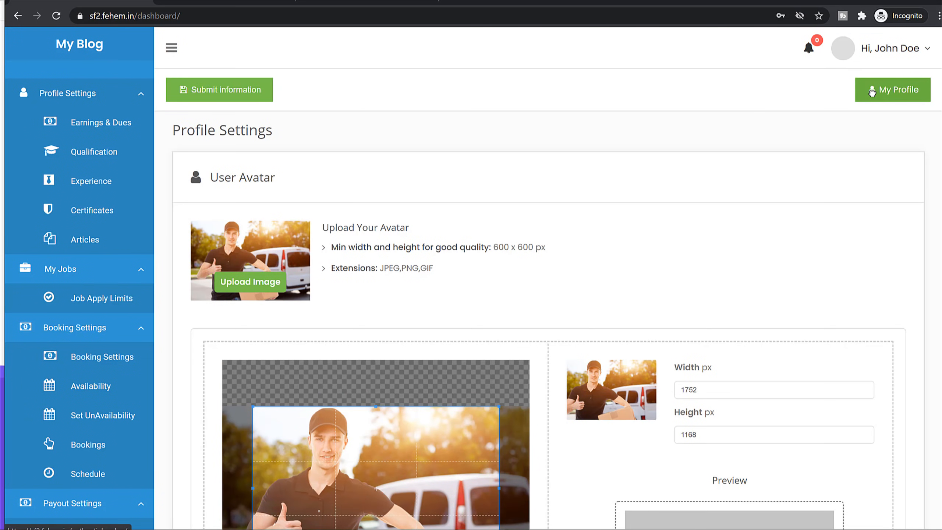
# Open My Profile in a new tab and scroll through the provider's public profile.
pyautogui.rightClick(883, 91)
pyautogui.click(882, 103)
pyautogui.click(861, 96)
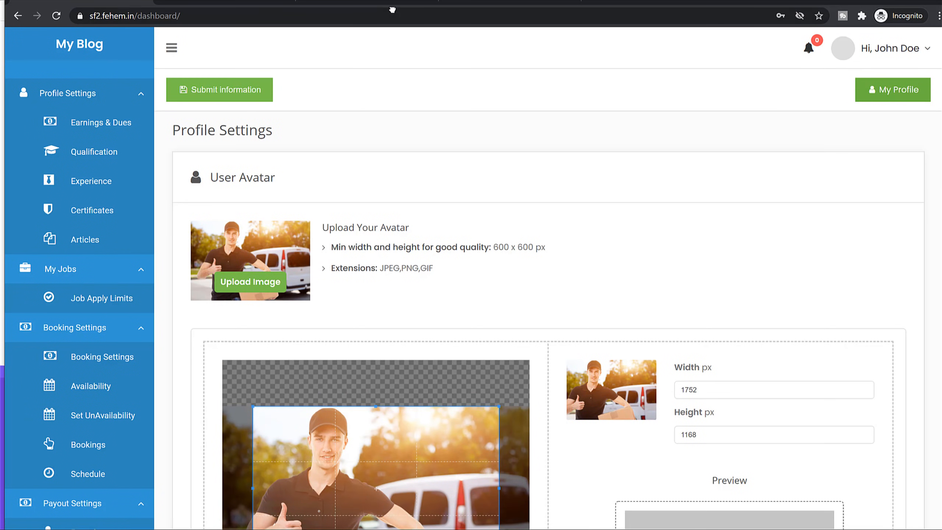
pyautogui.scroll(-15, 541, 219)
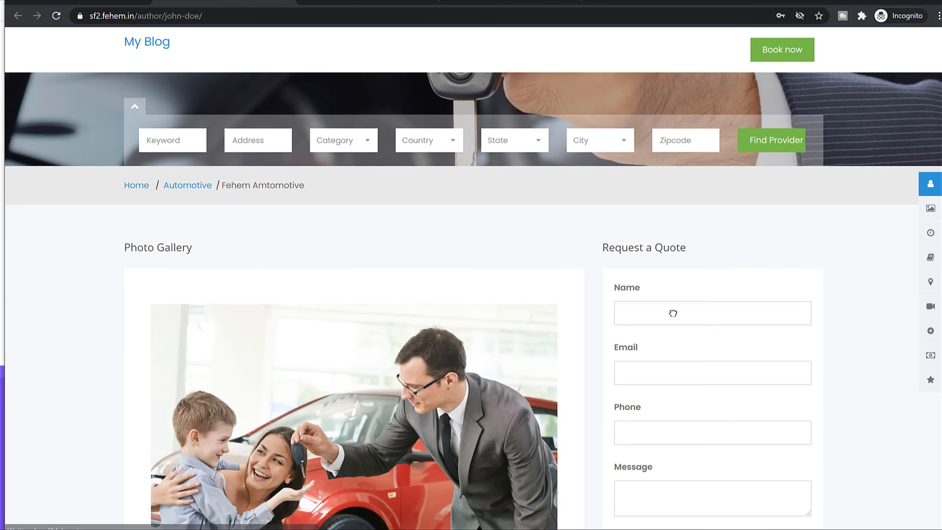
pyautogui.scroll(-15, 846, 306)
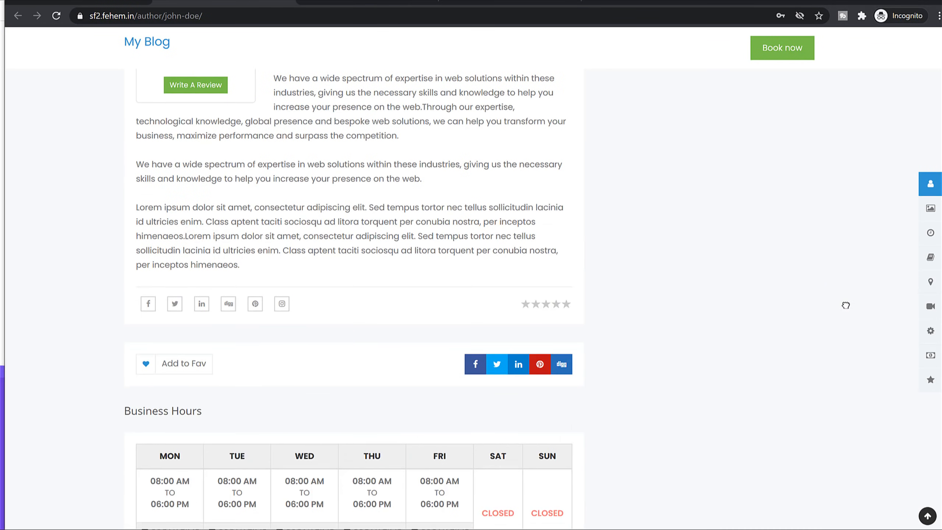
pyautogui.scroll(-15, 846, 305)
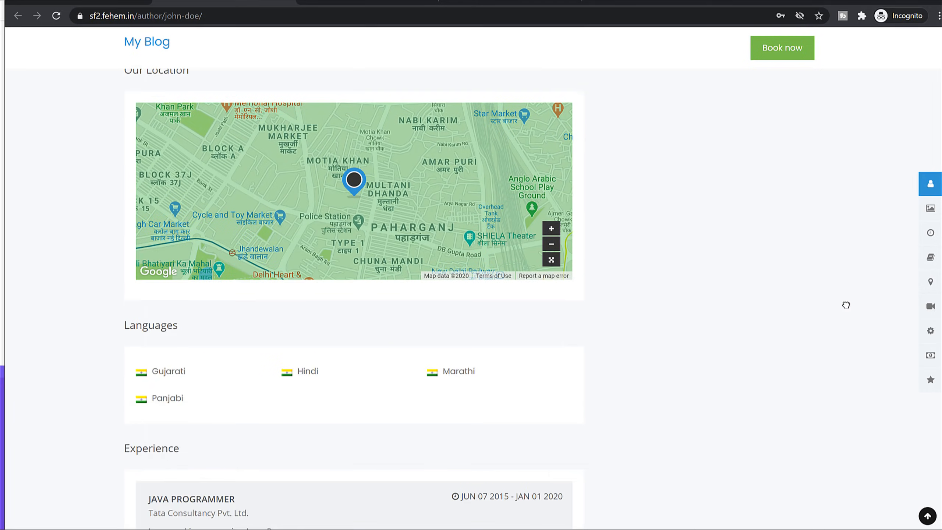
pyautogui.scroll(-6, 847, 305)
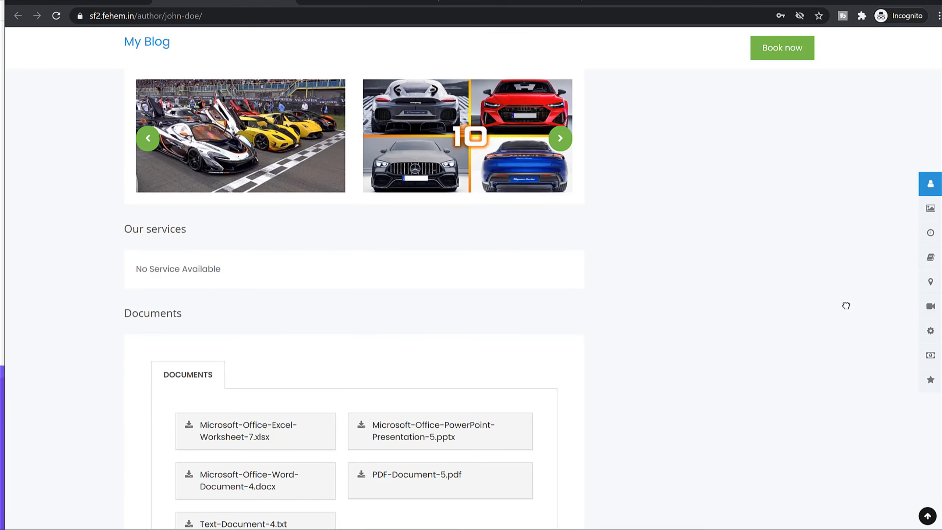
pyautogui.scroll(-5, 819, 309)
pyautogui.scroll(20, 811, 309)
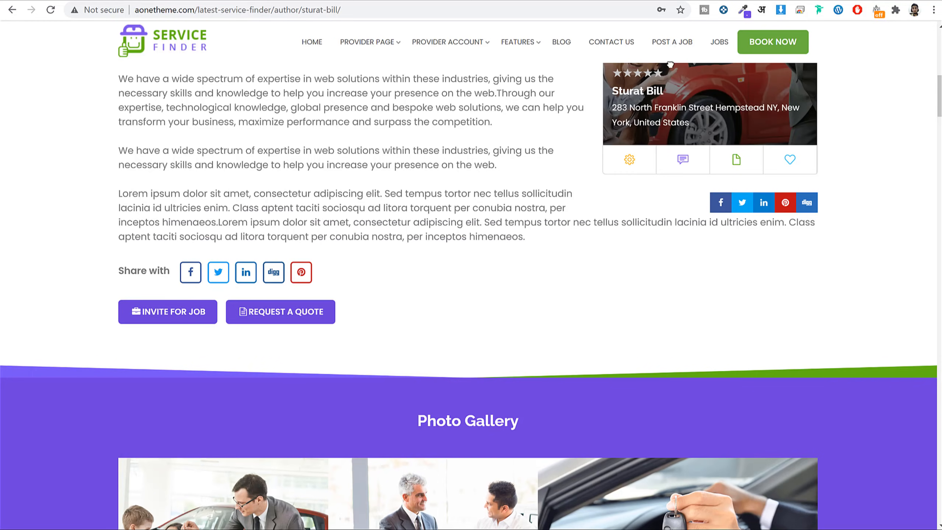
pyautogui.scroll(15, 523, 241)
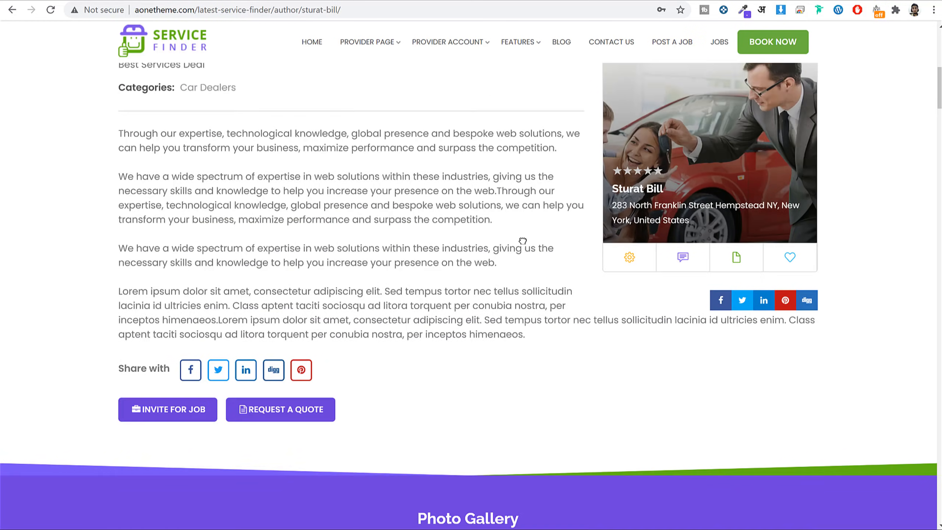
pyautogui.scroll(-18, 823, 248)
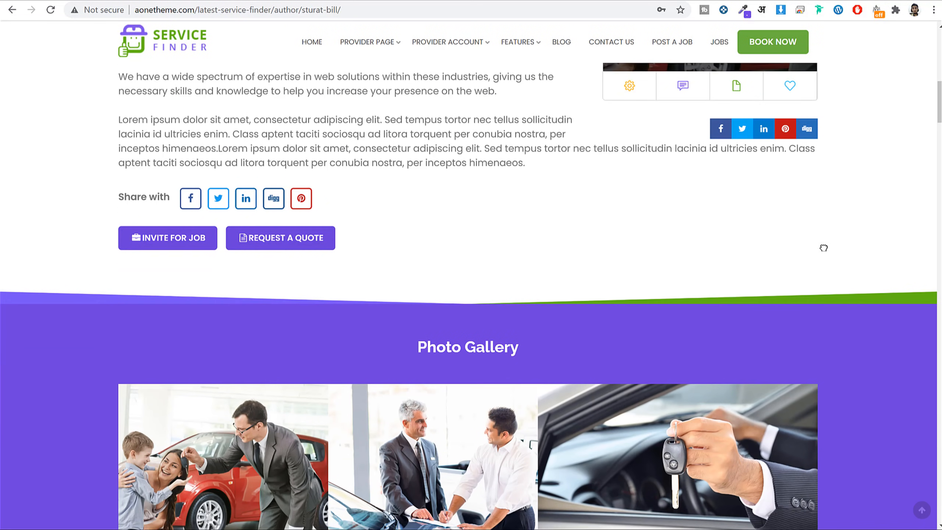
pyautogui.scroll(-15, 824, 248)
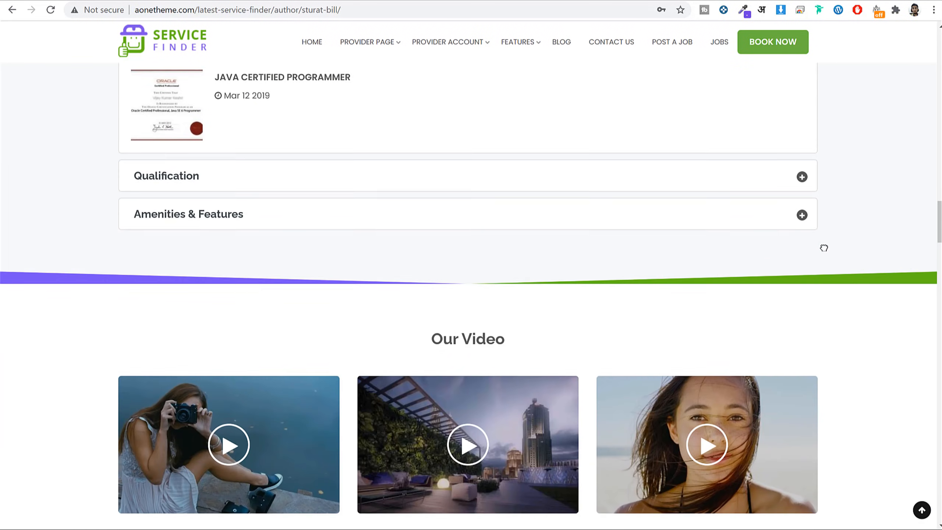
pyautogui.scroll(-8, 824, 248)
pyautogui.scroll(20, 824, 248)
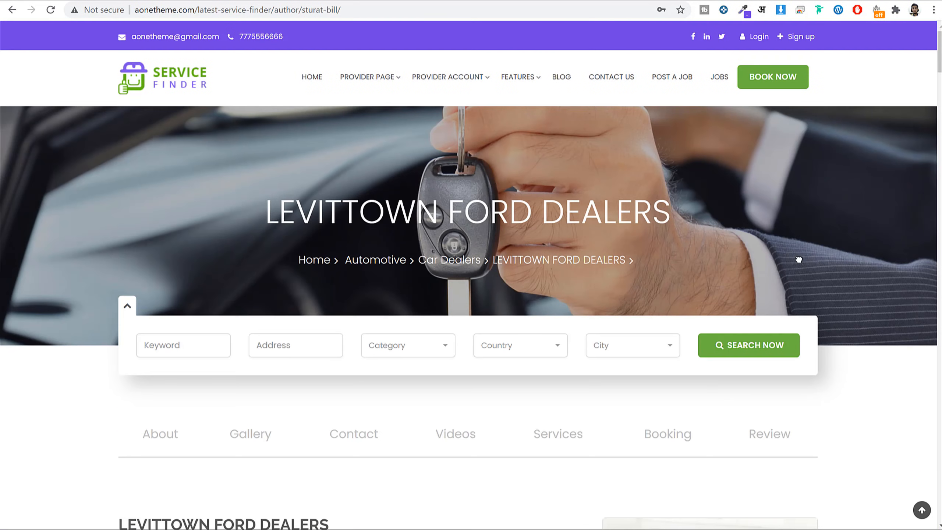
# Return to the provider's site window, then switch to the WordPress admin Pages list.
pyautogui.moveTo(254, 529)
pyautogui.click(315, 527)
pyautogui.scroll(-6, 527, 349)
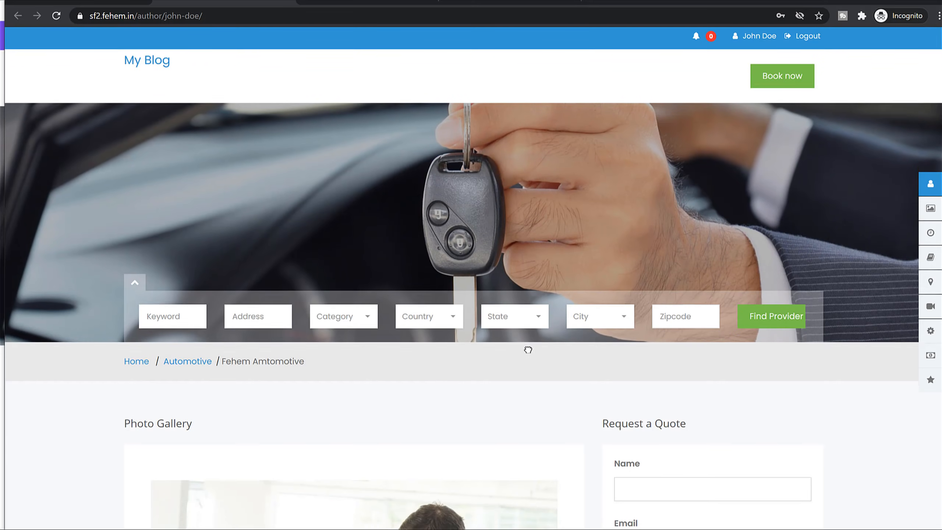
pyautogui.scroll(-5, 643, 318)
pyautogui.scroll(14, 645, 319)
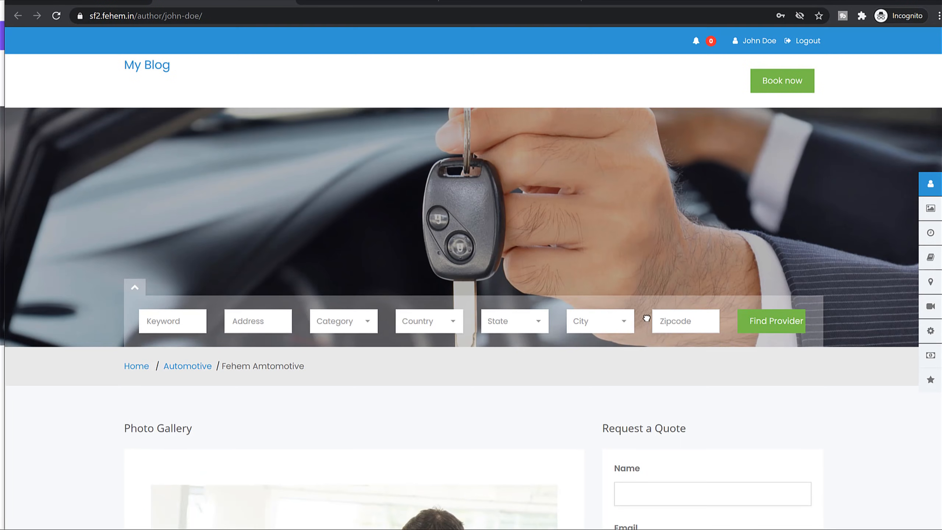
pyautogui.click(886, 1)
pyautogui.click(207, 1)
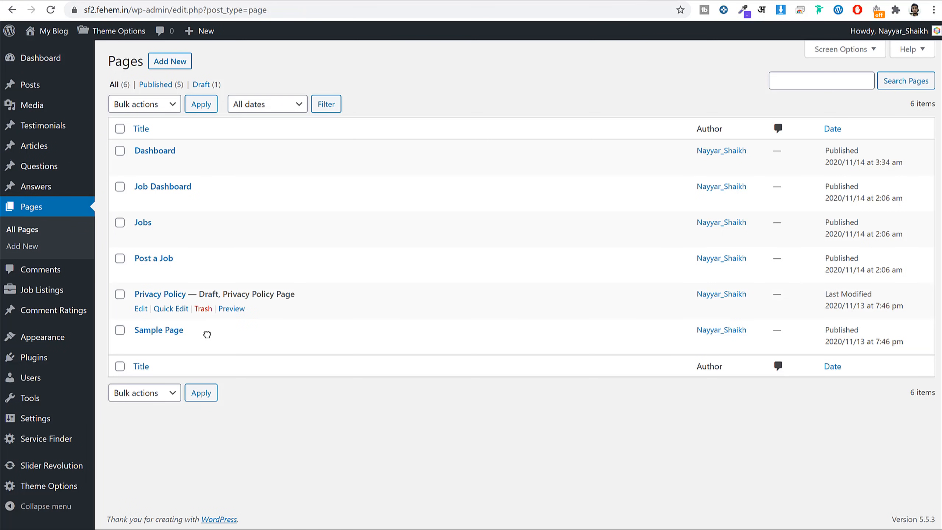
# Choose Style 3 under Theme Options > General Settings > Theme Layout and save.
pyautogui.click(56, 487)
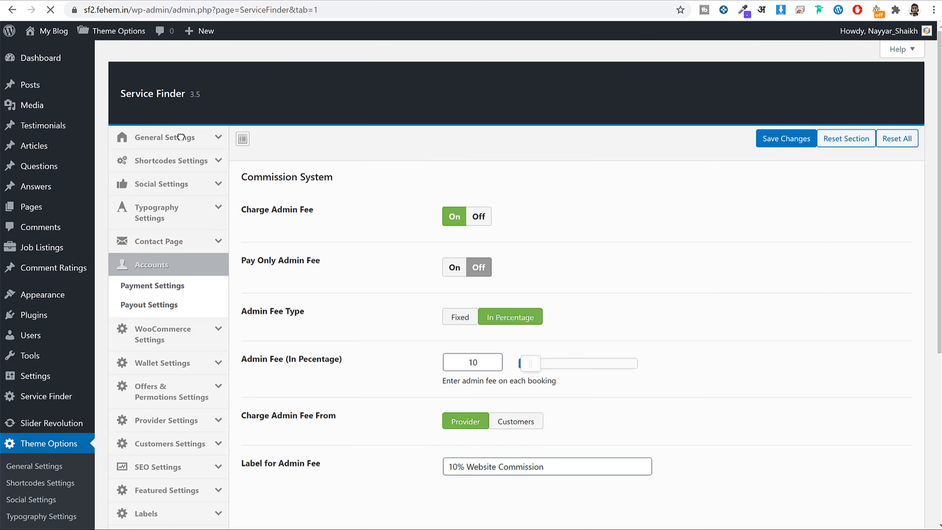
pyautogui.click(175, 139)
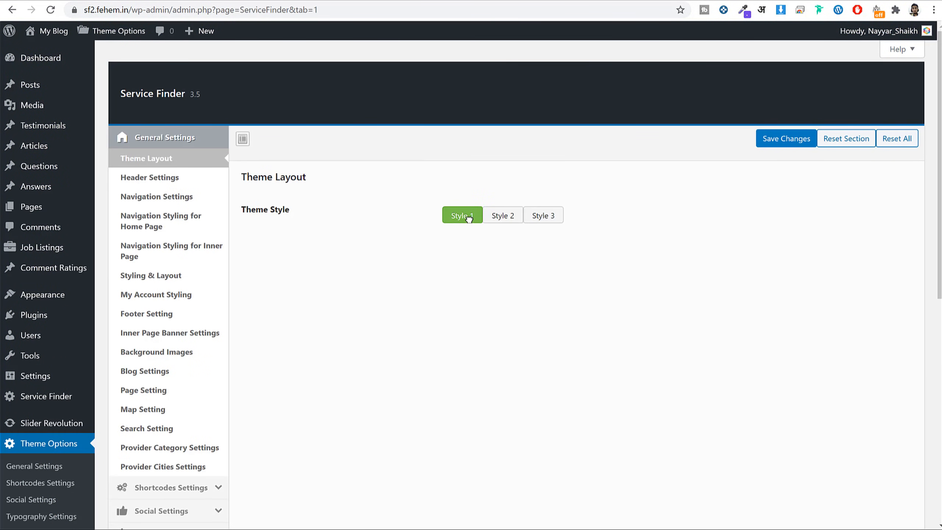
pyautogui.click(550, 214)
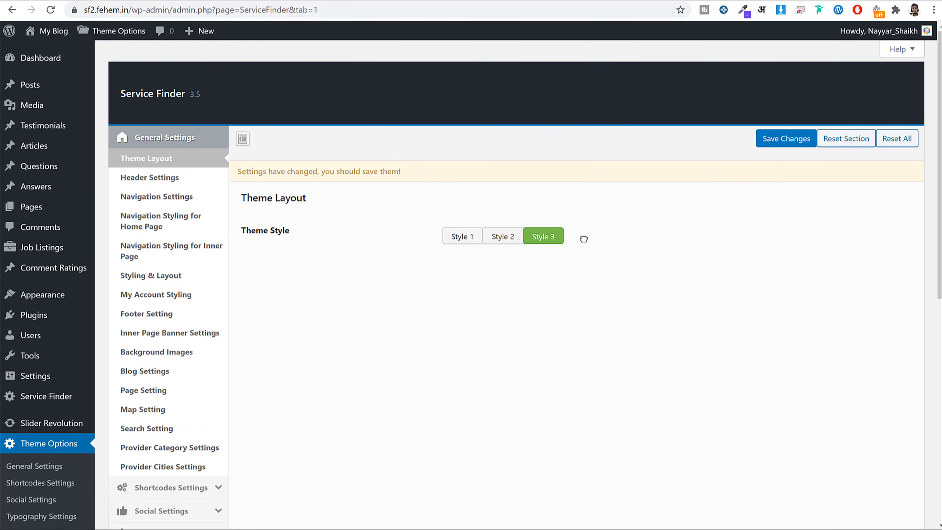
pyautogui.click(779, 139)
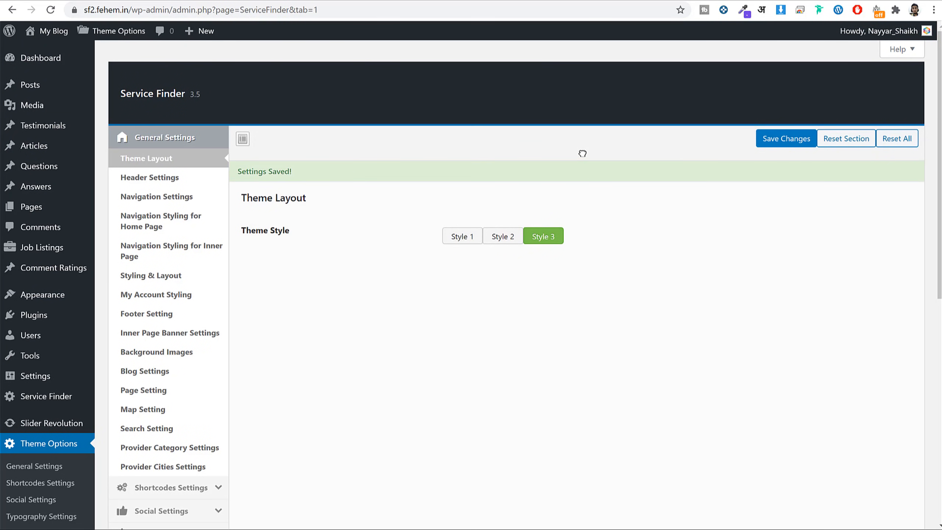
pyautogui.scroll(-10, 517, 215)
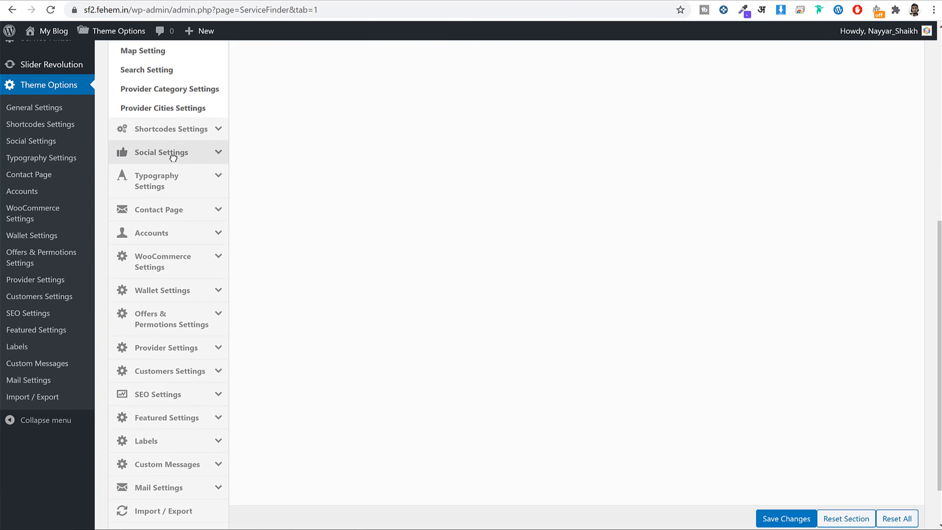
# Save Provider Page Setting's Profile Page Style as Style 2, then bring up the public profile window.
pyautogui.scroll(-2, 175, 212)
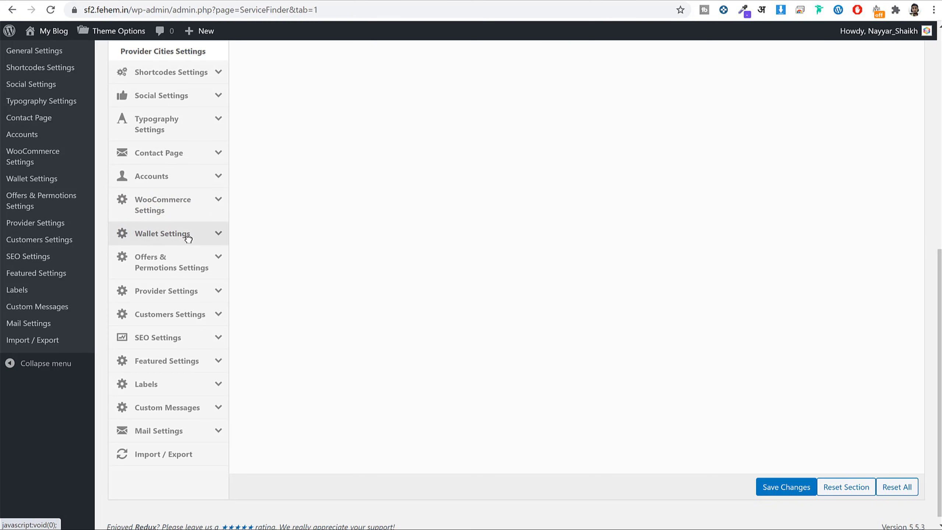
pyautogui.click(197, 291)
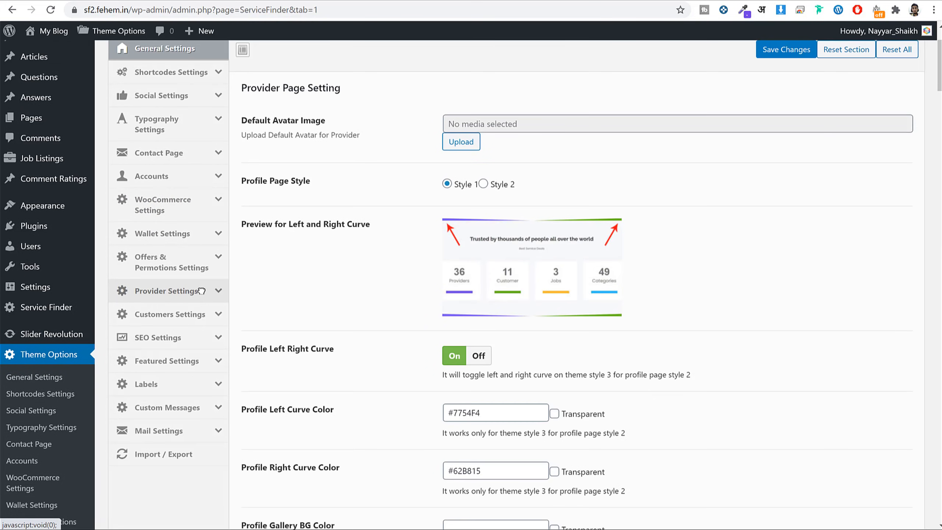
pyautogui.scroll(-20, 719, 230)
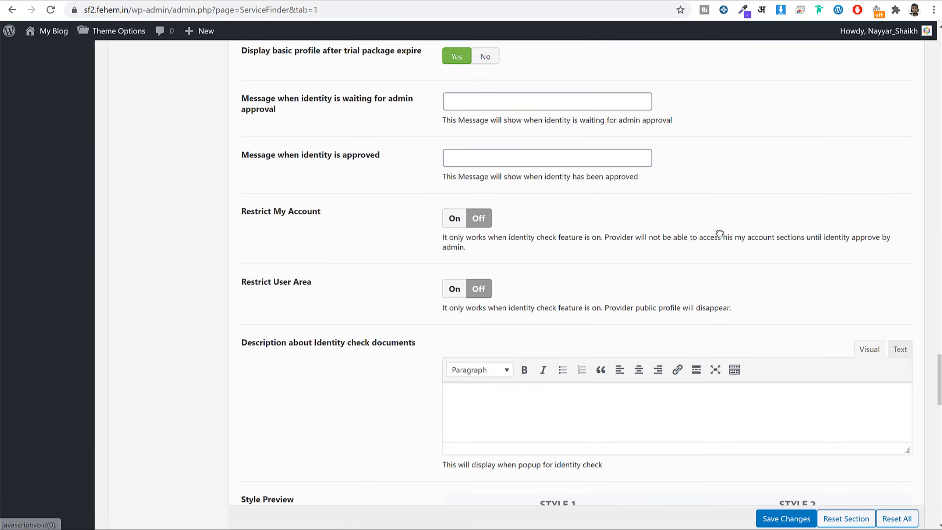
pyautogui.scroll(15, 719, 233)
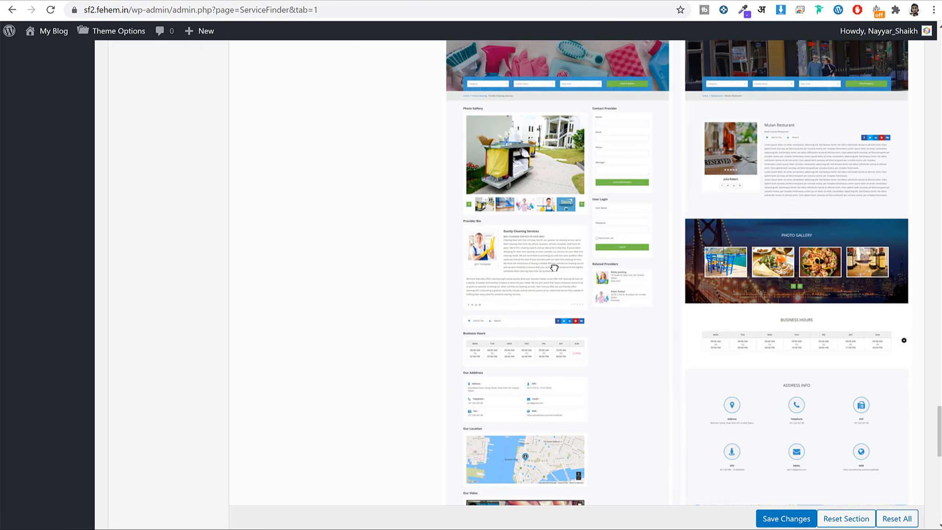
pyautogui.scroll(1, 595, 208)
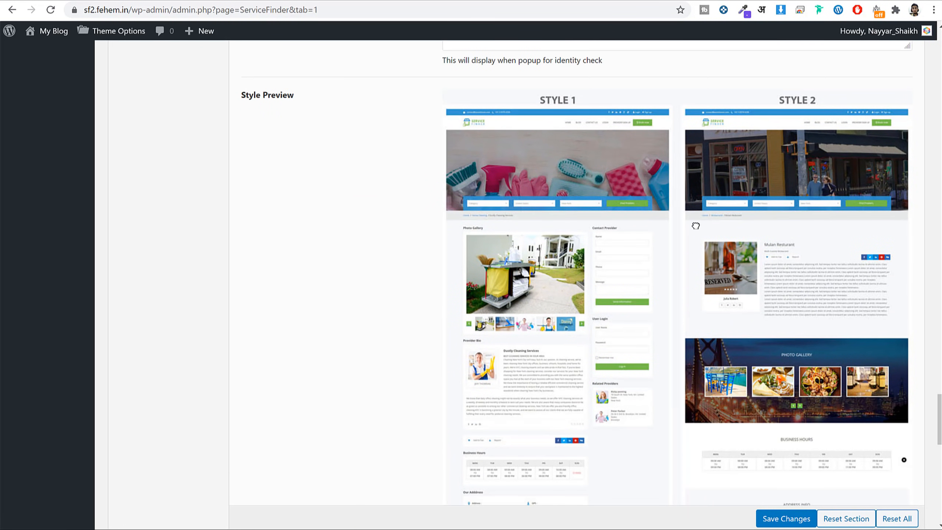
pyautogui.scroll(-2, 695, 225)
pyautogui.scroll(5, 756, 354)
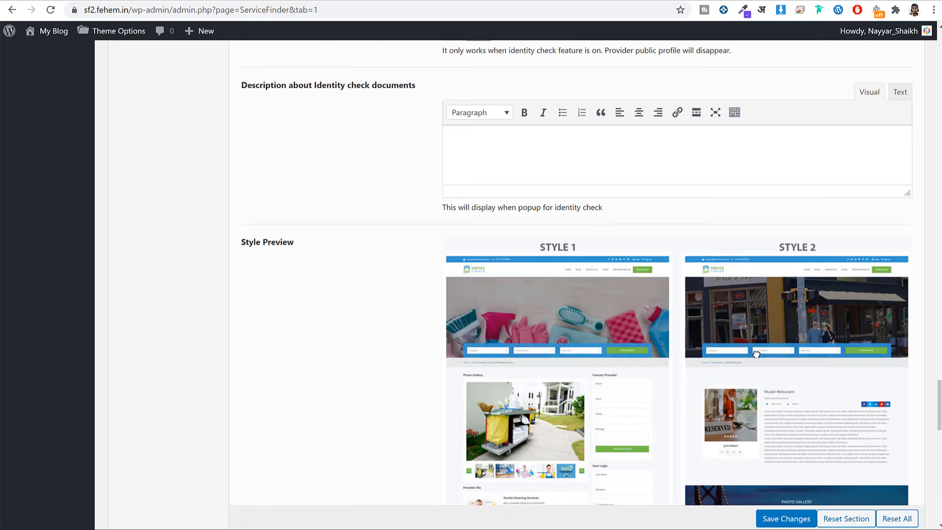
pyautogui.scroll(20, 756, 354)
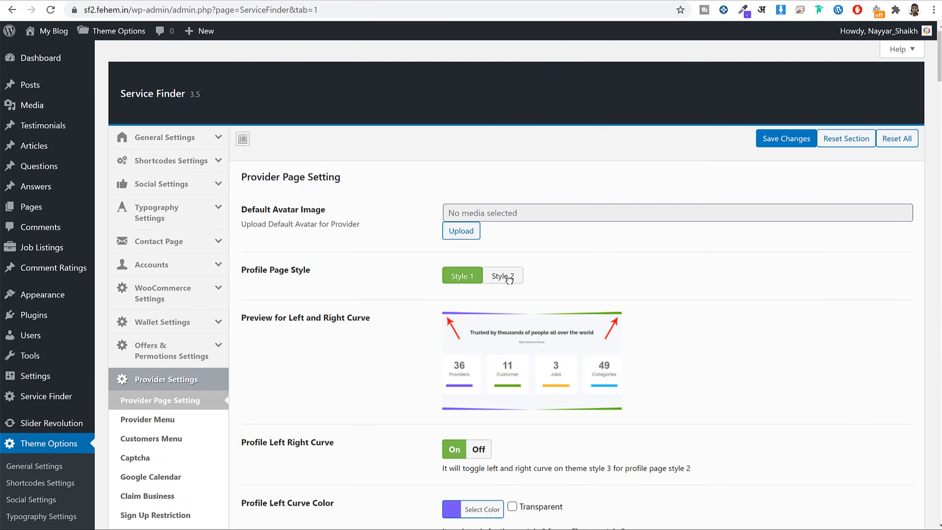
pyautogui.click(510, 280)
pyautogui.click(789, 143)
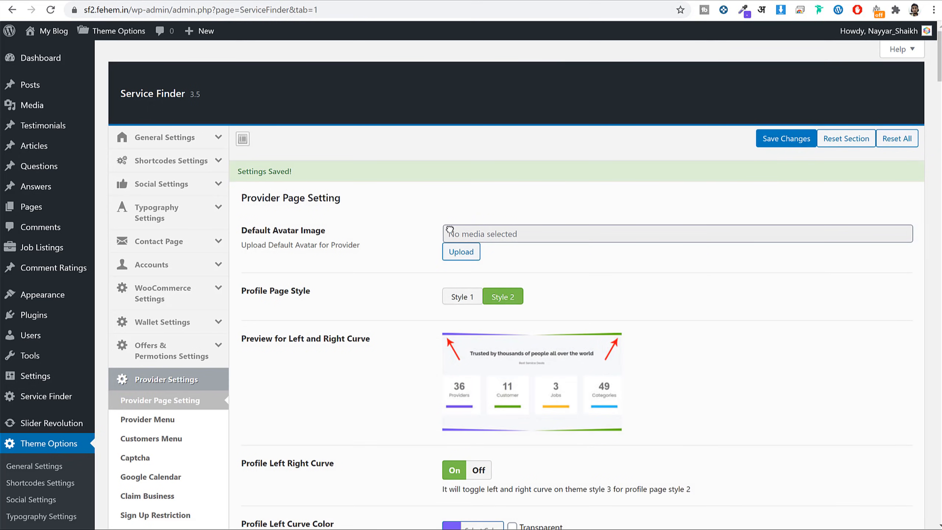
pyautogui.click(314, 518)
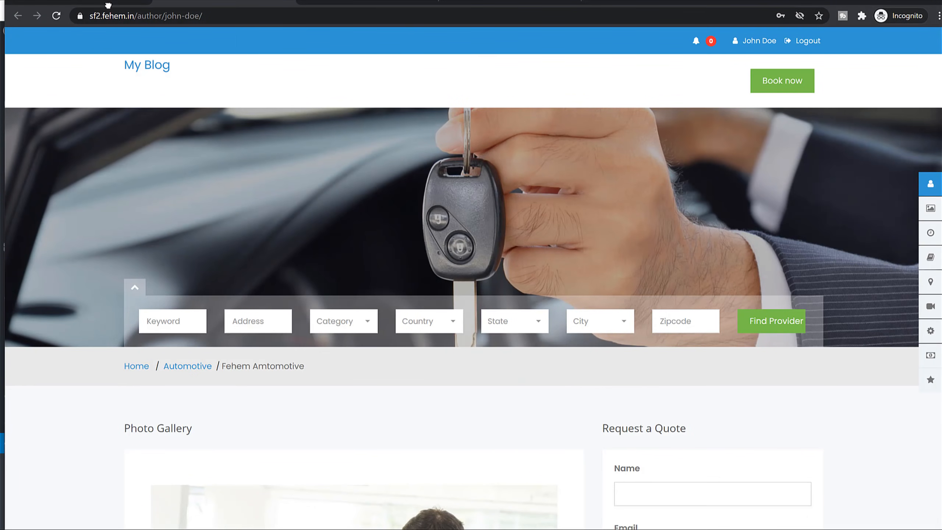
# Reload the author page and scroll through the restyled profile, expanding its Experience section.
pyautogui.click(57, 16)
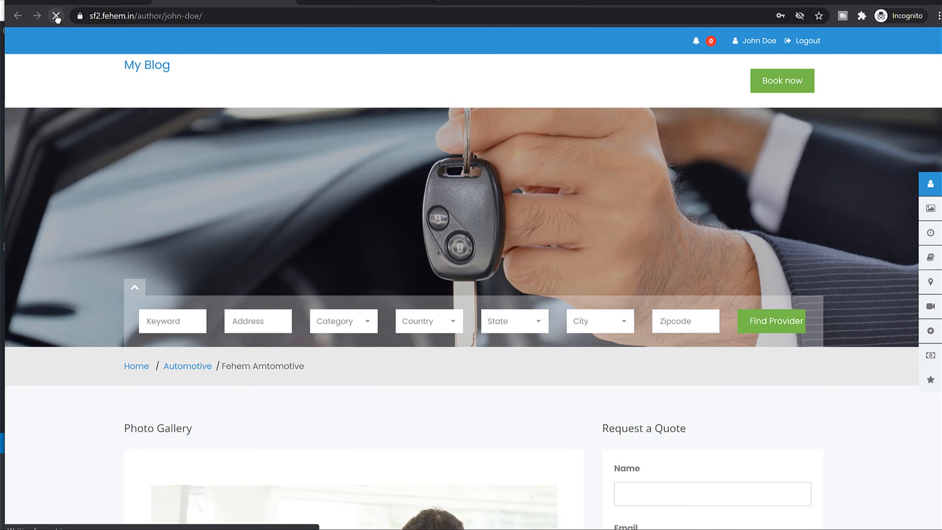
pyautogui.scroll(-10, 820, 305)
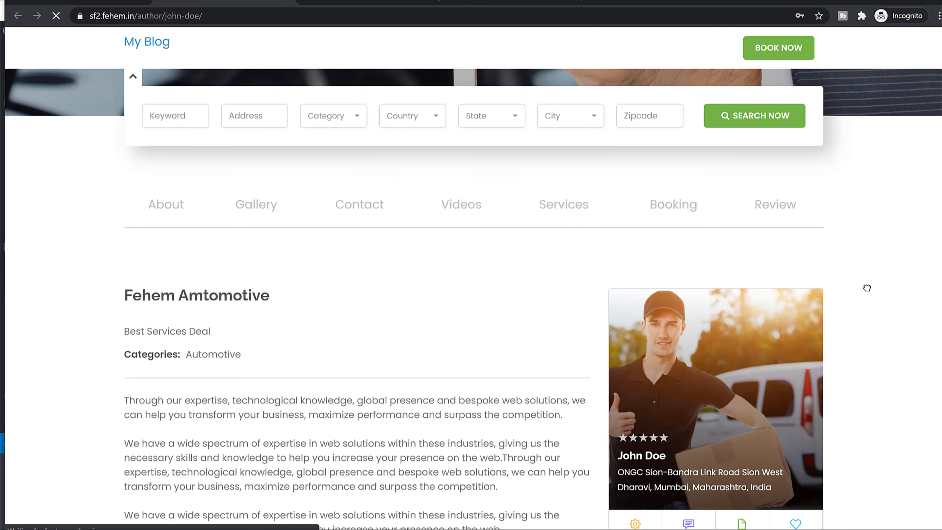
pyautogui.scroll(-10, 866, 290)
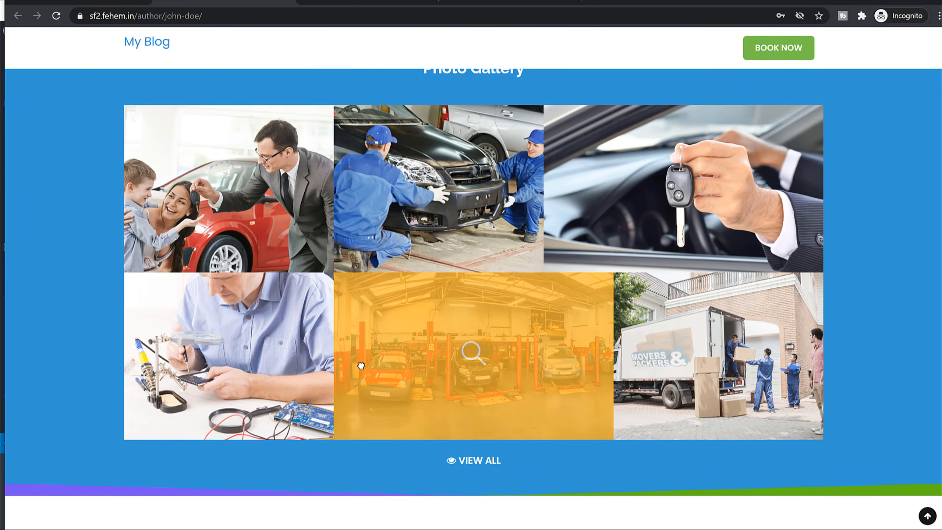
pyautogui.scroll(-6, 495, 365)
pyautogui.scroll(-15, 622, 347)
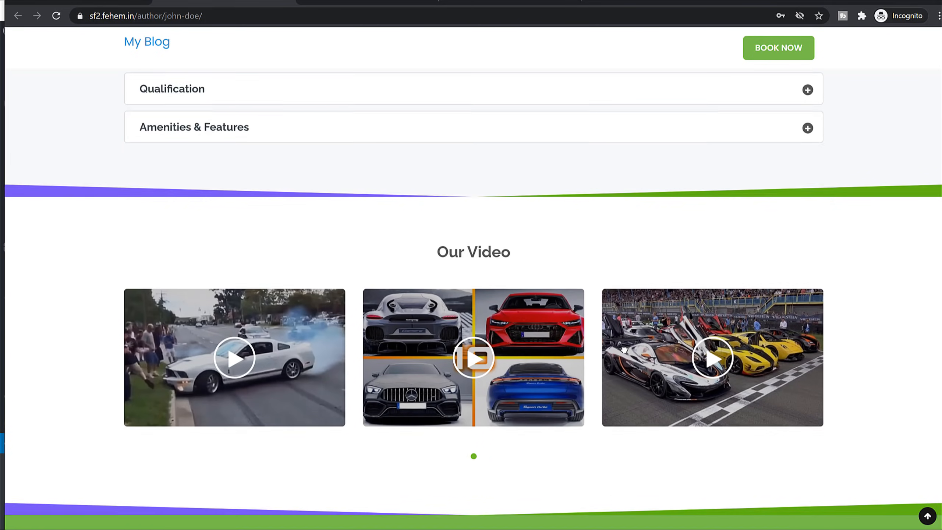
pyautogui.scroll(-10, 625, 349)
pyautogui.scroll(20, 626, 357)
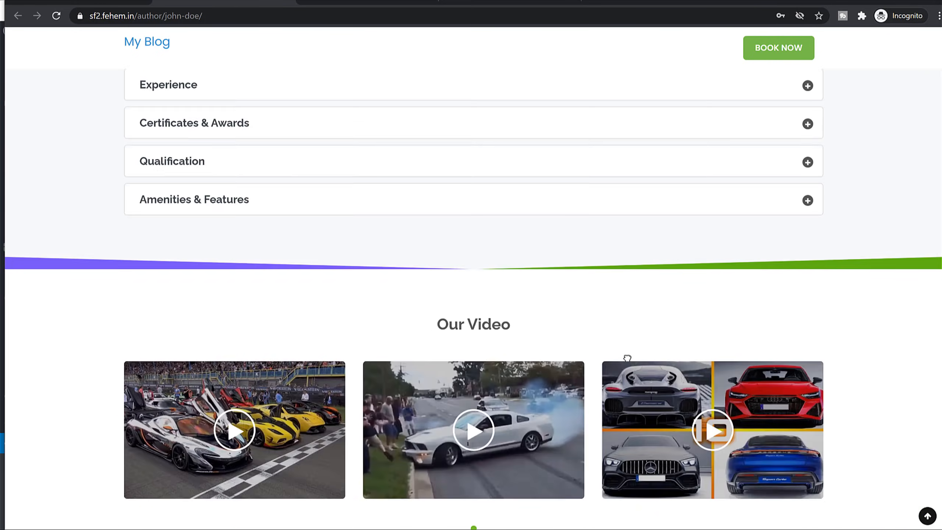
pyautogui.scroll(-18, 627, 358)
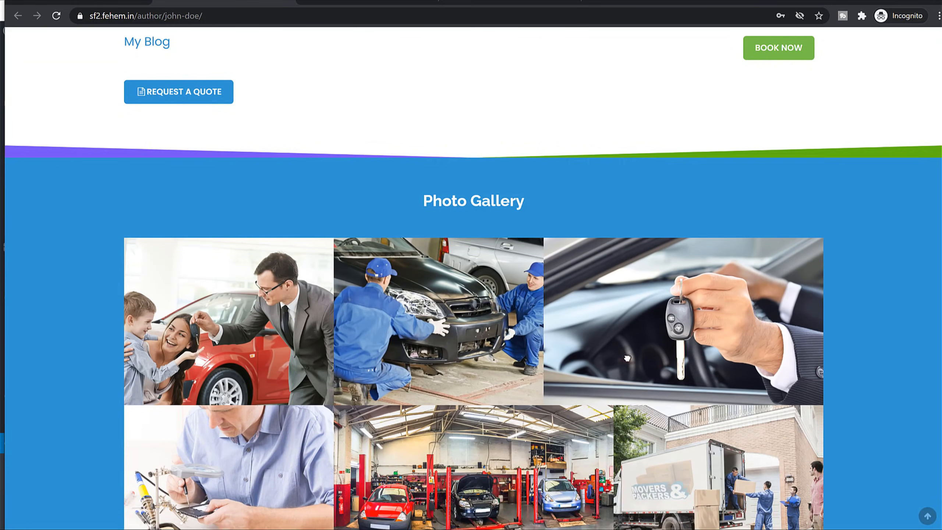
pyautogui.scroll(-6, 552, 306)
pyautogui.scroll(-14, 439, 319)
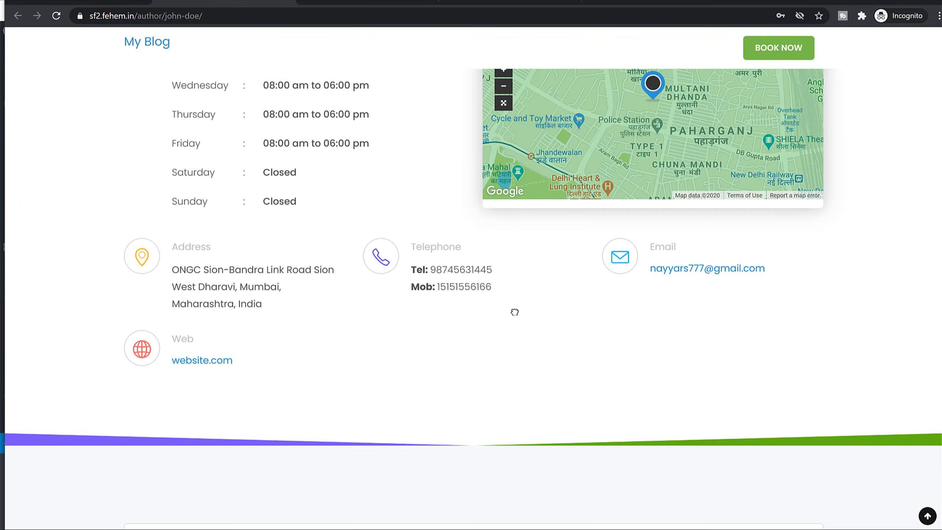
pyautogui.click(238, 246)
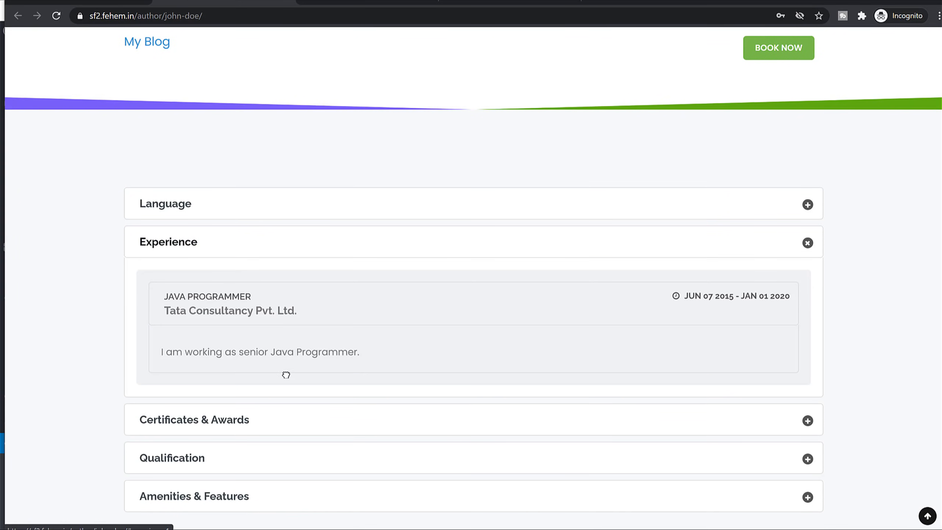
pyautogui.scroll(-15, 312, 364)
pyautogui.scroll(-12, 461, 313)
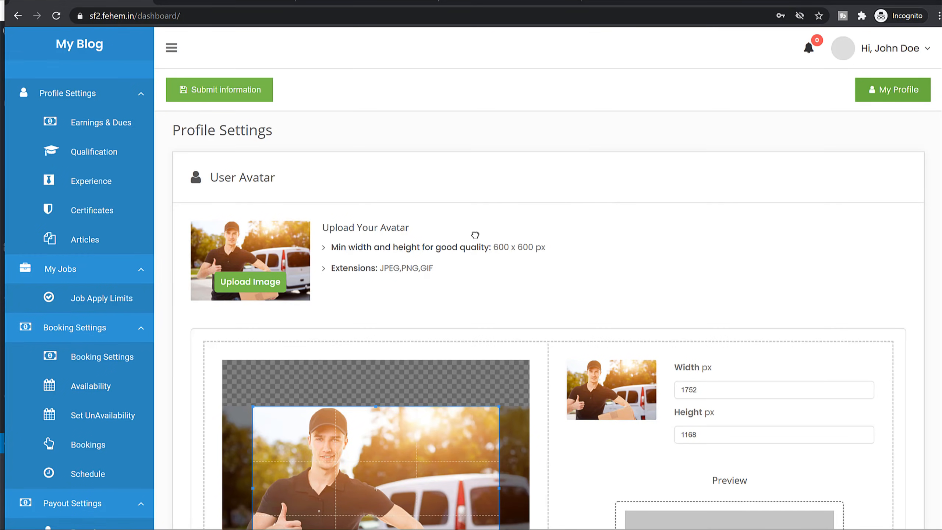
# Start a Web Development service in My Services, trying Per Hour and Per Item before keeping Fixed Price.
pyautogui.scroll(-10, 159, 390)
pyautogui.scroll(-5, 111, 433)
pyautogui.scroll(-3, 111, 433)
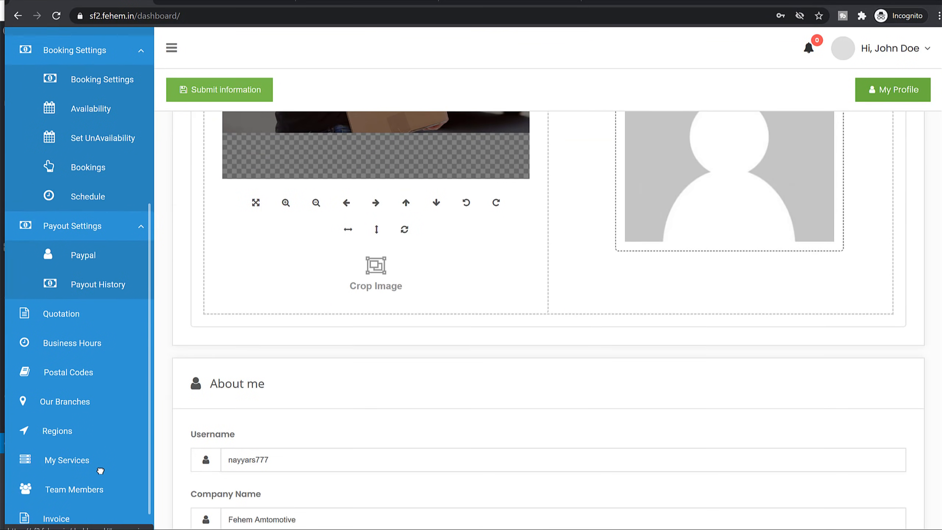
pyautogui.click(86, 434)
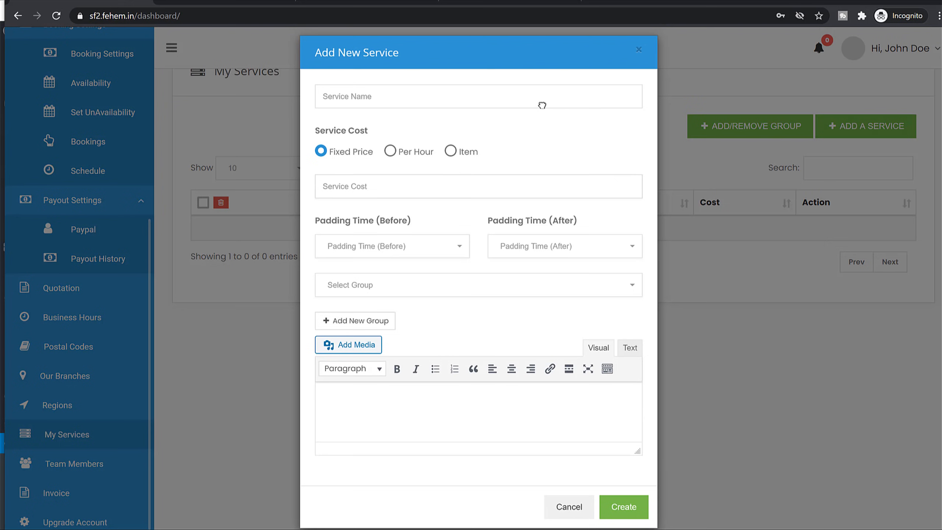
pyautogui.write('Web Development')
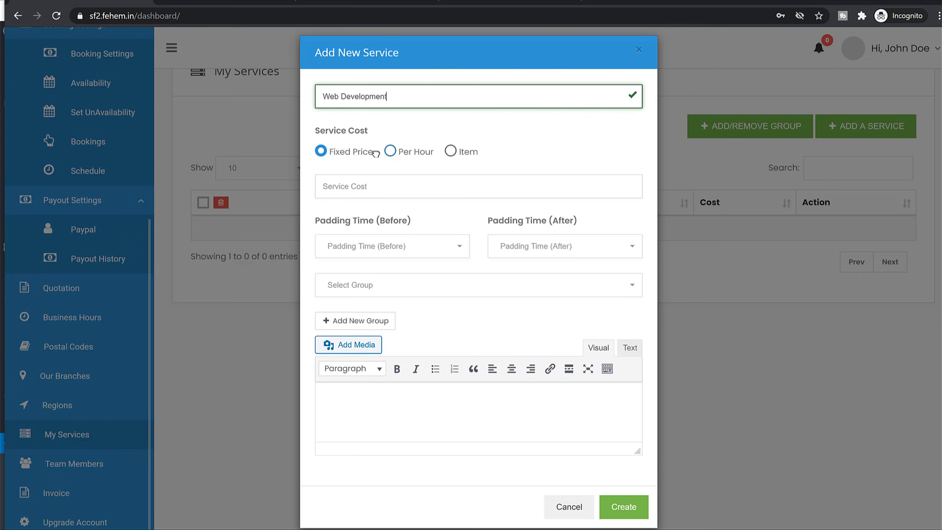
pyautogui.moveTo(325, 132); pyautogui.dragTo(416, 135)
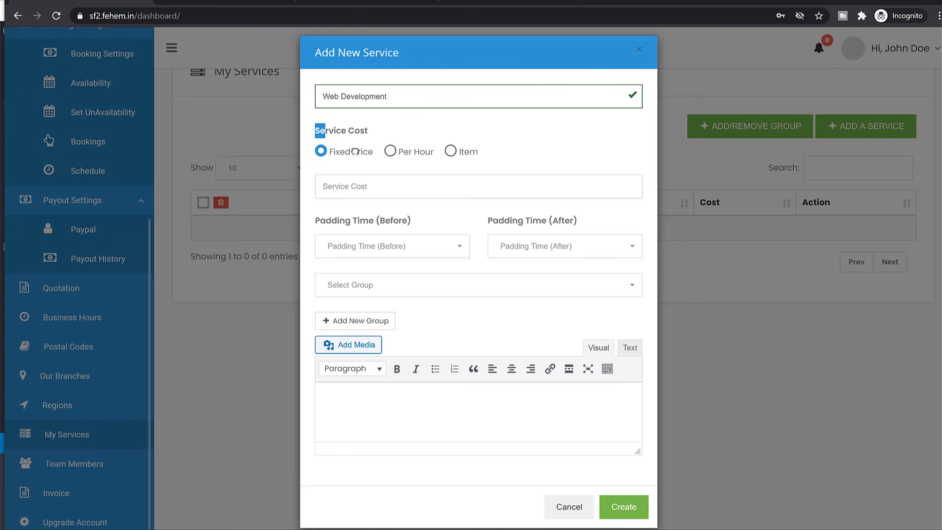
pyautogui.click(411, 149)
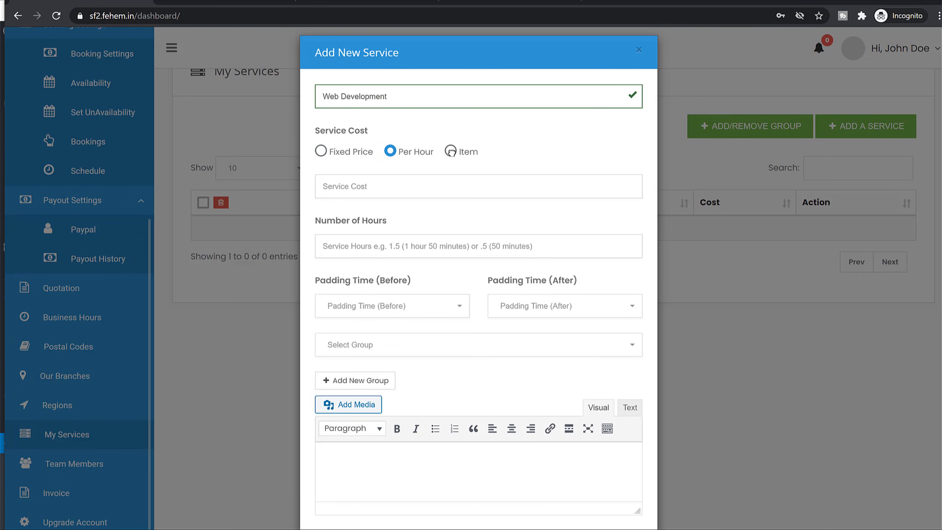
pyautogui.click(478, 154)
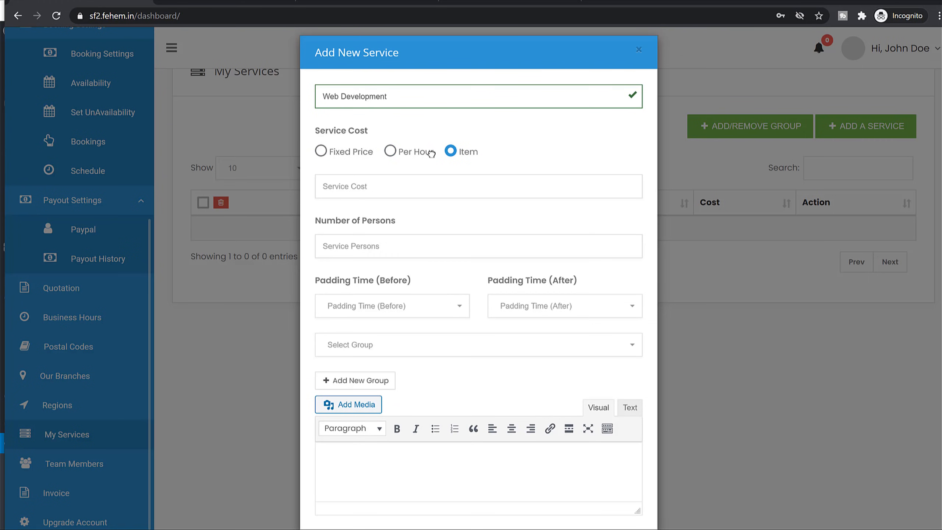
pyautogui.click(344, 152)
# Enter the $1,000 cost and create the Web Development service.
pyautogui.tripleClick(415, 93)
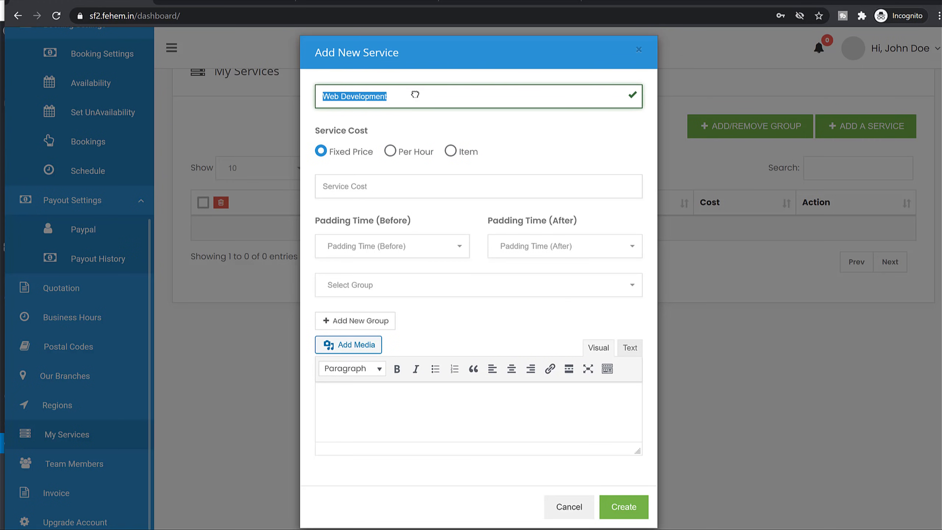
pyautogui.click(404, 183)
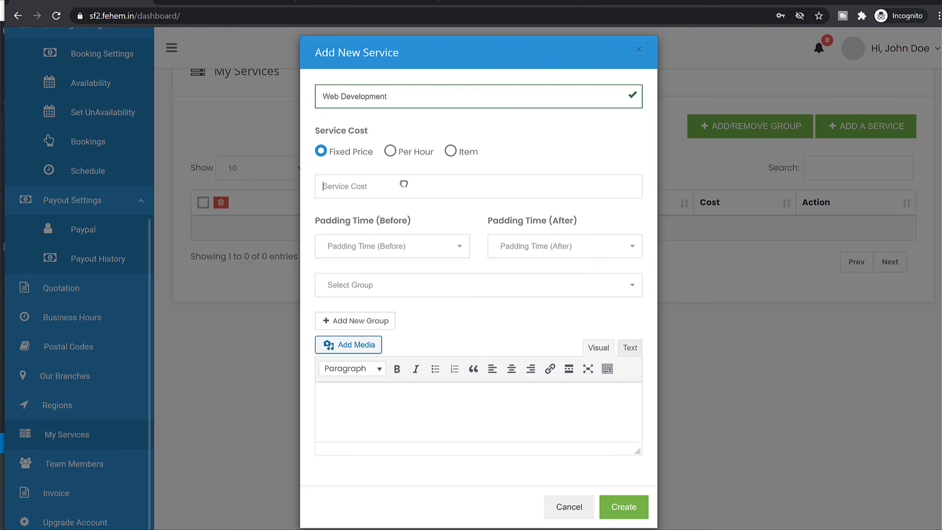
pyautogui.write('1000')
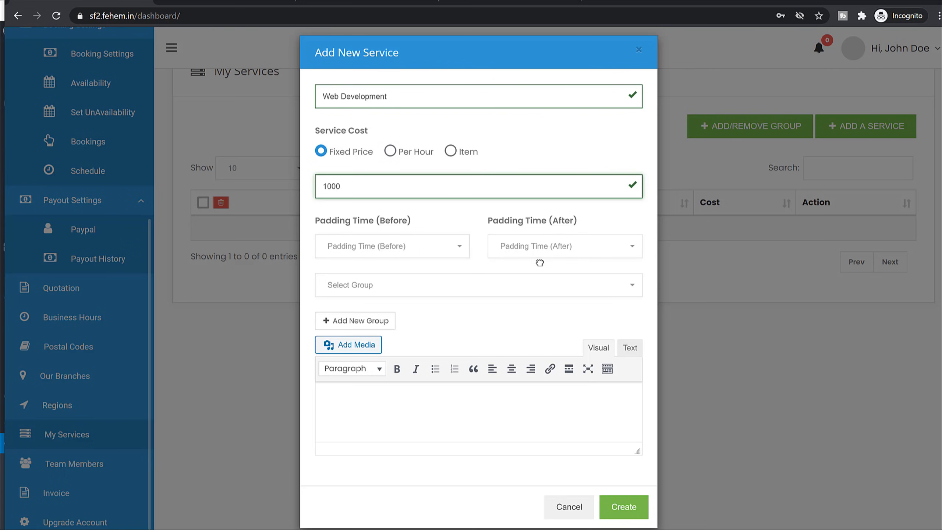
pyautogui.click(492, 423)
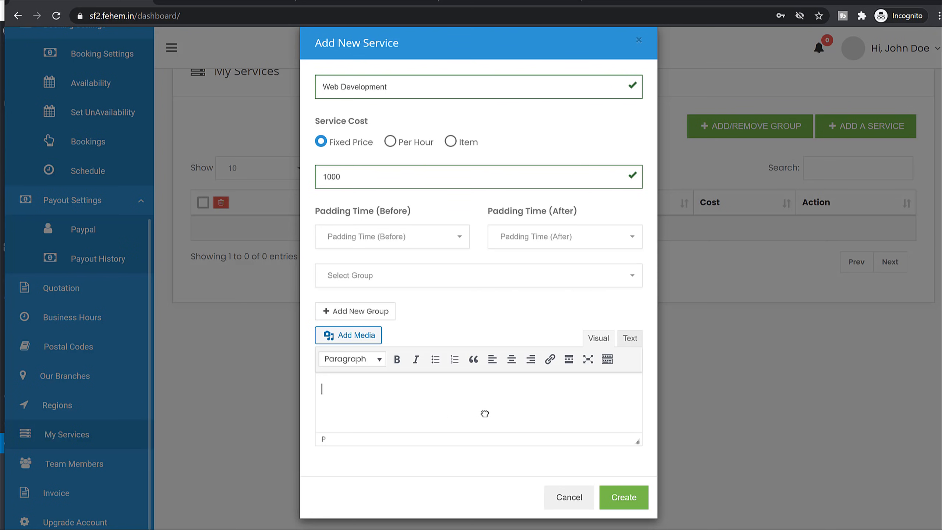
pyautogui.click(625, 499)
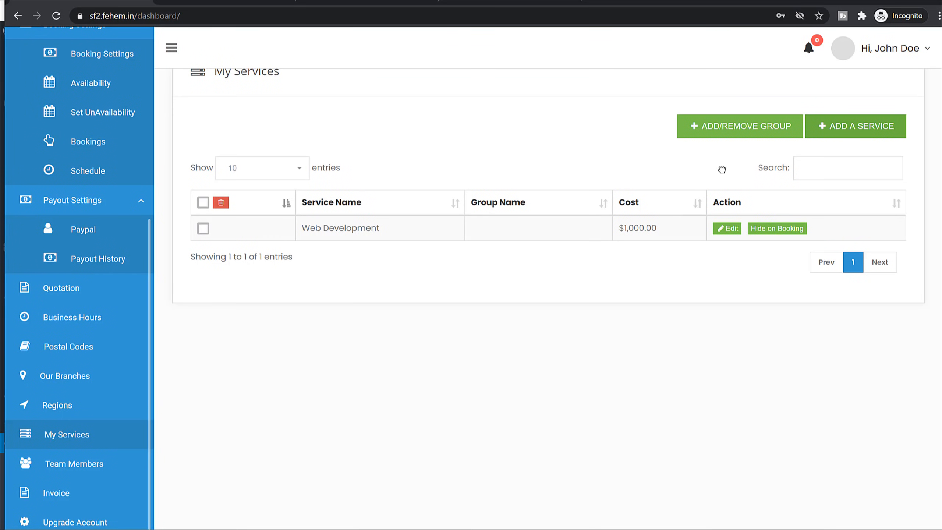
# Add an 'eCommerce Website Development' service at a fixed price of 2500 and create it.
pyautogui.click(853, 127)
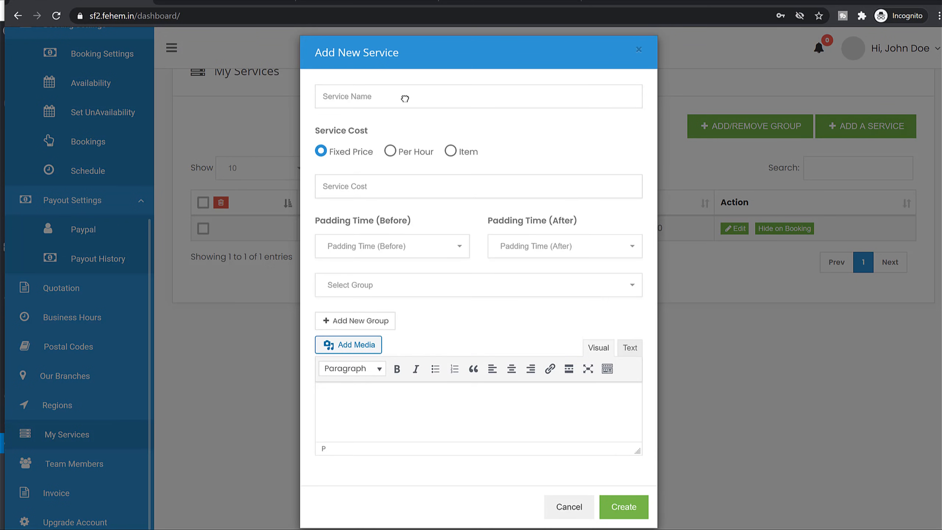
pyautogui.write('eComm')
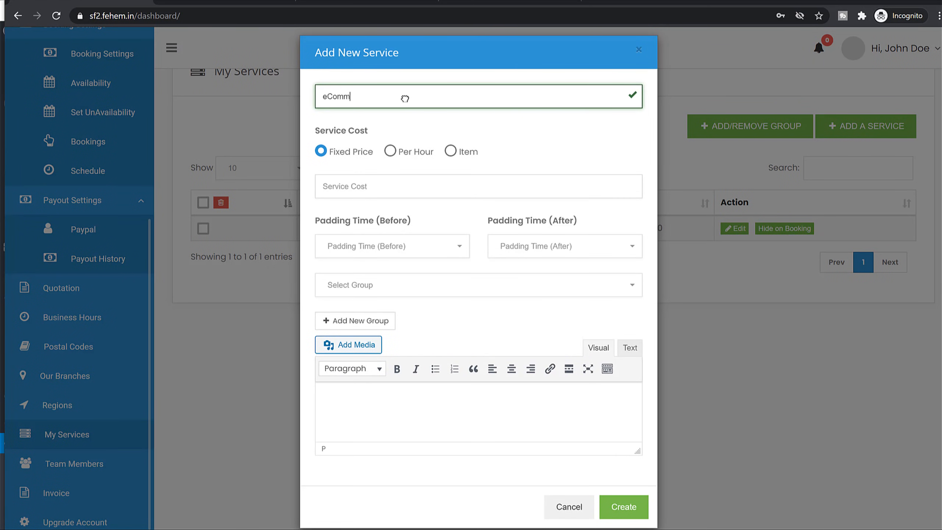
pyautogui.write('erce Website Development')
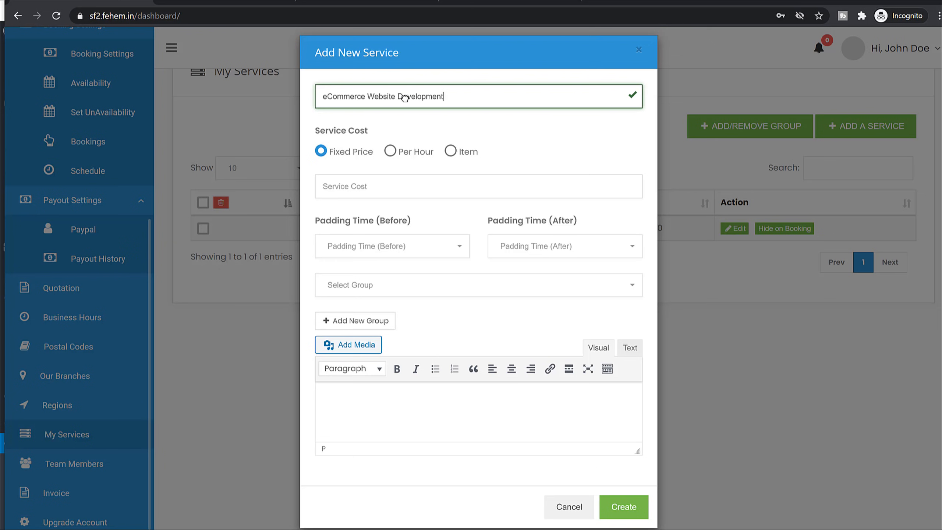
pyautogui.click(406, 189)
pyautogui.write('2500')
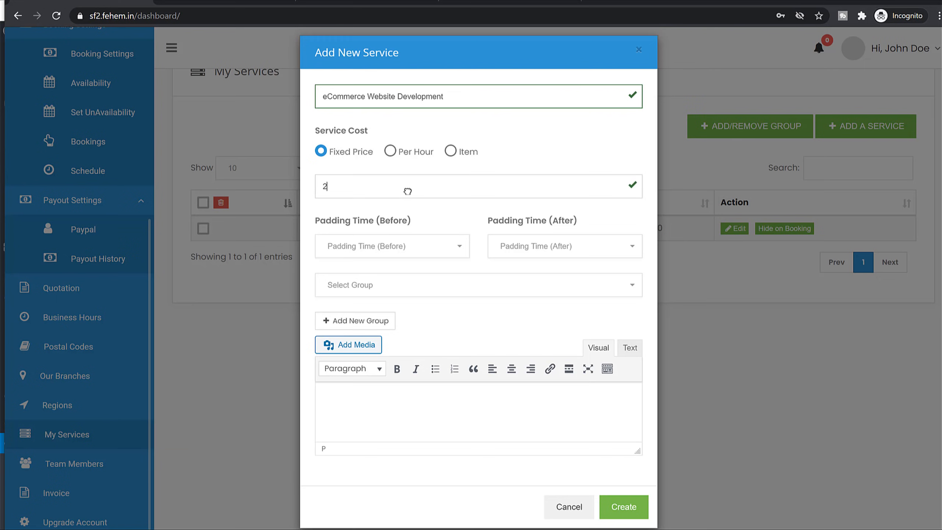
pyautogui.click(402, 155)
pyautogui.doubleClick(389, 195)
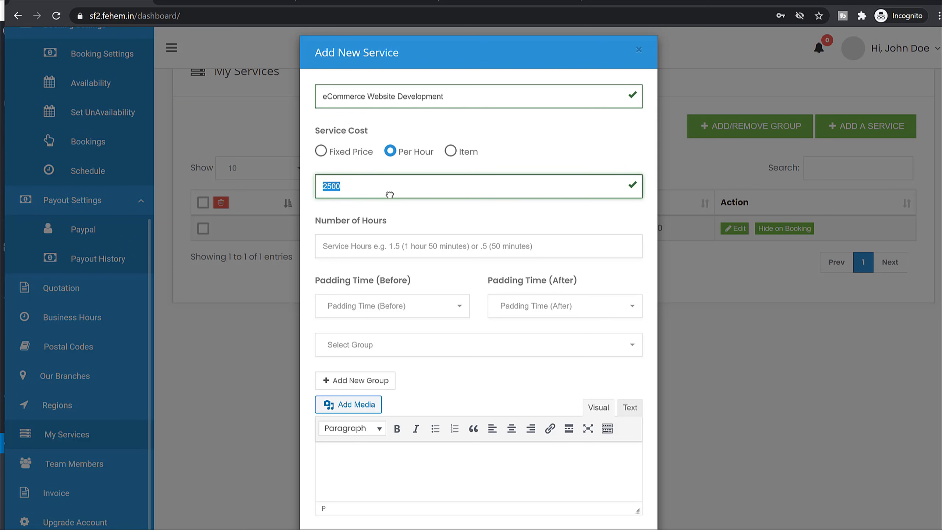
pyautogui.write('1')
pyautogui.click(355, 156)
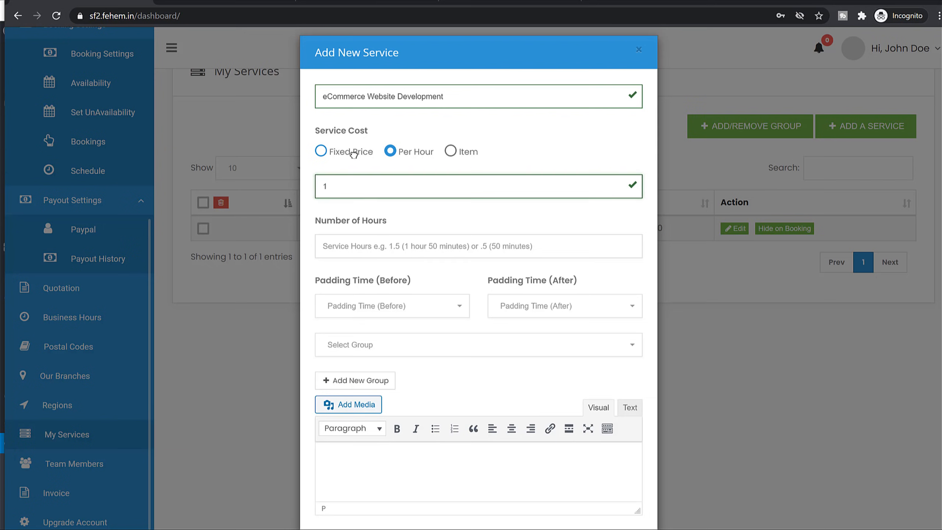
pyautogui.click(397, 182)
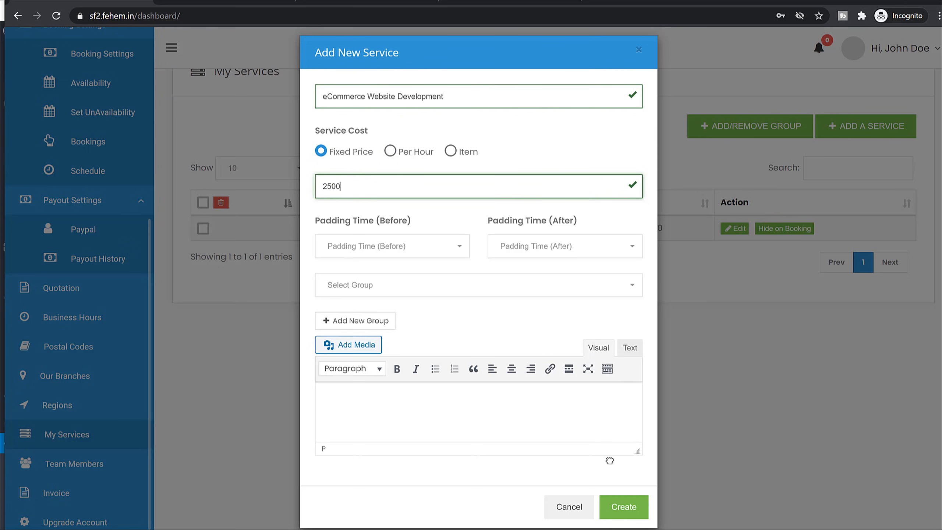
pyautogui.click(626, 511)
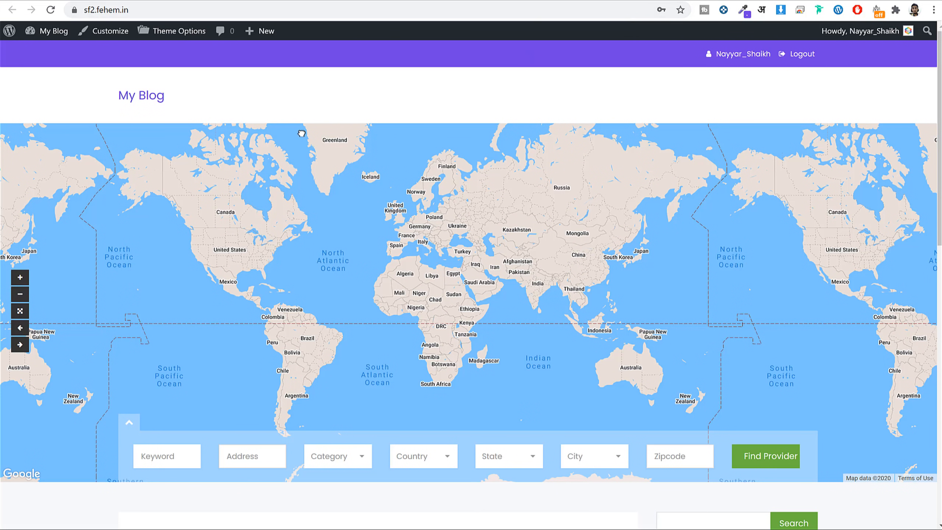
# Open the Post a Job page from the wp-admin Pages list in a new tab, then return to the provider dashboard.
pyautogui.click(152, 99)
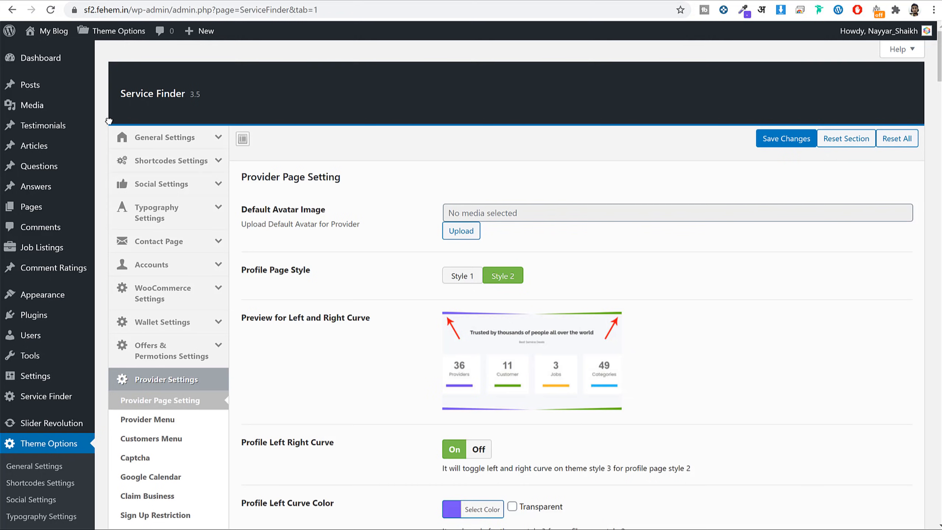
pyautogui.click(55, 206)
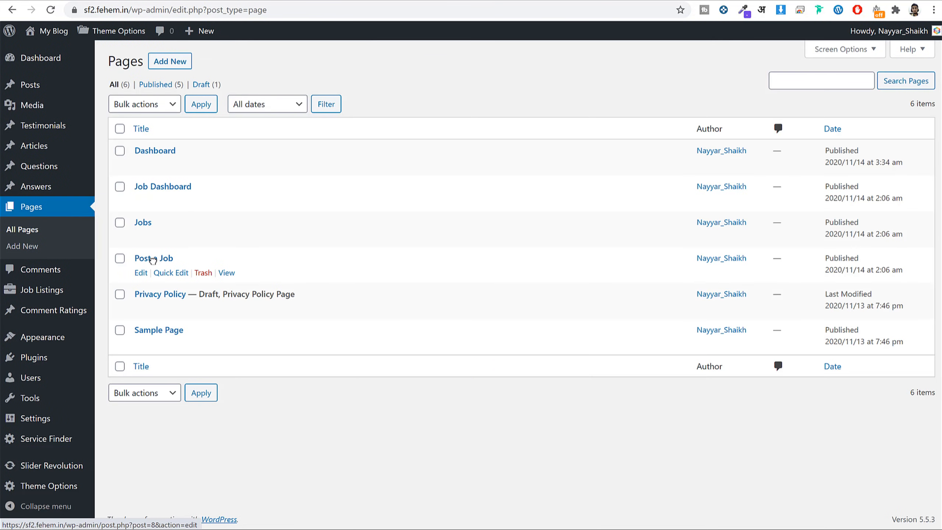
pyautogui.rightClick(226, 272)
pyautogui.click(245, 276)
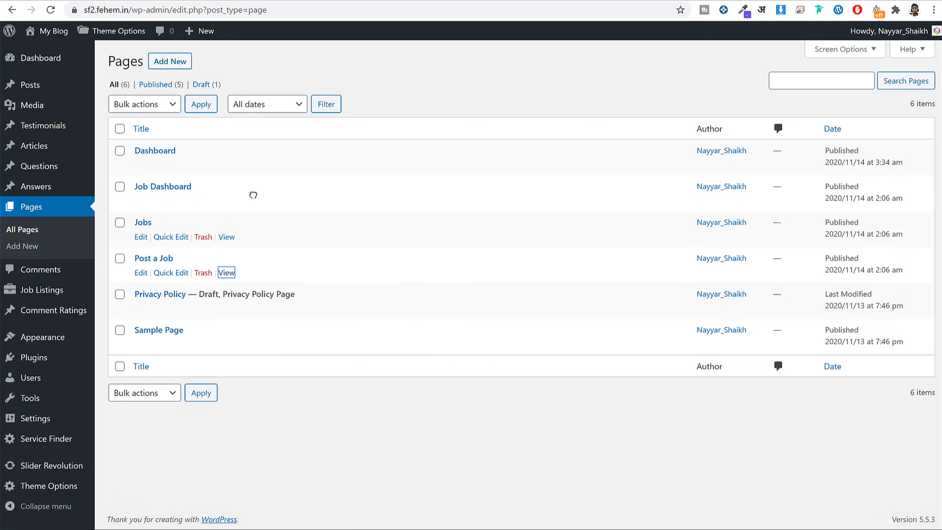
pyautogui.click(227, 274)
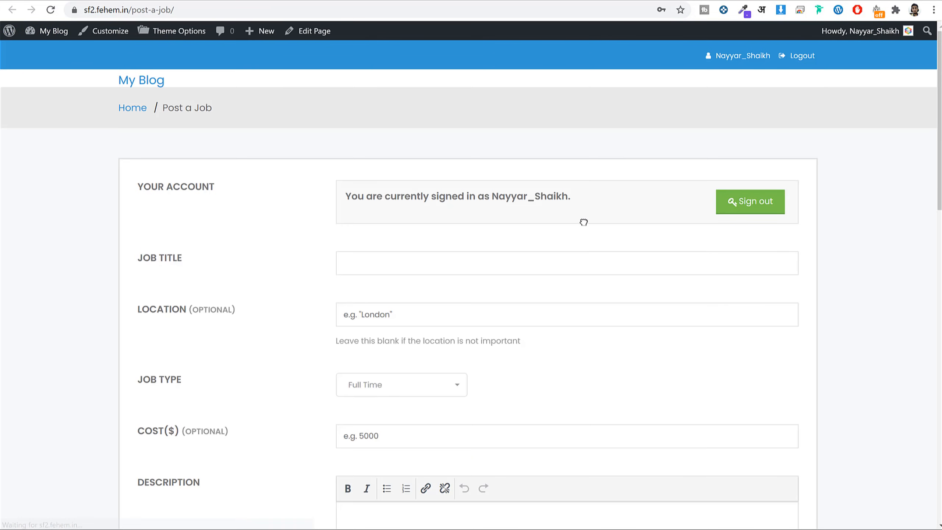
pyautogui.scroll(-5, 727, 259)
pyautogui.scroll(5, 744, 264)
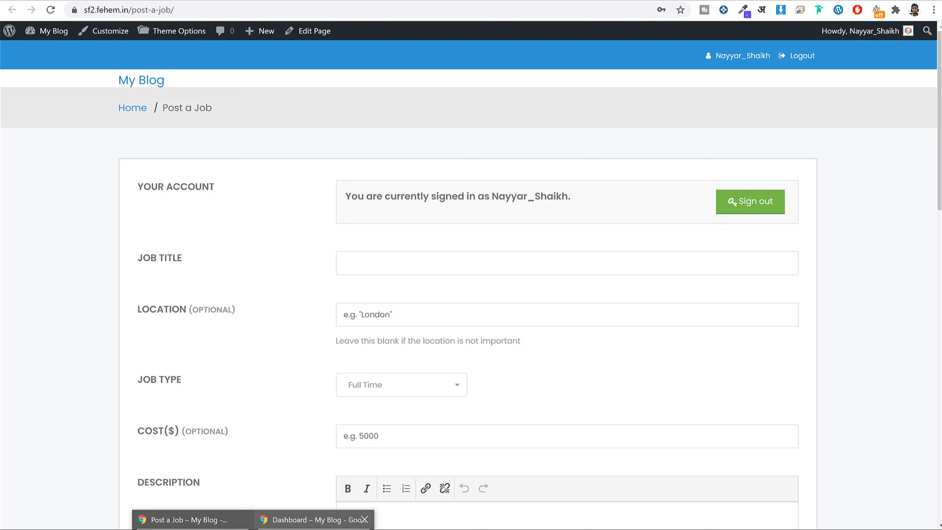
pyautogui.click(319, 520)
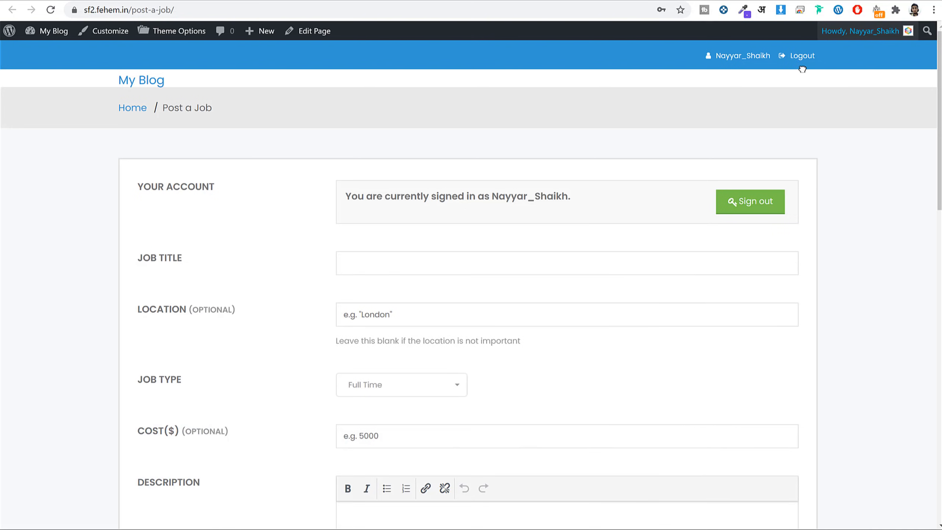
# Enter the job title 'WEb Development' and the location Mumbai.
pyautogui.scroll(-4, 602, 264)
pyautogui.click(449, 132)
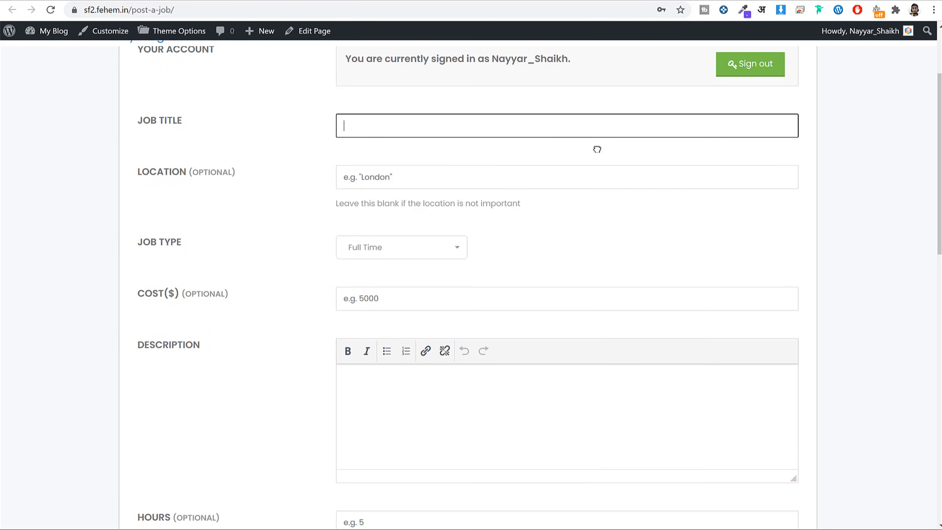
pyautogui.write('WEb Development')
pyautogui.click(431, 184)
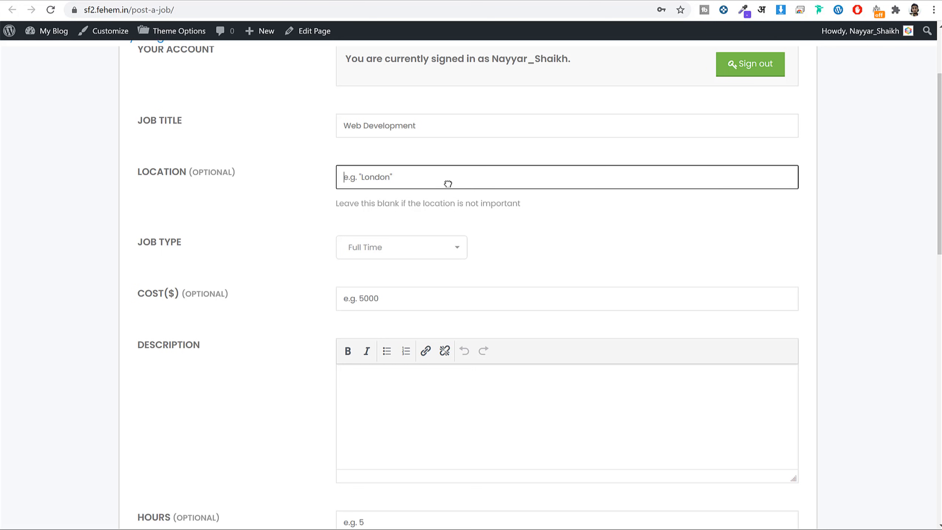
pyautogui.write('Mumbai')
pyautogui.press('Tab')
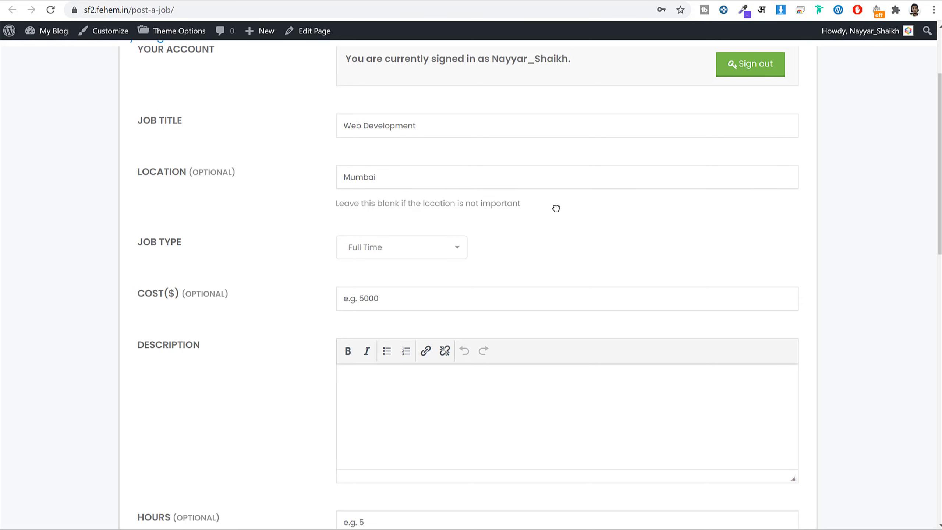
# Set the job type to Freelance and enter a cost of 900.
pyautogui.scroll(-3, 556, 209)
pyautogui.click(423, 130)
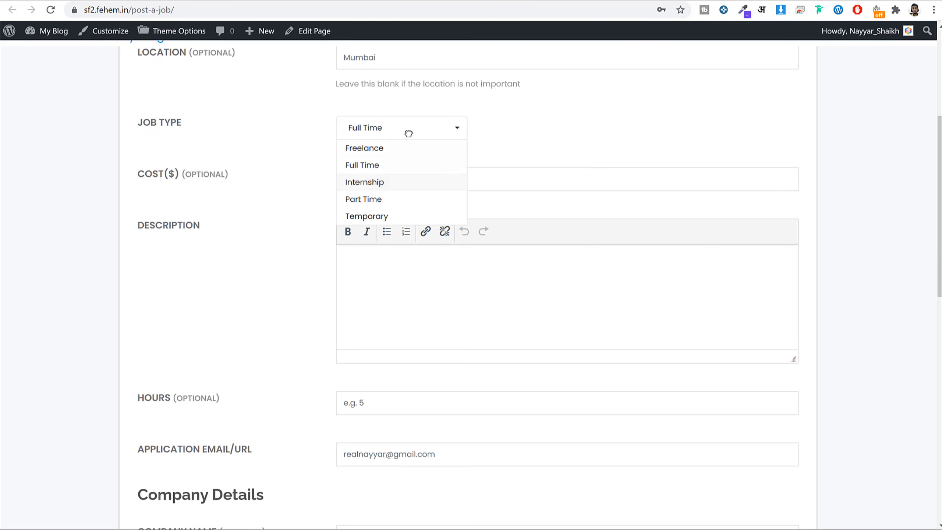
pyautogui.click(386, 153)
pyautogui.click(484, 179)
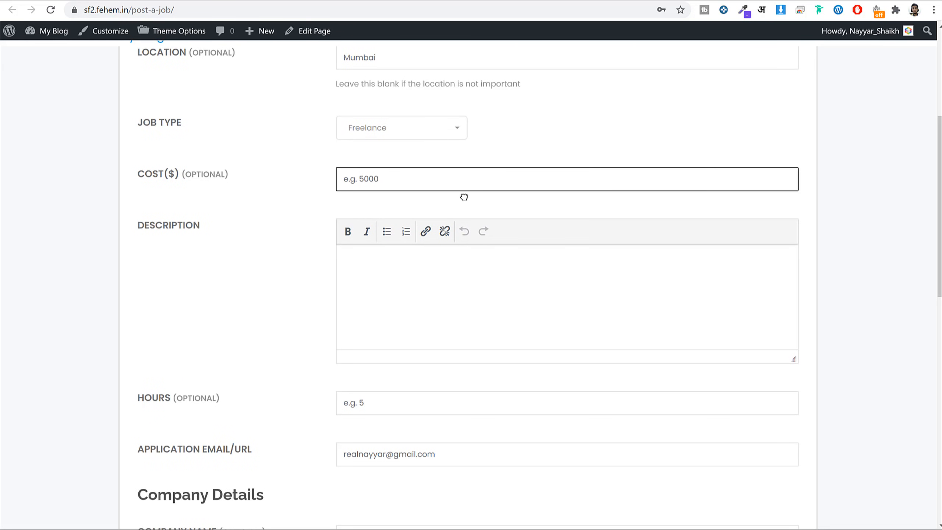
pyautogui.write('1')
# Fill in the required job description with 'Description' and preview the listing.
pyautogui.click(490, 302)
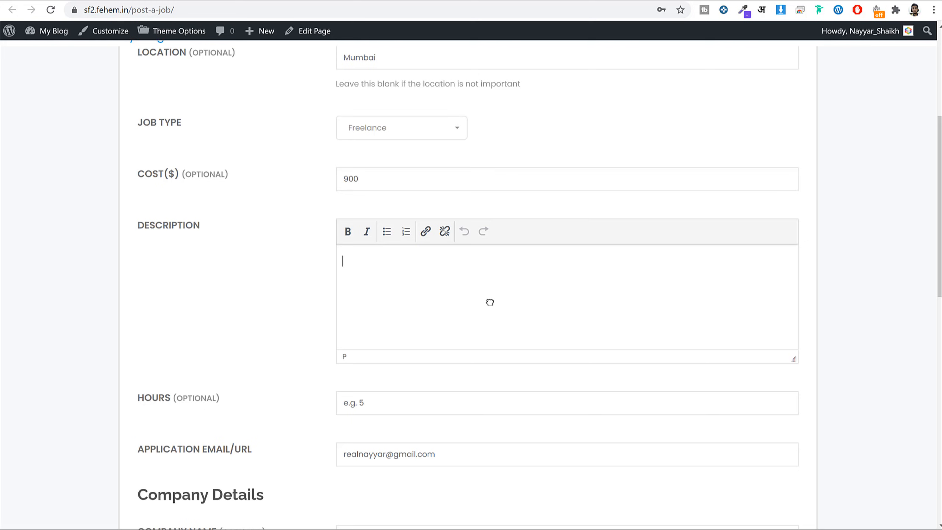
pyautogui.scroll(-3, 498, 253)
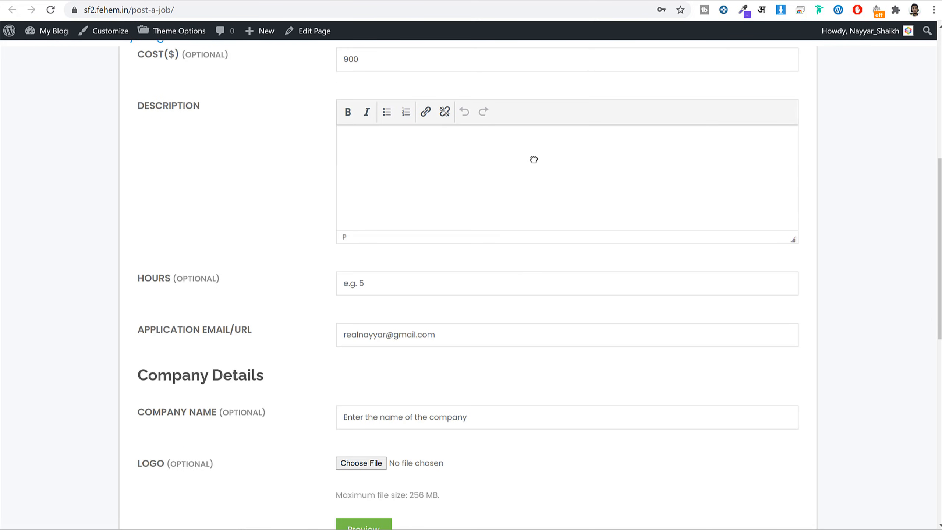
pyautogui.scroll(-3, 549, 238)
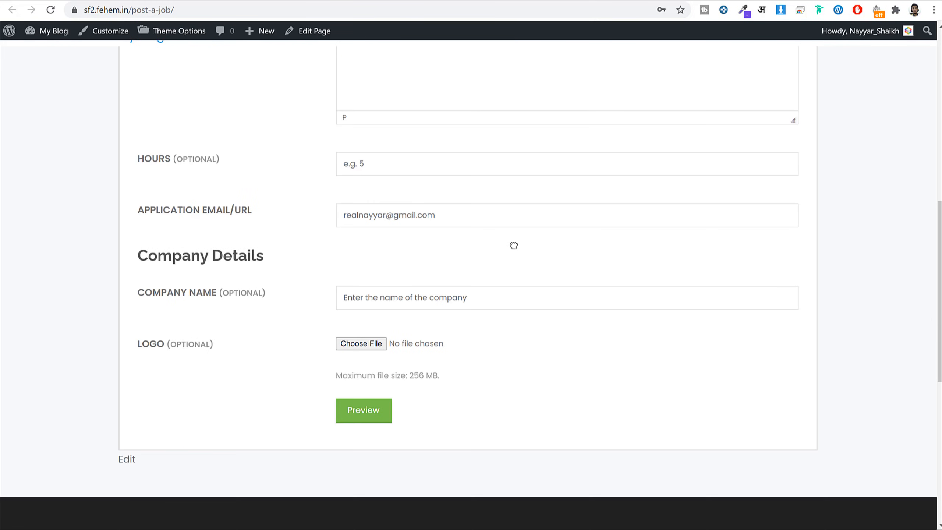
pyautogui.moveTo(183, 162); pyautogui.dragTo(137, 162)
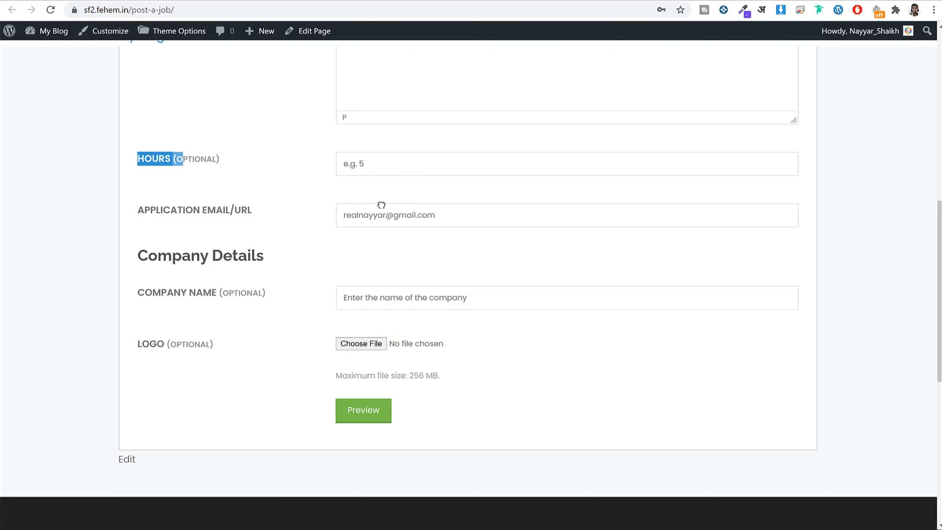
pyautogui.scroll(-3, 381, 283)
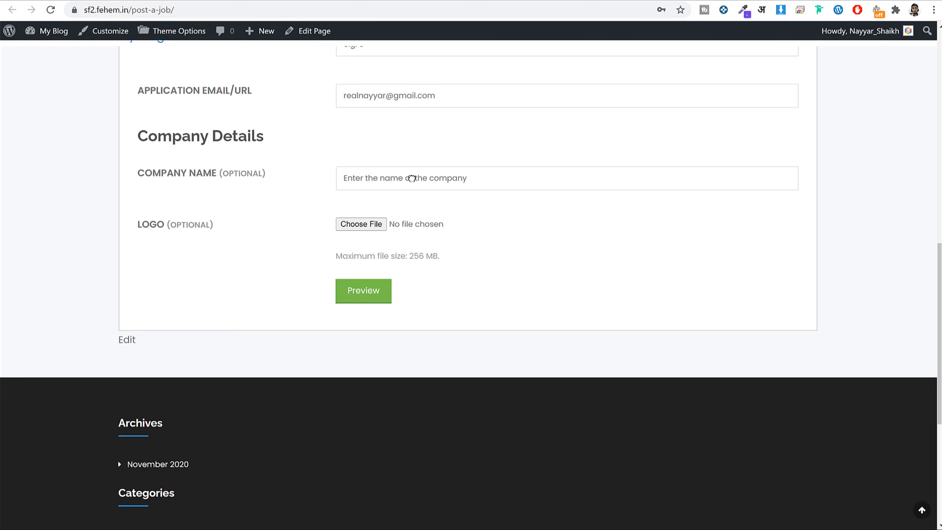
pyautogui.click(374, 293)
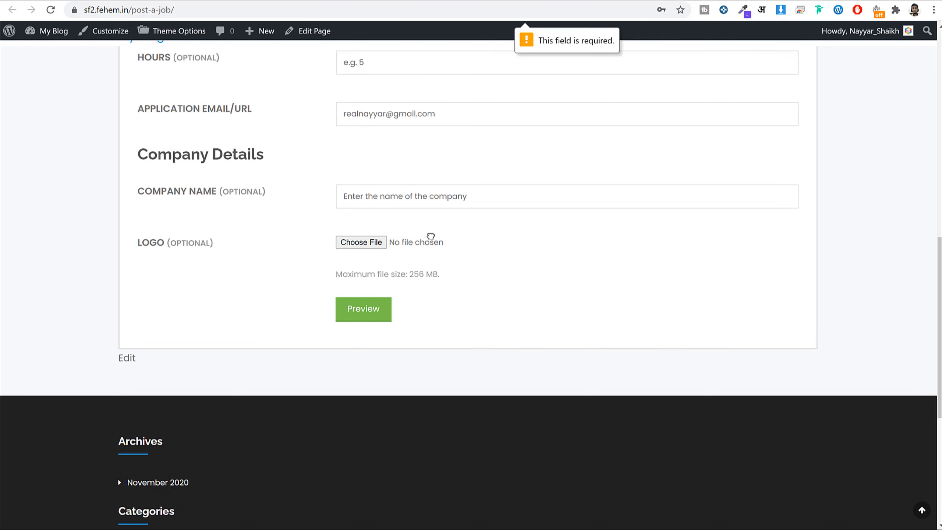
pyautogui.scroll(8, 430, 236)
pyautogui.click(452, 258)
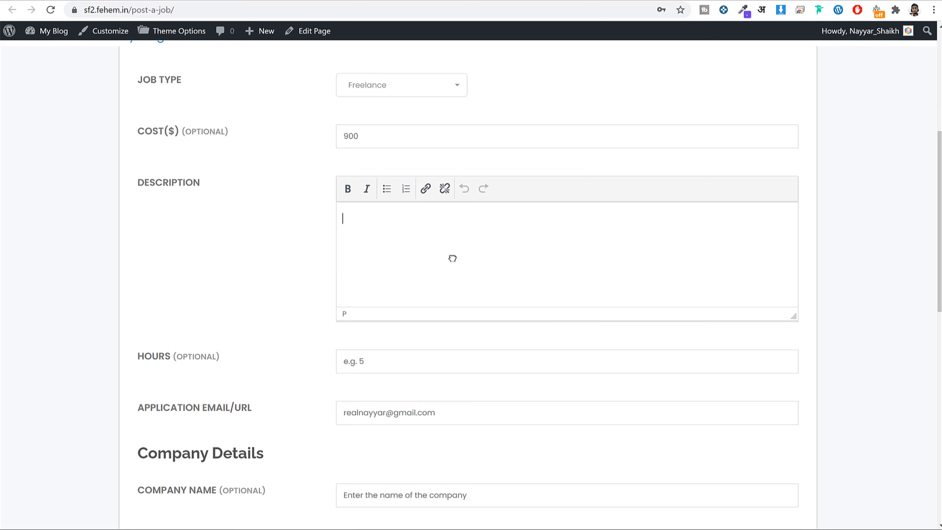
pyautogui.write('Des')
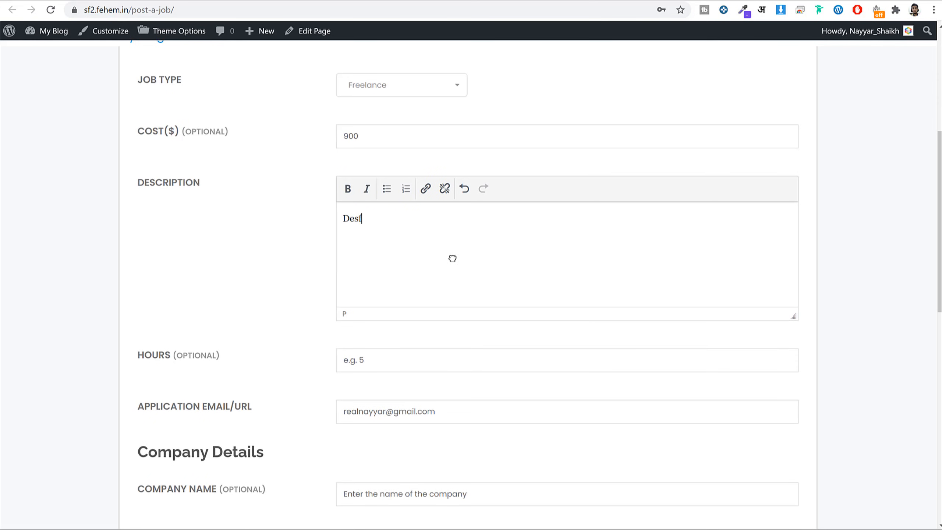
pyautogui.write('cription')
pyautogui.scroll(-13, 453, 260)
pyautogui.click(376, 125)
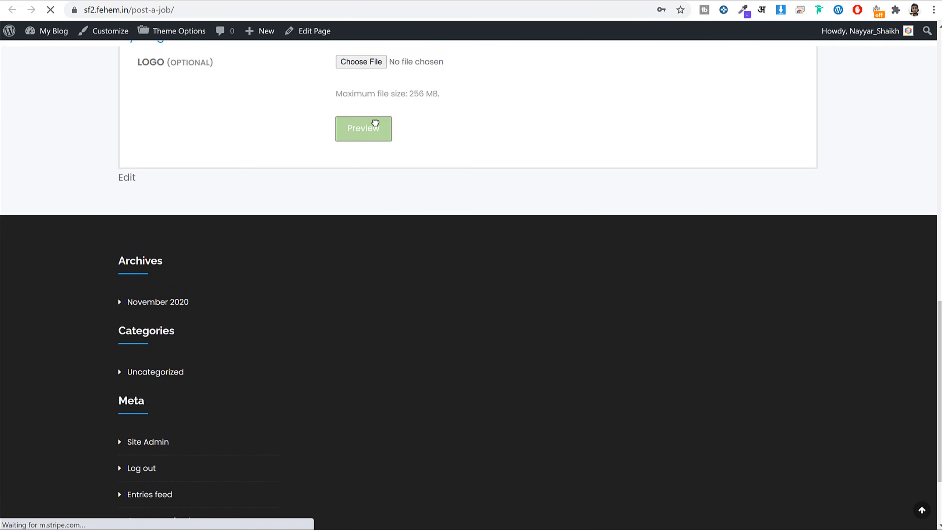
# Submit the Web Development job listing from the preview.
pyautogui.scroll(-10, 493, 218)
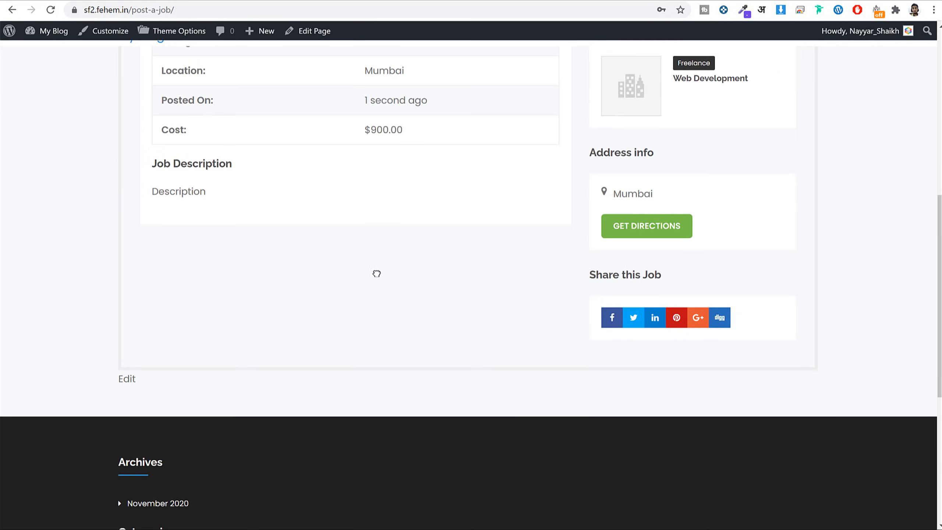
pyautogui.scroll(10, 377, 273)
pyautogui.click(750, 175)
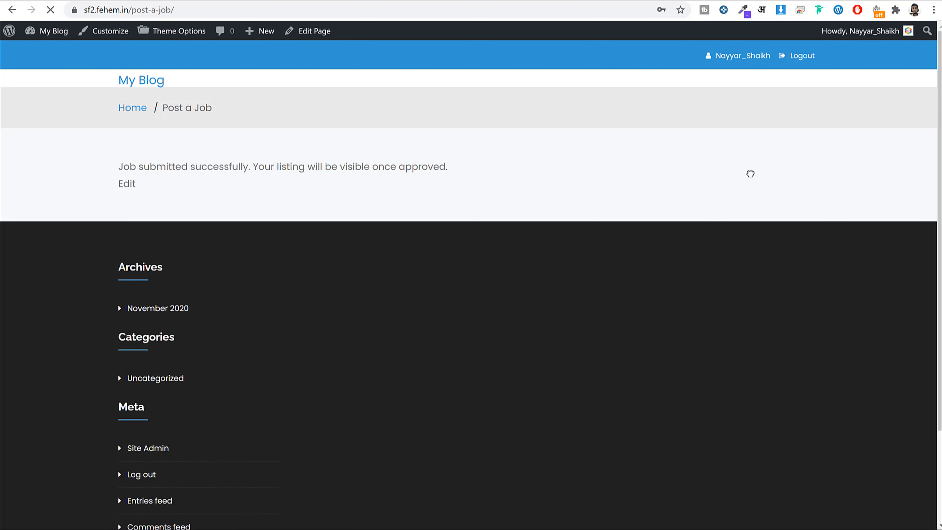
# Check the site's /jobs page, which shows no listings yet, then return to admin Pages.
pyautogui.moveTo(175, 10); pyautogui.dragTo(135, 13)
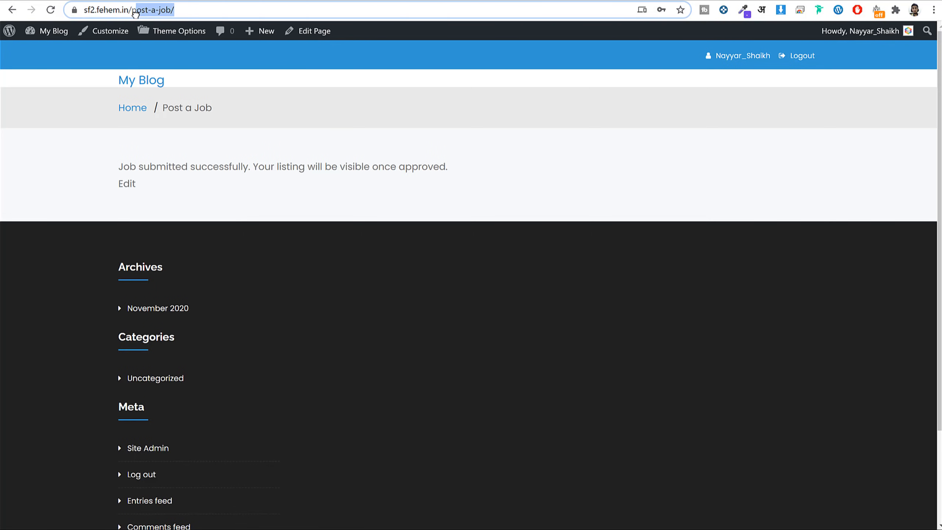
pyautogui.write('jobs')
pyautogui.press('Return')
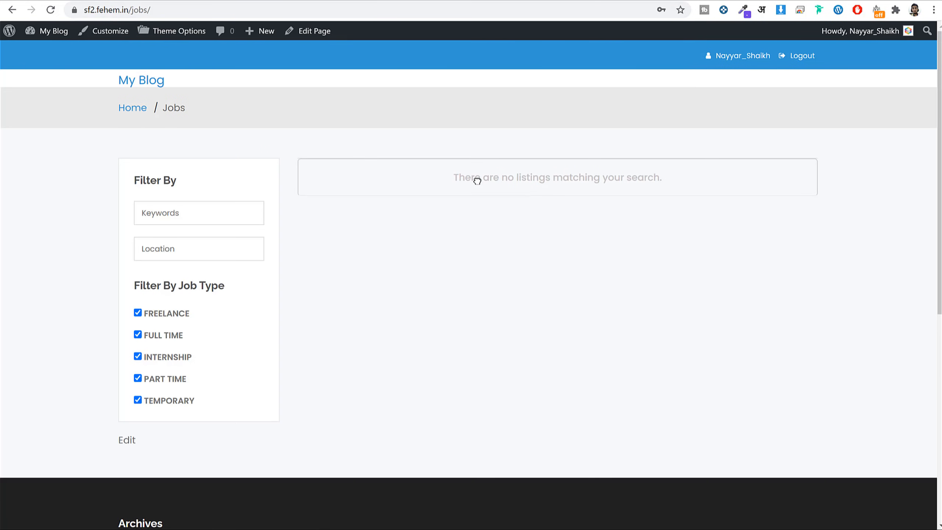
pyautogui.moveTo(446, 177); pyautogui.dragTo(685, 179)
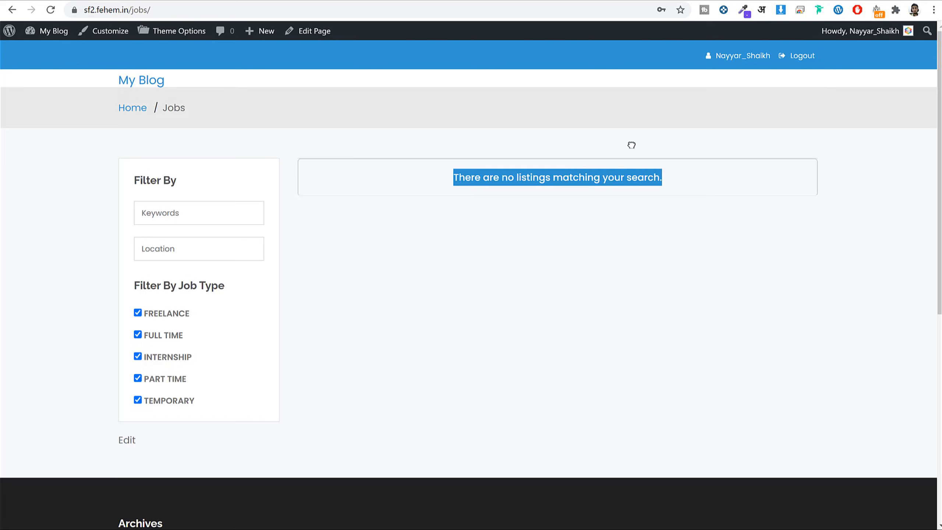
pyautogui.hotkey('alt', 'Left')
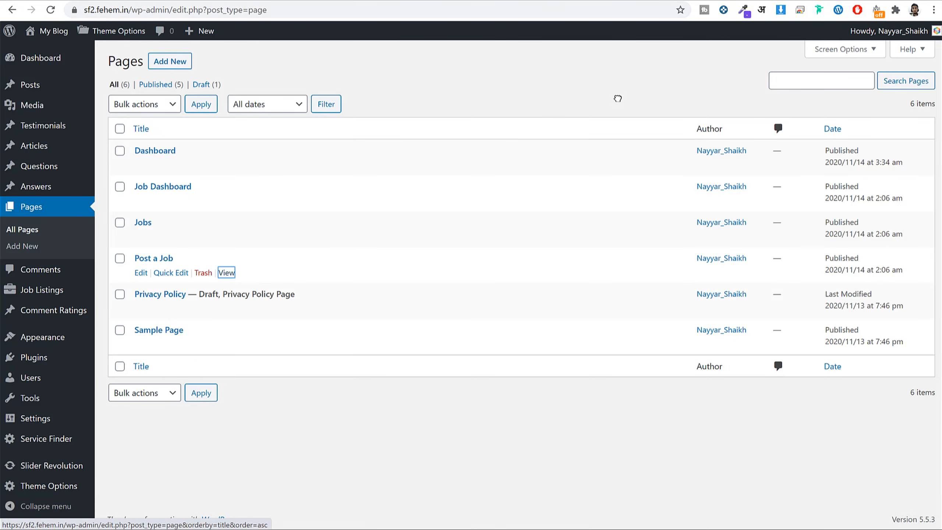
# Approve the pending Web Development job under All Jobs and reload the public Jobs page.
pyautogui.click(58, 291)
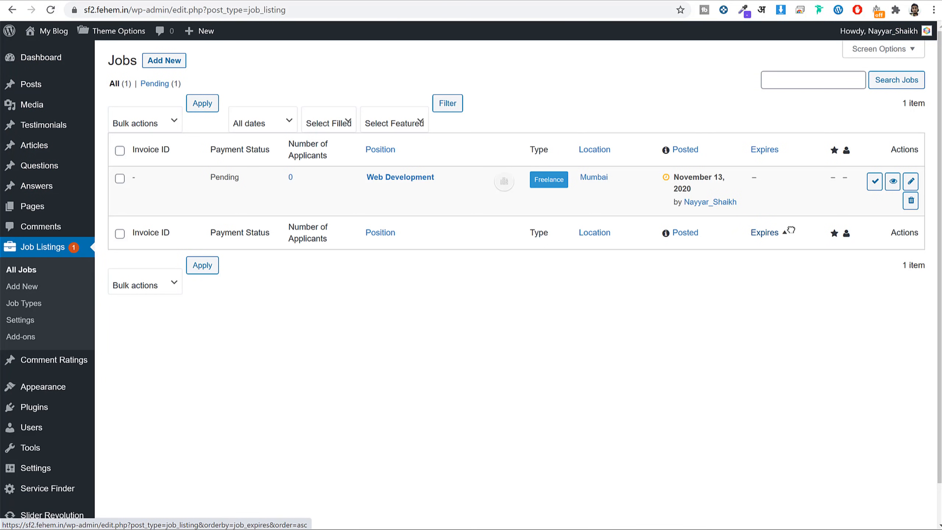
pyautogui.doubleClick(230, 177)
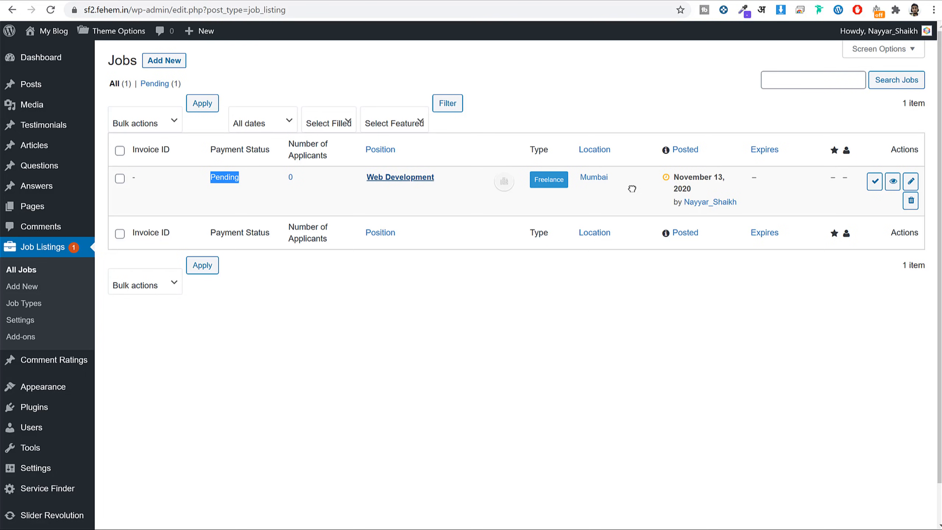
pyautogui.click(872, 181)
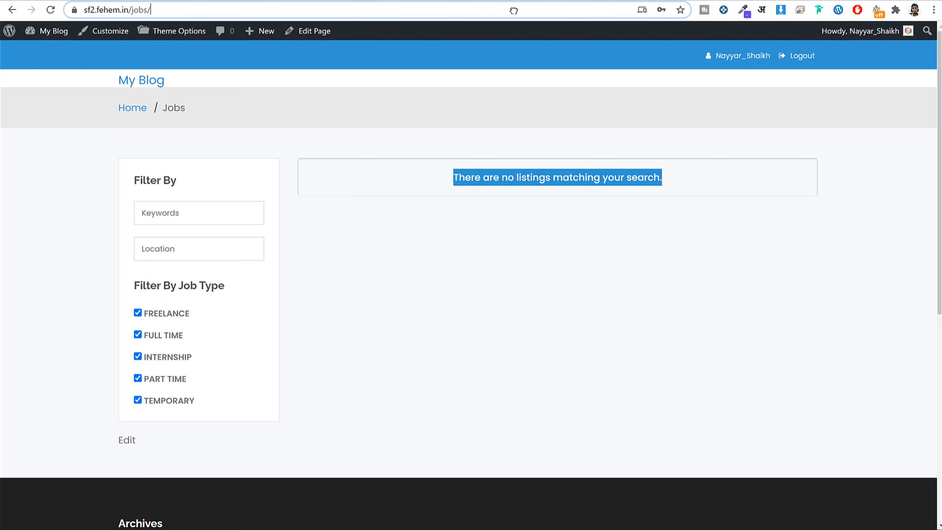
pyautogui.click(514, 11)
pyautogui.press('Return')
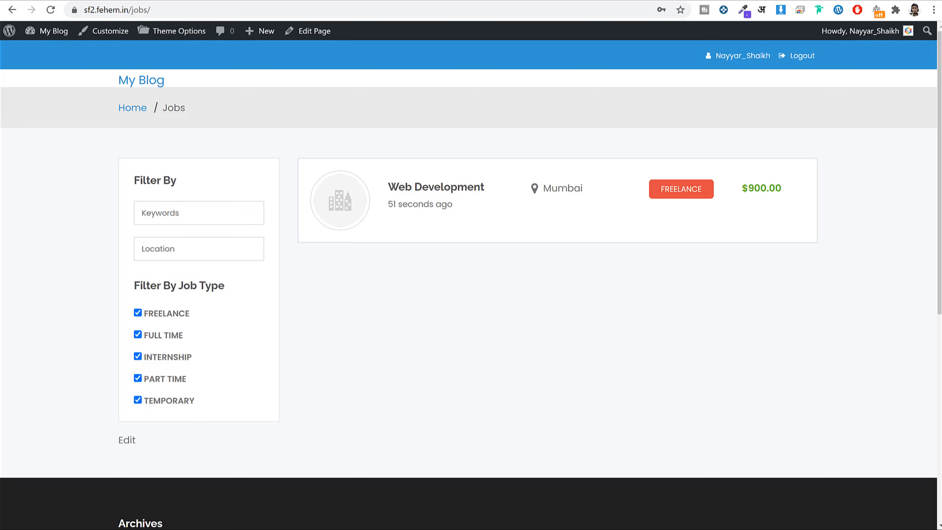
# In the provider's incognito window, go from My Blog to the site's /jobs page.
pyautogui.click(326, 520)
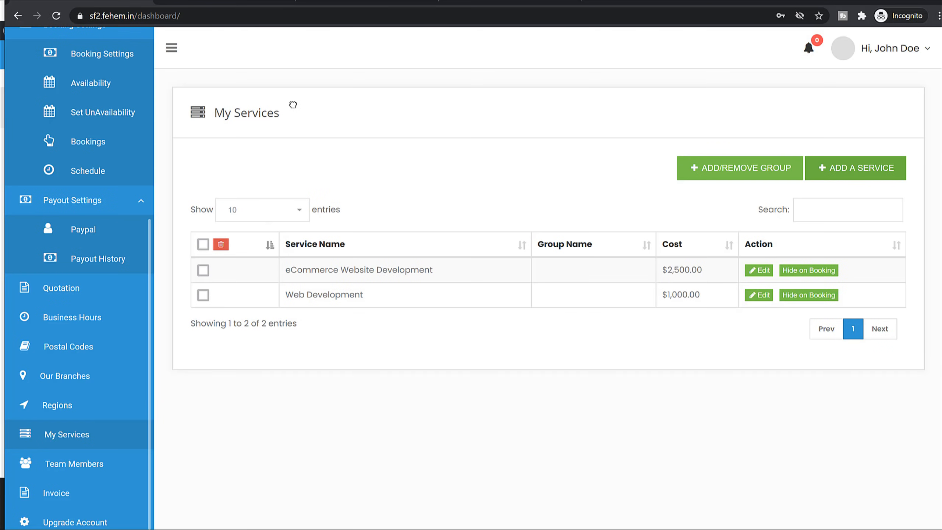
pyautogui.scroll(6, 132, 246)
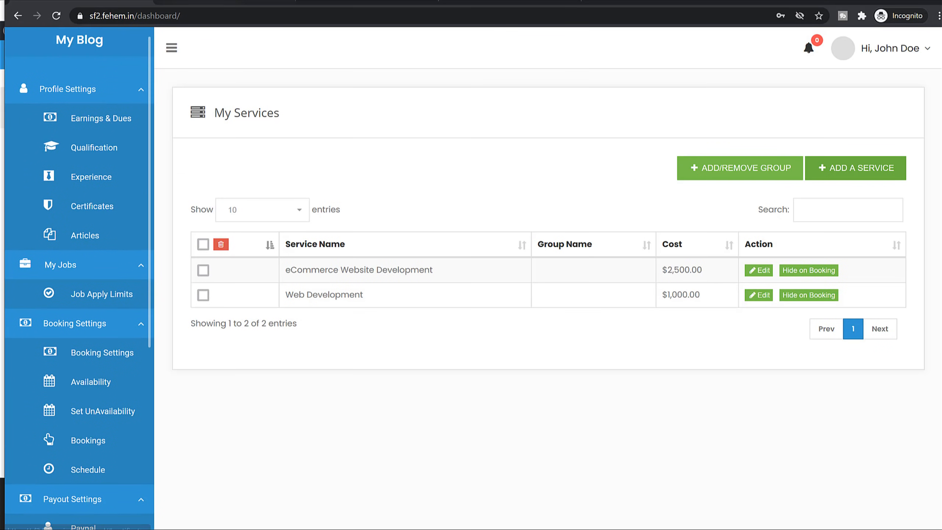
pyautogui.click(215, 4)
pyautogui.scroll(20, 371, 226)
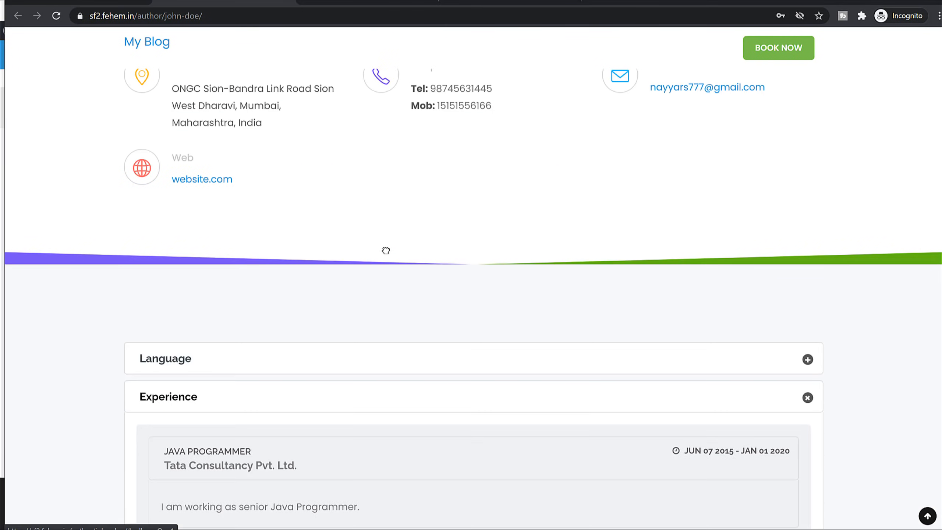
pyautogui.scroll(15, 385, 253)
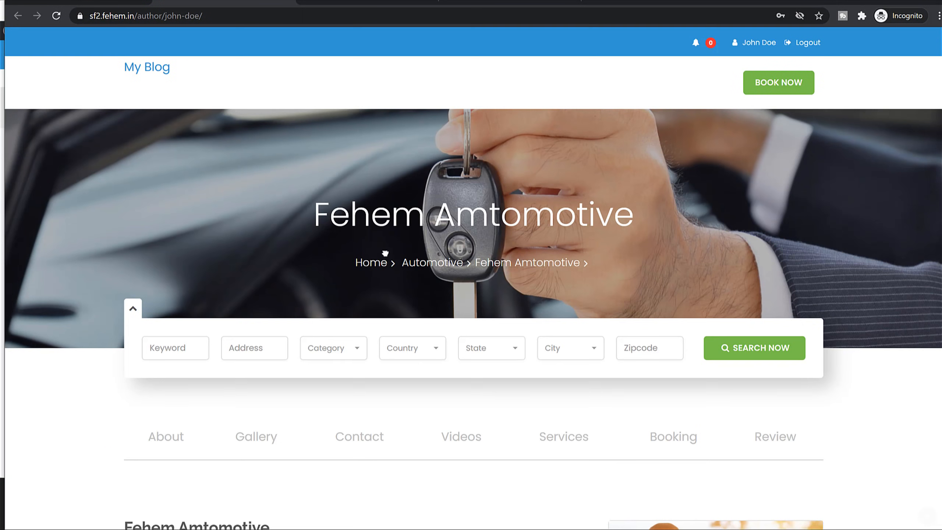
pyautogui.click(150, 69)
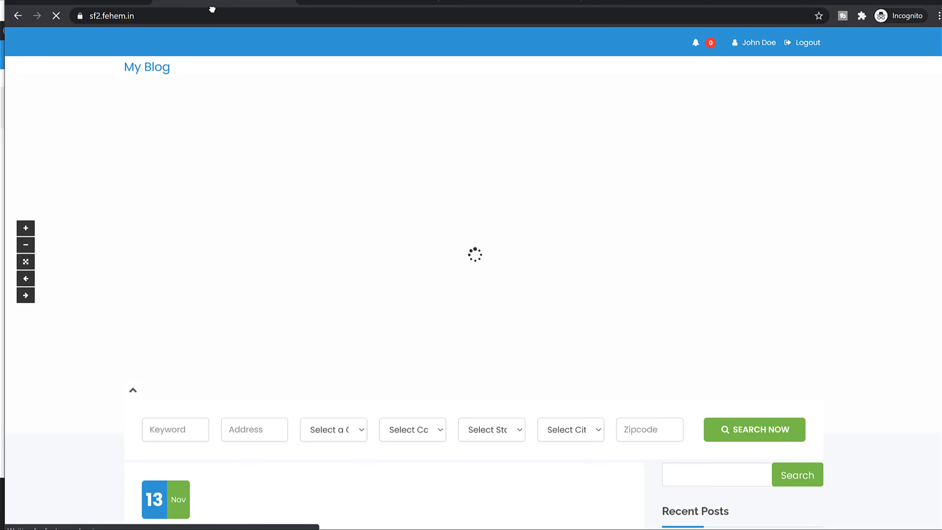
pyautogui.write('/jobs')
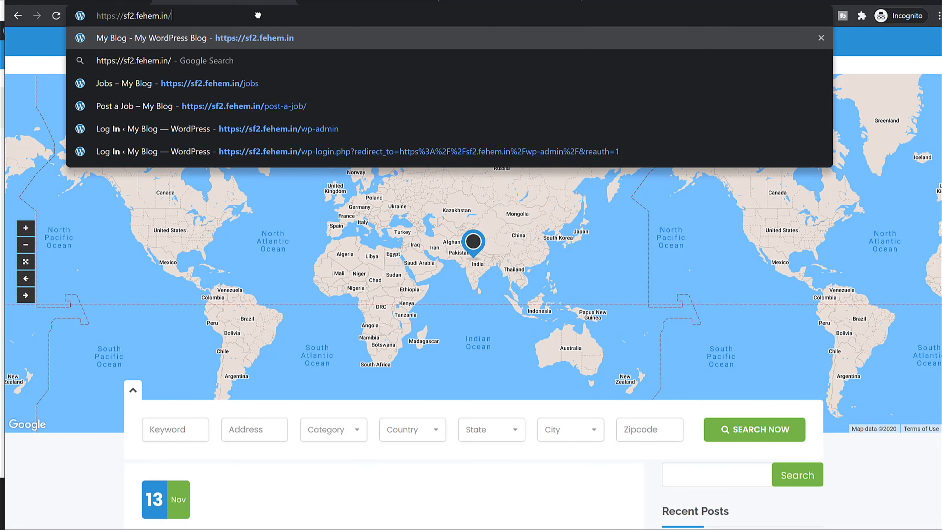
pyautogui.press('Return')
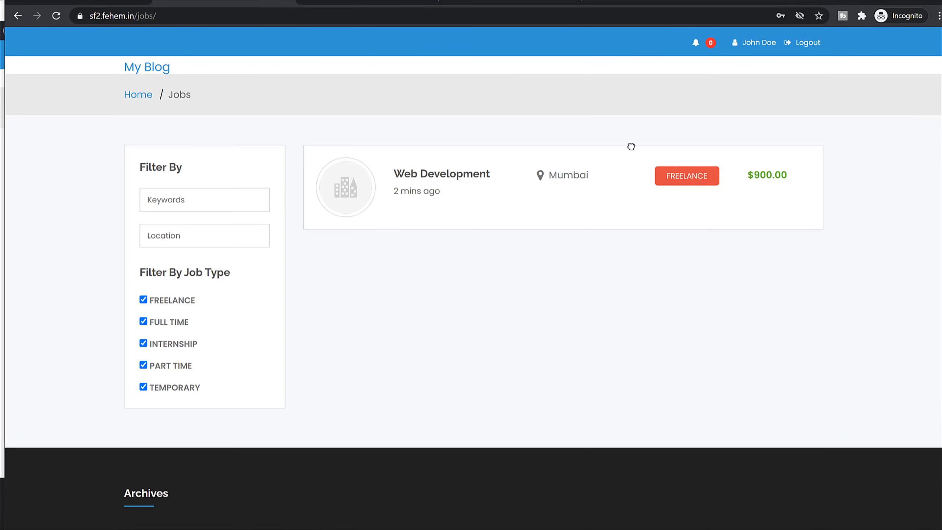
# Open the Web Development job details and bring up its Apply Now form.
pyautogui.click(457, 175)
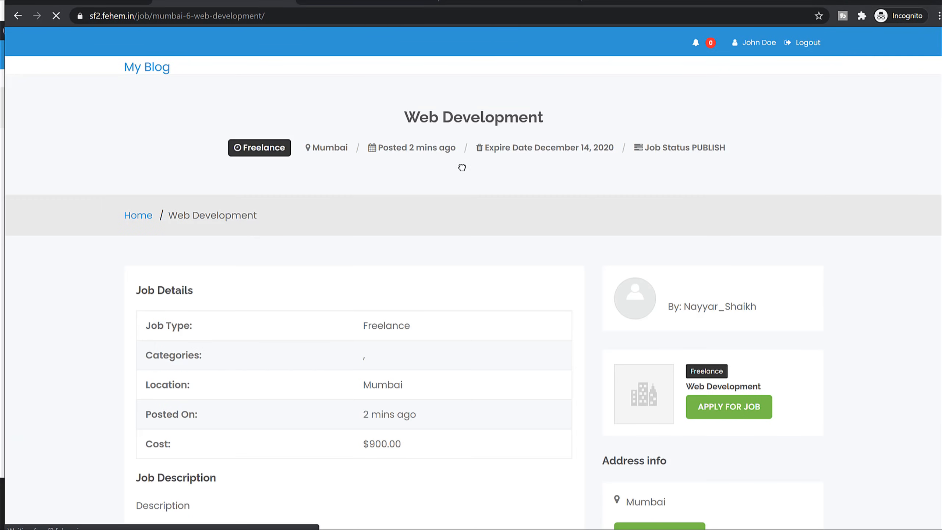
pyautogui.scroll(-5, 709, 301)
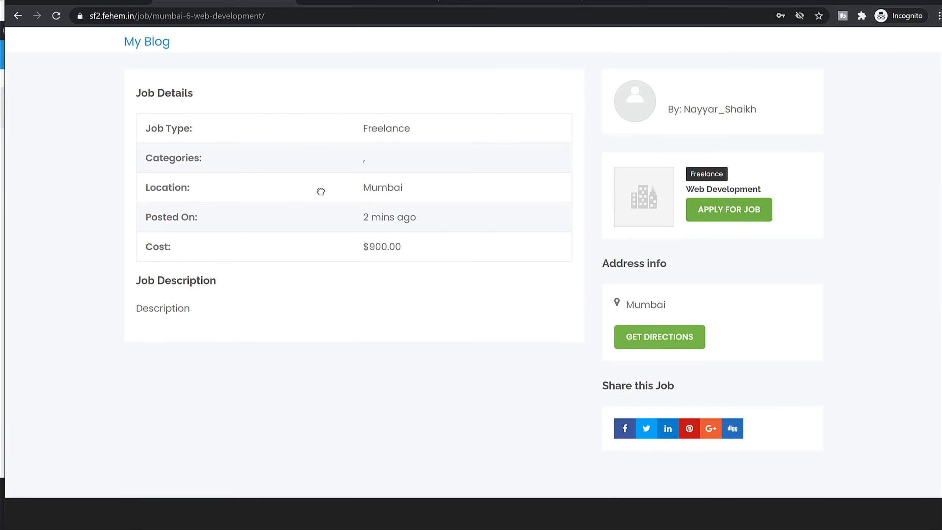
pyautogui.moveTo(151, 128); pyautogui.dragTo(409, 253)
pyautogui.click(409, 252)
pyautogui.click(736, 213)
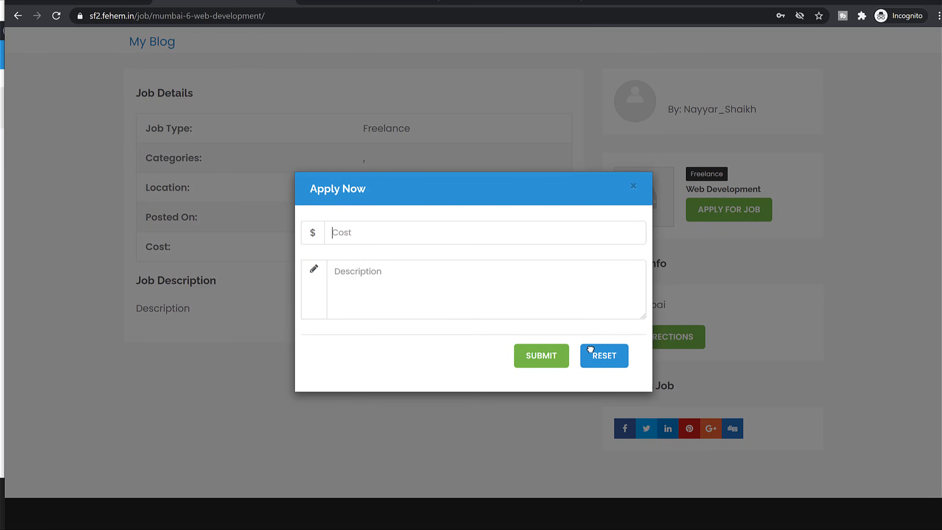
# Apply for the Web Development job with a cost of 1000 and a short description.
pyautogui.click(758, 210)
pyautogui.moveTo(441, 245); pyautogui.dragTo(344, 243)
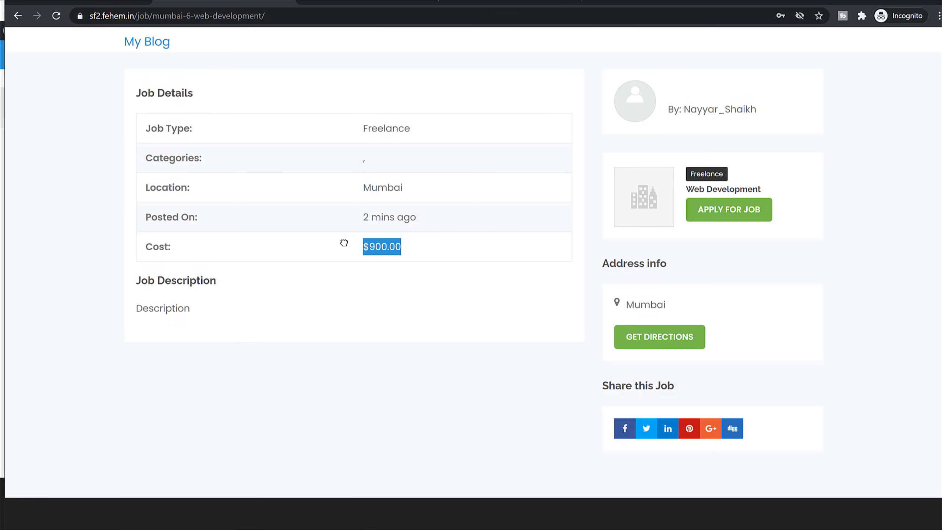
pyautogui.click(741, 214)
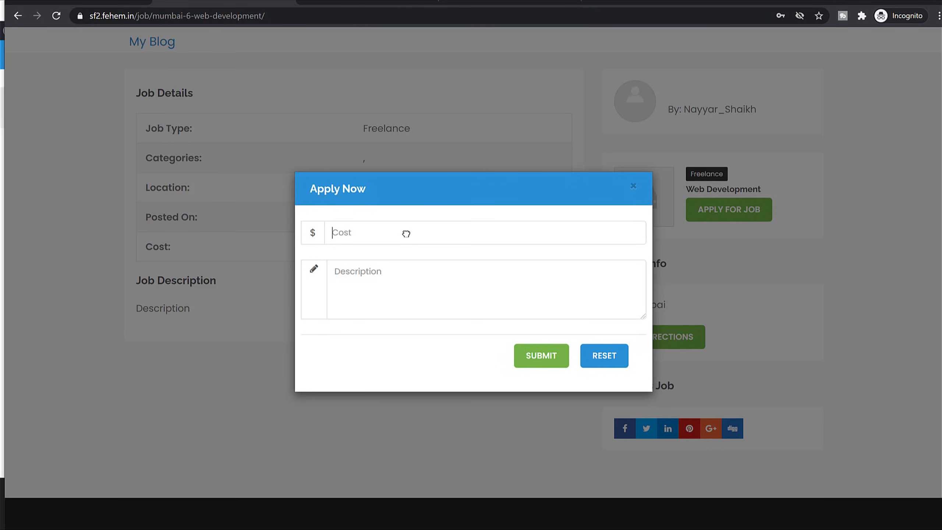
pyautogui.write('1000')
pyautogui.doubleClick(368, 236)
pyautogui.click(371, 284)
pyautogui.write('Dex')
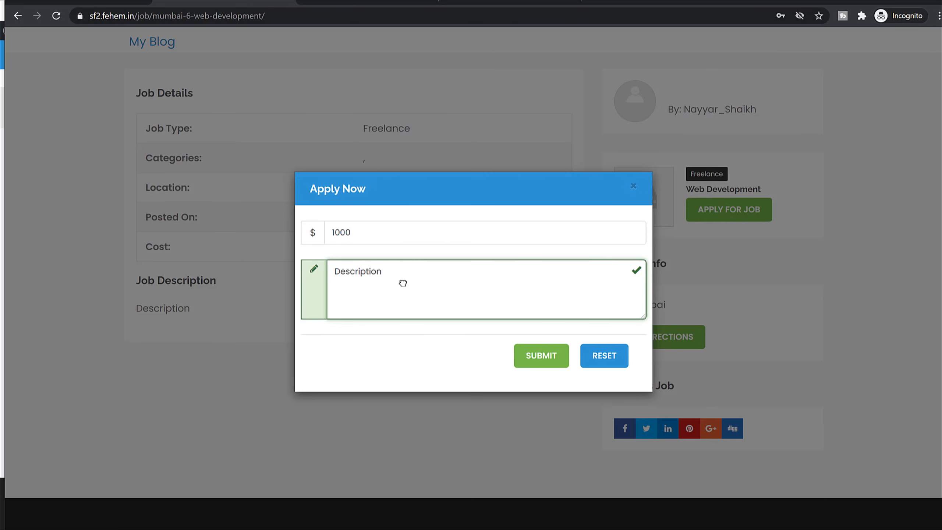
pyautogui.moveTo(333, 267); pyautogui.dragTo(399, 274)
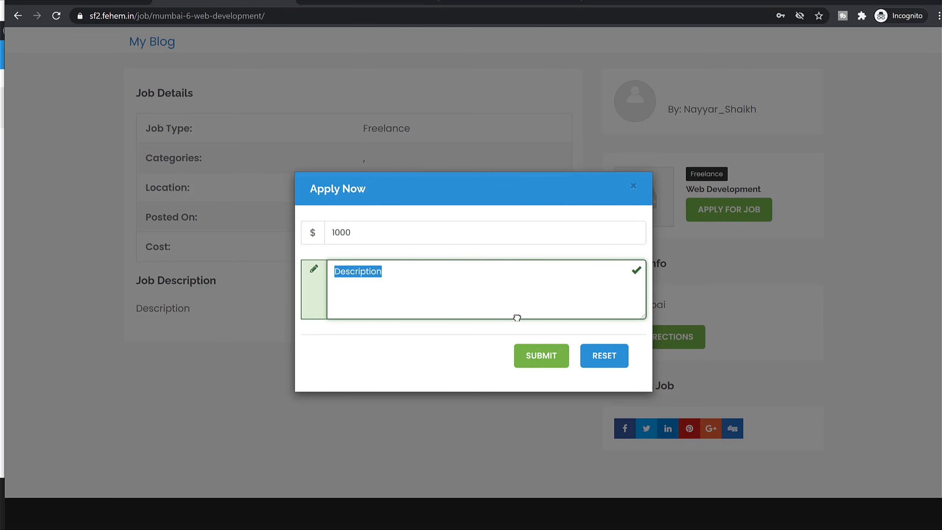
pyautogui.click(537, 352)
# Switch to the admin browser window and return to the Jobs page.
pyautogui.hotkey('alt', 'Tab')
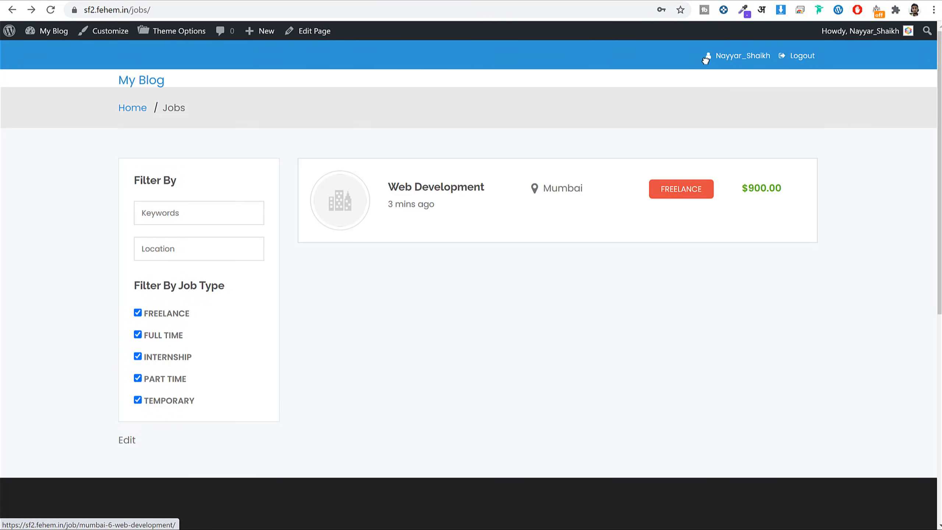
pyautogui.click(743, 56)
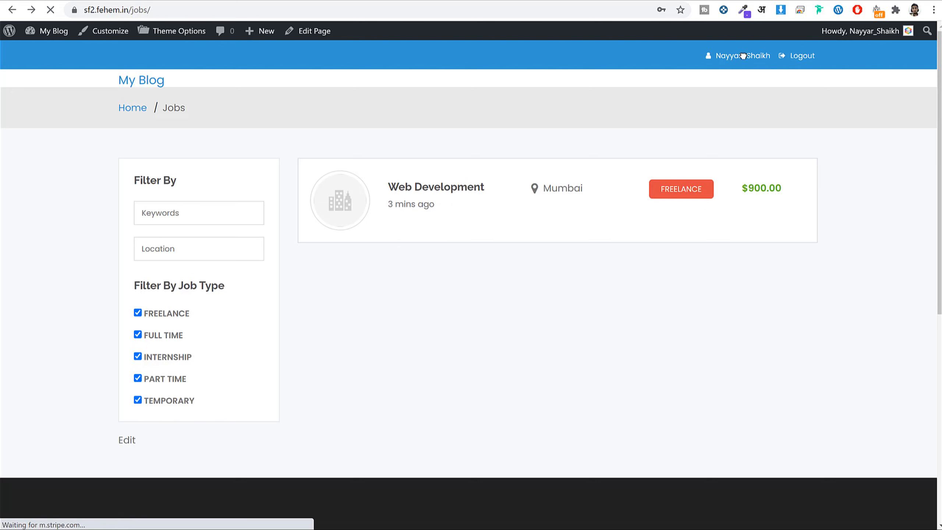
pyautogui.scroll(-5, 265, 347)
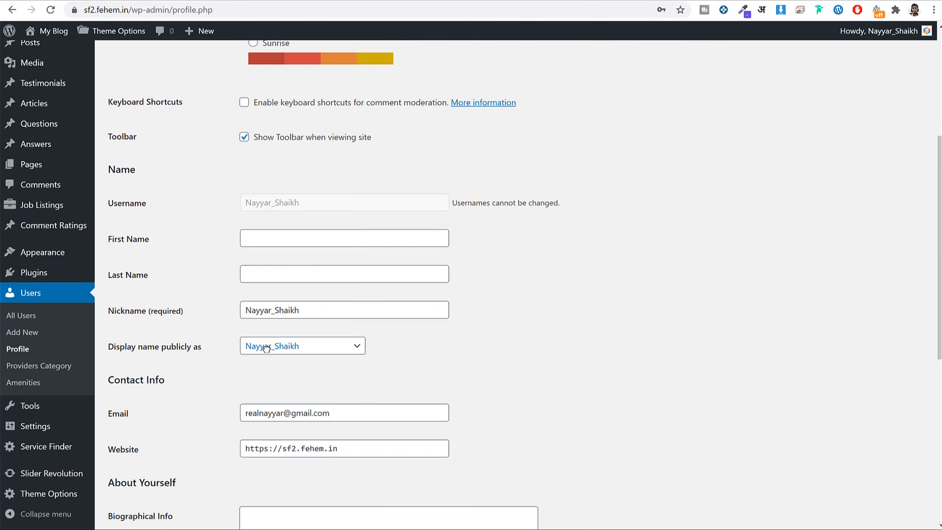
pyautogui.scroll(5, 258, 341)
pyautogui.hotkey('alt', 'Left')
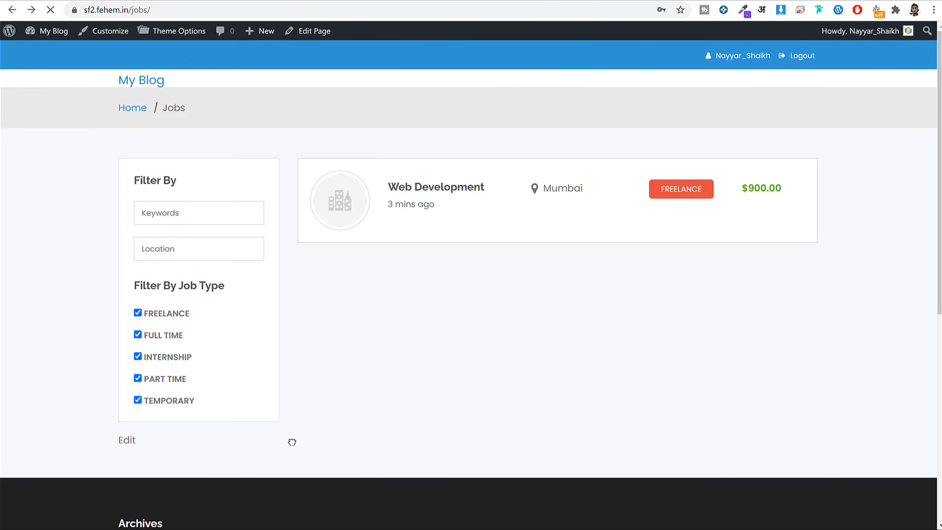
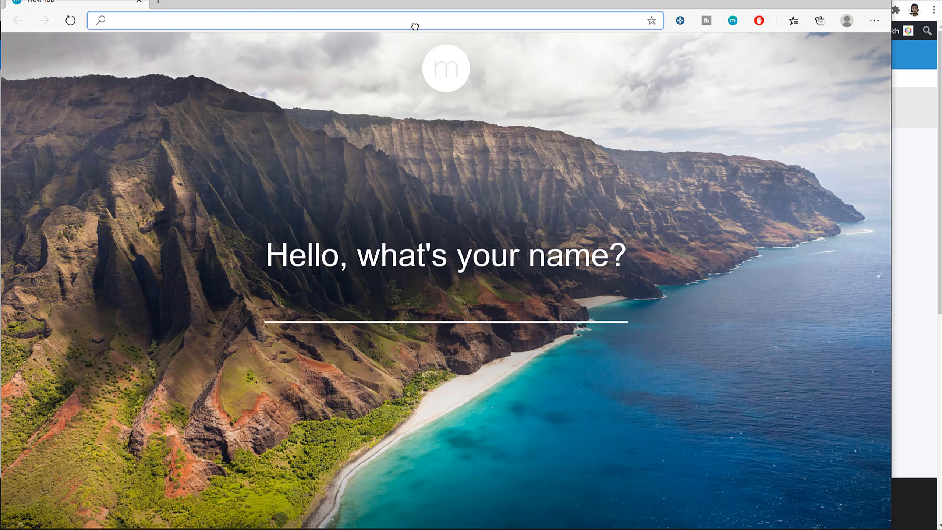
# Load the sf2.fehem.in site homepage in the browser.
pyautogui.write('s')
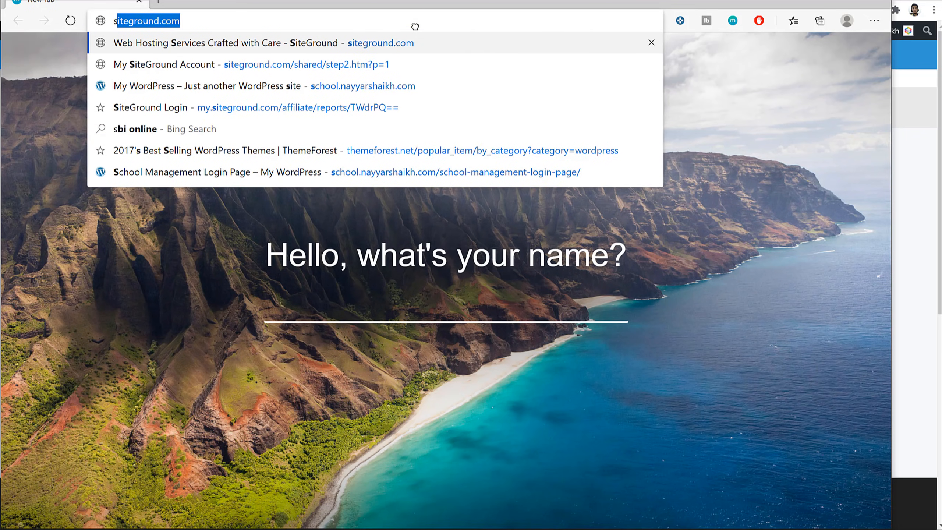
pyautogui.write('f2')
pyautogui.press('End')
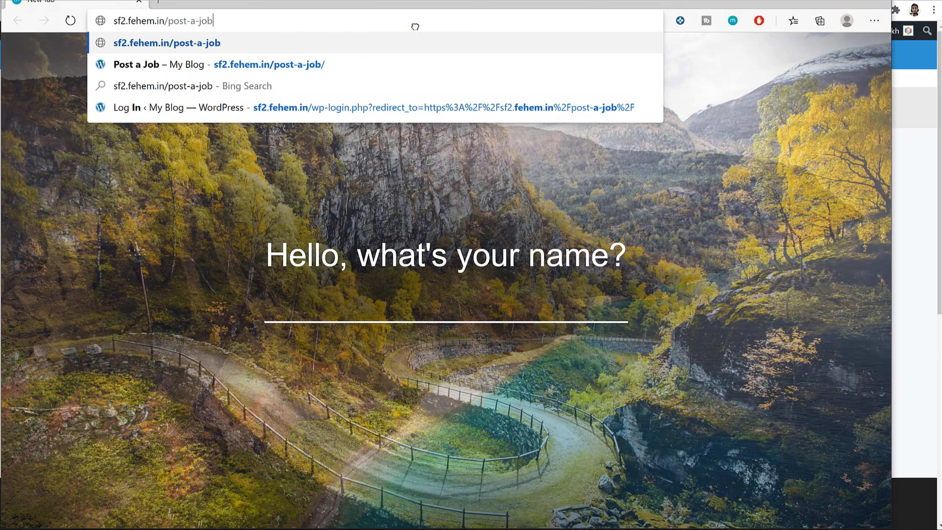
pyautogui.press('BackSpace')
pyautogui.press('BackSpace')
pyautogui.press('BackSpace')
pyautogui.press('BackSpace')
pyautogui.press('BackSpace')
pyautogui.press('BackSpace')
pyautogui.press('BackSpace')
pyautogui.press('BackSpace')
pyautogui.press('BackSpace')
pyautogui.press('BackSpace')
pyautogui.press('BackSpace')
pyautogui.press('Return')
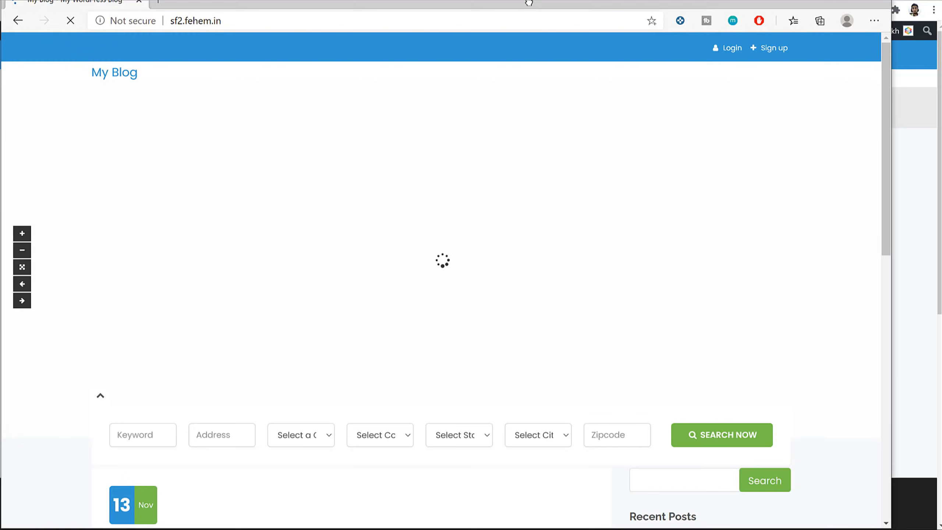
pyautogui.moveTo(528, 3); pyautogui.dragTo(573, 3)
# In the Customer sign-up form, enter first name, last name, username Customer1 and e-mail address.
pyautogui.click(822, 50)
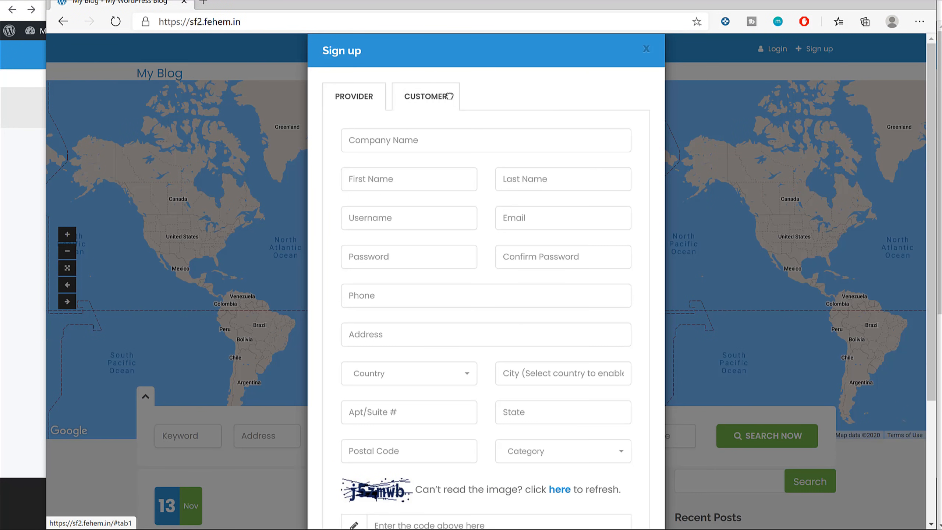
pyautogui.click(449, 97)
pyautogui.click(436, 145)
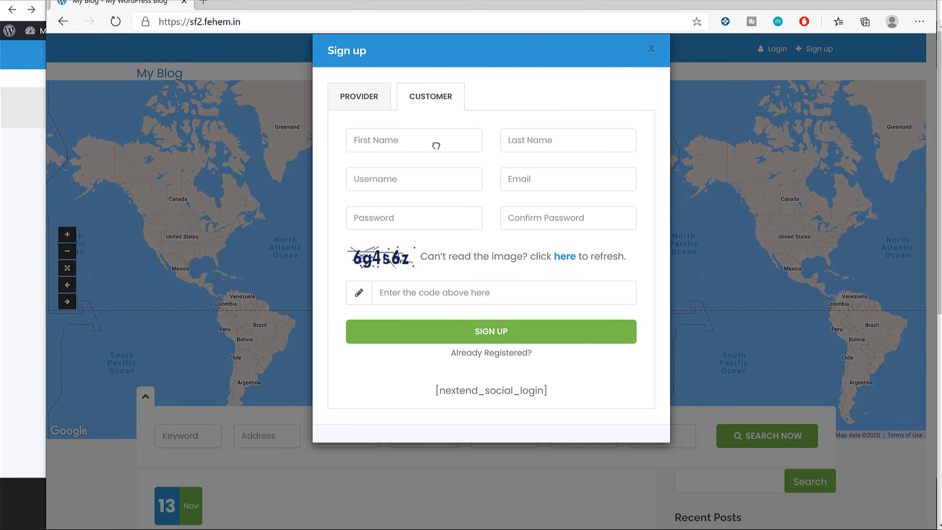
pyautogui.write('Customer')
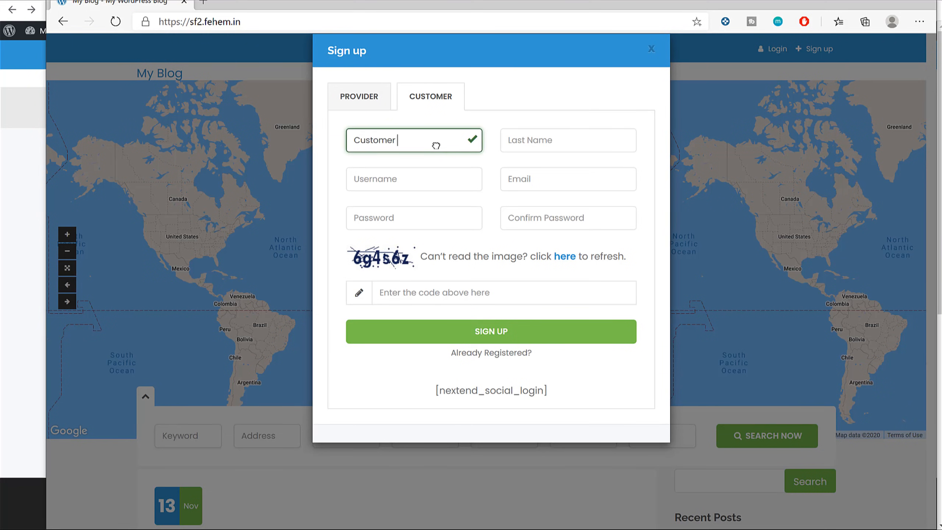
pyautogui.press('Tab')
pyautogui.write('Name')
pyautogui.press('Tab')
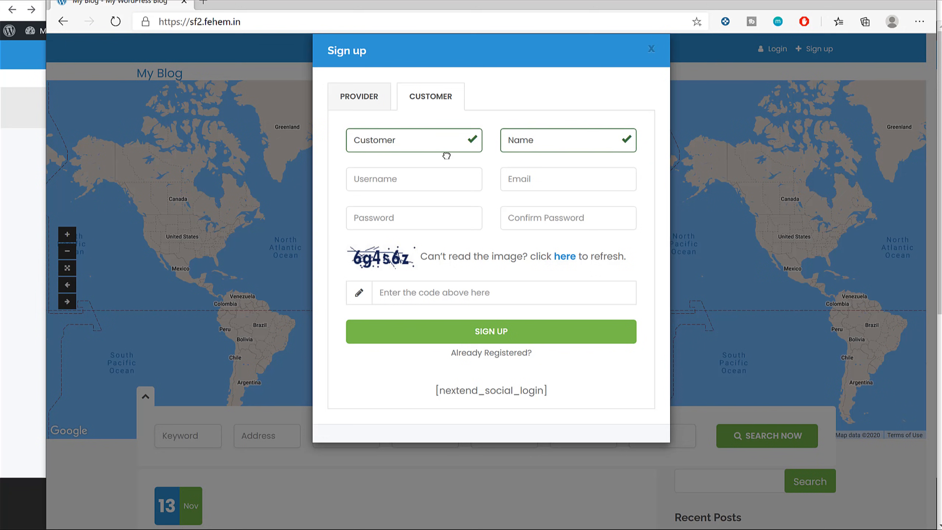
pyautogui.write('Cu')
pyautogui.press('BackSpace')
pyautogui.write('stomer1')
pyautogui.press('Tab')
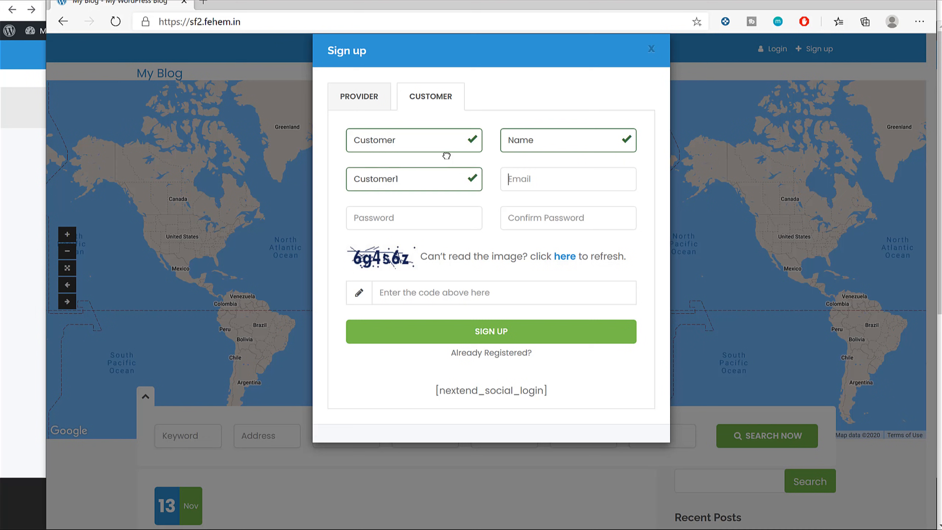
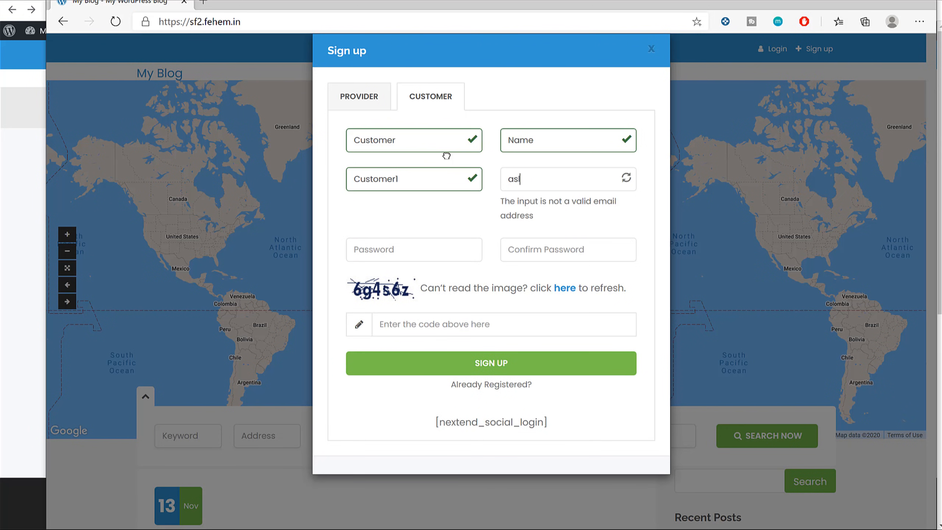
# Enter the password and captcha code, submit the registration, and close the sign-up form.
pyautogui.click(433, 216)
pyautogui.write('12345')
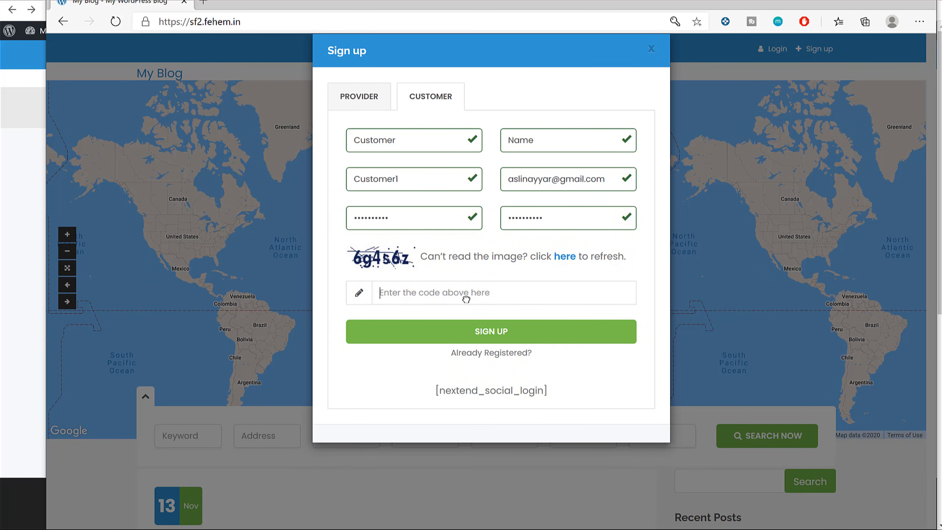
pyautogui.write('6g4s6z')
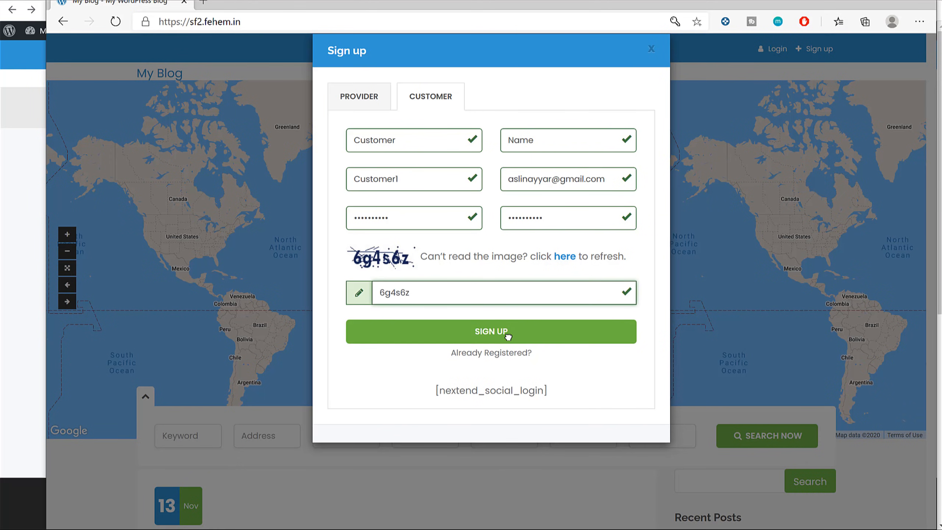
pyautogui.click(507, 334)
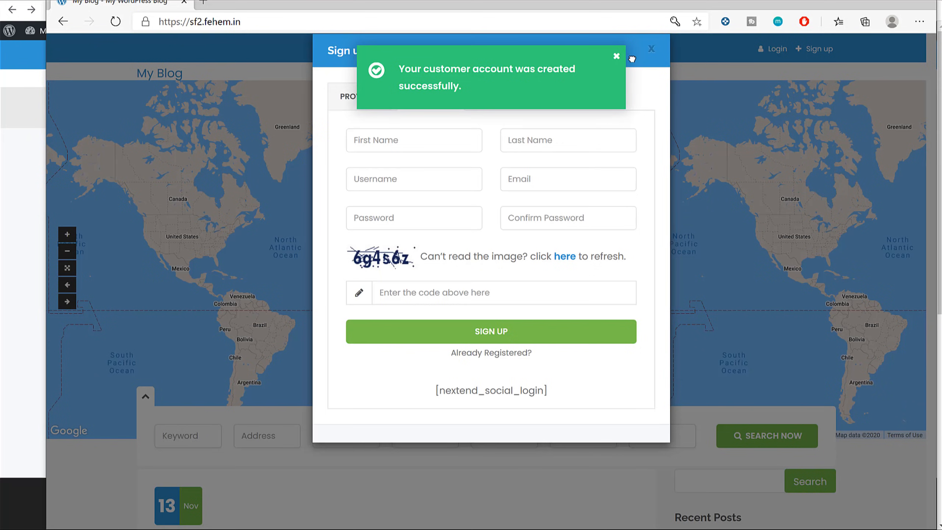
pyautogui.click(617, 55)
pyautogui.click(650, 49)
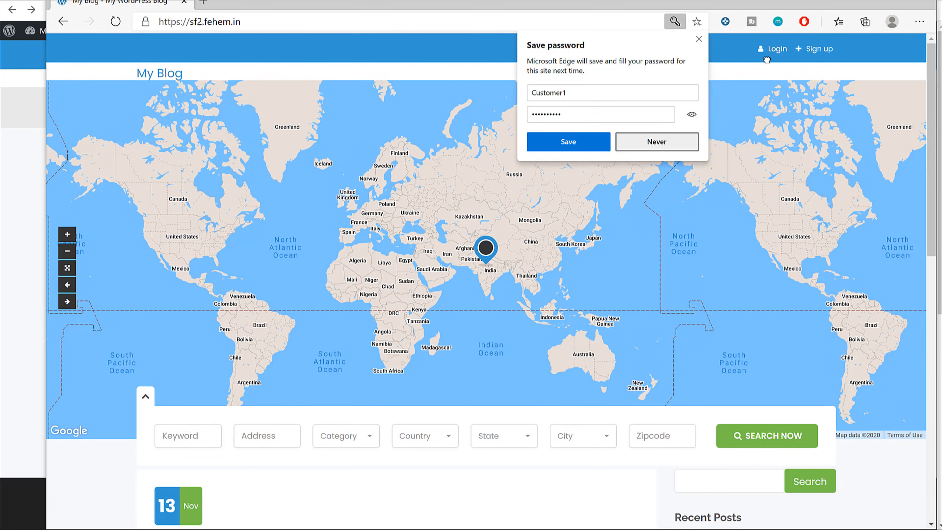
# Save the password in Edge, log in as the new customer, and review Profile Settings.
pyautogui.click(575, 144)
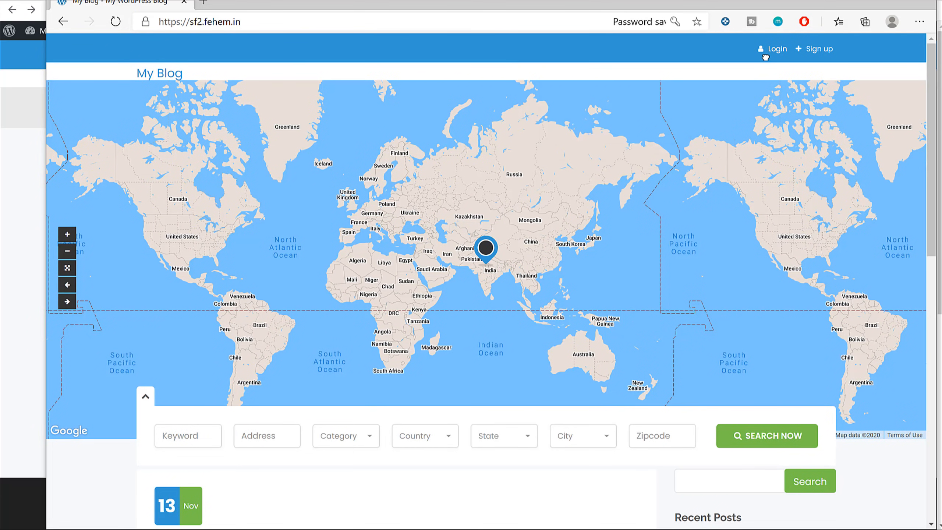
pyautogui.click(782, 47)
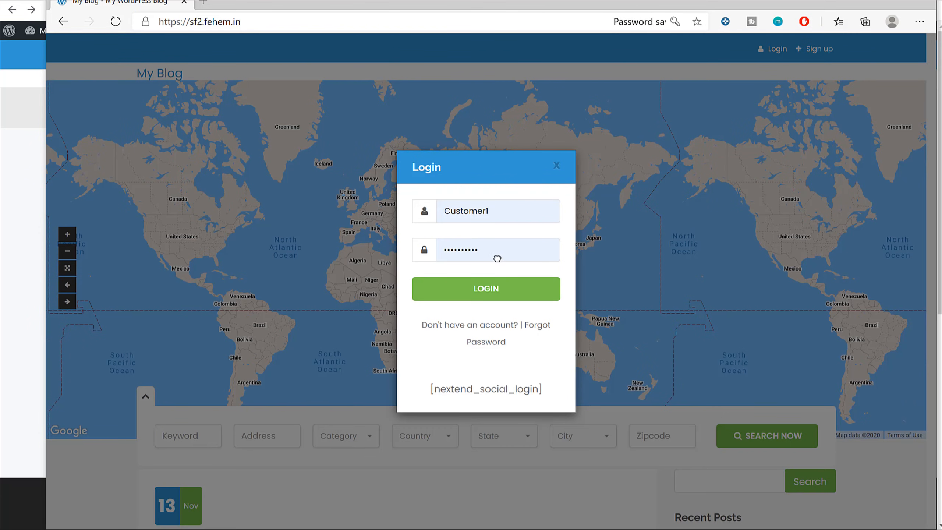
pyautogui.click(498, 286)
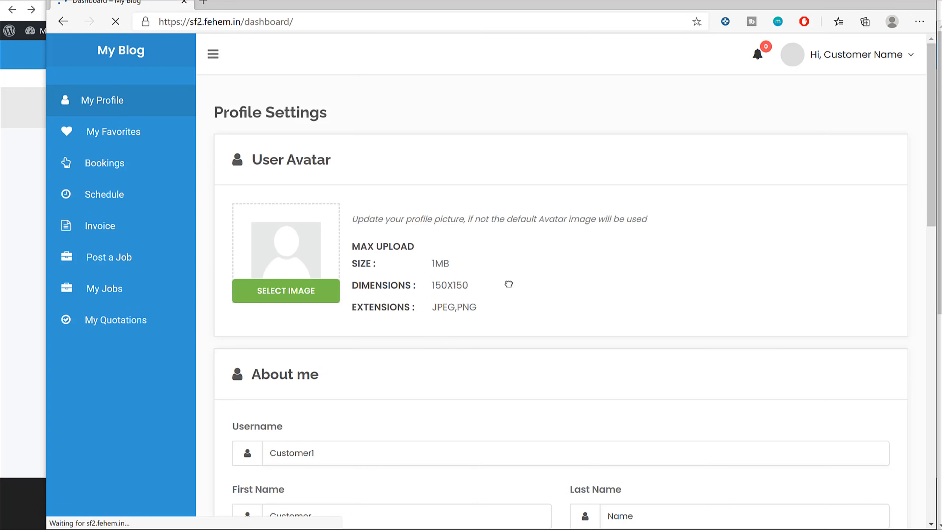
pyautogui.scroll(-15, 519, 297)
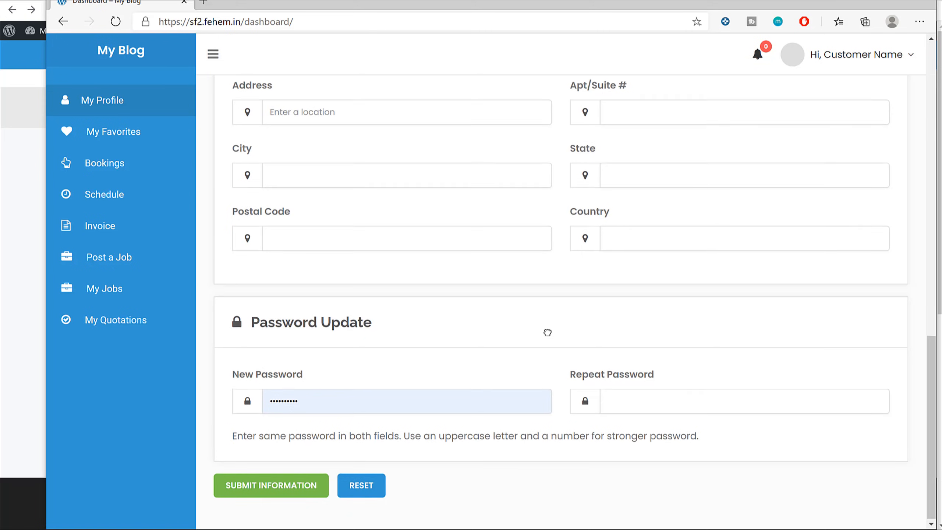
pyautogui.scroll(15, 547, 332)
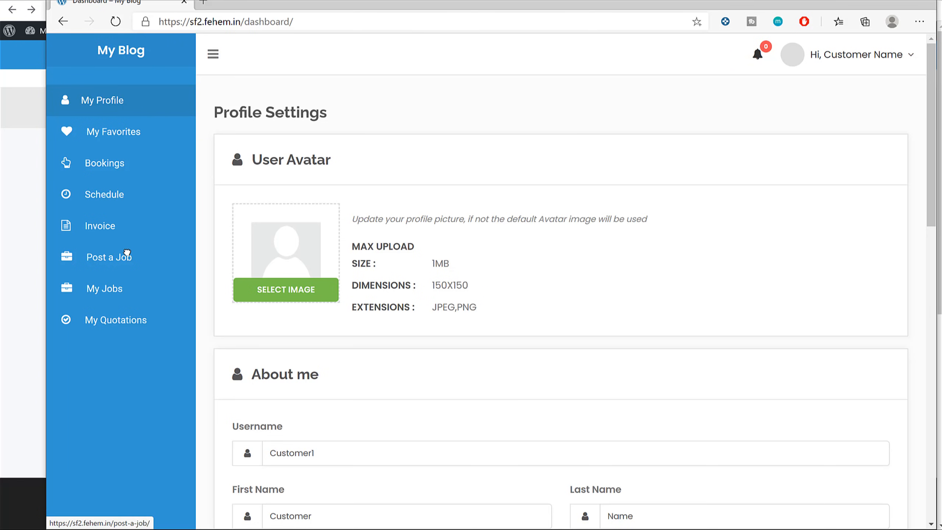
pyautogui.click(127, 256)
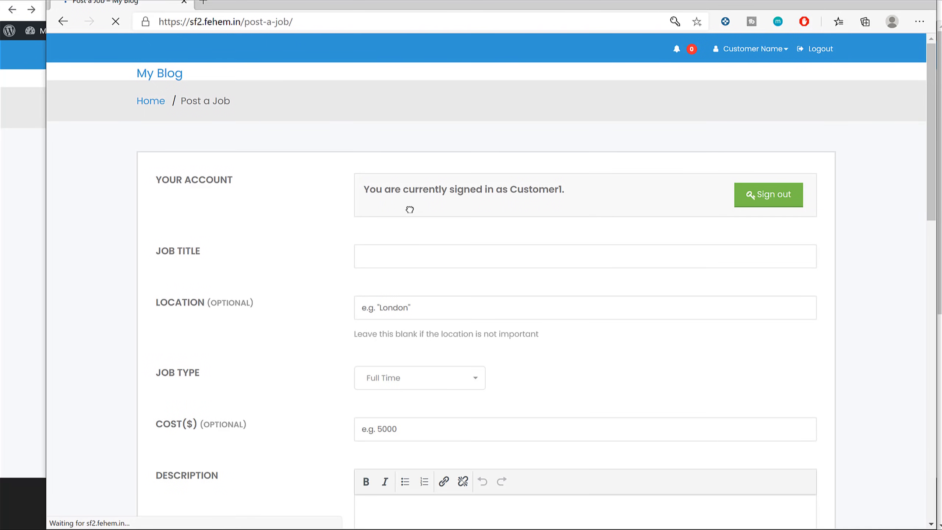
# Enter job title 'Web Dev', location Mumbai, type Freelance and cost 1000.
pyautogui.scroll(-4, 409, 210)
pyautogui.click(433, 85)
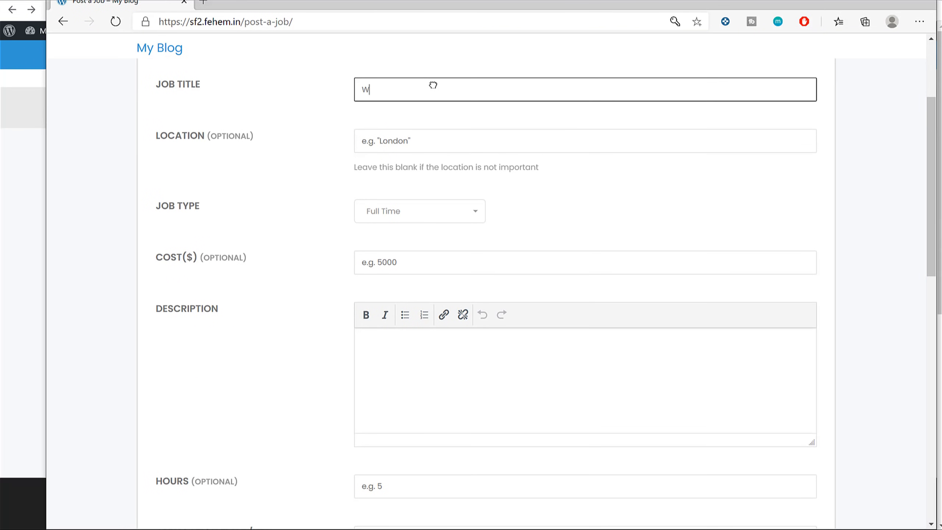
pyautogui.write('Web Dev')
pyautogui.press('Tab')
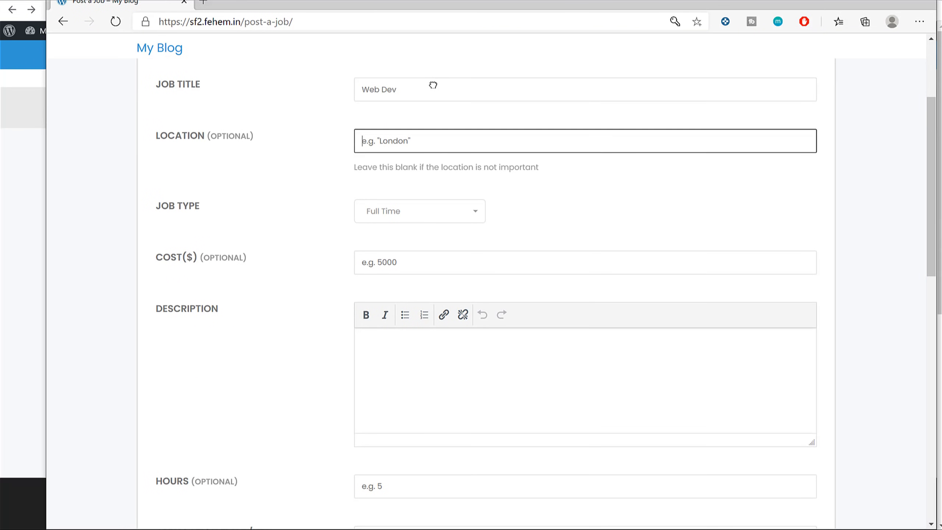
pyautogui.write('Mumbai')
pyautogui.press('Tab')
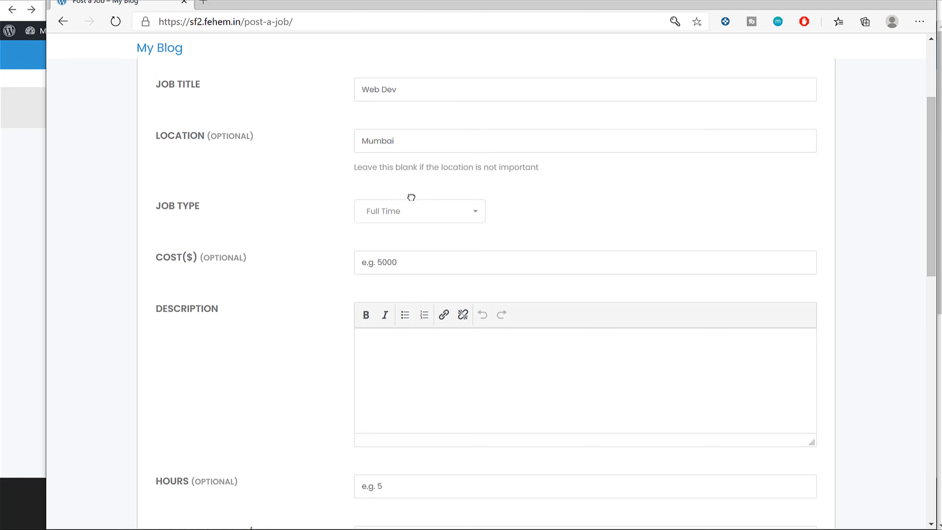
pyautogui.click(408, 214)
pyautogui.click(407, 230)
pyautogui.click(396, 263)
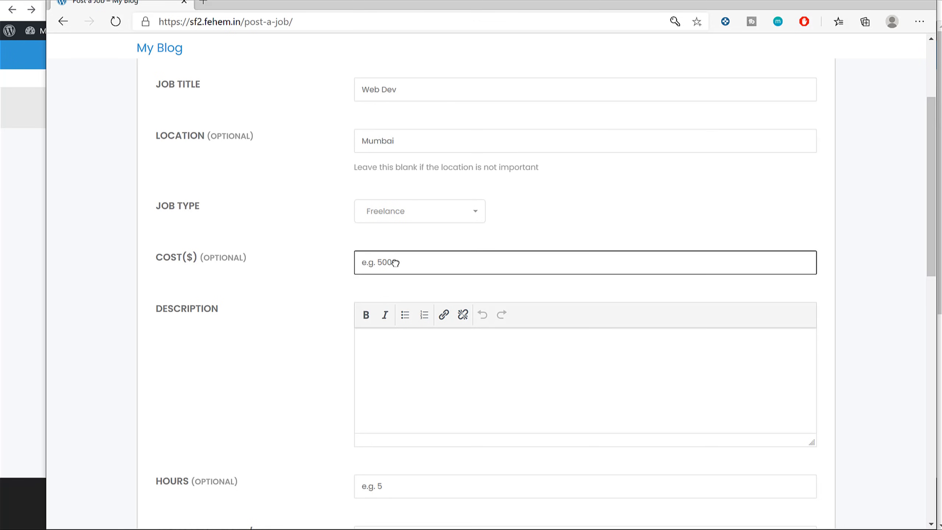
pyautogui.write('1000')
pyautogui.press('Tab')
# Add a short description, preview the listing, and submit it for approval.
pyautogui.scroll(-2, 427, 301)
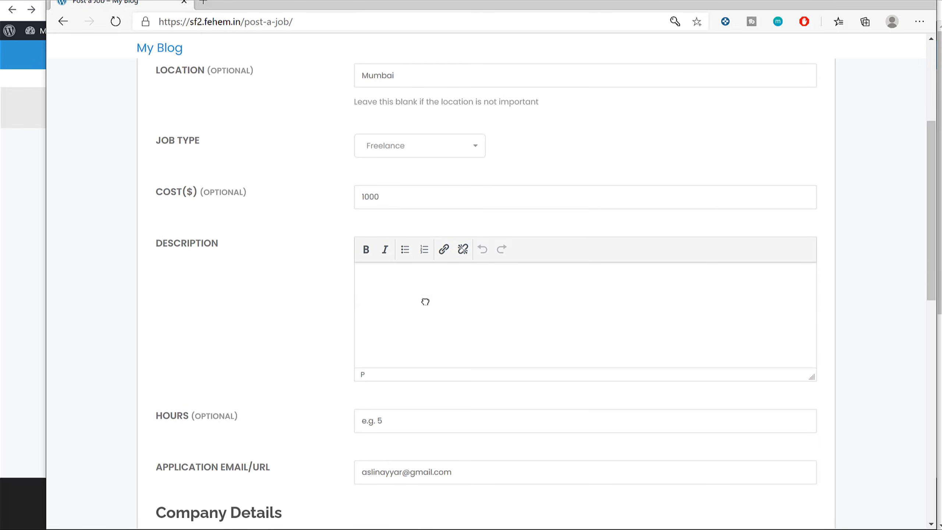
pyautogui.write('Desc')
pyautogui.scroll(-6, 436, 314)
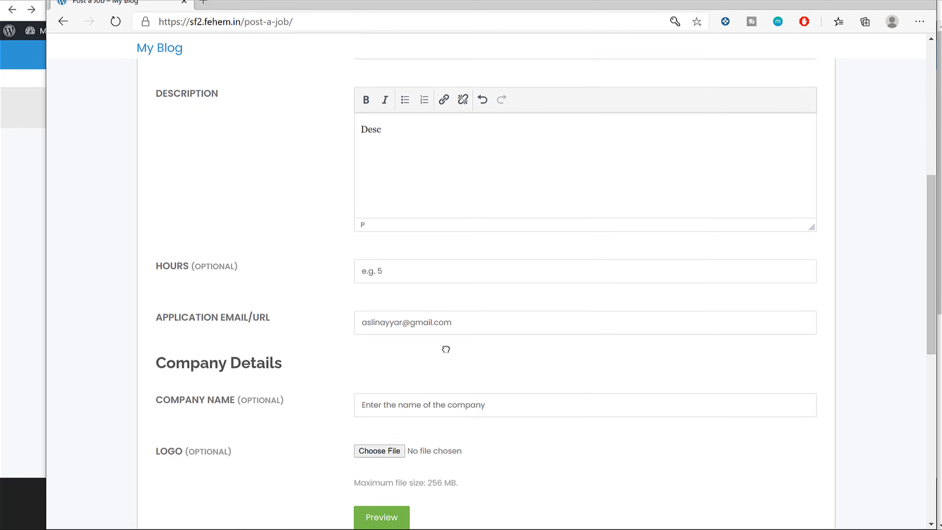
pyautogui.scroll(2, 418, 230)
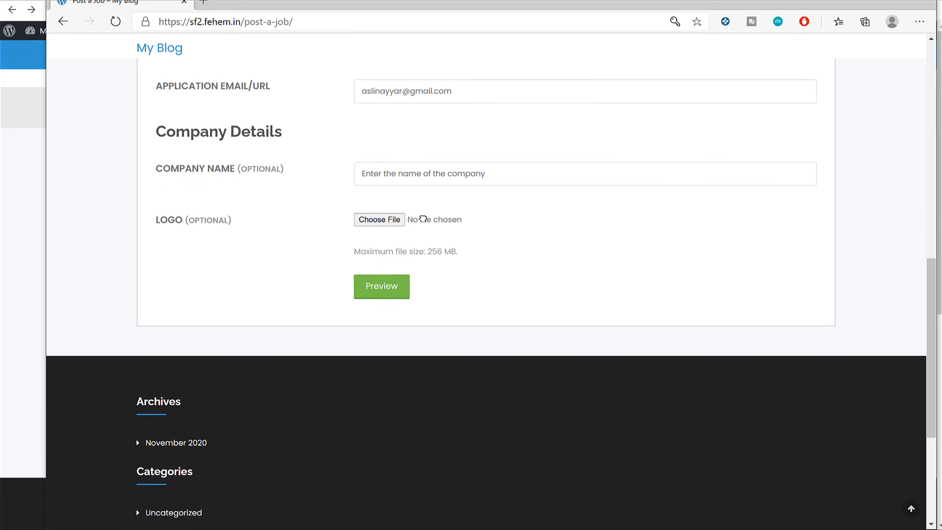
pyautogui.click(372, 367)
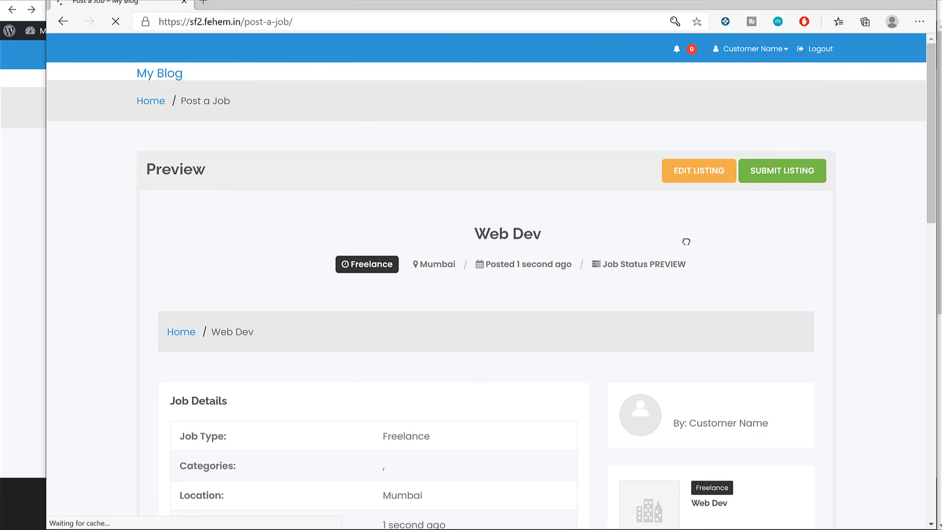
pyautogui.click(791, 177)
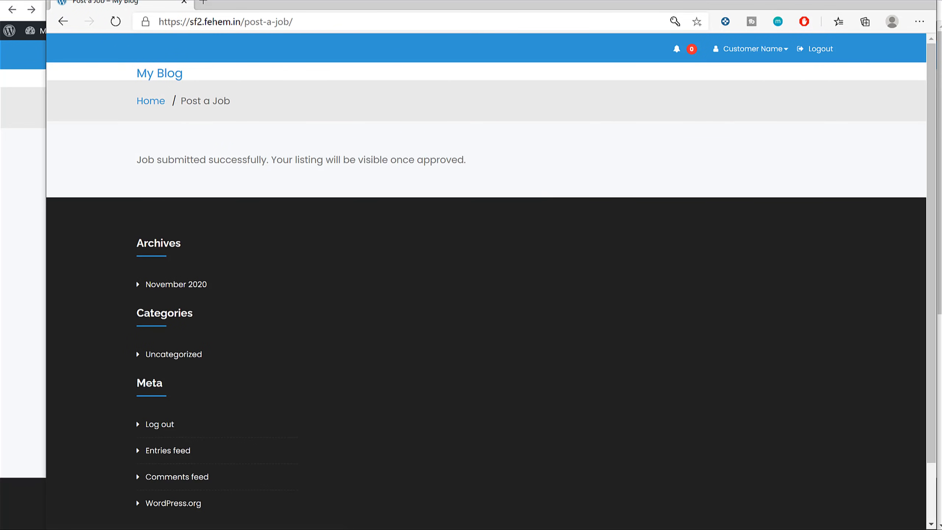
pyautogui.click(868, 1)
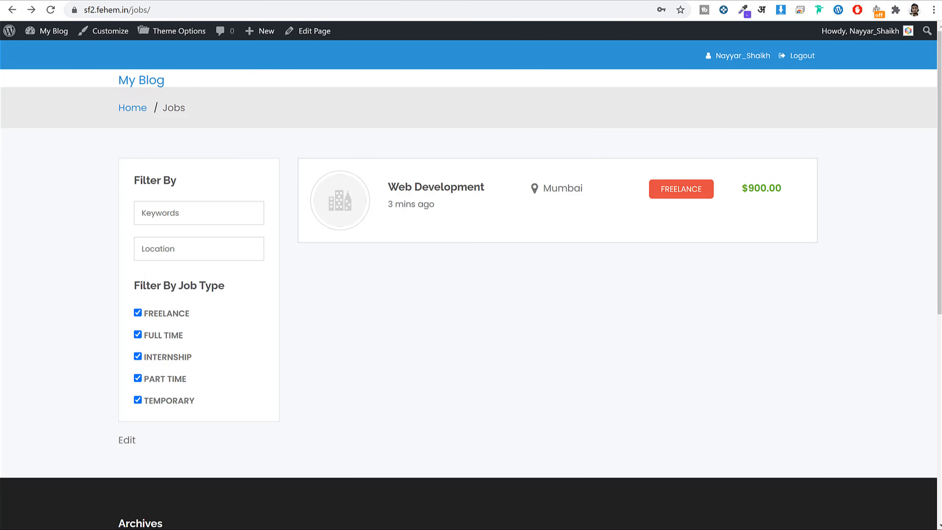
# Approve the pending Web Dev job in the admin's All Jobs list.
pyautogui.click(228, 1)
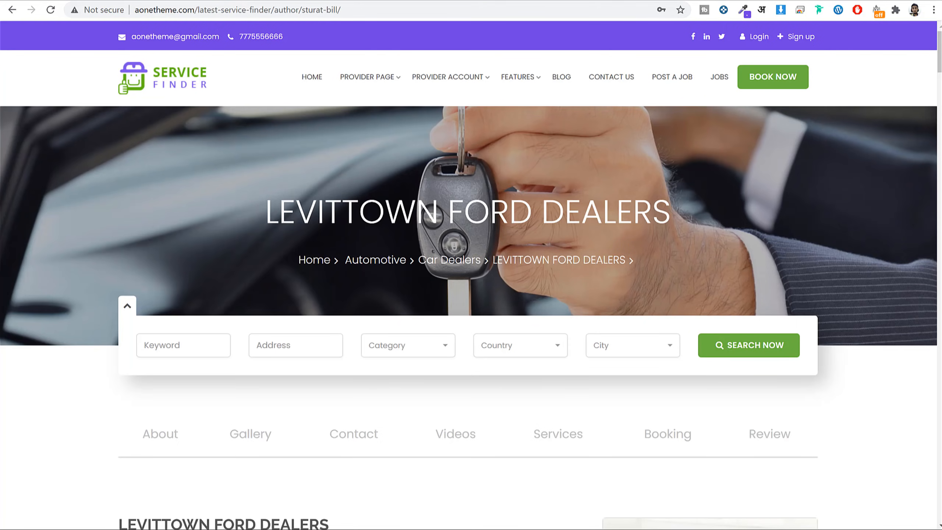
pyautogui.click(41, 1)
pyautogui.click(35, 268)
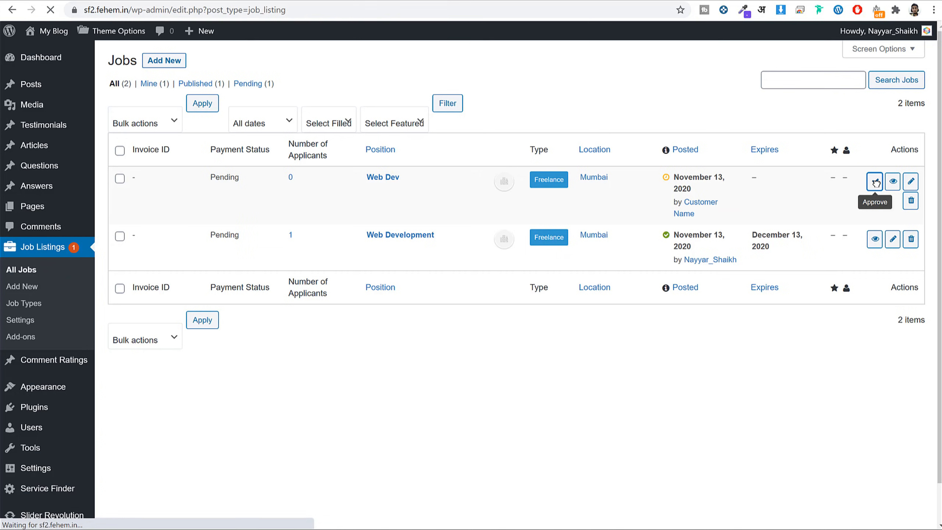
pyautogui.click(875, 182)
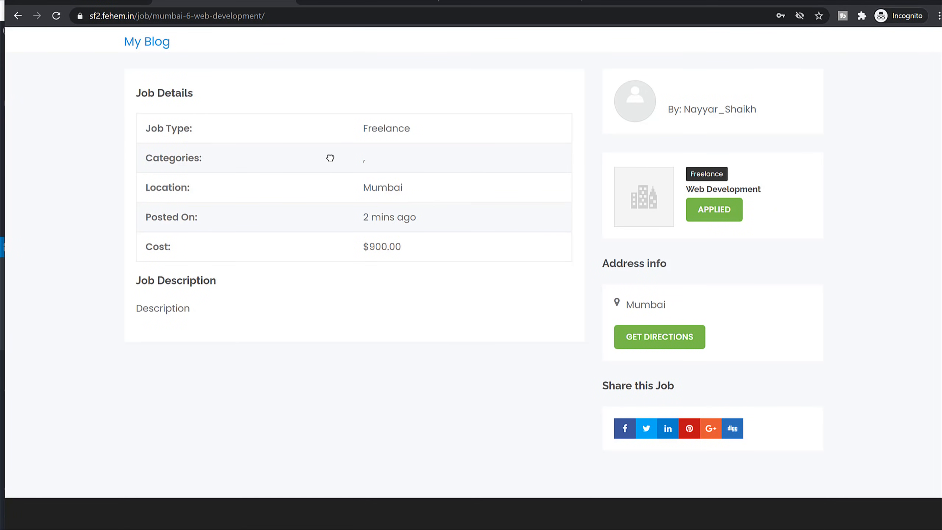
pyautogui.scroll(5, 332, 152)
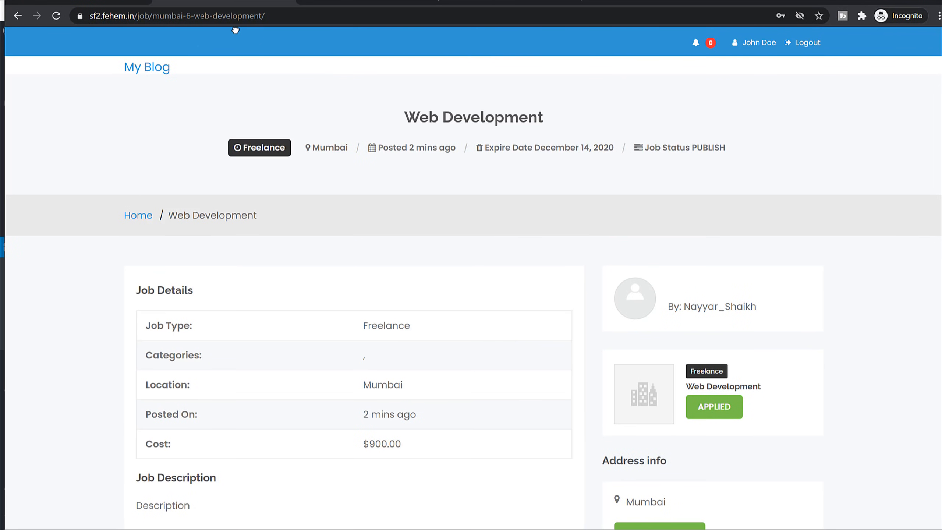
# Return to the public jobs list, reload it, and open the Web Dev job.
pyautogui.hotkey('alt', 'Left')
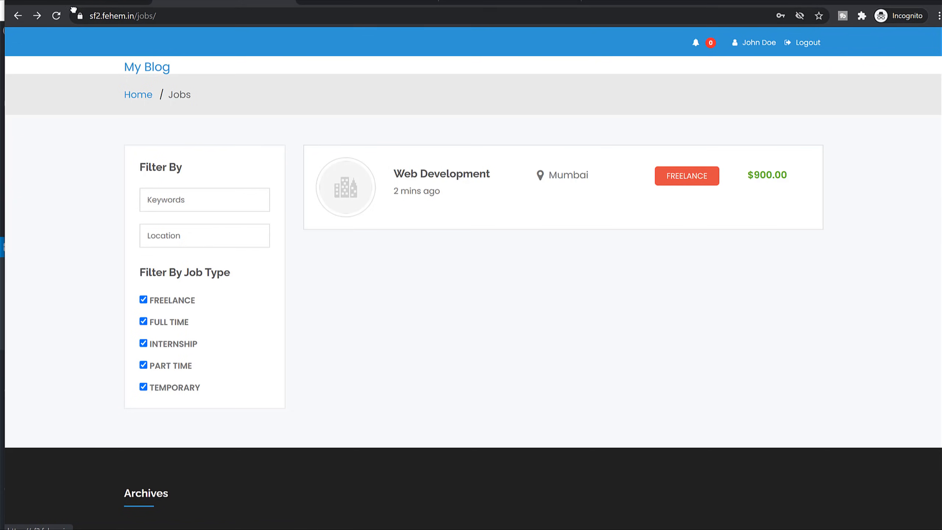
pyautogui.click(56, 15)
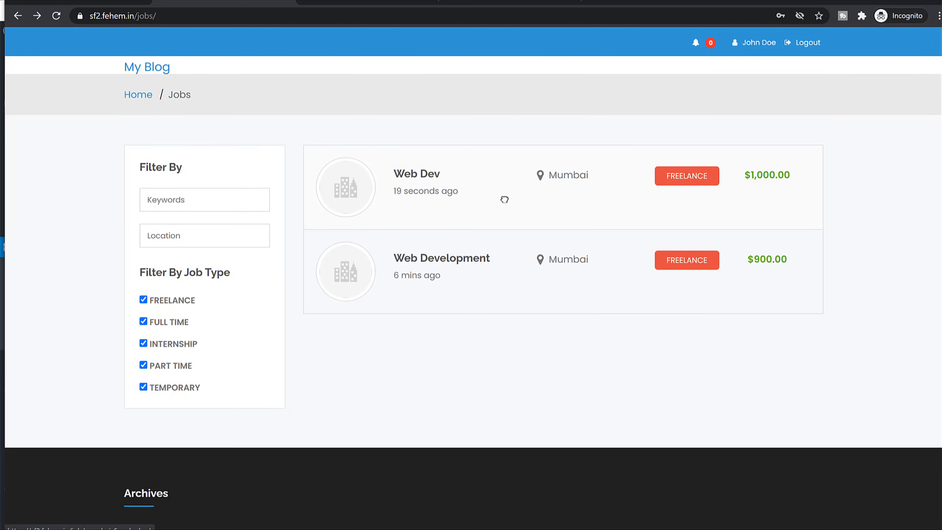
pyautogui.click(604, 196)
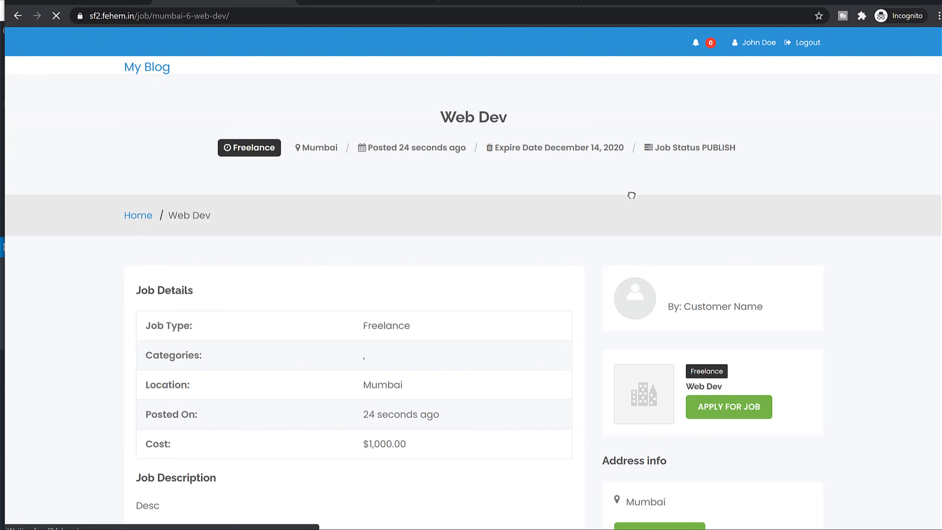
pyautogui.scroll(-3, 565, 307)
pyautogui.scroll(-2, 556, 305)
pyautogui.scroll(3, 547, 303)
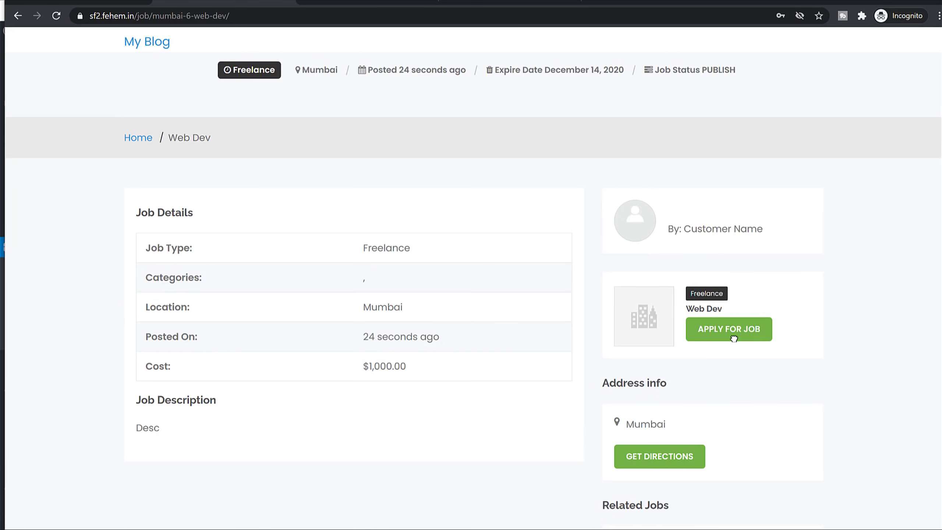
# Apply for the Web Dev job with a 1200 bid and a short description.
pyautogui.click(693, 330)
pyautogui.click(442, 226)
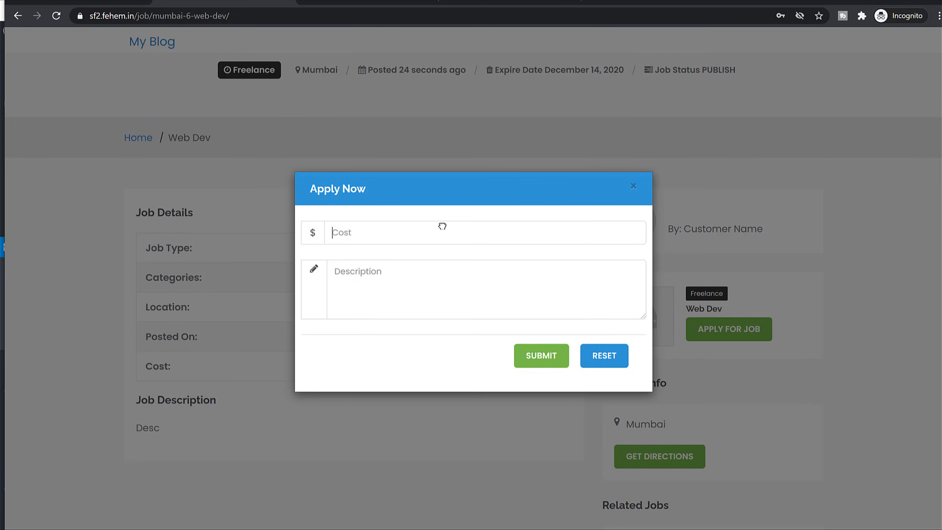
pyautogui.write('120')
pyautogui.write('Desc')
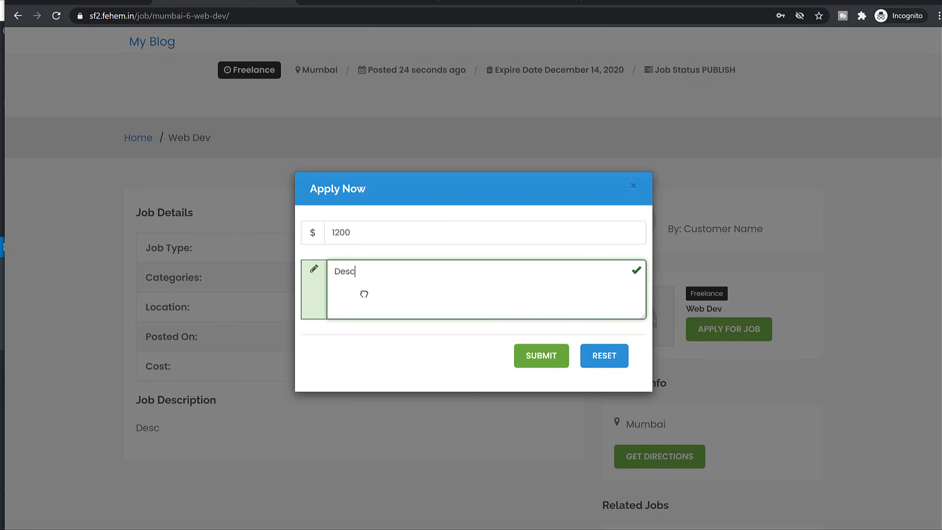
pyautogui.click(538, 358)
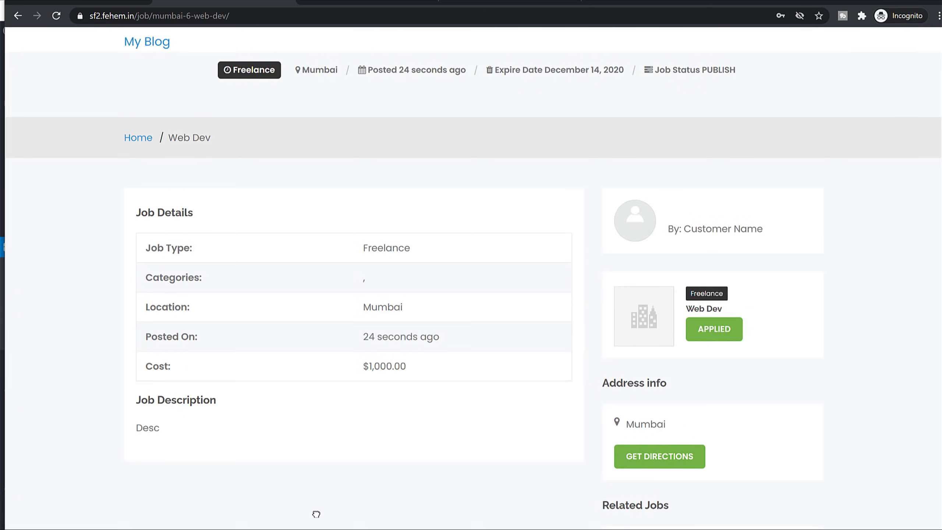
pyautogui.hotkey('alt', 'Tab')
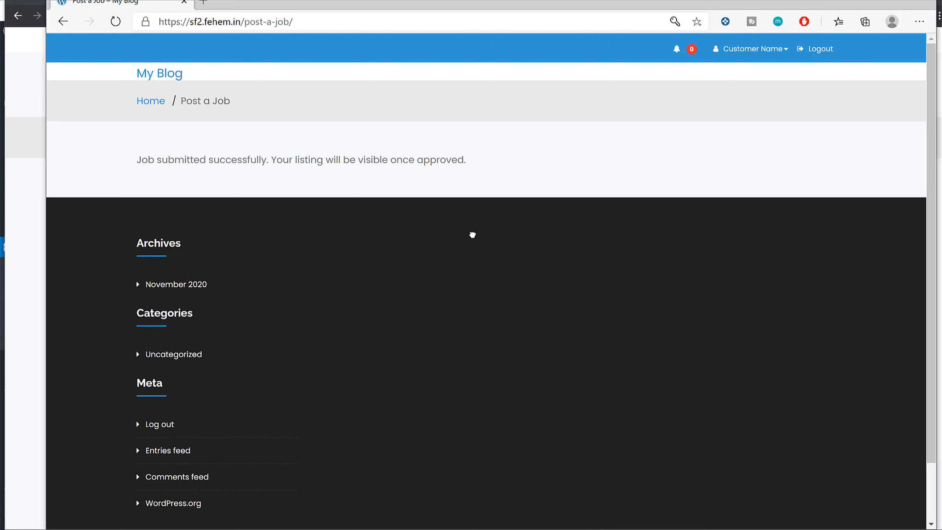
# From the customer's profile notifications, open the job application and check Web Dev's 1 applicant.
pyautogui.click(758, 47)
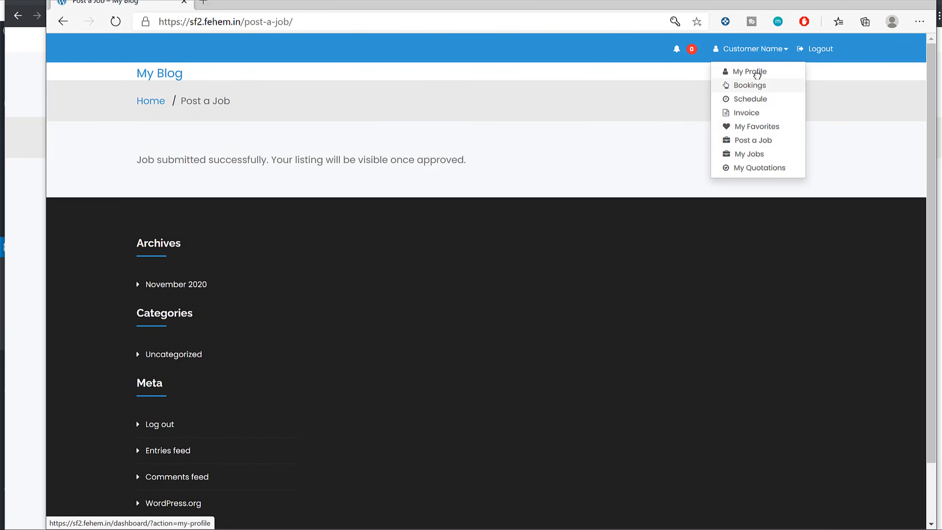
pyautogui.click(754, 71)
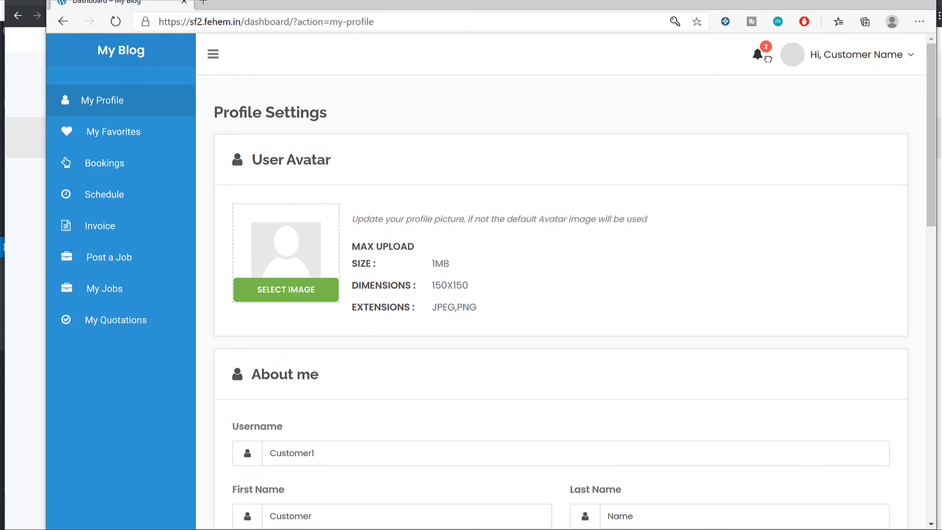
pyautogui.click(758, 55)
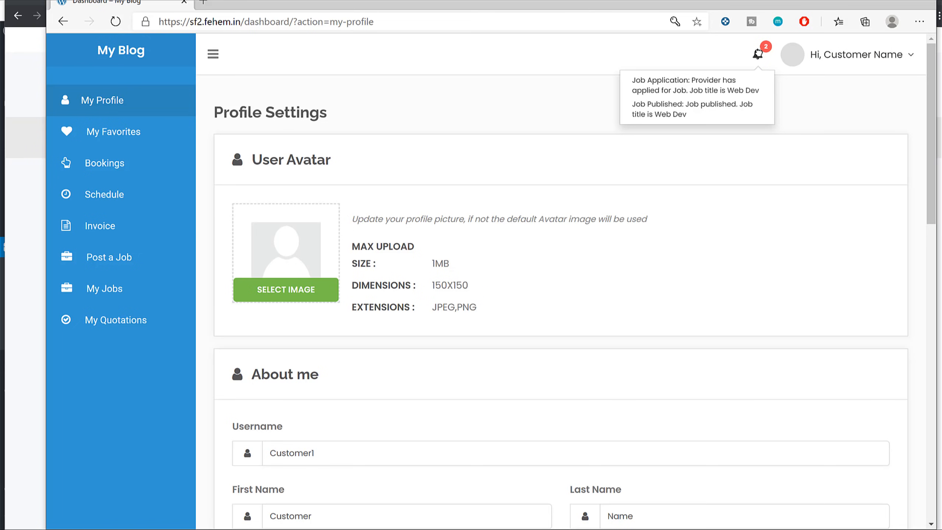
pyautogui.click(701, 79)
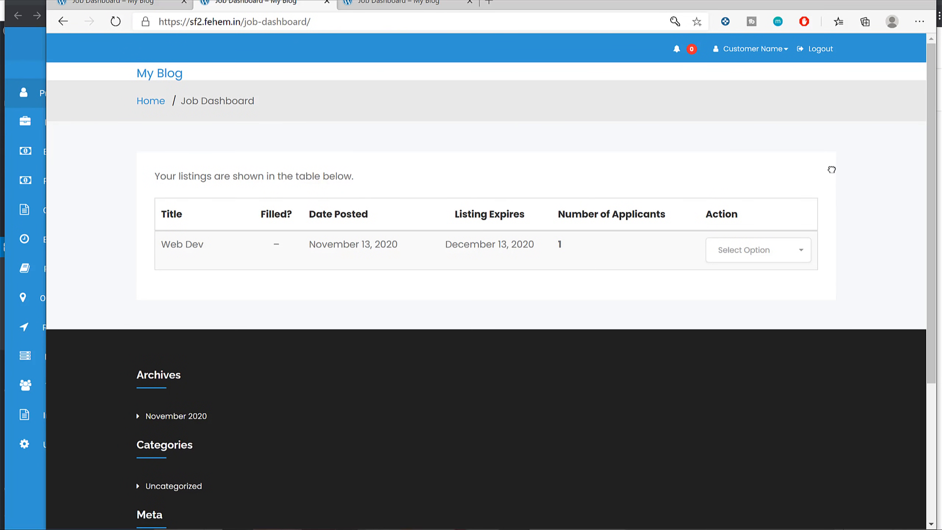
pyautogui.doubleClick(559, 245)
# Bring the customer's window back and navigate it to the site's homepage.
pyautogui.click(867, 2)
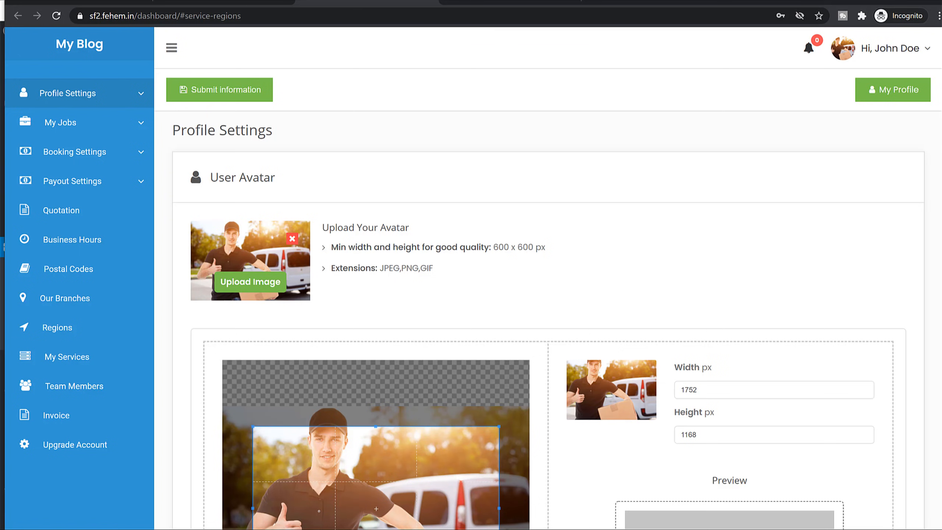
pyautogui.click(253, 529)
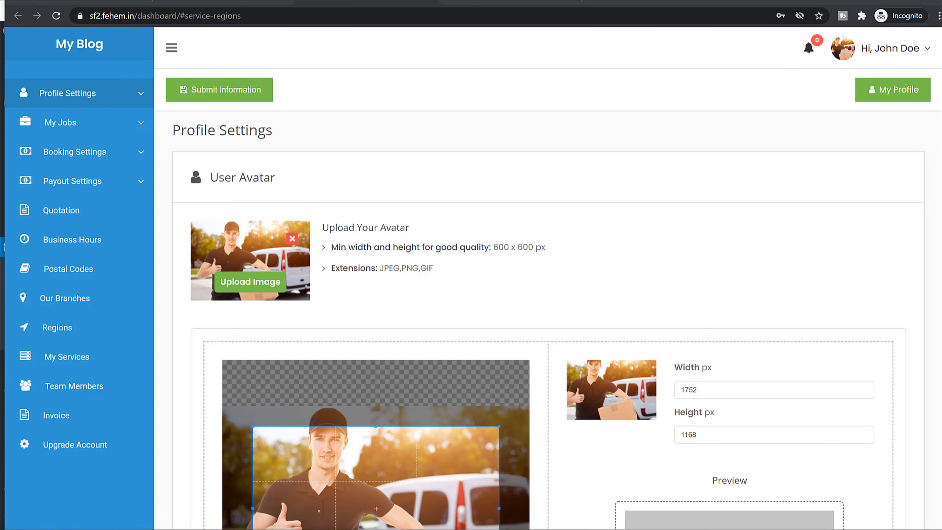
pyautogui.click(192, 520)
pyautogui.click(282, 529)
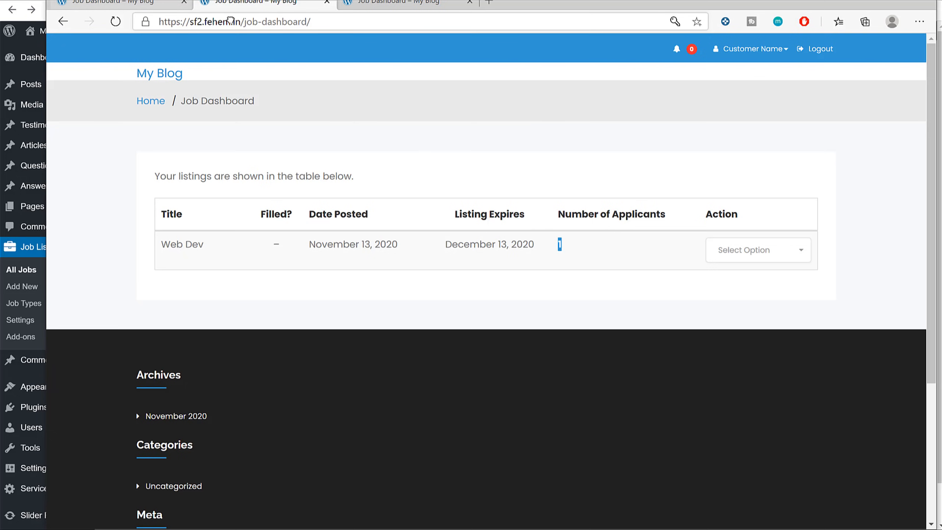
pyautogui.moveTo(244, 21); pyautogui.dragTo(449, 15)
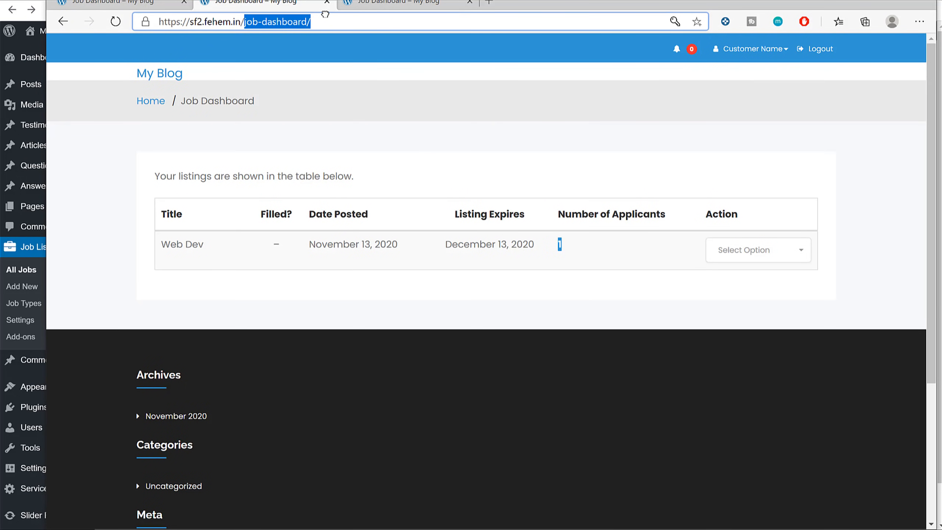
pyautogui.press('BackSpace')
pyautogui.press('Return')
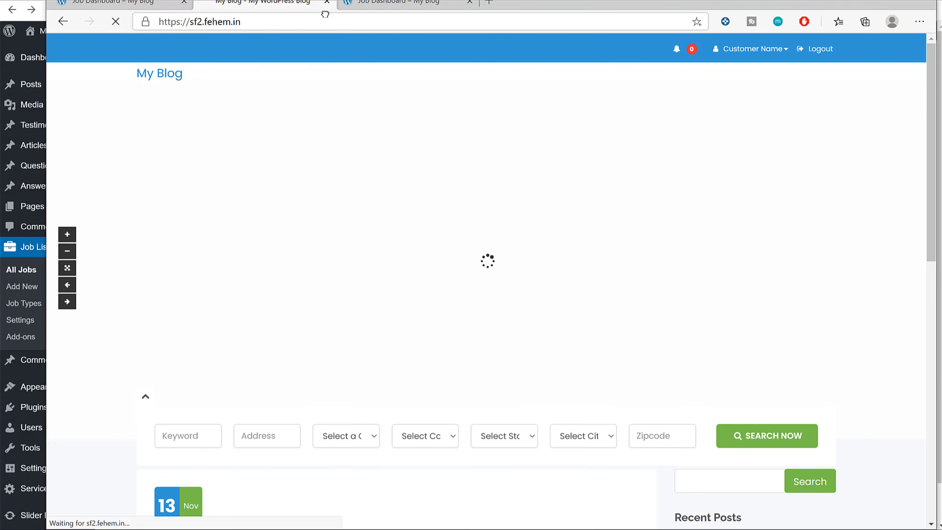
pyautogui.scroll(-5, 538, 305)
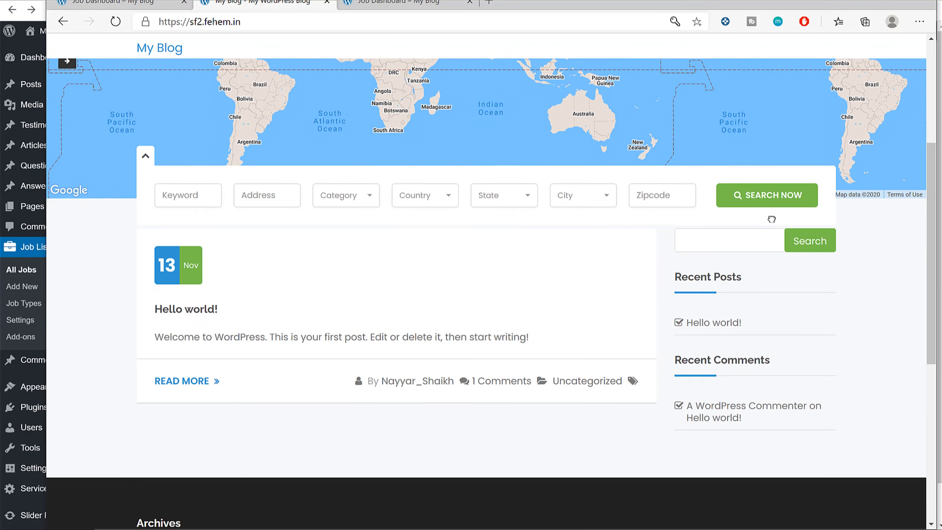
pyautogui.click(767, 194)
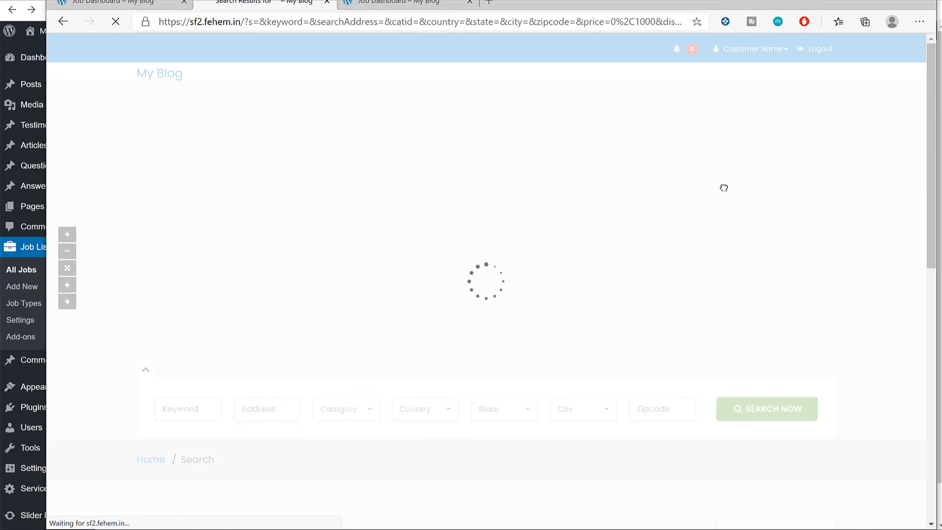
pyautogui.scroll(-8, 745, 275)
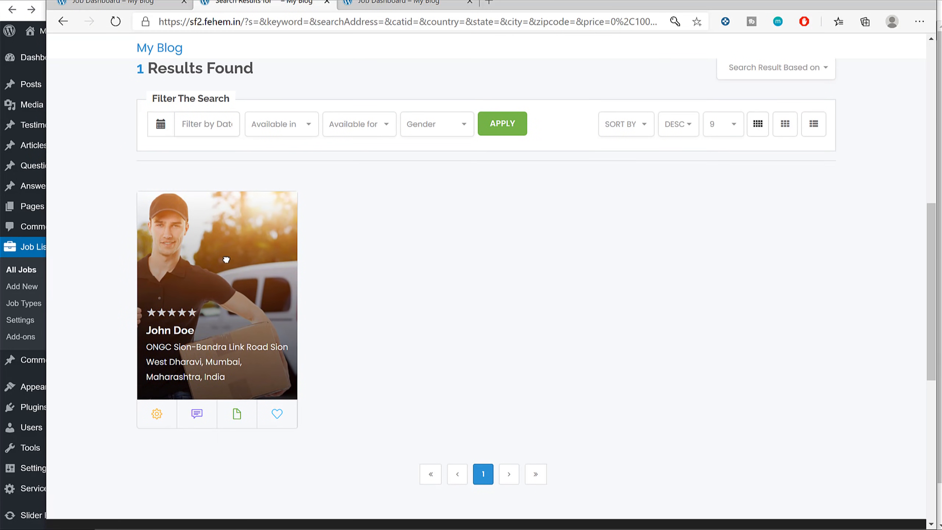
pyautogui.click(226, 260)
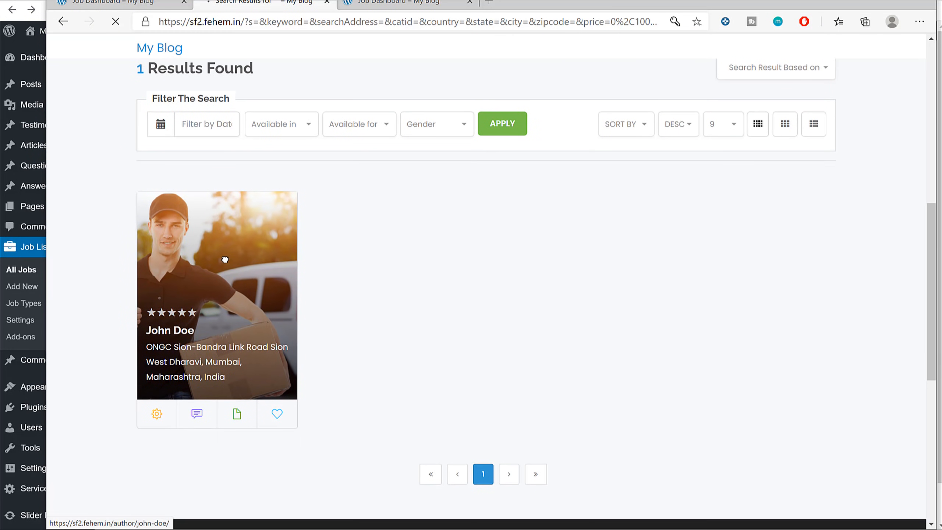
pyautogui.scroll(-5, 791, 314)
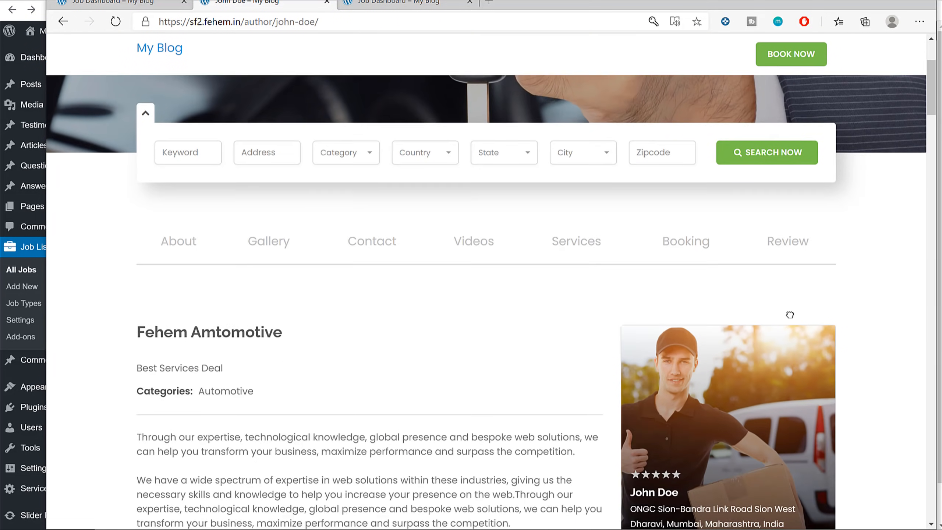
pyautogui.scroll(-9, 790, 314)
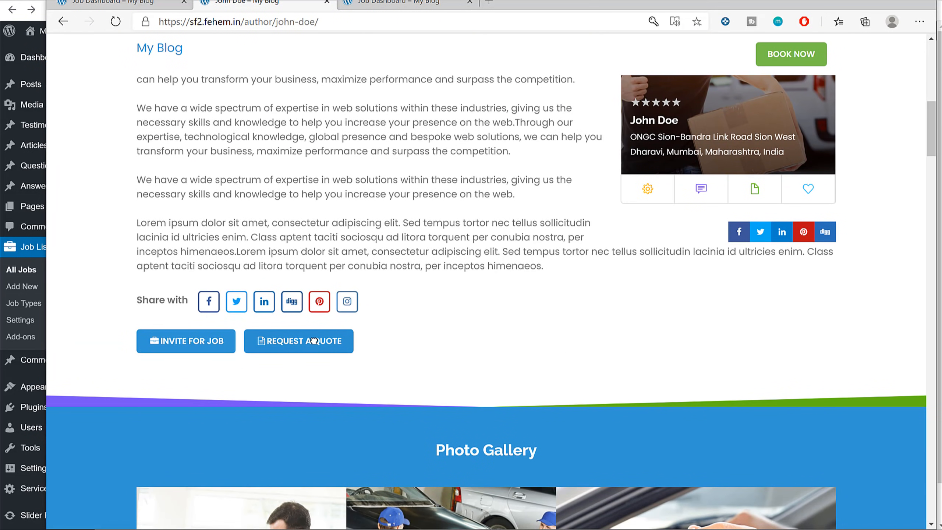
pyautogui.click(314, 341)
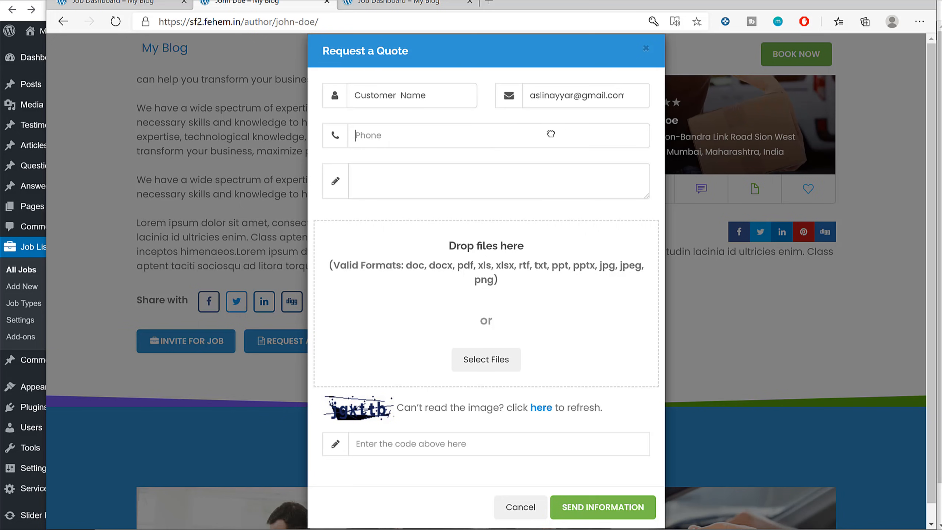
# Send a quote request with a phone number, message 'Quote' and the captcha code.
pyautogui.click(539, 137)
pyautogui.press('Tab')
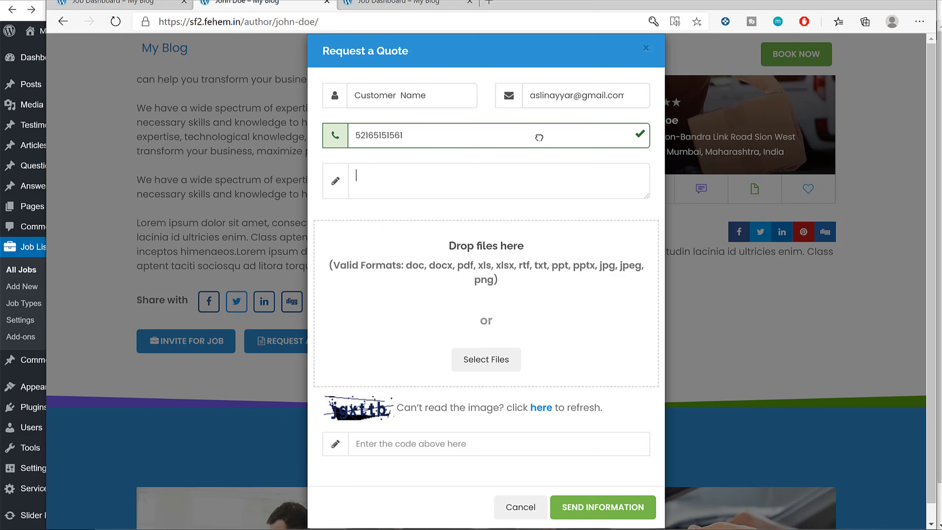
pyautogui.write('Quote')
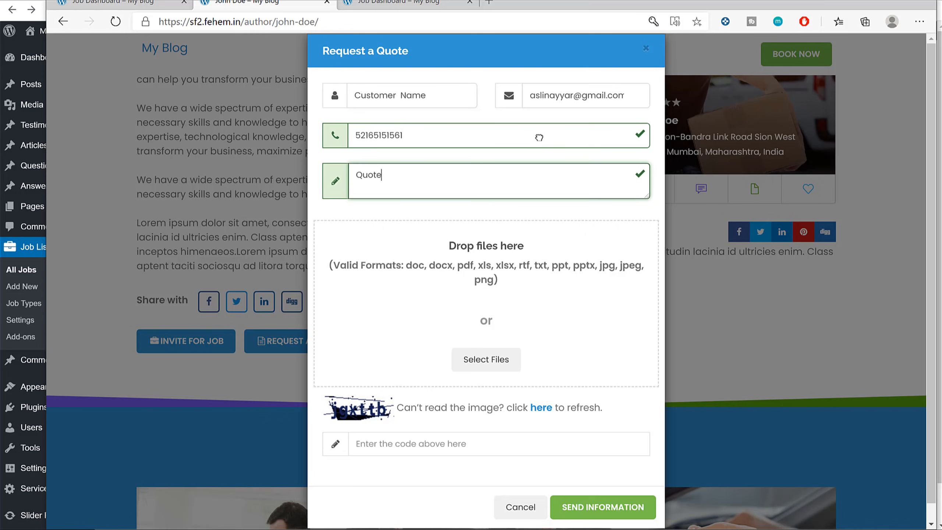
pyautogui.press('Tab')
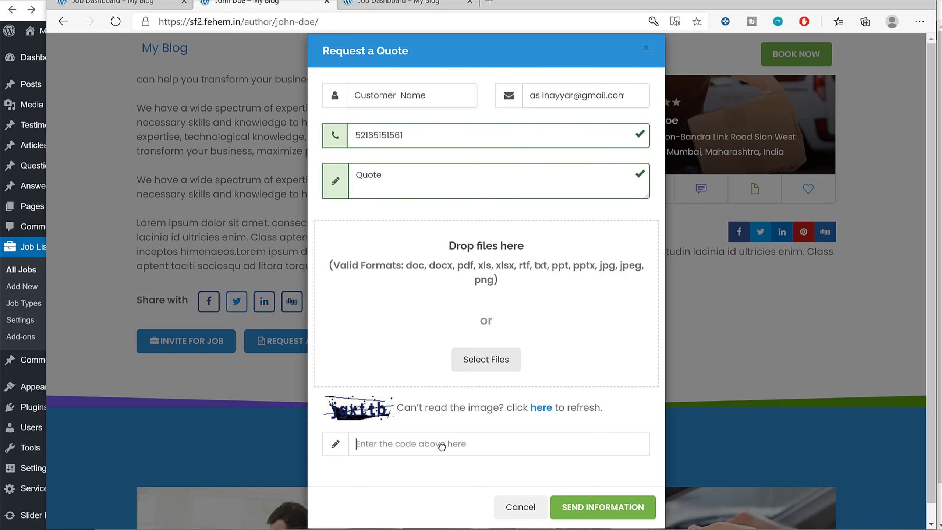
pyautogui.write('j')
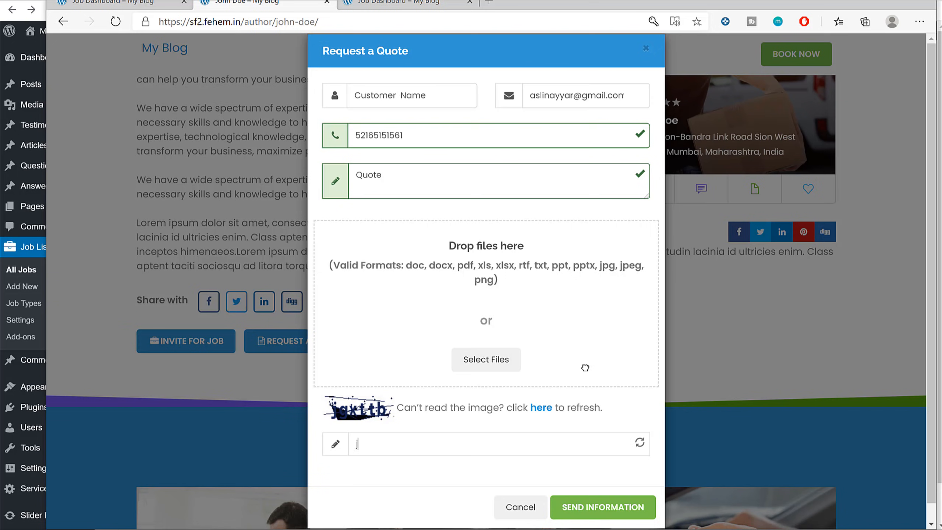
pyautogui.write('gxttb')
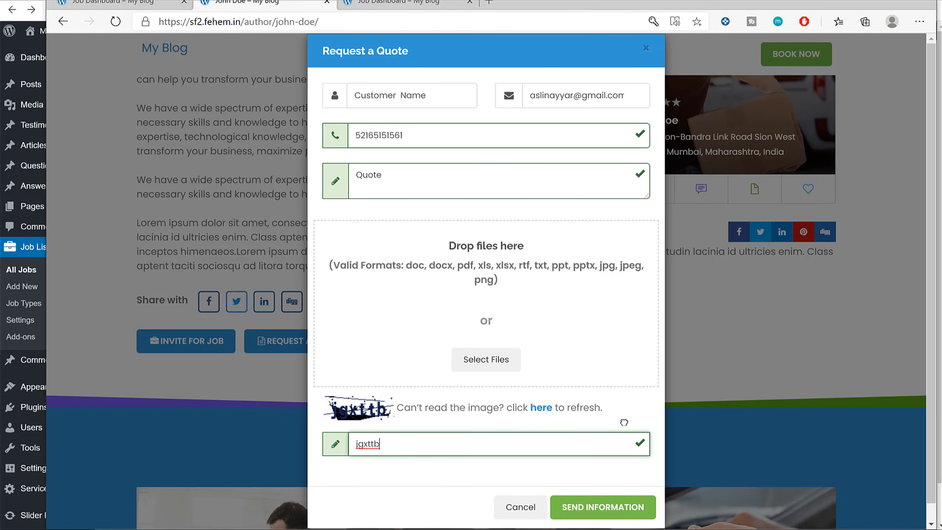
pyautogui.click(613, 507)
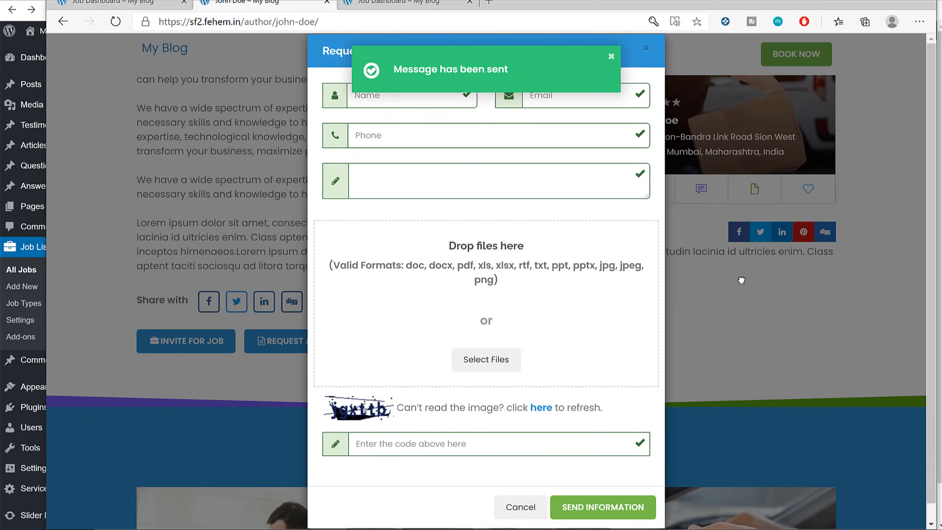
pyautogui.click(747, 276)
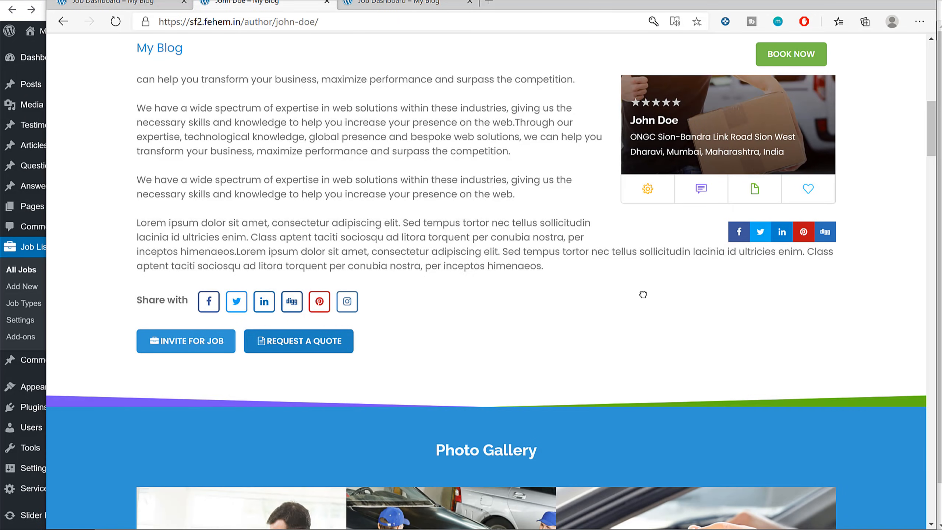
# Invite the provider to the Web Dev job and send the invitation.
pyautogui.scroll(5, 831, 273)
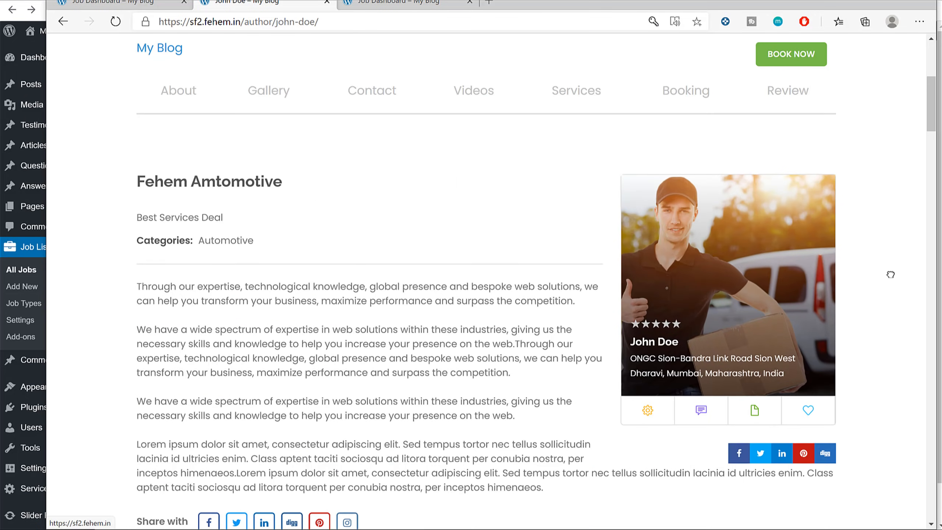
pyautogui.scroll(-5, 862, 283)
pyautogui.click(187, 341)
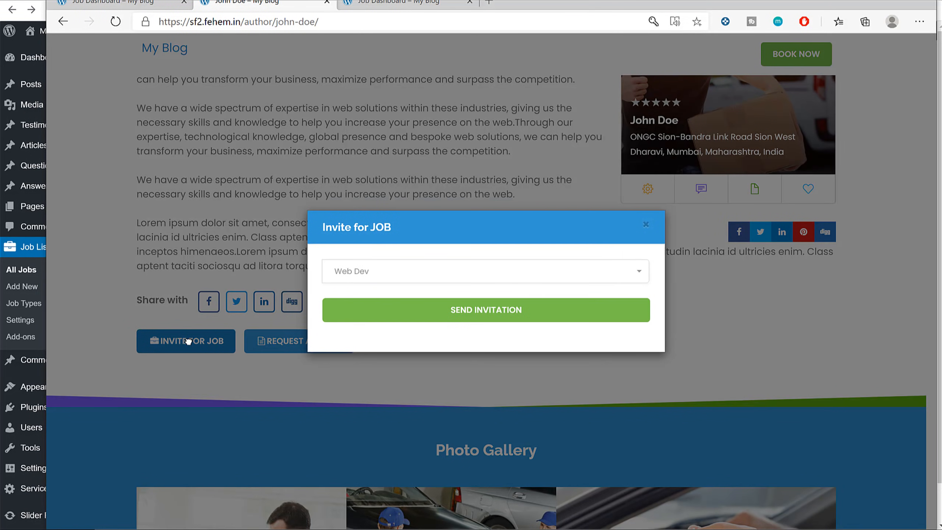
pyautogui.click(418, 267)
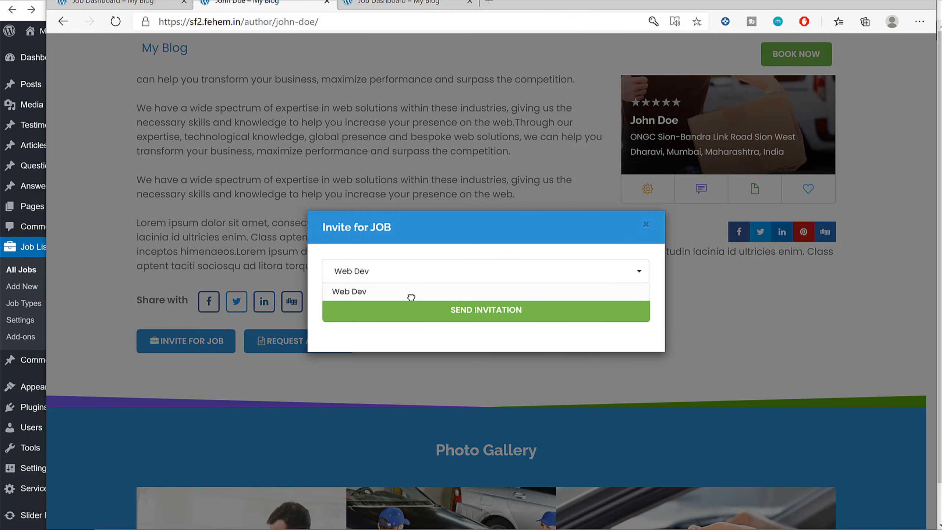
pyautogui.click(424, 264)
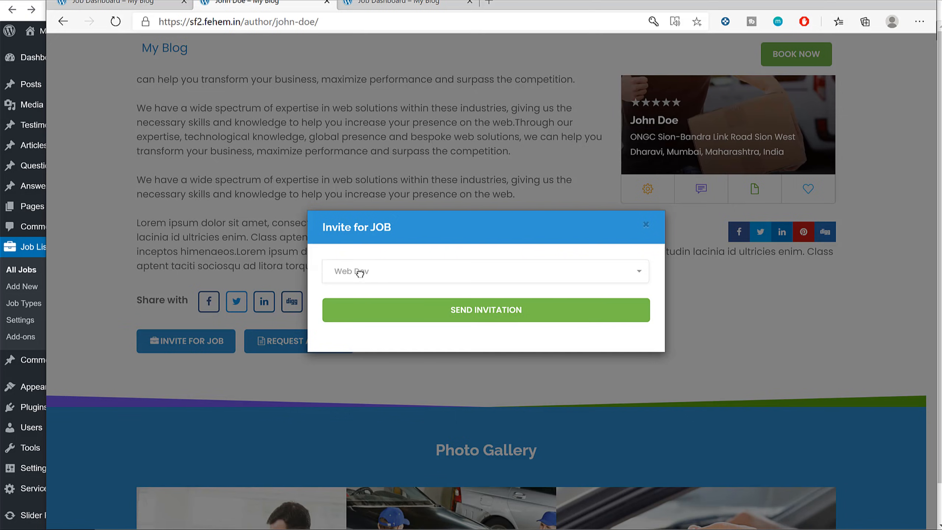
pyautogui.click(479, 311)
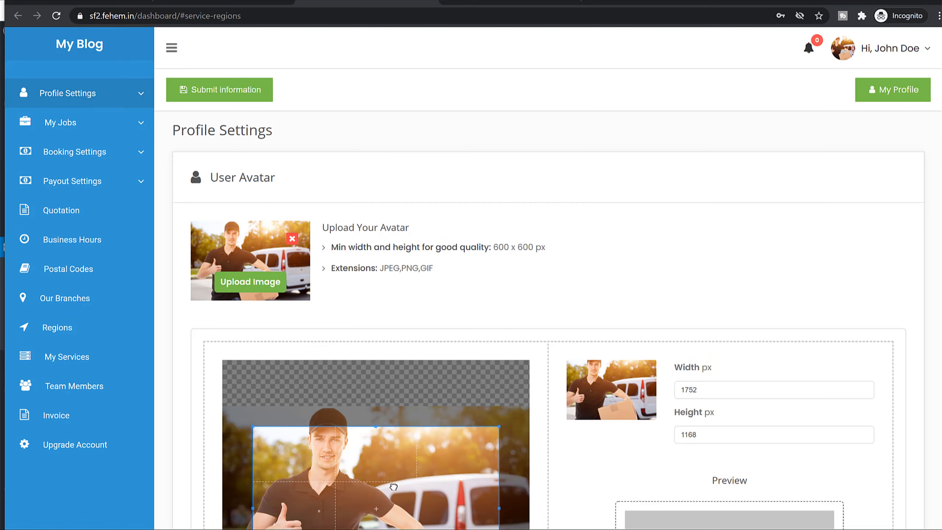
# Open the provider's dashboard, check notifications, and go to the Quotations page.
pyautogui.click(93, 40)
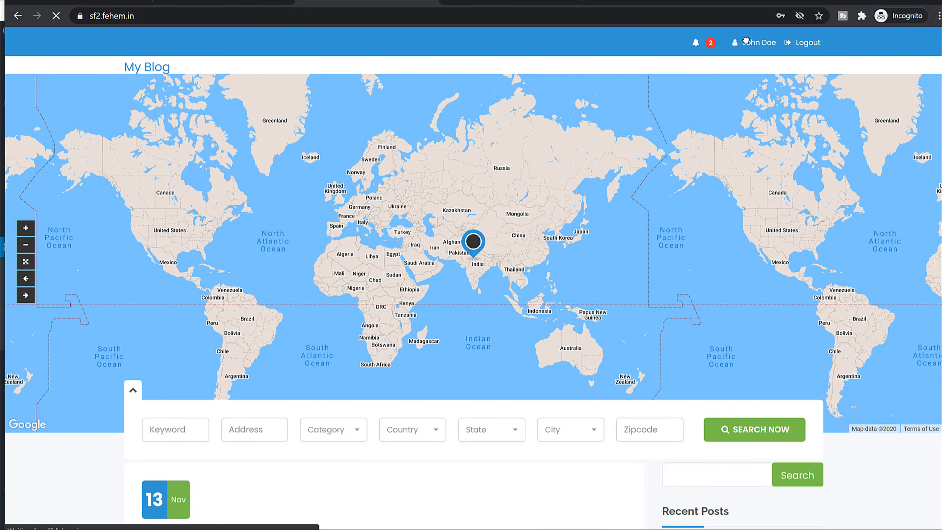
pyautogui.click(746, 41)
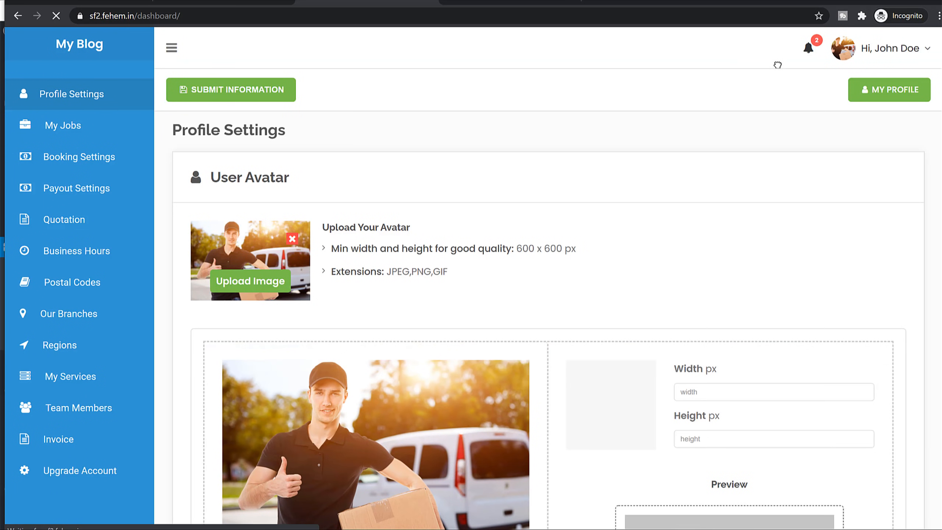
pyautogui.click(808, 48)
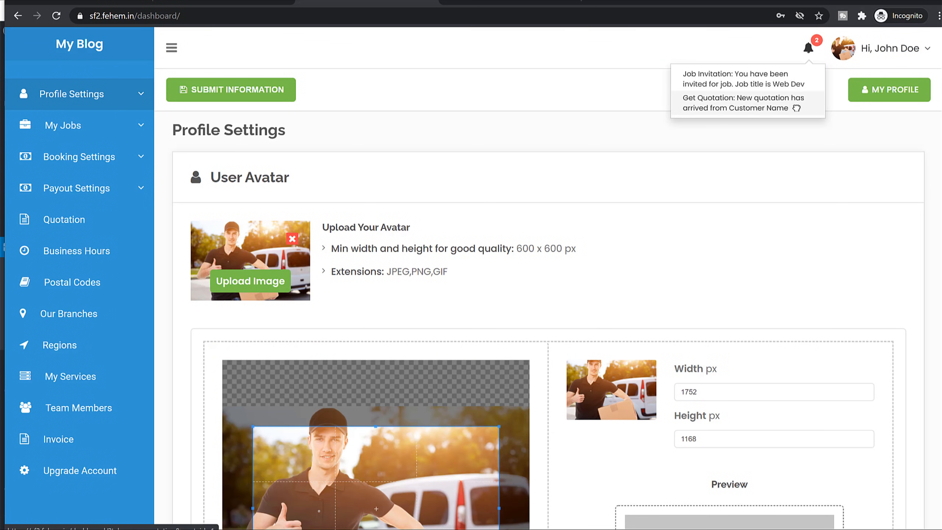
pyautogui.click(781, 137)
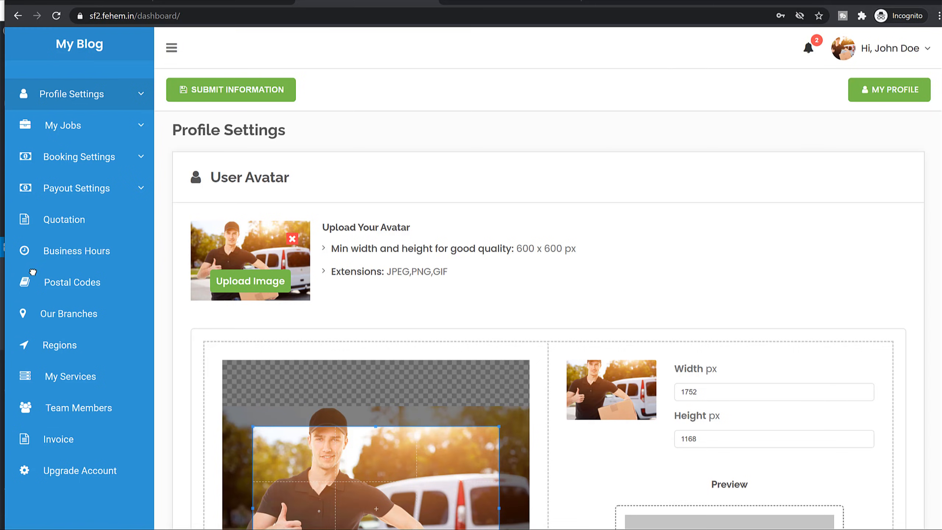
pyautogui.click(83, 314)
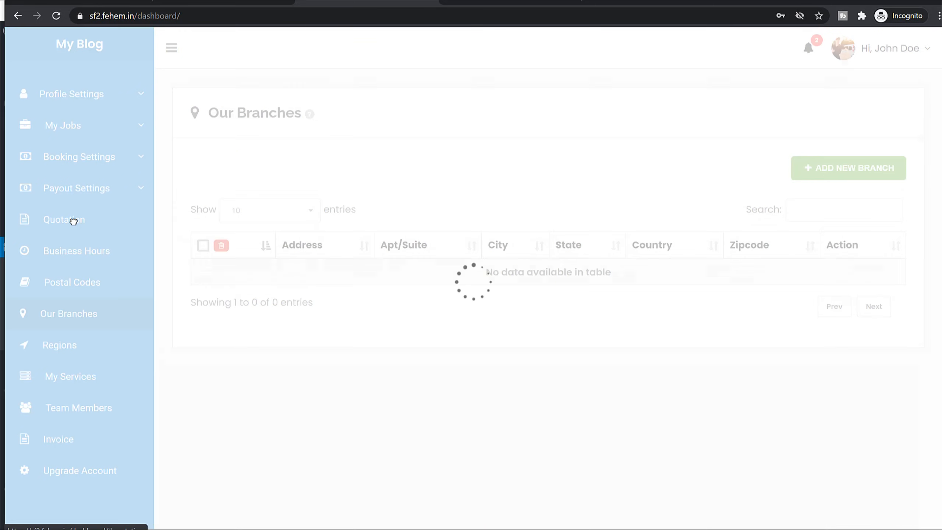
pyautogui.click(74, 221)
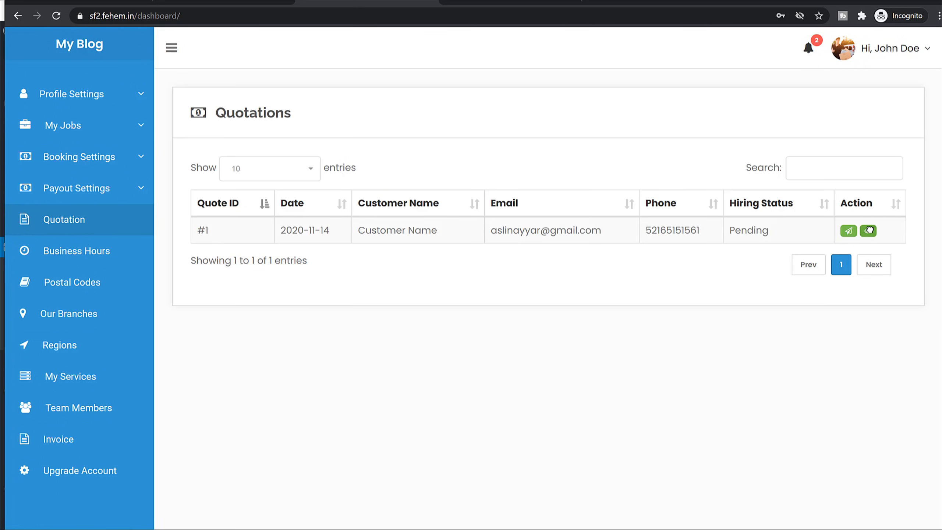
# View quotation #1, then reply with a quote price of 1500 and a message.
pyautogui.click(868, 231)
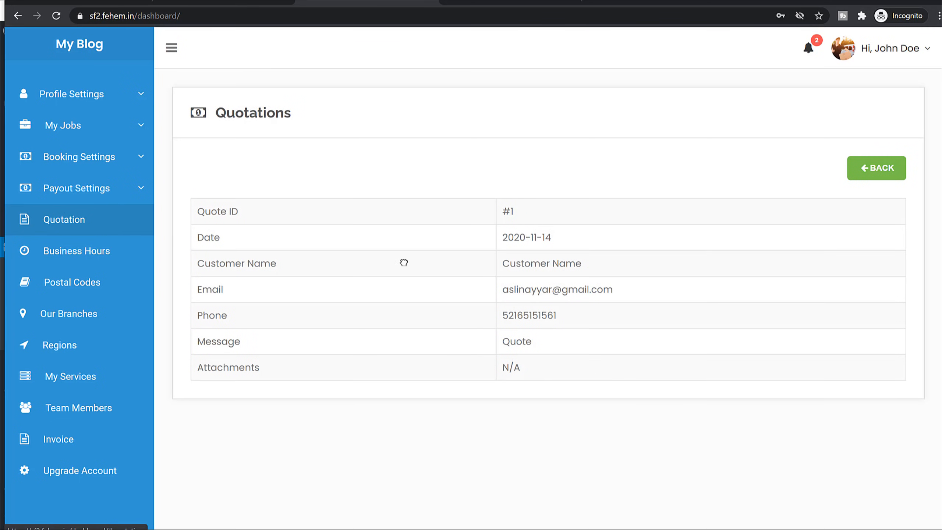
pyautogui.click(905, 161)
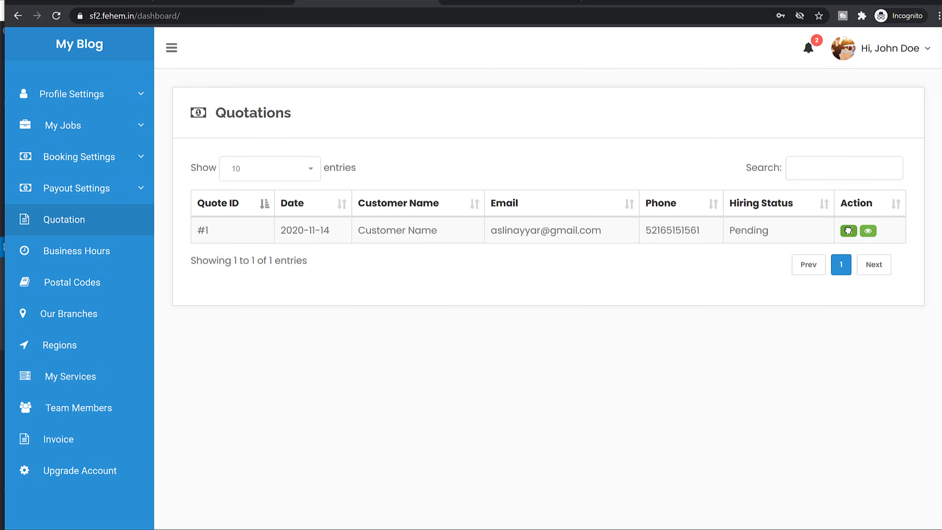
pyautogui.click(849, 231)
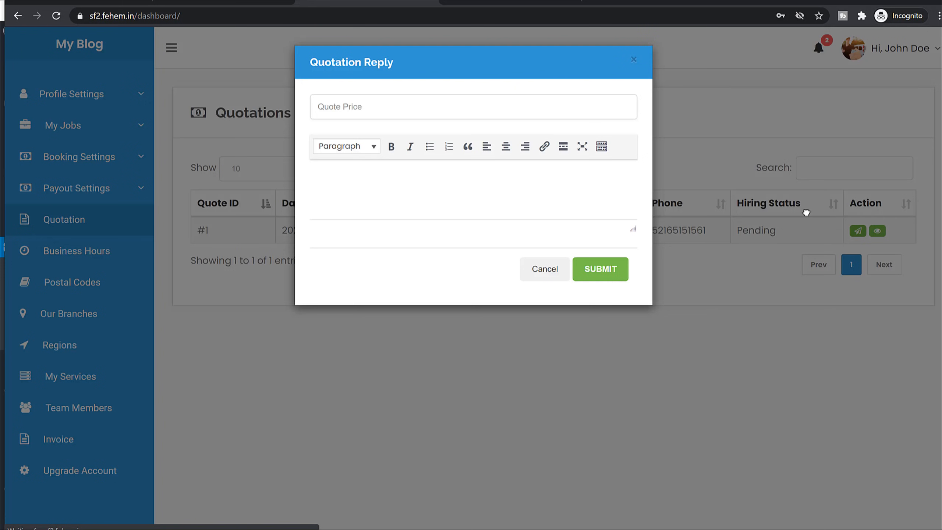
pyautogui.click(396, 109)
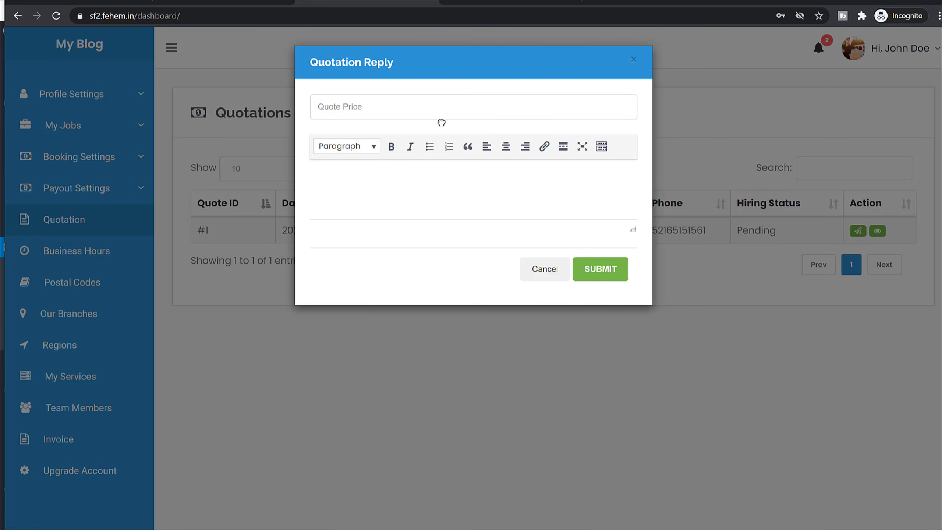
pyautogui.write('1500')
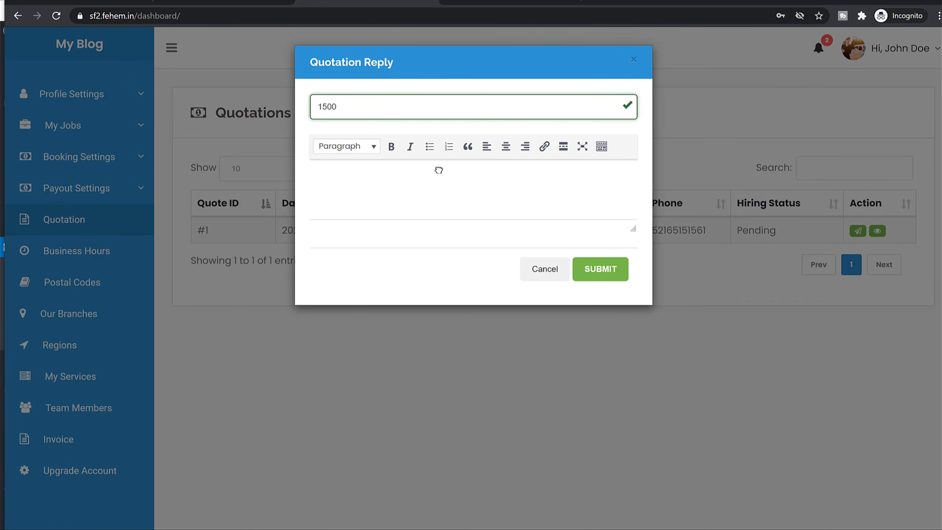
pyautogui.click(439, 170)
pyautogui.write('sddsadsa')
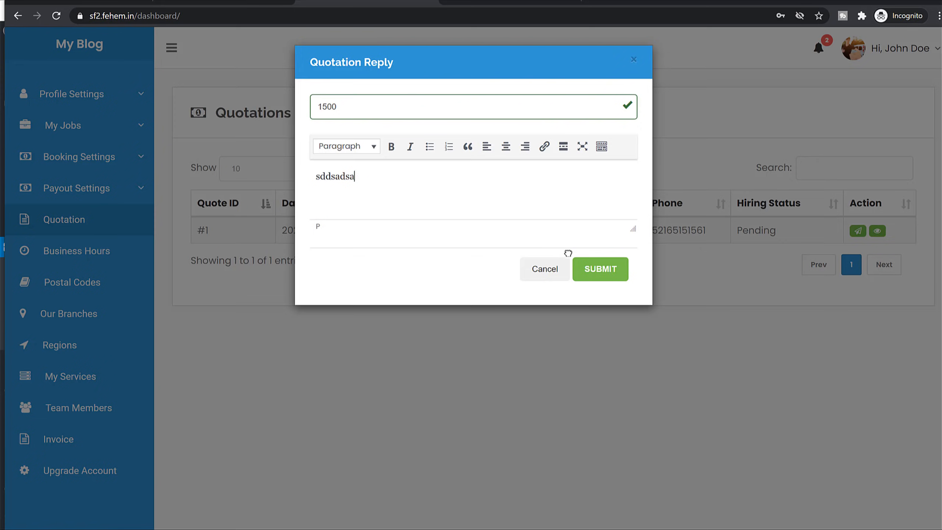
pyautogui.click(605, 273)
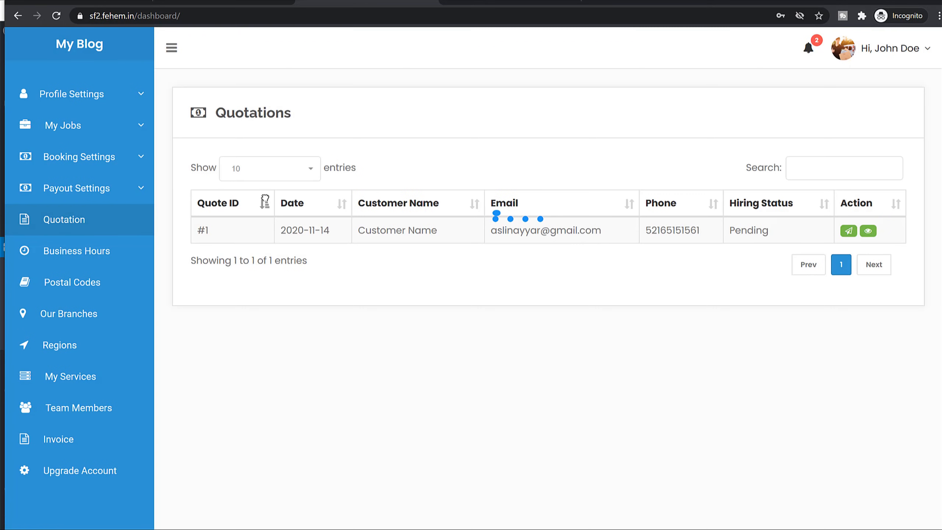
# Check the admin Jobs list: Web Dev and Web Development, each 1 applicant, payment Pending.
pyautogui.click(77, 126)
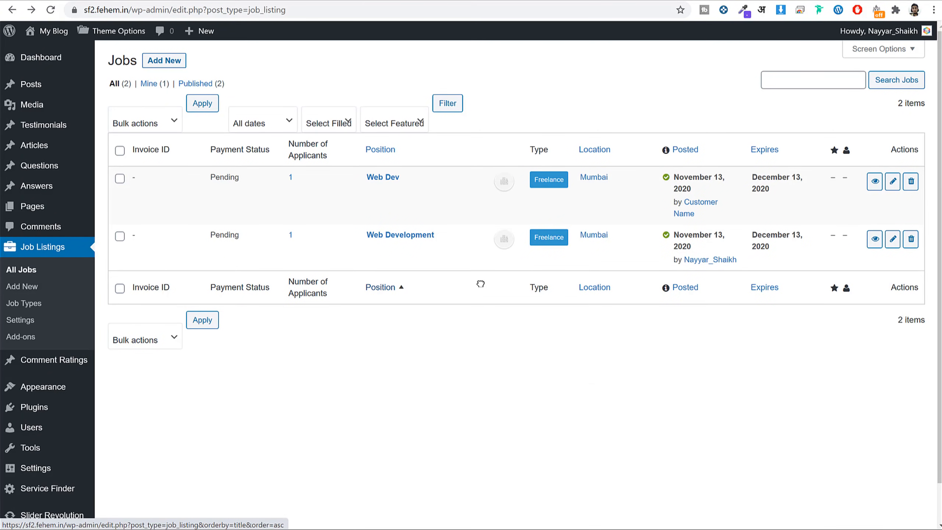
pyautogui.scroll(-1, 476, 282)
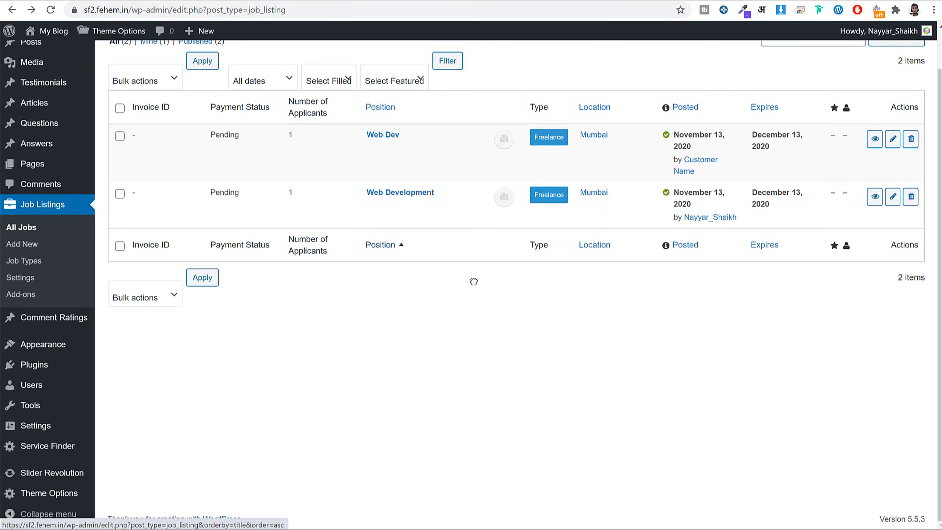
# Show the Service Finder Customers Settings > Job Post Plans section, with Job Posting Free.
pyautogui.click(58, 492)
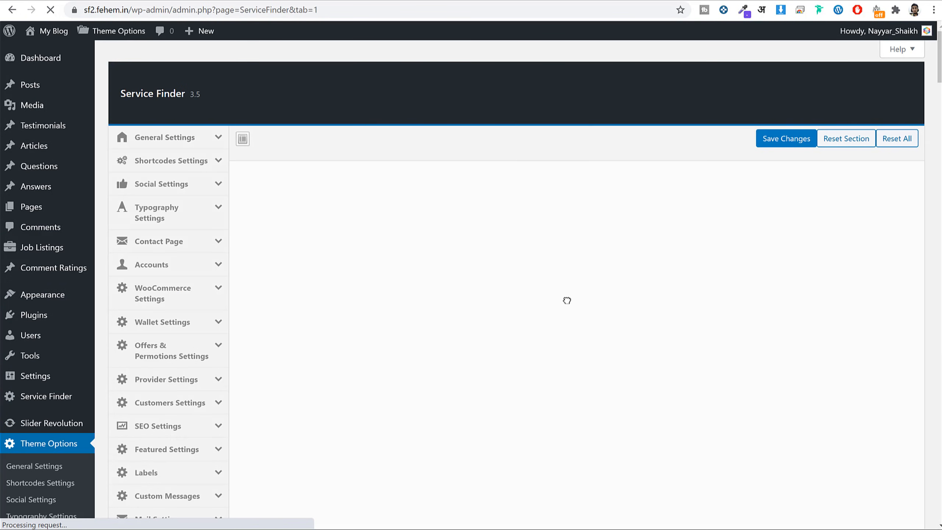
pyautogui.scroll(-3, 566, 301)
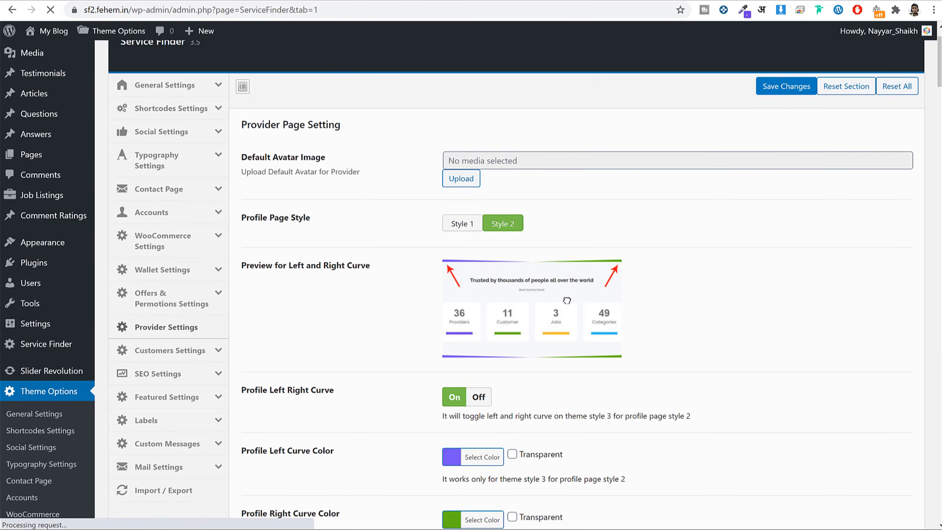
pyautogui.scroll(-3, 427, 247)
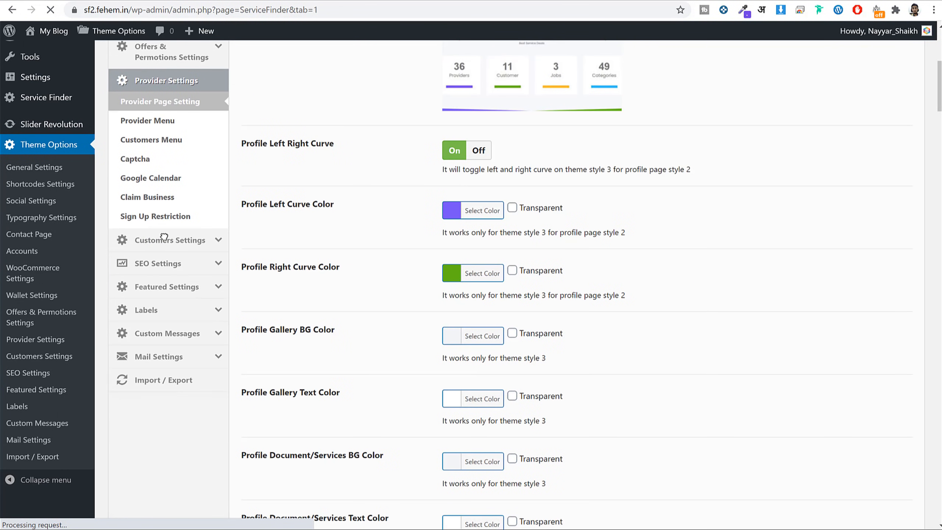
pyautogui.click(174, 242)
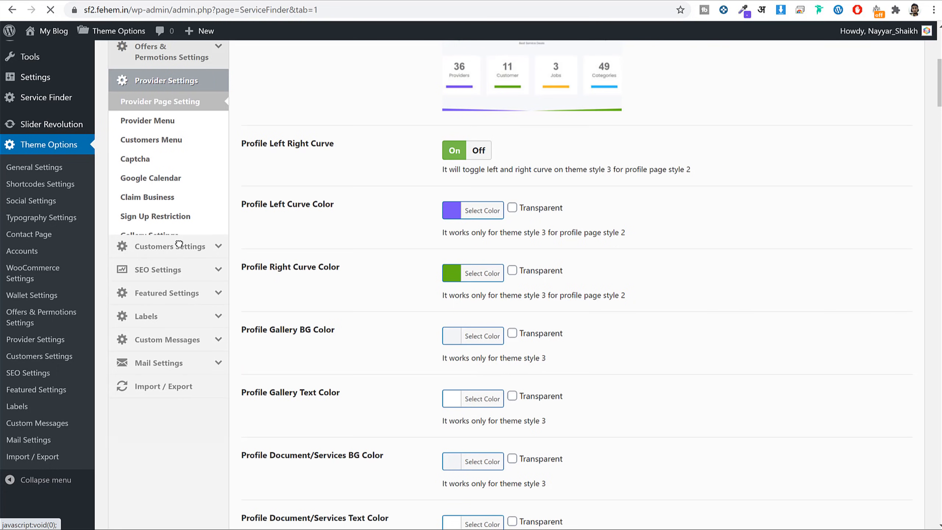
pyautogui.scroll(2, 313, 286)
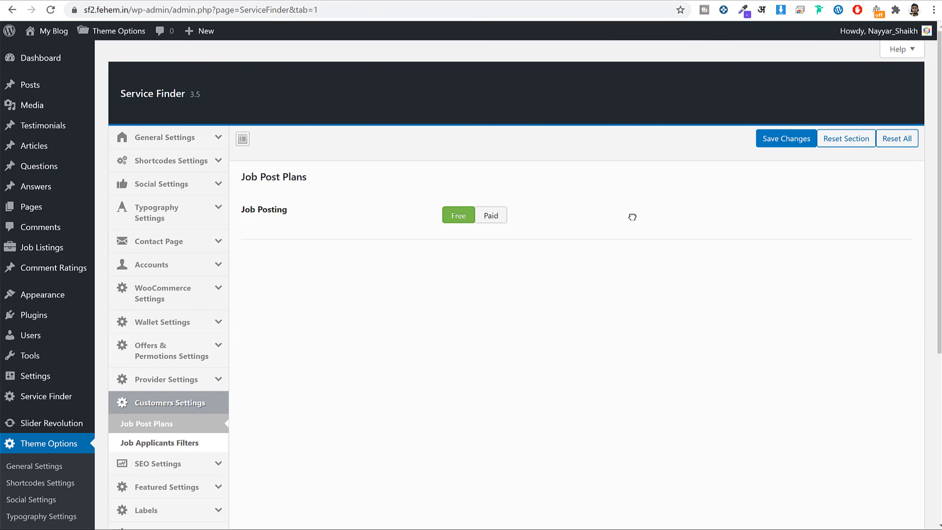
# Set Job Posting to Paid and turn on the increased job post limit plans.
pyautogui.scroll(-4, 638, 218)
pyautogui.click(497, 98)
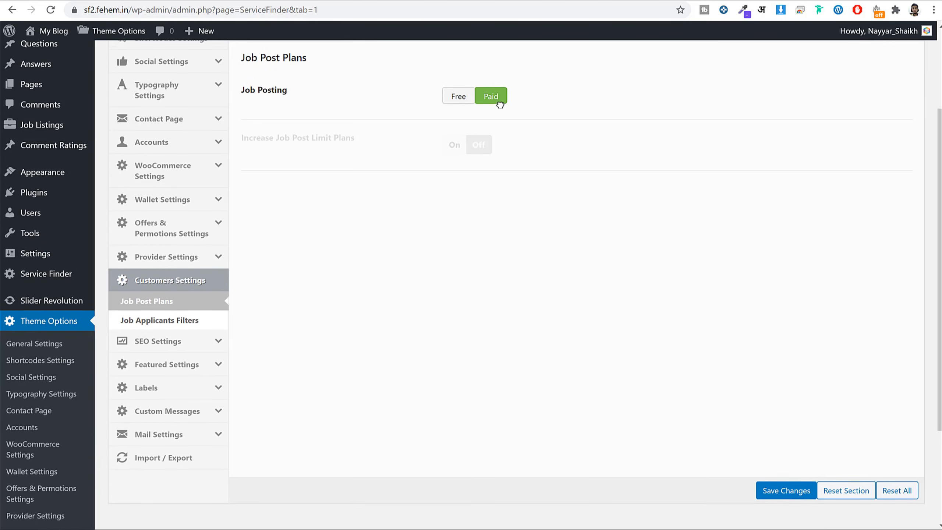
pyautogui.scroll(2, 449, 167)
pyautogui.click(453, 205)
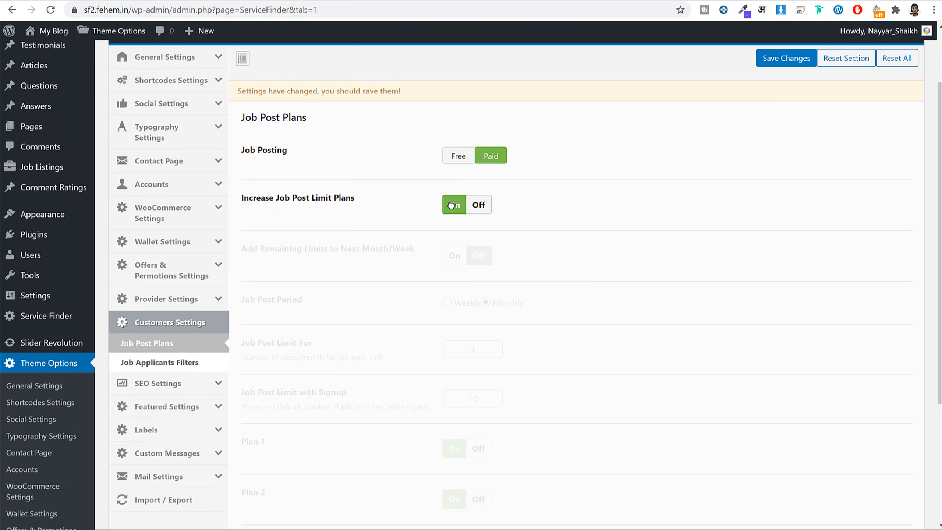
pyautogui.moveTo(262, 200); pyautogui.dragTo(358, 205)
pyautogui.scroll(-2, 661, 219)
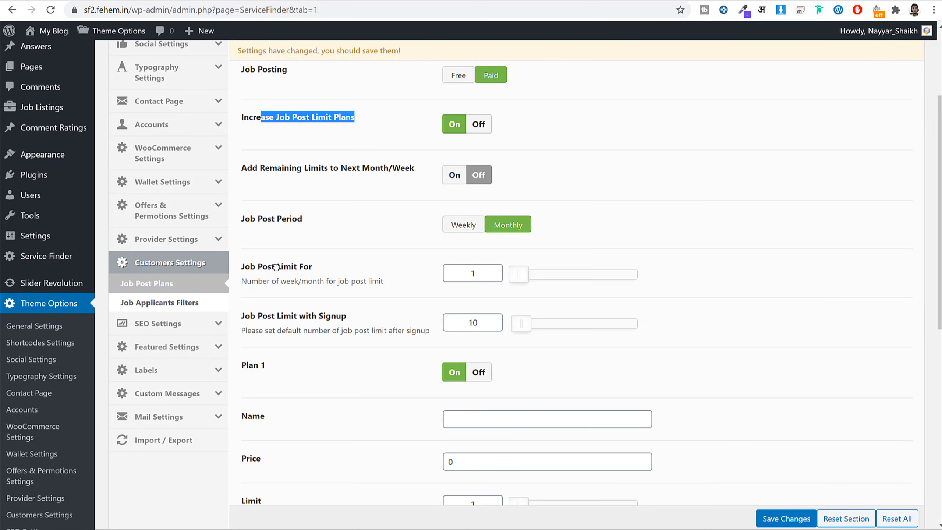
pyautogui.moveTo(256, 268); pyautogui.dragTo(358, 274)
pyautogui.scroll(-3, 435, 246)
pyautogui.scroll(-3, 359, 209)
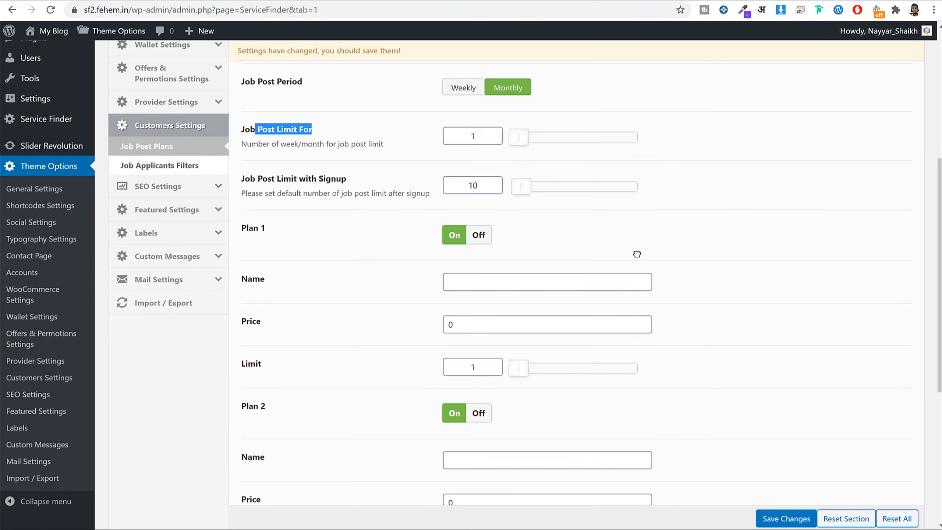
# Fill in Plan 1 of the job post limit plans with a limit of 5.
pyautogui.click(575, 185)
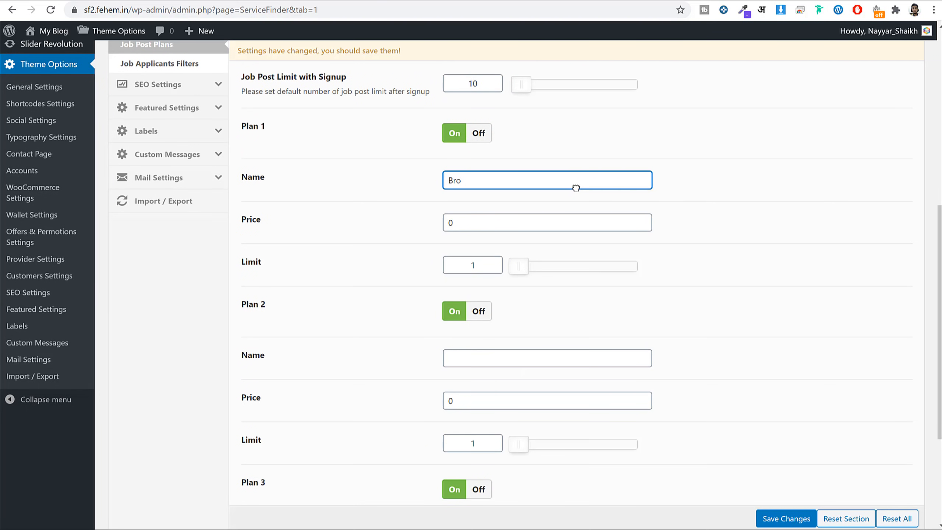
pyautogui.press('Tab')
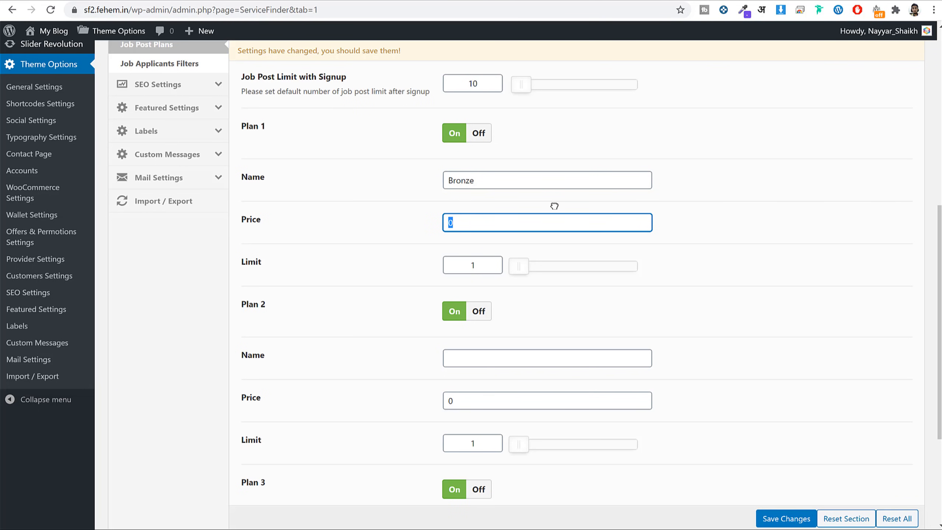
pyautogui.press('Tab')
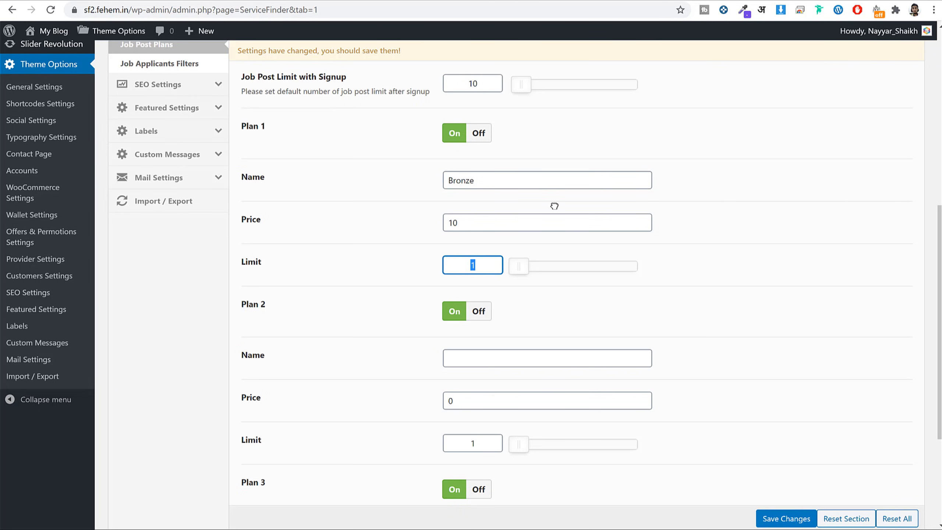
pyautogui.write('5')
pyautogui.click(700, 280)
pyautogui.scroll(-3, 701, 283)
pyautogui.scroll(-2, 462, 209)
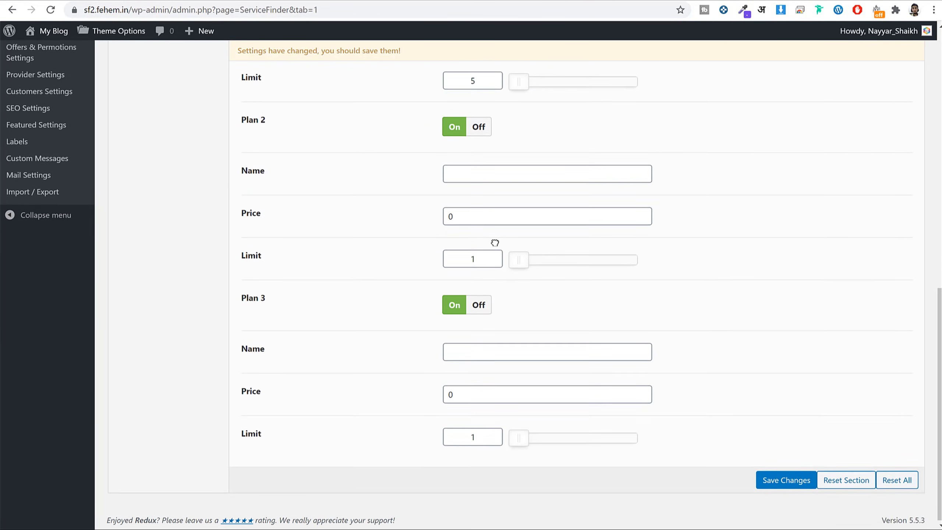
pyautogui.scroll(6, 534, 360)
pyautogui.scroll(8, 534, 356)
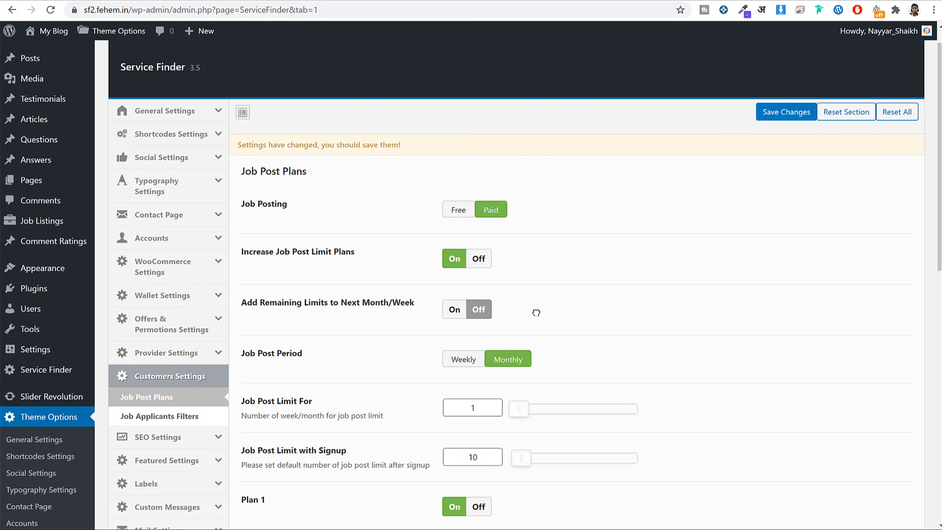
# Switch Job Posting back to Free, save, and show the Job Applicants Filters settings.
pyautogui.click(467, 212)
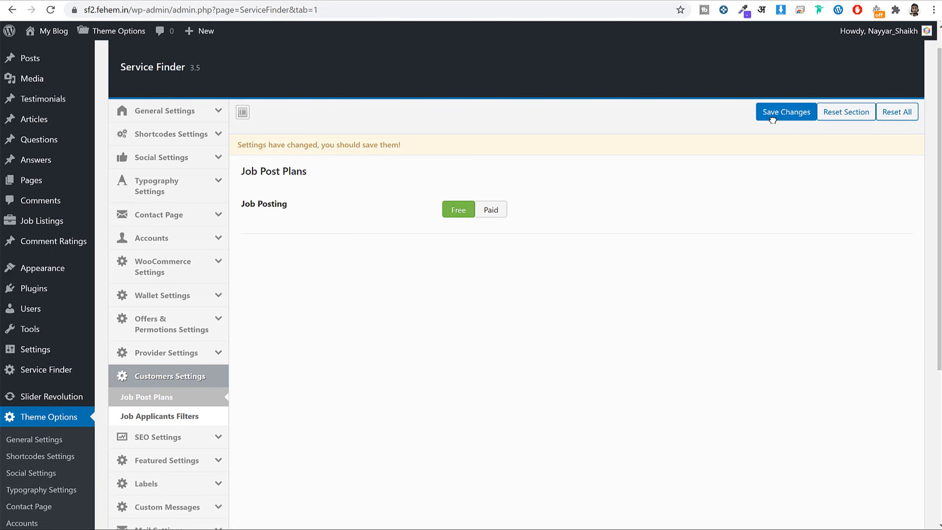
pyautogui.click(783, 114)
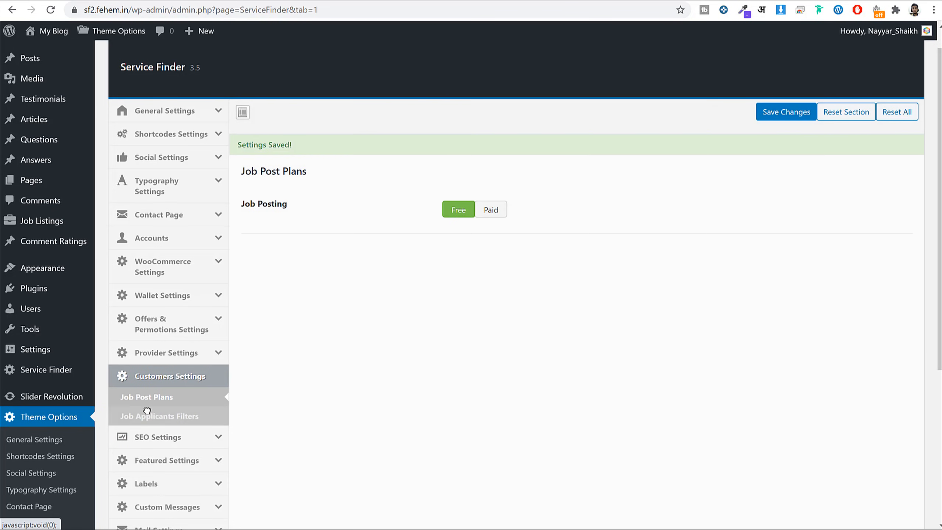
pyautogui.click(158, 416)
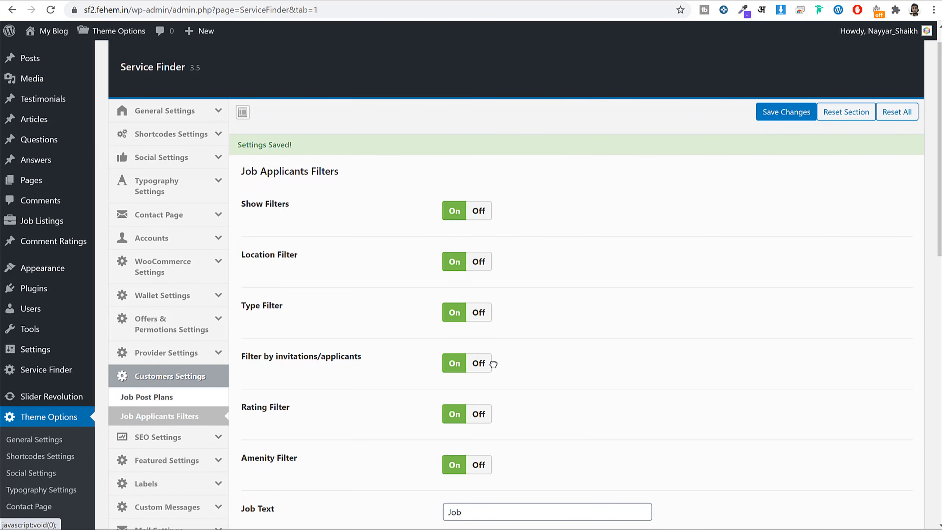
# Compare the filters with the front-end /jobs/ page's Filter By Job Type section.
pyautogui.scroll(-15, 493, 364)
pyautogui.scroll(15, 531, 366)
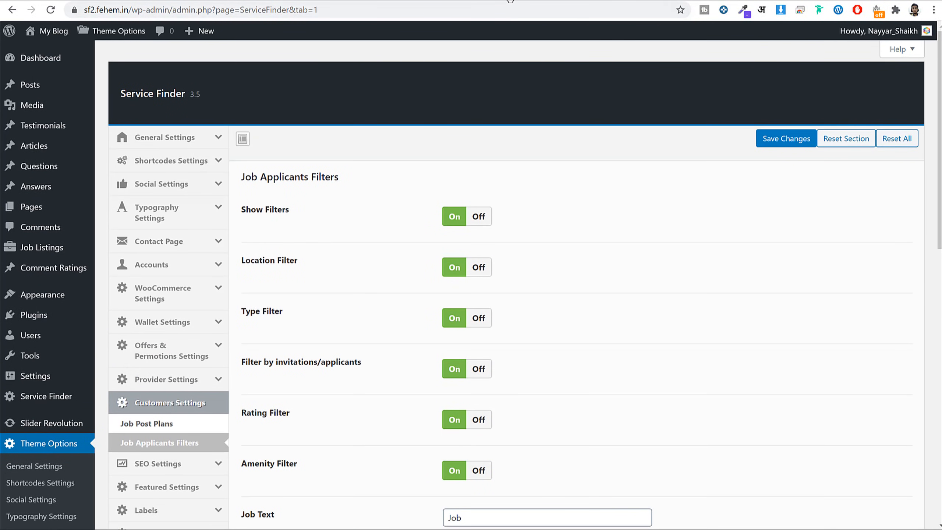
pyautogui.click(500, 2)
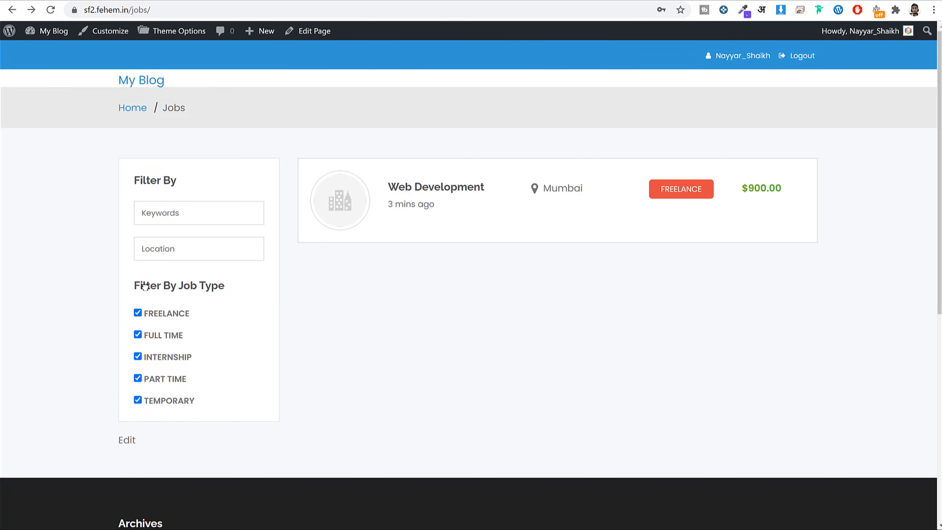
pyautogui.moveTo(144, 285); pyautogui.dragTo(216, 286)
pyautogui.click(192, 329)
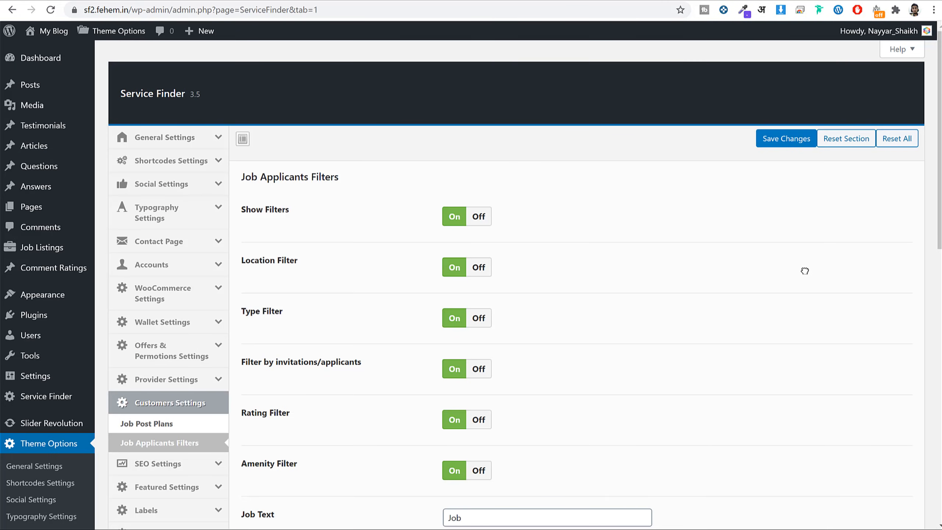
# Show Provider Page Setting: Profile Page Style 2 with curves On.
pyautogui.click(185, 379)
pyautogui.scroll(-2, 430, 361)
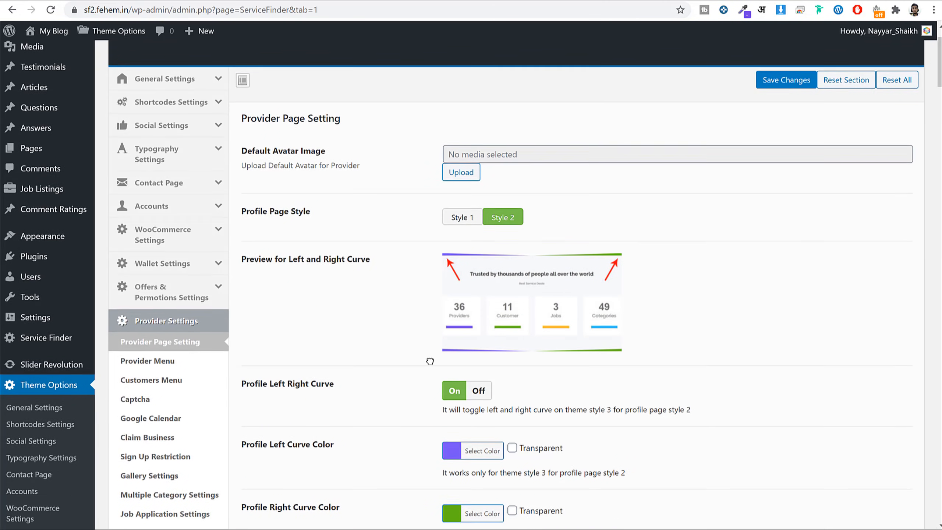
pyautogui.scroll(-3, 430, 361)
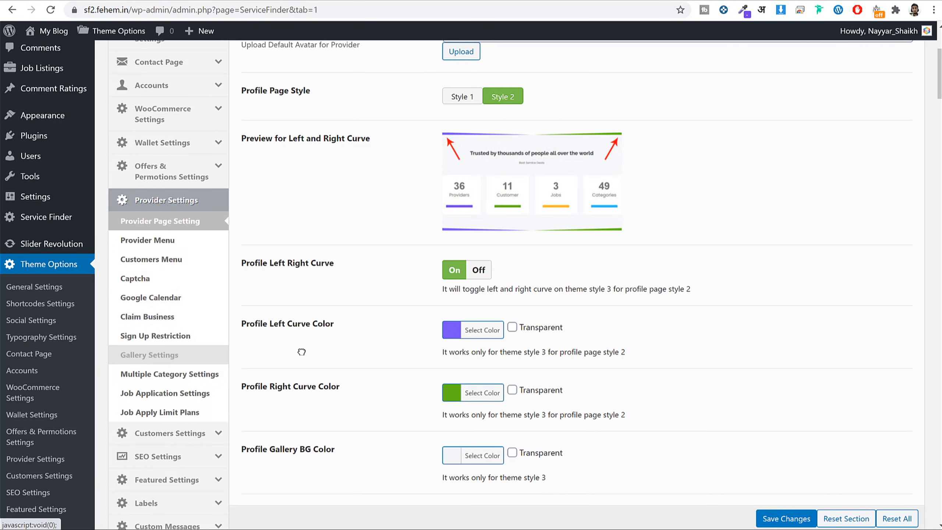
# Show Job Application Settings and review the Monthly apply period and limit of 1.
pyautogui.click(181, 394)
pyautogui.scroll(5, 642, 267)
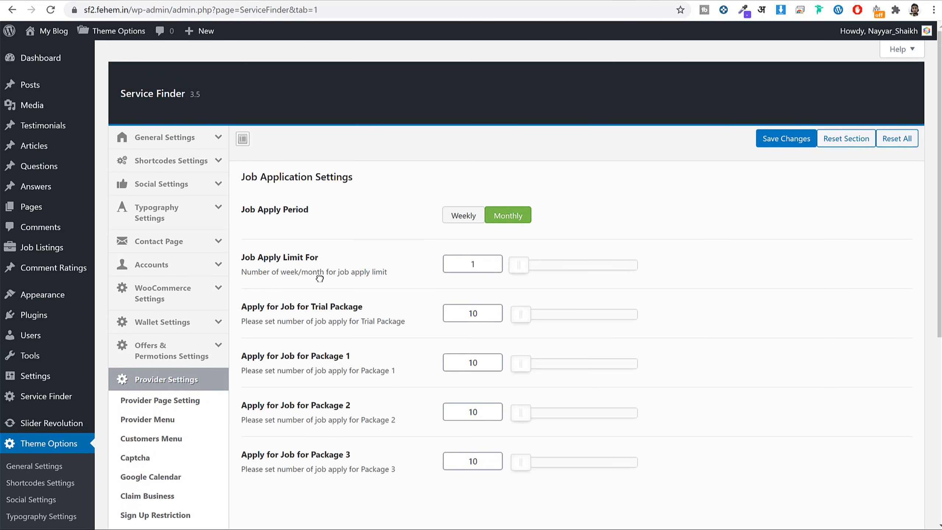
pyautogui.moveTo(240, 254); pyautogui.dragTo(332, 261)
pyautogui.click(351, 261)
# Review the 10-application limits for the trial package and Packages 1–3.
pyautogui.scroll(-1, 419, 327)
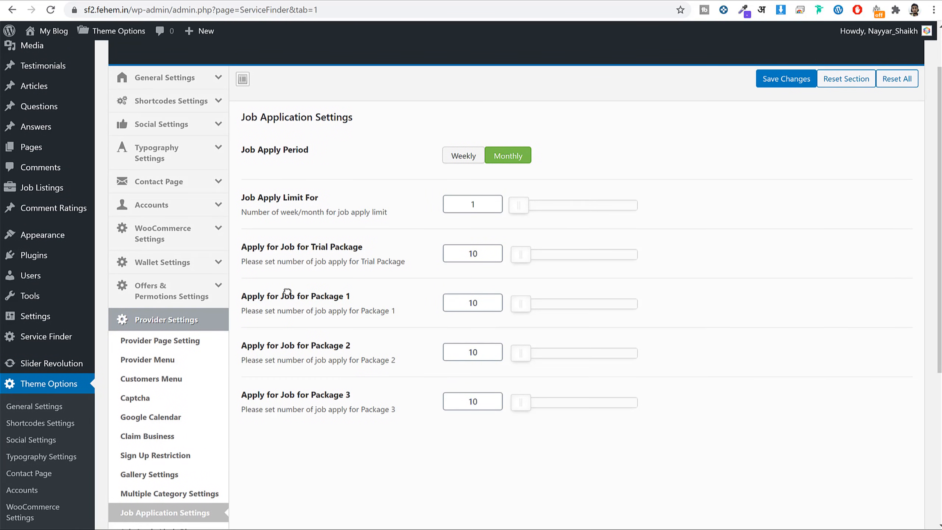
pyautogui.moveTo(275, 299); pyautogui.dragTo(372, 298)
pyautogui.moveTo(272, 354); pyautogui.dragTo(392, 350)
pyautogui.moveTo(276, 394); pyautogui.dragTo(396, 408)
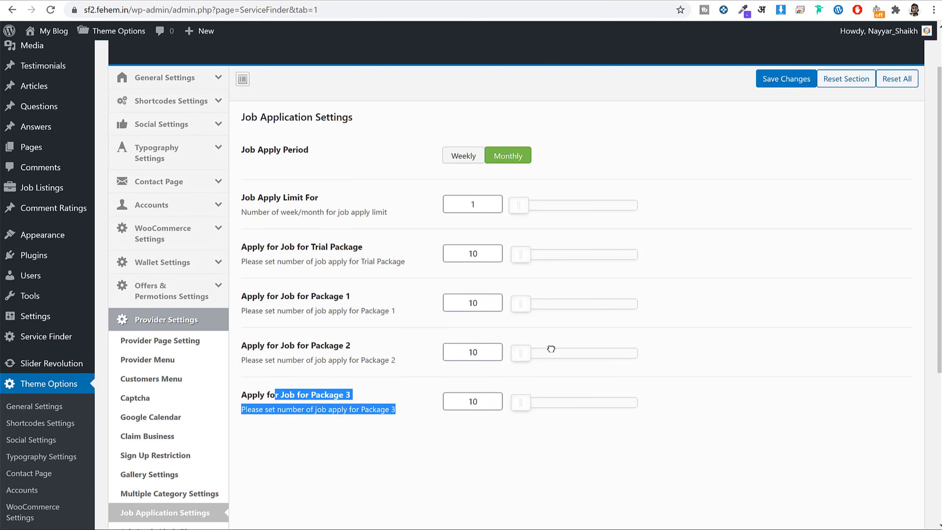
pyautogui.scroll(-3, 746, 260)
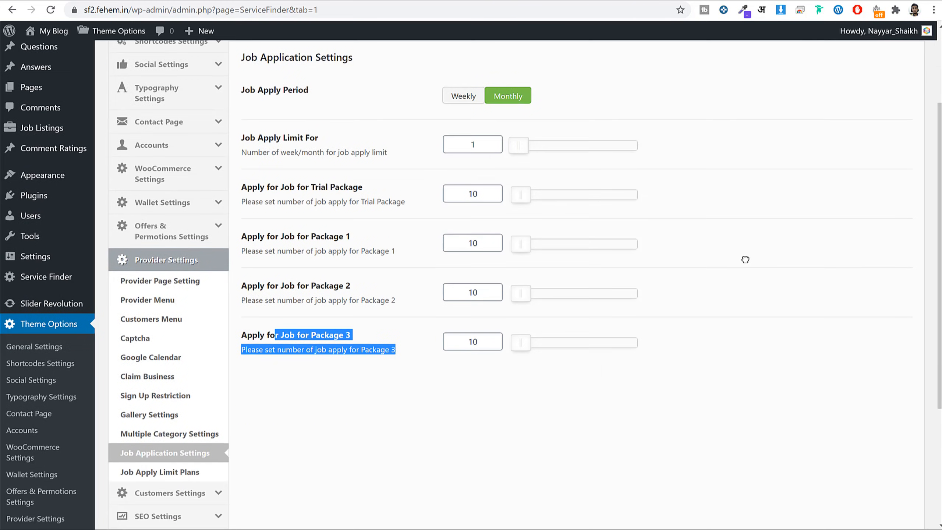
pyautogui.scroll(5, 745, 259)
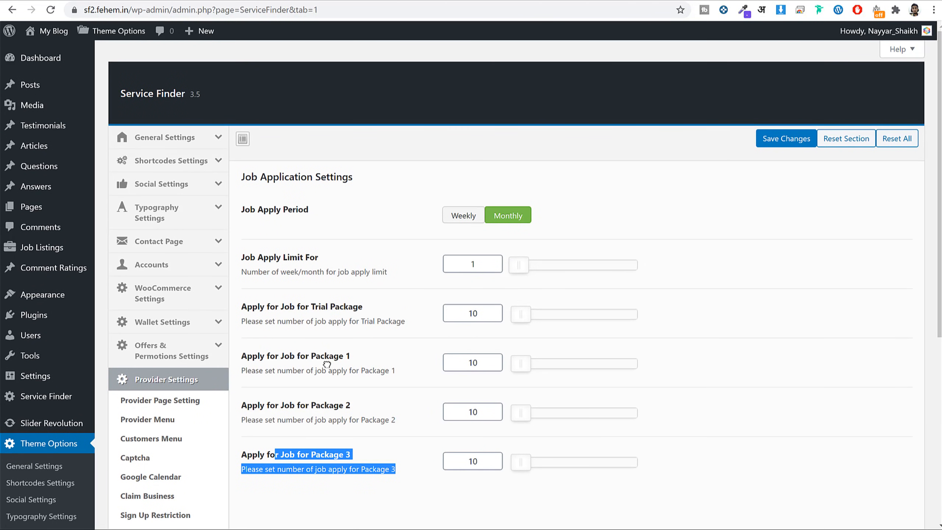
pyautogui.moveTo(308, 357); pyautogui.dragTo(358, 357)
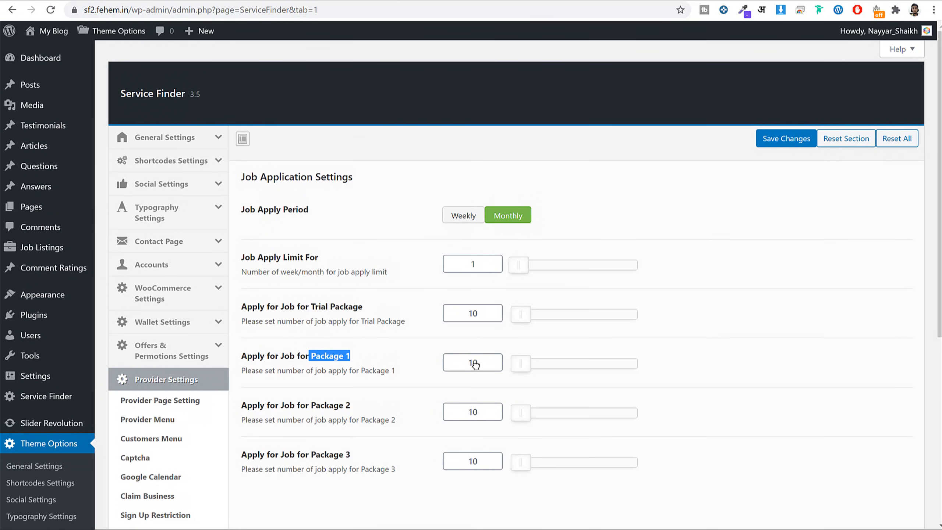
pyautogui.moveTo(476, 364); pyautogui.dragTo(454, 367)
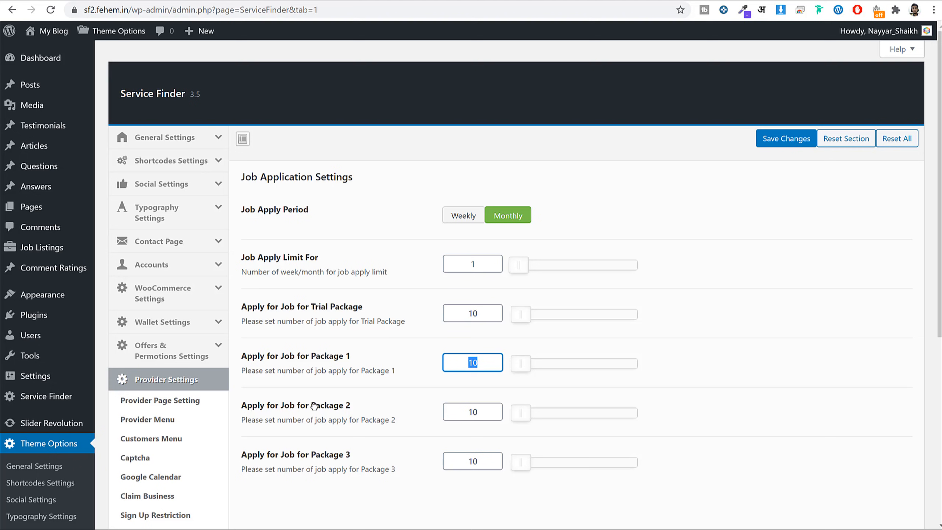
pyautogui.moveTo(351, 406); pyautogui.dragTo(309, 406)
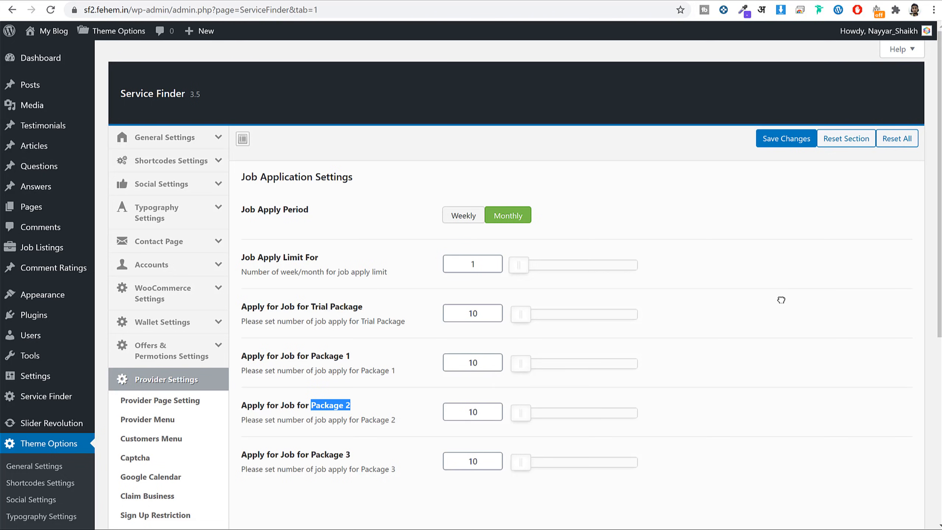
pyautogui.scroll(-5, 782, 300)
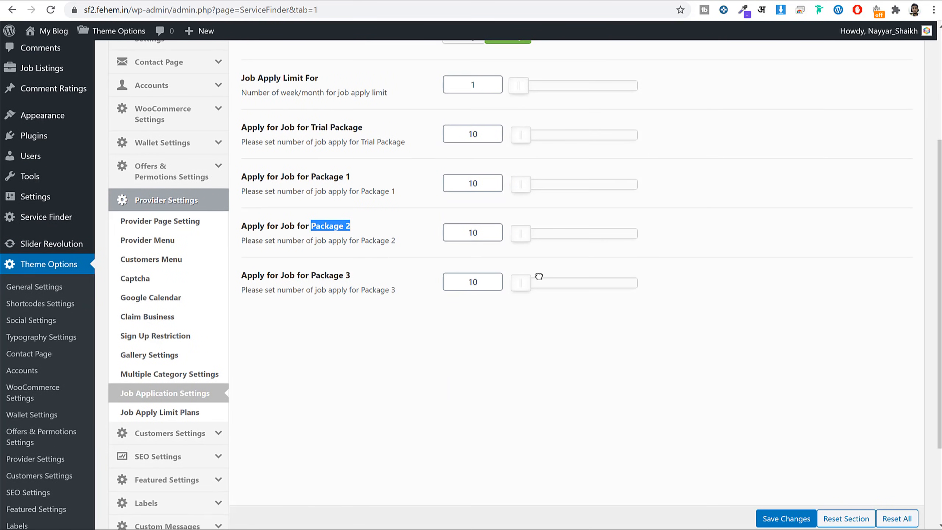
# Turn on Increase Job Apply Limit Plans in the Job Apply Limit Plans settings.
pyautogui.click(185, 413)
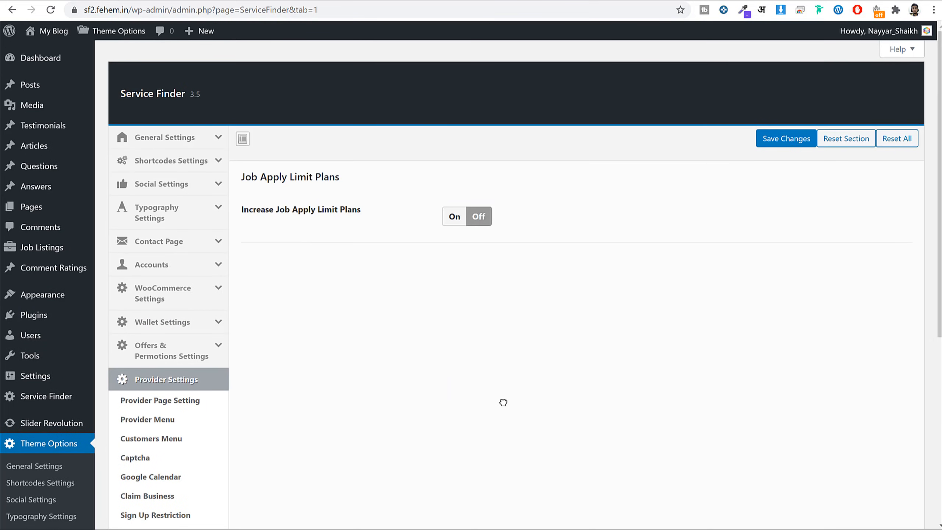
pyautogui.click(455, 217)
pyautogui.scroll(-5, 629, 316)
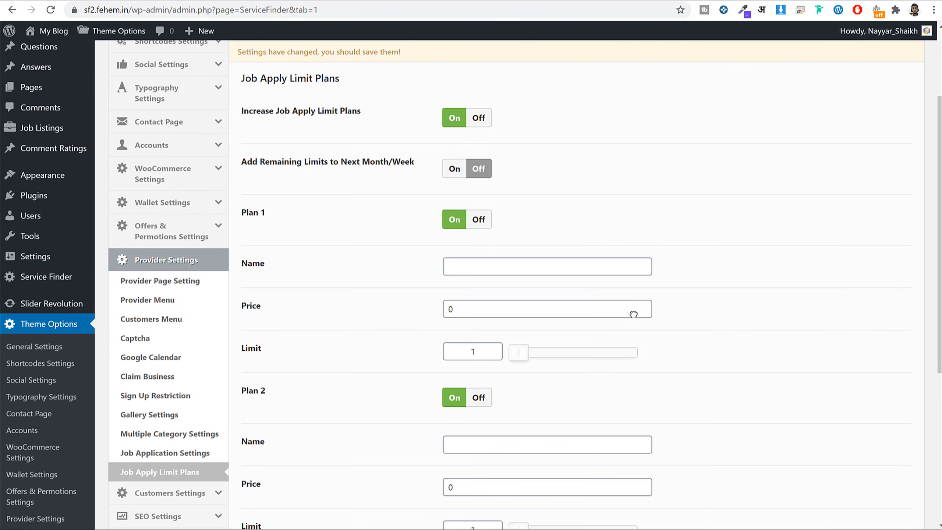
pyautogui.scroll(6, 628, 319)
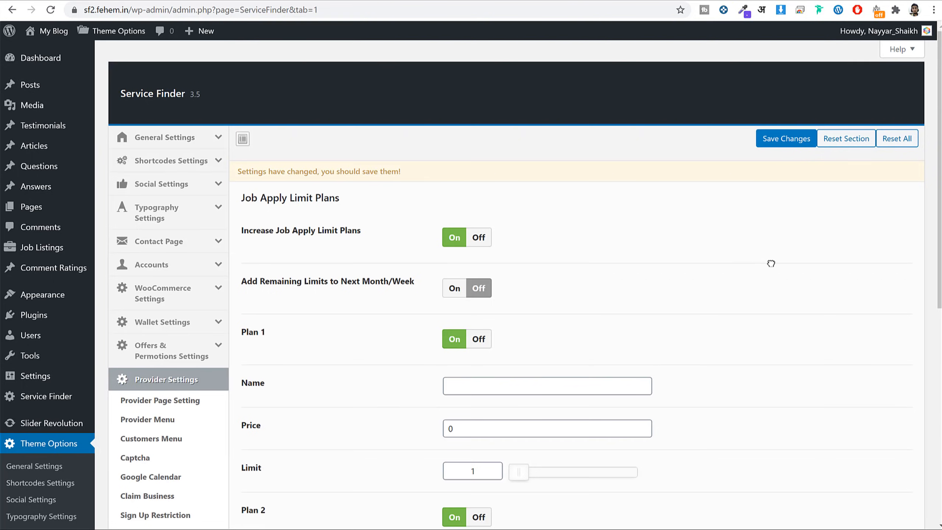
pyautogui.scroll(-5, 771, 263)
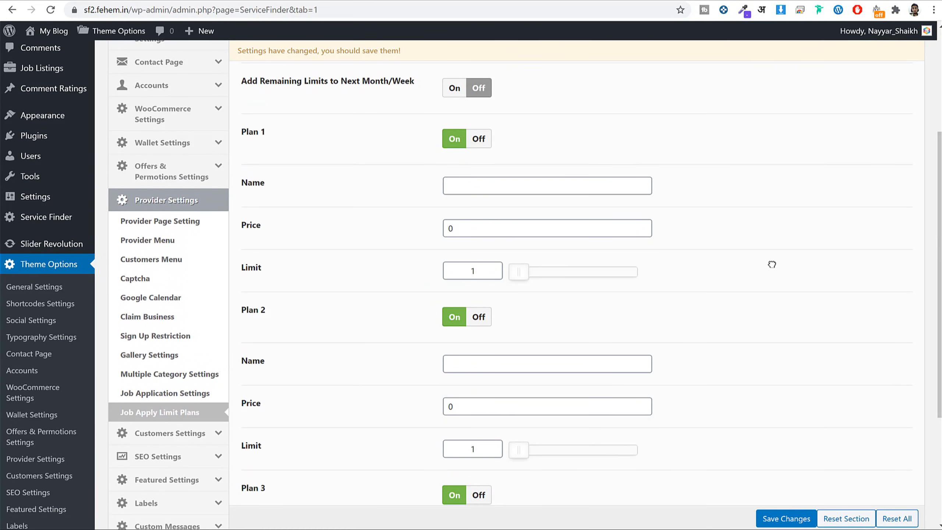
pyautogui.scroll(2, 624, 267)
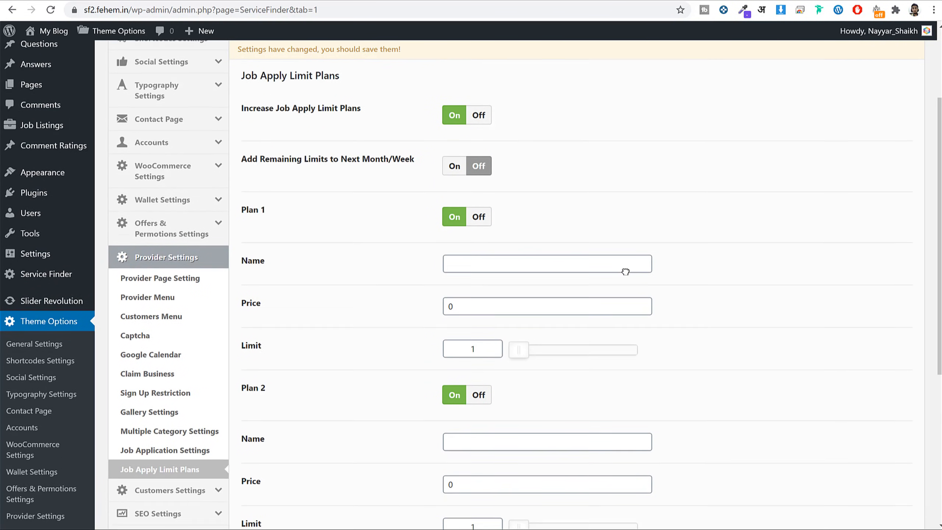
pyautogui.click(519, 273)
pyautogui.click(735, 201)
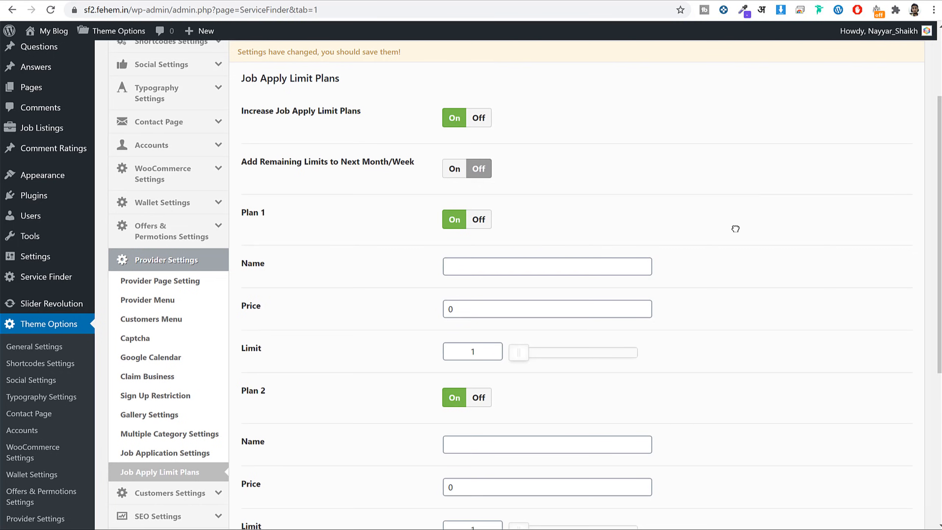
pyautogui.scroll(3, 734, 231)
pyautogui.scroll(-3, 735, 231)
# Fill in Plan 1 as Starter, price 10, apply limit 10.
pyautogui.click(482, 272)
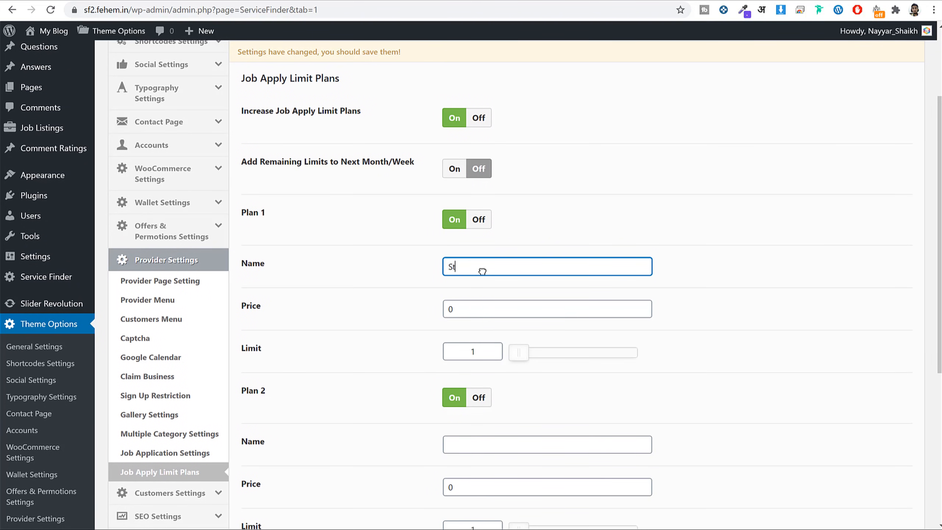
pyautogui.press('Tab')
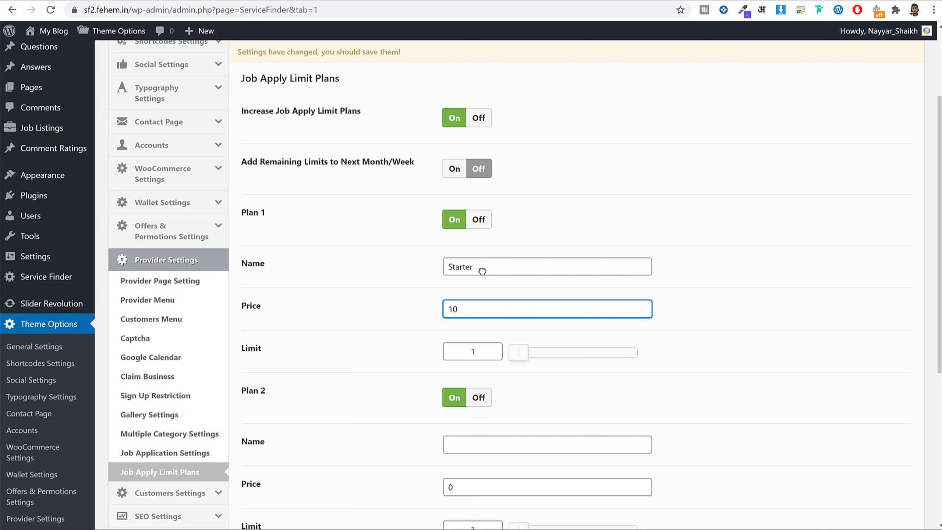
pyautogui.press('Tab')
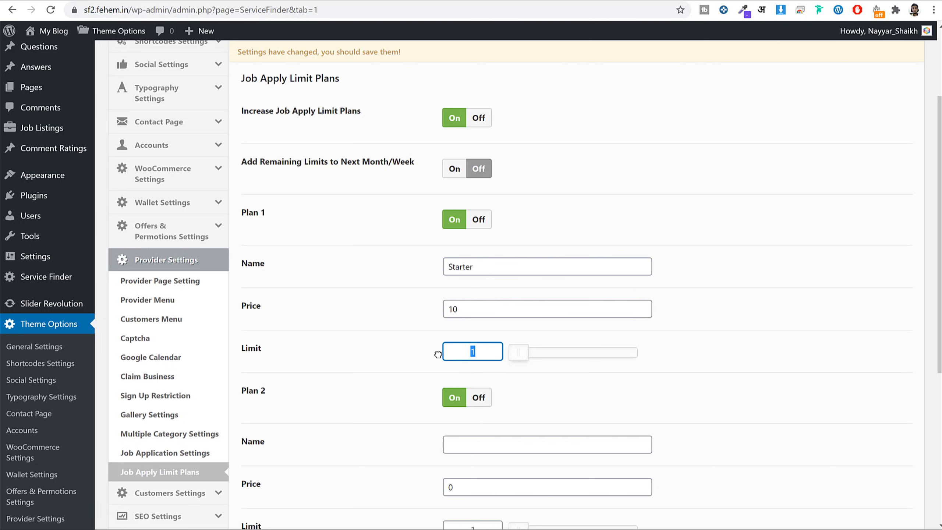
pyautogui.write('10')
pyautogui.click(482, 394)
pyautogui.click(456, 398)
pyautogui.scroll(-6, 561, 388)
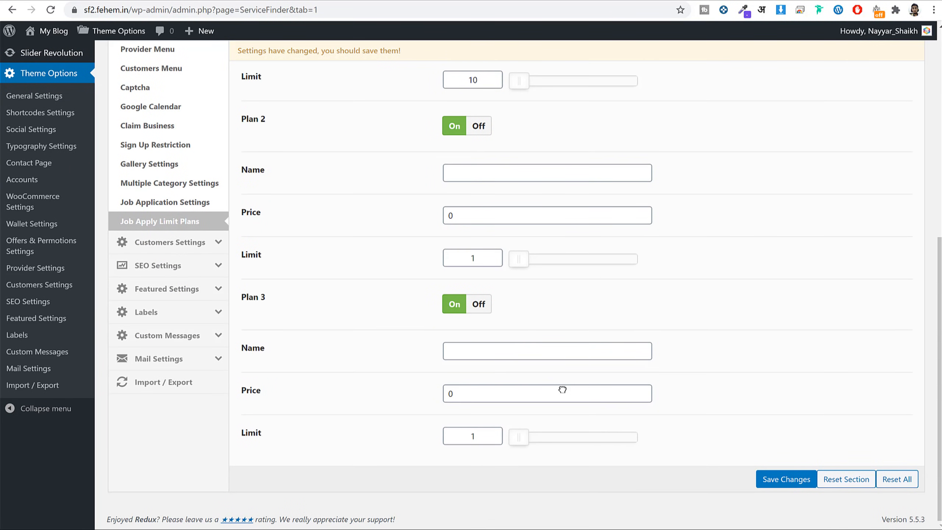
pyautogui.scroll(10, 560, 386)
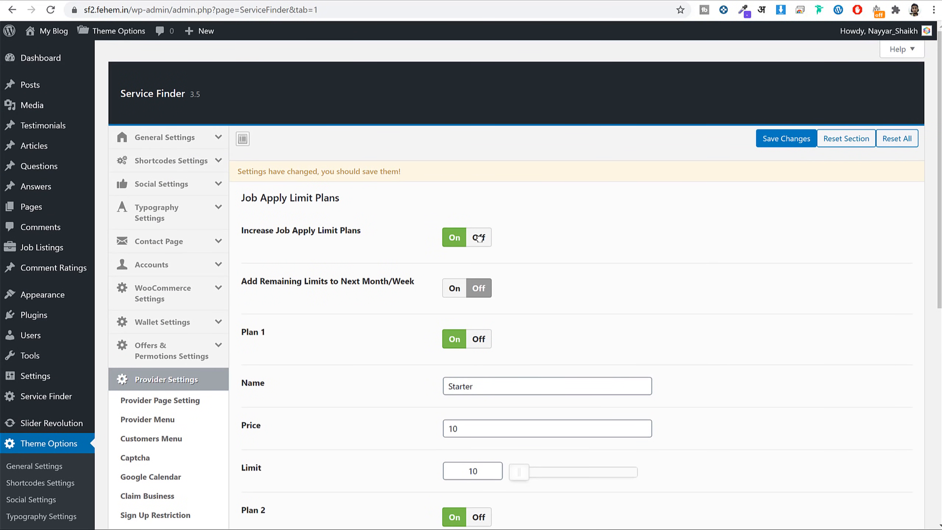
# Switch Increase Job Apply Limit Plans Off and save the changes.
pyautogui.click(479, 238)
pyautogui.click(787, 139)
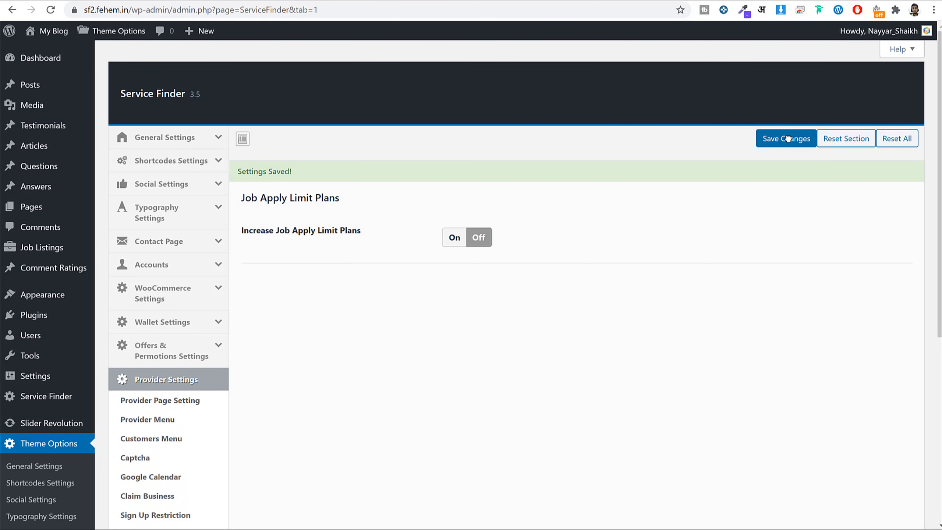
pyautogui.scroll(-4, 810, 308)
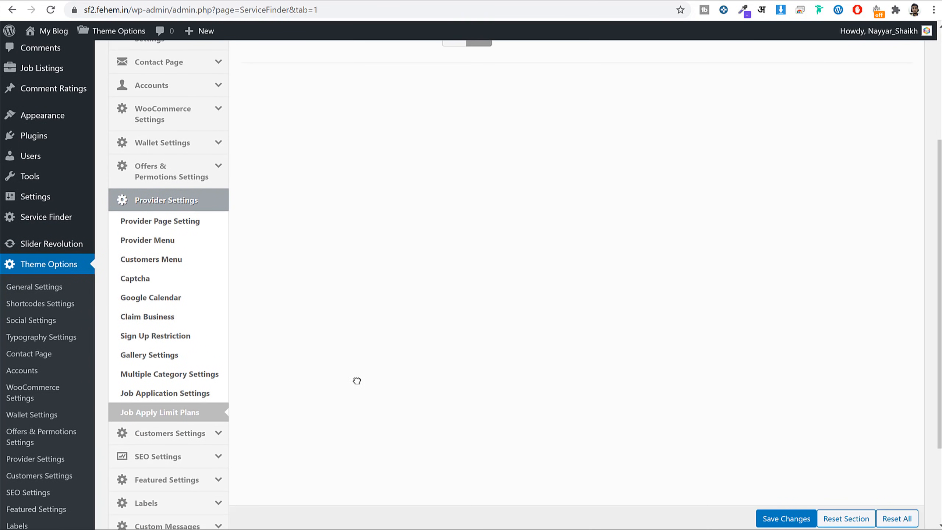
# Review the Provider Page Setting options.
pyautogui.click(175, 202)
pyautogui.scroll(5, 719, 313)
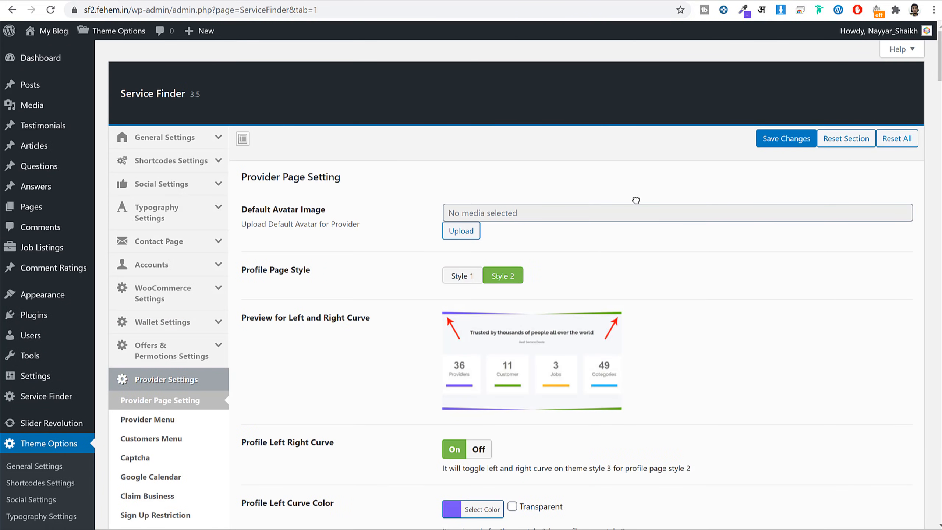
pyautogui.scroll(-4, 665, 293)
pyautogui.scroll(4, 519, 282)
pyautogui.scroll(-15, 640, 358)
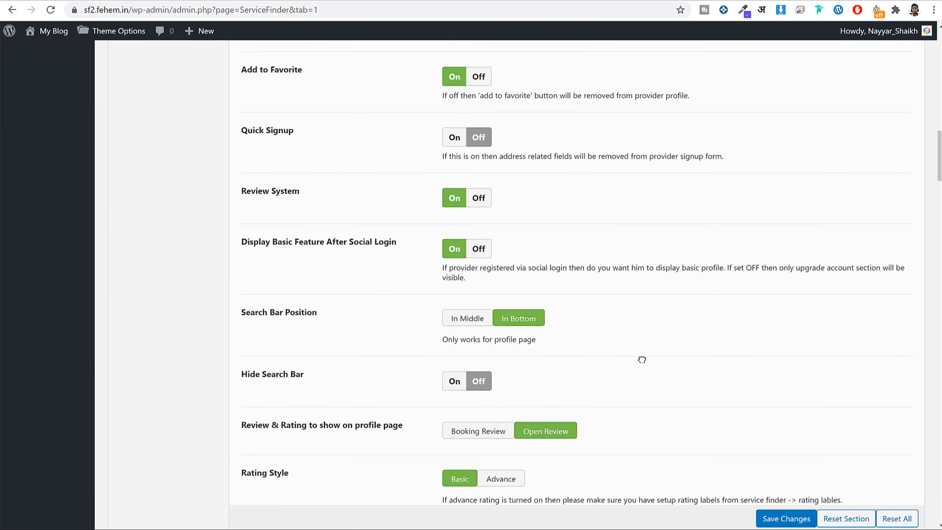
pyautogui.scroll(-3, 643, 358)
pyautogui.scroll(10, 753, 358)
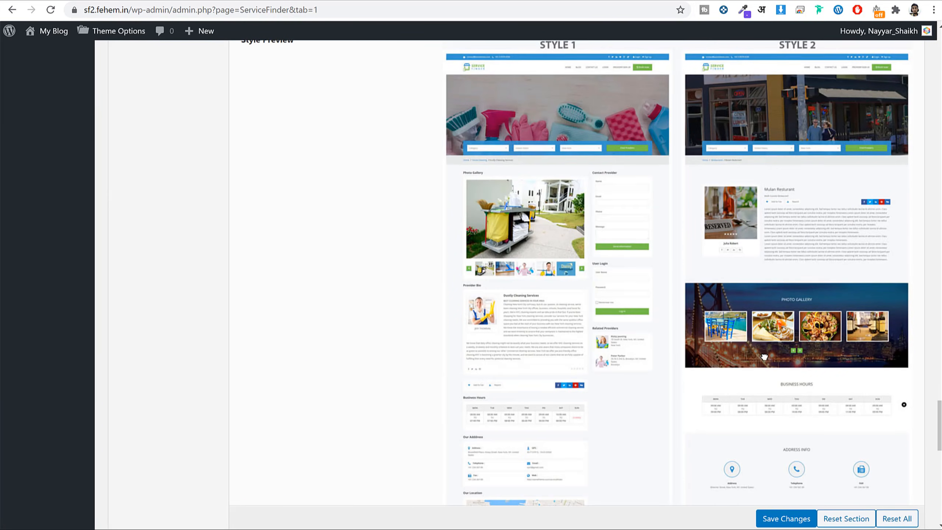
pyautogui.scroll(15, 753, 358)
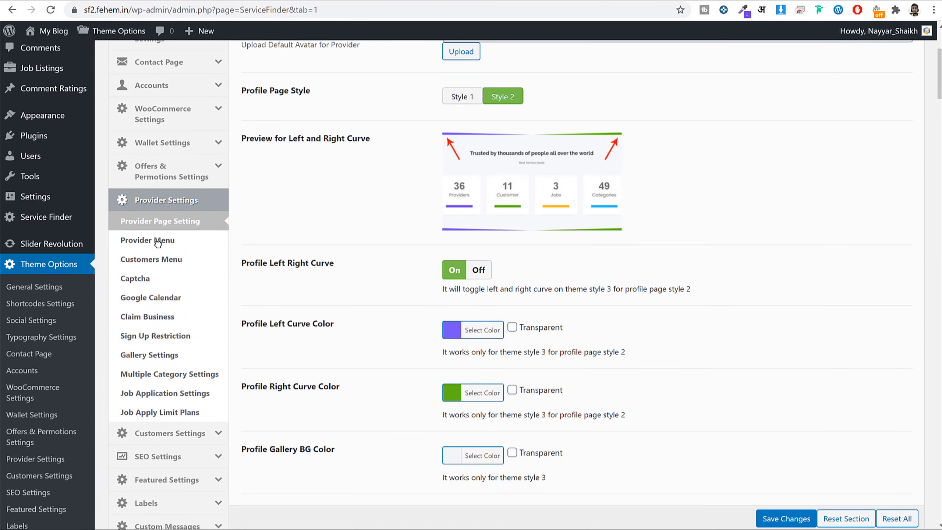
# Check the Provider Menu toggles, all On, against the incognito provider dashboard's menu.
pyautogui.click(158, 241)
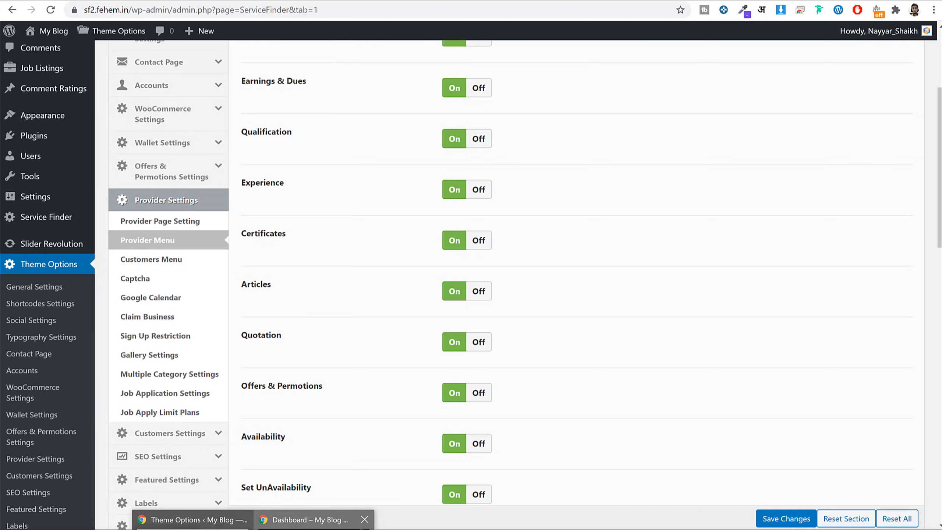
pyautogui.click(316, 519)
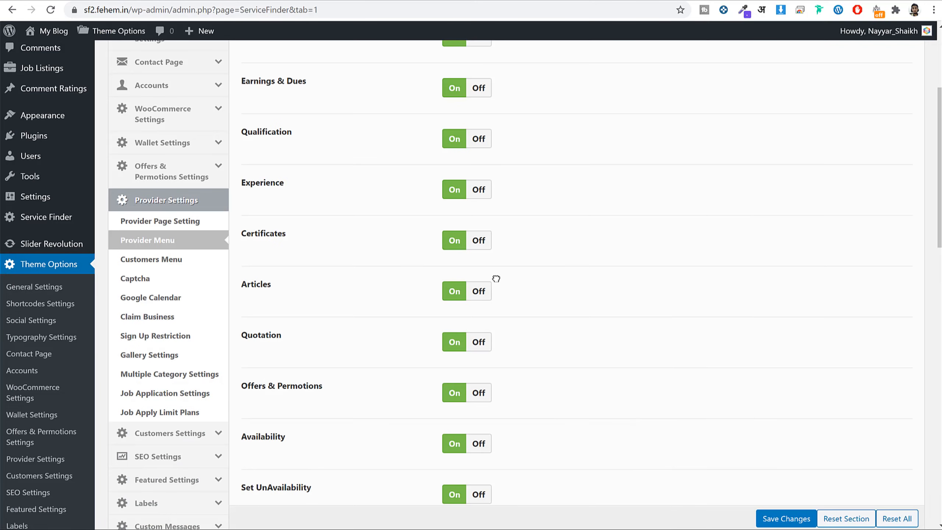
pyautogui.scroll(5, 497, 278)
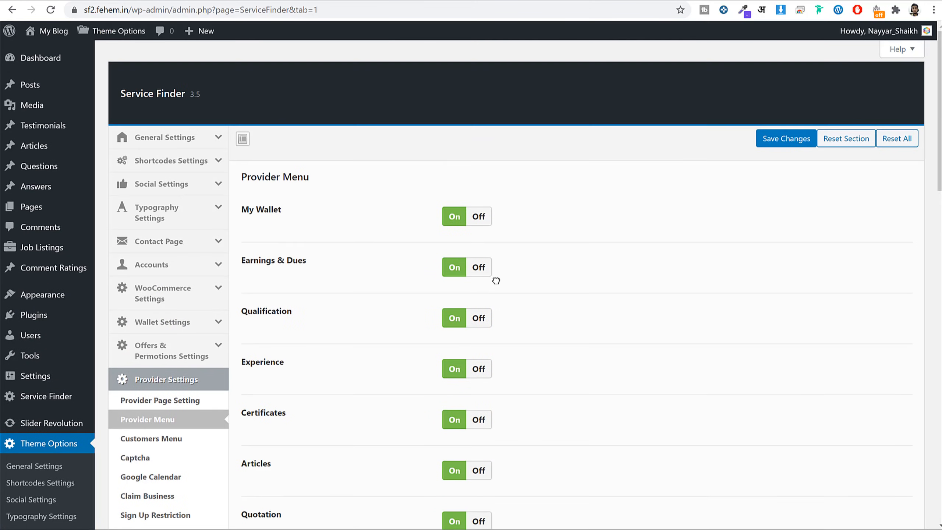
pyautogui.scroll(-15, 468, 213)
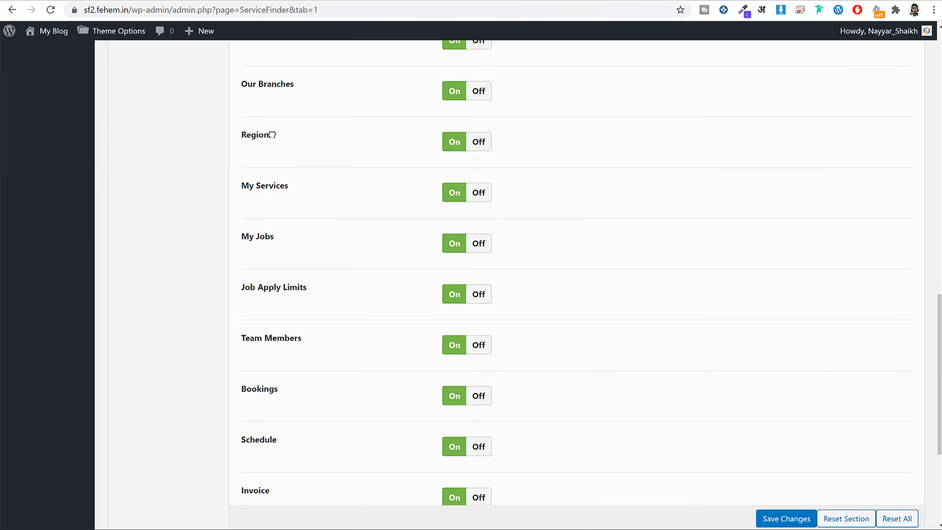
pyautogui.moveTo(273, 134); pyautogui.dragTo(244, 135)
pyautogui.click(254, 529)
pyautogui.click(311, 519)
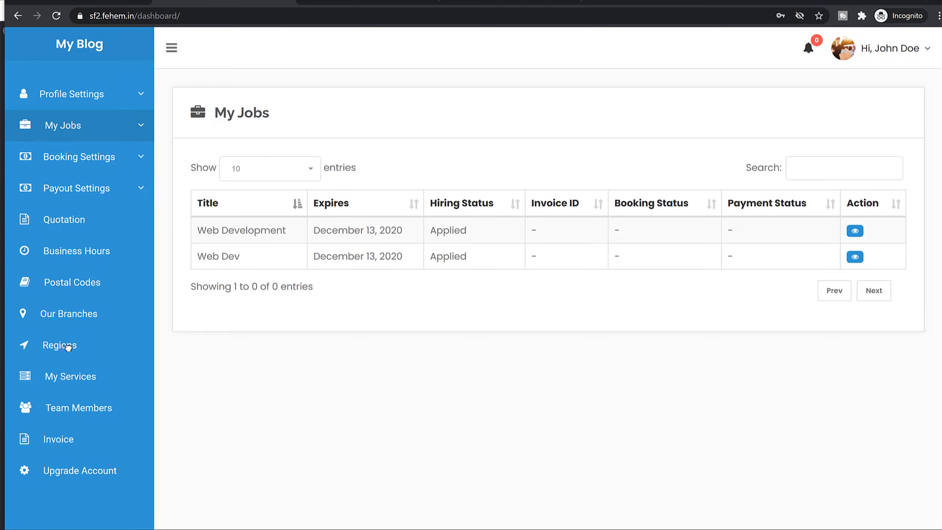
pyautogui.click(885, 0)
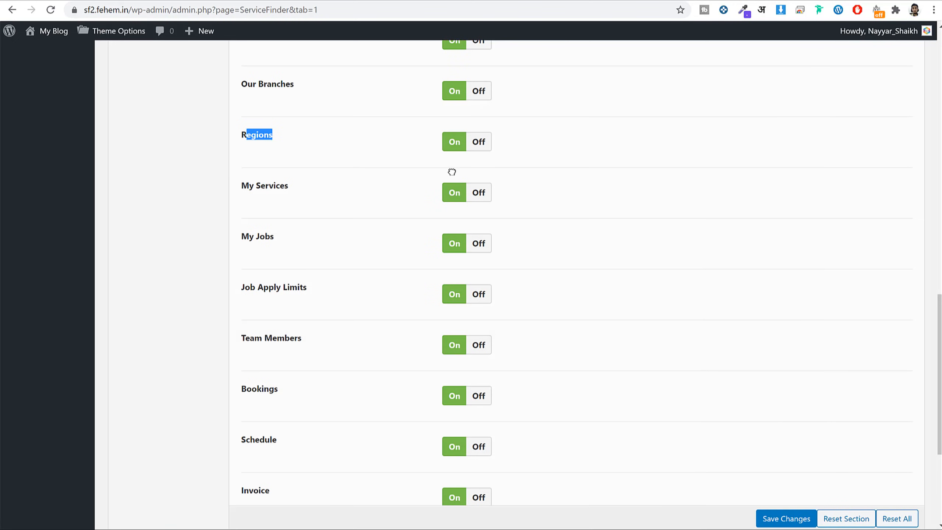
pyautogui.scroll(12, 482, 308)
pyautogui.click(194, 258)
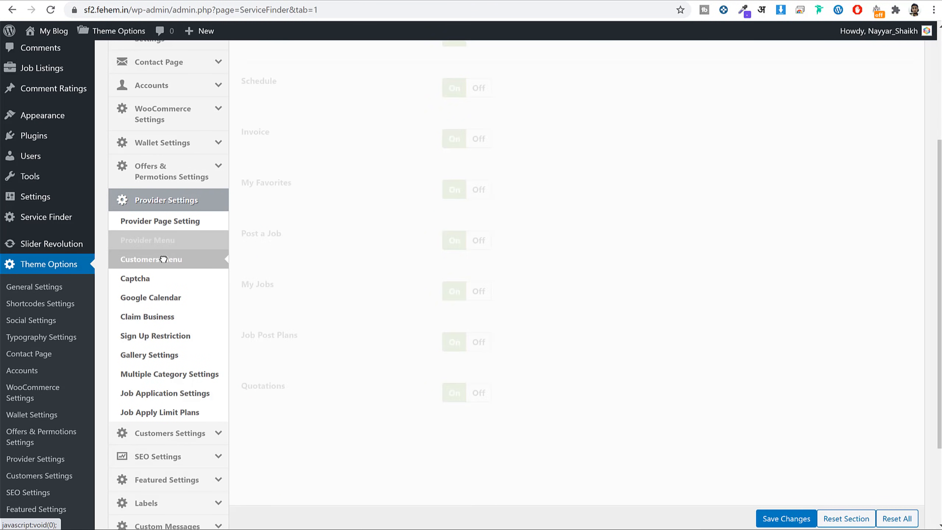
# Compare Customers Menu toggles with the customer dashboard, then show Captcha settings (Style 1).
pyautogui.scroll(-2, 532, 231)
pyautogui.scroll(-1, 476, 222)
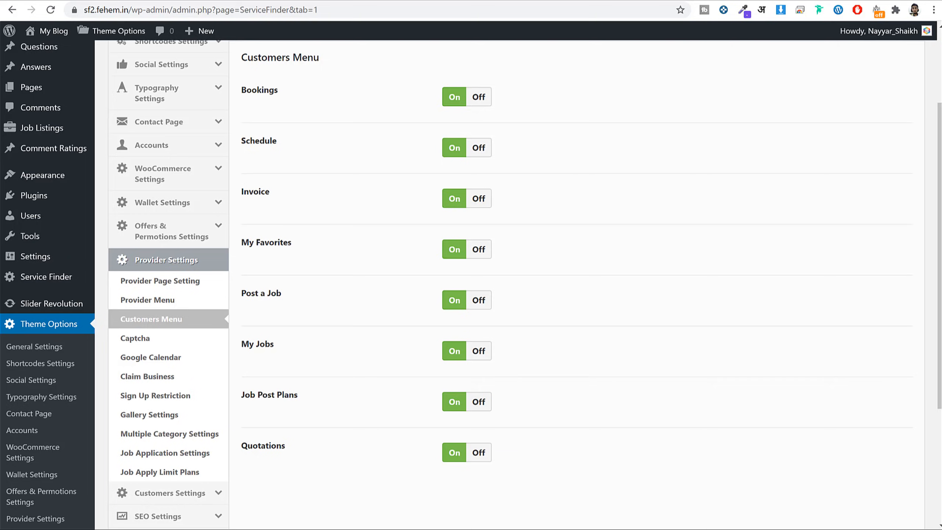
pyautogui.click(268, 529)
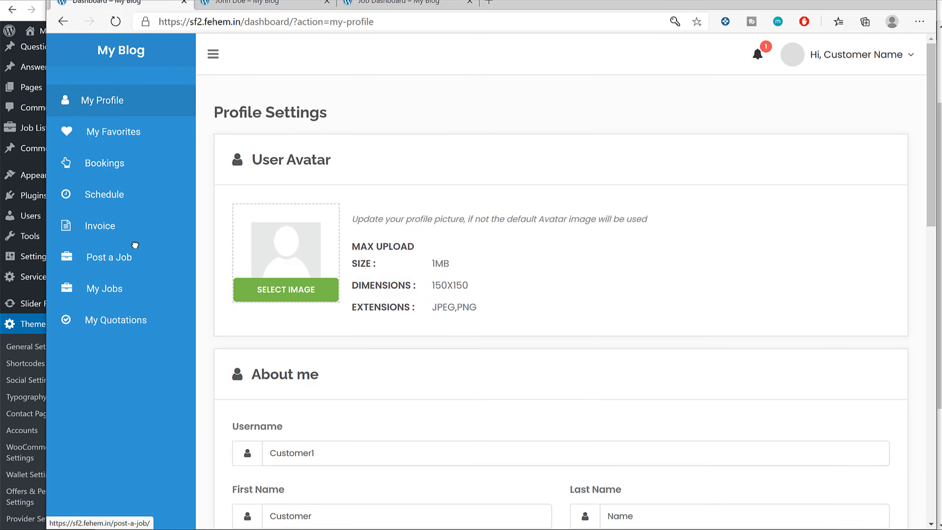
pyautogui.click(866, 2)
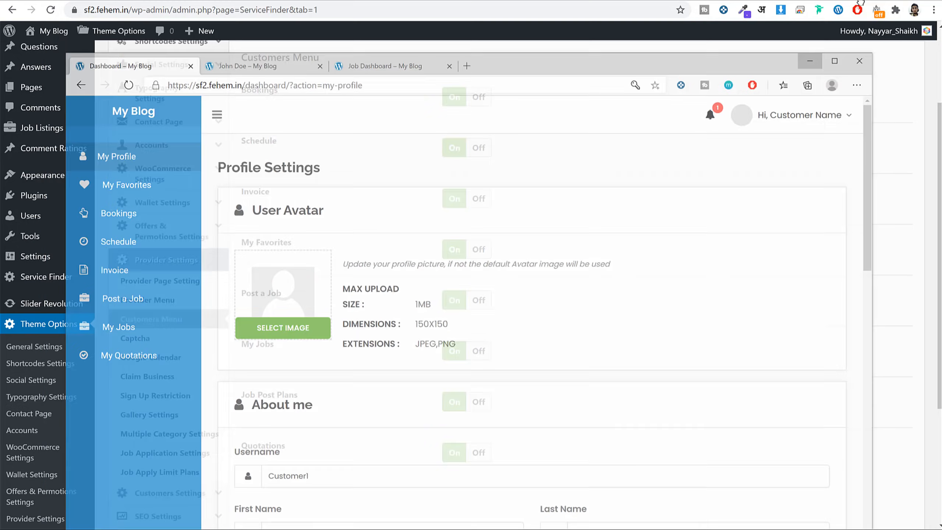
pyautogui.click(164, 342)
pyautogui.scroll(2, 665, 246)
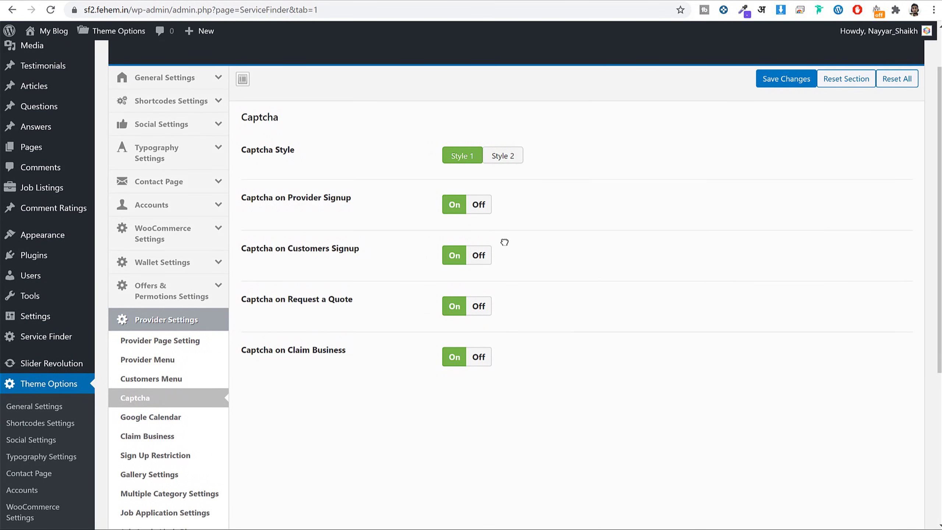
pyautogui.scroll(-3, 519, 260)
# Step through the Google Calendar, Claim Business and Sign Up Restriction settings.
pyautogui.click(156, 297)
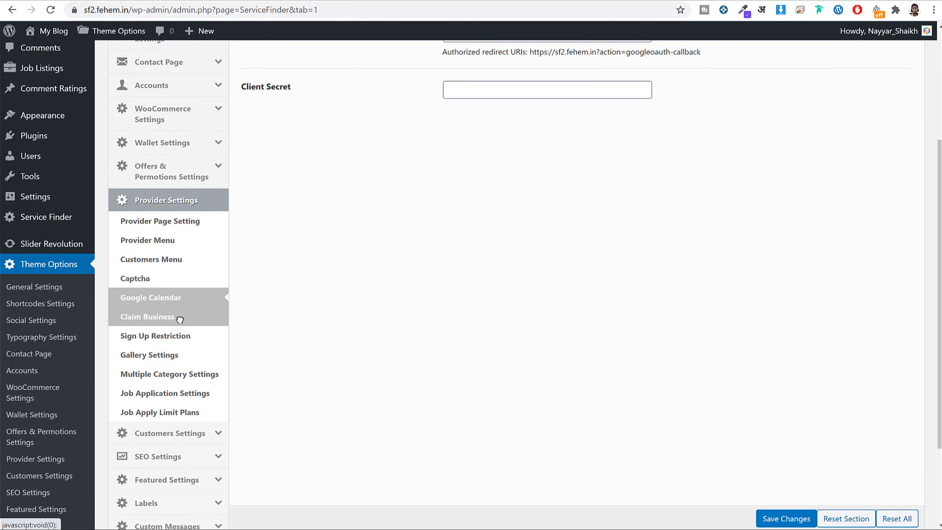
pyautogui.click(180, 318)
pyautogui.click(181, 335)
pyautogui.scroll(5, 653, 268)
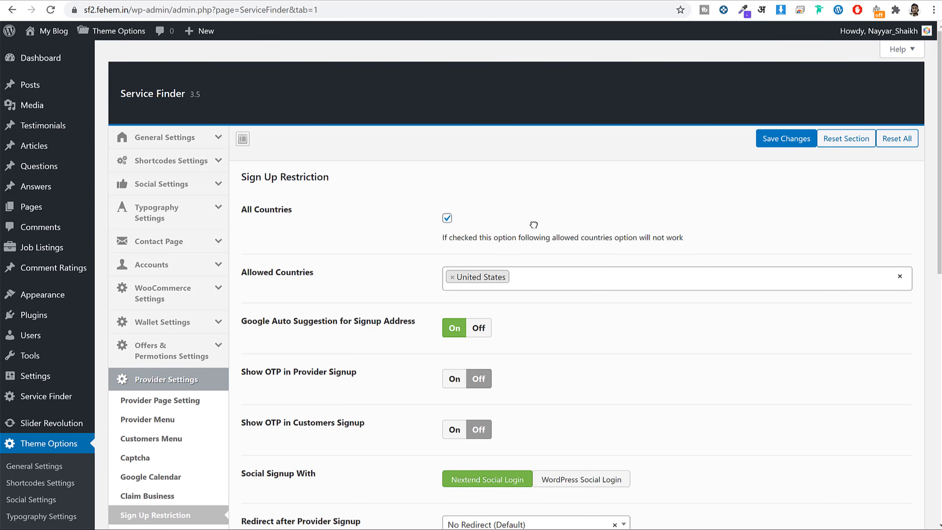
# Allow sign-ups from All Countries, then show Gallery Settings (5 default, 10 per package).
pyautogui.click(554, 286)
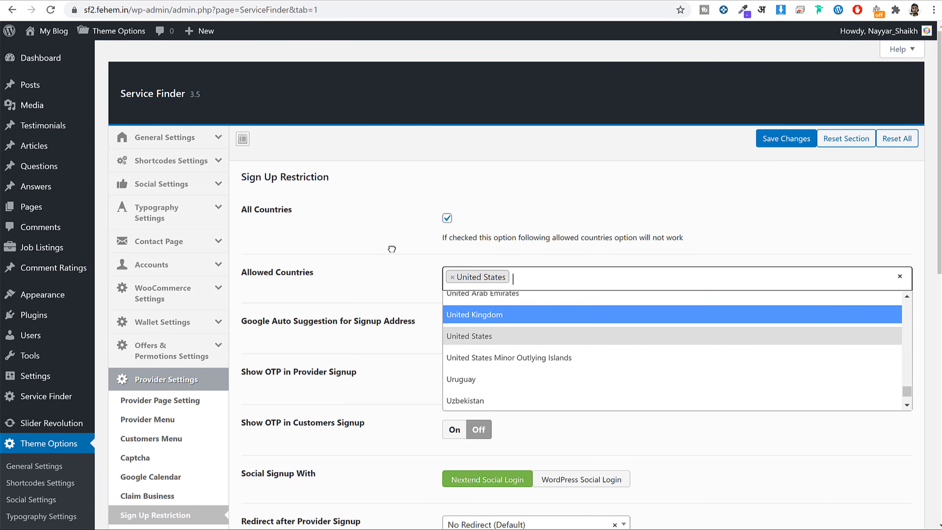
pyautogui.click(326, 230)
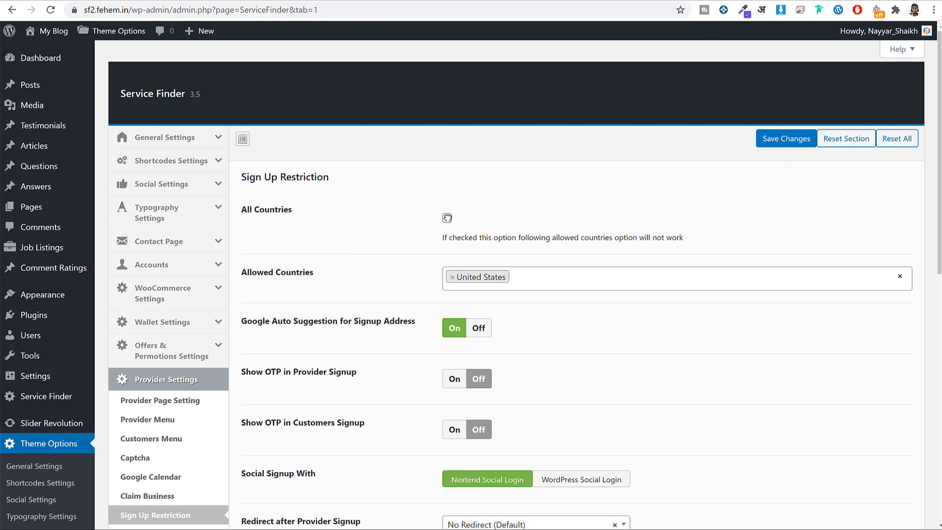
pyautogui.click(447, 218)
pyautogui.scroll(-10, 793, 366)
pyautogui.scroll(5, 792, 370)
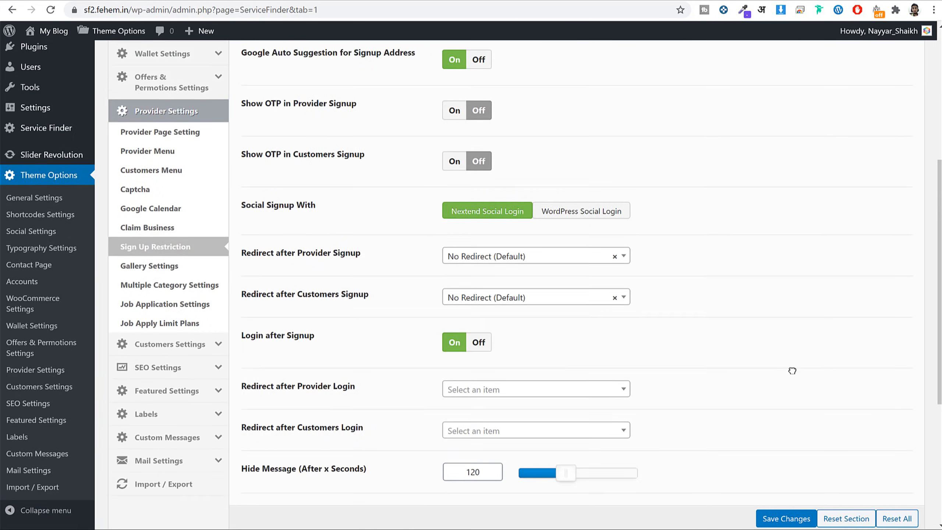
pyautogui.scroll(1, 793, 370)
pyautogui.click(178, 315)
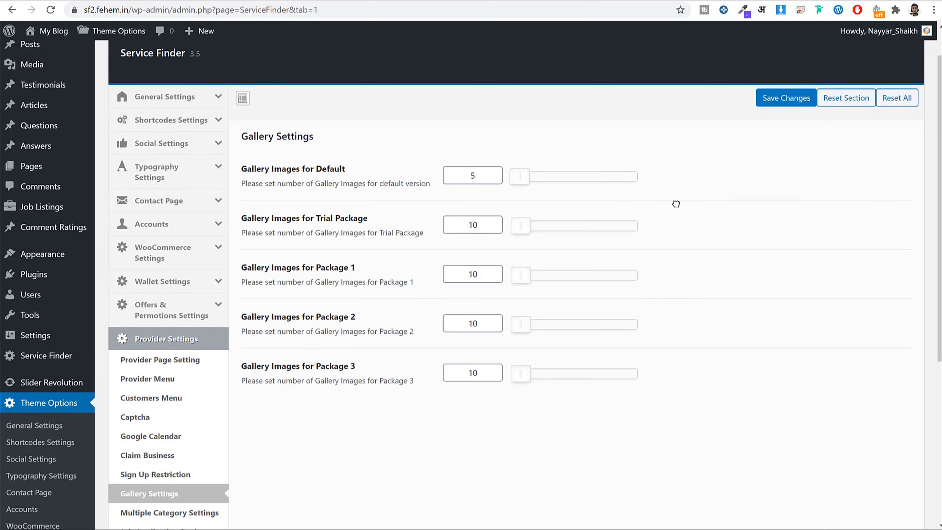
# Review the Trial Package gallery limit, then show the Multiple Category Settings fields.
pyautogui.scroll(-3, 797, 245)
pyautogui.moveTo(273, 110); pyautogui.dragTo(399, 109)
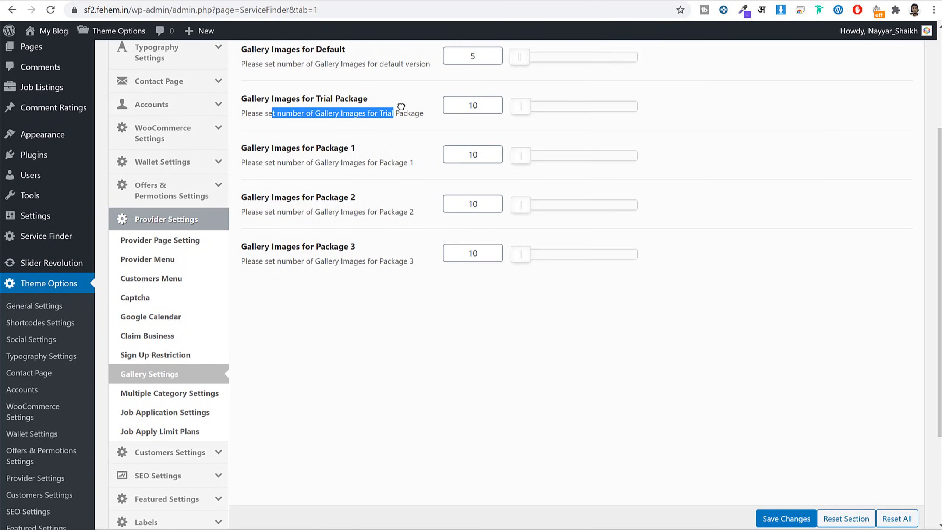
pyautogui.click(402, 107)
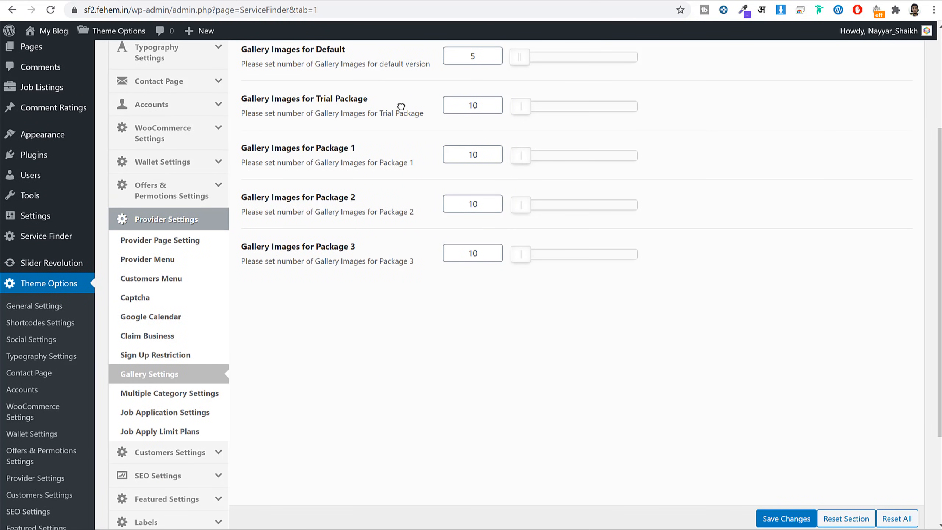
pyautogui.click(179, 393)
pyautogui.click(181, 373)
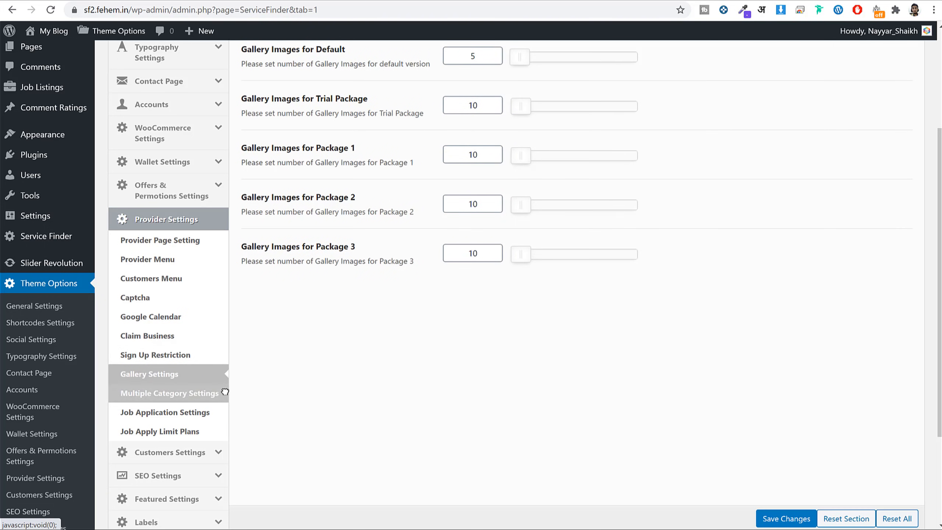
pyautogui.click(178, 393)
pyautogui.scroll(4, 180, 378)
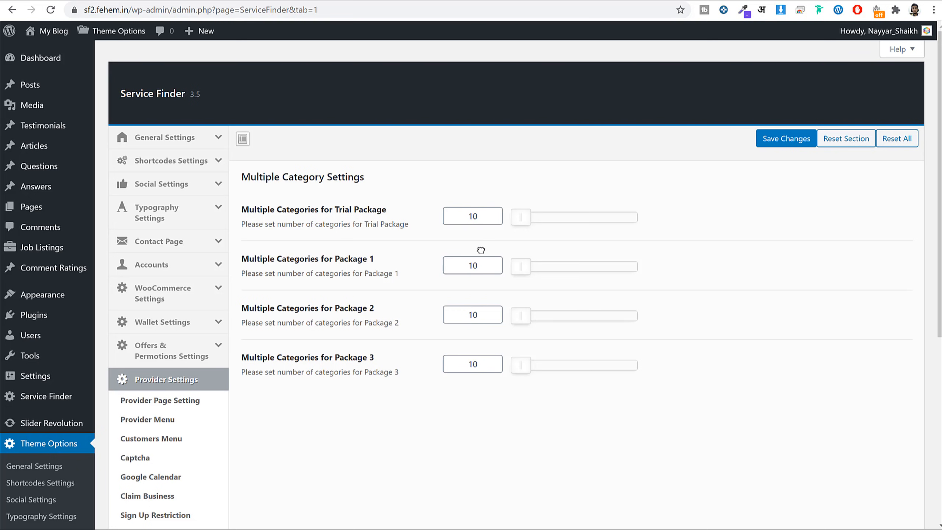
# Check the 10-category limits for the Trial Package and Packages 1–3.
pyautogui.doubleClick(482, 221)
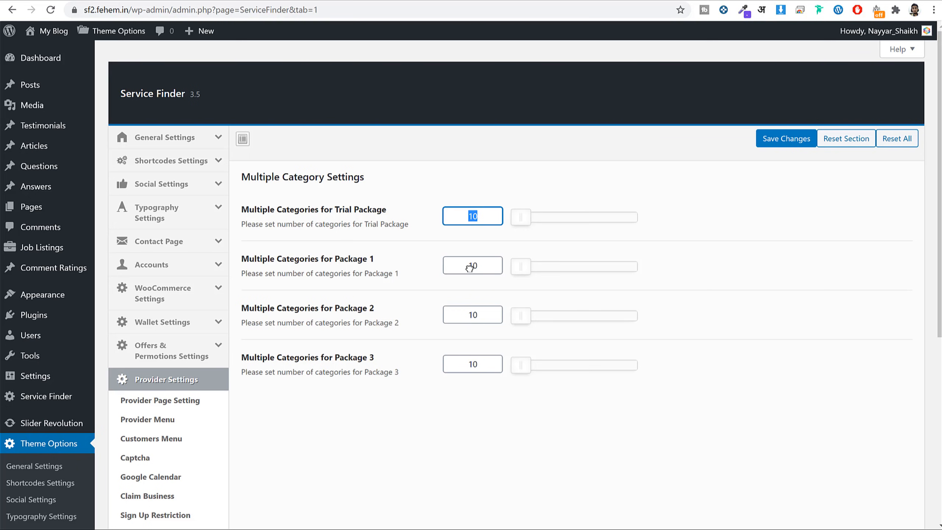
pyautogui.doubleClick(477, 266)
pyautogui.doubleClick(478, 316)
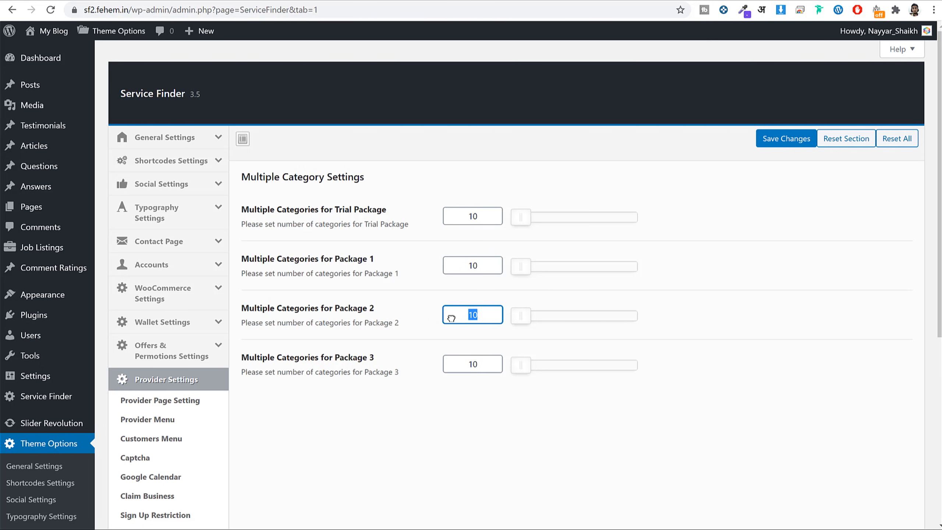
pyautogui.doubleClick(492, 363)
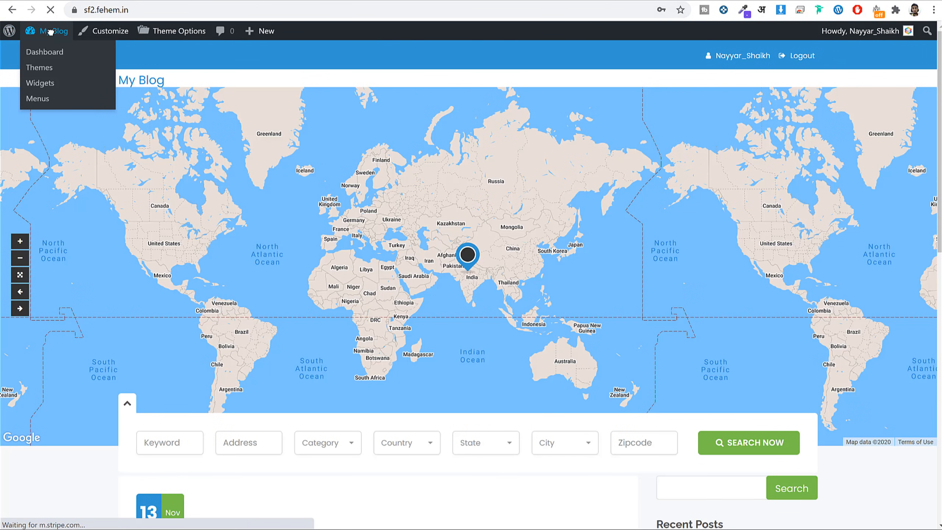
# Create and publish a new page titled 'Home', then return to the Pages list.
pyautogui.click(50, 33)
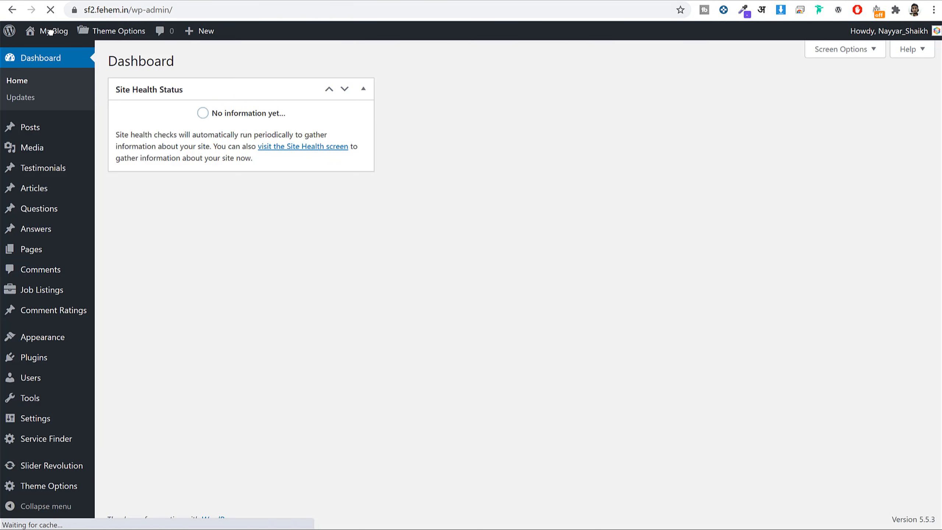
pyautogui.click(49, 249)
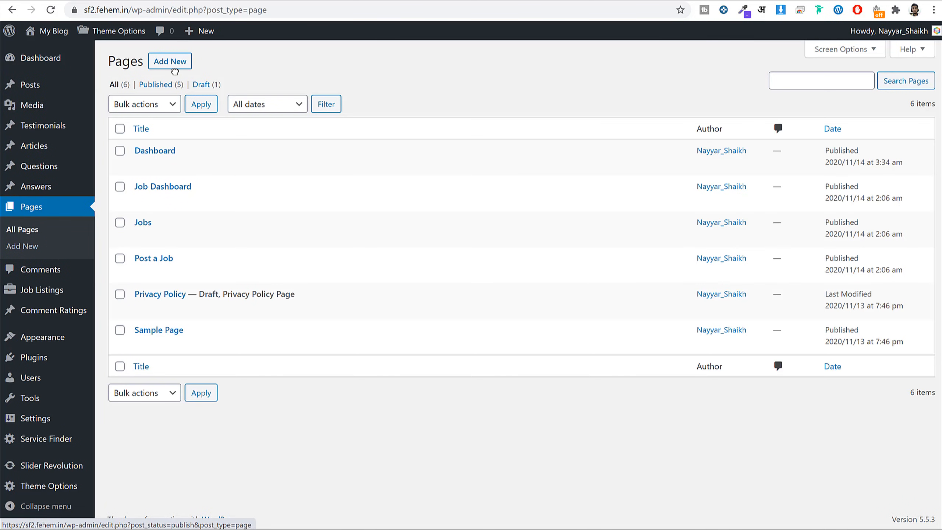
pyautogui.click(177, 60)
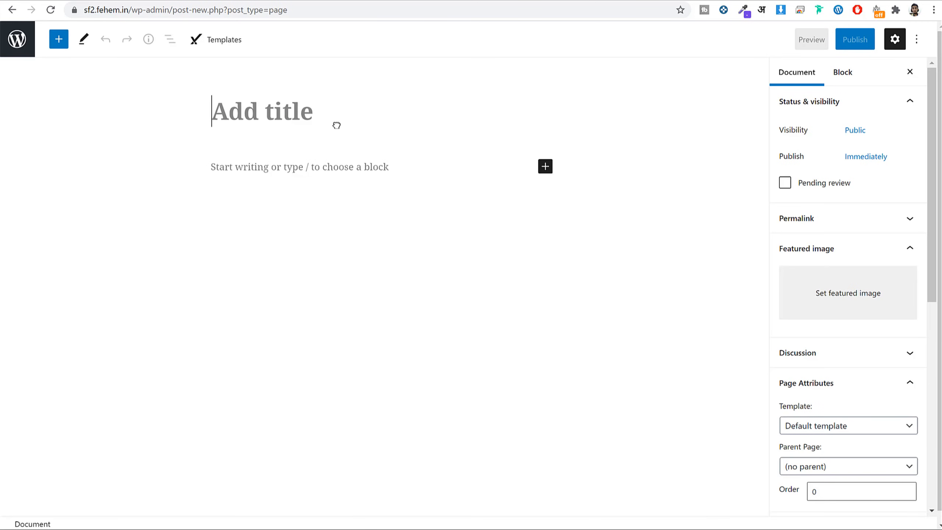
pyautogui.write('Home')
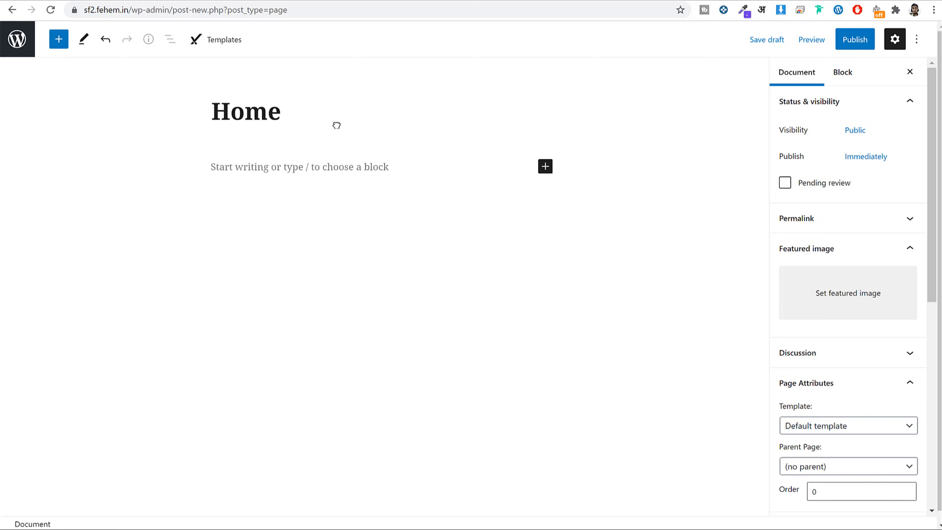
pyautogui.click(853, 40)
pyautogui.click(829, 42)
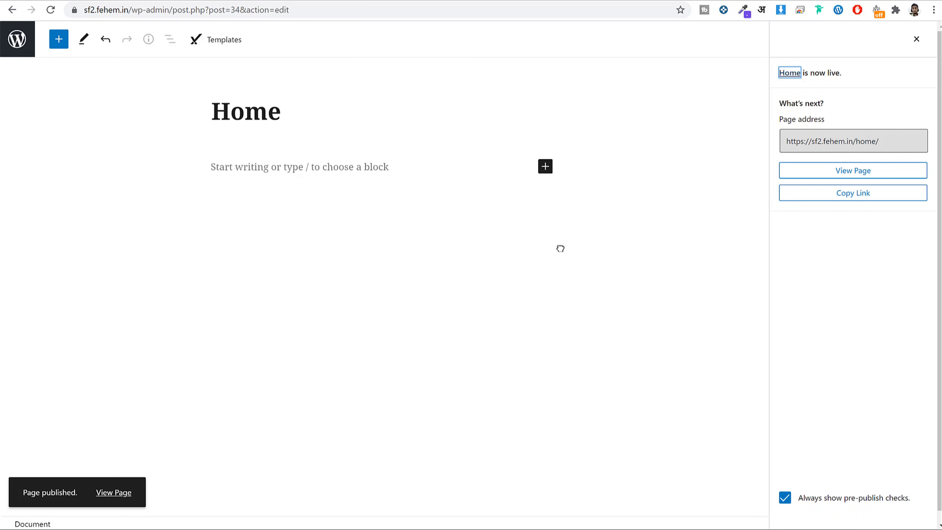
pyautogui.click(14, 46)
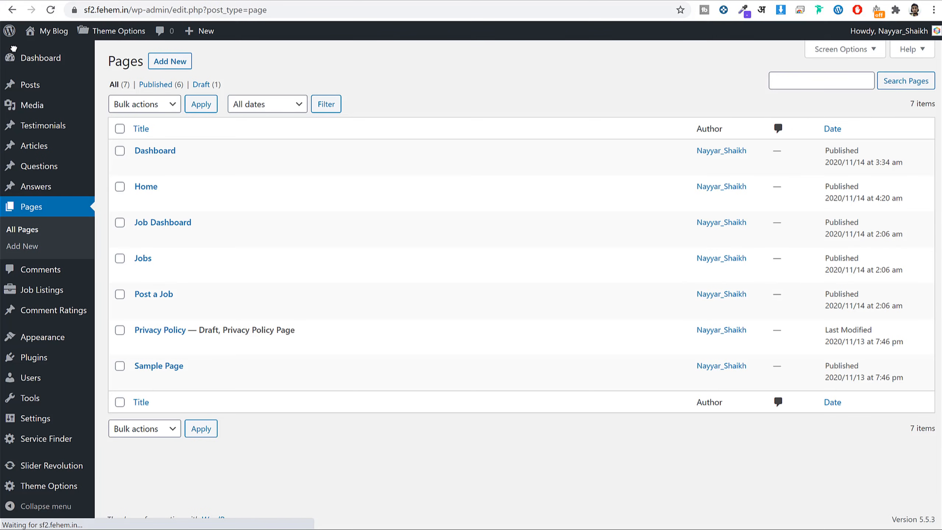
# In Reading settings, make the homepage a static page set to Home and save.
pyautogui.moveTo(36, 418)
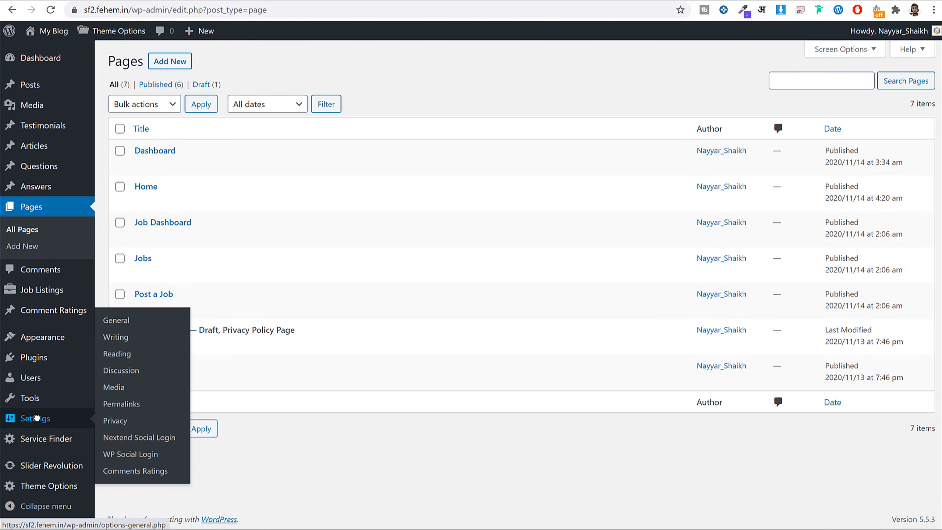
pyautogui.click(116, 355)
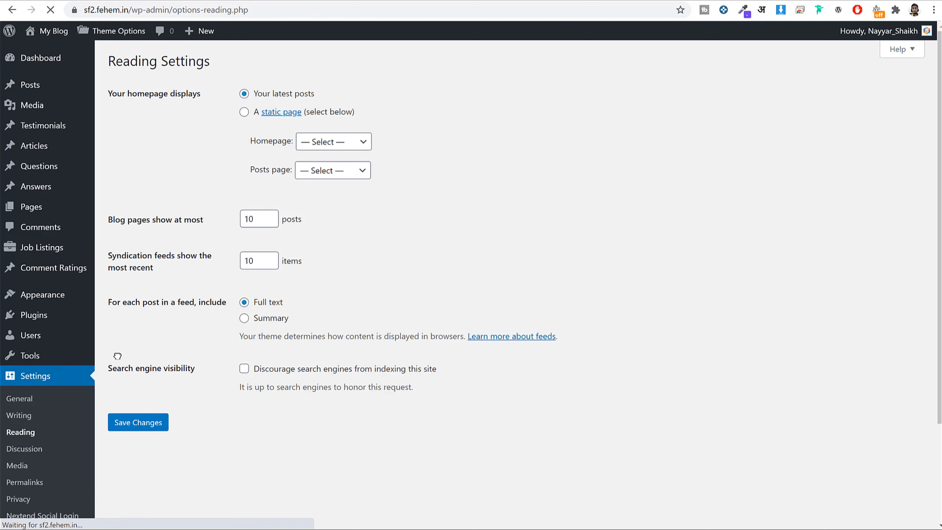
pyautogui.click(244, 112)
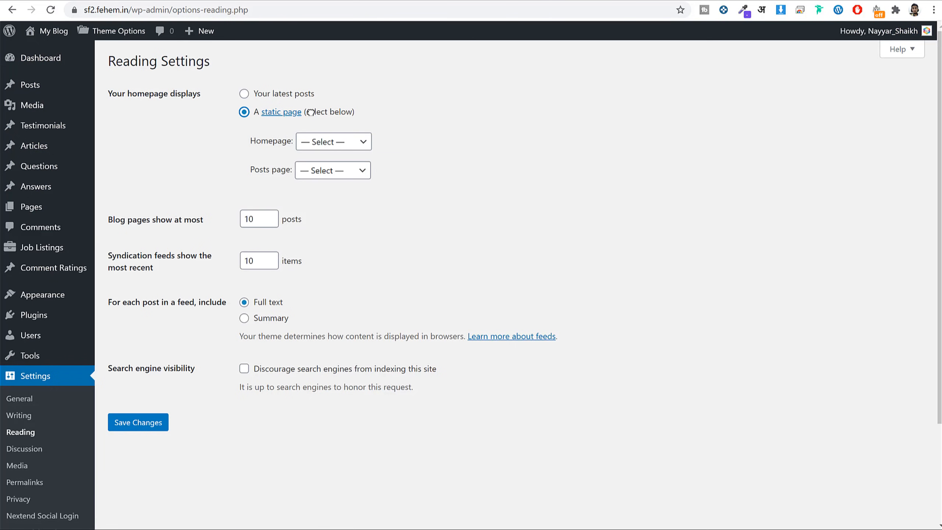
pyautogui.moveTo(314, 112); pyautogui.dragTo(261, 114)
pyautogui.click(335, 141)
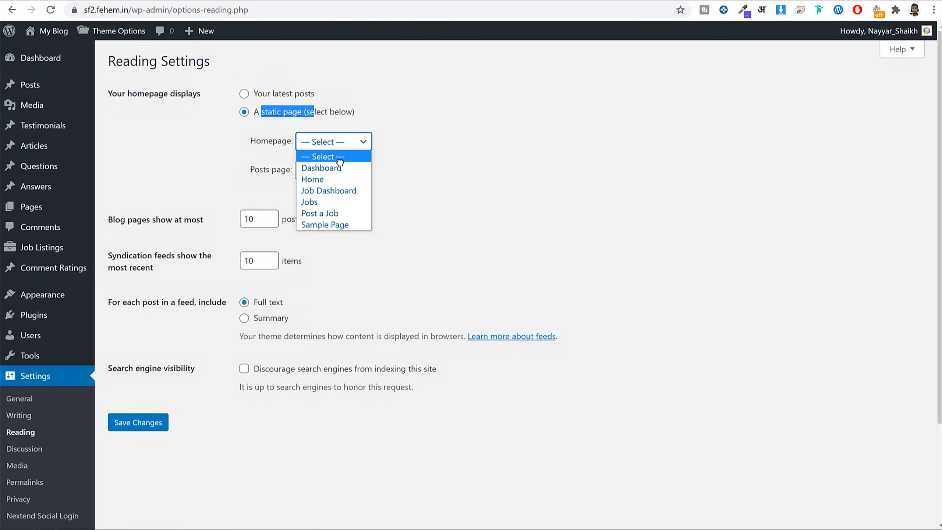
pyautogui.click(341, 178)
pyautogui.click(497, 135)
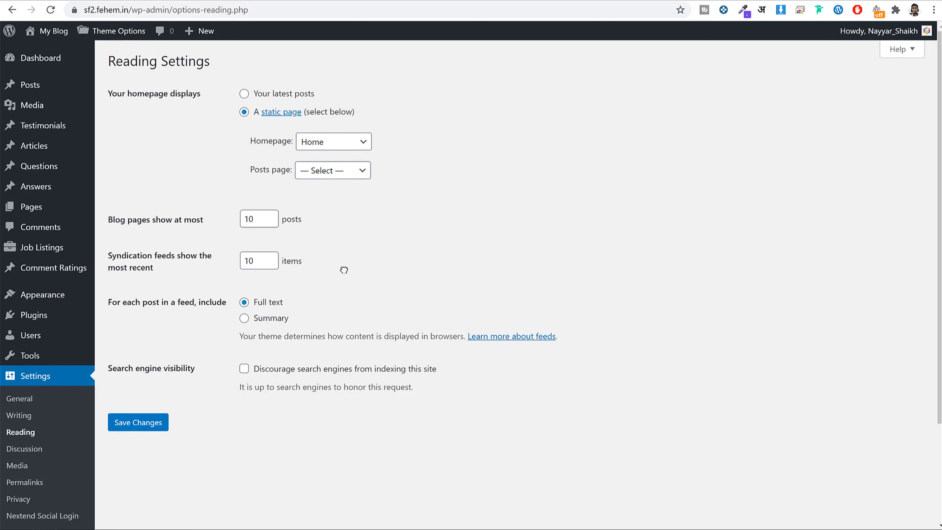
pyautogui.click(143, 423)
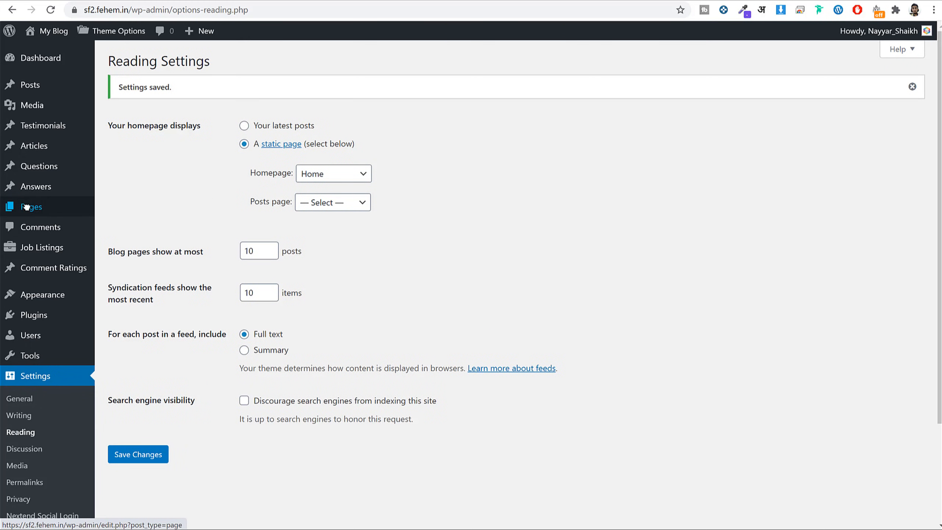
# Open the Home page, now labelled Front Page, in the editor.
pyautogui.click(36, 211)
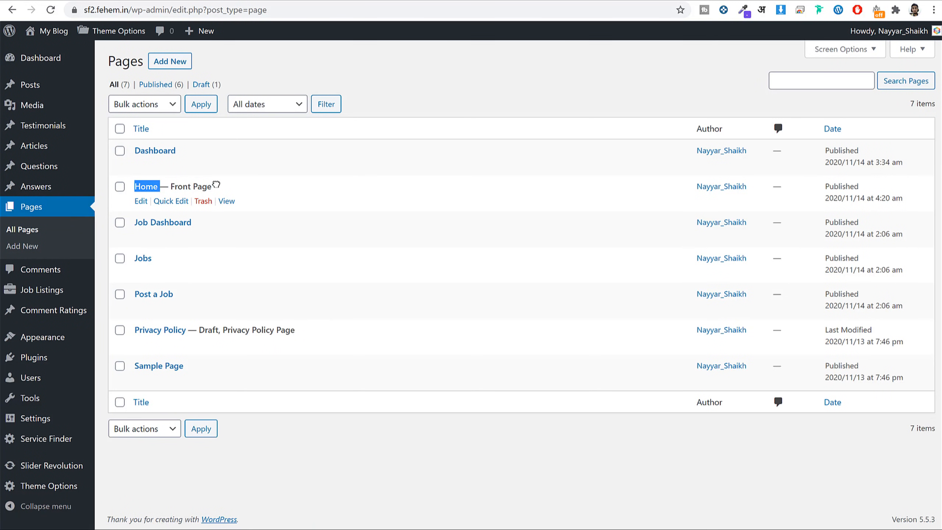
pyautogui.moveTo(216, 187); pyautogui.dragTo(169, 187)
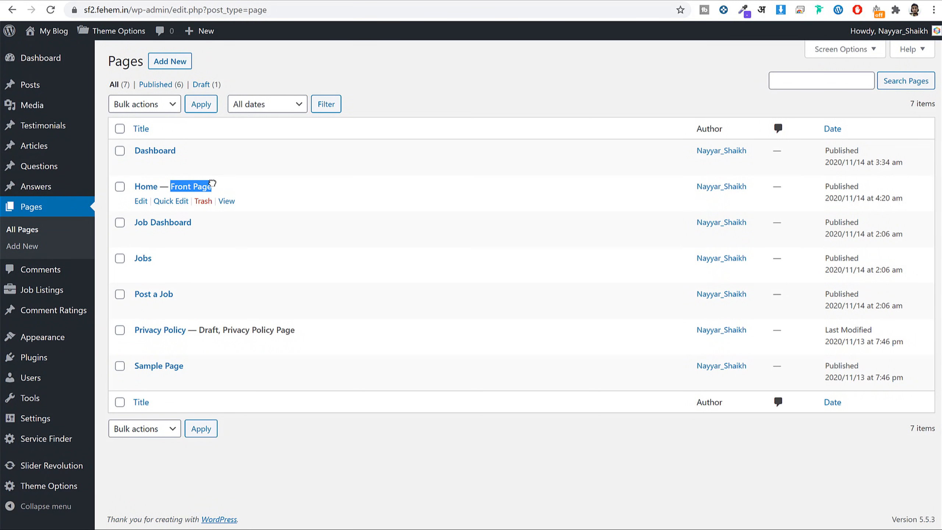
pyautogui.click(138, 201)
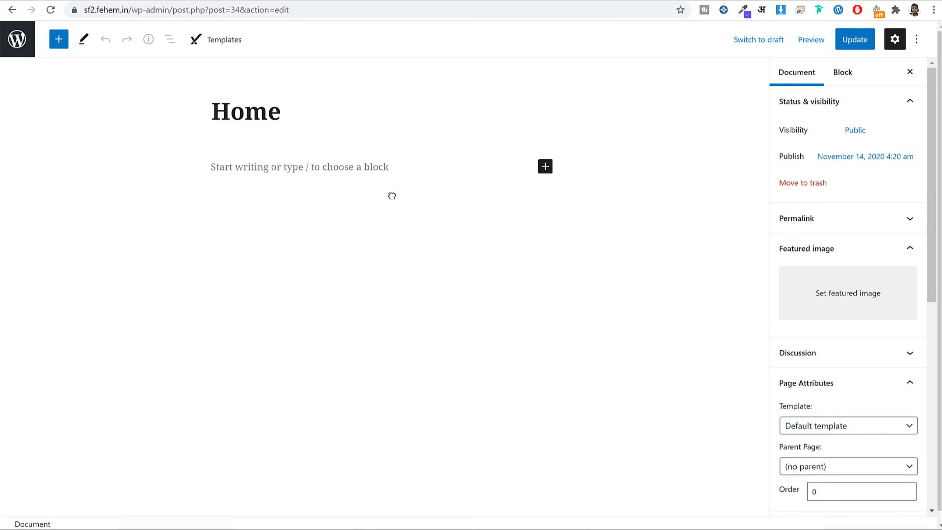
# Insert a Classic block into the Home page by searching 'class' in the block picker.
pyautogui.click(385, 171)
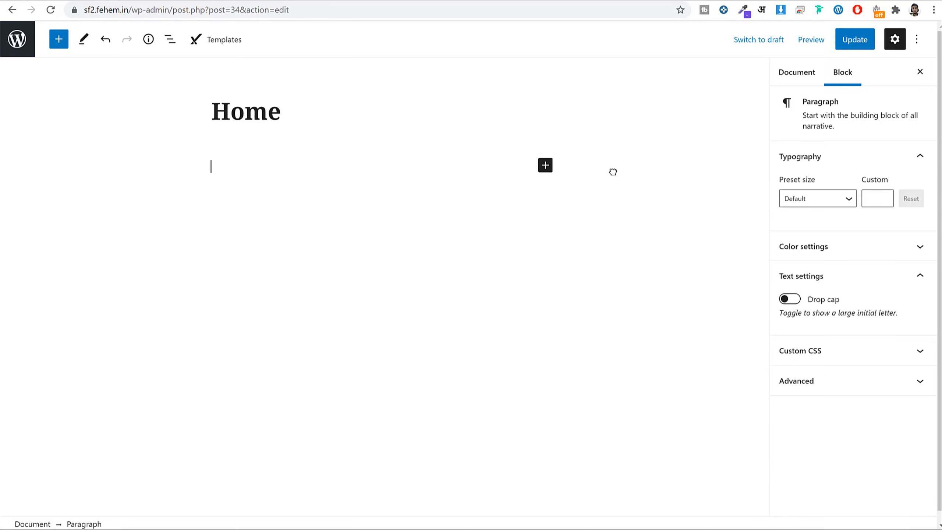
pyautogui.click(545, 166)
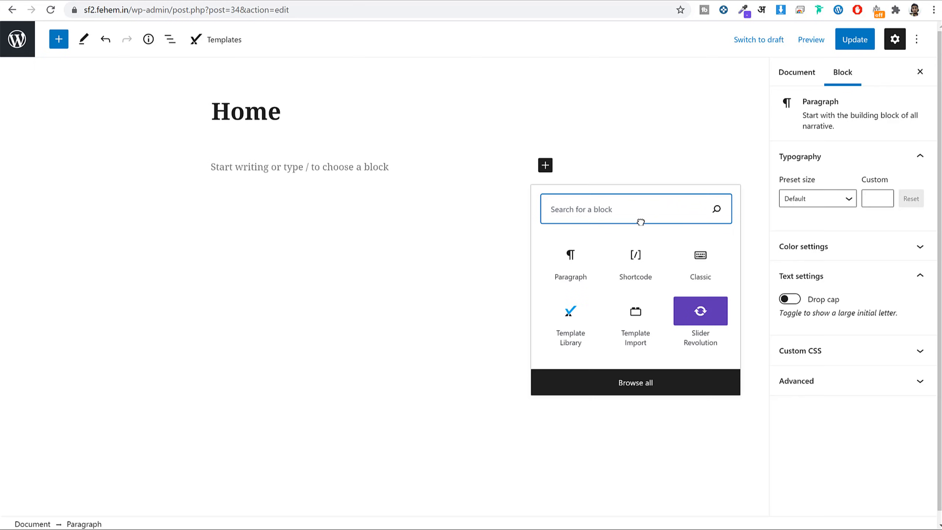
pyautogui.write('class')
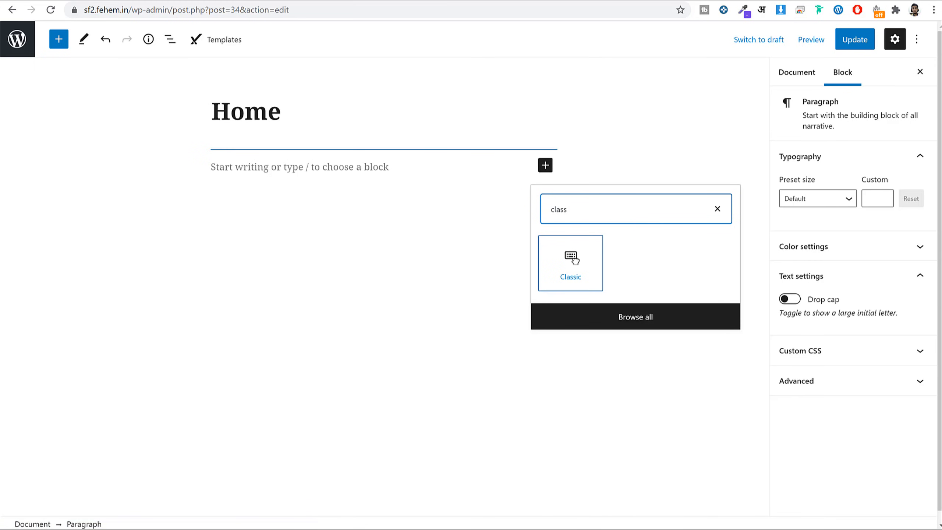
pyautogui.click(575, 261)
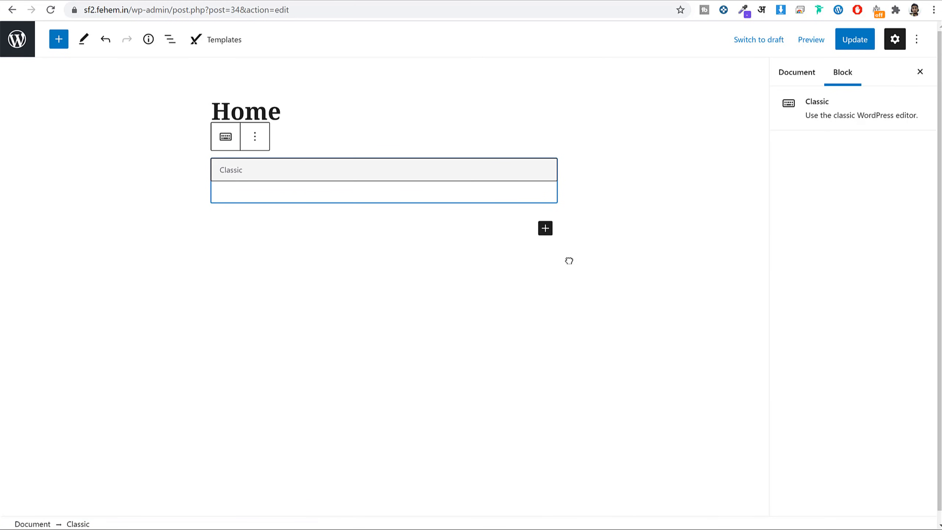
pyautogui.hotkey('alt', 'Tab')
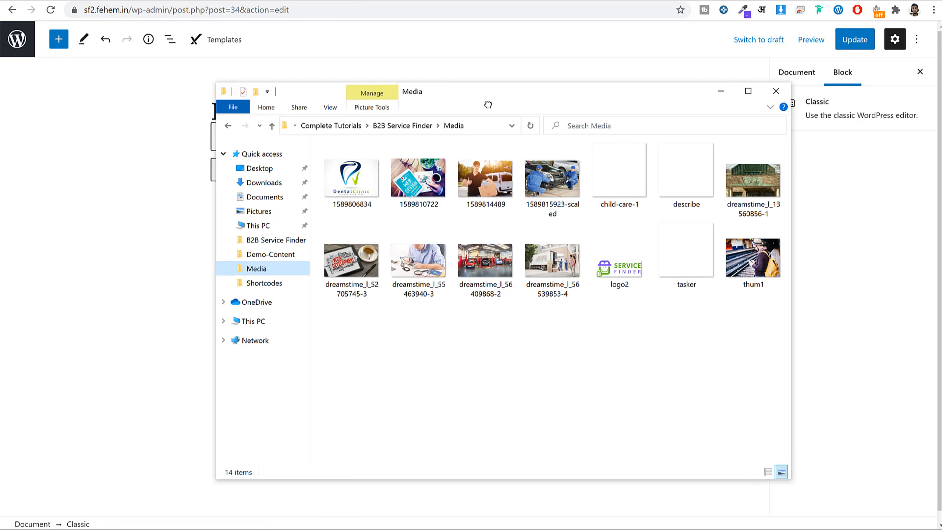
# Open the Complete Home Page file from the B2B Service Finder Shortcodes folder.
pyautogui.click(410, 125)
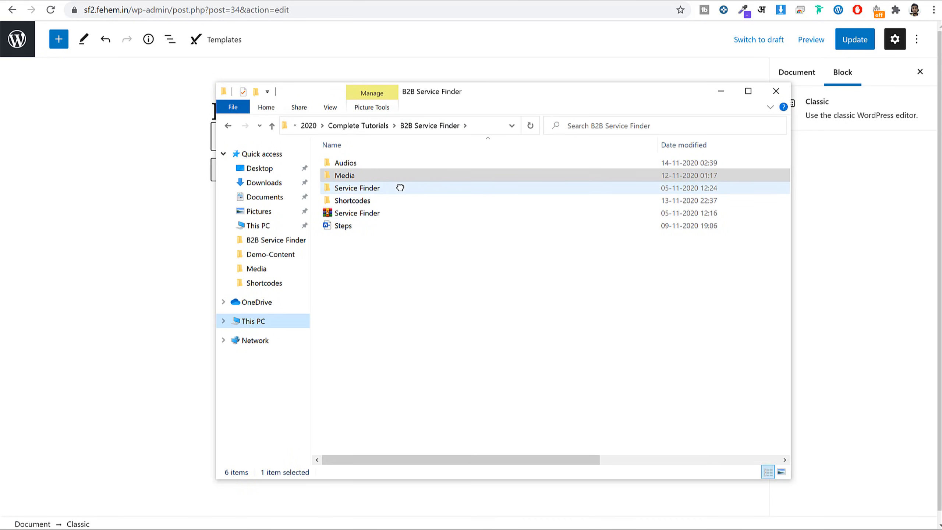
pyautogui.doubleClick(379, 201)
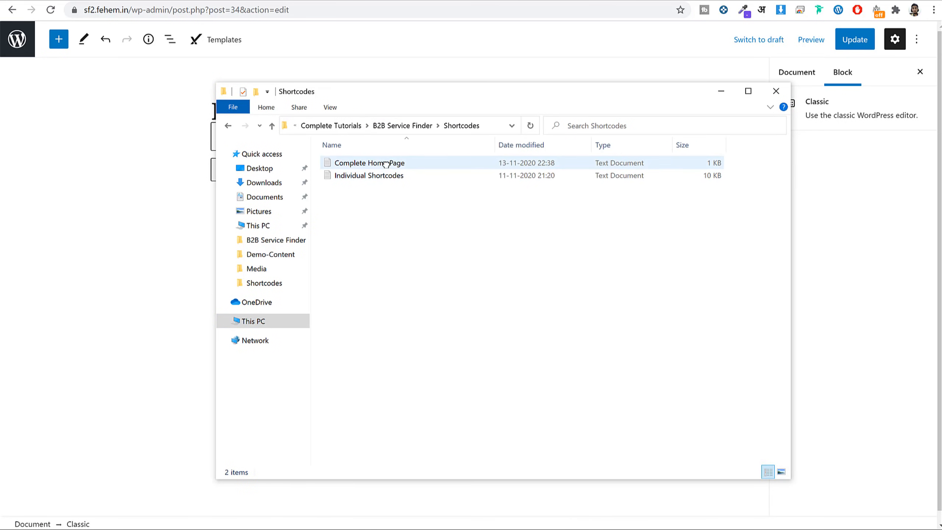
pyautogui.doubleClick(393, 164)
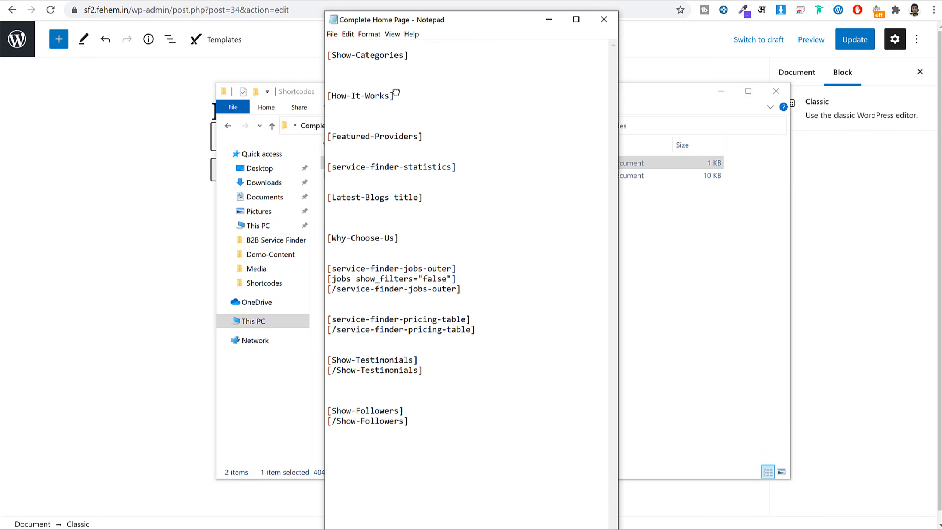
pyautogui.hotkey('alt', 'Tab')
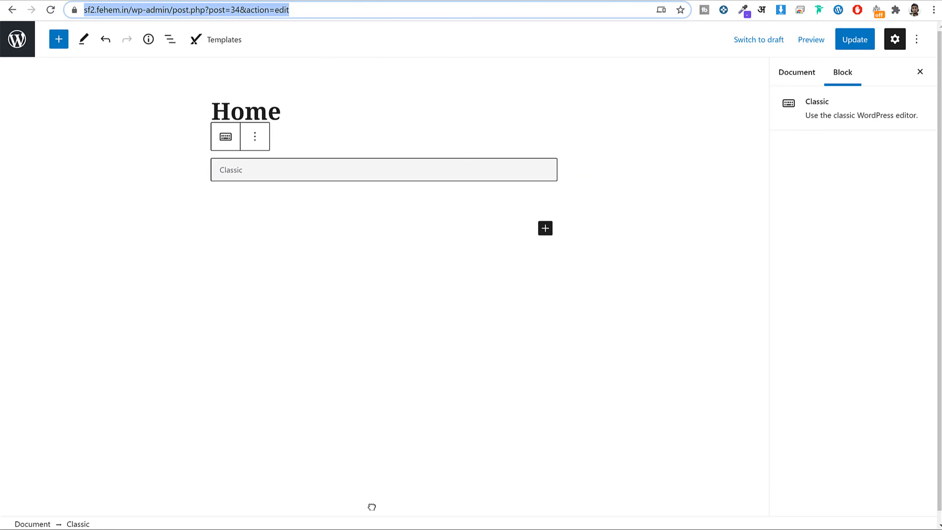
# Copy the shortcode list from the notes into the Classic block and update the Home page.
pyautogui.hotkey('alt', 'Tab')
pyautogui.moveTo(424, 438); pyautogui.dragTo(319, 45)
pyautogui.click(270, 186)
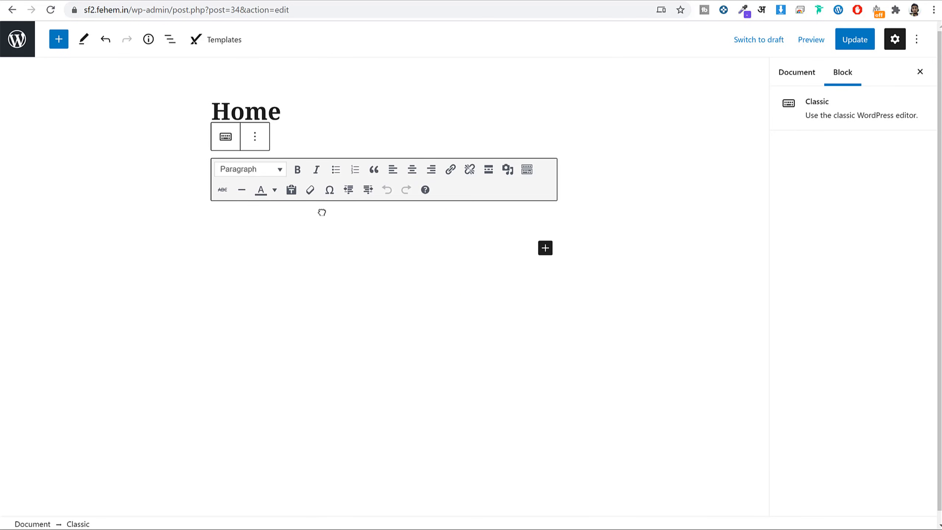
pyautogui.hotkey('ctrl', 'v')
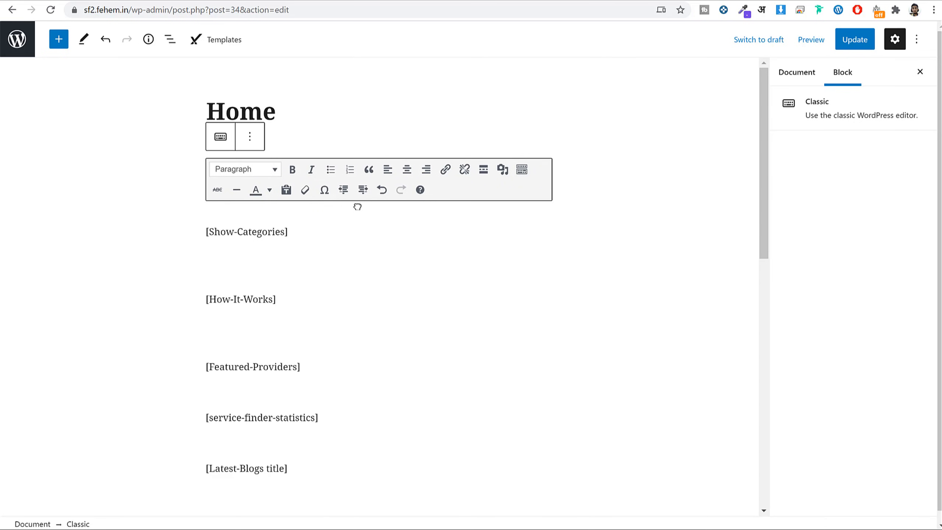
pyautogui.click(852, 40)
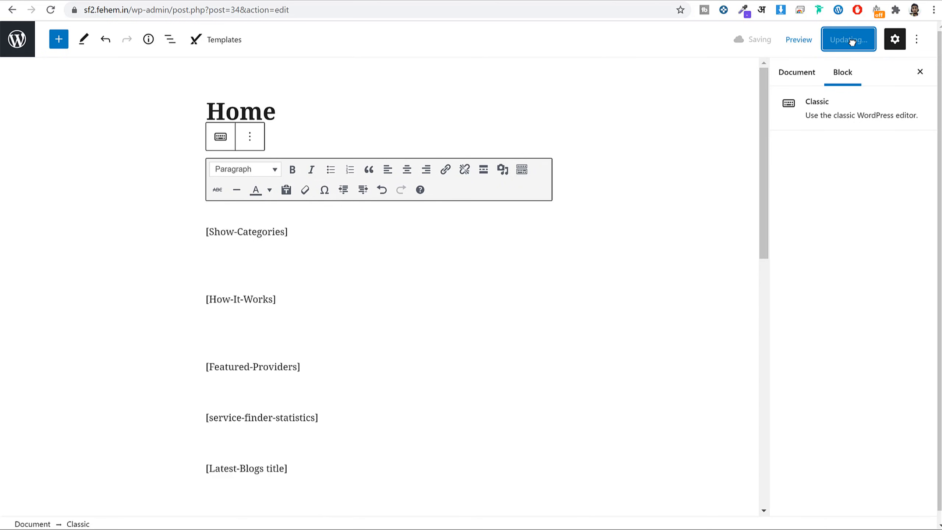
pyautogui.rightClick(116, 492)
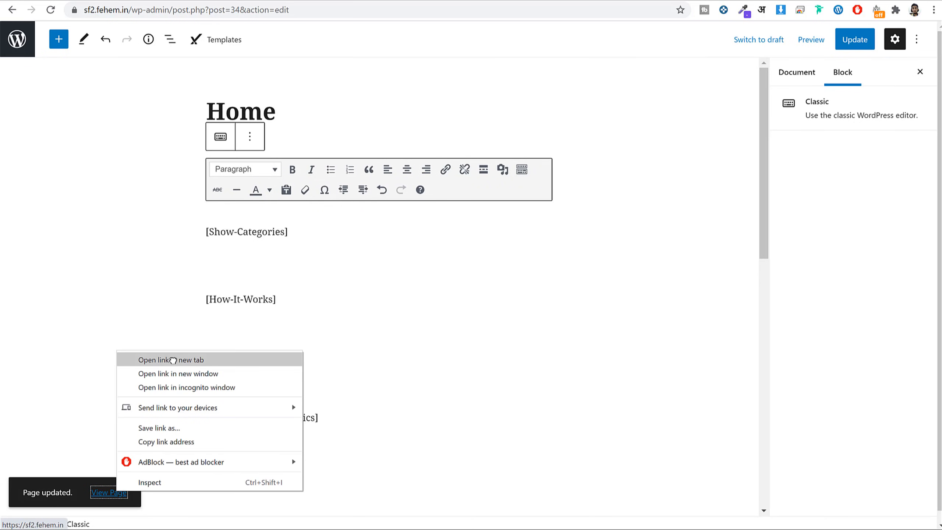
pyautogui.click(175, 357)
pyautogui.hotkey('ctrl', 'Tab')
pyautogui.scroll(-6, 687, 291)
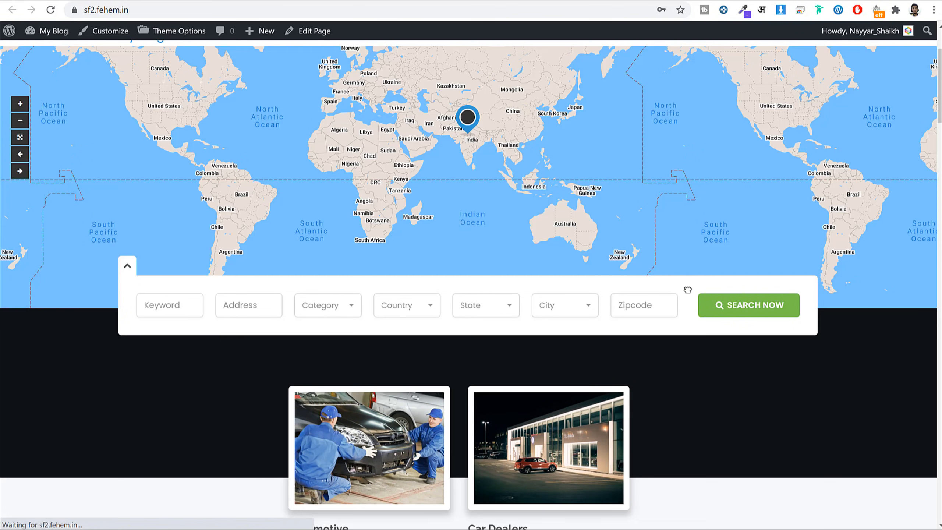
pyautogui.scroll(-15, 688, 290)
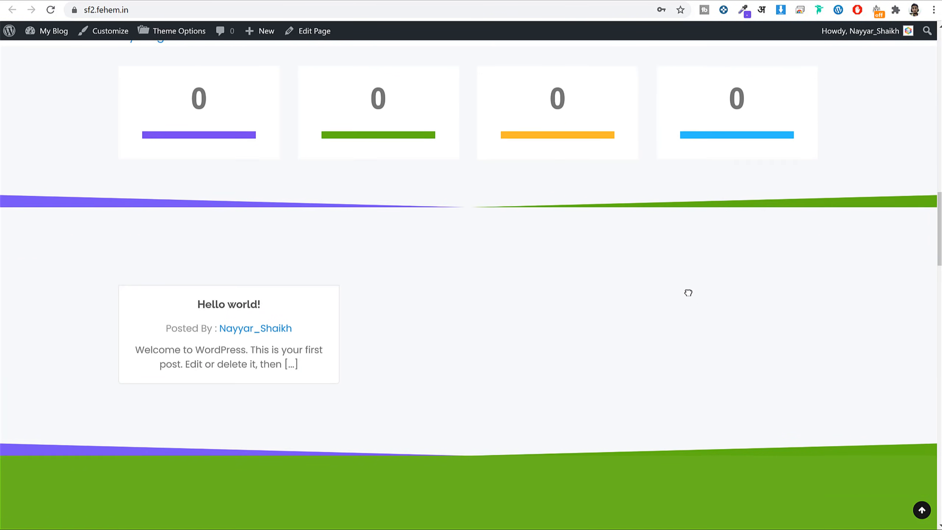
pyautogui.scroll(-15, 689, 294)
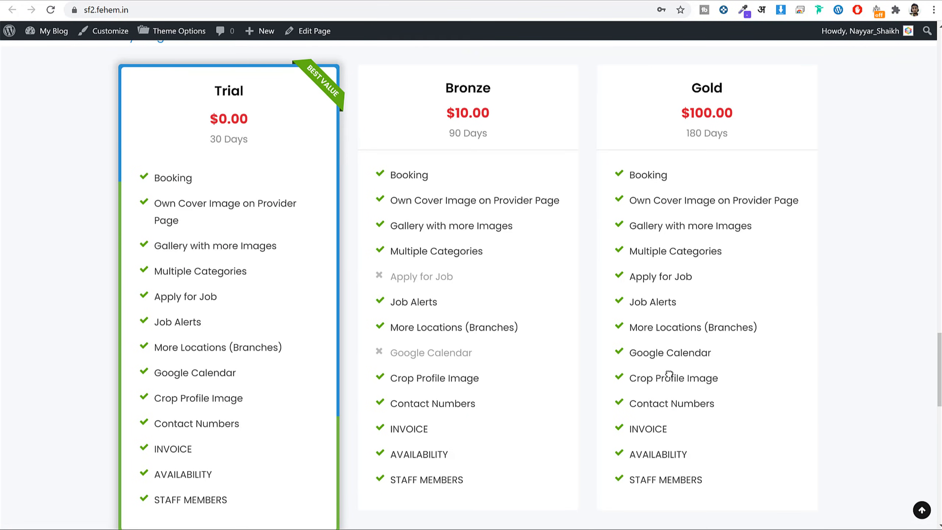
pyautogui.scroll(-5, 668, 374)
pyautogui.scroll(20, 664, 334)
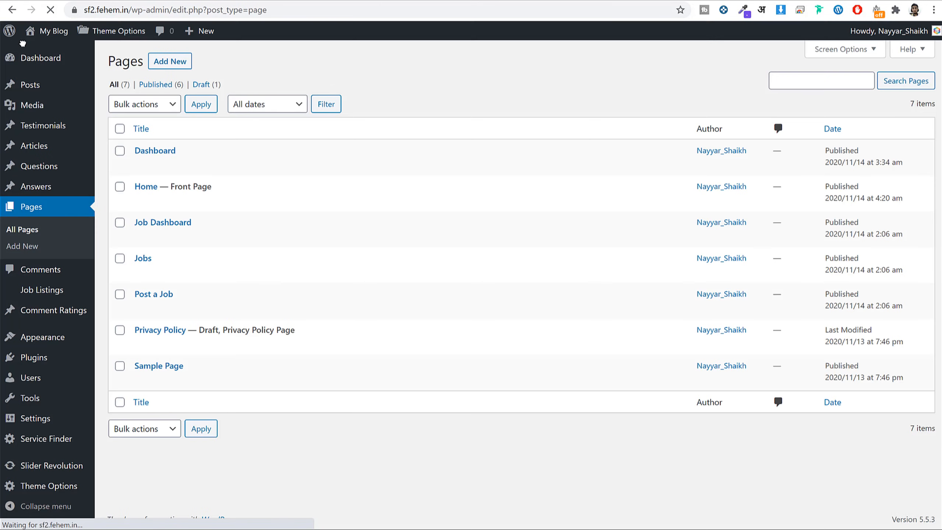
# Open Service Finder Theme Options at Import / Export and reveal the backup import field.
pyautogui.click(50, 485)
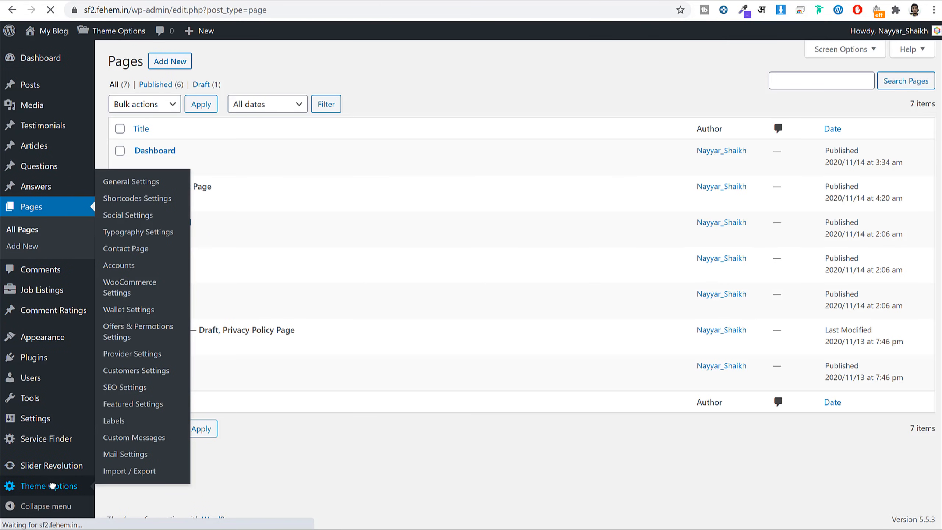
pyautogui.scroll(-3, 612, 113)
pyautogui.scroll(-3, 616, 117)
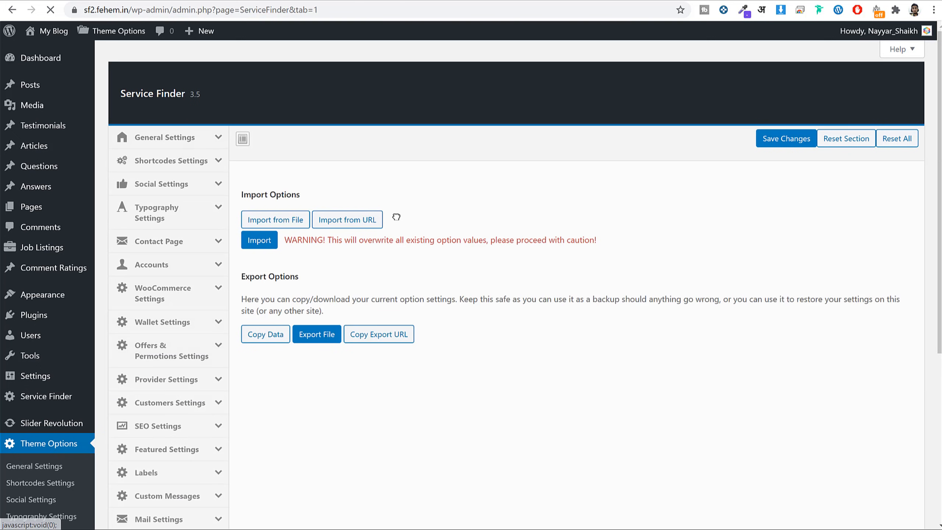
pyautogui.click(297, 220)
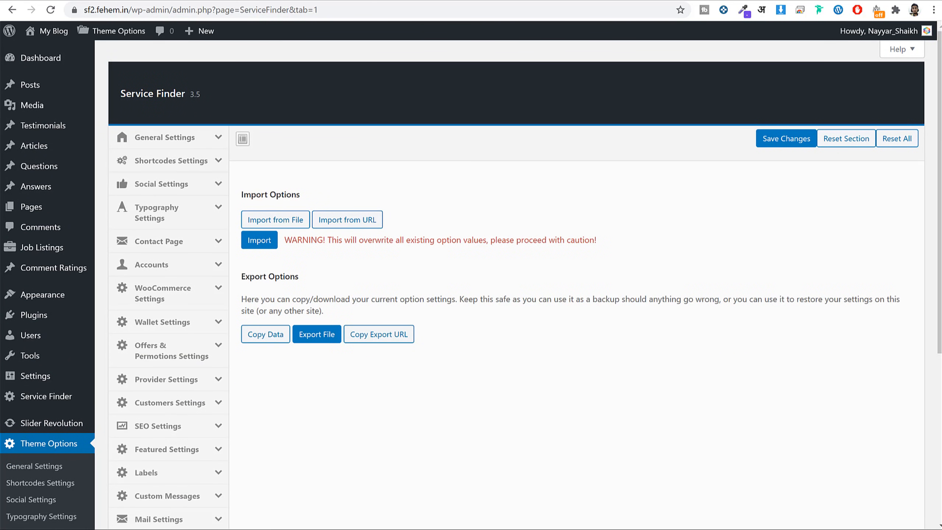
pyautogui.hotkey('alt', 'Tab')
pyautogui.click(373, 213)
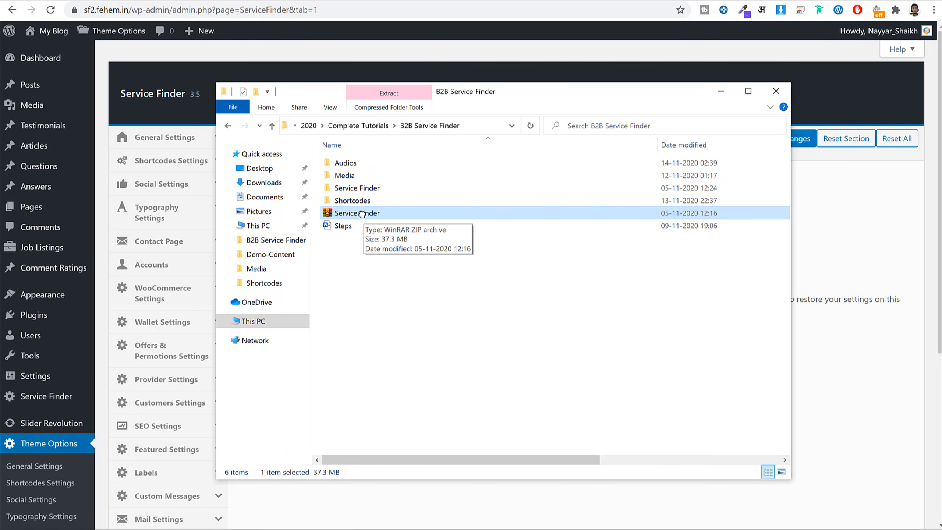
# Browse to the Service Finder > Main_Download > Demo-Content folder.
pyautogui.click(365, 188)
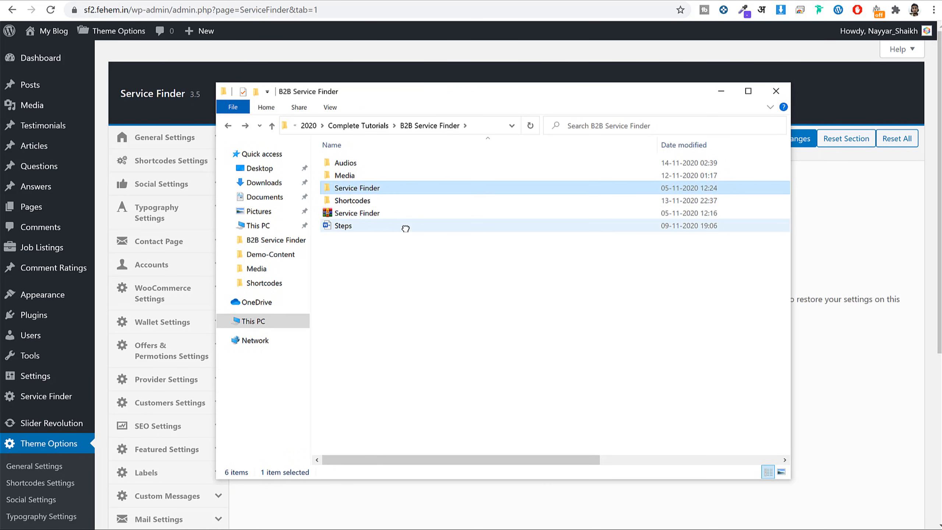
pyautogui.doubleClick(368, 189)
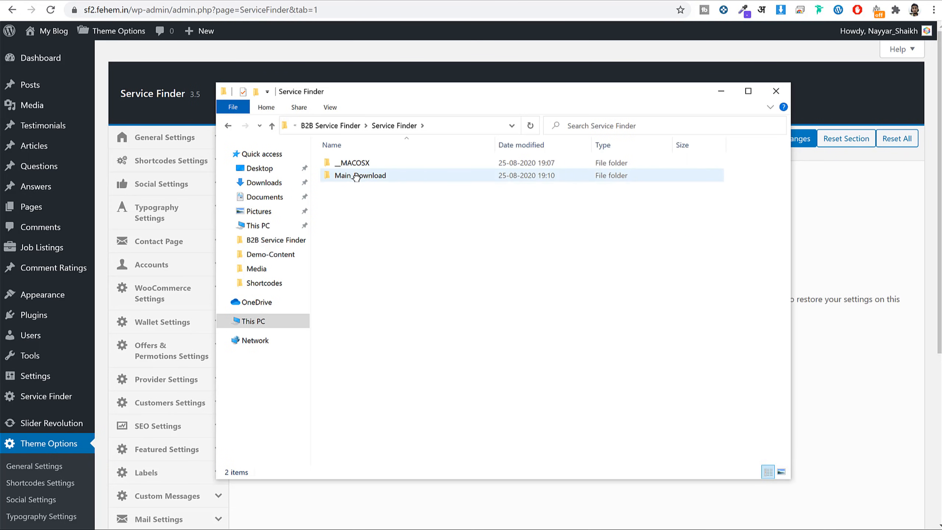
pyautogui.doubleClick(355, 176)
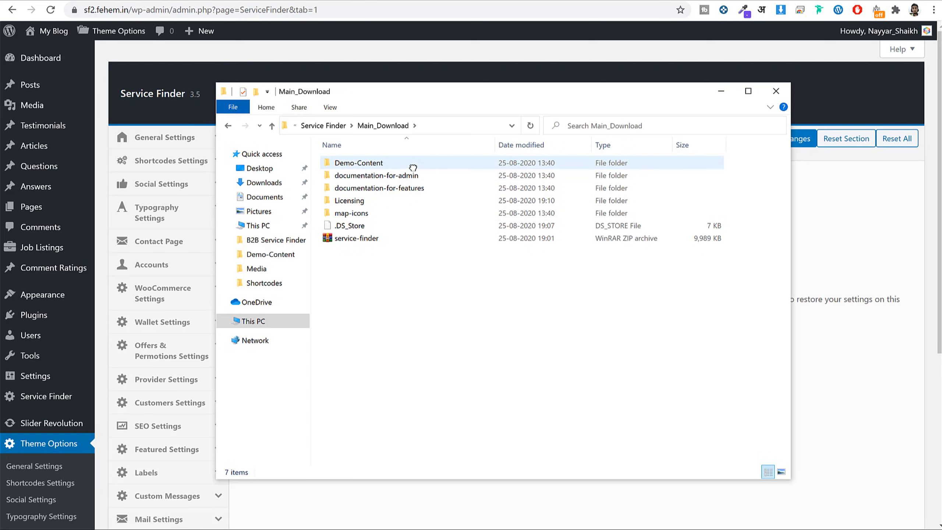
pyautogui.doubleClick(368, 163)
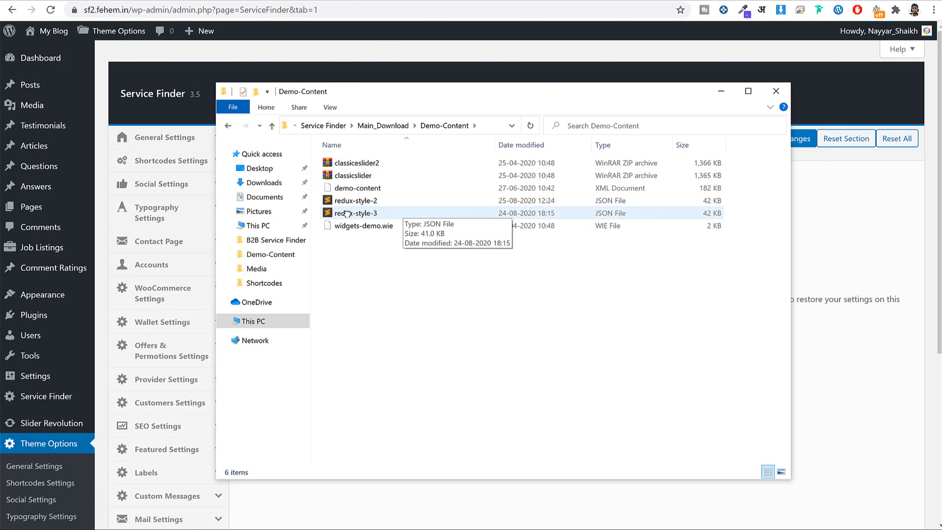
# Open redux-style-3.json in Notepad via Open with > Choose another app.
pyautogui.click(368, 213)
pyautogui.click(367, 213)
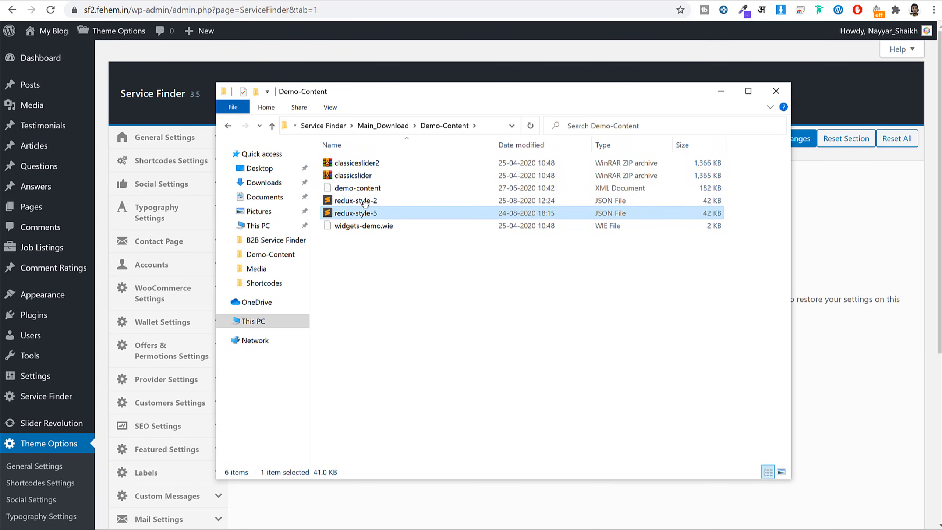
pyautogui.rightClick(347, 214)
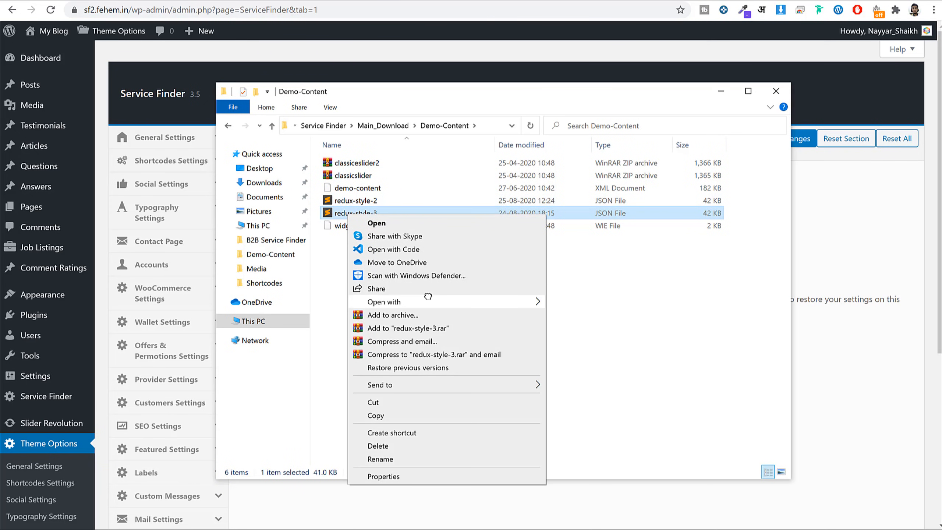
pyautogui.moveTo(429, 297)
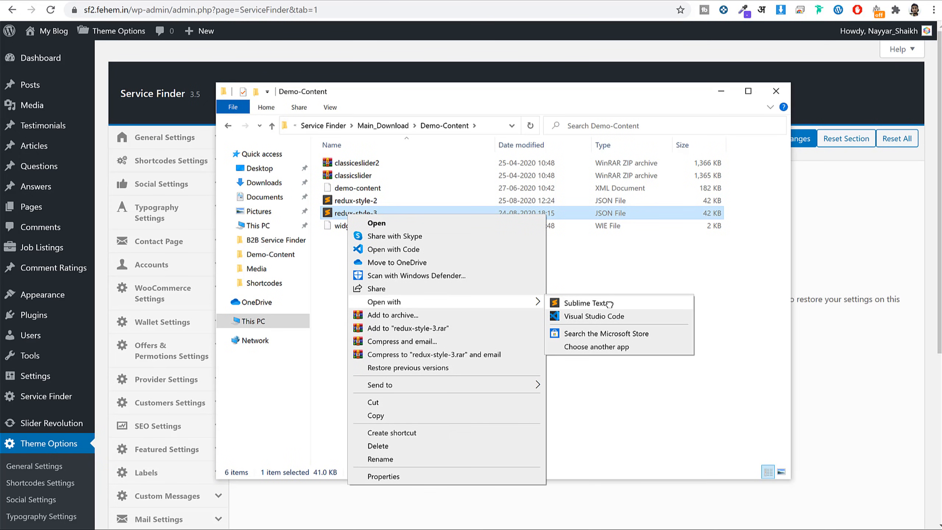
pyautogui.click(737, 278)
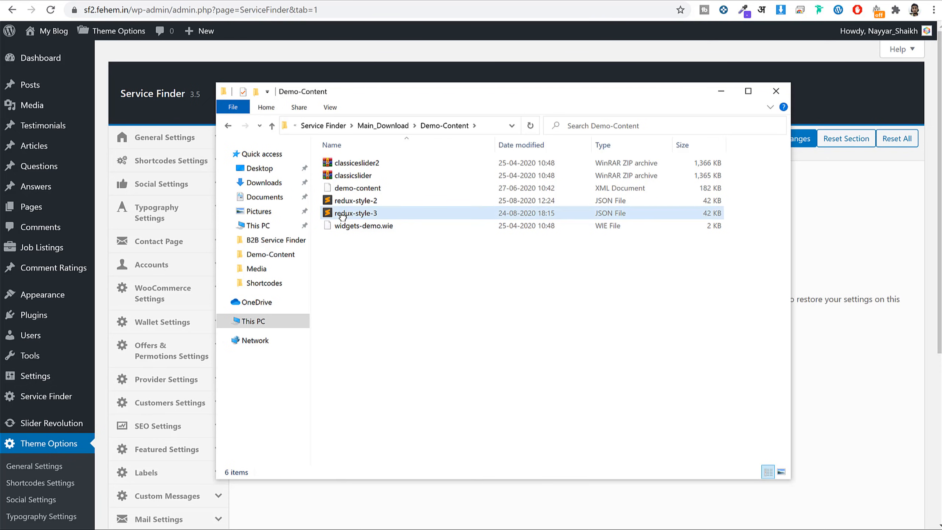
pyautogui.rightClick(355, 215)
pyautogui.moveTo(471, 301)
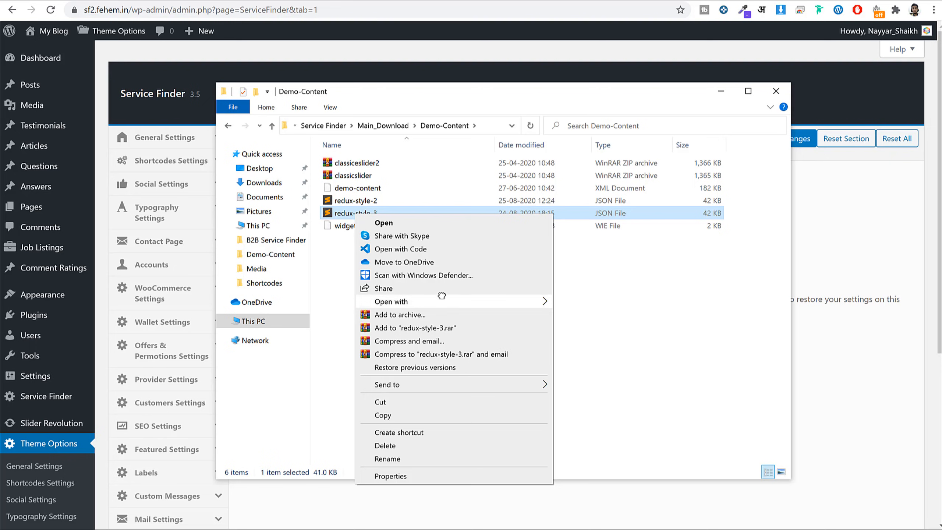
pyautogui.click(586, 346)
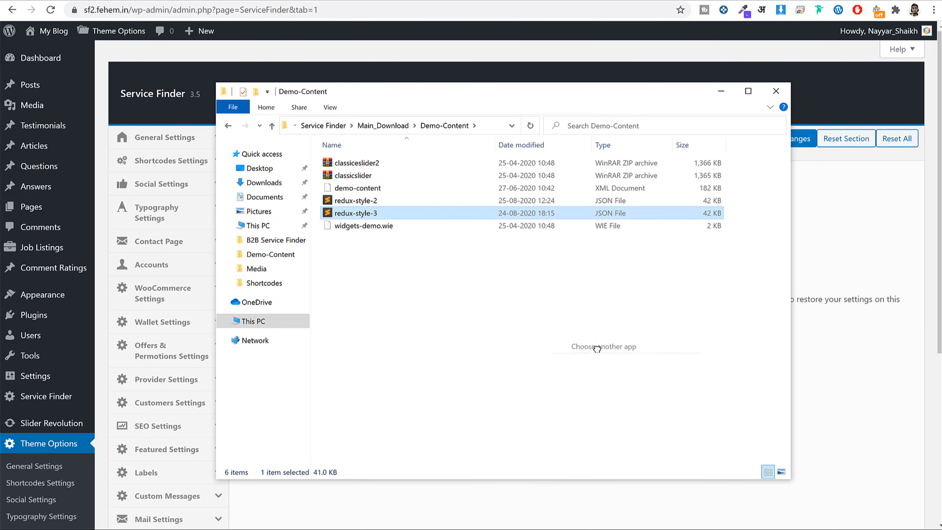
pyautogui.click(293, 271)
pyautogui.scroll(-3, 334, 273)
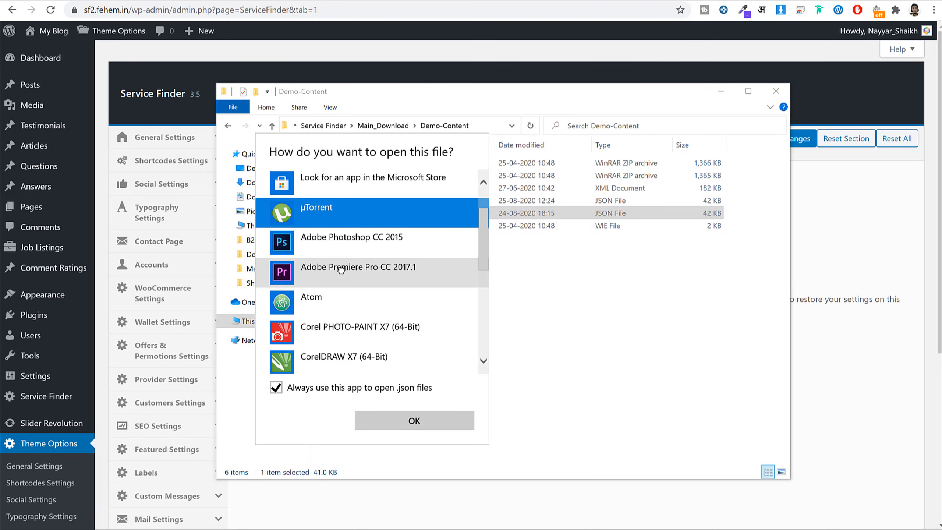
pyautogui.scroll(-2, 364, 271)
pyautogui.click(366, 269)
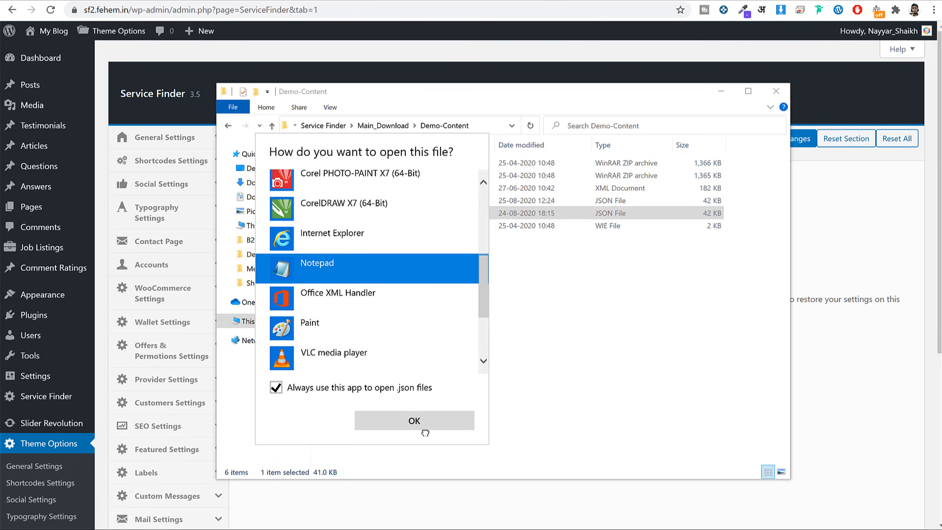
pyautogui.click(427, 424)
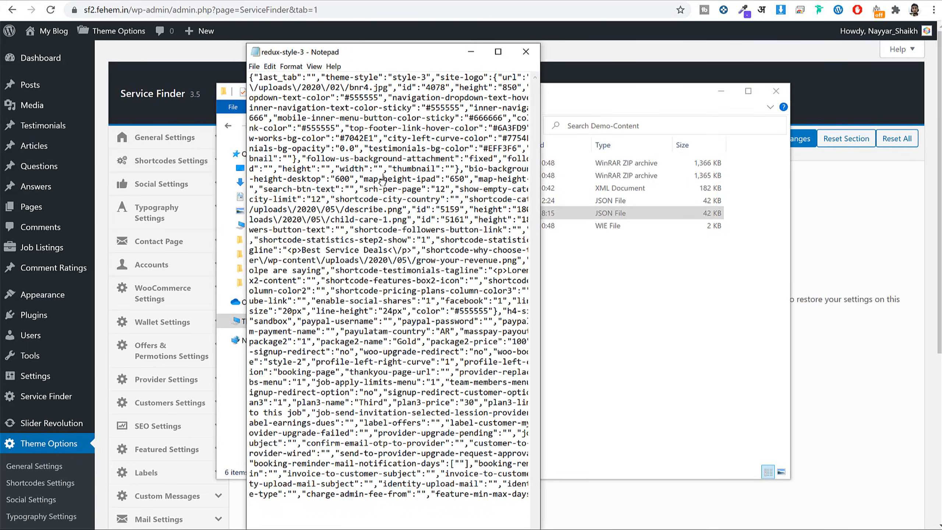
# Select and copy the entire JSON text, then return to the import page.
pyautogui.hotkey('ctrl', 'a')
pyautogui.rightClick(403, 193)
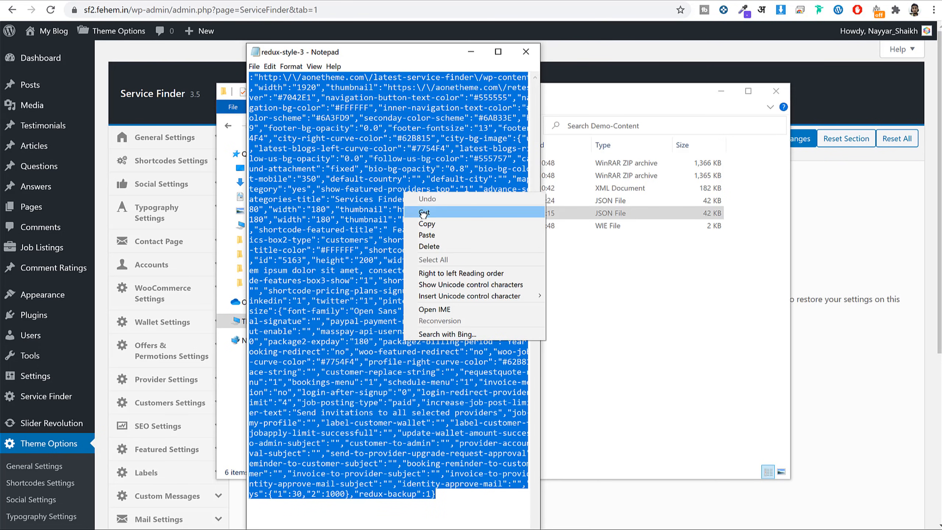
pyautogui.click(419, 223)
pyautogui.click(498, 3)
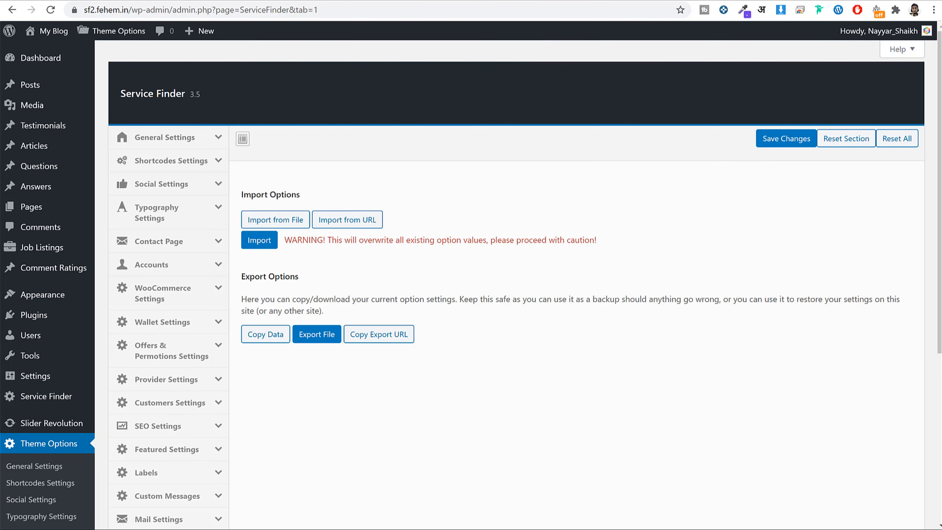
# Paste the redux-style-3 JSON into the Import from File box and confirm replacing current options.
pyautogui.click(275, 222)
pyautogui.click(359, 267)
pyautogui.hotkey('ctrl', 'v')
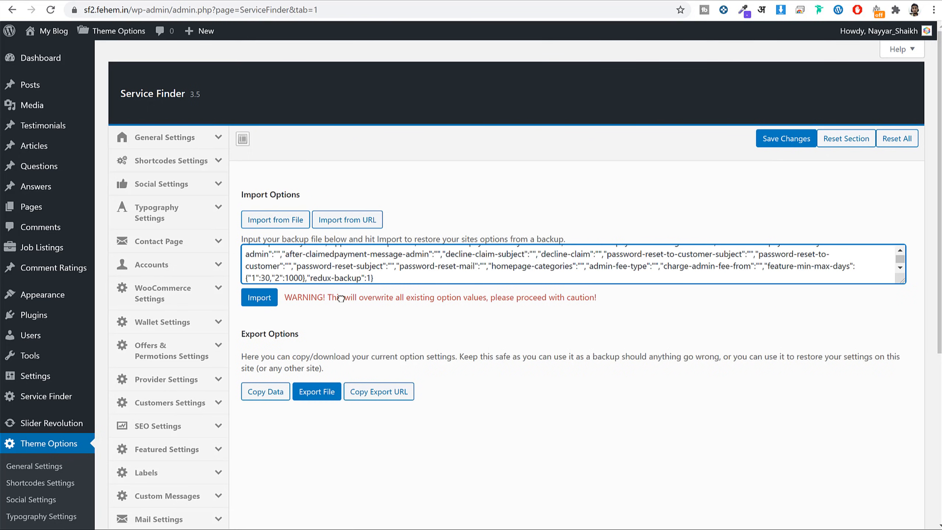
pyautogui.click(264, 298)
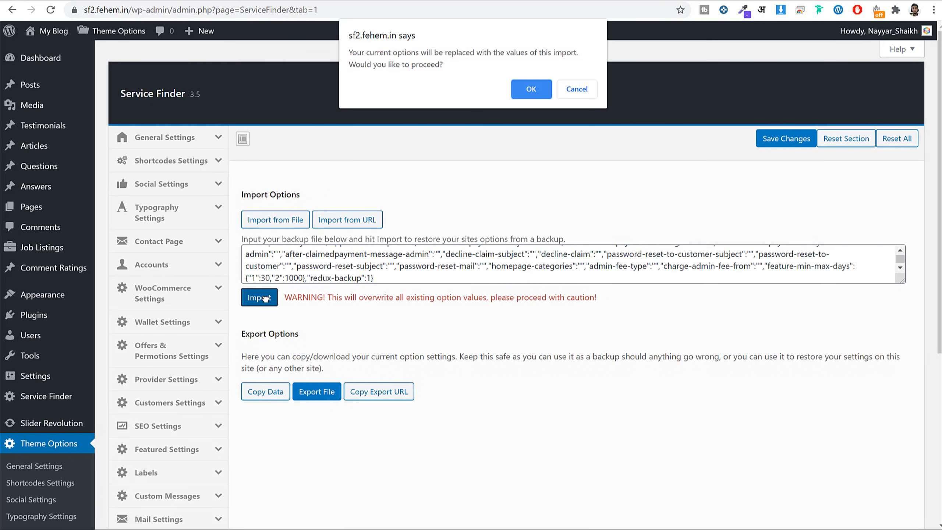
pyautogui.click(529, 91)
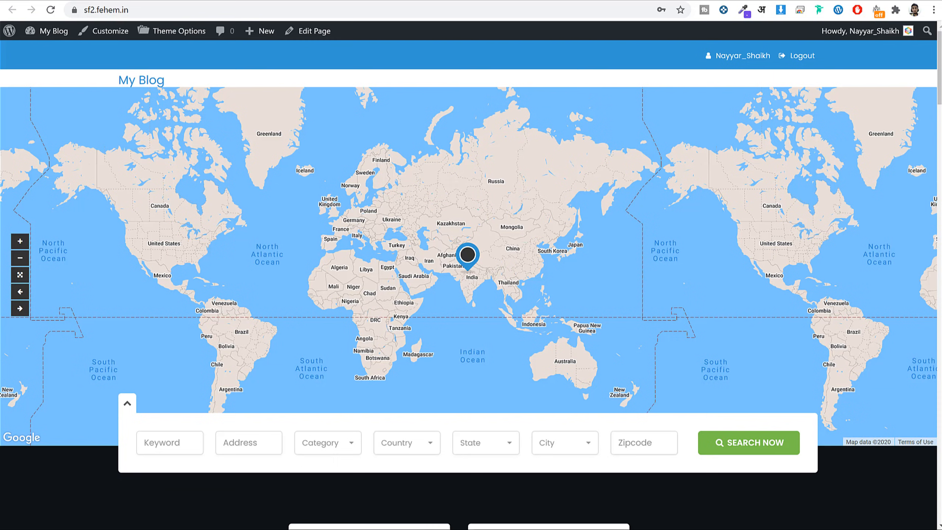
# Reload the homepage, scroll through its styled sections, and jump back to the top.
pyautogui.click(51, 10)
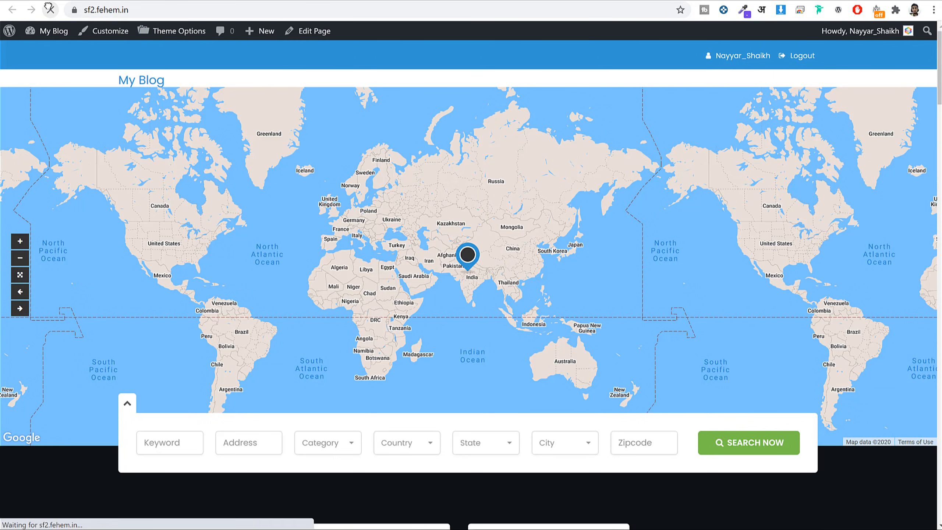
pyautogui.scroll(-10, 717, 281)
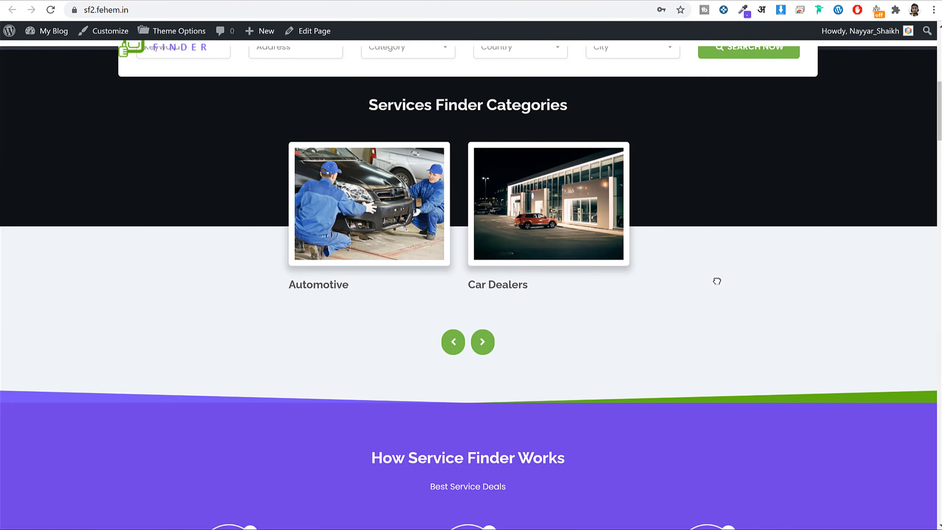
pyautogui.scroll(-15, 717, 281)
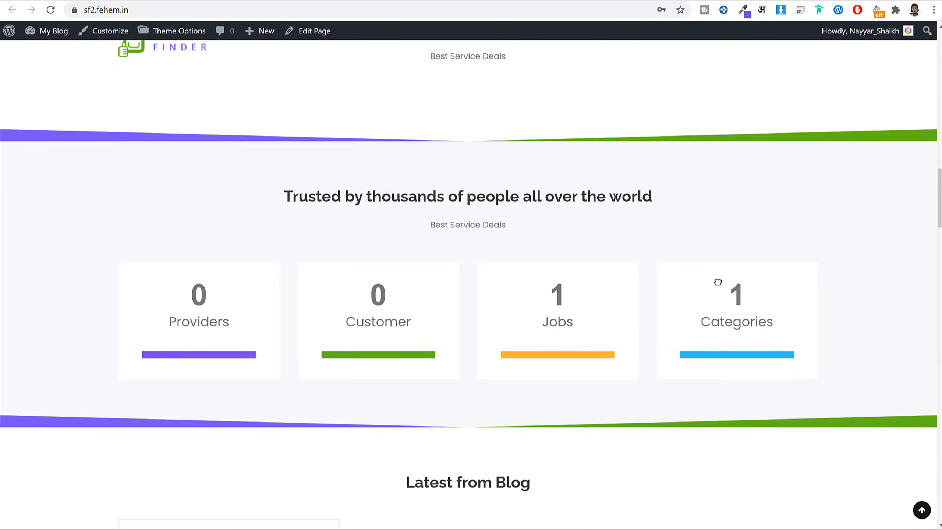
pyautogui.scroll(-20, 718, 282)
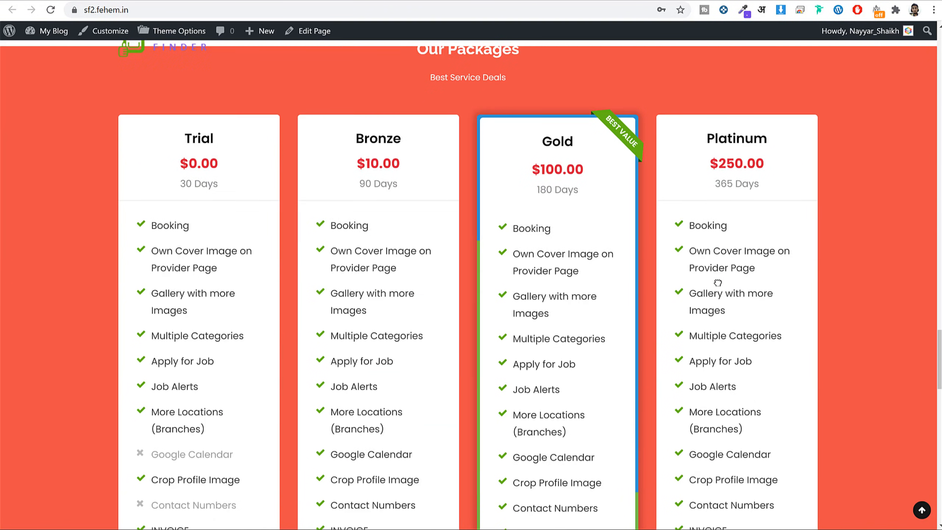
pyautogui.scroll(-15, 718, 283)
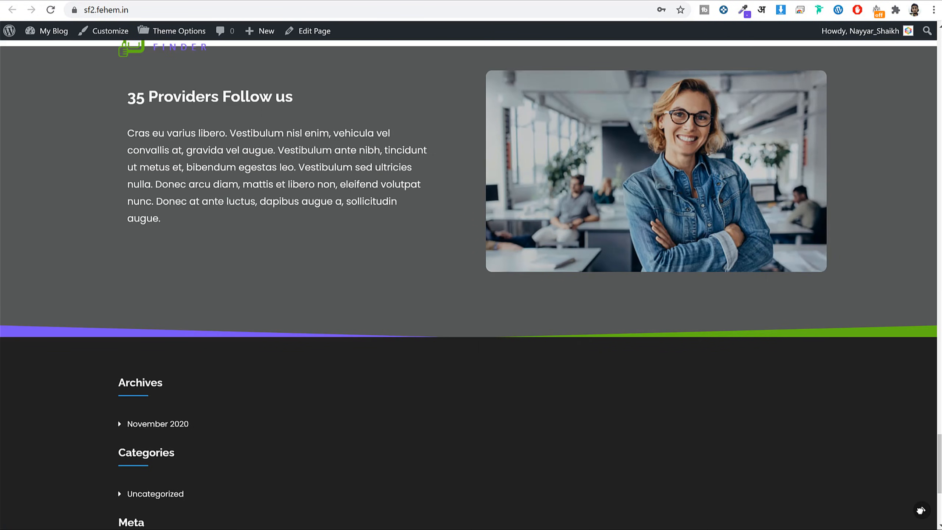
pyautogui.click(921, 510)
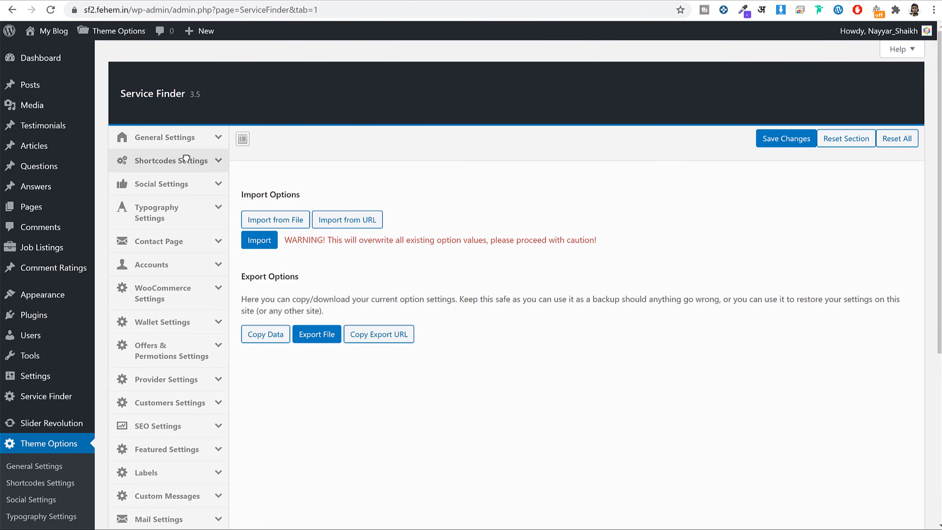
pyautogui.click(201, 162)
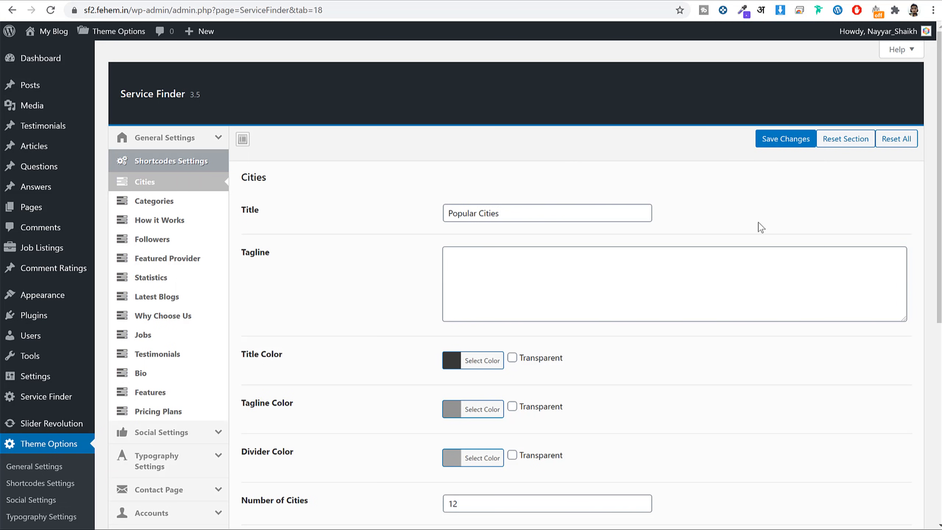
pyautogui.scroll(-8, 734, 292)
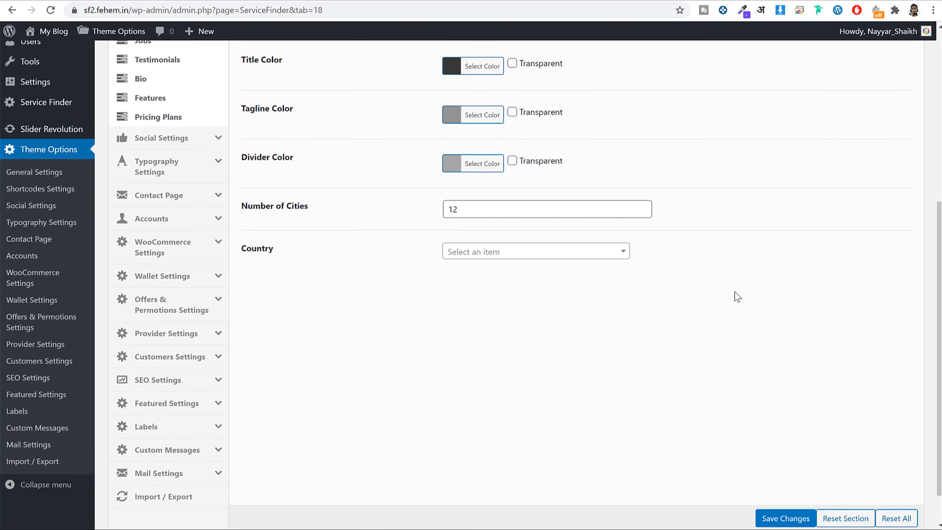
pyautogui.scroll(-1, 738, 297)
pyautogui.click(165, 449)
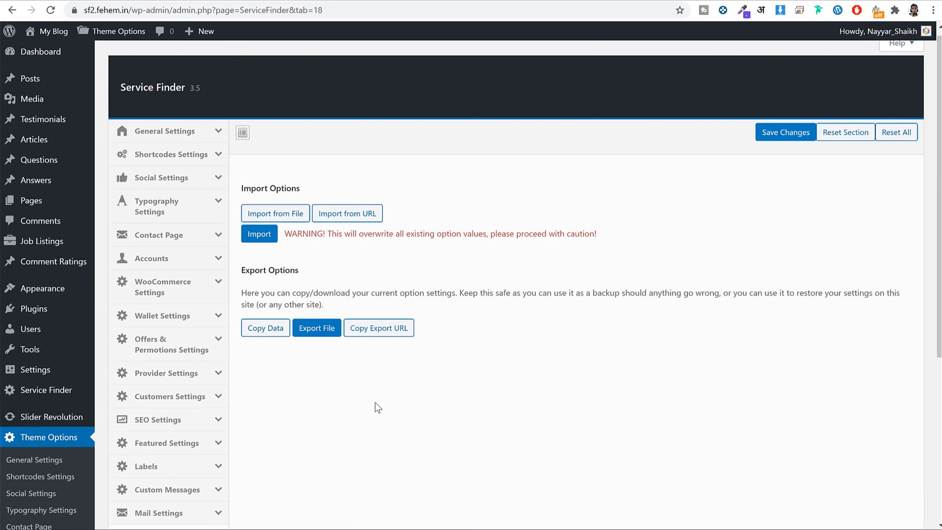
pyautogui.scroll(1, 375, 402)
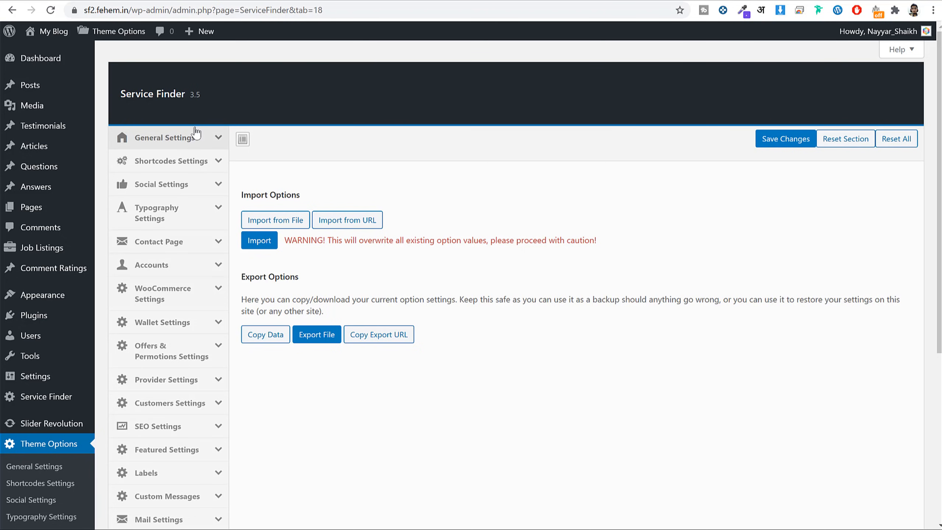
pyautogui.scroll(-5, 193, 139)
pyautogui.scroll(5, 225, 377)
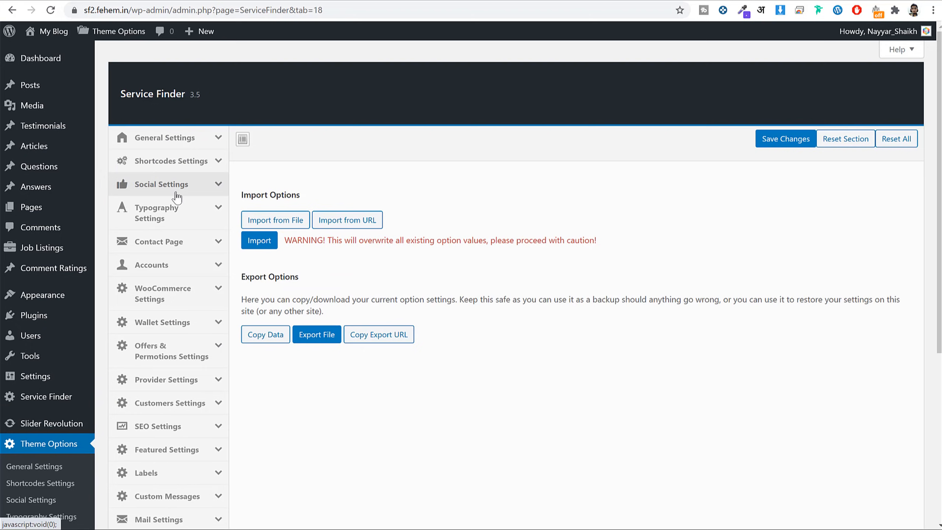
pyautogui.scroll(-5, 197, 208)
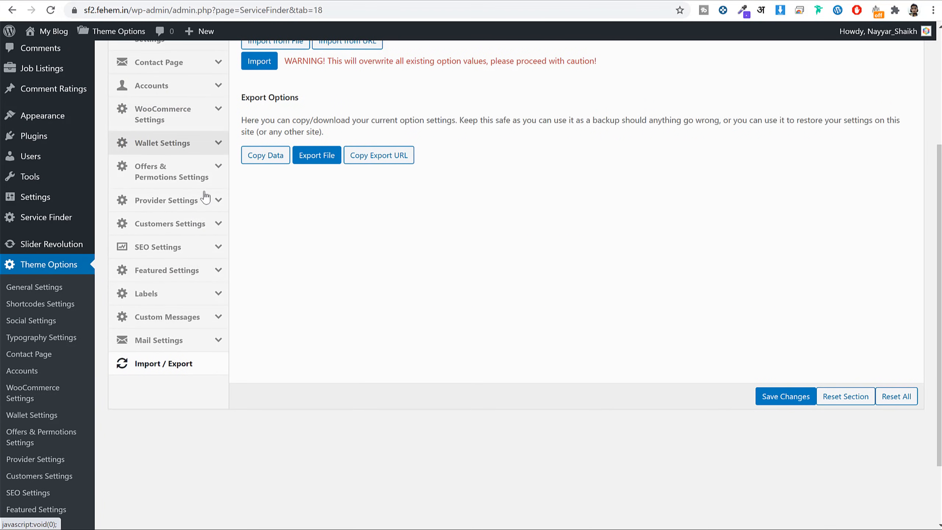
pyautogui.scroll(5, 204, 199)
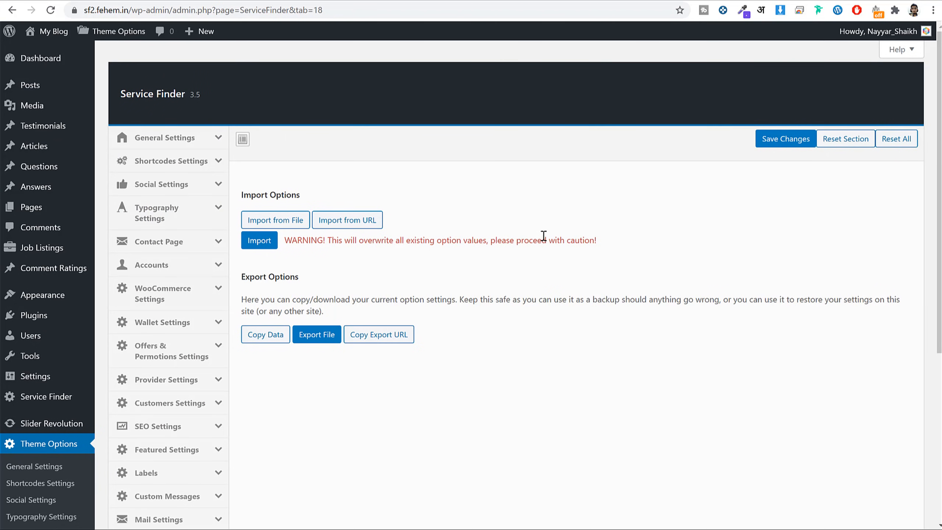
pyautogui.scroll(-2, 219, 273)
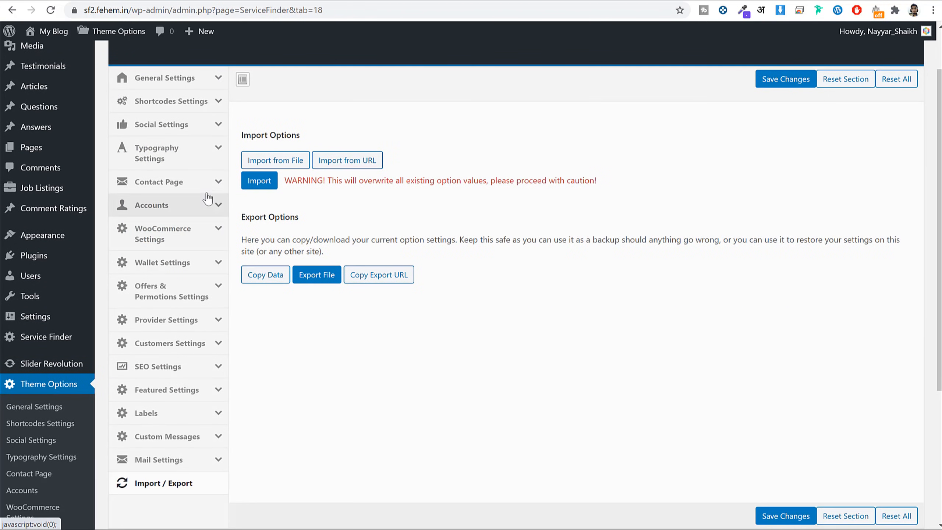
# Review Payment Settings: PayPal and Stripe enabled, plus PayPal API Username and Password fields.
pyautogui.click(217, 210)
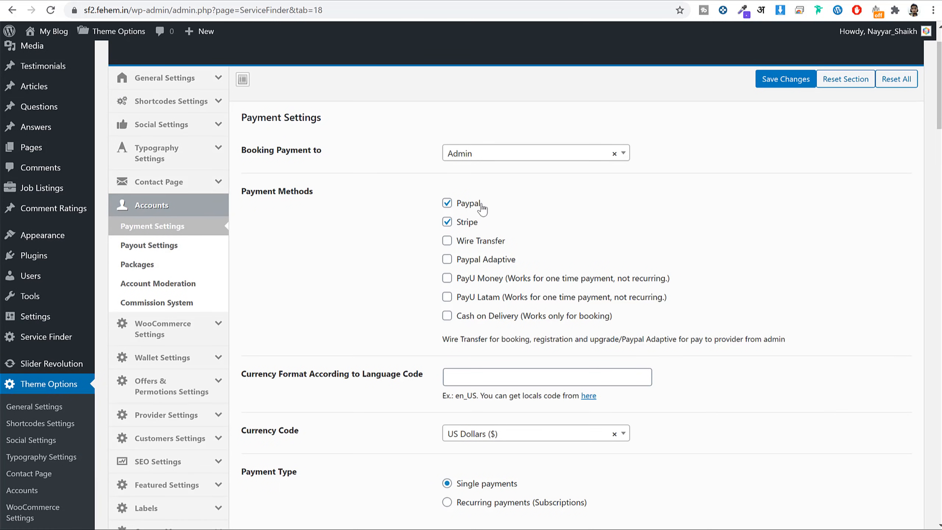
pyautogui.moveTo(481, 204); pyautogui.dragTo(461, 222)
pyautogui.scroll(-15, 696, 299)
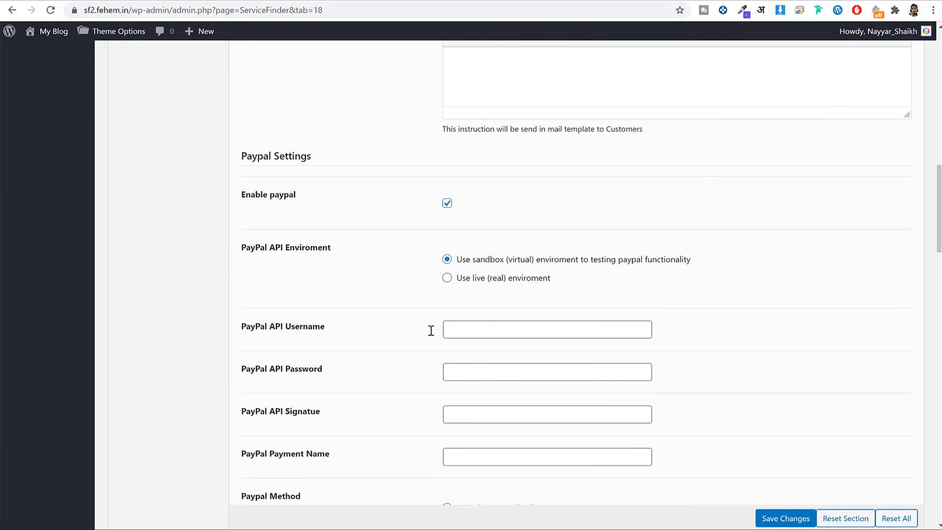
pyautogui.moveTo(326, 328); pyautogui.dragTo(263, 335)
pyautogui.moveTo(325, 369); pyautogui.dragTo(251, 368)
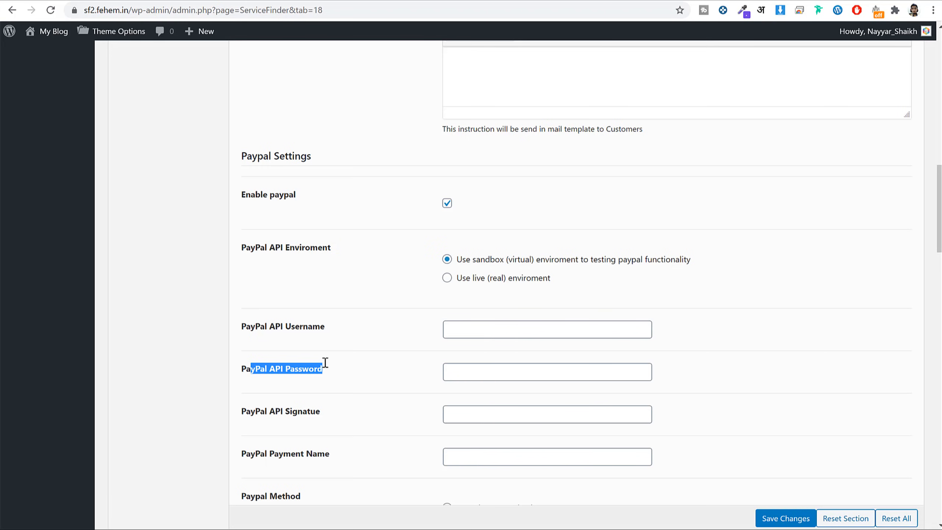
pyautogui.moveTo(266, 326); pyautogui.dragTo(357, 355)
# Review the remaining payment fields, then open General Settings' Theme Layout showing Style 3.
pyautogui.scroll(-10, 343, 418)
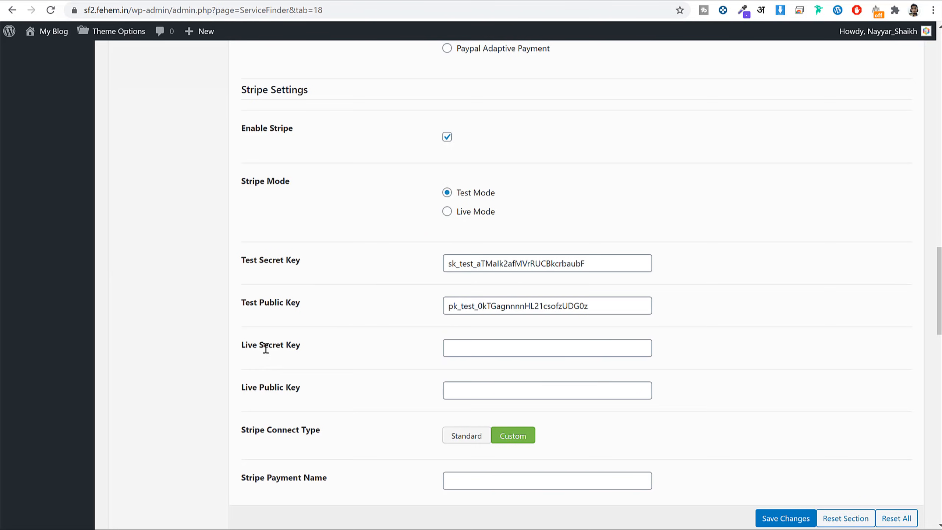
pyautogui.moveTo(266, 349); pyautogui.dragTo(320, 370)
pyautogui.moveTo(275, 395); pyautogui.dragTo(338, 386)
pyautogui.scroll(12, 360, 411)
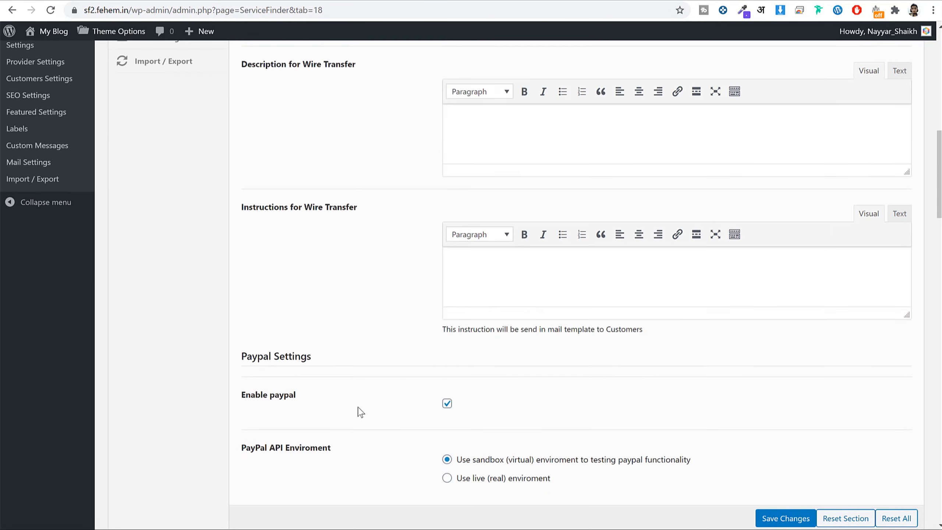
pyautogui.scroll(10, 359, 408)
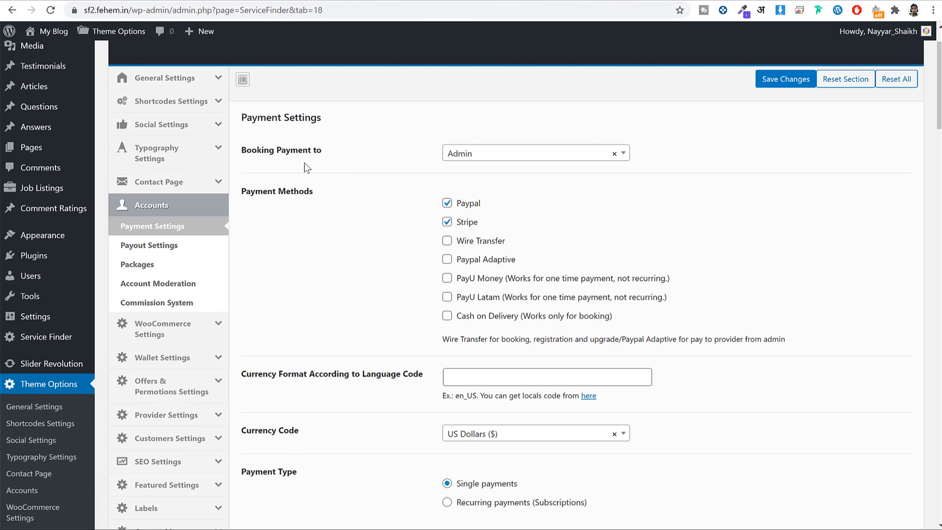
pyautogui.click(193, 79)
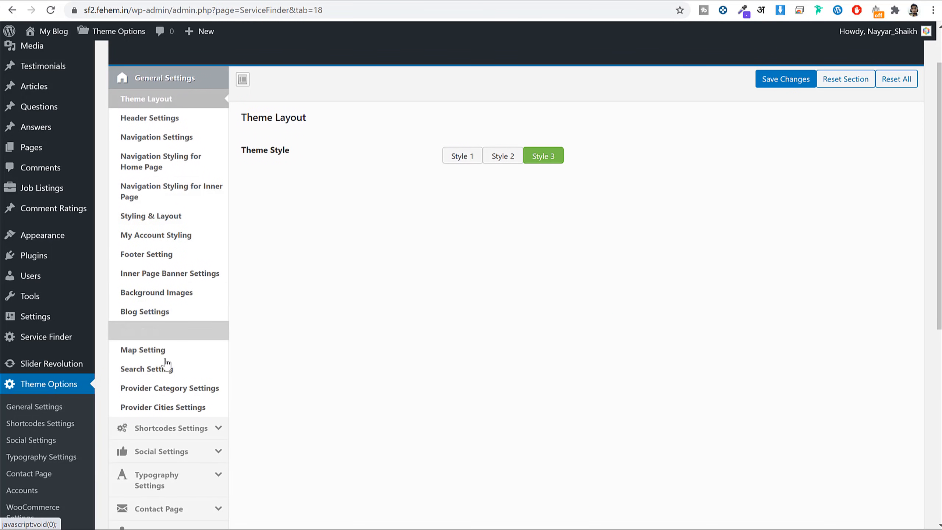
pyautogui.click(165, 357)
pyautogui.moveTo(307, 150); pyautogui.dragTo(241, 150)
pyautogui.moveTo(307, 207); pyautogui.dragTo(410, 184)
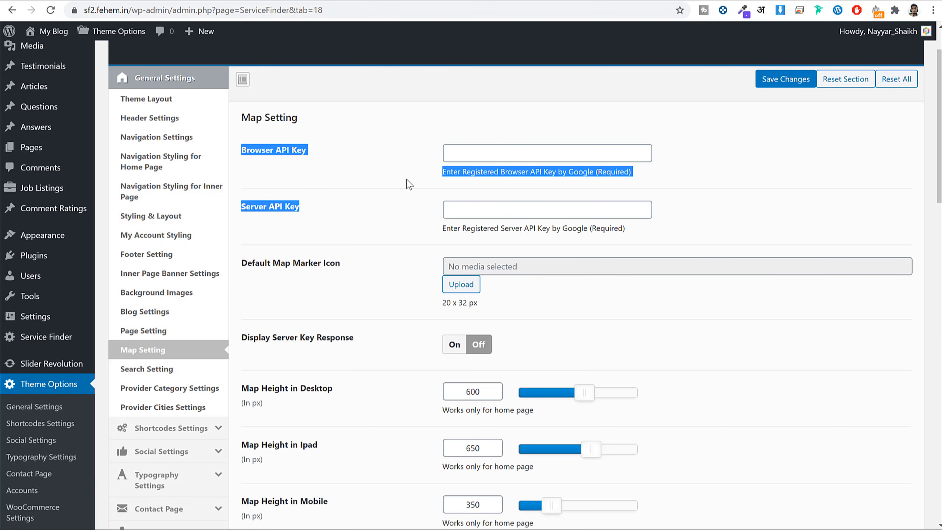
pyautogui.click(460, 193)
pyautogui.scroll(-3, 197, 371)
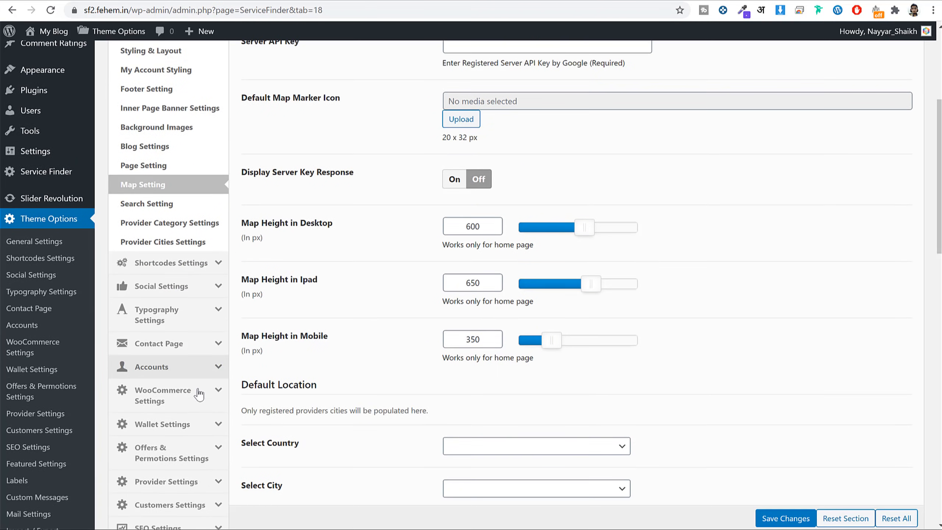
pyautogui.scroll(4, 202, 391)
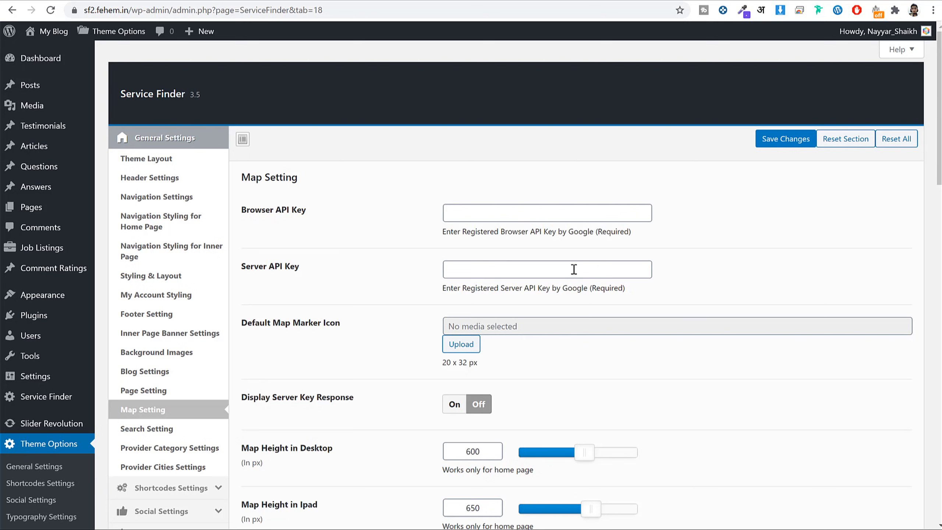
pyautogui.click(189, 153)
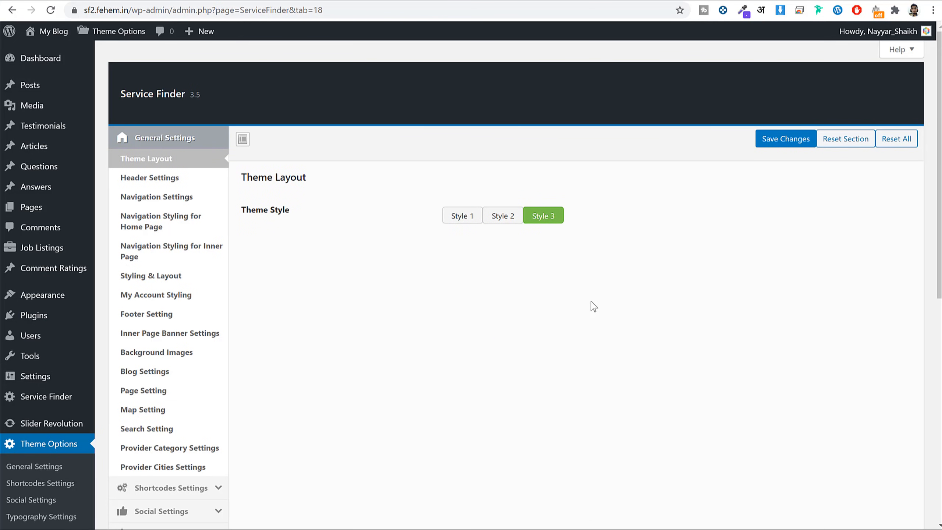
pyautogui.scroll(-5, 426, 308)
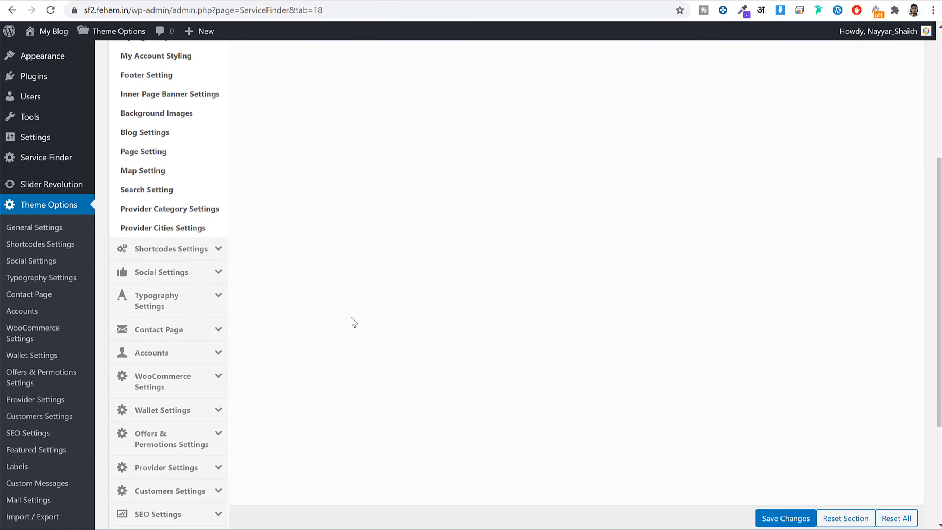
pyautogui.scroll(-4, 227, 384)
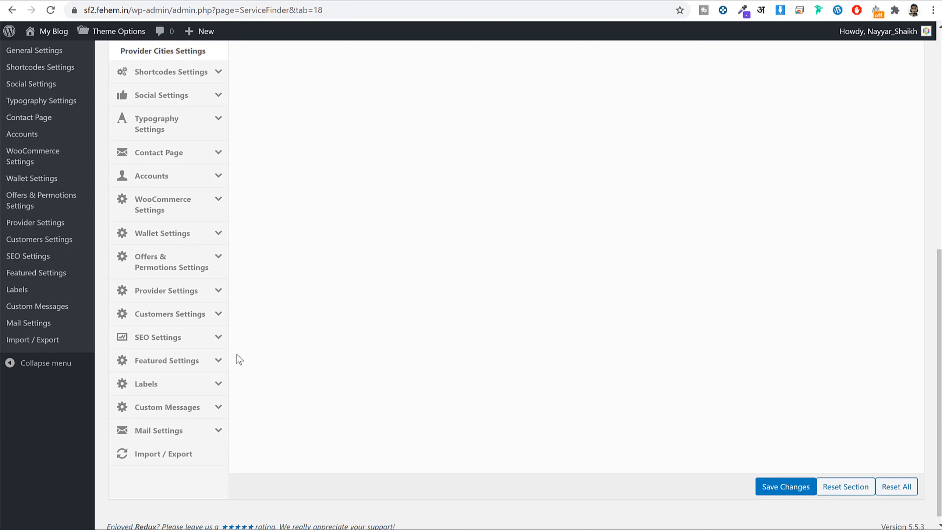
pyautogui.scroll(9, 239, 359)
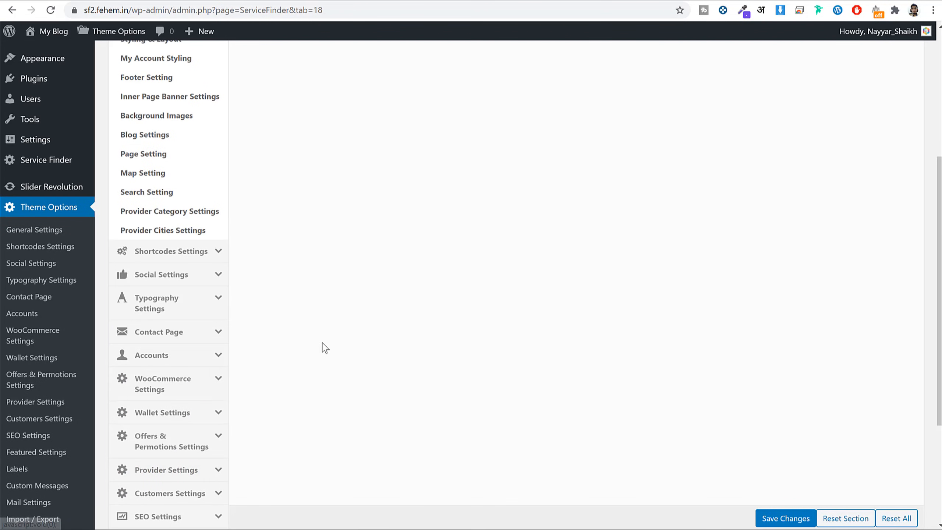
pyautogui.scroll(2, 502, 314)
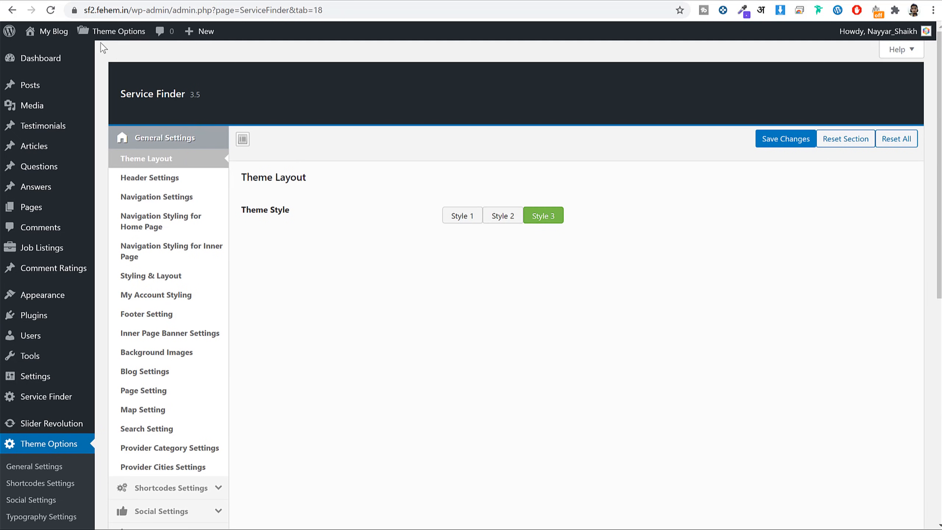
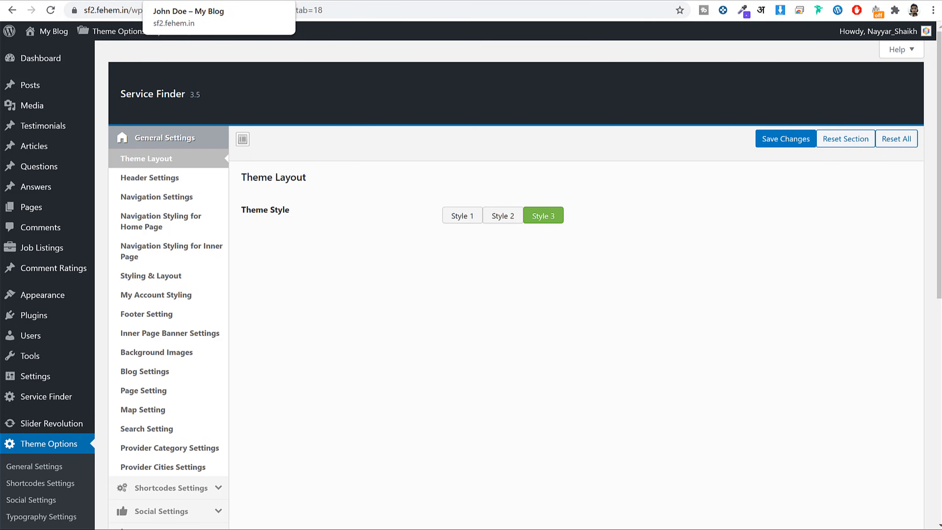
# Switch to the Fehem Amtomotive profile and scroll down to its $1,000.00 and $2,500.00 services.
pyautogui.click(186, 1)
pyautogui.scroll(-8, 609, 306)
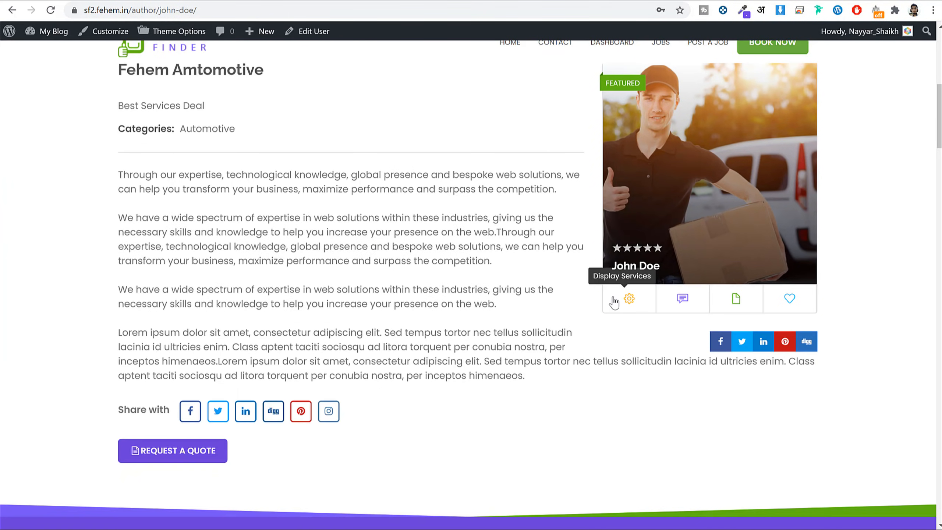
pyautogui.scroll(-10, 614, 301)
pyautogui.scroll(8, 614, 301)
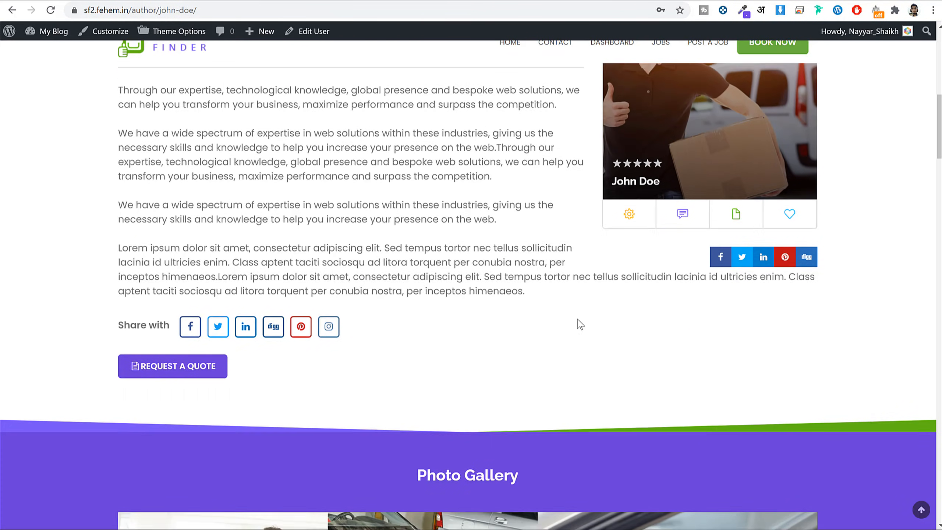
pyautogui.scroll(-3, 580, 325)
pyautogui.scroll(-6, 790, 244)
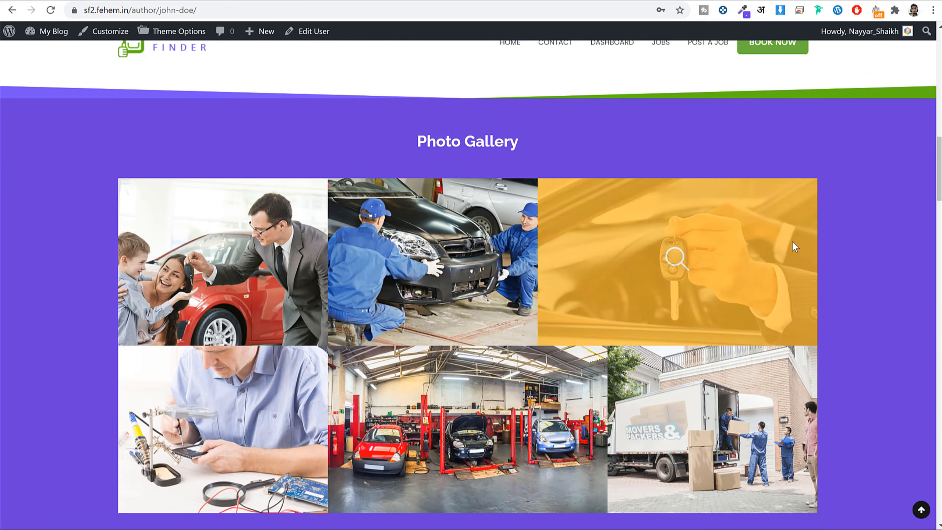
pyautogui.scroll(-4, 792, 240)
pyautogui.scroll(15, 817, 256)
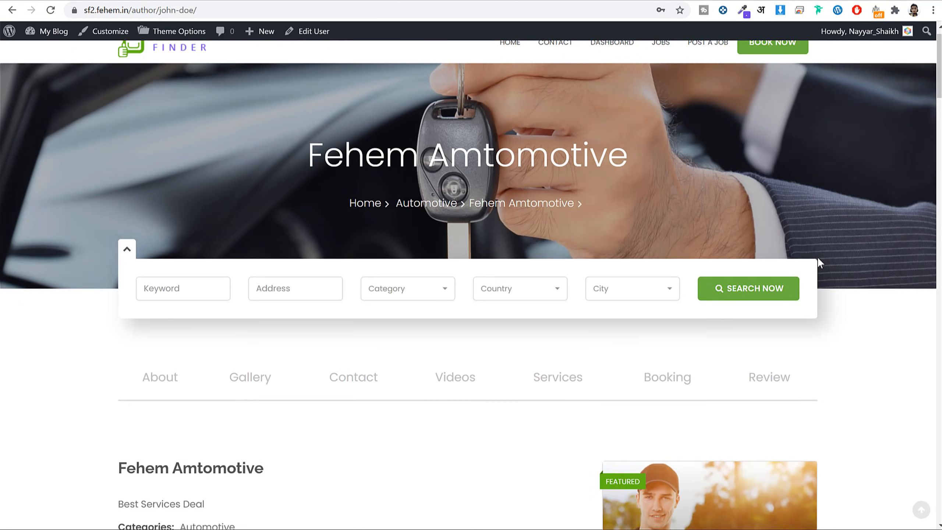
pyautogui.scroll(2, 819, 259)
pyautogui.scroll(-20, 818, 257)
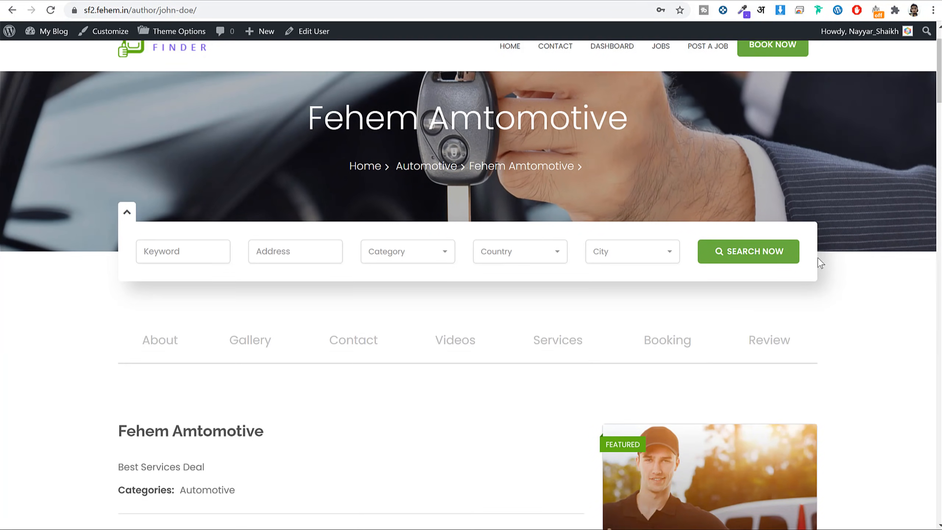
pyautogui.scroll(-20, 820, 259)
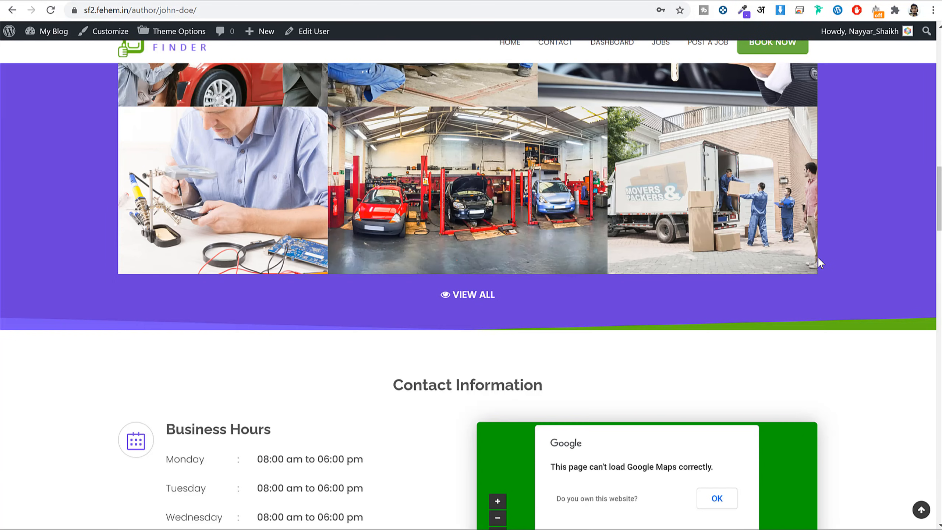
pyautogui.scroll(-20, 821, 263)
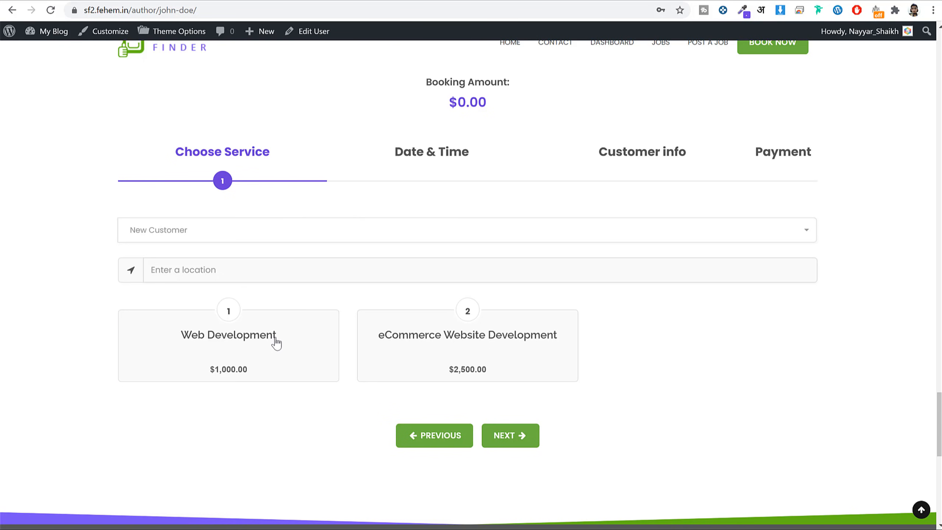
# Book Web Development ($1000.00) for 18 November 2020, 11:30 AM–12:00 PM, and continue to customer info.
pyautogui.click(276, 343)
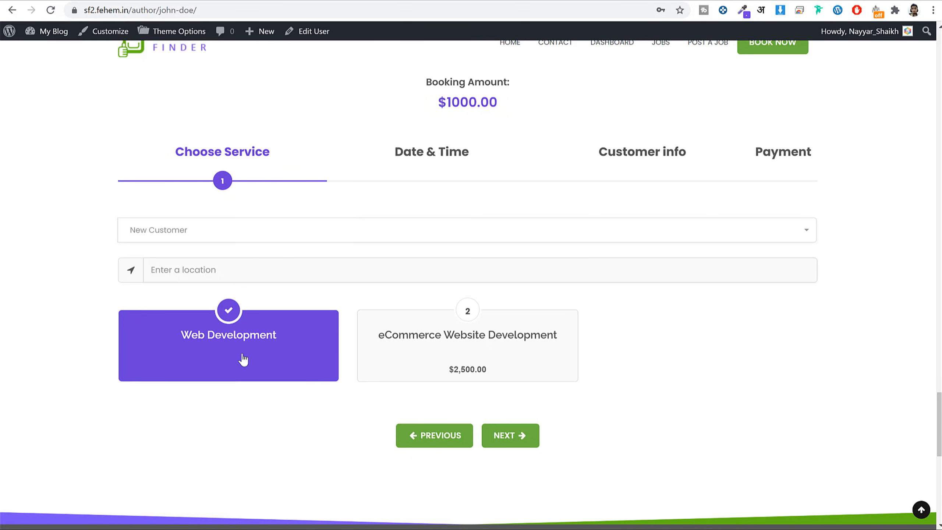
pyautogui.click(515, 438)
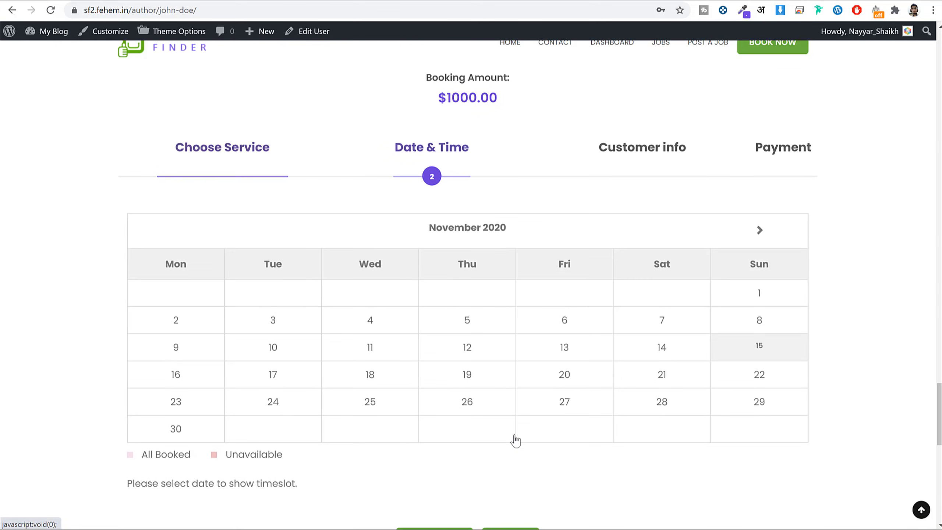
pyautogui.click(374, 266)
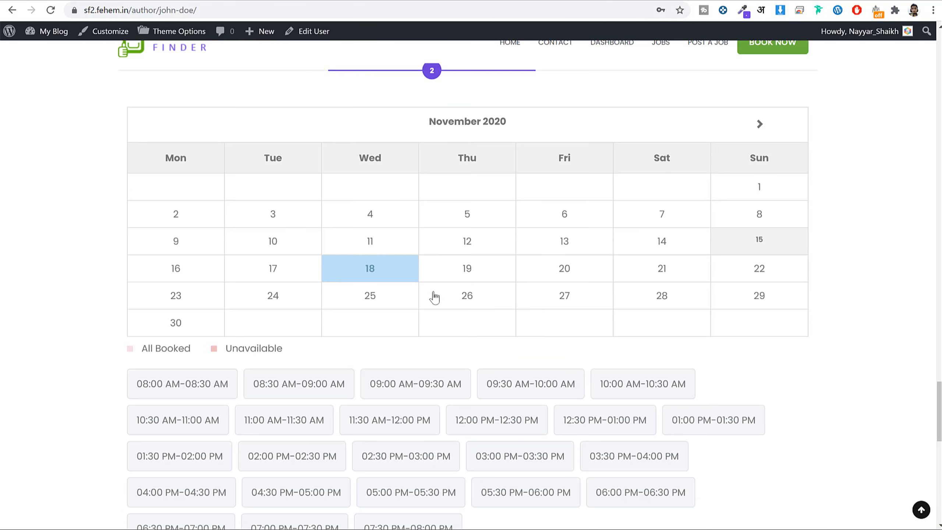
pyautogui.scroll(-2, 549, 364)
pyautogui.click(405, 366)
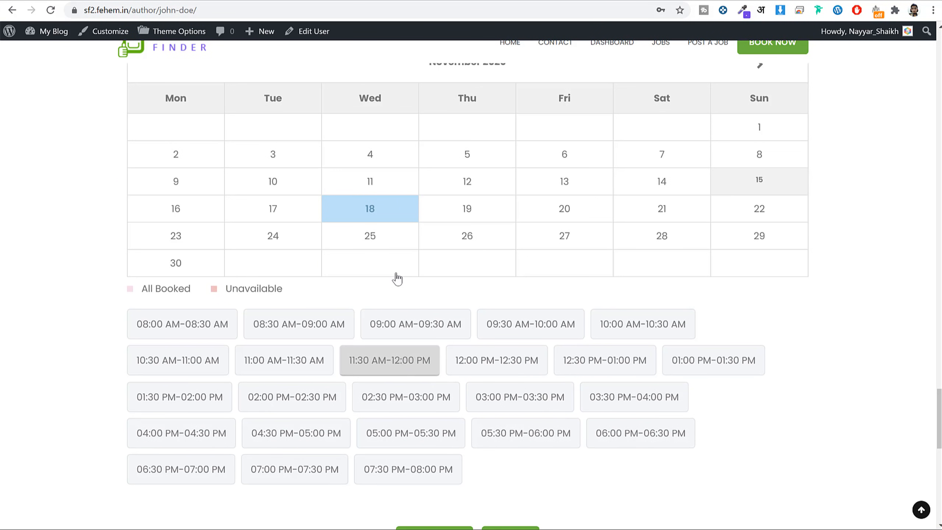
pyautogui.scroll(3, 398, 279)
pyautogui.scroll(-4, 431, 295)
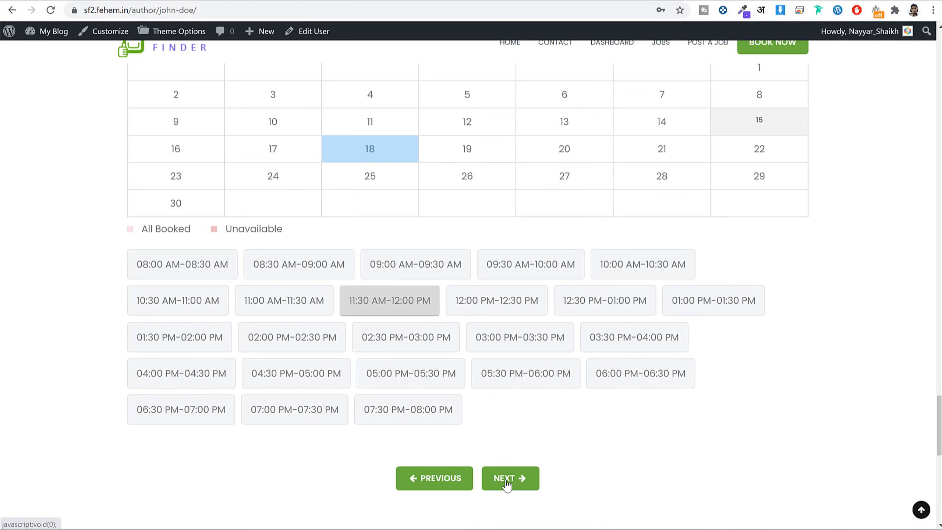
pyautogui.click(507, 479)
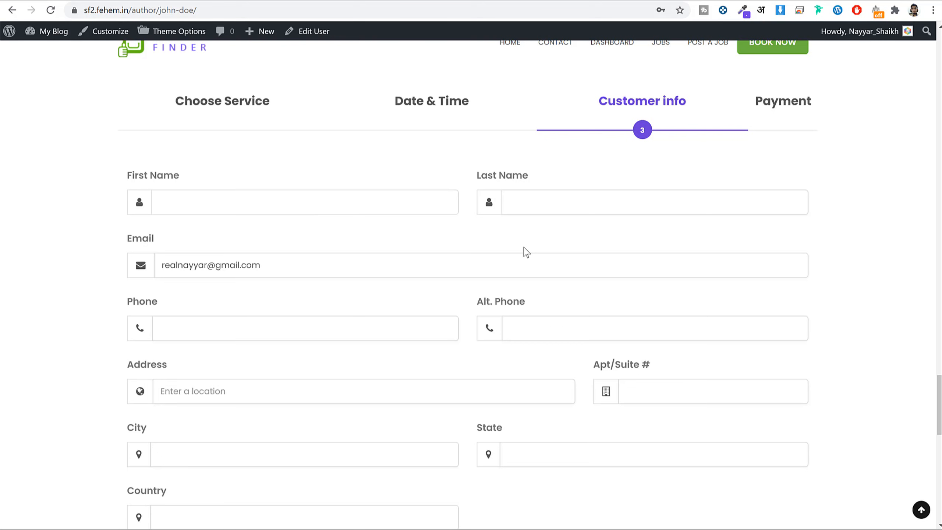
# Enter the customer's phone, alternate phone, street address and apartment number.
pyautogui.write('156165161')
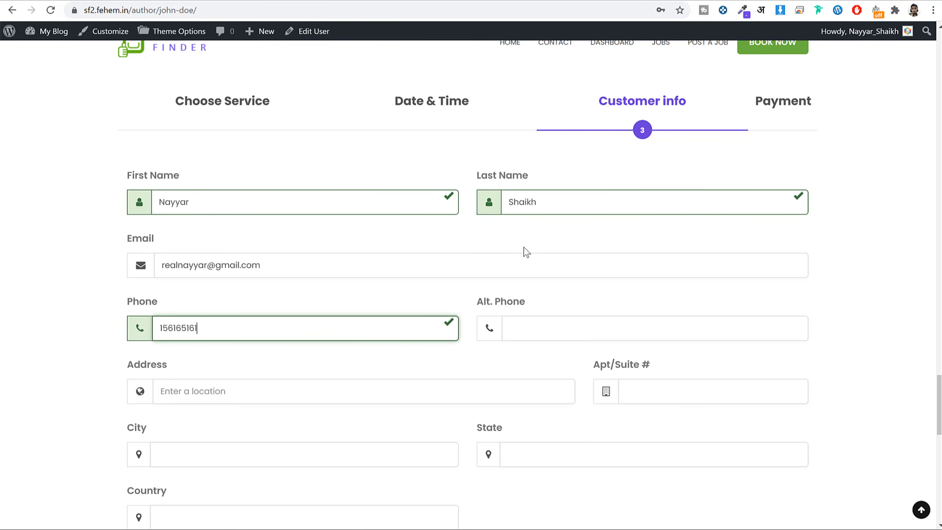
pyautogui.press('Tab')
pyautogui.write('651651651')
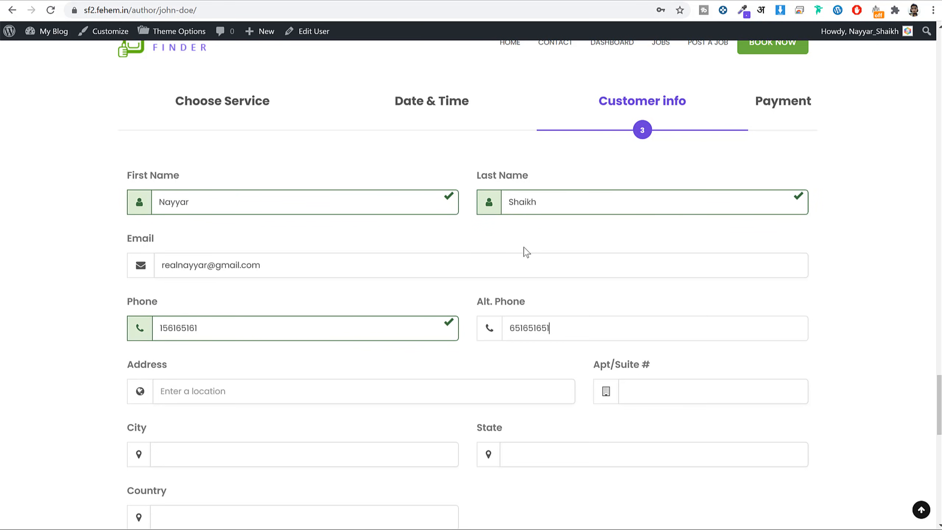
pyautogui.press('Tab')
pyautogui.write('Mumb')
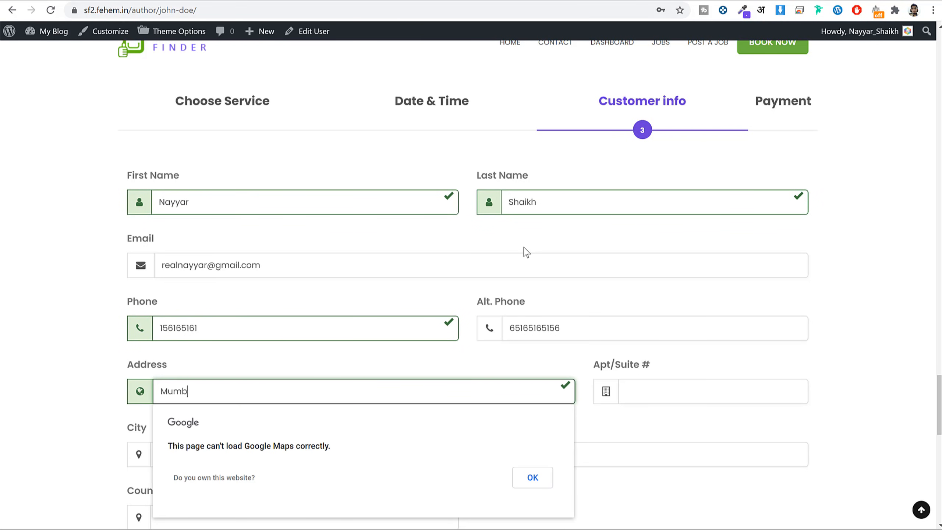
pyautogui.press('Tab')
pyautogui.write('125')
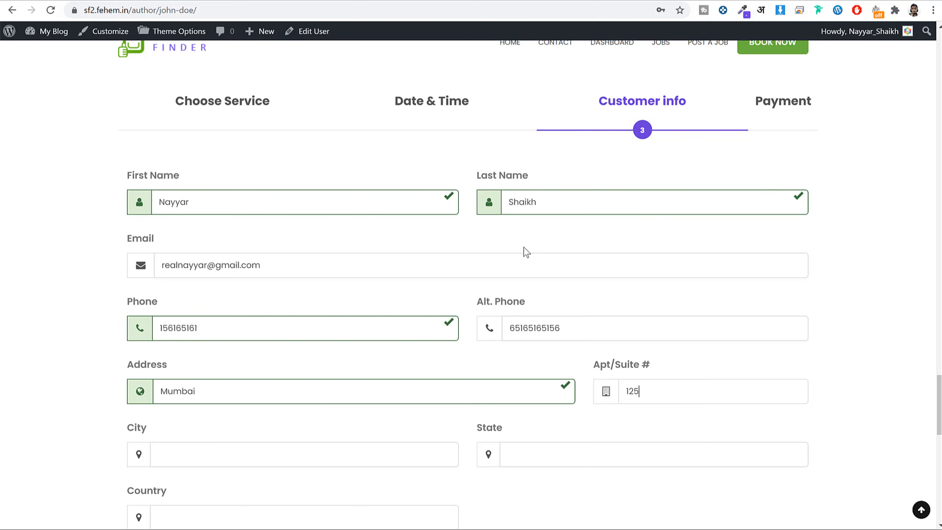
pyautogui.press('Tab')
# Fill in the customer's city, state and country, add a task description, and continue to payment.
pyautogui.scroll(-3, 431, 219)
pyautogui.write('M')
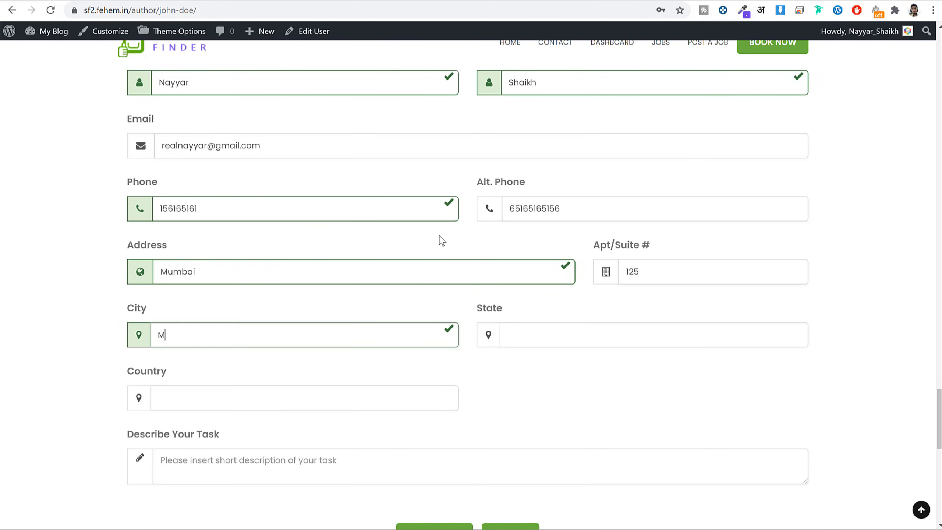
pyautogui.write('umba')
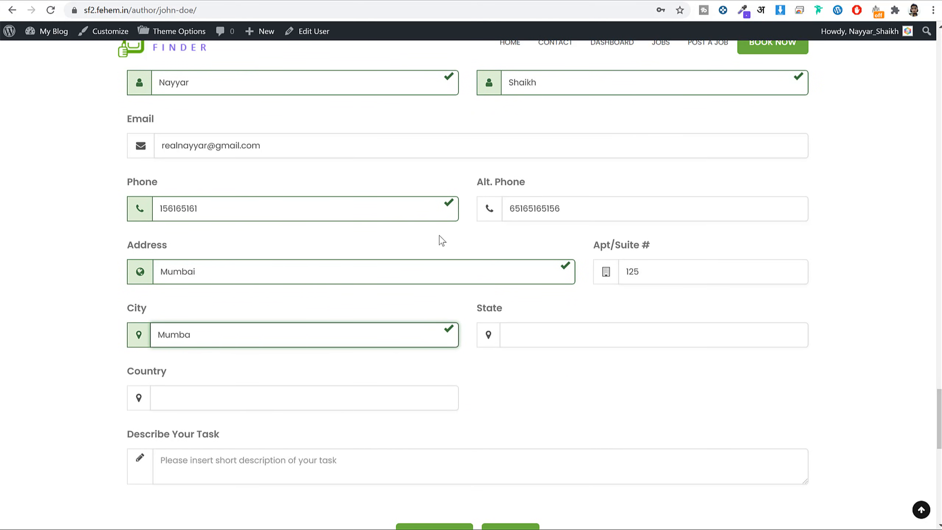
pyautogui.write('i')
pyautogui.press('Tab')
pyautogui.write('Maha')
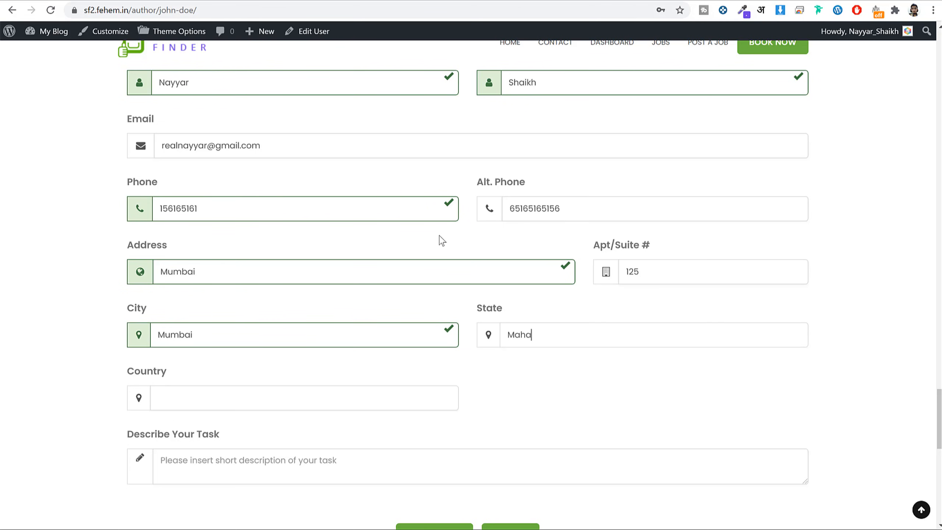
pyautogui.write('rshtra')
pyautogui.press('Tab')
pyautogui.write('India')
pyautogui.scroll(-3, 308, 332)
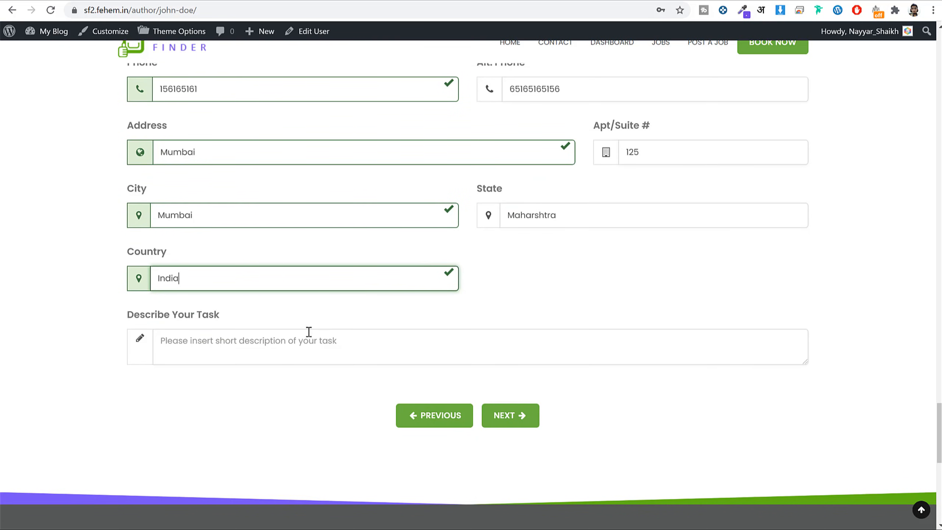
pyautogui.click(309, 331)
pyautogui.write('vsklmdvlsdmvkl')
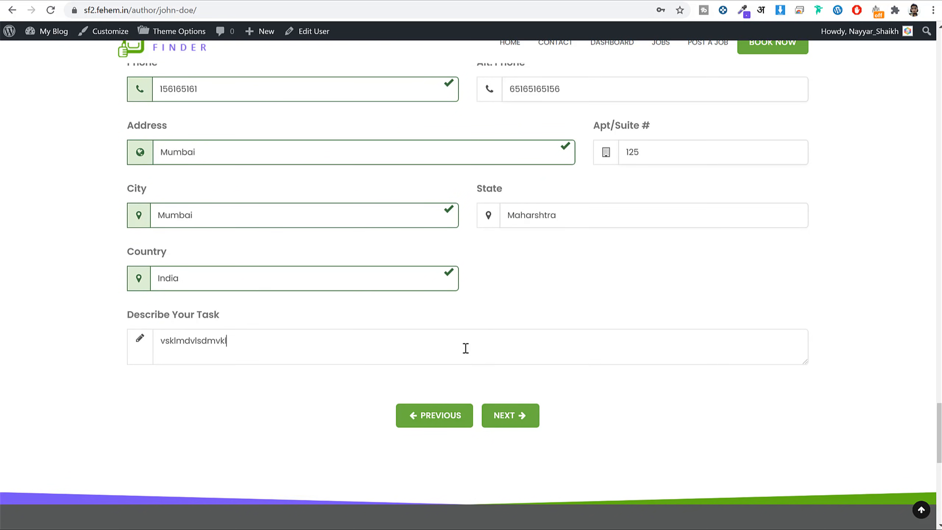
pyautogui.write('msdlvm sdvokdsjm;lkvmksdlv sdlkvl')
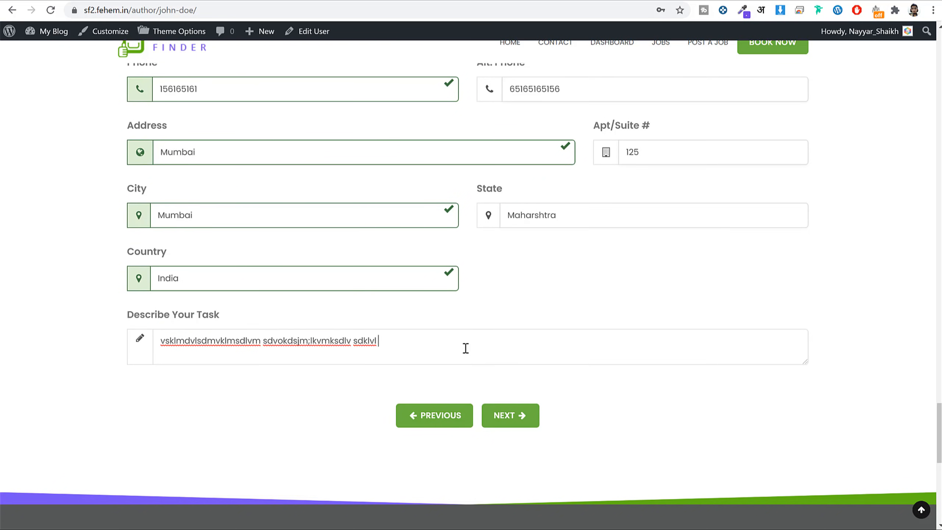
pyautogui.click(509, 427)
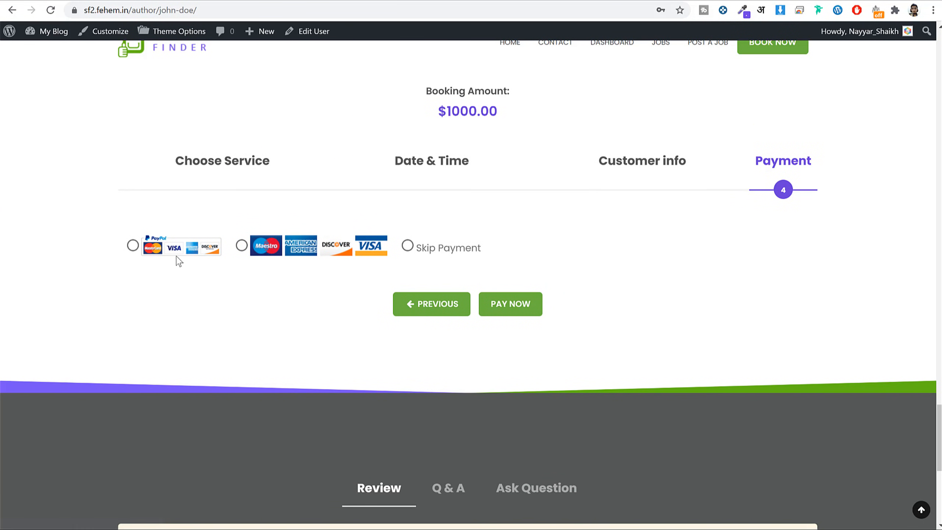
# Choose Skip Payment, submit the booking, and check the success confirmation.
pyautogui.click(134, 247)
pyautogui.click(241, 246)
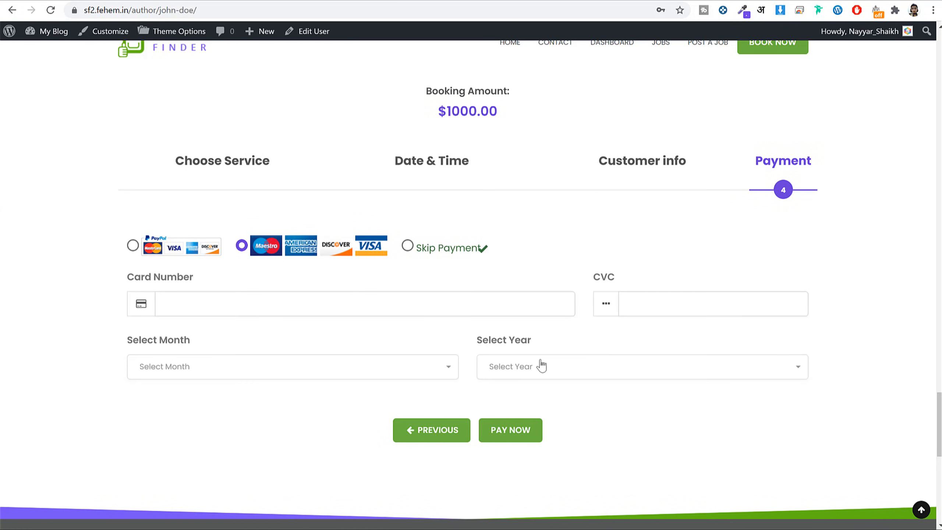
pyautogui.scroll(2, 570, 334)
pyautogui.moveTo(489, 171); pyautogui.dragTo(425, 176)
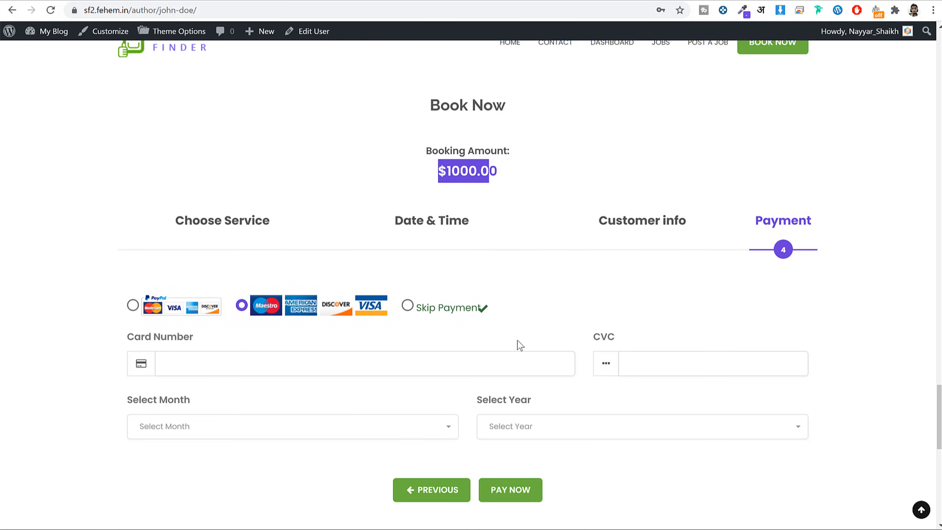
pyautogui.click(407, 305)
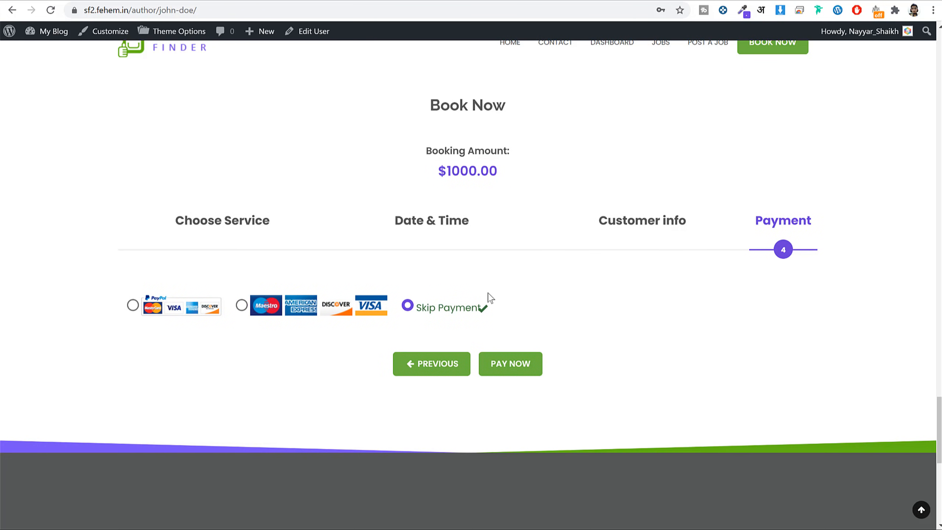
pyautogui.click(528, 369)
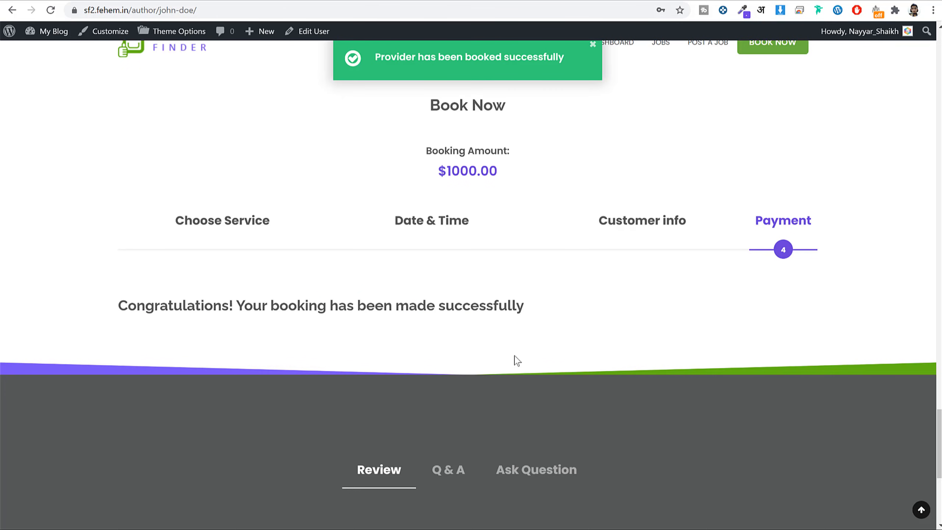
pyautogui.moveTo(182, 305); pyautogui.dragTo(543, 315)
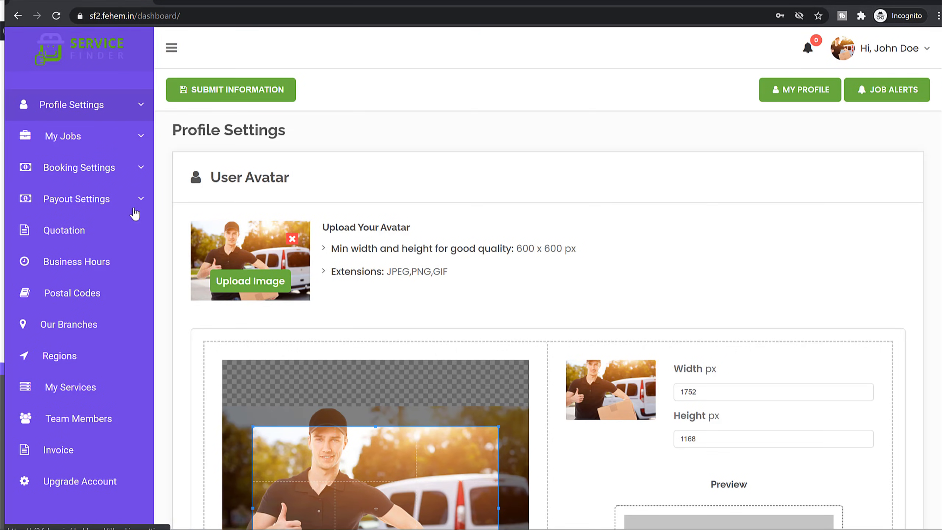
# Go to Booking Settings > Bookings in the provider dashboard.
pyautogui.click(133, 176)
pyautogui.click(140, 177)
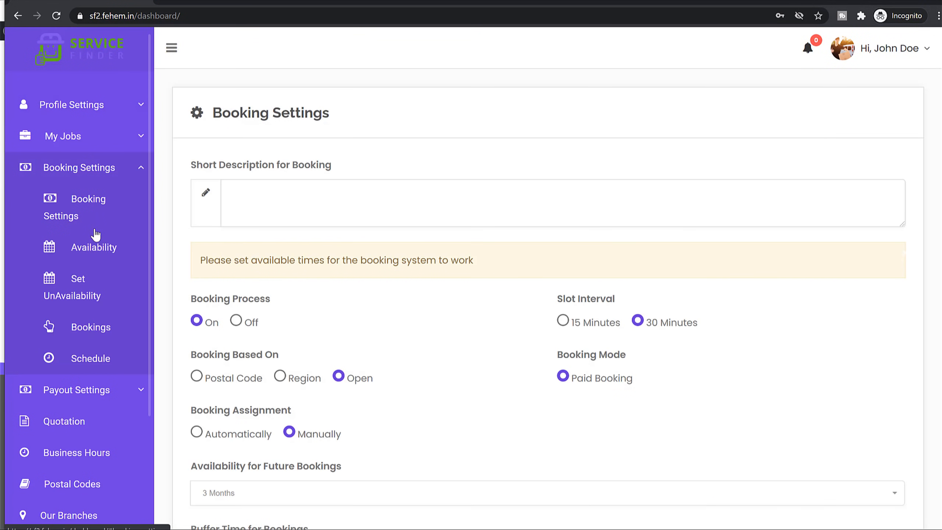
pyautogui.click(93, 333)
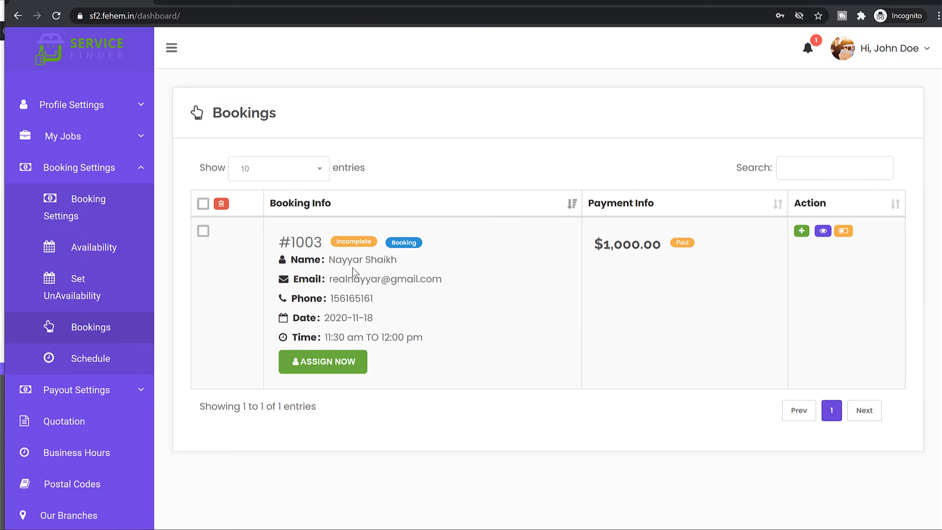
pyautogui.moveTo(646, 251)
# Review booking #1003's contact details and its 2020-11-18, 11:30 am–12:00 pm slot.
pyautogui.moveTo(330, 254); pyautogui.dragTo(315, 320)
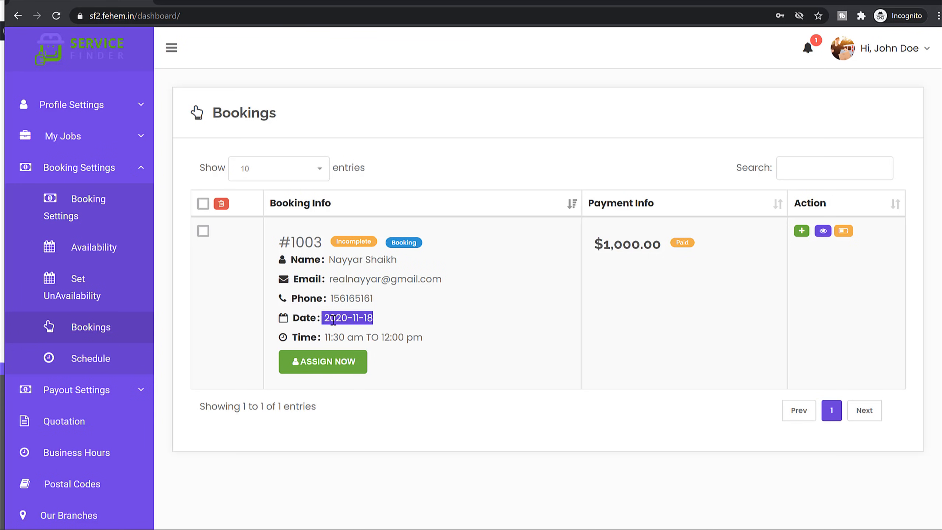
pyautogui.moveTo(433, 341); pyautogui.dragTo(310, 318)
pyautogui.click(370, 305)
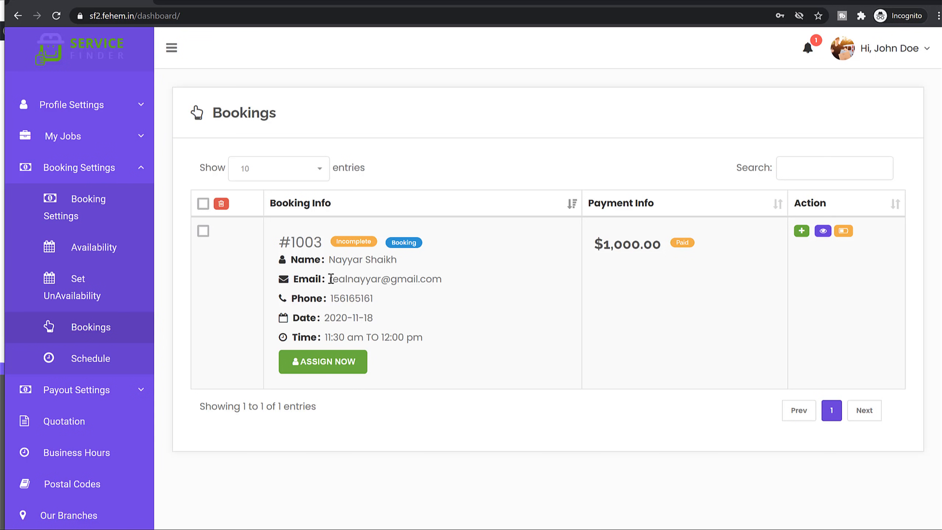
pyautogui.moveTo(331, 279); pyautogui.dragTo(484, 291)
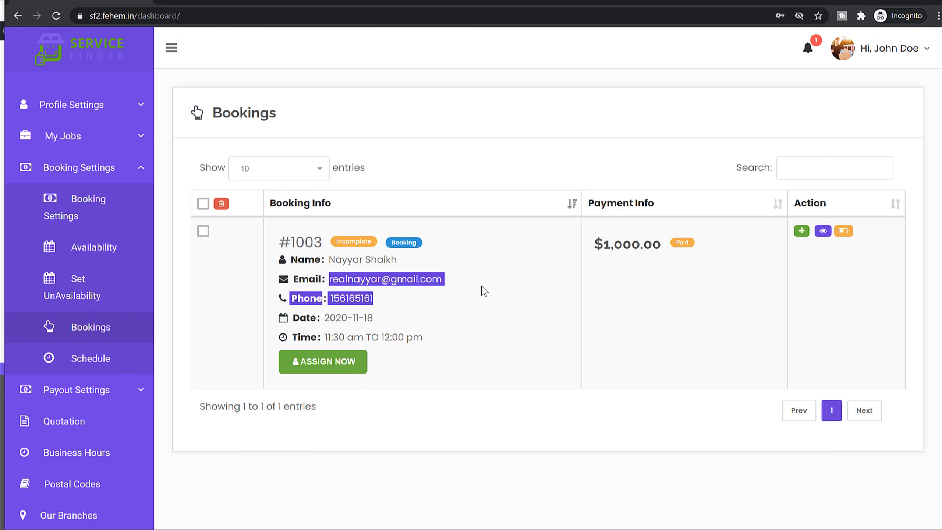
pyautogui.click(550, 313)
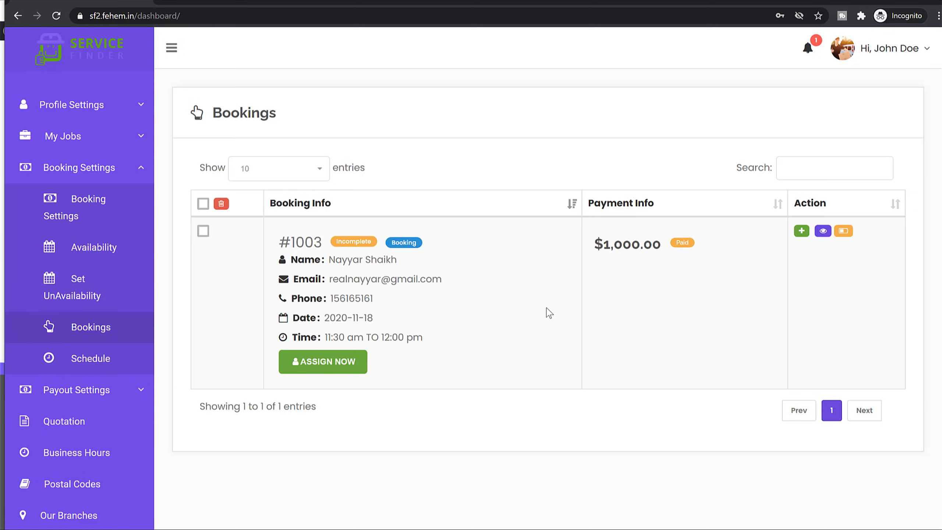
# Change booking #1003's status to Completed and confirm.
pyautogui.click(845, 232)
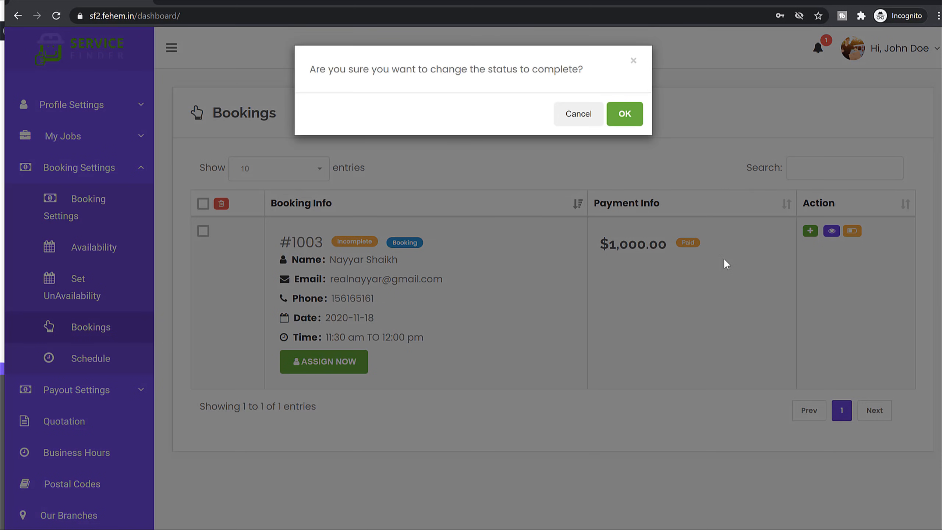
pyautogui.click(632, 120)
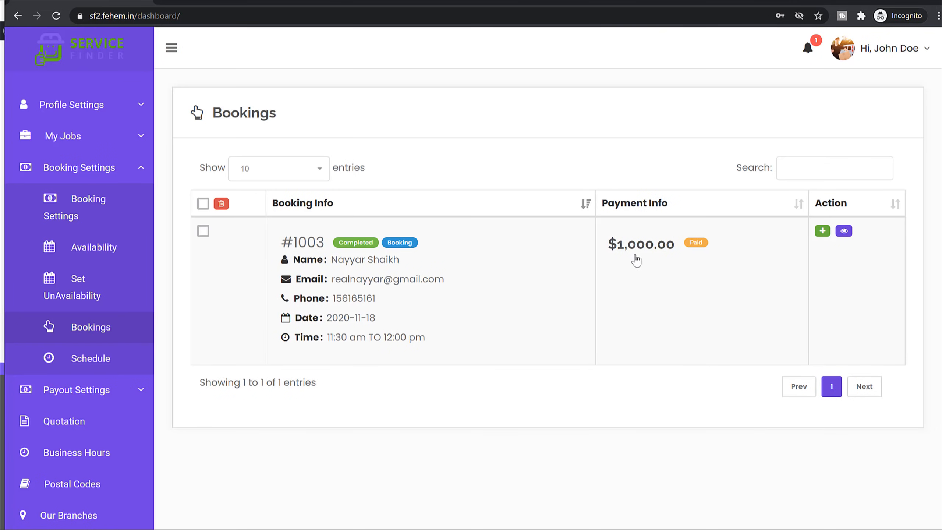
pyautogui.moveTo(686, 255)
# Reload and view Earnings & Dues: $0.00 total earnings, $1,000.00 total dues.
pyautogui.click(62, 17)
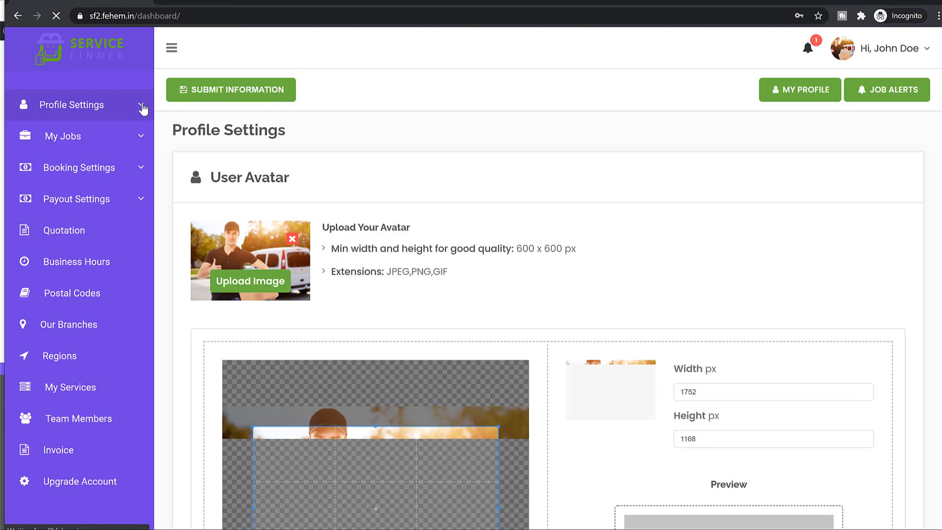
pyautogui.click(140, 110)
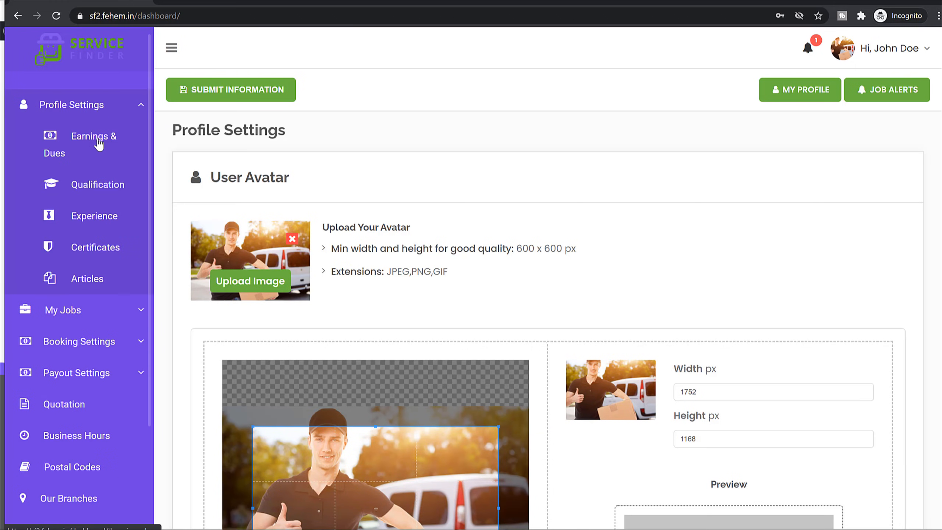
pyautogui.click(98, 144)
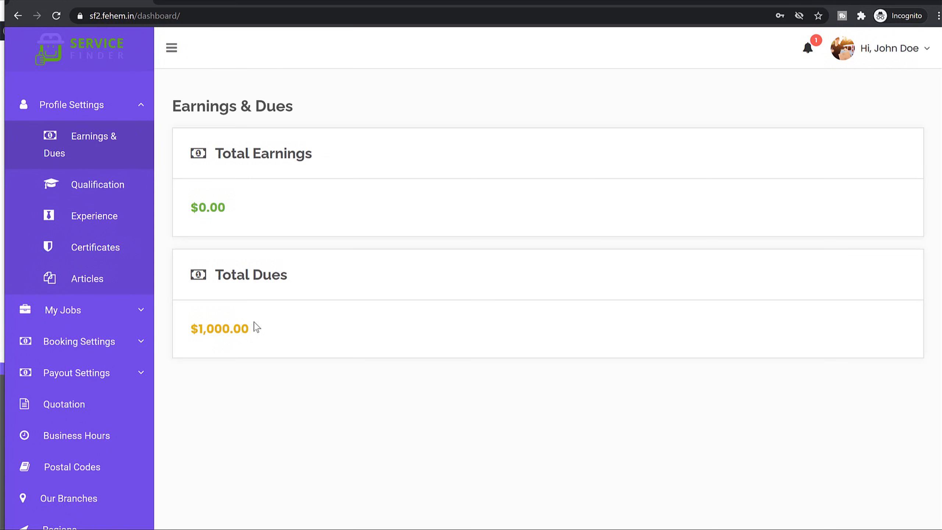
pyautogui.moveTo(255, 328); pyautogui.dragTo(189, 319)
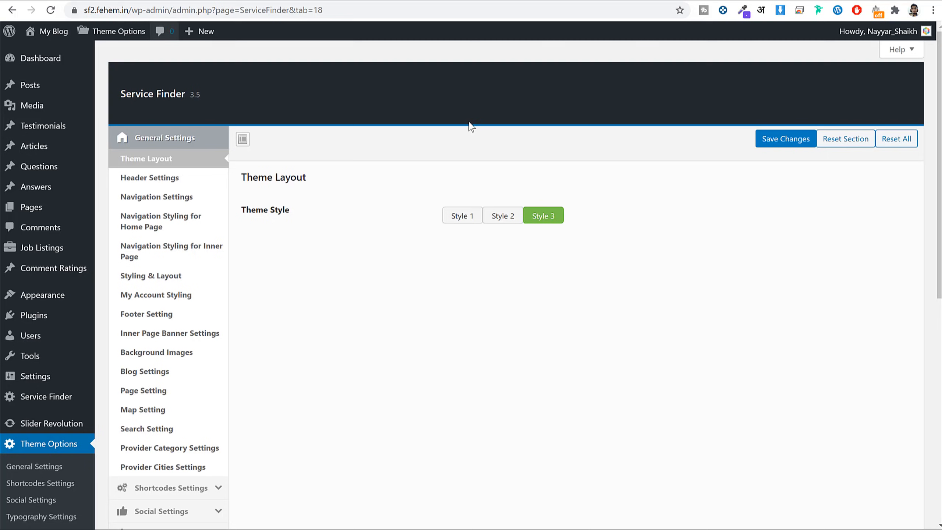
# Look over the Theme Options page set to Style 3, then go to Service Finder > Bookings.
pyautogui.scroll(-10, 659, 309)
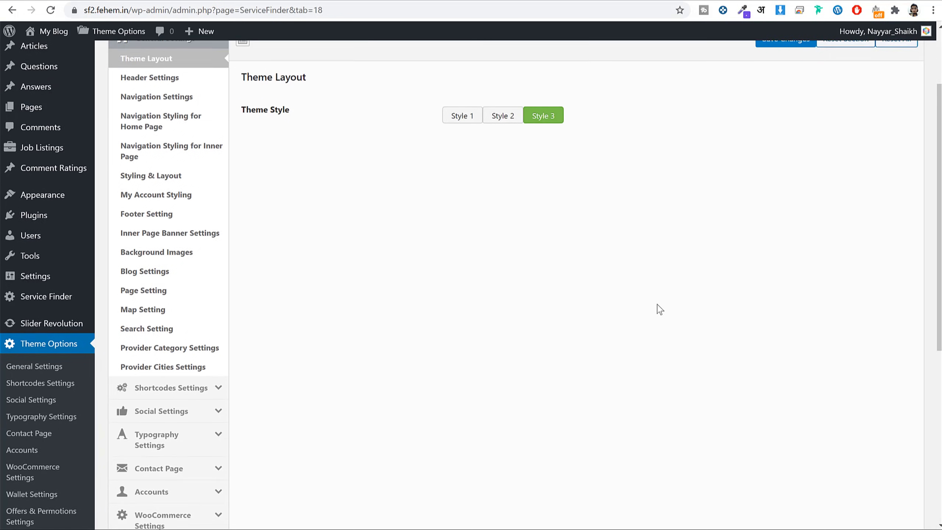
pyautogui.scroll(10, 659, 309)
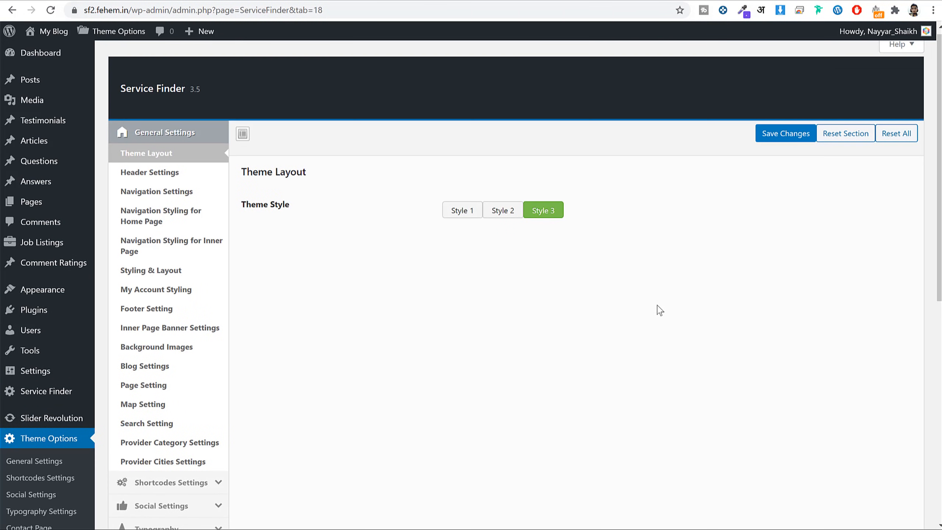
pyautogui.scroll(-5, 429, 341)
pyautogui.scroll(3, 239, 360)
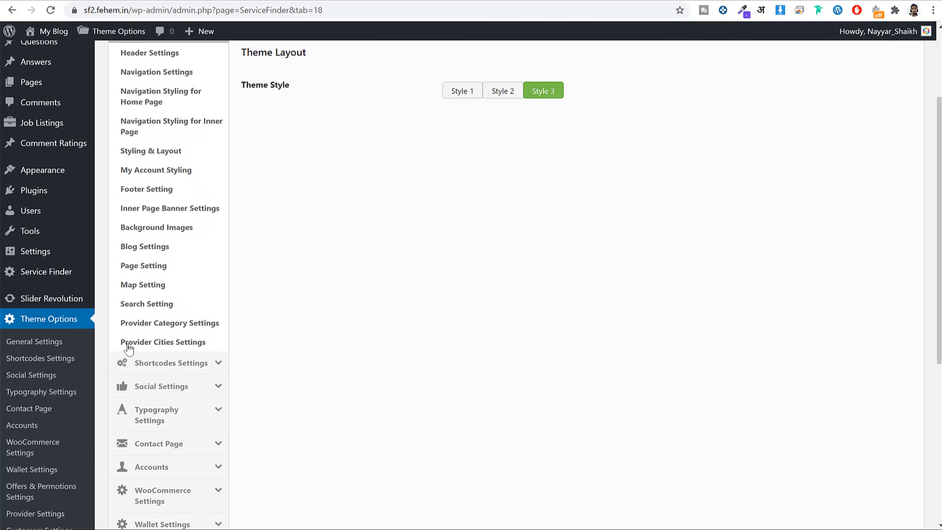
pyautogui.moveTo(53, 280)
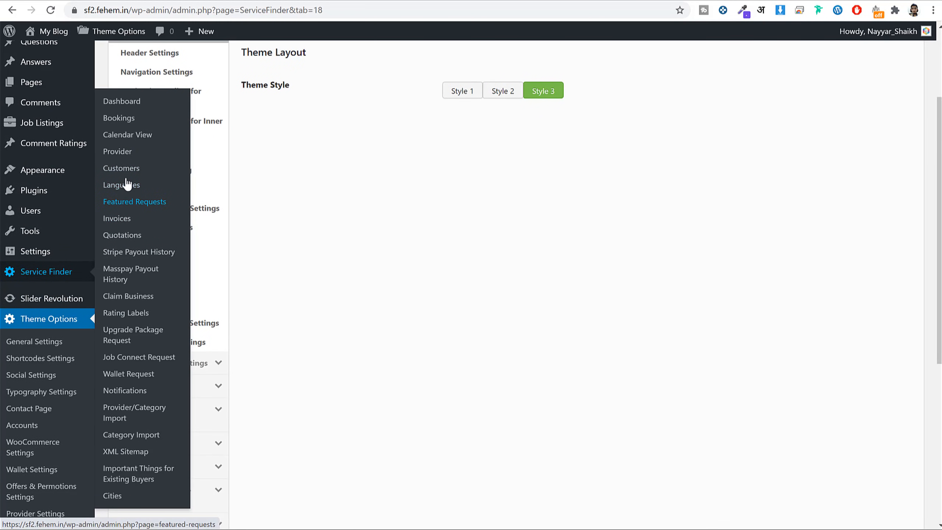
pyautogui.click(126, 126)
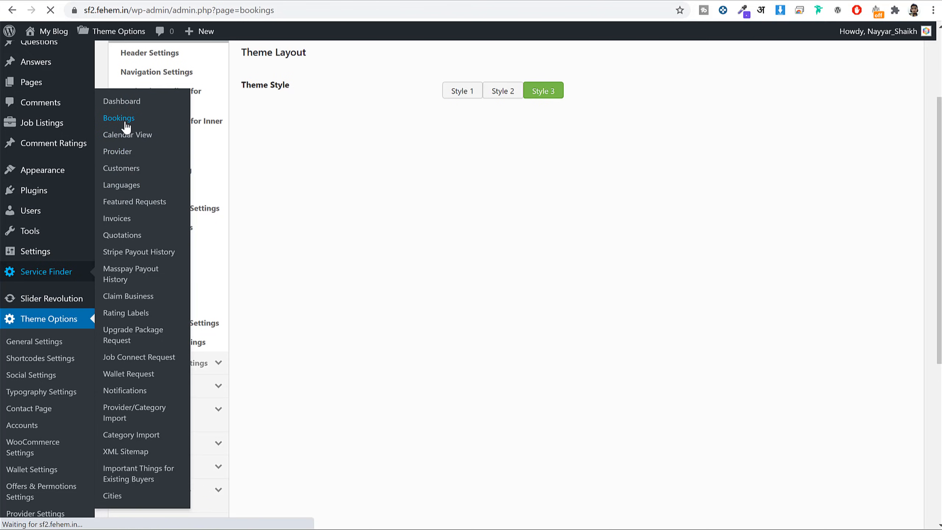
# Check booking #1003's fee split: $0.00 admin fee, $1,000.00 provider fee, payout Pending.
pyautogui.scroll(-5, 503, 276)
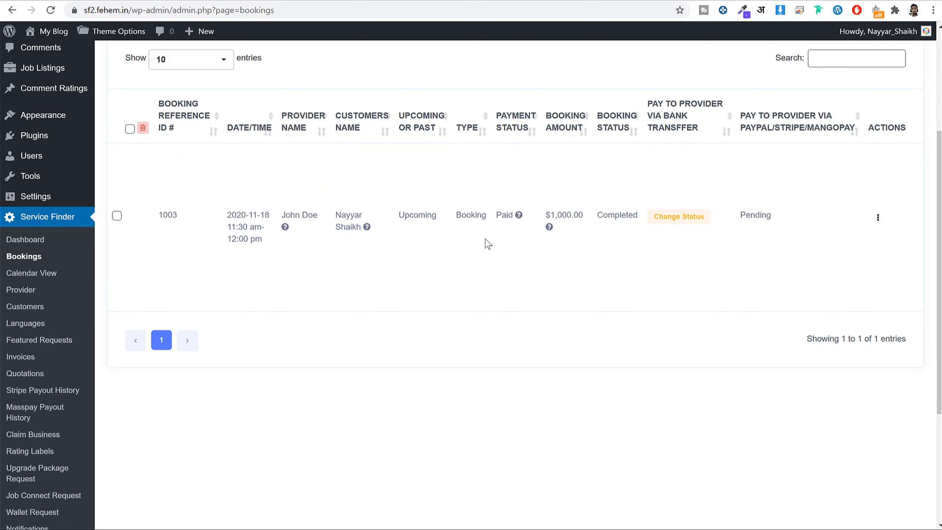
pyautogui.scroll(2, 557, 271)
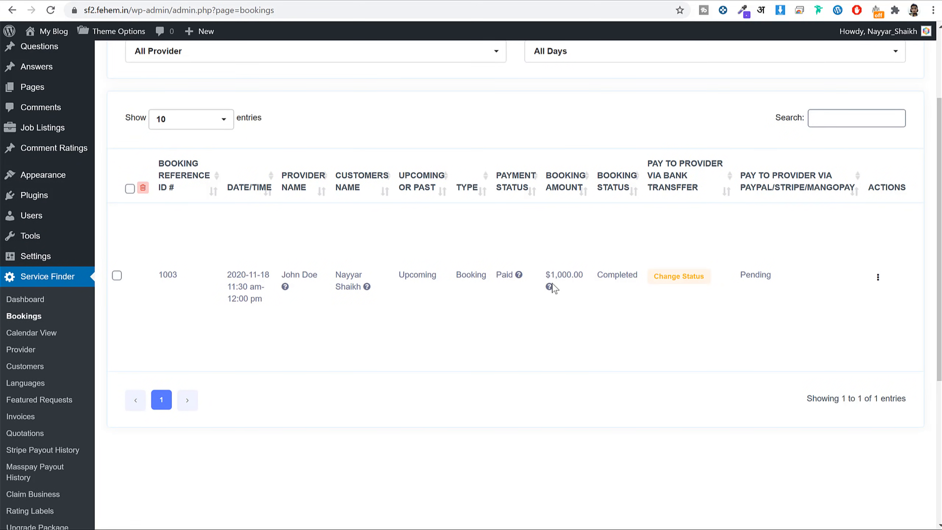
pyautogui.moveTo(552, 287)
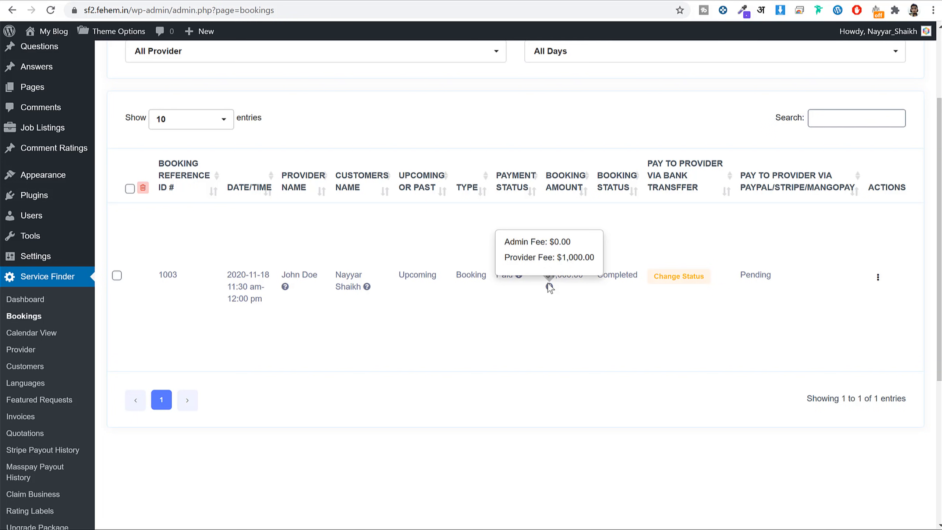
pyautogui.scroll(-6, 530, 306)
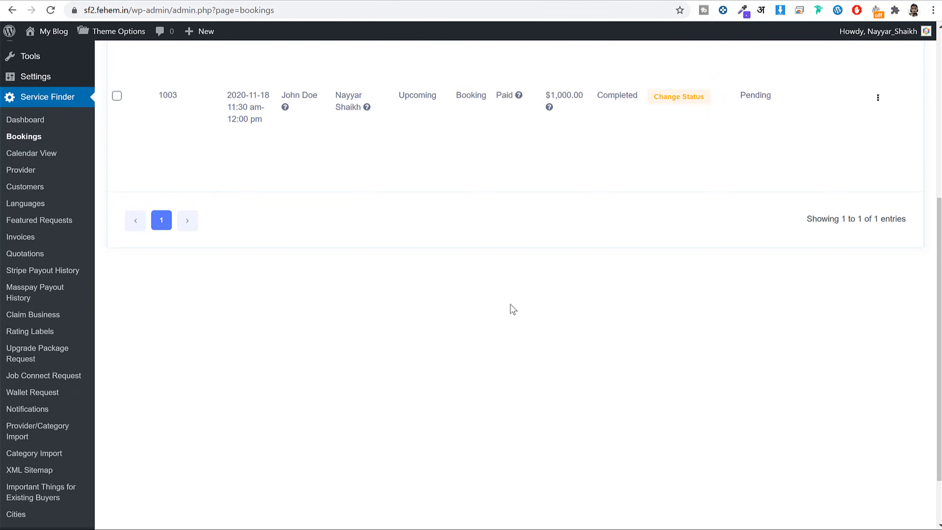
pyautogui.rightClick(67, 491)
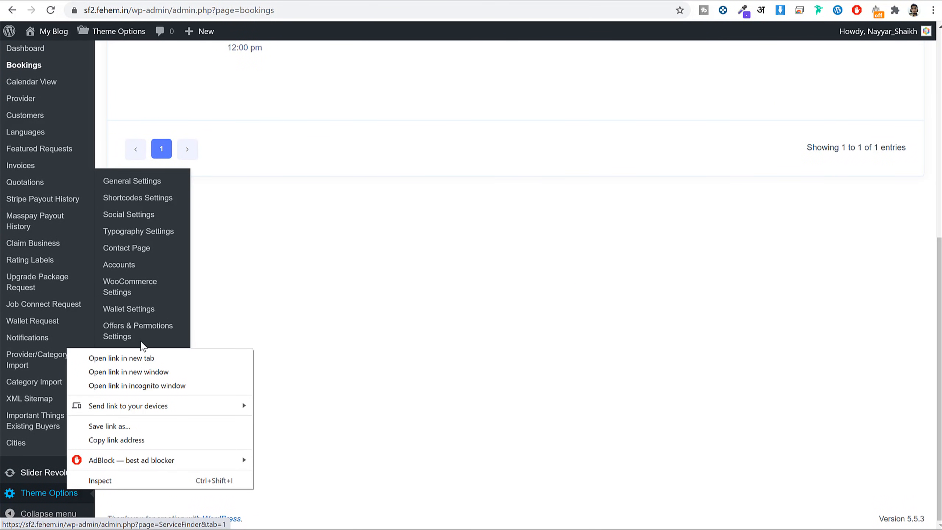
# Set a 10% admin fee charged to providers, labelled 'Admin Commission', and save.
pyautogui.click(135, 359)
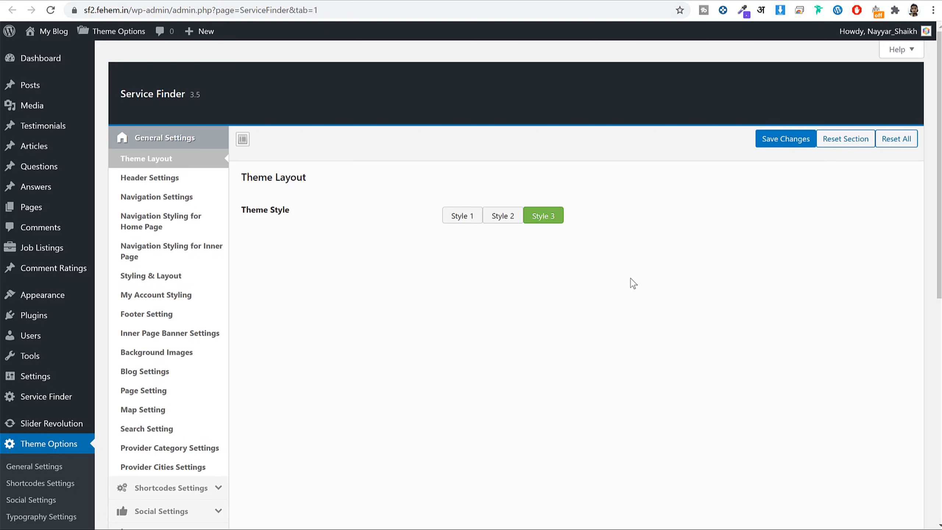
pyautogui.scroll(-6, 630, 278)
pyautogui.click(207, 353)
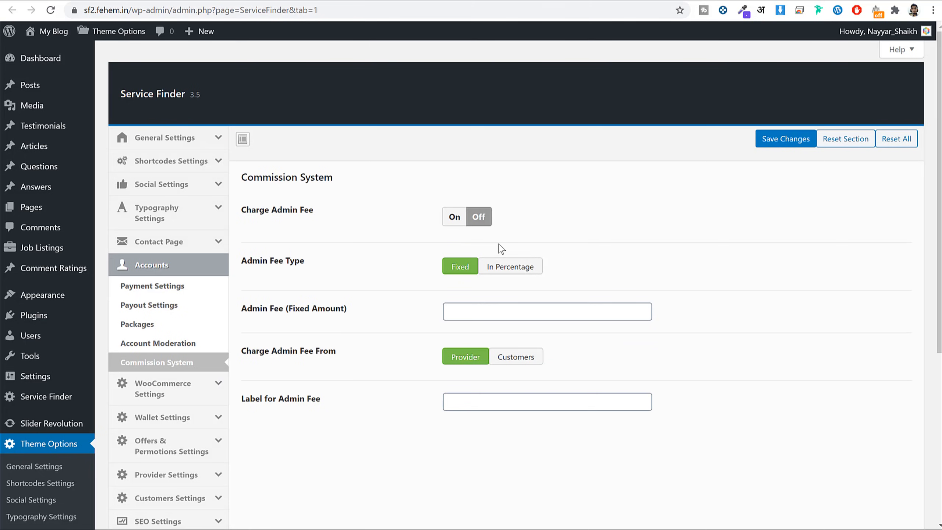
pyautogui.click(454, 218)
pyautogui.scroll(-3, 744, 290)
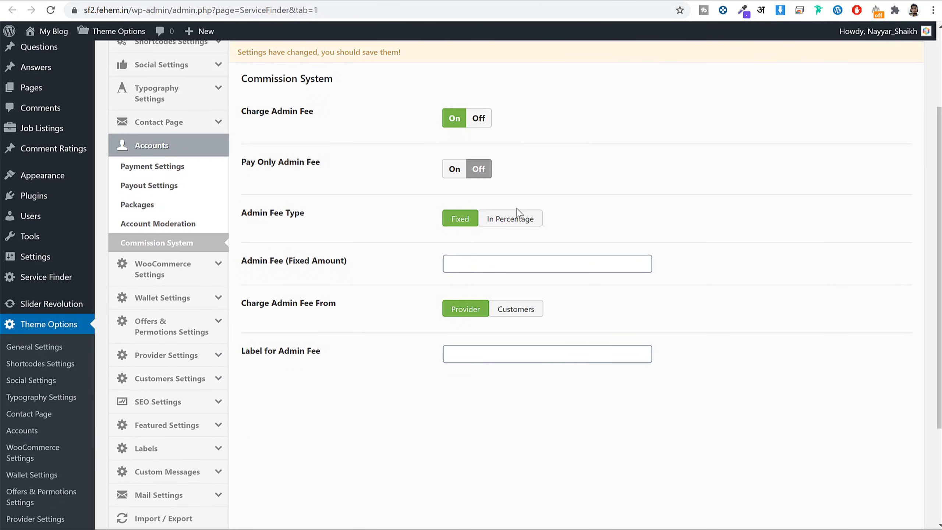
pyautogui.click(511, 268)
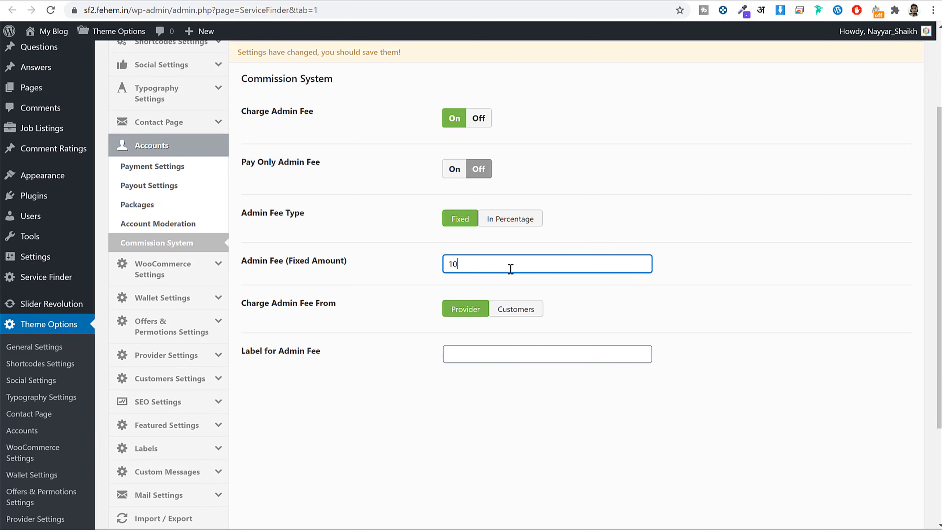
pyautogui.click(519, 222)
pyautogui.click(488, 368)
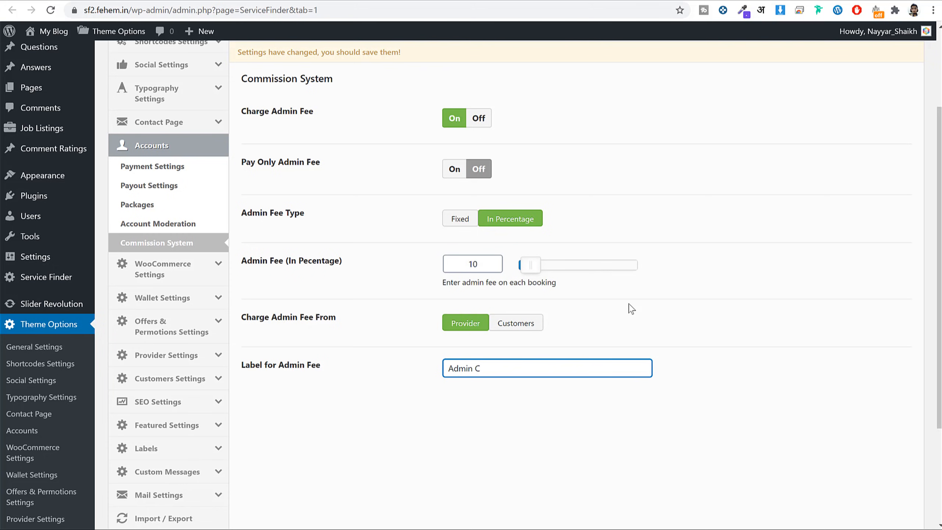
pyautogui.write('sion')
pyautogui.scroll(-5, 704, 353)
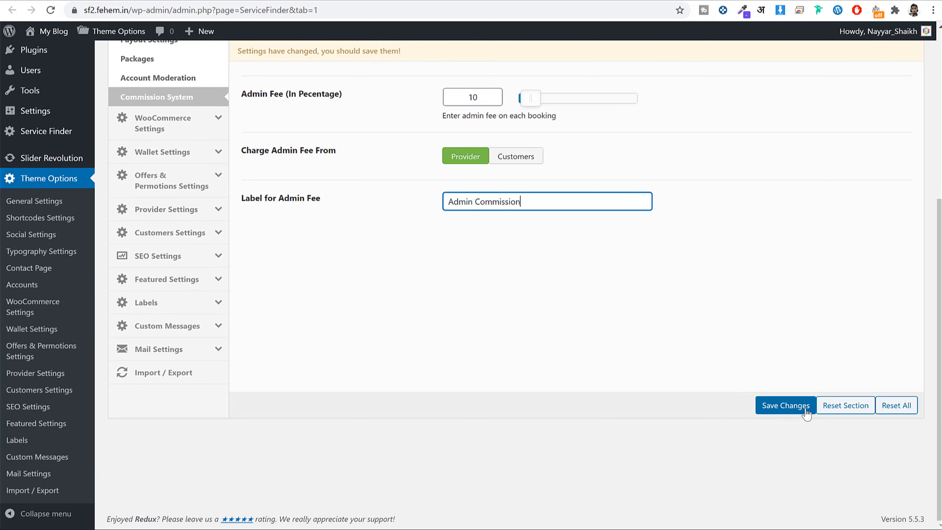
pyautogui.click(804, 406)
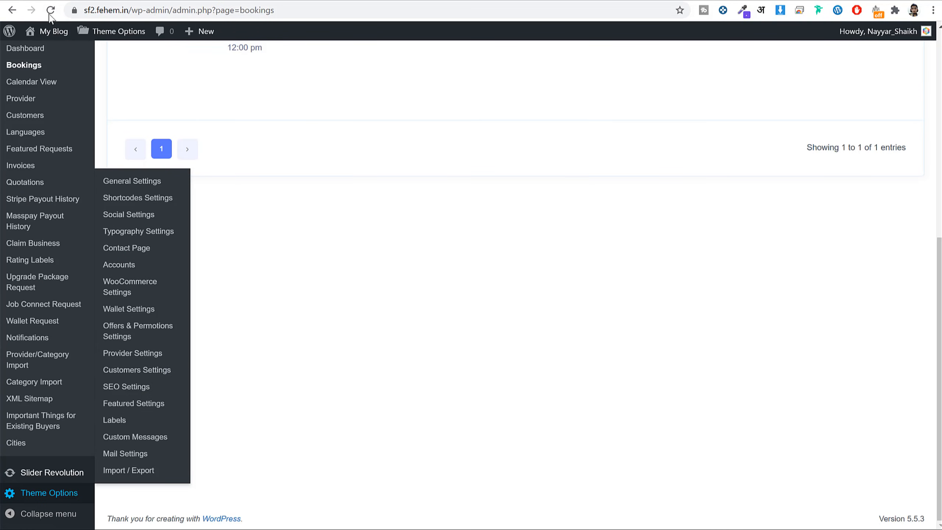
# Reload the admin Bookings list and check the fee tooltip.
pyautogui.click(50, 13)
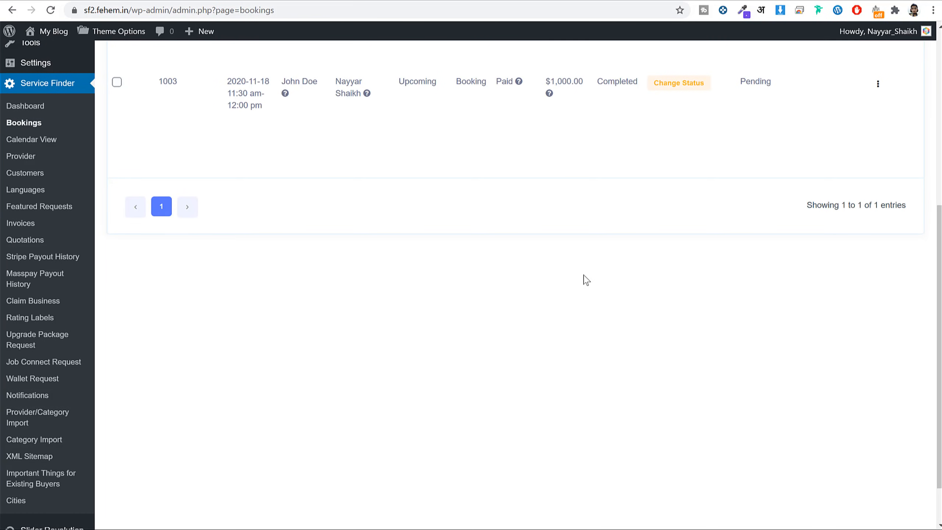
pyautogui.scroll(3, 585, 280)
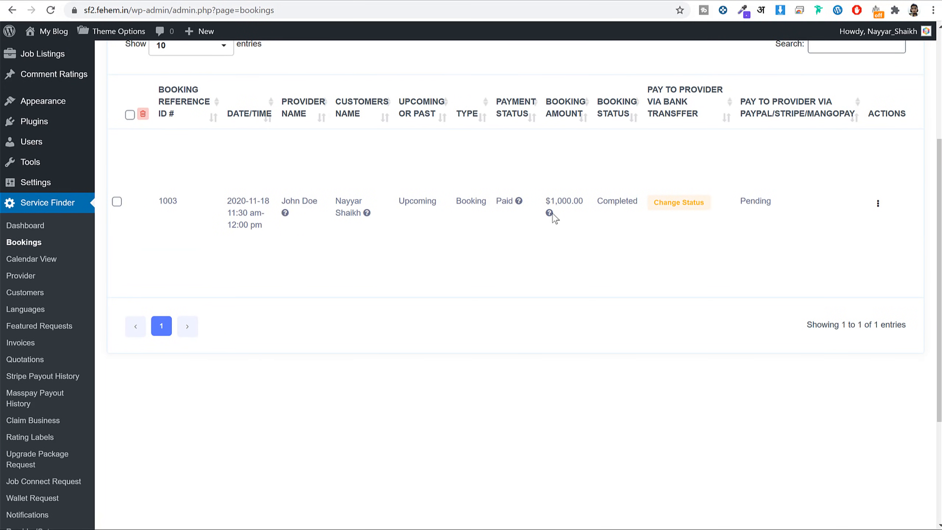
pyautogui.moveTo(554, 218)
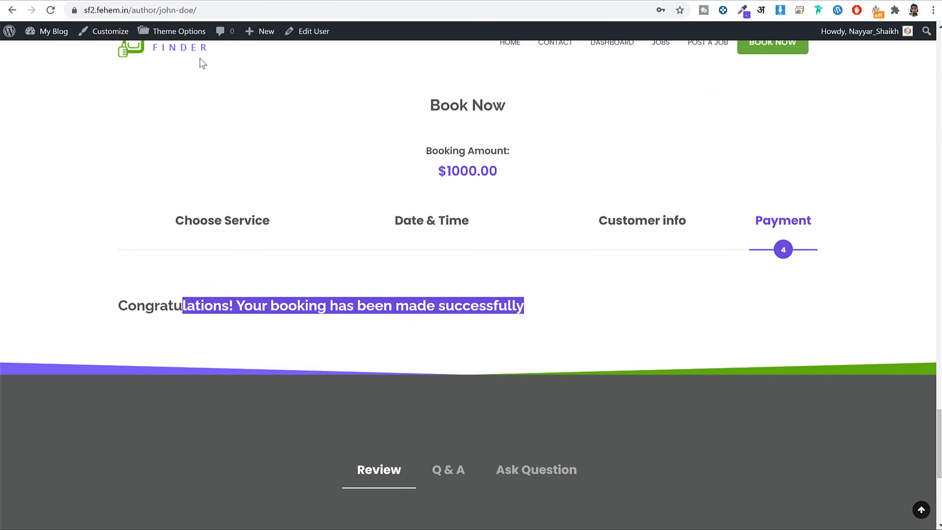
# Book eCommerce Website Development for 26 November 2020, 09:00–09:30 AM, and continue to customer info.
pyautogui.click(56, 16)
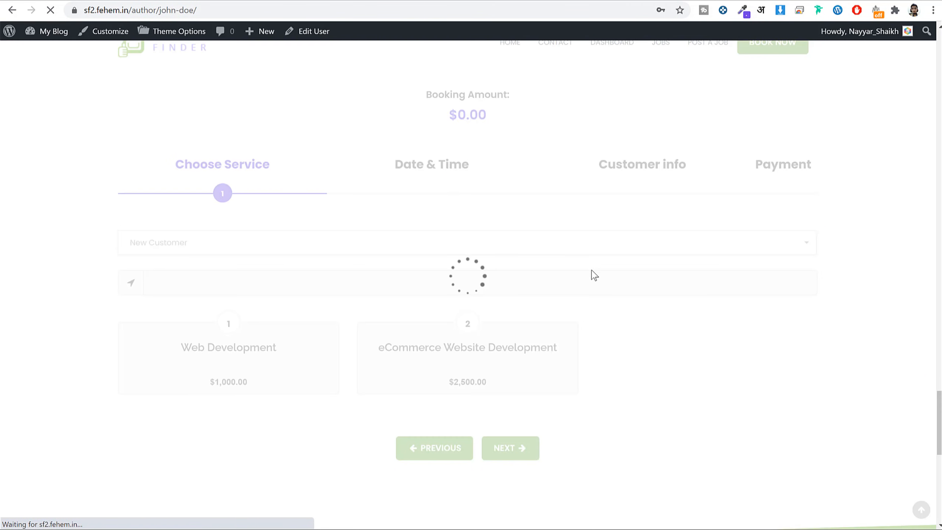
pyautogui.scroll(-3, 483, 362)
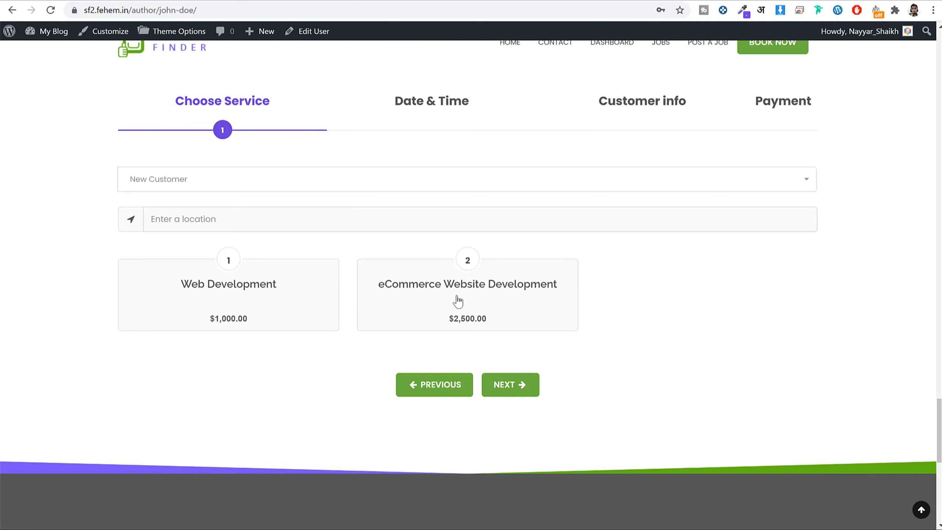
pyautogui.click(517, 295)
pyautogui.click(505, 388)
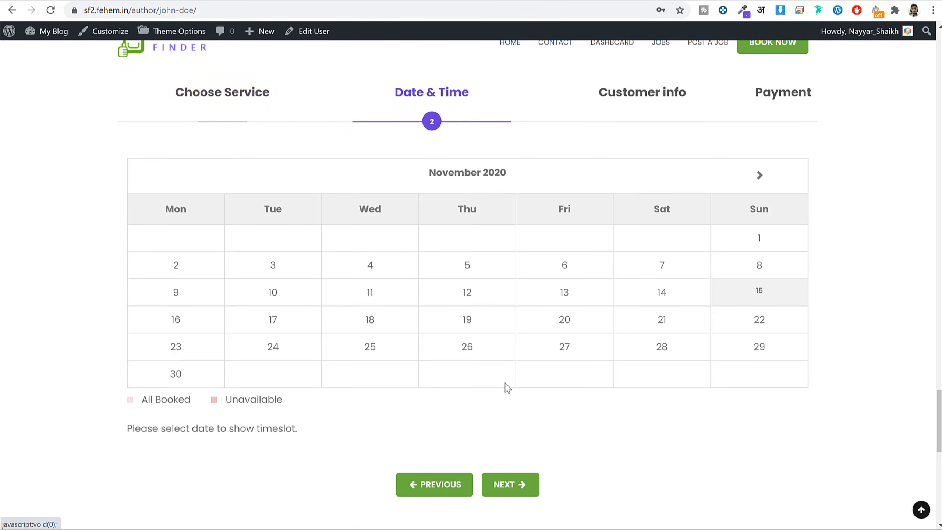
pyautogui.click(471, 304)
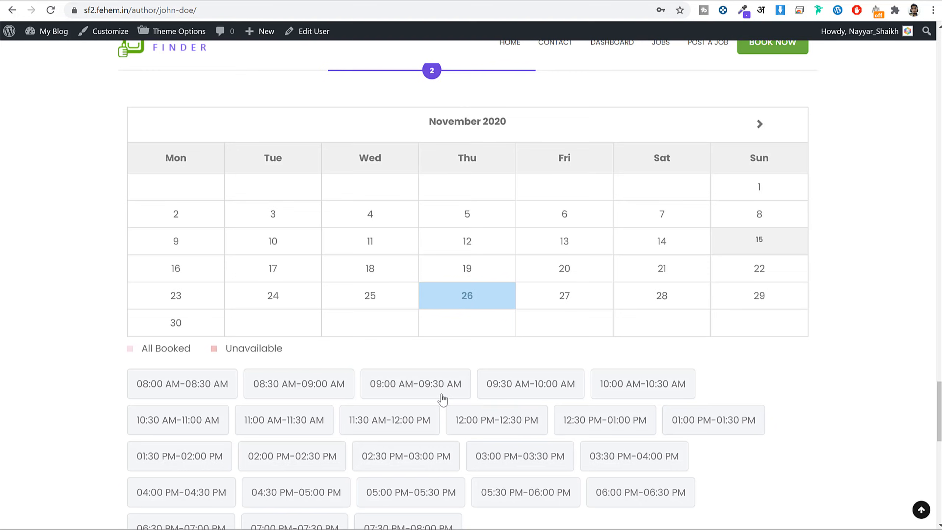
pyautogui.click(443, 401)
pyautogui.scroll(-4, 578, 389)
pyautogui.click(511, 419)
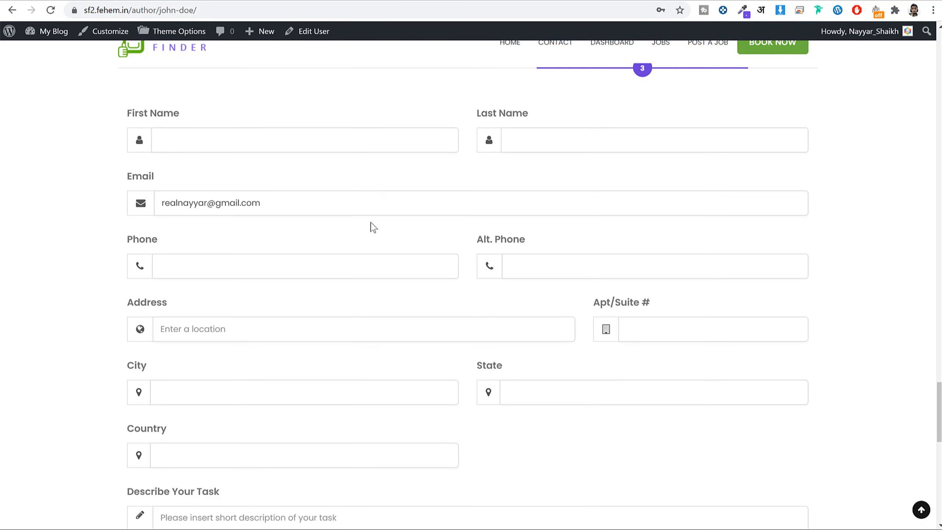
# Enter the task description 'acacas sacas', skip payment, and submit the booking.
pyautogui.click(267, 132)
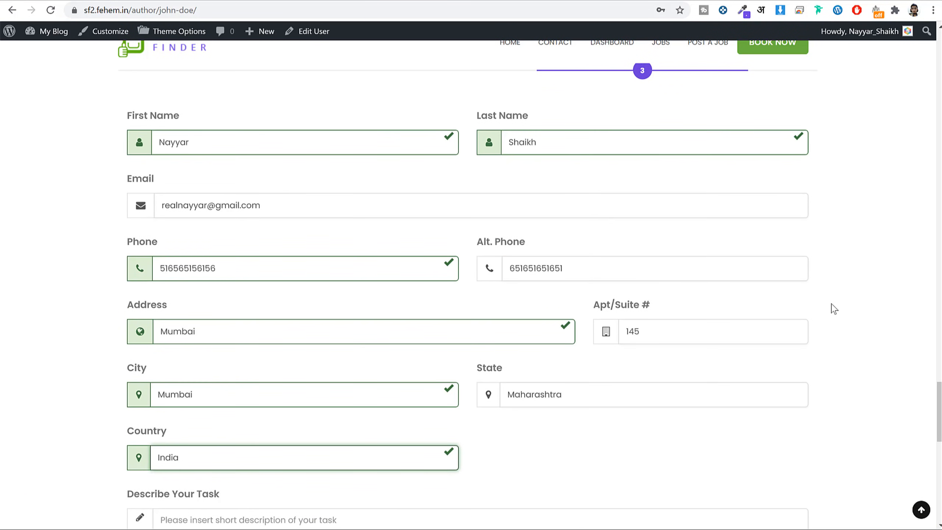
pyautogui.scroll(-5, 723, 358)
pyautogui.click(377, 353)
pyautogui.write('ac')
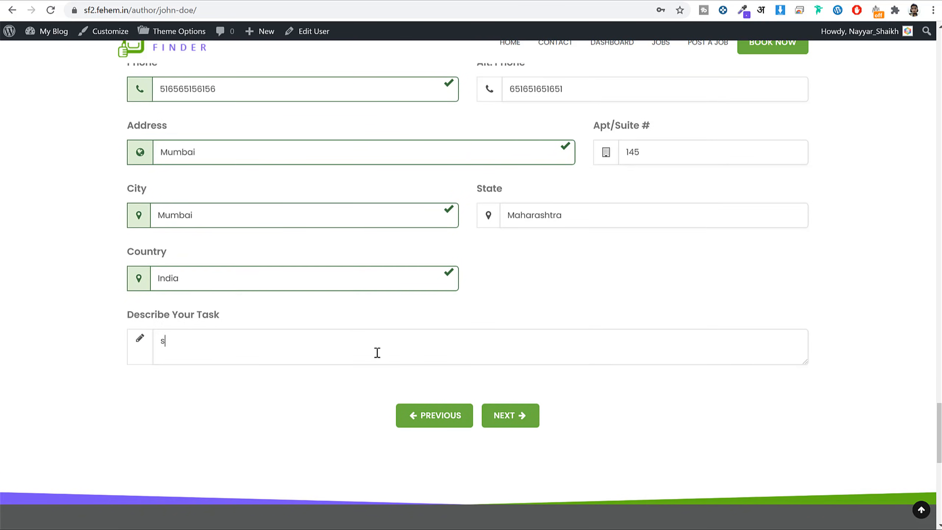
pyautogui.write('acas sacas')
pyautogui.click(510, 415)
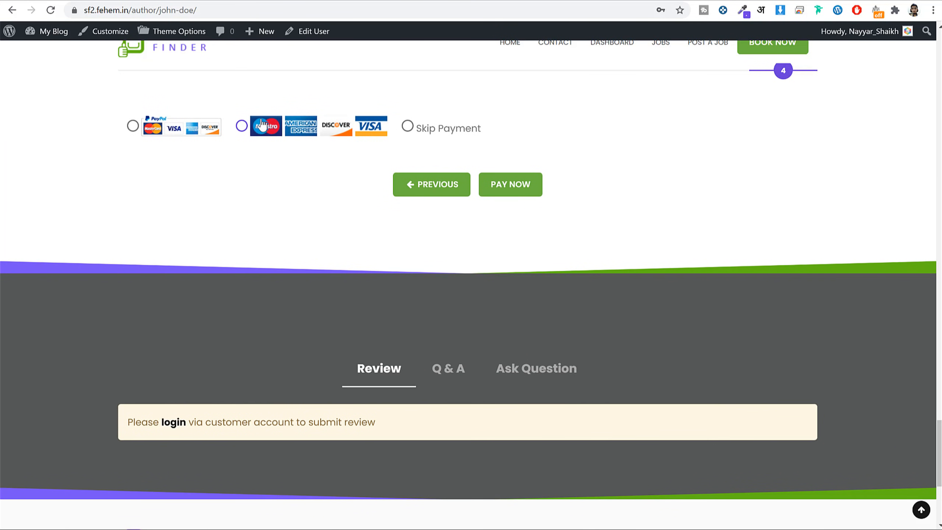
pyautogui.click(241, 125)
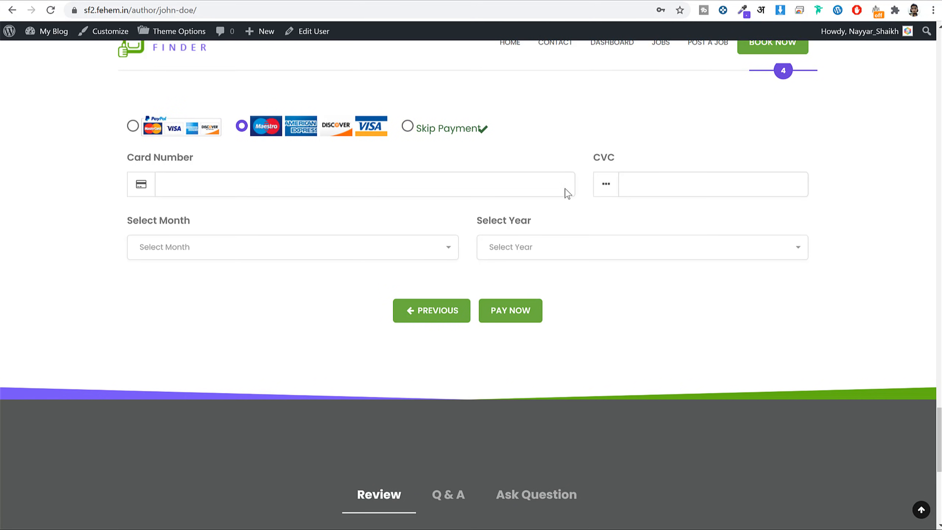
pyautogui.click(407, 126)
pyautogui.click(511, 187)
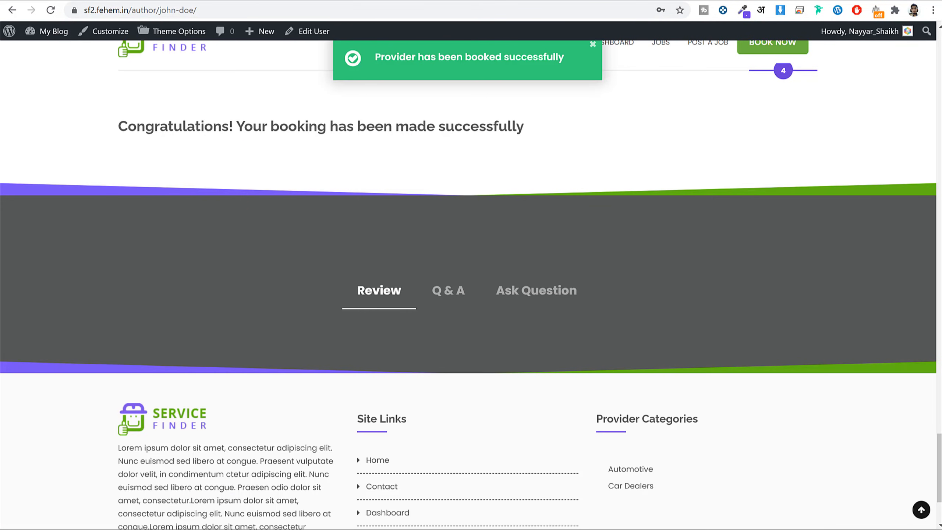
# In the provider's dashboard window, reload and open Booking Settings > Bookings.
pyautogui.moveTo(253, 529)
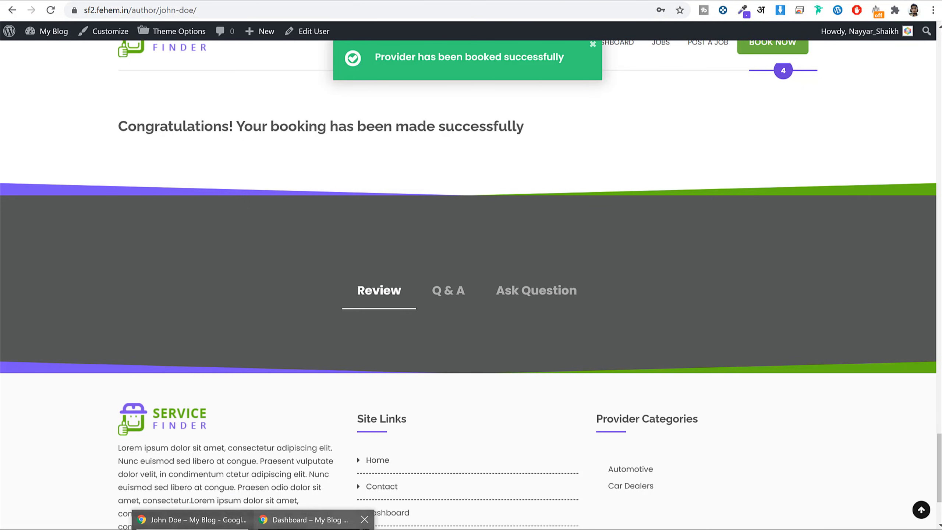
pyautogui.click(313, 526)
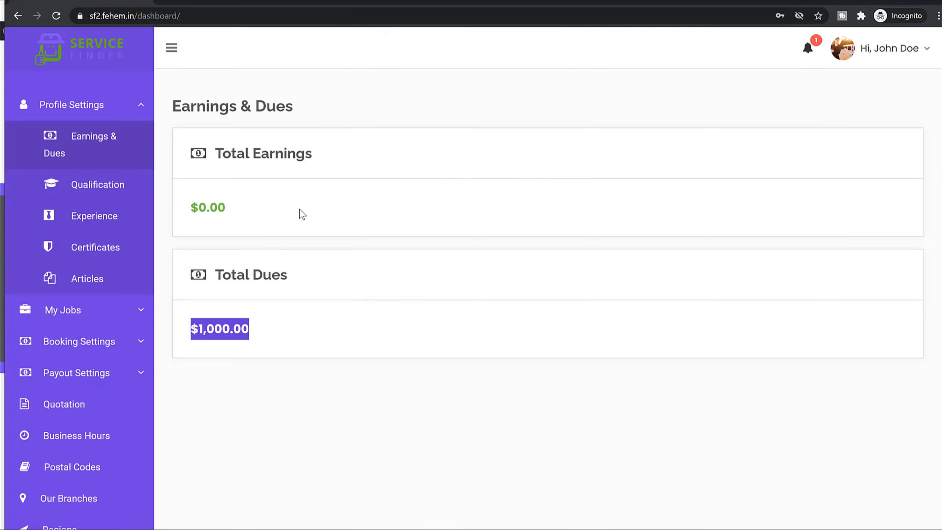
pyautogui.click(56, 15)
pyautogui.click(142, 174)
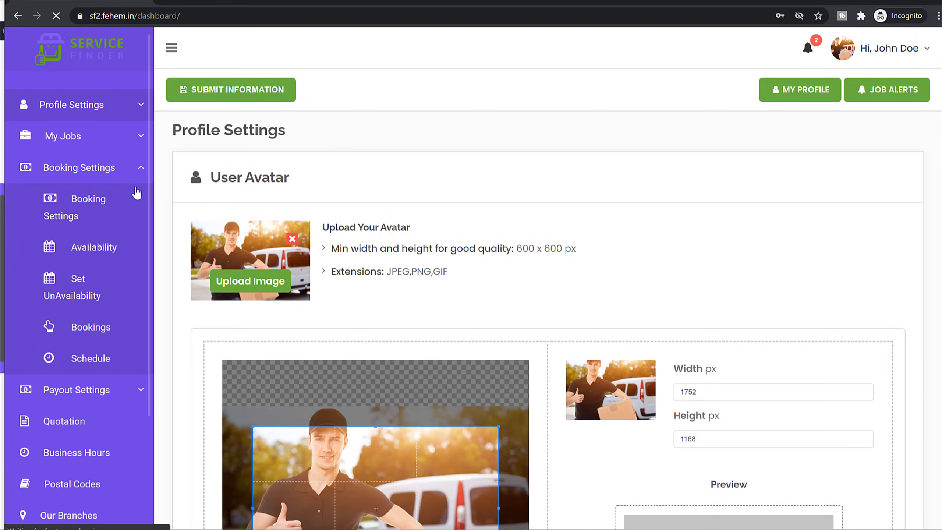
pyautogui.click(93, 208)
pyautogui.click(98, 330)
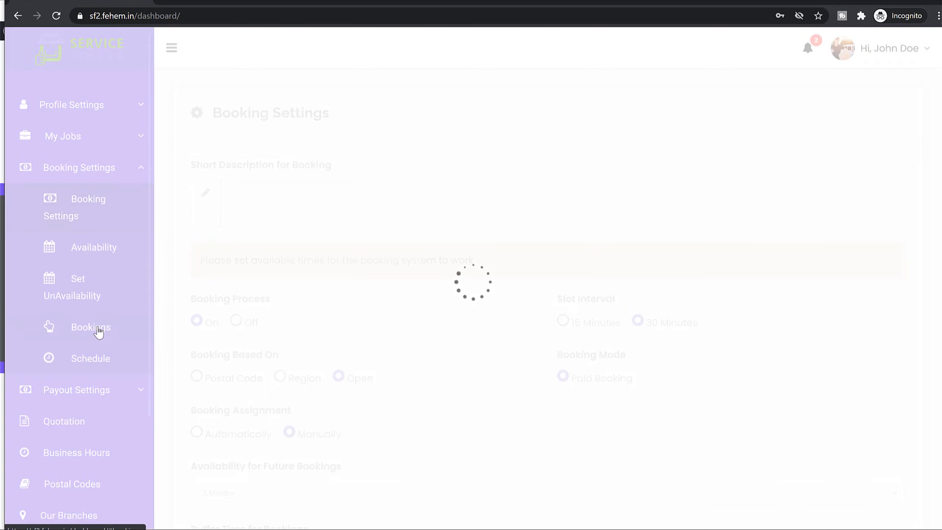
# Mark booking #1004 as complete and confirm the status change.
pyautogui.scroll(-3, 553, 273)
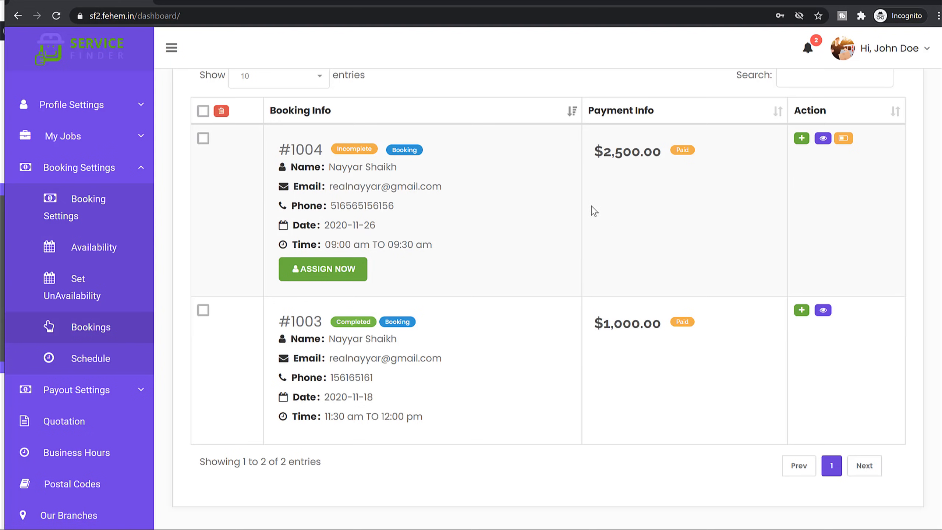
pyautogui.moveTo(647, 158)
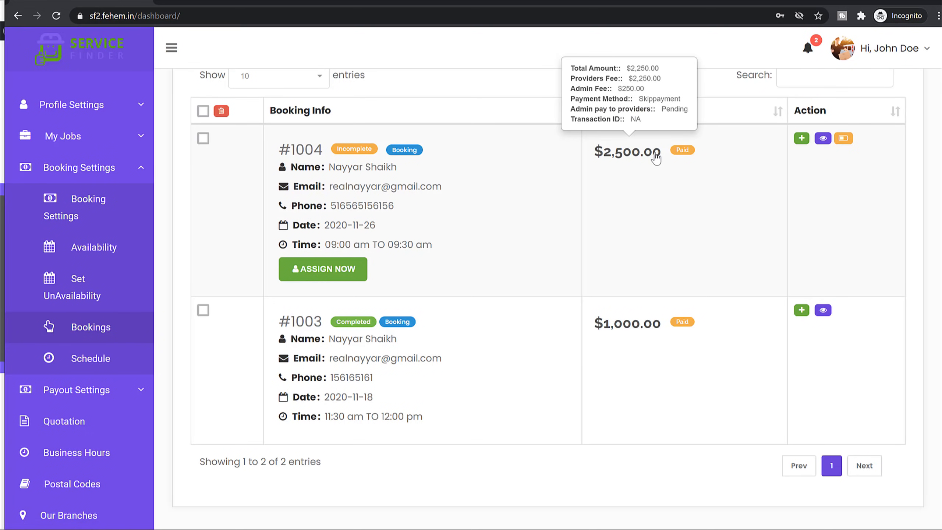
pyautogui.scroll(2, 655, 158)
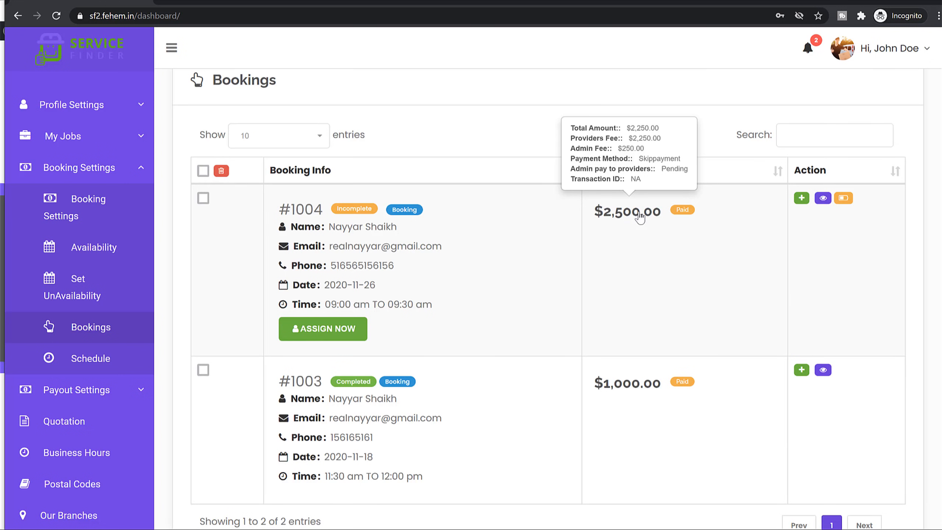
pyautogui.click(843, 202)
pyautogui.click(635, 112)
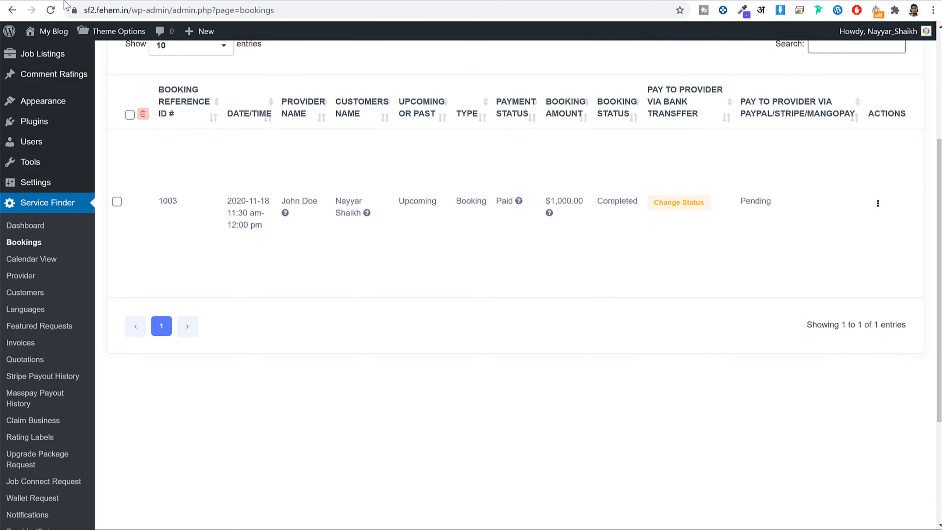
# In admin Bookings, sort by PayPal/Stripe/Mangopay payout status and inspect booking 1004's Pending payout and actions.
pyautogui.click(54, 9)
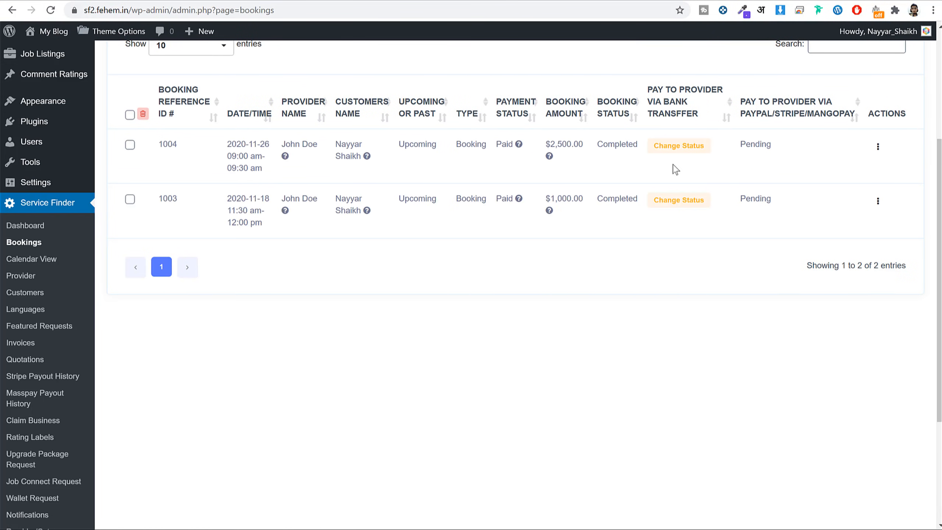
pyautogui.moveTo(550, 158)
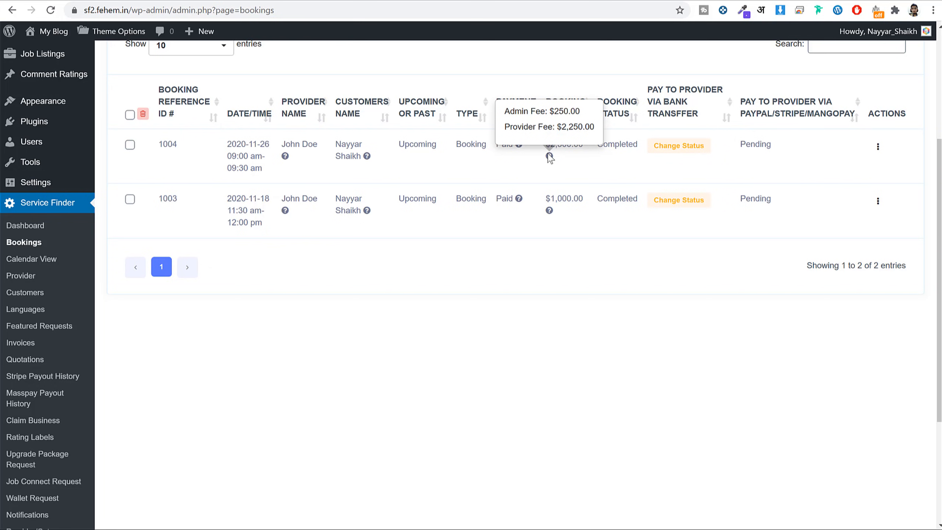
pyautogui.scroll(2, 550, 157)
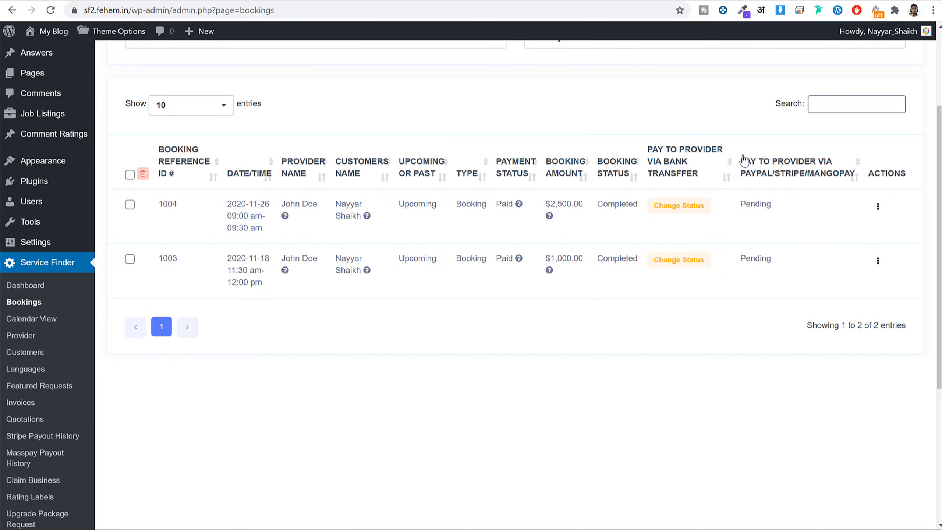
pyautogui.click(781, 178)
pyautogui.moveTo(766, 209); pyautogui.dragTo(745, 206)
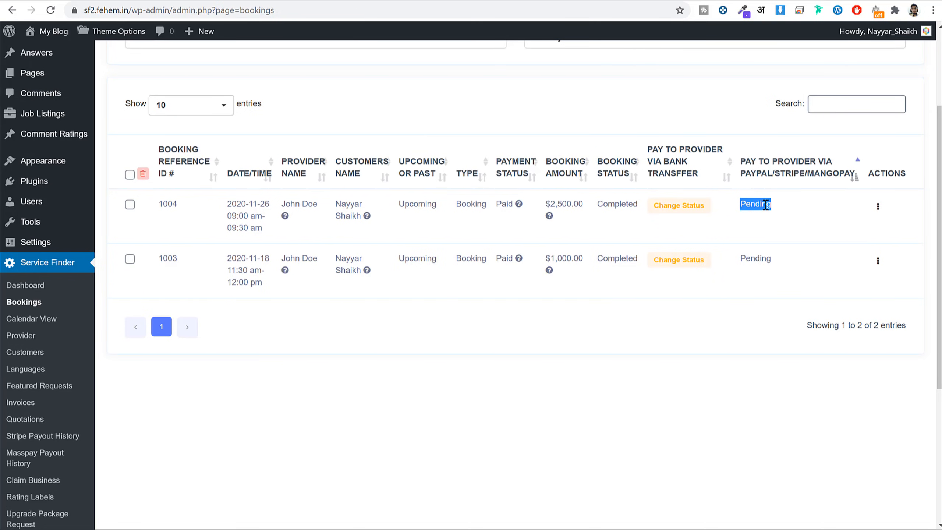
pyautogui.click(878, 209)
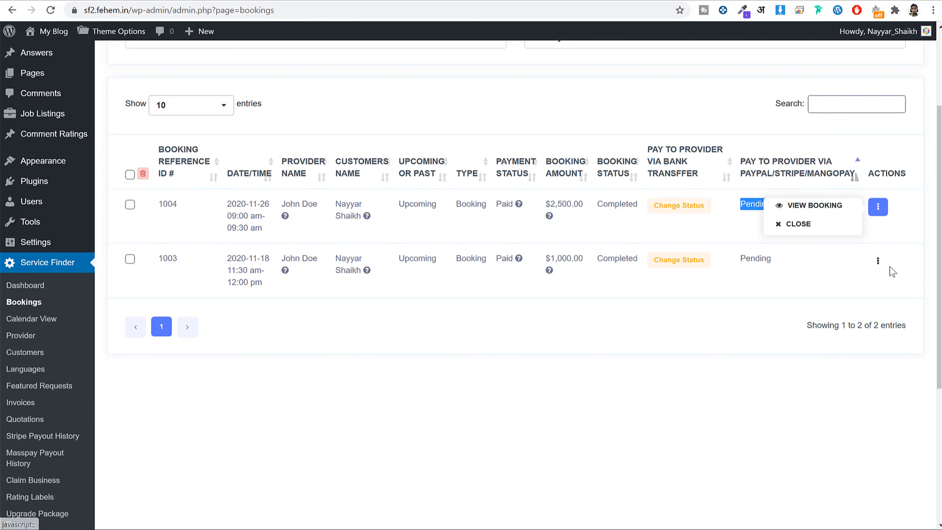
# View booking 1003's full details, showing $0.00 commission.
pyautogui.click(879, 264)
pyautogui.click(833, 244)
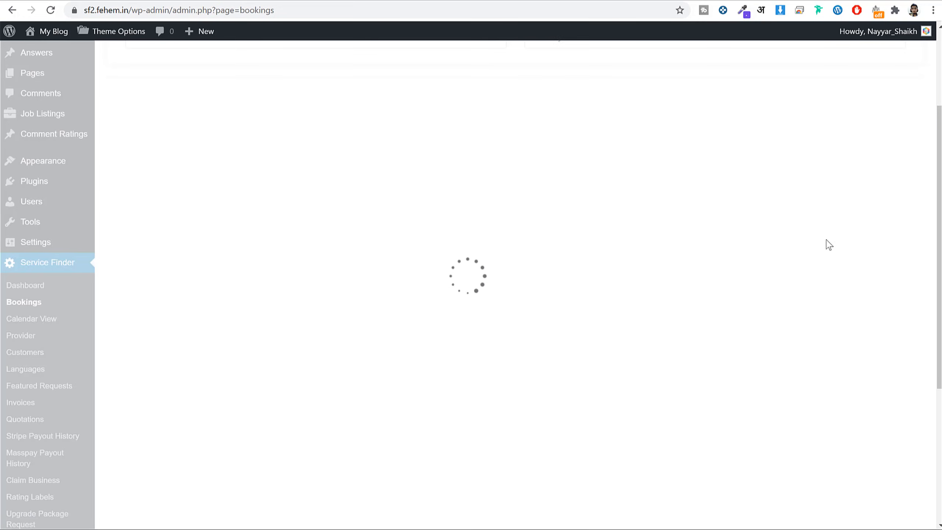
pyautogui.scroll(-6, 673, 260)
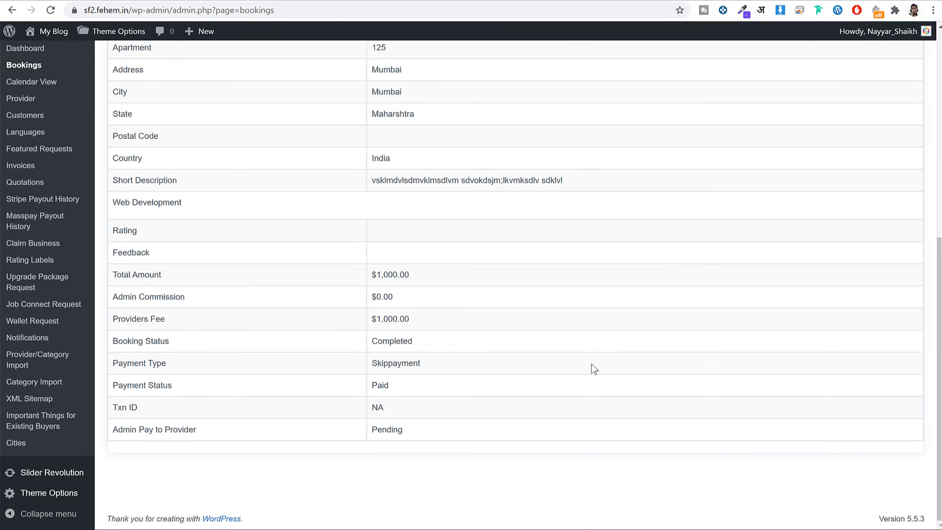
pyautogui.scroll(8, 442, 378)
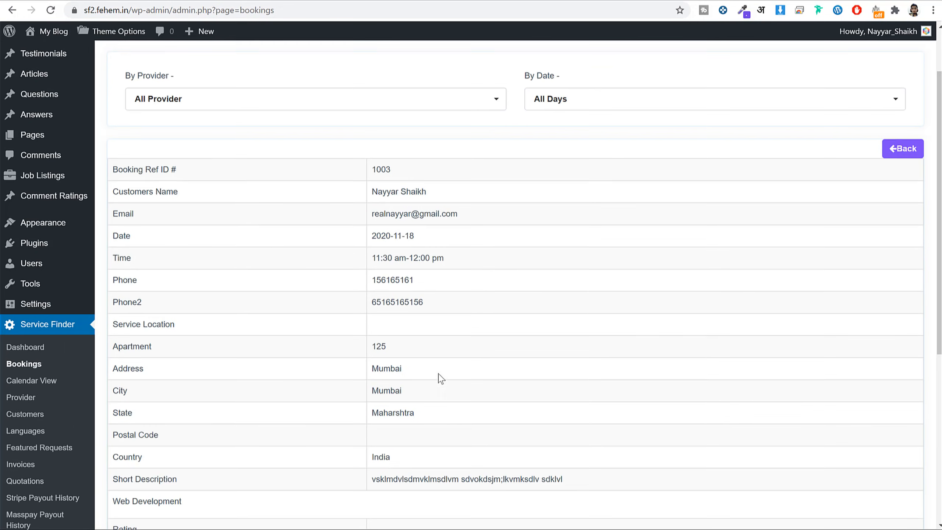
pyautogui.scroll(-8, 449, 373)
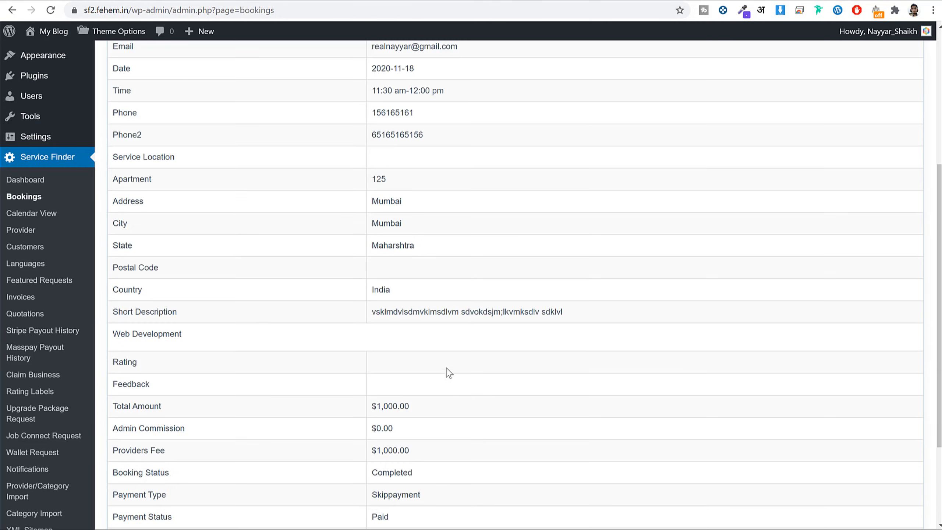
# Go back to Theme Options > Shortcodes Settings > Cities, with Number of Cities 12.
pyautogui.hotkey('alt', 'Left')
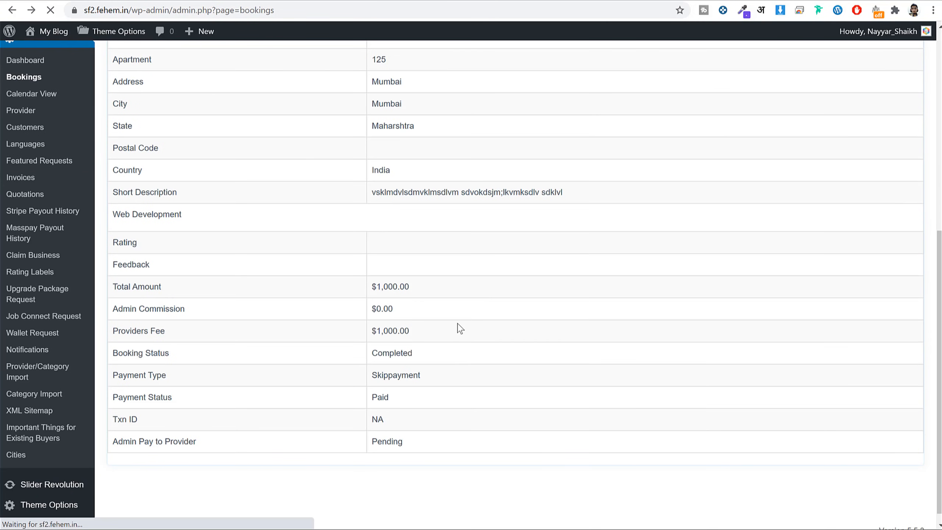
pyautogui.scroll(3, 40, 229)
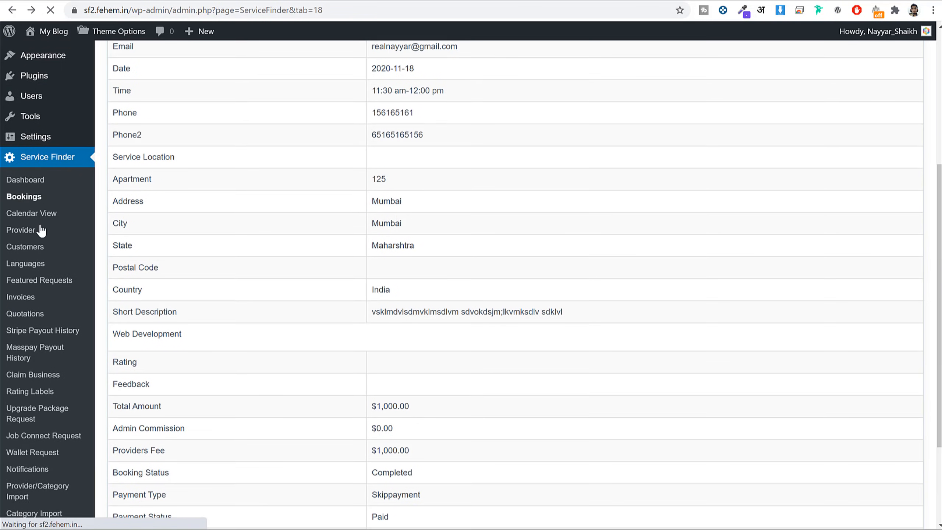
pyautogui.scroll(-4, 85, 339)
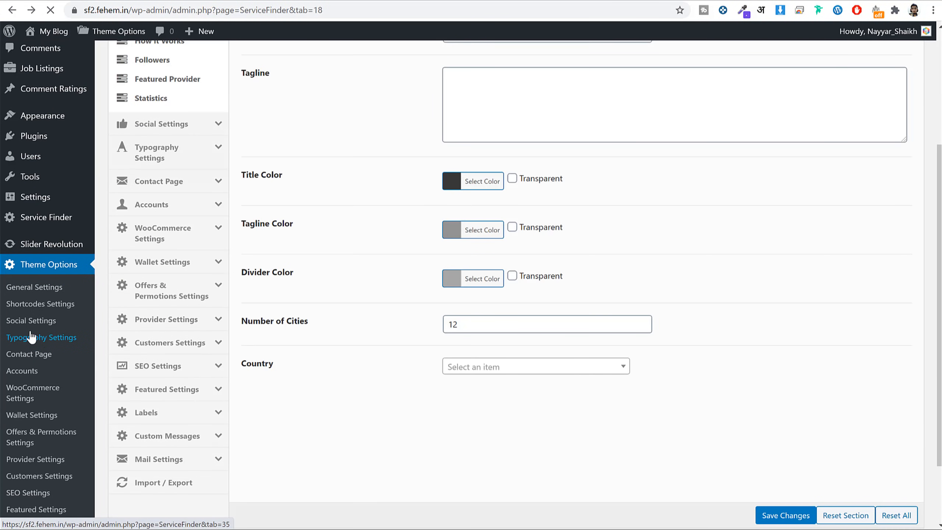
pyautogui.scroll(-3, 56, 334)
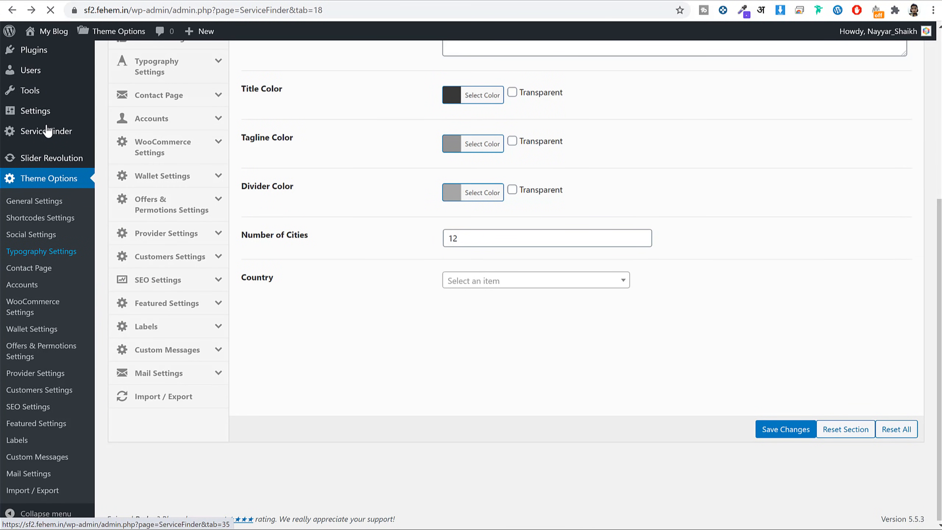
# In Service Finder > Provider, check the featured provider's empty bank info, then open Manage Profile.
pyautogui.moveTo(61, 130)
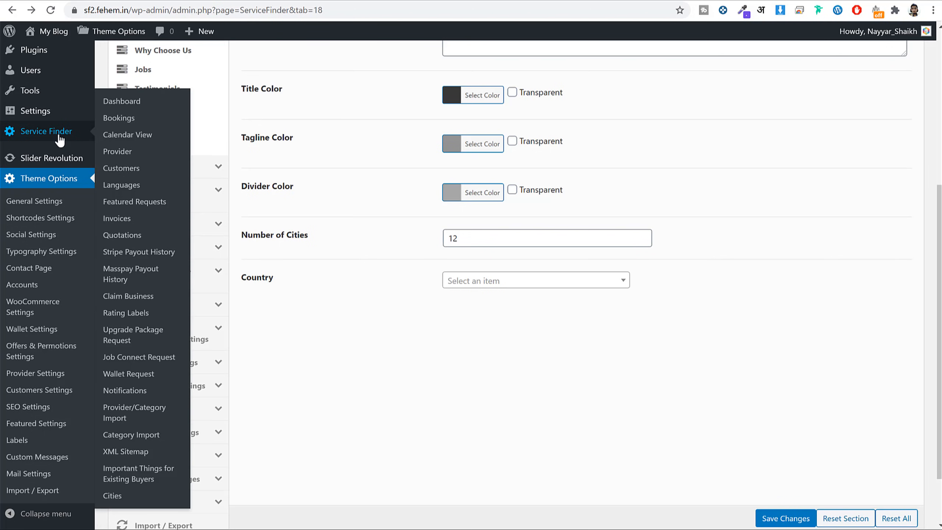
pyautogui.click(130, 152)
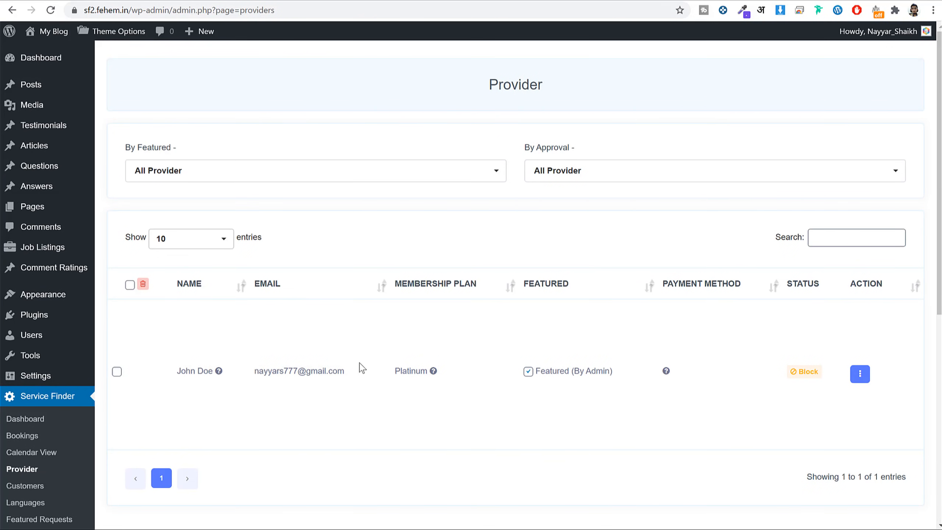
pyautogui.scroll(-2, 757, 351)
pyautogui.click(860, 314)
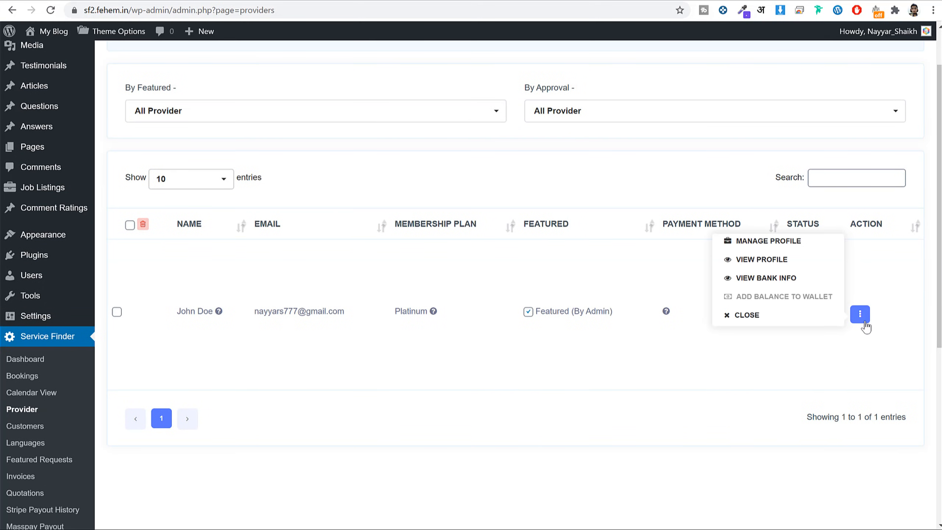
pyautogui.click(775, 279)
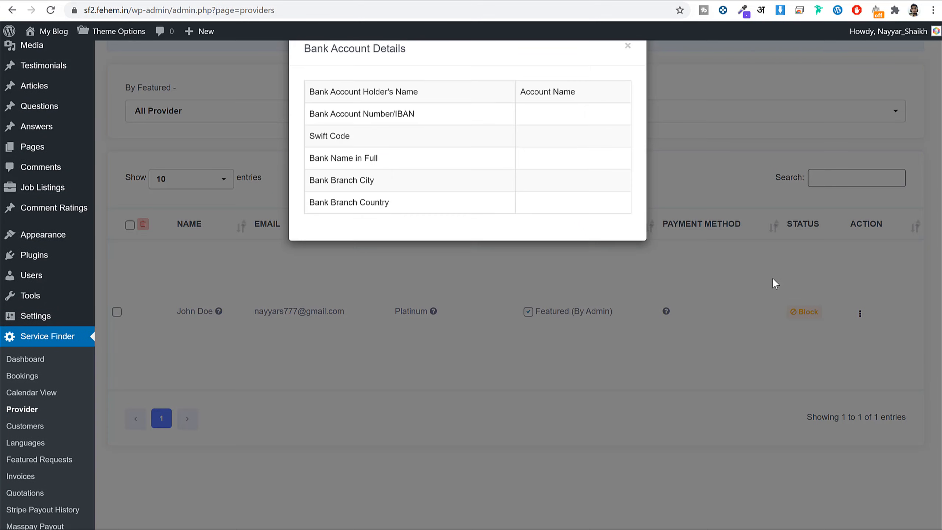
pyautogui.click(628, 54)
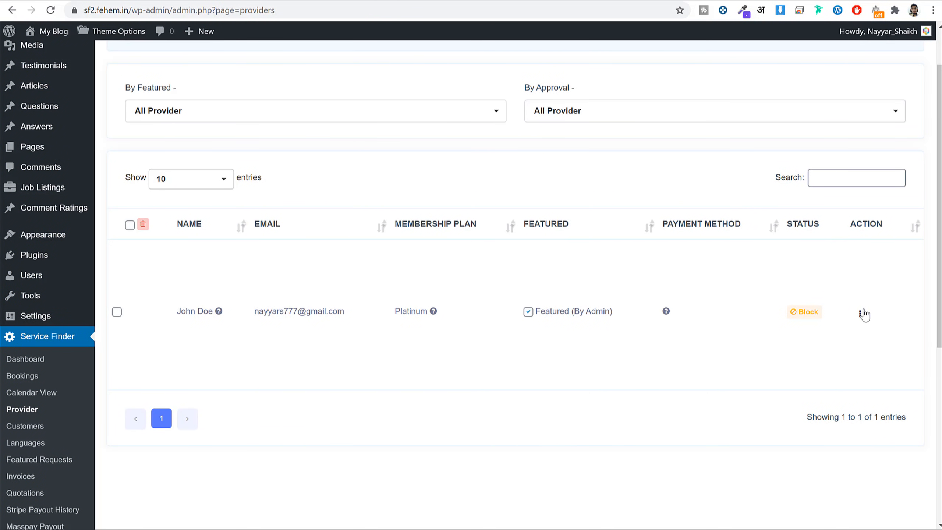
pyautogui.click(864, 316)
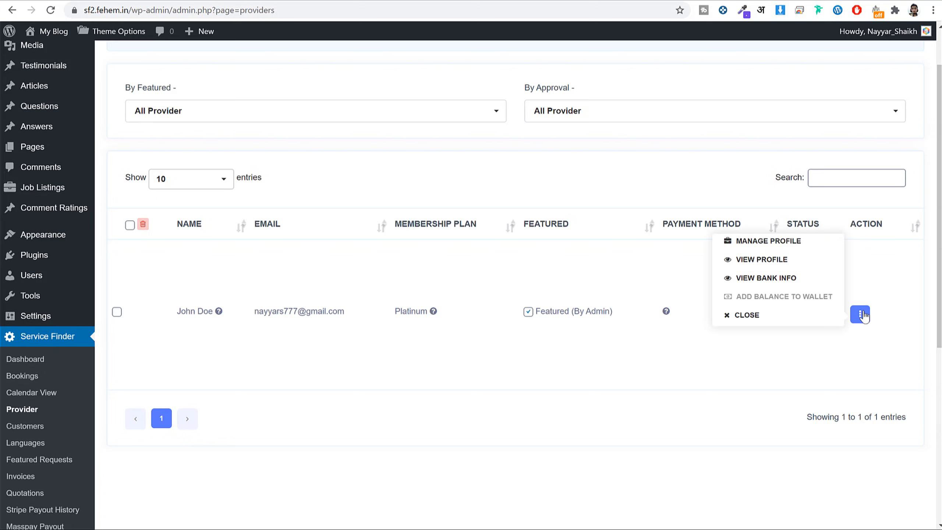
pyautogui.click(799, 249)
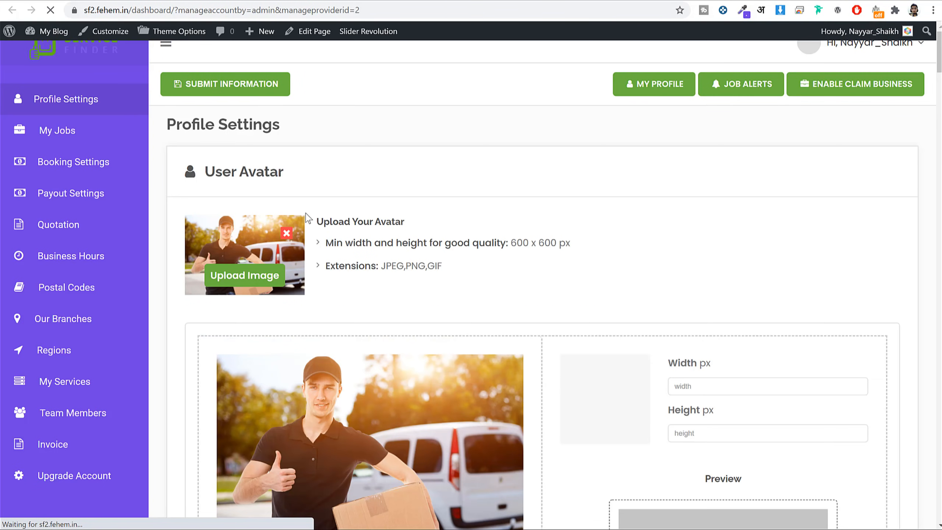
# Review the saved PayPal email under the provider's Payout Settings, then return to the admin Provider list.
pyautogui.click(134, 200)
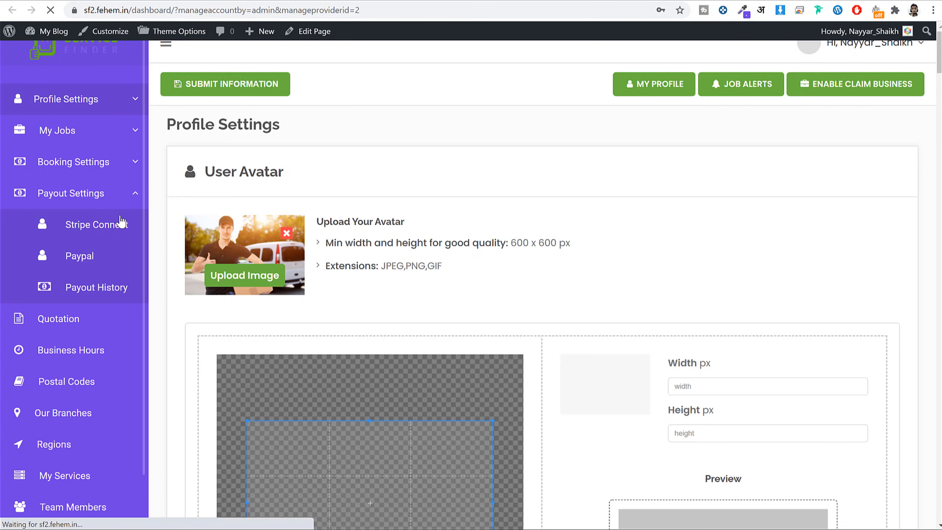
pyautogui.click(119, 261)
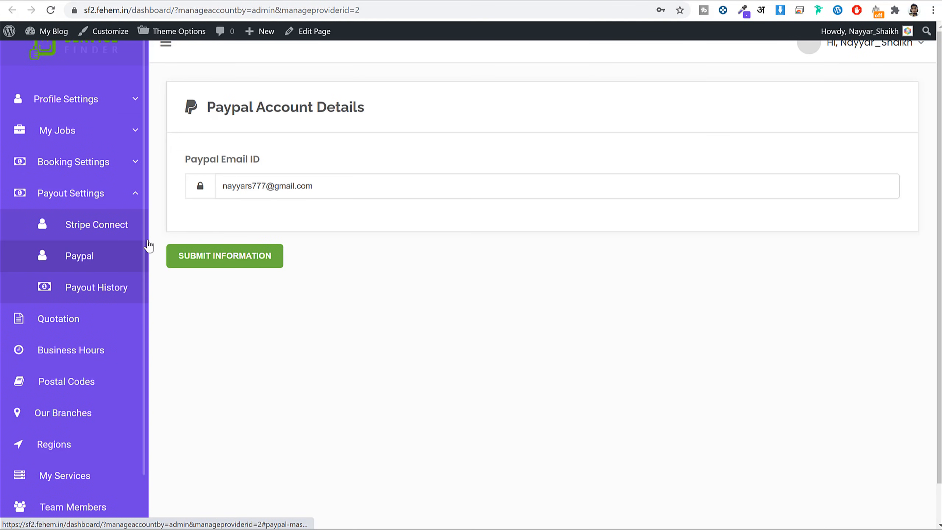
pyautogui.tripleClick(321, 183)
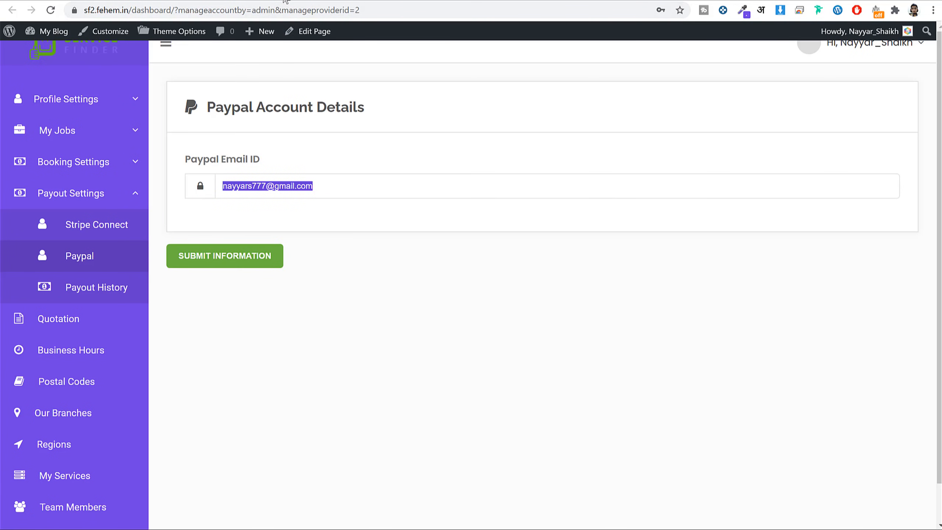
pyautogui.click(256, 6)
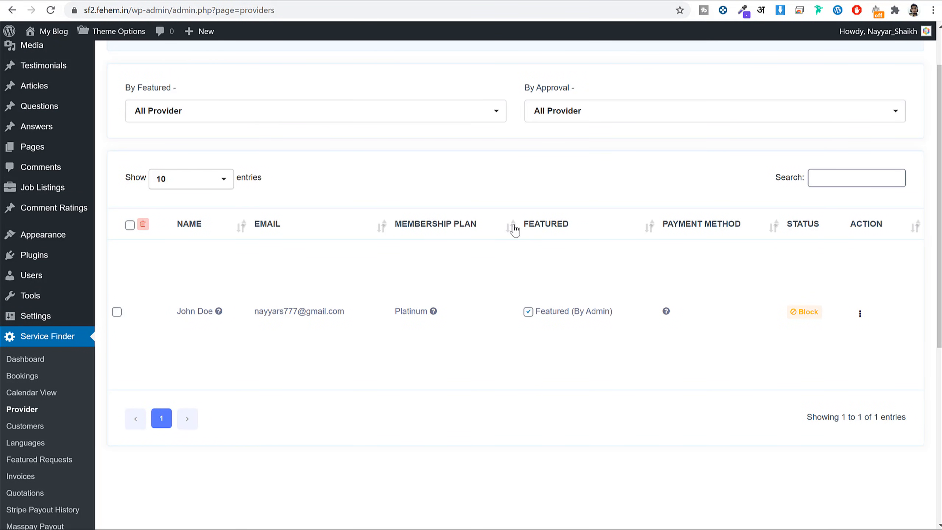
# Look over the Cities shortcode settings in Service Finder Theme Options.
pyautogui.click(91, 0)
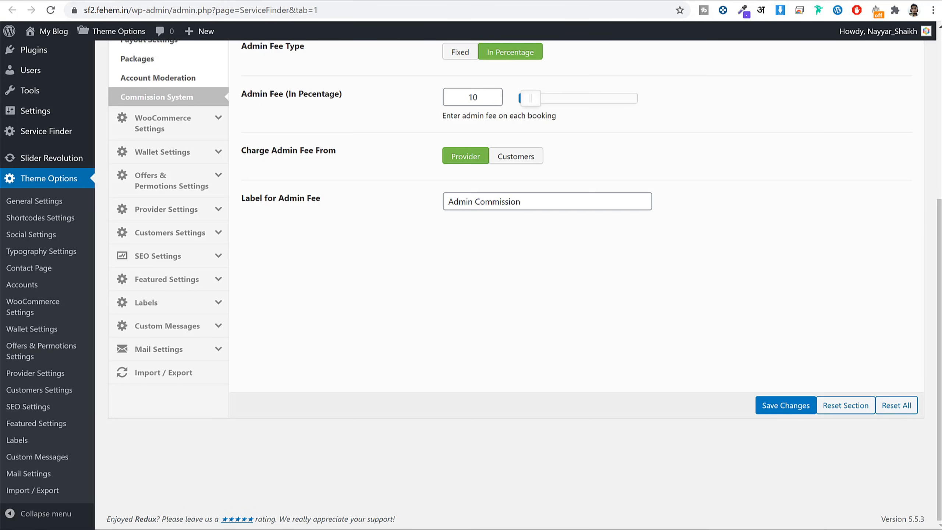
pyautogui.scroll(6, 241, 282)
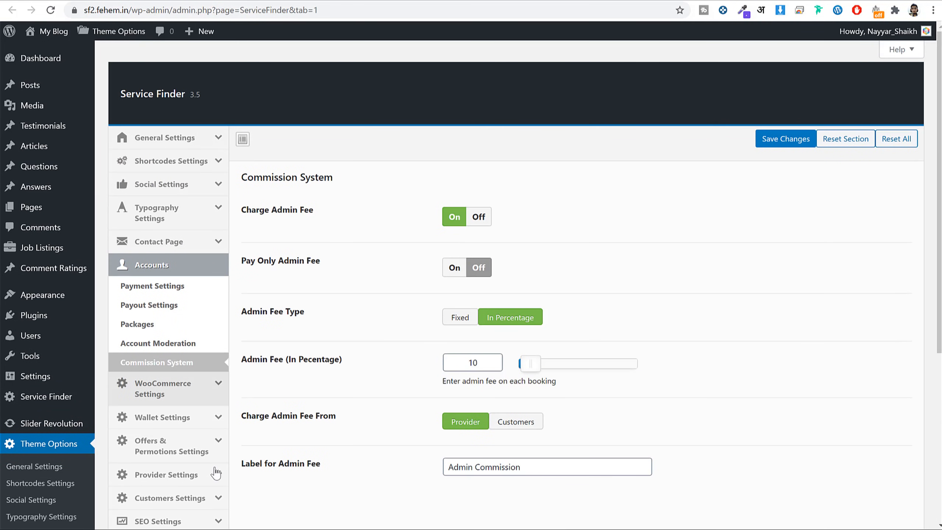
pyautogui.scroll(-4, 248, 462)
pyautogui.scroll(-1, 247, 461)
pyautogui.click(144, 1)
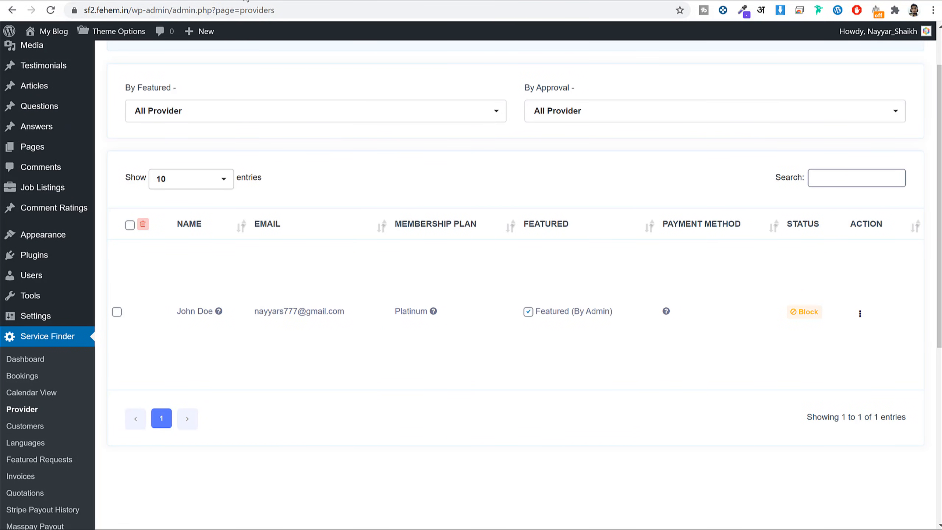
pyautogui.click(248, 2)
pyautogui.scroll(5, 343, 223)
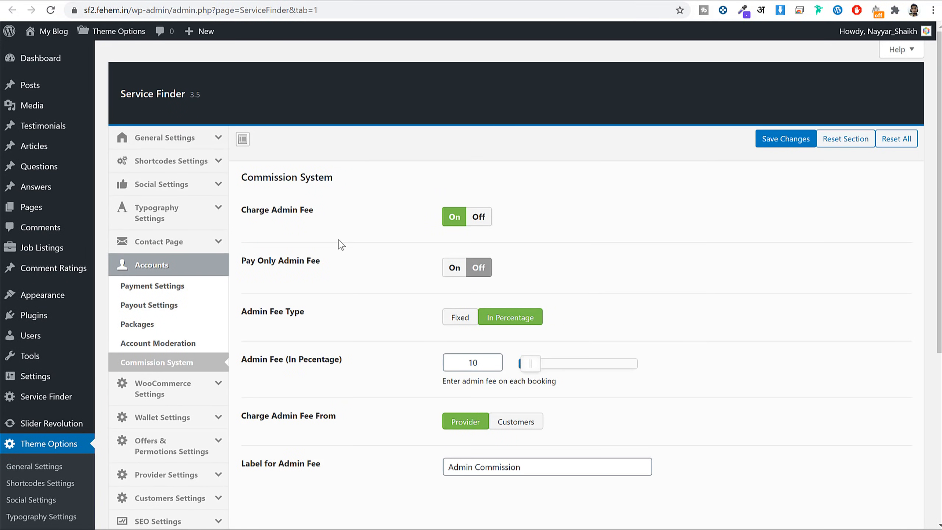
pyautogui.click(203, 161)
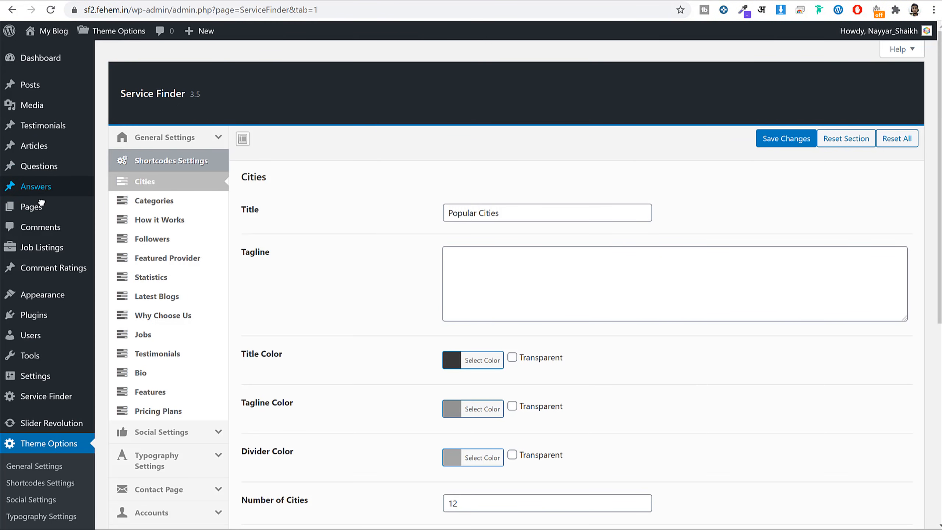
# Open Pages > All Pages.
pyautogui.rightClick(41, 205)
pyautogui.press('Escape')
pyautogui.click(118, 209)
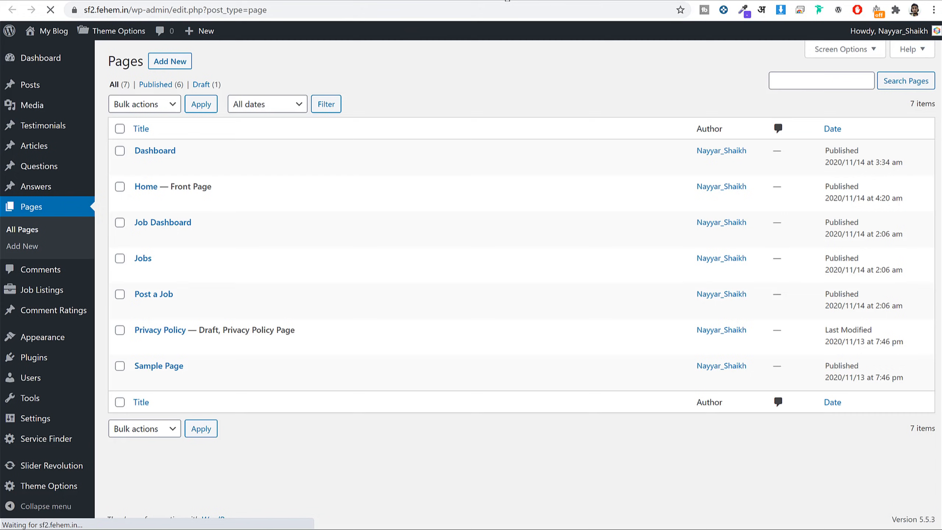
# Edit the Home page and match its [Show-Categories] and [How-It-Works] shortcodes to homepage sections.
pyautogui.click(142, 200)
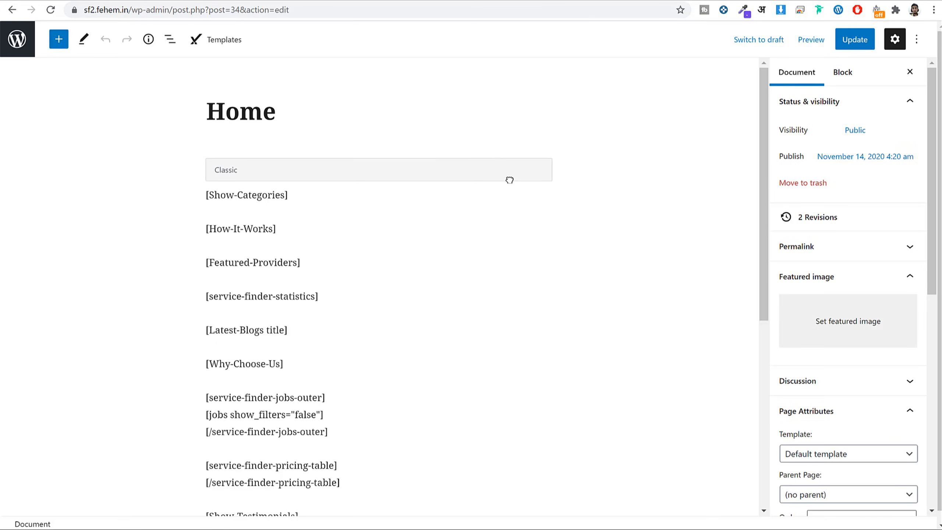
pyautogui.scroll(-1, 312, 141)
pyautogui.tripleClick(266, 139)
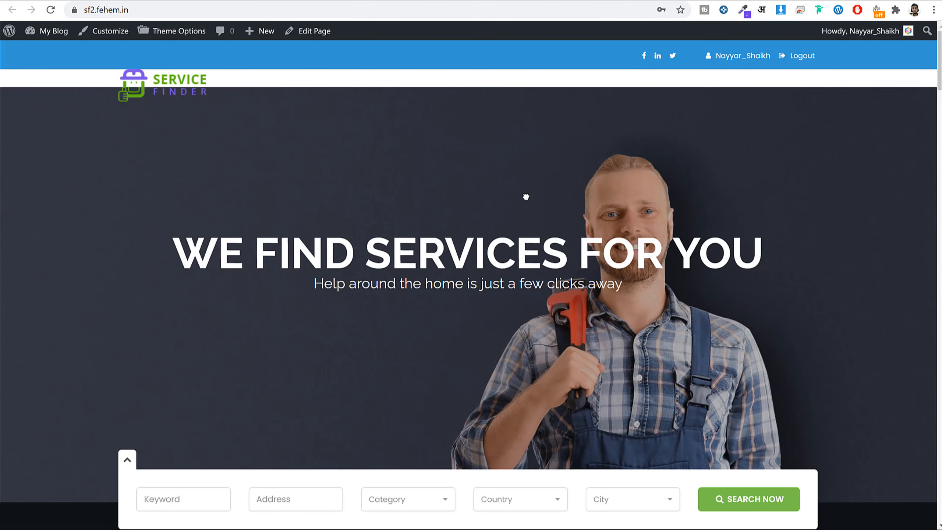
pyautogui.scroll(-10, 437, 167)
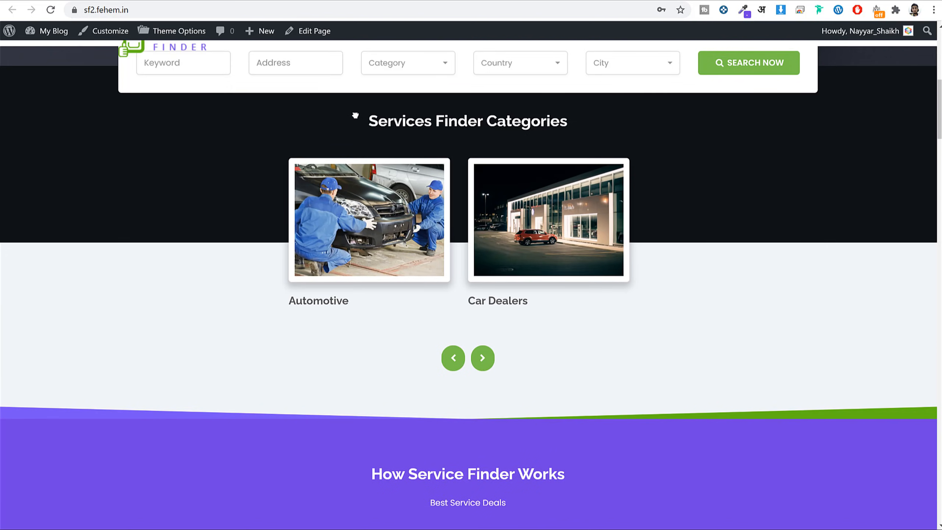
pyautogui.tripleClick(442, 130)
pyautogui.click(716, 275)
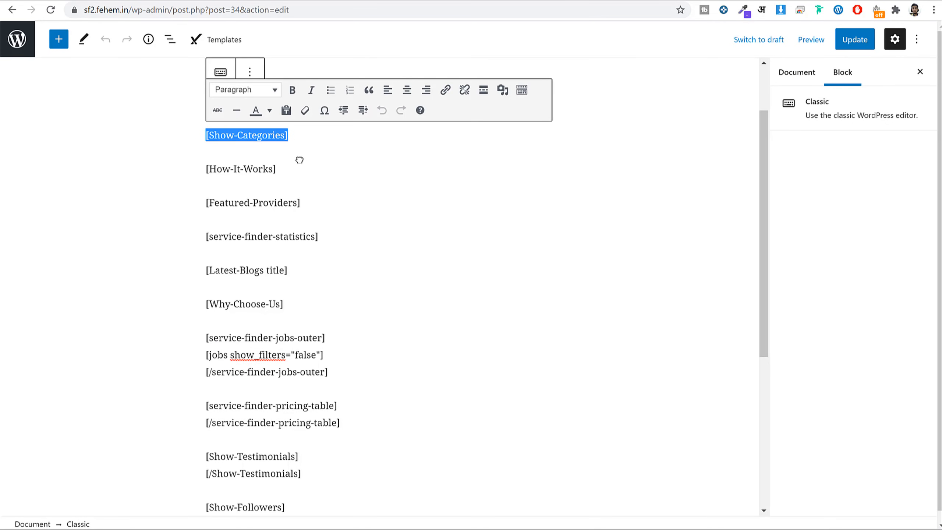
pyautogui.click(285, 169)
pyautogui.moveTo(285, 169); pyautogui.dragTo(193, 167)
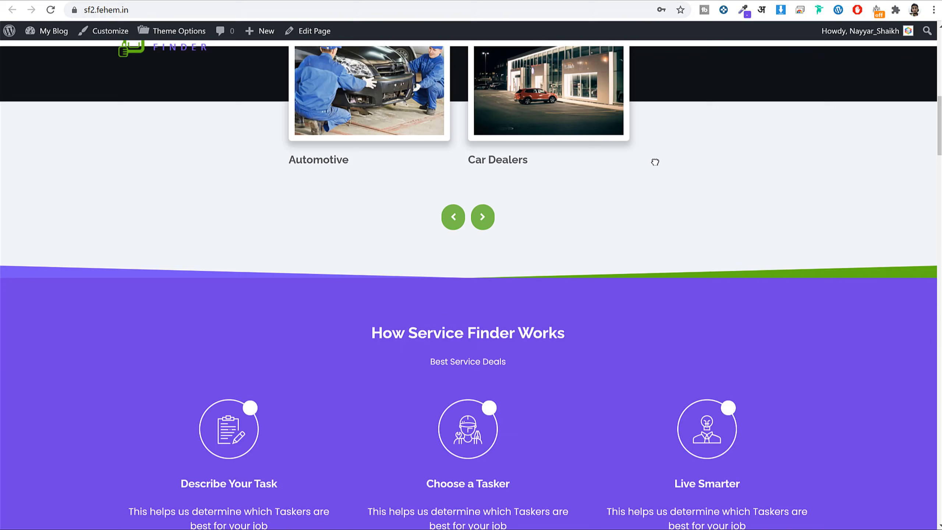
pyautogui.scroll(-3, 654, 160)
pyautogui.moveTo(747, 429); pyautogui.dragTo(602, 387)
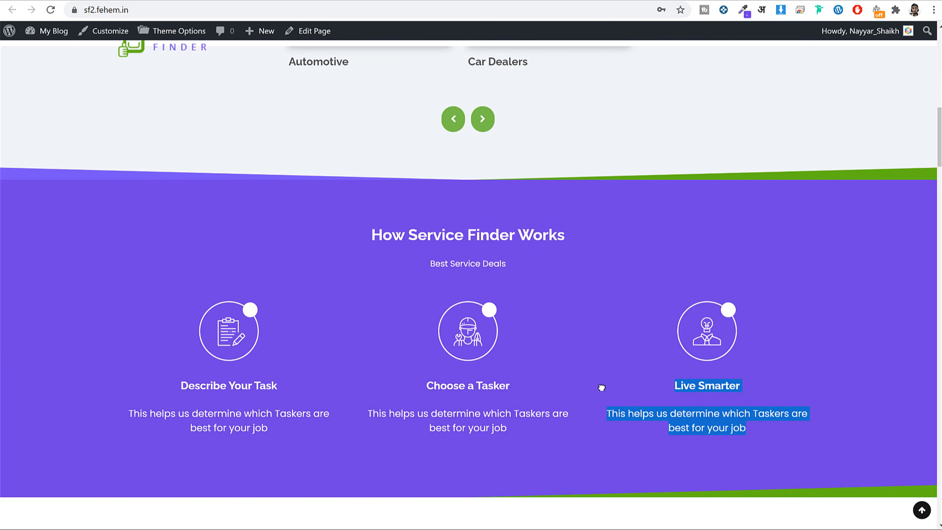
pyautogui.click(601, 388)
pyautogui.scroll(-5, 601, 387)
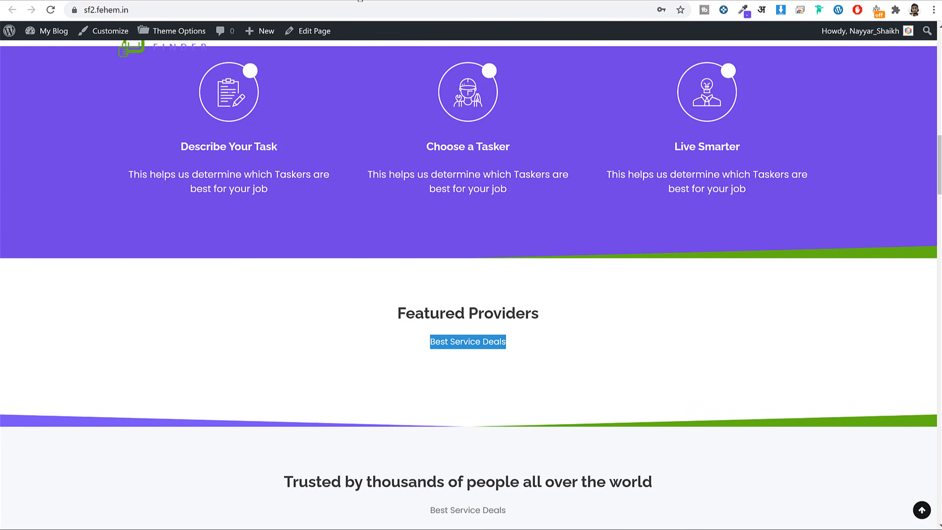
# Select the [How-It-Works] shortcode line in the Home editor and cut it out.
pyautogui.hotkey('ctrl', 'Tab')
pyautogui.moveTo(302, 203); pyautogui.dragTo(196, 196)
pyautogui.scroll(-3, 364, 330)
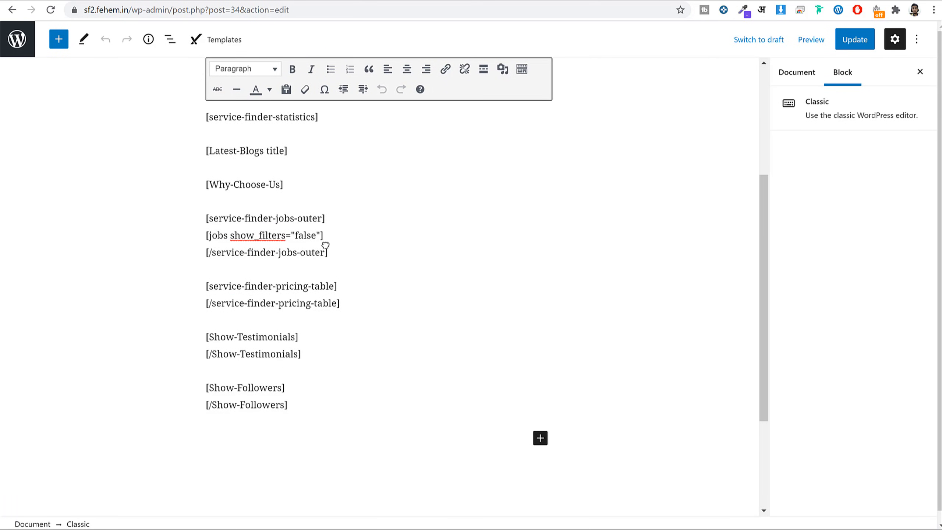
pyautogui.scroll(5, 322, 246)
pyautogui.scroll(1, 334, 249)
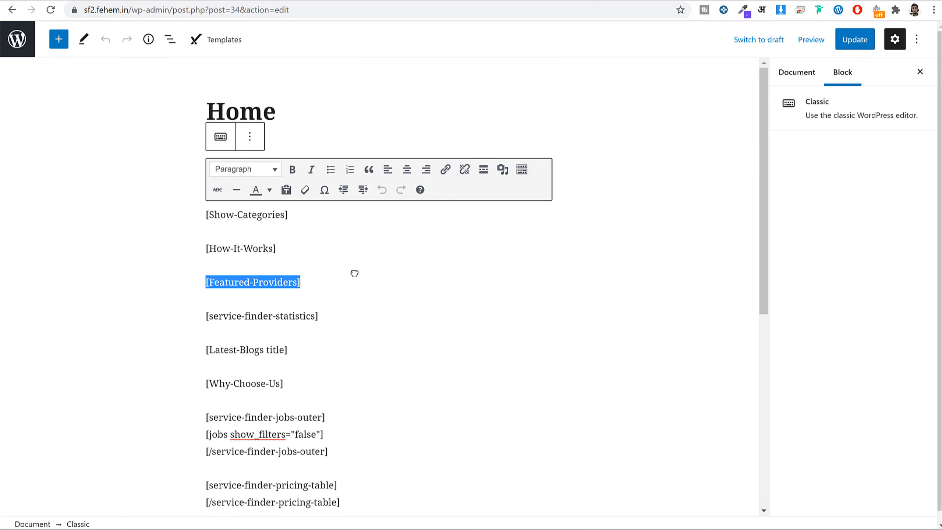
pyautogui.moveTo(281, 249); pyautogui.dragTo(200, 245)
pyautogui.hotkey('ctrl', 'c')
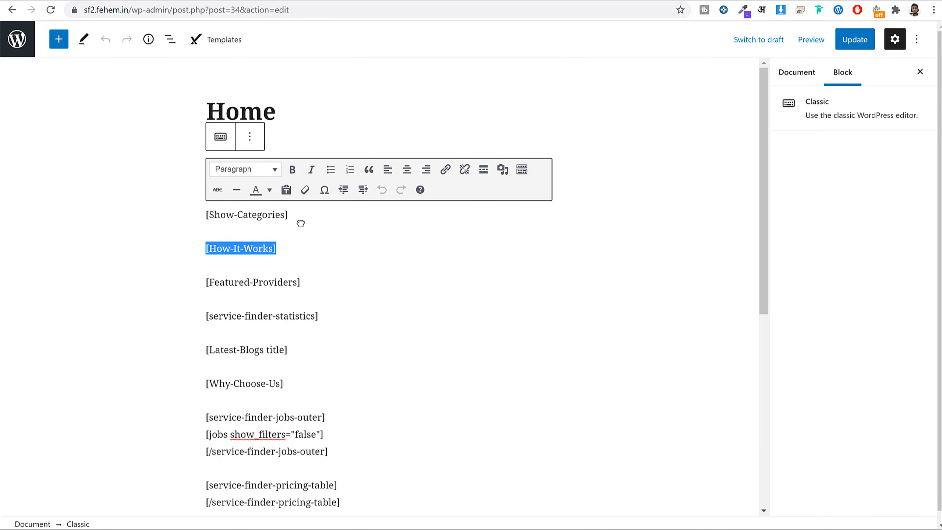
pyautogui.press('BackSpace')
# Paste [How-It-Works] above [Show-Categories], update the Home page, and reload the live homepage.
pyautogui.click(207, 214)
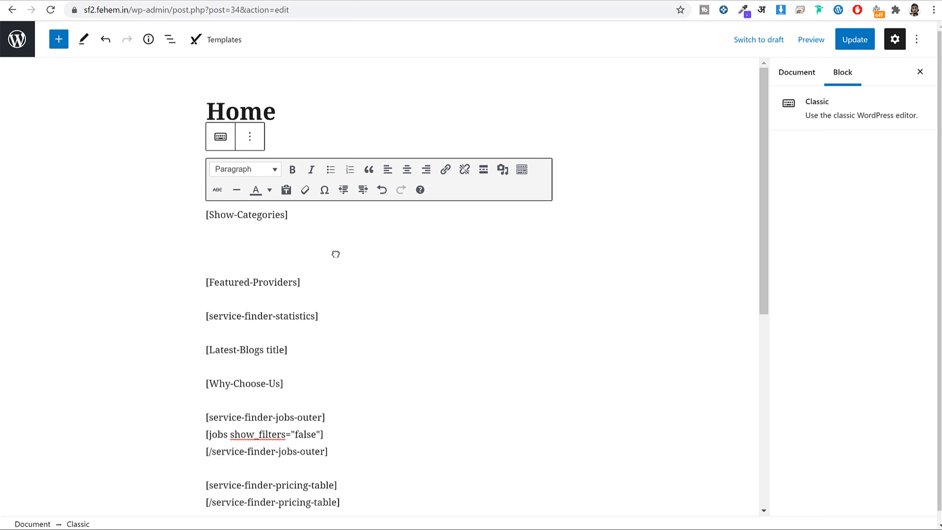
pyautogui.press('Return')
pyautogui.press('Return')
pyautogui.hotkey('ctrl', 'v')
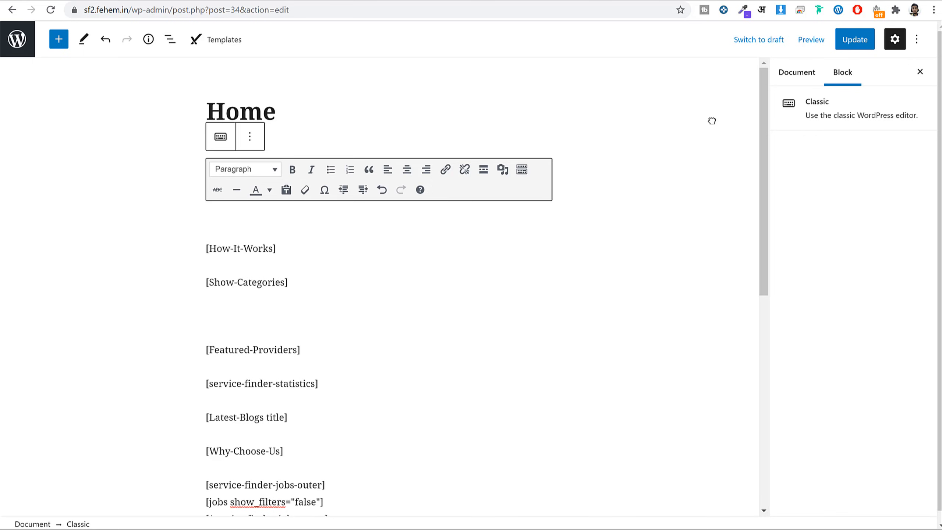
pyautogui.click(851, 40)
pyautogui.click(627, 1)
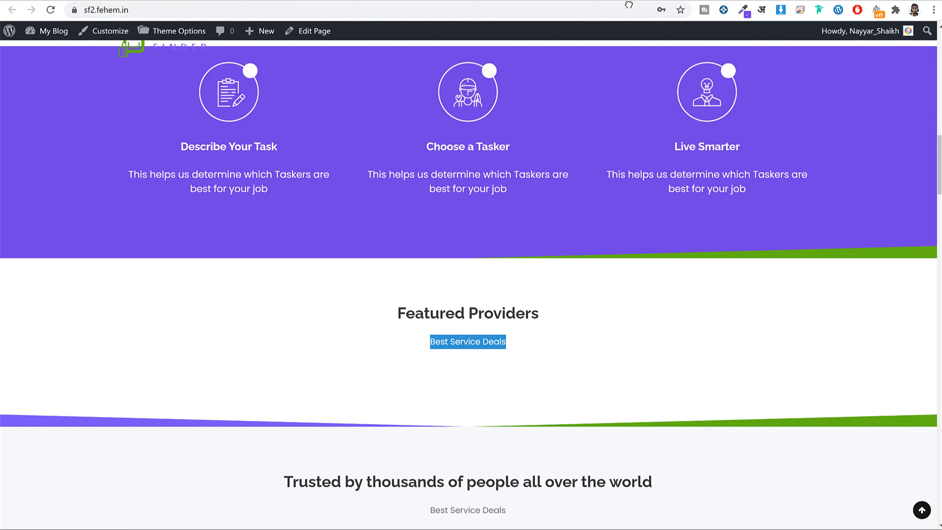
pyautogui.click(623, 6)
pyautogui.press('Return')
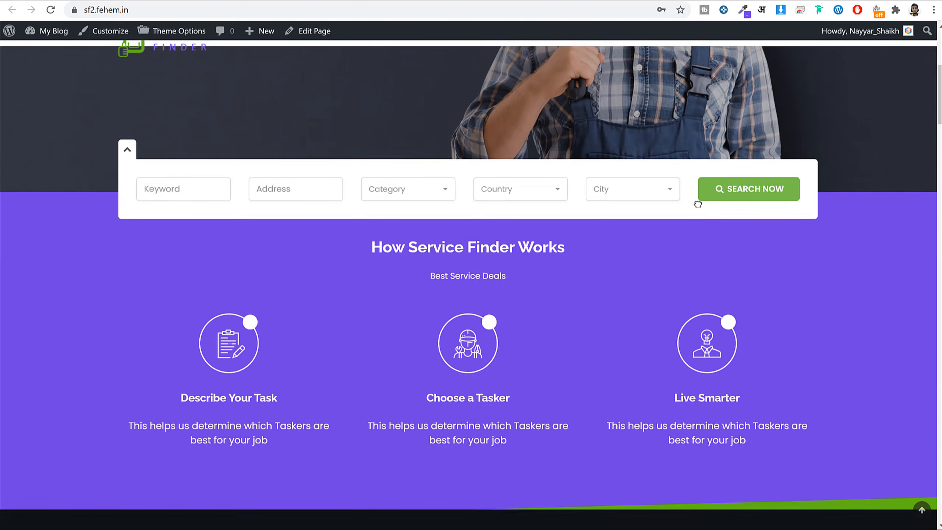
pyautogui.click(584, 242)
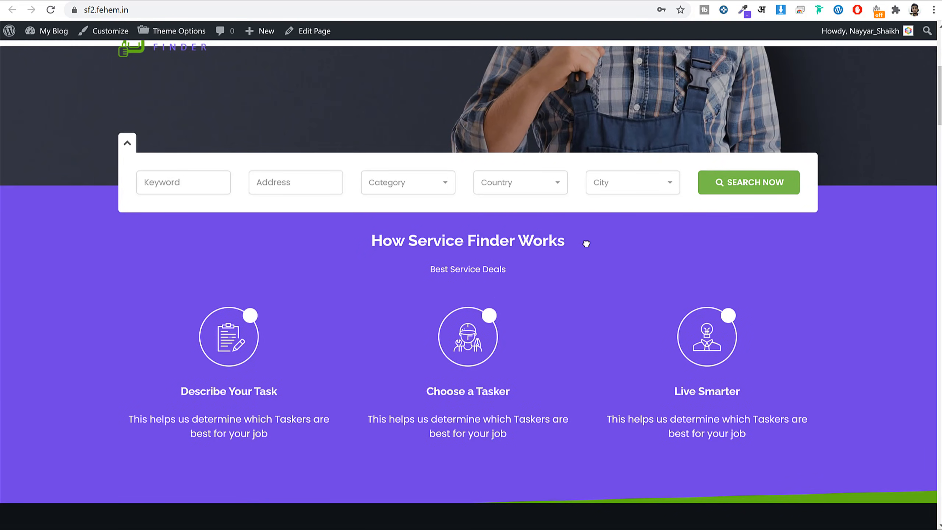
pyautogui.scroll(-8, 556, 264)
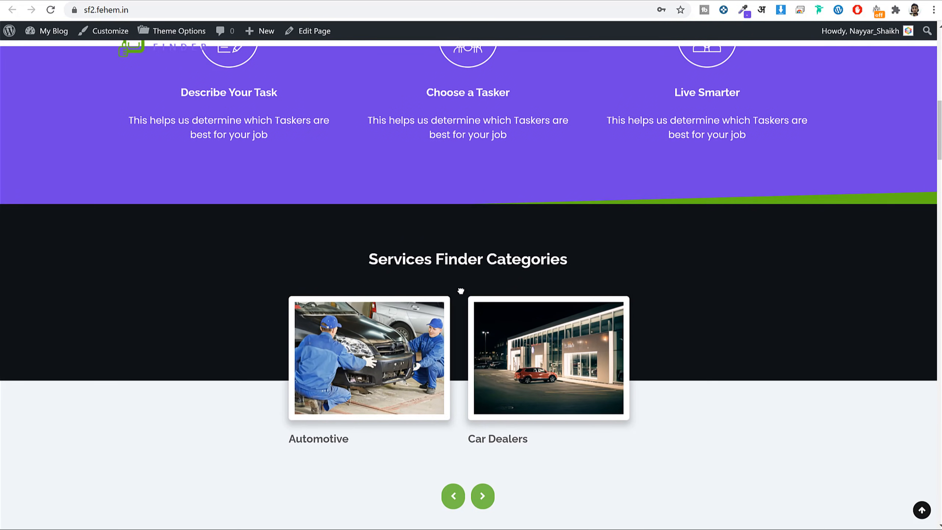
pyautogui.scroll(8, 461, 292)
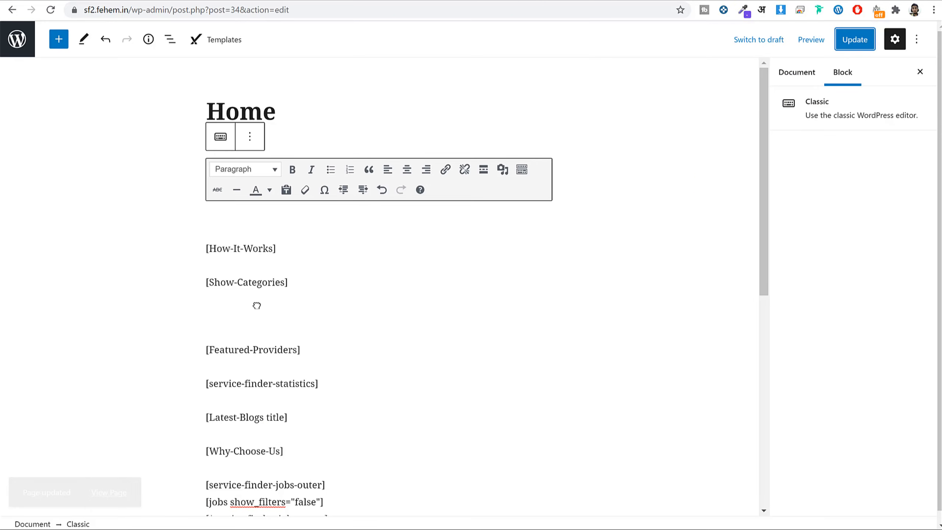
# Move [Show-Categories] back above [How-It-Works], remove blank lines, update, and reload the homepage.
pyautogui.moveTo(288, 283); pyautogui.dragTo(204, 279)
pyautogui.hotkey('ctrl', 'c')
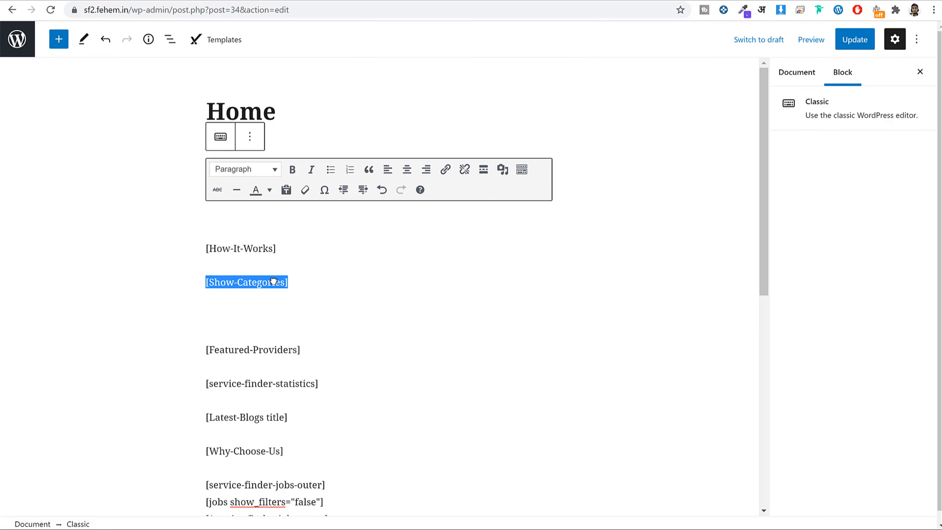
pyautogui.press('BackSpace')
pyautogui.press('Left')
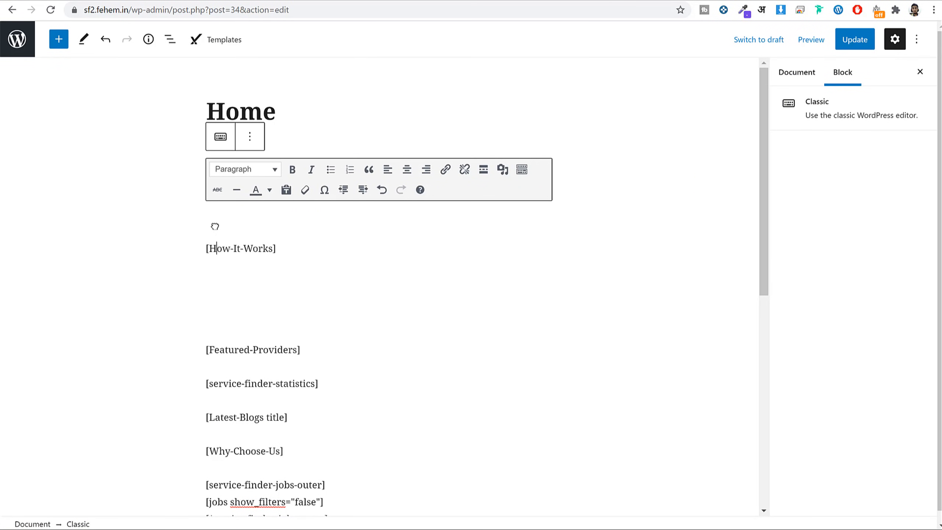
pyautogui.press('Left')
pyautogui.press('Return')
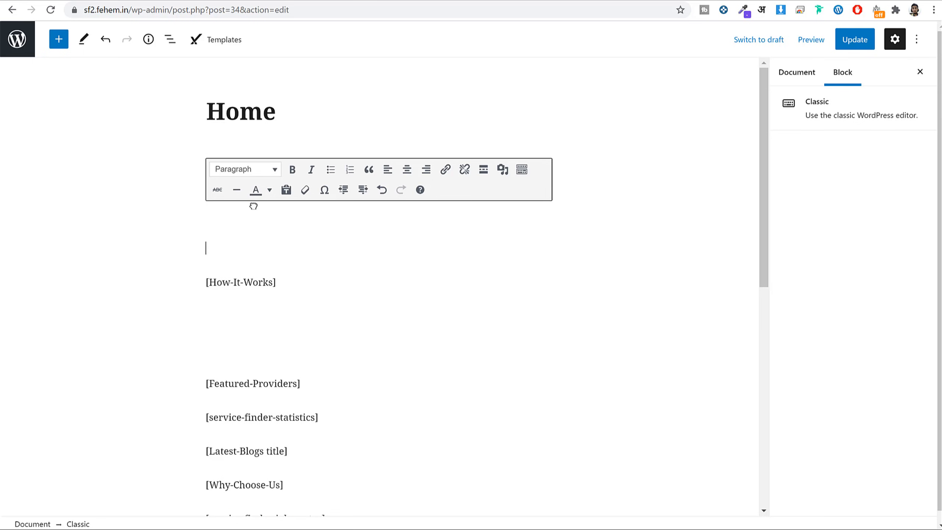
pyautogui.hotkey('ctrl', 'v')
pyautogui.click(230, 349)
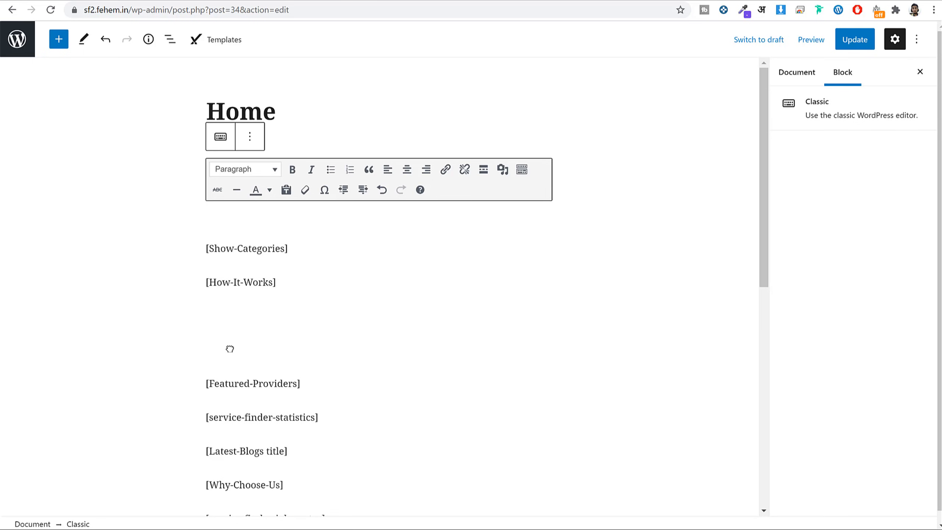
pyautogui.press('BackSpace')
pyautogui.press('BackSpace')
pyautogui.click(854, 39)
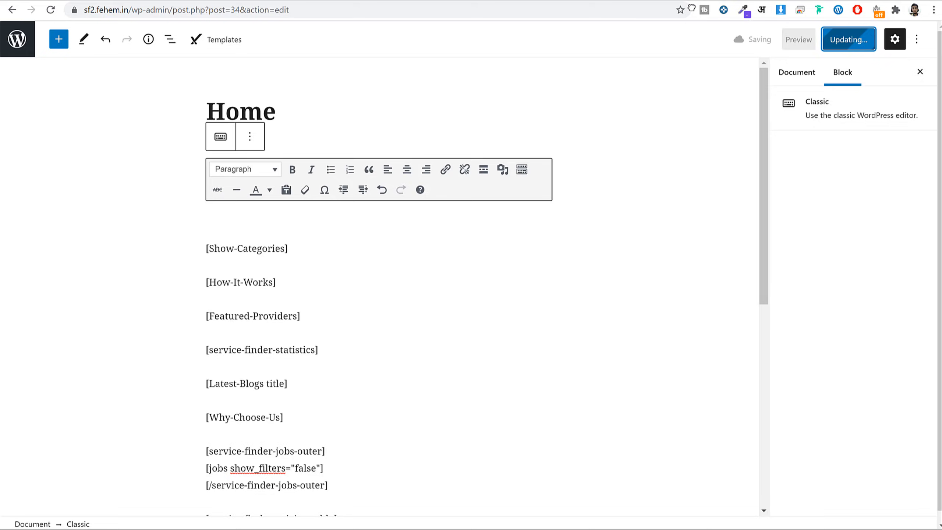
pyautogui.click(635, 2)
pyautogui.click(635, 5)
pyautogui.press('Return')
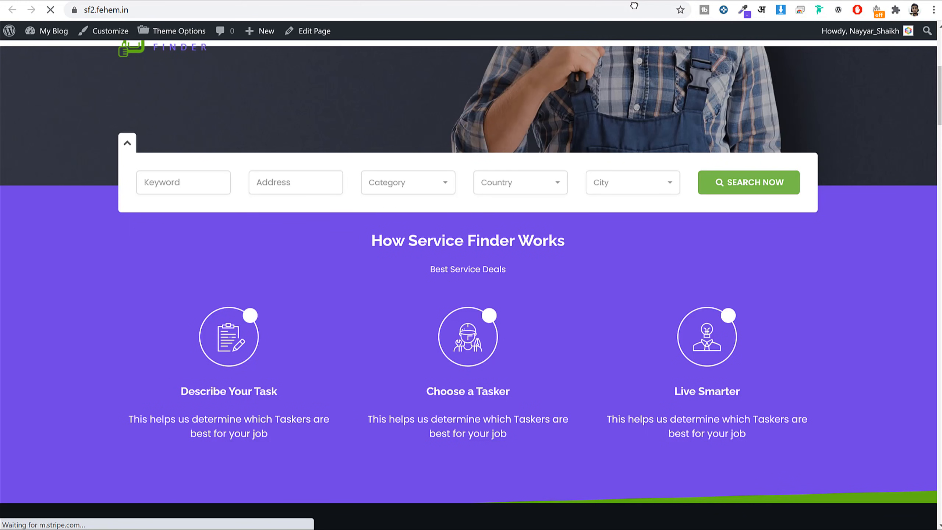
# Reload the homepage and compare its categories heading with the Categories shortcode title setting.
pyautogui.click(593, 16)
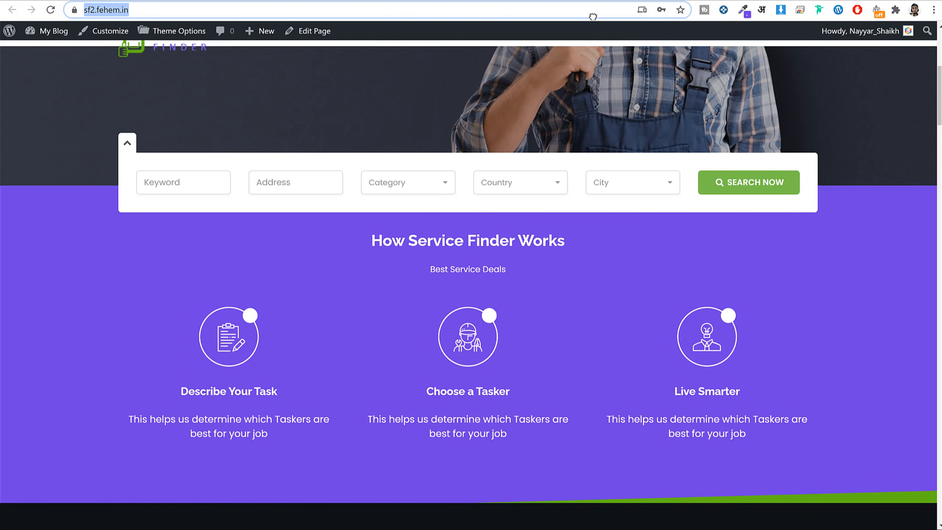
pyautogui.press('Return')
pyautogui.click(579, 0)
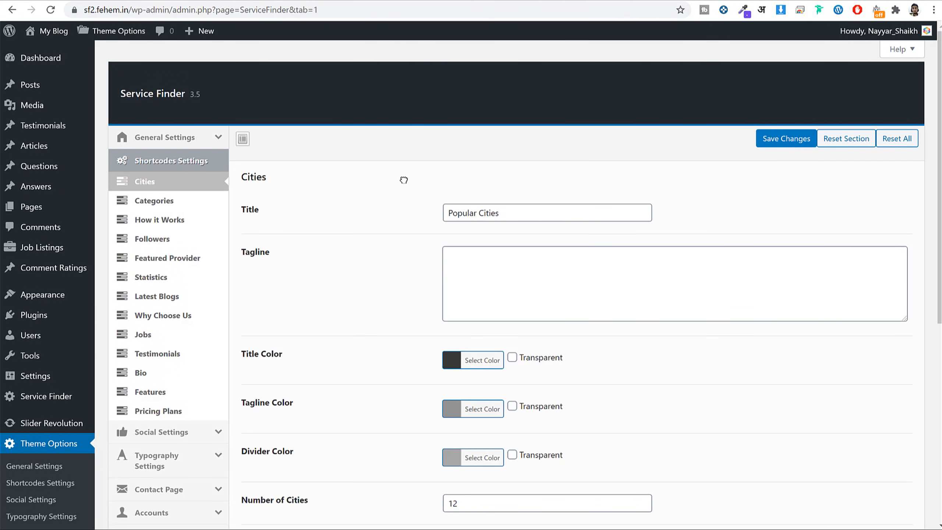
pyautogui.click(170, 206)
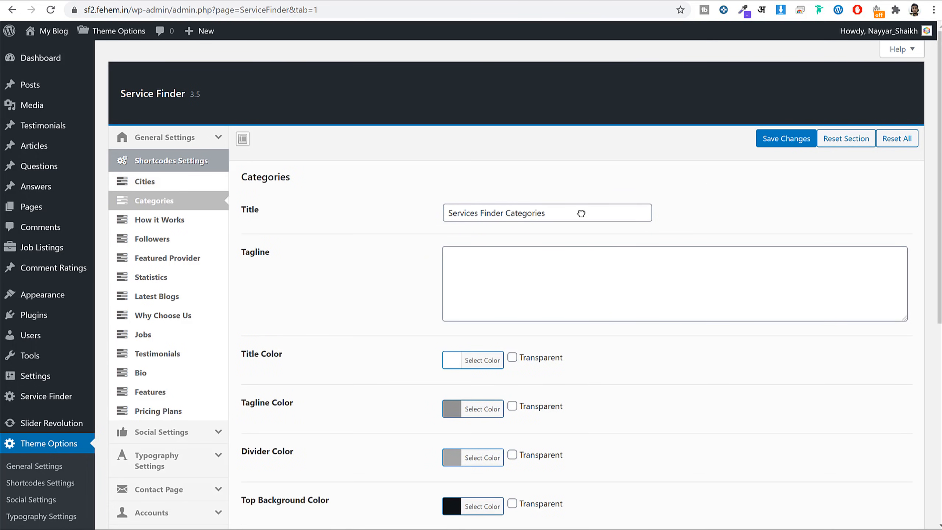
pyautogui.moveTo(582, 213); pyautogui.dragTo(425, 217)
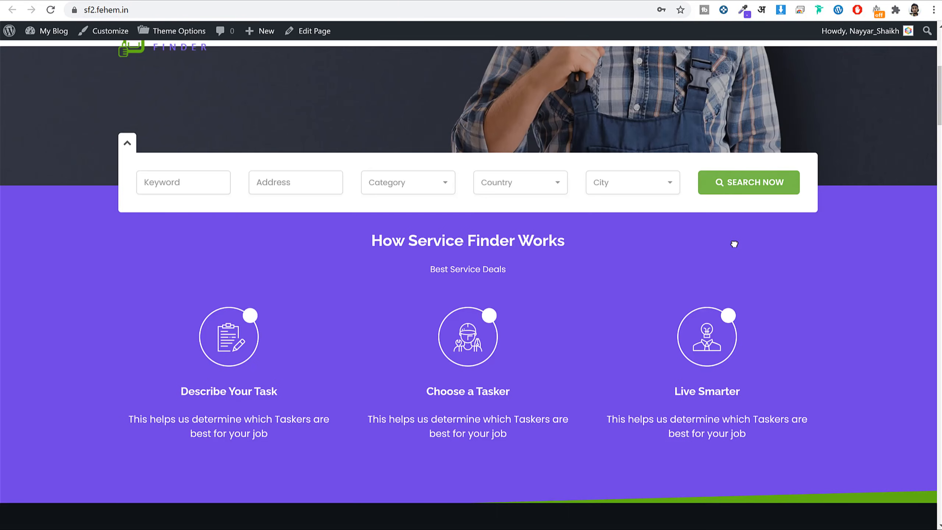
pyautogui.scroll(-10, 734, 242)
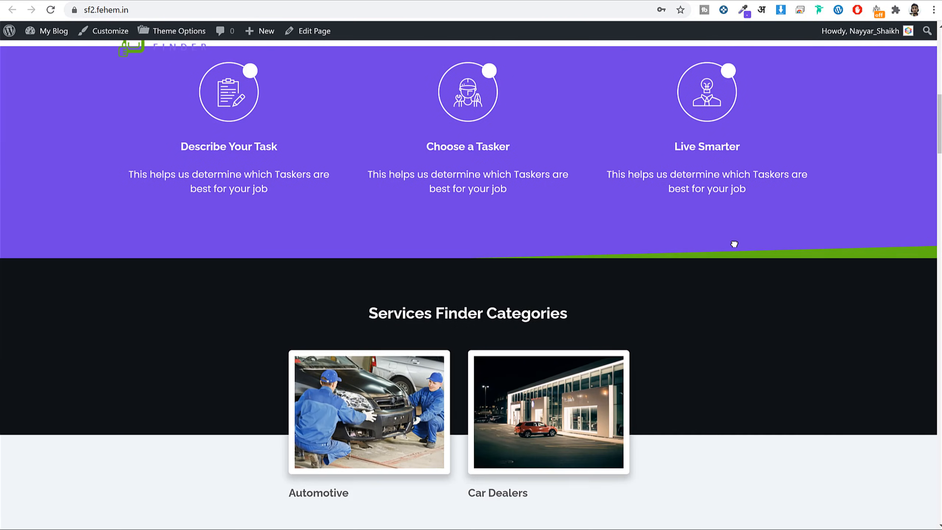
pyautogui.moveTo(375, 139); pyautogui.dragTo(592, 141)
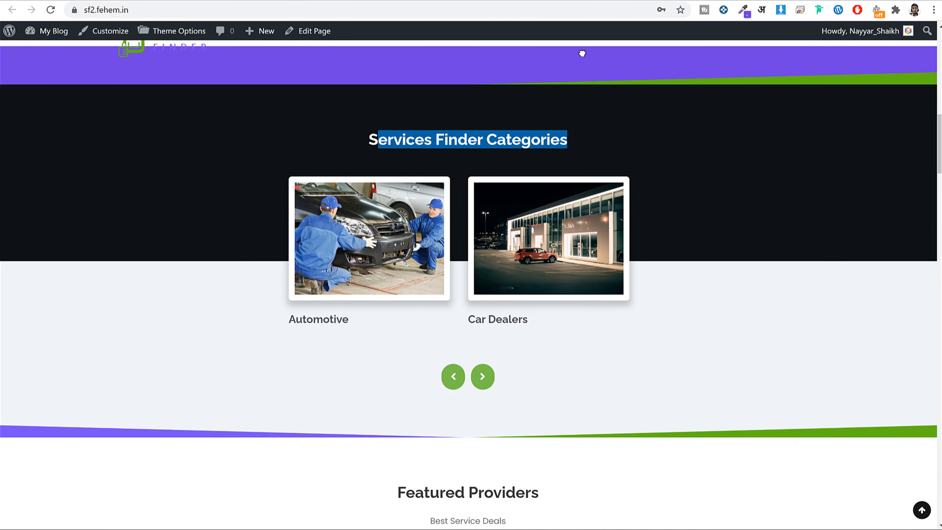
pyautogui.click(501, 5)
# Rename the Categories title to 'Fehem Finder Categories', save, and verify it on the reloaded homepage.
pyautogui.click(592, 211)
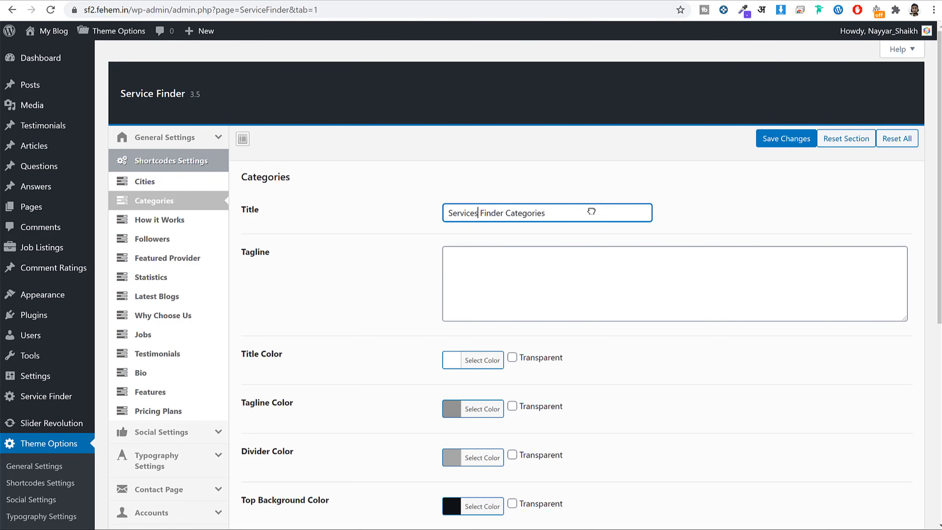
pyautogui.press('BackSpace')
pyautogui.press('BackSpace')
pyautogui.press('BackSpace')
pyautogui.press('BackSpace')
pyautogui.press('BackSpace')
pyautogui.press('BackSpace')
pyautogui.press('BackSpace')
pyautogui.press('BackSpace')
pyautogui.write('Fehem')
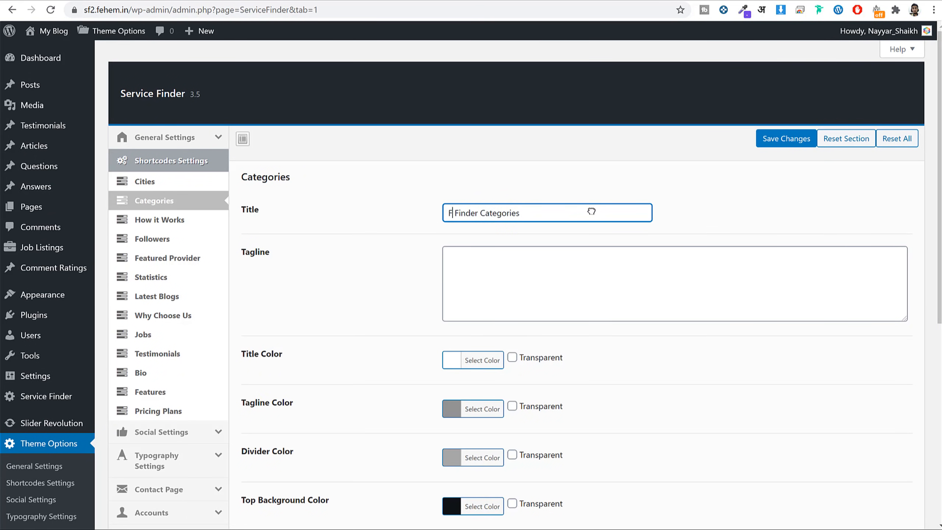
pyautogui.click(779, 138)
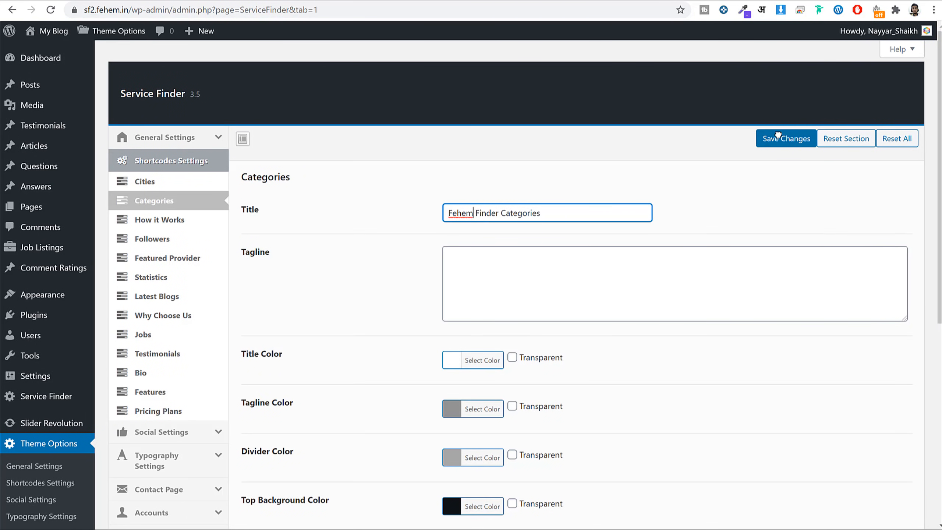
pyautogui.click(603, 1)
pyautogui.click(602, 5)
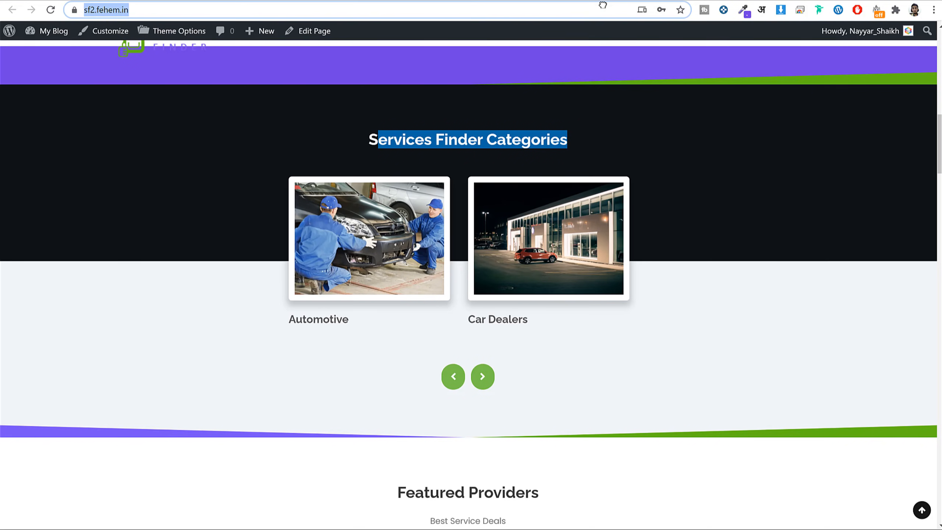
pyautogui.press('Return')
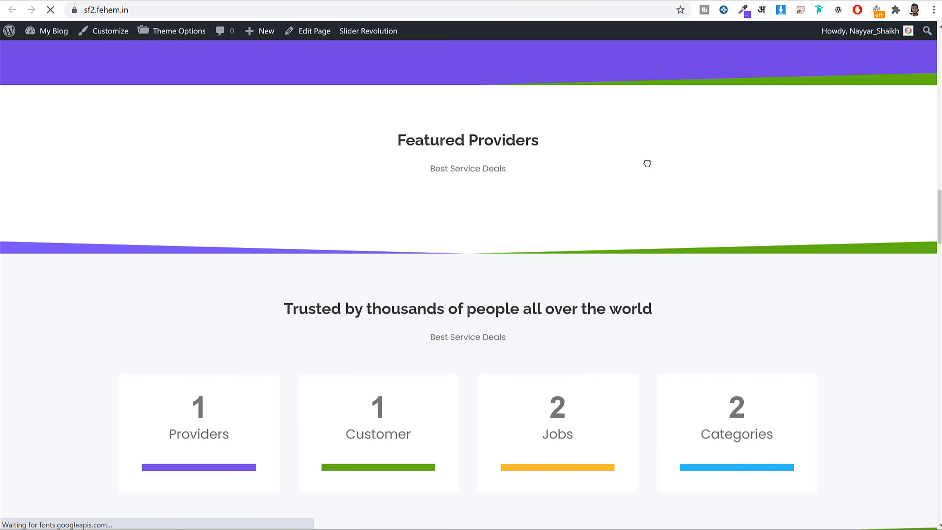
pyautogui.scroll(10, 651, 190)
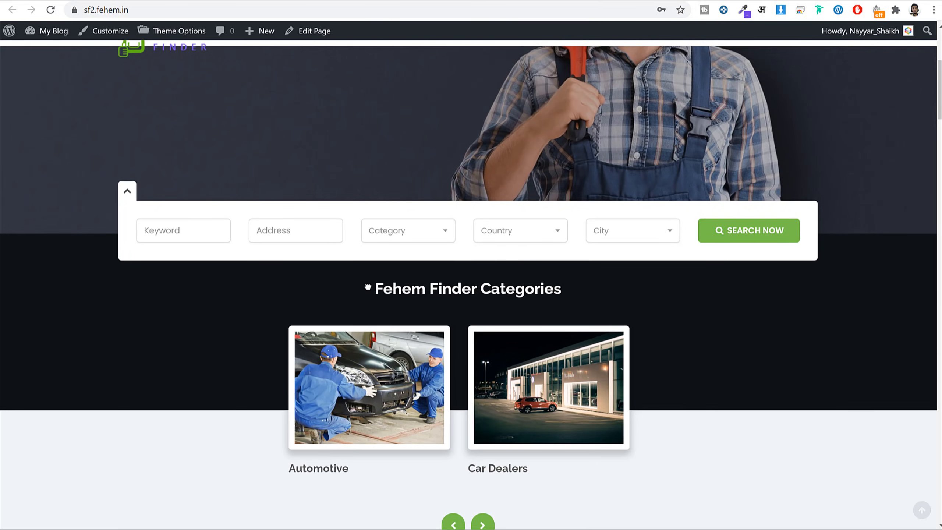
pyautogui.moveTo(566, 289); pyautogui.dragTo(374, 289)
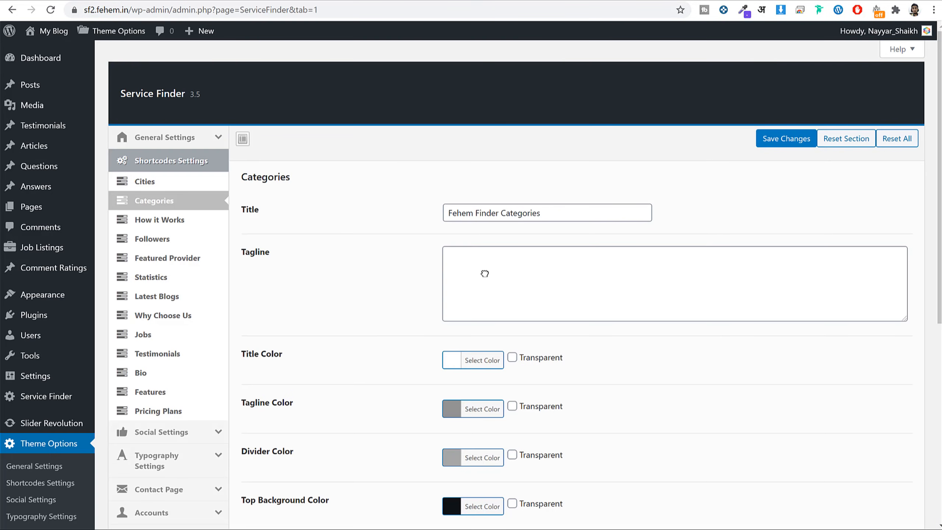
# Set the Categories tagline to 'Best Service Deals', save, and reload the home page.
pyautogui.click(485, 273)
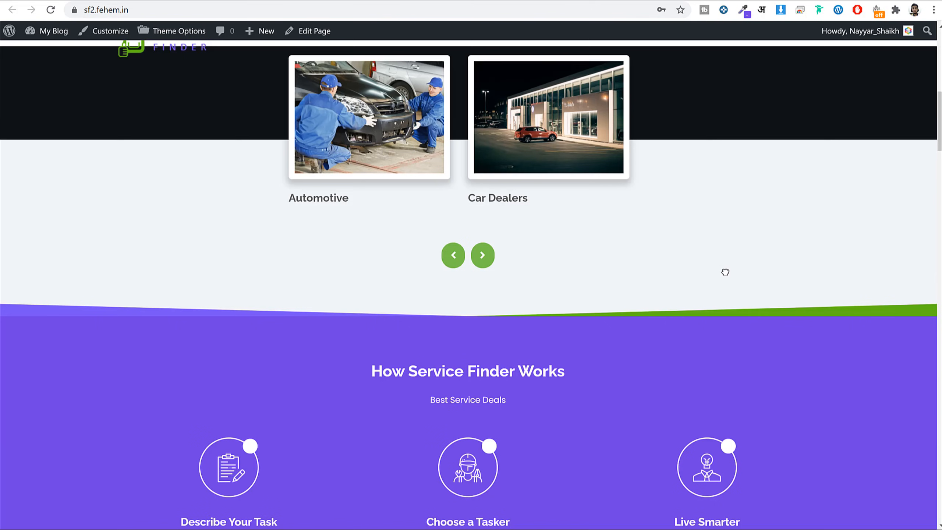
pyautogui.scroll(-4, 705, 271)
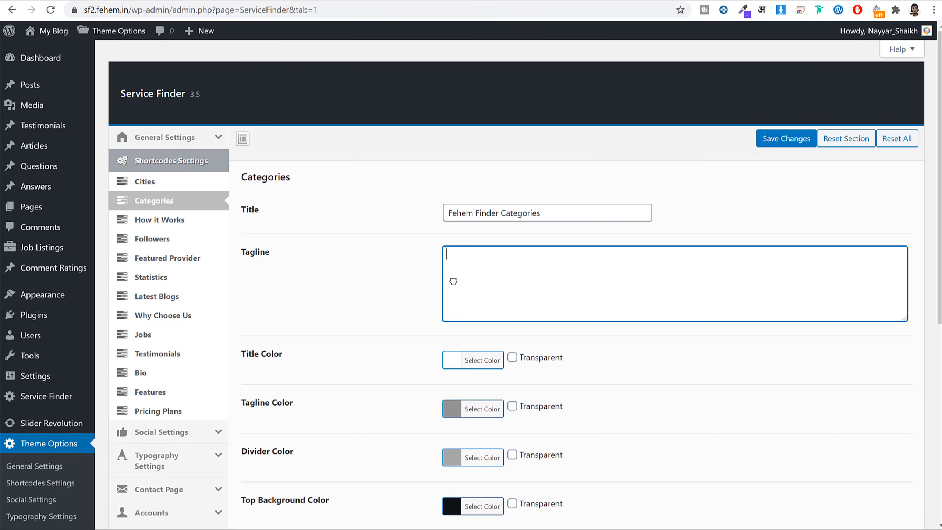
pyautogui.write('Best Service Deals')
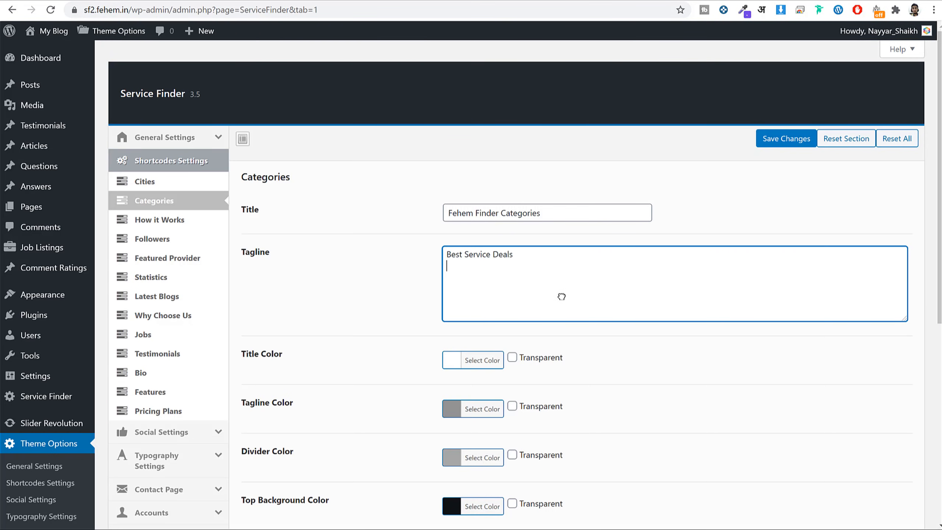
pyautogui.click(783, 139)
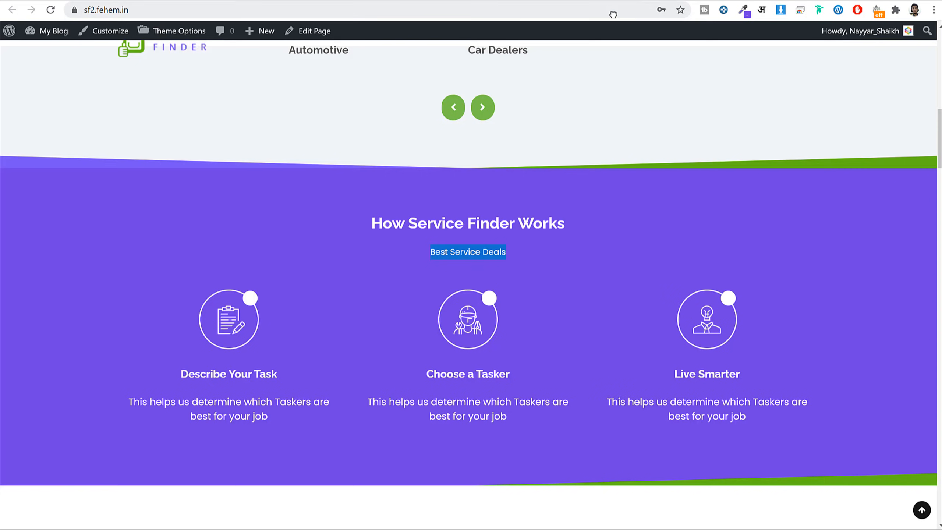
pyautogui.hotkey('ctrl', 'l')
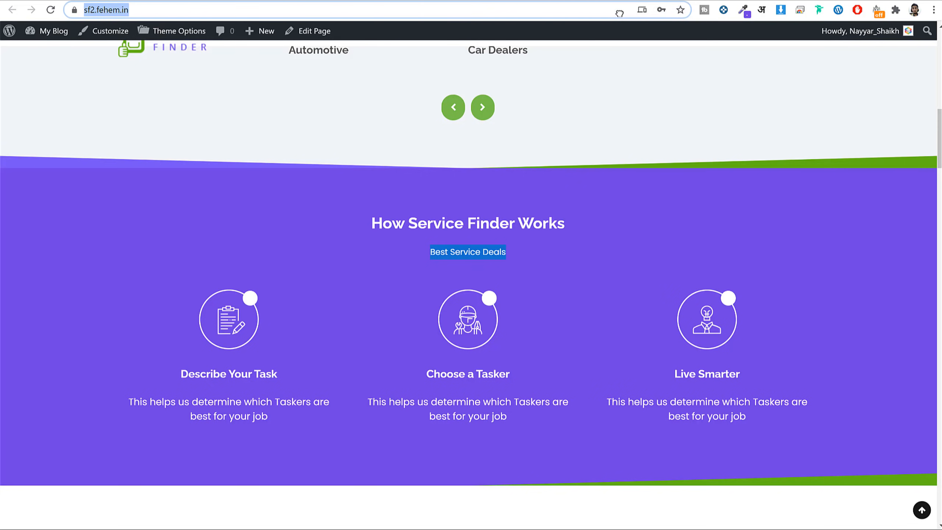
pyautogui.press('Return')
pyautogui.scroll(10, 597, 255)
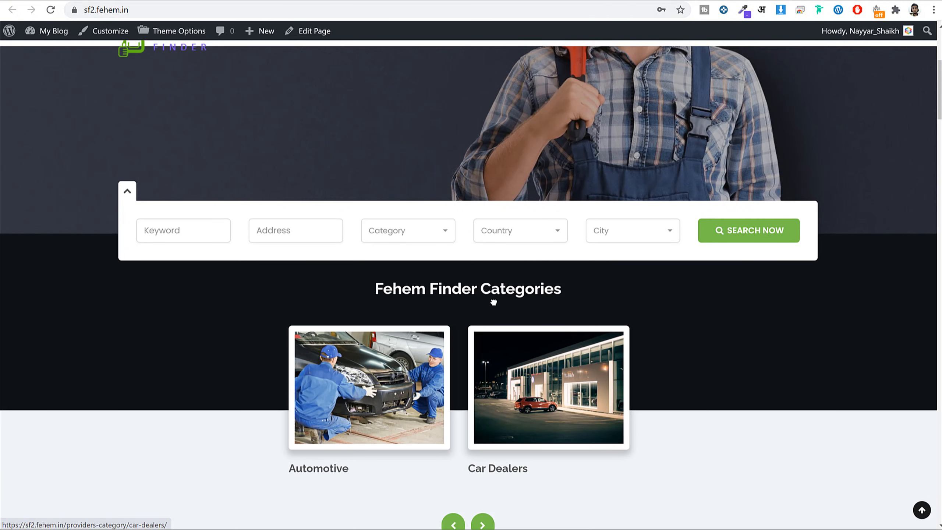
pyautogui.click(517, 9)
# Load the site in a new incognito window and confirm the 'Best Service Deals' tagline under Categories.
pyautogui.press('Return')
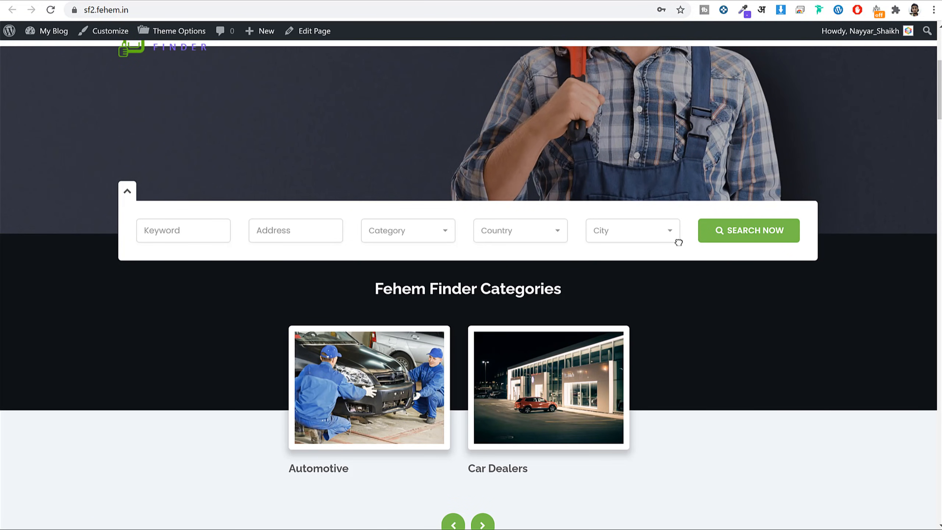
pyautogui.click(317, 11)
pyautogui.hotkey('ctrl', 'c')
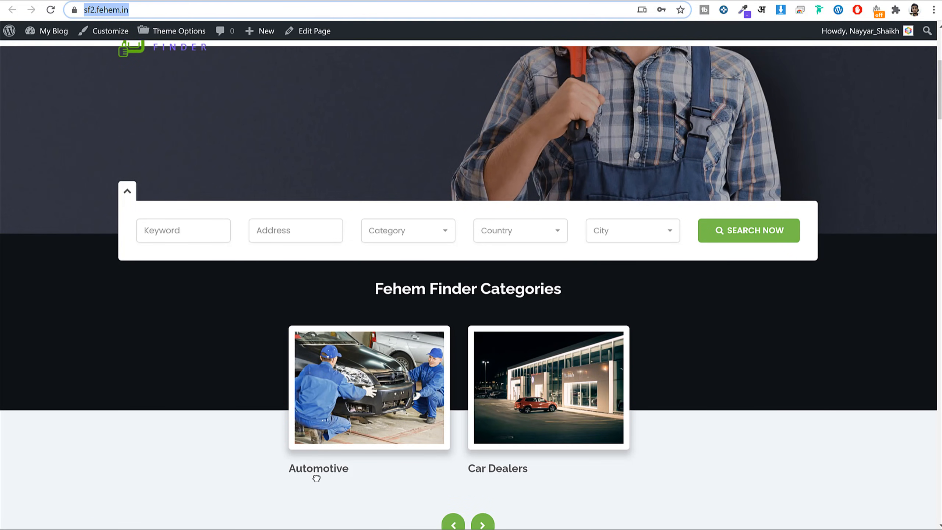
pyautogui.click(934, 10)
pyautogui.click(842, 63)
pyautogui.hotkey('ctrl', 'v')
pyautogui.press('Return')
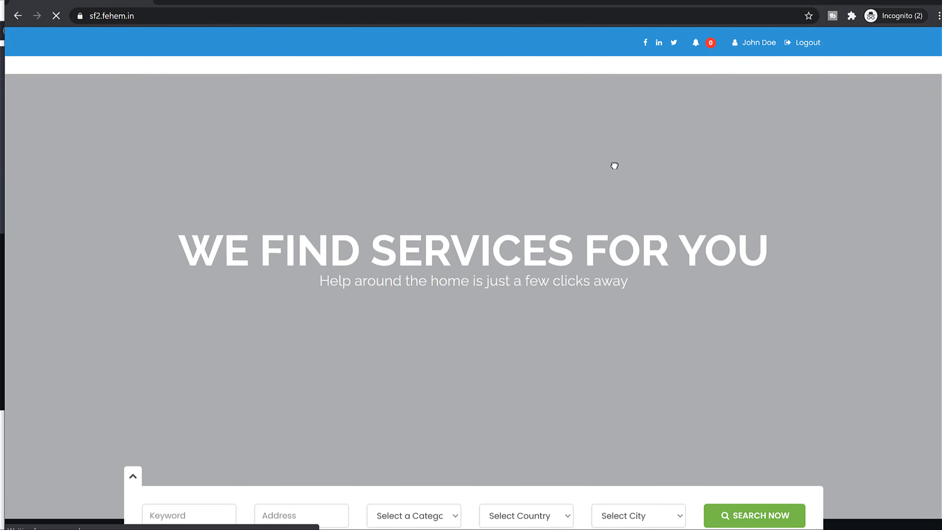
pyautogui.scroll(-9, 647, 305)
pyautogui.moveTo(422, 201); pyautogui.dragTo(538, 194)
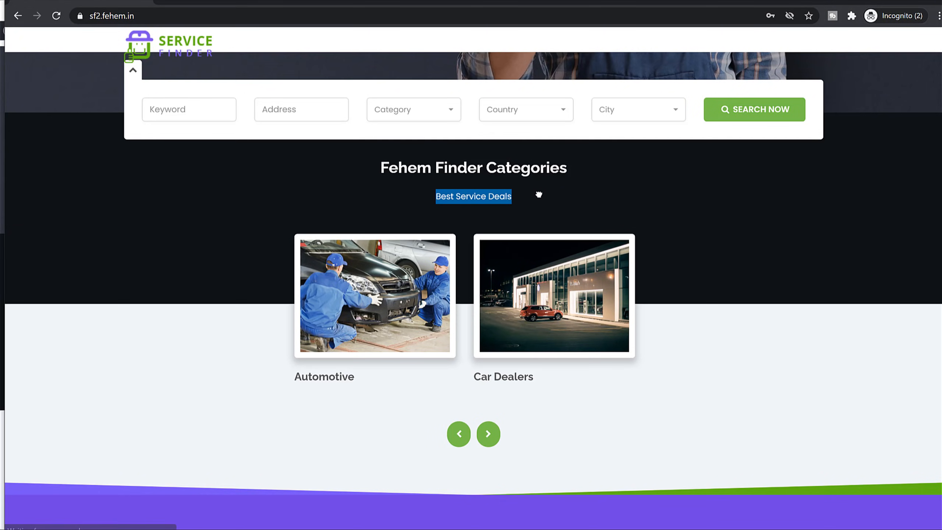
pyautogui.click(533, 196)
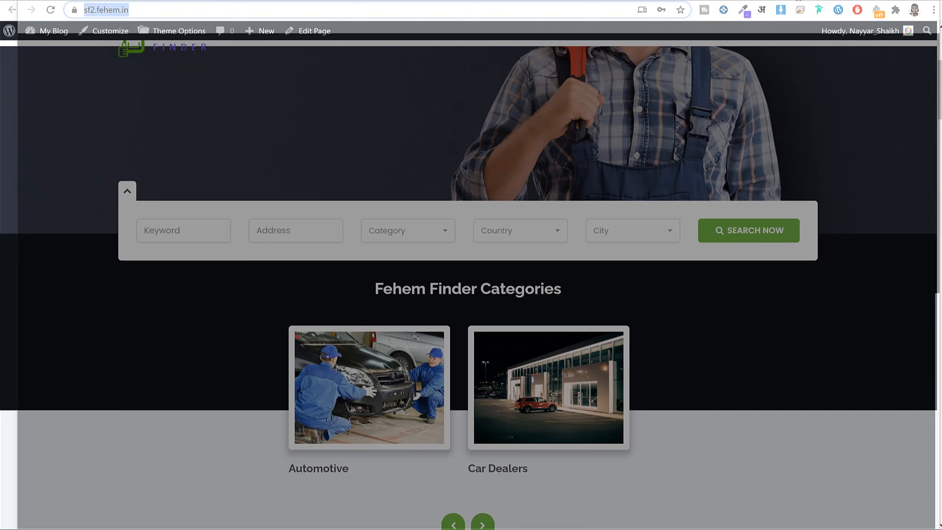
# Reload the home page in the main browser window.
pyautogui.press('Return')
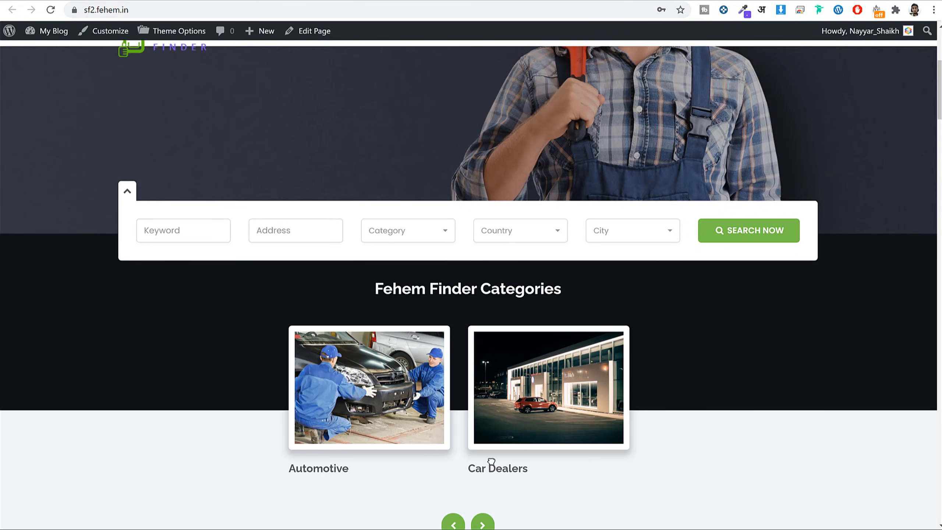
pyautogui.scroll(6, 802, 290)
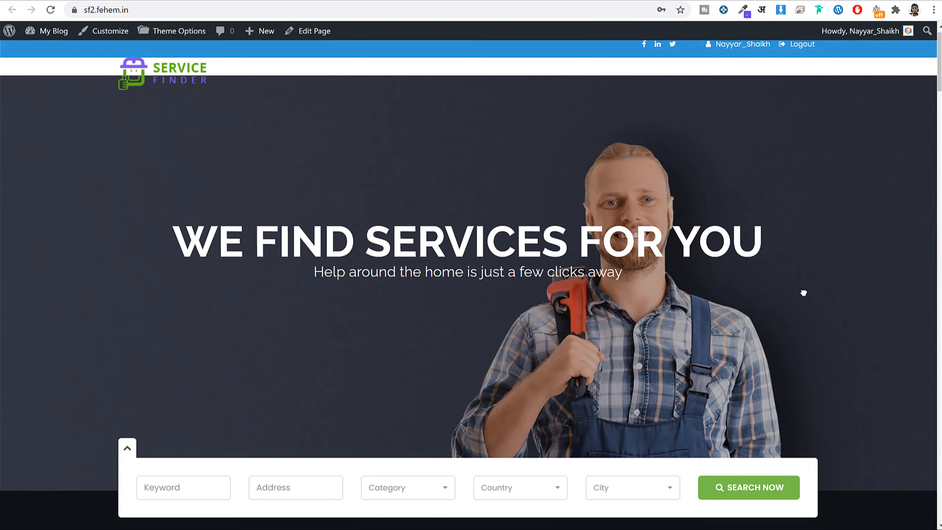
pyautogui.scroll(-6, 801, 290)
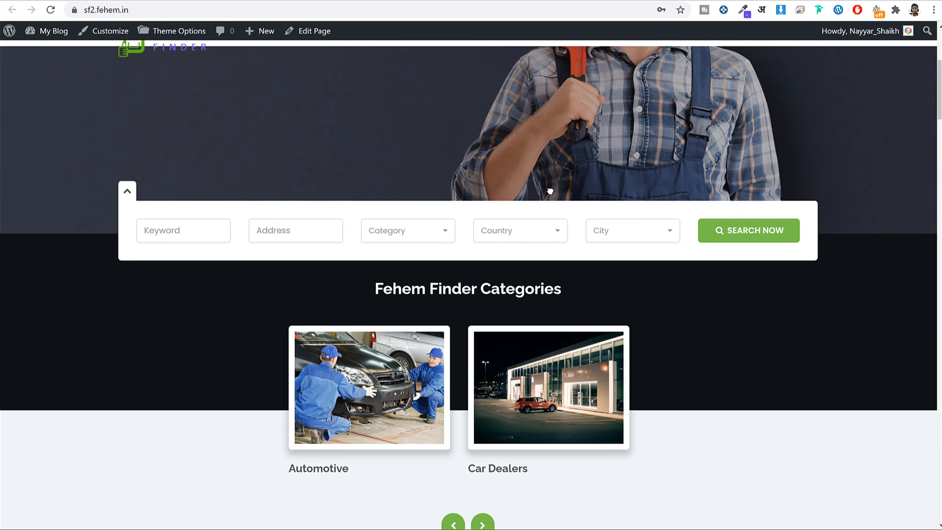
# Compare the Fehem Finder Categories heading in Theme Options with the one on the site homepage.
pyautogui.click(503, 2)
pyautogui.scroll(-3, 659, 175)
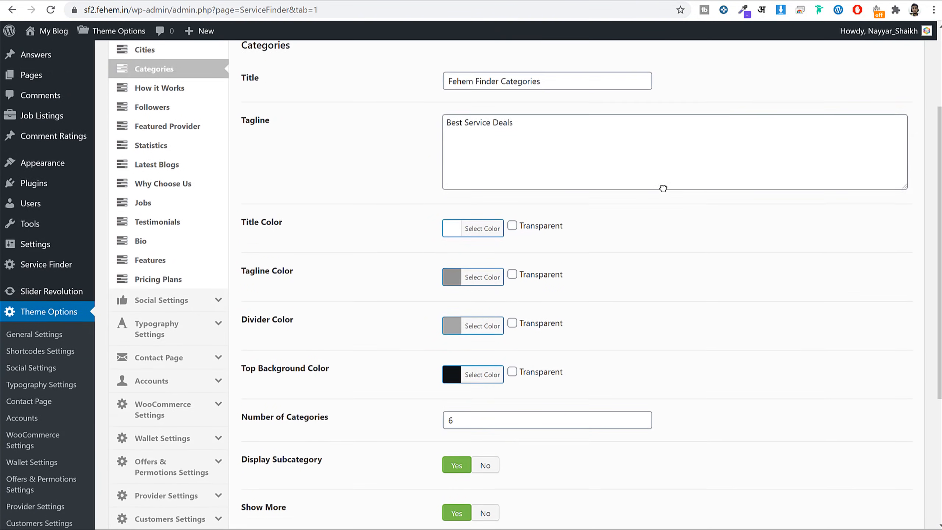
pyautogui.click(504, 1)
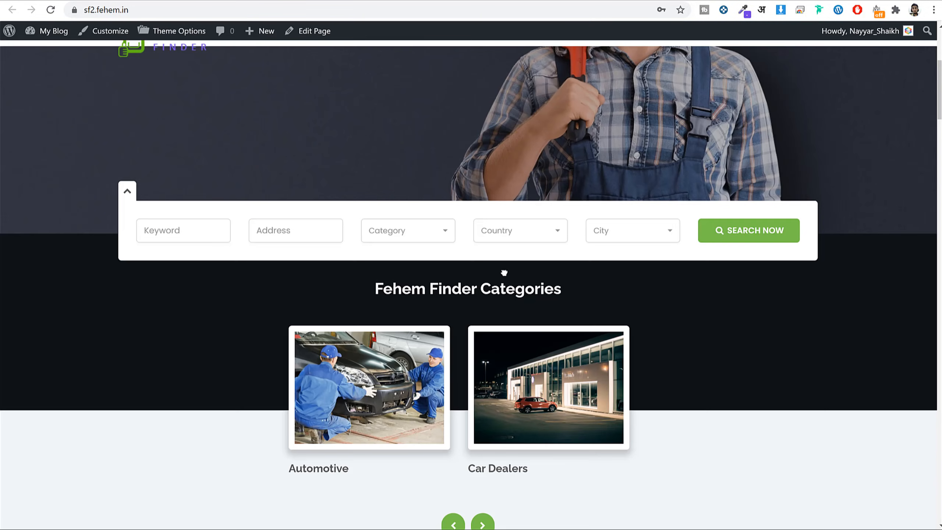
pyautogui.moveTo(383, 289); pyautogui.dragTo(534, 288)
pyautogui.click(505, 1)
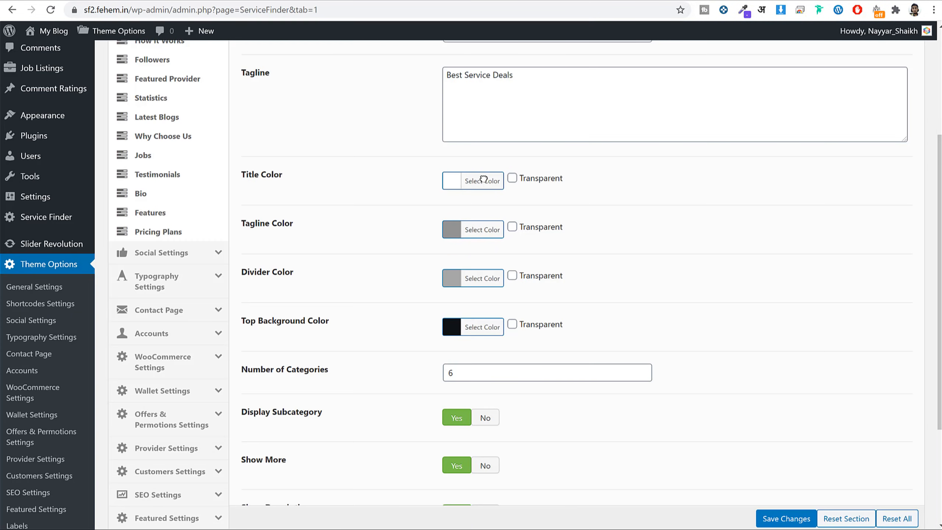
pyautogui.scroll(-2, 414, 233)
pyautogui.scroll(-2, 407, 229)
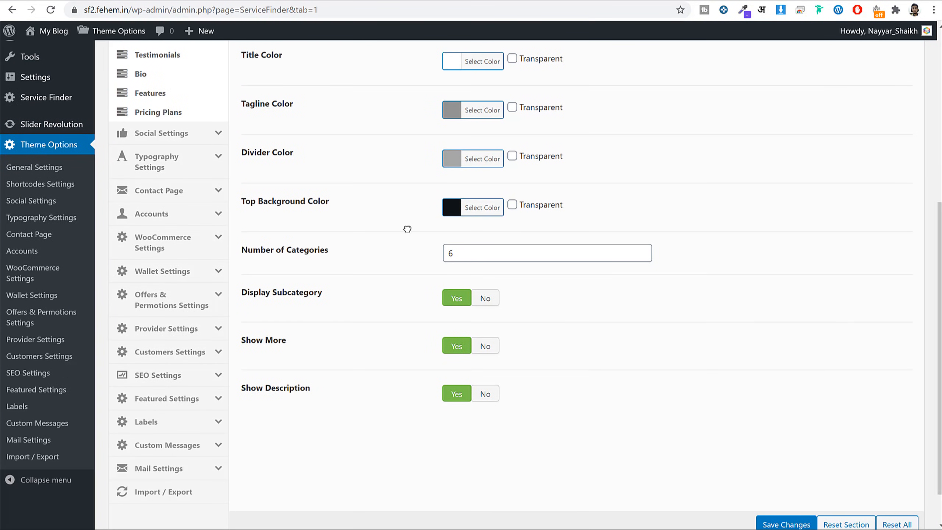
pyautogui.click(620, 1)
pyautogui.click(809, 296)
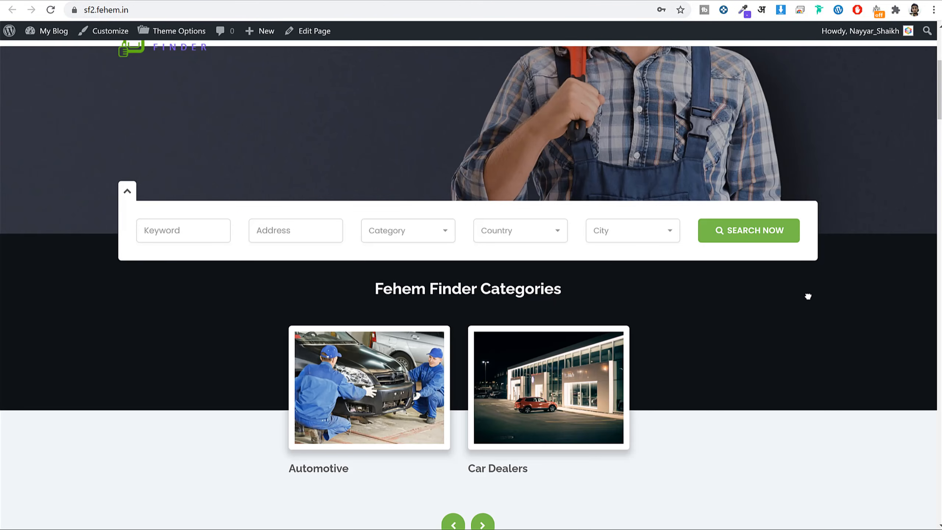
# Check the Number of Categories and Display Subcategory settings against the homepage, then return to the top.
pyautogui.click(536, 2)
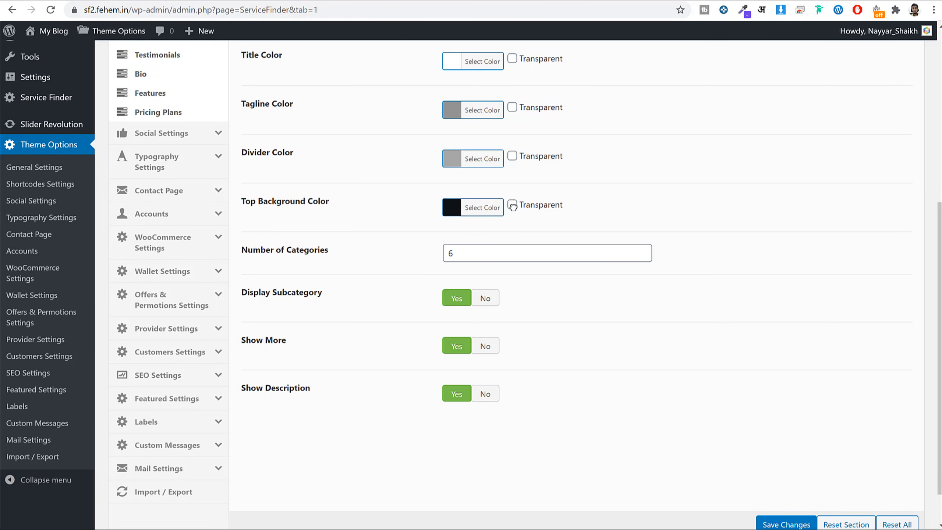
pyautogui.moveTo(249, 251); pyautogui.dragTo(397, 250)
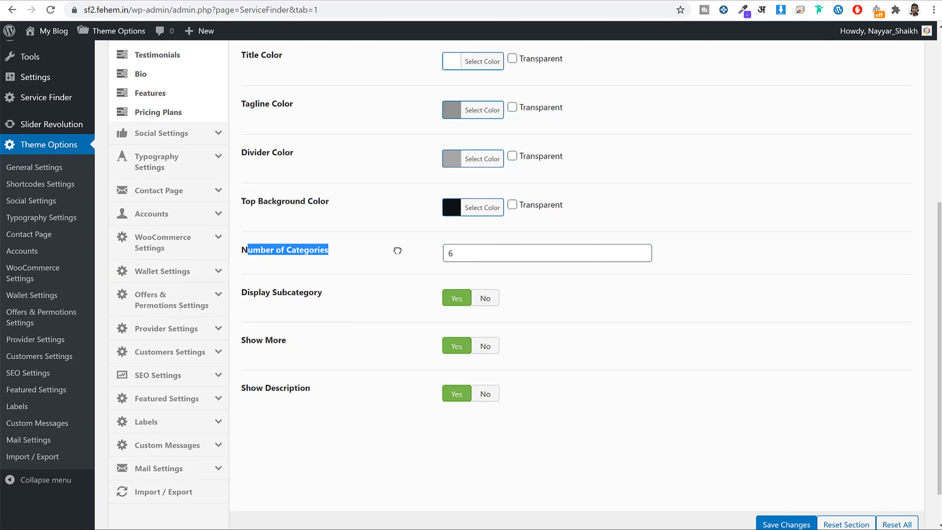
pyautogui.click(672, 1)
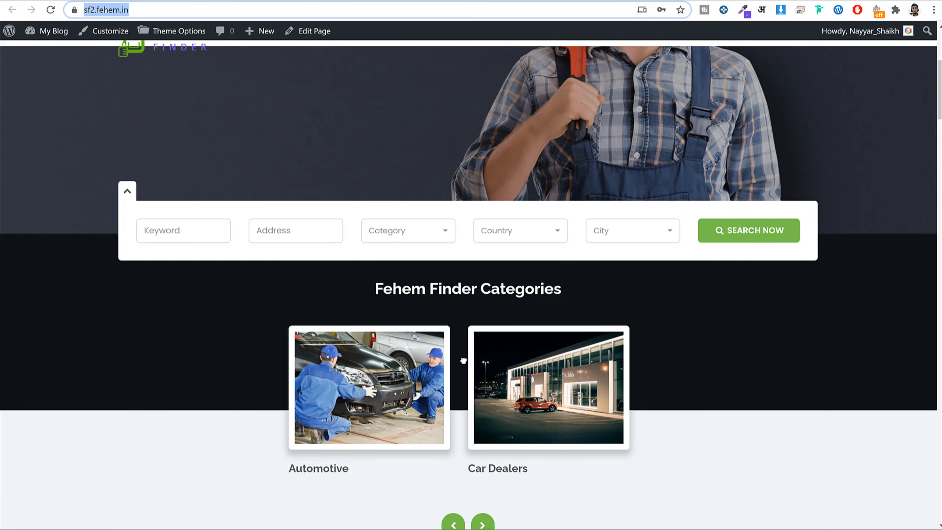
pyautogui.scroll(-2, 464, 360)
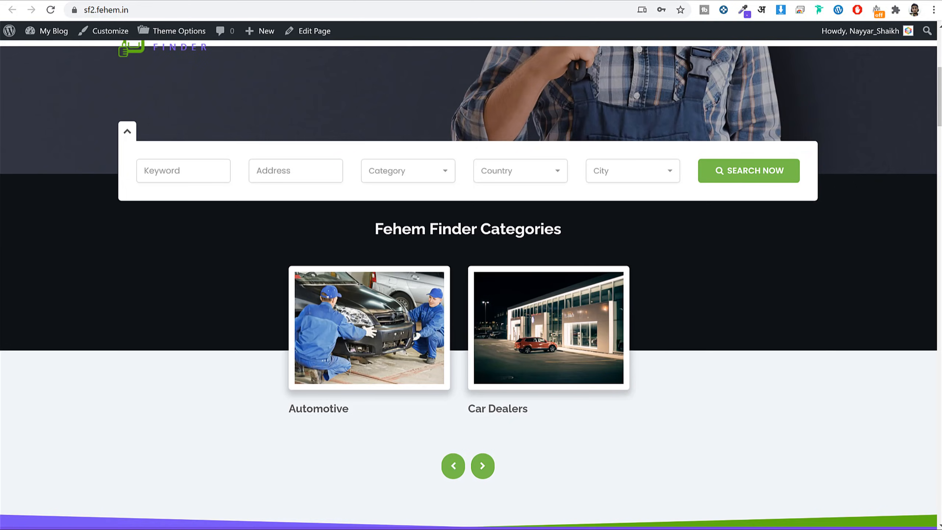
pyautogui.click(519, 1)
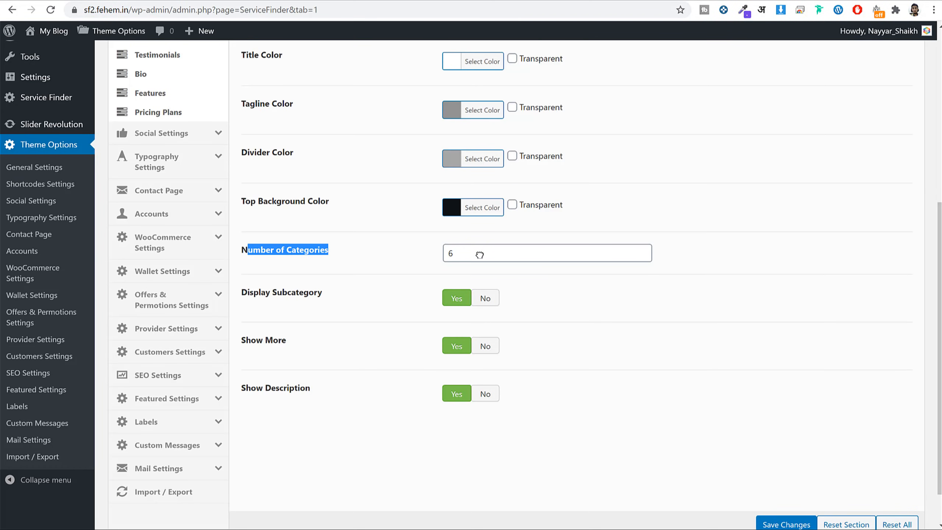
pyautogui.click(371, 309)
pyautogui.moveTo(266, 292); pyautogui.dragTo(339, 289)
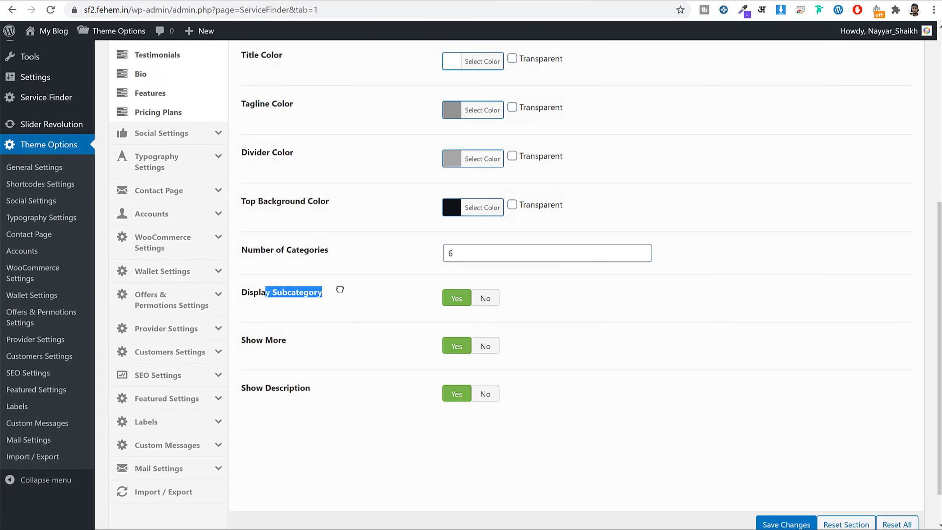
pyautogui.scroll(8, 346, 407)
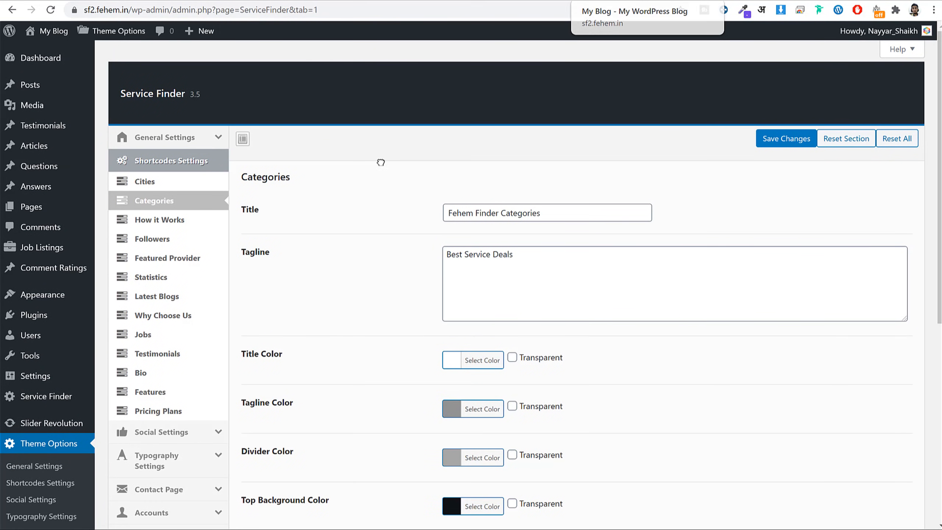
# Review the How it Works settings: title 'How Service Finder Works' and tagline 'Best Service Deals'.
pyautogui.click(190, 223)
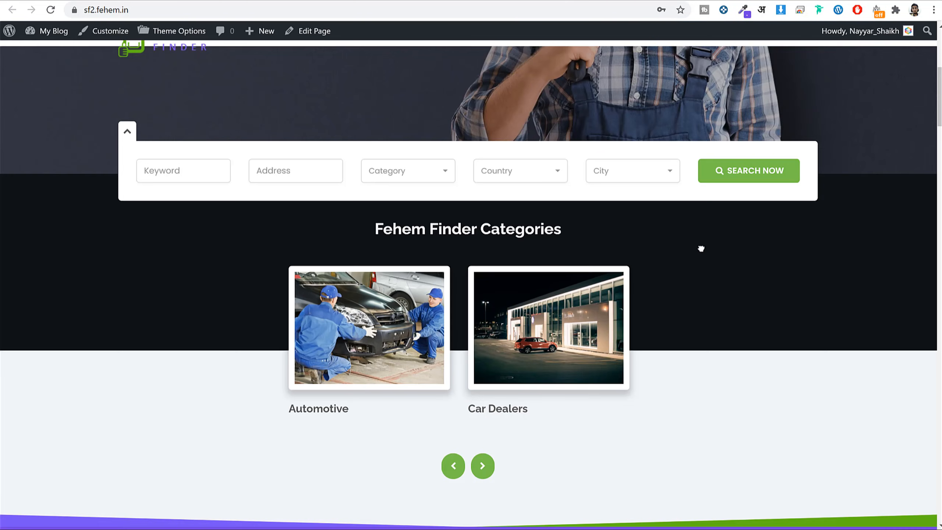
pyautogui.scroll(-6, 704, 250)
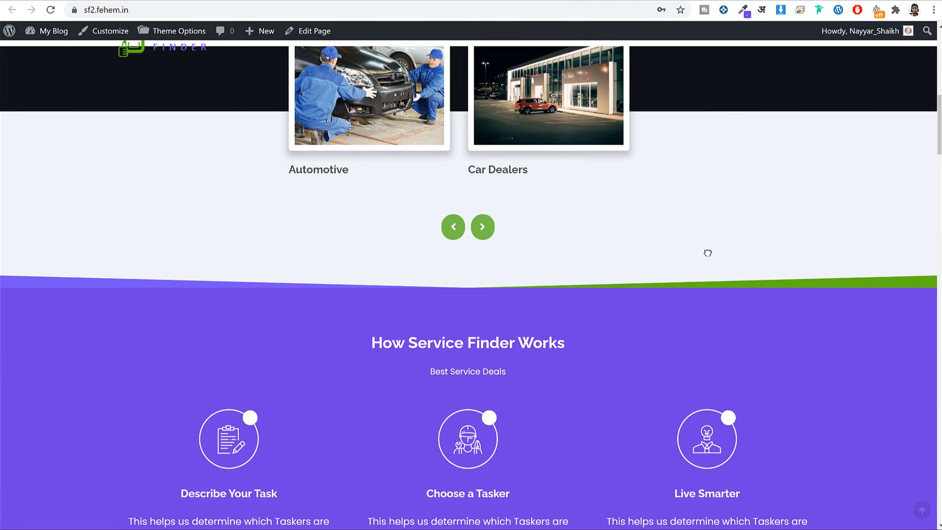
pyautogui.moveTo(360, 158); pyautogui.dragTo(558, 151)
pyautogui.click(628, 157)
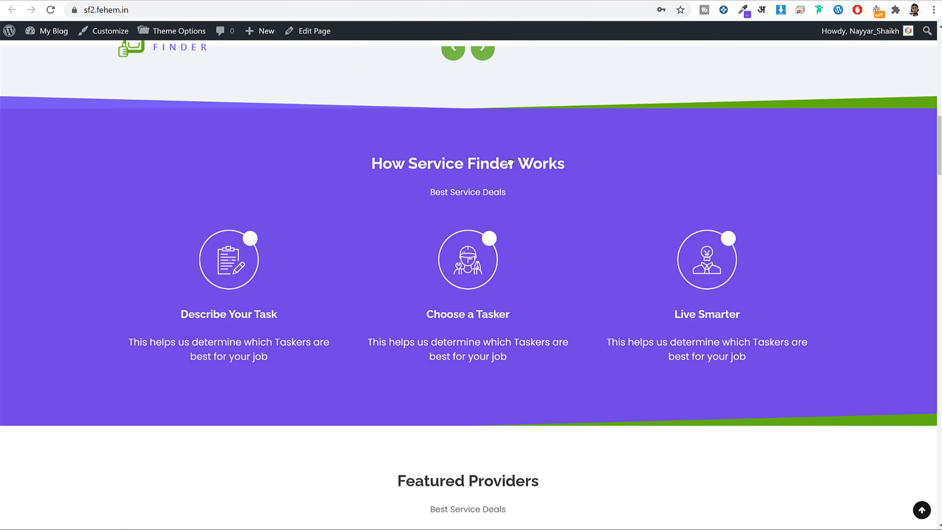
pyautogui.tripleClick(454, 193)
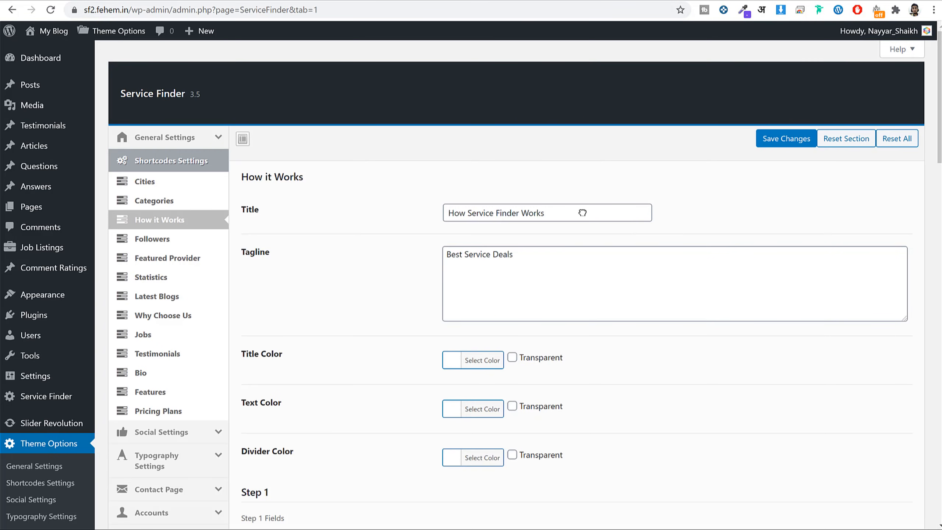
pyautogui.doubleClick(582, 213)
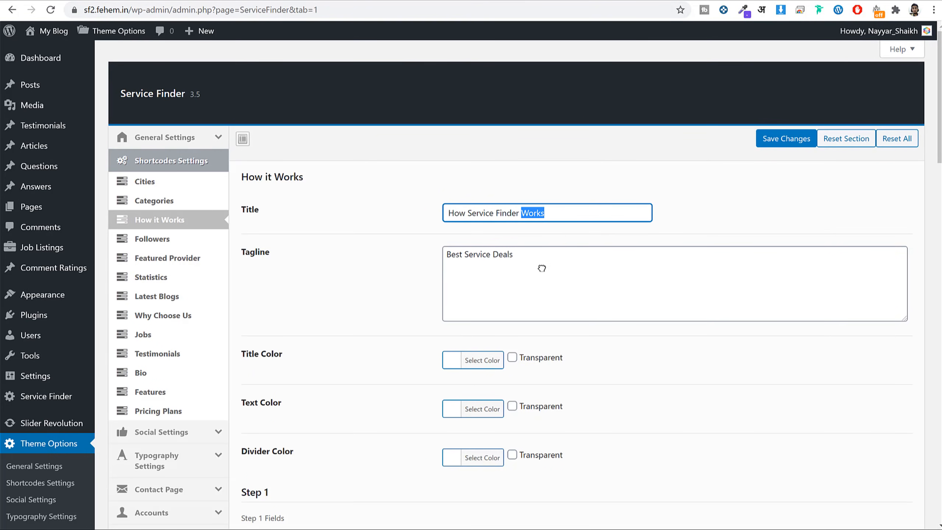
pyautogui.tripleClick(541, 255)
pyautogui.scroll(-5, 696, 268)
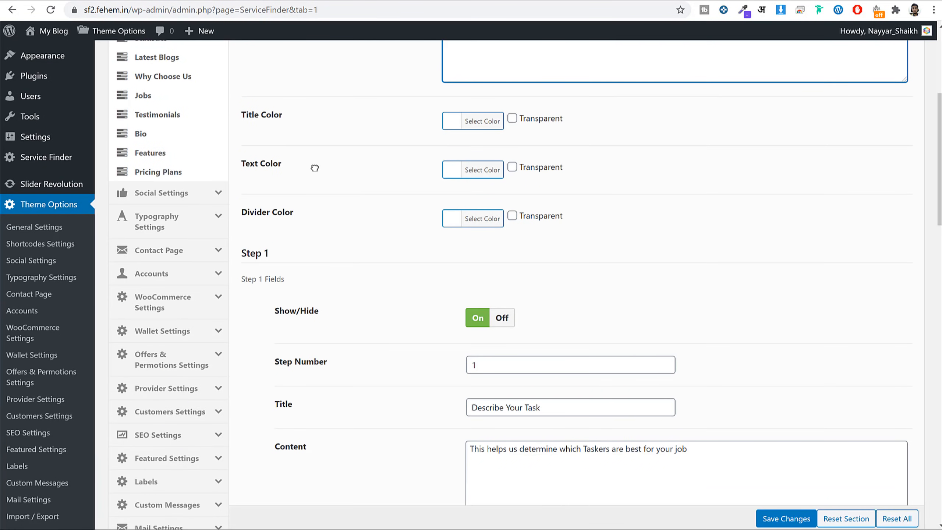
pyautogui.scroll(-3, 488, 198)
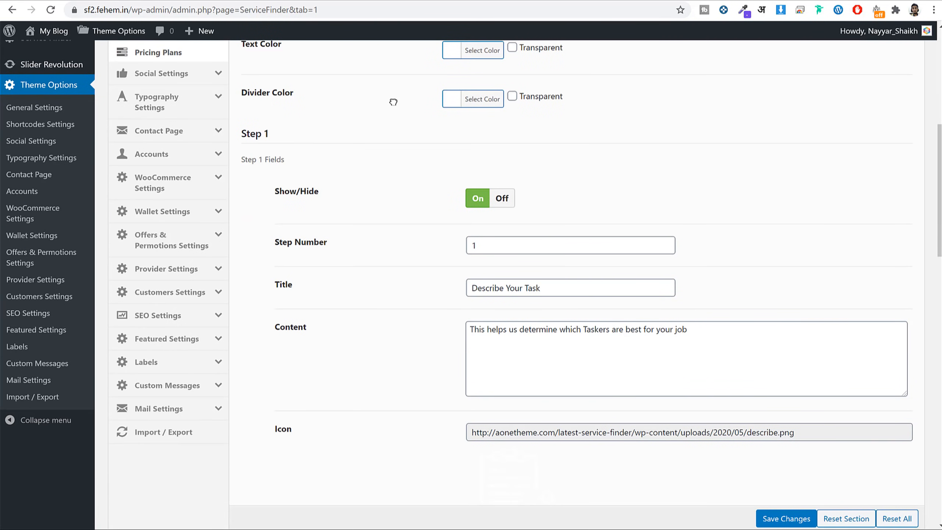
pyautogui.scroll(-2, 522, 196)
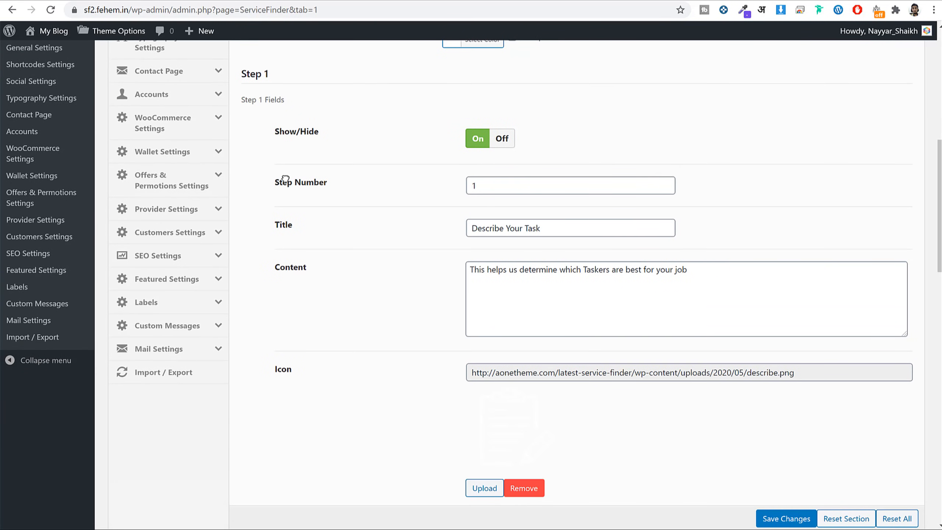
# Match the Step 1 number, title 'Describe Your Task', description and icon address against the homepage.
pyautogui.hotkey('ctrl', 'Tab')
pyautogui.scroll(-1, 567, 189)
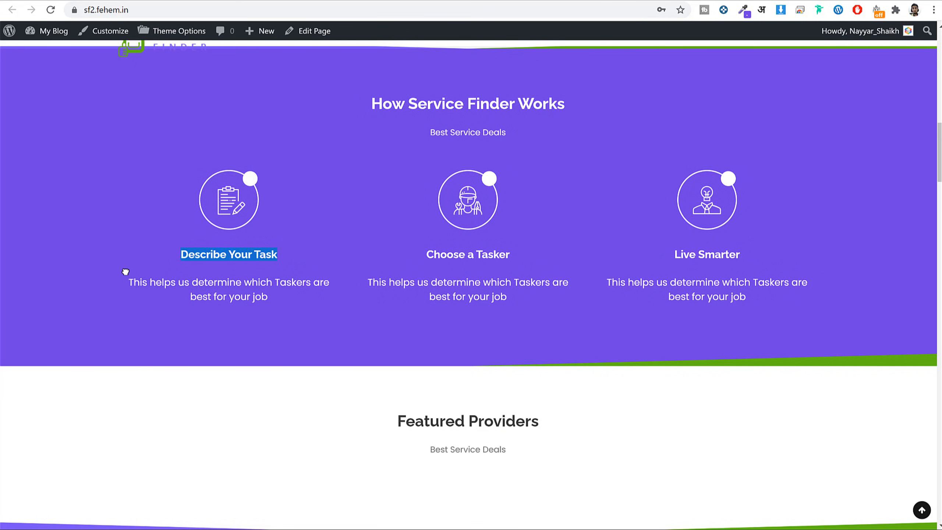
pyautogui.doubleClick(254, 297)
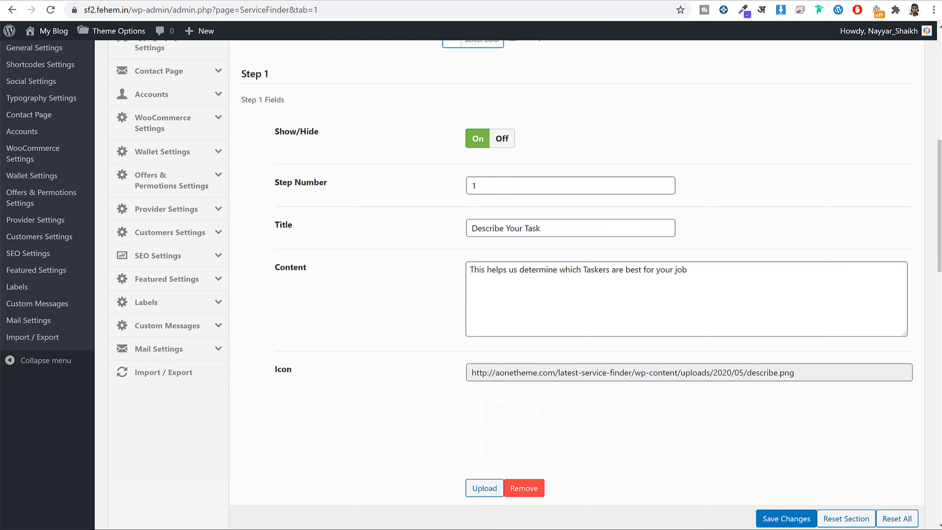
pyautogui.moveTo(492, 183); pyautogui.dragTo(437, 182)
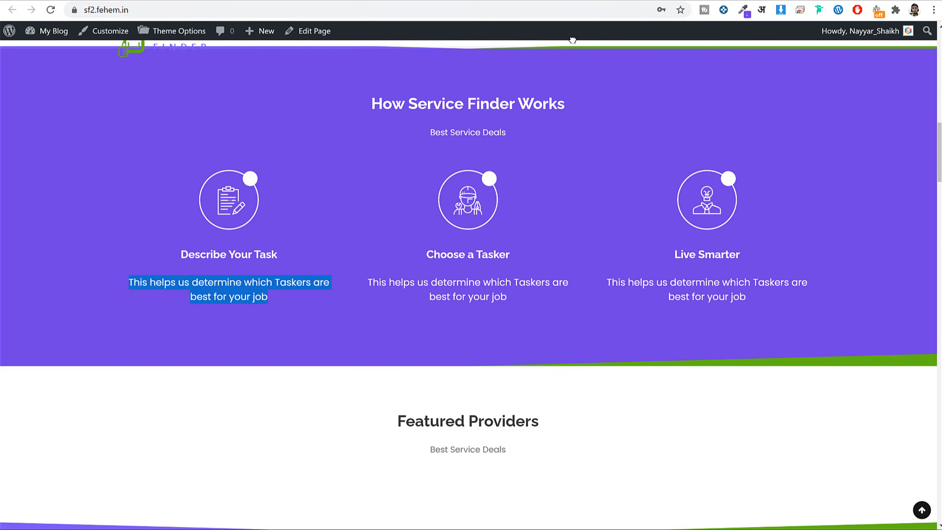
pyautogui.scroll(2, 308, 252)
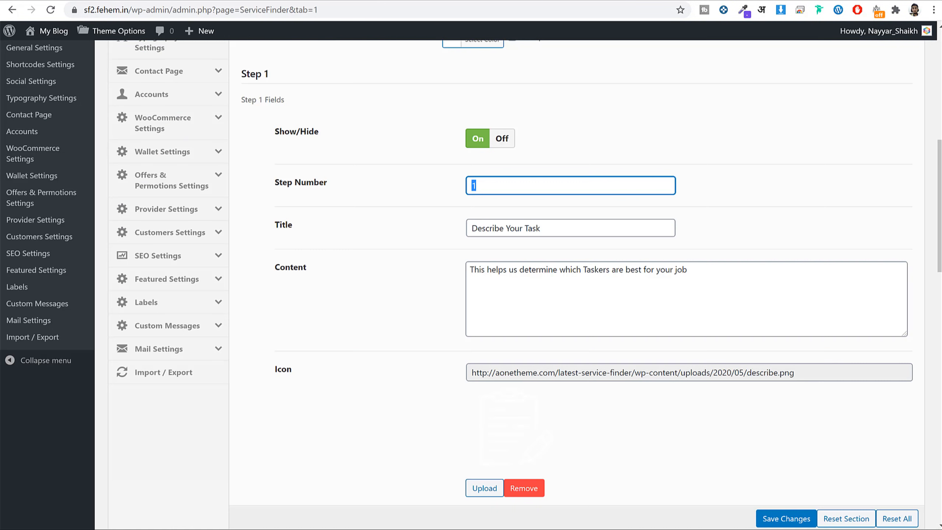
pyautogui.tripleClick(561, 227)
pyautogui.tripleClick(533, 269)
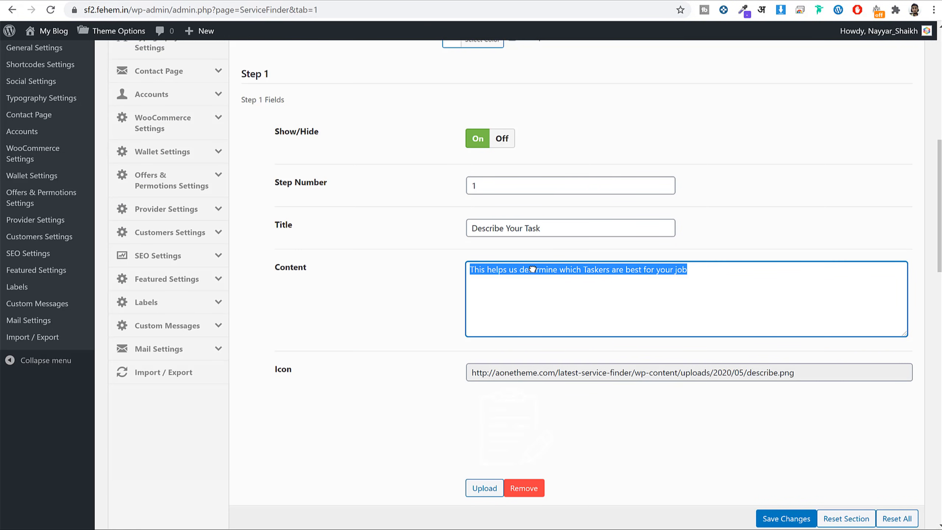
pyautogui.tripleClick(554, 374)
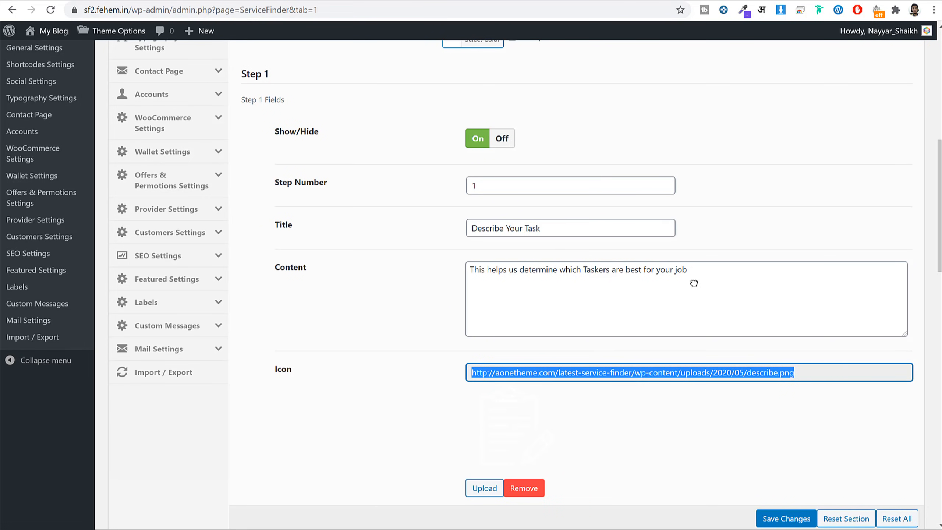
pyautogui.moveTo(694, 283); pyautogui.dragTo(460, 284)
pyautogui.scroll(-5, 671, 297)
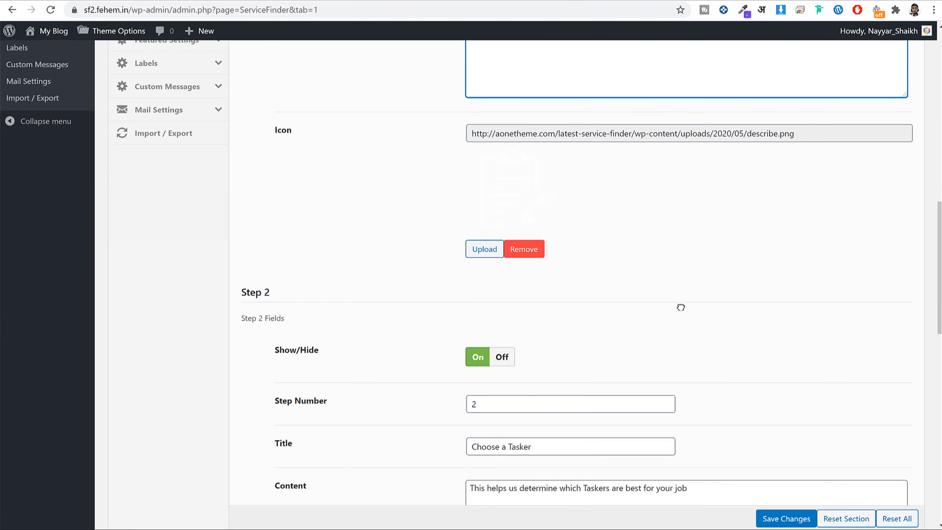
pyautogui.scroll(-10, 681, 308)
pyautogui.press('Home')
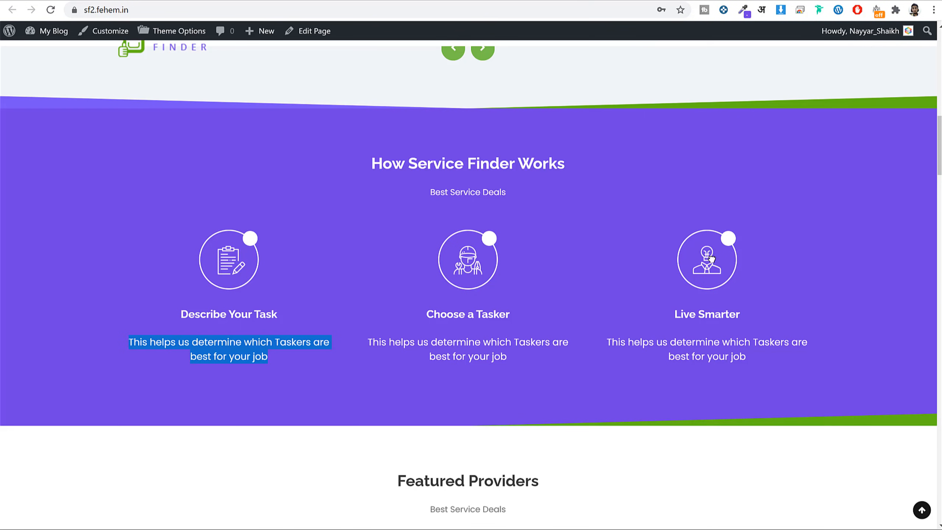
pyautogui.scroll(-8, 710, 267)
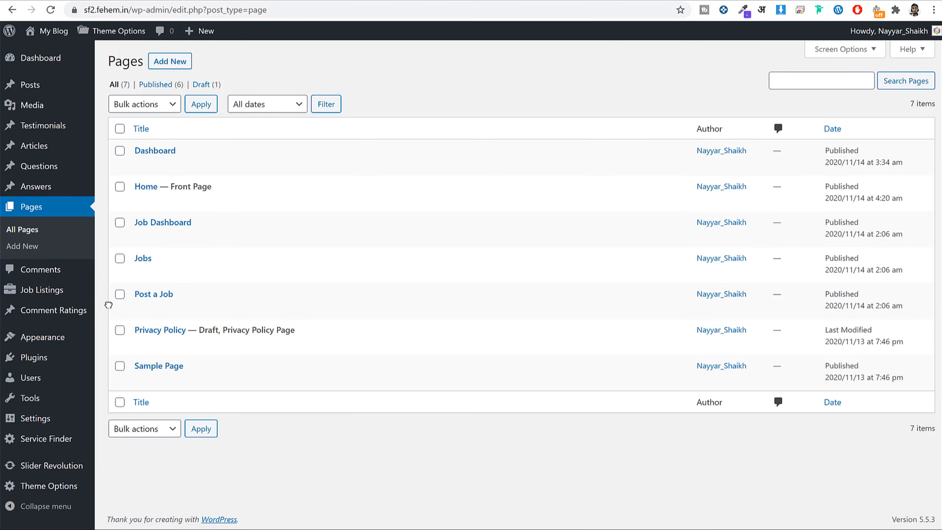
# Make the only Service Finder provider featured for 3 days instead of the default 30.
pyautogui.moveTo(41, 442)
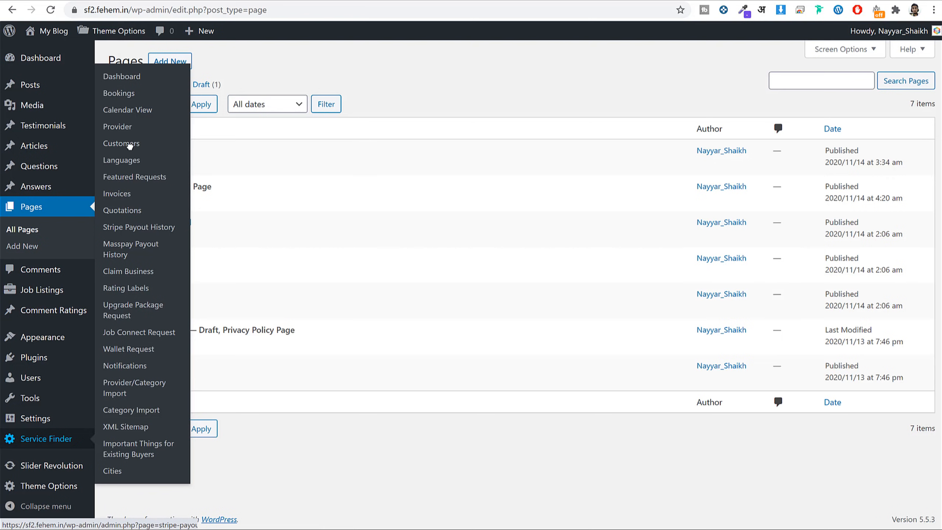
pyautogui.click(125, 128)
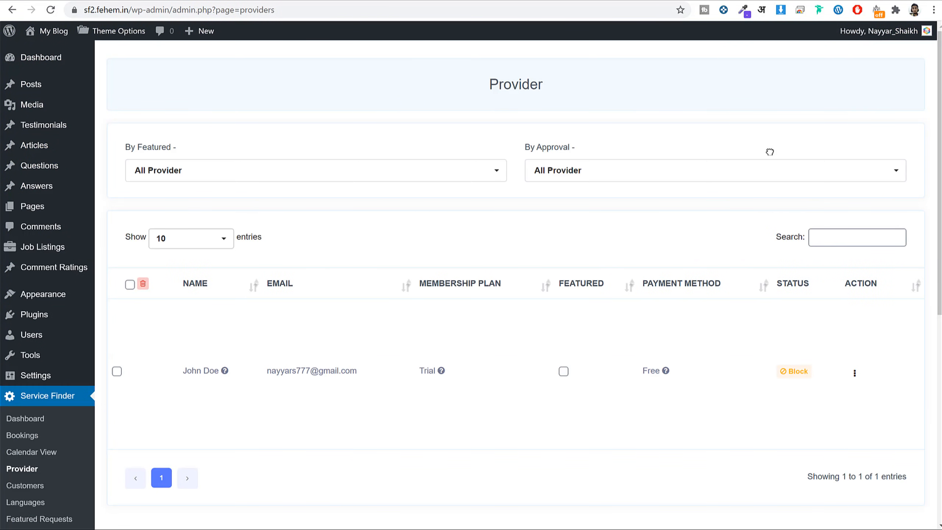
pyautogui.scroll(-3, 264, 343)
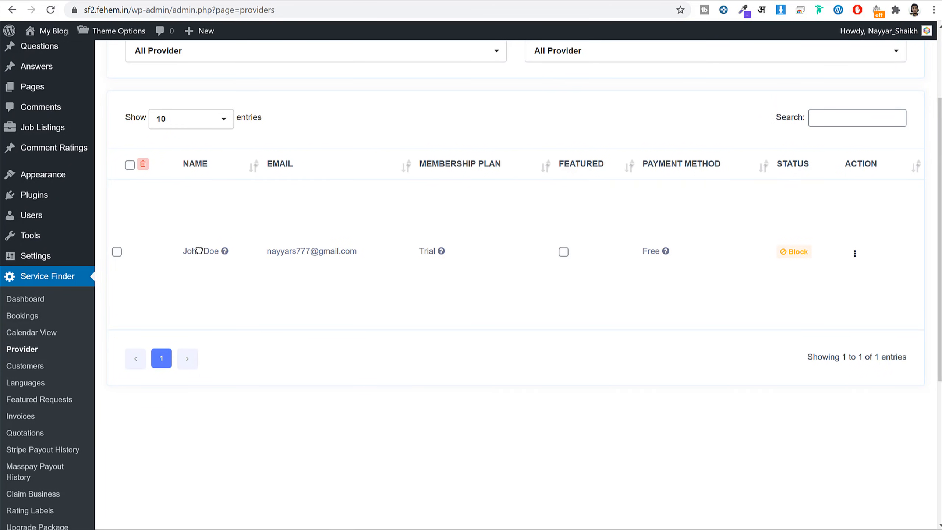
pyautogui.click(564, 252)
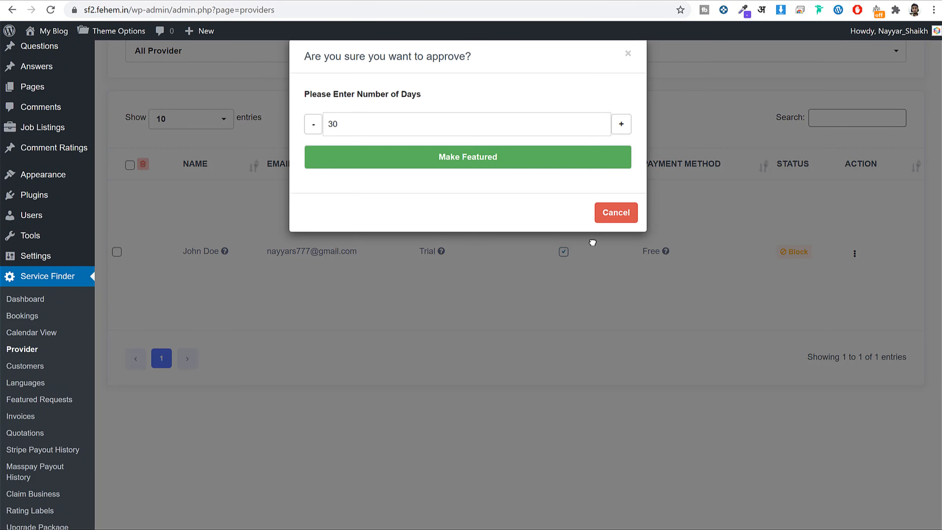
pyautogui.doubleClick(409, 134)
pyautogui.write('3')
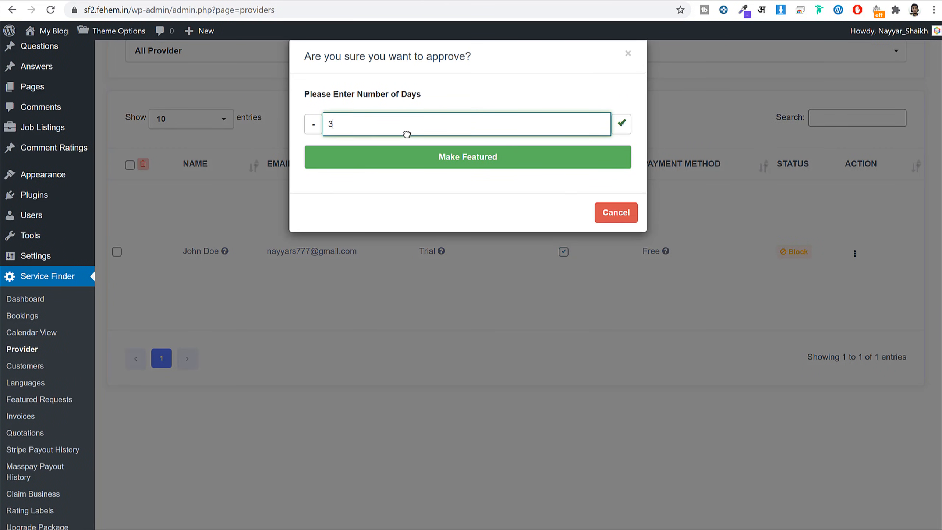
pyautogui.click(453, 159)
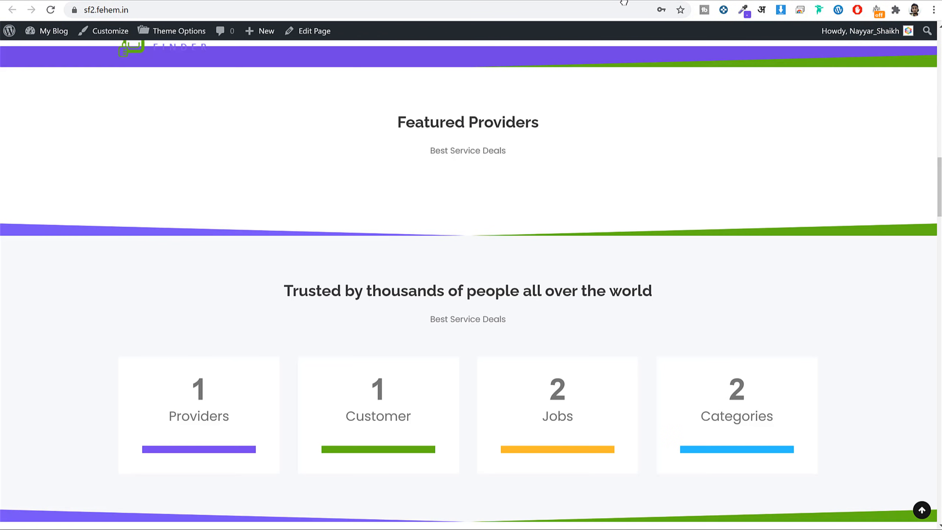
# Reload the homepage and confirm the Featured Providers section now appears.
pyautogui.click(607, 7)
pyautogui.press('Return')
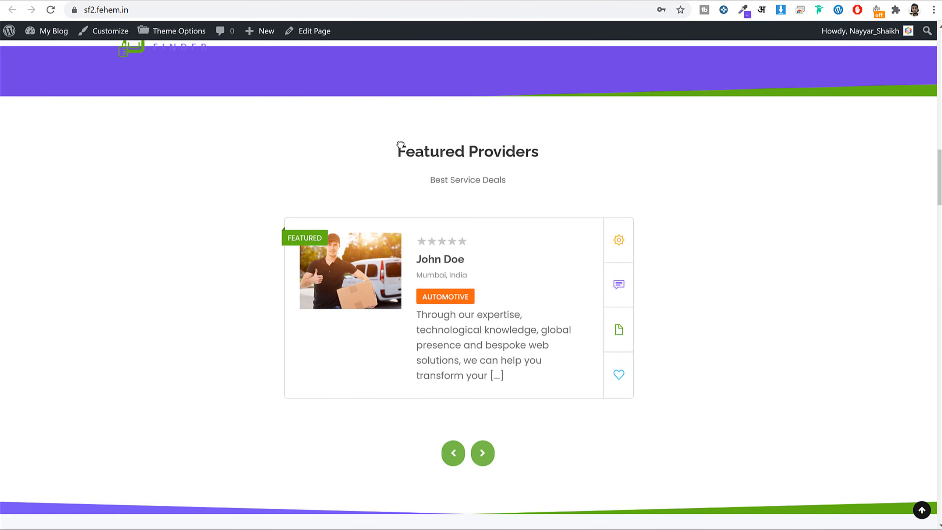
pyautogui.moveTo(399, 150); pyautogui.dragTo(574, 158)
pyautogui.click(482, 256)
# Scroll through the homepage's Our Packages section, noting the Gold package.
pyautogui.scroll(-20, 665, 273)
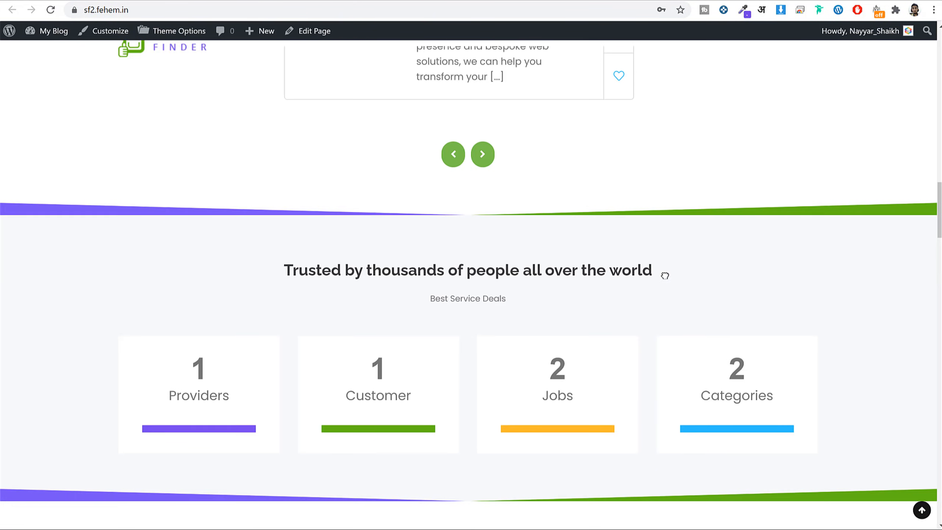
pyautogui.scroll(-15, 665, 276)
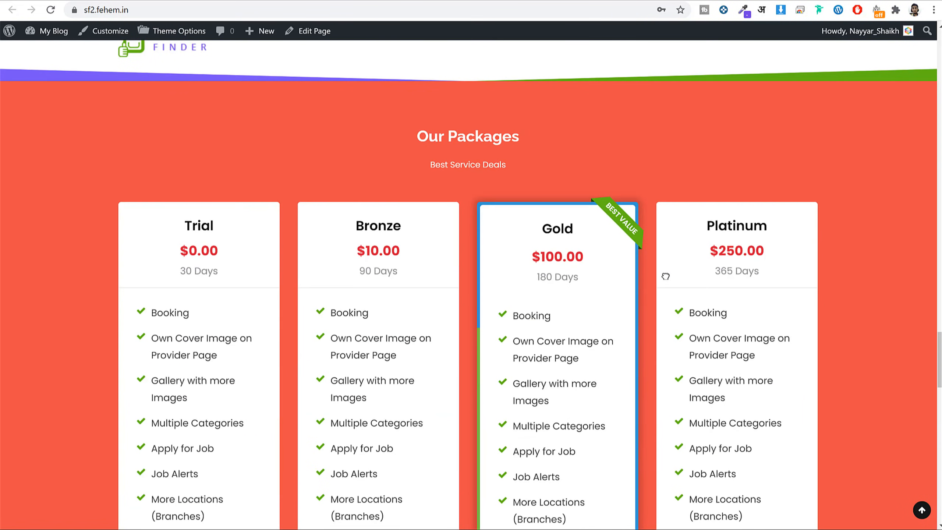
pyautogui.scroll(-4, 665, 275)
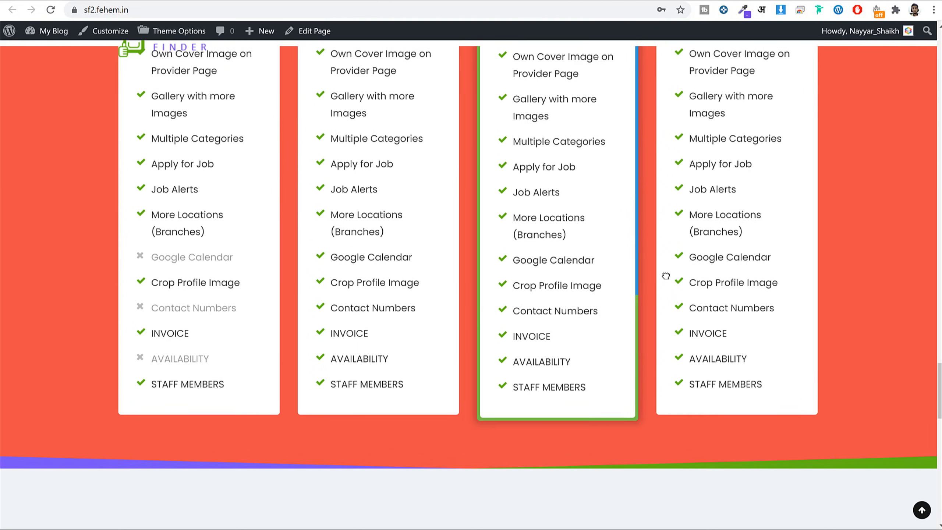
pyautogui.scroll(7, 664, 274)
pyautogui.doubleClick(558, 228)
pyautogui.scroll(-5, 616, 295)
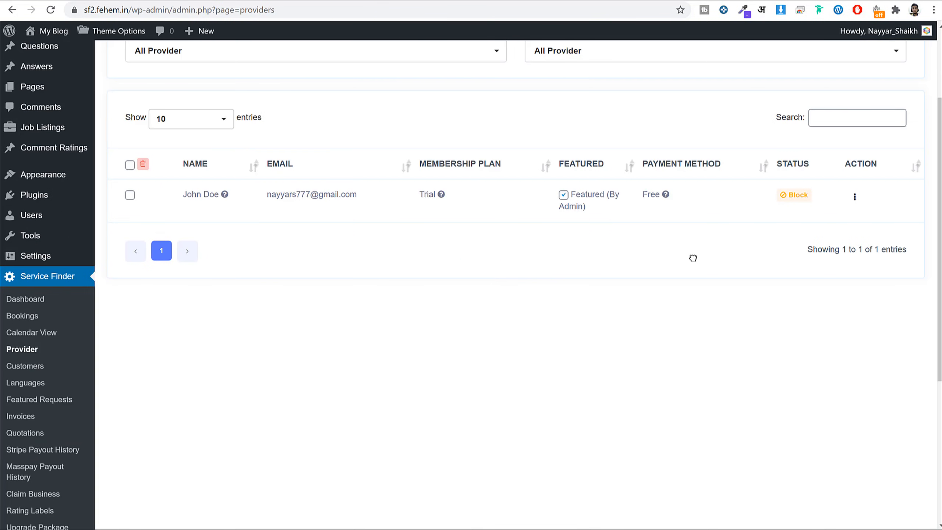
pyautogui.scroll(2, 658, 291)
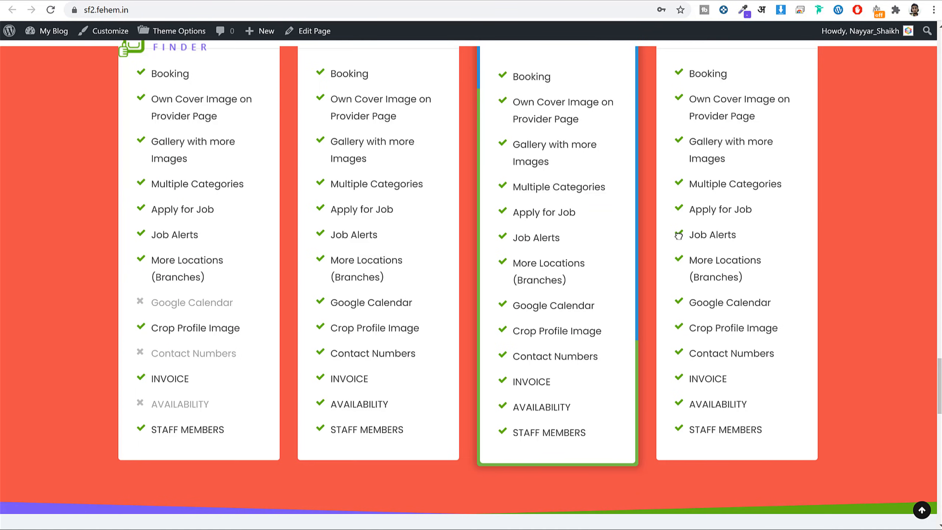
pyautogui.scroll(-15, 683, 241)
pyautogui.scroll(10, 682, 241)
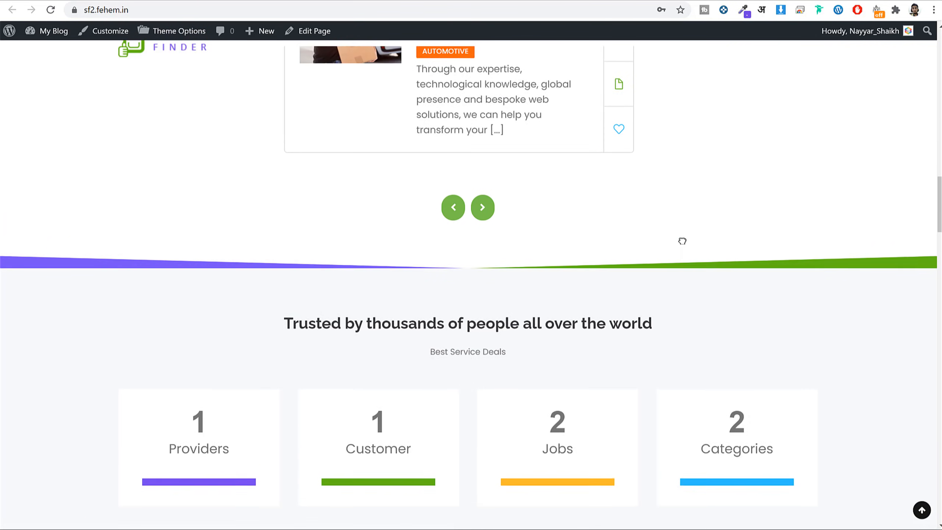
pyautogui.scroll(-8, 682, 240)
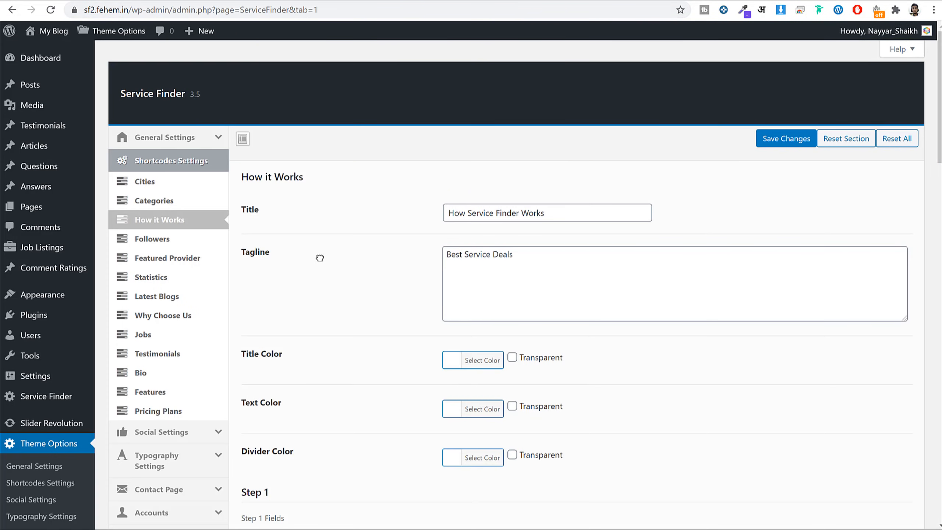
# Review the Statistics shortcode settings: section title, 'Best Service Deals' tagline and Box 1 colour.
pyautogui.click(200, 277)
pyautogui.scroll(-2, 621, 238)
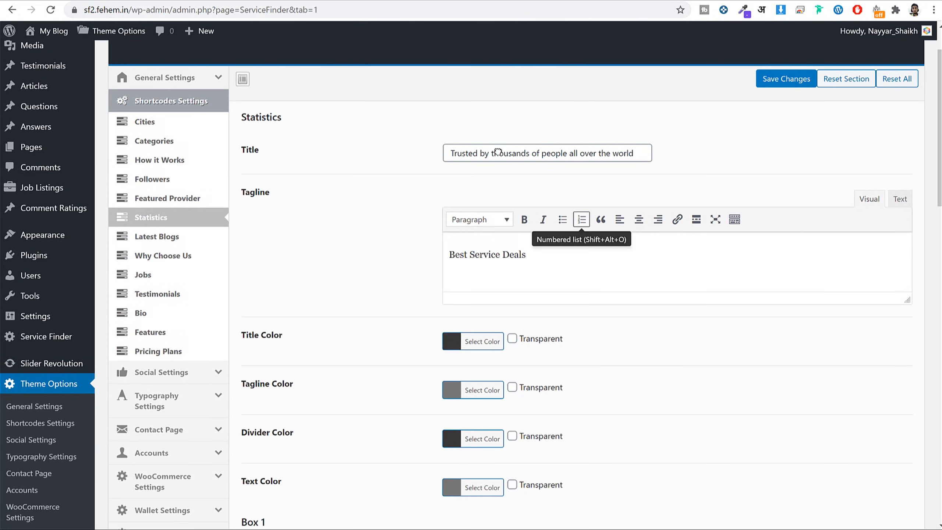
pyautogui.doubleClick(498, 152)
pyautogui.tripleClick(481, 245)
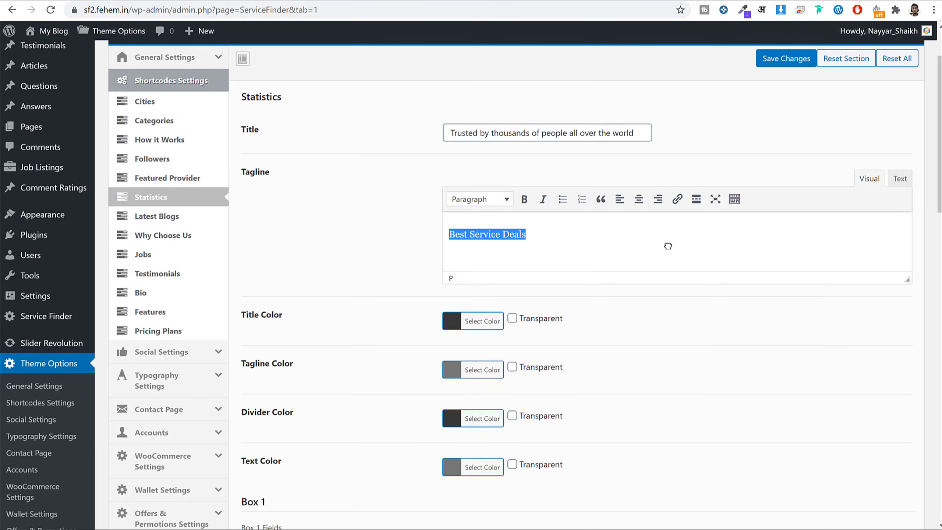
pyautogui.scroll(-10, 666, 246)
pyautogui.scroll(3, 315, 287)
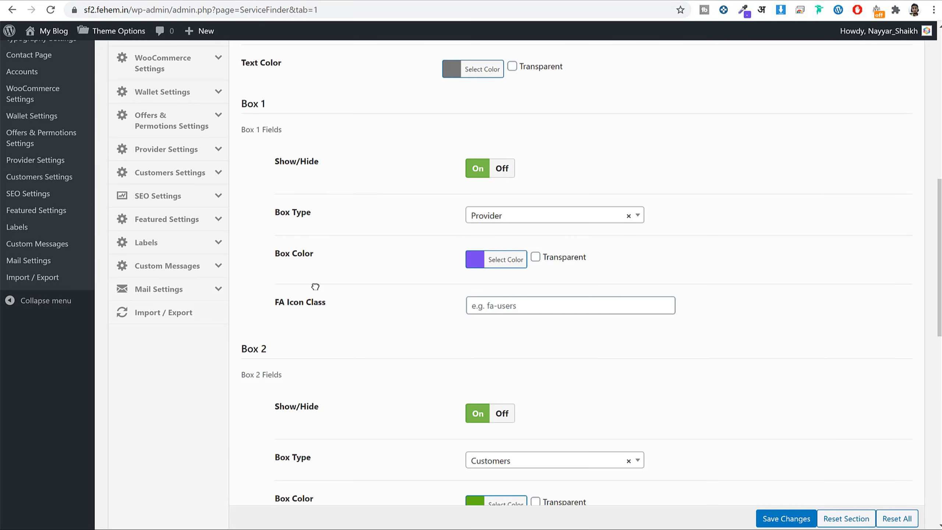
pyautogui.tripleClick(282, 257)
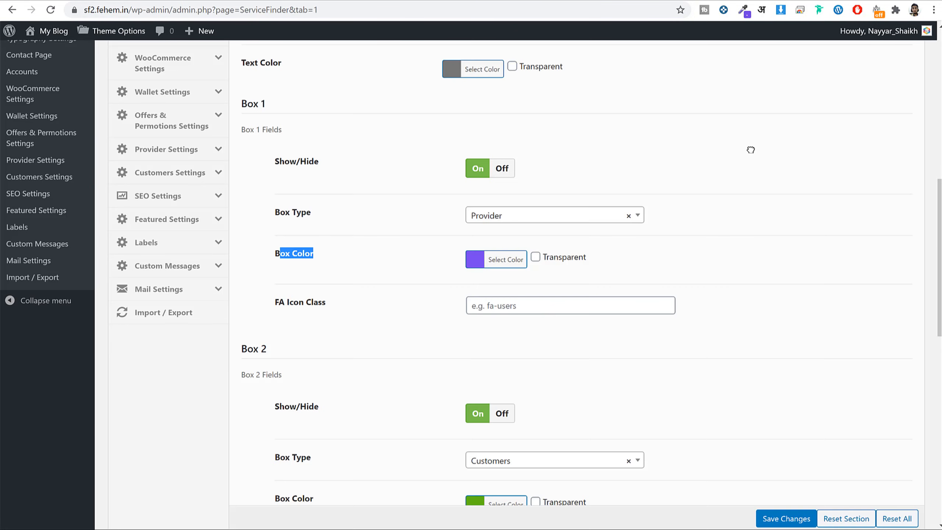
pyautogui.scroll(-12, 752, 152)
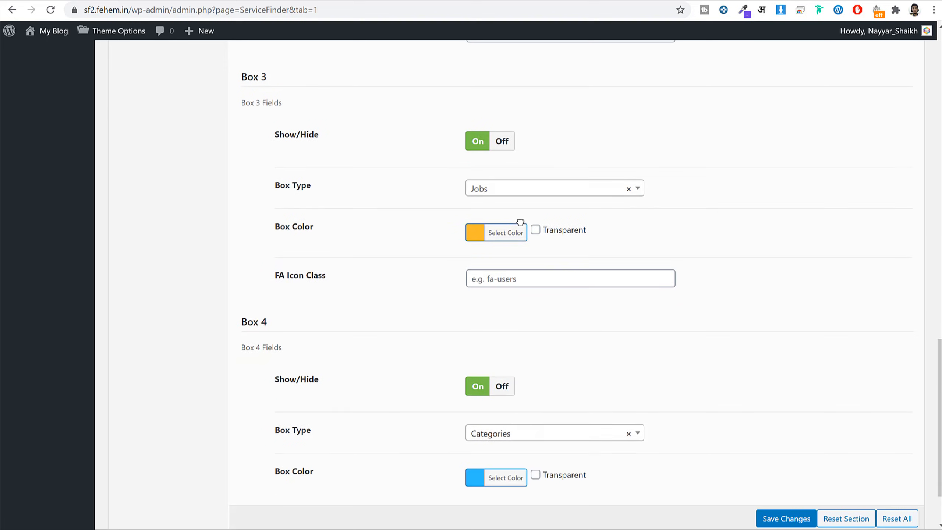
pyautogui.scroll(-2, 520, 222)
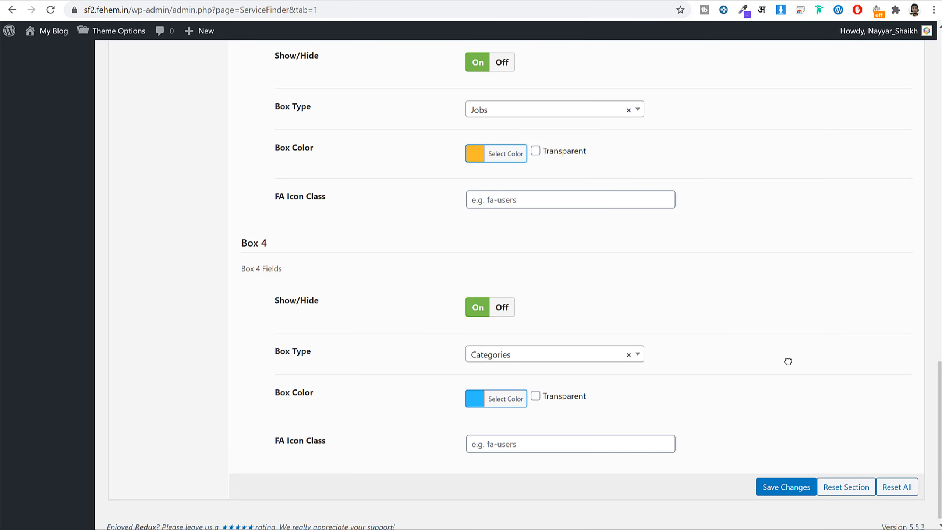
pyautogui.scroll(2, 786, 357)
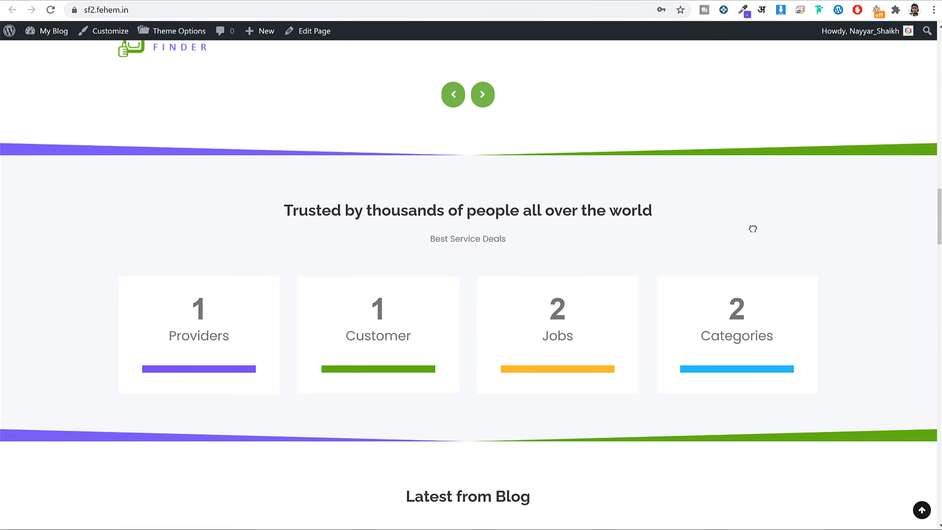
pyautogui.scroll(-5, 753, 227)
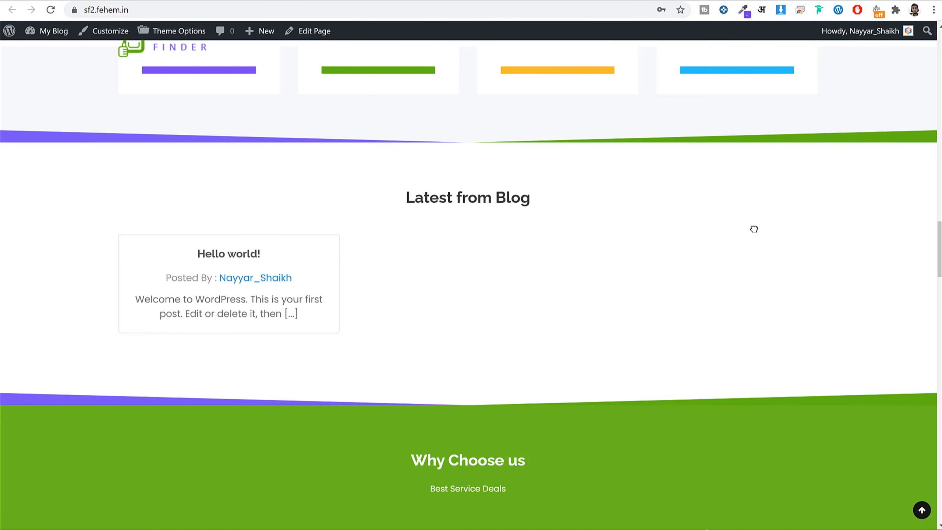
pyautogui.scroll(-10, 500, 165)
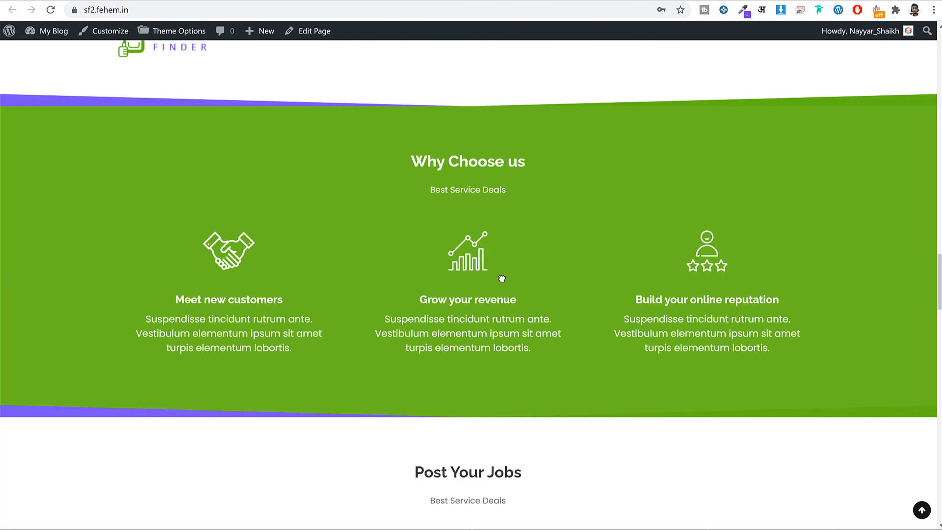
pyautogui.scroll(-10, 509, 277)
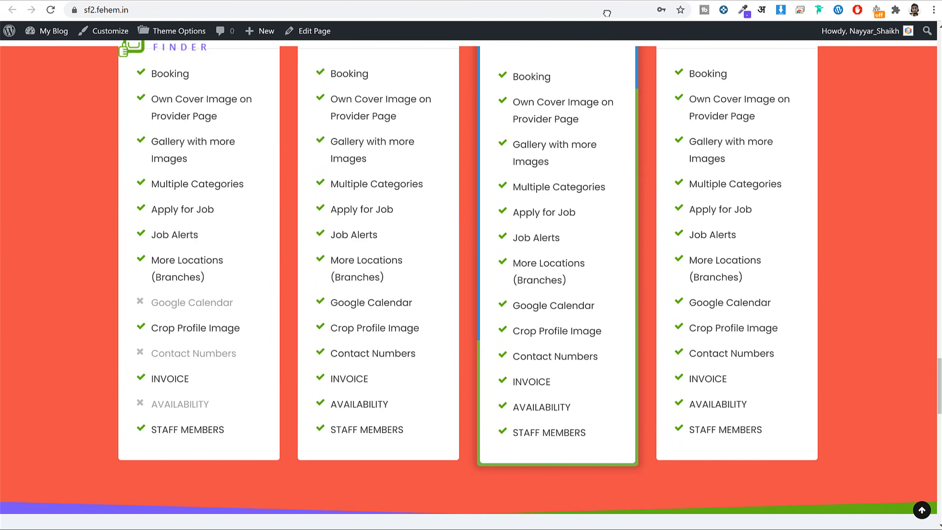
pyautogui.scroll(5, 543, 101)
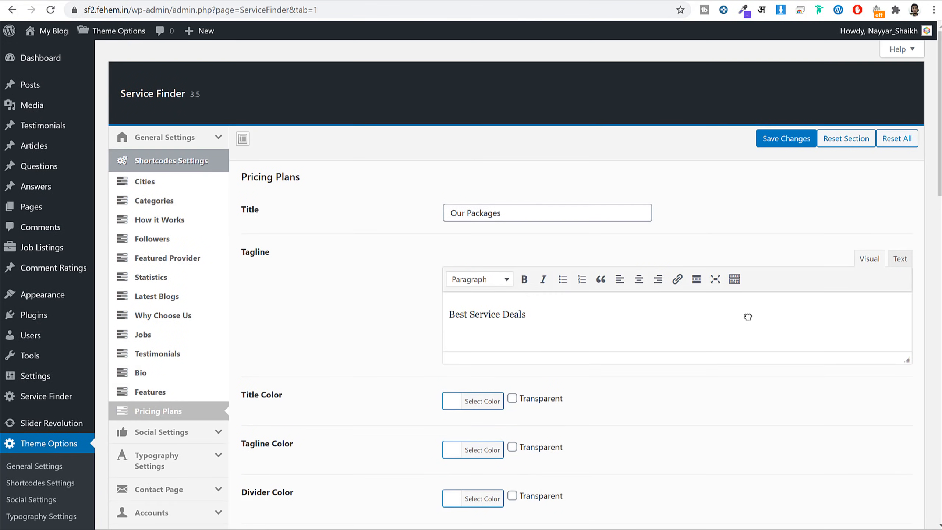
pyautogui.scroll(-15, 748, 316)
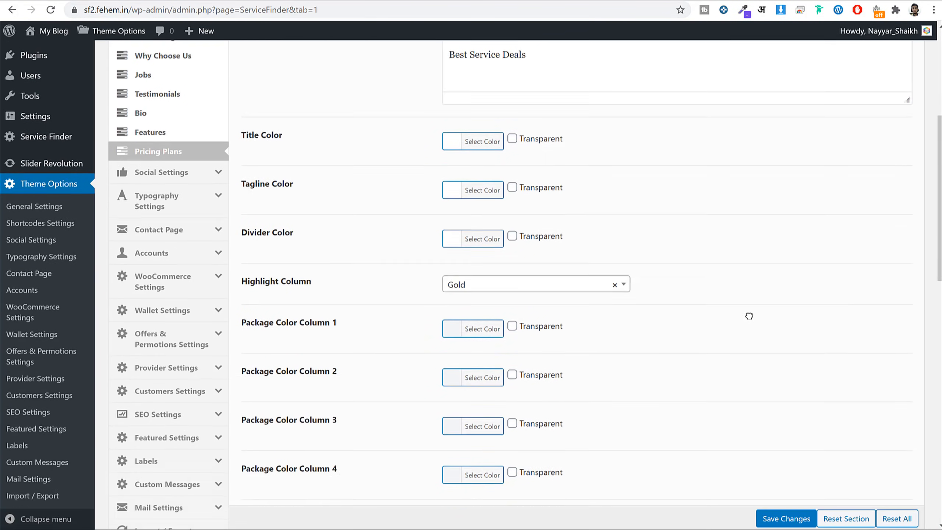
pyautogui.scroll(15, 749, 315)
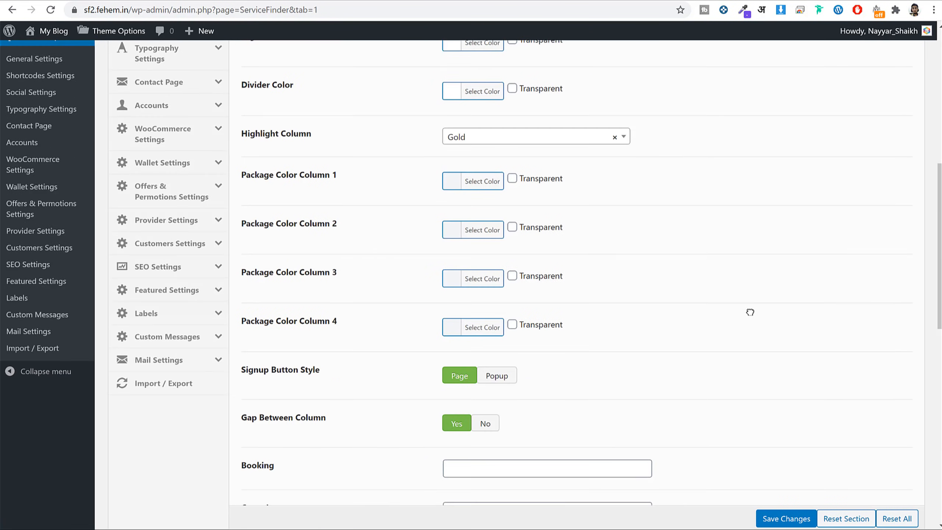
pyautogui.scroll(-5, 314, 363)
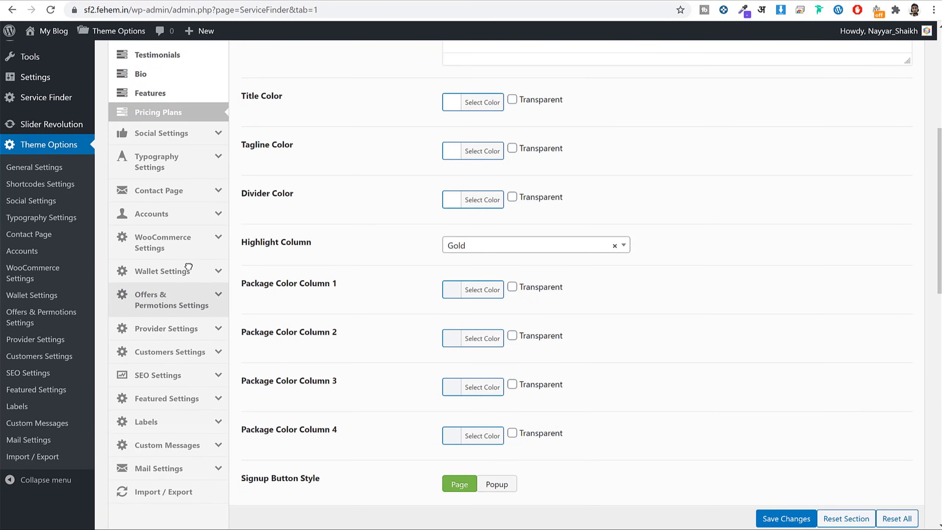
# Bring up the Accounts > Packages settings to view the Trial package capabilities.
pyautogui.click(179, 214)
pyautogui.click(163, 272)
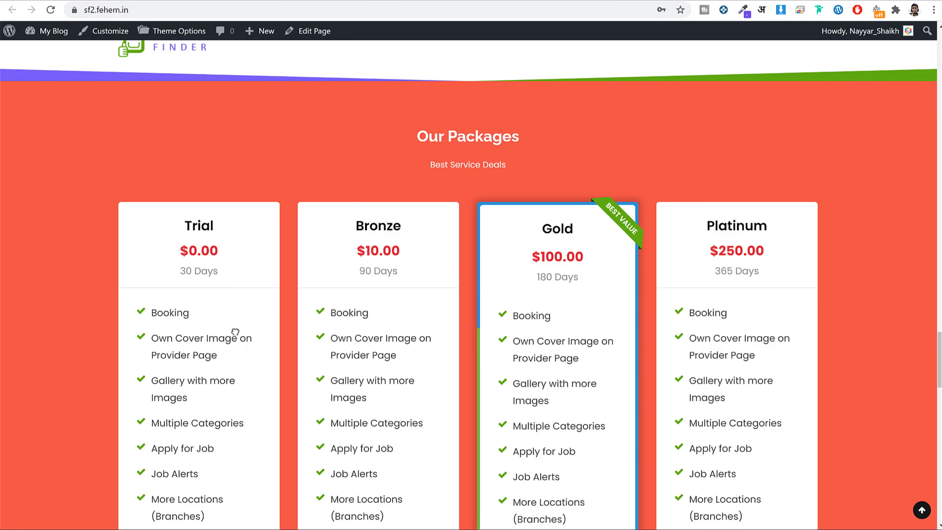
pyautogui.scroll(-5, 233, 320)
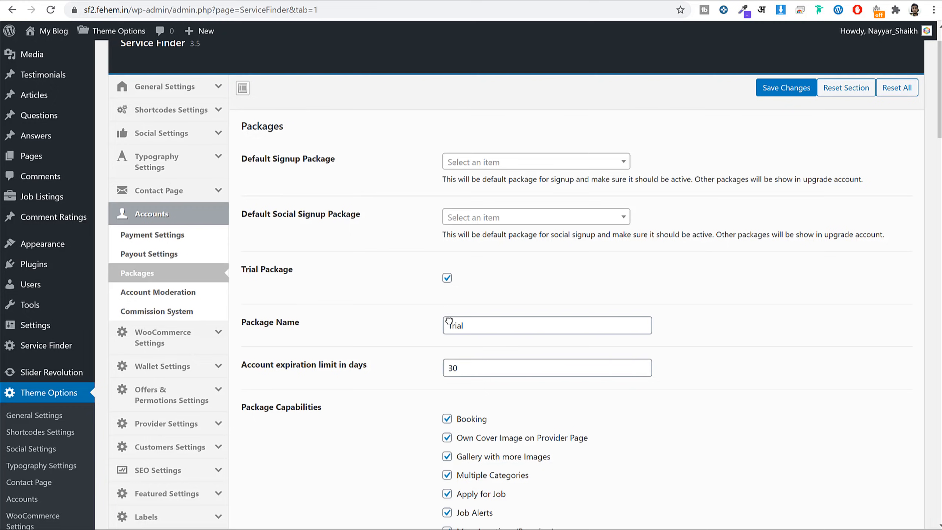
pyautogui.scroll(-5, 515, 350)
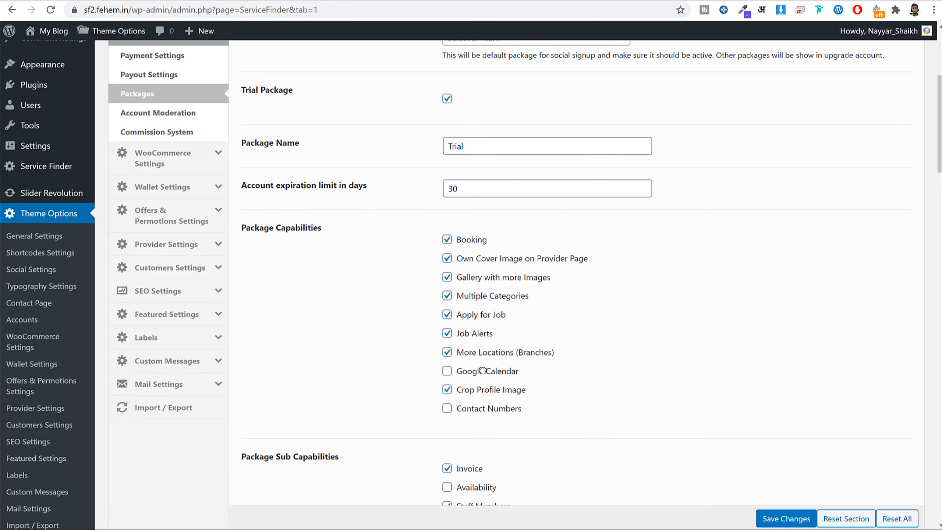
# Confirm Google Calendar and Contact Numbers are unchecked for Trial and missing from its front-end column.
pyautogui.moveTo(520, 373); pyautogui.dragTo(462, 372)
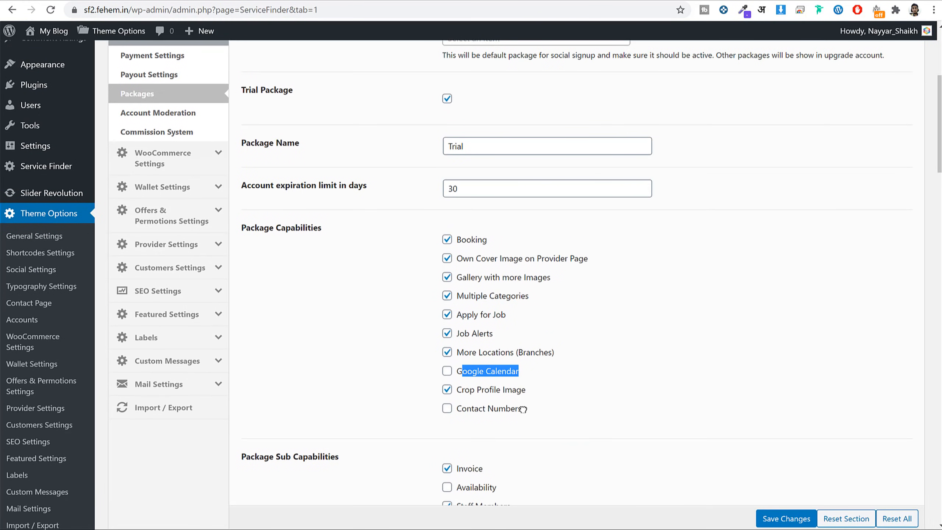
pyautogui.moveTo(522, 409); pyautogui.dragTo(463, 409)
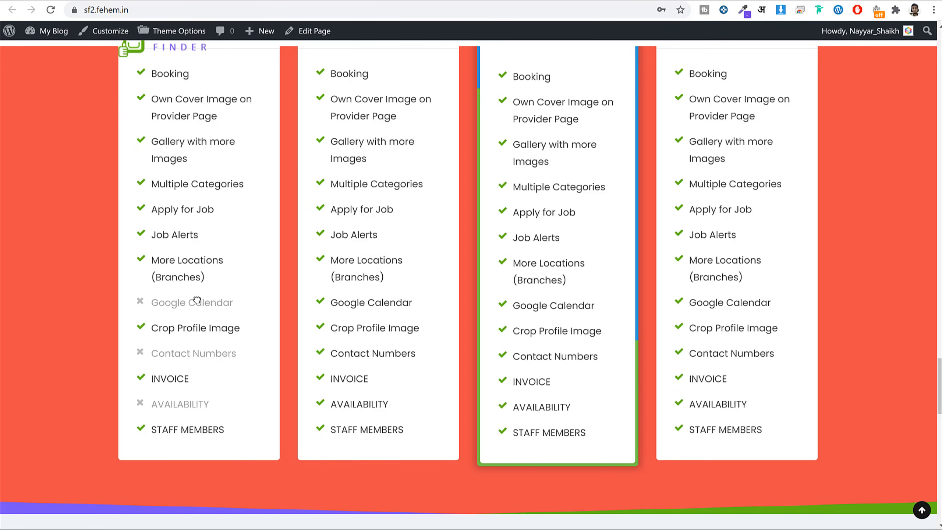
pyautogui.moveTo(243, 298); pyautogui.dragTo(141, 303)
pyautogui.moveTo(237, 350); pyautogui.dragTo(140, 352)
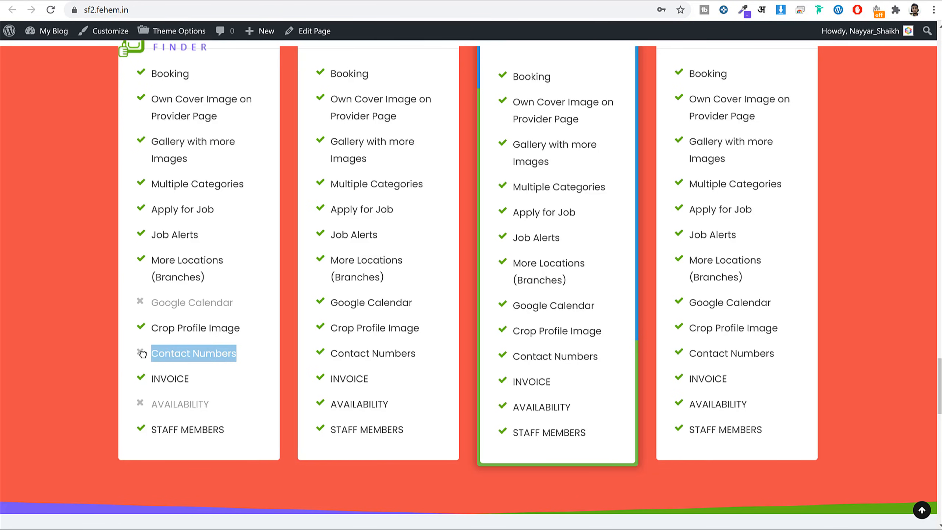
pyautogui.click(140, 349)
pyautogui.scroll(5, 263, 336)
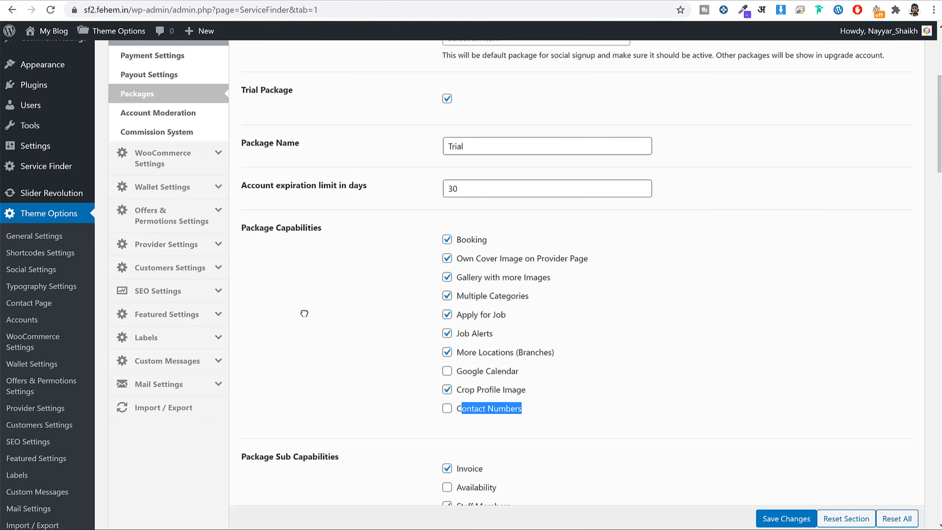
pyautogui.scroll(6, 329, 297)
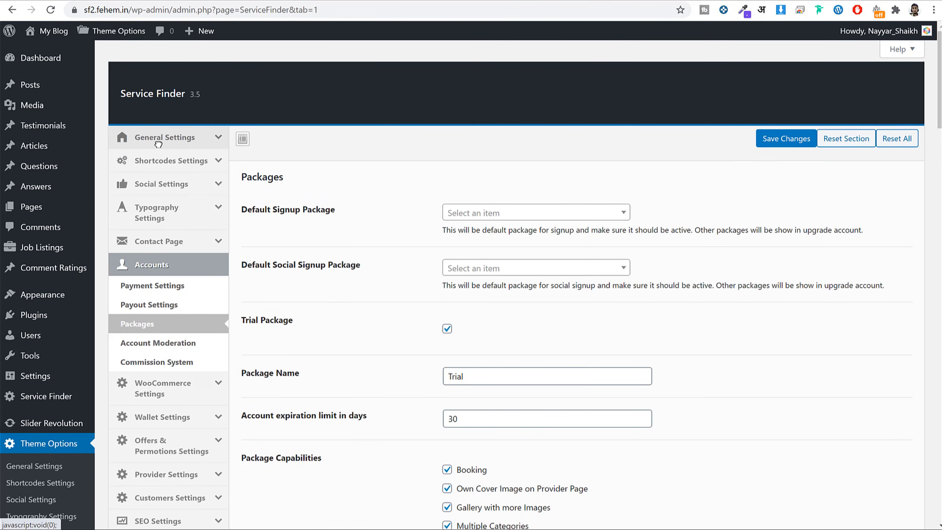
# Compare the homepage testimonials heading and text with the Testimonials shortcode settings.
pyautogui.click(184, 160)
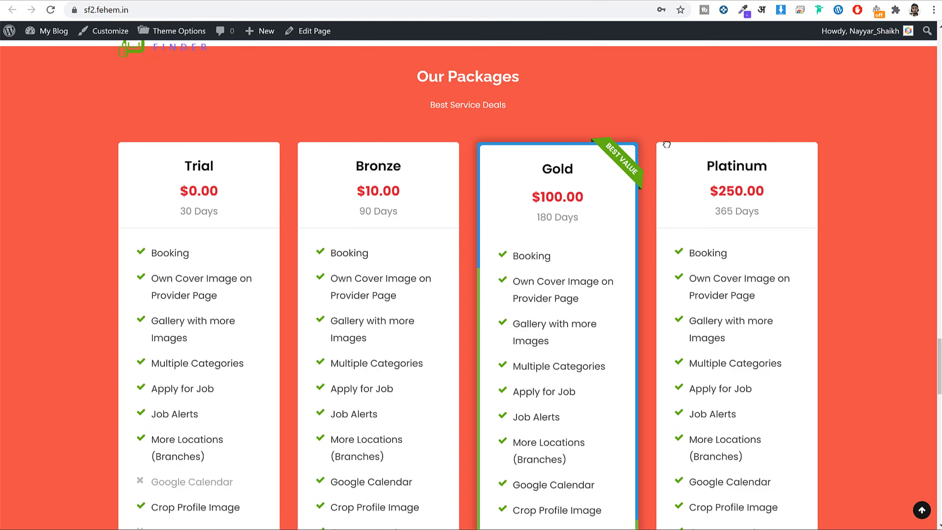
pyautogui.scroll(-15, 742, 266)
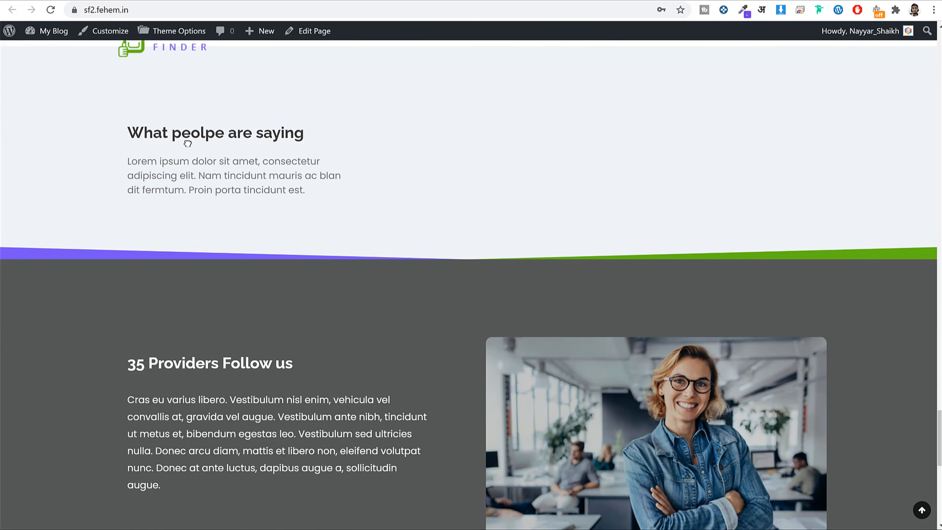
pyautogui.moveTo(187, 133); pyautogui.dragTo(362, 197)
pyautogui.click(300, 173)
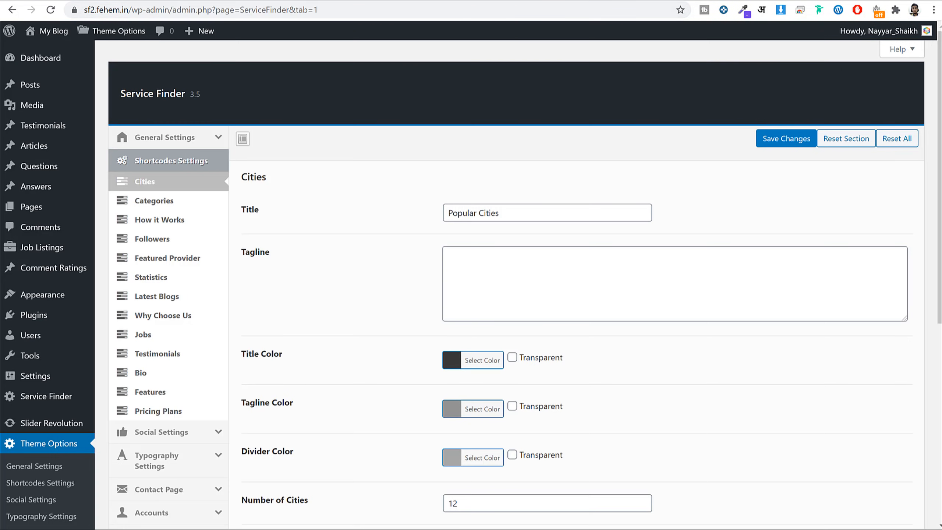
pyautogui.click(206, 350)
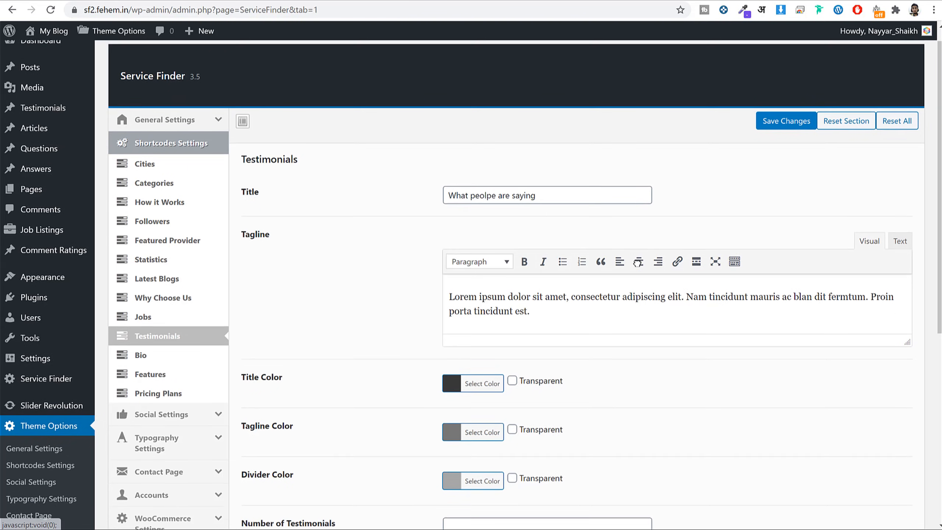
pyautogui.scroll(-3, 486, 86)
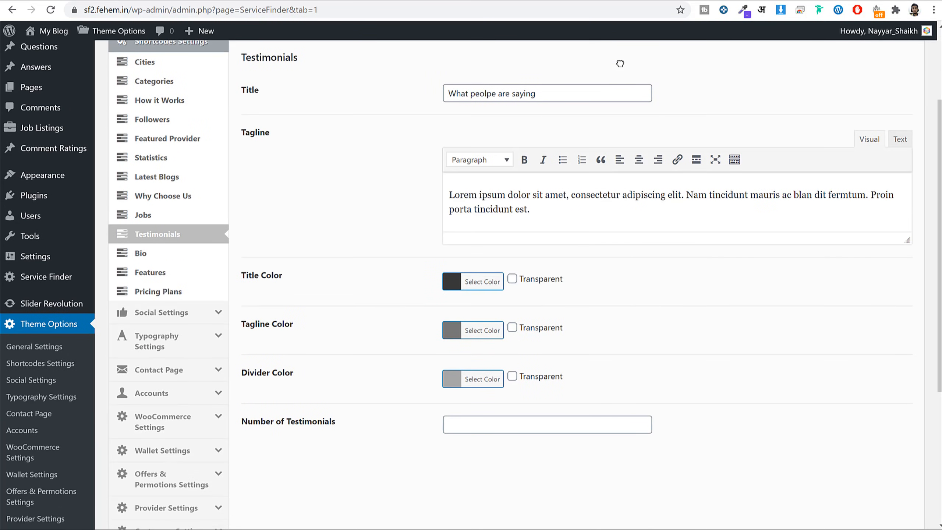
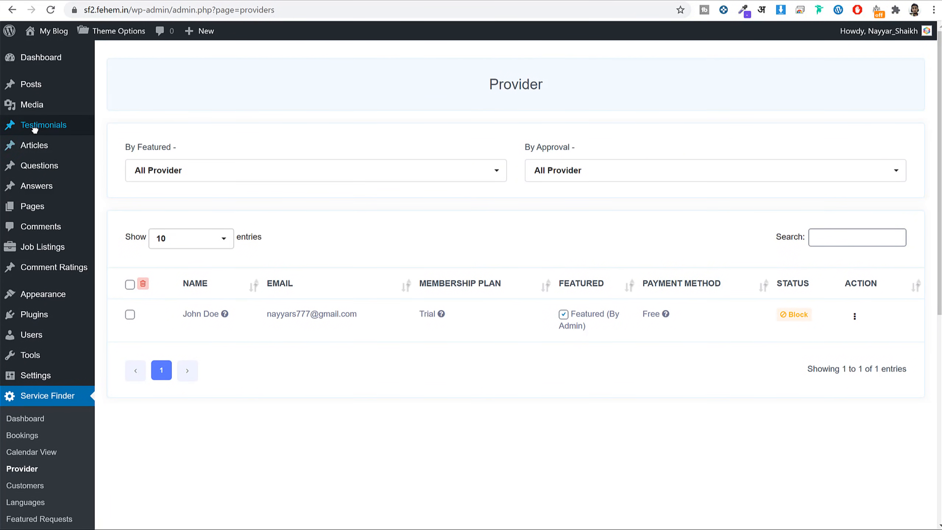
# Open an empty Add New Testimonial form, then scroll the homepage to check existing testimonials.
pyautogui.click(36, 127)
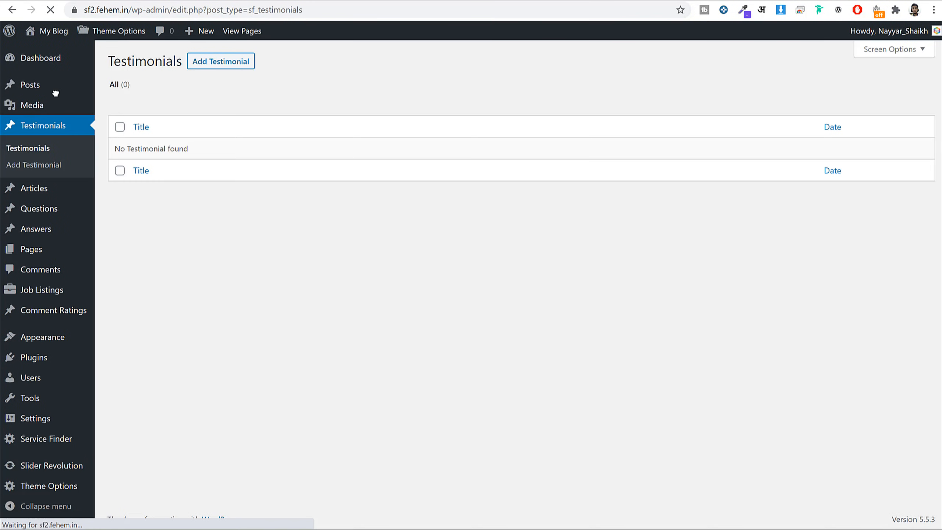
pyautogui.click(226, 61)
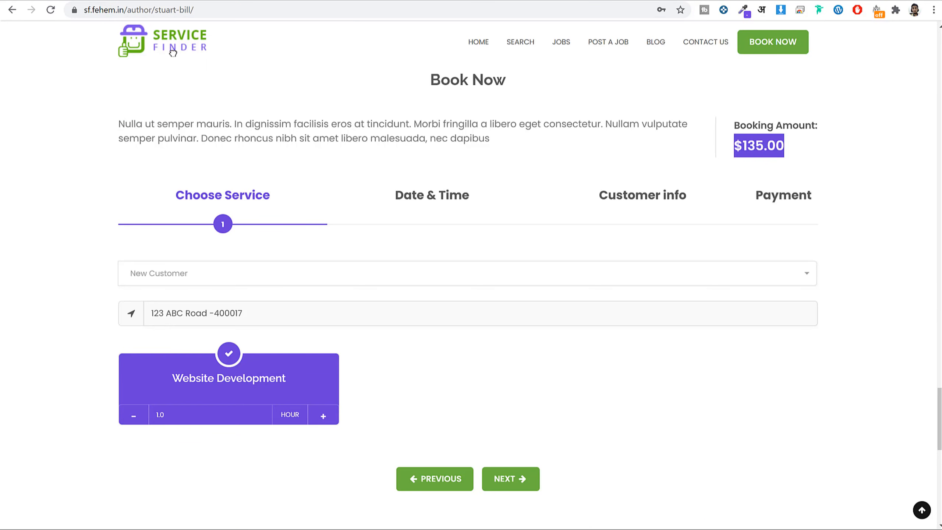
pyautogui.click(172, 47)
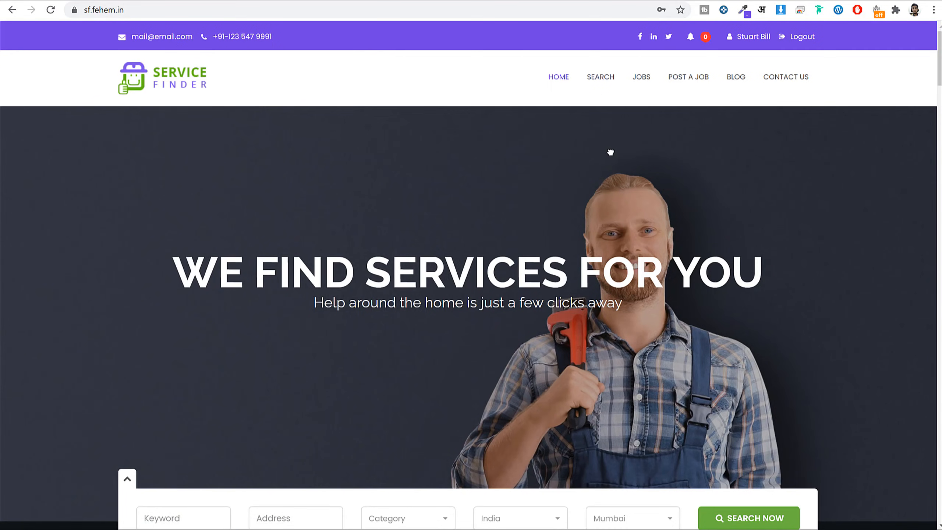
pyautogui.scroll(-20, 604, 171)
pyautogui.scroll(-20, 605, 174)
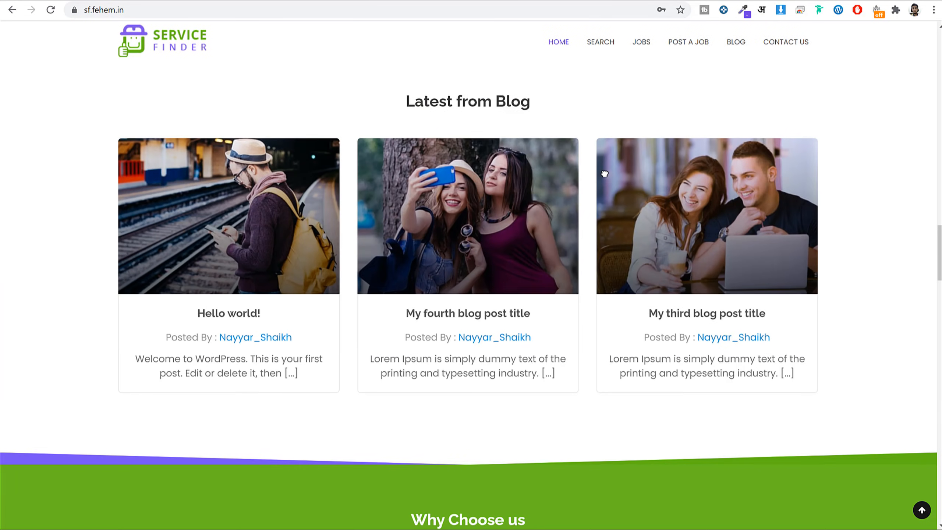
pyautogui.scroll(-10, 605, 174)
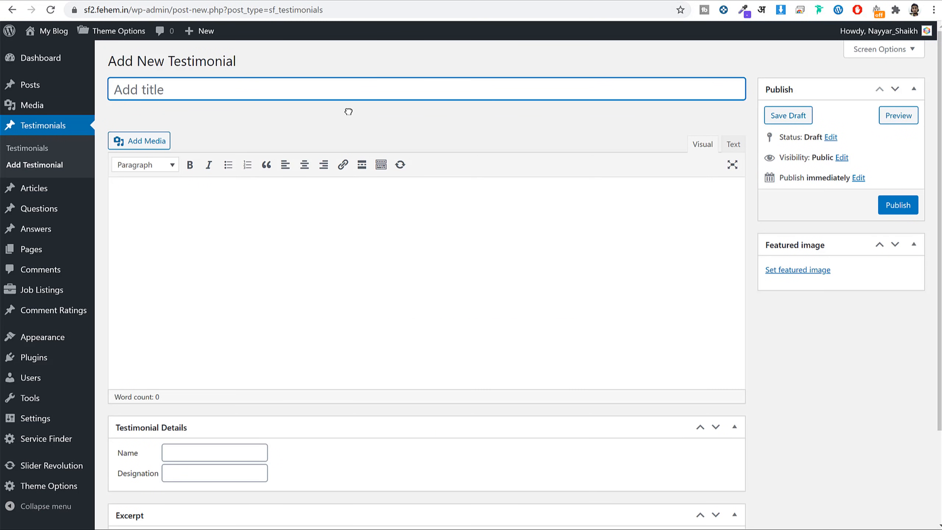
# Title the testimonial 'Great Job!', paste the lorem ipsum body, and fill in the reviewer name and Developer designation.
pyautogui.write('Grwe')
pyautogui.press('BackSpace')
pyautogui.press('BackSpace')
pyautogui.write('eat Job!')
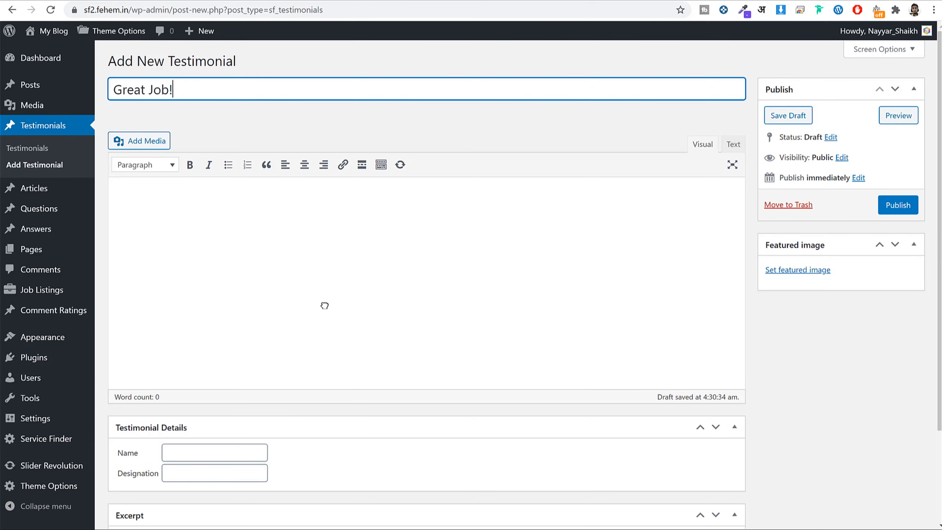
pyautogui.click(323, 305)
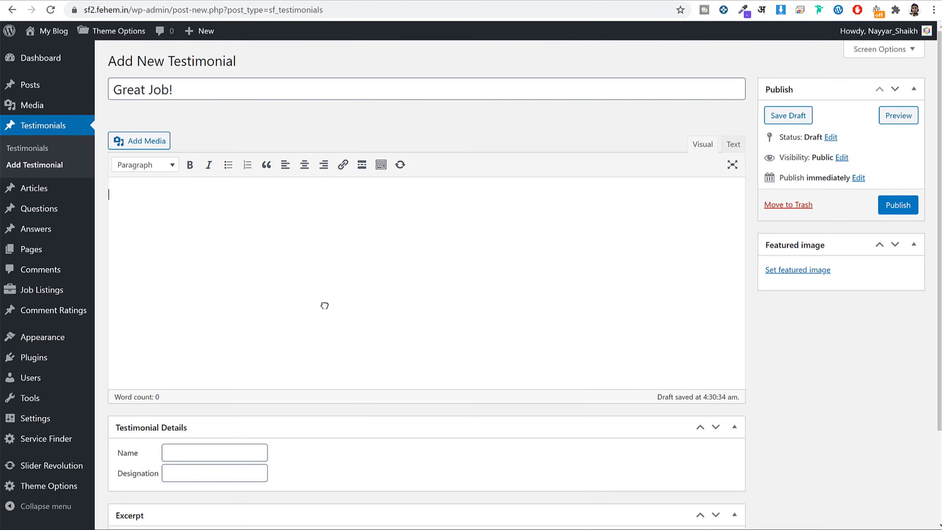
pyautogui.write('Lorem ipsum dolor sit amet, consectetur adipiscing elit. Nunc ac ultricies turpis, a maximus neque. Proin auctor ipsum mauris, eget dictum turpis consequat nec.')
pyautogui.scroll(-3, 488, 343)
pyautogui.click(186, 338)
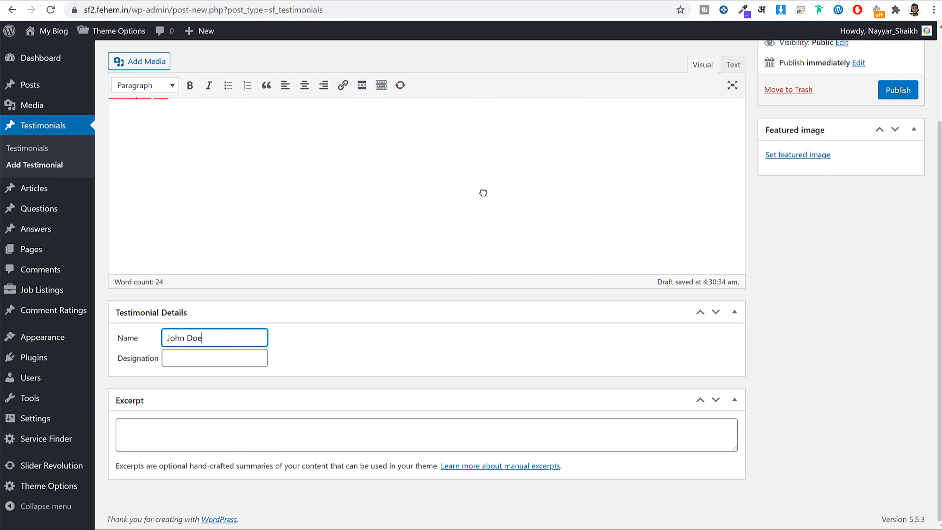
pyautogui.press('Tab')
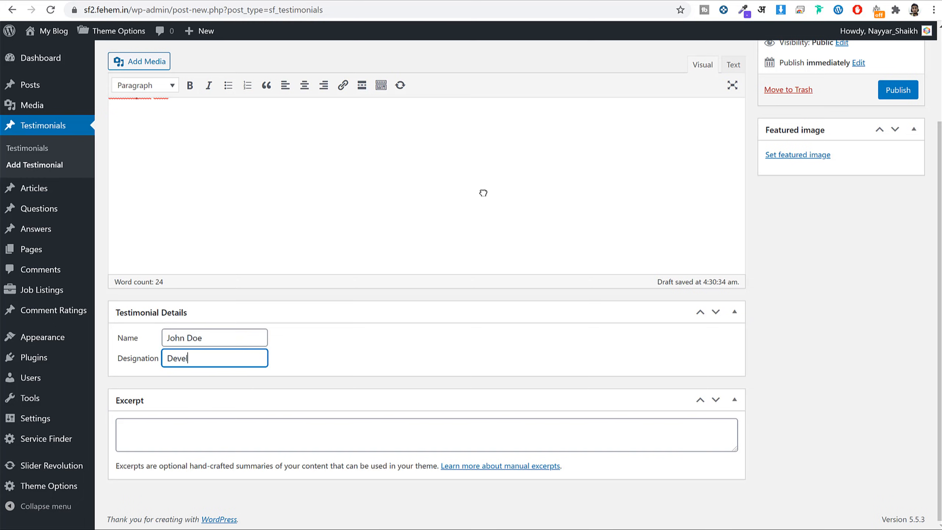
# Set the car-showroom photo from the Media Library as the featured image.
pyautogui.scroll(5, 671, 381)
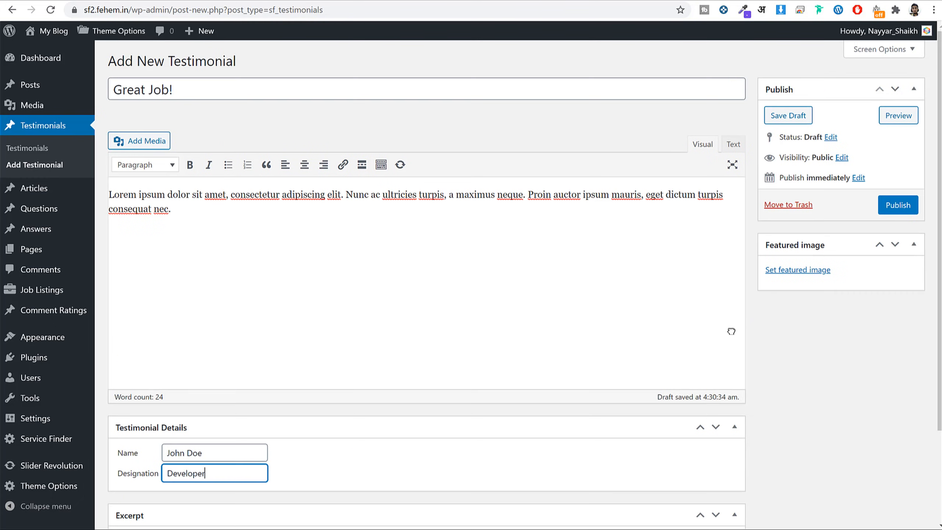
pyautogui.click(808, 271)
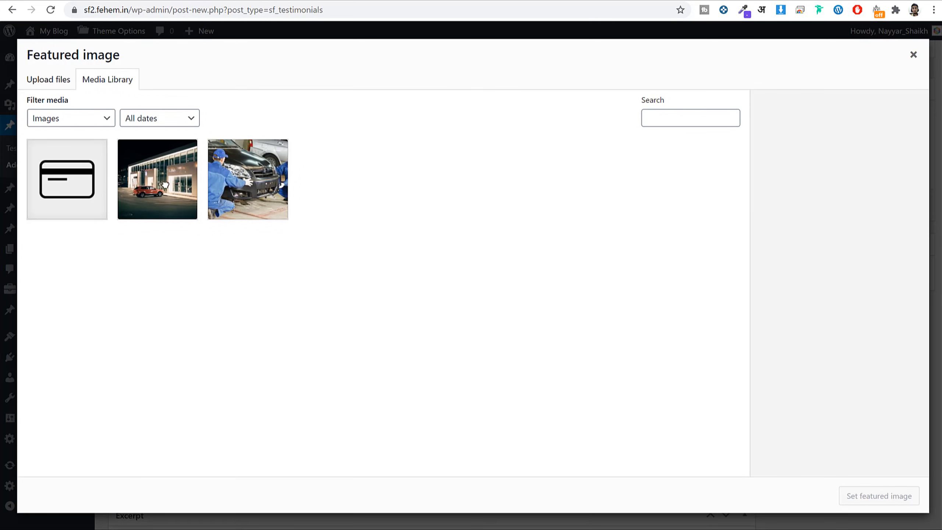
pyautogui.click(164, 187)
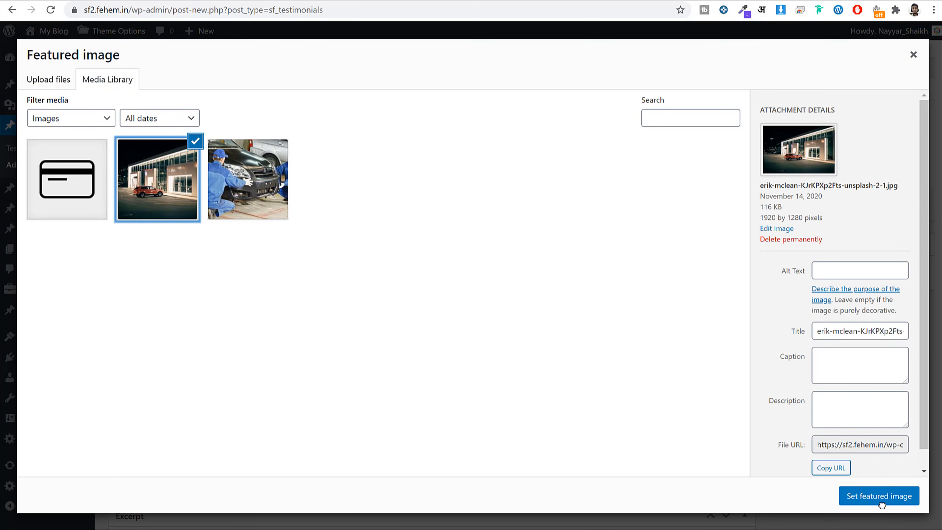
pyautogui.click(879, 496)
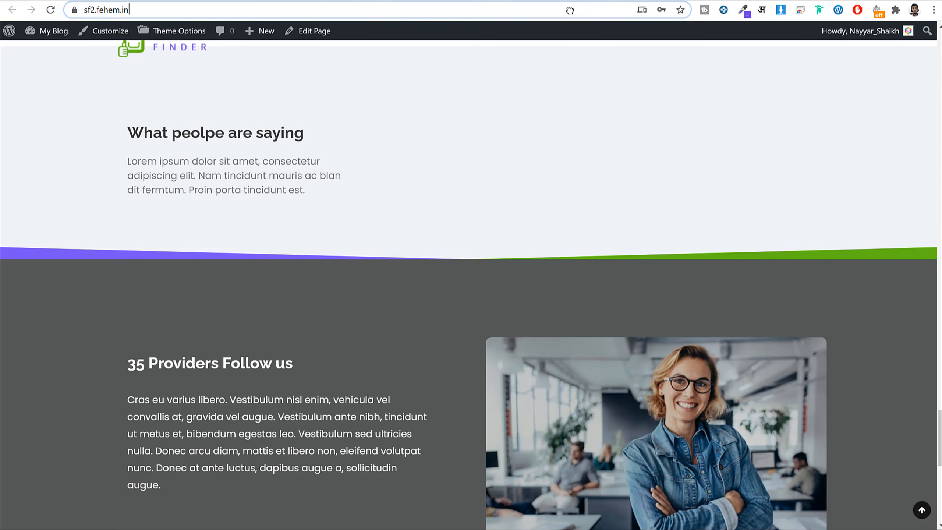
# Reload the homepage to confirm the Great Job! testimonial appears.
pyautogui.click(570, 11)
pyautogui.press('Return')
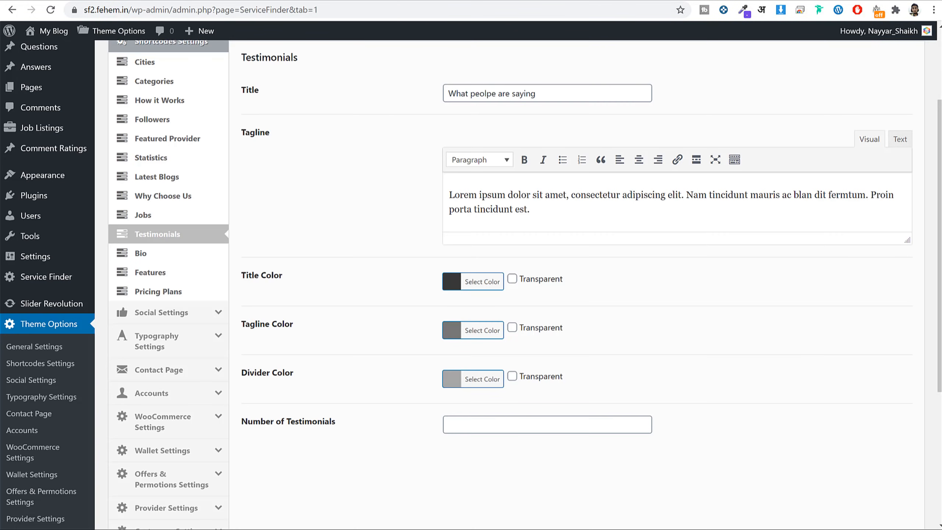
pyautogui.scroll(2, 674, 245)
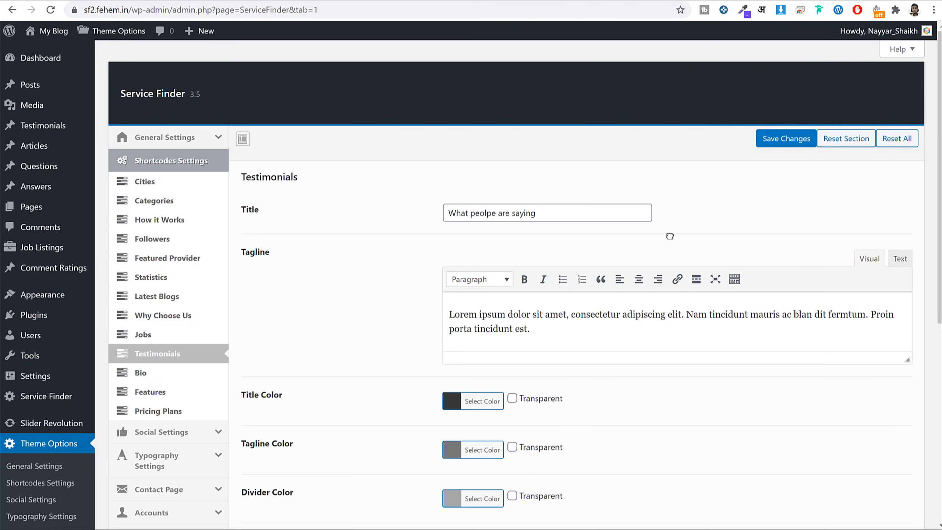
pyautogui.scroll(-8, 674, 245)
pyautogui.scroll(8, 674, 248)
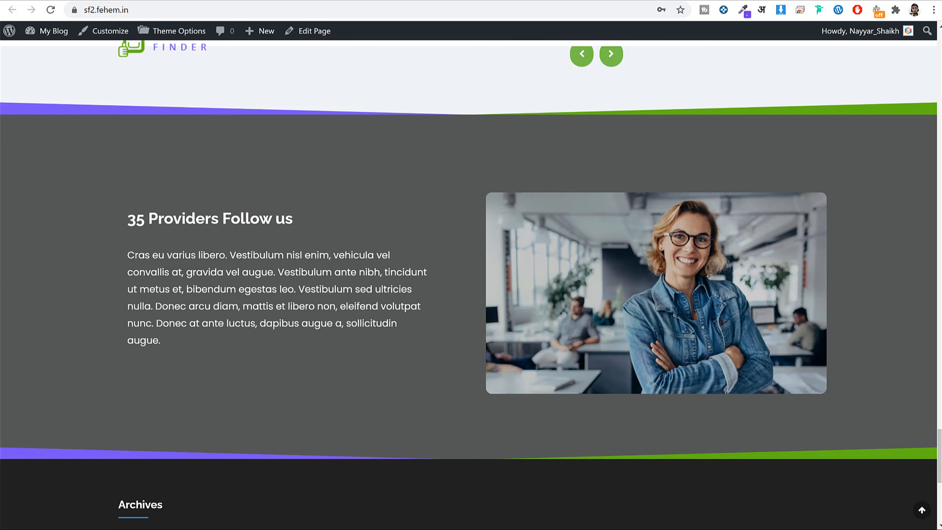
pyautogui.scroll(-5, 659, 282)
pyautogui.scroll(10, 669, 297)
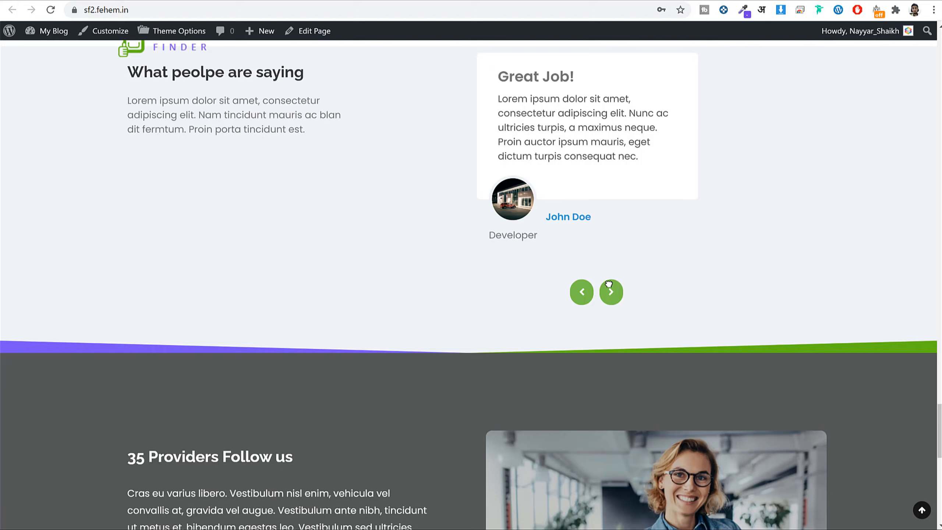
pyautogui.scroll(9, 638, 337)
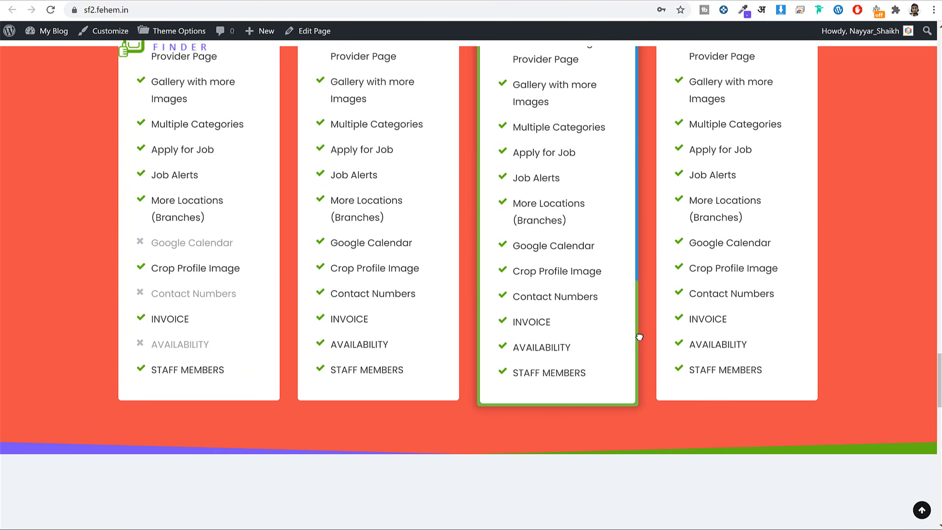
pyautogui.scroll(5, 640, 337)
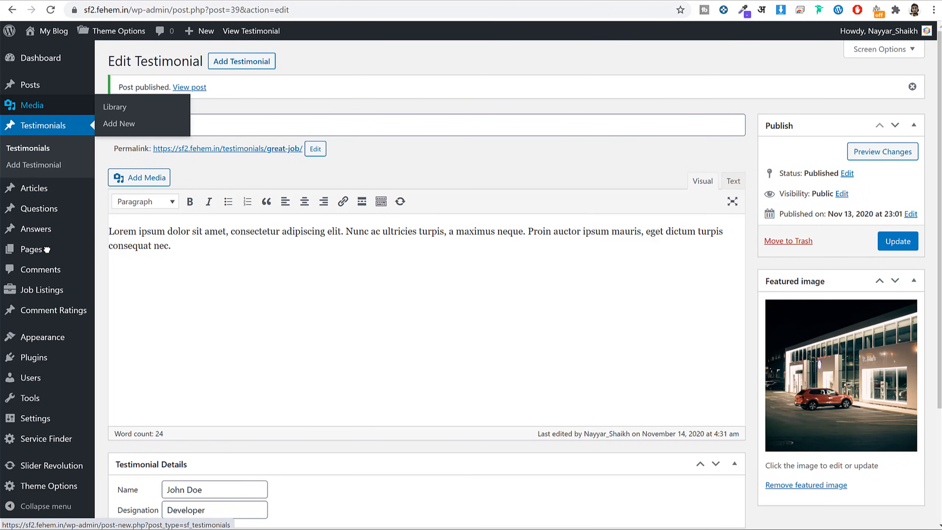
# Create and publish a page titled Contact using the Contact Us Standard template.
pyautogui.click(46, 249)
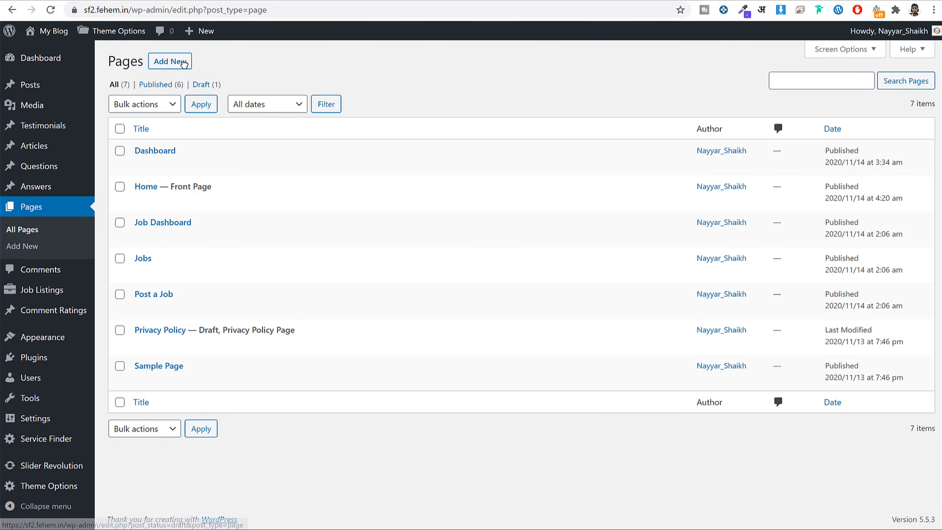
pyautogui.click(170, 61)
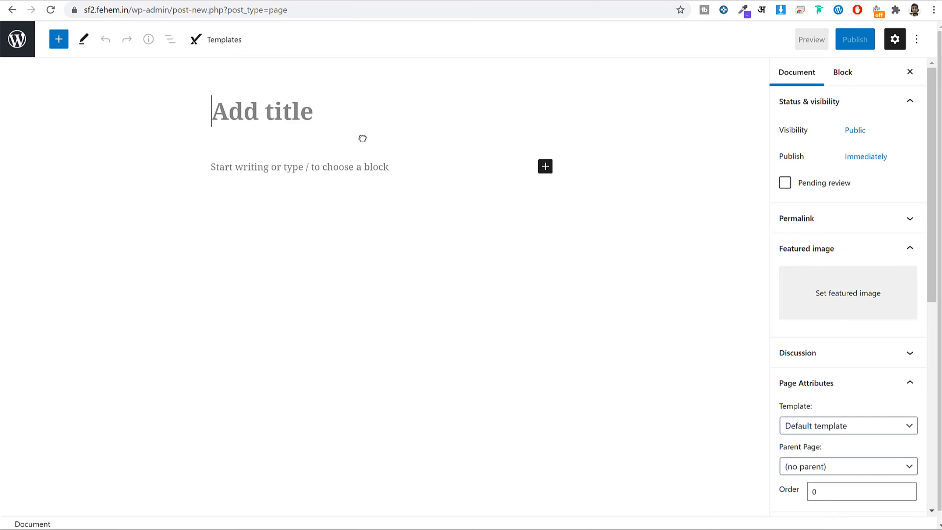
pyautogui.write('Contact')
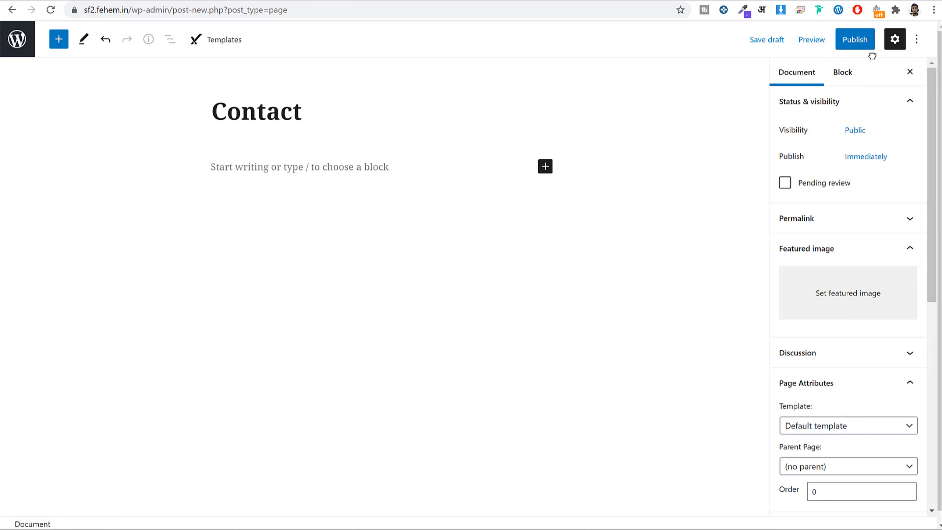
pyautogui.scroll(-6, 845, 125)
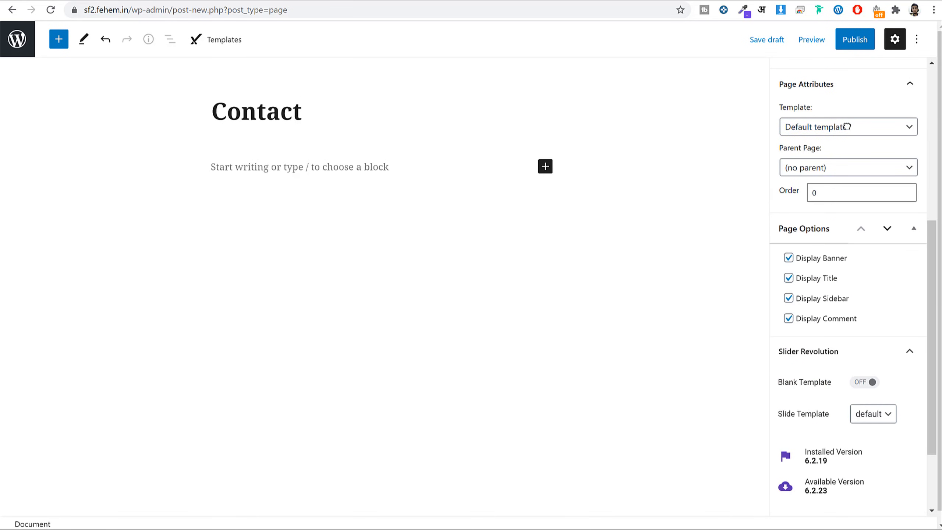
pyautogui.click(842, 126)
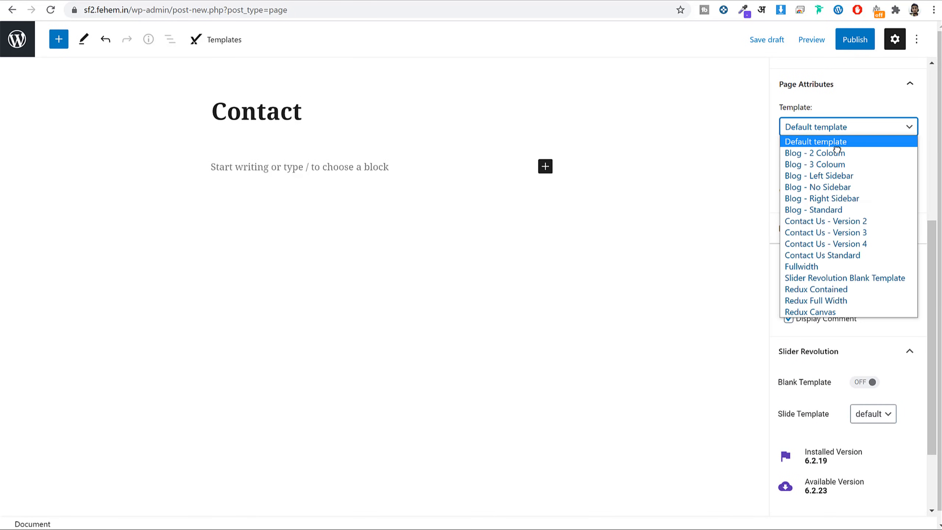
pyautogui.click(850, 254)
pyautogui.click(855, 39)
pyautogui.click(815, 39)
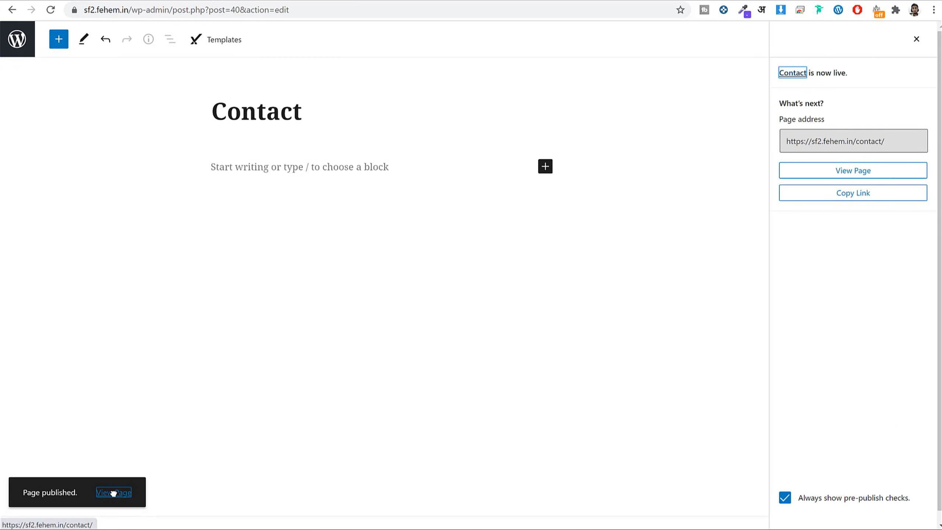
# Open the published Contact page in a new browser tab.
pyautogui.rightClick(114, 493)
pyautogui.click(183, 360)
pyautogui.hotkey('ctrl', 'Tab')
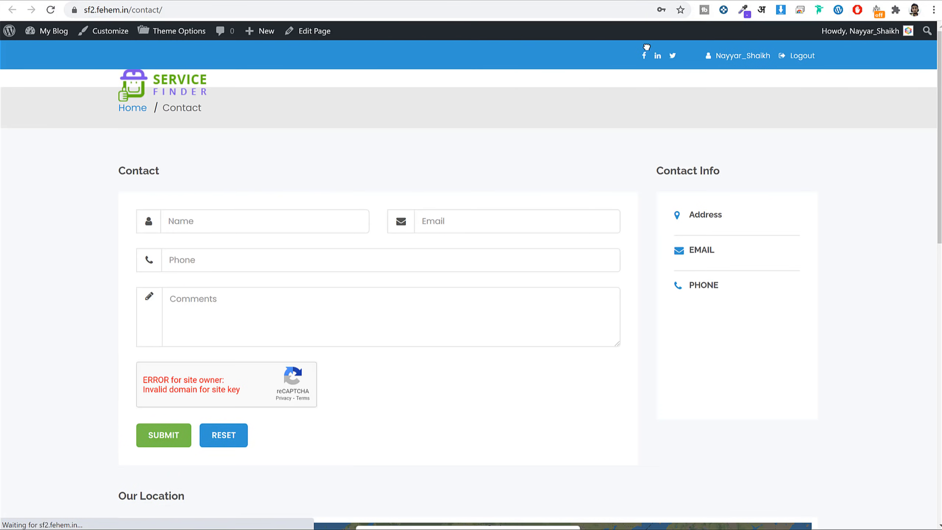
# Review the live Contact page's Contact Info section, then open the theme's Contact Page settings.
pyautogui.scroll(-10, 760, 265)
pyautogui.scroll(7, 769, 269)
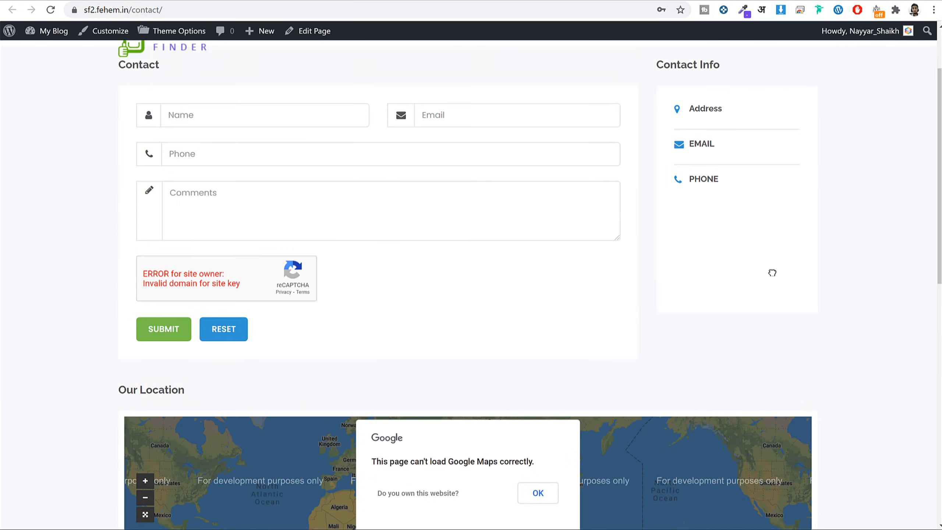
pyautogui.scroll(3, 772, 273)
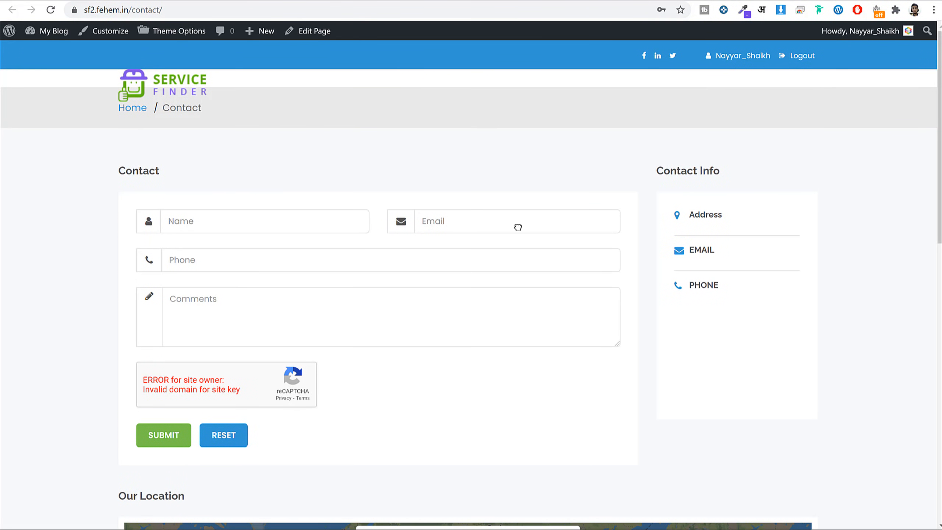
pyautogui.scroll(-8, 740, 209)
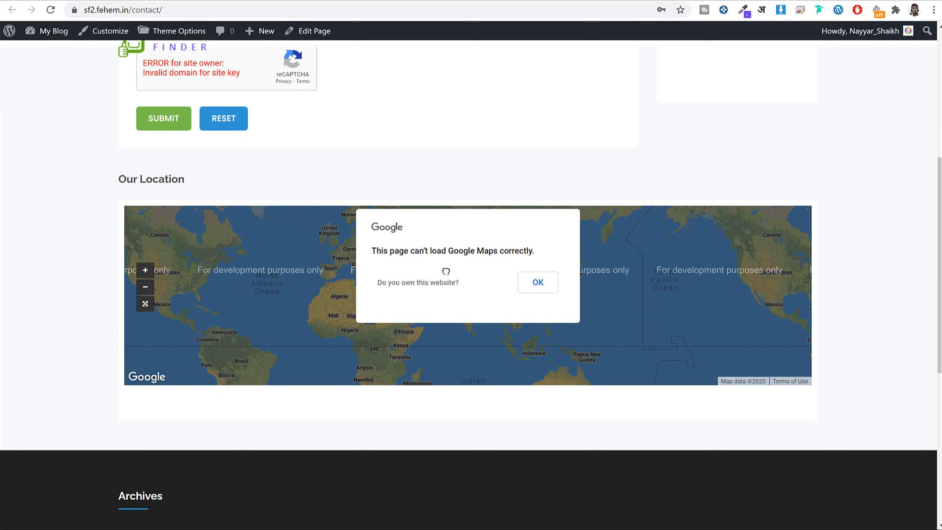
pyautogui.scroll(8, 499, 309)
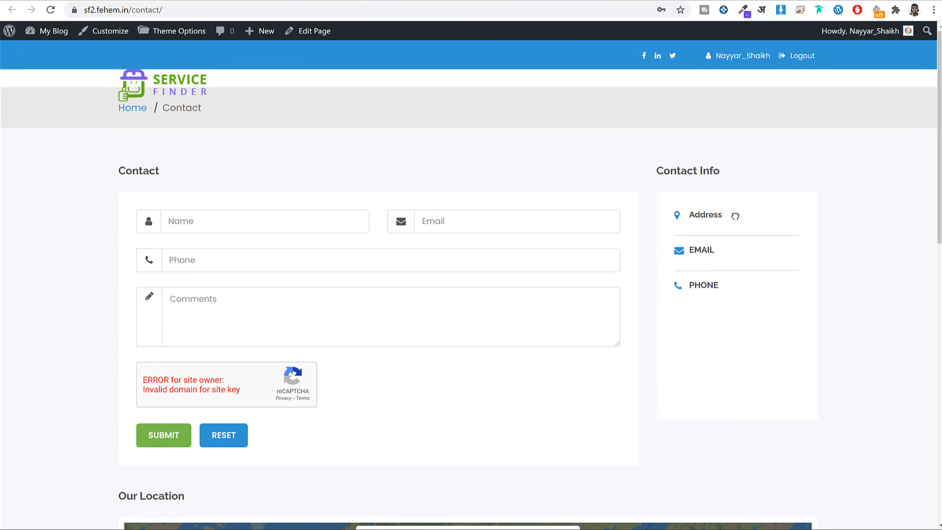
pyautogui.doubleClick(708, 250)
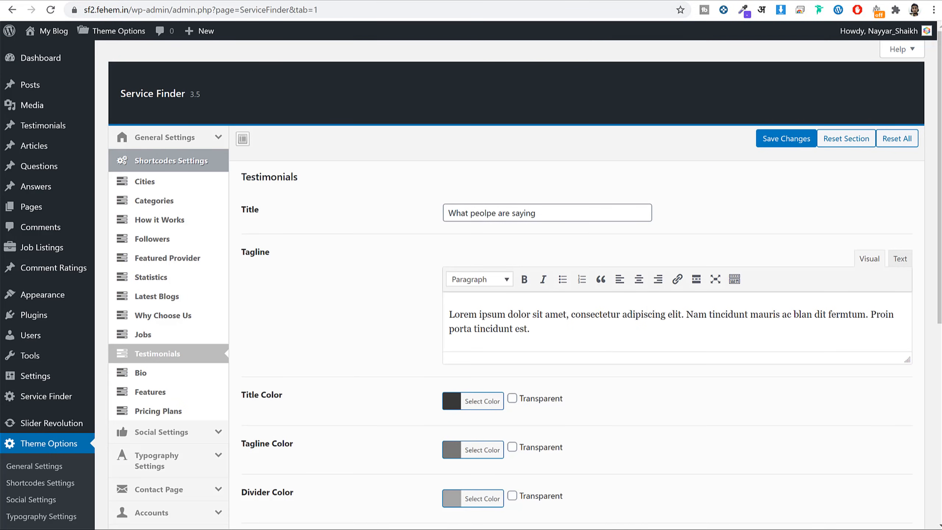
pyautogui.scroll(-3, 433, 153)
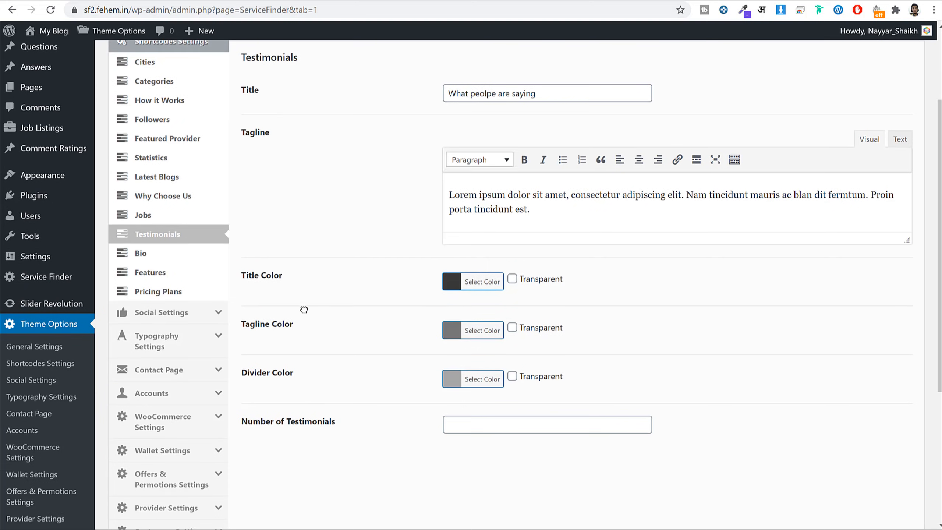
pyautogui.click(160, 371)
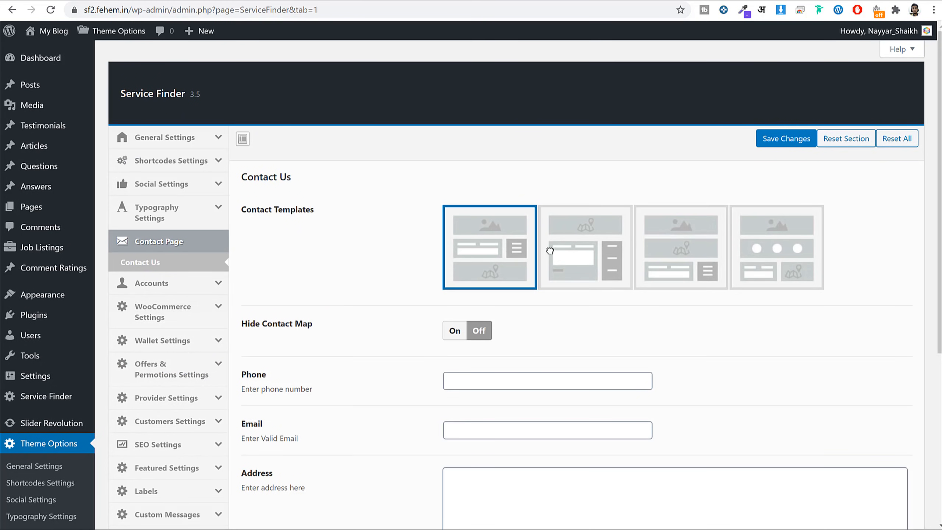
# Enter the contact phone number, e-mail and a Mumbai address, and save the changes.
pyautogui.scroll(-5, 589, 252)
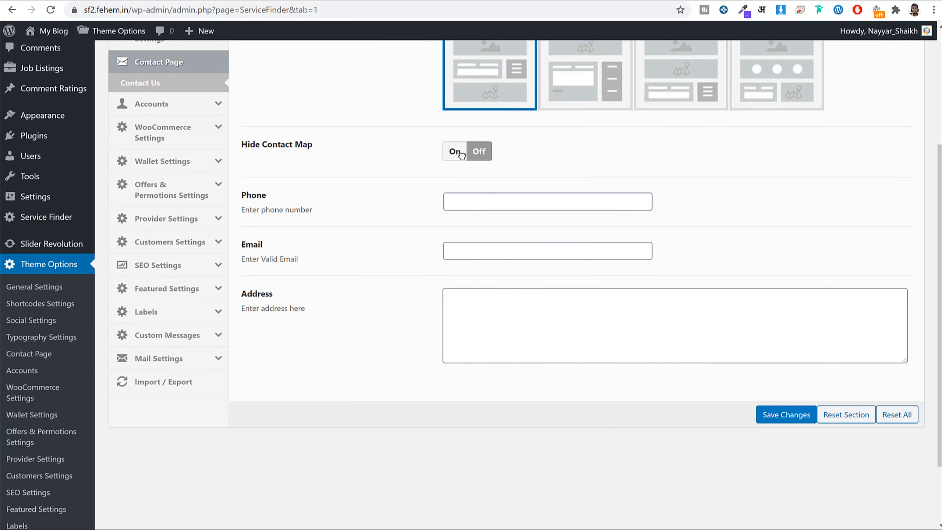
pyautogui.click(505, 200)
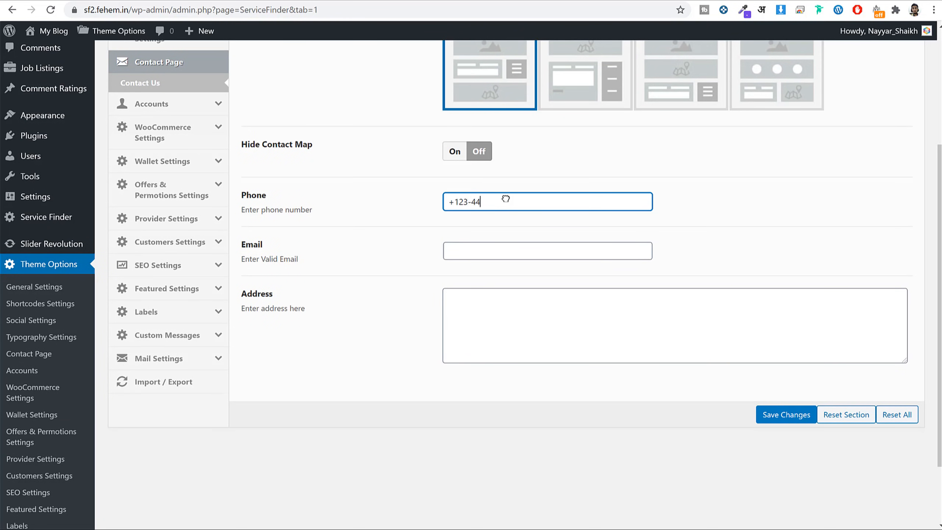
pyautogui.click(513, 259)
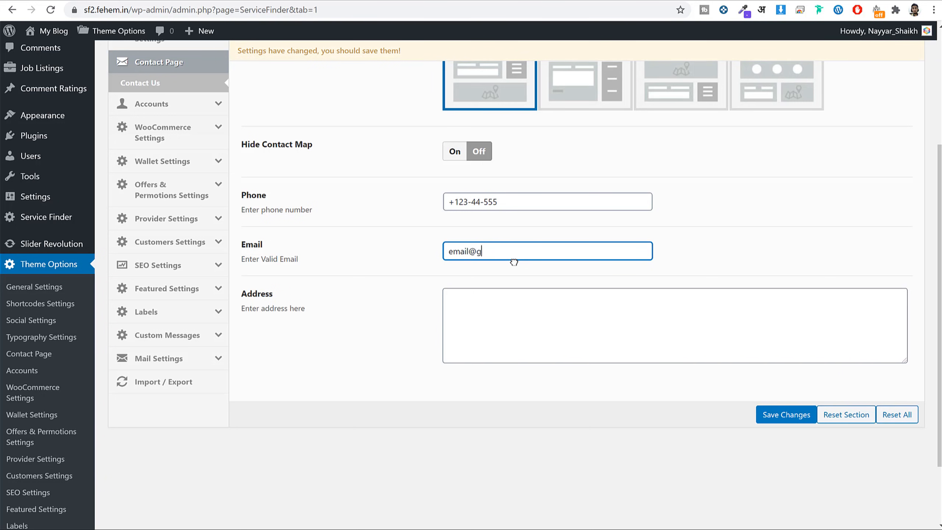
pyautogui.write('mail.co')
pyautogui.press('Tab')
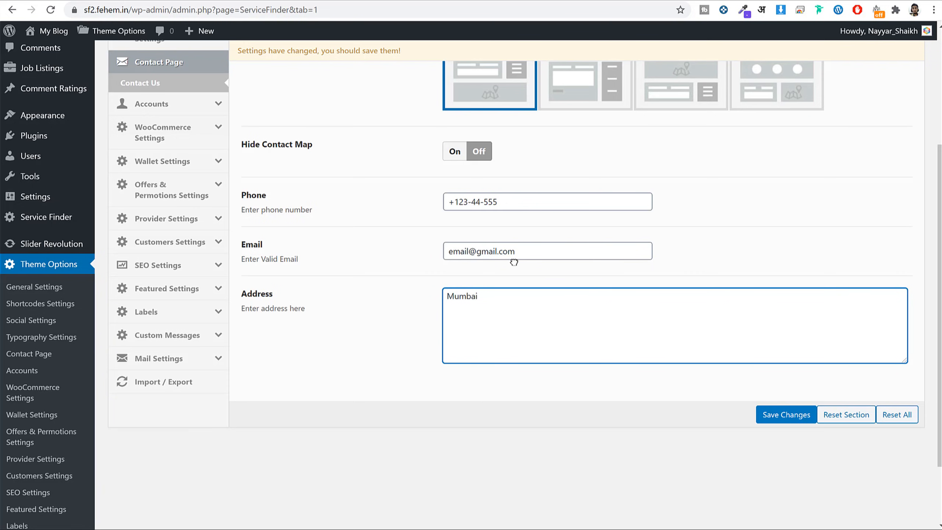
pyautogui.click(779, 413)
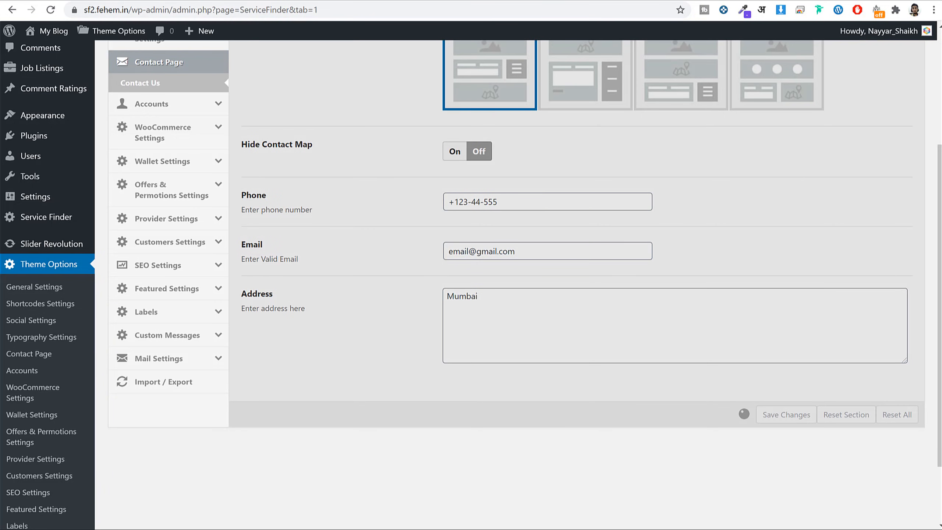
# Reload the Contact page to verify the details and dismiss the Google Maps error.
pyautogui.click(616, 1)
pyautogui.click(617, 9)
pyautogui.press('Return')
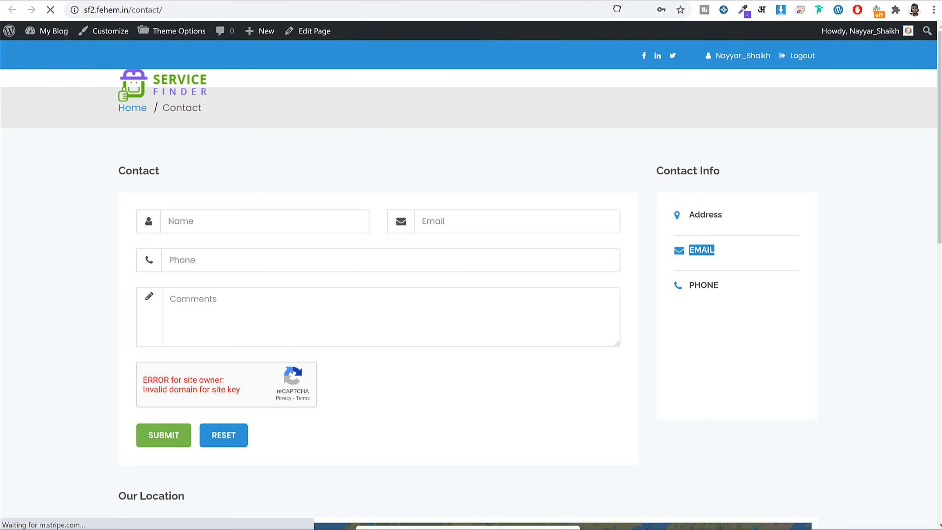
pyautogui.moveTo(690, 233); pyautogui.dragTo(761, 251)
pyautogui.scroll(-1, 761, 250)
pyautogui.scroll(-4, 764, 245)
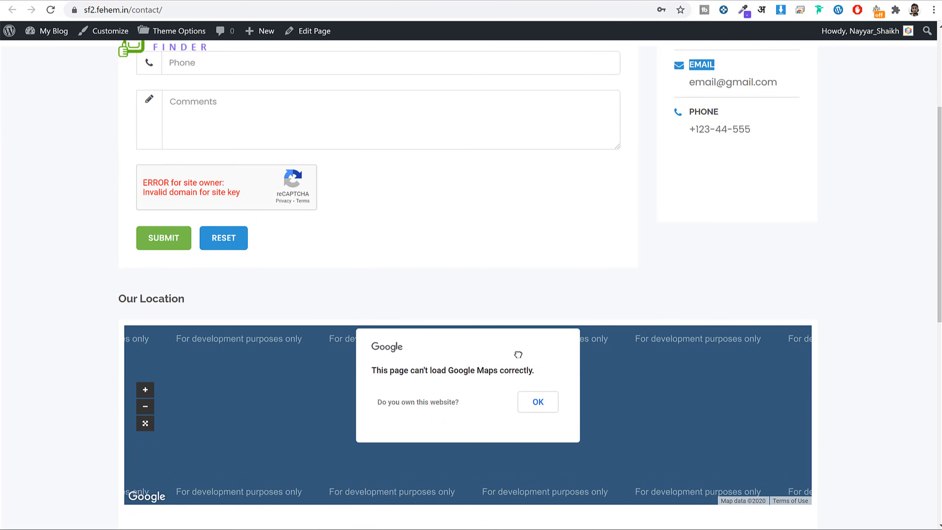
pyautogui.scroll(3, 518, 355)
pyautogui.scroll(-5, 543, 358)
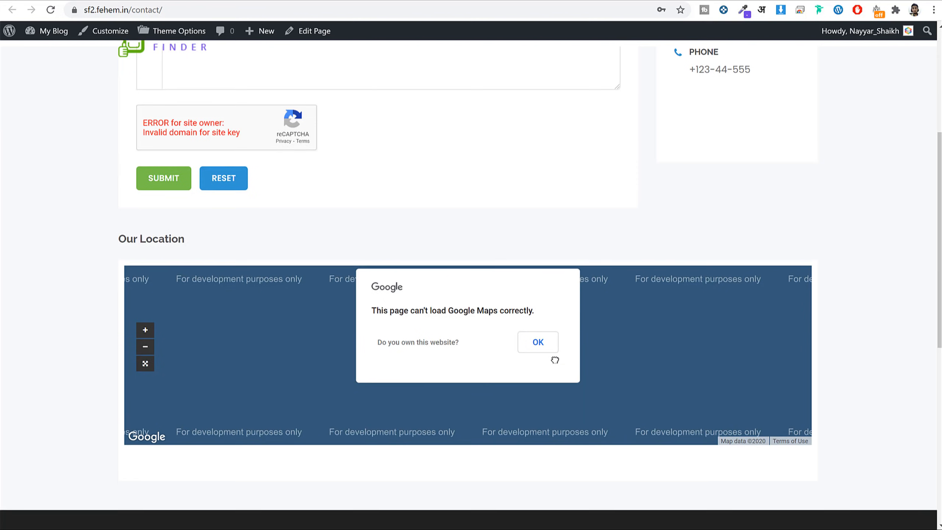
pyautogui.click(538, 342)
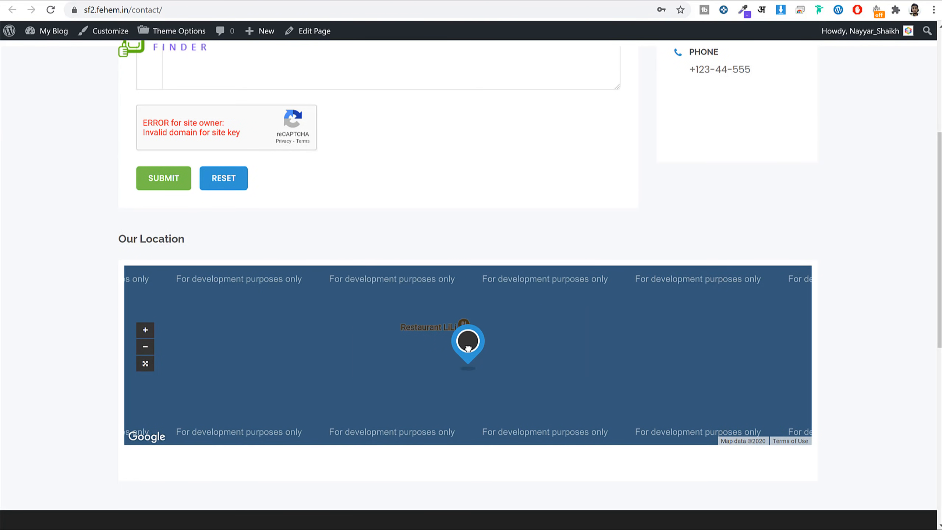
# Return to the theme options and open the Import / Export section.
pyautogui.hotkey('ctrl', 'Tab')
pyautogui.scroll(4, 639, 281)
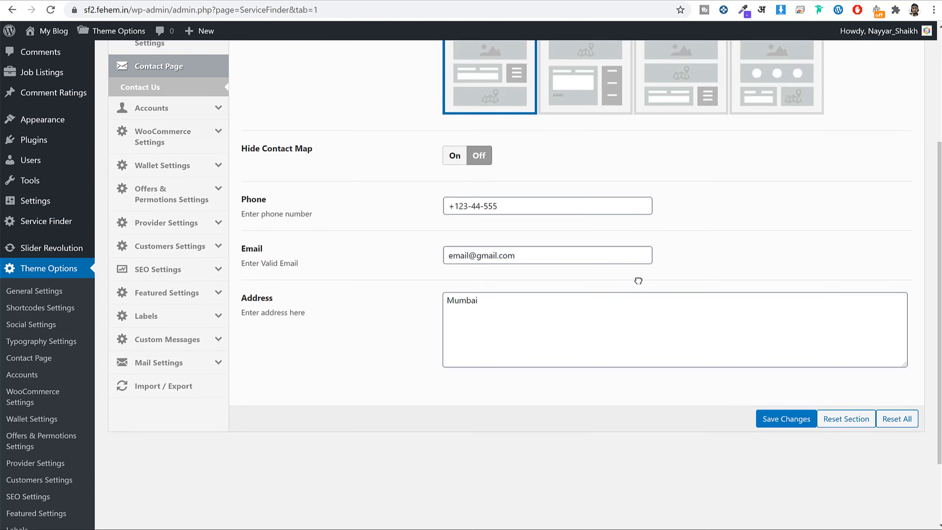
pyautogui.scroll(-3, 638, 285)
pyautogui.scroll(-3, 440, 356)
pyautogui.click(159, 381)
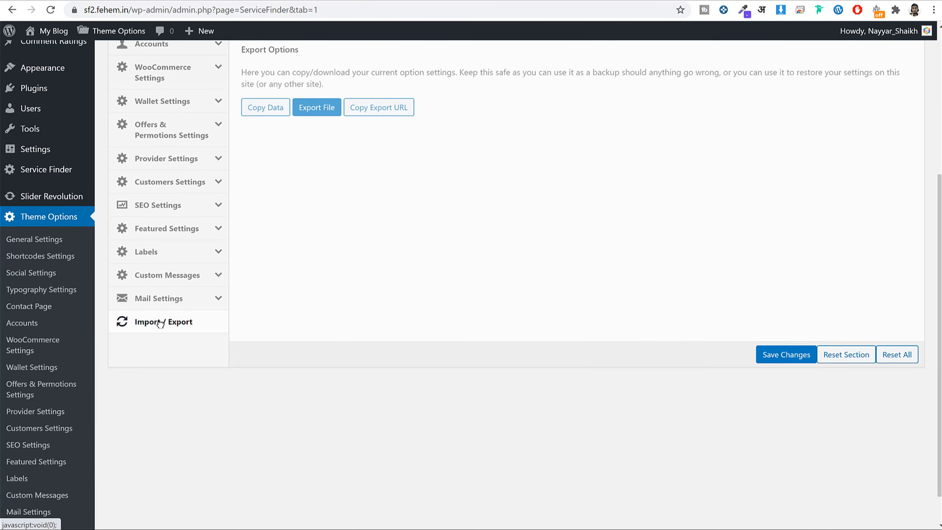
pyautogui.scroll(5, 373, 360)
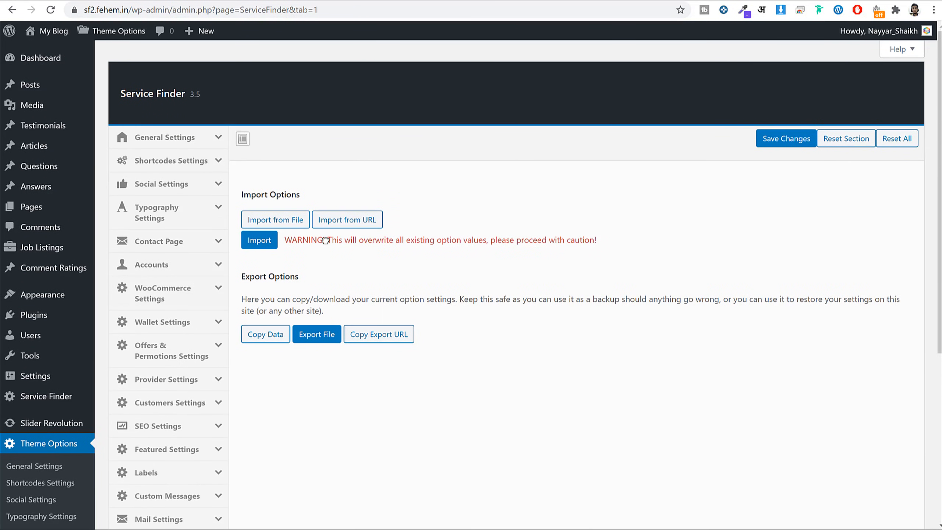
# Expand General Settings and open the Map Setting section.
pyautogui.click(173, 137)
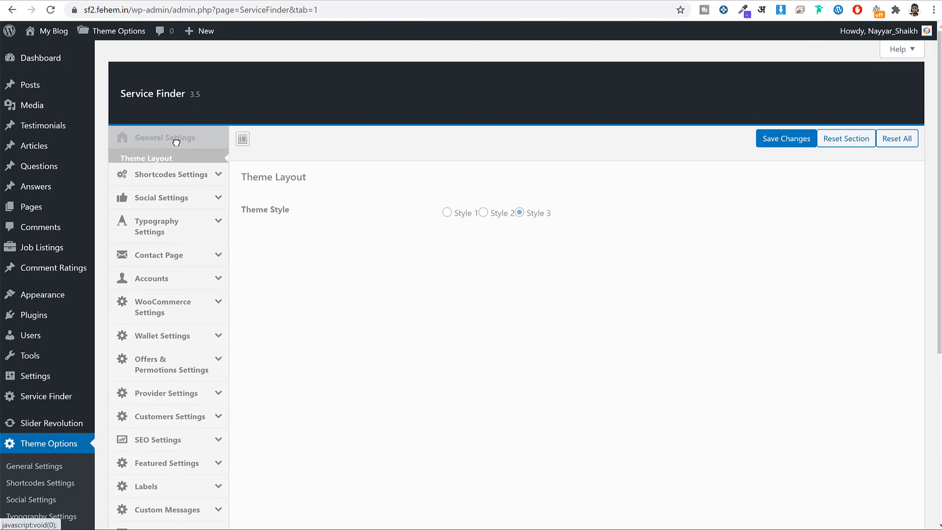
pyautogui.scroll(-3, 178, 237)
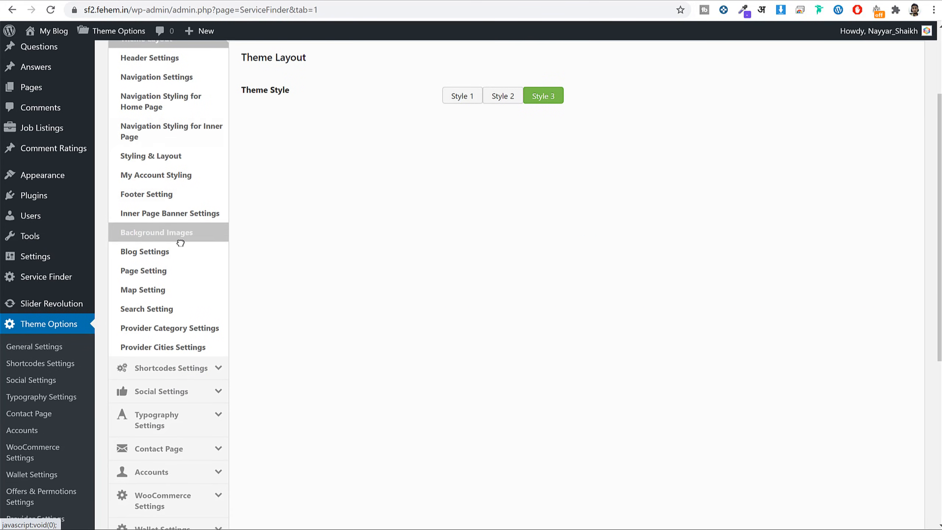
pyautogui.click(181, 291)
pyautogui.scroll(3, 339, 273)
# Inspect the empty Browser and Server API Key fields, then scroll to the map colour options.
pyautogui.tripleClick(265, 213)
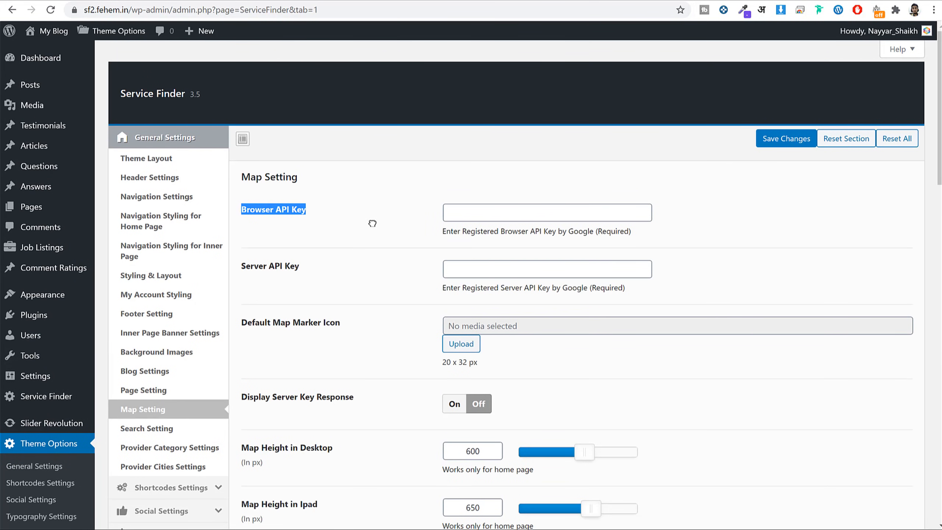
pyautogui.click(505, 212)
pyautogui.moveTo(300, 266); pyautogui.dragTo(254, 266)
pyautogui.click(506, 215)
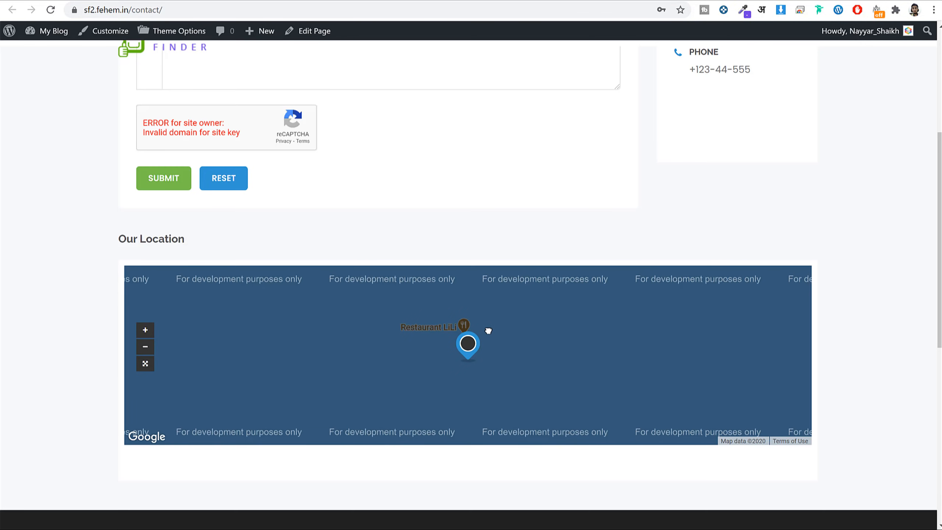
pyautogui.scroll(-2, 550, 219)
pyautogui.scroll(6, 551, 219)
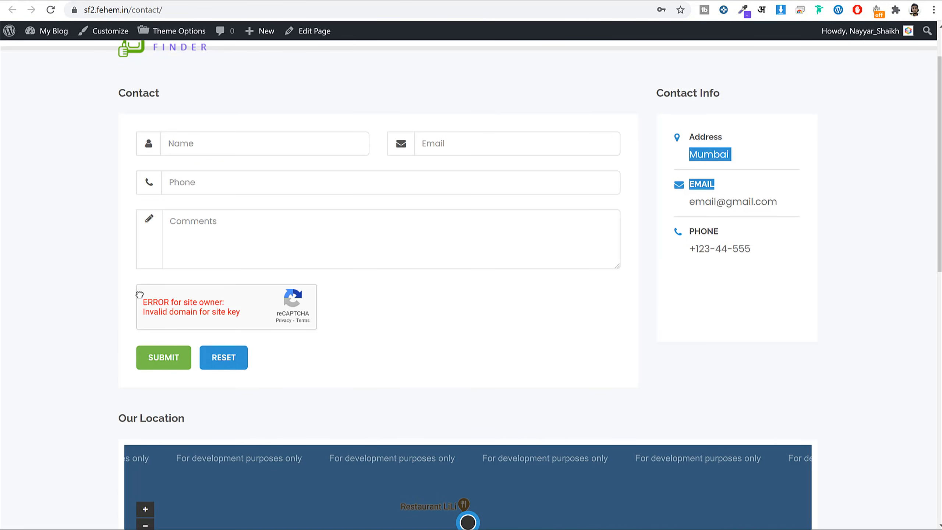
pyautogui.moveTo(139, 295); pyautogui.dragTo(242, 314)
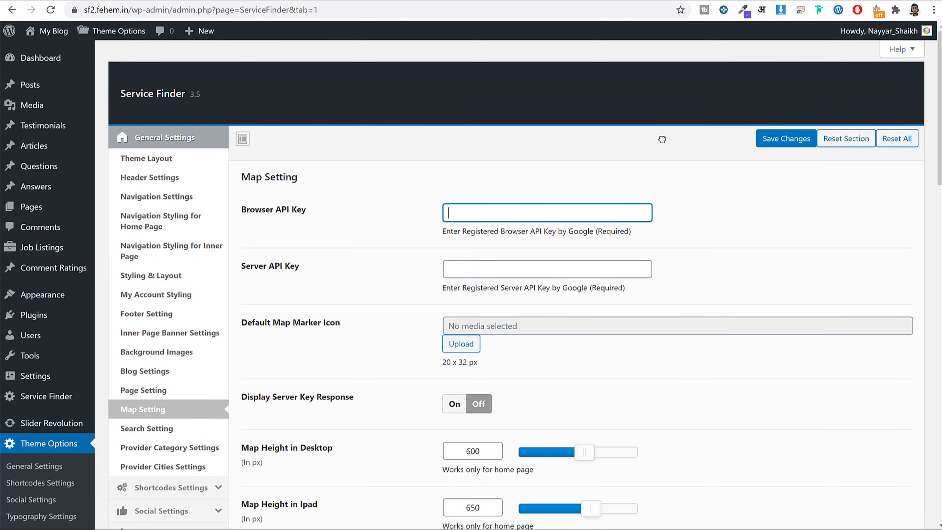
pyautogui.click(750, 151)
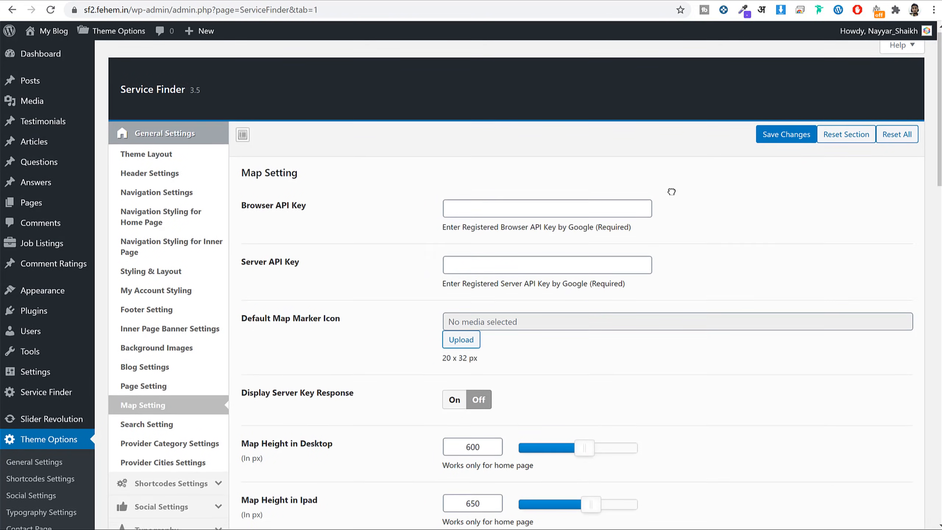
pyautogui.scroll(-8, 667, 191)
pyautogui.scroll(-3, 189, 151)
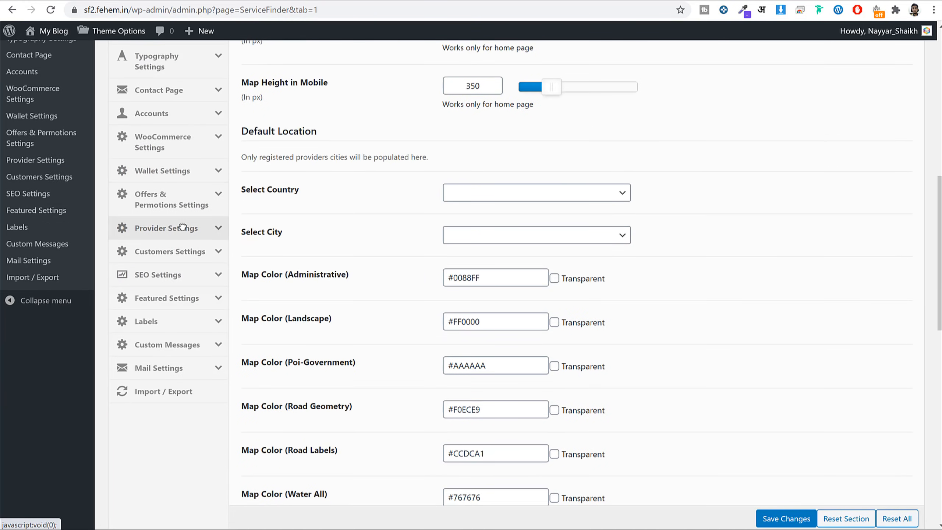
# Clear the reCAPTCHA Site Key under Provider Settings > Captcha, save, and reload the Contact page.
pyautogui.click(182, 227)
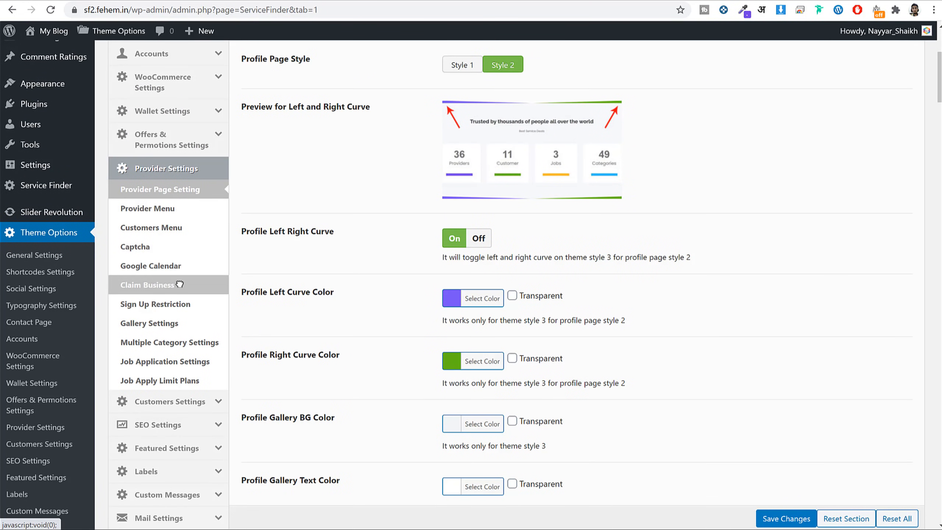
pyautogui.click(139, 251)
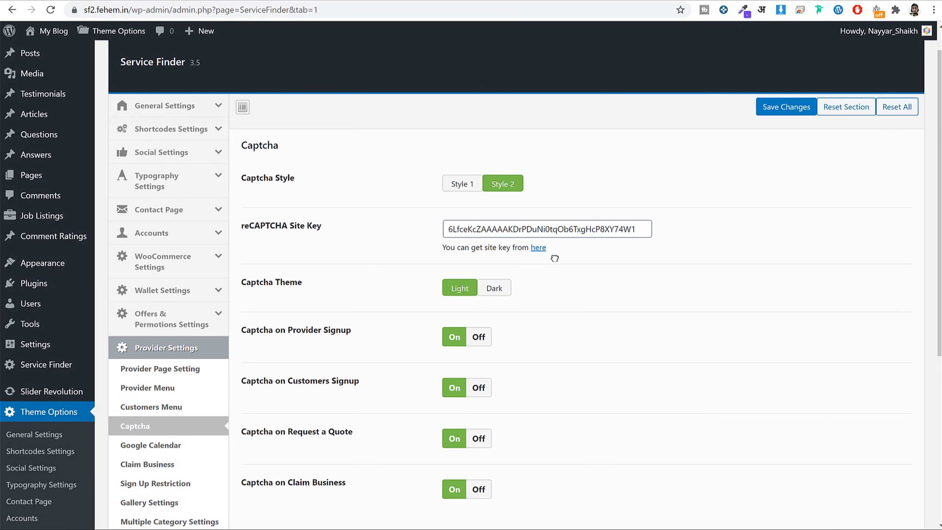
pyautogui.doubleClick(536, 230)
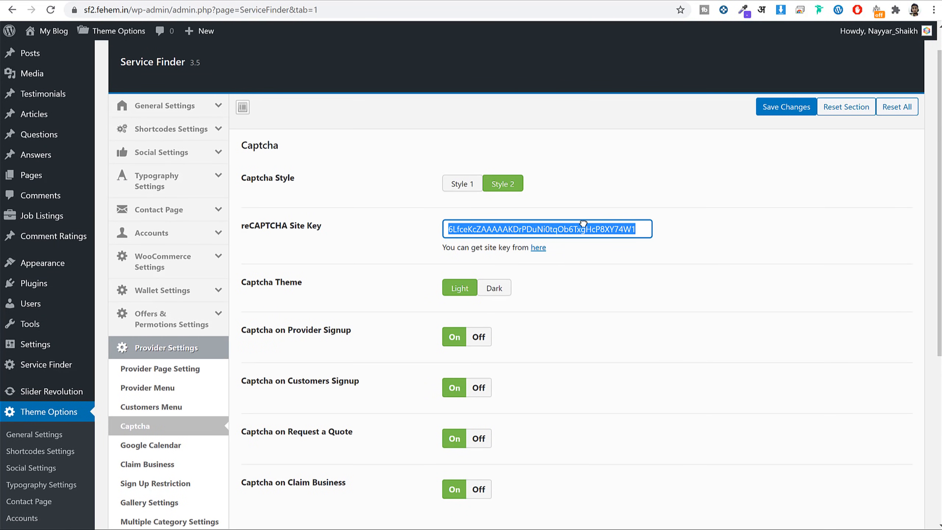
pyautogui.press('BackSpace')
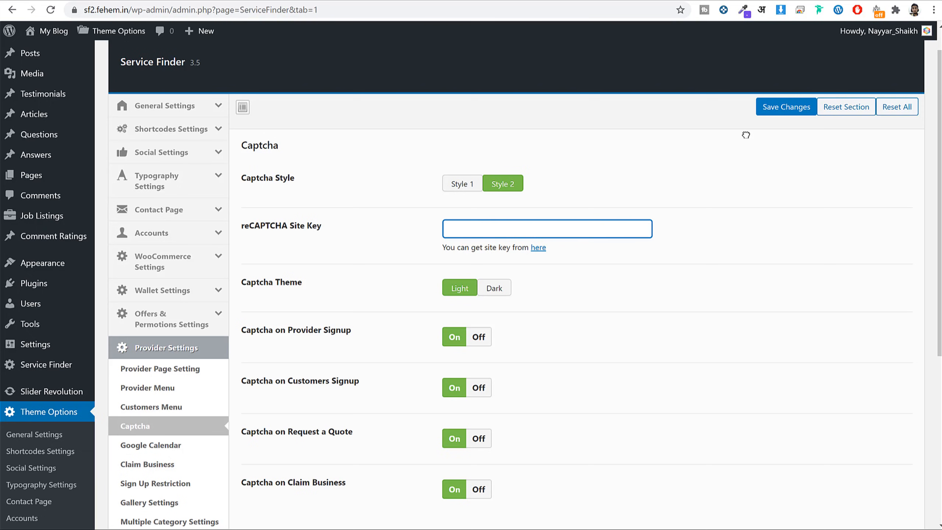
pyautogui.click(787, 107)
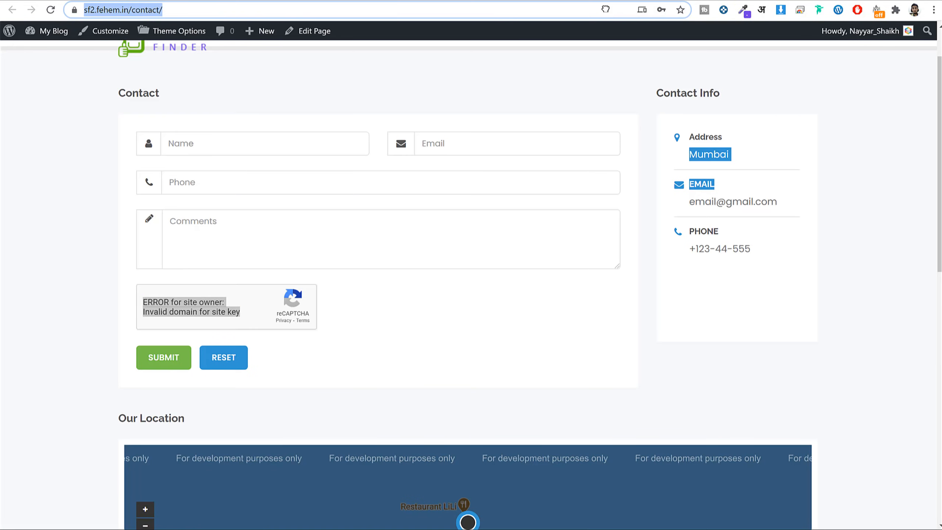
pyautogui.press('Return')
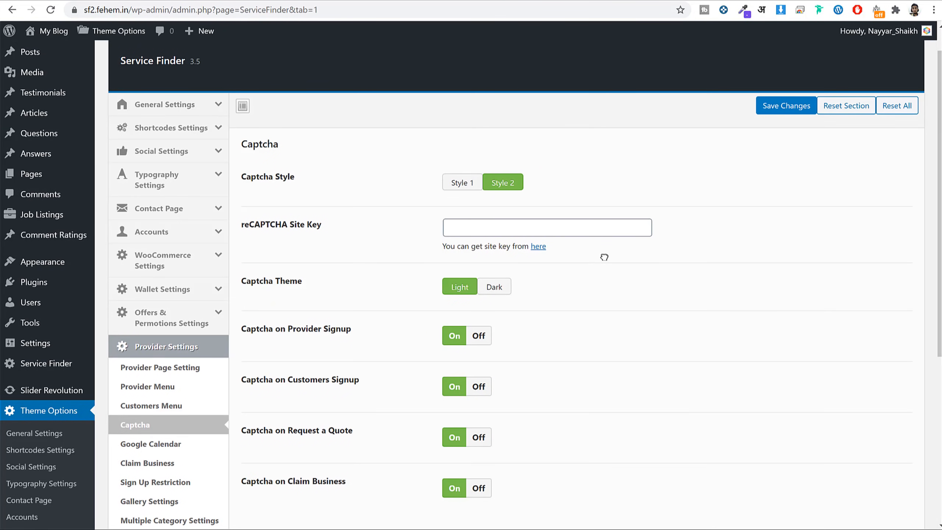
# Open the reCAPTCHA admin console in a new tab and start registering a new site.
pyautogui.rightClick(544, 248)
pyautogui.click(556, 256)
pyautogui.click(519, 1)
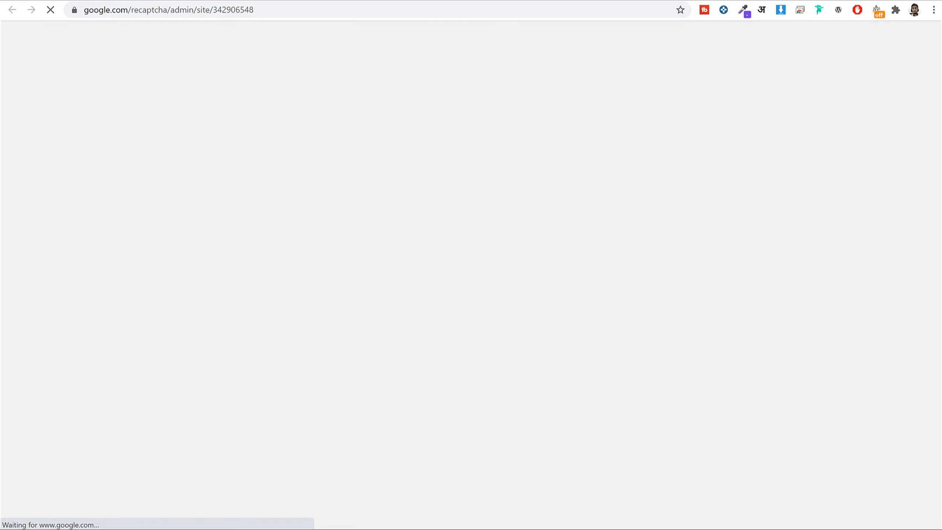
pyautogui.click(460, 1)
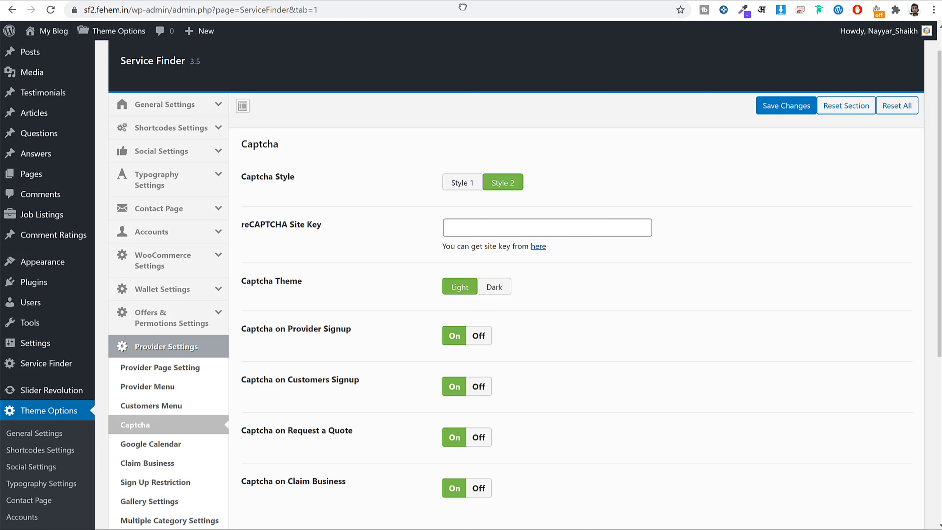
pyautogui.rightClick(539, 248)
pyautogui.click(553, 1)
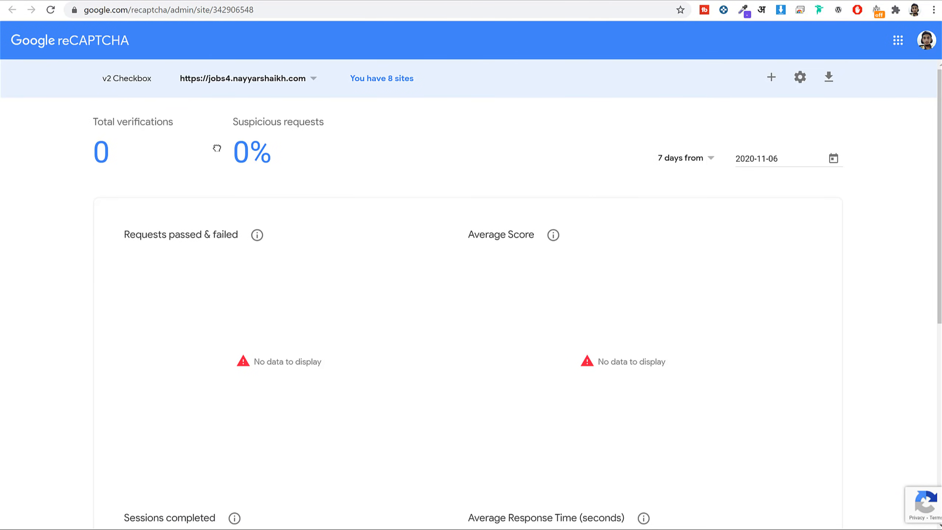
pyautogui.click(283, 77)
pyautogui.click(282, 77)
pyautogui.click(770, 77)
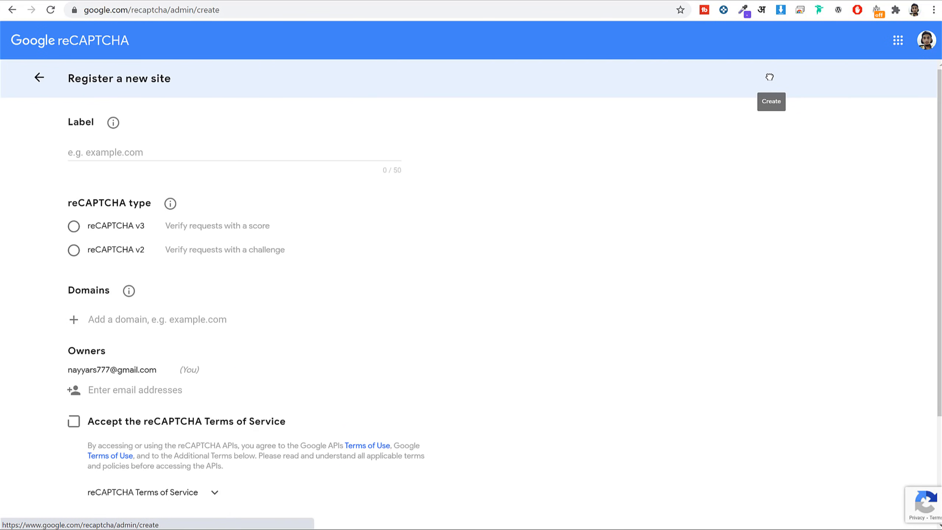
pyautogui.click(179, 0)
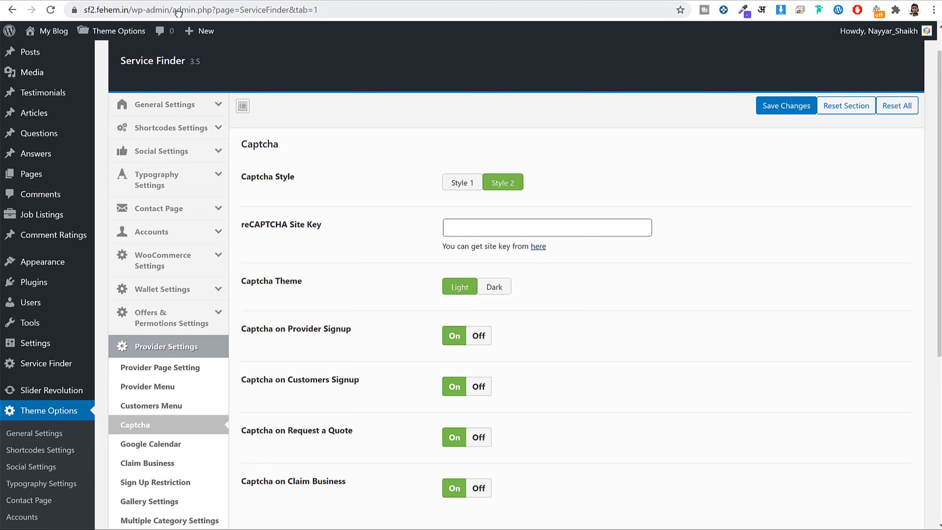
pyautogui.moveTo(129, 11); pyautogui.dragTo(83, 9)
pyautogui.hotkey('ctrl', 'c')
pyautogui.click(519, 1)
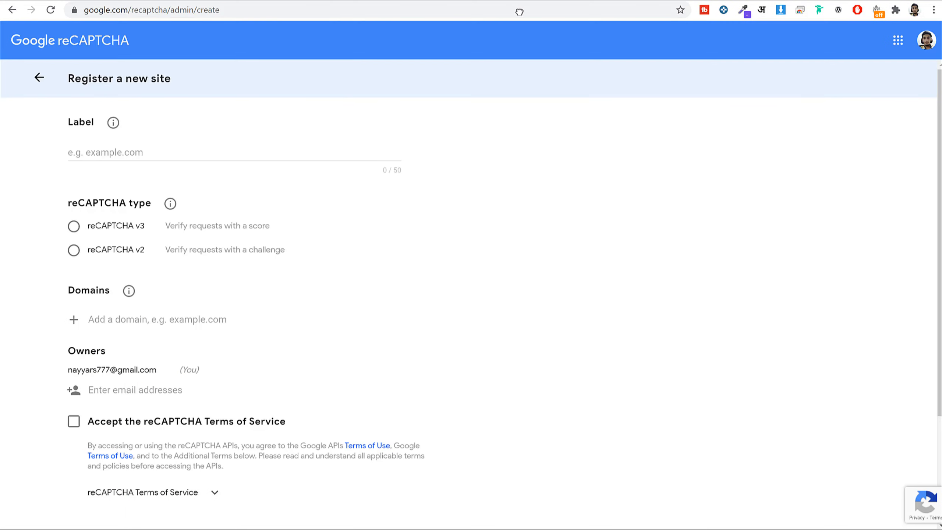
pyautogui.click(142, 154)
pyautogui.hotkey('ctrl', 'v')
pyautogui.scroll(-2, 410, 277)
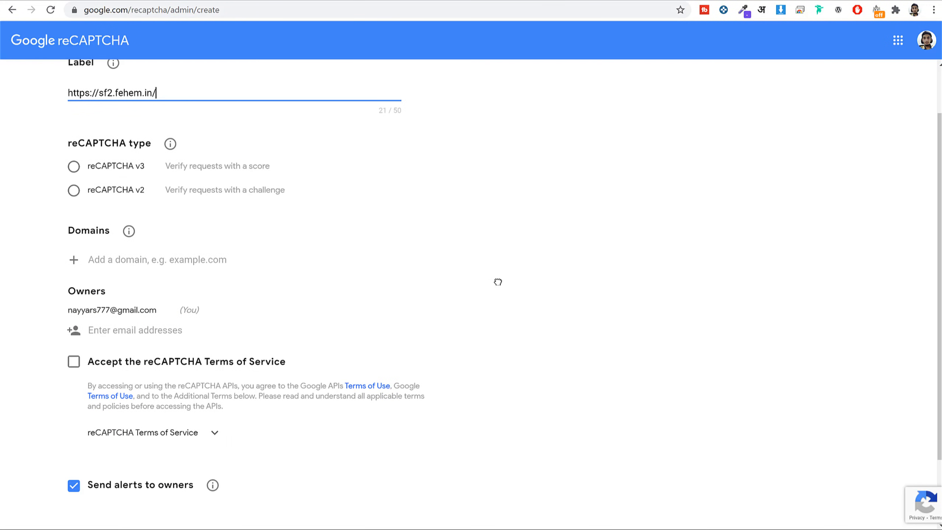
# Set the reCAPTCHA type to v2 'I'm not a robot' Checkbox.
pyautogui.click(91, 168)
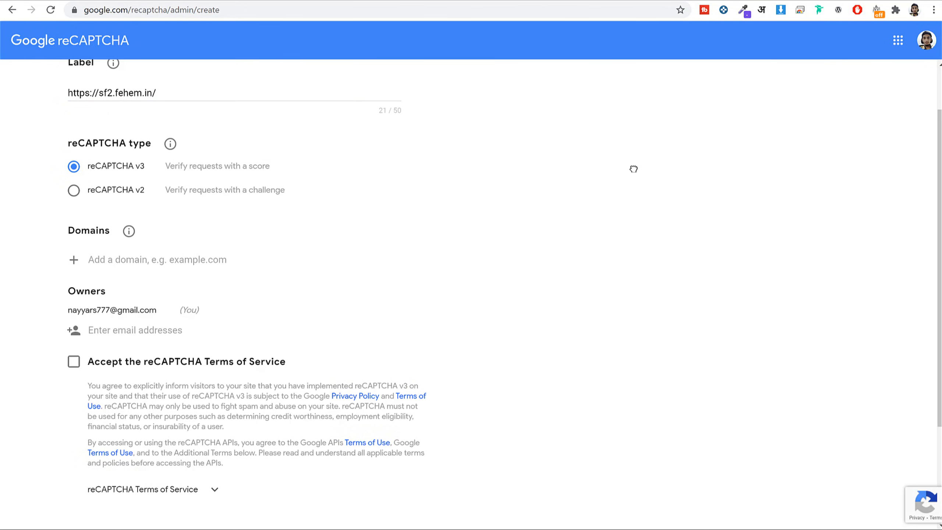
pyautogui.click(120, 189)
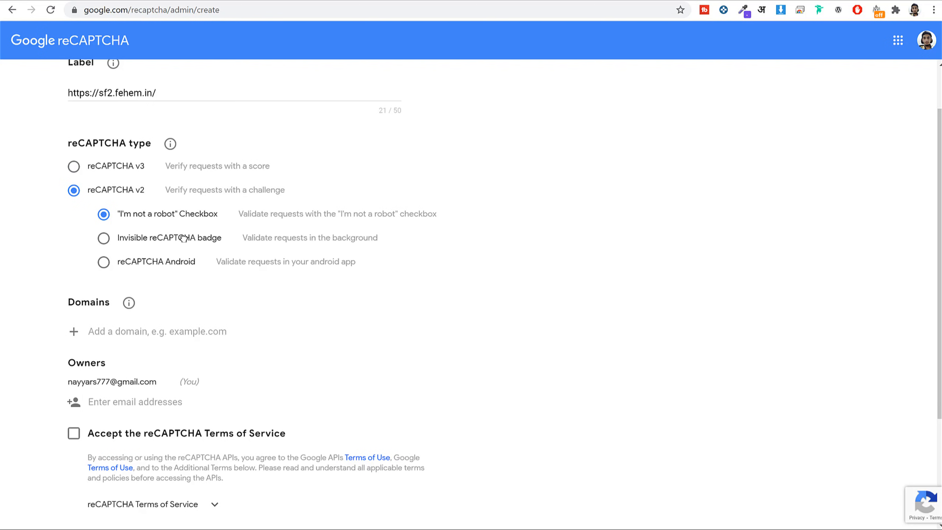
pyautogui.click(163, 237)
pyautogui.click(145, 264)
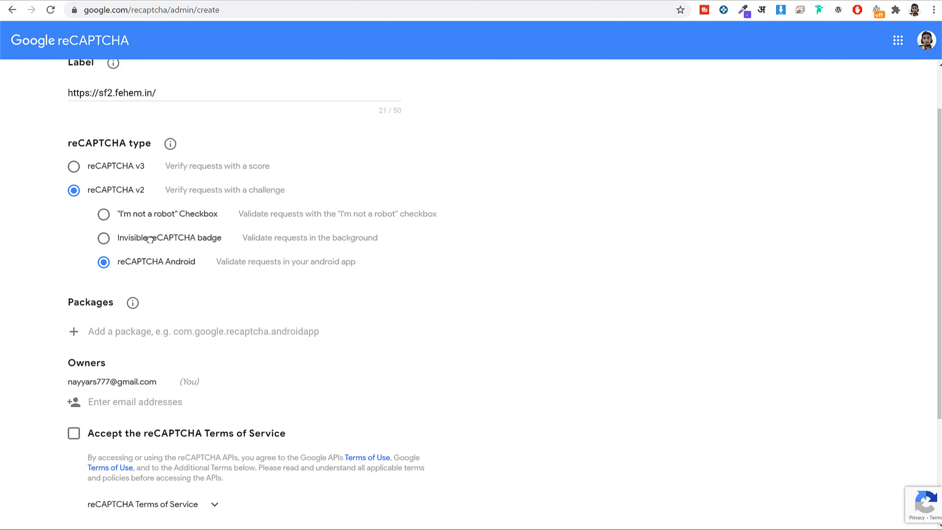
pyautogui.click(152, 238)
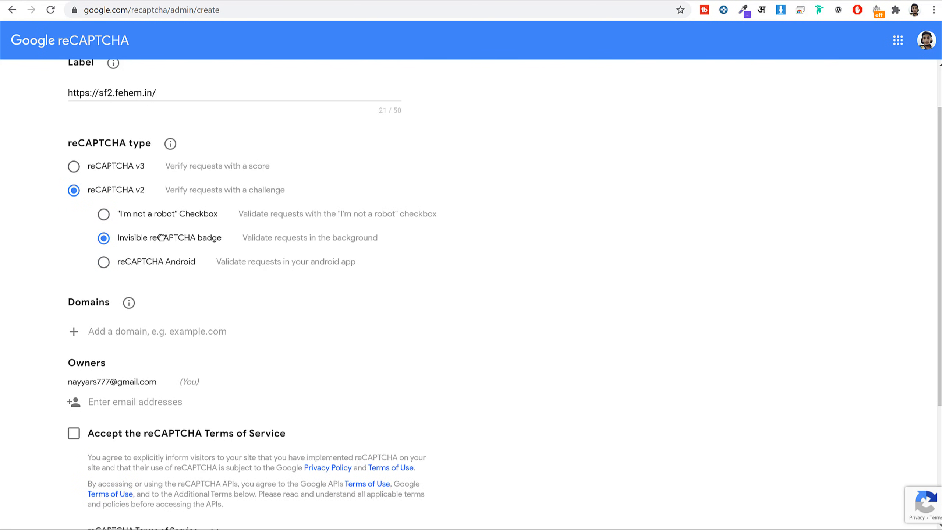
pyautogui.click(136, 211)
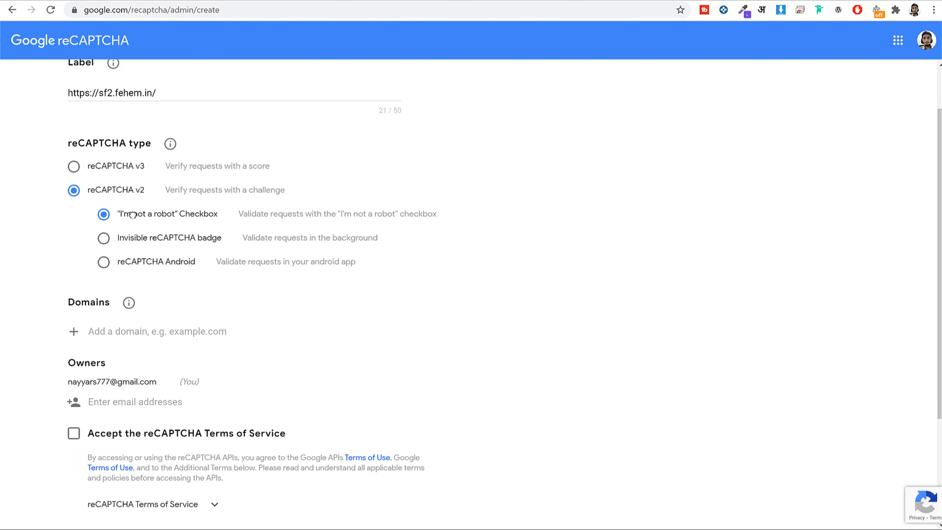
pyautogui.moveTo(133, 215); pyautogui.dragTo(180, 214)
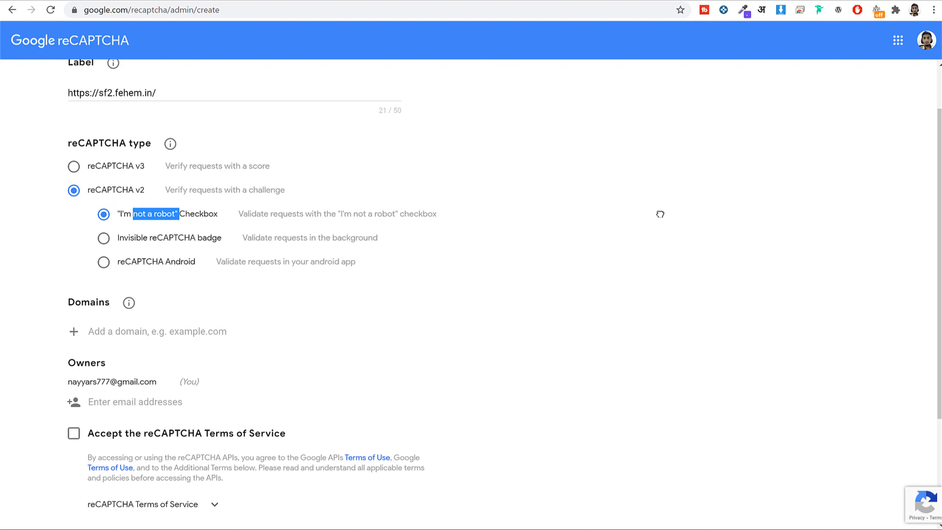
pyautogui.scroll(-3, 661, 213)
pyautogui.click(108, 211)
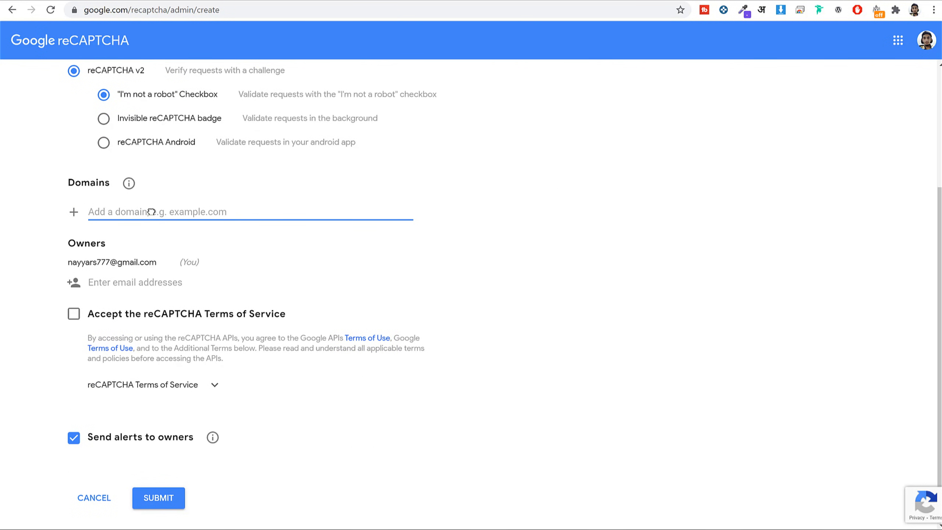
pyautogui.hotkey('ctrl', 'v')
pyautogui.click(119, 212)
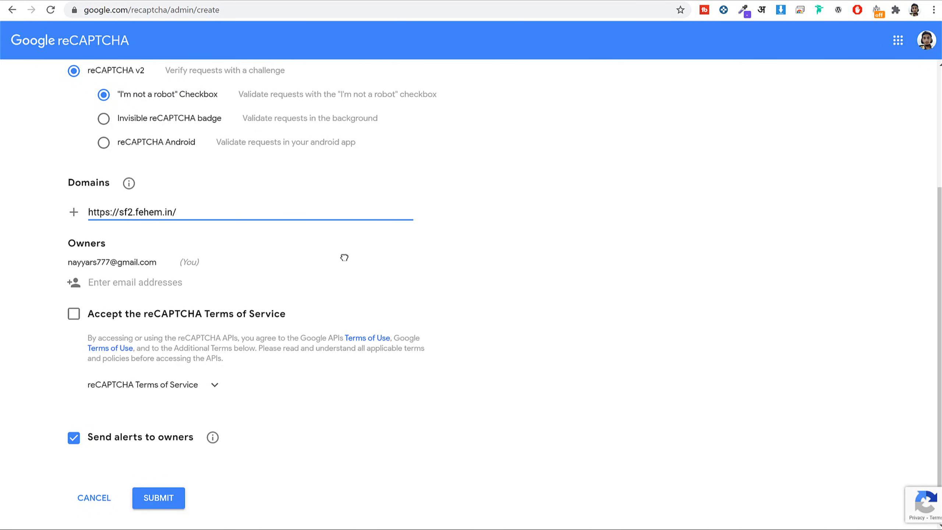
pyautogui.press('BackSpace')
pyautogui.press('BackSpace')
pyautogui.press('BackSpace')
pyautogui.press('BackSpace')
pyautogui.press('BackSpace')
pyautogui.press('BackSpace')
pyautogui.press('BackSpace')
pyautogui.press('BackSpace')
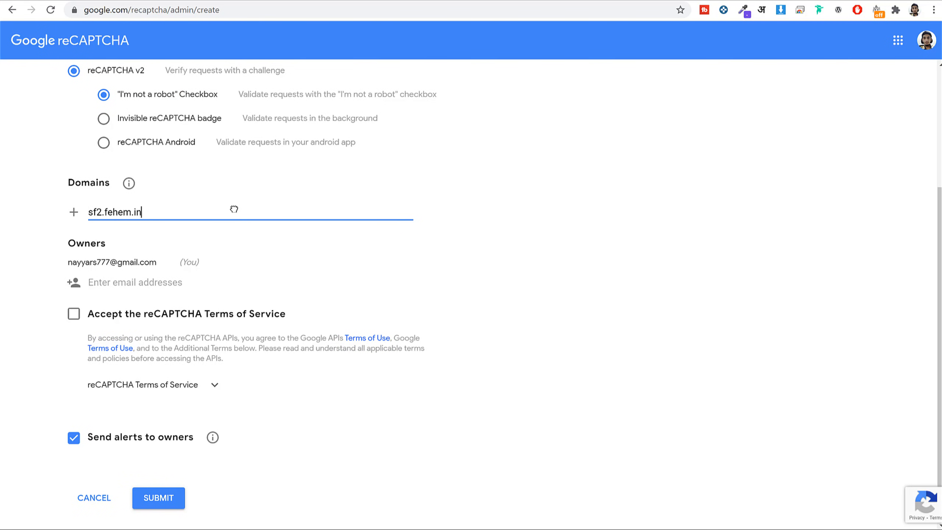
pyautogui.moveTo(90, 214); pyautogui.dragTo(154, 226)
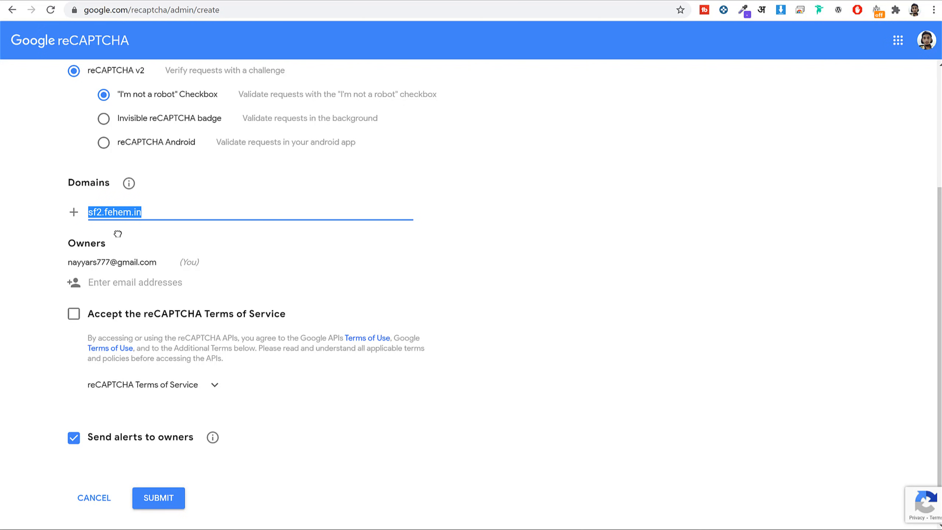
pyautogui.click(629, 237)
pyautogui.scroll(-1, 620, 257)
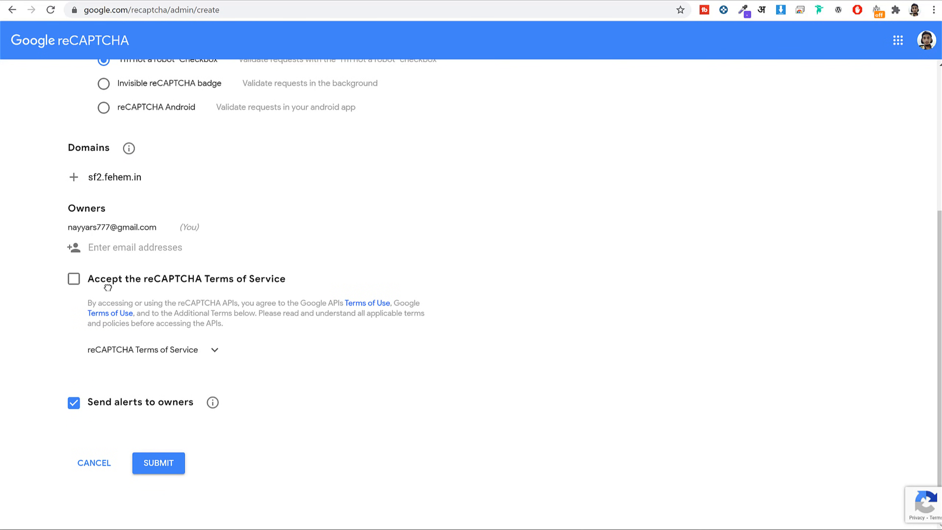
# Accept the terms, submit the registration, and copy the new site key.
pyautogui.click(75, 280)
pyautogui.click(148, 473)
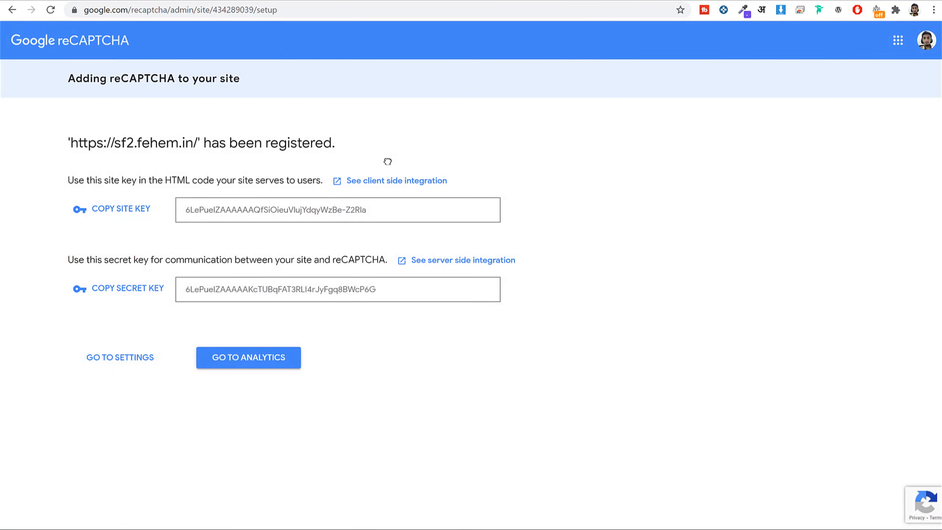
pyautogui.click(124, 209)
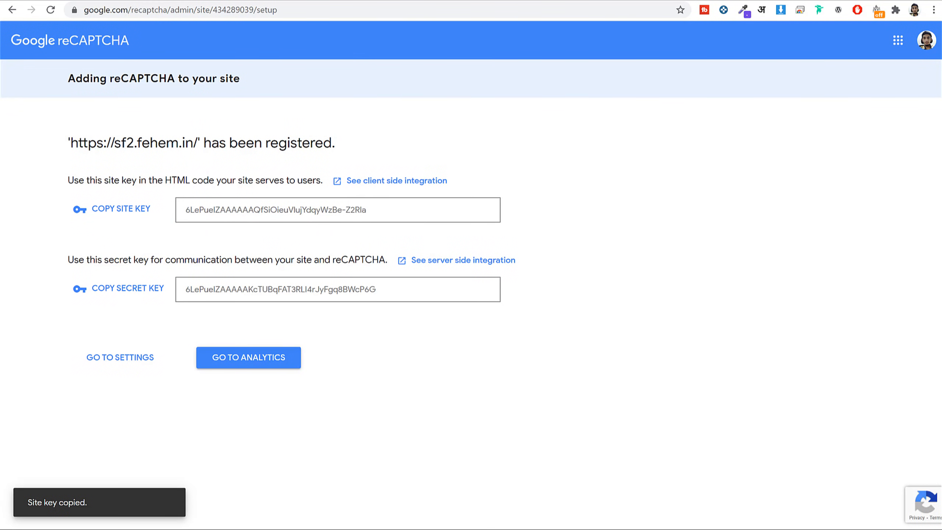
pyautogui.click(439, 1)
pyautogui.click(523, 236)
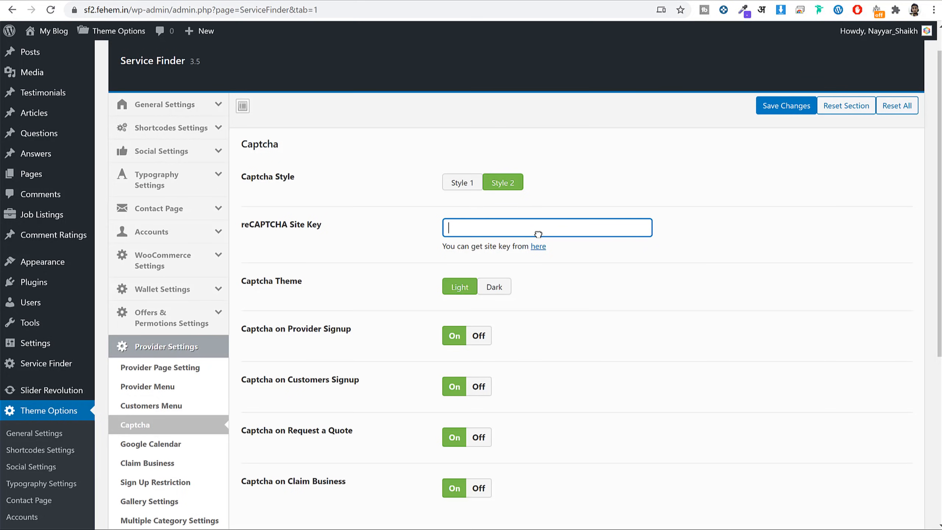
# Paste the new key into reCAPTCHA Site Key, save, and reload Contact to see the 'I'm not a robot' check.
pyautogui.hotkey('ctrl', 'v')
pyautogui.click(794, 108)
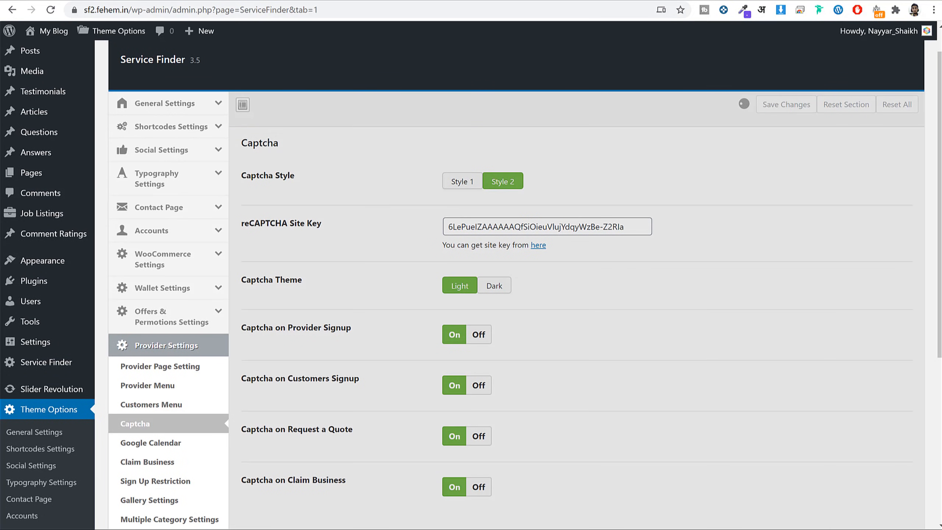
pyautogui.click(579, 1)
pyautogui.click(579, 11)
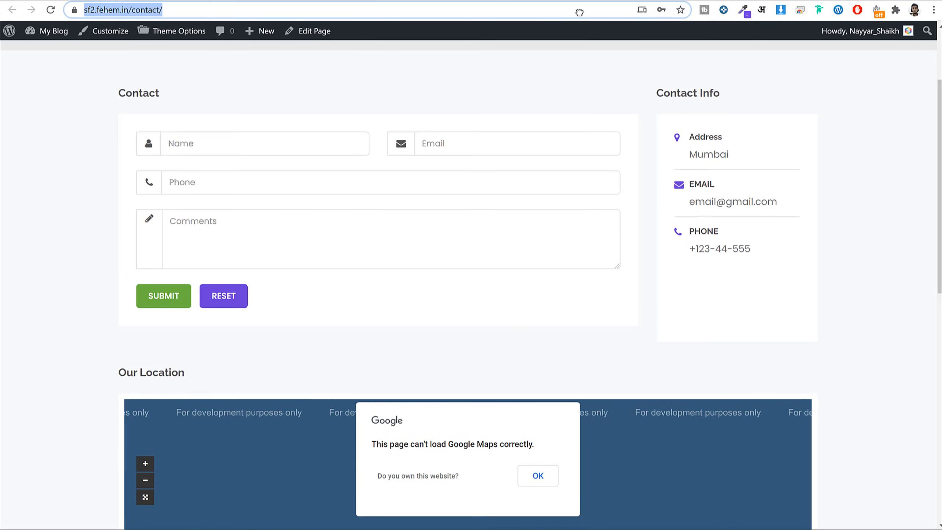
pyautogui.press('Return')
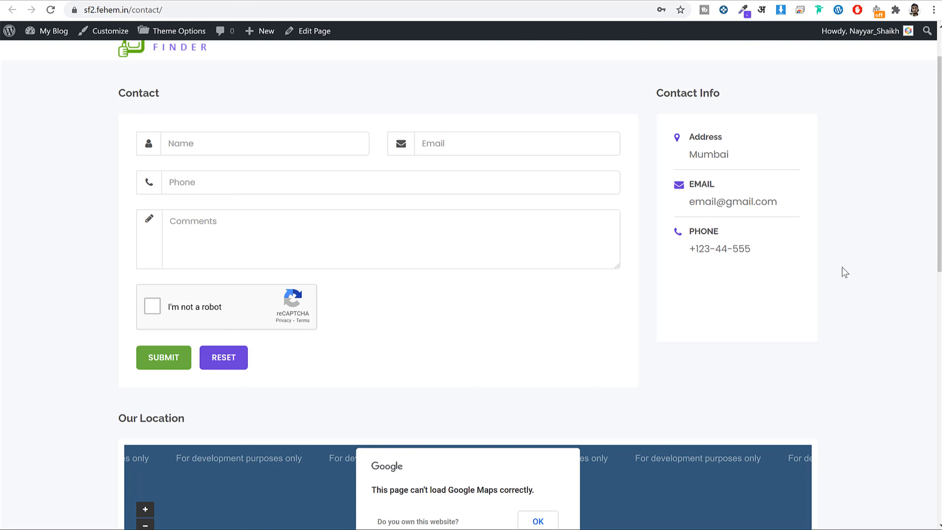
pyautogui.scroll(3, 646, 152)
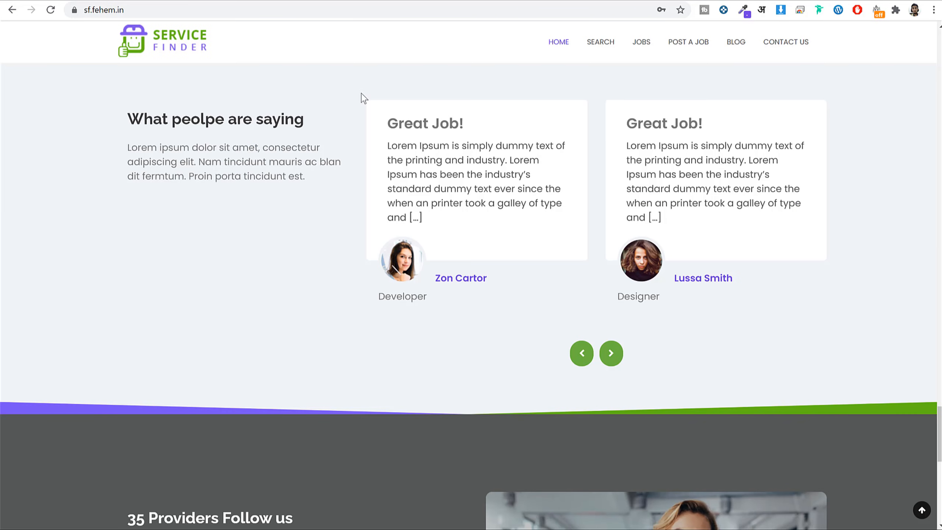
pyautogui.scroll(15, 465, 140)
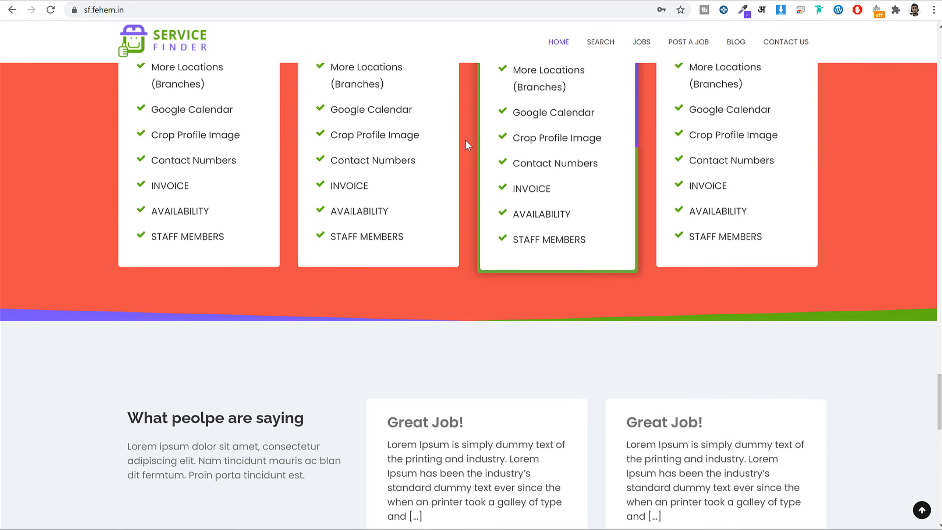
pyautogui.scroll(3, 513, 87)
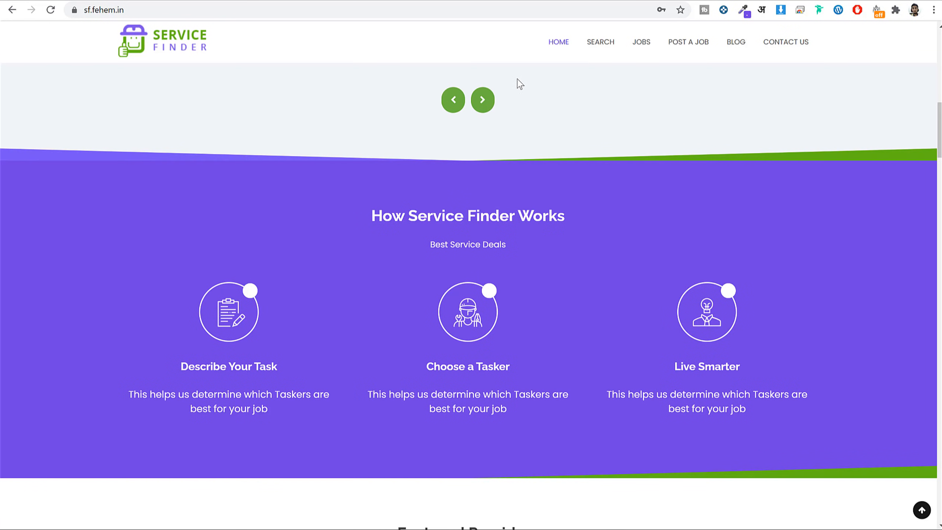
pyautogui.scroll(-20, 653, 246)
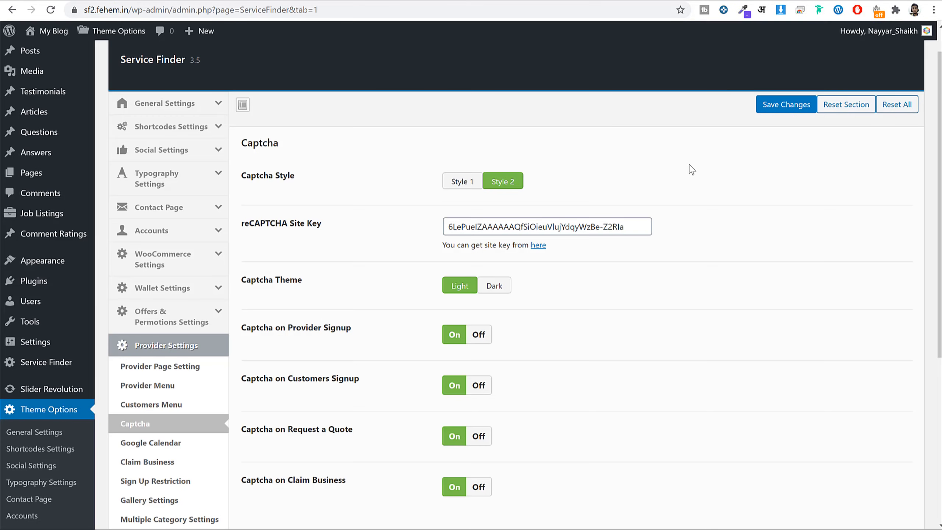
pyautogui.scroll(-5, 692, 169)
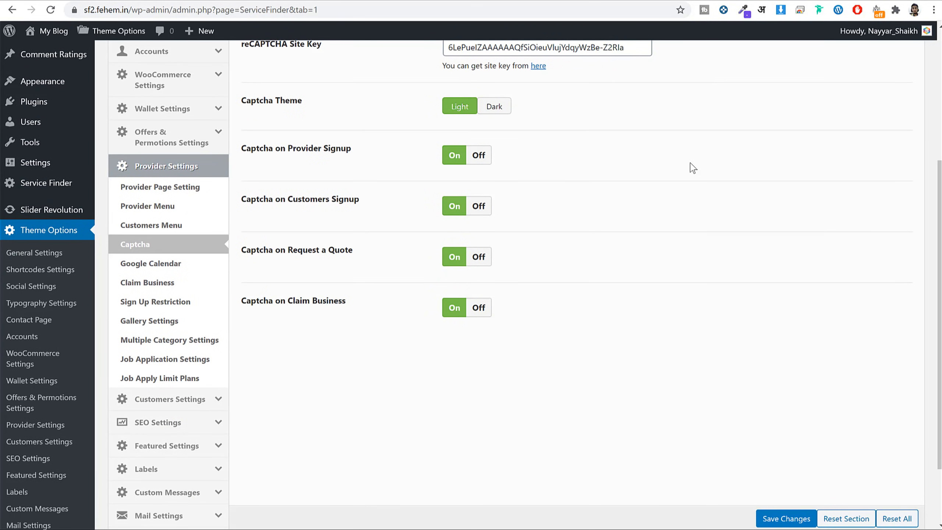
# Remove the Sample Page item from the Primary Menu.
pyautogui.scroll(3, 693, 167)
pyautogui.moveTo(67, 202)
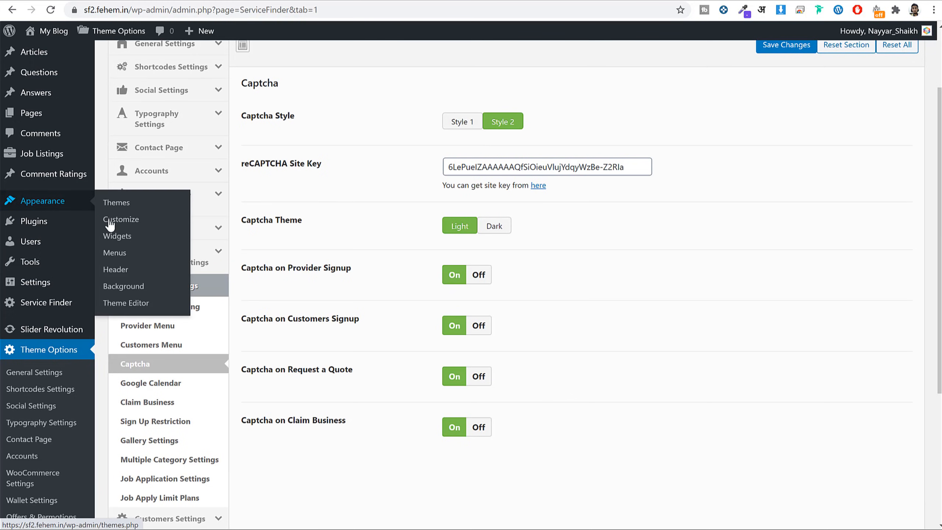
pyautogui.click(123, 254)
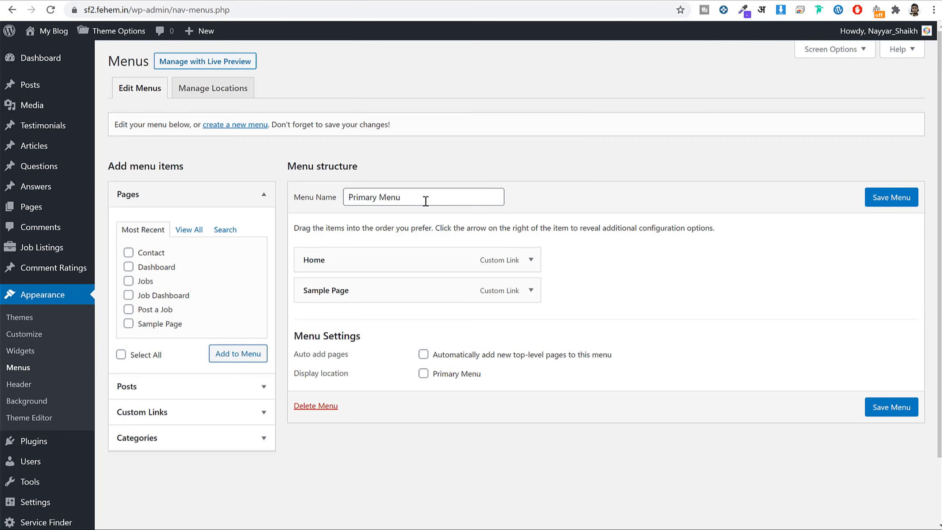
pyautogui.click(416, 200)
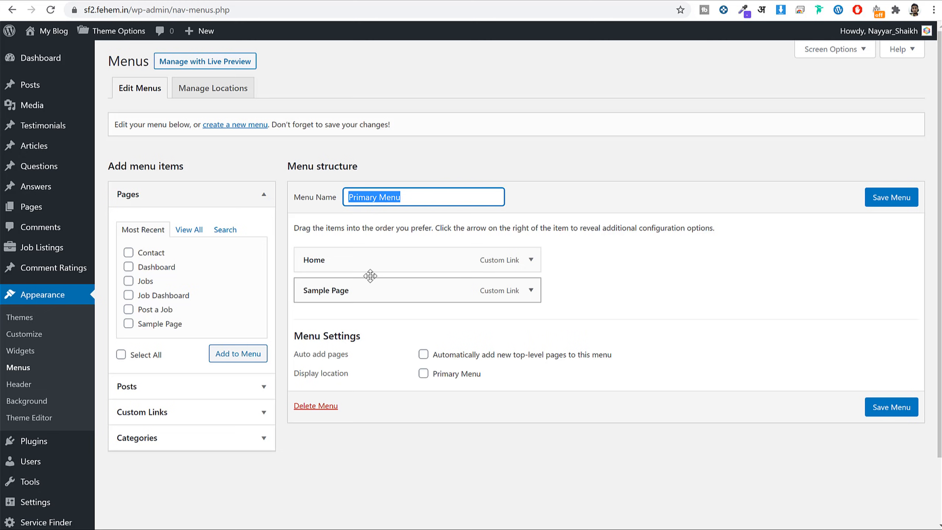
pyautogui.click(531, 290)
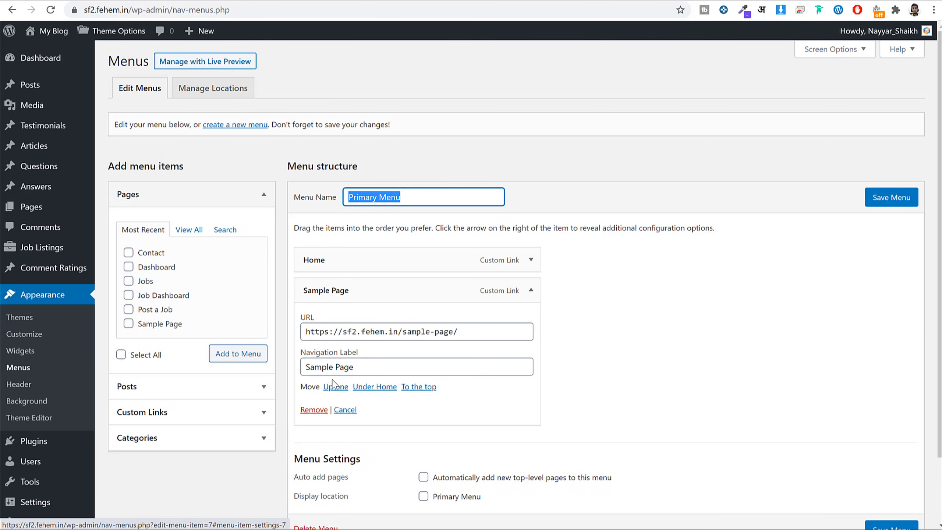
pyautogui.click(313, 411)
# Add the Contact, Dashboard, Post a Job and Jobs pages to the menu.
pyautogui.click(190, 229)
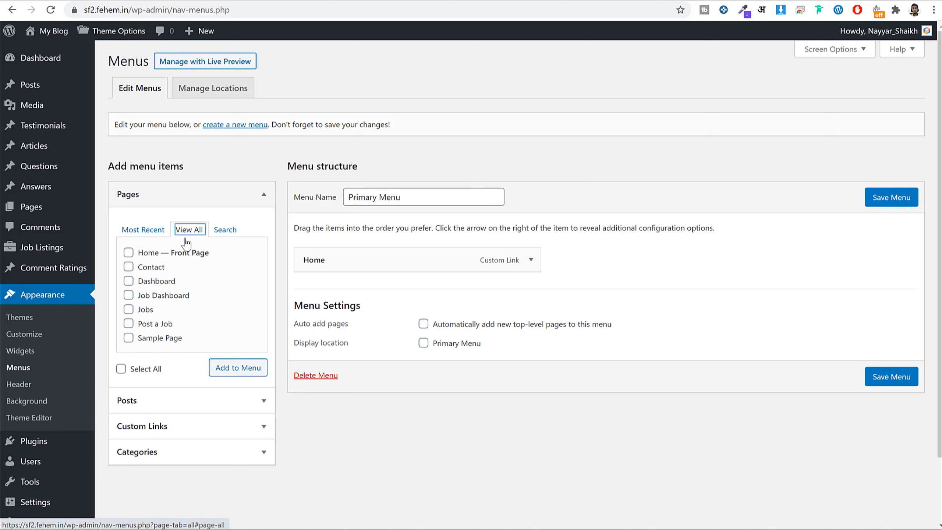
pyautogui.click(150, 267)
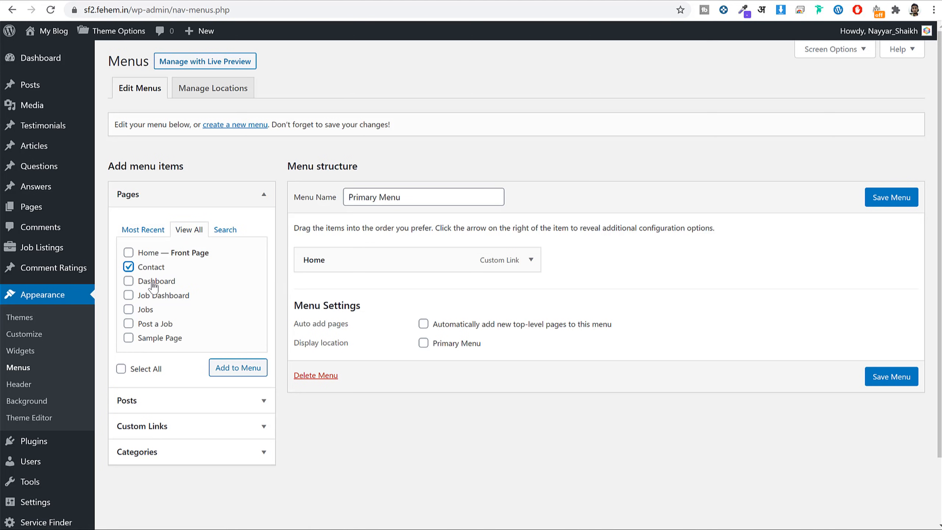
pyautogui.click(154, 285)
pyautogui.click(151, 325)
pyautogui.click(144, 310)
pyautogui.scroll(-2, 206, 302)
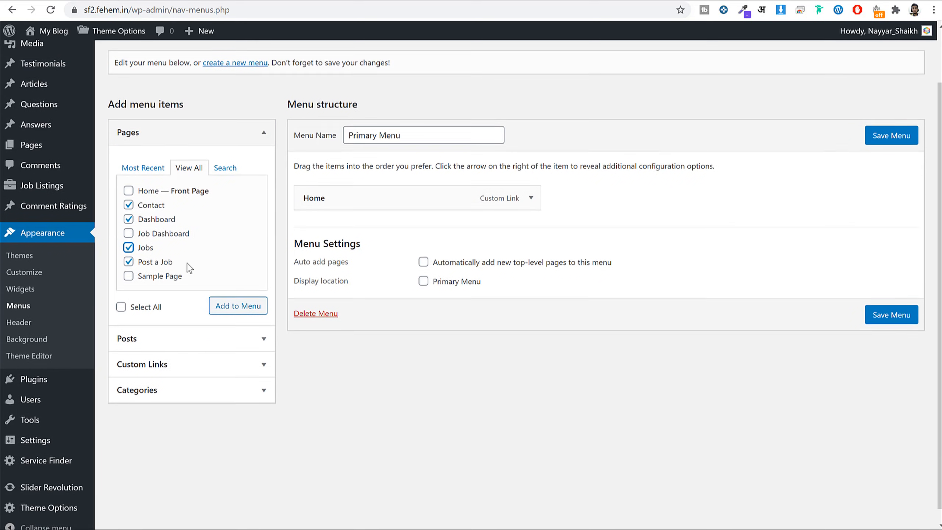
pyautogui.click(233, 300)
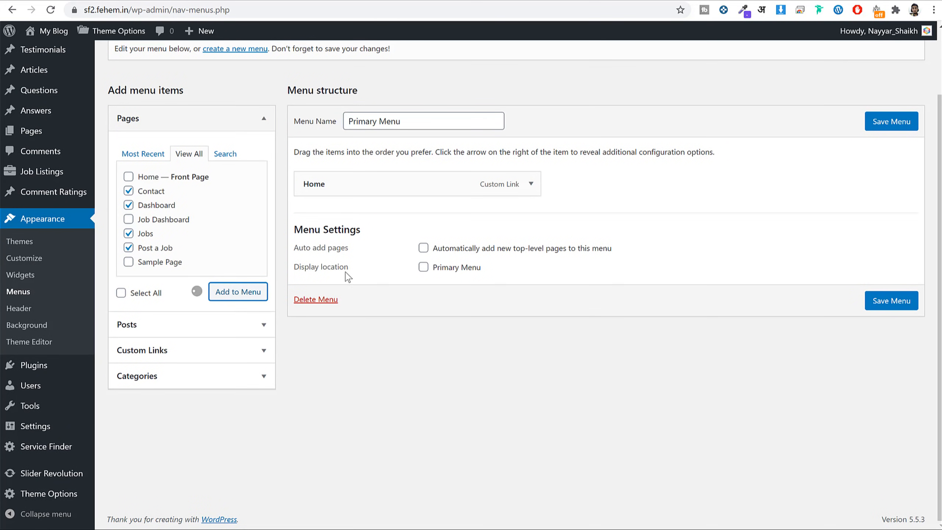
# Assign the menu to the Primary Menu location and save it.
pyautogui.click(455, 390)
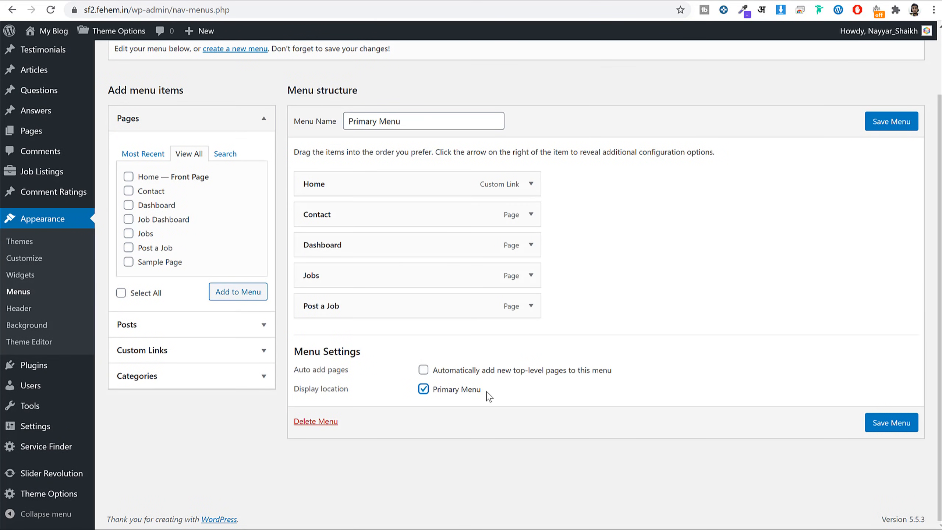
pyautogui.moveTo(481, 391); pyautogui.dragTo(434, 391)
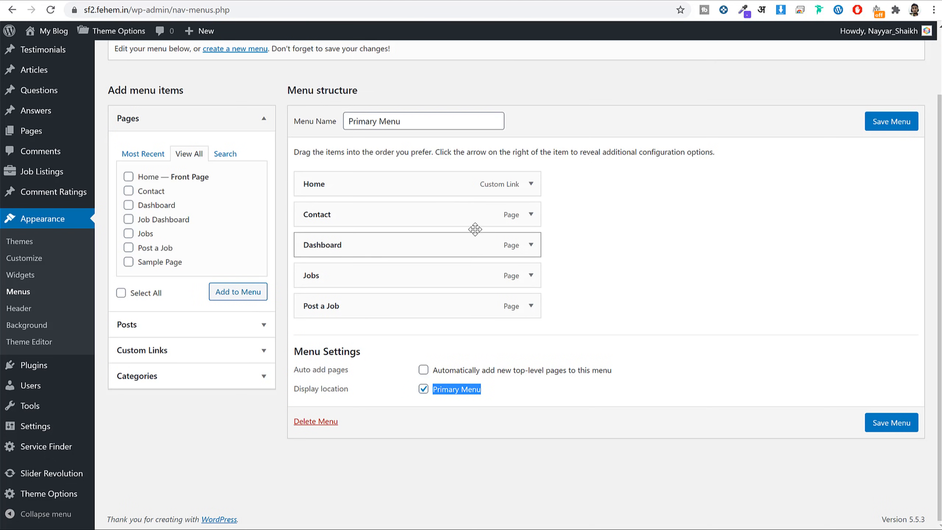
pyautogui.click(908, 126)
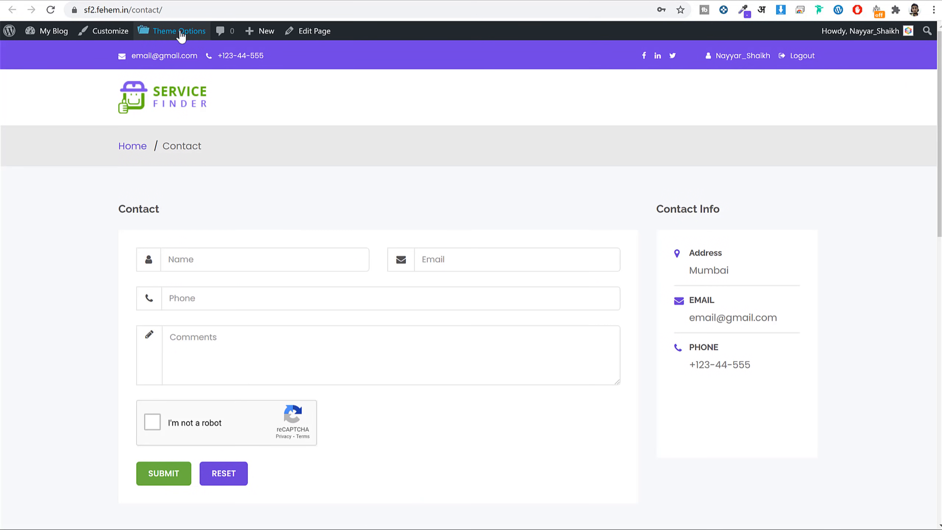
# Reload the live Contact page to confirm the Home, Contact, Dashboard, Jobs, Post a Job navigation.
pyautogui.click(56, 11)
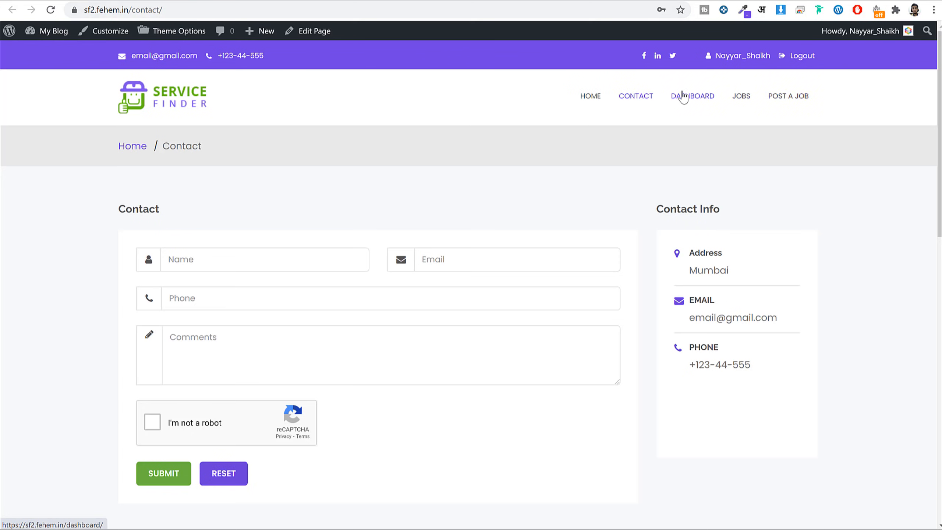
pyautogui.scroll(-15, 656, 246)
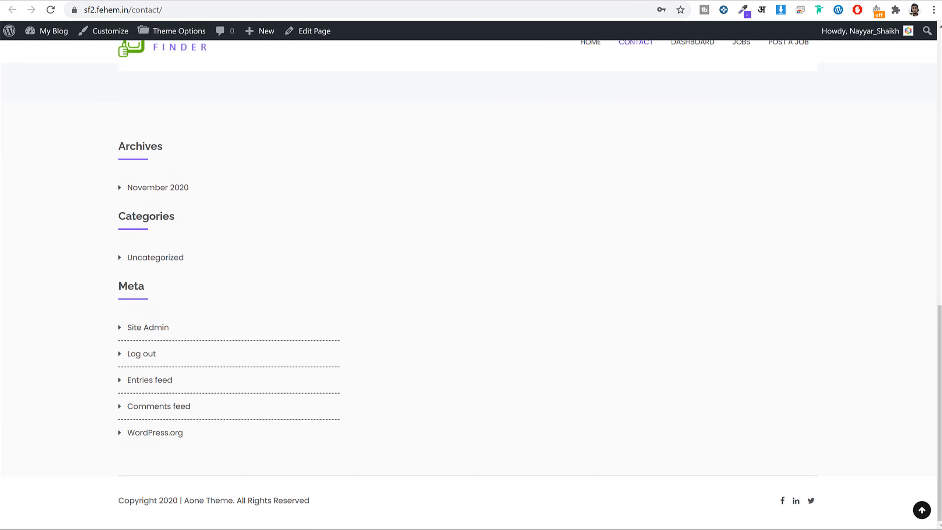
pyautogui.hotkey('ctrl', 'Tab')
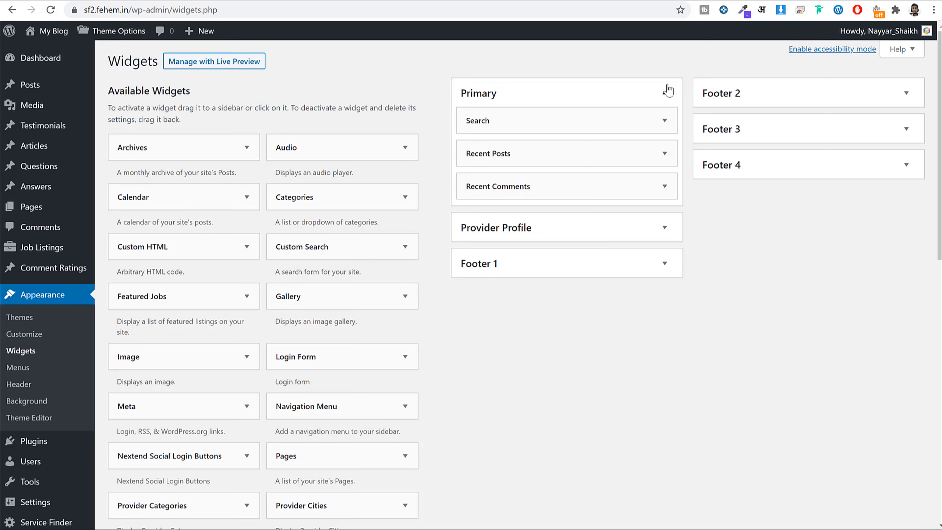
# Delete the Archives, Categories and Meta widgets from the Footer 1 area.
pyautogui.click(664, 93)
pyautogui.click(654, 163)
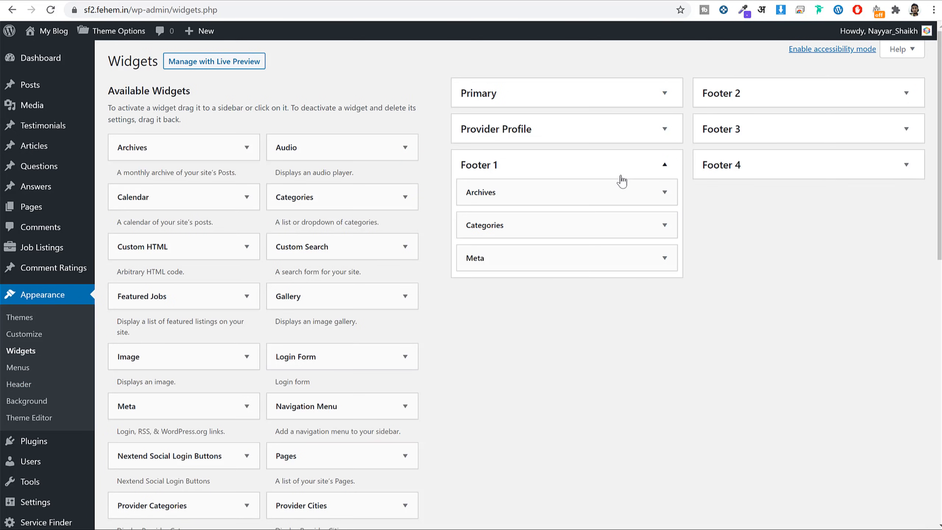
pyautogui.click(664, 191)
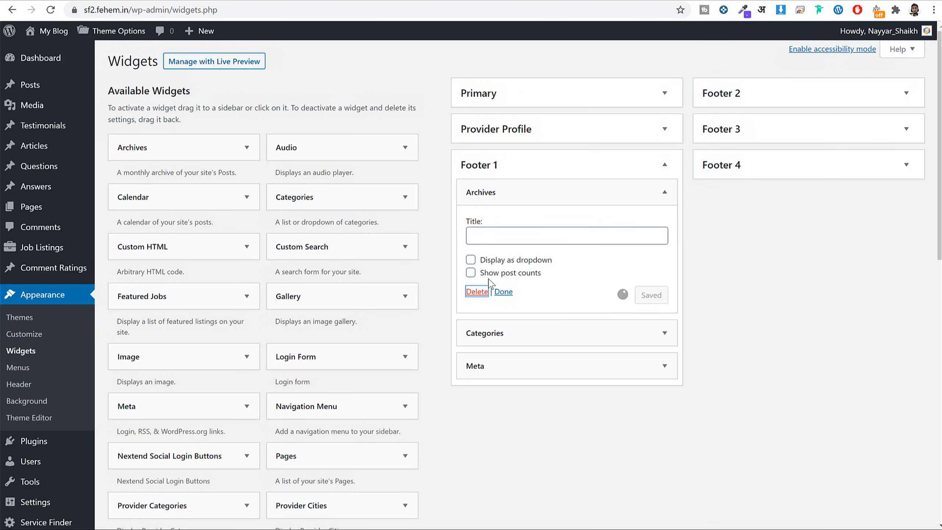
pyautogui.click(594, 193)
pyautogui.click(477, 305)
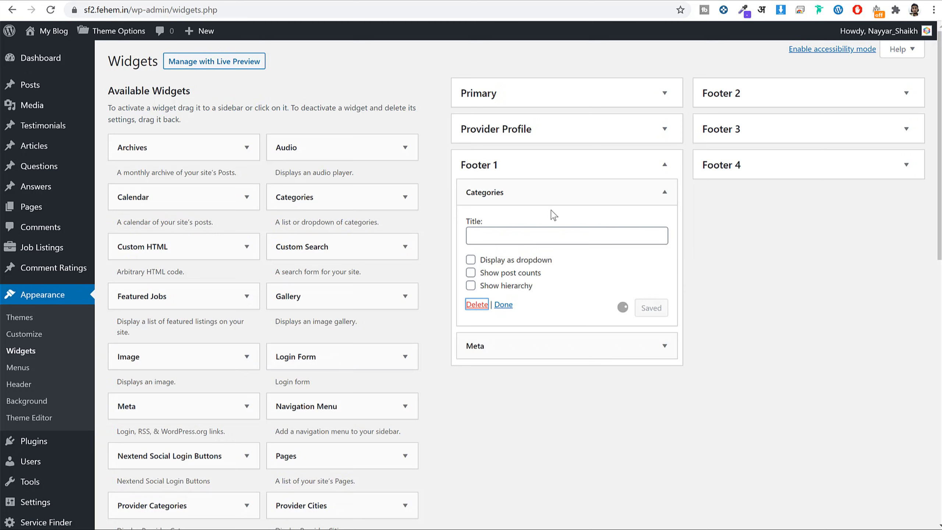
pyautogui.click(564, 193)
pyautogui.click(477, 261)
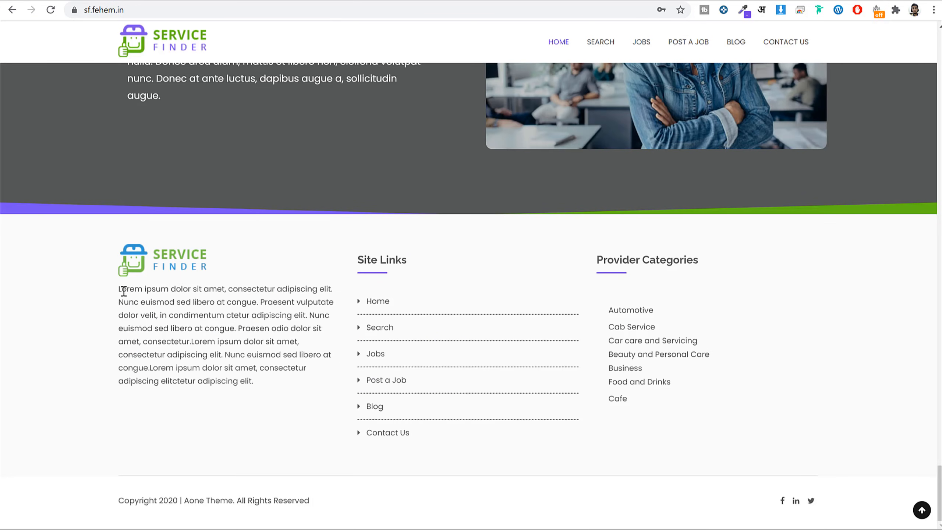
# Copy the Lorem ipsum paragraph from the reference footer.
pyautogui.moveTo(124, 291); pyautogui.dragTo(269, 387)
pyautogui.hotkey('ctrl', 'c')
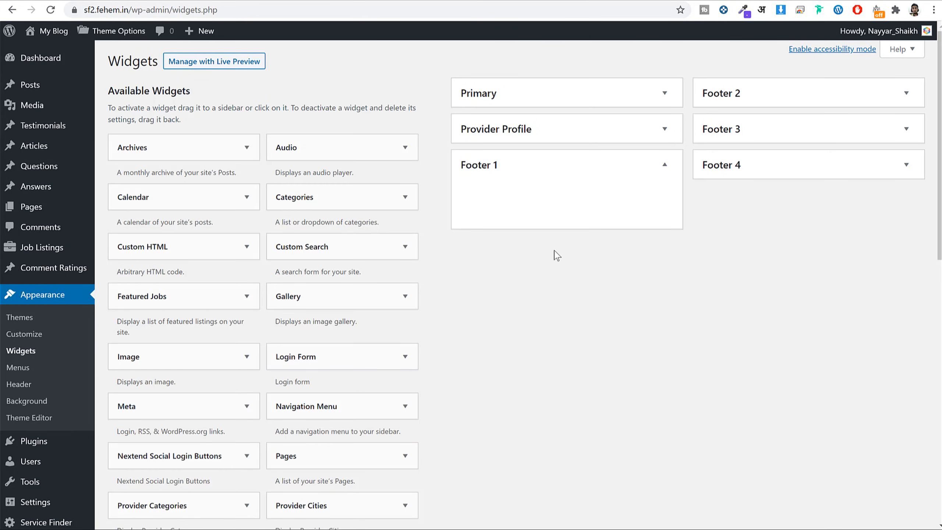
pyautogui.scroll(-2, 594, 289)
pyautogui.scroll(-10, 595, 297)
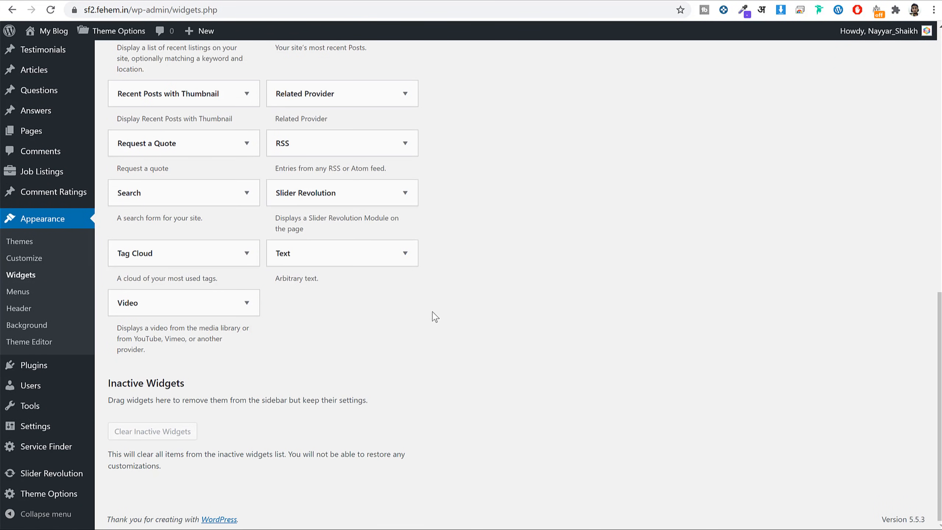
# Add a Text widget to Footer 1 and insert the uploaded logo2.png image.
pyautogui.click(367, 253)
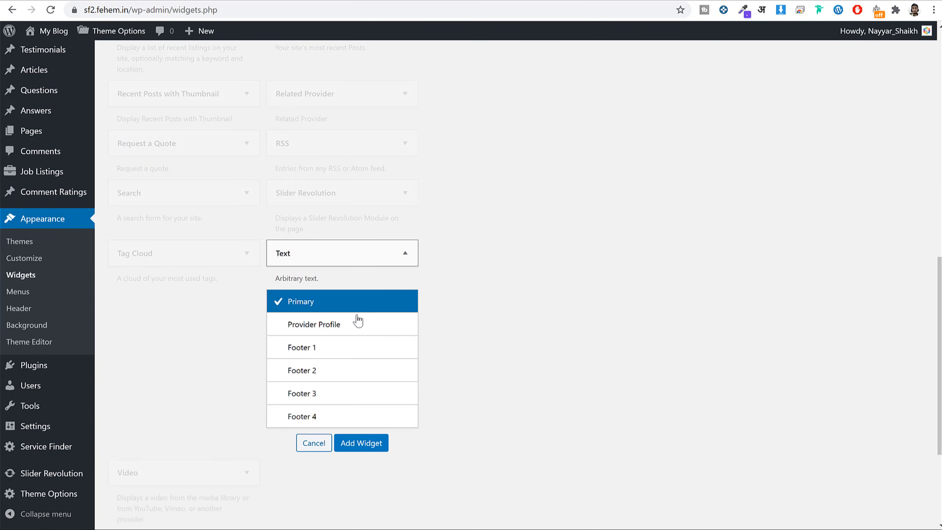
pyautogui.click(335, 351)
pyautogui.click(362, 444)
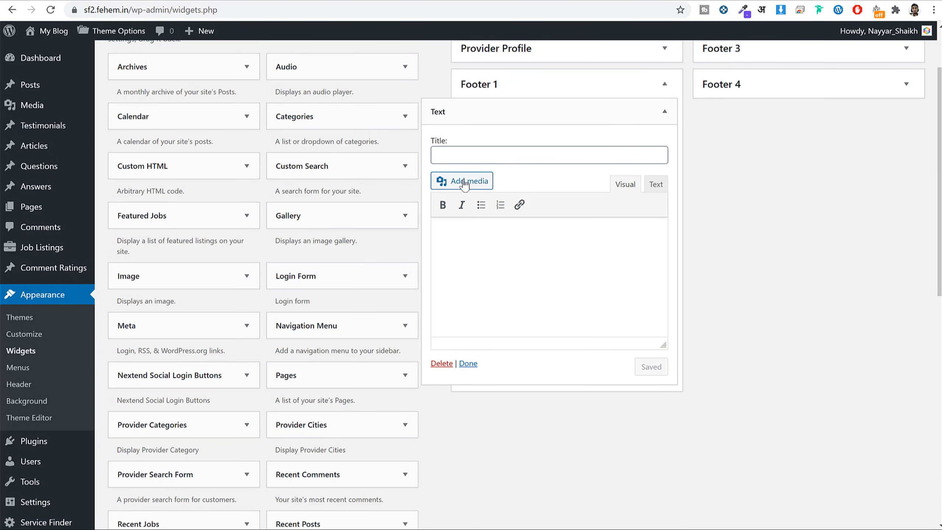
pyautogui.click(464, 182)
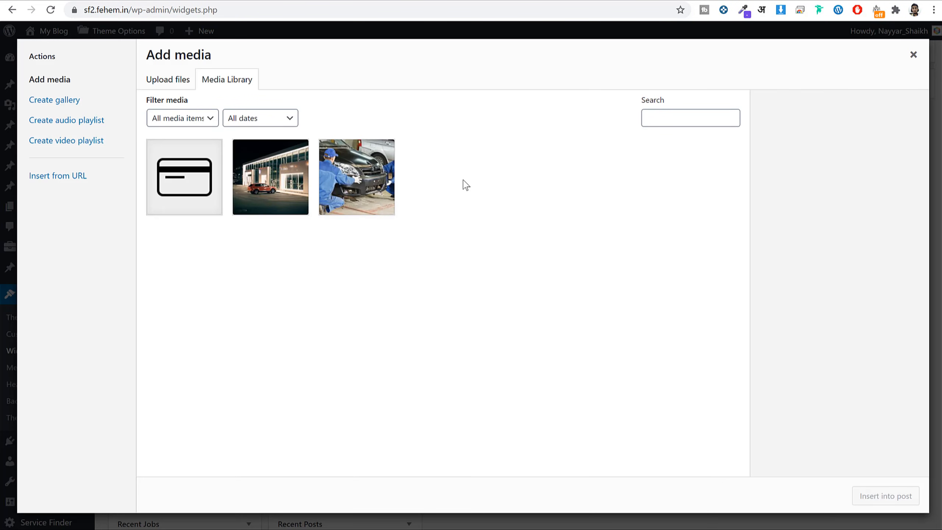
pyautogui.click(168, 79)
pyautogui.click(532, 270)
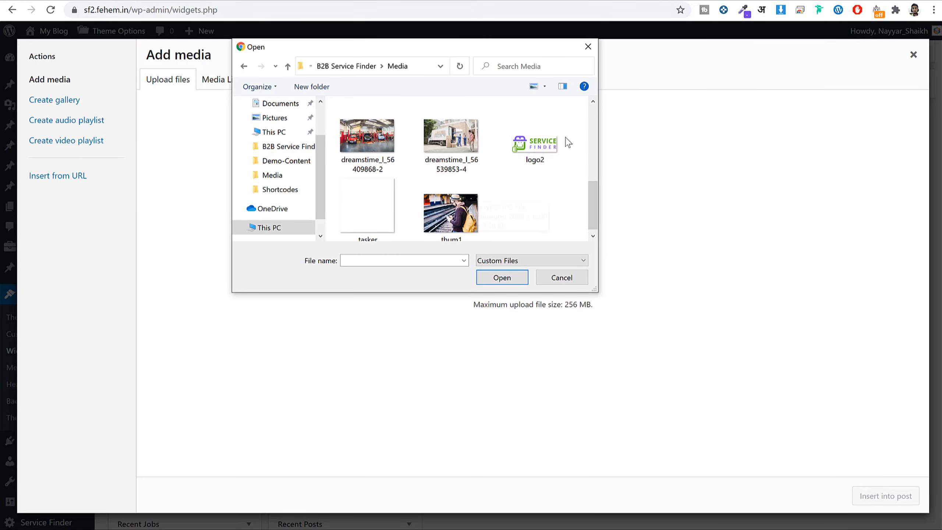
pyautogui.click(544, 154)
pyautogui.click(493, 279)
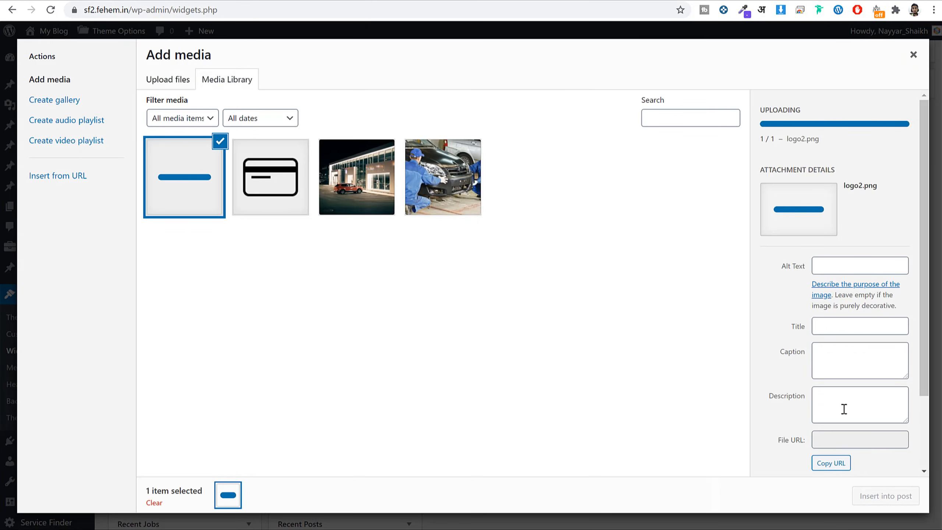
pyautogui.click(905, 495)
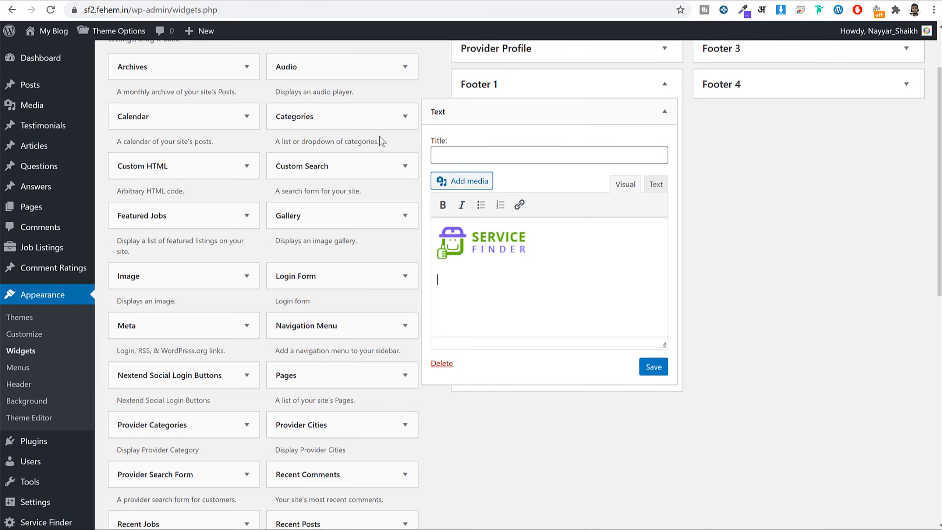
# Paste the Lorem ipsum paragraph below the logo and save the widget.
pyautogui.hotkey('ctrl', 'v')
pyautogui.click(656, 367)
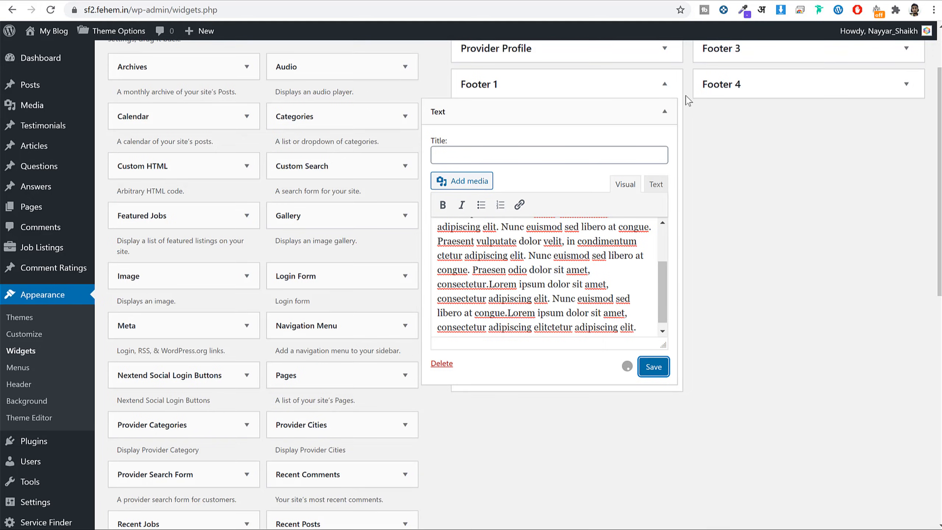
pyautogui.click(664, 84)
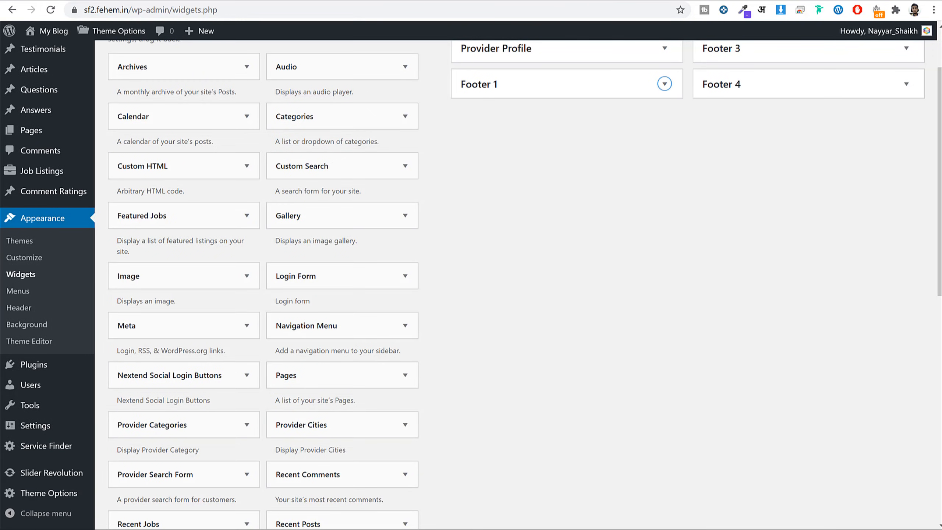
# Copy the Site Links heading from the reference site footer.
pyautogui.hotkey('ctrl', 'Tab')
pyautogui.hotkey('ctrl', 'Tab')
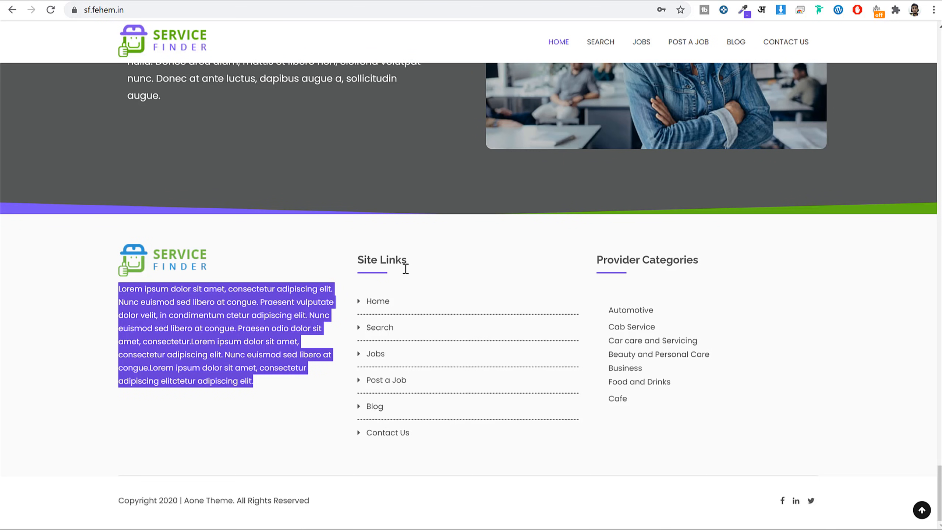
pyautogui.moveTo(420, 267); pyautogui.dragTo(384, 234)
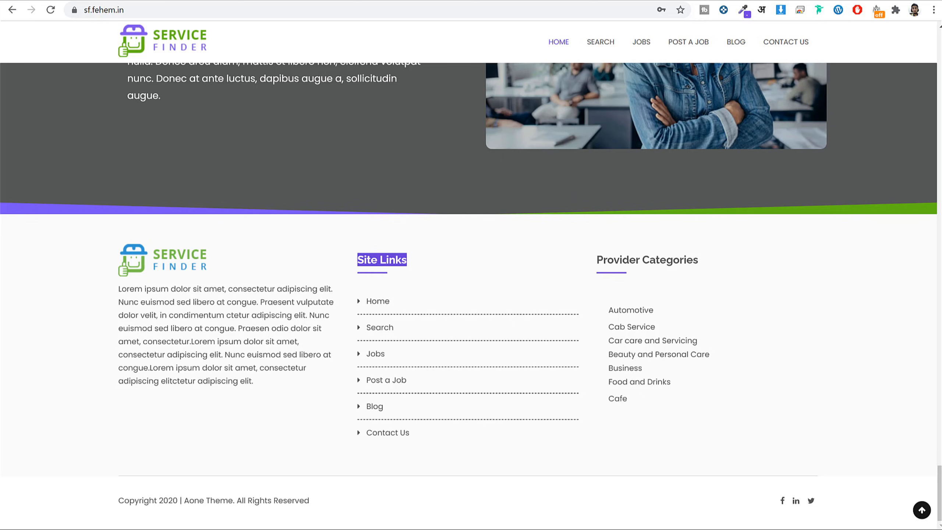
pyautogui.hotkey('ctrl', 'Tab')
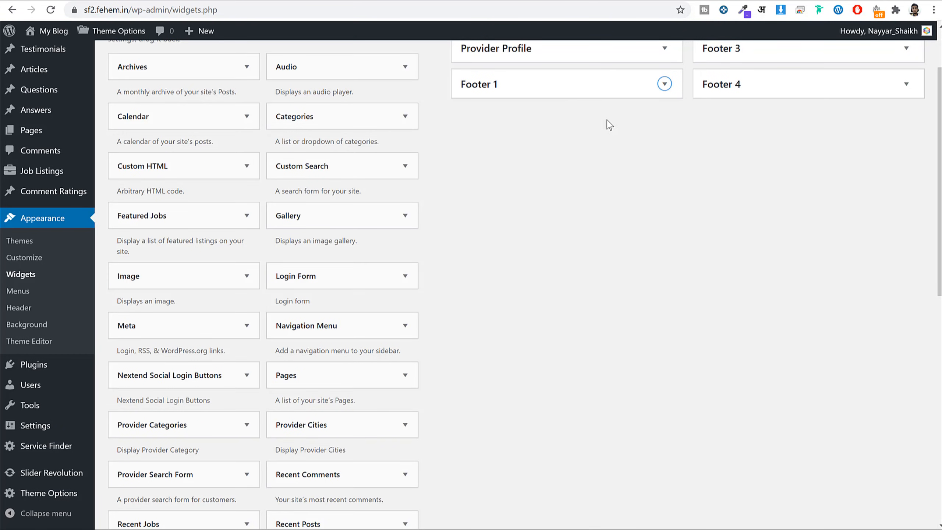
# Add a Site Links Navigation Menu widget showing Primary Menu to Footer 2.
pyautogui.scroll(3, 669, 240)
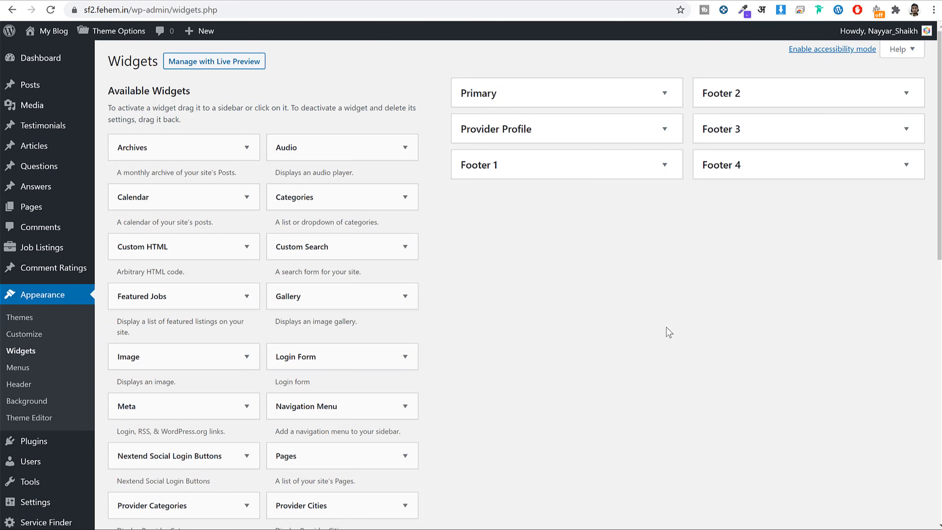
pyautogui.scroll(-6, 635, 299)
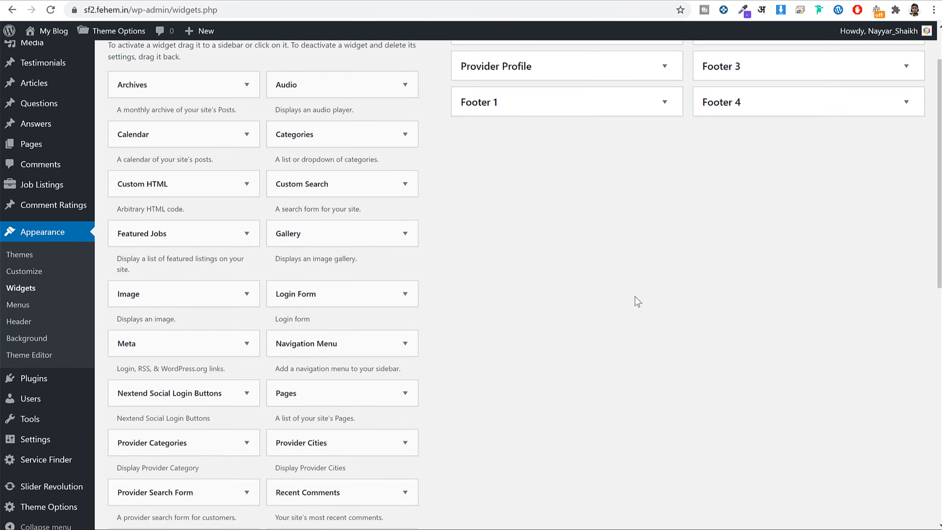
pyautogui.click(388, 237)
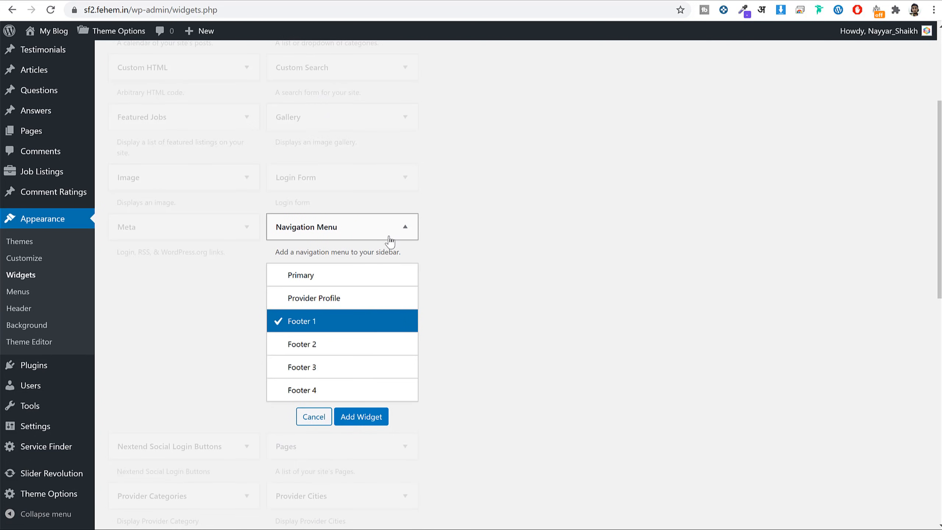
pyautogui.click(363, 351)
pyautogui.click(362, 416)
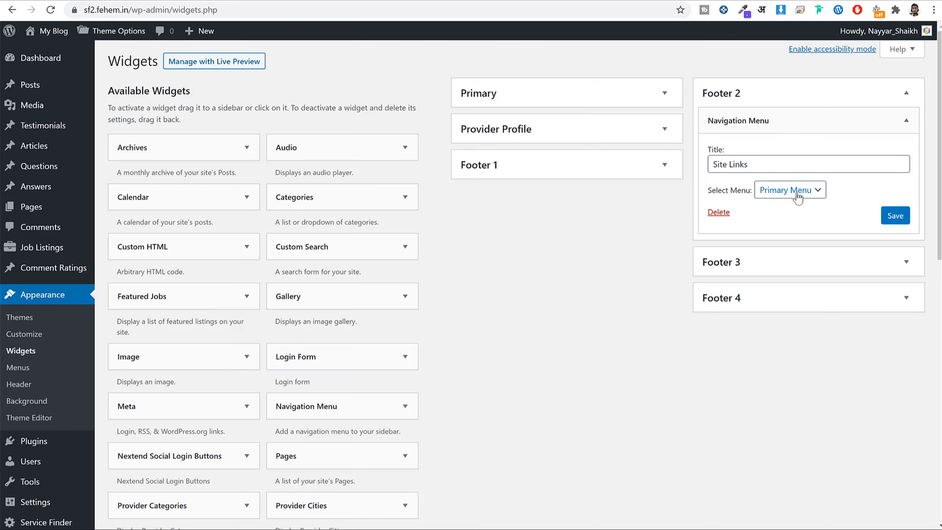
pyautogui.click(790, 190)
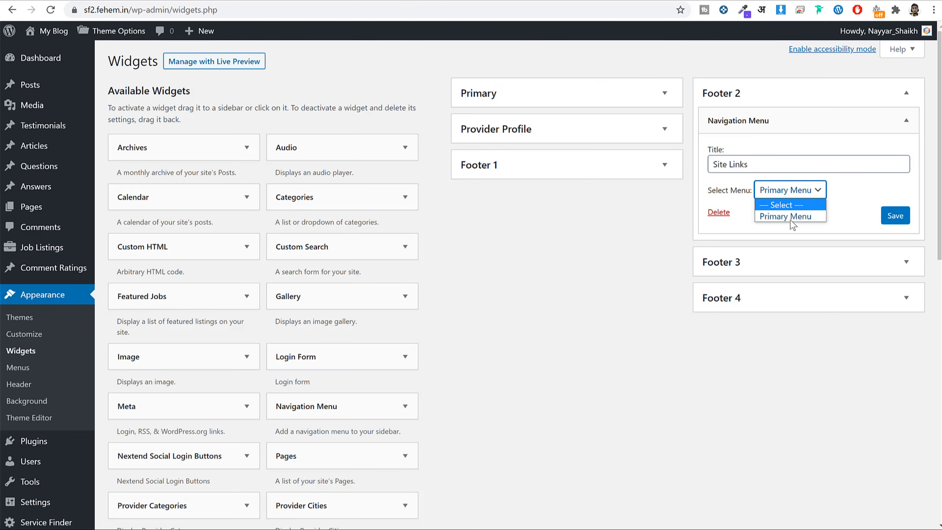
pyautogui.click(789, 215)
pyautogui.click(895, 216)
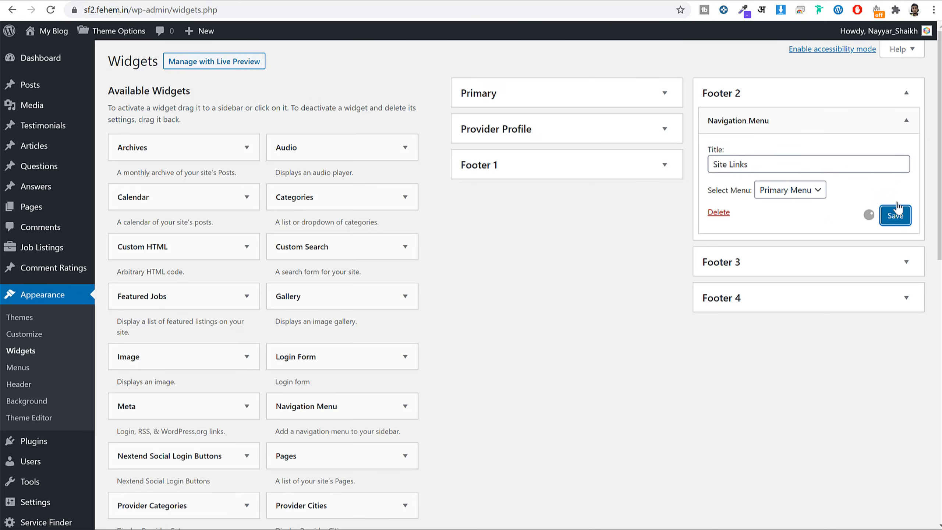
pyautogui.click(906, 92)
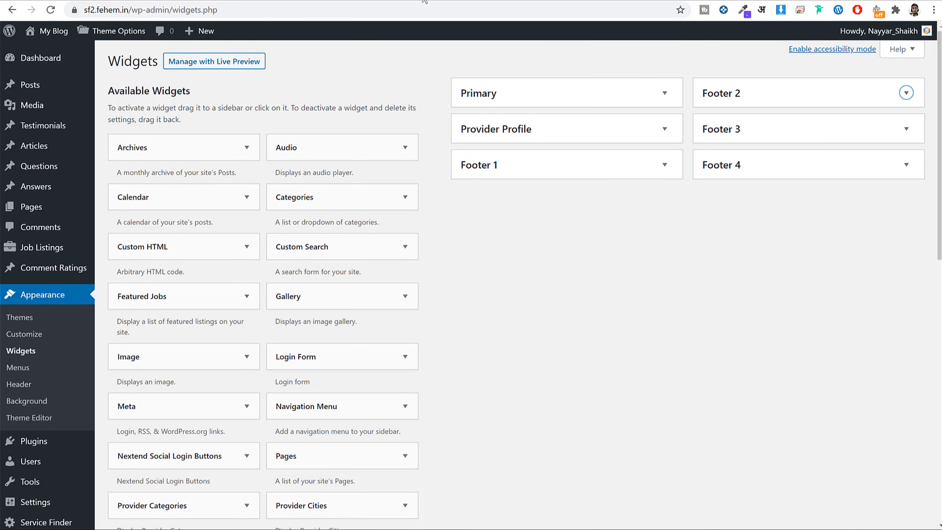
# Add a Provider Categories widget titled 'Provider Categories' to Footer 3 and save it.
pyautogui.click(777, 133)
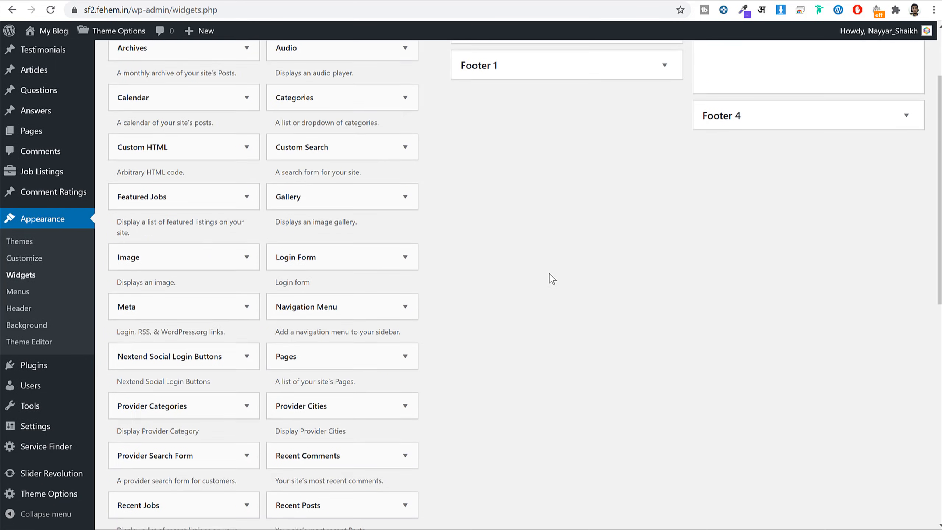
pyautogui.scroll(-3, 551, 278)
pyautogui.scroll(-3, 287, 356)
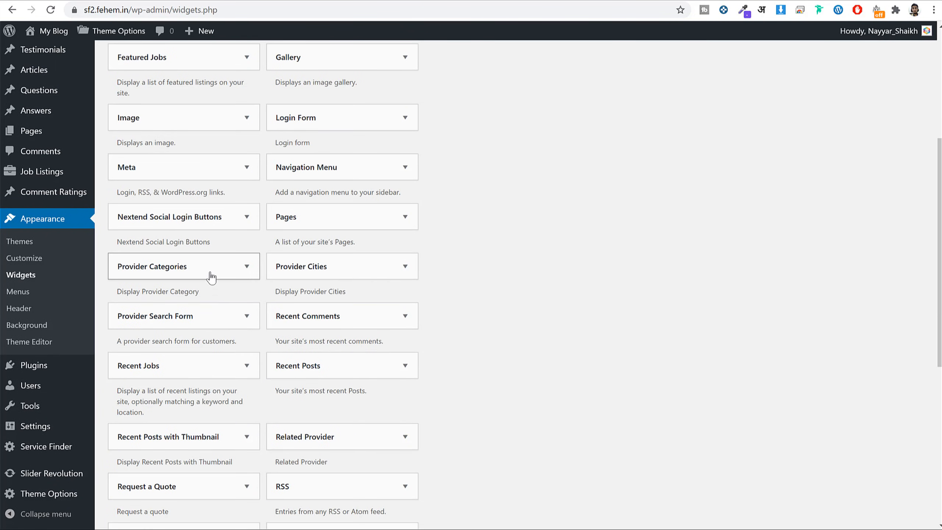
pyautogui.click(245, 269)
pyautogui.click(202, 291)
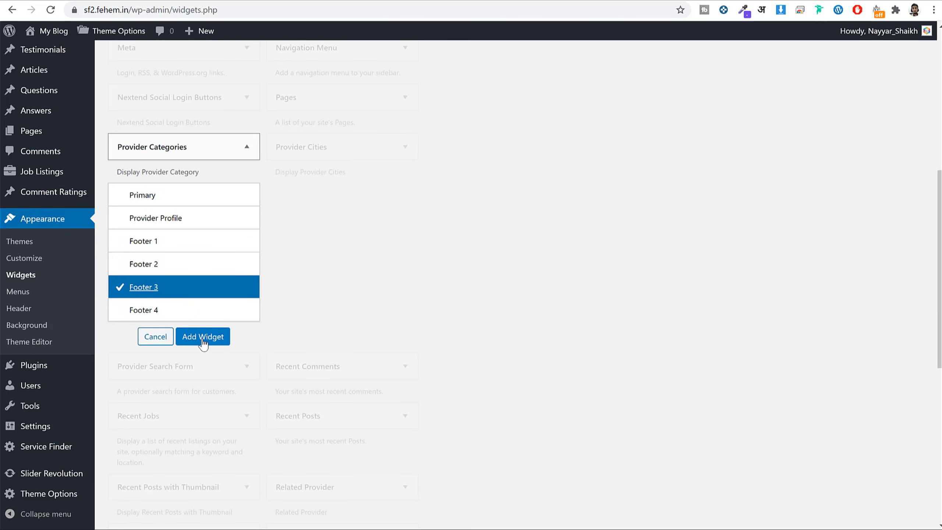
pyautogui.click(204, 338)
pyautogui.click(796, 196)
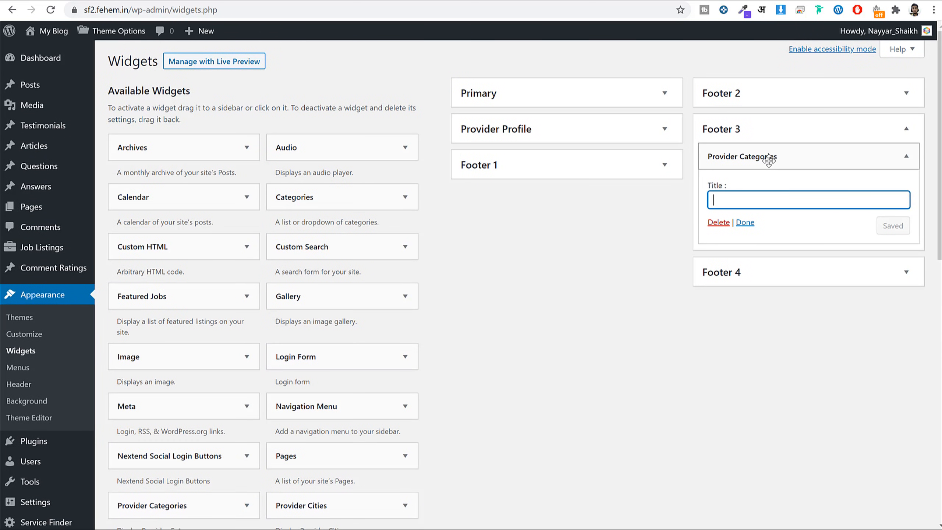
pyautogui.write('Pro')
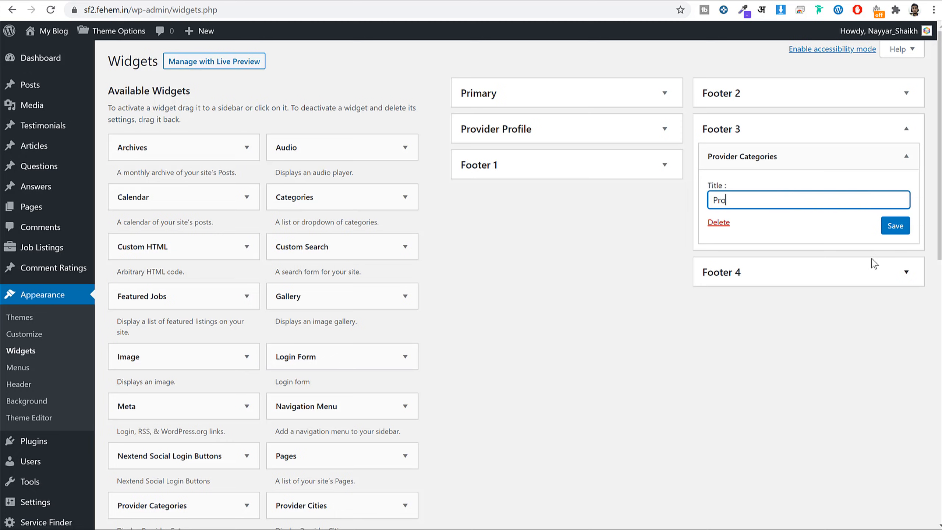
pyautogui.write('vider Categories')
pyautogui.click(897, 225)
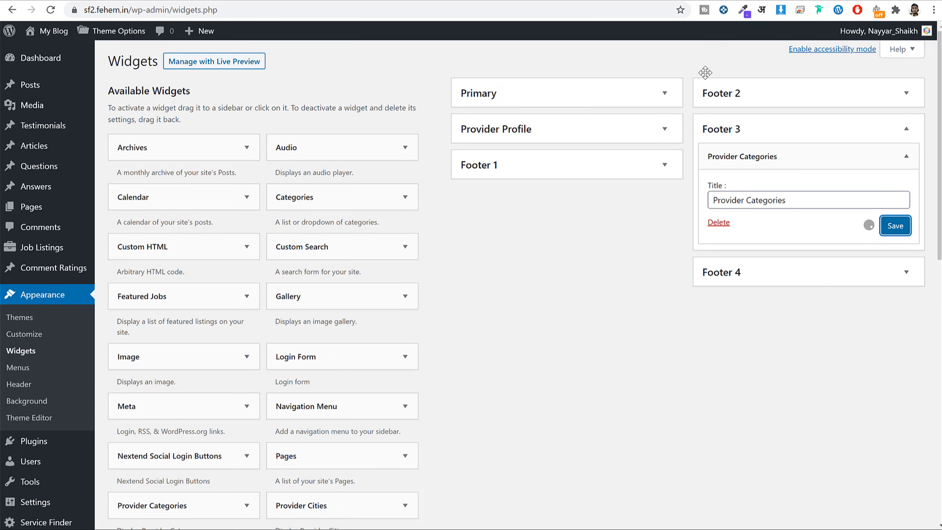
pyautogui.click(591, 1)
pyautogui.click(586, 8)
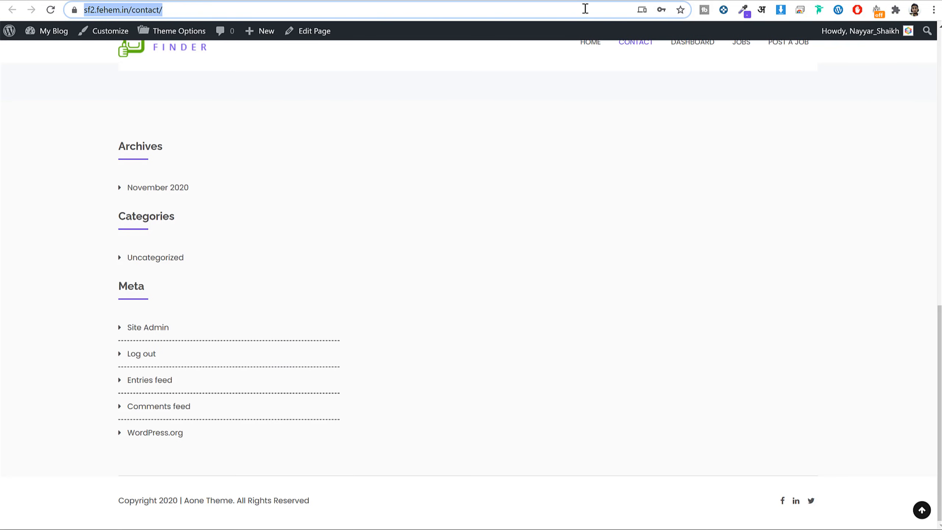
# Reload the live Contact page and check the footer's Site Links and Provider Categories.
pyautogui.press('Return')
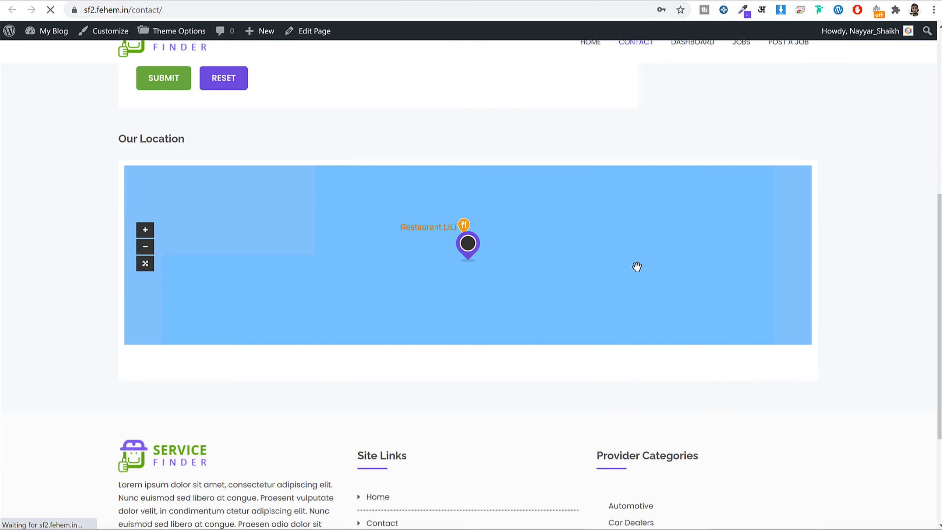
pyautogui.scroll(-4, 637, 267)
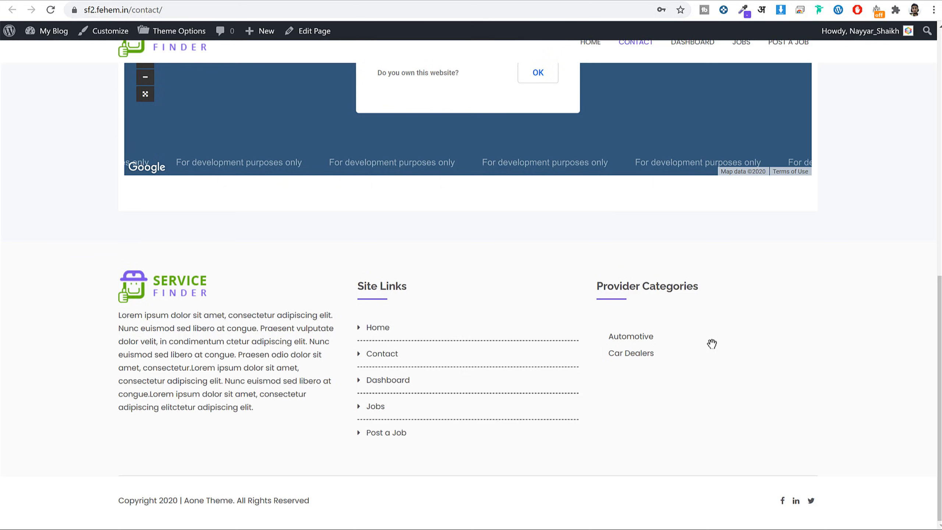
pyautogui.scroll(10, 712, 347)
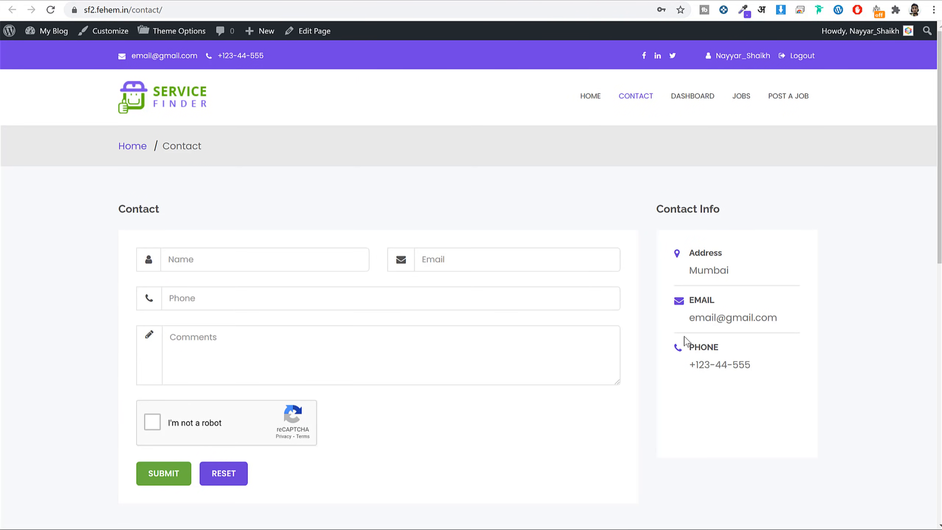
pyautogui.scroll(-10, 854, 212)
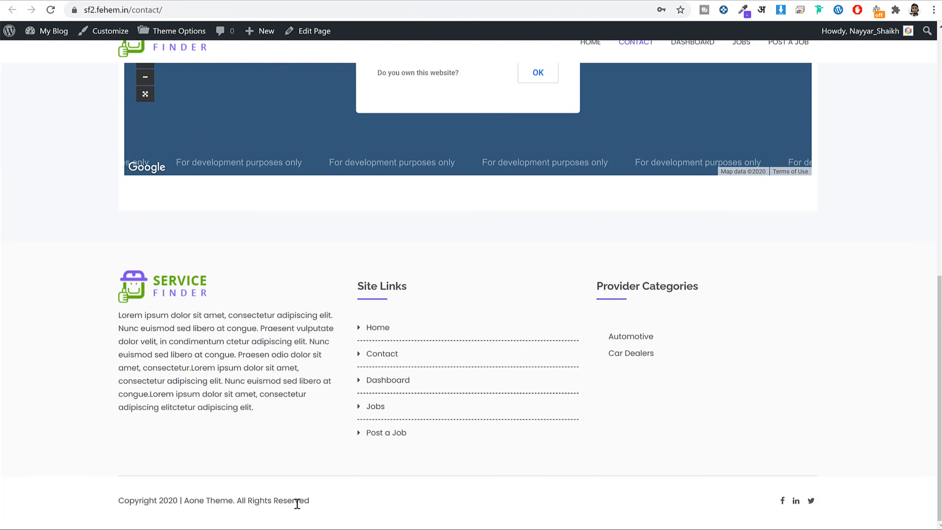
pyautogui.moveTo(135, 499); pyautogui.dragTo(311, 500)
pyautogui.click(348, 501)
pyautogui.scroll(10, 428, 316)
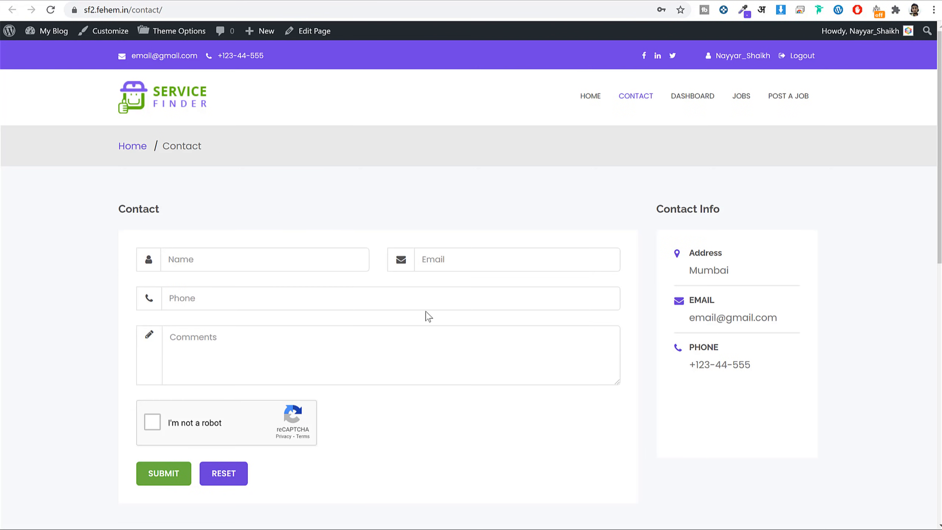
# Open the home page through the Service Finder logo and view its banner.
pyautogui.click(175, 113)
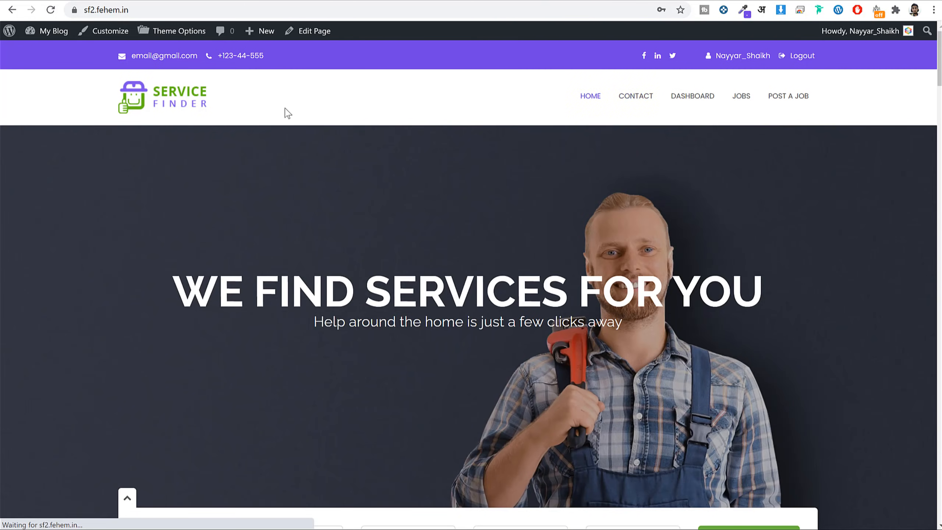
pyautogui.scroll(-6, 594, 260)
pyautogui.scroll(6, 482, 334)
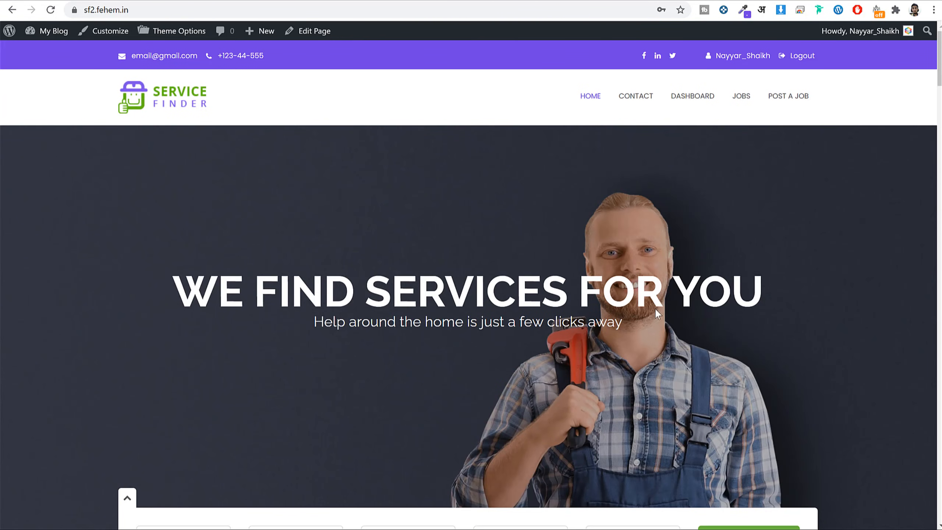
pyautogui.scroll(-8, 633, 336)
pyautogui.scroll(8, 625, 385)
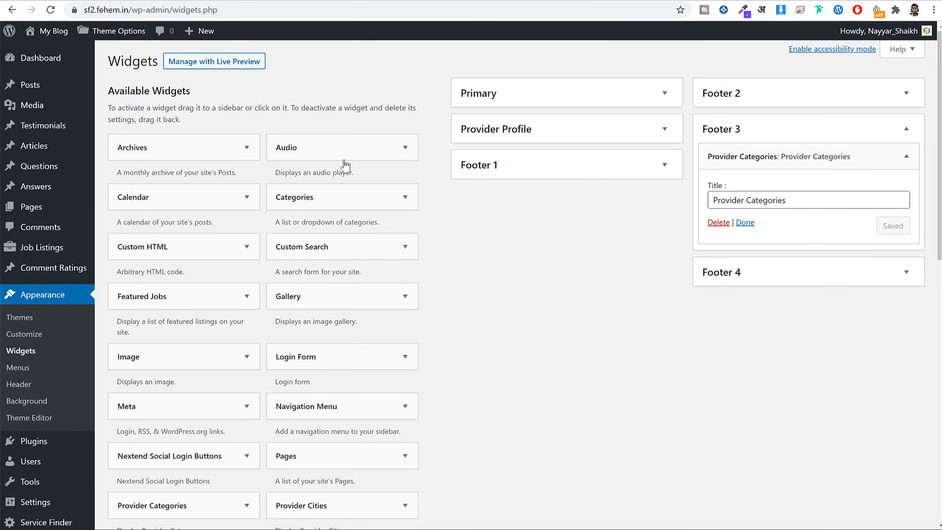
# Open Theme Options > General Settings > Header Settings and review the banner and Top Bar options.
pyautogui.scroll(-4, 78, 395)
pyautogui.click(40, 495)
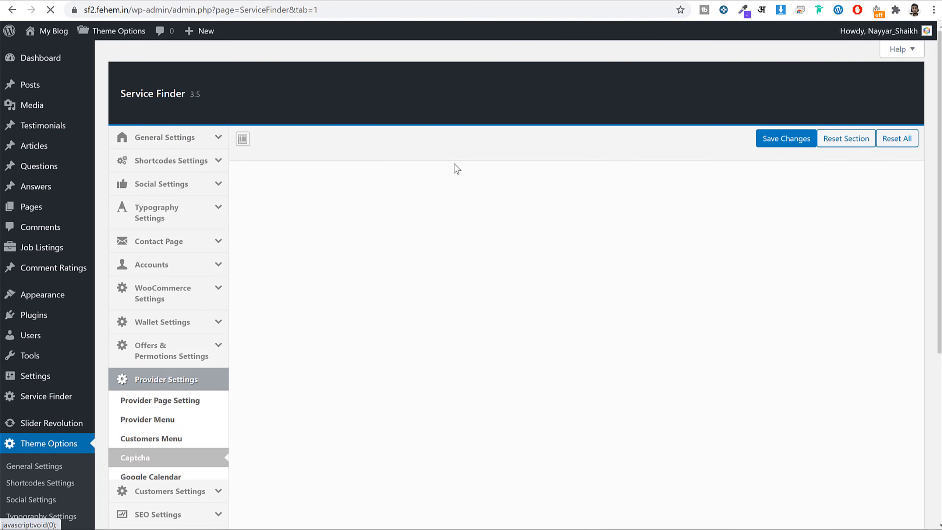
pyautogui.click(123, 136)
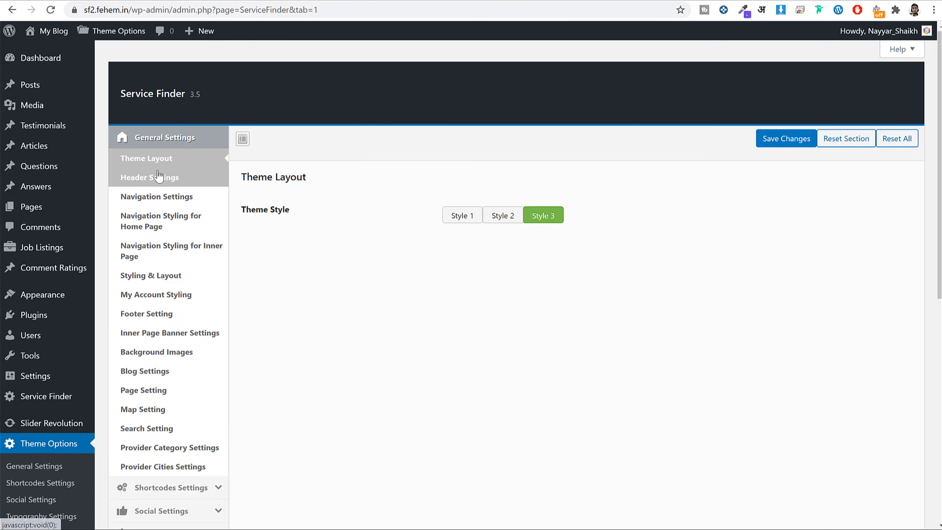
pyautogui.click(199, 186)
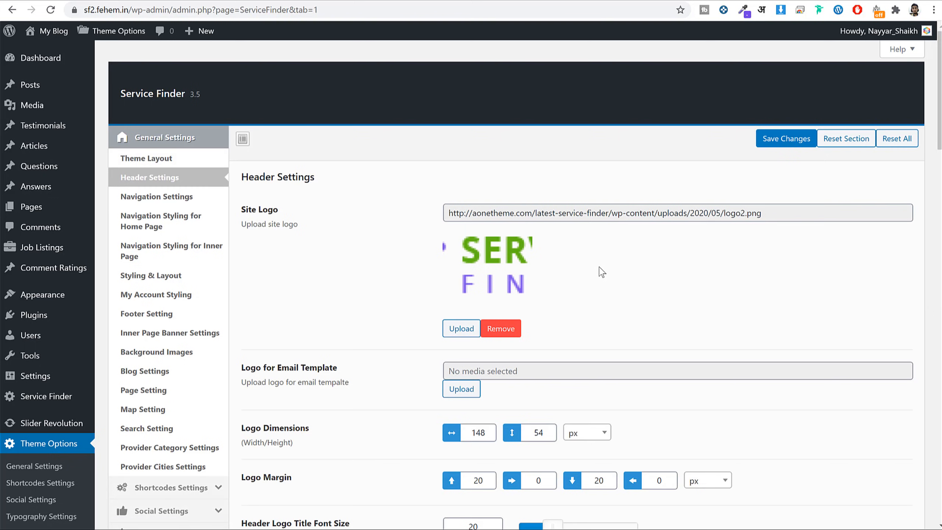
pyautogui.scroll(-6, 602, 285)
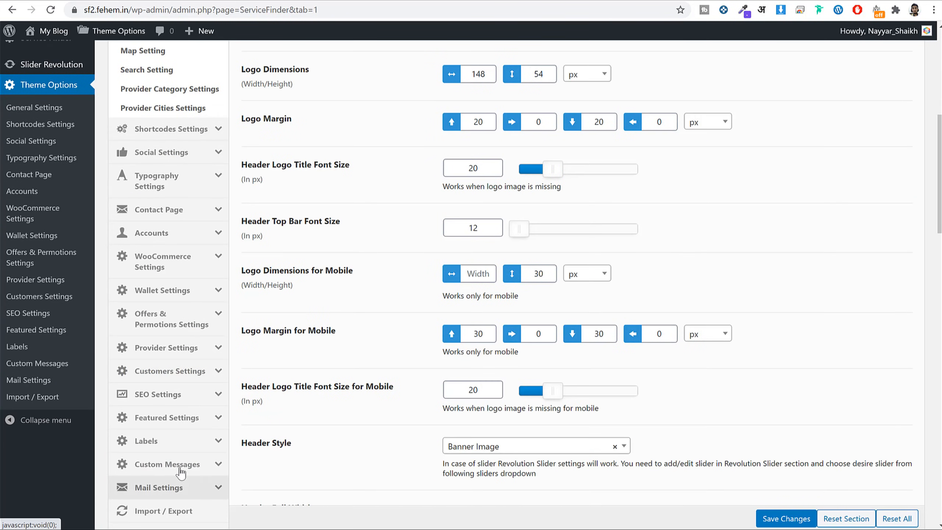
pyautogui.scroll(5, 178, 506)
pyautogui.scroll(-10, 612, 379)
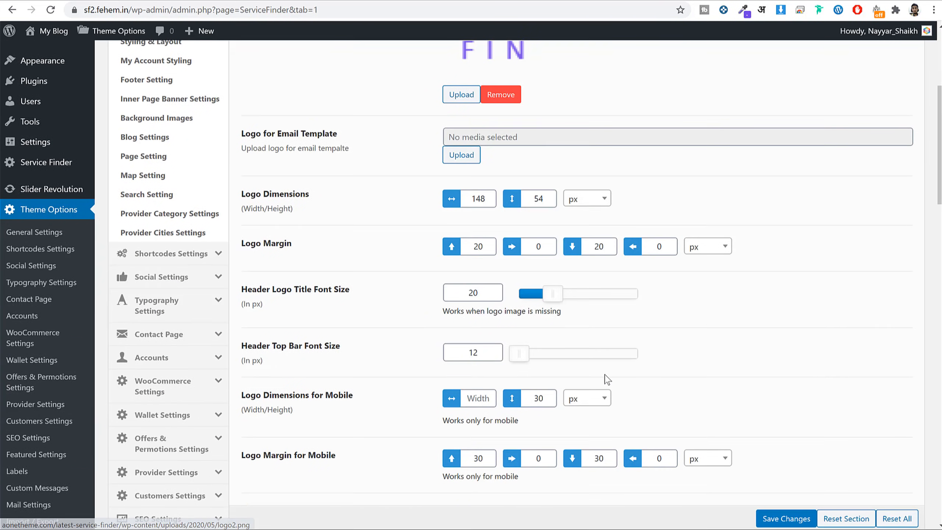
pyautogui.scroll(6, 612, 379)
pyautogui.scroll(5, 612, 378)
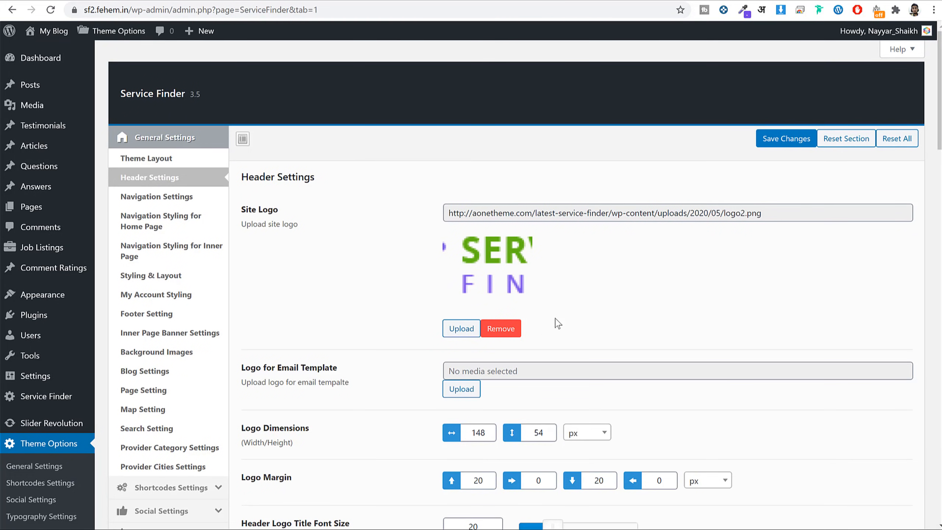
pyautogui.scroll(-5, 593, 346)
pyautogui.scroll(-5, 614, 360)
pyautogui.scroll(-10, 614, 360)
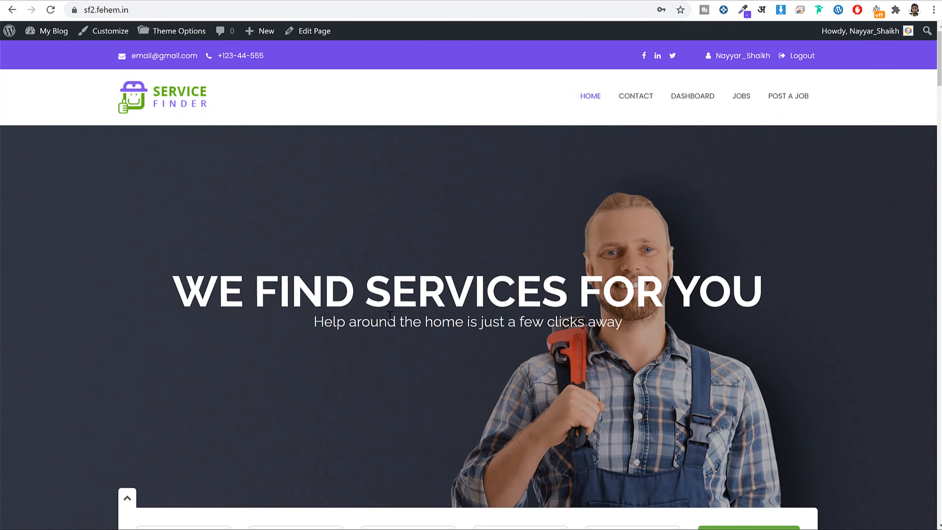
# Select the banner heading and sub heading text in Header Settings.
pyautogui.moveTo(768, 310); pyautogui.dragTo(637, 316)
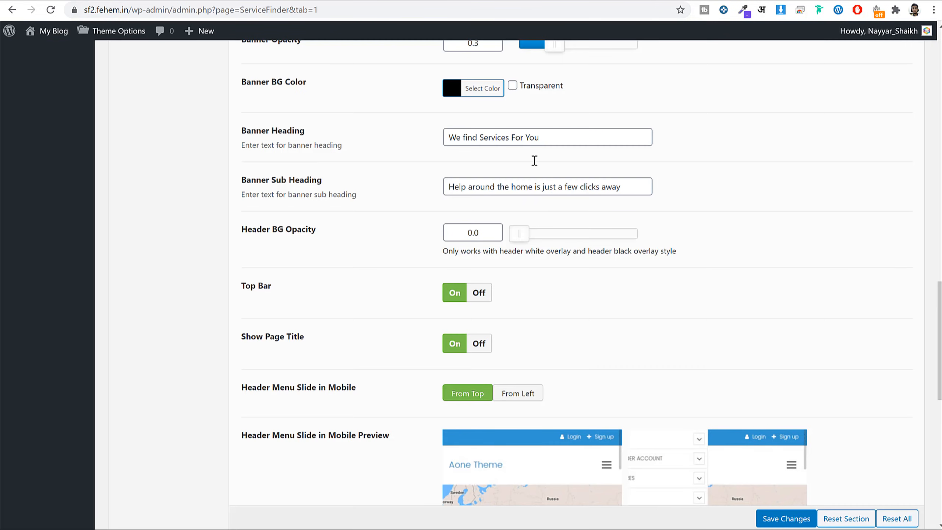
pyautogui.tripleClick(551, 187)
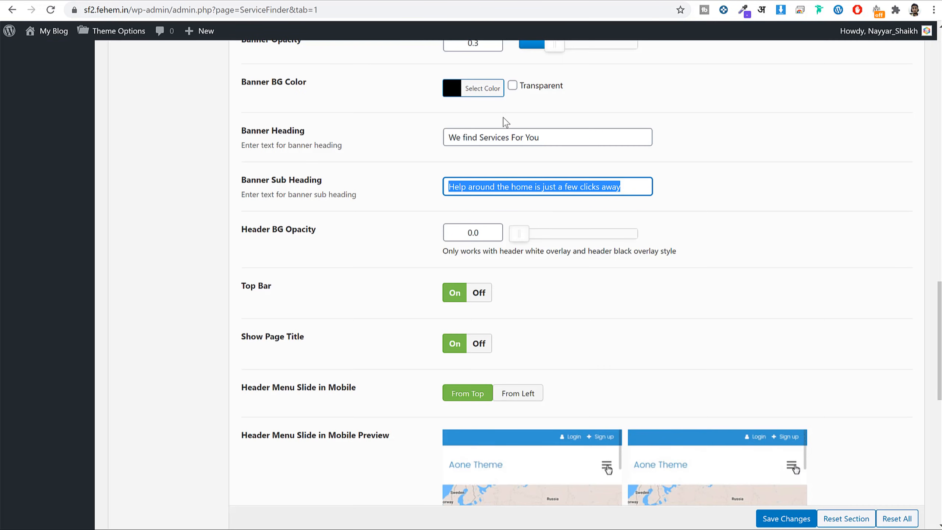
pyautogui.tripleClick(518, 142)
pyautogui.click(672, 171)
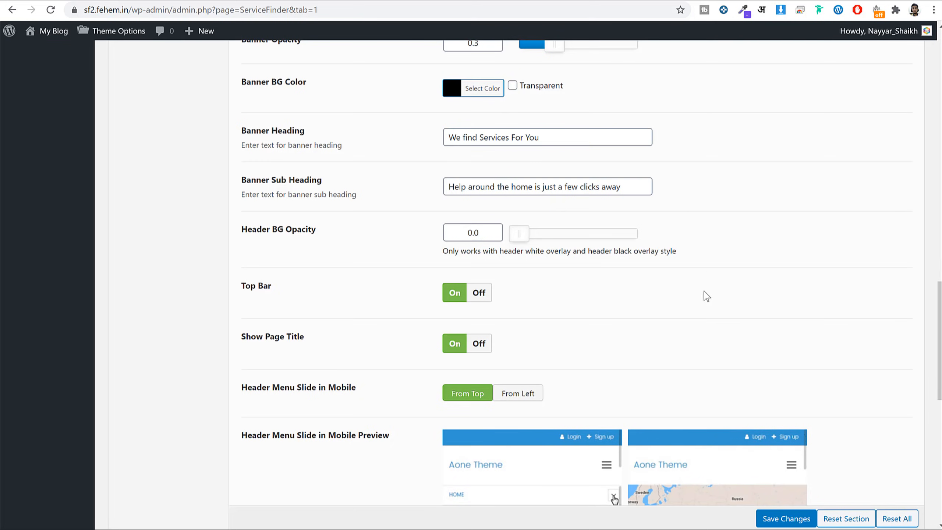
pyautogui.scroll(-8, 714, 333)
pyautogui.scroll(10, 716, 364)
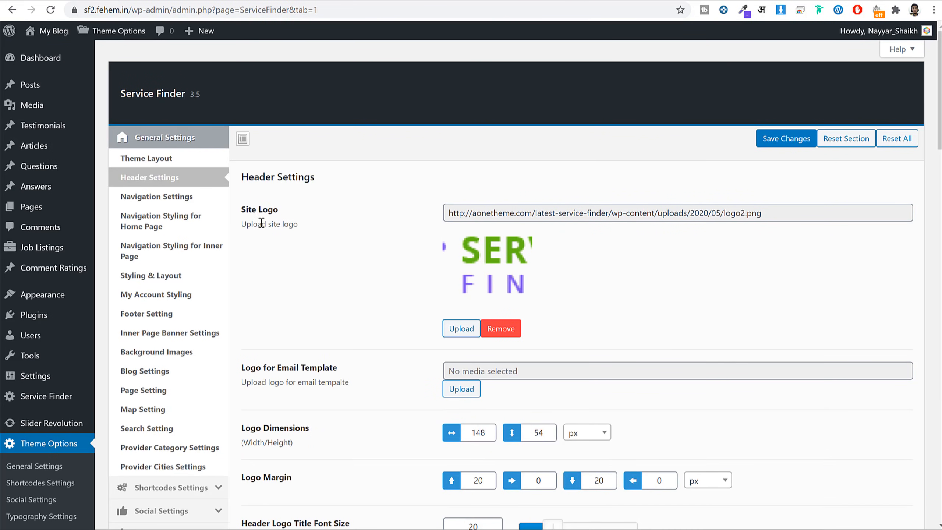
# Scroll down Header Settings and select the current Banner Image URL (bnr4.jpg).
pyautogui.click(184, 203)
pyautogui.click(191, 184)
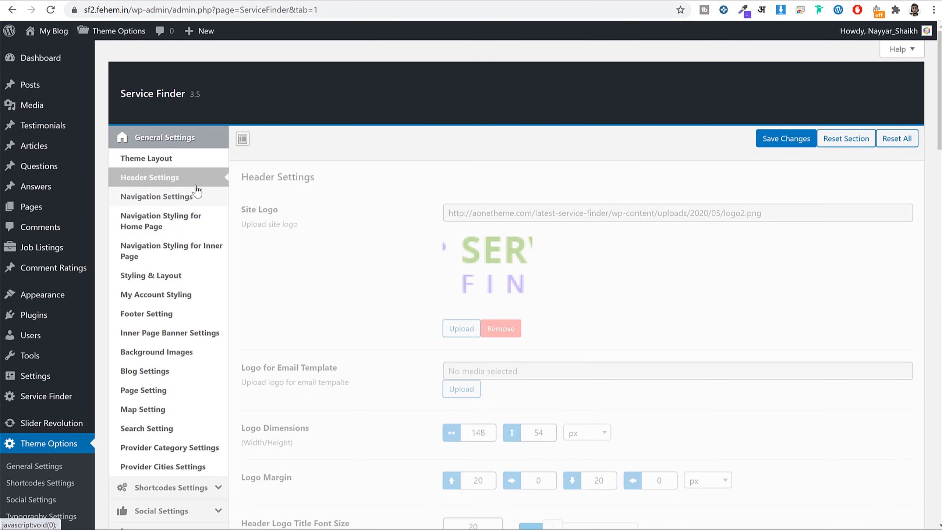
pyautogui.scroll(-15, 749, 260)
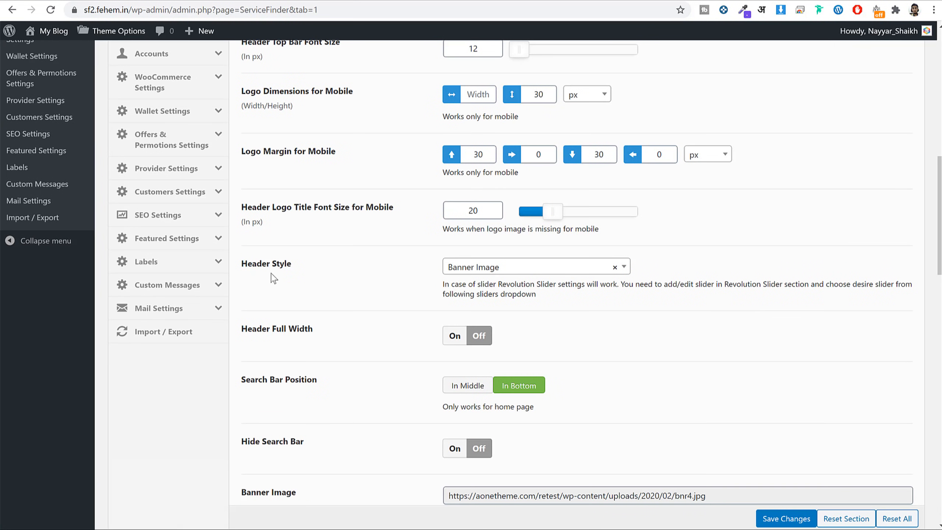
pyautogui.moveTo(287, 265); pyautogui.dragTo(235, 267)
pyautogui.click(401, 291)
pyautogui.scroll(-5, 725, 303)
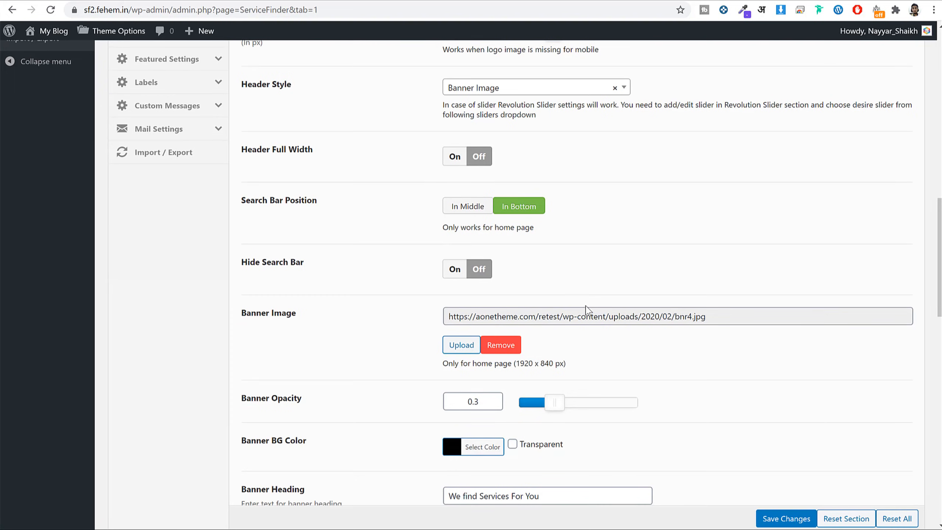
pyautogui.tripleClick(587, 314)
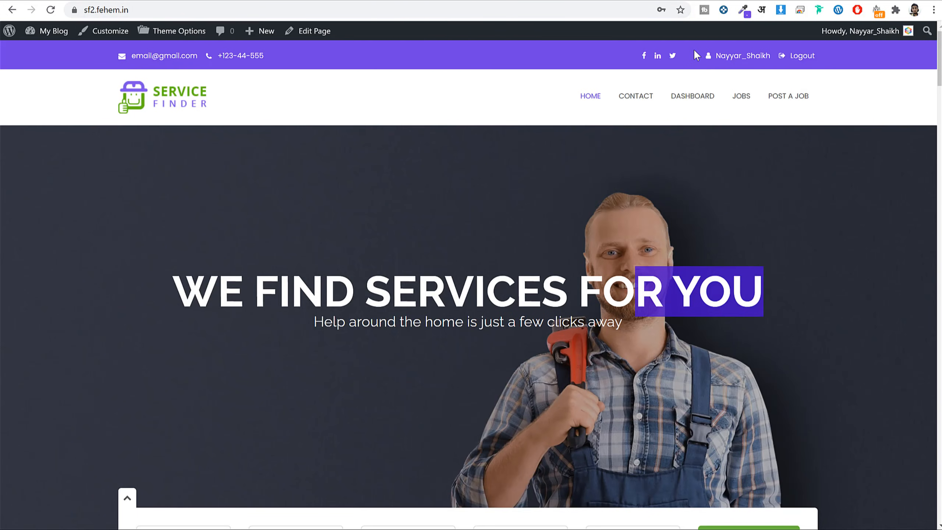
# Go to Unsplash and search for 'carpenter' photos.
pyautogui.write('unsplash.com')
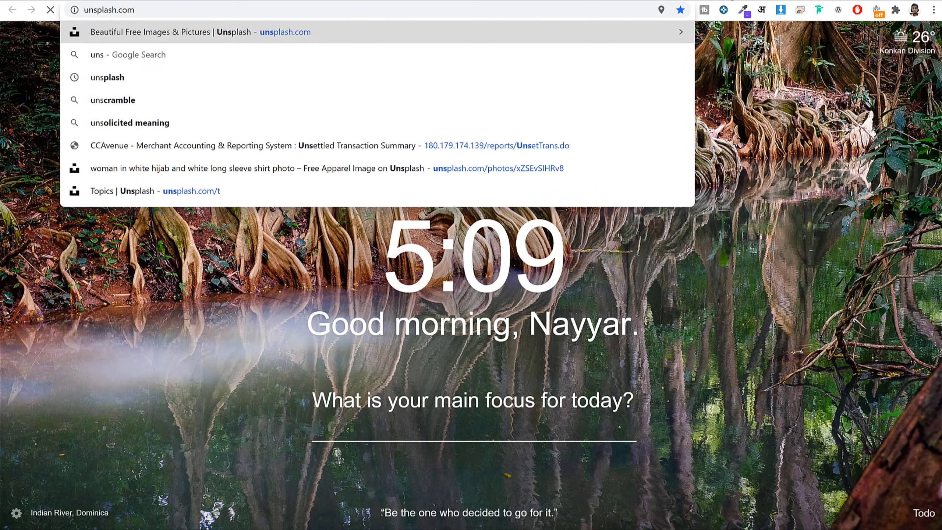
pyautogui.press('Return')
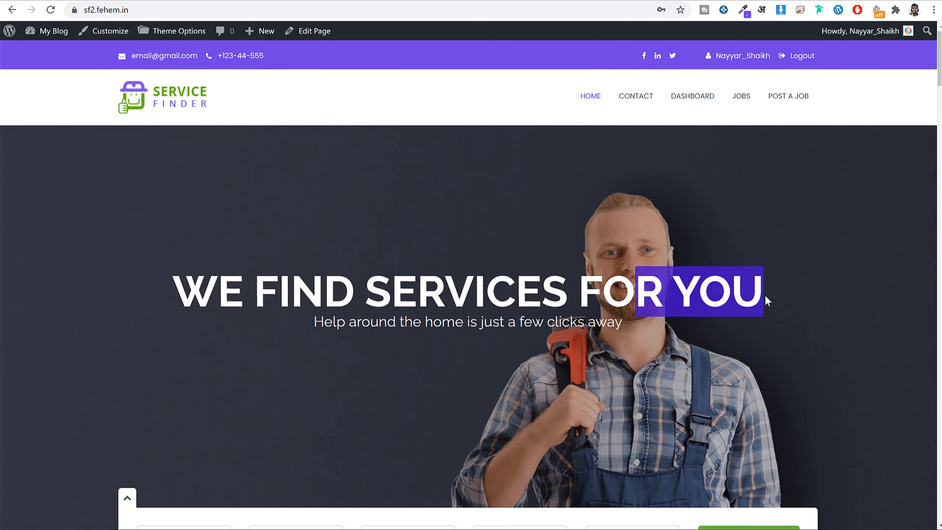
pyautogui.scroll(-2, 765, 295)
pyautogui.scroll(2, 678, 93)
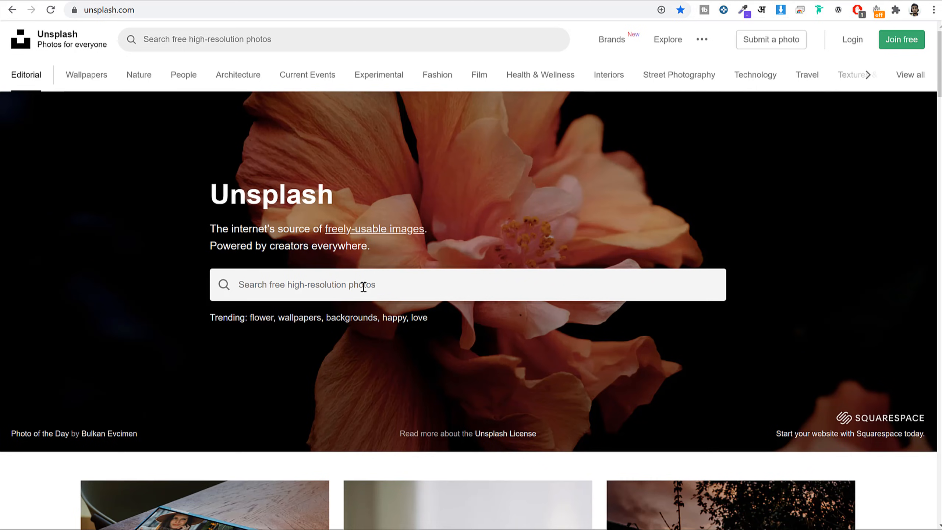
pyautogui.click(364, 286)
pyautogui.write('car')
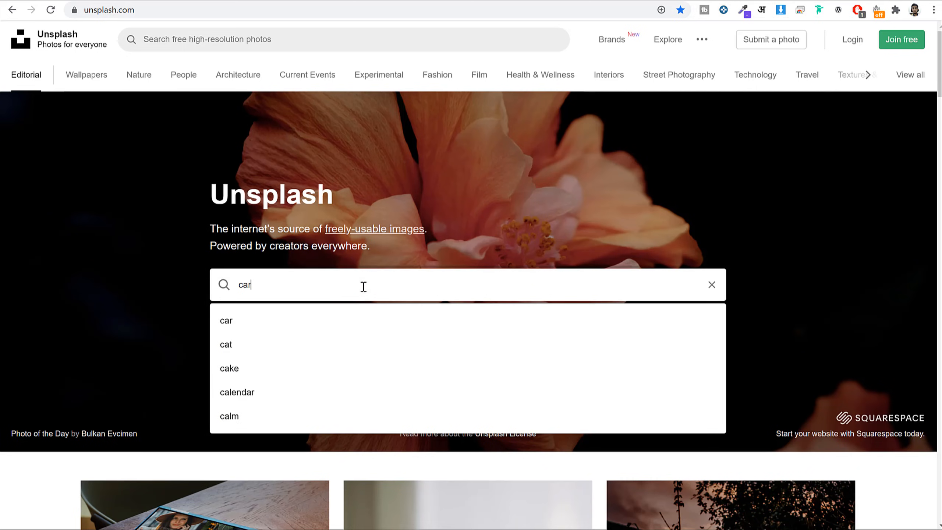
pyautogui.press('Down')
pyautogui.press('Down')
pyautogui.press('Return')
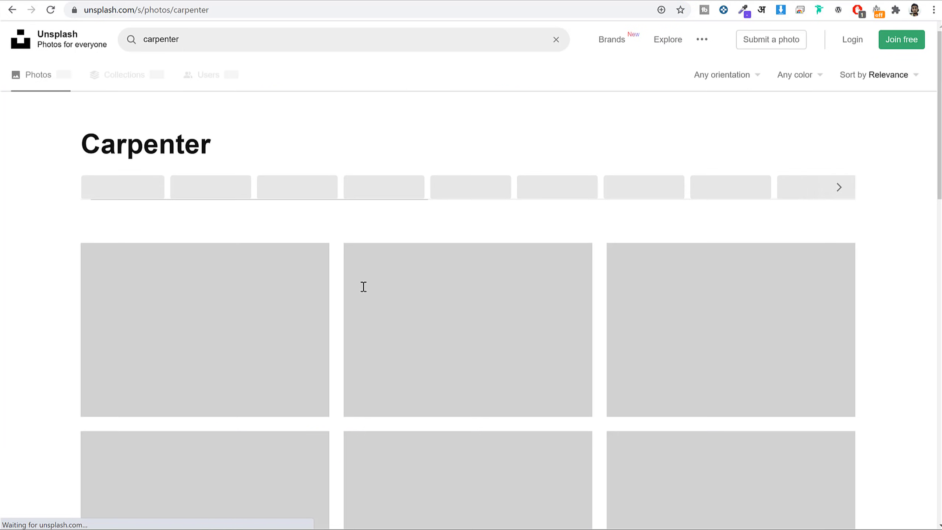
pyautogui.scroll(-10, 505, 331)
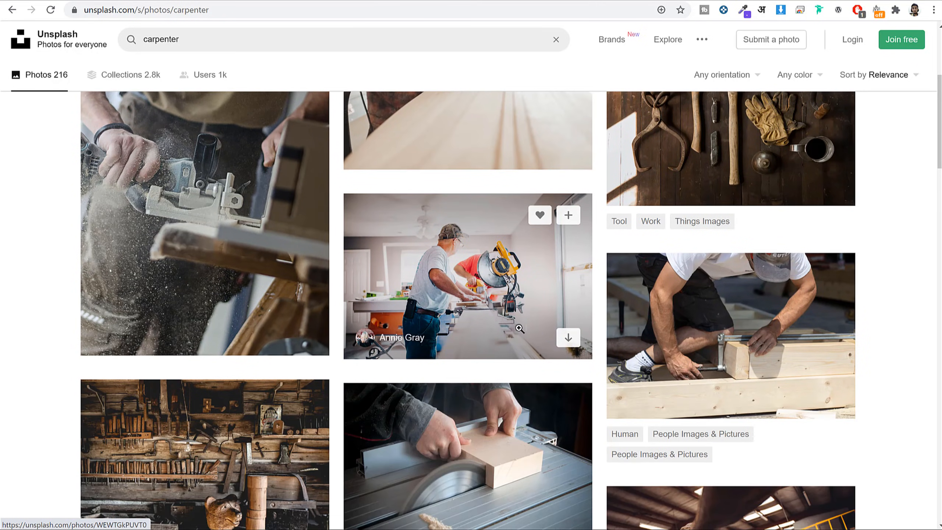
pyautogui.scroll(-7, 524, 342)
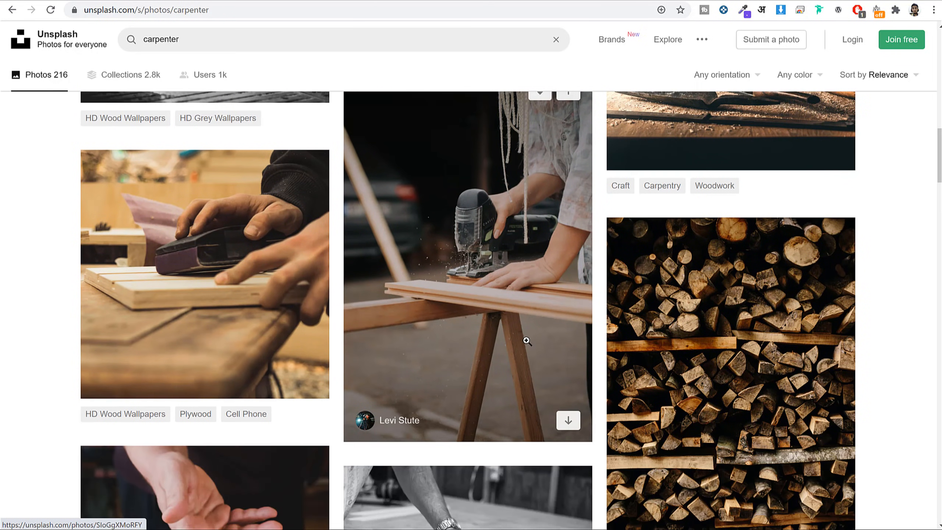
pyautogui.scroll(10, 526, 341)
pyautogui.scroll(3, 527, 341)
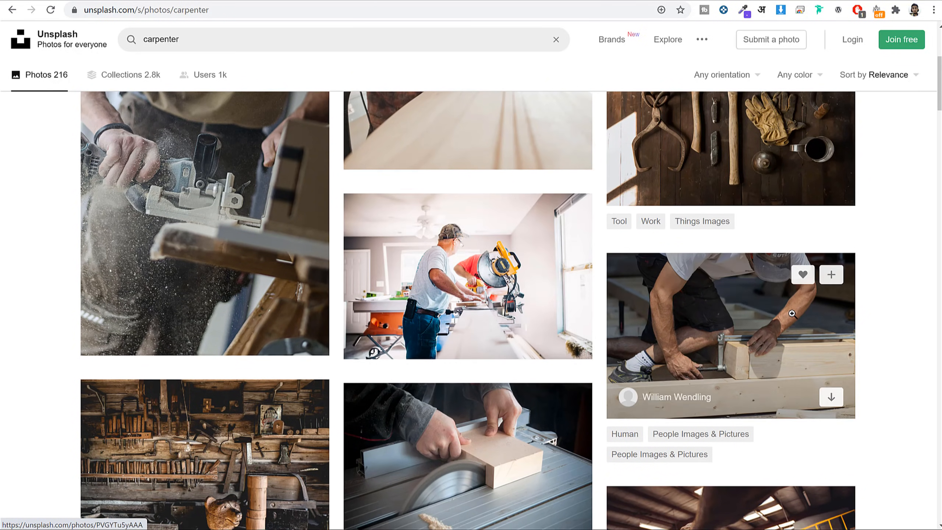
pyautogui.scroll(3, 806, 315)
pyautogui.scroll(-6, 847, 317)
pyautogui.scroll(-15, 847, 316)
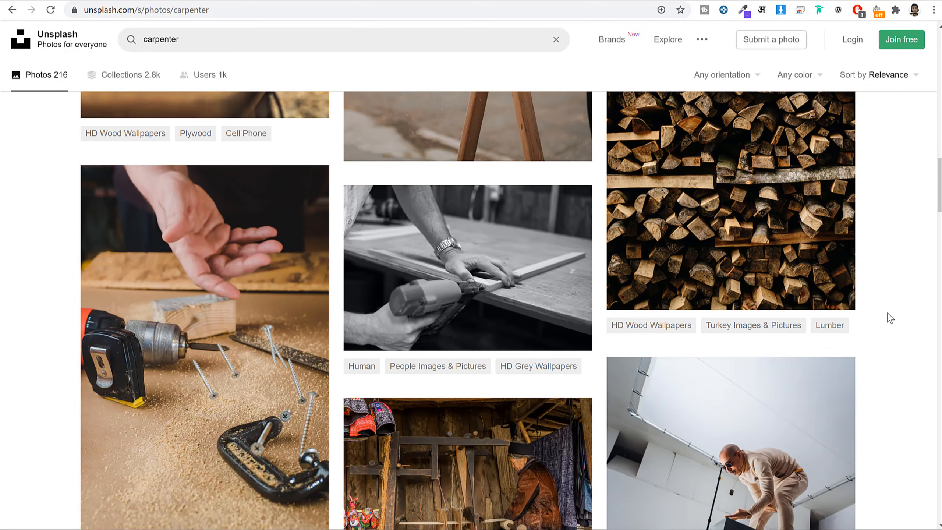
pyautogui.scroll(20, 891, 313)
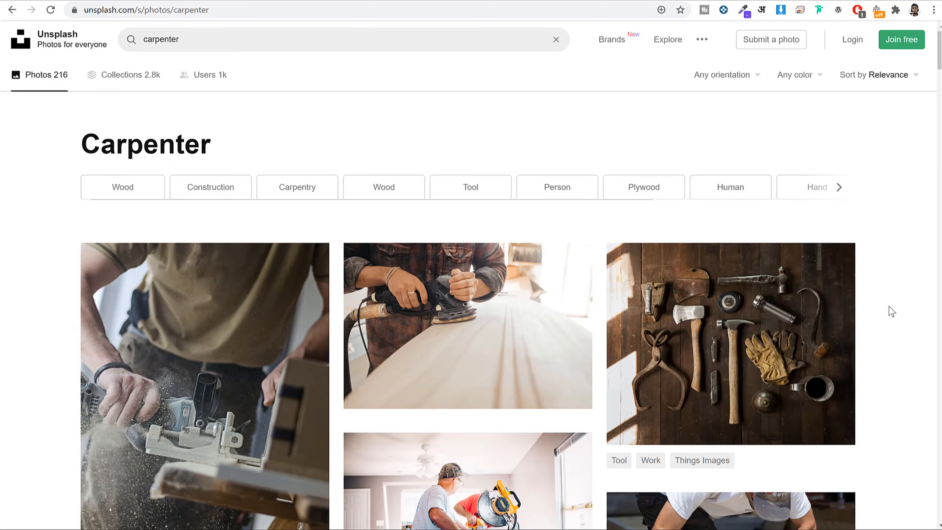
pyautogui.scroll(-5, 889, 306)
# Download the miter-saw carpenter photo at Medium 1920x1280 size.
pyautogui.click(321, 295)
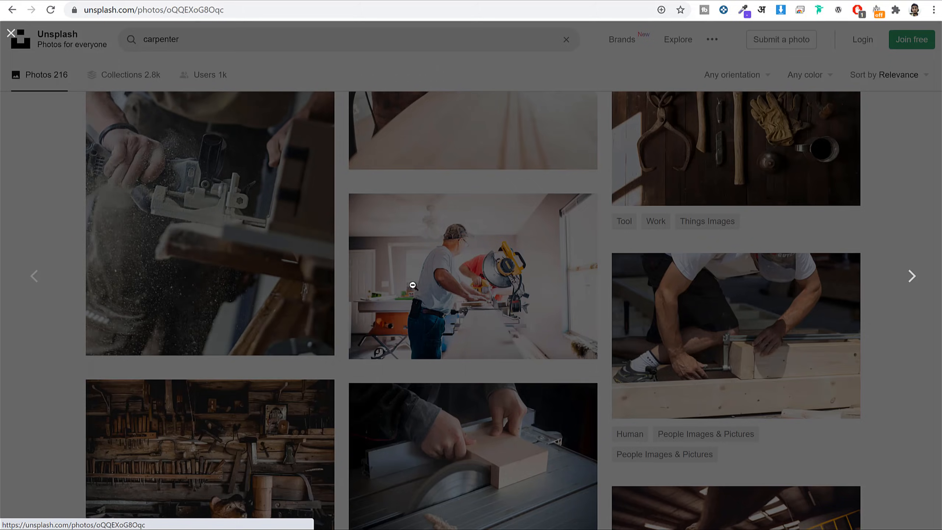
pyautogui.click(907, 177)
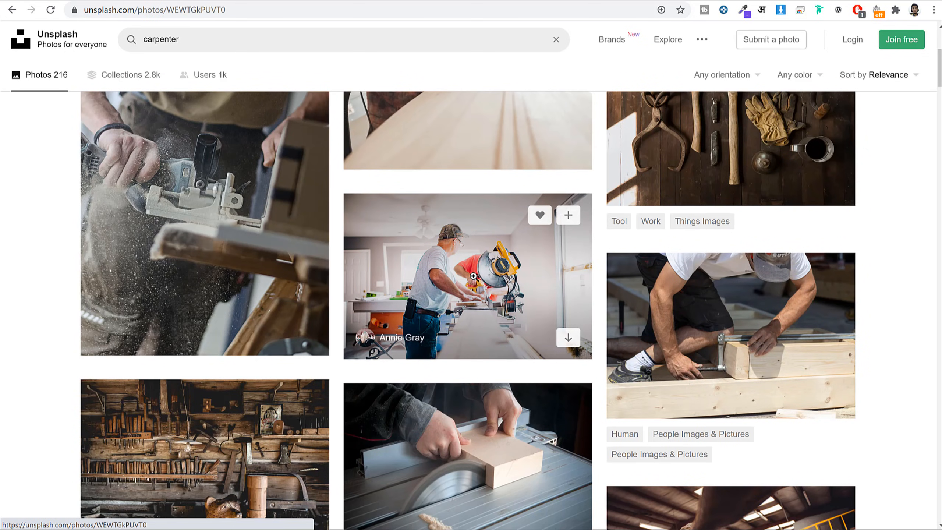
pyautogui.click(467, 276)
pyautogui.click(845, 58)
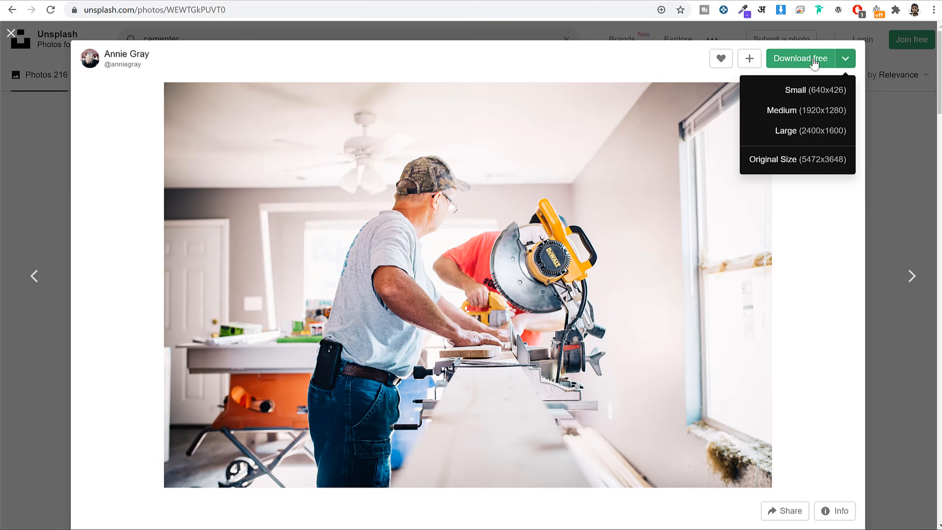
pyautogui.click(802, 114)
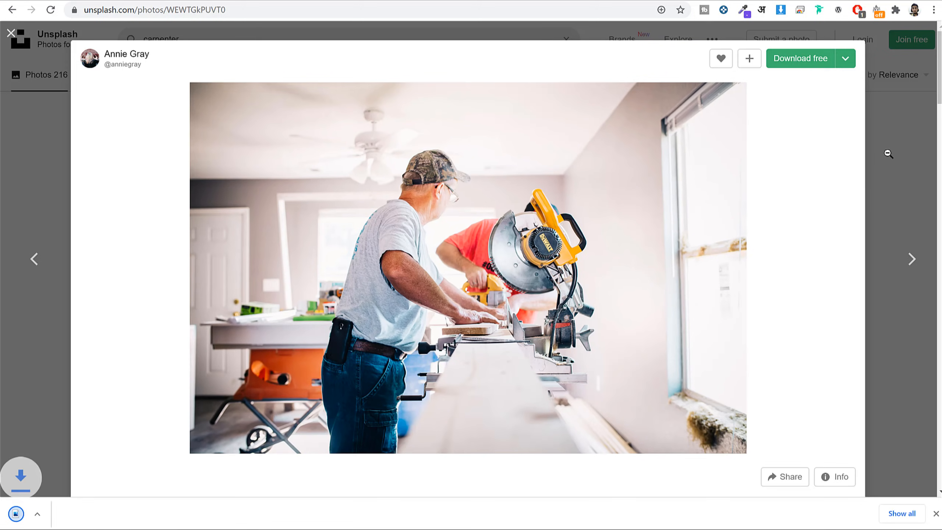
pyautogui.click(887, 153)
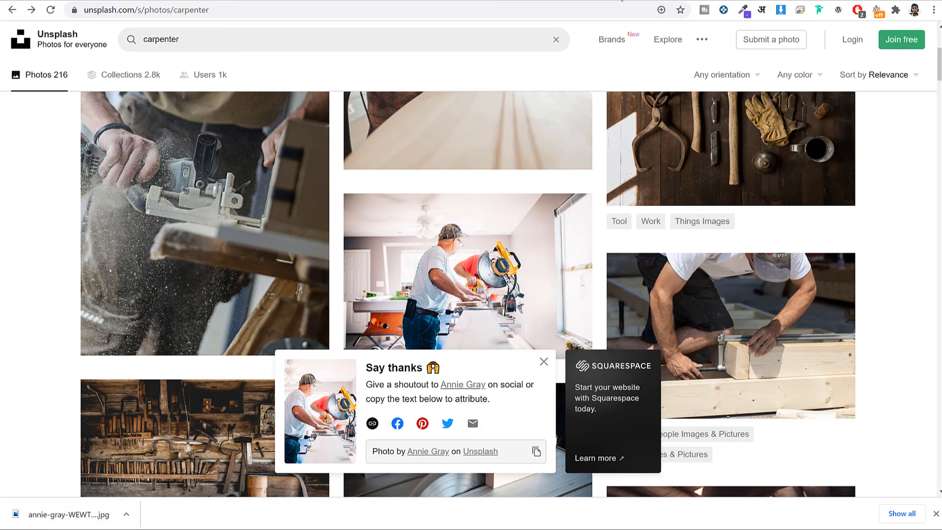
pyautogui.click(485, 3)
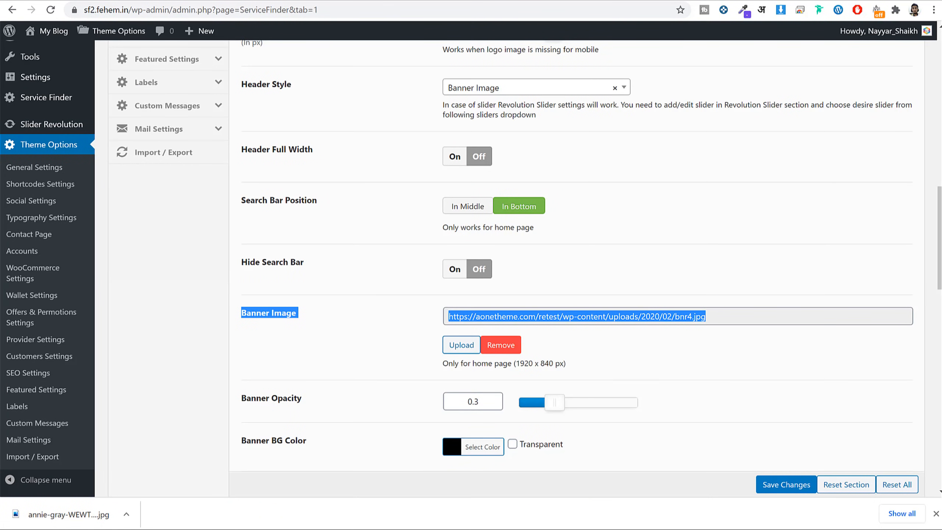
# Upload the carpenter photo to the Media Library and copy its file address.
pyautogui.click(358, 2)
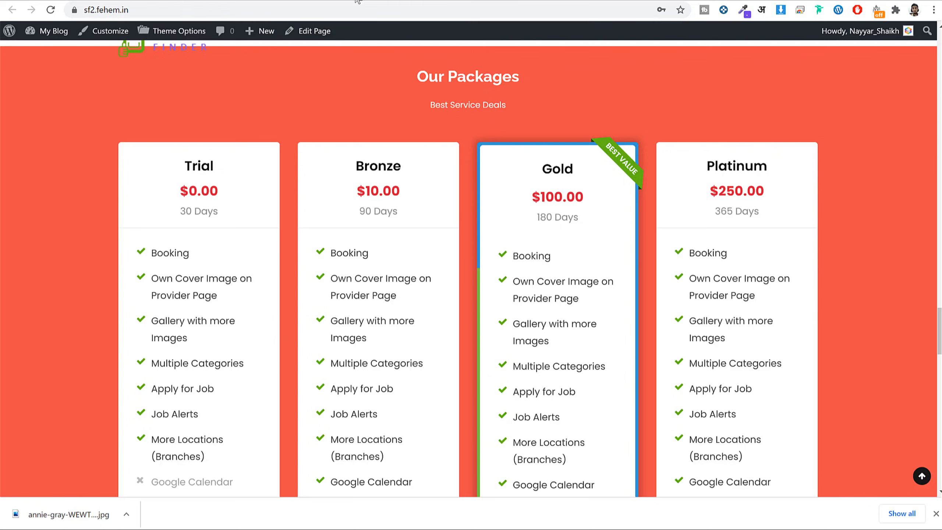
pyautogui.click(52, 32)
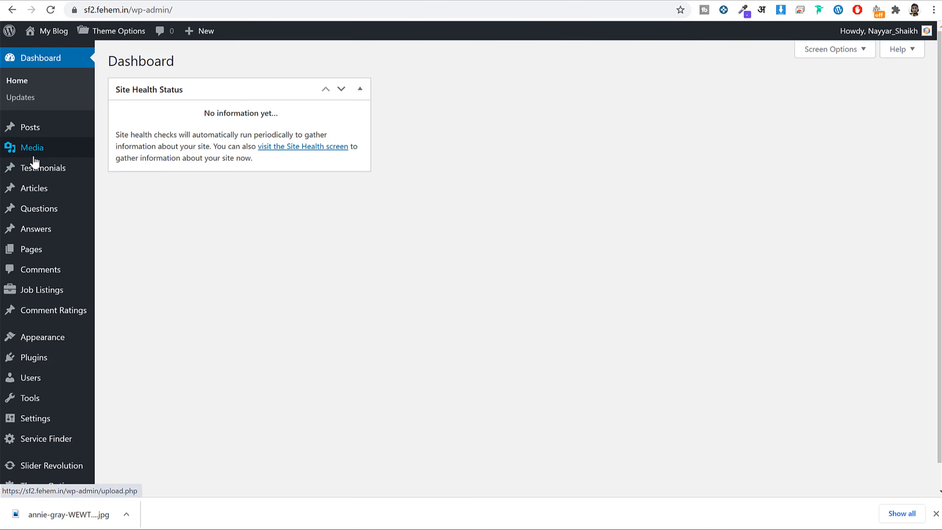
pyautogui.click(39, 148)
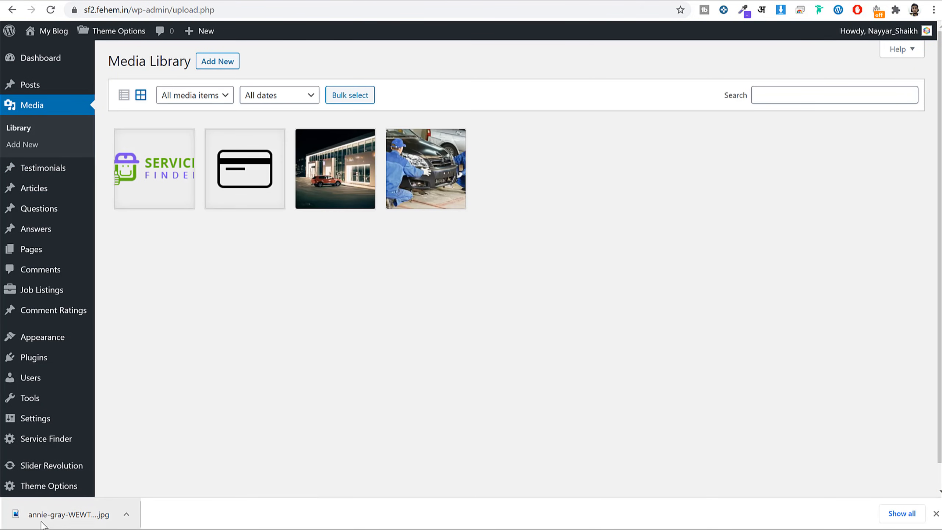
pyautogui.moveTo(59, 515); pyautogui.dragTo(363, 242)
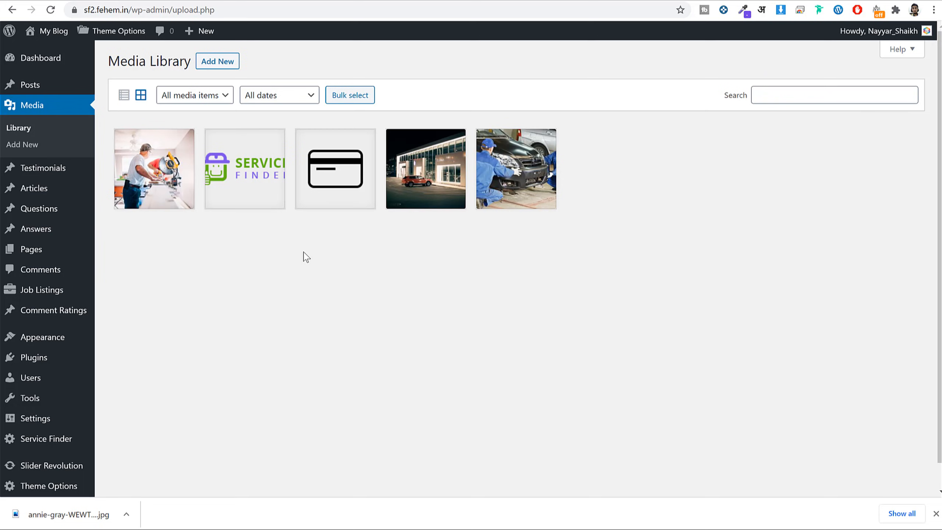
pyautogui.click(156, 160)
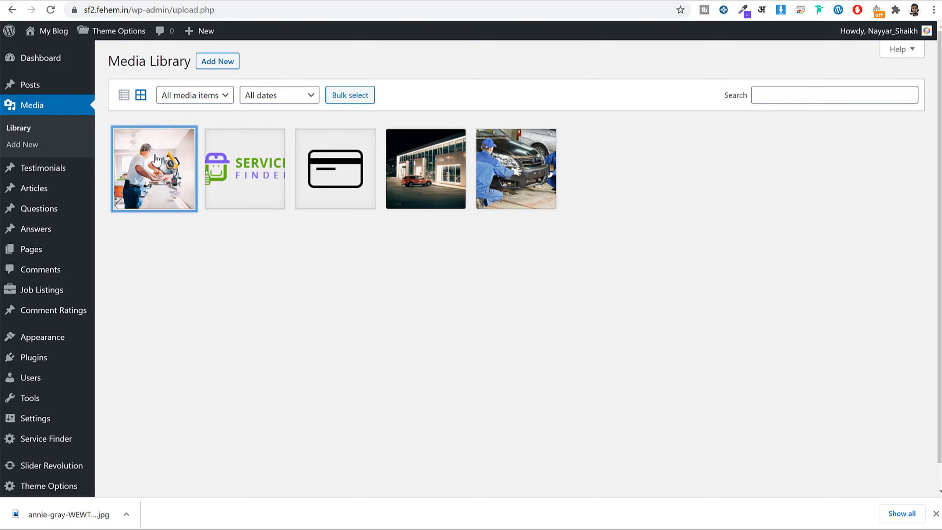
pyautogui.tripleClick(792, 347)
pyautogui.rightClick(778, 338)
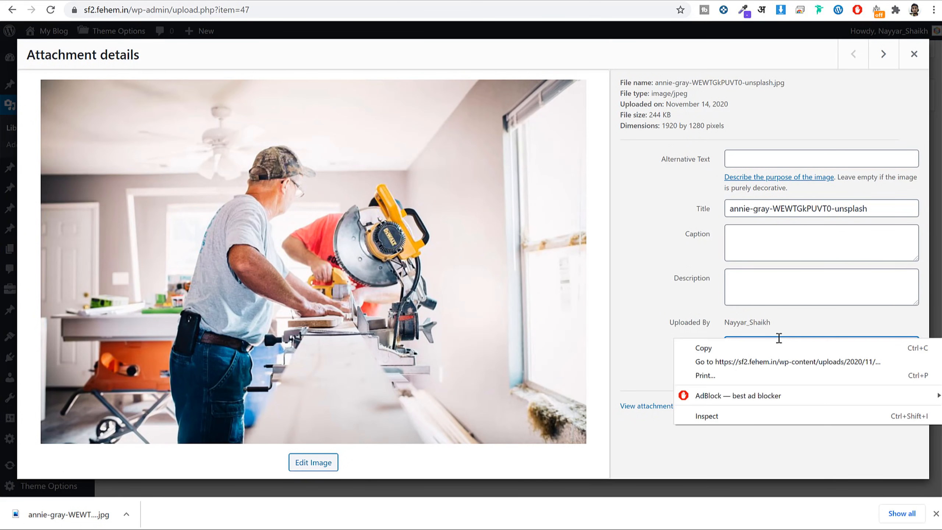
pyautogui.click(767, 349)
# Replace the Theme Options Banner Image with the carpenter photo and save the changes.
pyautogui.click(487, 0)
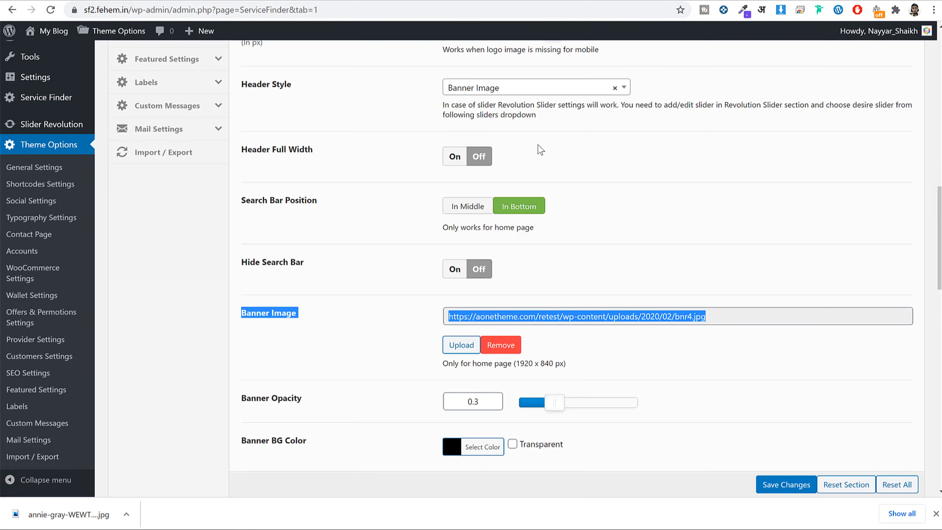
pyautogui.tripleClick(586, 316)
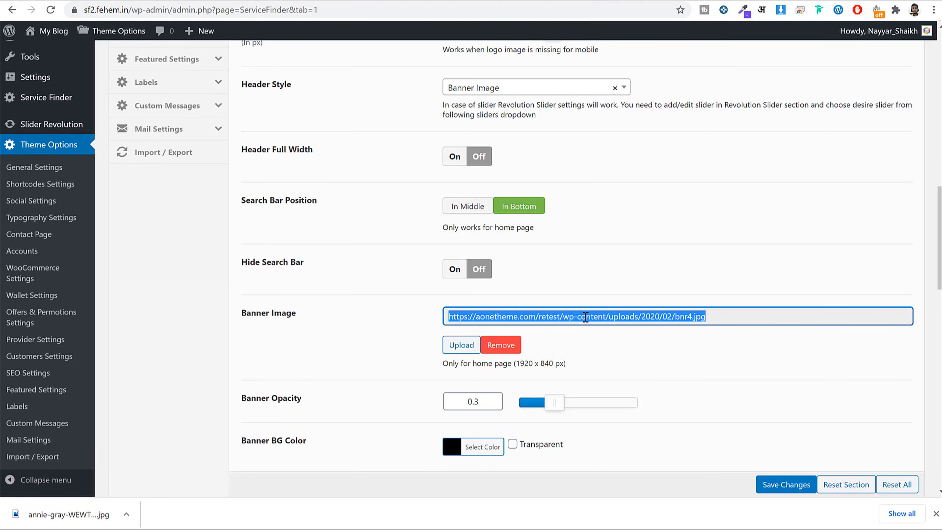
pyautogui.click(621, 324)
pyautogui.doubleClick(621, 320)
pyautogui.click(502, 345)
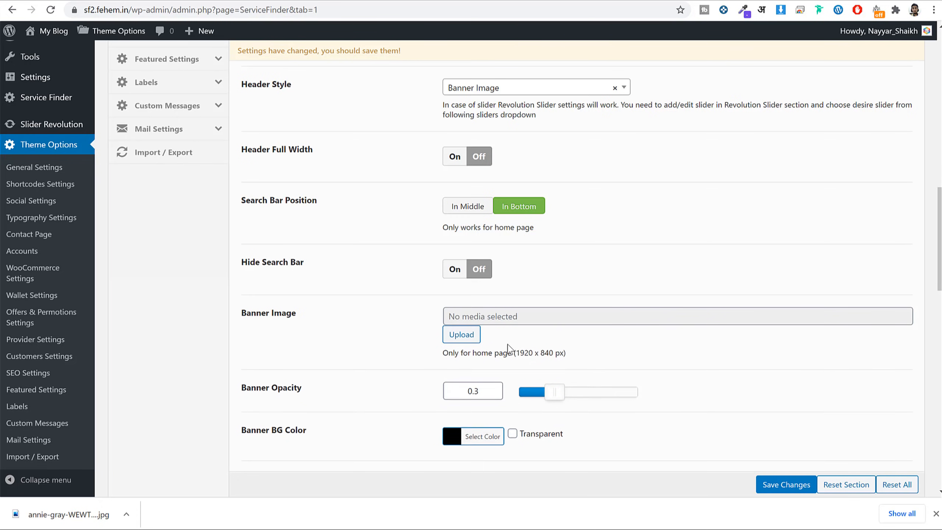
pyautogui.click(461, 334)
pyautogui.click(98, 190)
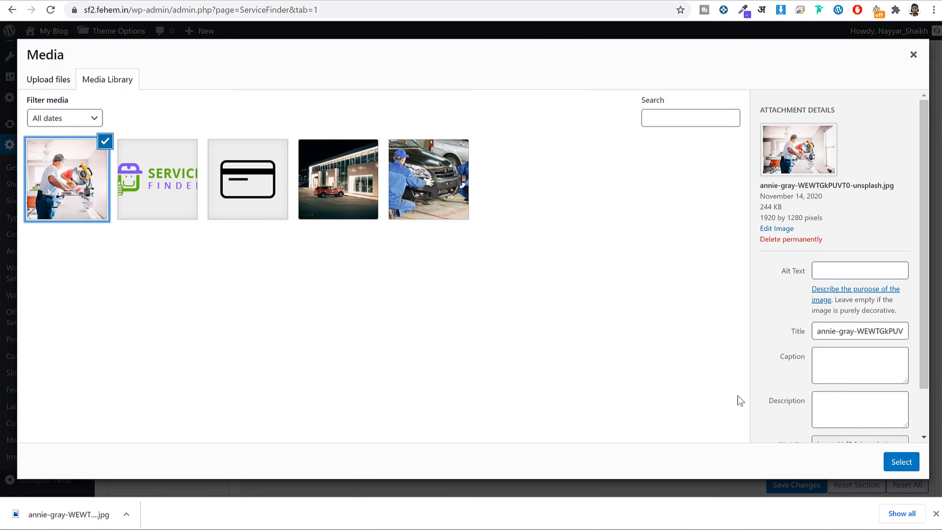
pyautogui.click(901, 462)
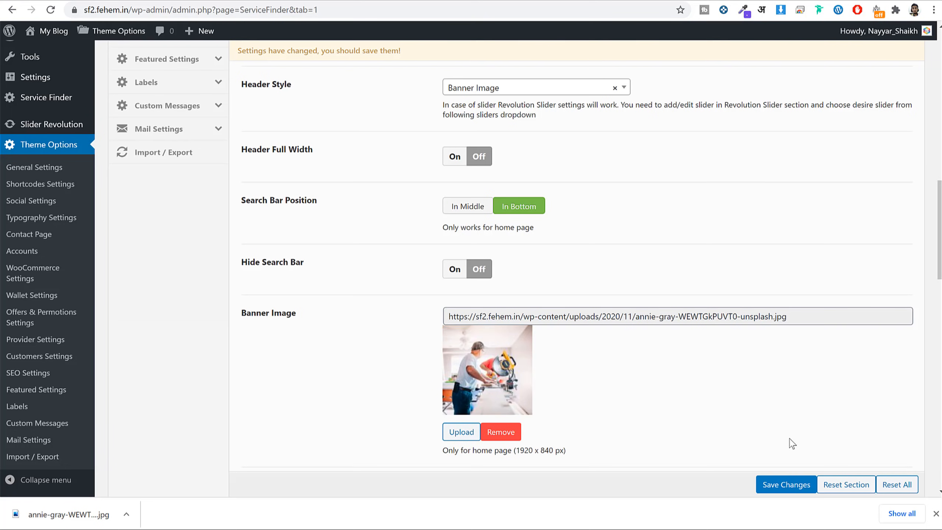
pyautogui.click(777, 495)
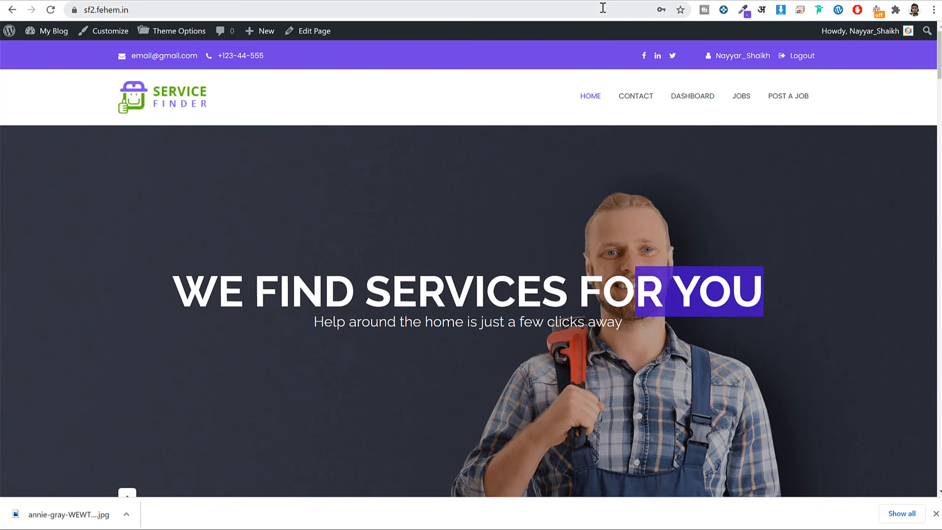
# Reload the live home page to check the new carpenter banner.
pyautogui.click(603, 7)
pyautogui.press('Return')
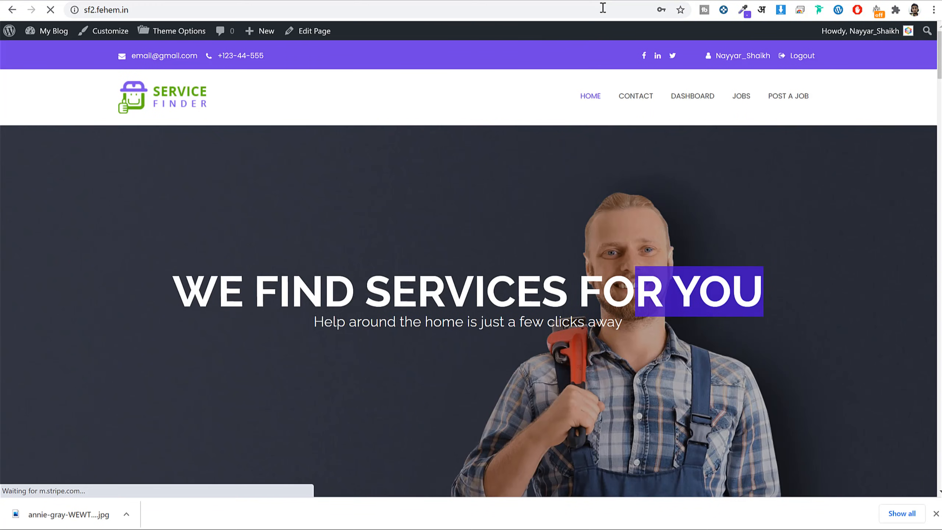
pyautogui.scroll(-5, 621, 327)
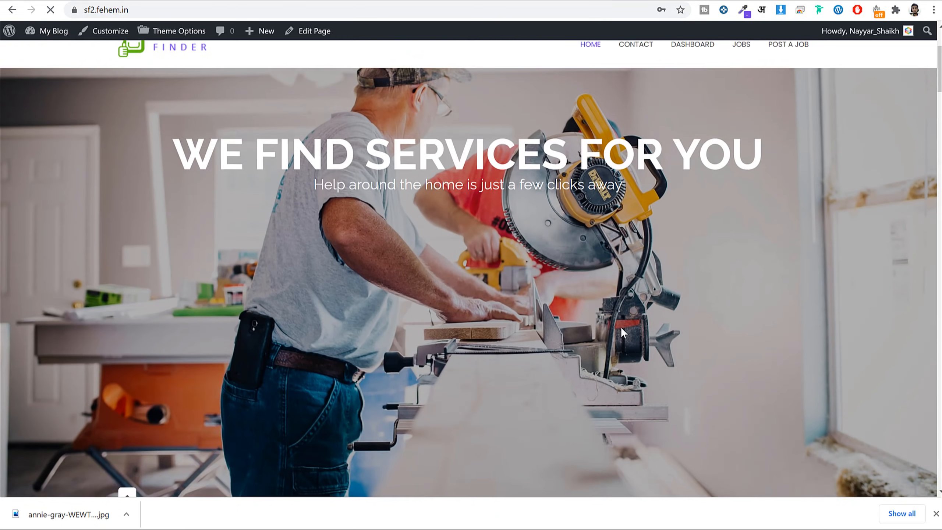
pyautogui.scroll(5, 622, 326)
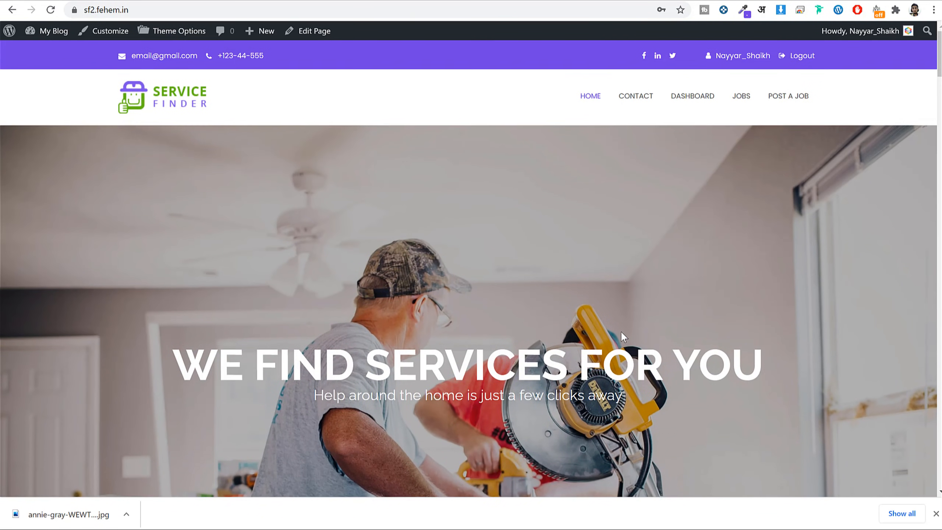
pyautogui.scroll(-6, 621, 330)
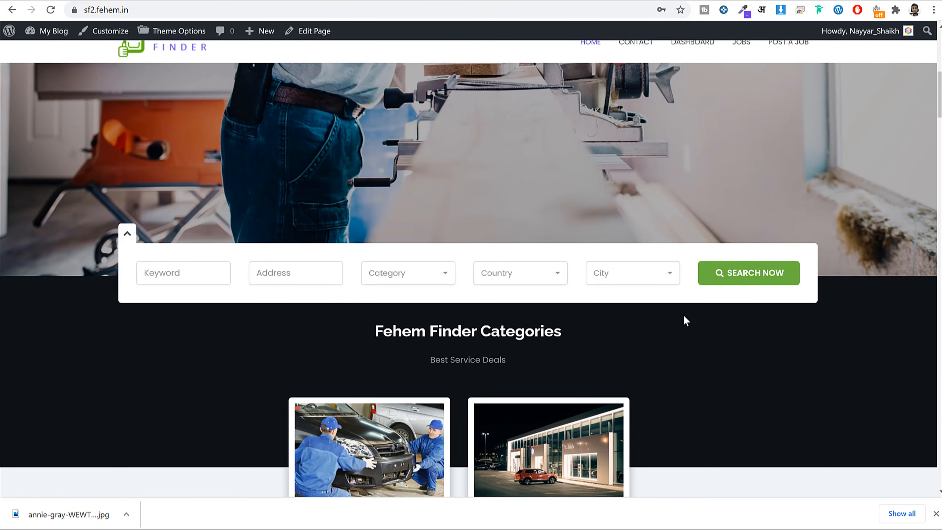
pyautogui.click(605, 1)
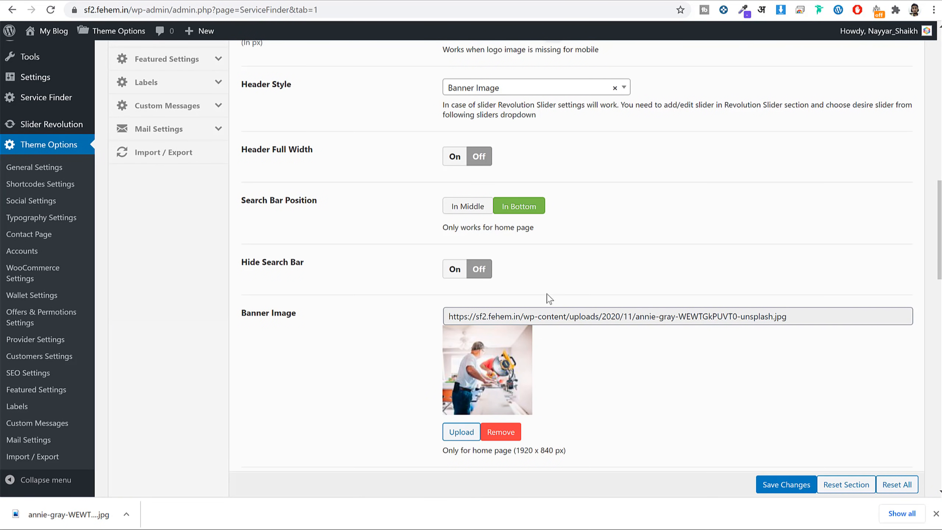
# Go to fotor.com in a new tab and start Edit a Photo.
pyautogui.hotkey('ctrl', 't')
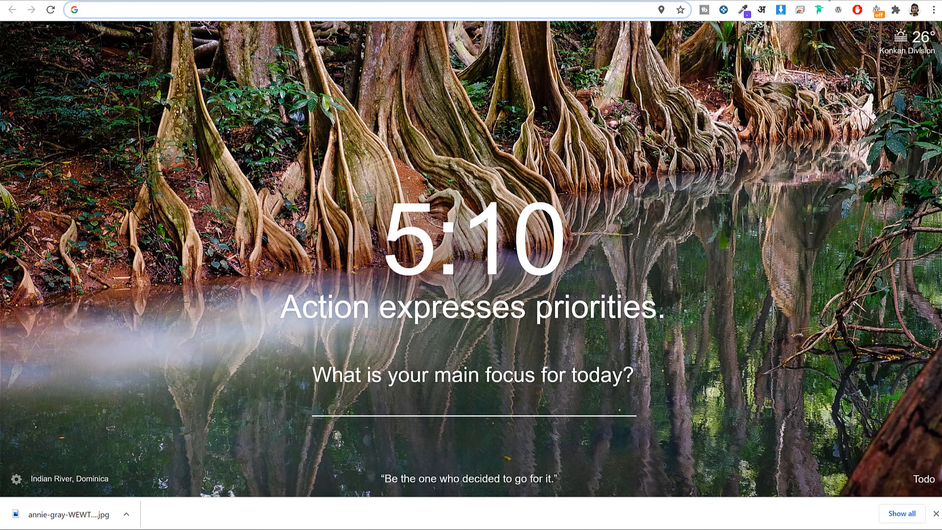
pyautogui.write('fot')
pyautogui.press('Return')
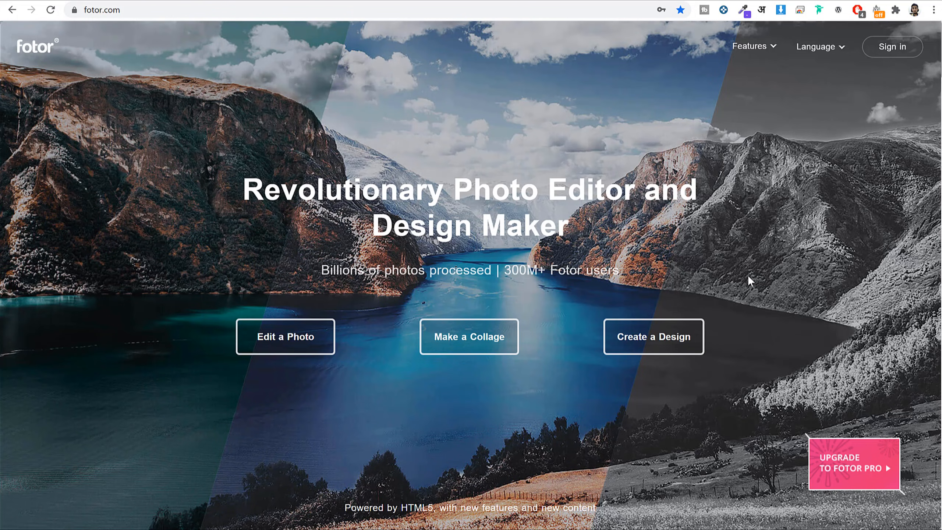
pyautogui.click(281, 344)
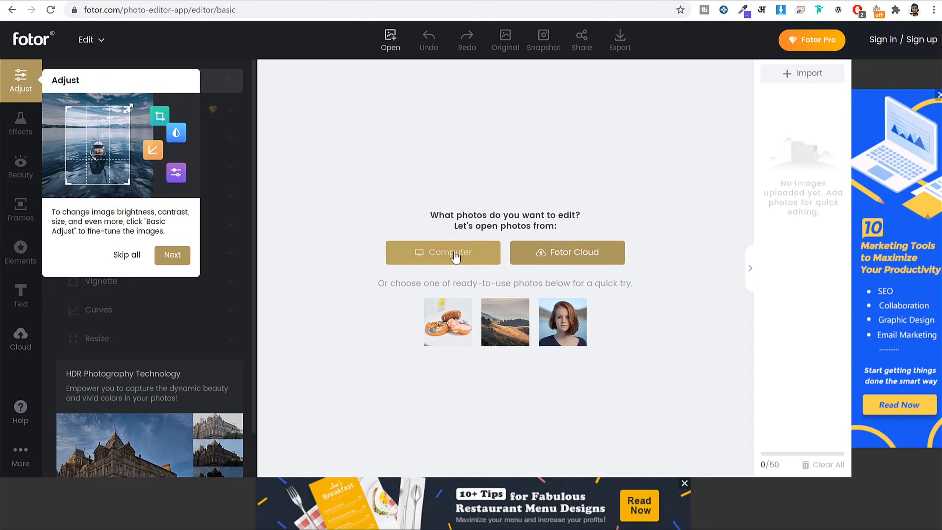
# Open the annie-gray carpenter photo from the Downloads folder in the Fotor editor.
pyautogui.click(456, 256)
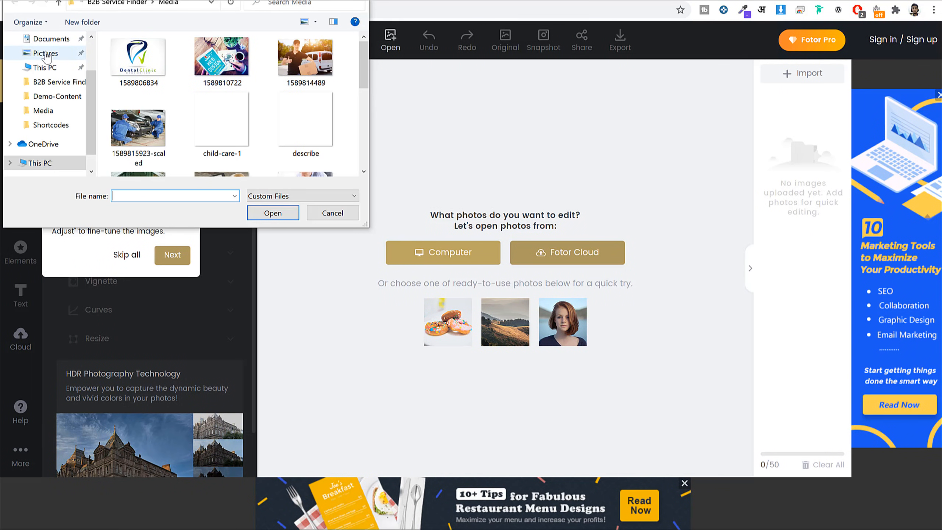
pyautogui.scroll(1, 45, 55)
pyautogui.click(51, 77)
pyautogui.click(131, 79)
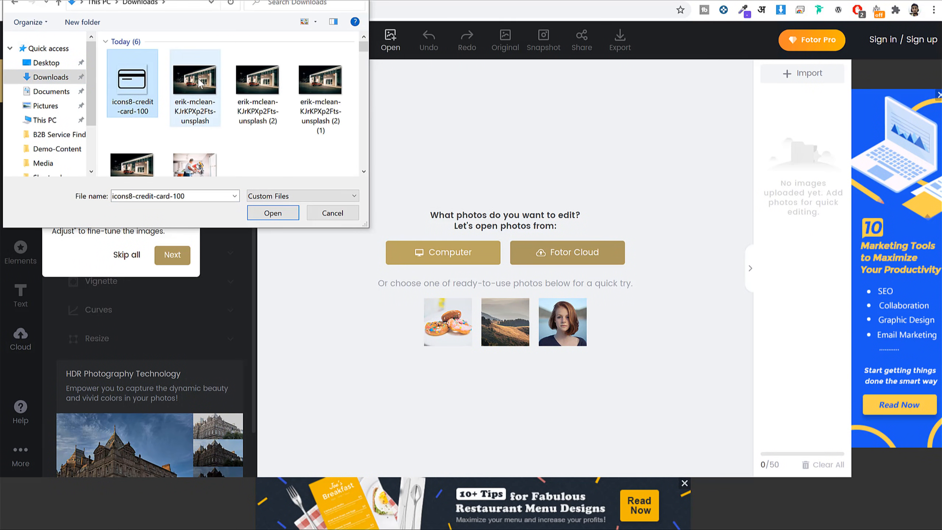
pyautogui.click(205, 171)
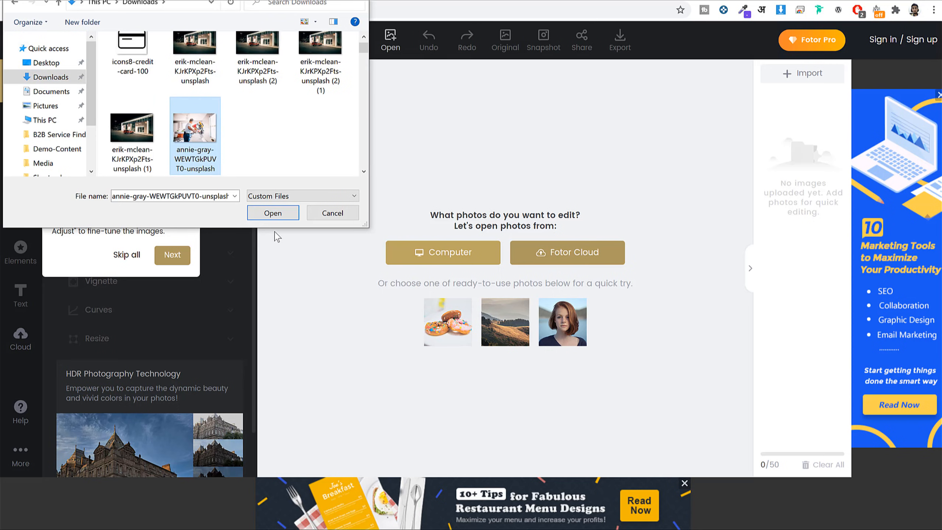
pyautogui.click(279, 219)
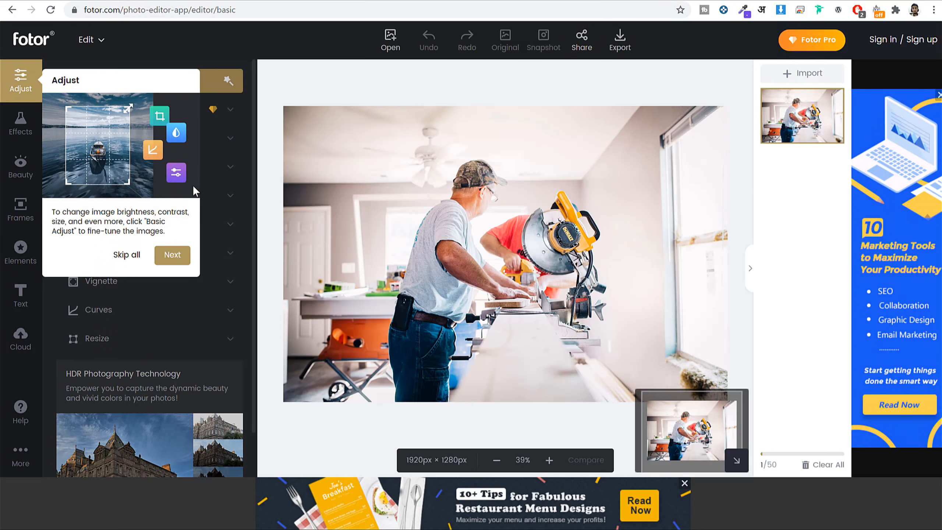
# Crop strips off the photo's top and bottom, then apply the resize at 1920 × 915 px.
pyautogui.click(130, 258)
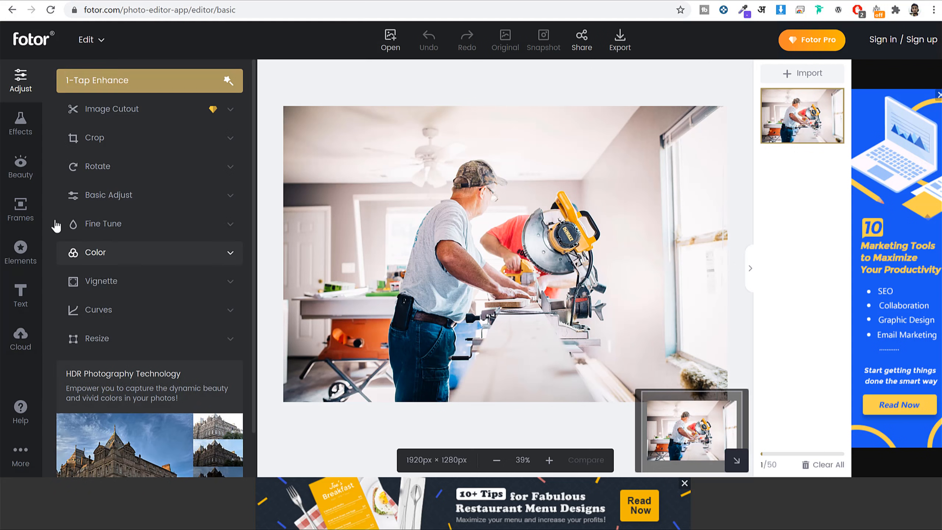
pyautogui.click(113, 144)
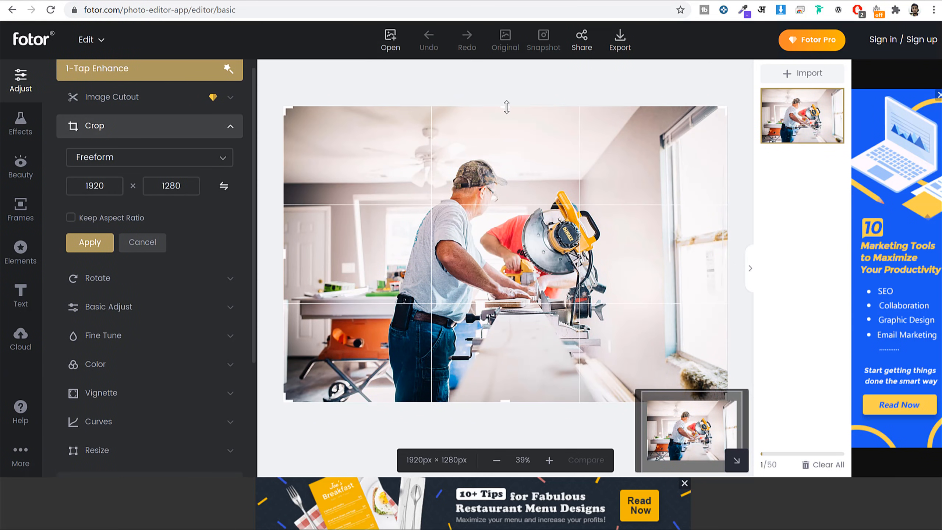
pyautogui.moveTo(507, 107); pyautogui.dragTo(506, 152)
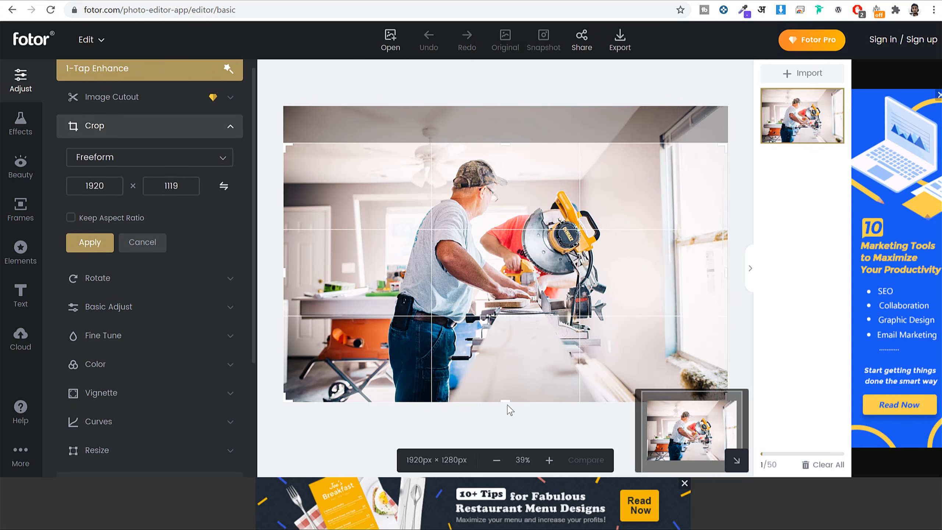
pyautogui.moveTo(506, 402); pyautogui.dragTo(514, 354)
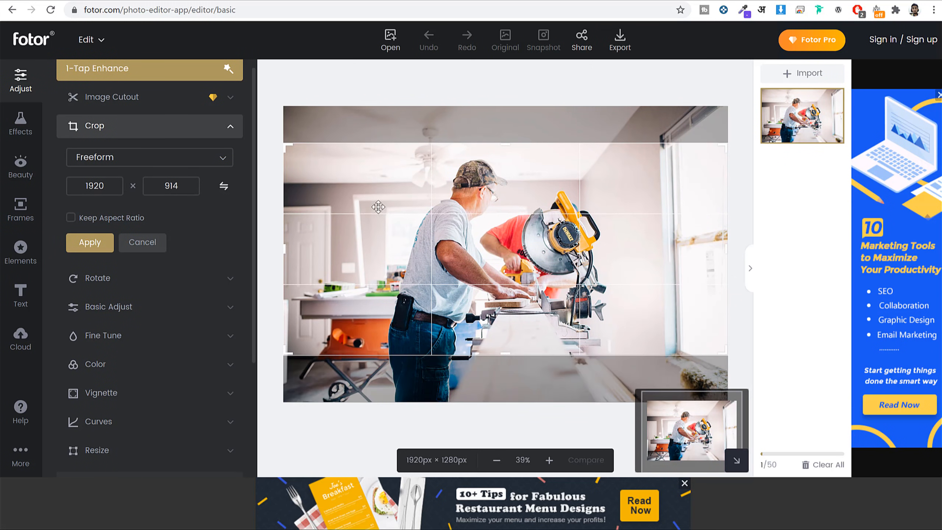
pyautogui.click(91, 244)
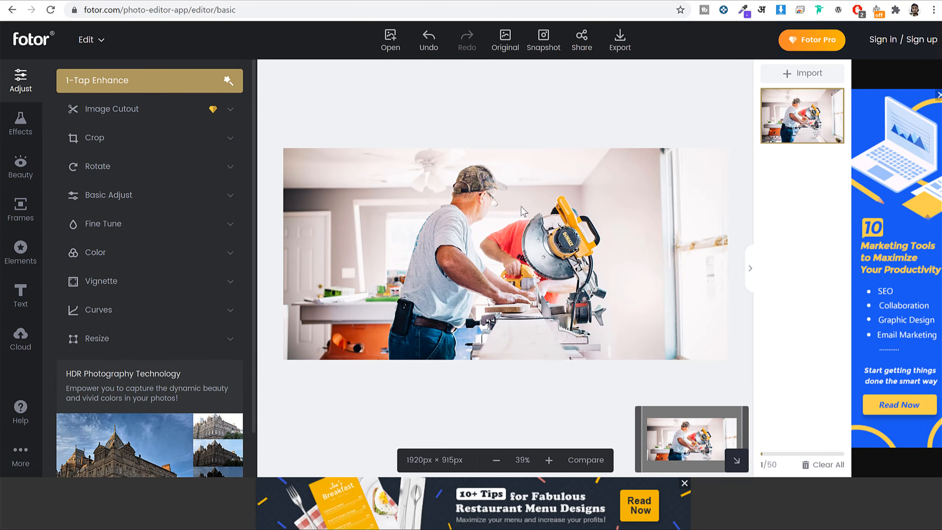
pyautogui.click(150, 347)
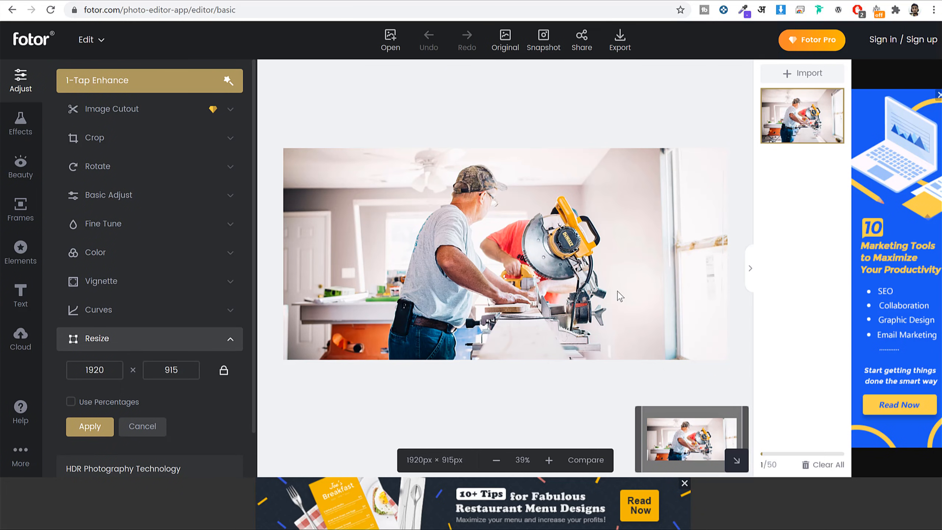
pyautogui.press('Return')
# Attempt the export, dismiss the sign-in prompt, and close Fotor without saving.
pyautogui.click(620, 37)
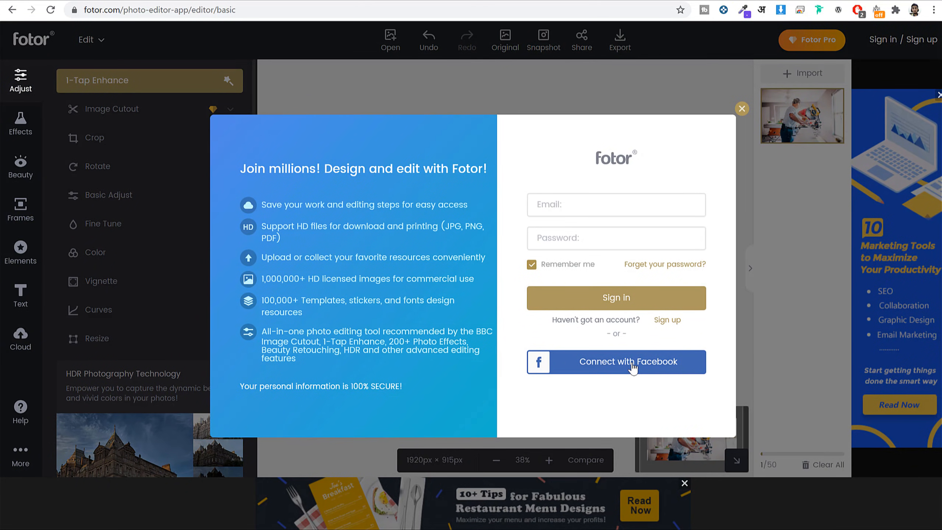
pyautogui.click(741, 109)
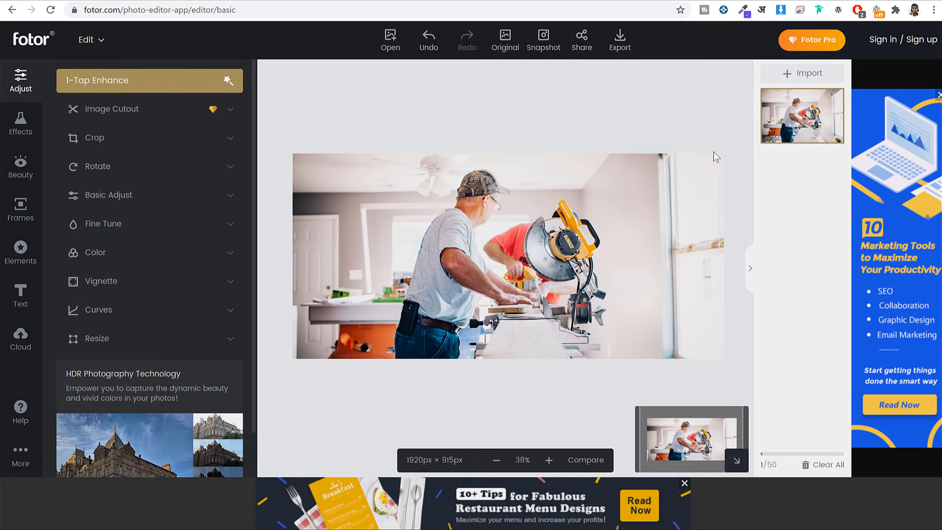
pyautogui.hotkey('ctrl', 'w')
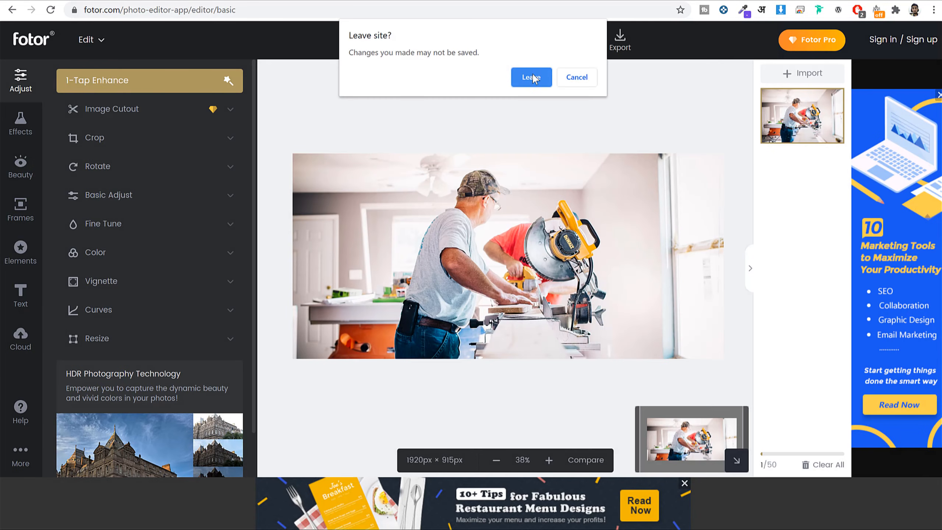
pyautogui.click(519, 78)
pyautogui.click(485, 0)
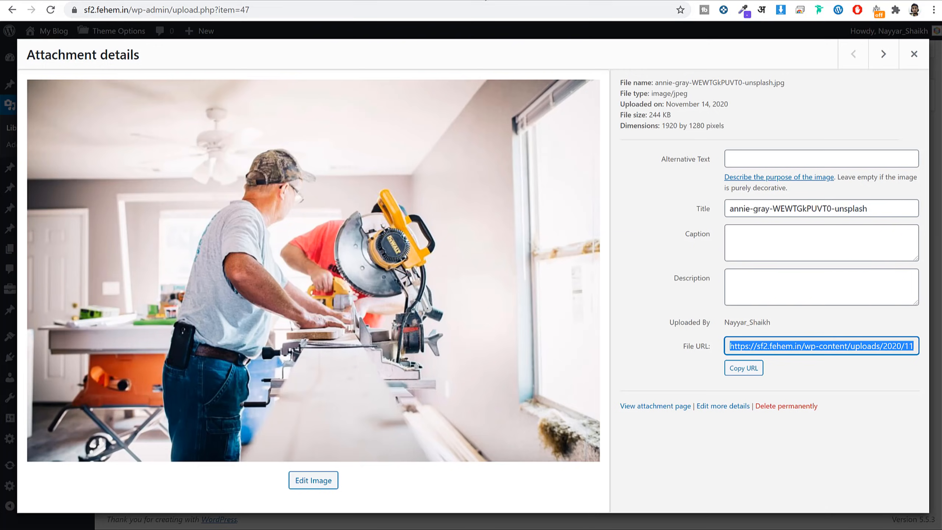
# Find the Top Bar Background Color setting in Navigation Settings, comparing it with the live site.
pyautogui.click(561, 1)
pyautogui.scroll(8, 660, 325)
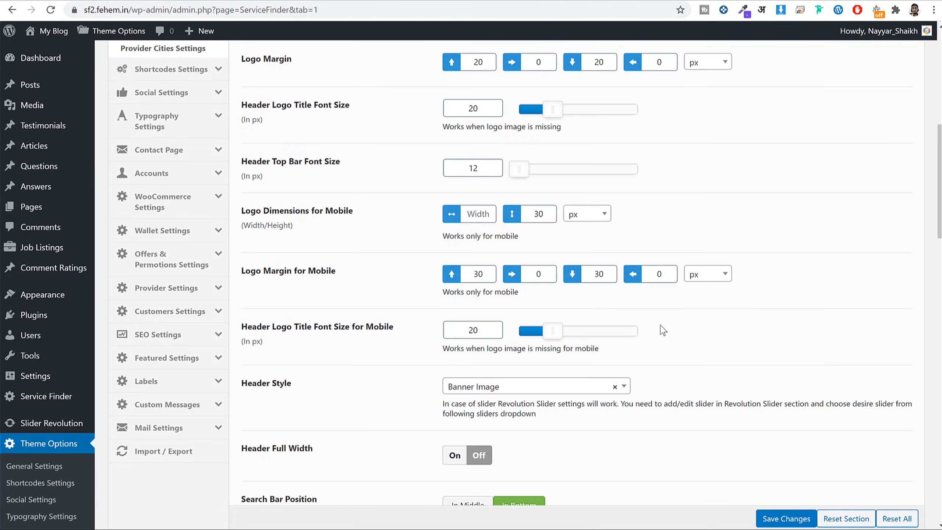
pyautogui.scroll(5, 664, 334)
pyautogui.click(189, 200)
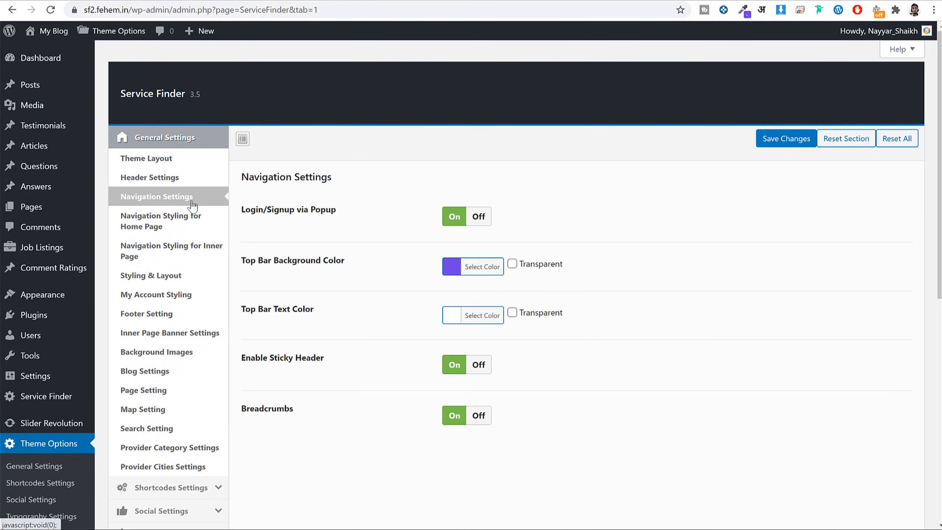
pyautogui.click(590, 1)
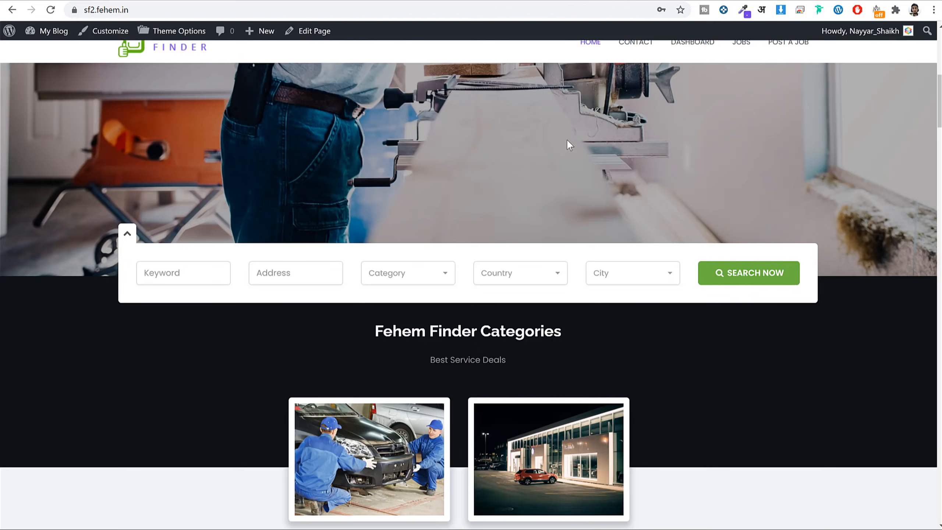
pyautogui.scroll(8, 564, 178)
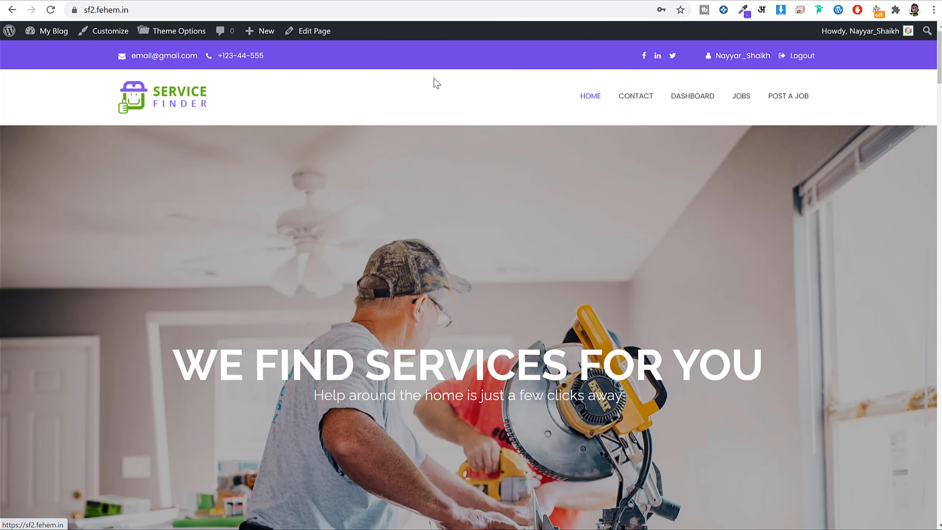
pyautogui.click(457, 1)
pyautogui.moveTo(256, 261); pyautogui.dragTo(334, 262)
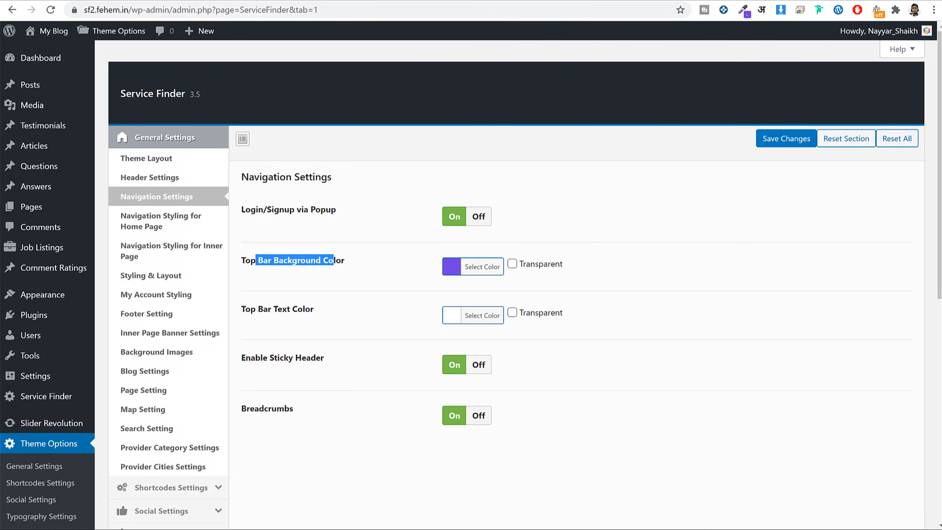
pyautogui.click(585, 2)
pyautogui.click(491, 1)
# Set the Top Bar Background Color to red (#dd3333) and save.
pyautogui.click(482, 268)
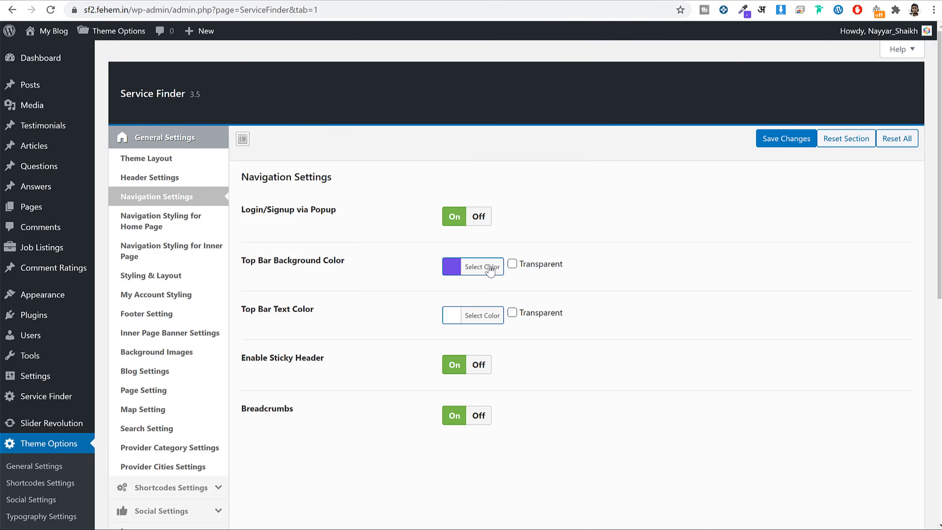
pyautogui.scroll(-1, 495, 368)
pyautogui.click(482, 346)
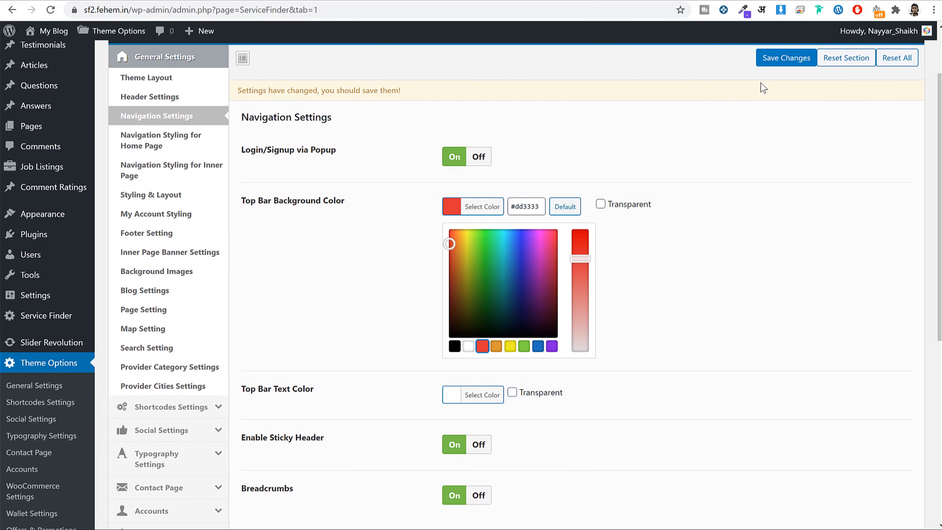
pyautogui.click(771, 61)
# Reload the live home page twice to see the red top bar.
pyautogui.click(608, 2)
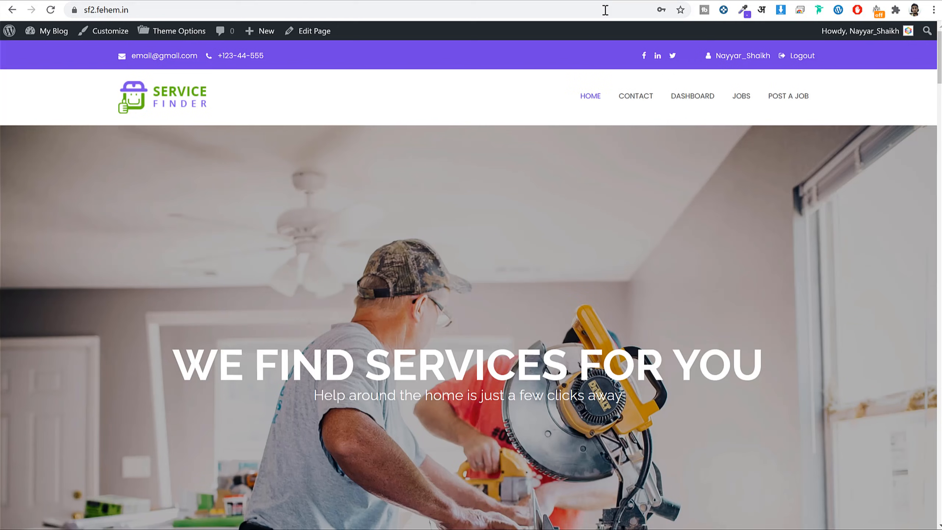
pyautogui.click(606, 10)
pyautogui.press('Return')
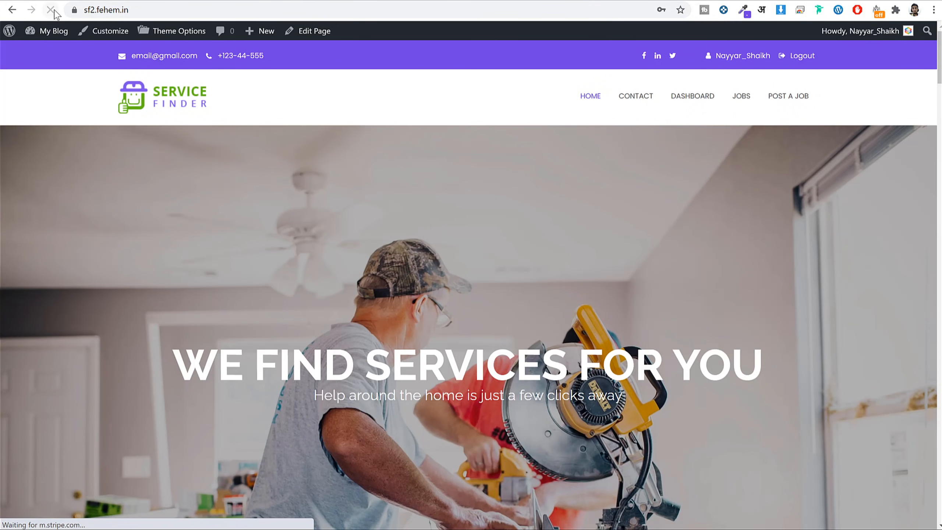
pyautogui.click(572, 9)
pyautogui.press('Return')
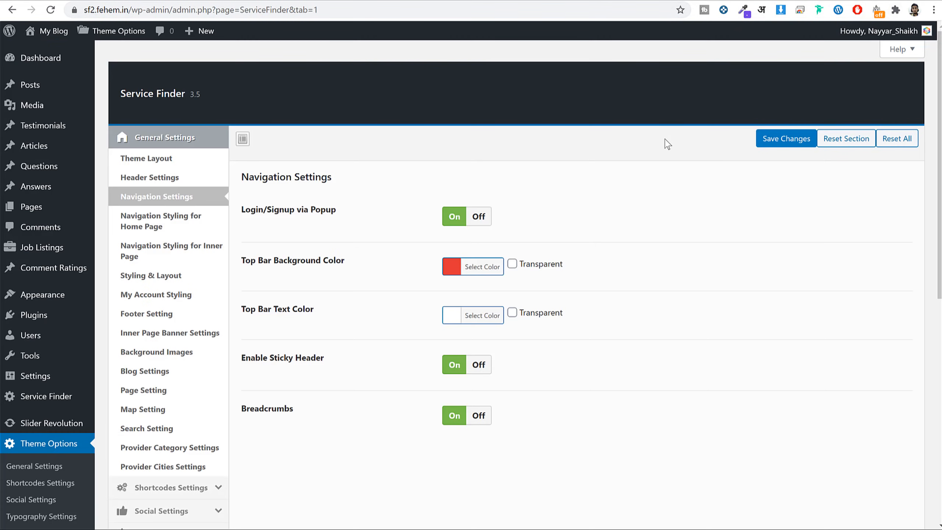
# Review the Login/Signup via Popup, Enable Sticky Header and Breadcrumbs navigation settings.
pyautogui.tripleClick(258, 210)
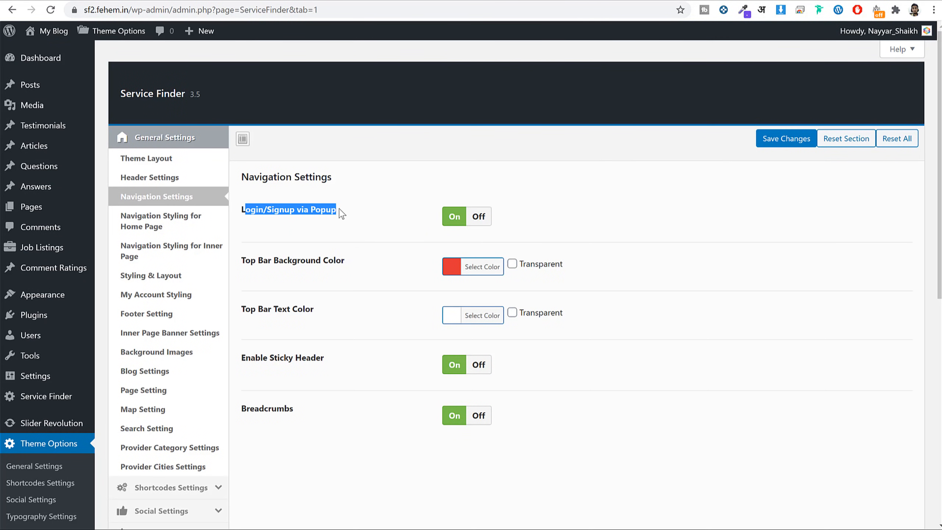
pyautogui.click(333, 214)
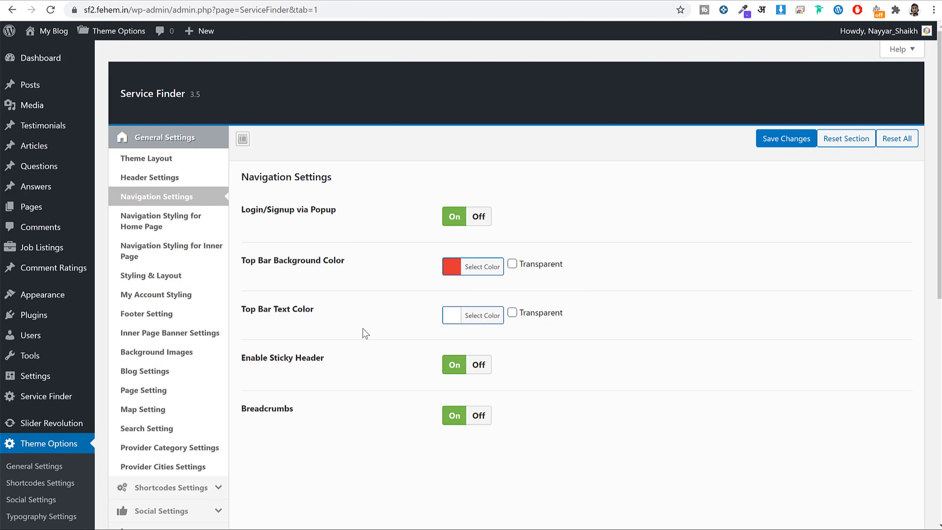
pyautogui.moveTo(260, 360); pyautogui.dragTo(334, 364)
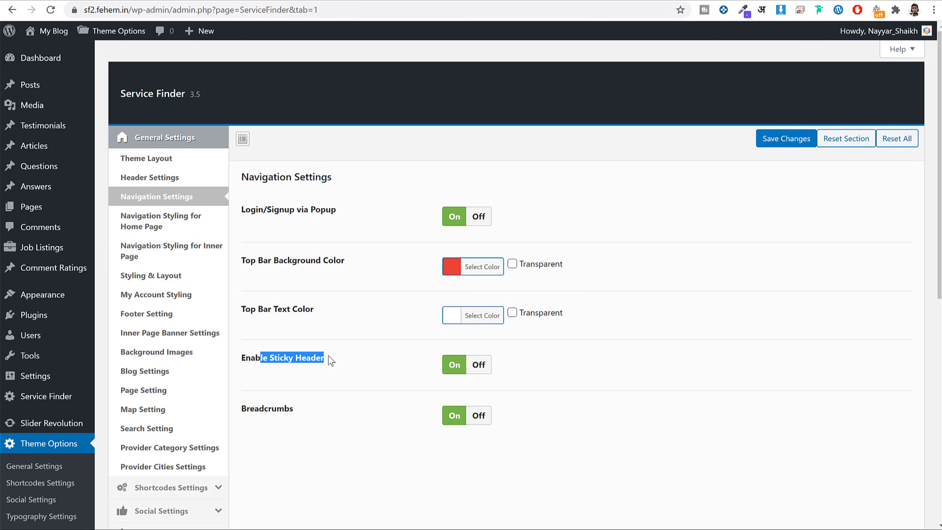
pyautogui.moveTo(297, 405); pyautogui.dragTo(258, 408)
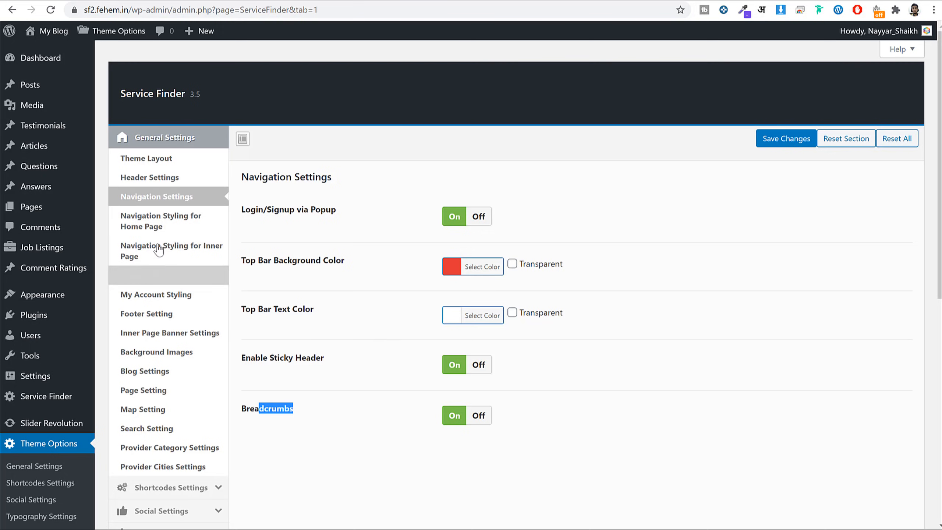
# Browse the Navigation Styling and Styling & Layout colours, then move on to My Account Styling.
pyautogui.click(163, 227)
pyautogui.click(171, 245)
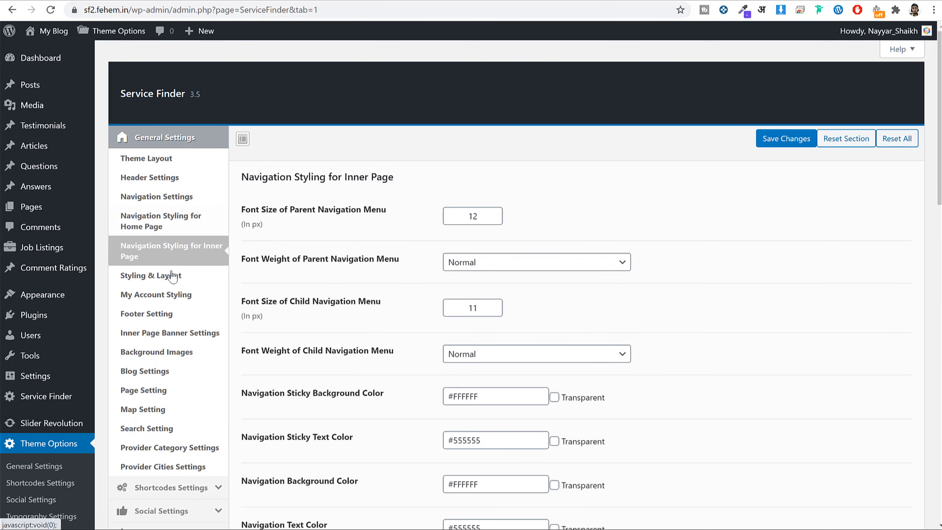
pyautogui.click(172, 275)
pyautogui.scroll(-10, 594, 250)
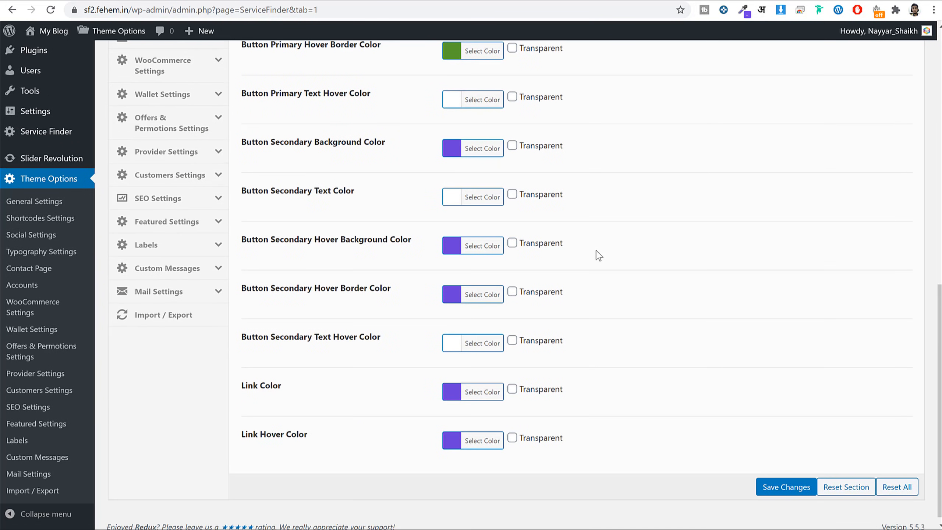
pyautogui.scroll(10, 620, 289)
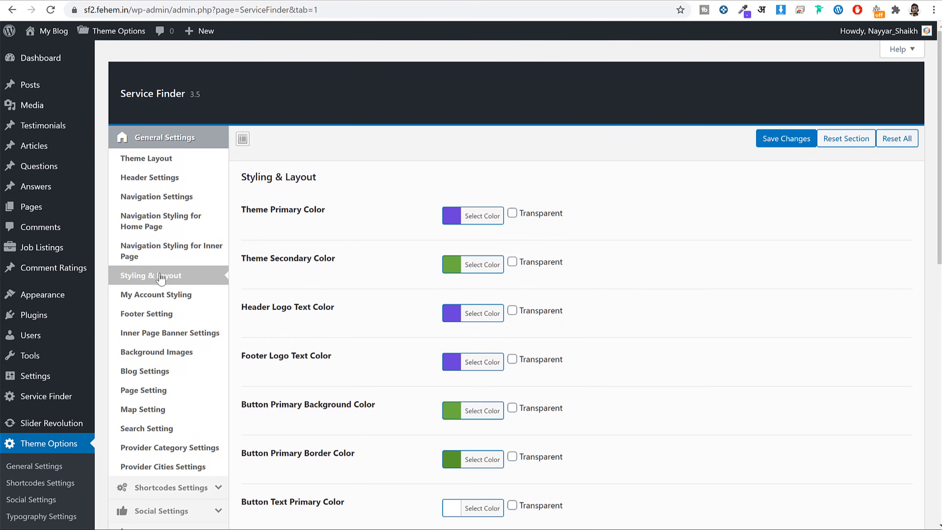
pyautogui.moveTo(327, 210); pyautogui.dragTo(246, 212)
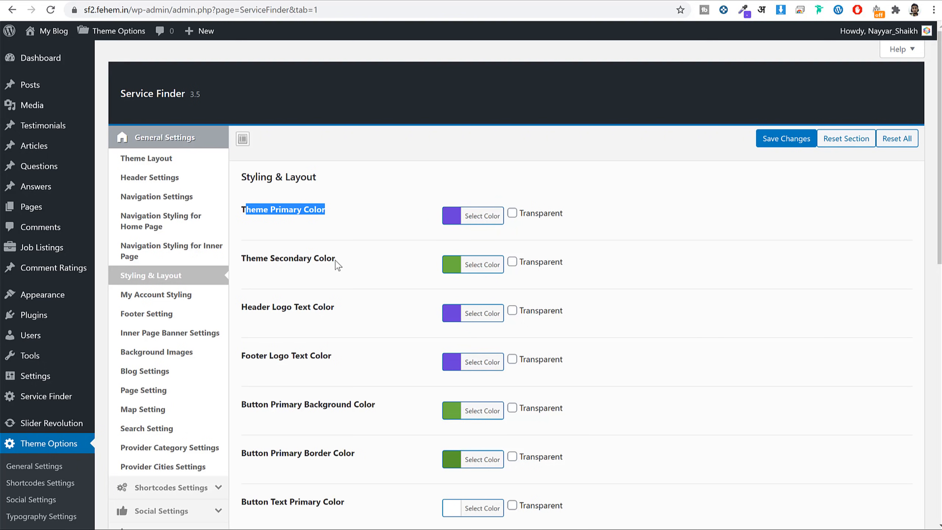
pyautogui.moveTo(336, 265); pyautogui.dragTo(243, 259)
pyautogui.click(482, 264)
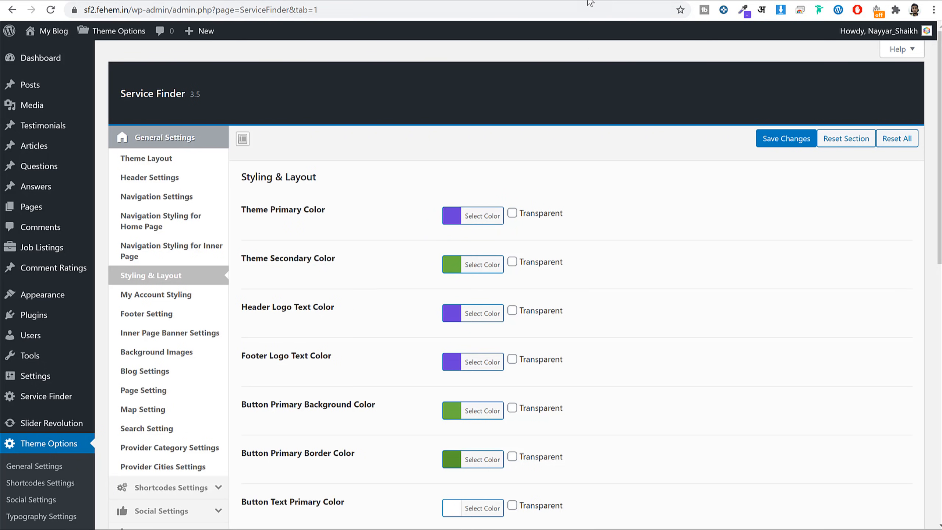
pyautogui.click(179, 295)
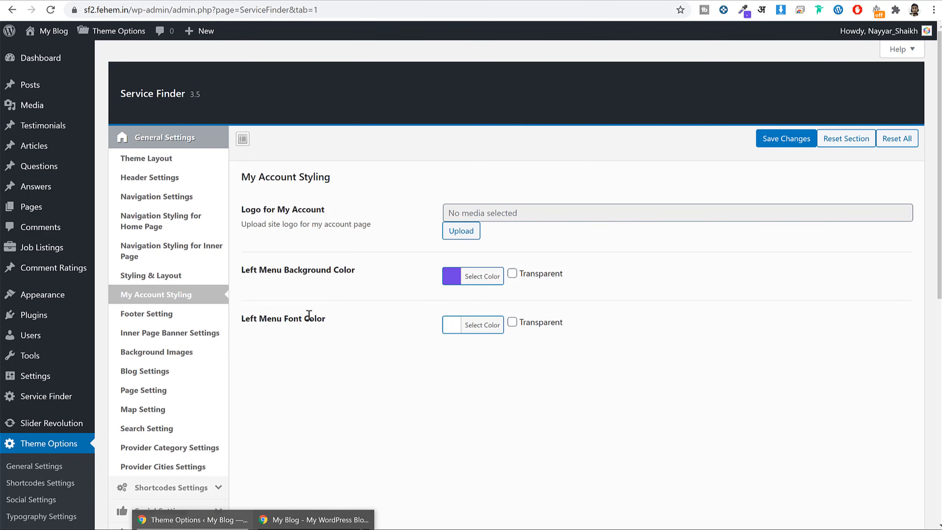
# In Footer Setting, change the copyright year to 2021, replace Aone Theme with the owner's name, and save.
pyautogui.click(148, 314)
pyautogui.scroll(-6, 375, 282)
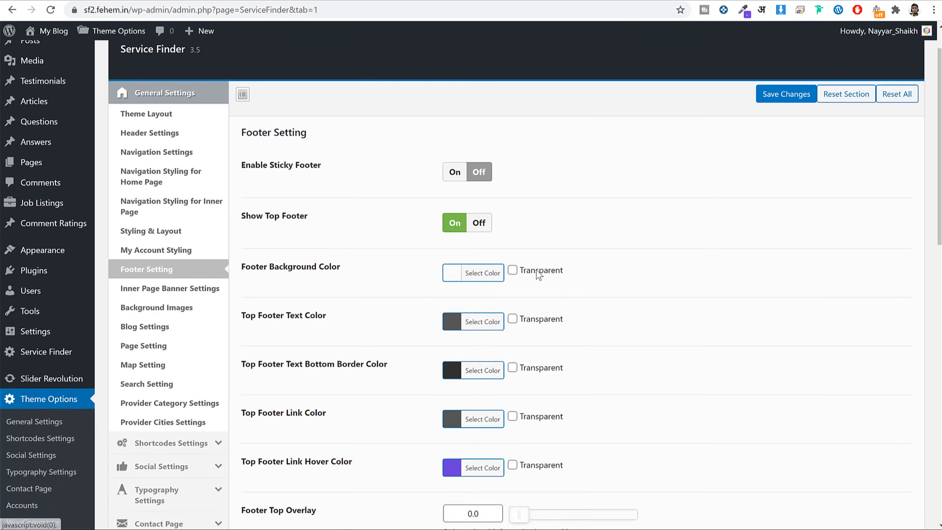
pyautogui.scroll(-6, 541, 274)
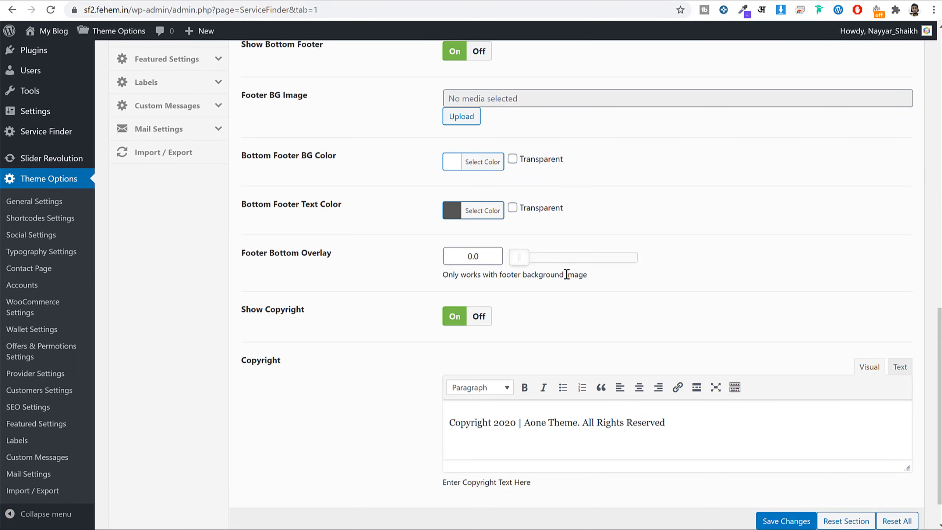
pyautogui.scroll(-1, 566, 275)
pyautogui.click(518, 380)
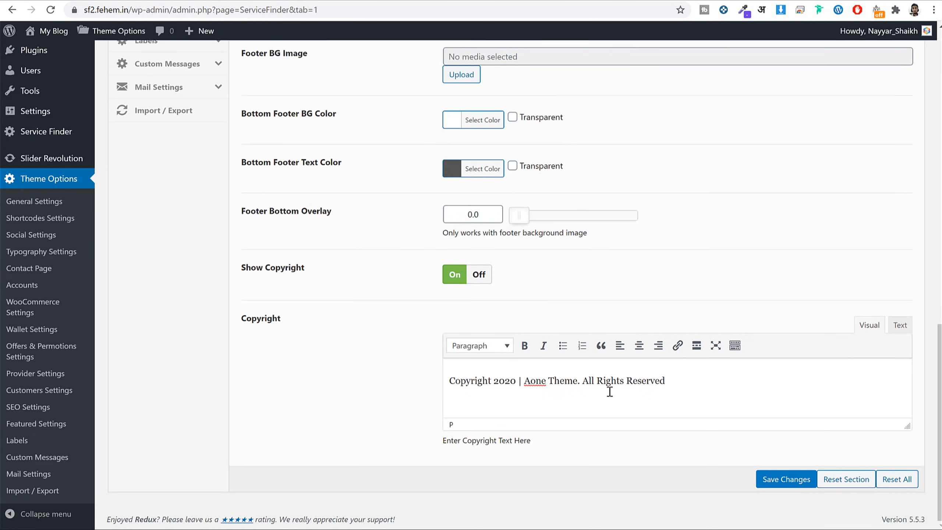
pyautogui.press('BackSpace')
pyautogui.write('1')
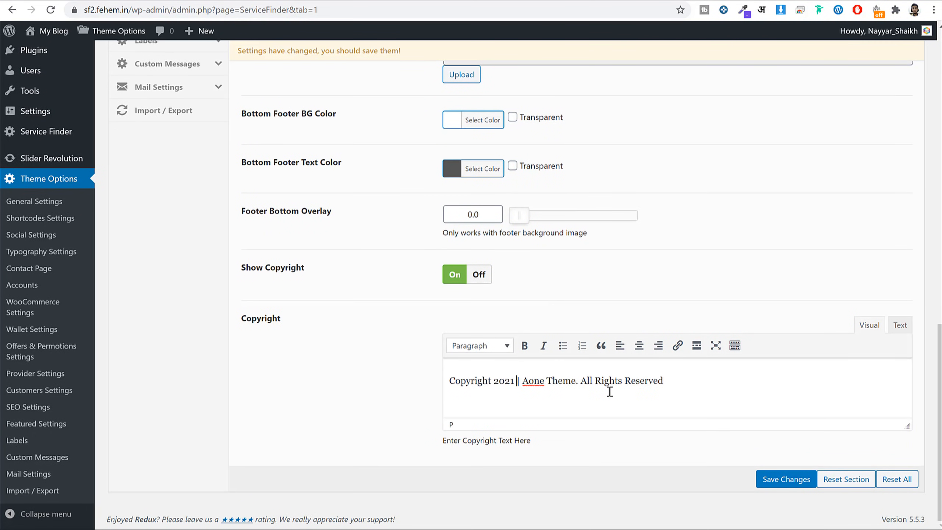
pyautogui.press('Delete')
pyautogui.press('Delete')
pyautogui.press('Delete')
pyautogui.press('Delete')
pyautogui.press('Delete')
pyautogui.press('Delete')
pyautogui.press('Delete')
pyautogui.press('Delete')
pyautogui.press('Delete')
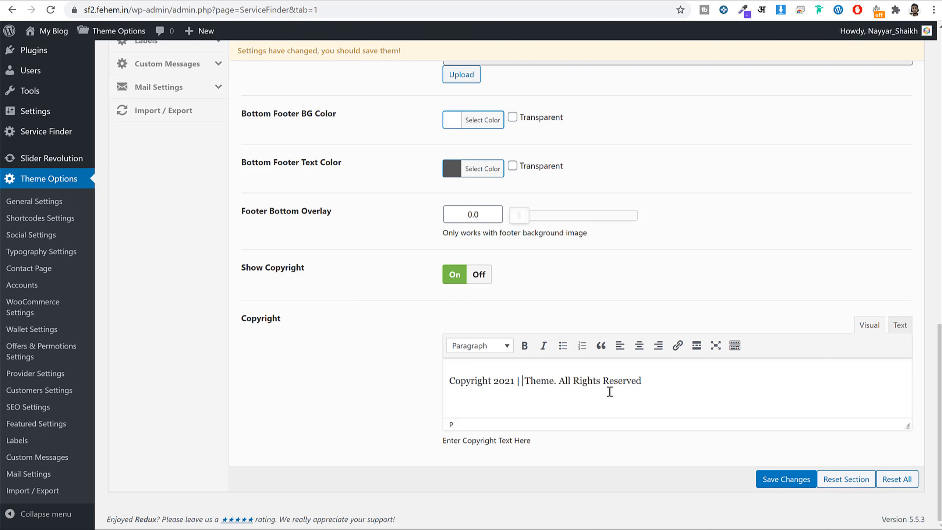
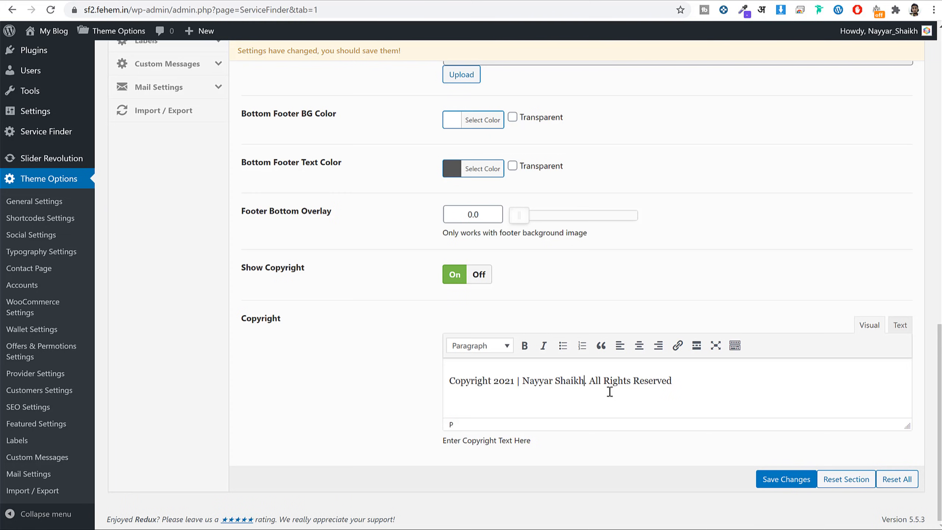
pyautogui.click(813, 480)
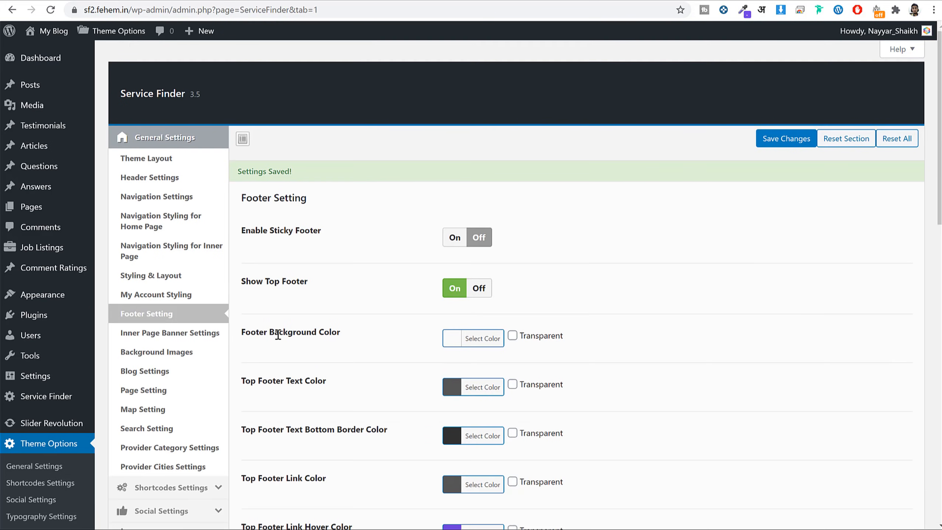
# Browse the Inner Page Banner, Background Images, Page, Map and Search settings, then scroll the home page to the search bar.
pyautogui.click(182, 333)
pyautogui.scroll(-5, 644, 277)
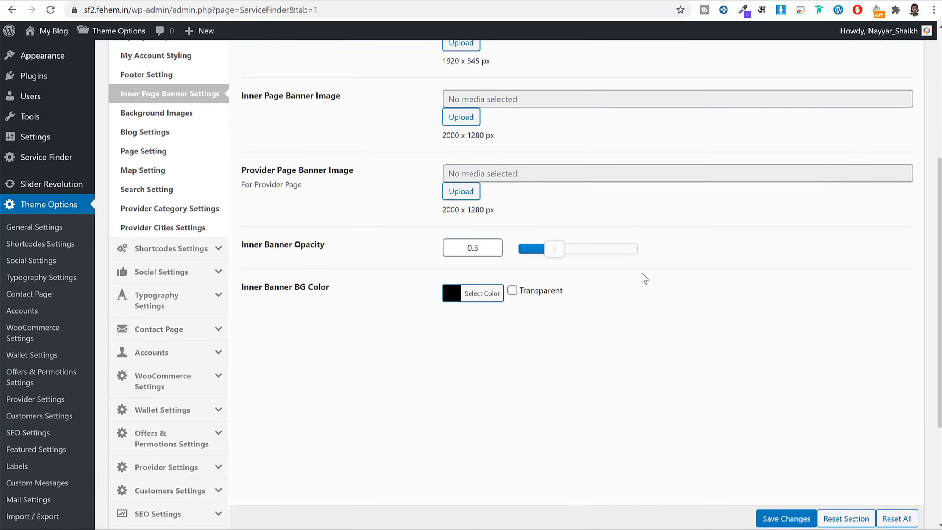
pyautogui.scroll(5, 644, 278)
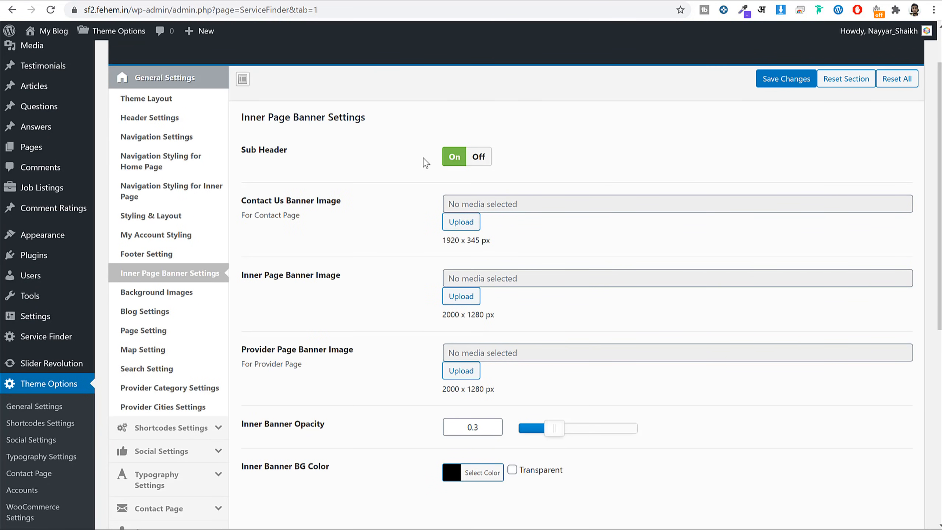
pyautogui.click(187, 293)
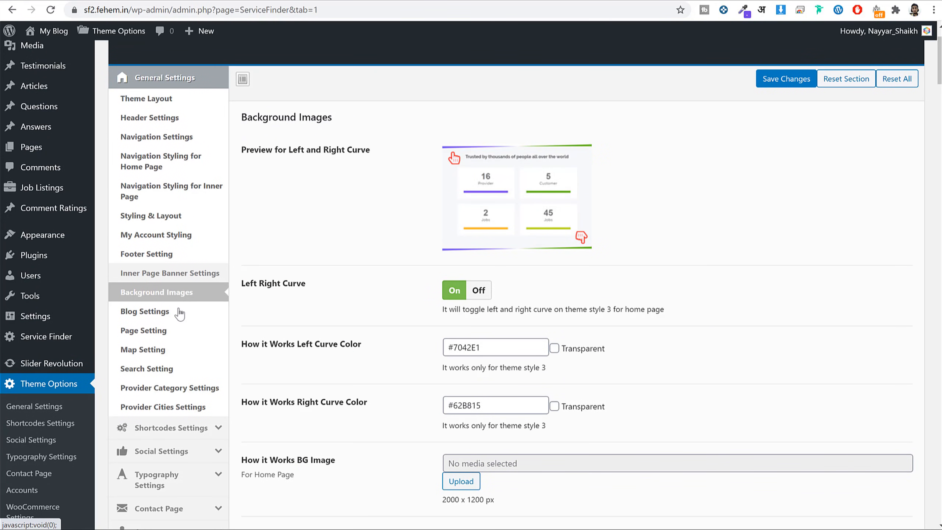
pyautogui.click(170, 329)
pyautogui.click(164, 353)
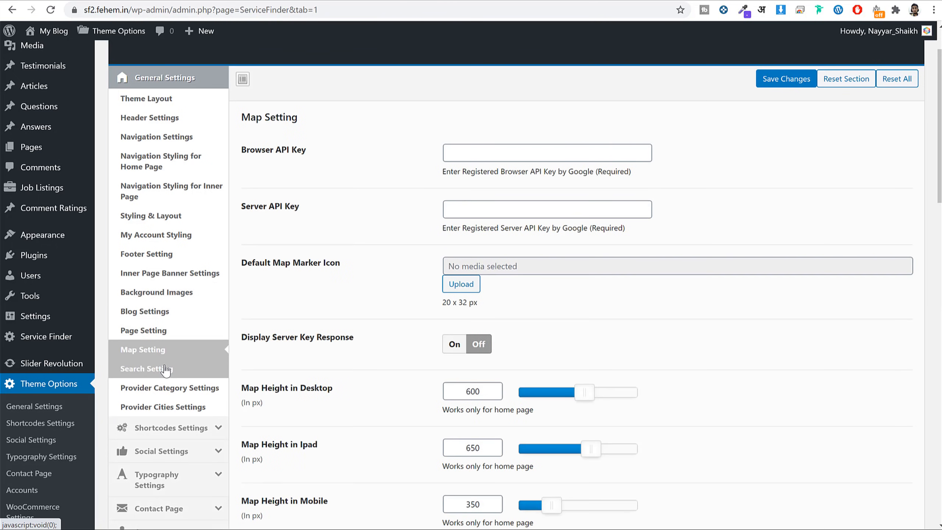
pyautogui.click(164, 371)
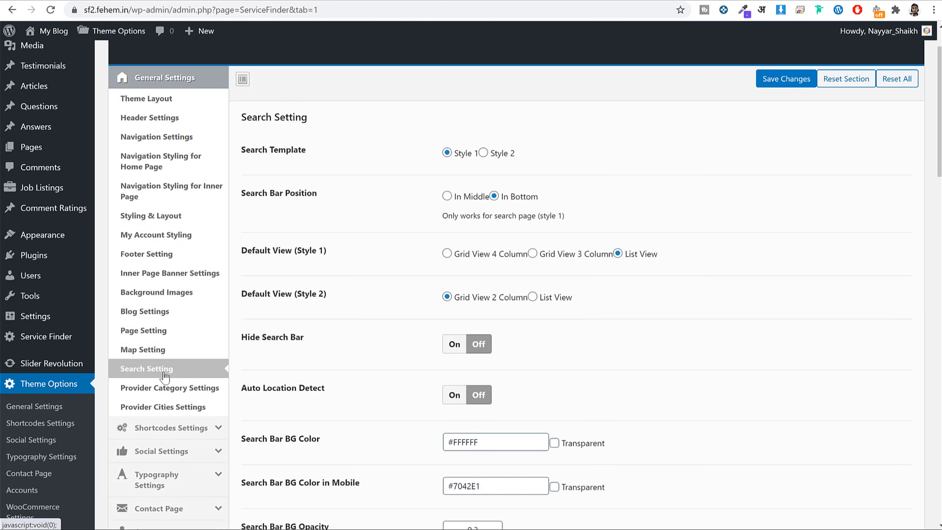
pyautogui.scroll(-20, 581, 258)
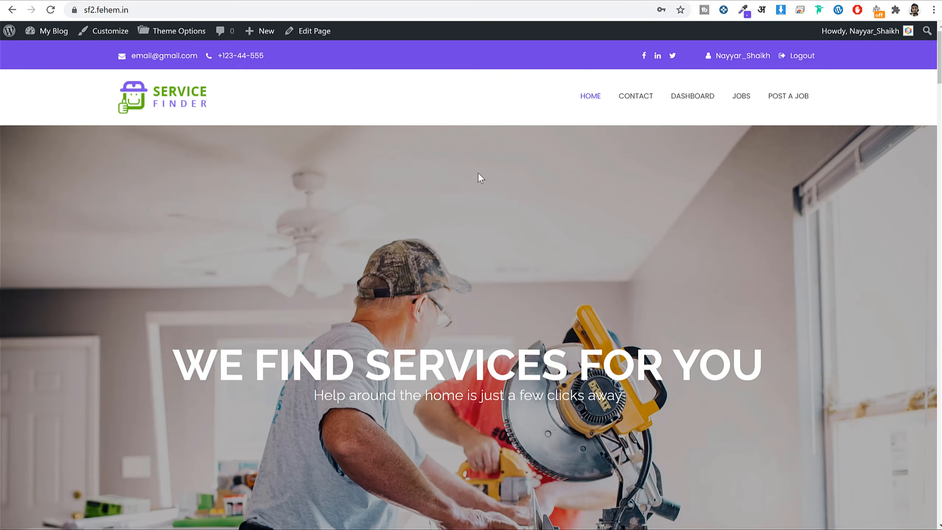
pyautogui.scroll(-5, 479, 177)
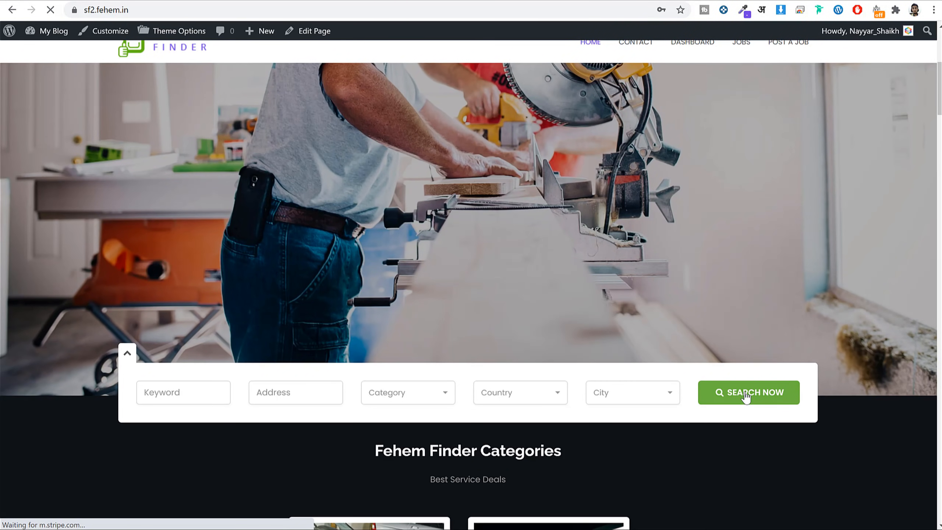
# Run a test search from the home page and review its 1 result.
pyautogui.click(746, 394)
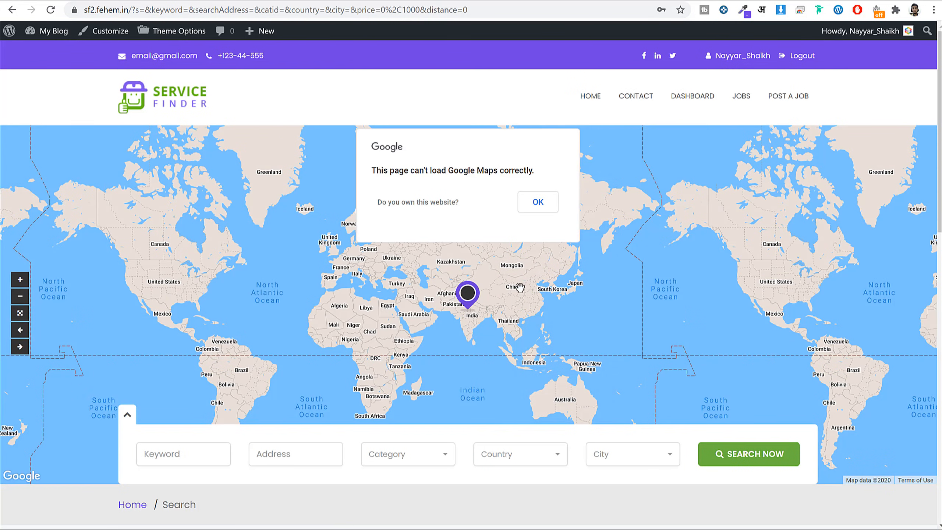
pyautogui.scroll(-12, 530, 297)
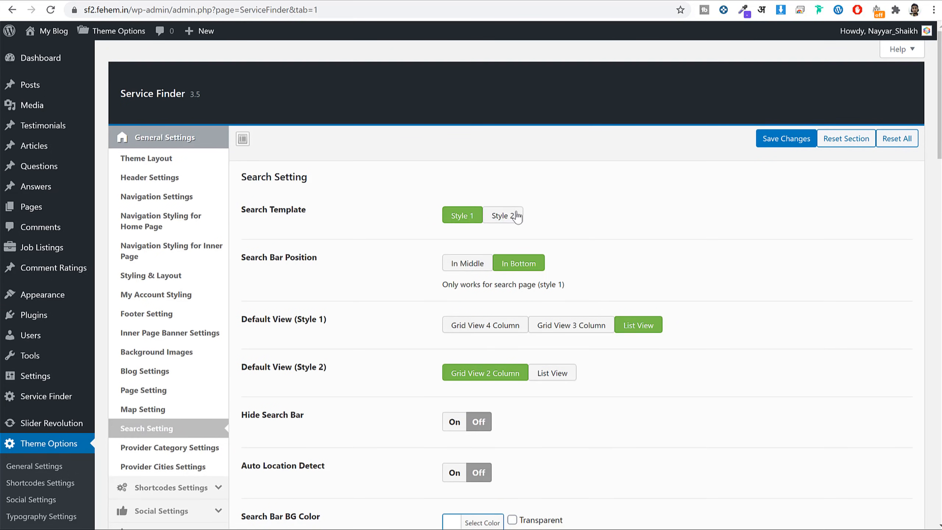
pyautogui.scroll(-5, 511, 270)
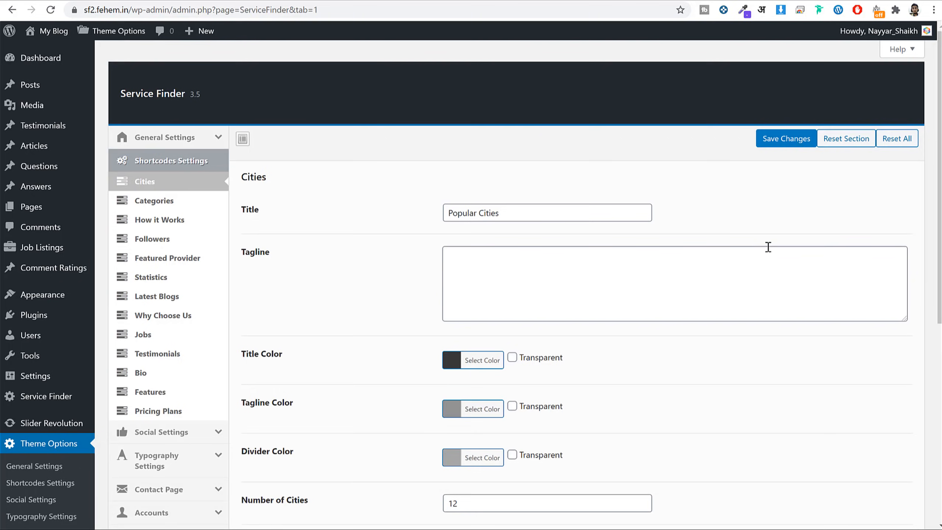
pyautogui.scroll(-5, 768, 247)
pyautogui.scroll(3, 772, 255)
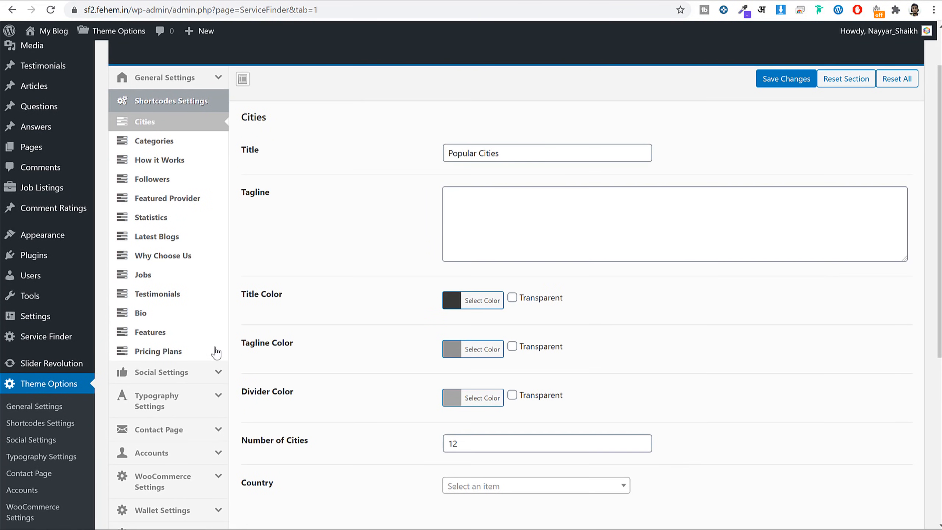
# Look over Social Media settings, then the banner heading typography (Raleway Bold 700, 72 px).
pyautogui.click(179, 372)
pyautogui.scroll(-6, 351, 232)
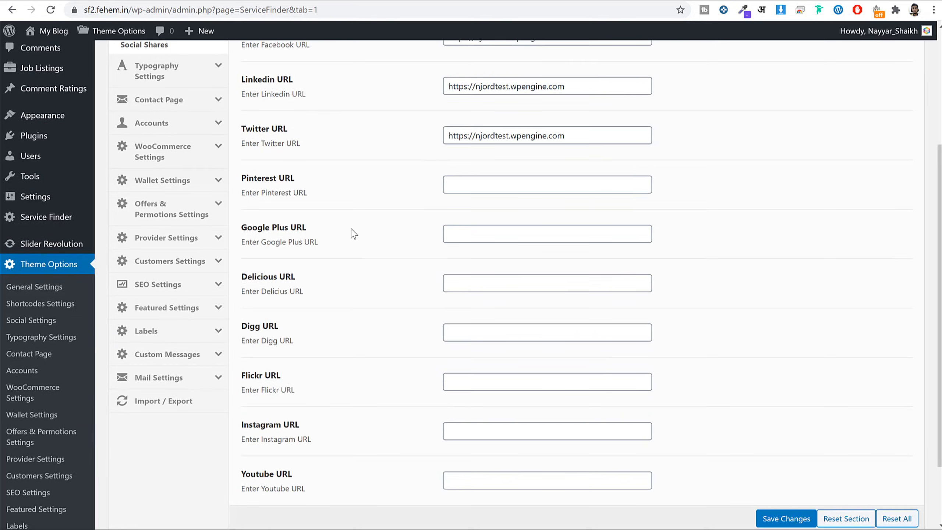
pyautogui.scroll(6, 505, 301)
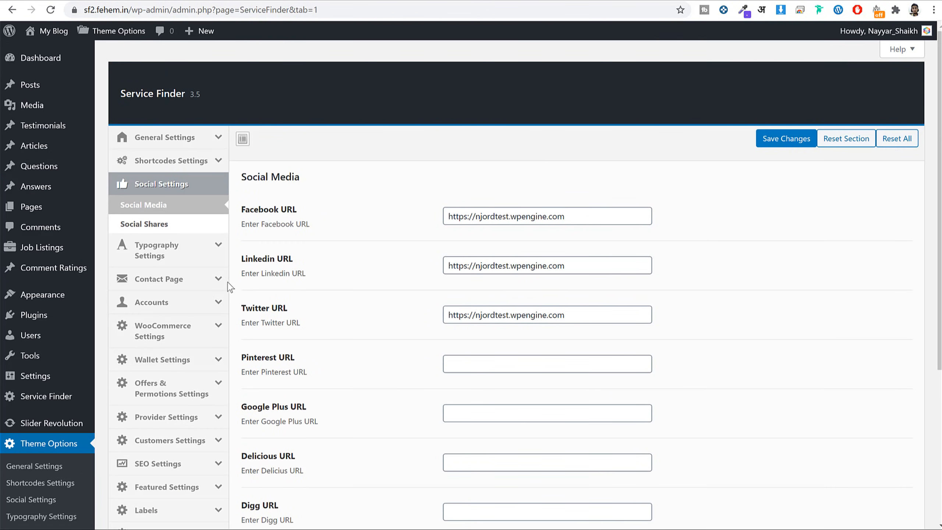
pyautogui.click(163, 250)
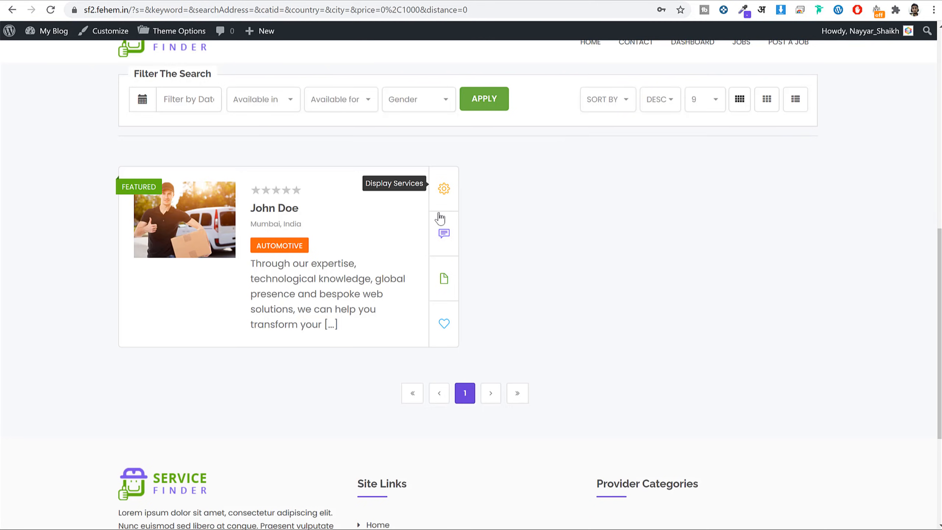
pyautogui.scroll(7, 438, 212)
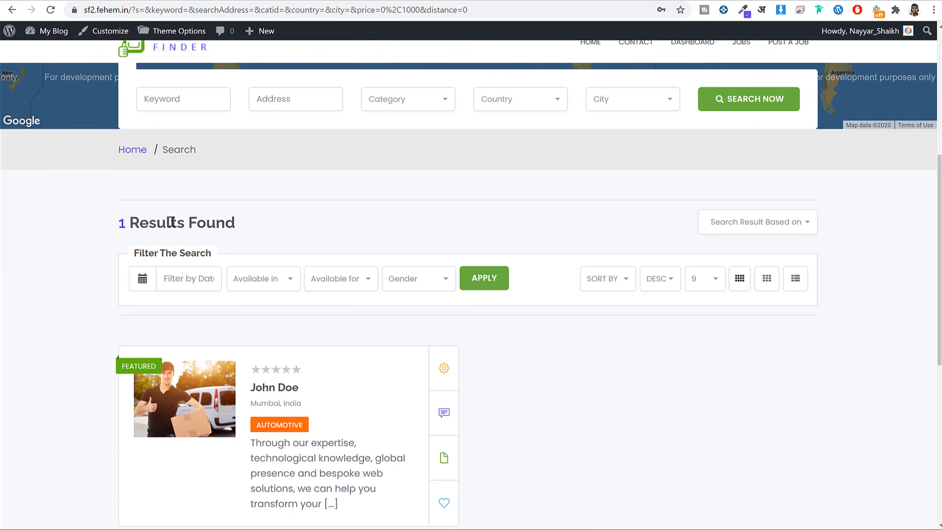
pyautogui.moveTo(236, 223); pyautogui.dragTo(147, 222)
pyautogui.scroll(-3, 258, 252)
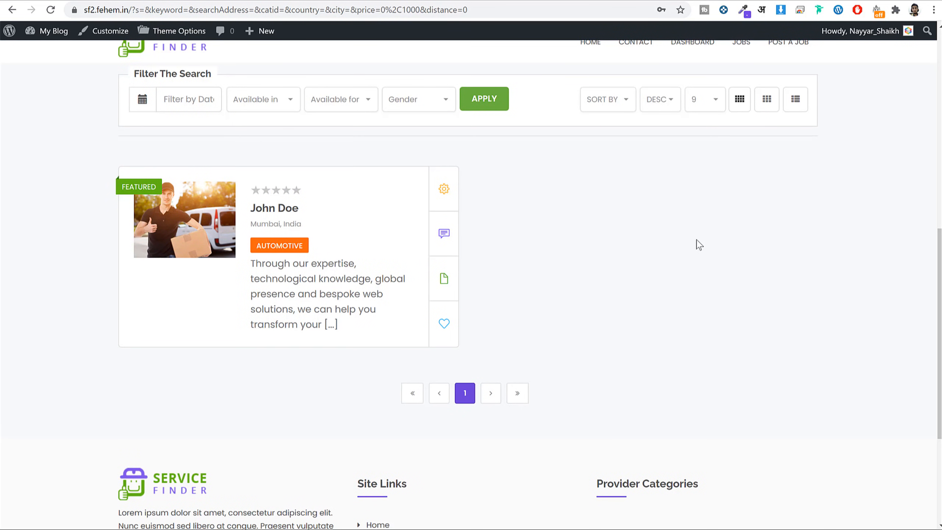
pyautogui.click(454, 0)
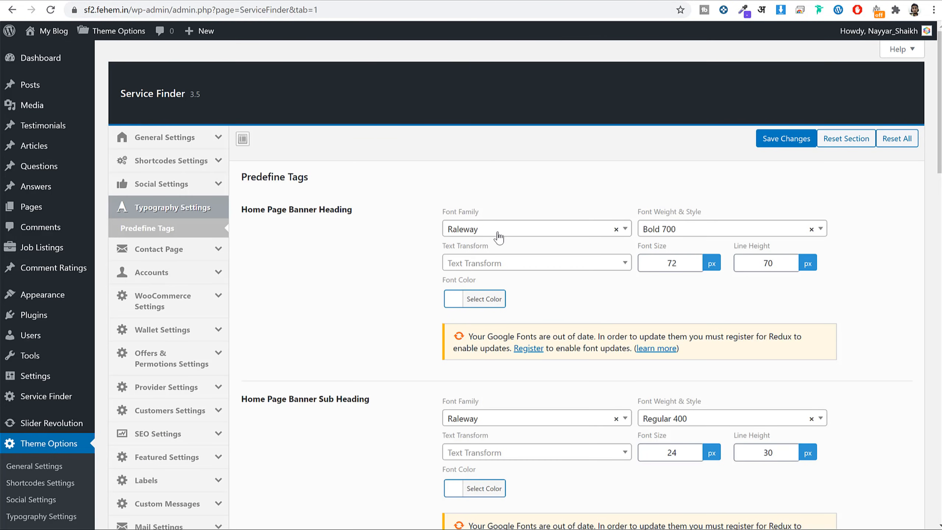
# Scroll past the typography options and turn Wallet System On in Wallet Settings.
pyautogui.scroll(-6, 518, 297)
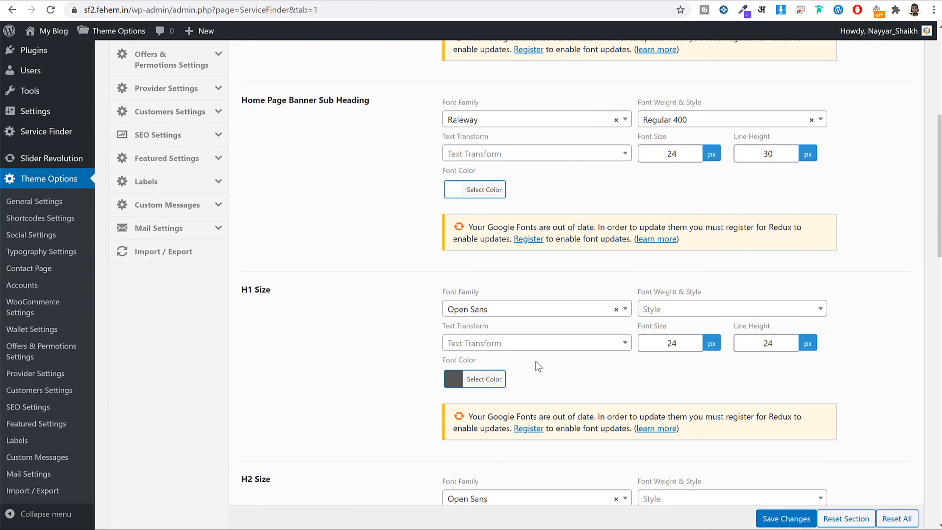
pyautogui.scroll(-5, 562, 356)
pyautogui.scroll(11, 572, 377)
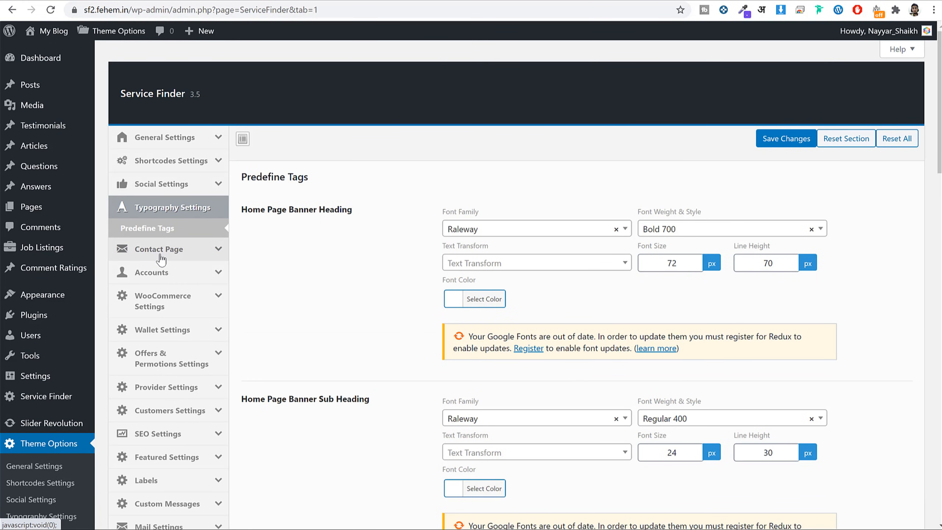
pyautogui.scroll(-2, 332, 240)
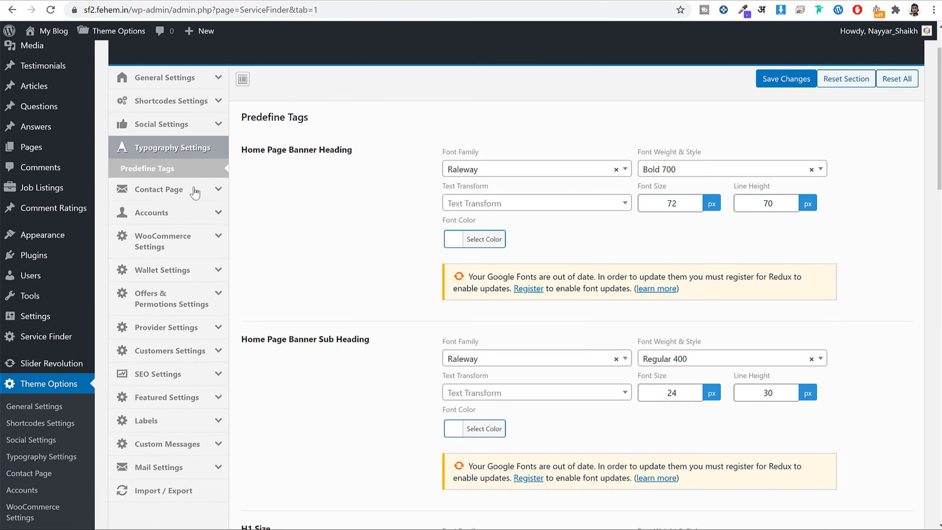
pyautogui.scroll(-2, 170, 215)
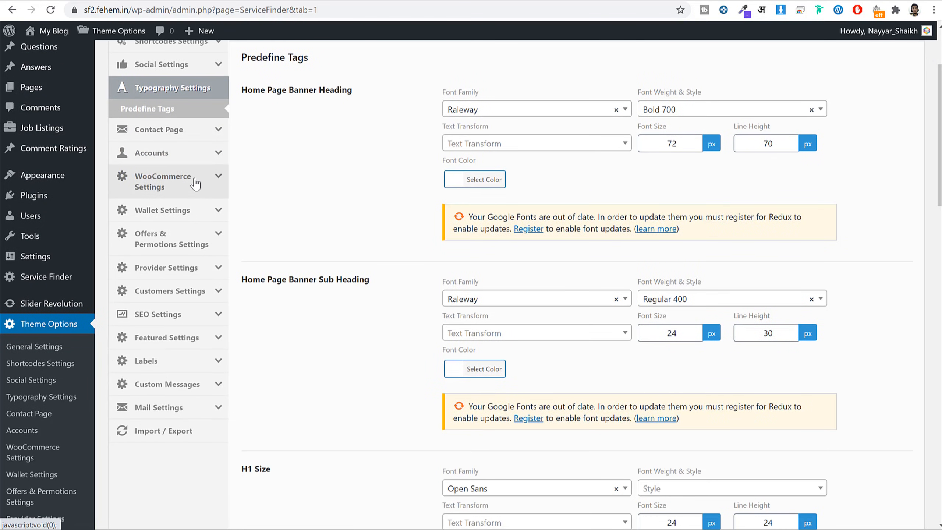
pyautogui.scroll(-2, 320, 201)
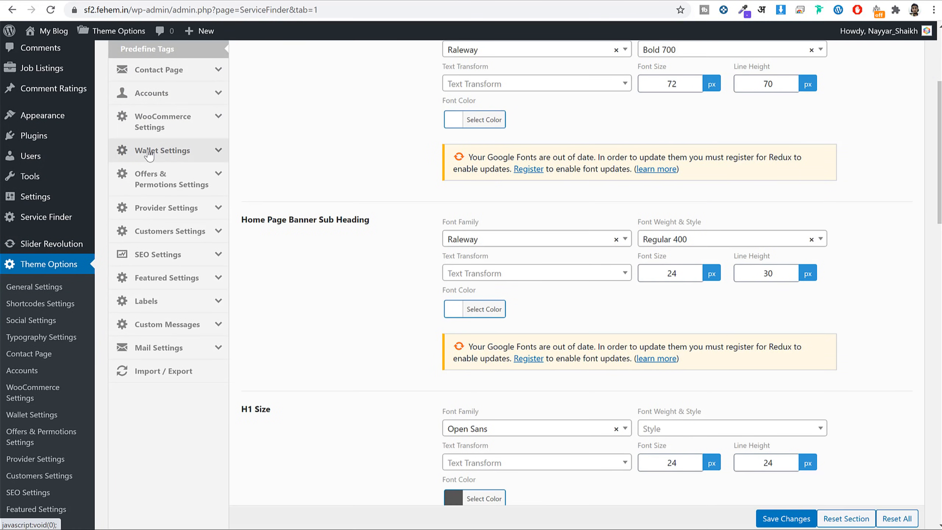
pyautogui.click(158, 152)
pyautogui.click(453, 216)
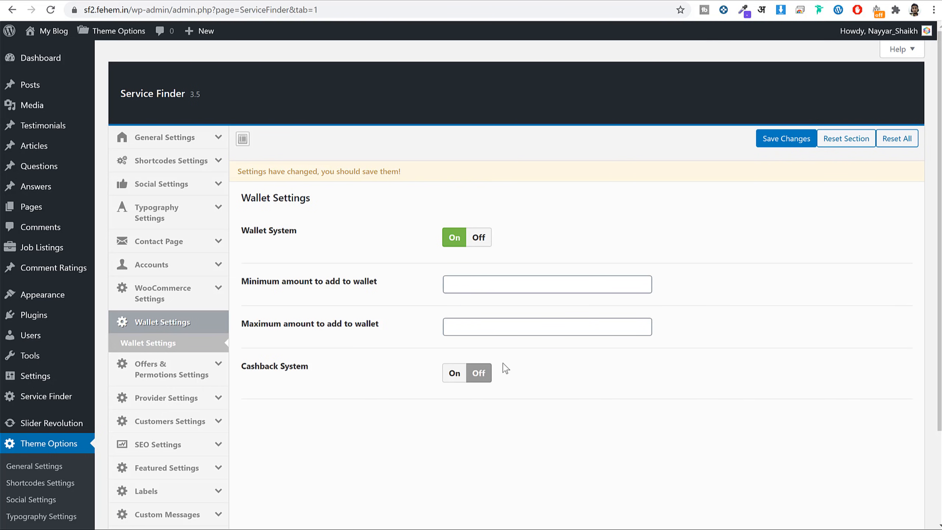
# Turn Cashback System on and Wallet System back off, then view Offers & Permotions.
pyautogui.click(456, 377)
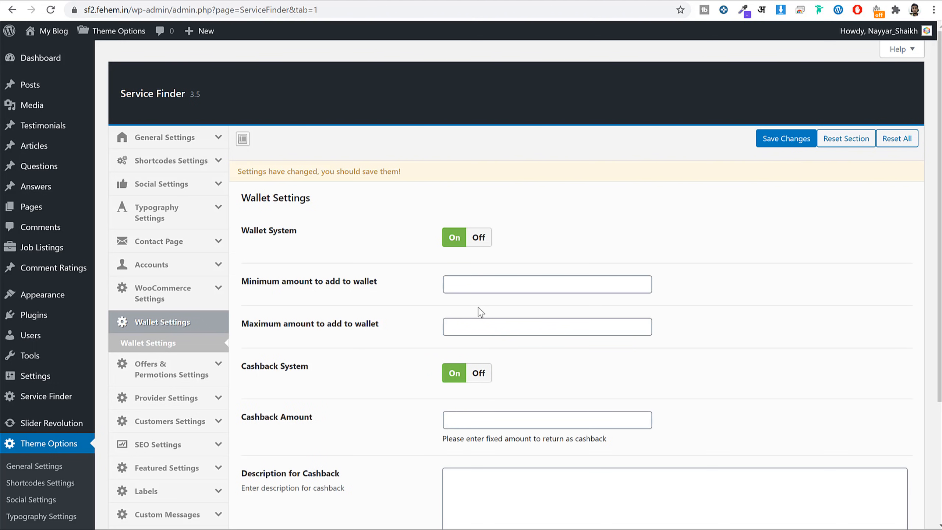
pyautogui.click(477, 238)
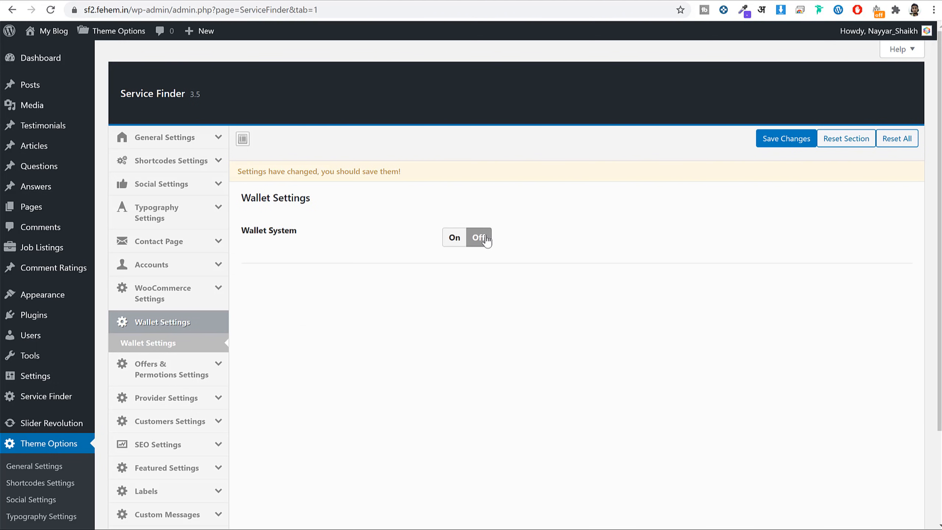
pyautogui.click(152, 373)
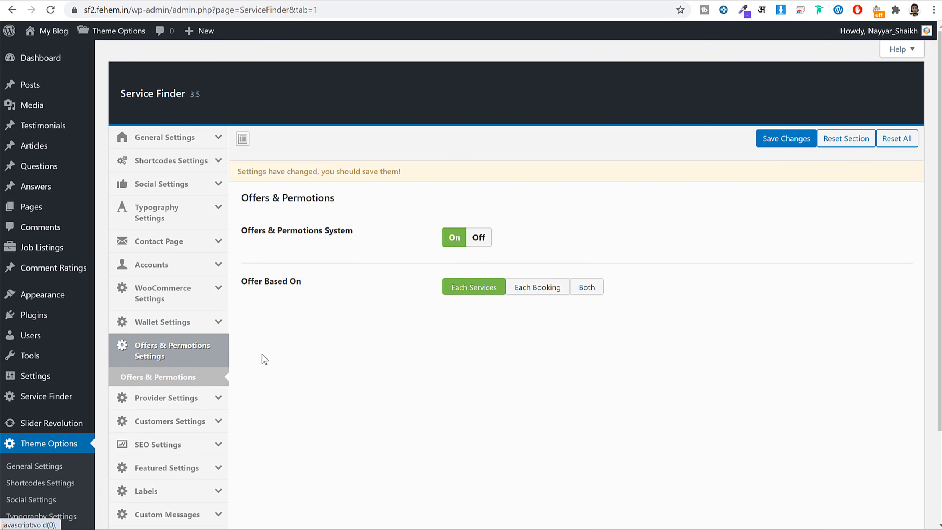
pyautogui.scroll(-3, 263, 358)
# Browse Provider, Customers, SEO, Featured and Label settings, ending on General Settings' Style 3 layout.
pyautogui.click(155, 278)
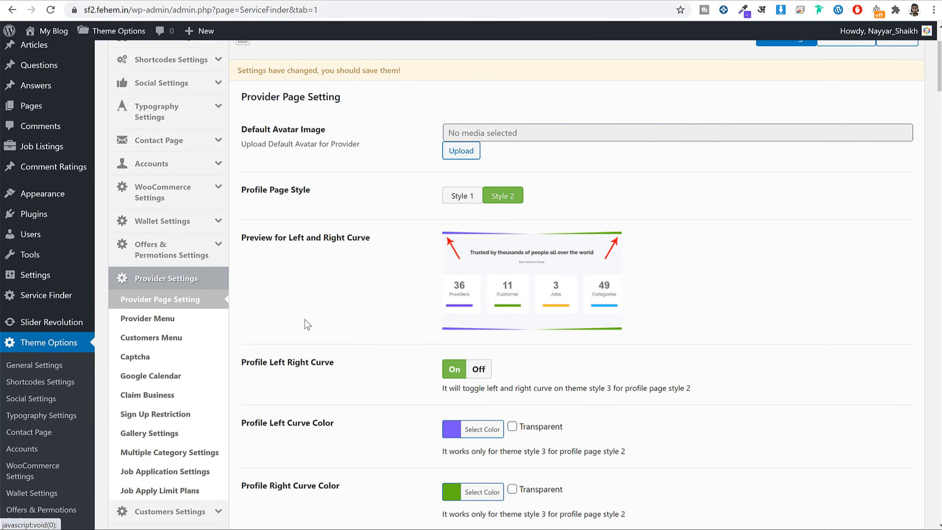
pyautogui.scroll(-5, 260, 326)
pyautogui.click(181, 331)
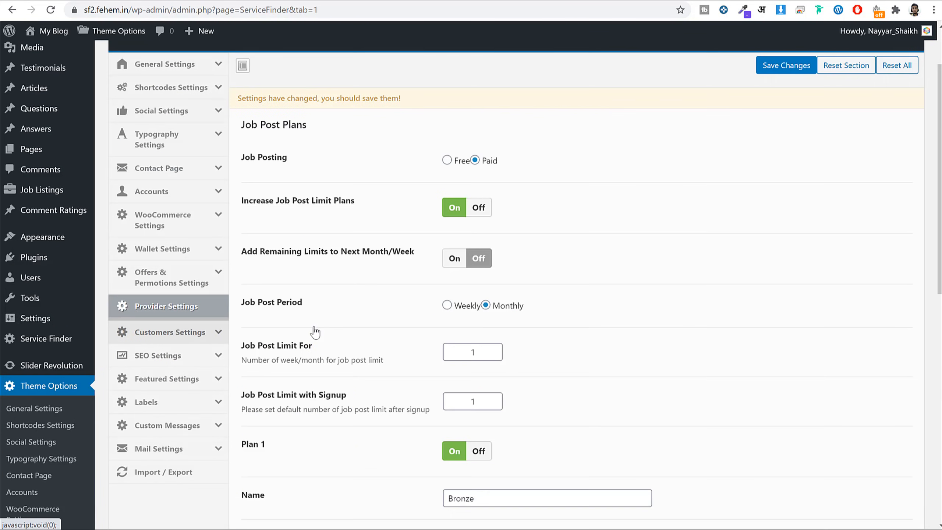
pyautogui.scroll(-3, 170, 309)
pyautogui.click(200, 275)
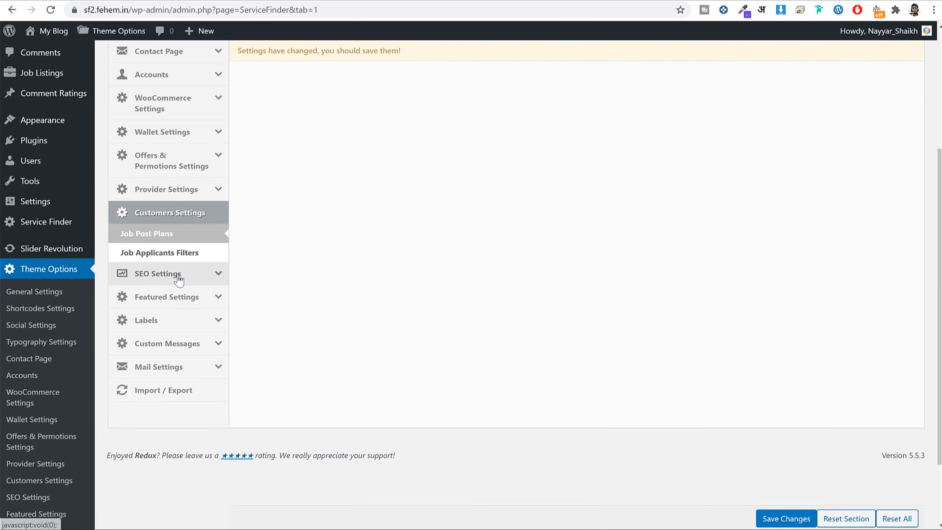
pyautogui.click(185, 335)
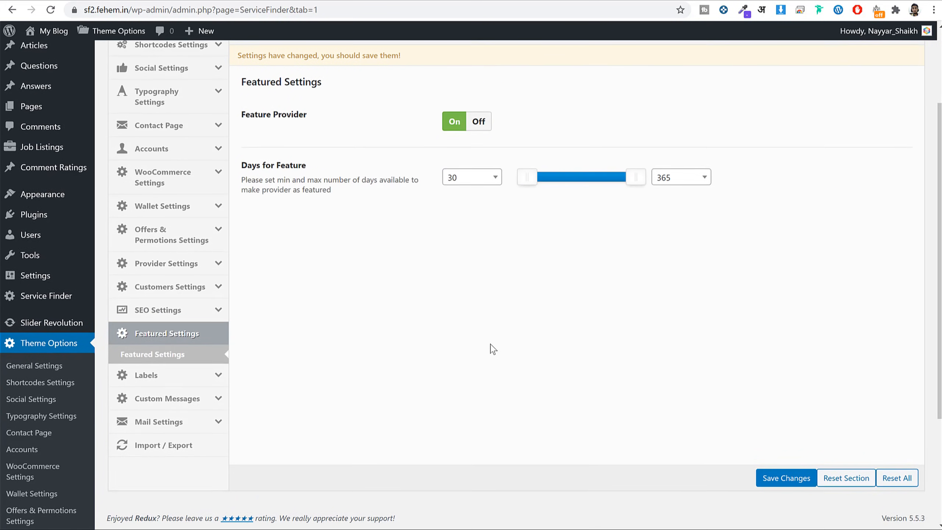
pyautogui.scroll(-3, 207, 328)
pyautogui.click(208, 259)
pyautogui.scroll(6, 260, 330)
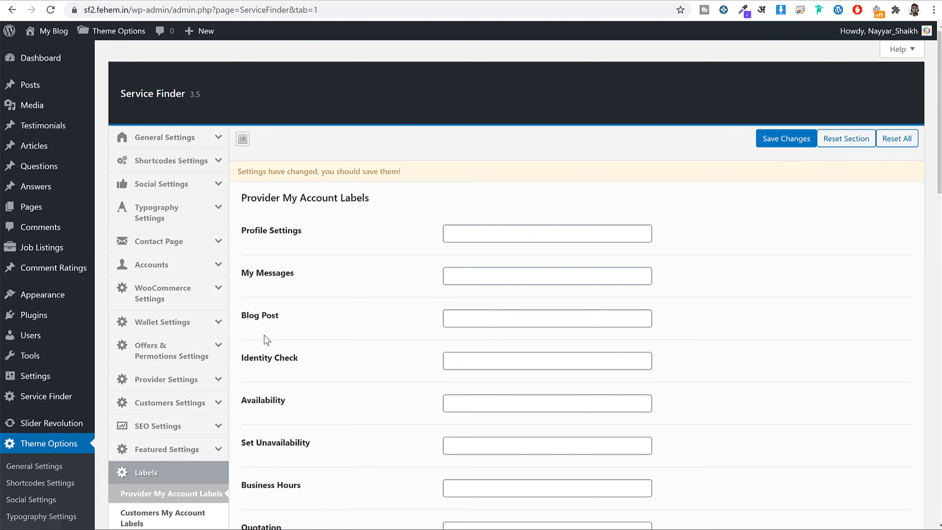
pyautogui.click(174, 141)
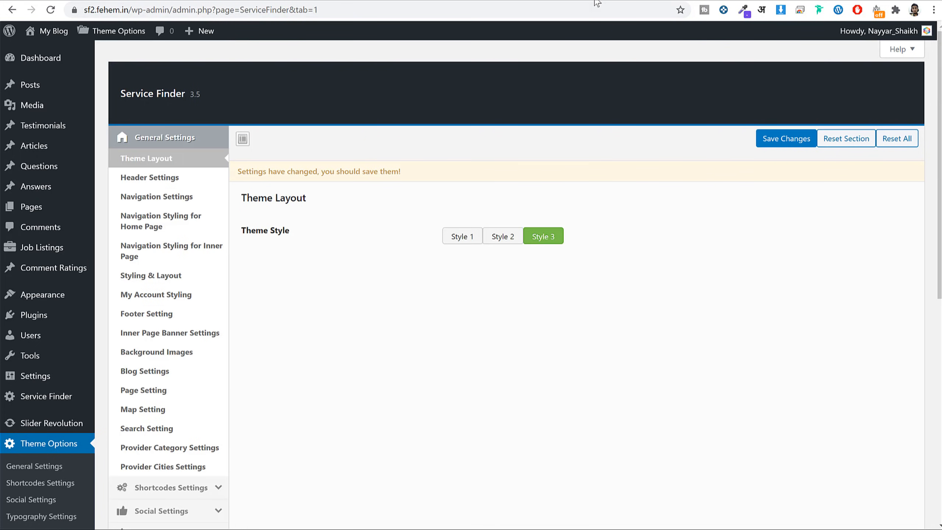
# Save the theme options, then return to the Service Finder homepage to view the carpenter banner.
pyautogui.click(794, 144)
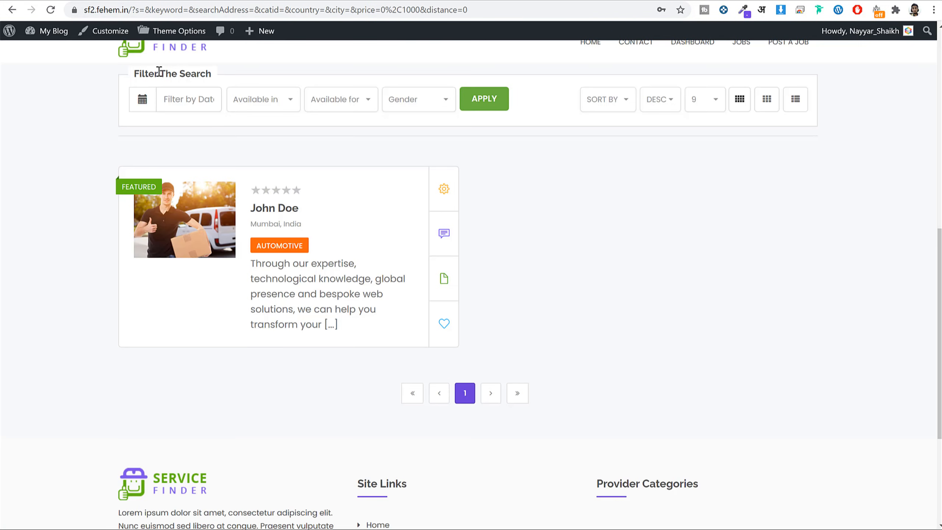
pyautogui.scroll(5, 166, 108)
pyautogui.scroll(6, 168, 196)
pyautogui.click(176, 95)
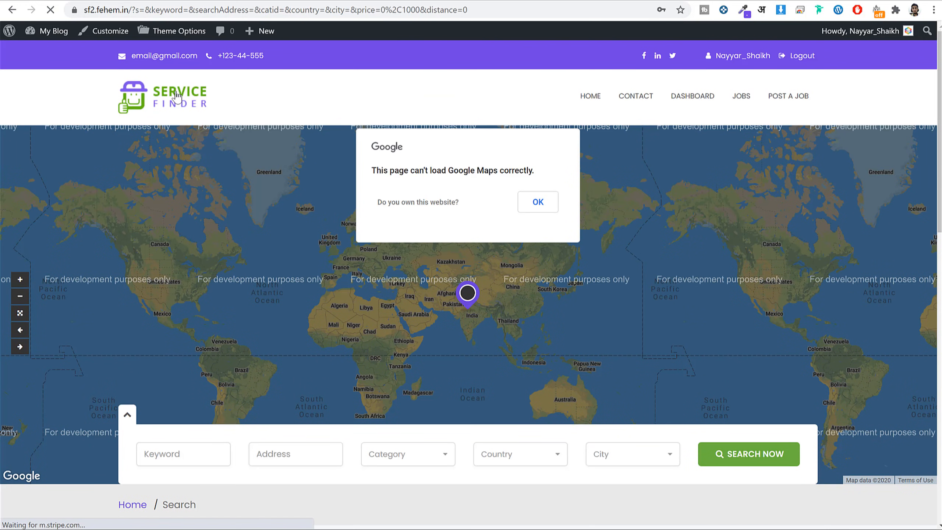